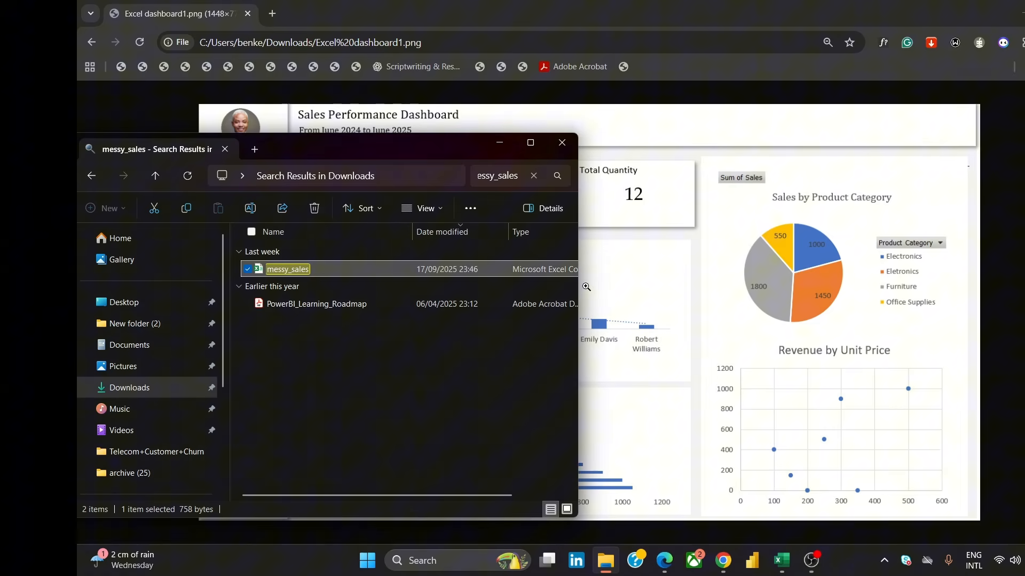
Switch to Excel and create a new blank workbook
drag(584, 287, 621, 320)
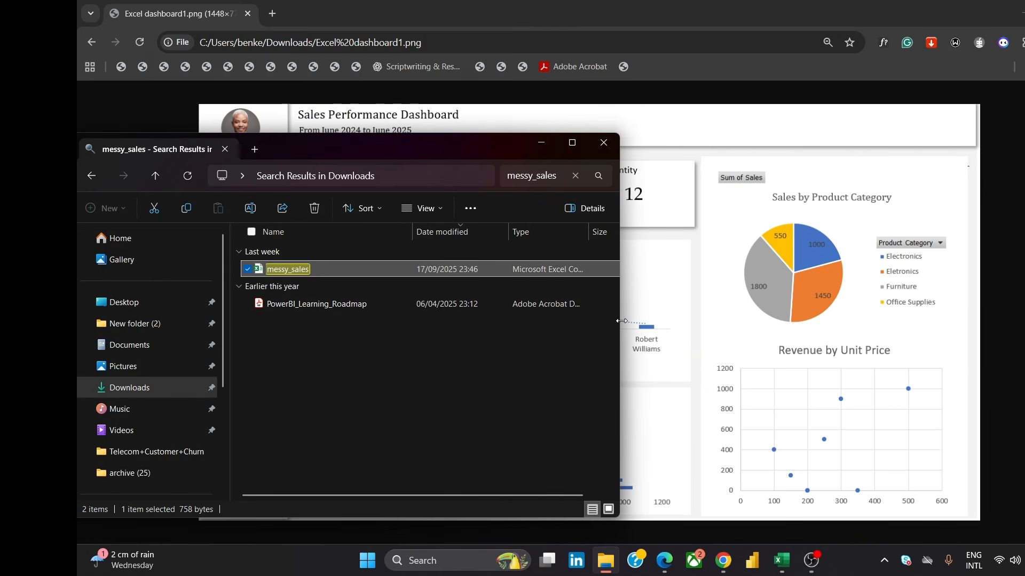
click(541, 143)
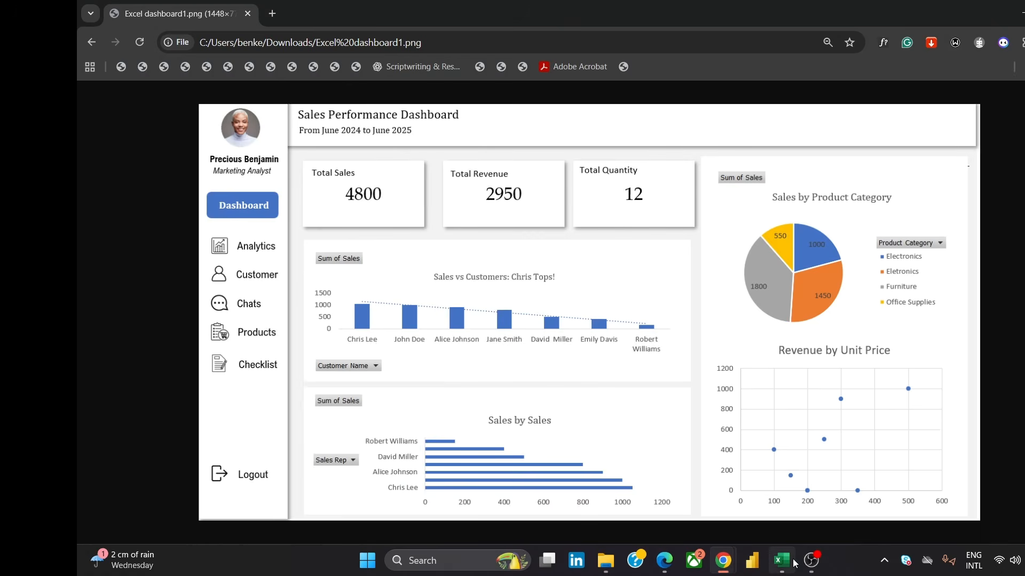
mouse_move(781, 561)
click(784, 527)
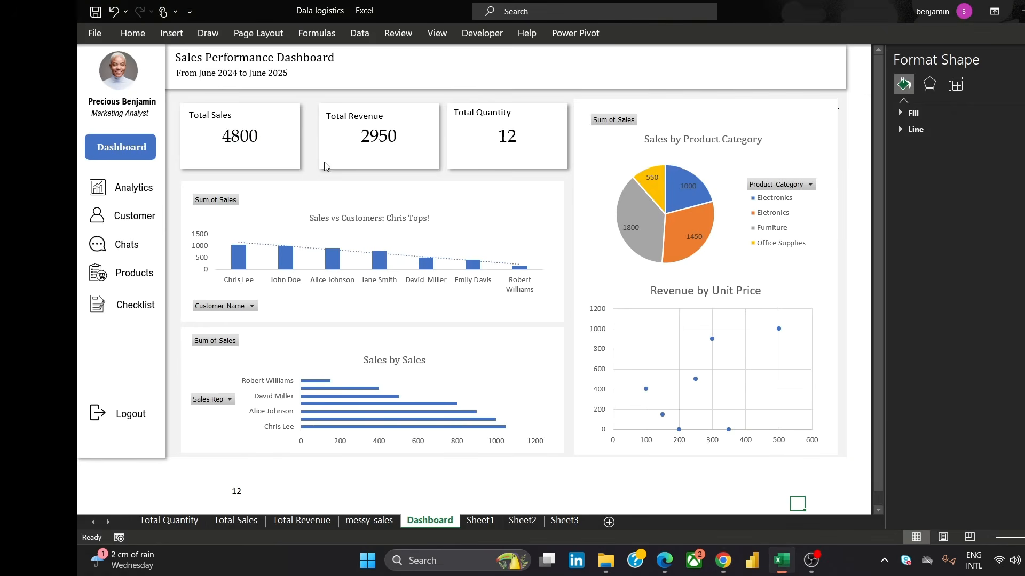
click(93, 34)
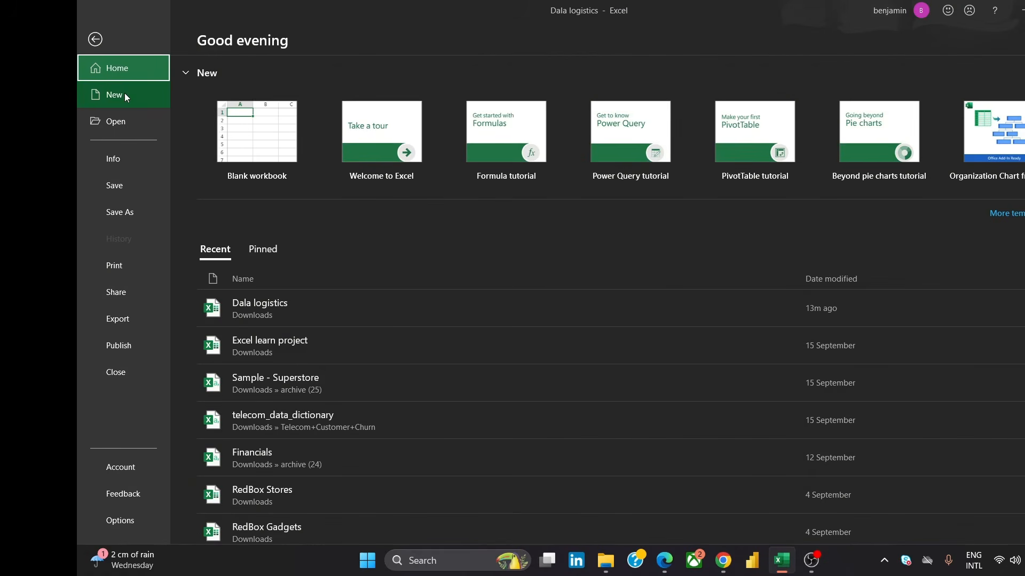
click(255, 142)
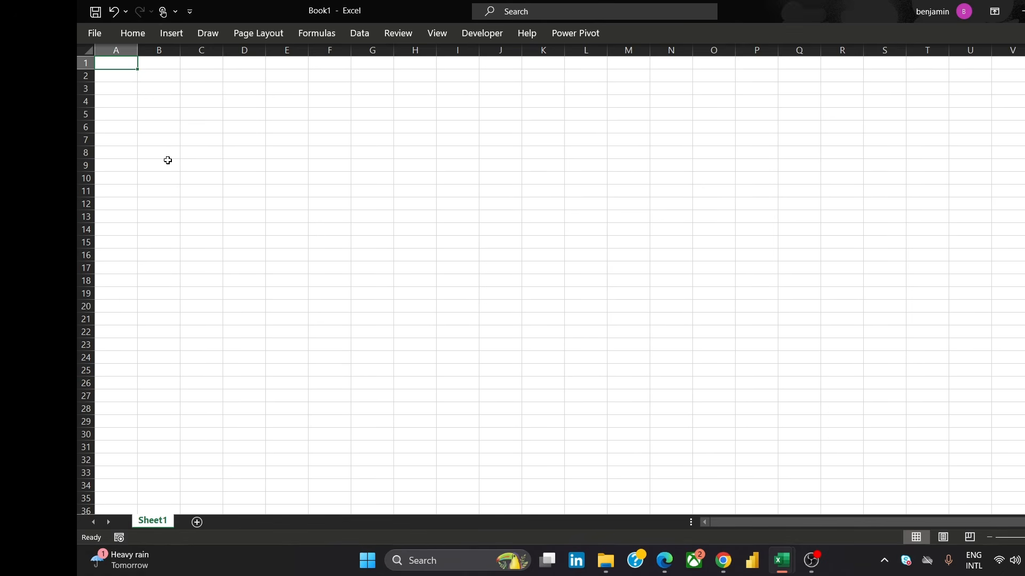
Import data from text/CSV, choosing the messy_sales file in Downloads
click(365, 33)
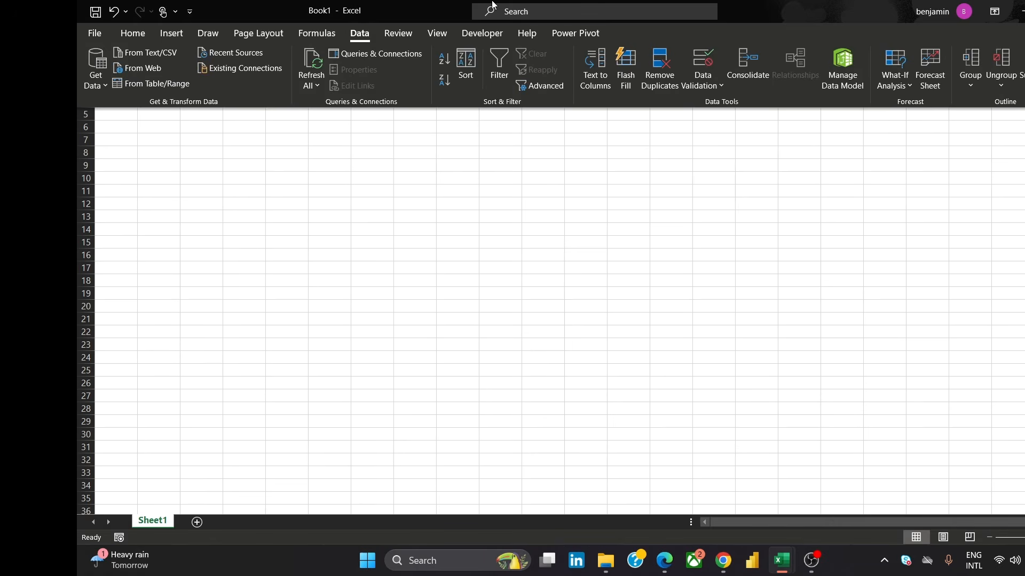
click(168, 57)
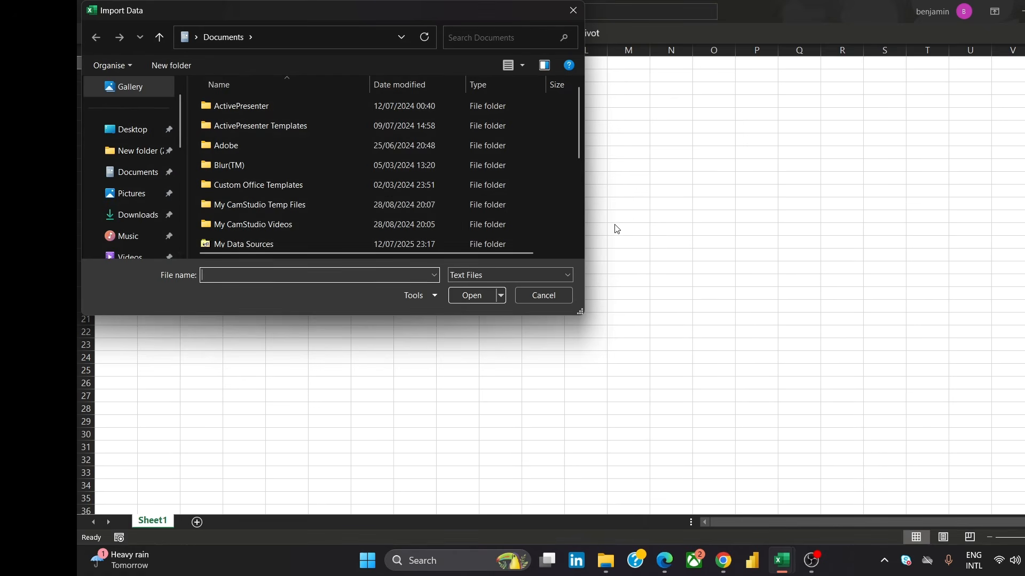
click(140, 217)
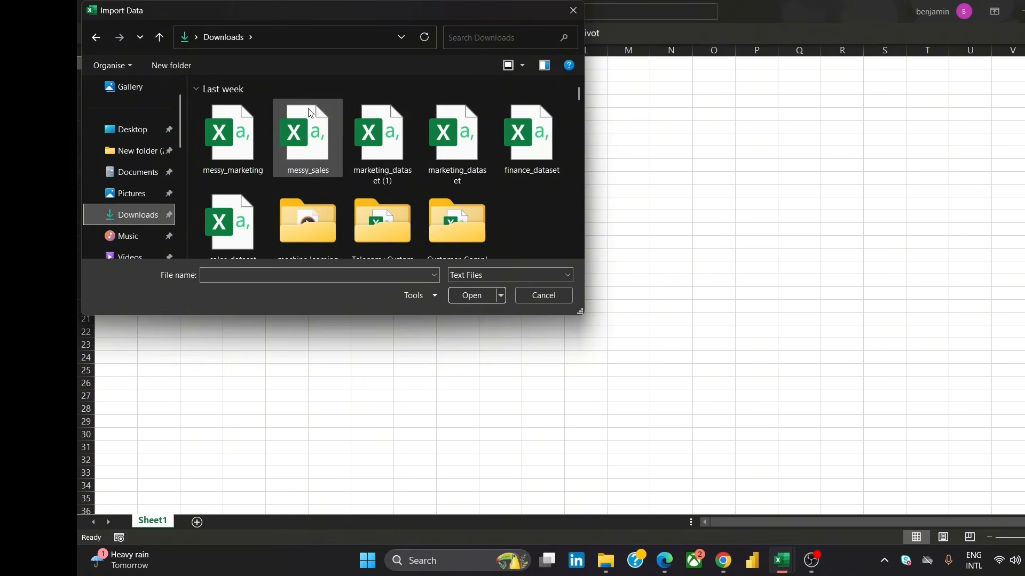
click(315, 150)
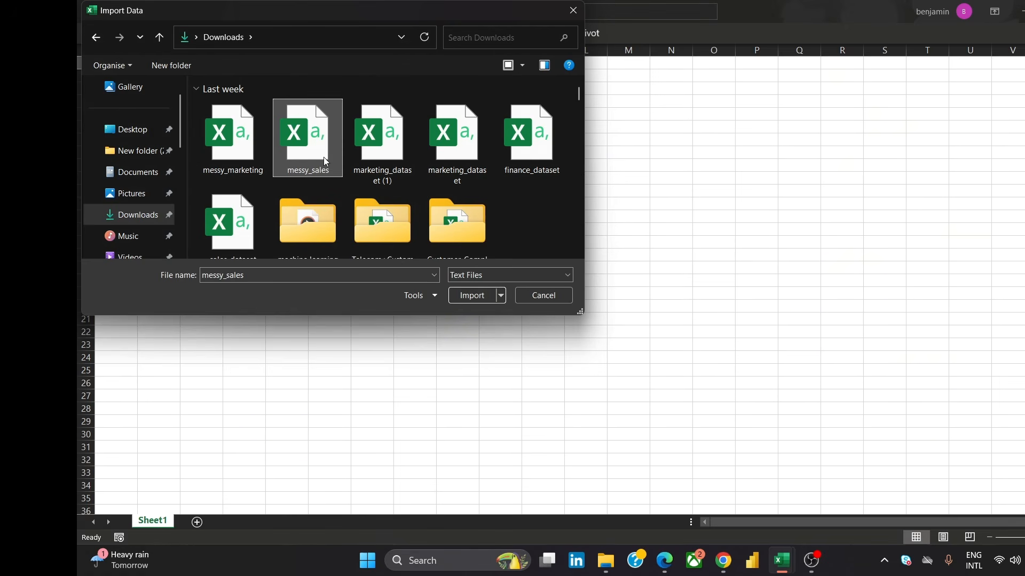
click(471, 291)
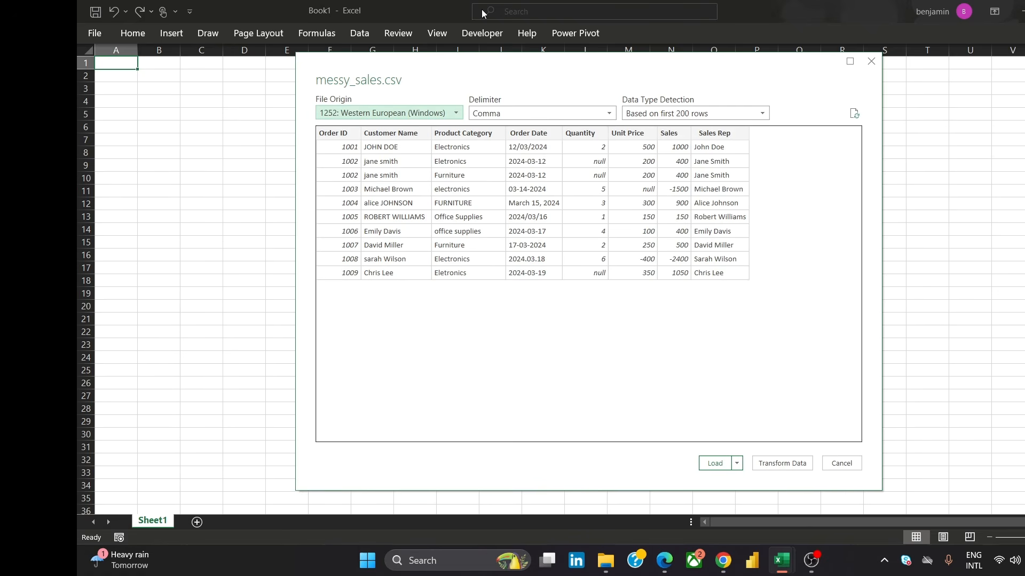
Keep the Comma delimiter and open the messy_sales data for transformation in Power Query Editor
click(505, 113)
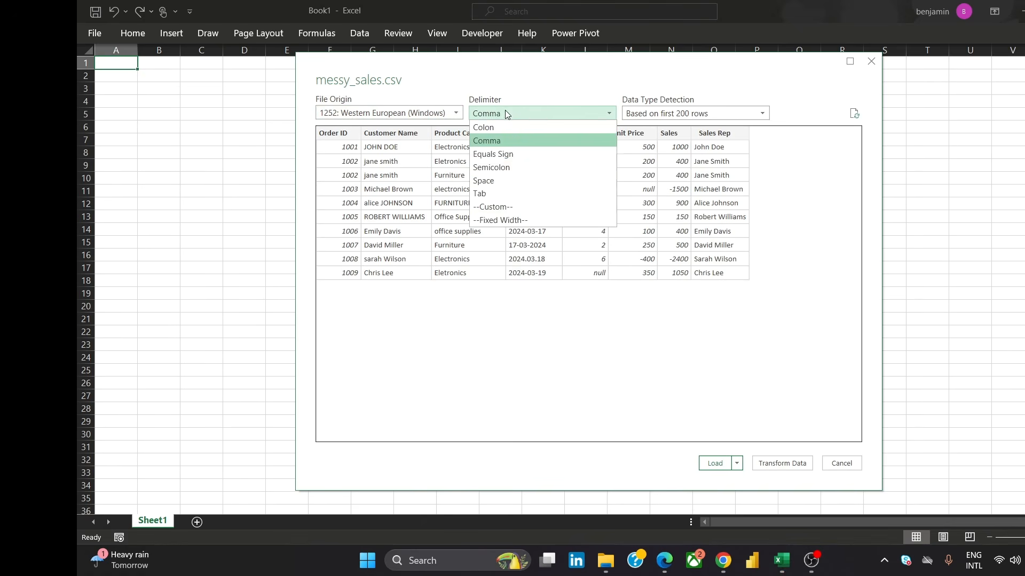
click(515, 141)
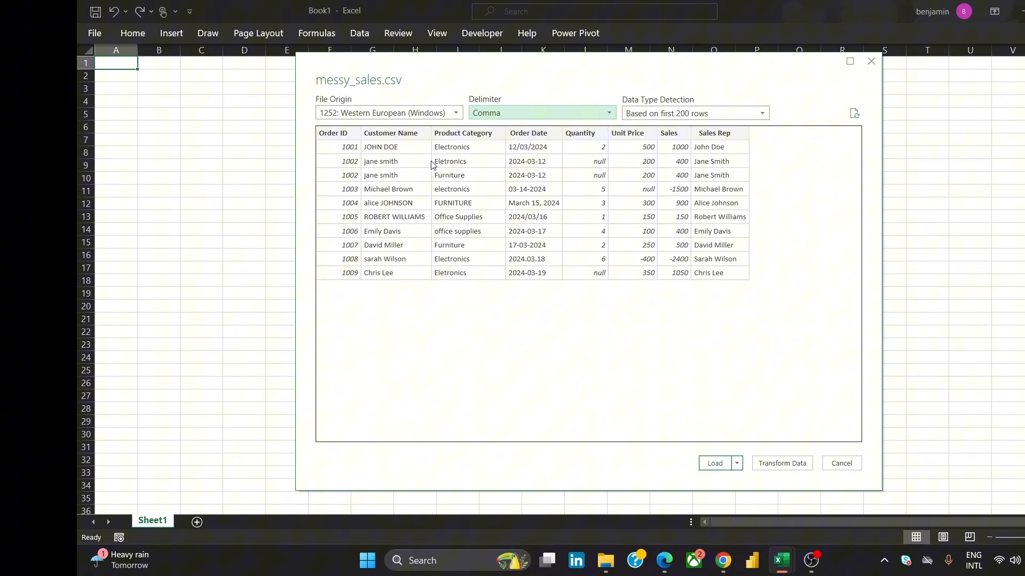
click(738, 463)
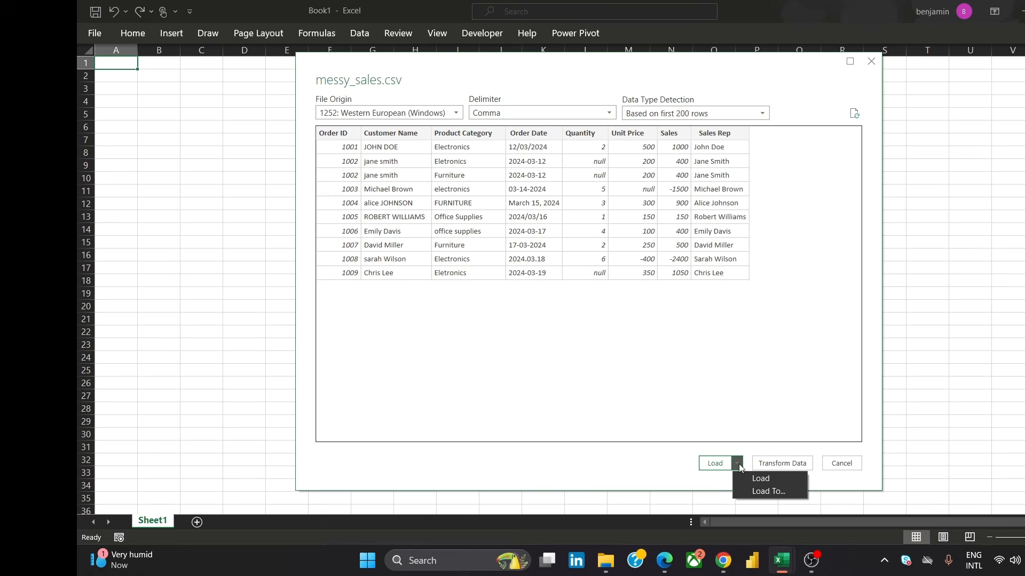
click(782, 465)
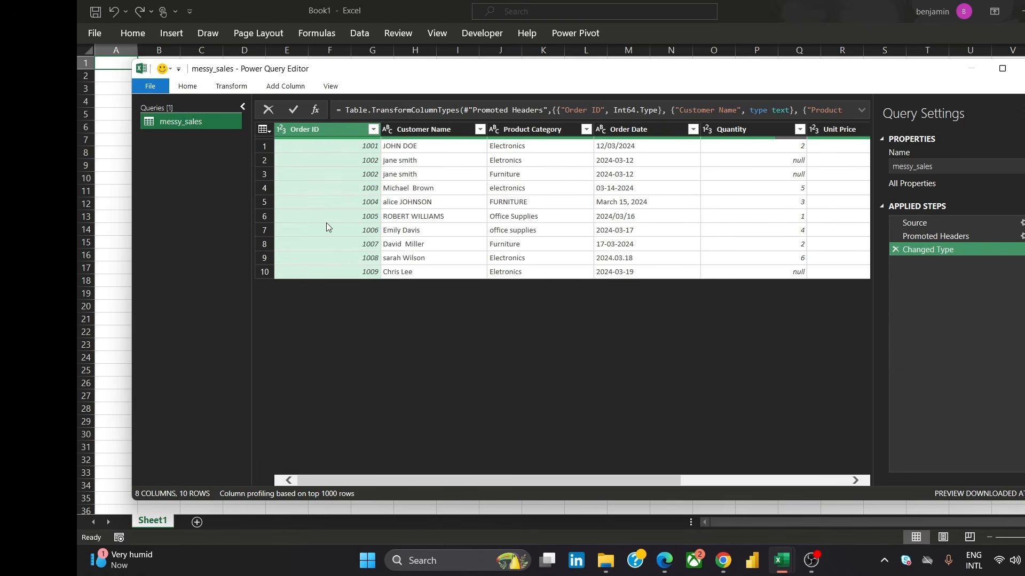
Capitalize each word in the Customer Name column
key(XF86MonBrightnessUp)
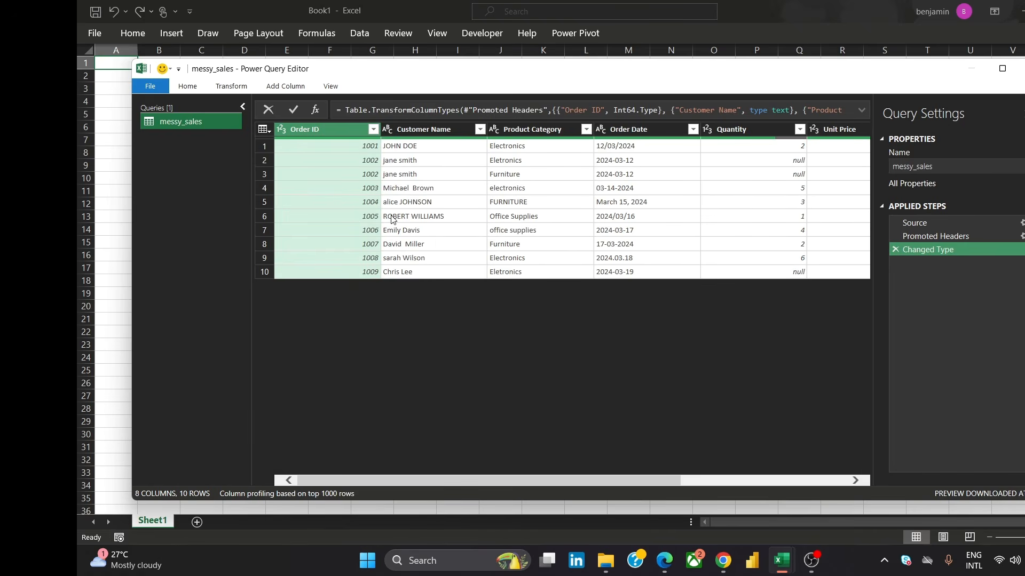
click(436, 143)
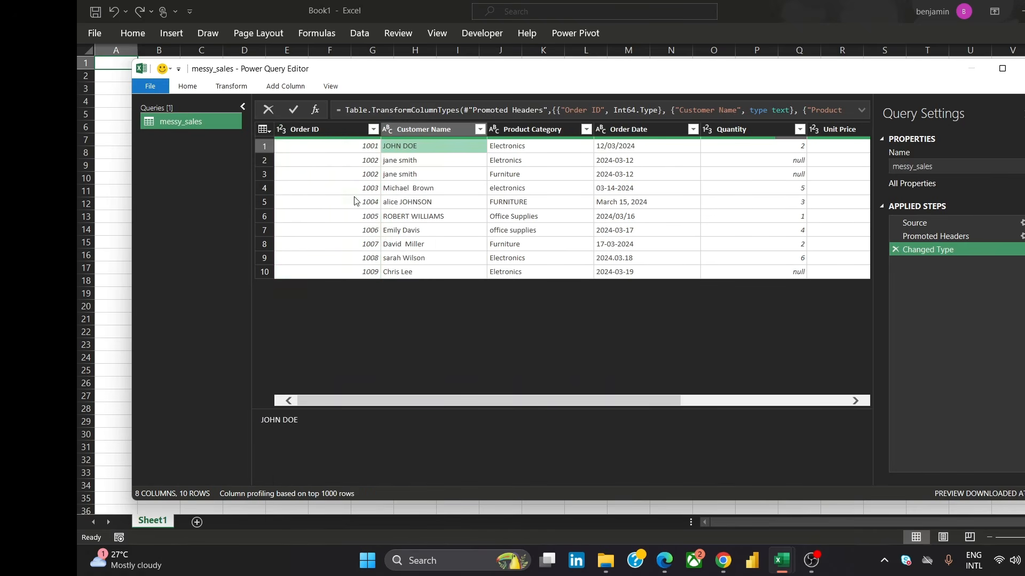
click(406, 129)
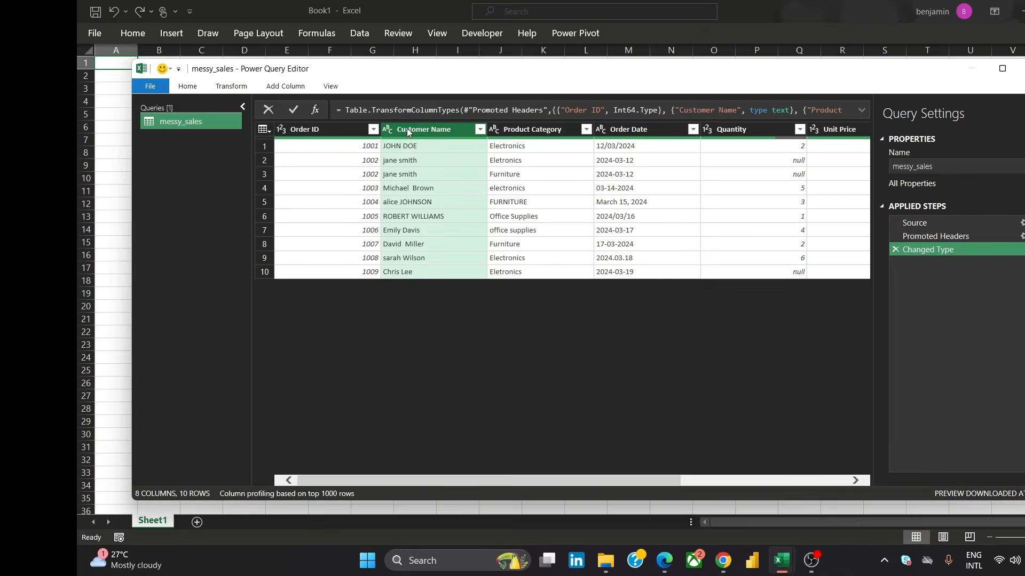
click(228, 89)
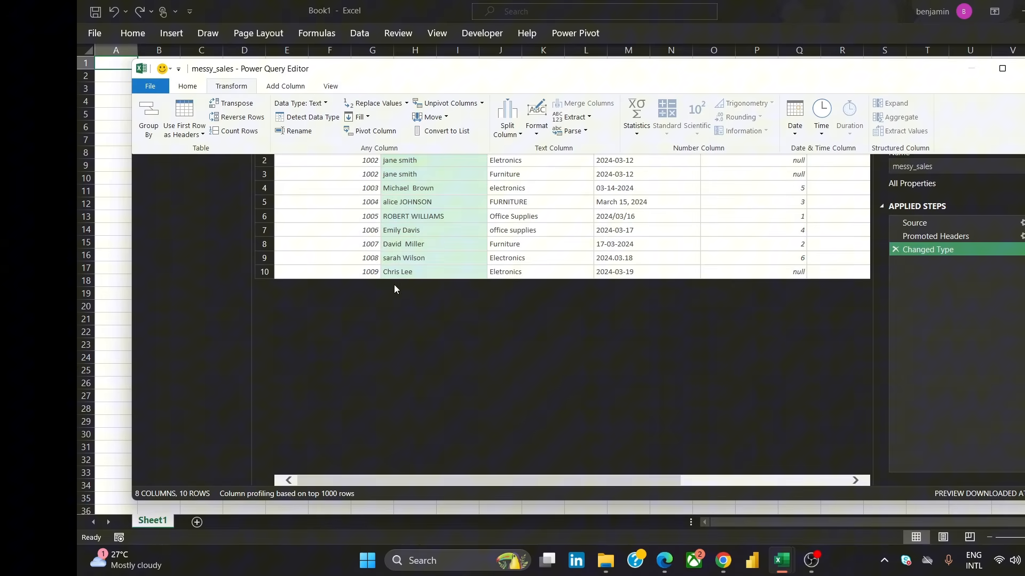
click(544, 134)
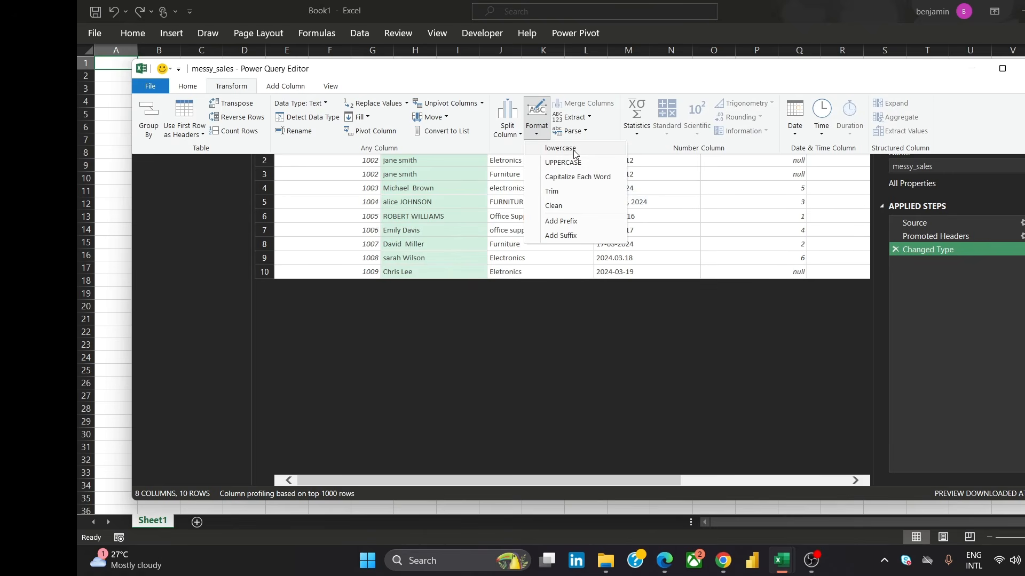
click(581, 178)
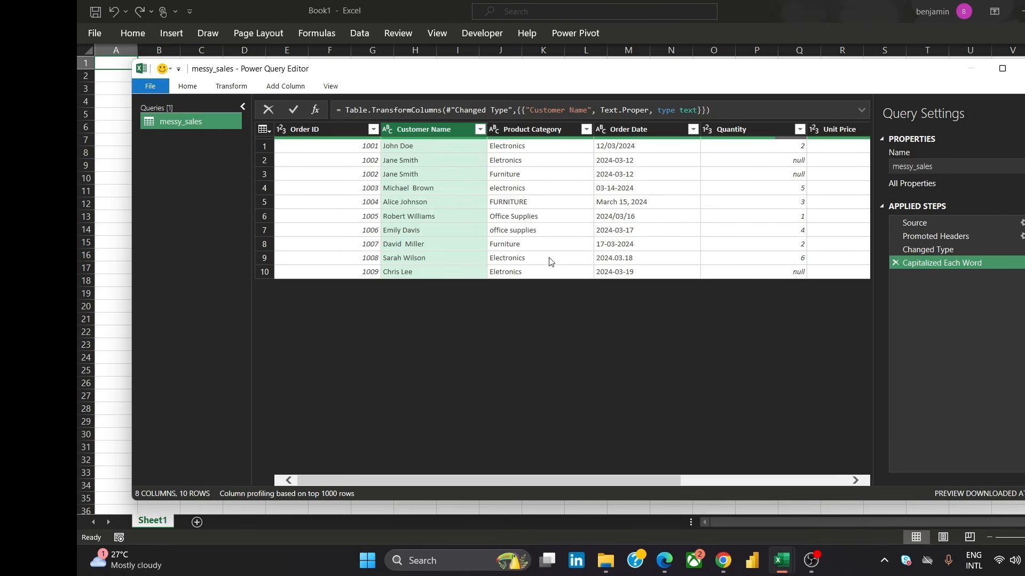
Capitalize each word in the Product Category column
click(551, 132)
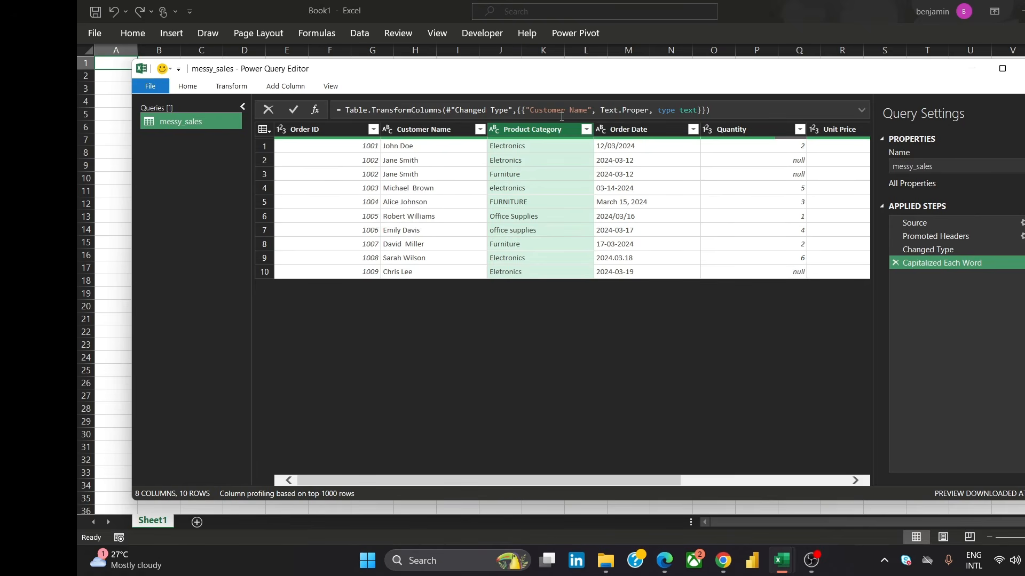
click(229, 87)
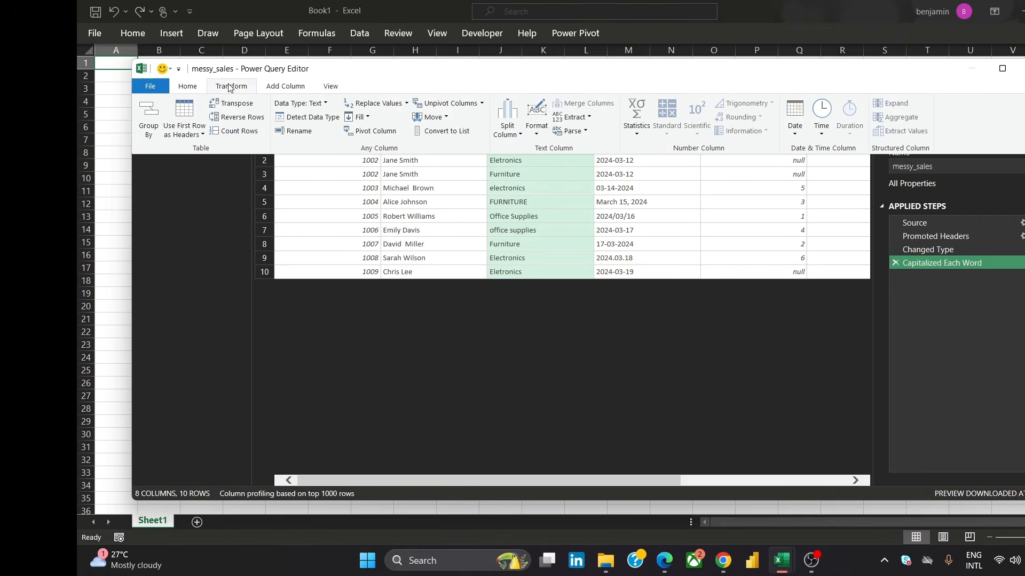
click(538, 111)
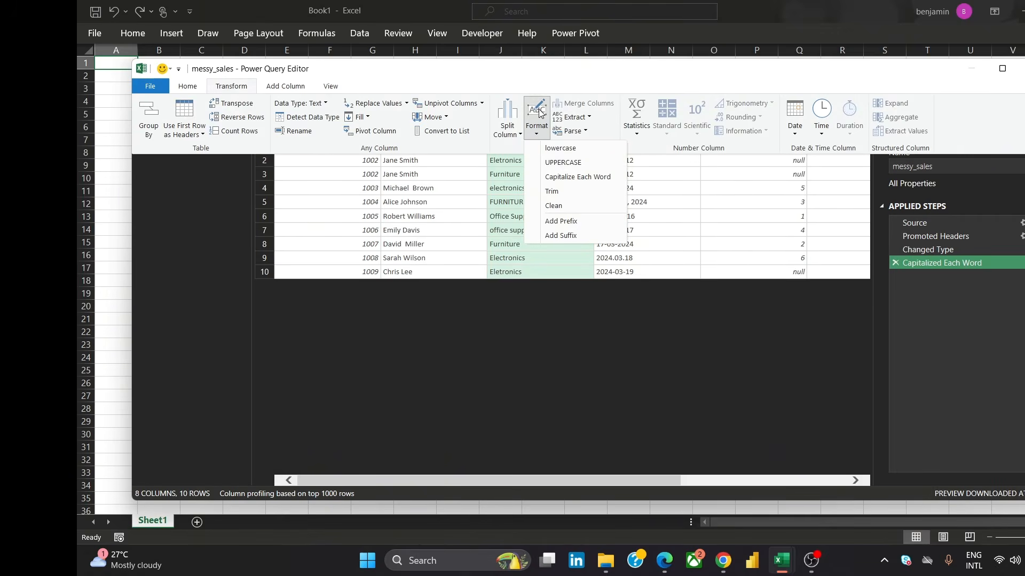
click(585, 177)
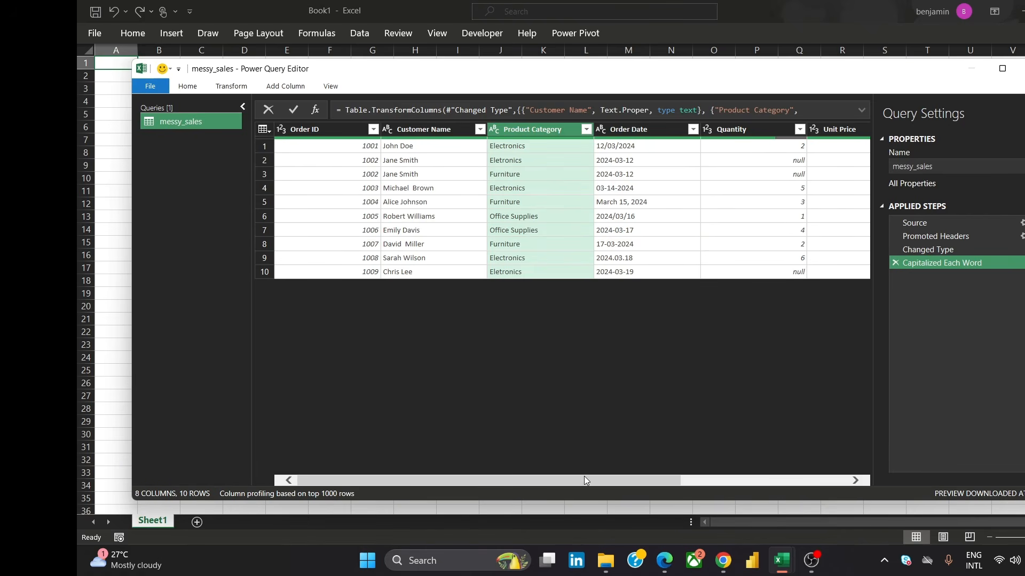
Inspect the inconsistent values in the Order Date column
drag(584, 479, 676, 481)
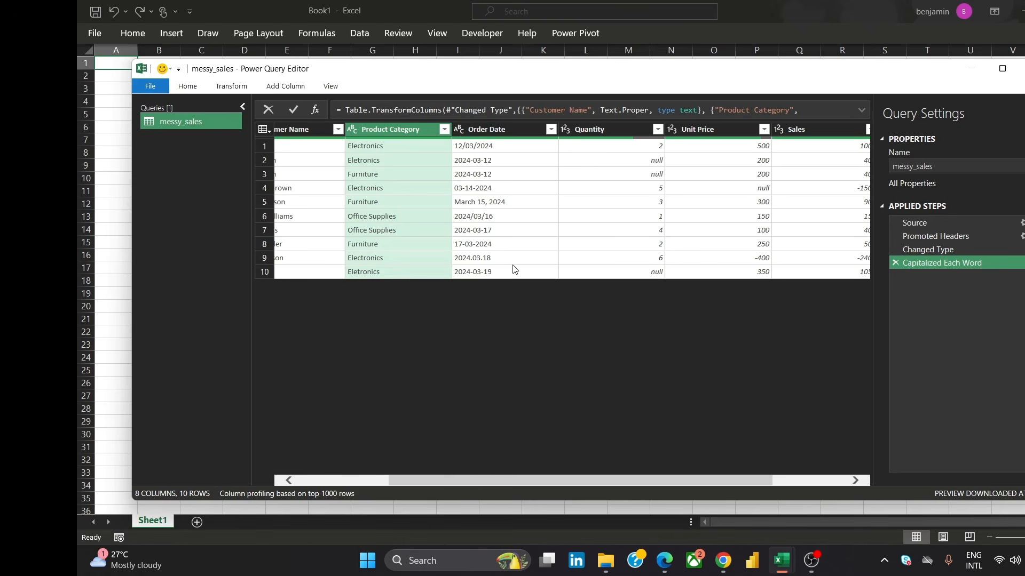
click(484, 160)
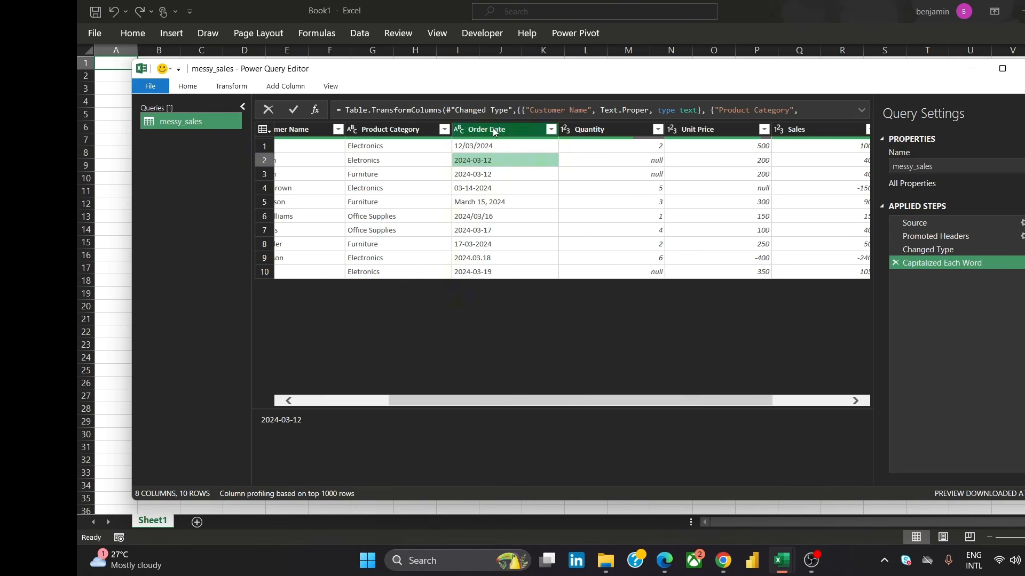
click(492, 127)
click(479, 203)
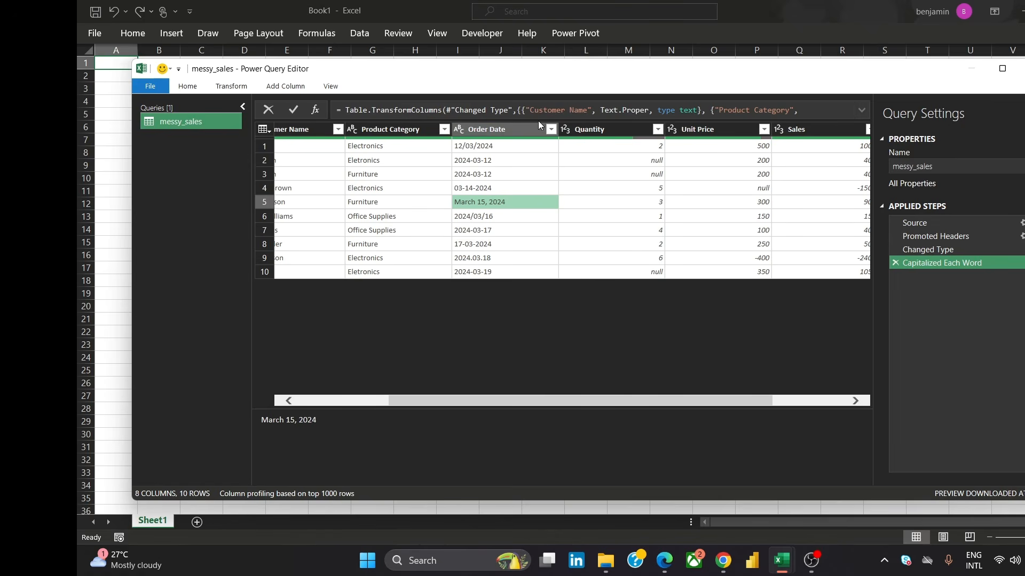
click(524, 128)
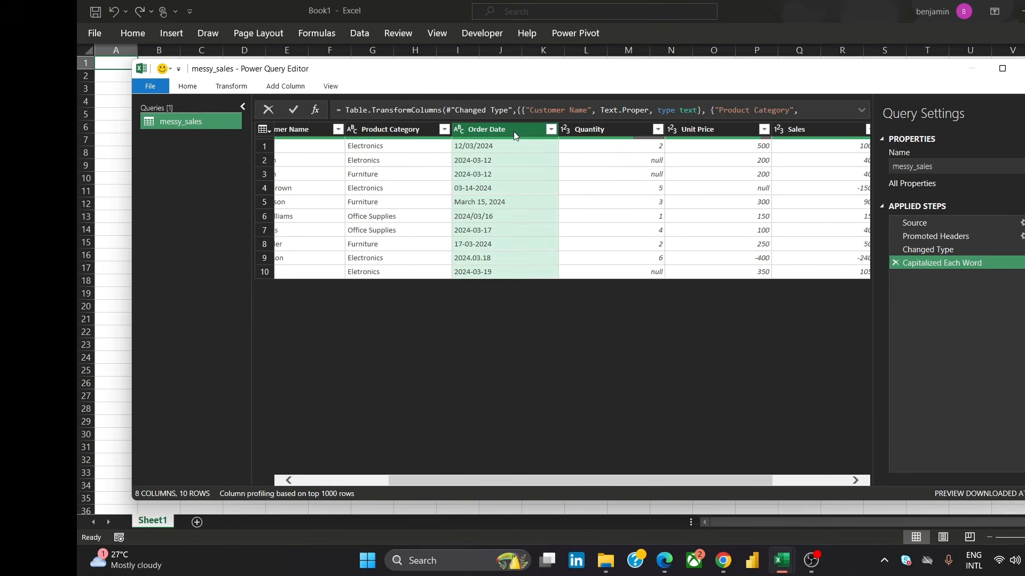
right_click(514, 132)
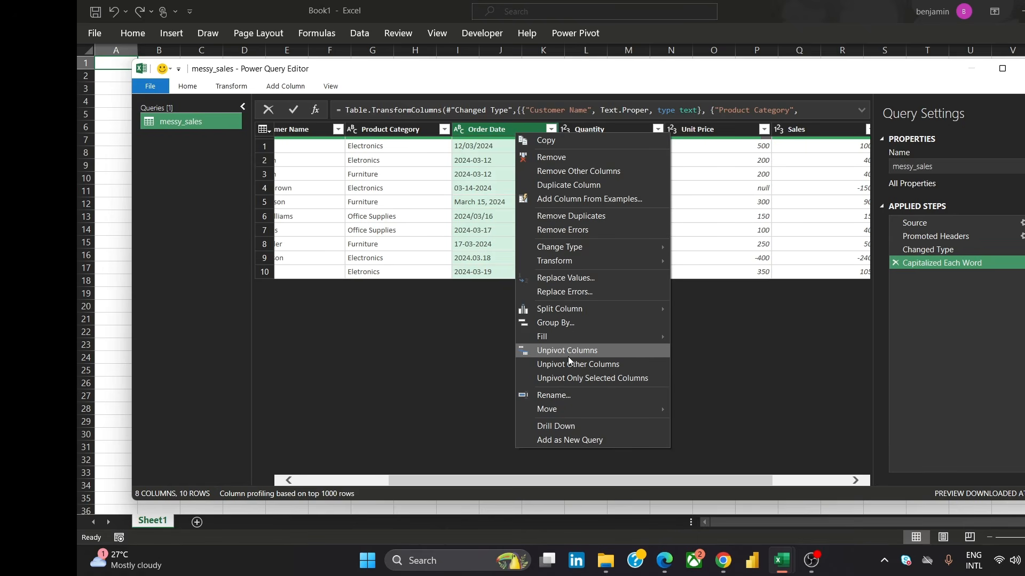
click(602, 279)
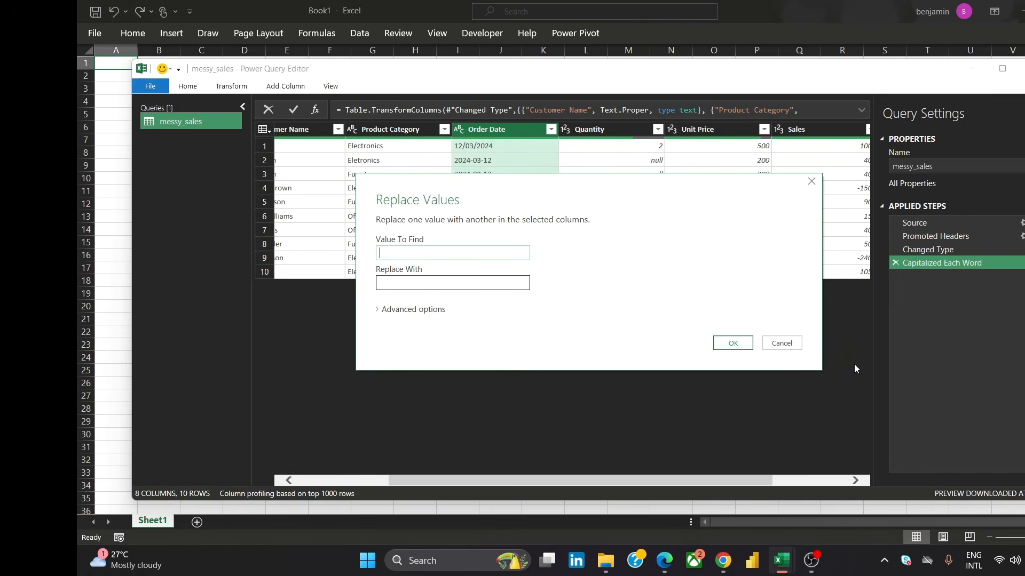
click(781, 343)
Try converting the Order Date column to Date type with the English (United States) locale, then delete that applied step
right_click(527, 130)
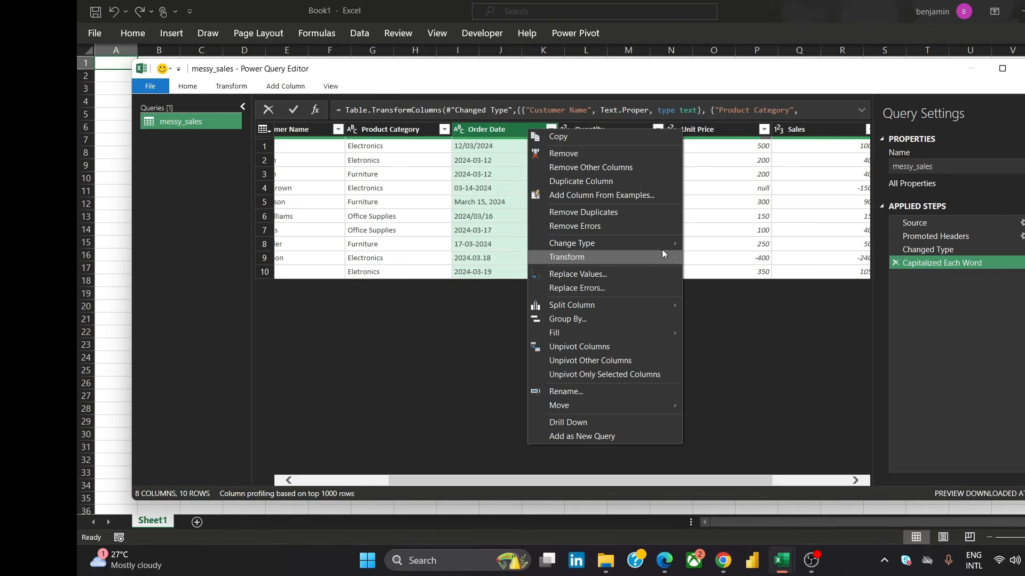
mouse_move(661, 248)
click(755, 421)
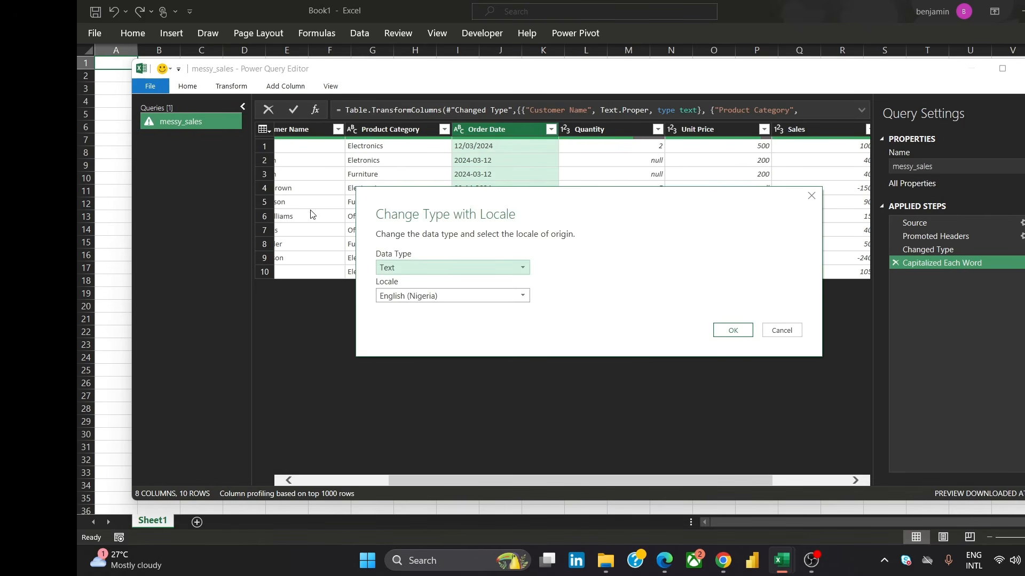
click(462, 270)
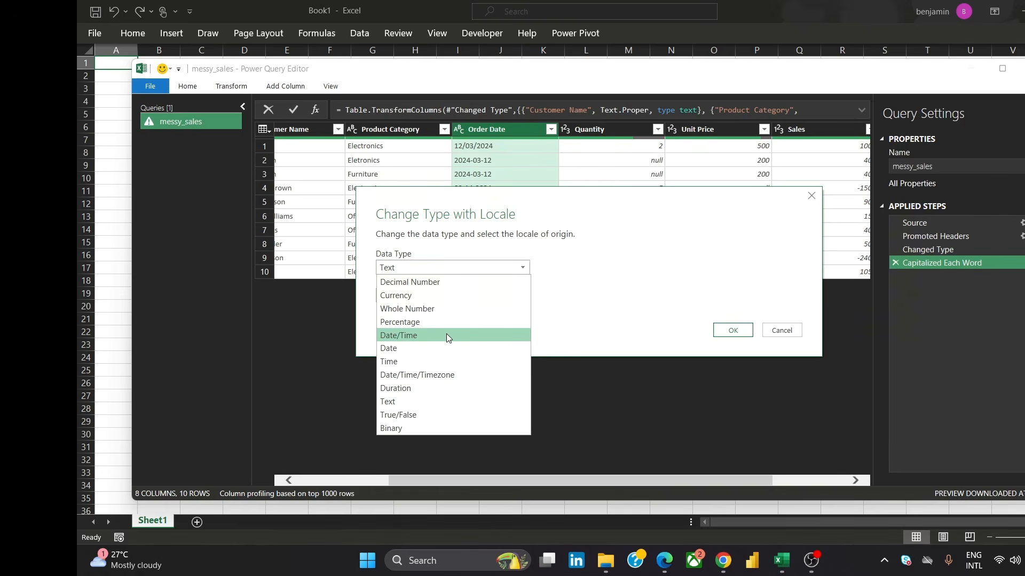
click(447, 348)
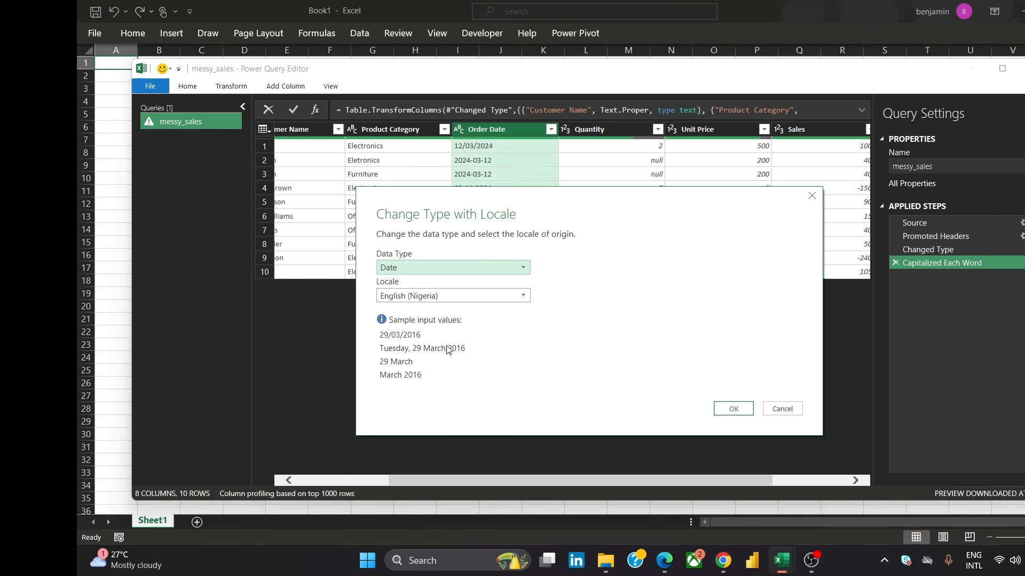
click(454, 296)
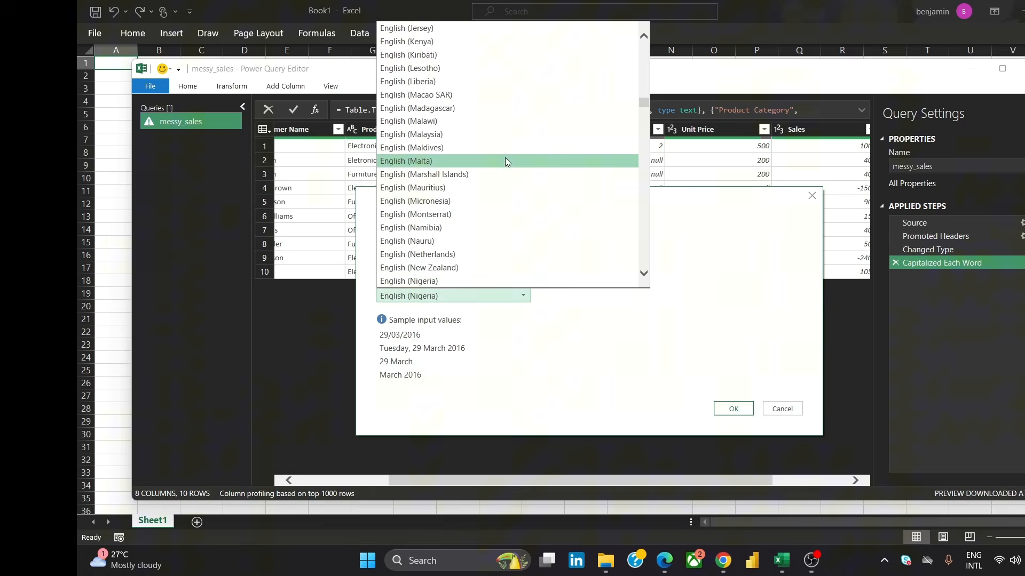
scroll(643, 274, down, 3)
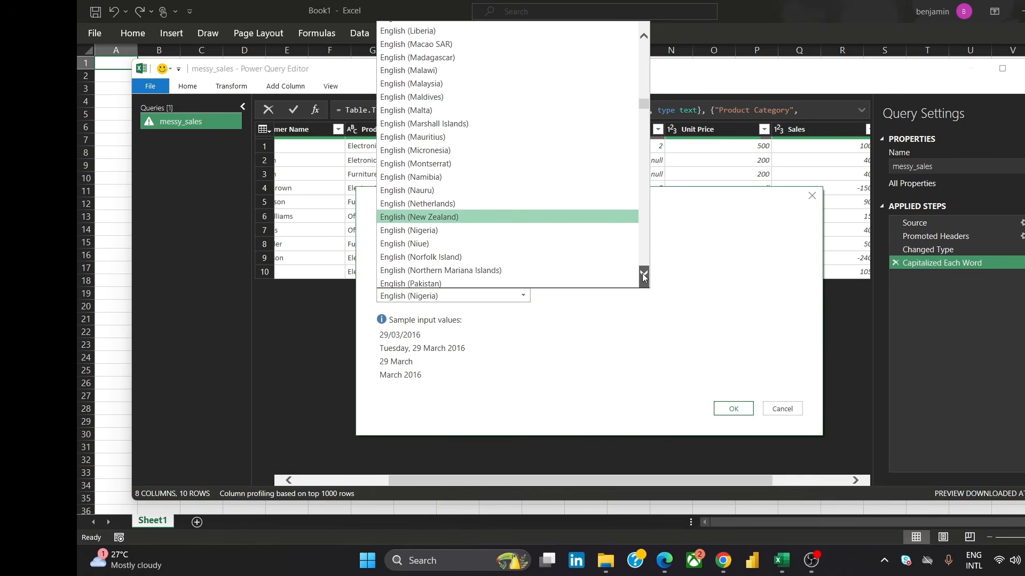
scroll(644, 275, down, 3)
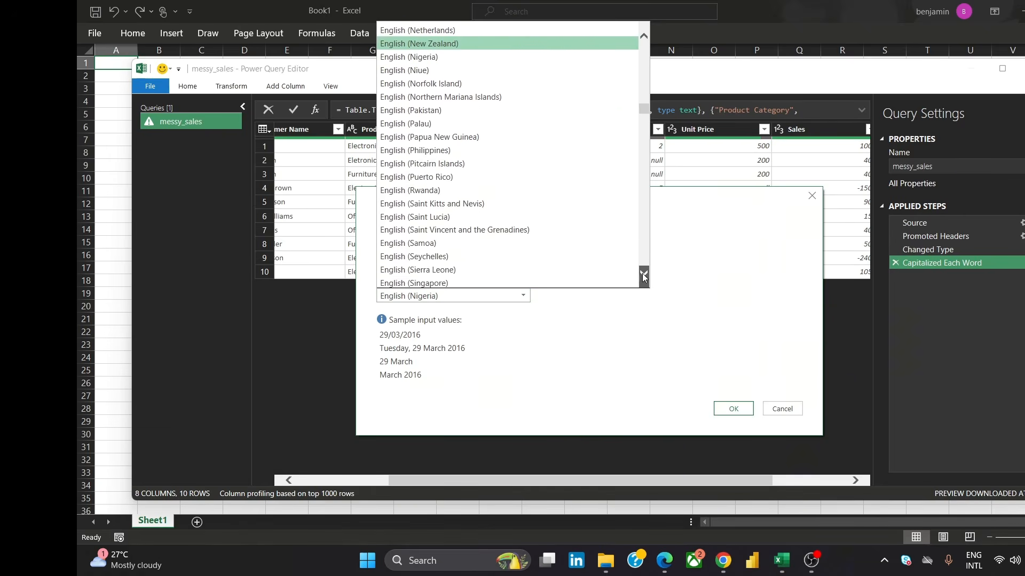
scroll(641, 273, down, 1)
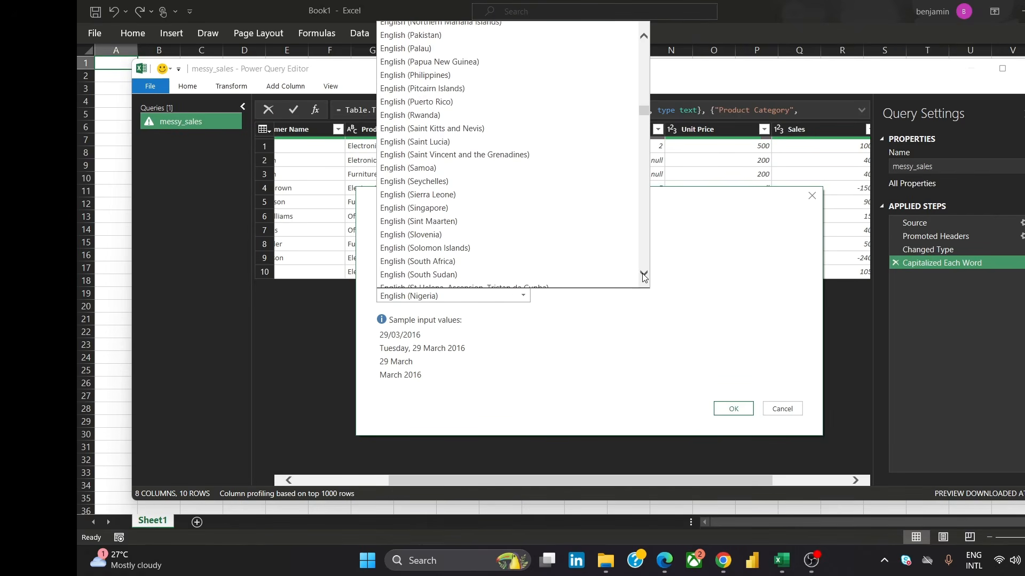
scroll(642, 274, down, 4)
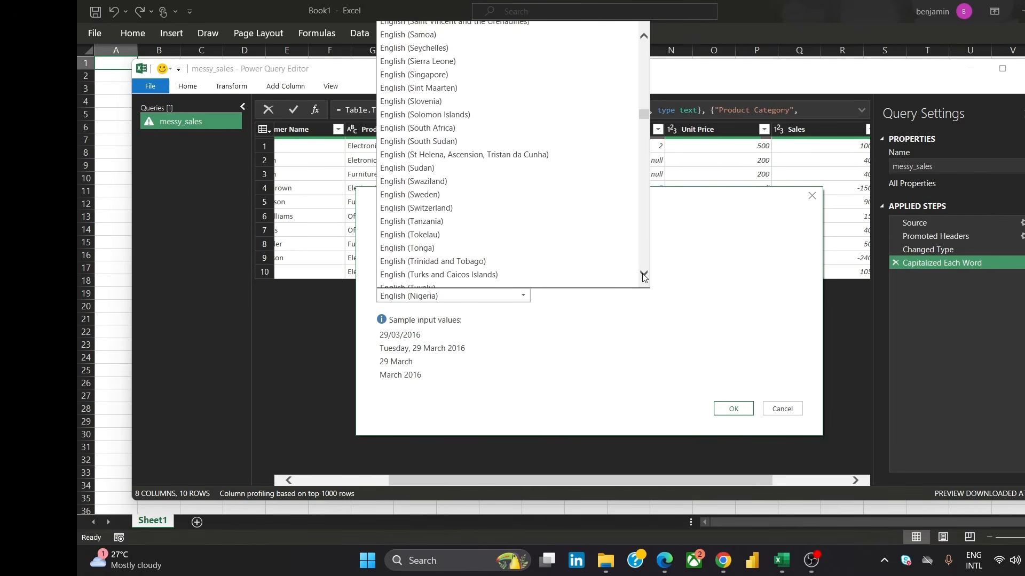
scroll(642, 273, down, 3)
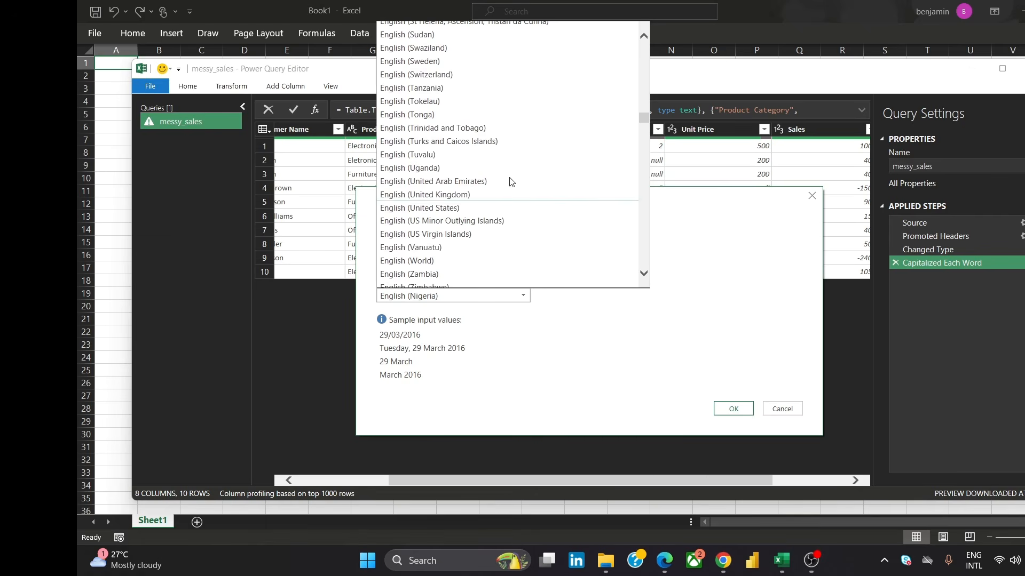
click(464, 207)
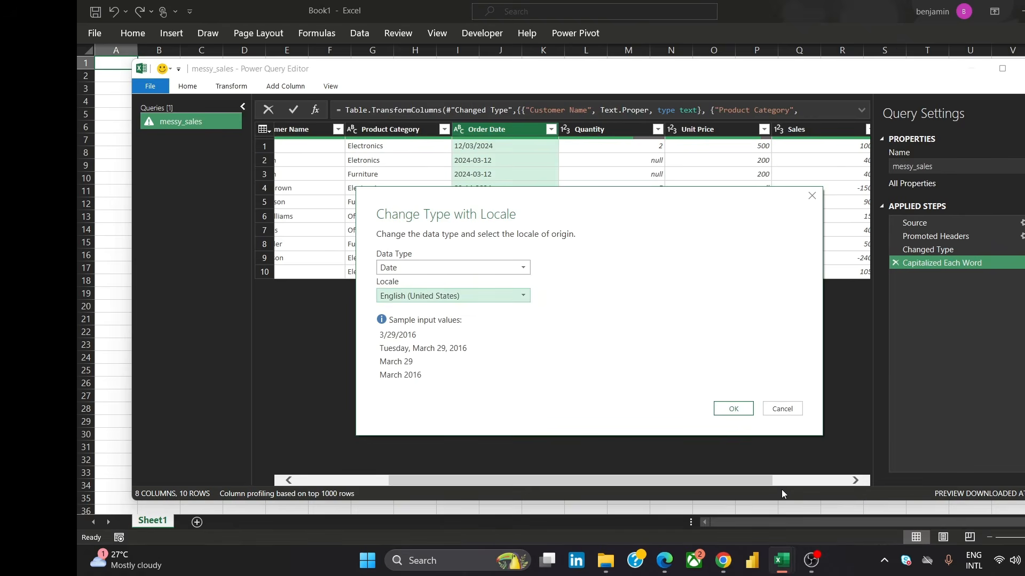
click(742, 414)
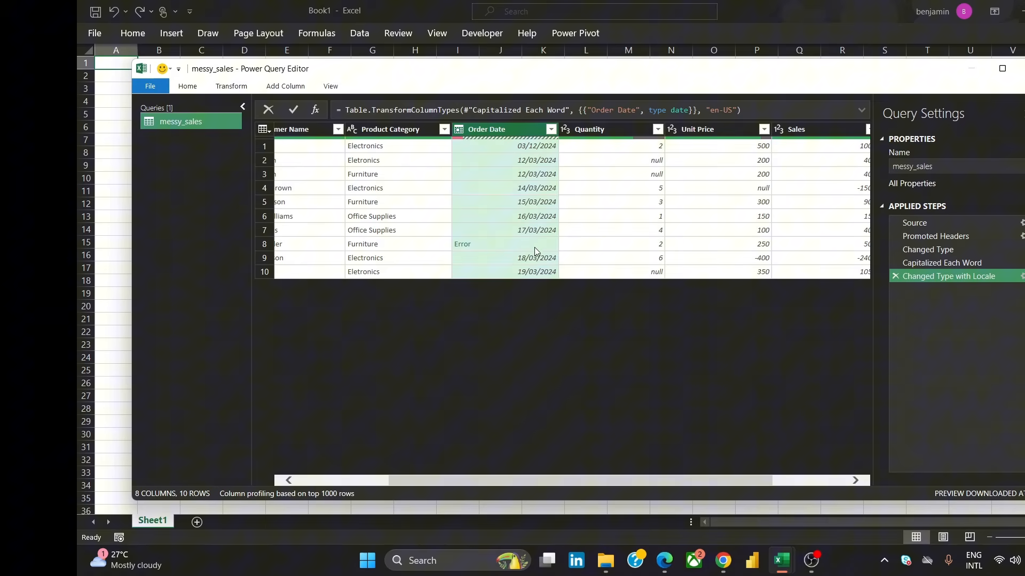
click(896, 277)
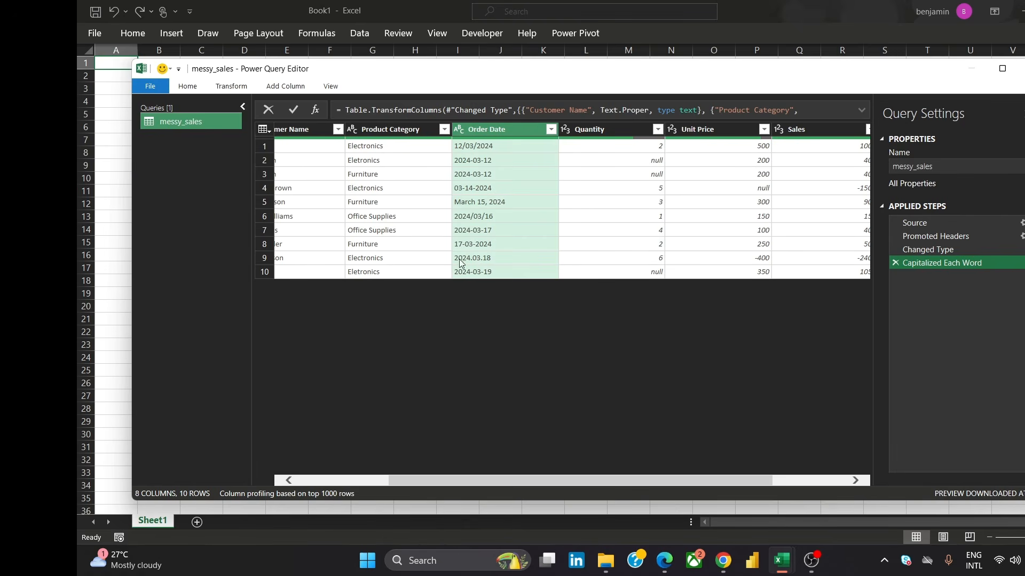
Replace the Order Date value 17-03-2024 with 03-17-2024
right_click(488, 129)
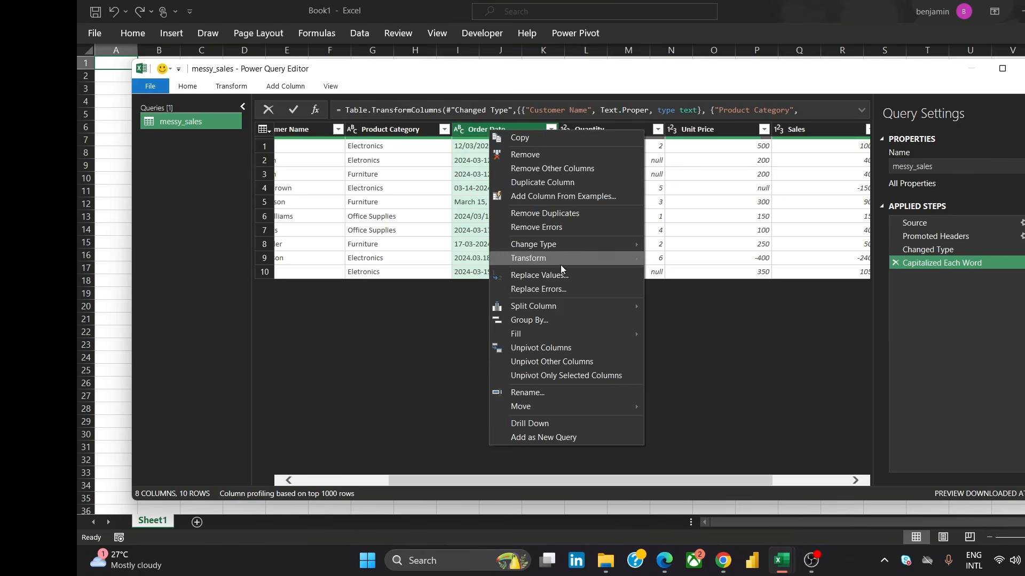
mouse_move(585, 333)
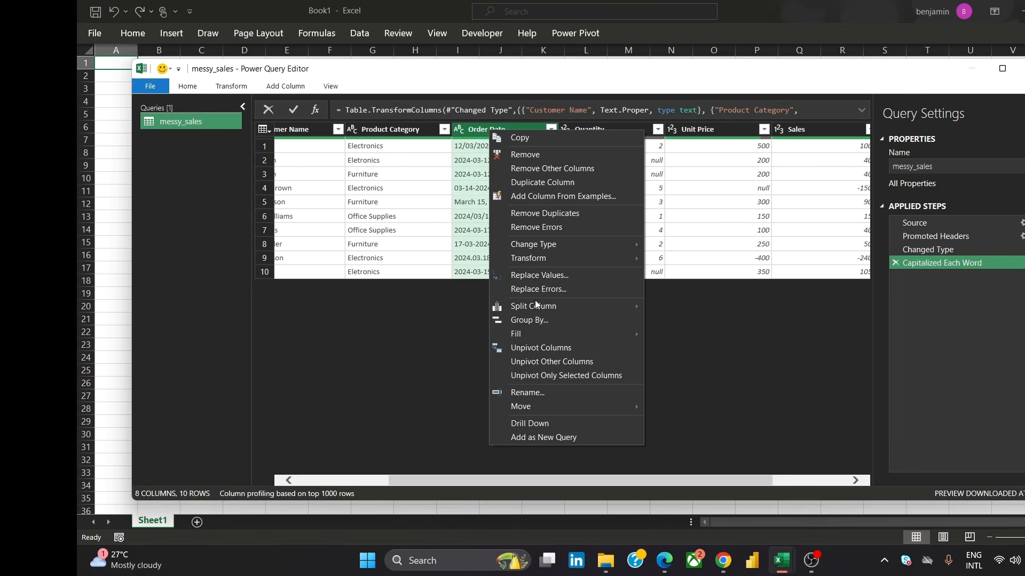
click(469, 247)
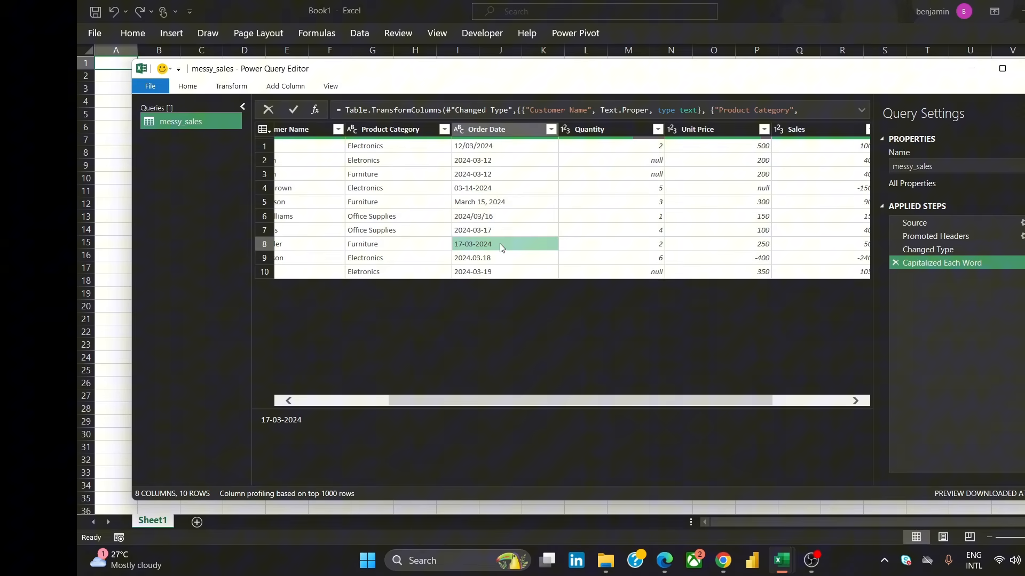
triple_click(299, 421)
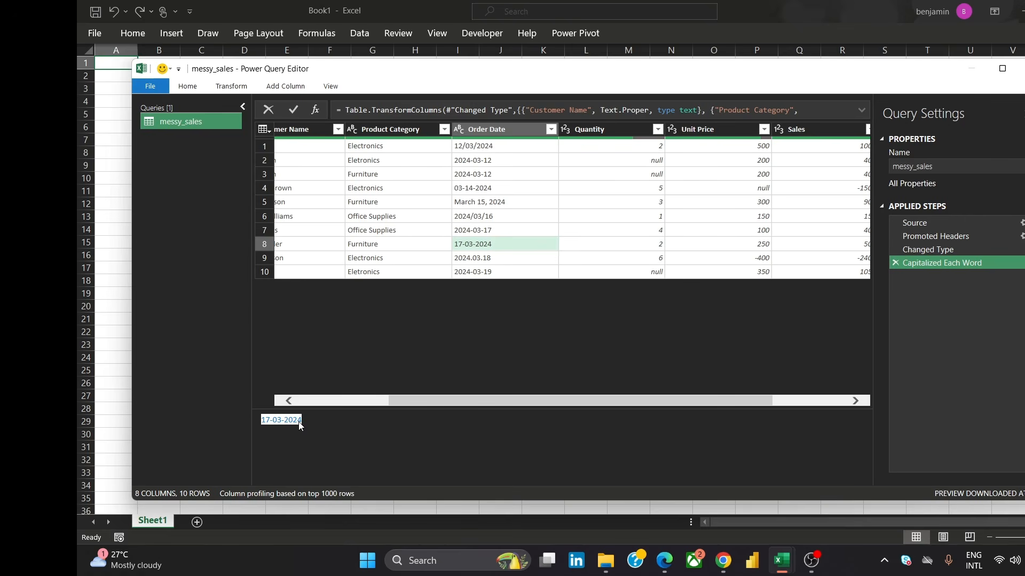
click(508, 131)
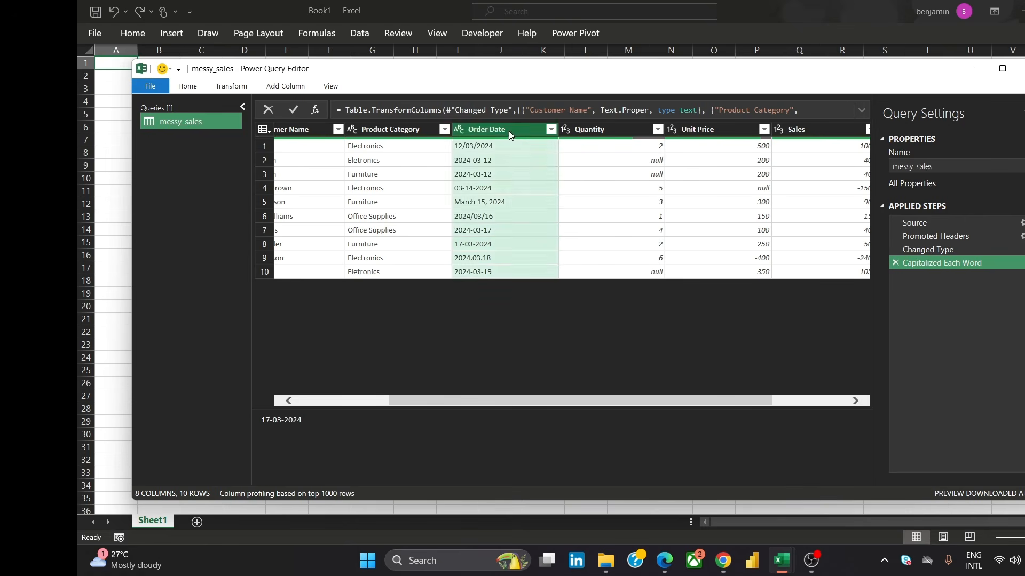
right_click(508, 130)
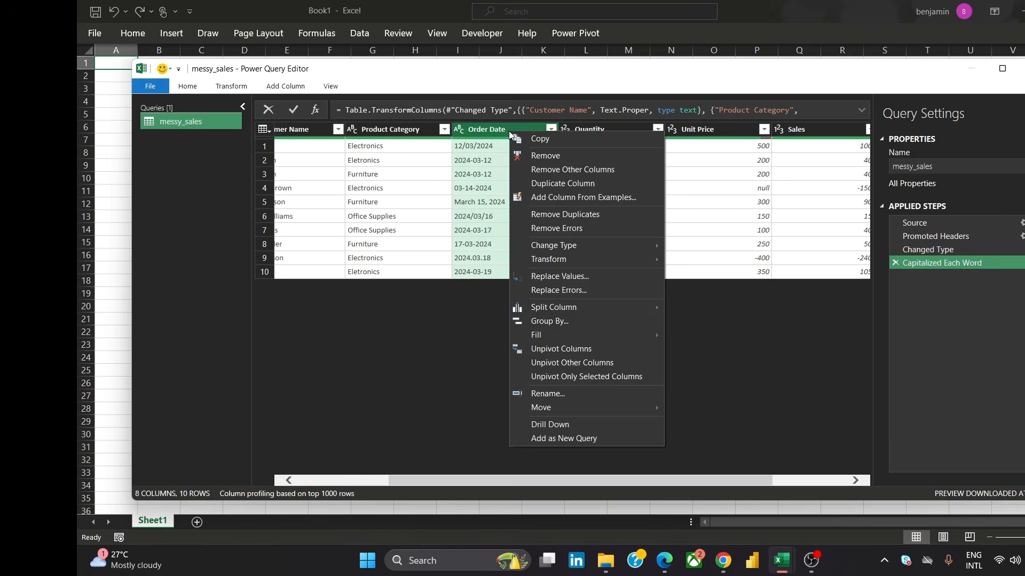
click(613, 277)
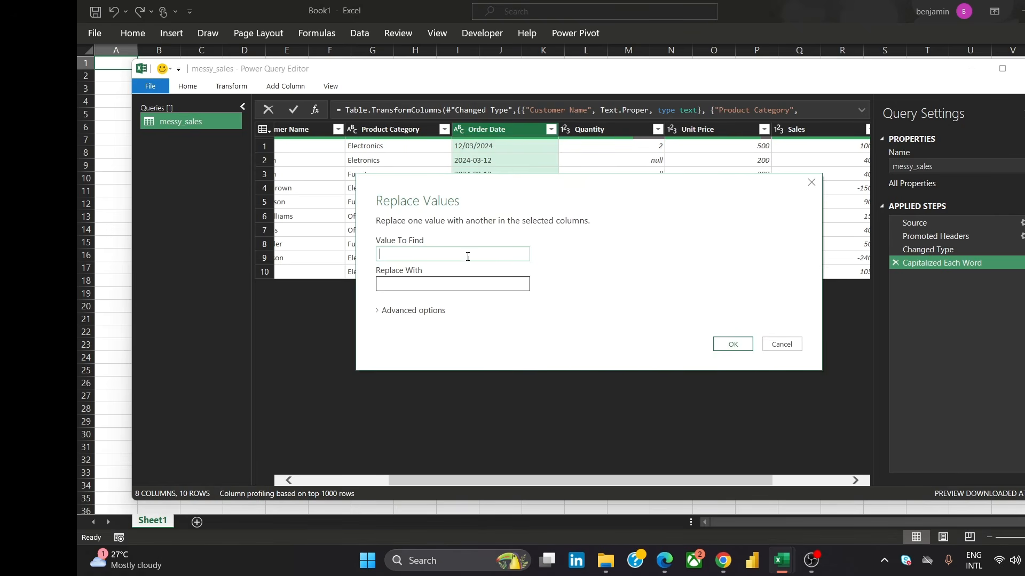
text(17-03-2024)
click(443, 281)
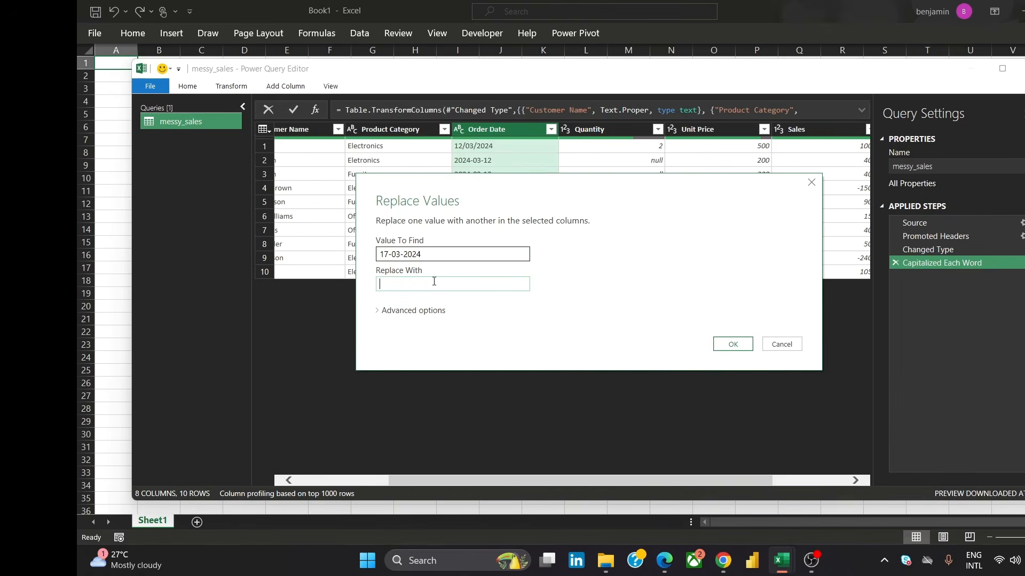
text(0)
text(3-17-2024)
click(733, 345)
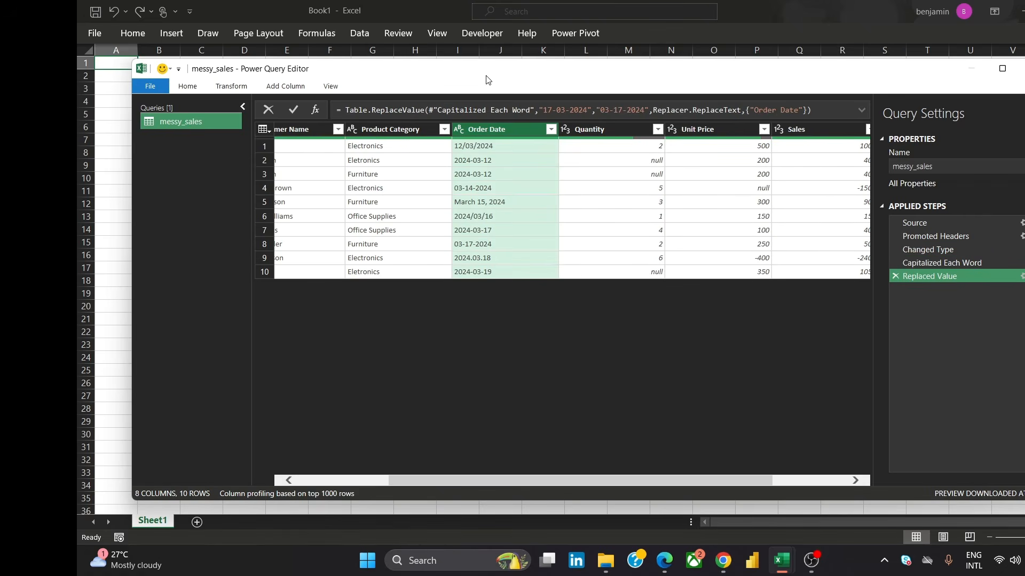
Change the Order Date column to Date type using the English (United States) locale
right_click(512, 134)
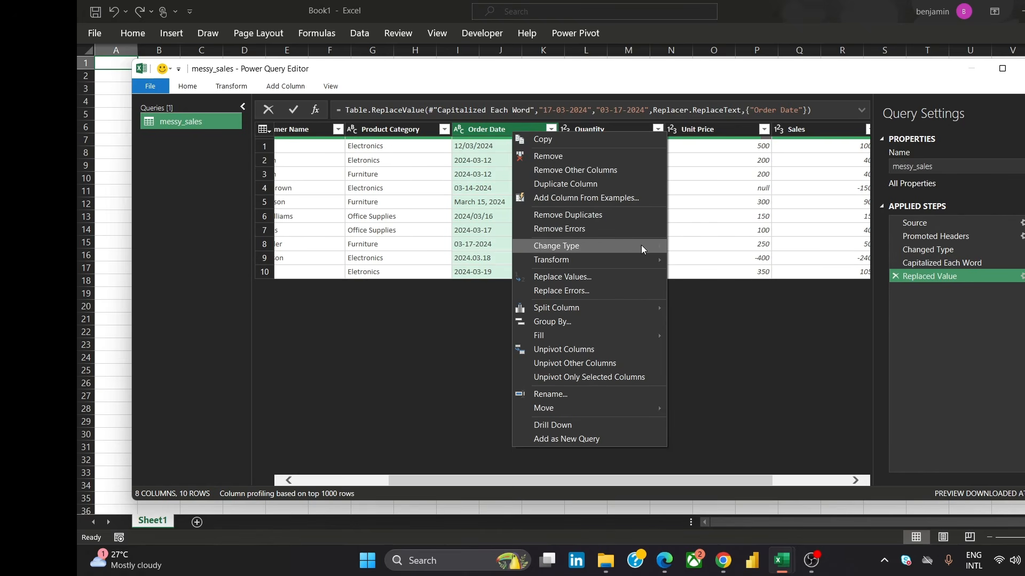
mouse_move(642, 245)
key(Escape)
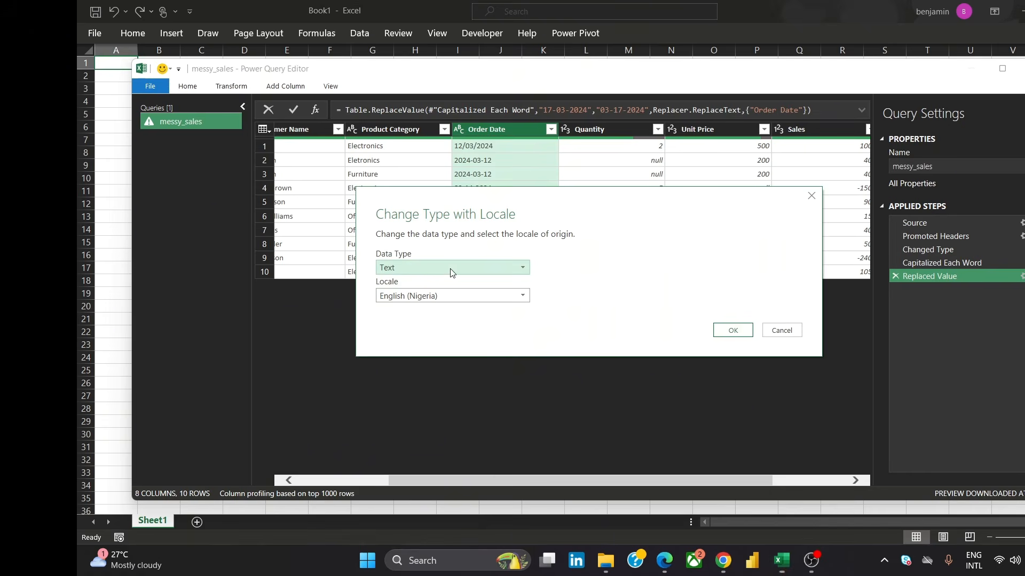
click(450, 269)
click(434, 348)
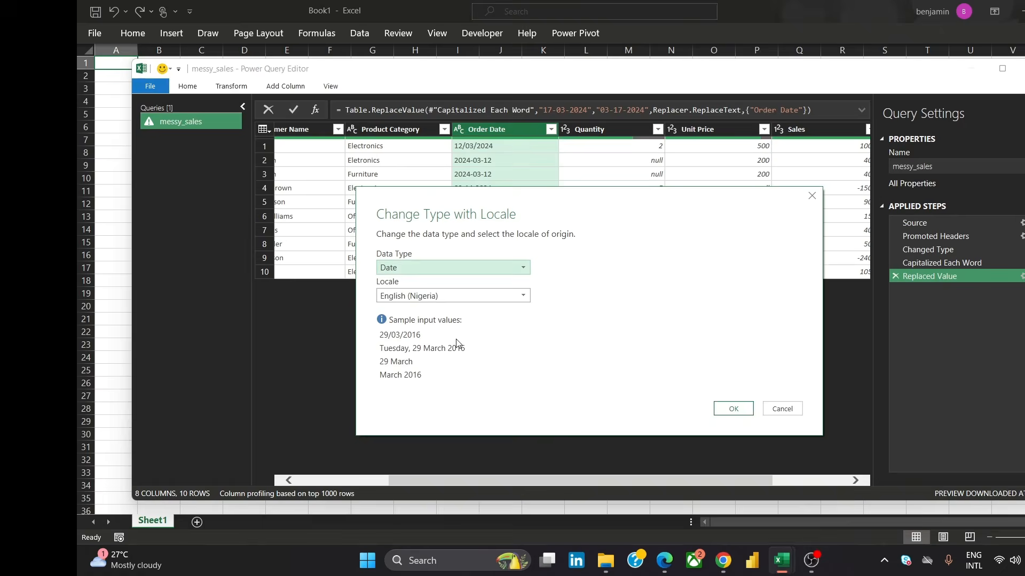
click(504, 298)
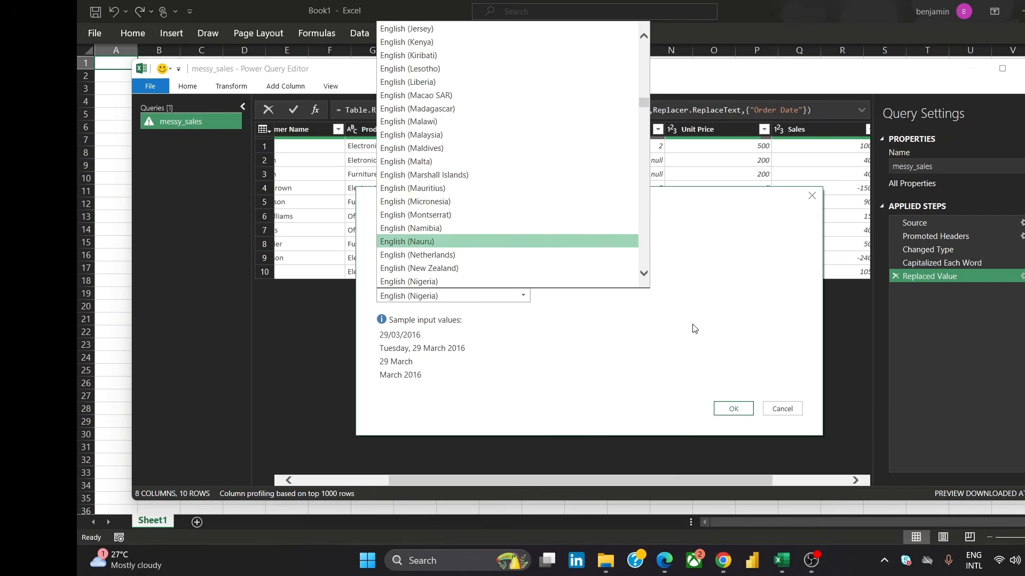
click(644, 274)
scroll(644, 274, down, 6)
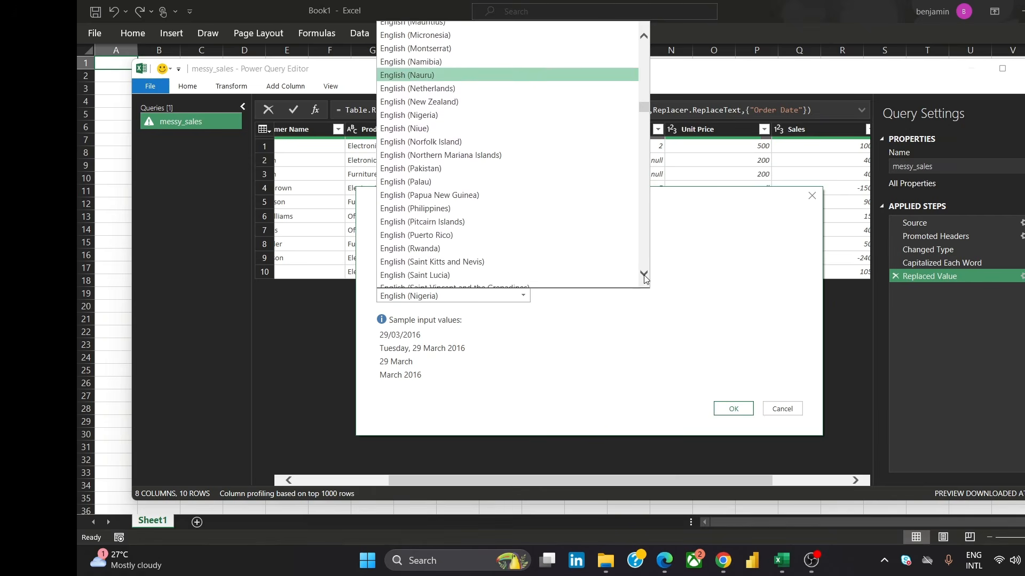
scroll(643, 275, down, 7)
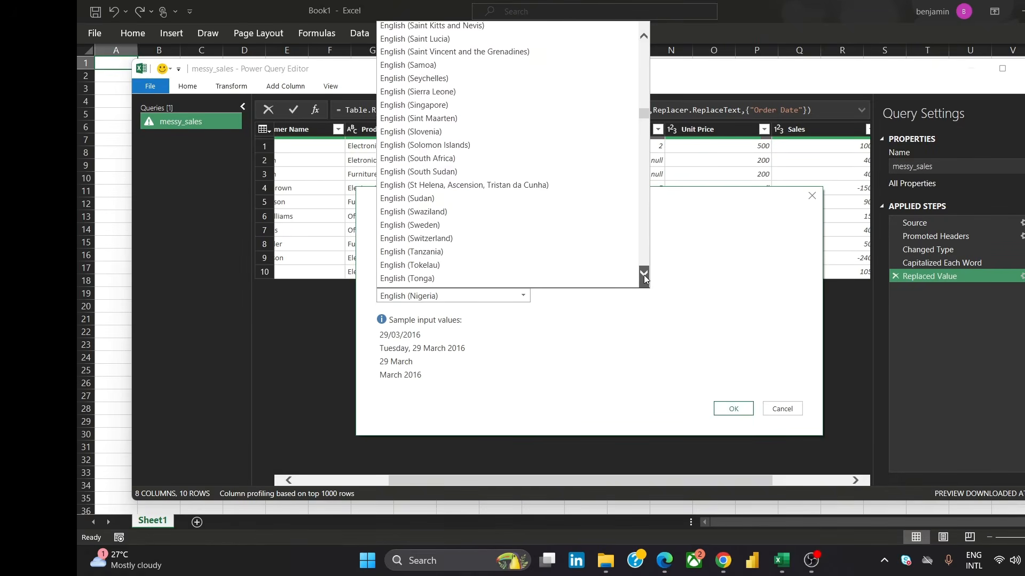
scroll(643, 274, down, 1)
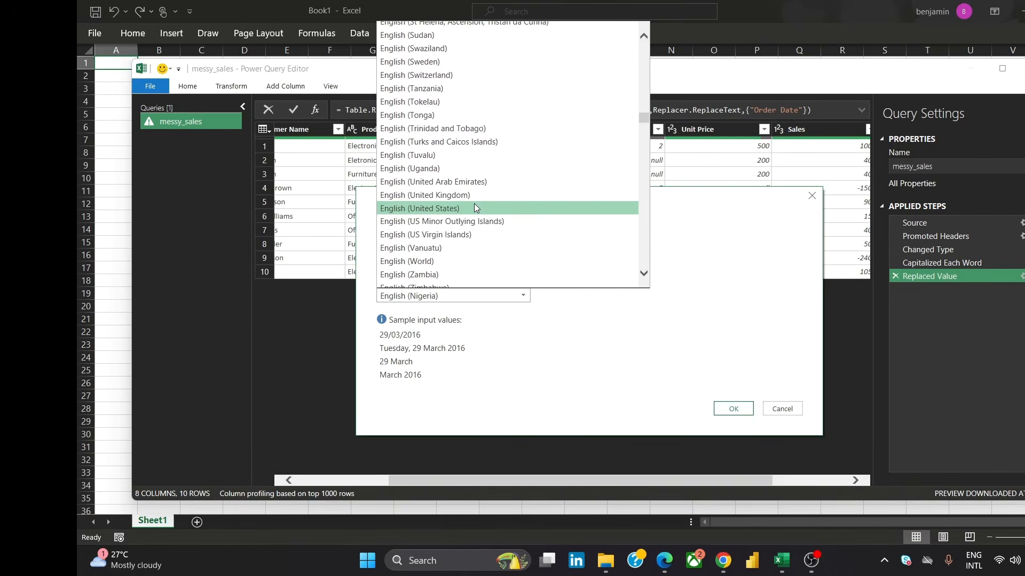
click(474, 204)
click(715, 407)
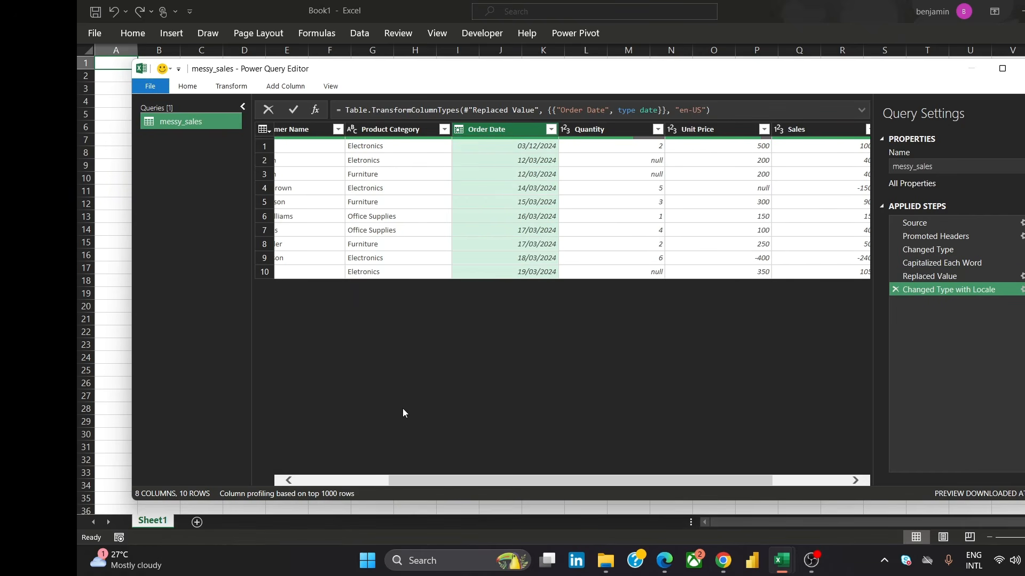
Replace the null values in the Quantity column with 0
drag(557, 479, 617, 498)
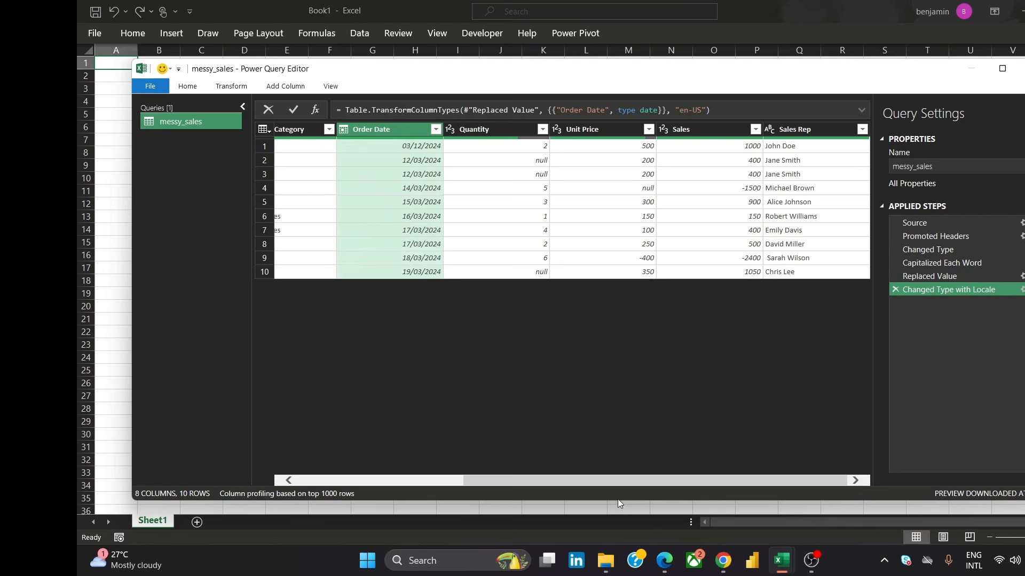
click(543, 129)
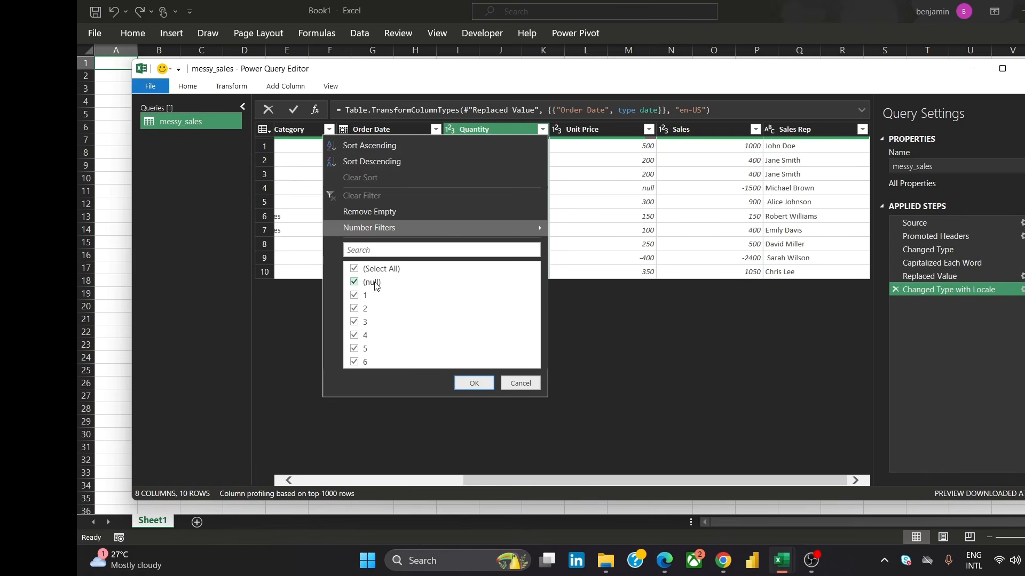
click(523, 383)
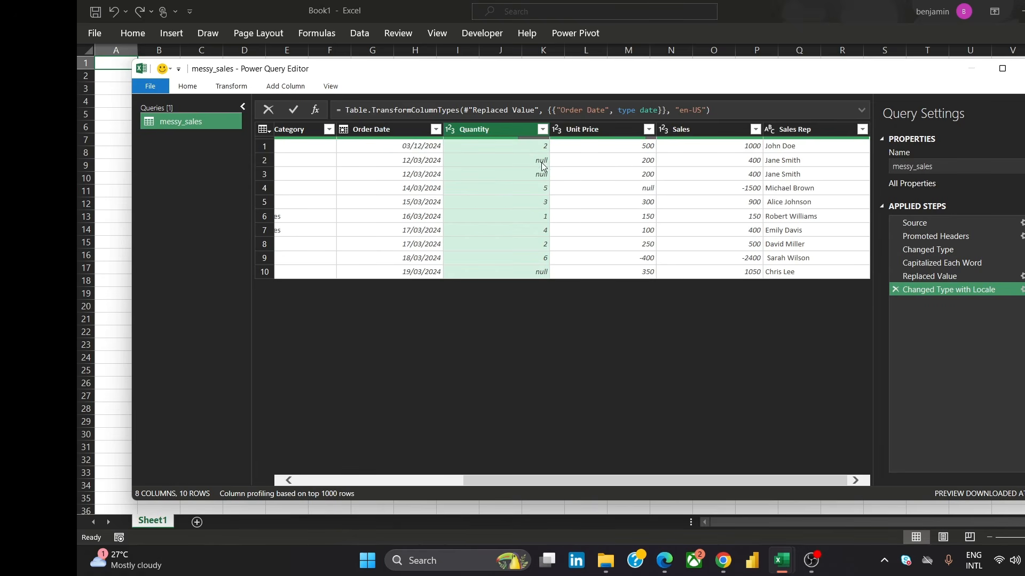
right_click(533, 129)
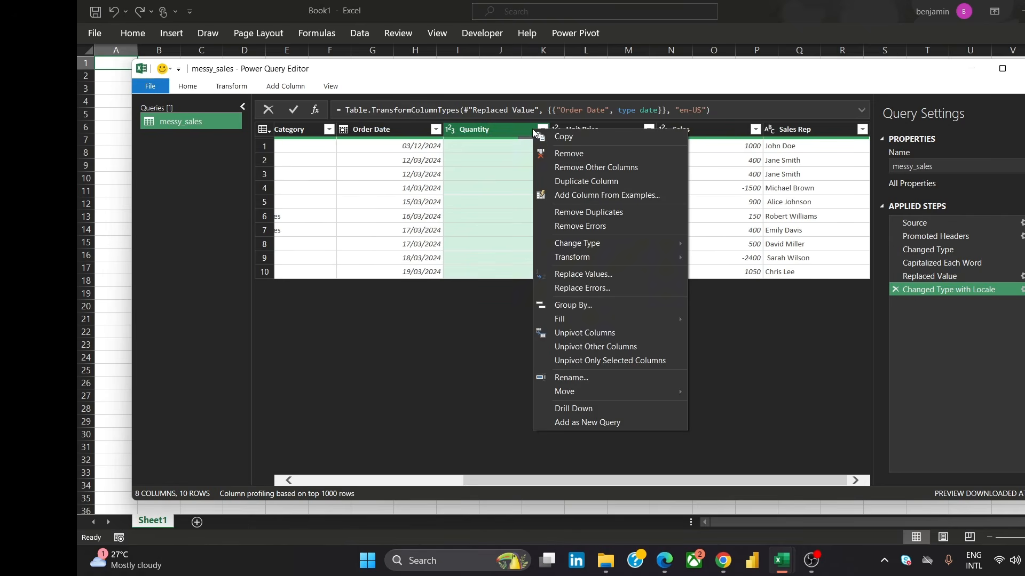
click(614, 277)
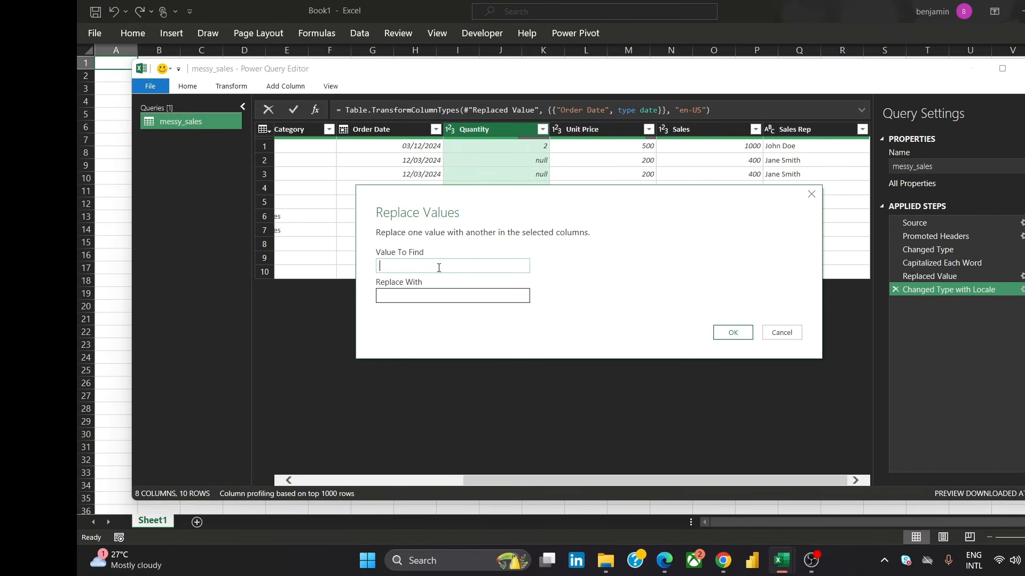
text(null)
click(440, 291)
text(0)
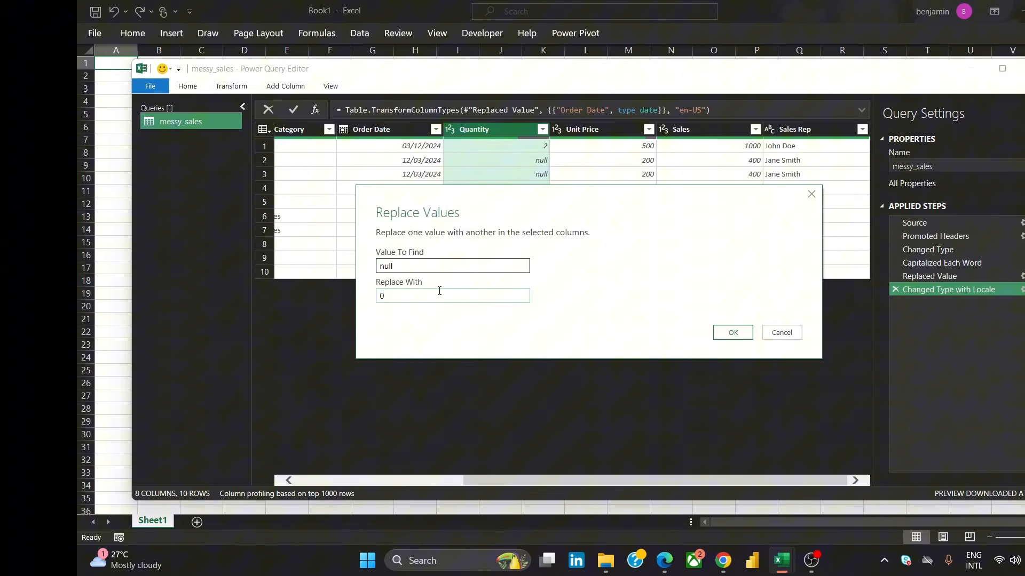
click(743, 335)
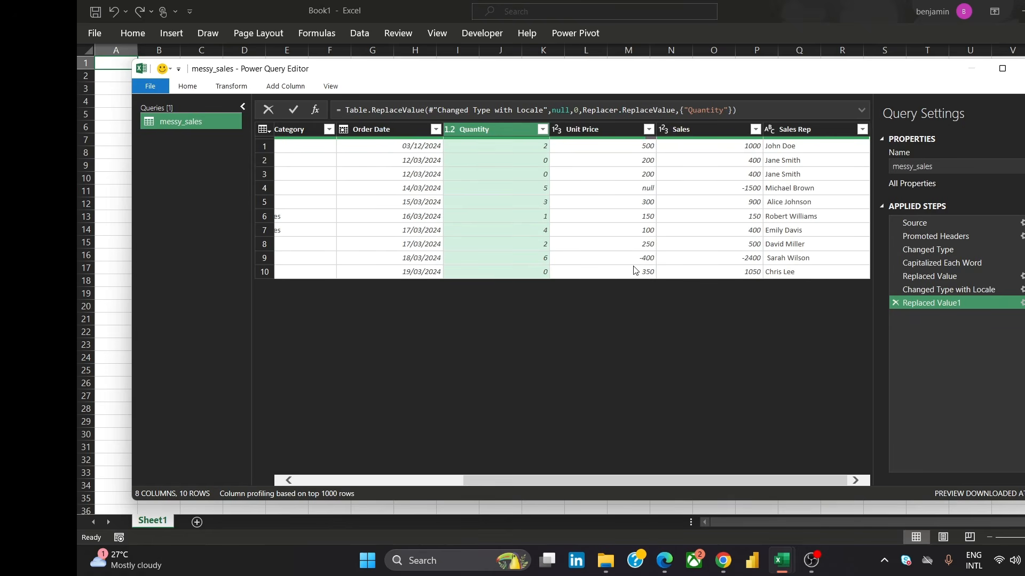
Inspect the values in the Unit Price column, including its filter list
click(314, 270)
click(319, 258)
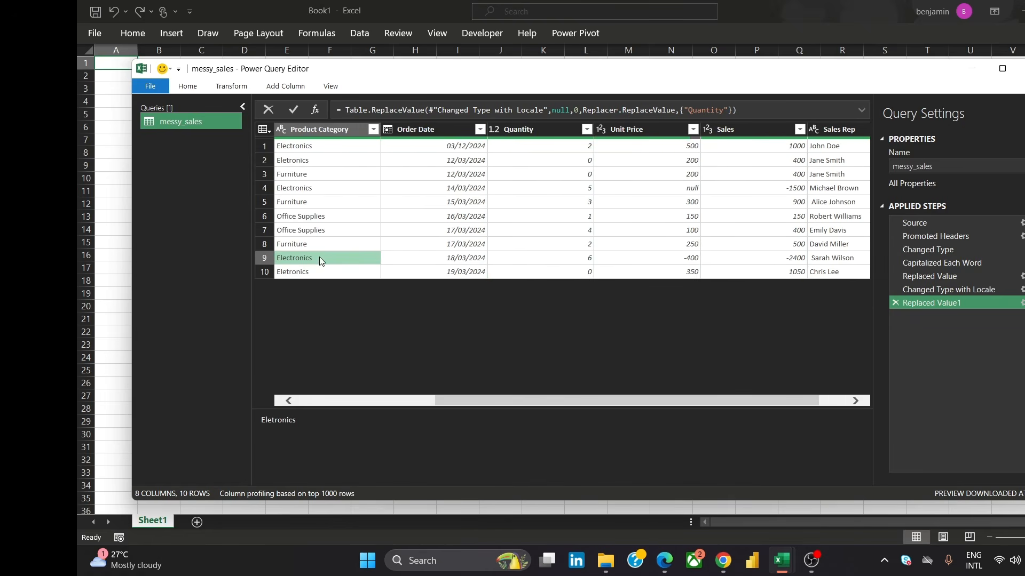
click(687, 260)
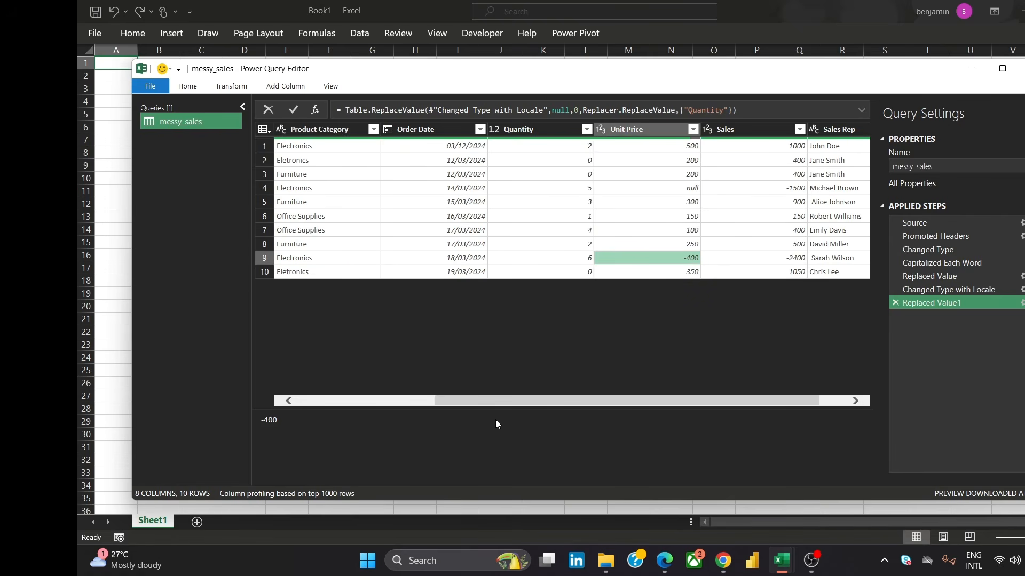
drag(512, 405, 582, 405)
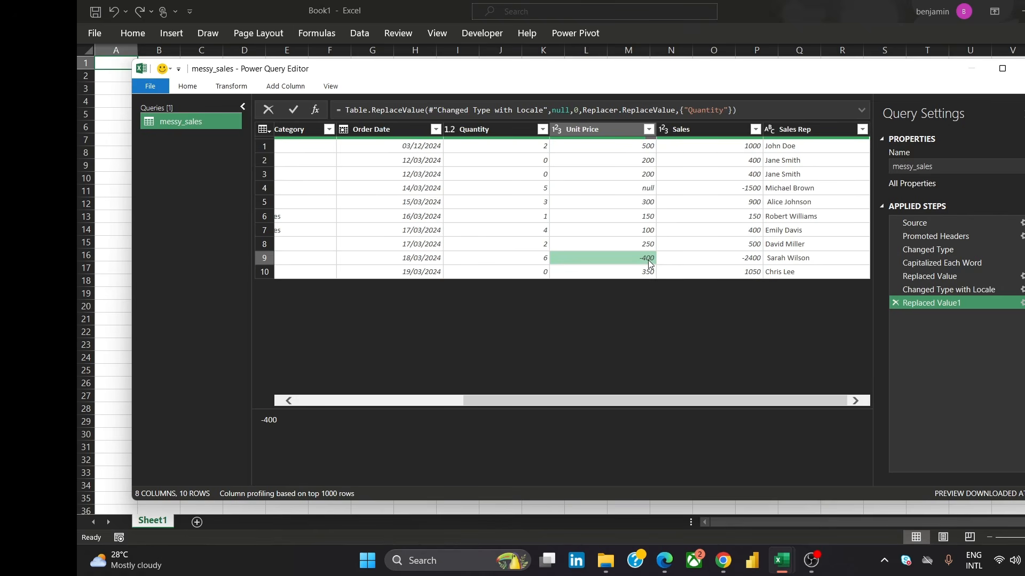
click(649, 129)
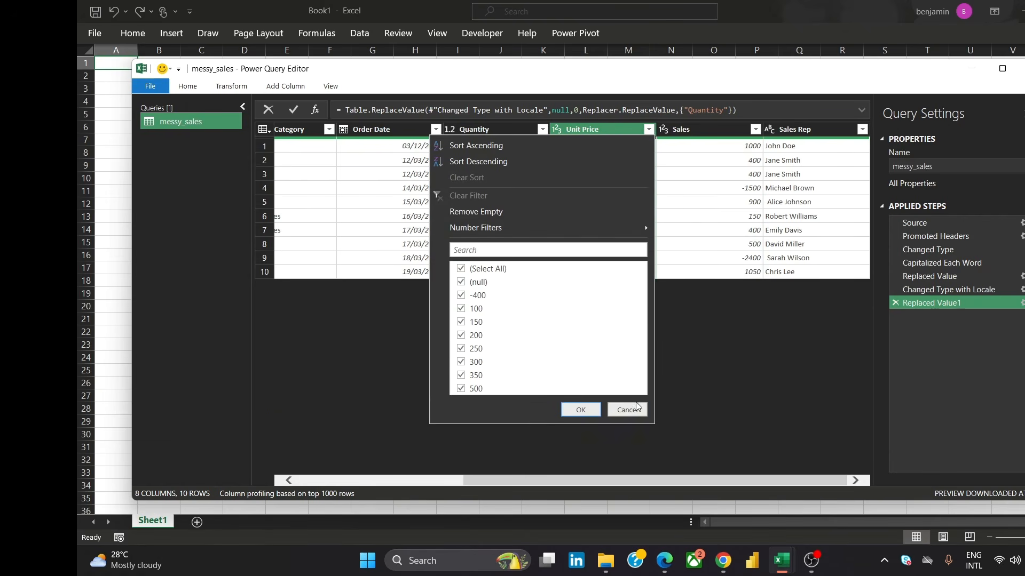
click(461, 296)
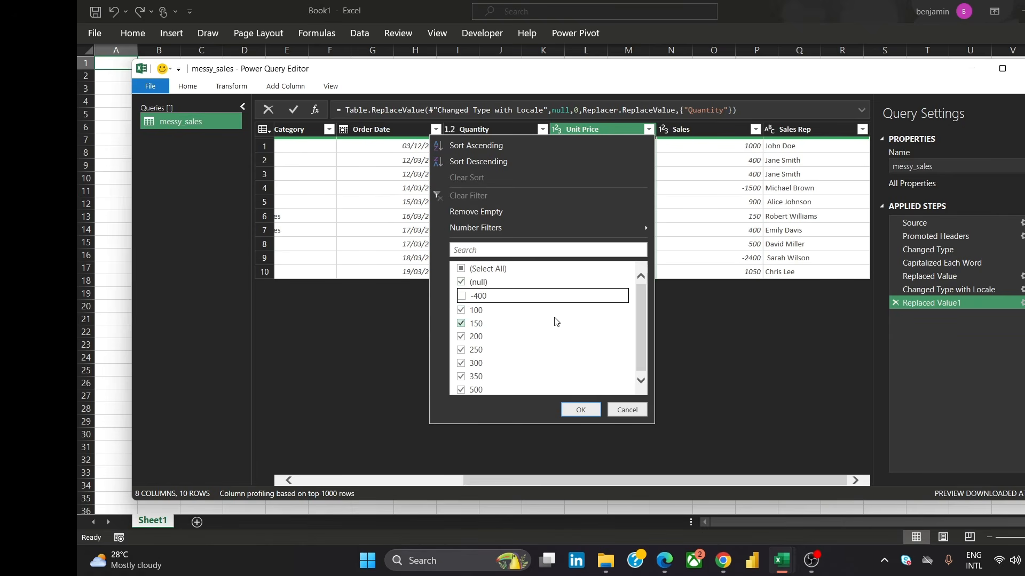
click(465, 297)
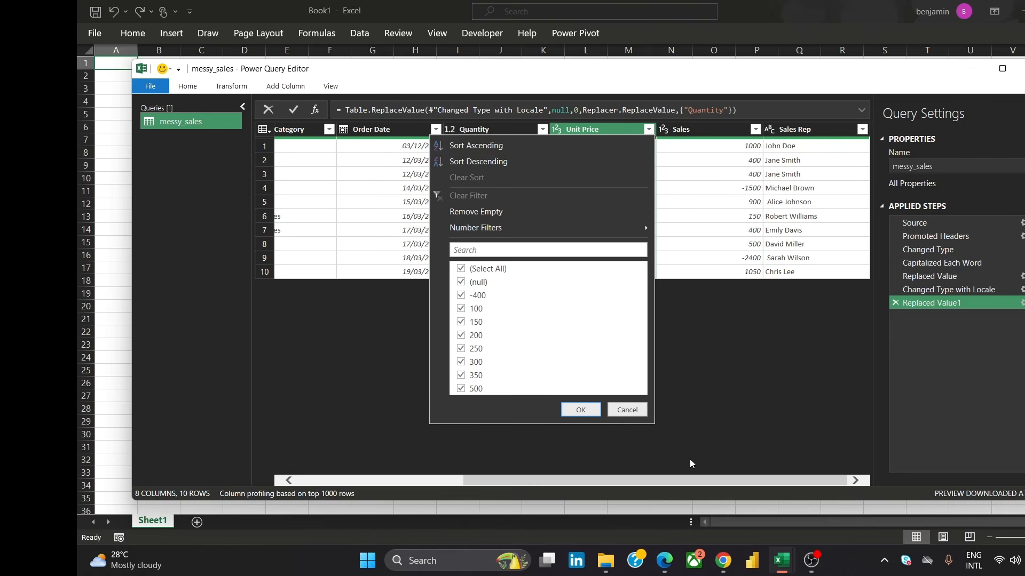
click(622, 410)
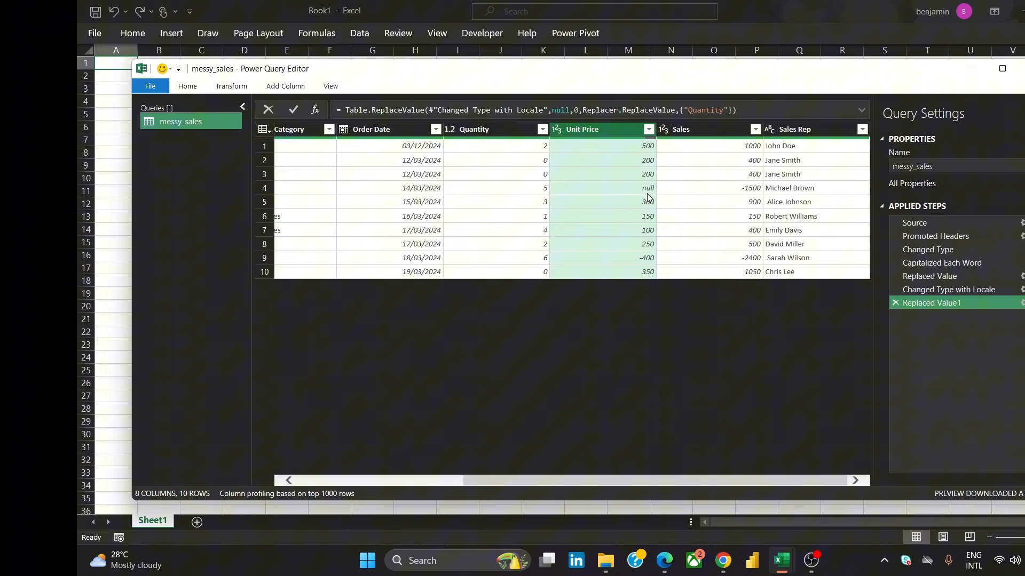
Replace the null values in the Unit Price column with 0
right_click(628, 134)
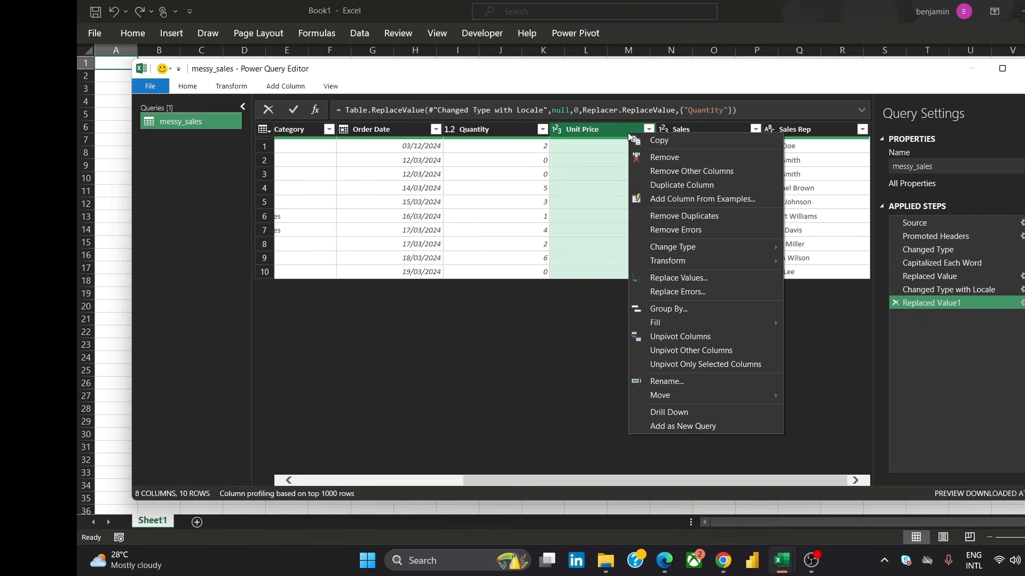
click(667, 278)
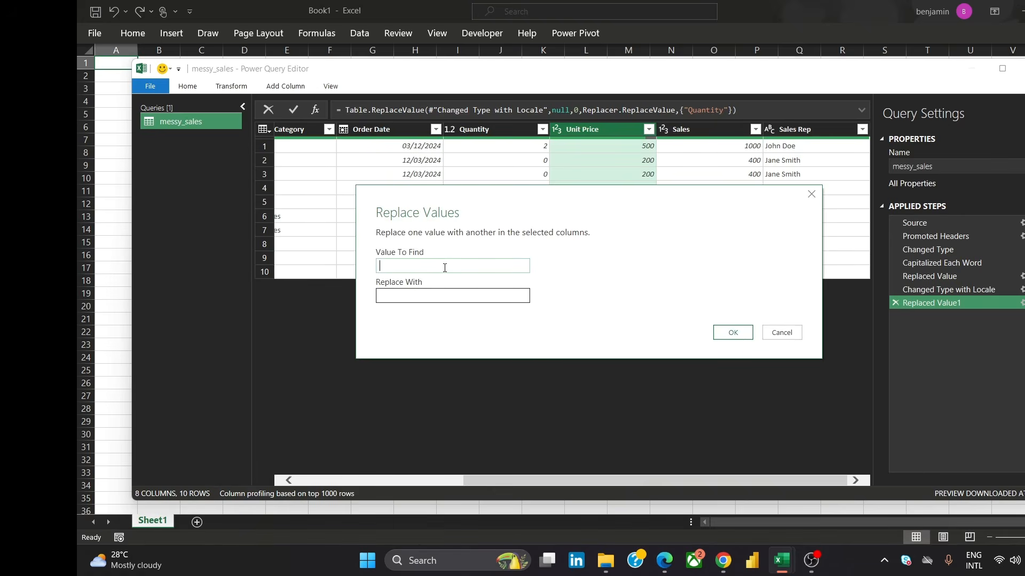
text(null)
click(443, 295)
text(0)
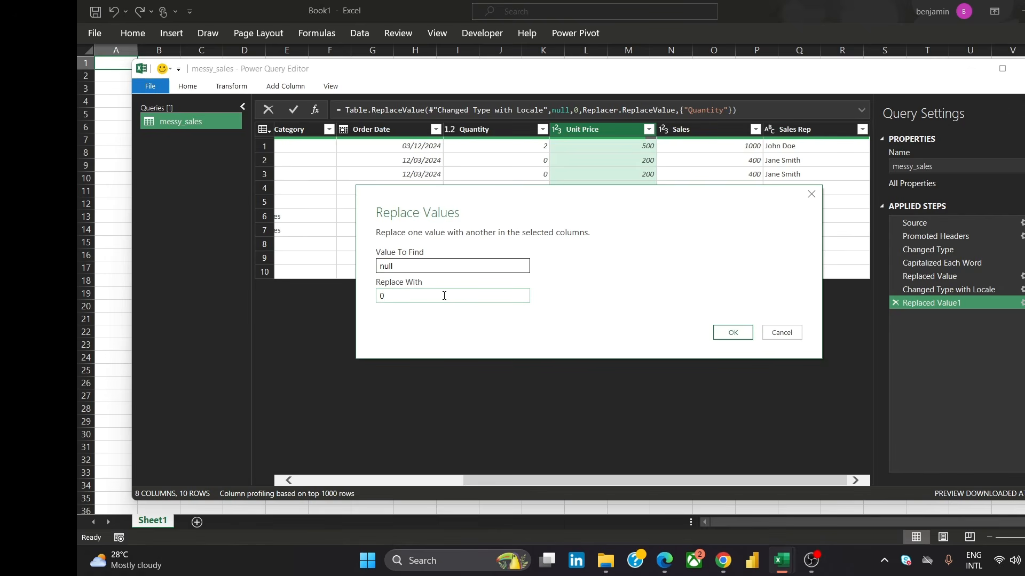
click(732, 333)
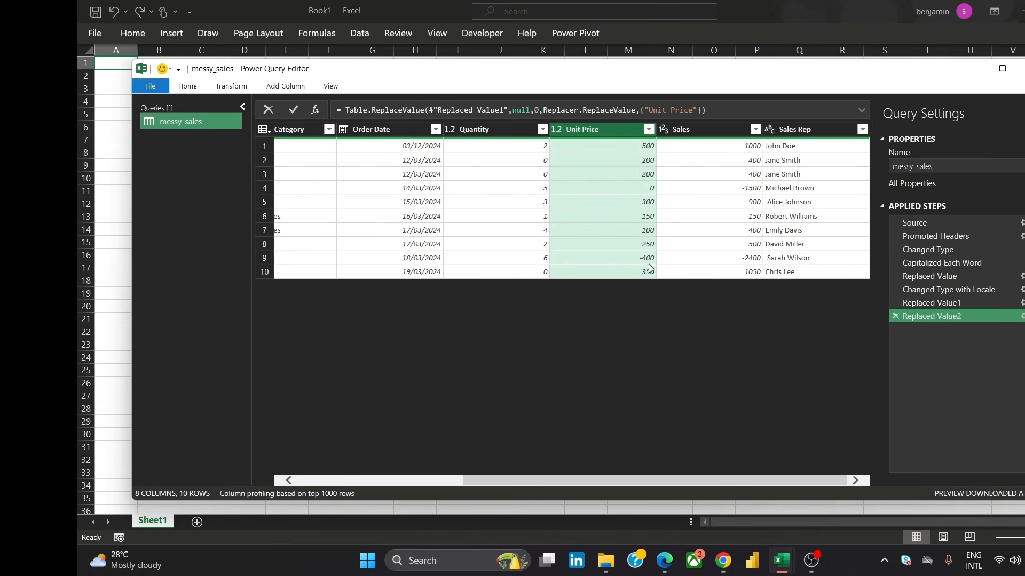
Replace the Unit Price value -400 with 400
click(648, 129)
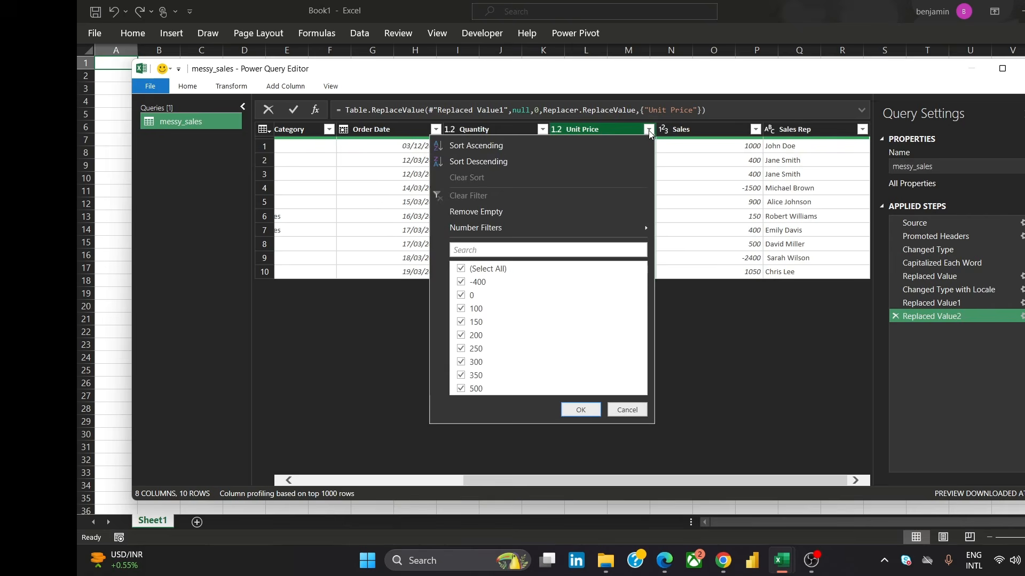
click(462, 283)
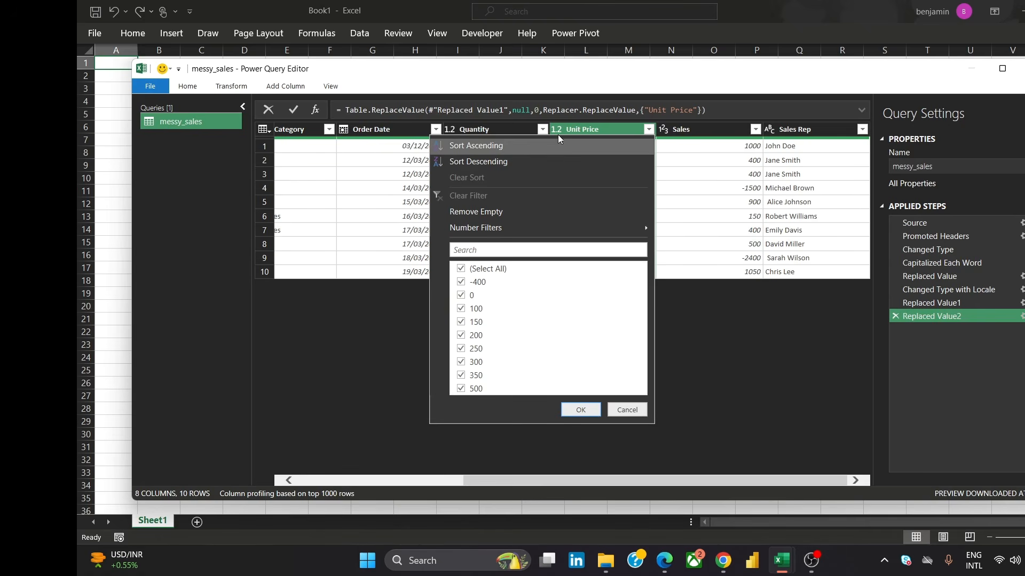
click(628, 410)
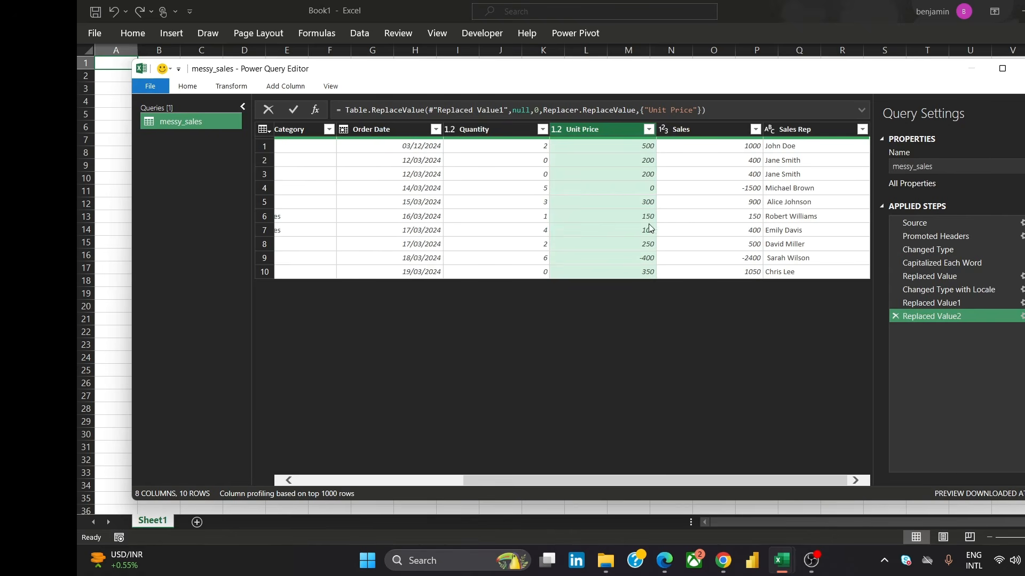
click(644, 262)
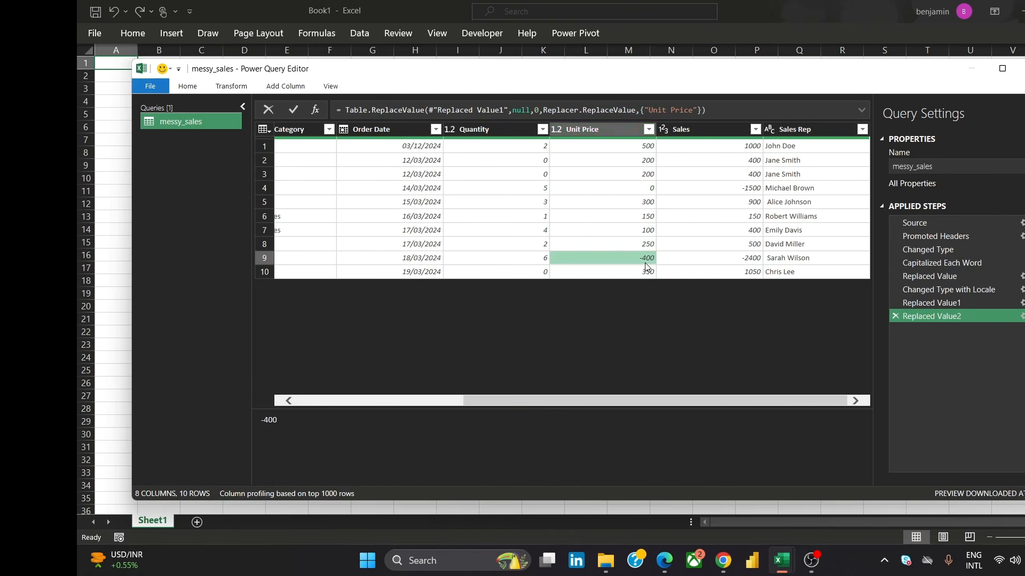
double_click(269, 422)
key(ctrl+c)
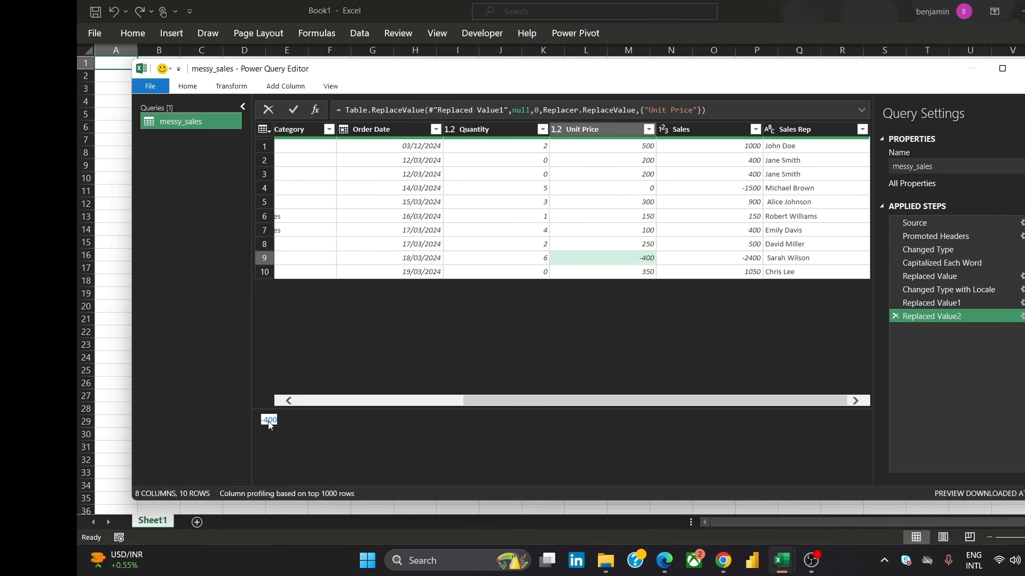
click(636, 130)
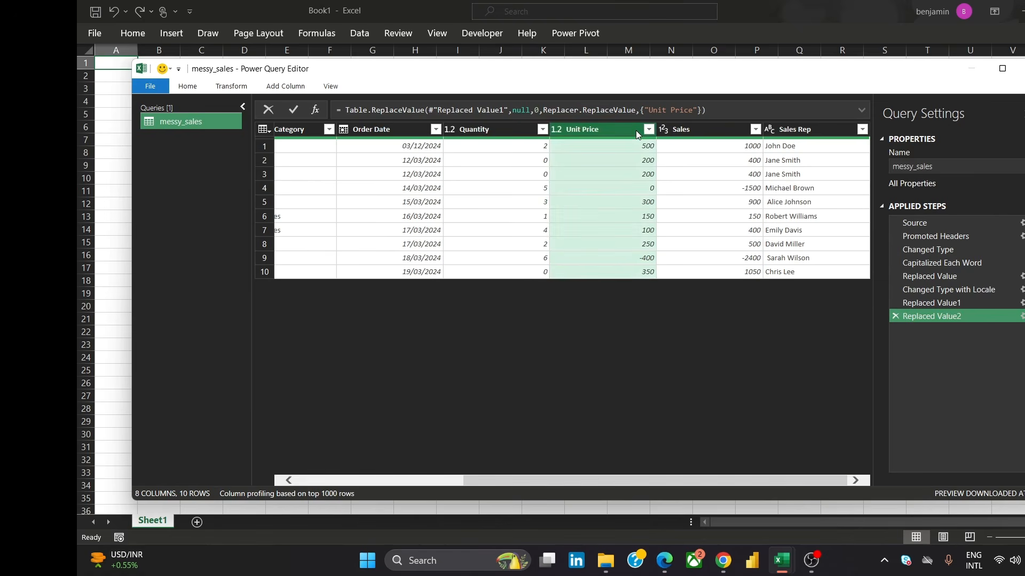
right_click(635, 131)
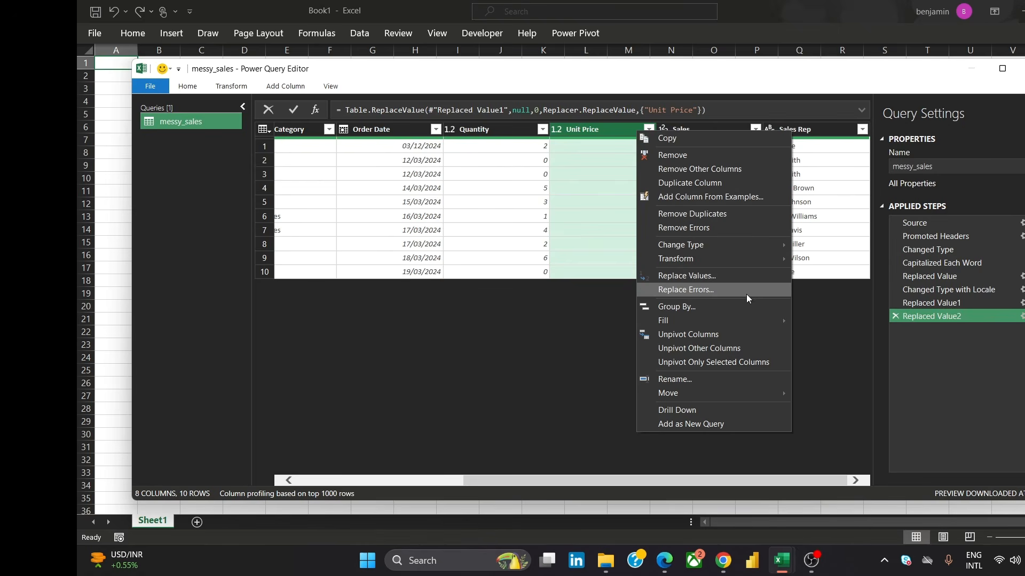
click(737, 281)
key(ctrl+v)
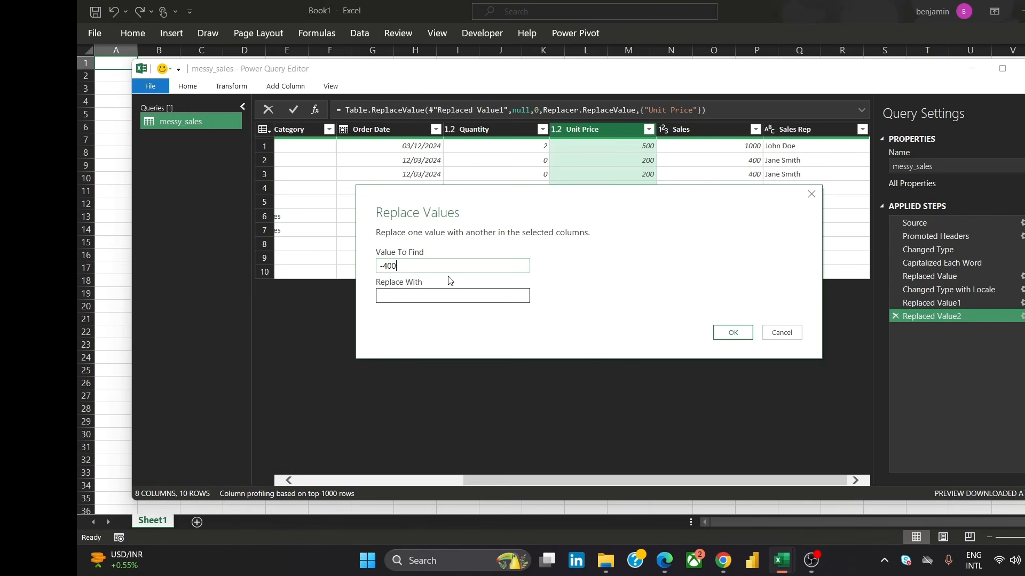
click(436, 293)
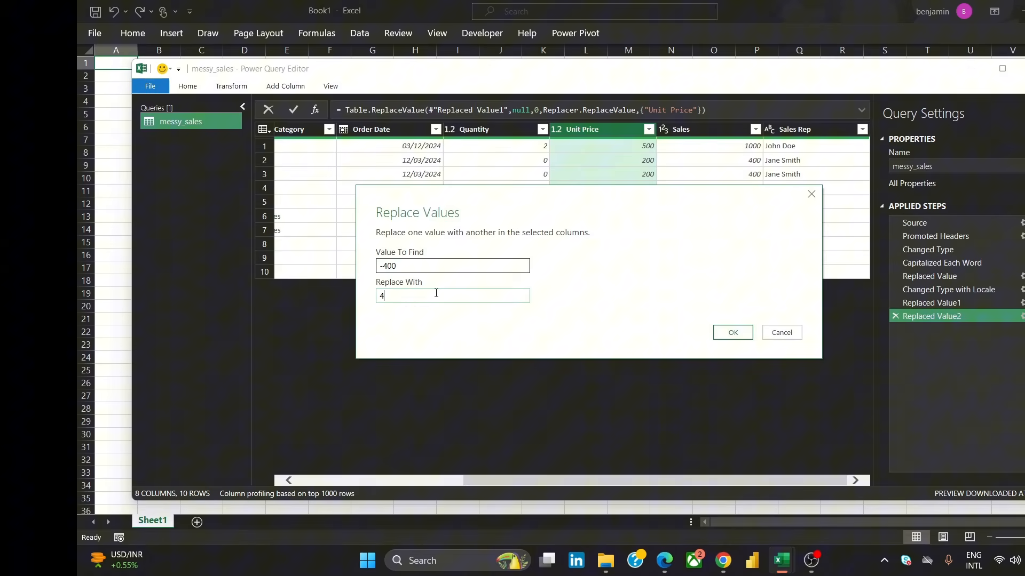
click(733, 333)
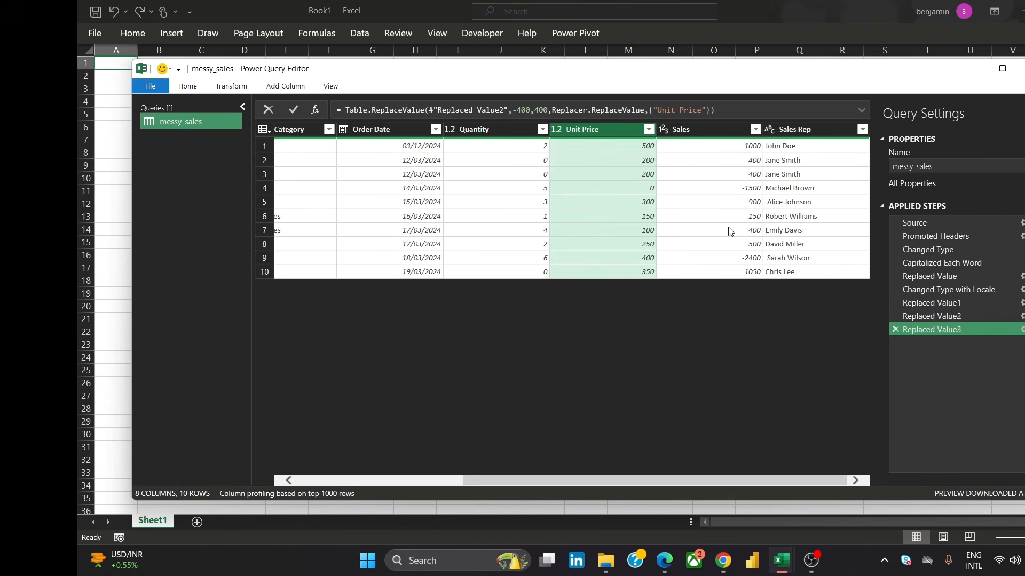
Replace the Sales value -2400 with 0
click(751, 194)
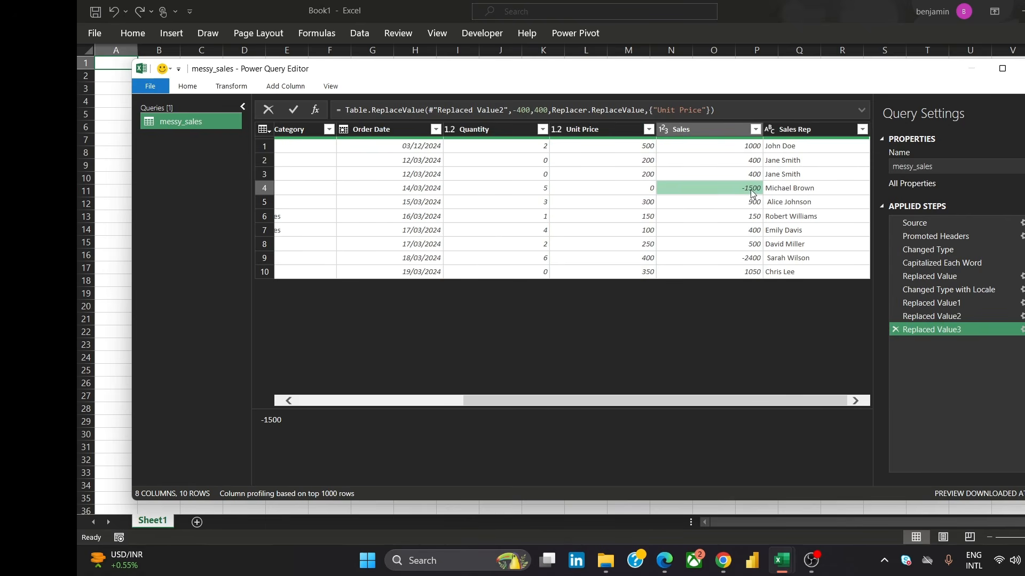
click(751, 263)
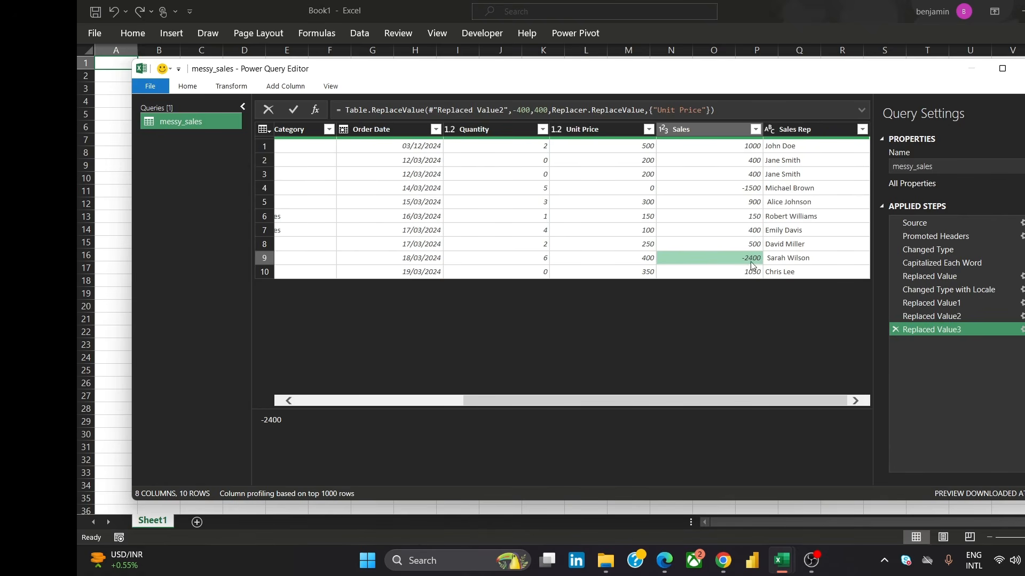
double_click(266, 420)
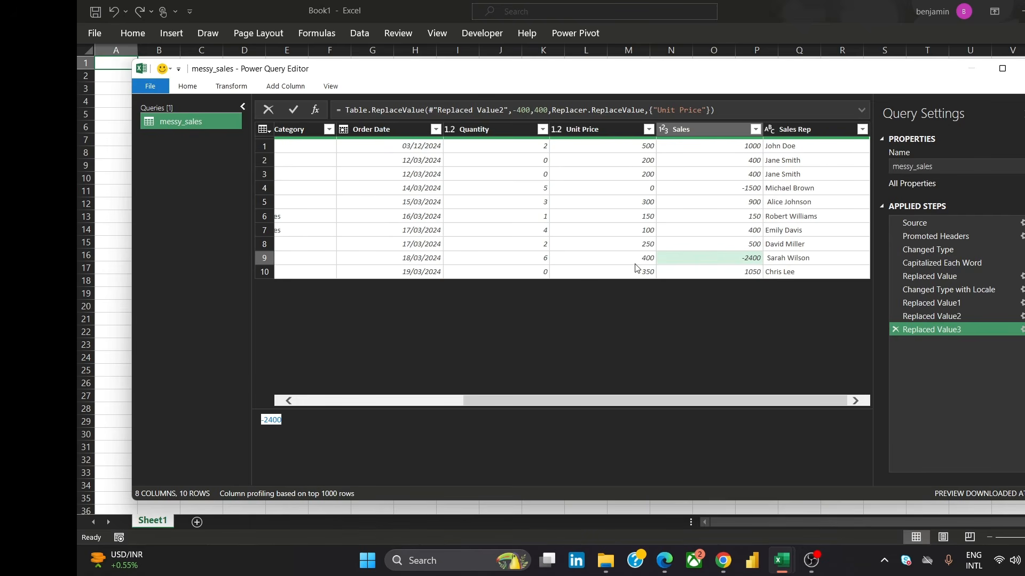
click(732, 128)
right_click(732, 129)
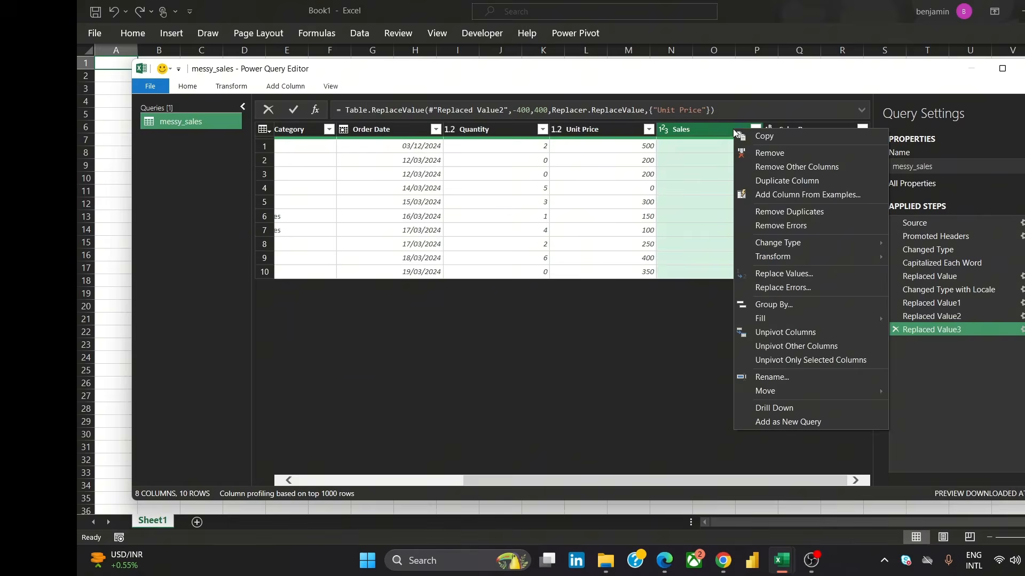
click(806, 272)
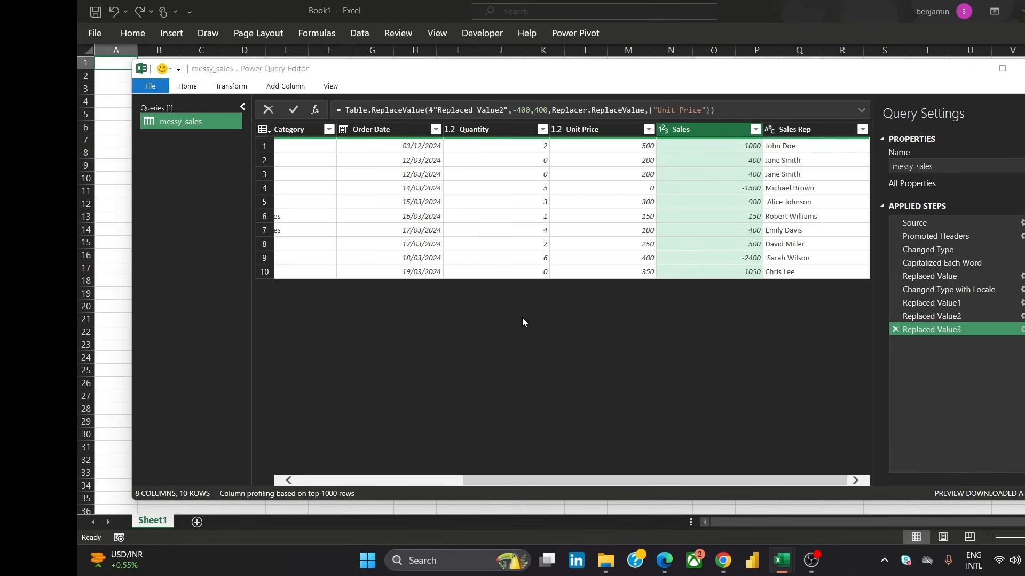
text(-2400)
click(495, 297)
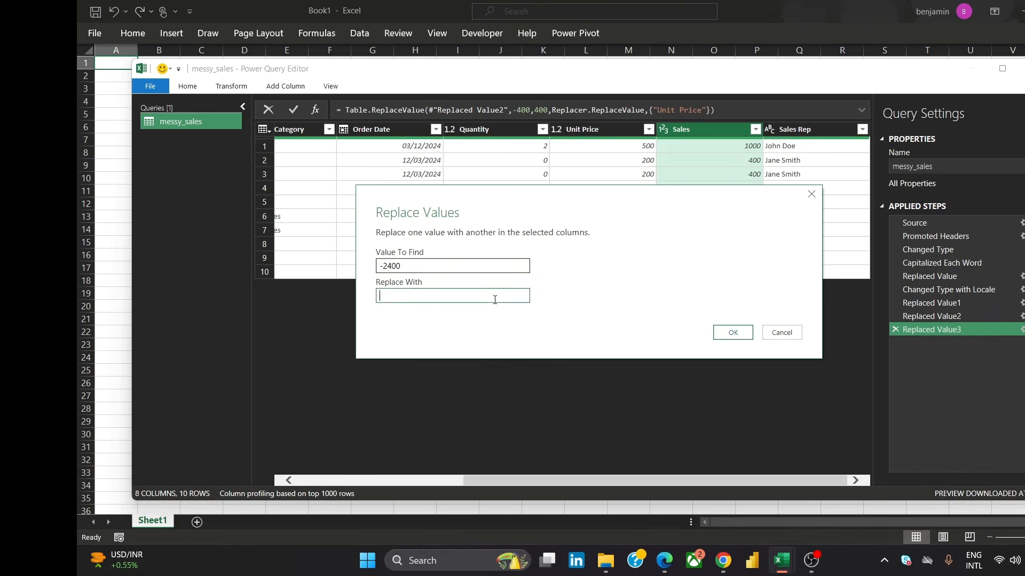
text(0)
click(732, 332)
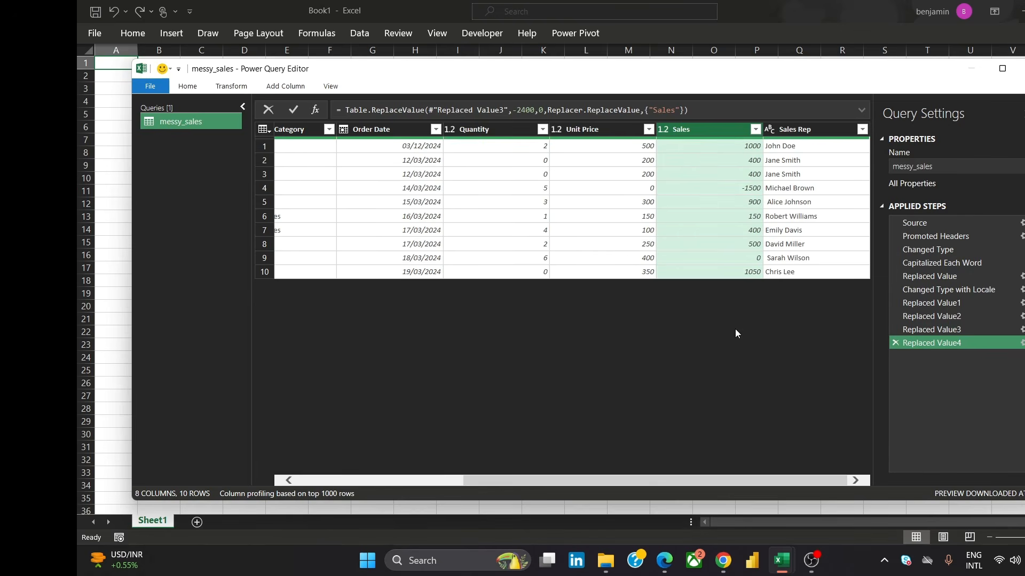
Replace the Sales value -1500 with 1500
click(746, 192)
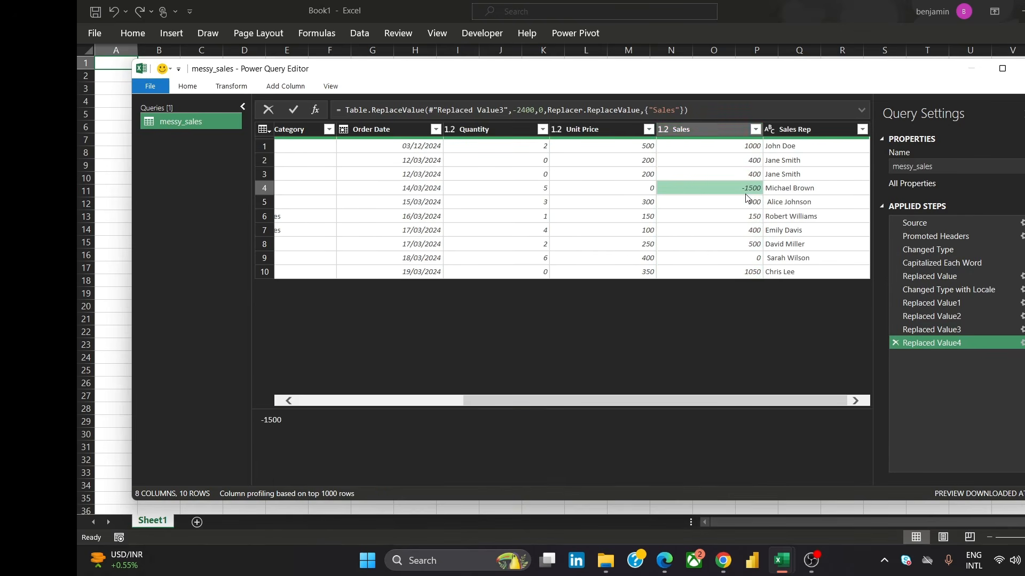
double_click(272, 420)
click(715, 128)
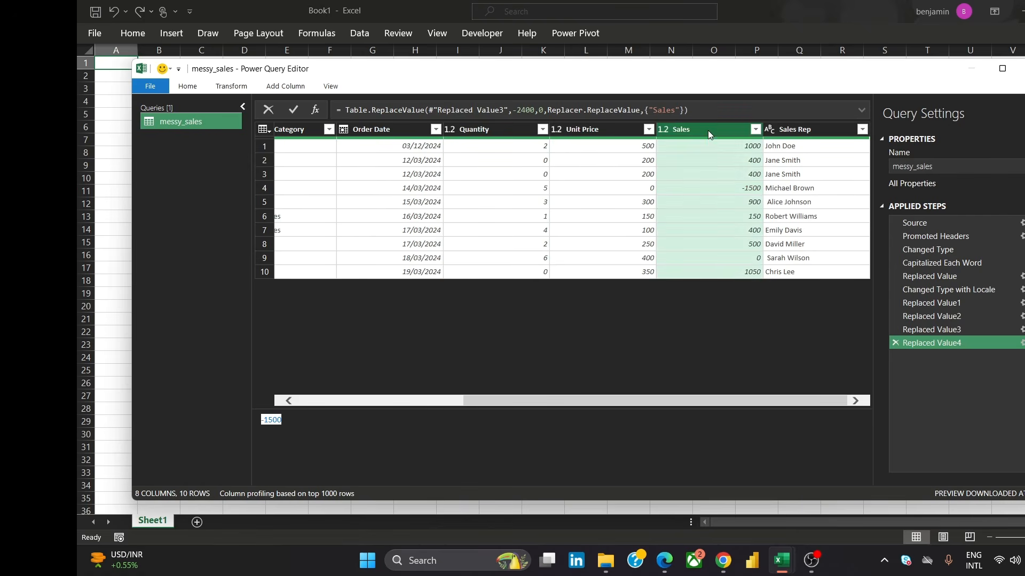
right_click(708, 130)
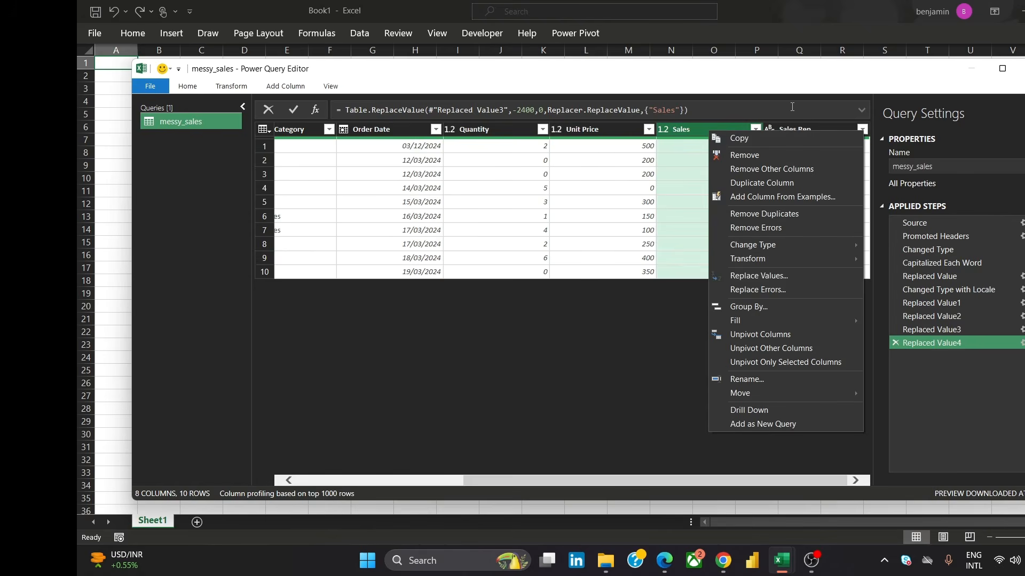
click(780, 278)
text(-1500)
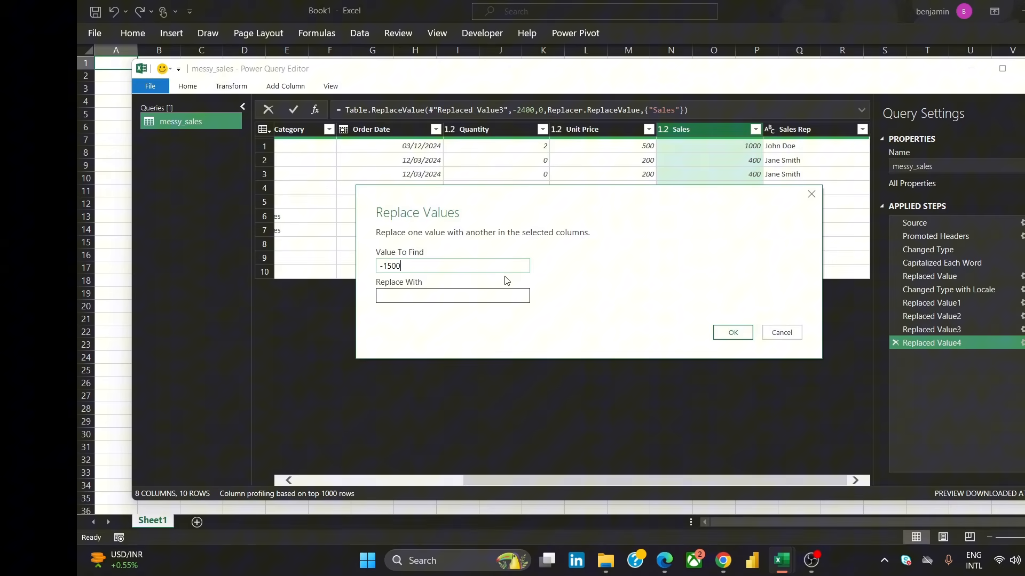
click(485, 299)
text(15)
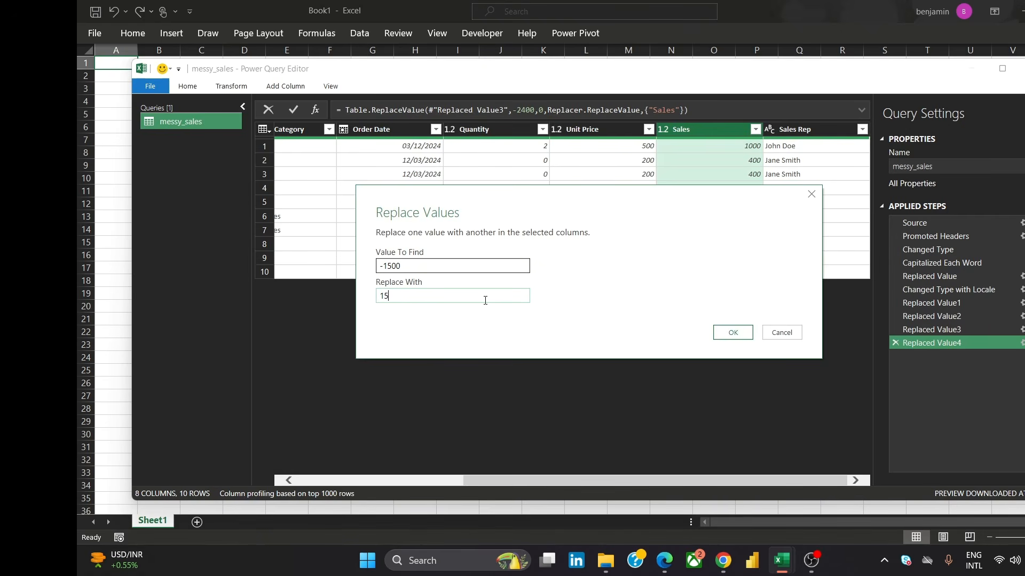
text(00)
click(747, 336)
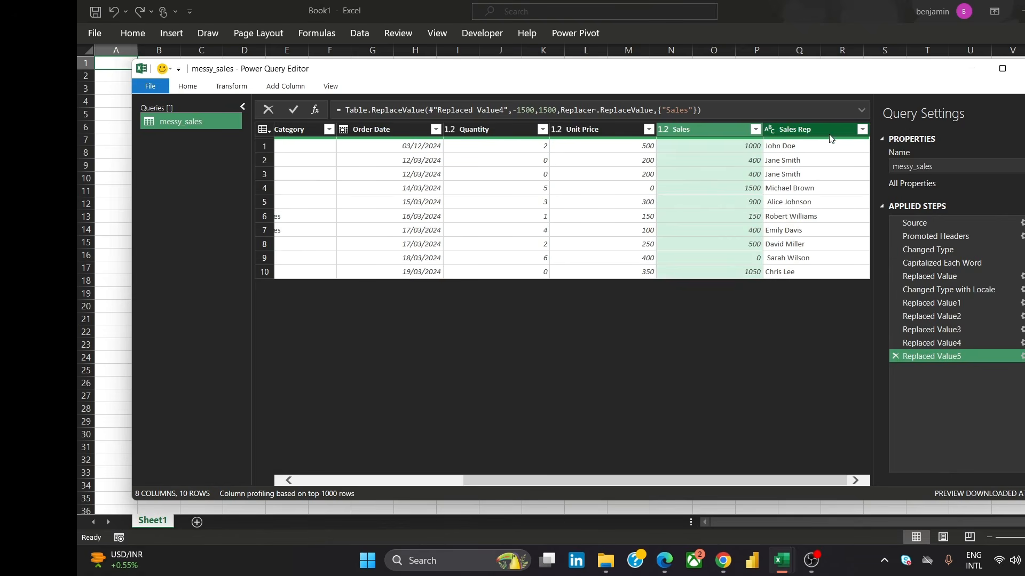
Inspect the Sales Rep filter list and scroll across the table's columns
click(861, 129)
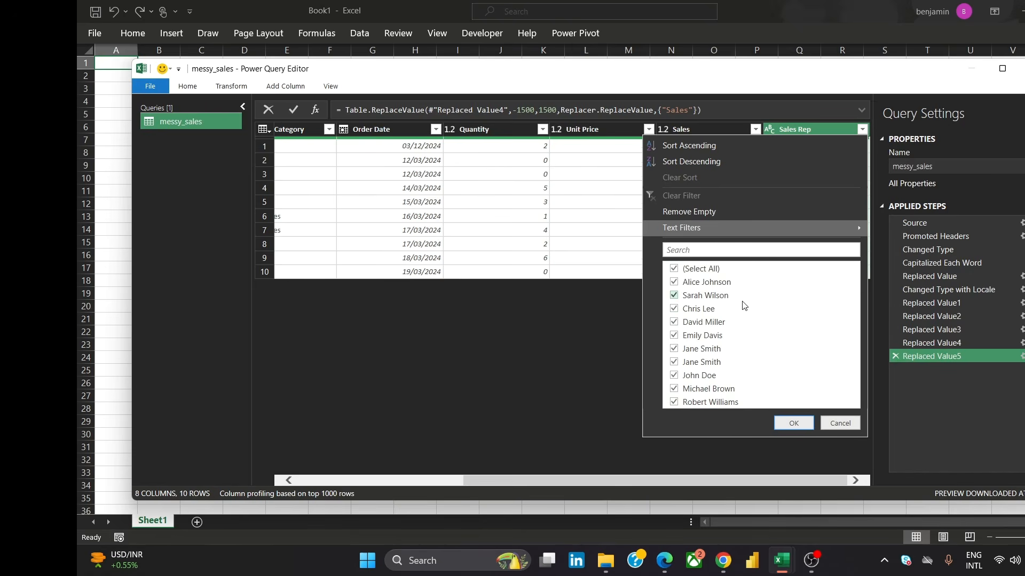
click(794, 425)
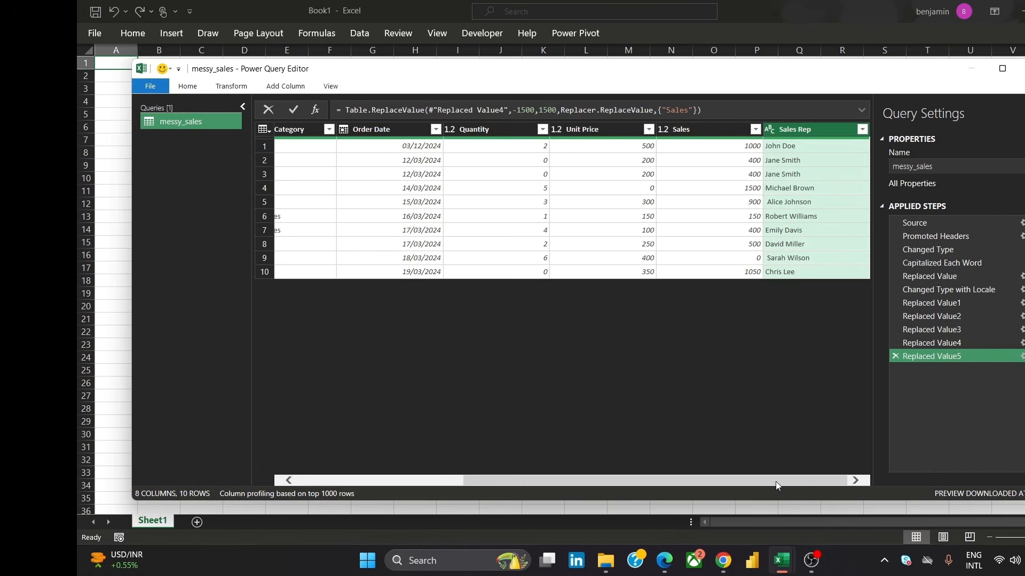
drag(776, 481, 570, 492)
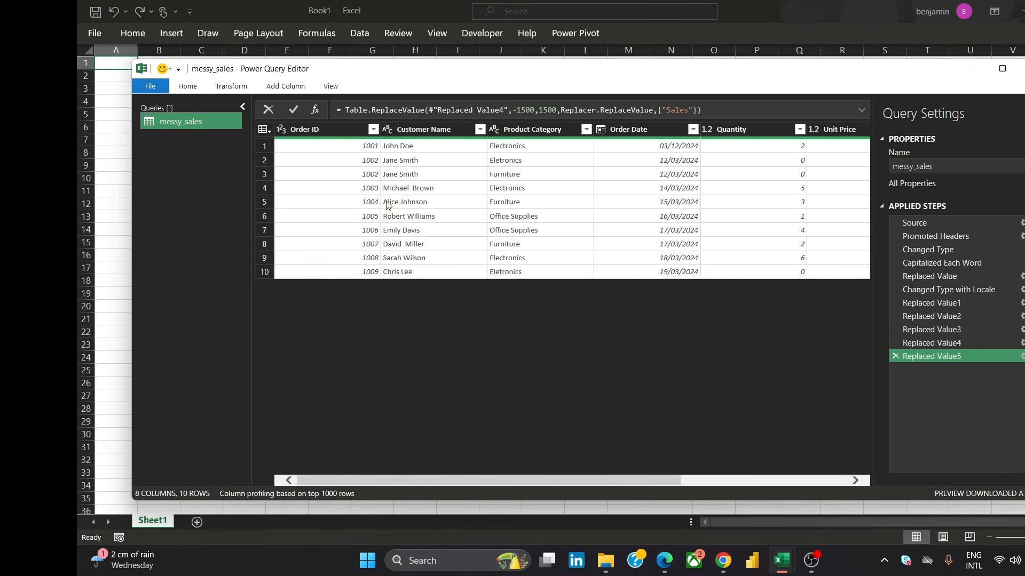
click(332, 129)
drag(657, 478, 694, 464)
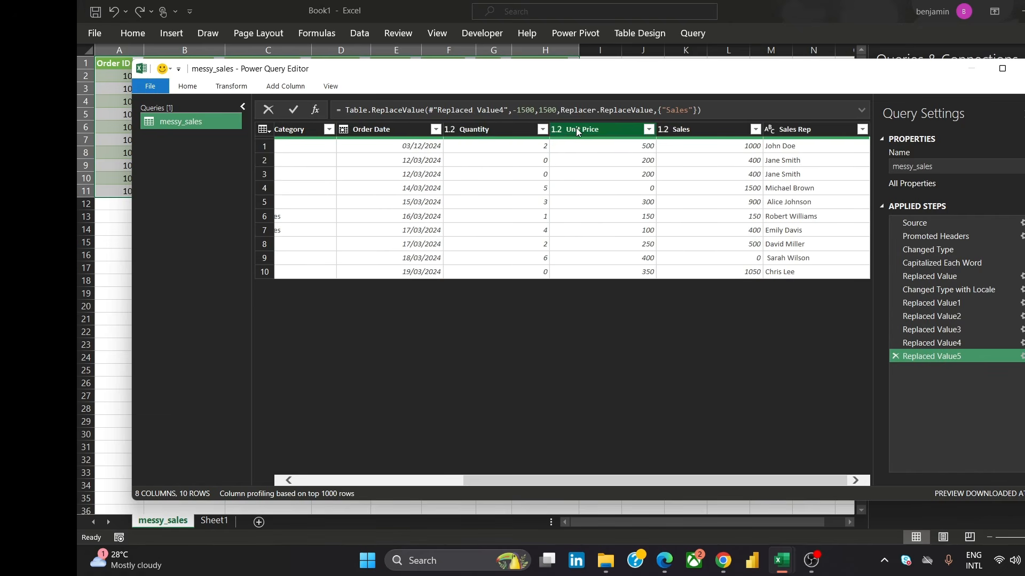
Move Unit Price before Quantity and add a new column multiplying Unit Price by Quantity
drag(577, 127, 469, 137)
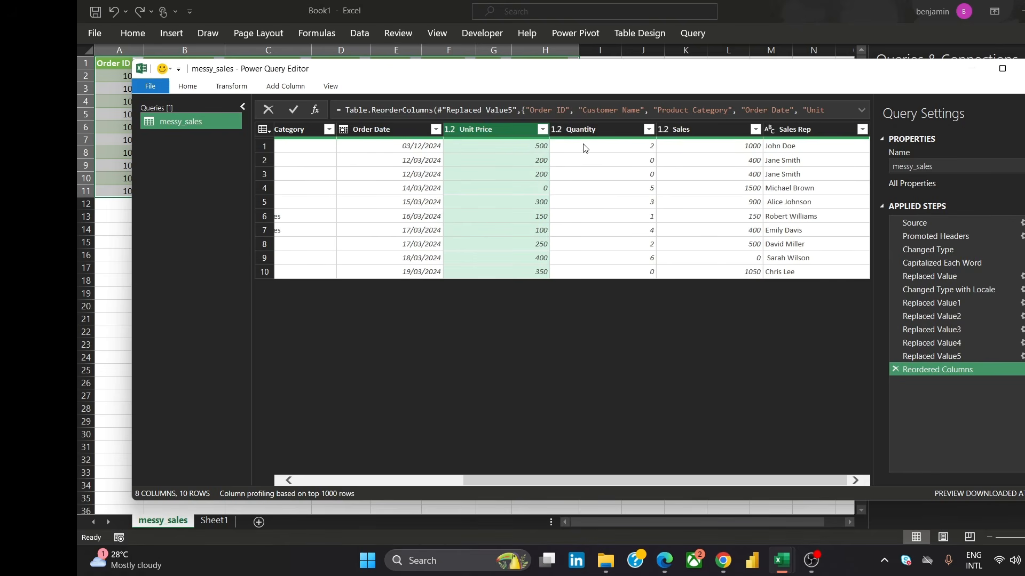
click(589, 131)
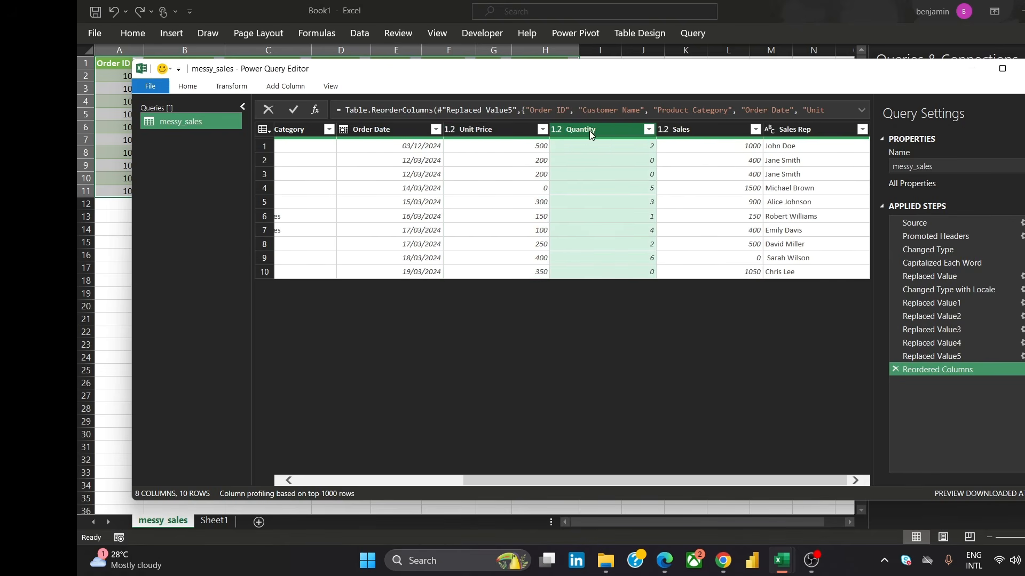
click(505, 127)
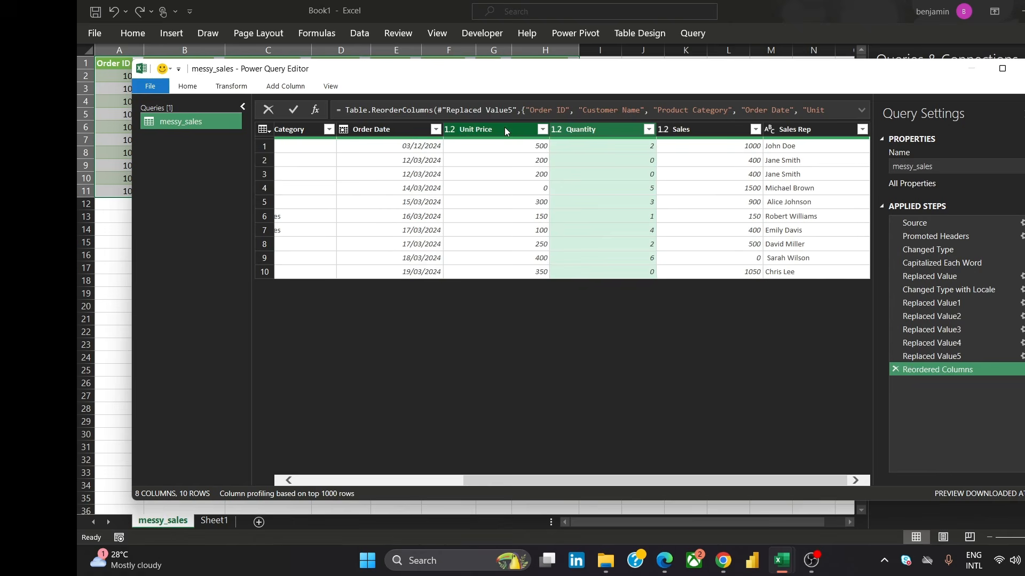
ctrl+click(598, 131)
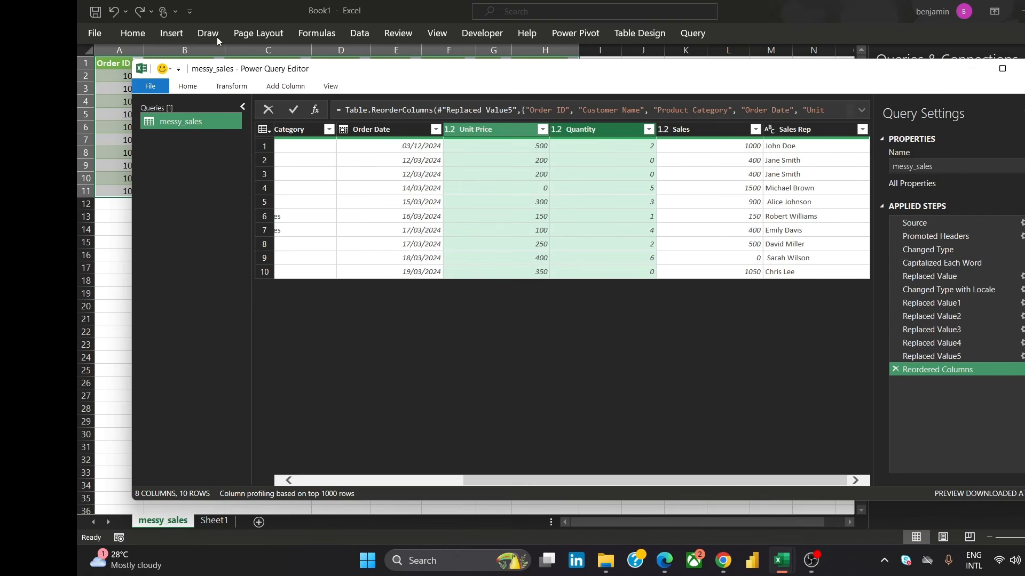
click(231, 87)
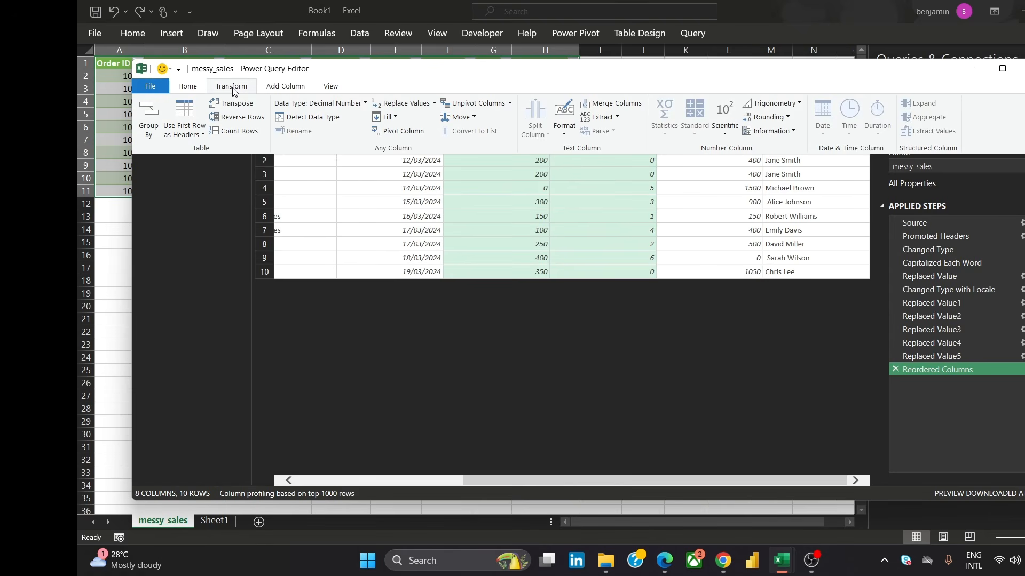
click(299, 89)
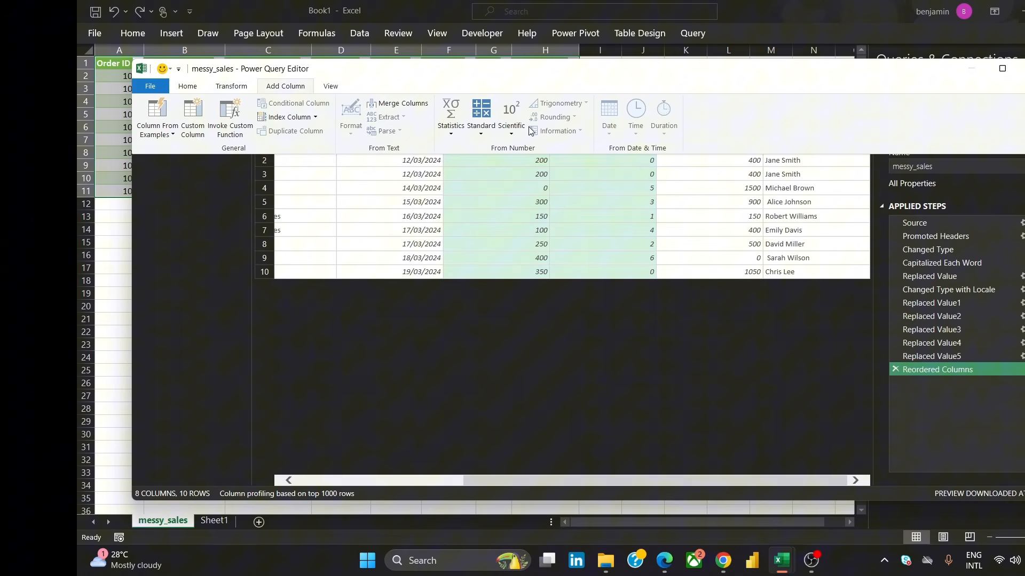
click(485, 135)
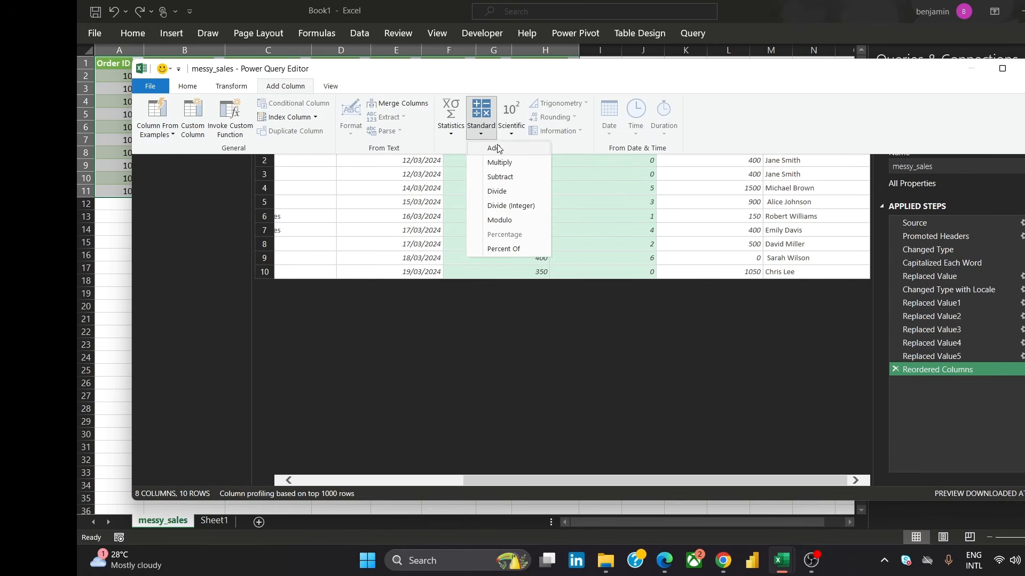
click(508, 162)
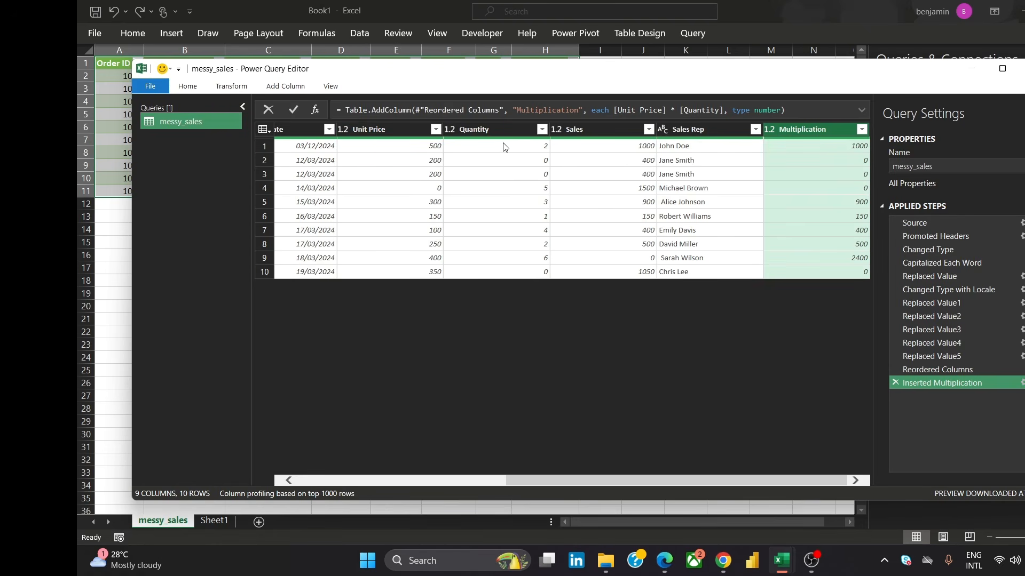
Move the multiplication column before Sales and rename it Revenue
drag(834, 128, 600, 139)
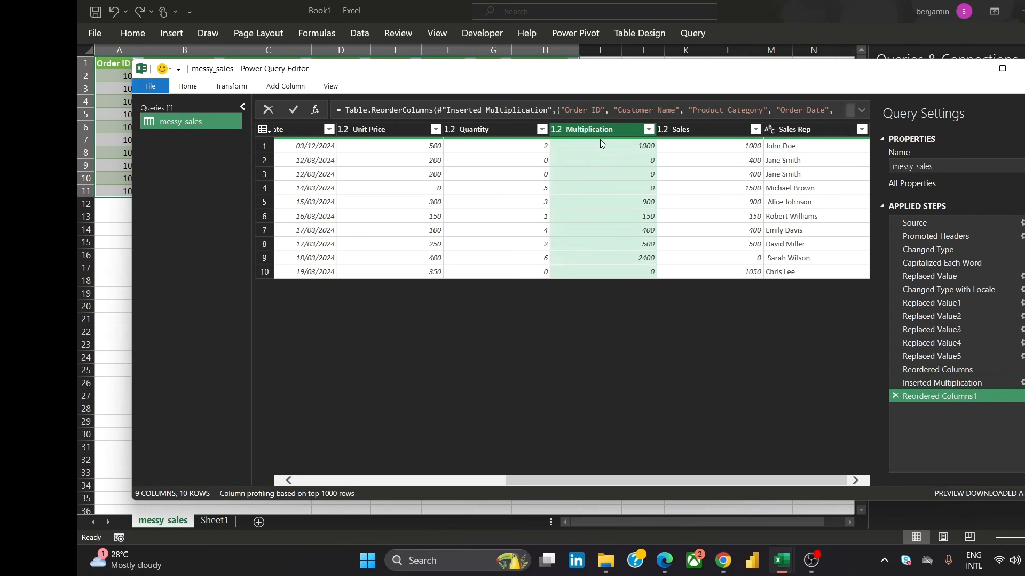
double_click(589, 128)
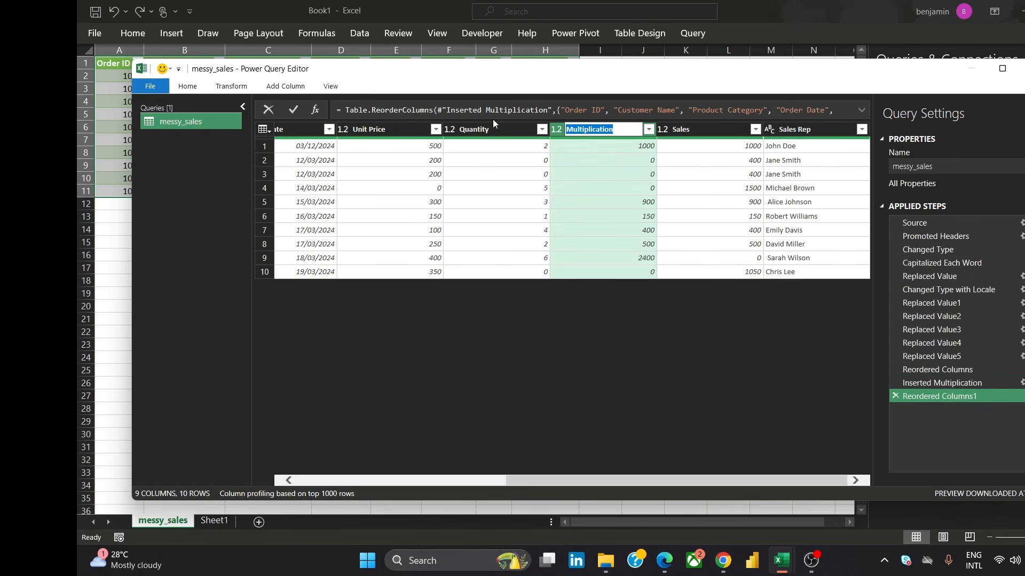
text(Revenue)
key(Return)
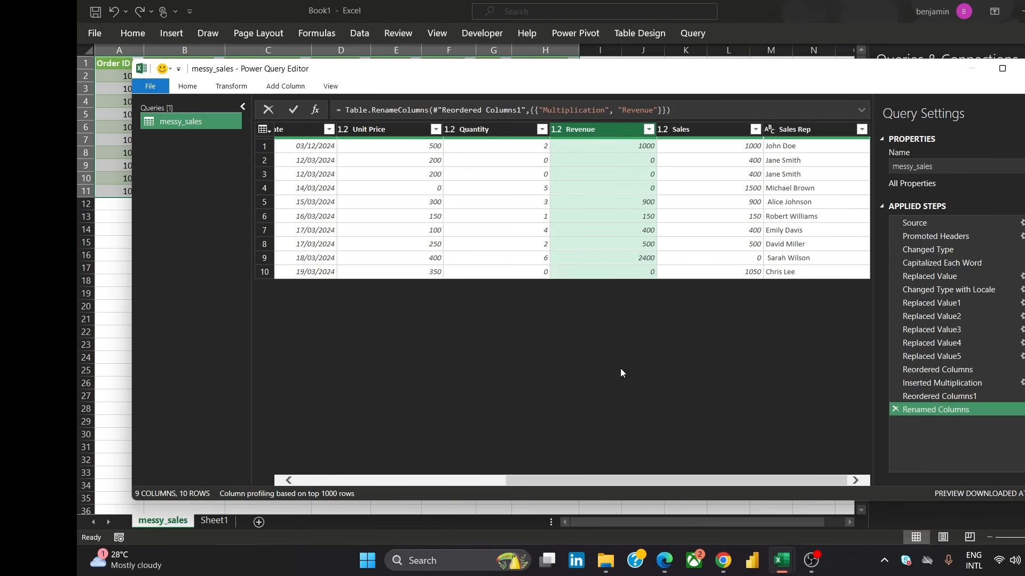
Change the Unit Price, Quantity, Revenue and Sales columns to the Whole Number data type
drag(581, 483, 356, 500)
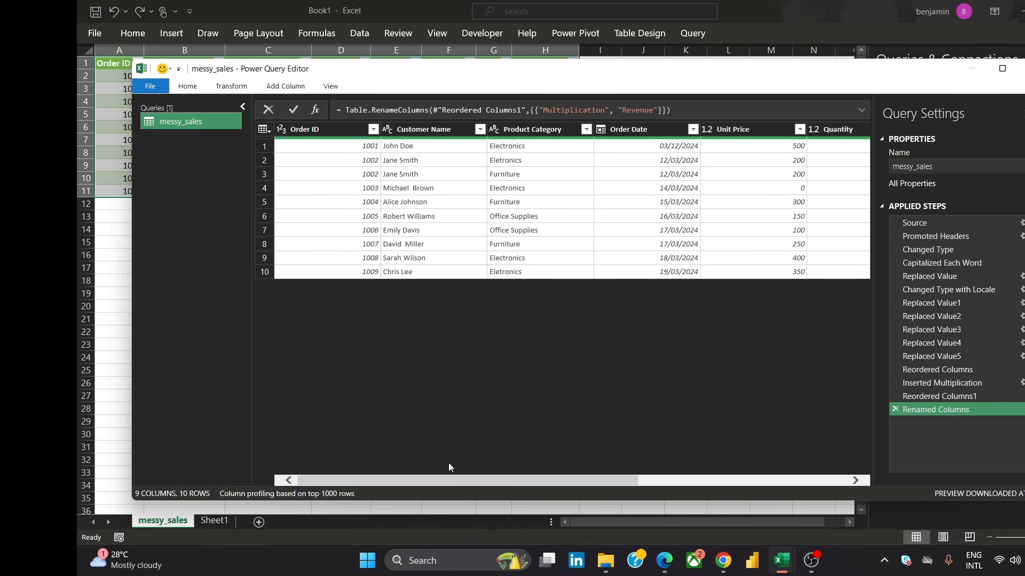
drag(435, 482, 476, 480)
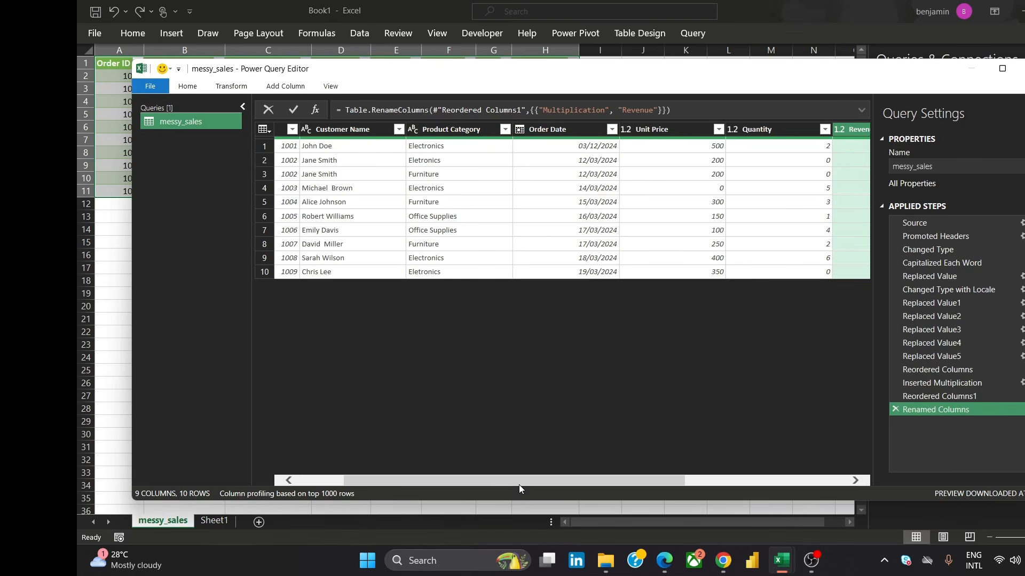
drag(523, 482, 625, 486)
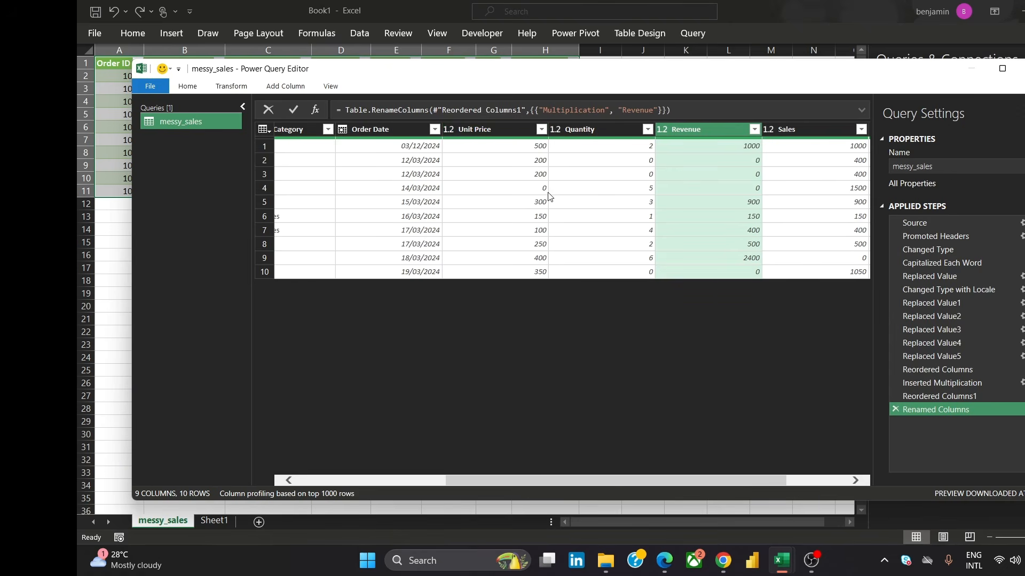
click(448, 130)
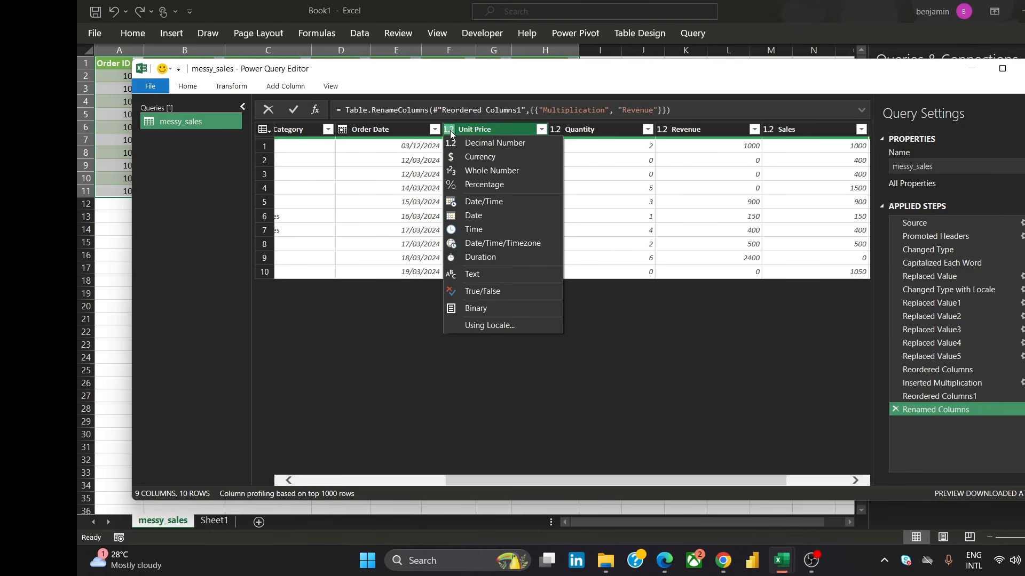
click(485, 171)
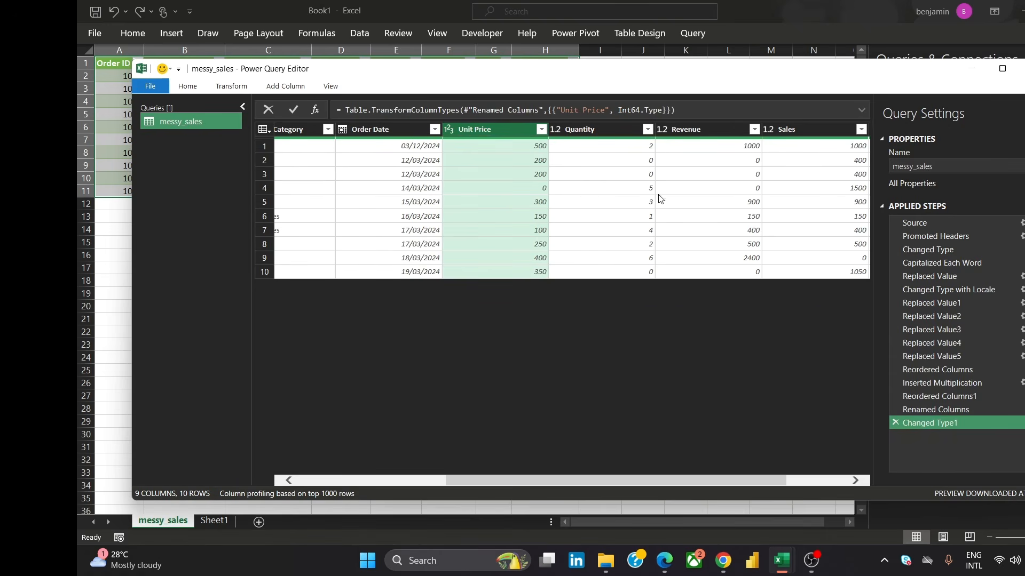
click(560, 130)
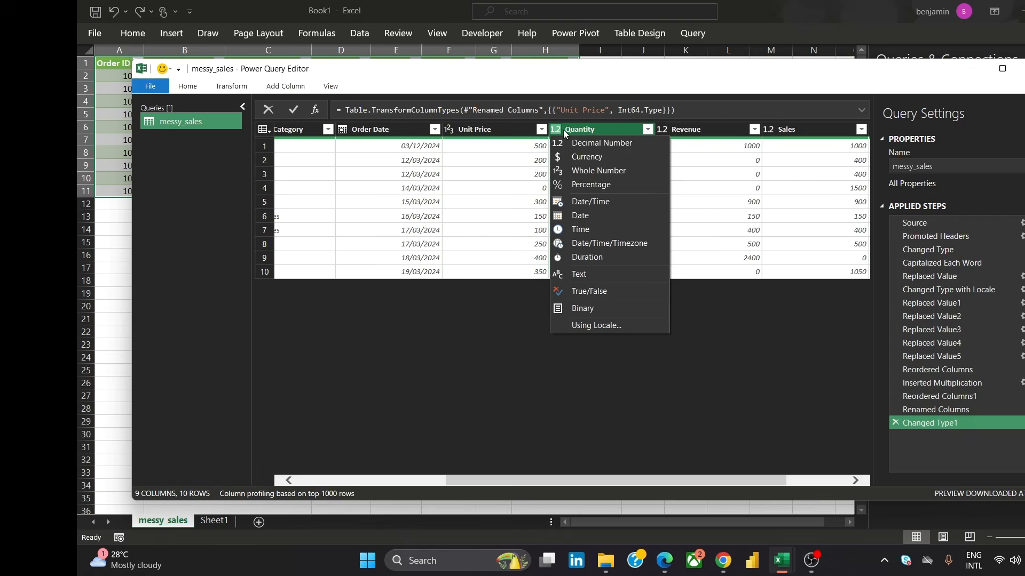
click(607, 172)
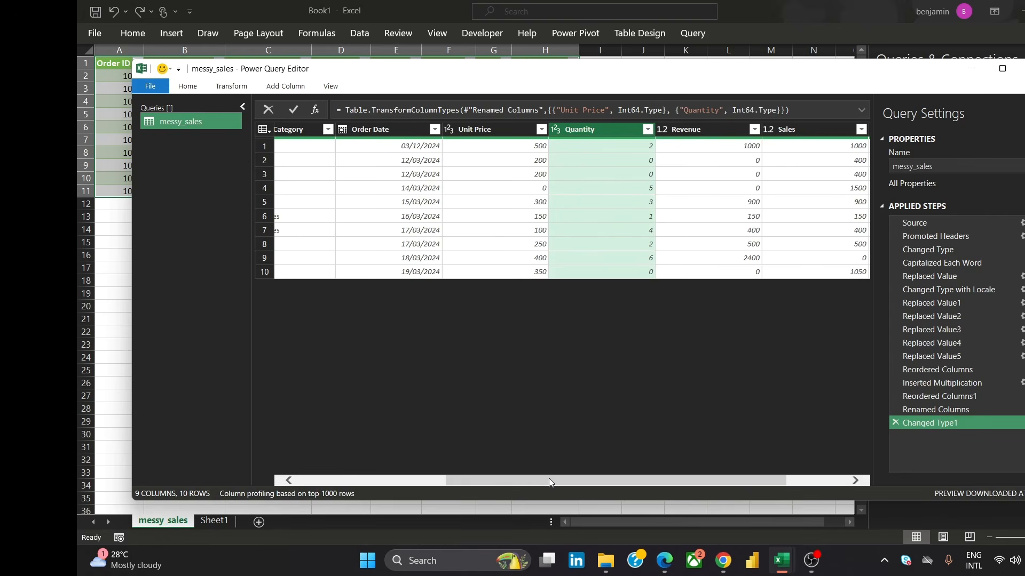
drag(549, 478, 657, 474)
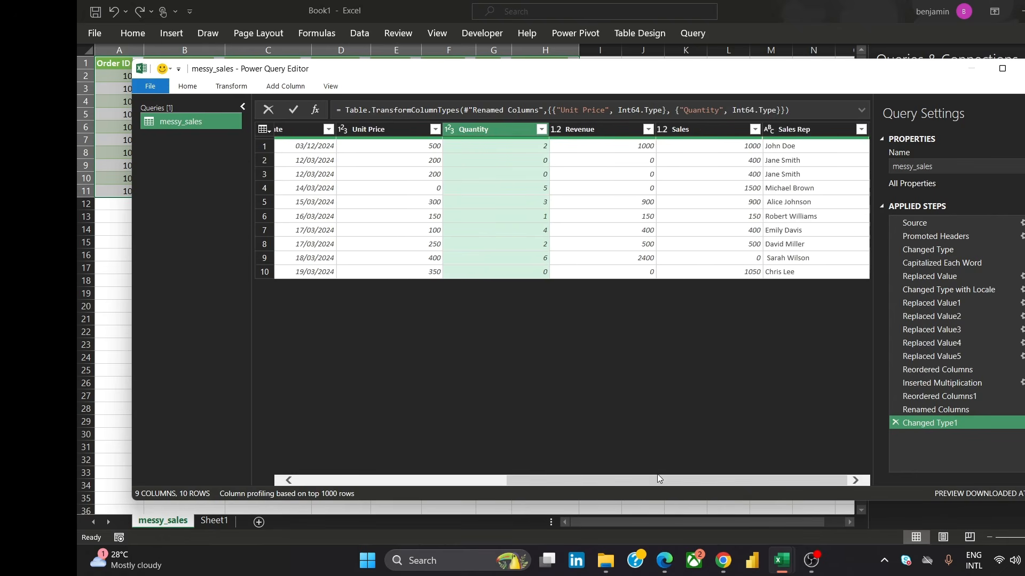
click(555, 129)
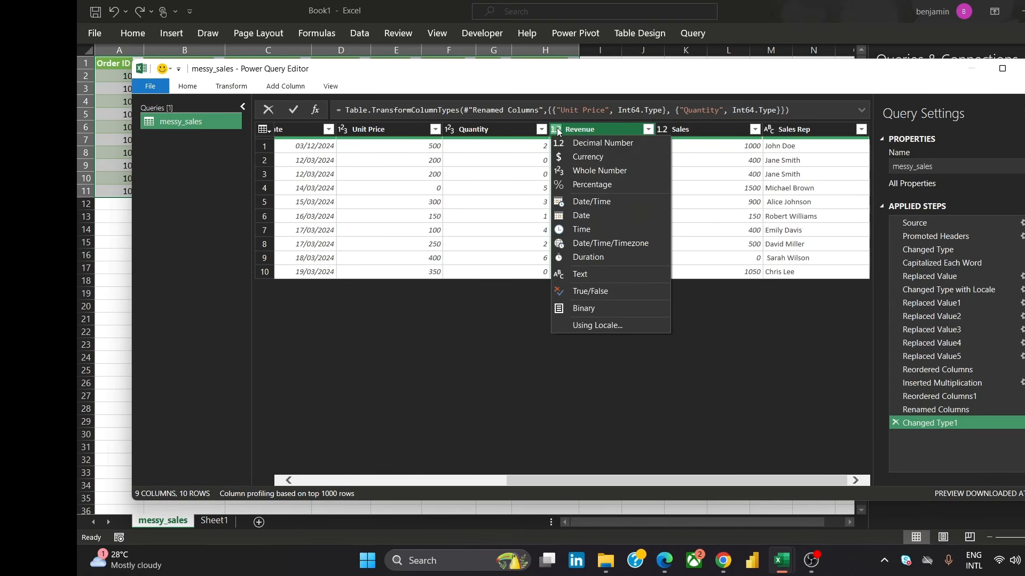
click(583, 174)
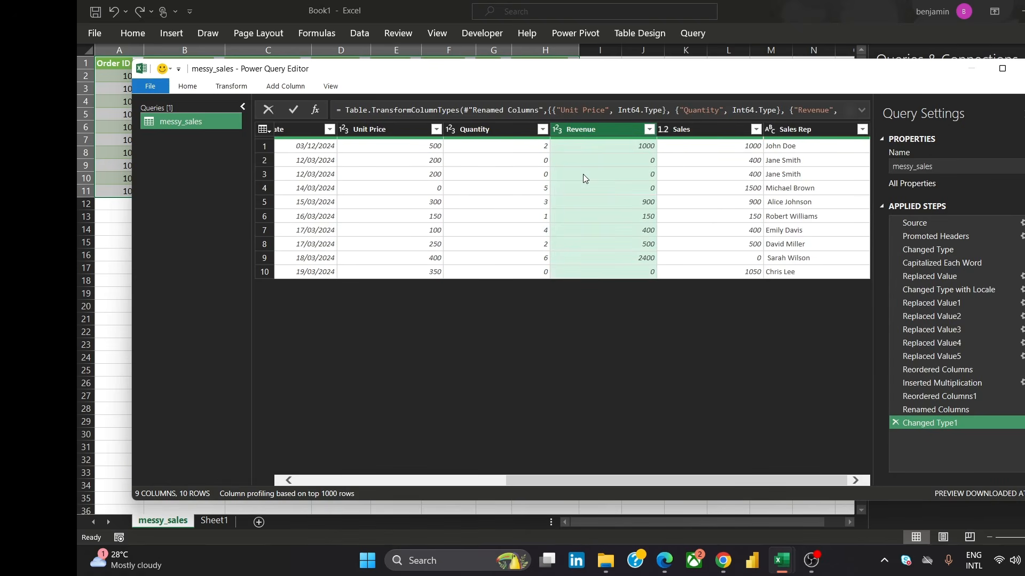
click(665, 132)
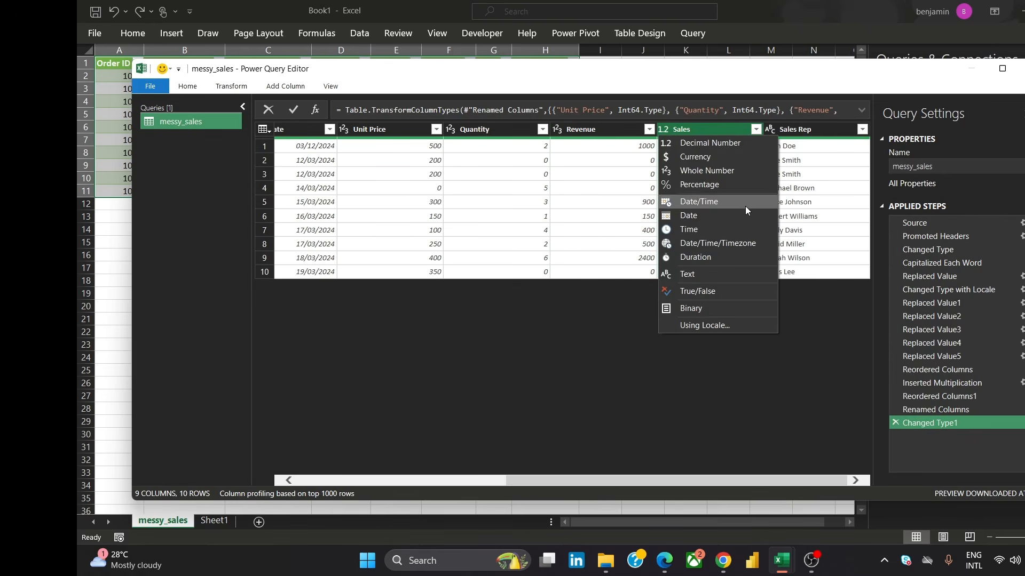
click(738, 170)
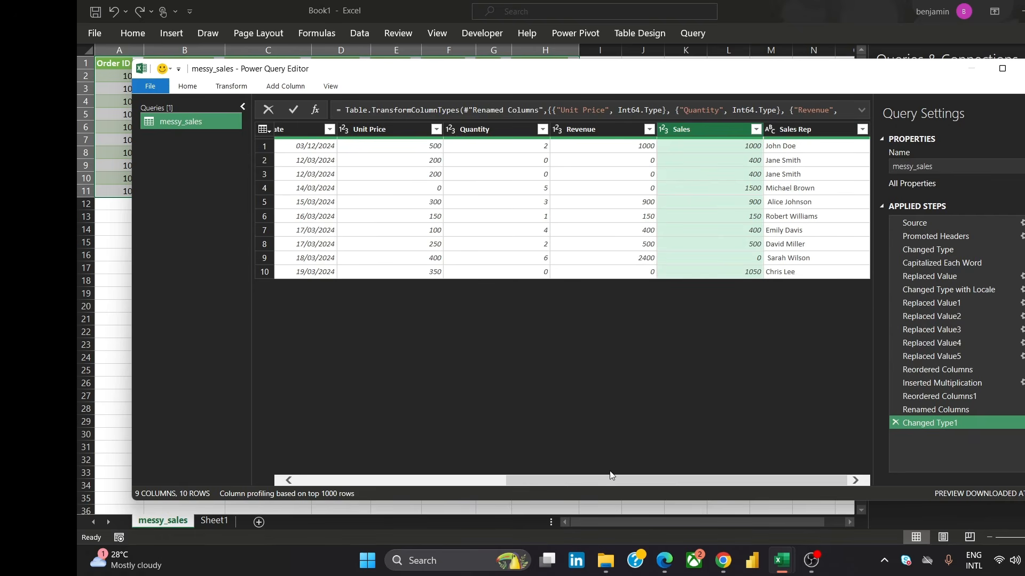
Close the Power Query Editor and load the cleaned messy_sales query into the worksheet
drag(602, 483, 304, 454)
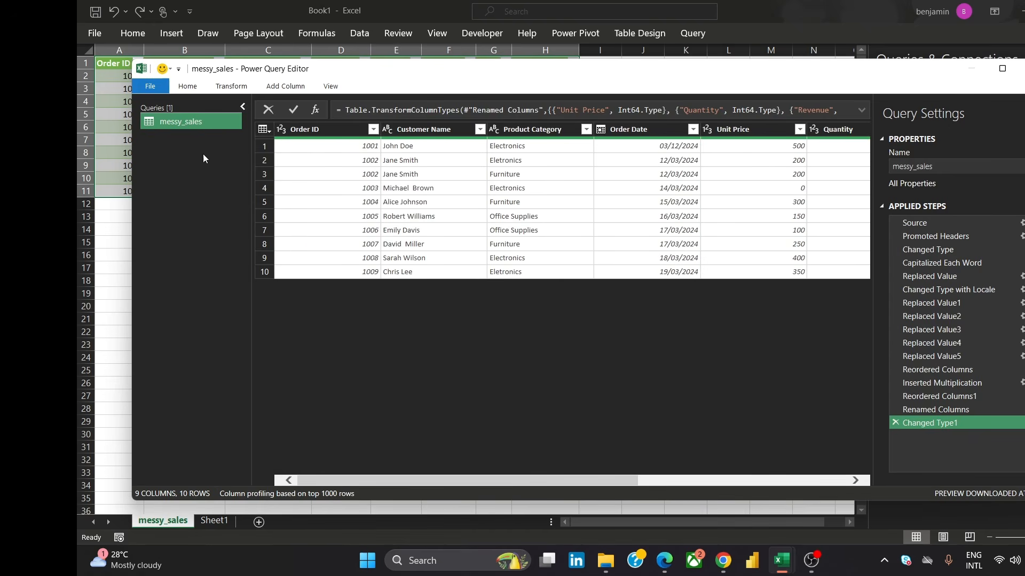
click(181, 86)
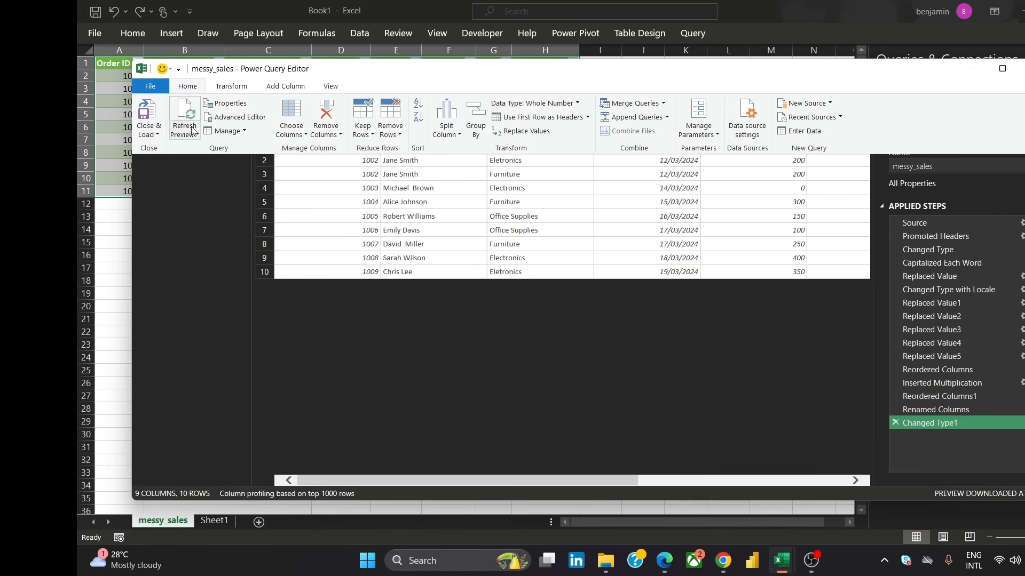
click(151, 135)
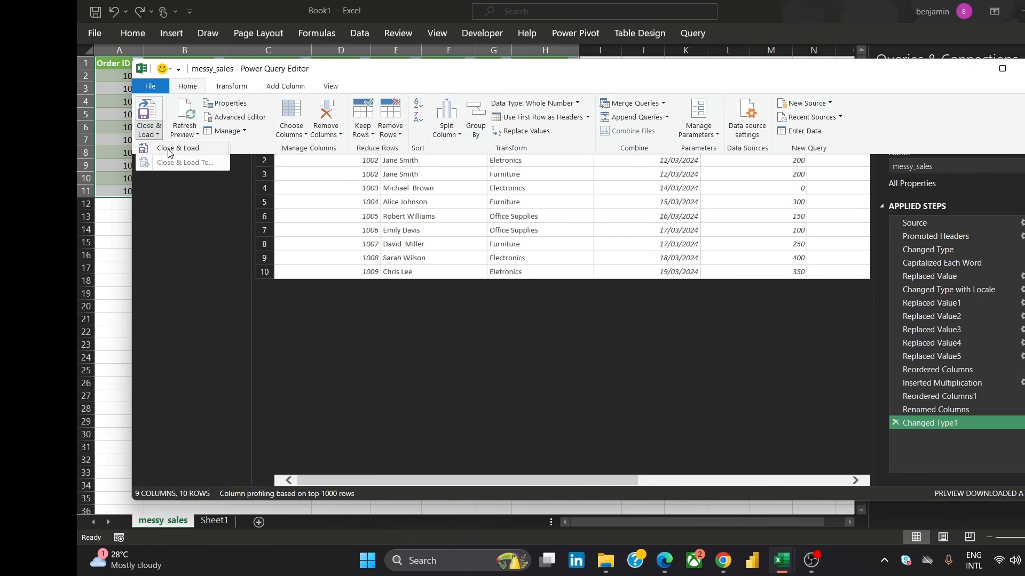
click(170, 150)
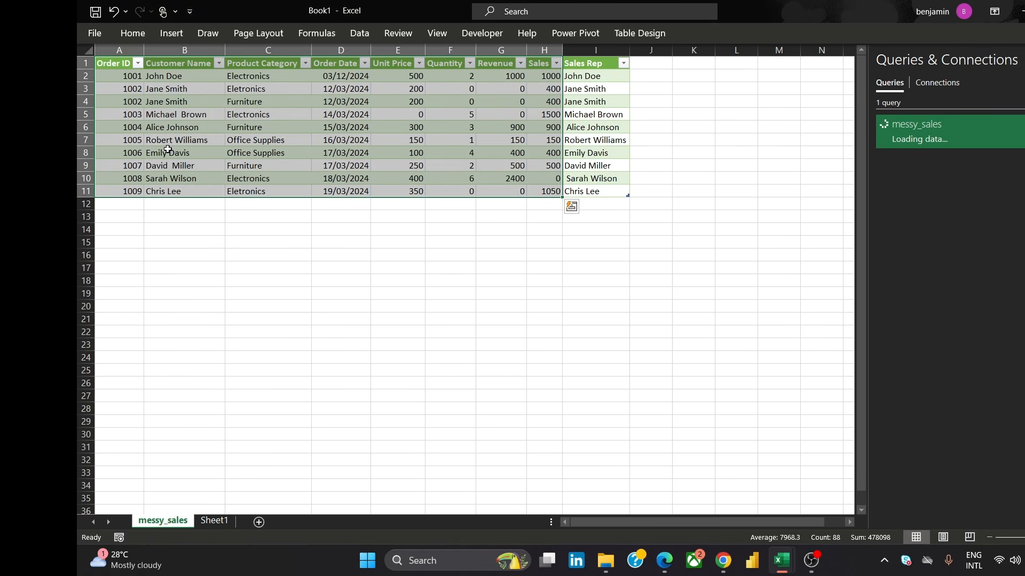
Inspect the loaded table's cells and column headers in the worksheet
click(644, 104)
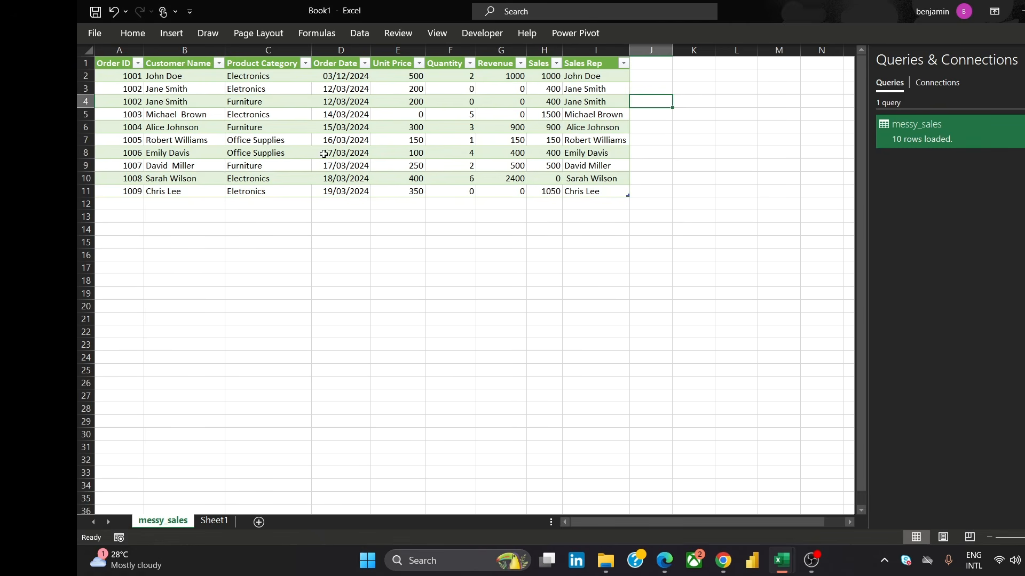
click(643, 71)
click(644, 65)
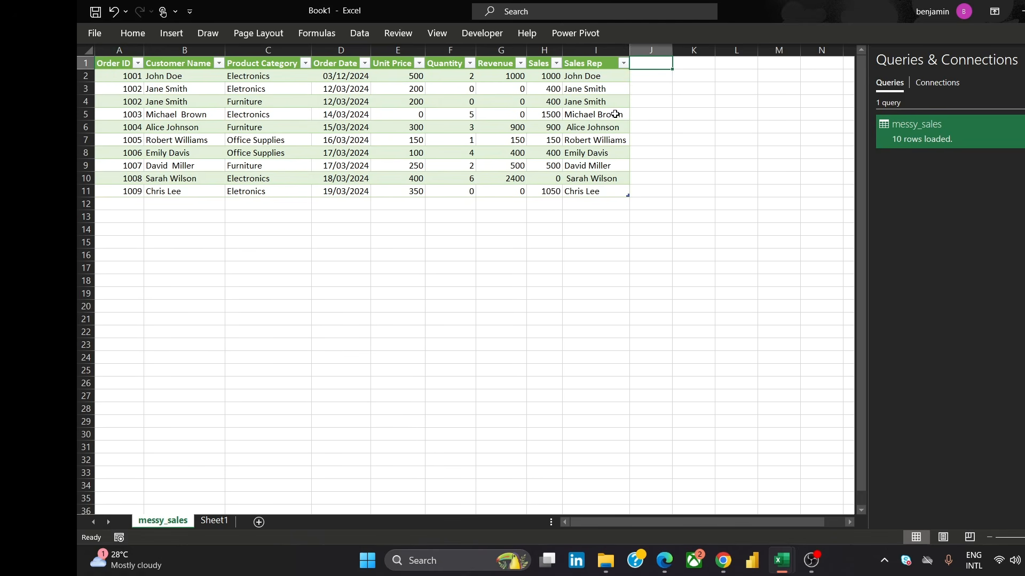
click(394, 70)
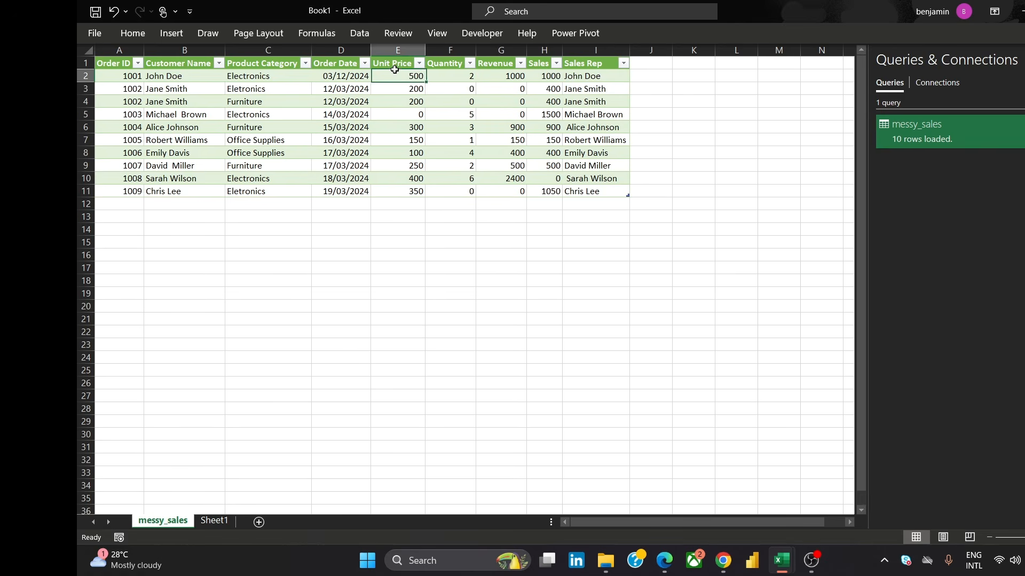
click(436, 85)
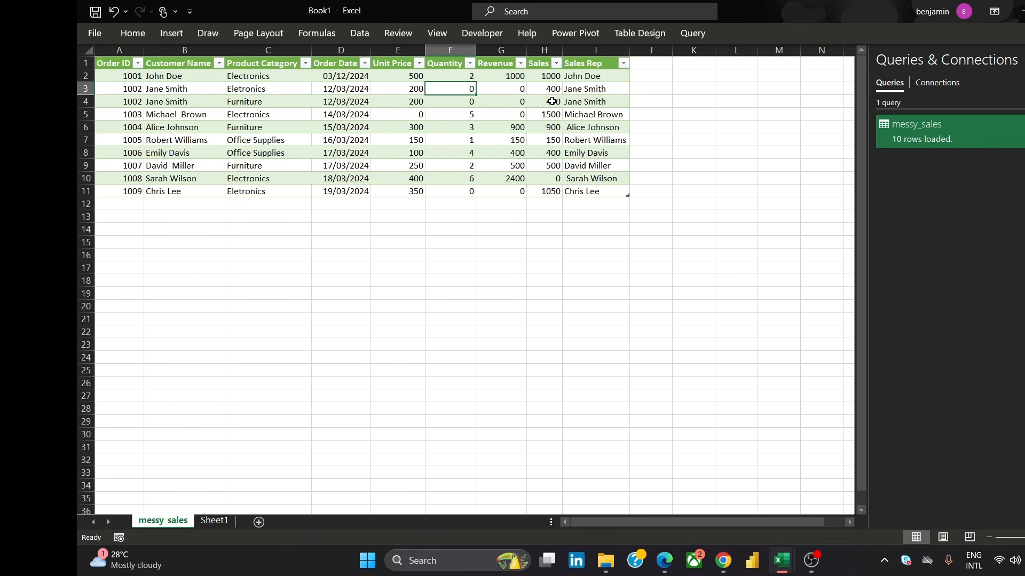
click(574, 73)
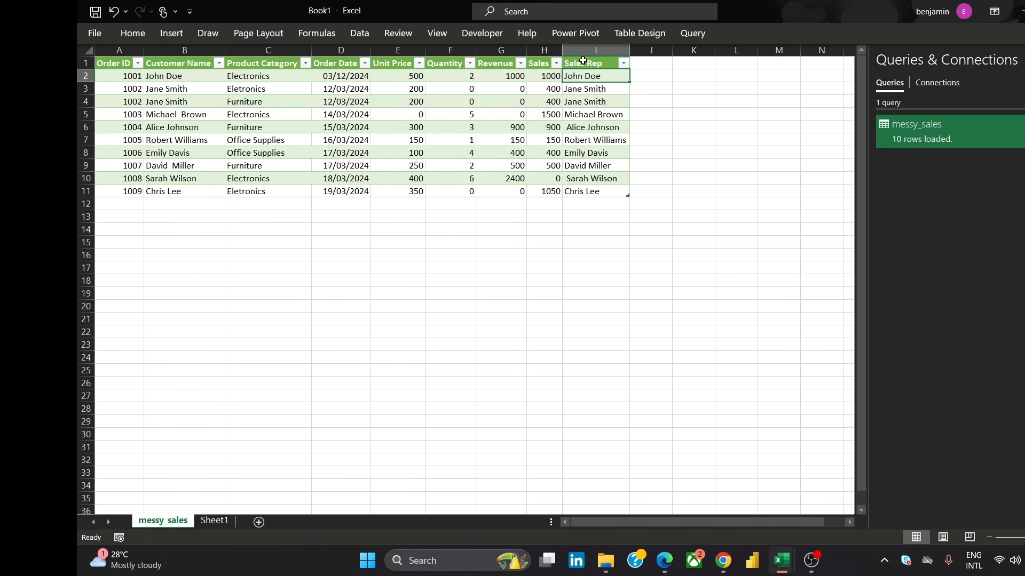
click(579, 59)
Reload the messy_sales query as a table that is also added to the Data Model, accepting the data-loss warning
click(1001, 128)
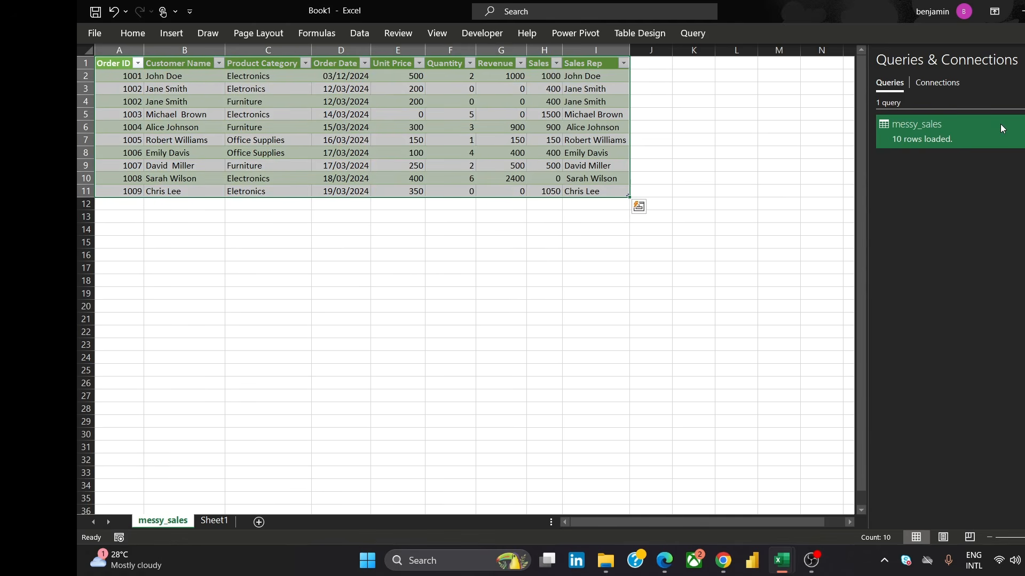
right_click(1001, 128)
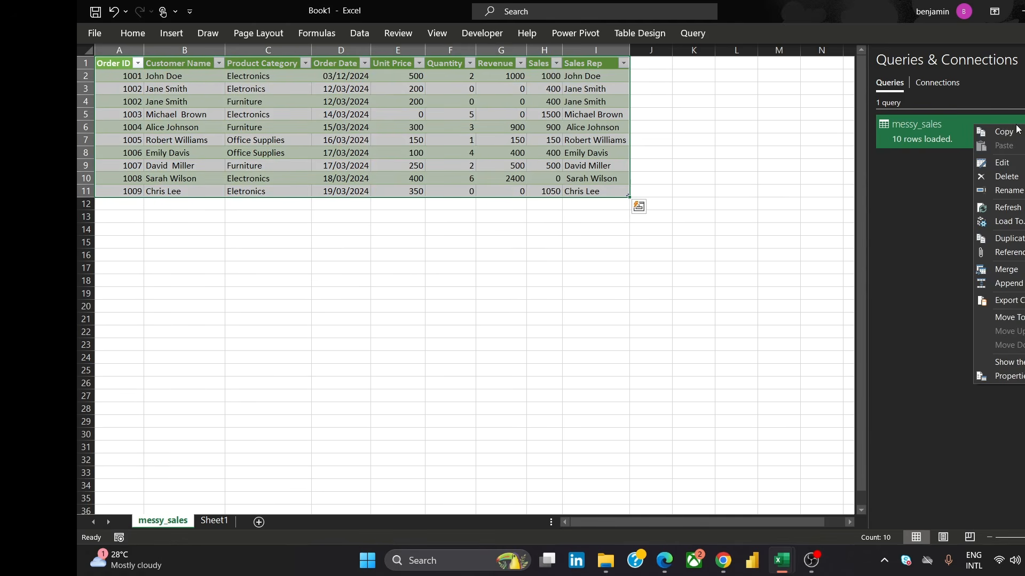
click(1006, 220)
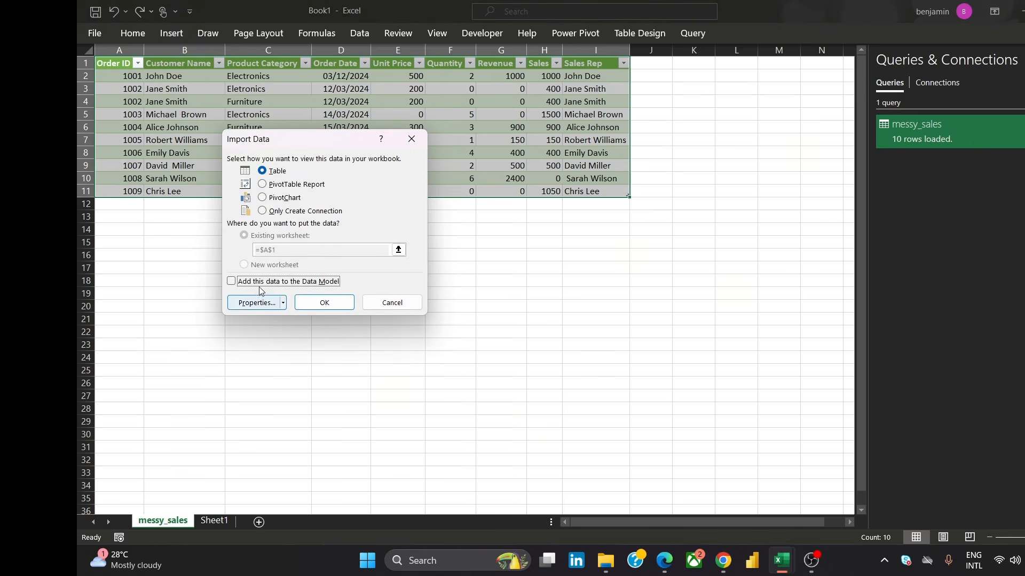
click(231, 282)
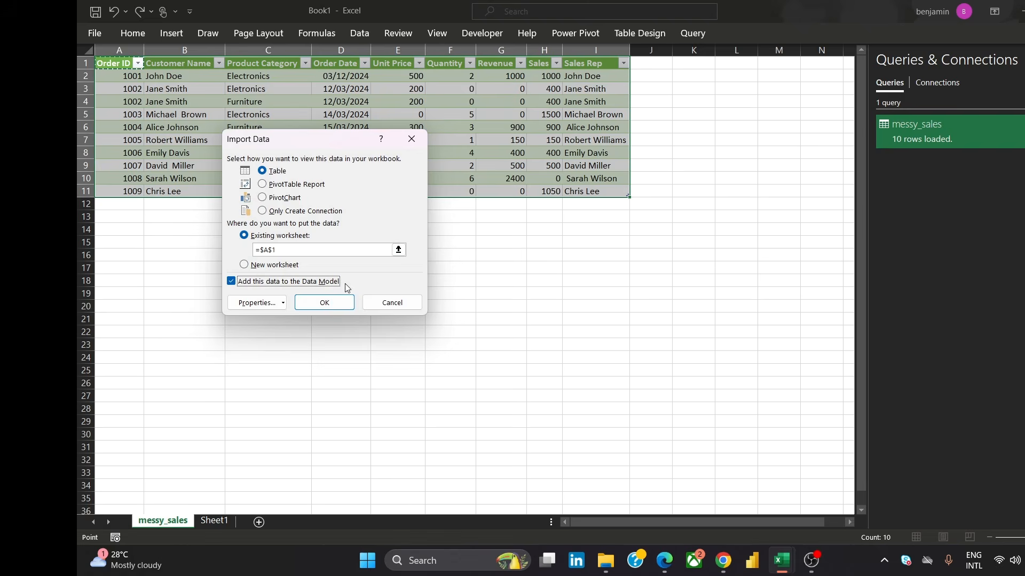
click(331, 302)
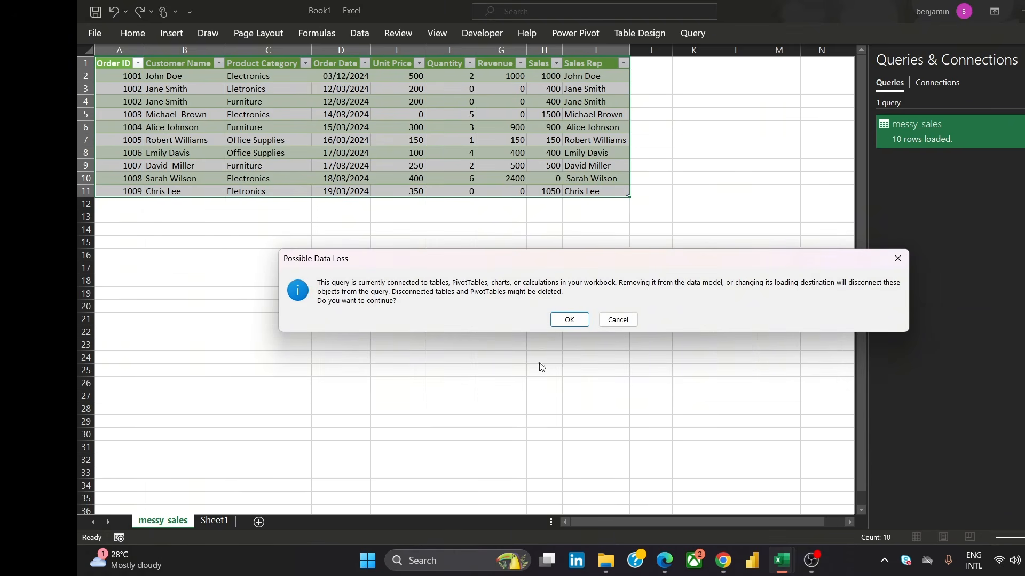
click(572, 322)
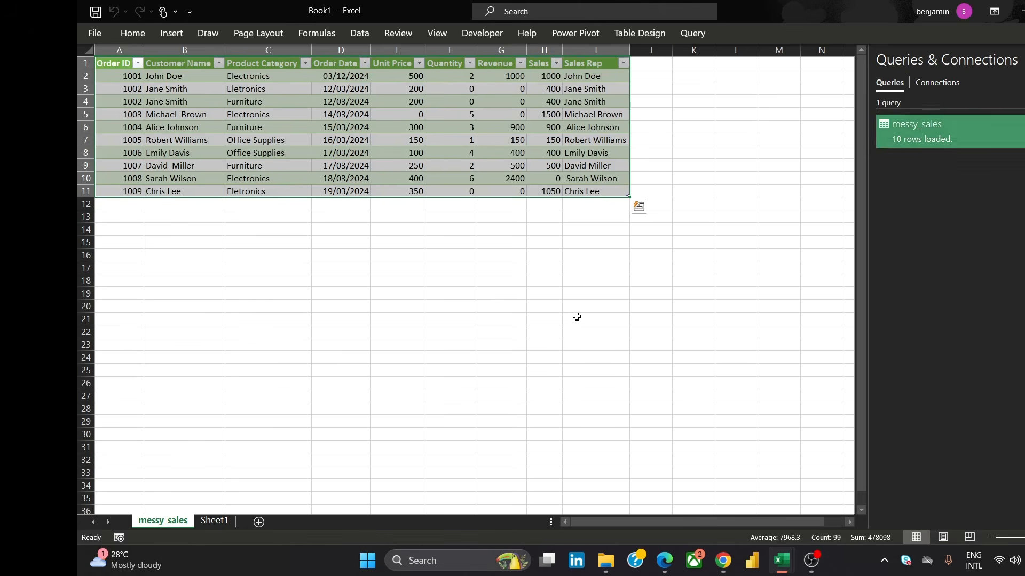
click(482, 245)
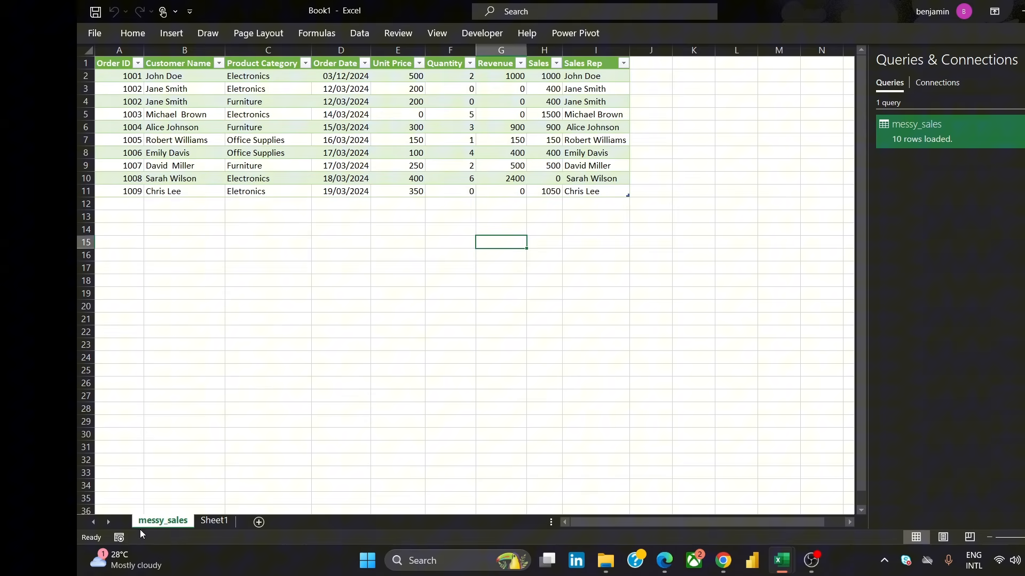
Create a new Power Pivot measure named Total Sales with the formula =SUM(messy_sales[Sales])
click(580, 35)
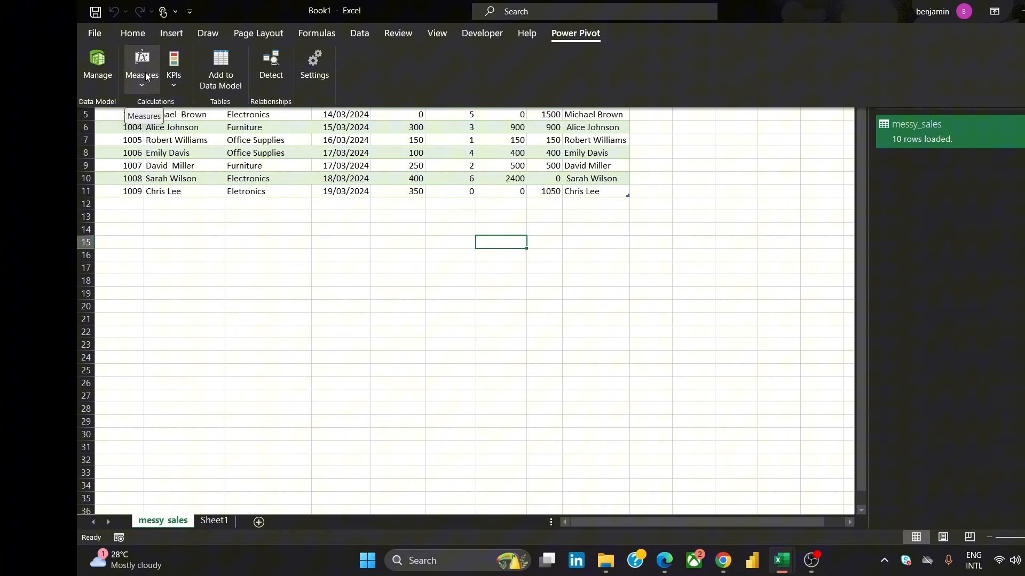
click(146, 76)
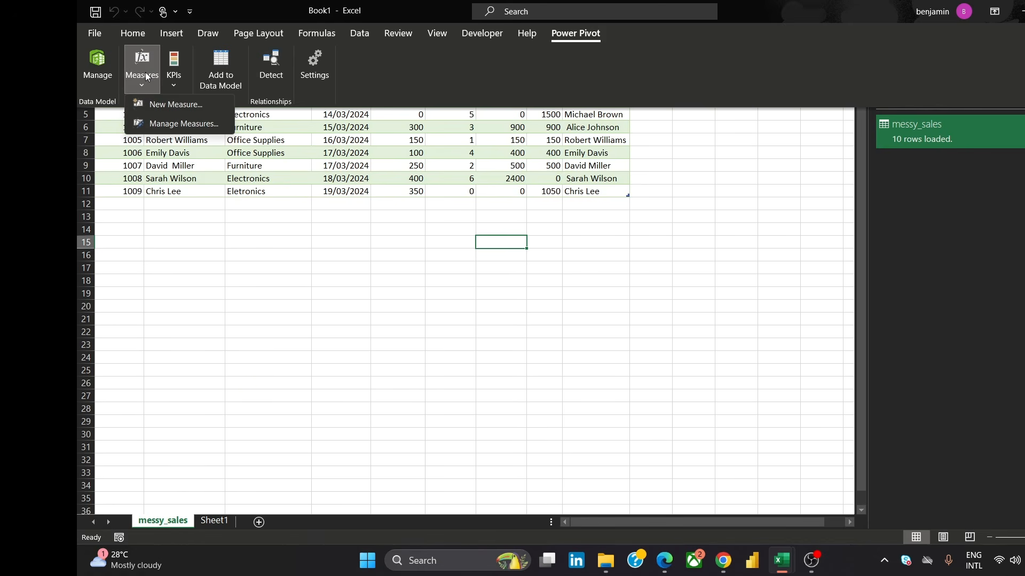
click(182, 103)
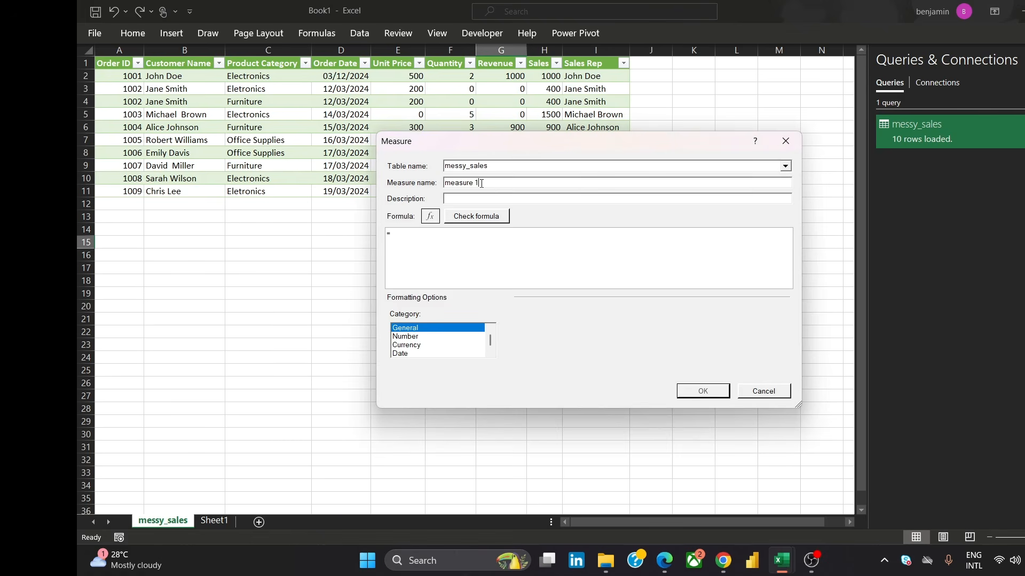
click(494, 169)
click(492, 167)
drag(482, 182, 446, 182)
text(SUM)
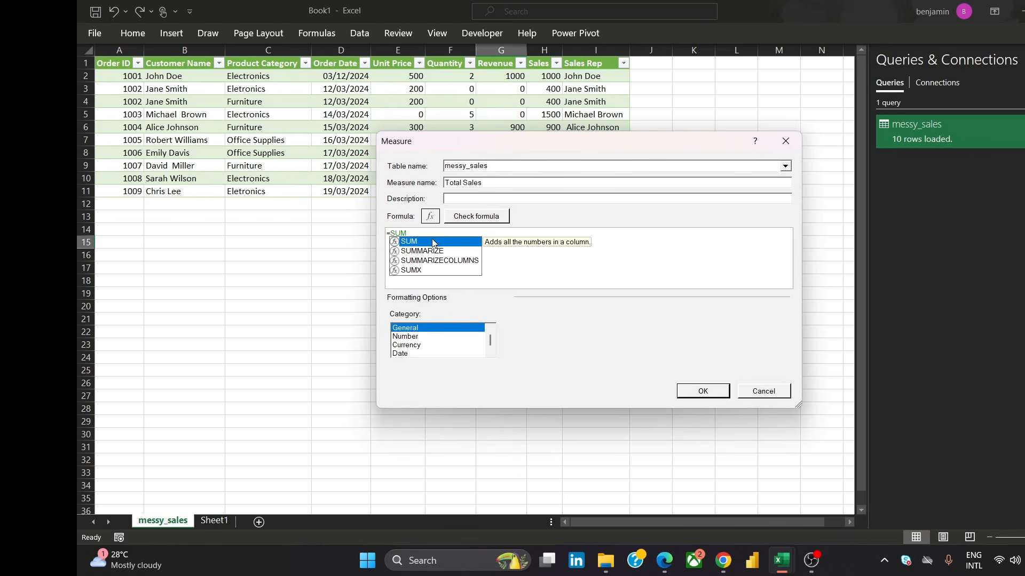
text(()
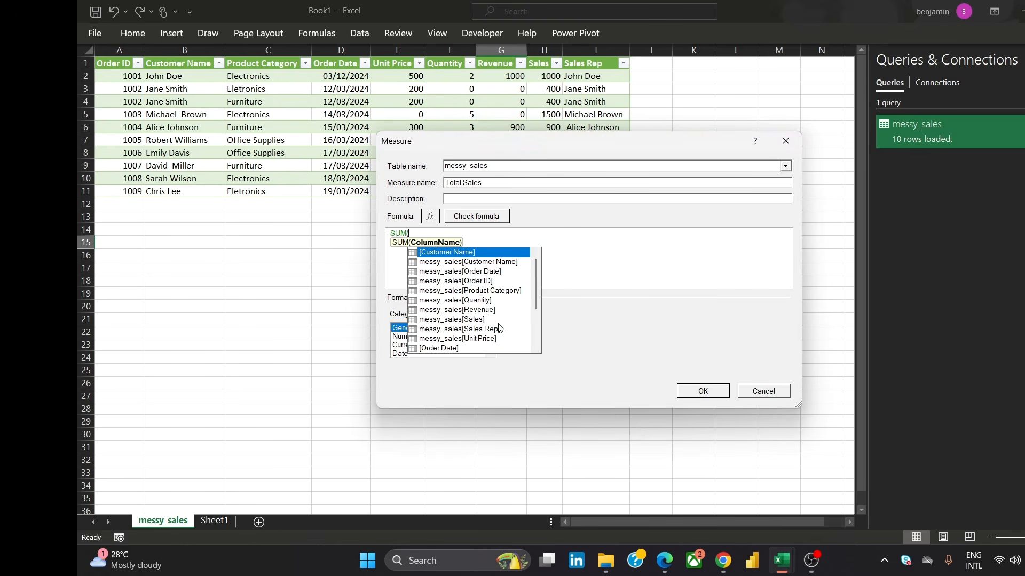
click(476, 322)
double_click(476, 321)
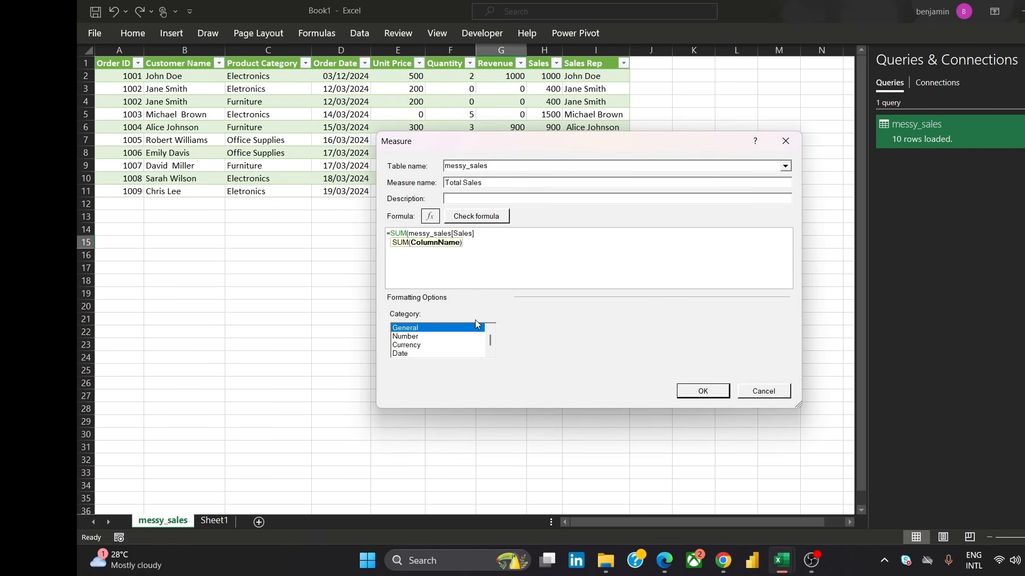
text())
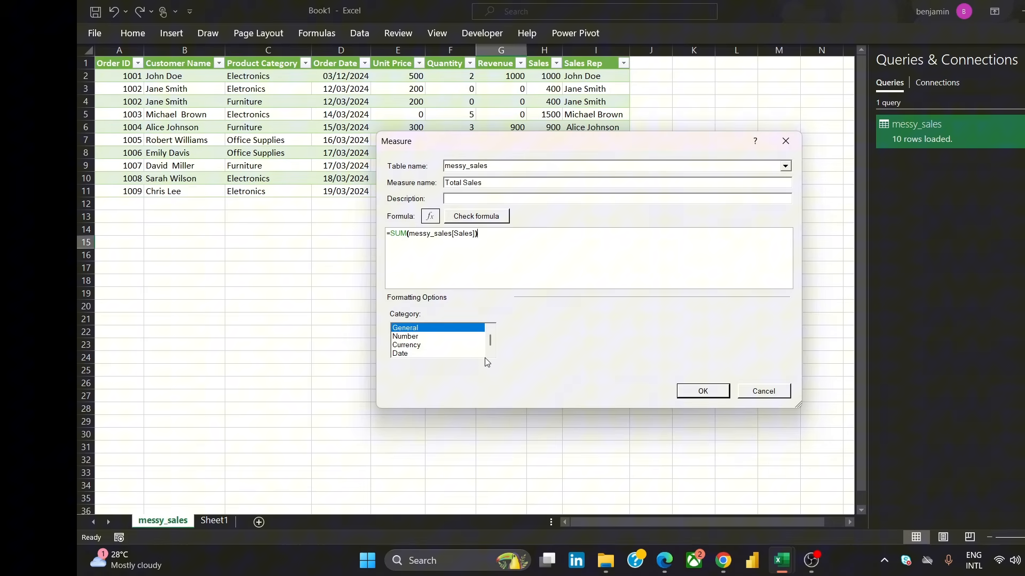
Format the Total Sales measure as Currency with the $ English (United States) symbol and fewer decimal places, and save it
click(415, 338)
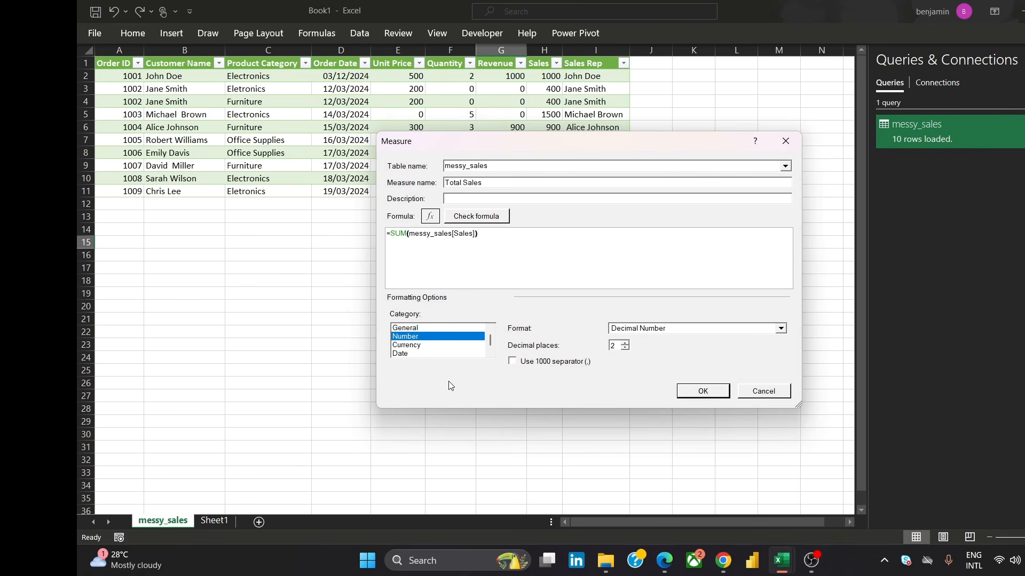
click(420, 347)
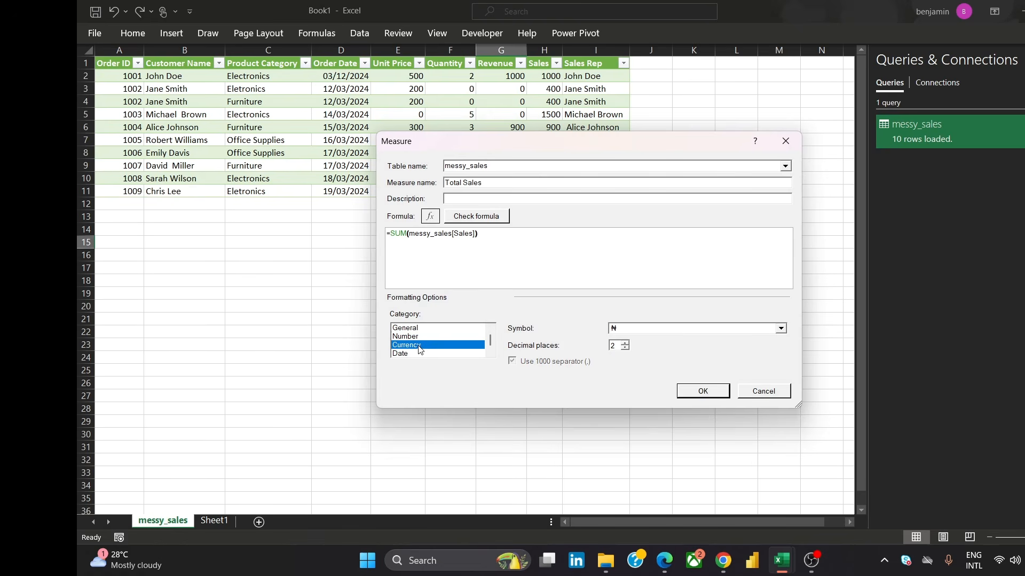
click(781, 329)
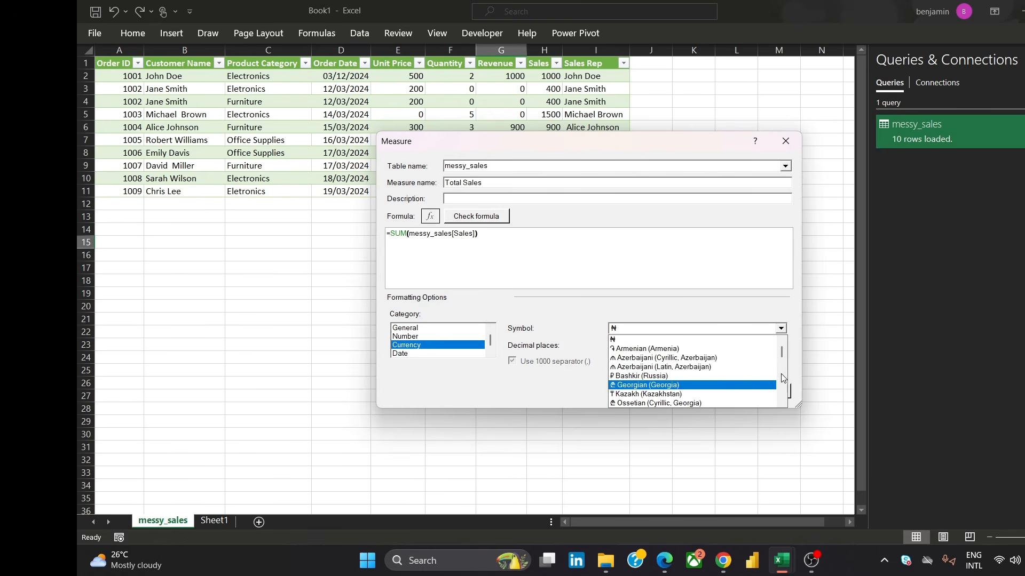
drag(784, 347, 782, 363)
click(673, 393)
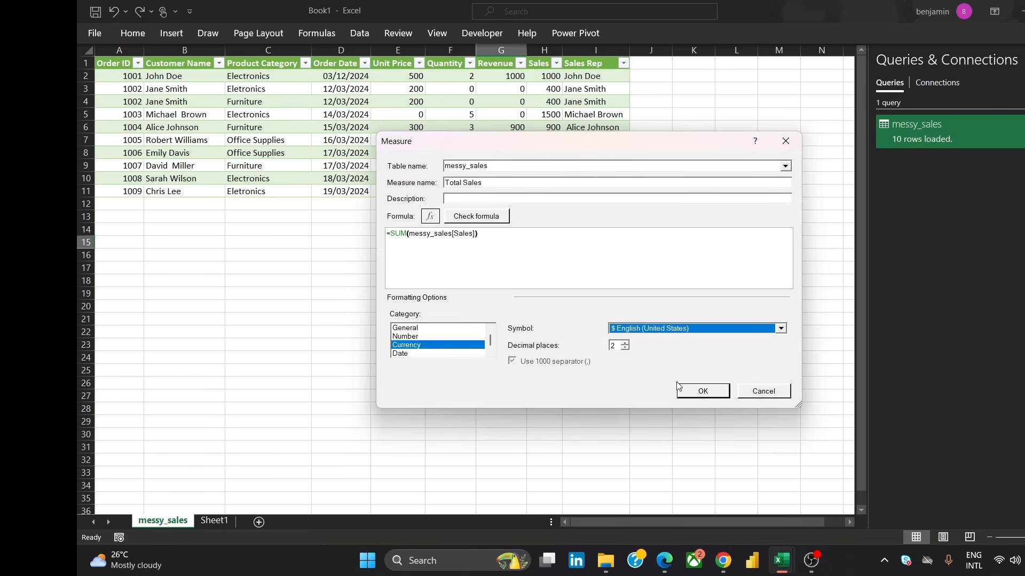
click(626, 344)
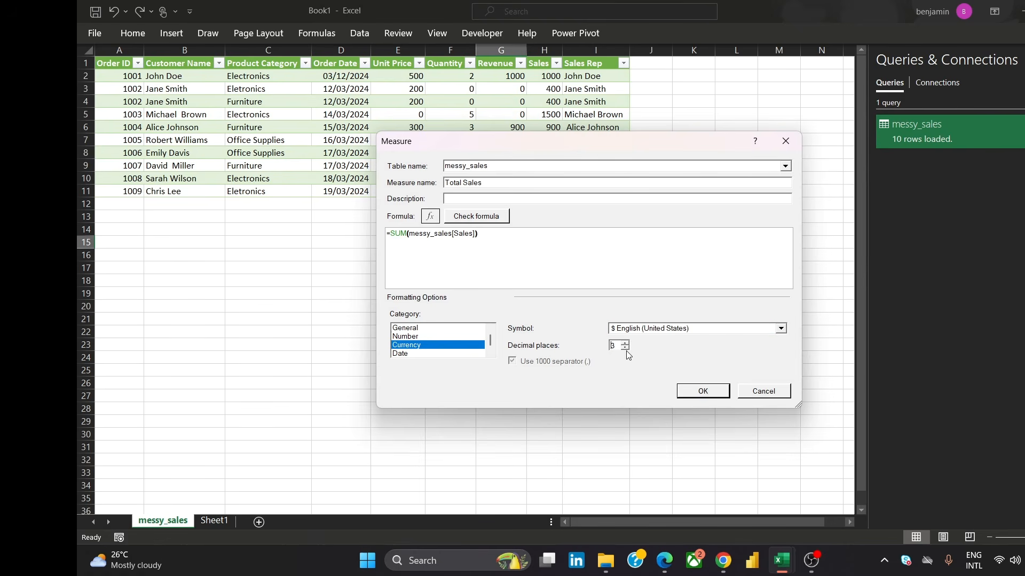
click(626, 349)
click(625, 348)
click(704, 391)
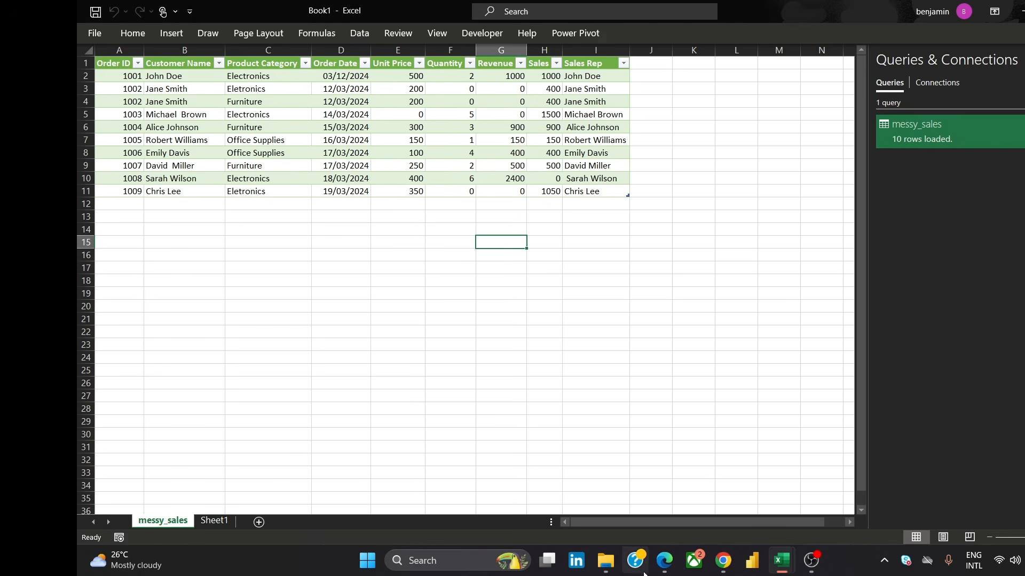
Switch to the browser to view the reference Sales Performance Dashboard image, then return to Excel
mouse_move(726, 559)
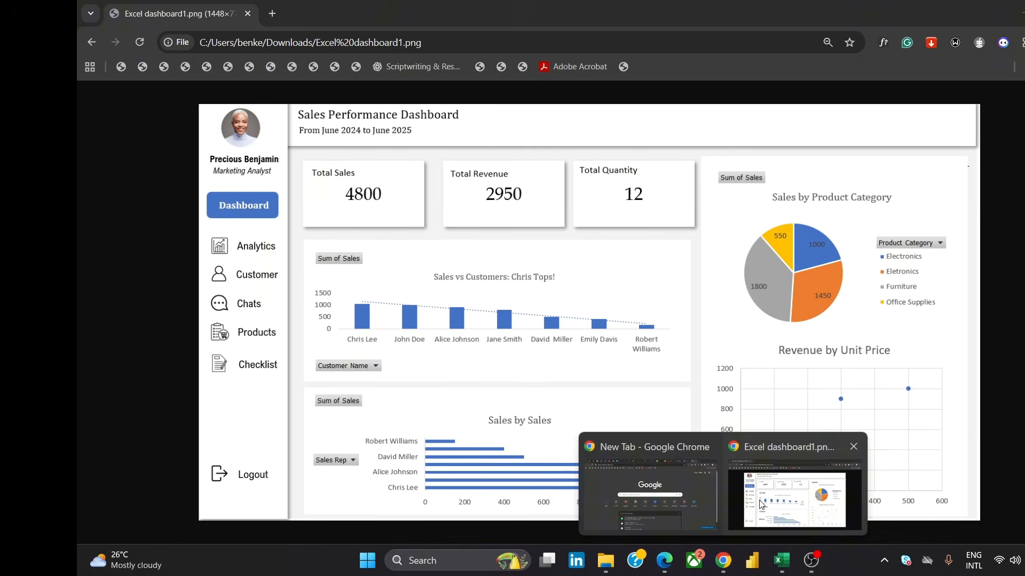
click(794, 489)
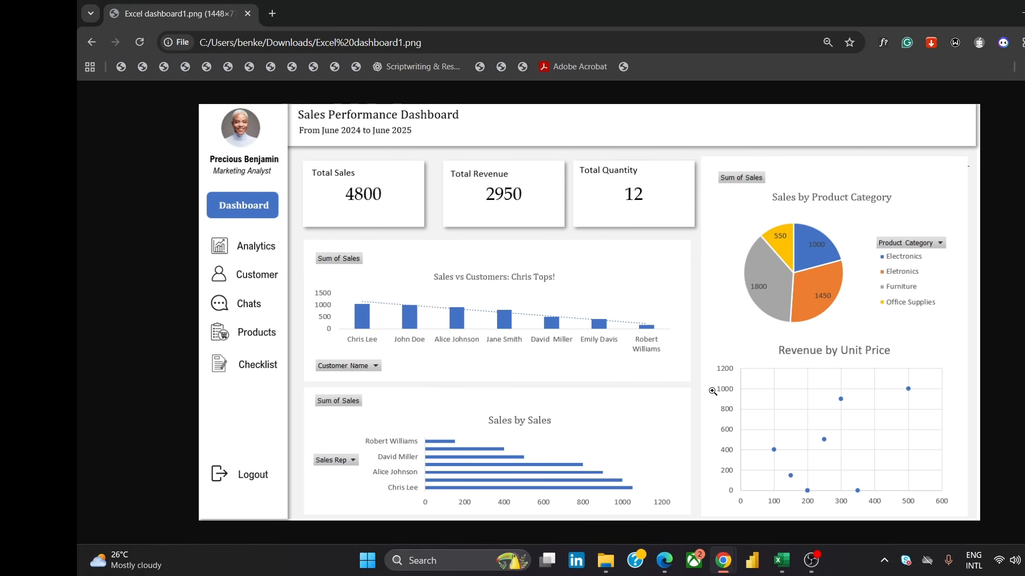
mouse_move(727, 565)
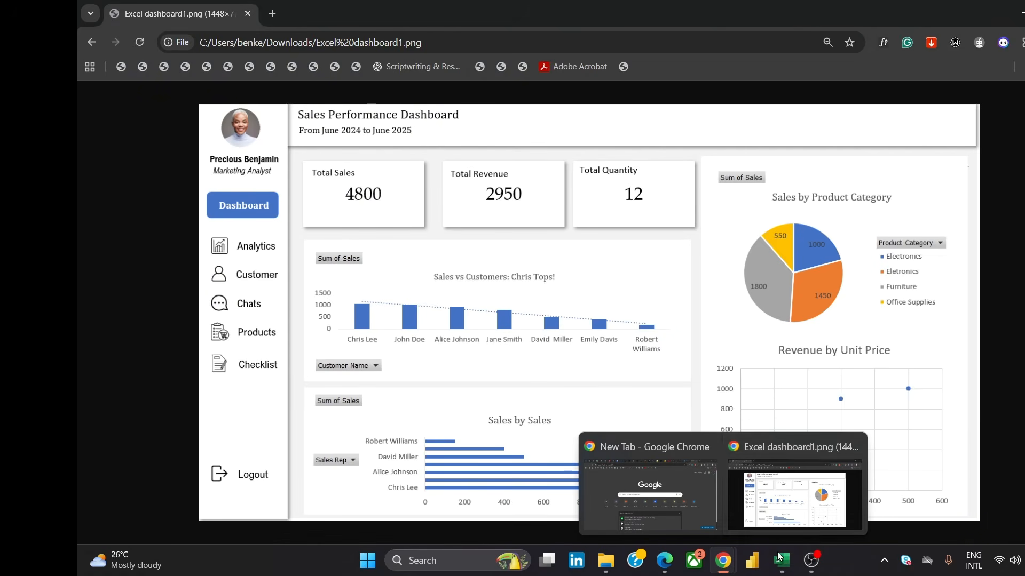
mouse_move(789, 565)
click(812, 488)
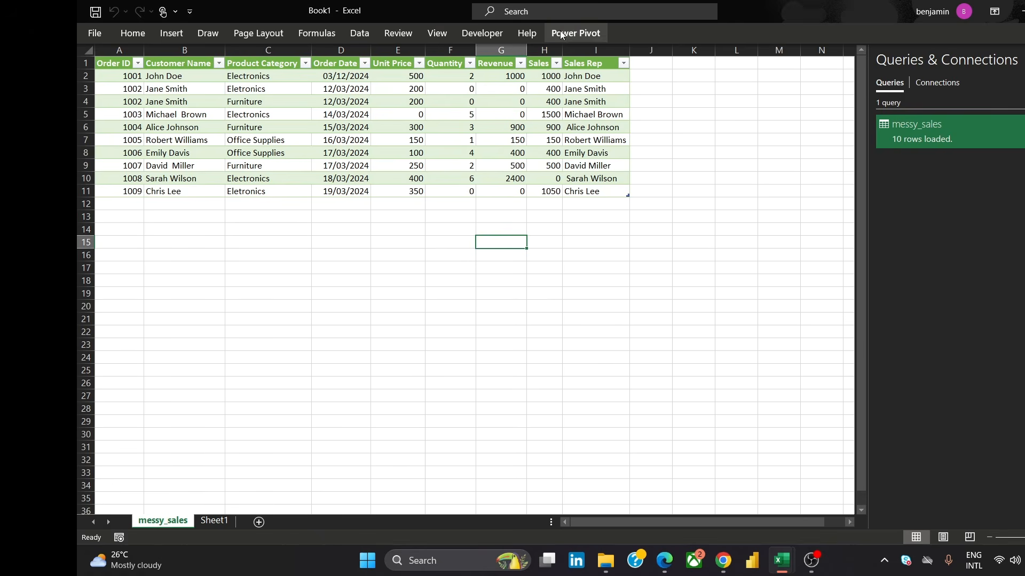
Create a new Power Pivot measure named Total Revenu with the formula =SUM(messy_sales[Revenue])
click(576, 33)
click(146, 83)
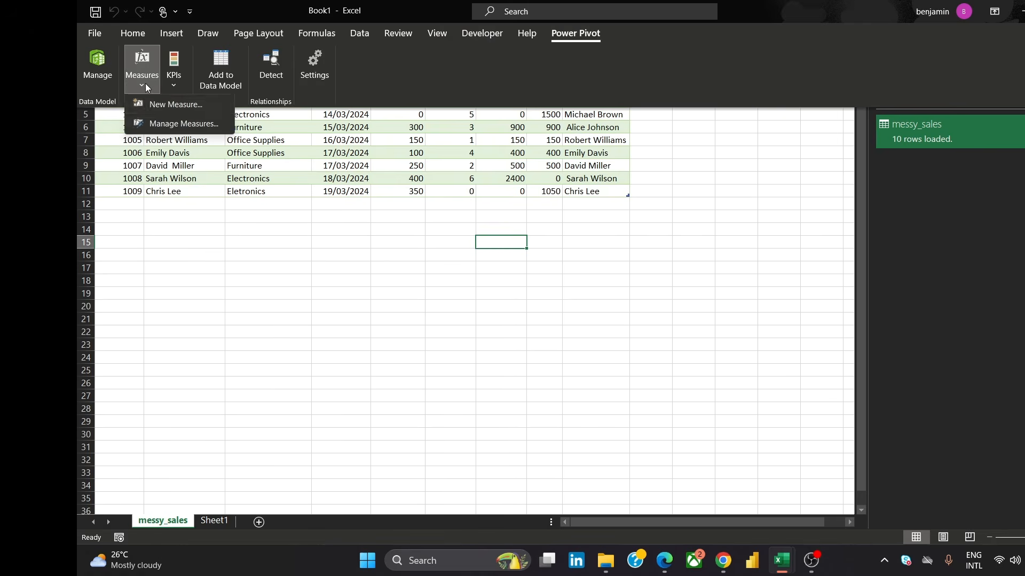
click(159, 102)
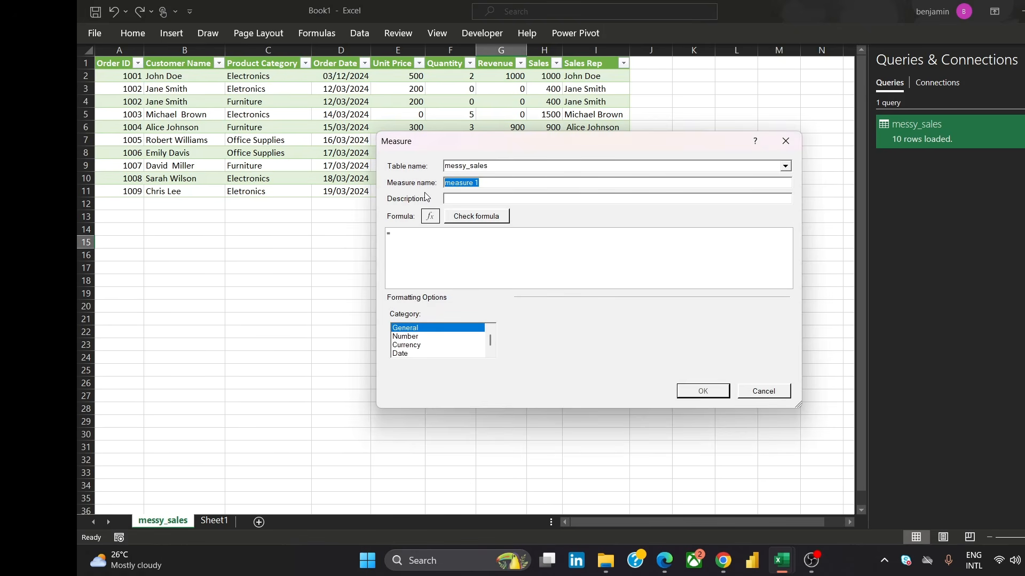
text(T)
text(SUM)
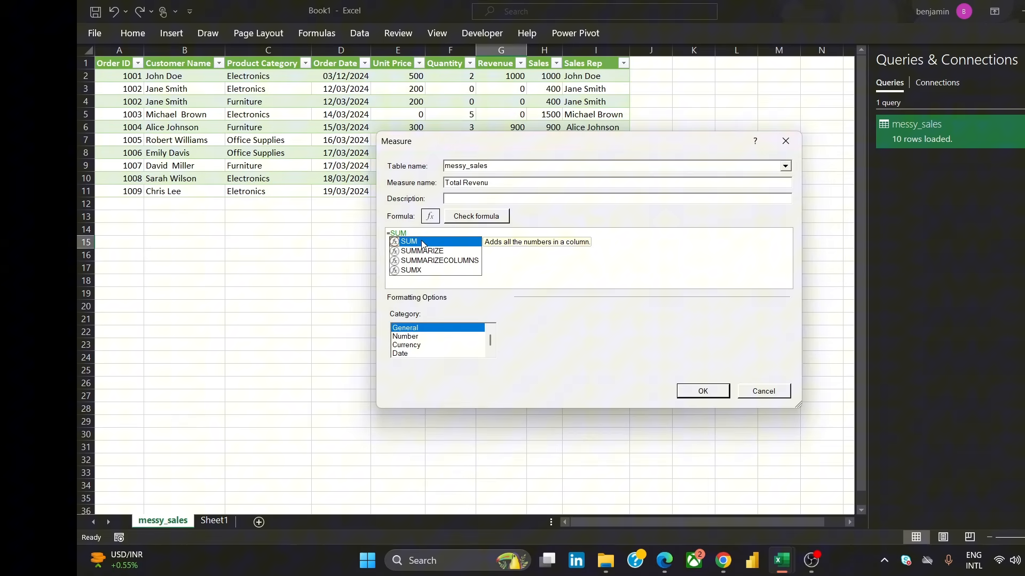
double_click(422, 243)
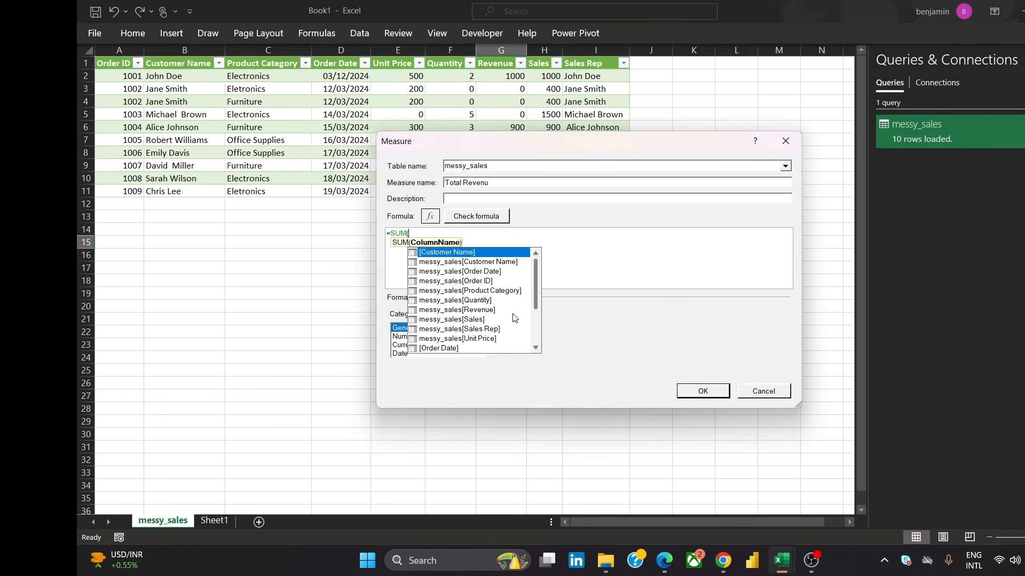
click(487, 310)
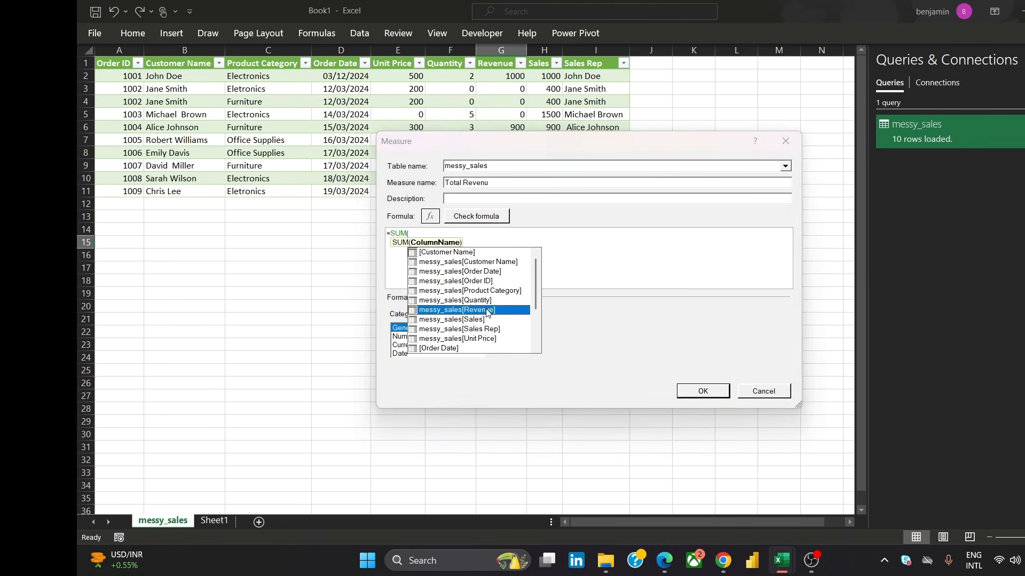
double_click(486, 310)
text())
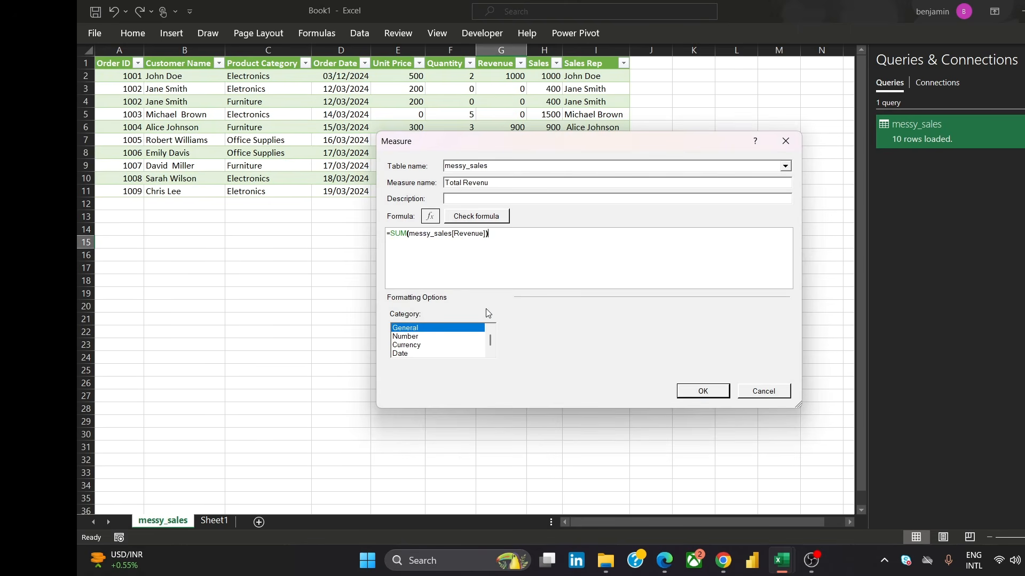
Format the Total Revenu measure as Currency with the $ Spanish (United States) symbol and 0 decimal places, and save it
click(420, 354)
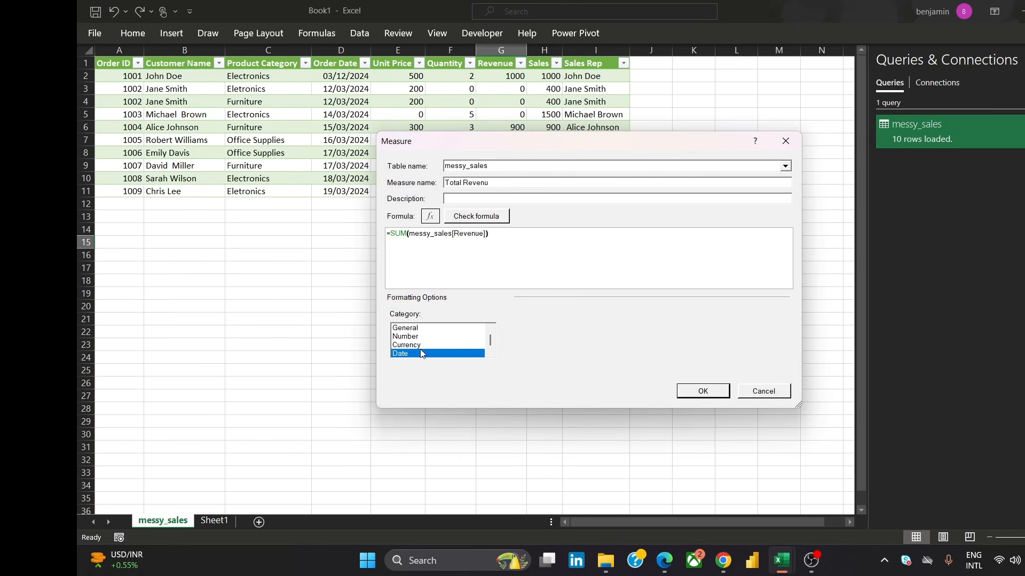
click(421, 345)
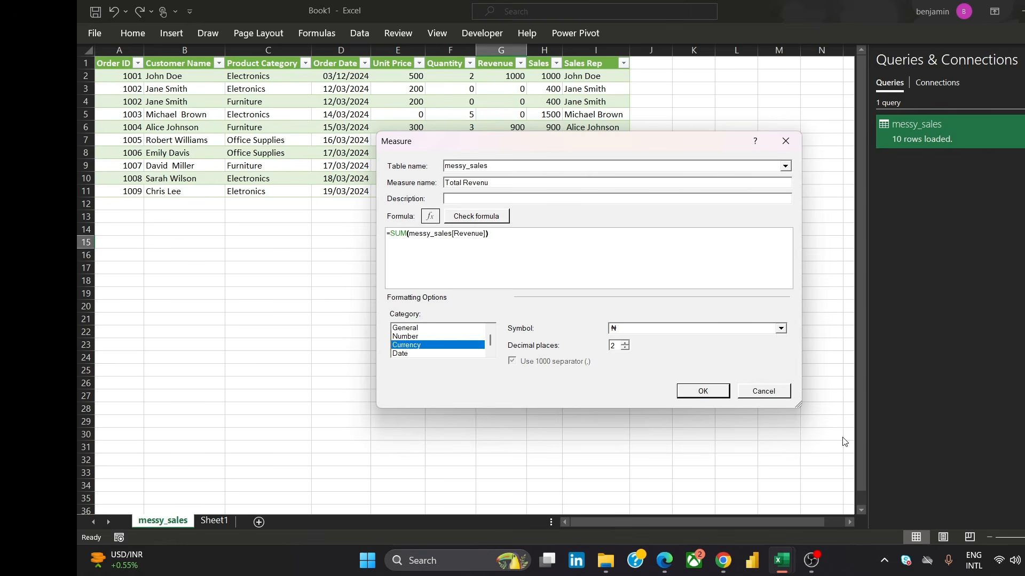
click(780, 329)
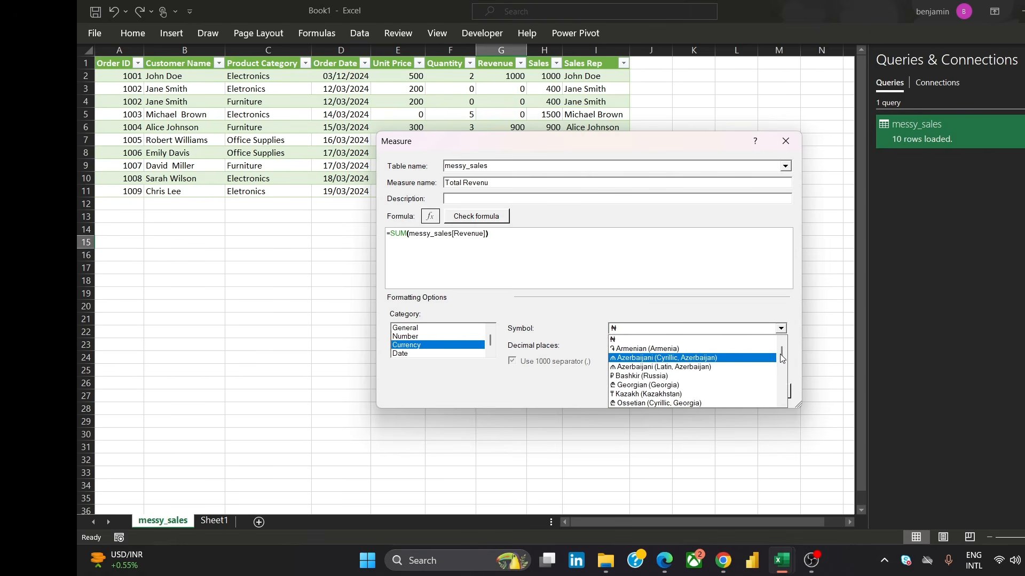
scroll(782, 357, down, 5)
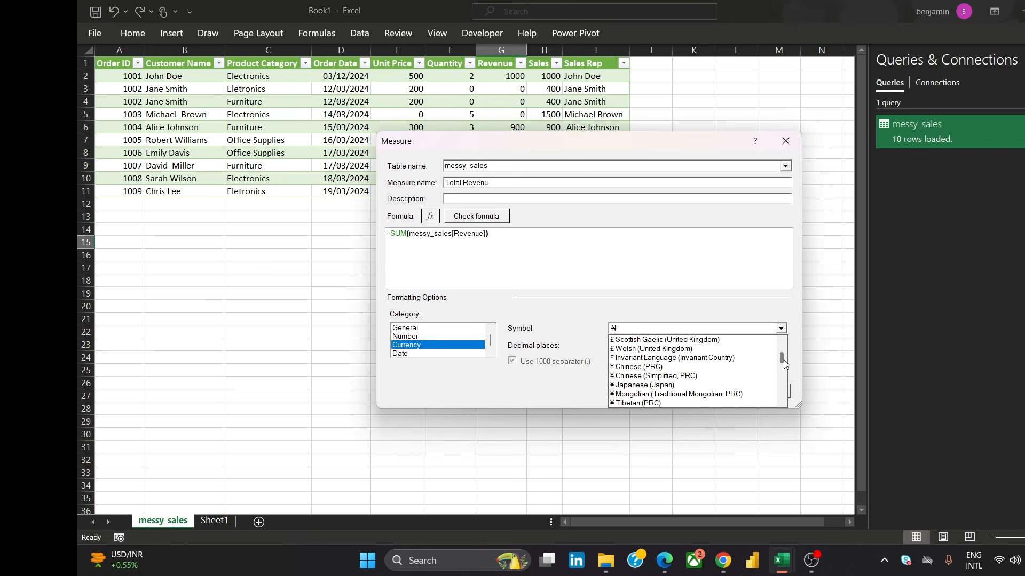
click(780, 404)
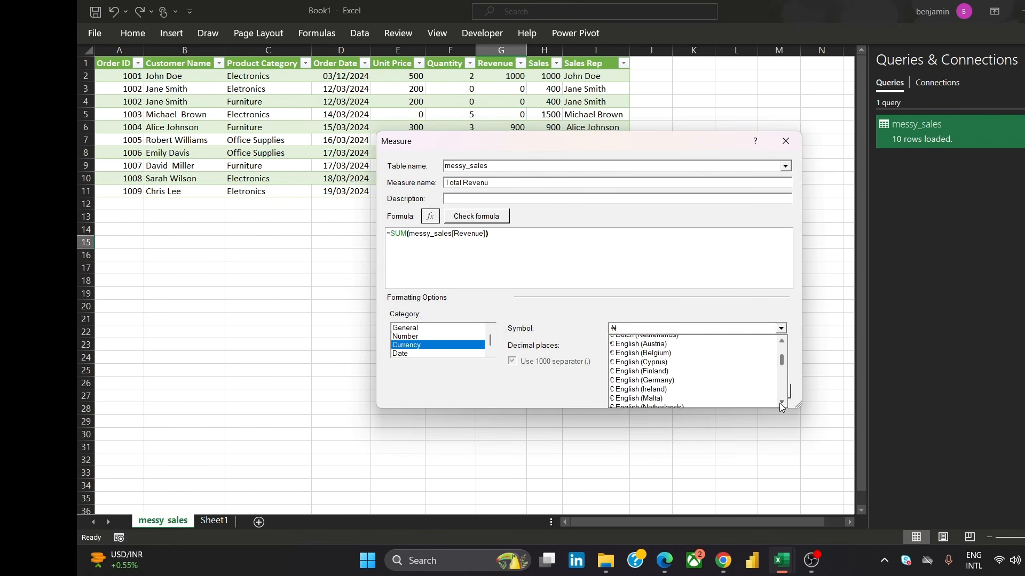
drag(782, 361, 783, 356)
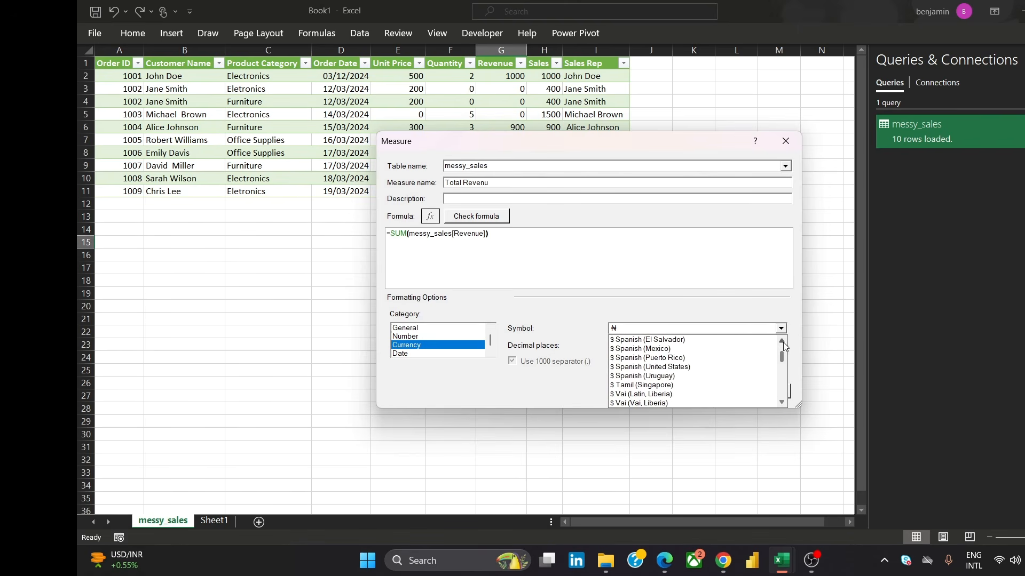
click(693, 368)
click(716, 400)
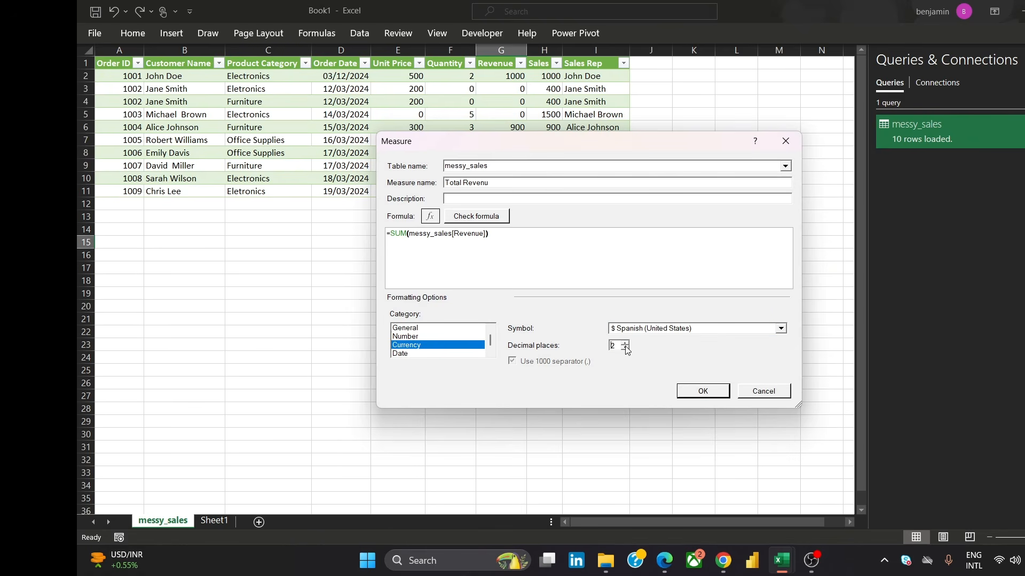
click(625, 347)
click(703, 392)
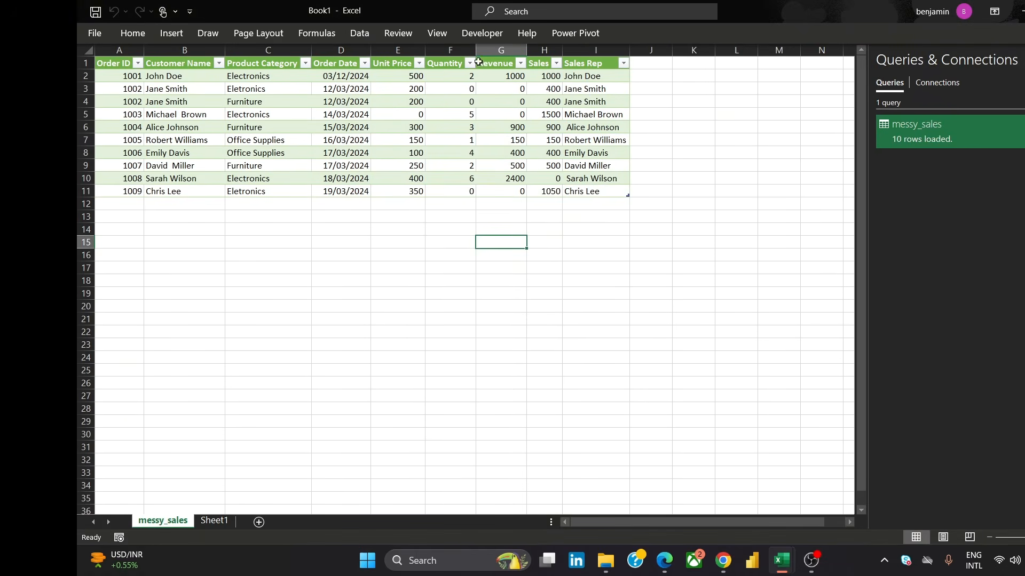
Create a new measure named Total Quantity with the formula =SUM(messy_sales[Quantity])
click(573, 35)
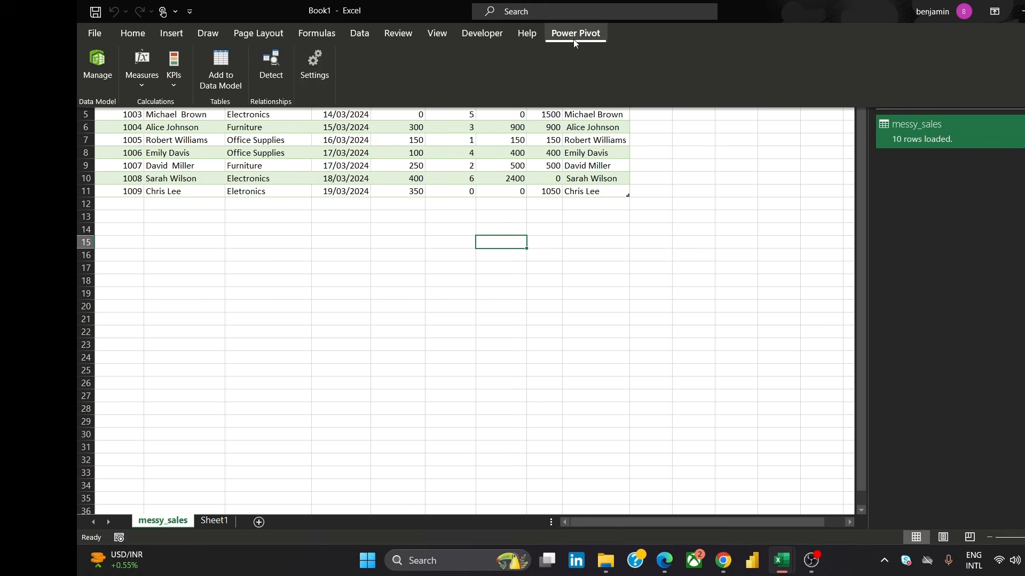
click(145, 80)
click(179, 113)
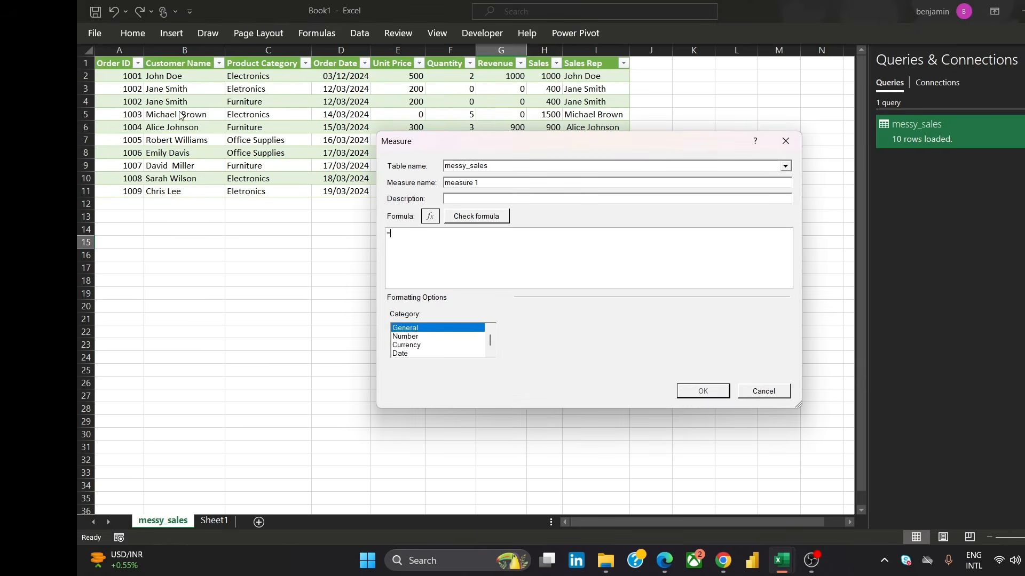
drag(480, 183, 442, 189)
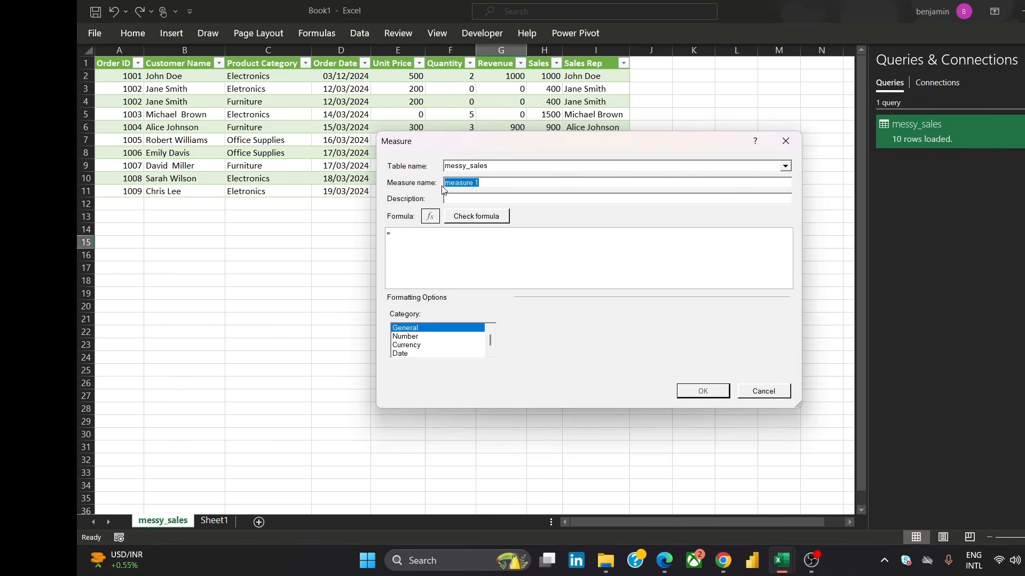
text(Total)
text( Quan)
text(SUM)
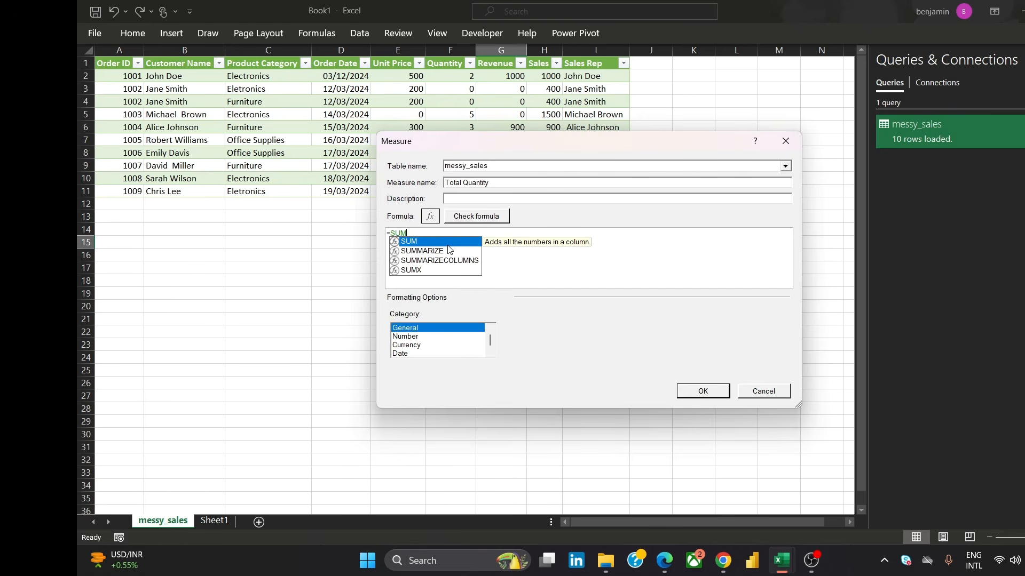
text(()
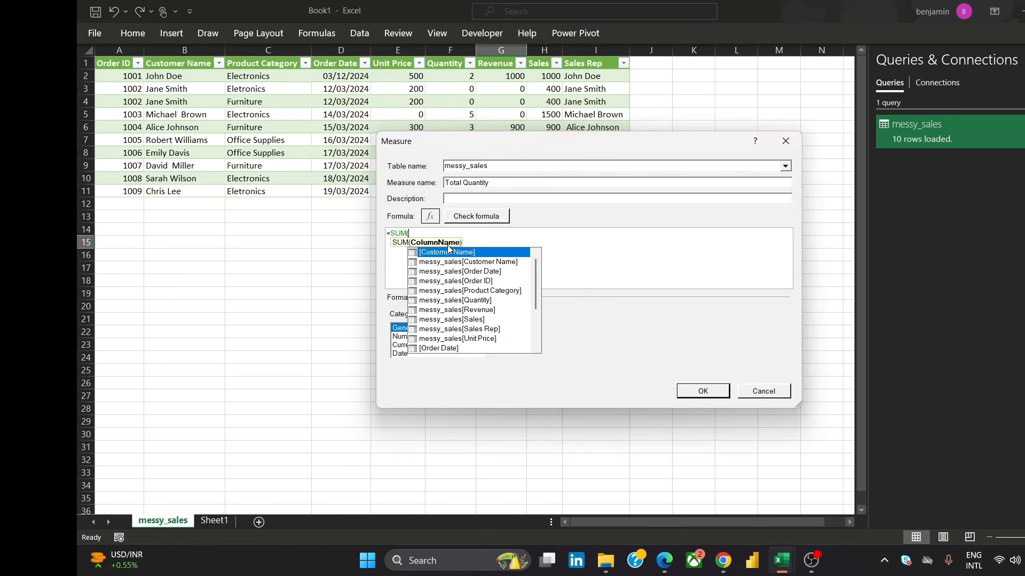
double_click(483, 300)
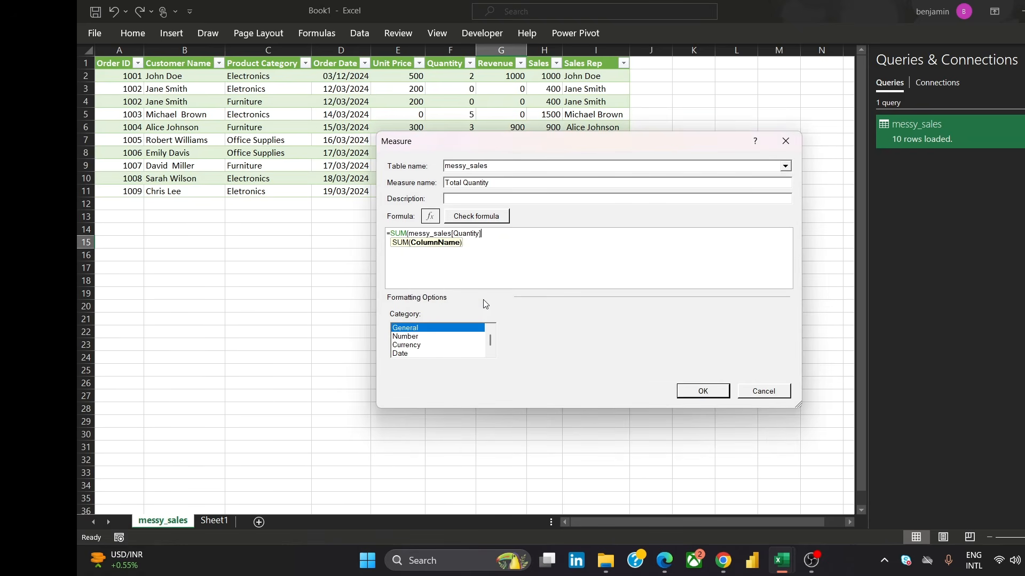
text())
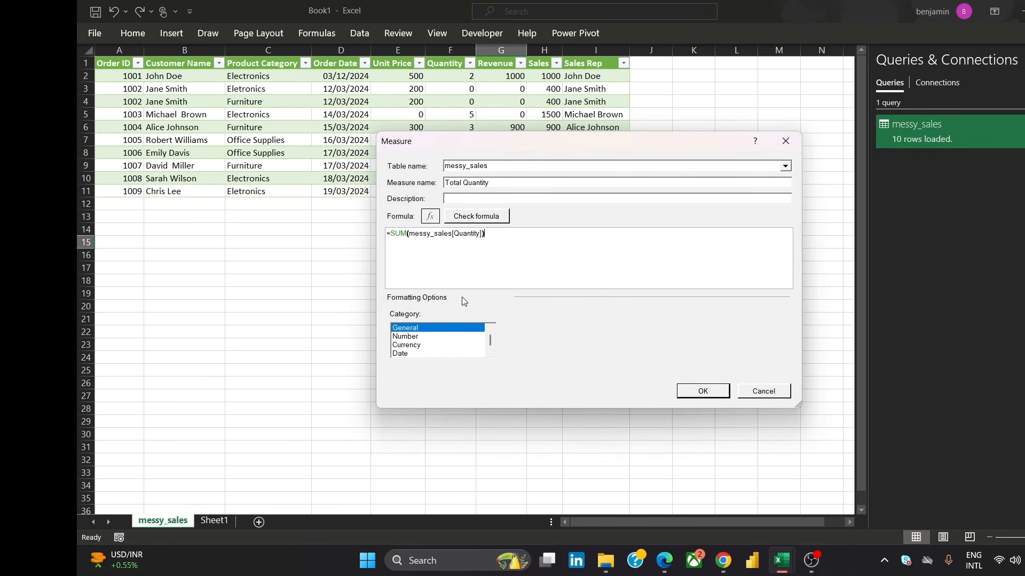
Format the Total Quantity measure as a Decimal Number with fewer decimal places, and save it
click(416, 337)
click(625, 347)
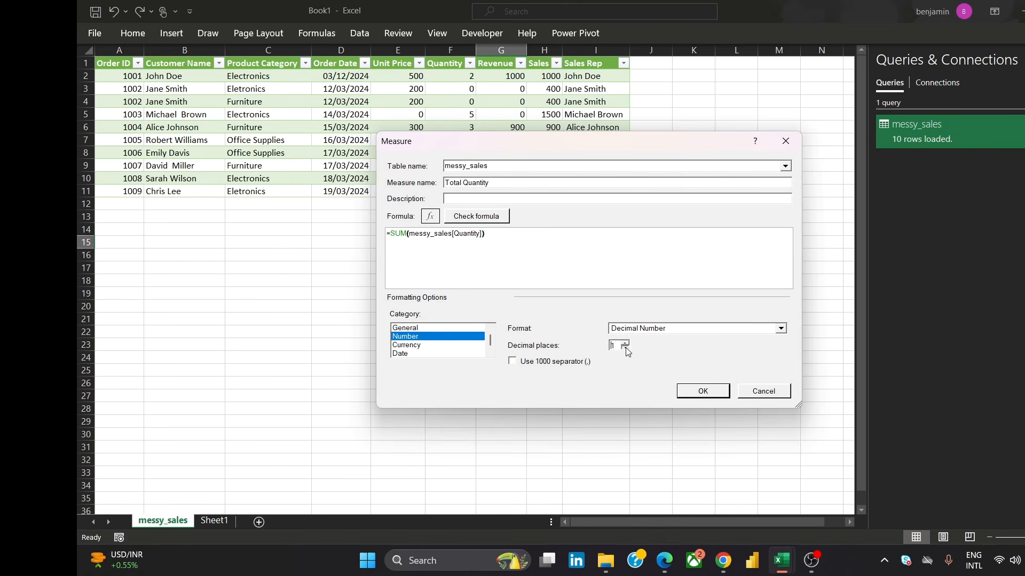
click(698, 392)
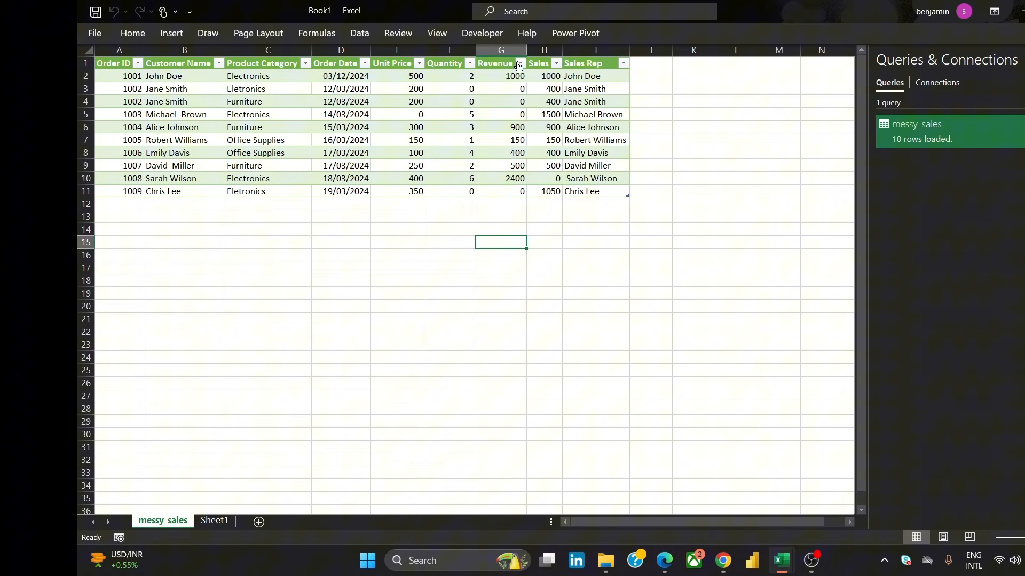
Open Manage Measures and review the list of measures and their formulas
click(569, 31)
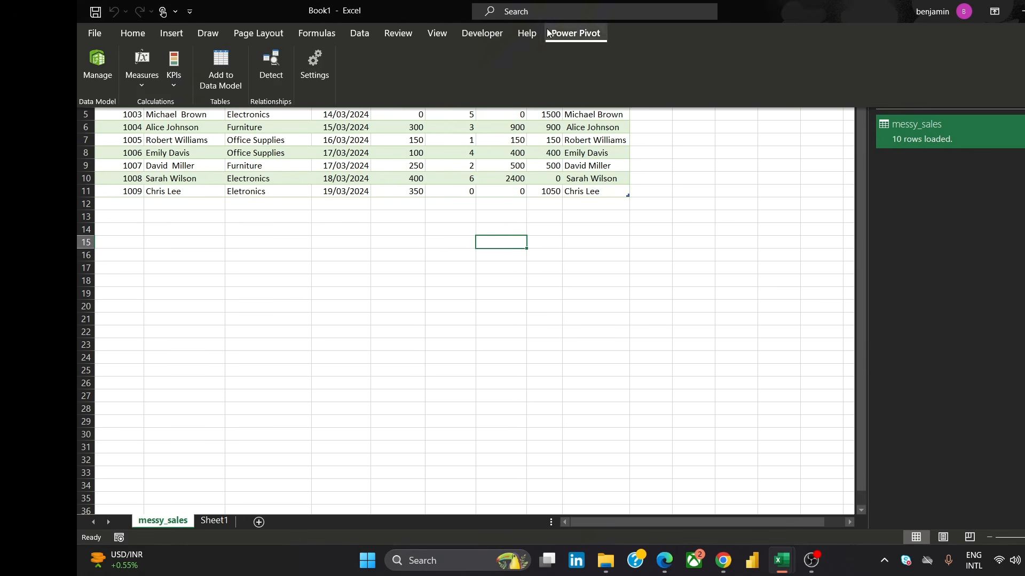
click(148, 68)
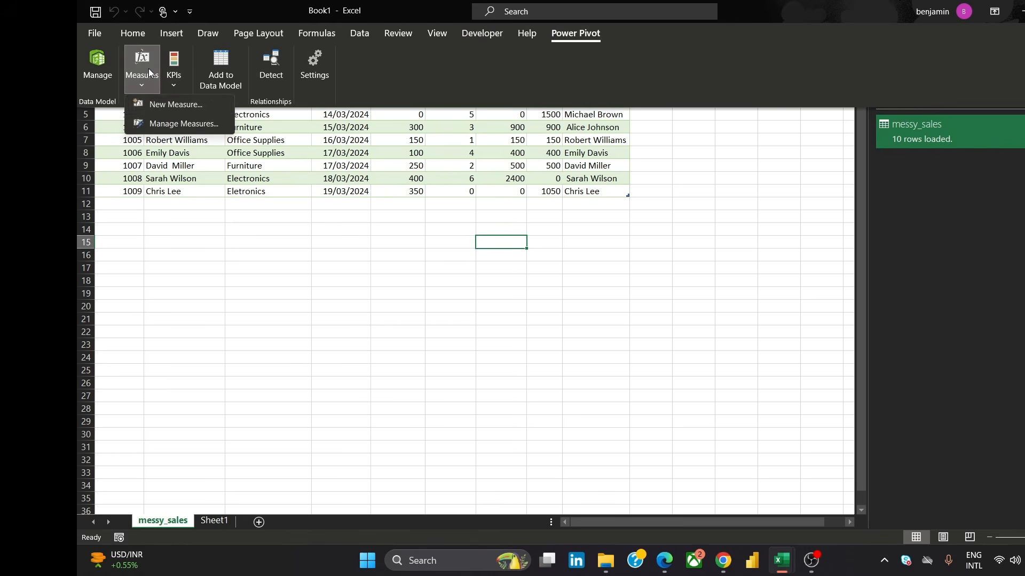
click(174, 123)
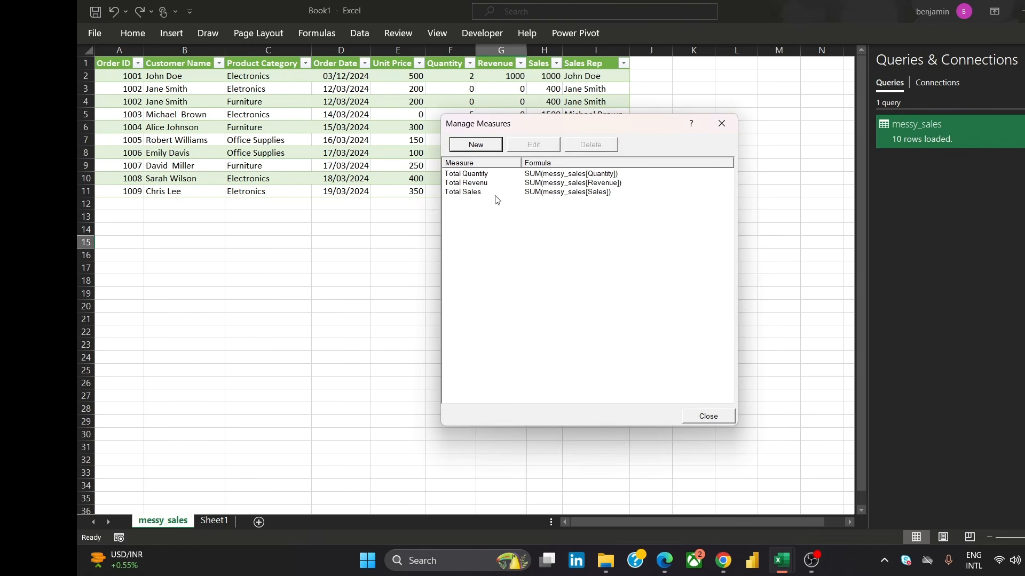
click(470, 183)
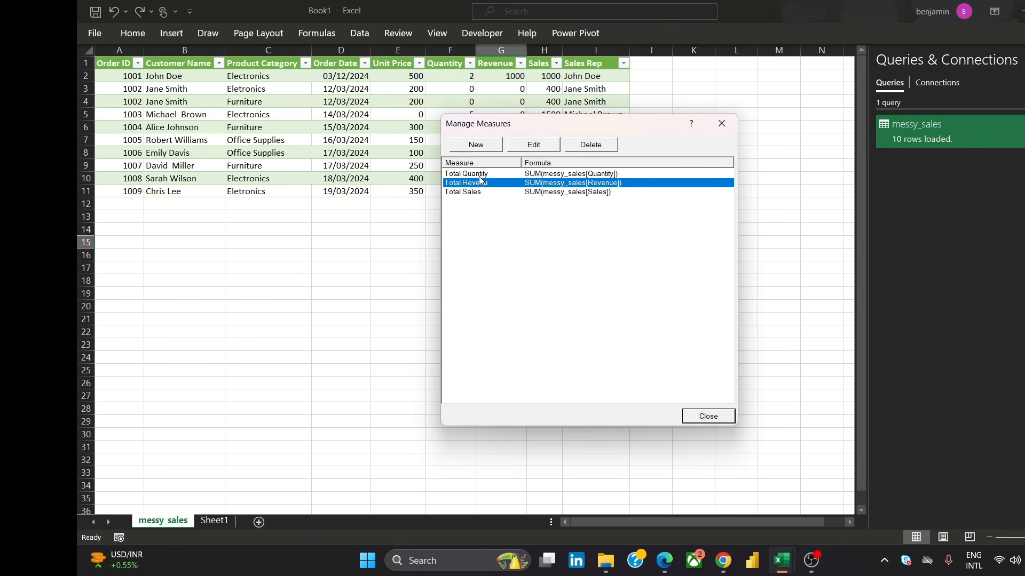
click(481, 175)
click(481, 184)
click(472, 199)
click(473, 195)
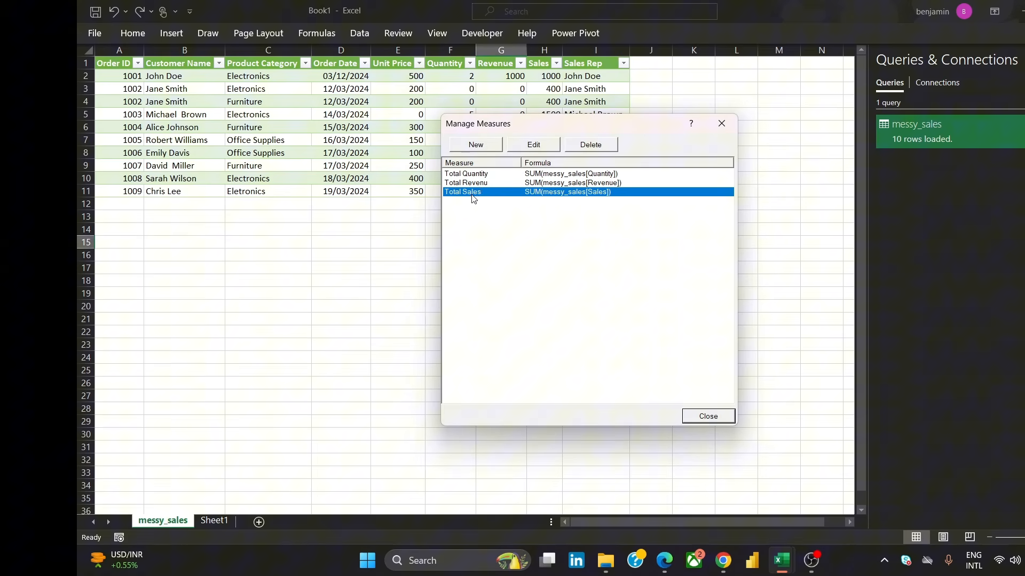
Rename the Total Revenu measure to Total Revenue, save it, and close Manage Measures
click(482, 184)
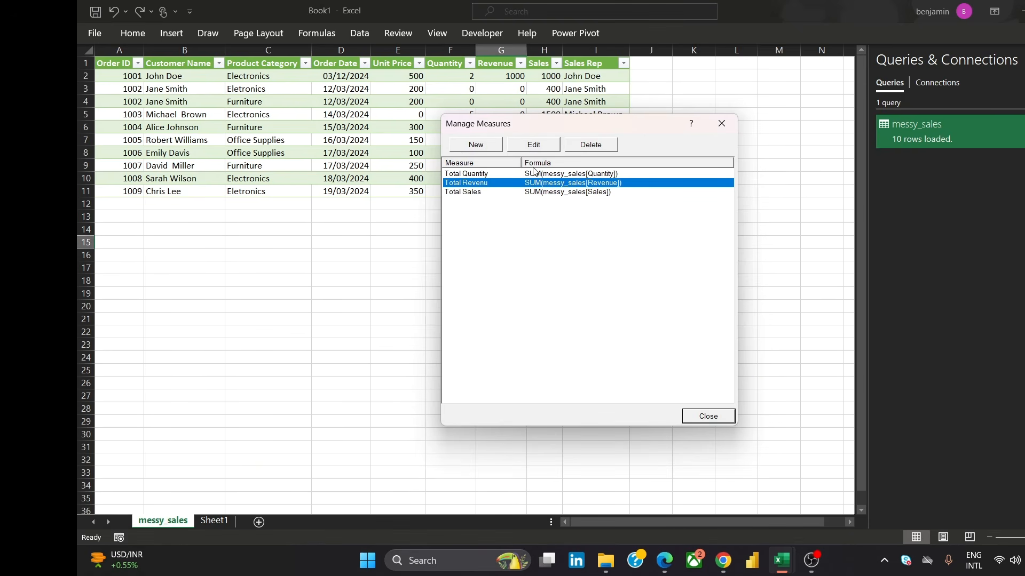
click(534, 146)
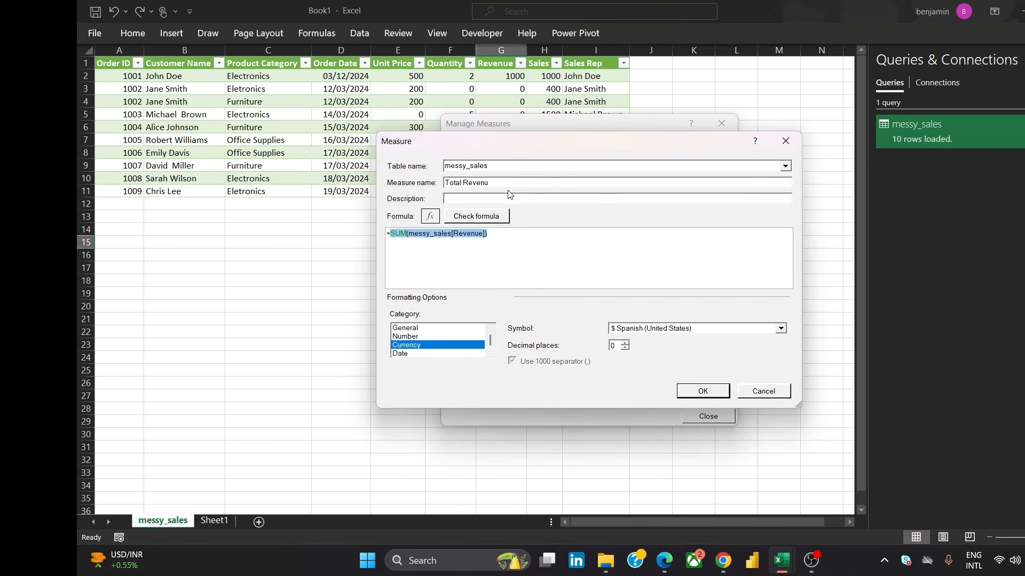
click(493, 182)
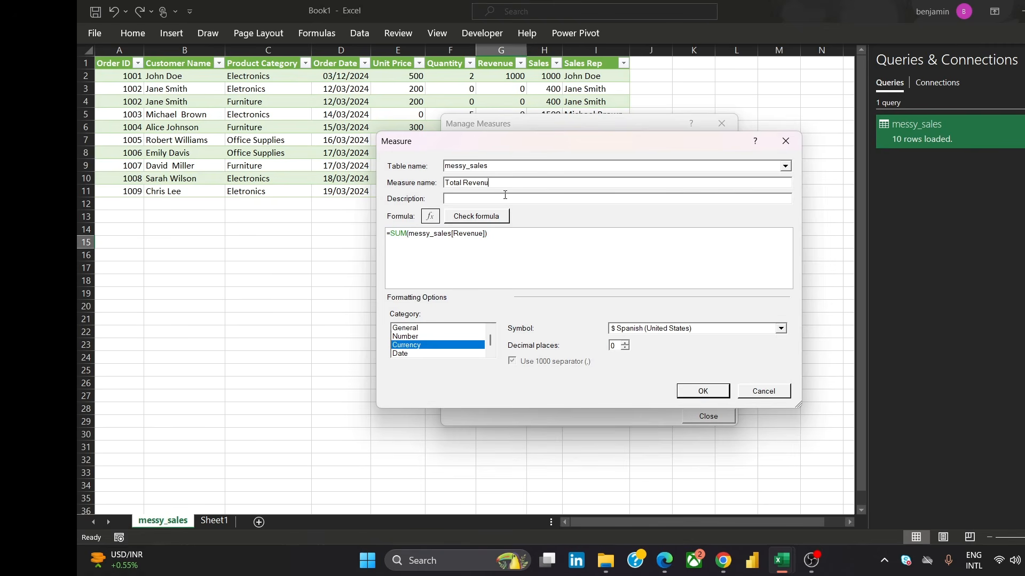
text(e)
click(696, 392)
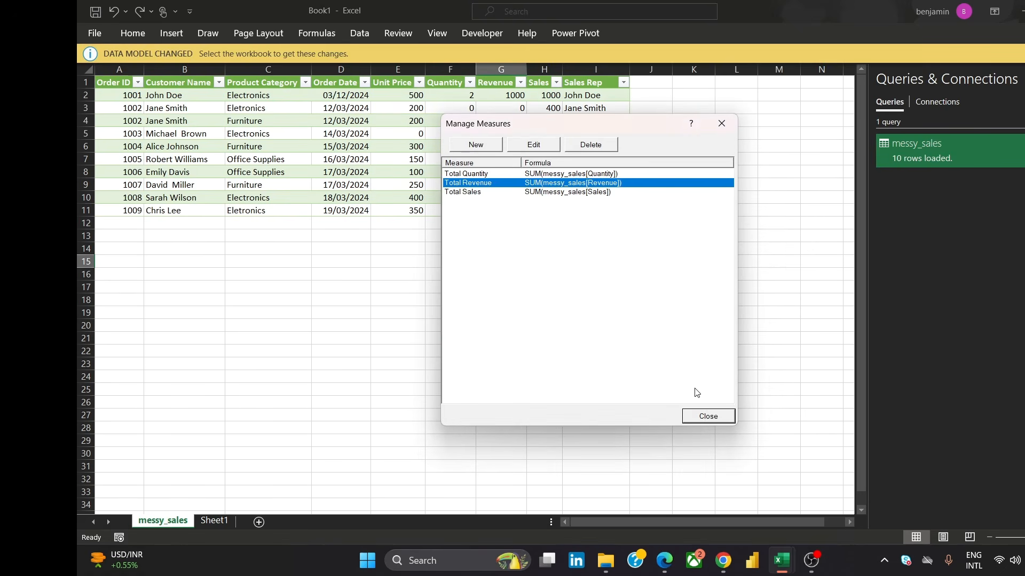
click(709, 416)
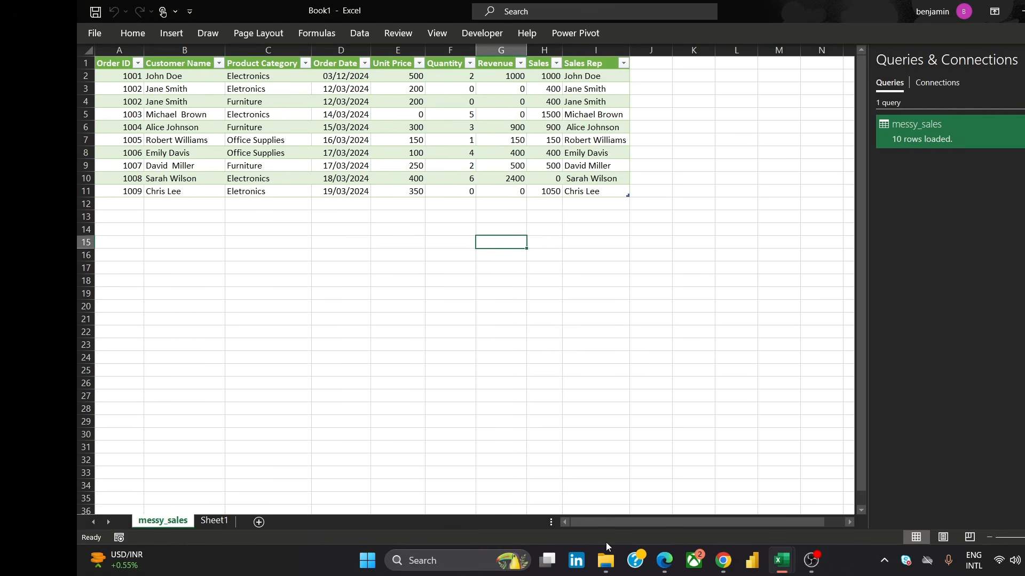
Switch to the reference dashboard image in the browser, study it, and return to the Excel workbook
mouse_move(723, 561)
click(793, 483)
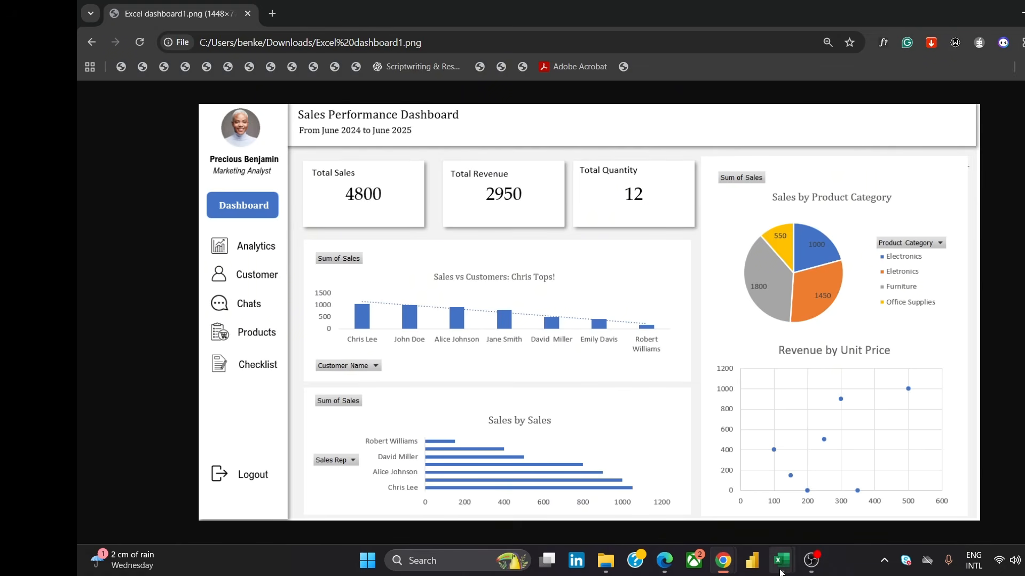
mouse_move(781, 561)
mouse_move(824, 522)
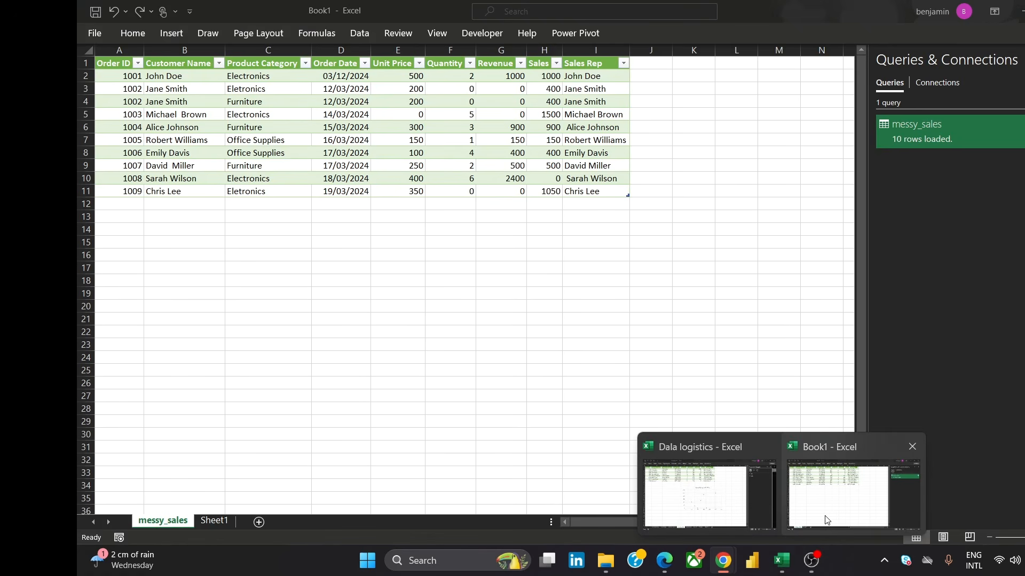
click(826, 519)
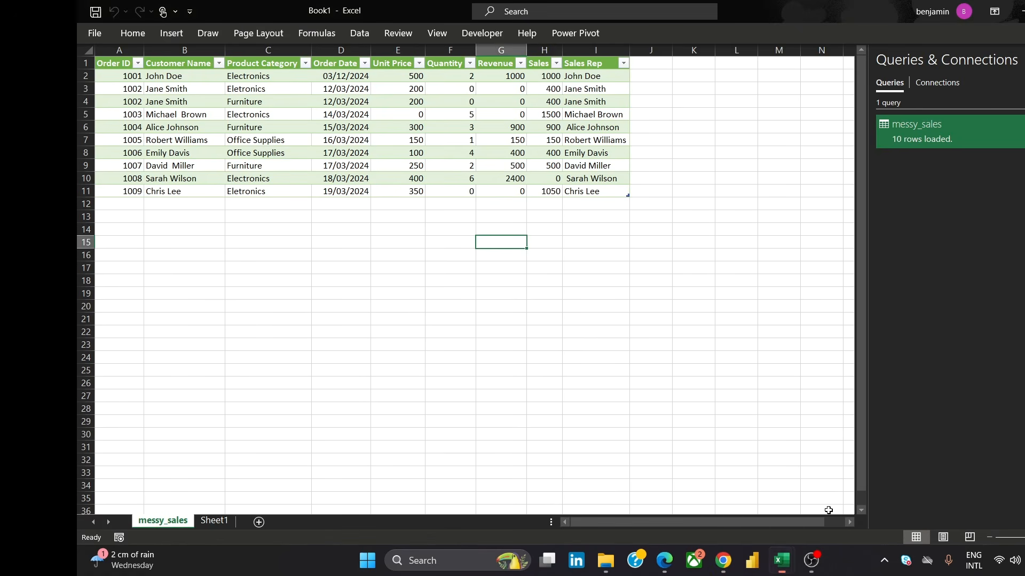
Rename the Sheet1 worksheet as Dashboard
click(218, 521)
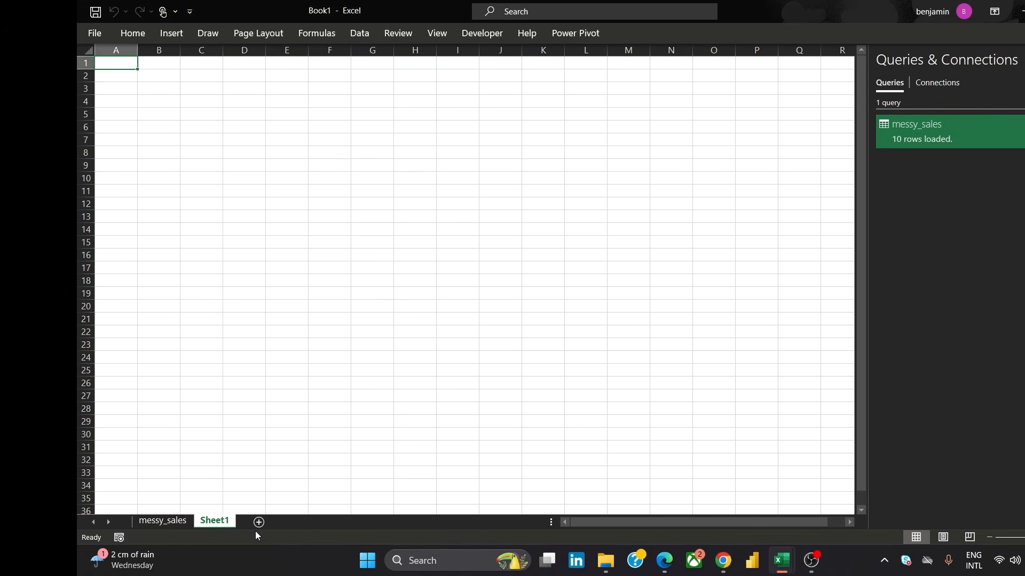
double_click(219, 522)
text(D)
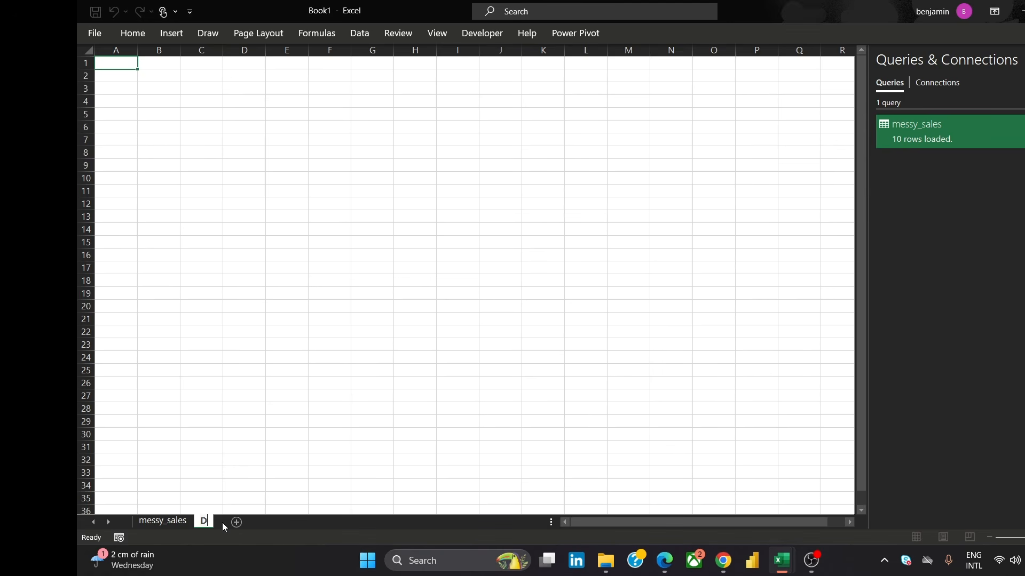
text(ashboard)
click(344, 115)
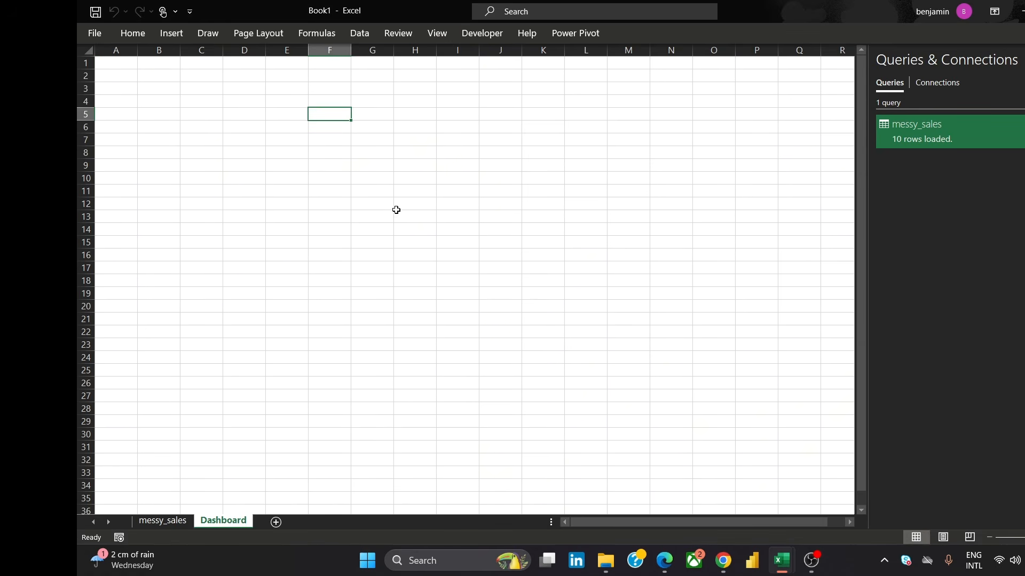
Hide the gridlines and headings on the Dashboard sheet and collapse the ribbon
click(435, 36)
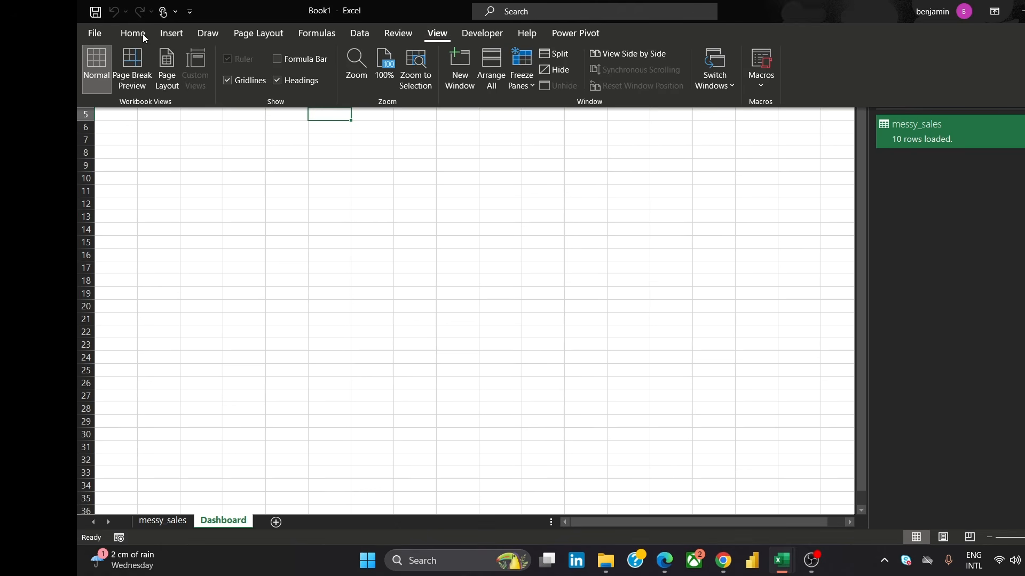
click(228, 81)
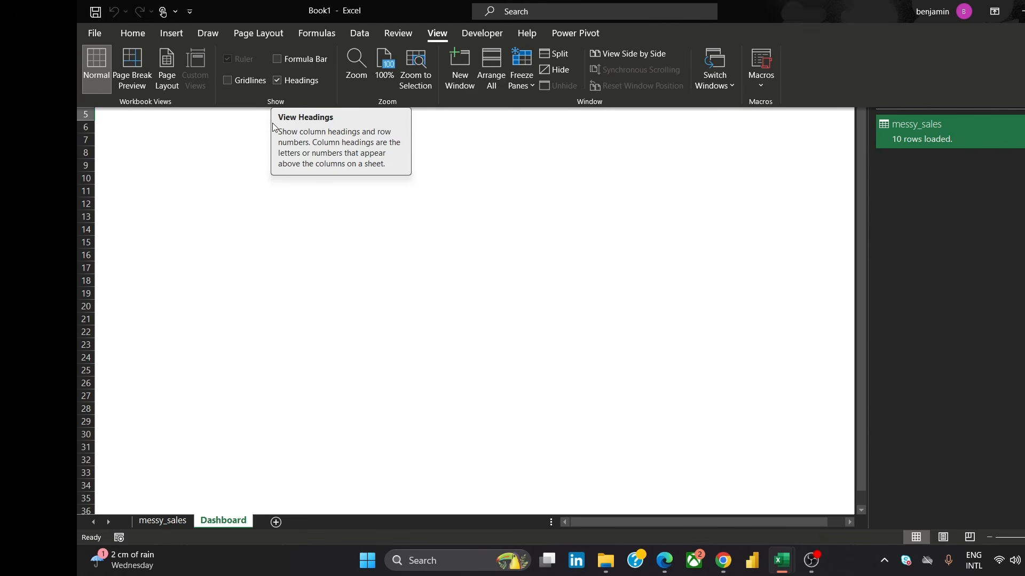
click(277, 80)
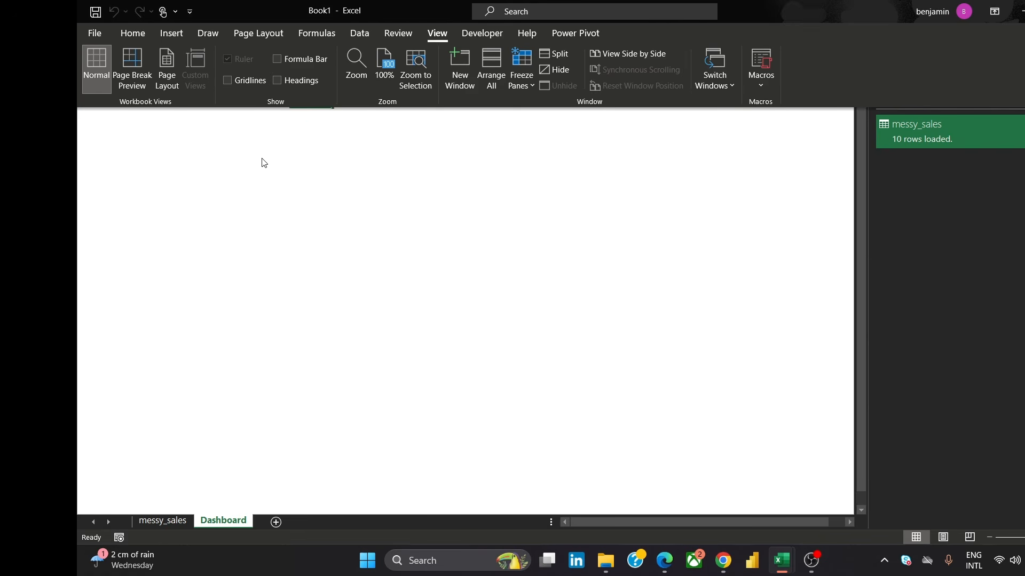
click(282, 57)
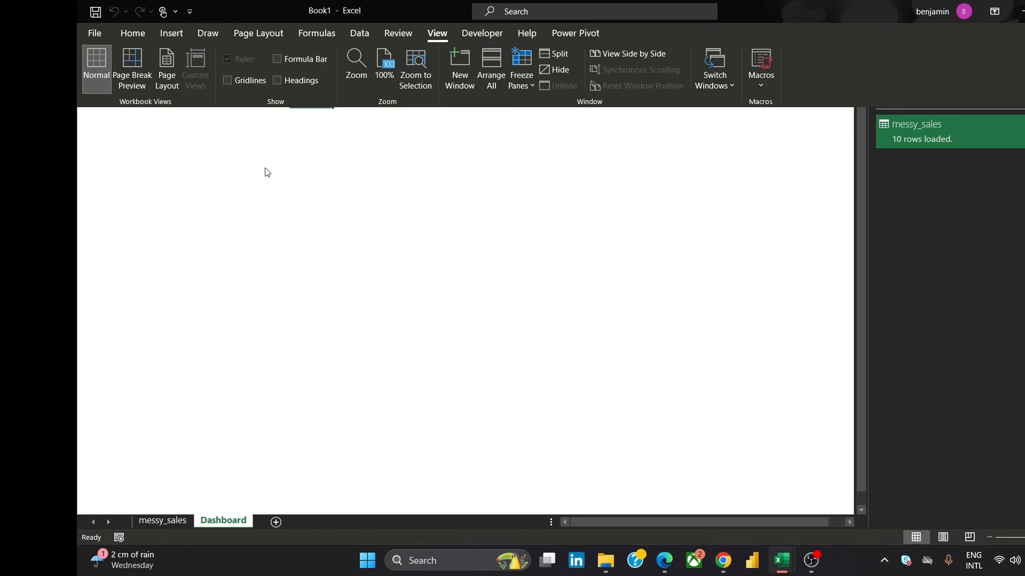
key(ctrl+F1)
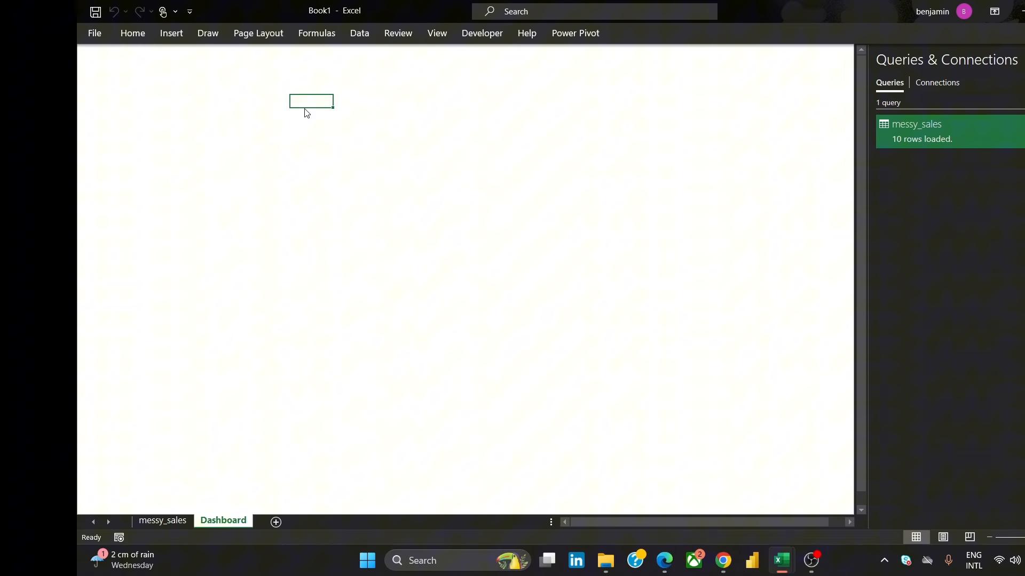
Draw a rectangle and resize it into a narrow sidebar strip running the full height along the sheet's left edge
drag(306, 108, 90, 69)
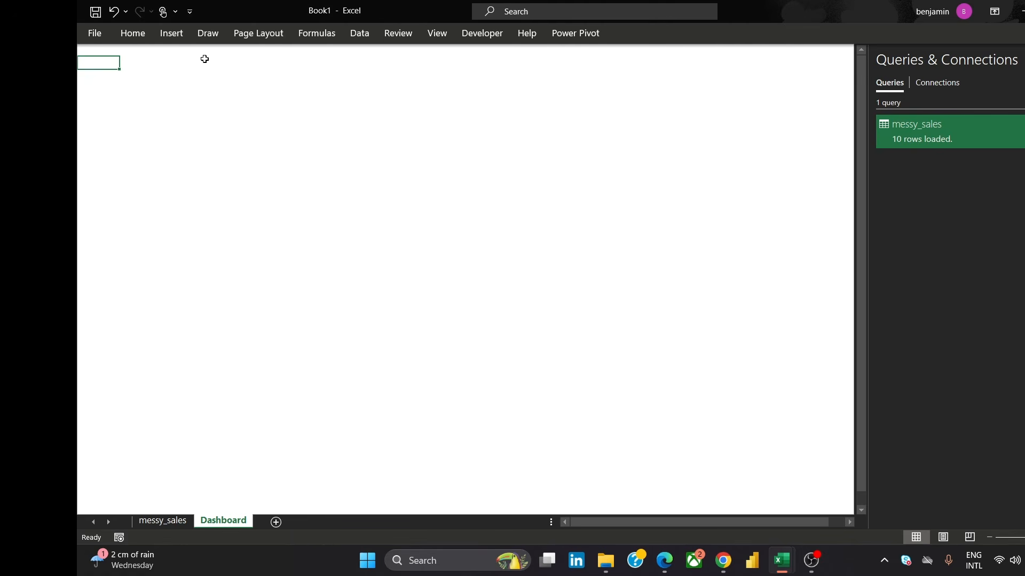
click(178, 39)
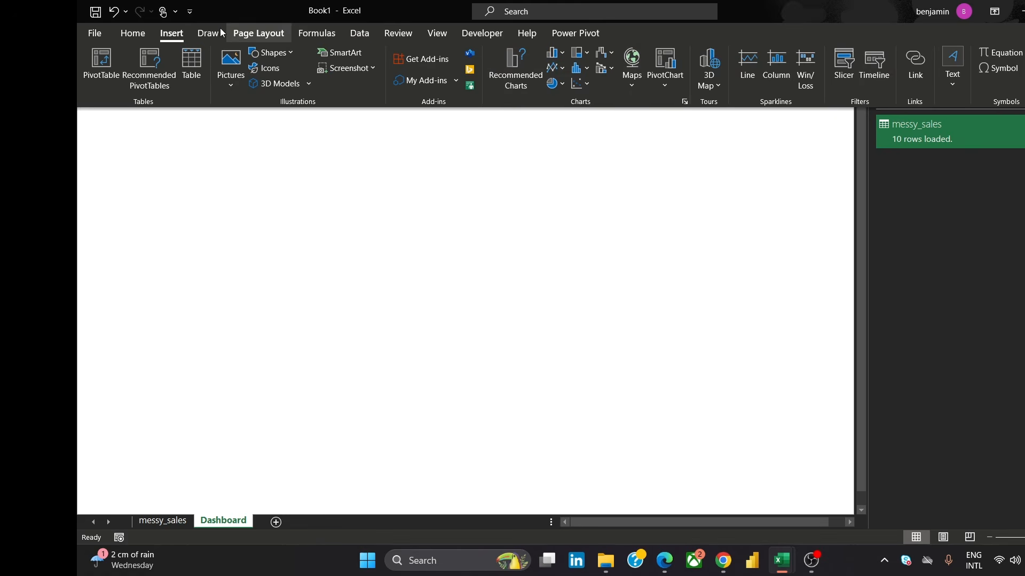
click(281, 54)
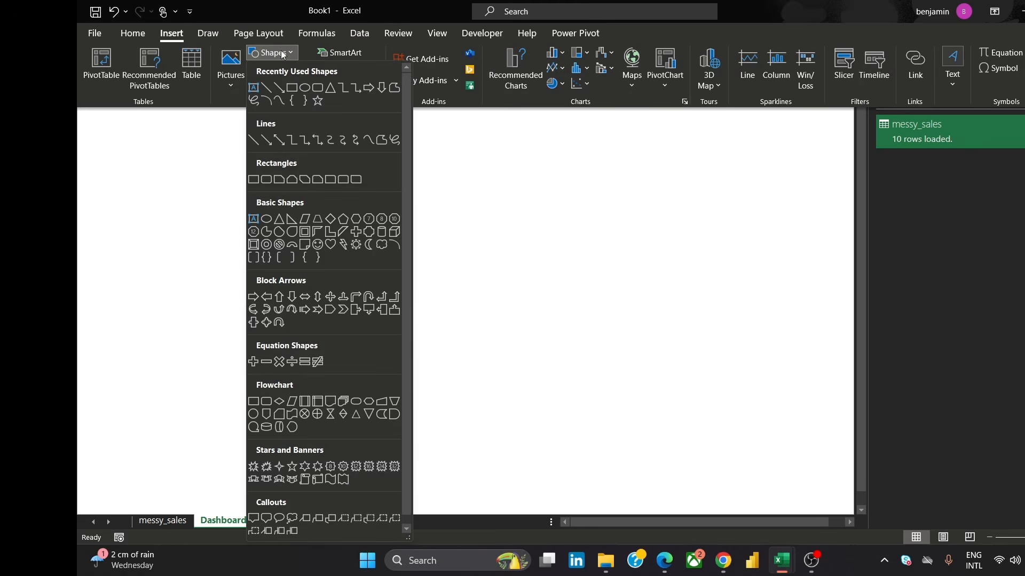
click(291, 87)
mouse_move(130, 56)
mouse_down()
mouse_move(323, 144)
mouse_move(310, 303)
mouse_up()
drag(258, 187, 186, 174)
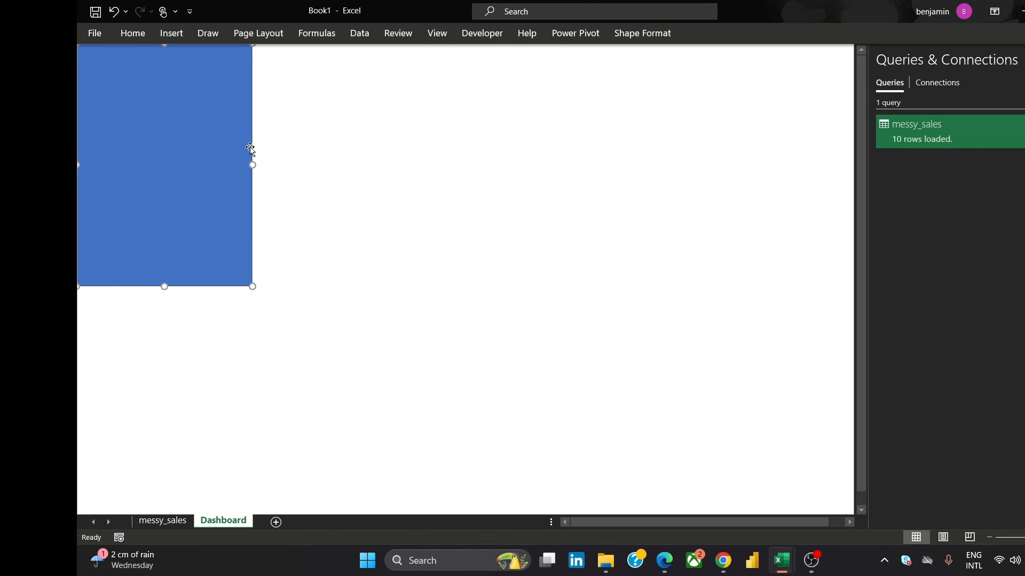
drag(253, 165, 137, 165)
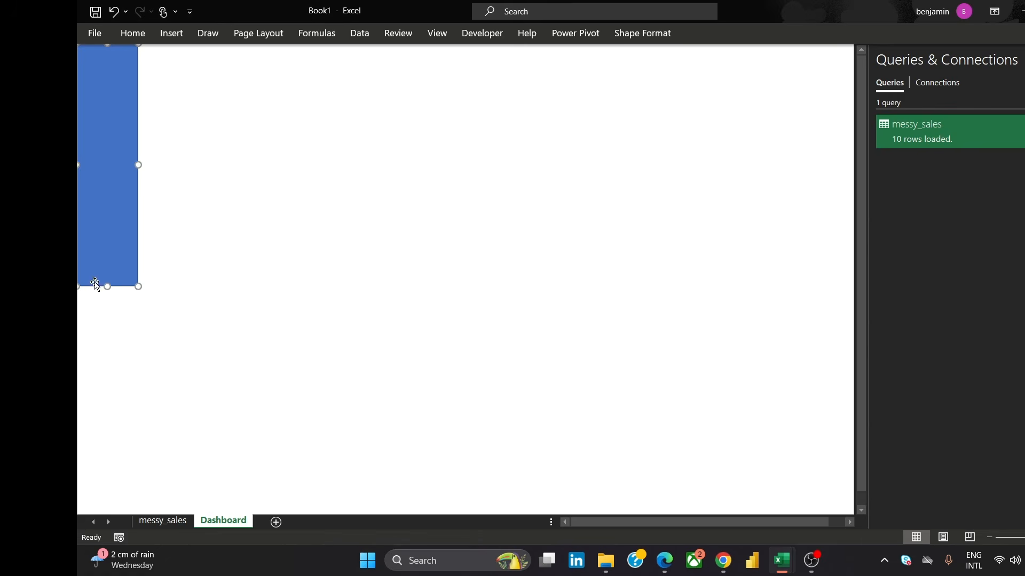
drag(109, 288, 106, 517)
click(213, 414)
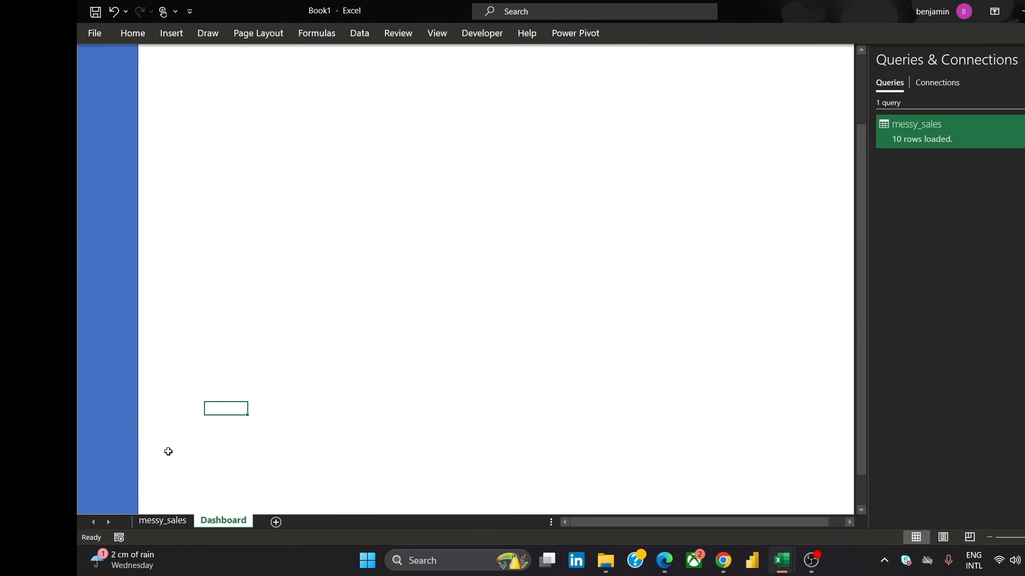
Fill the sidebar rectangle with white
click(115, 183)
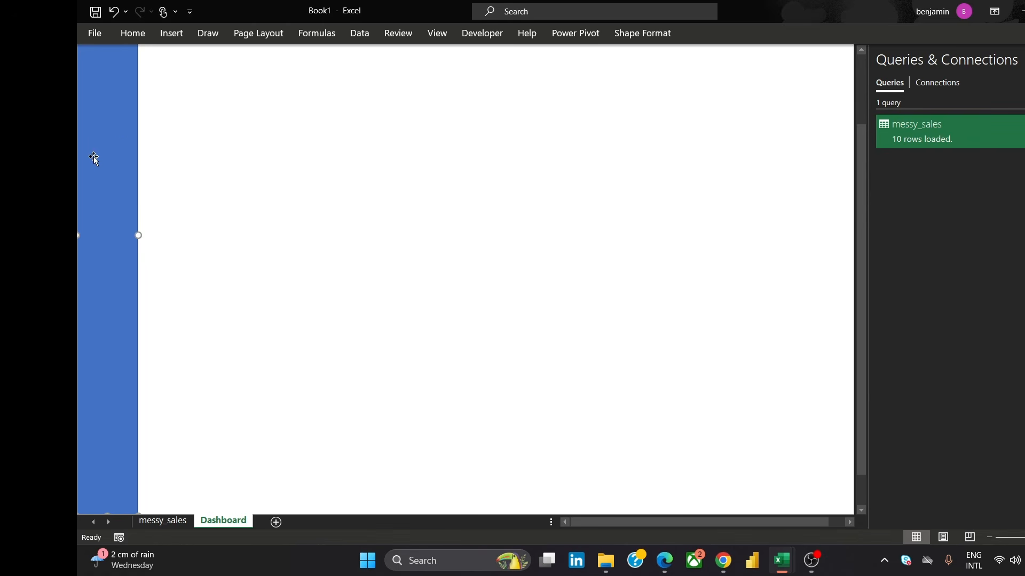
click(654, 41)
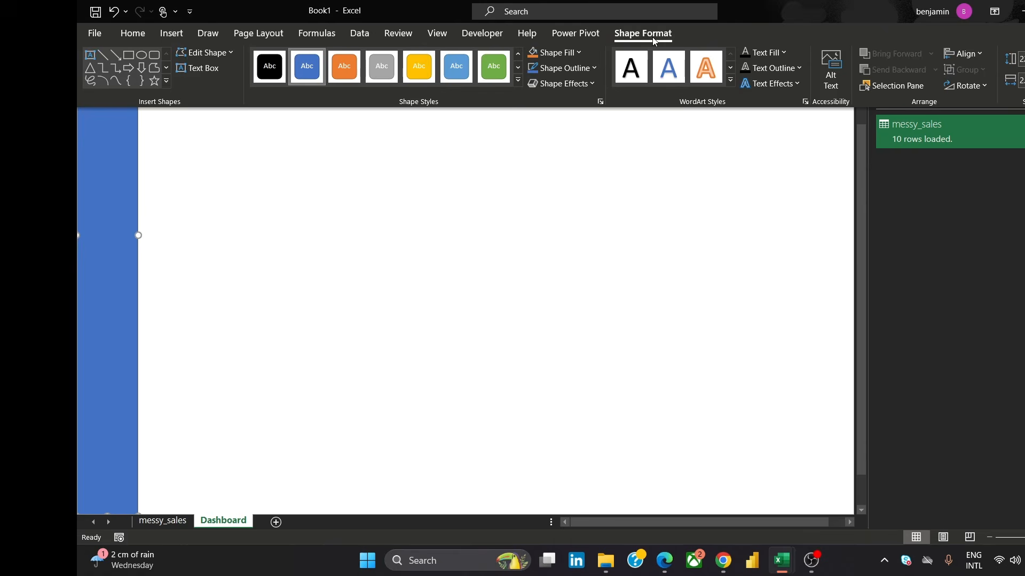
click(579, 53)
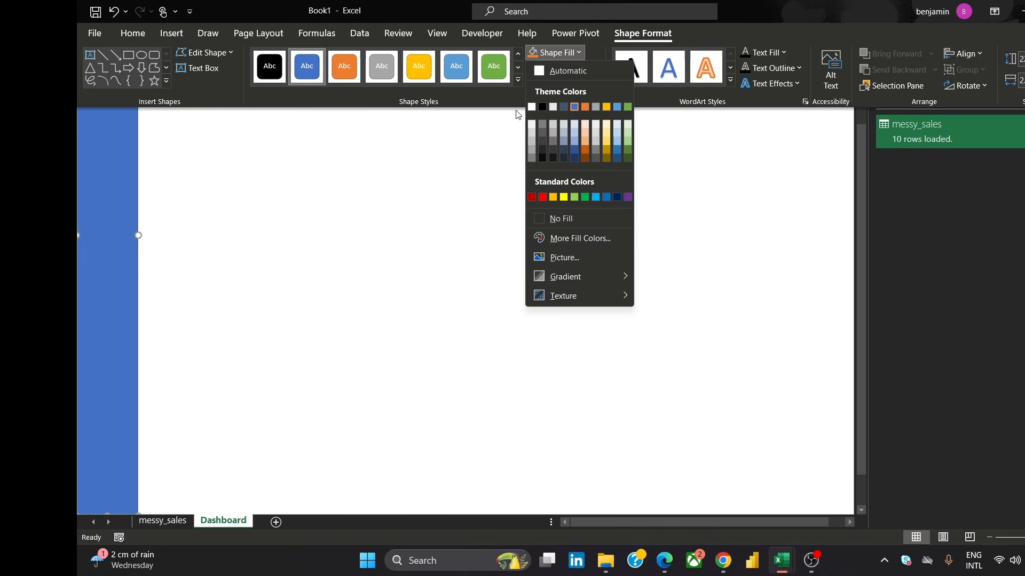
click(532, 107)
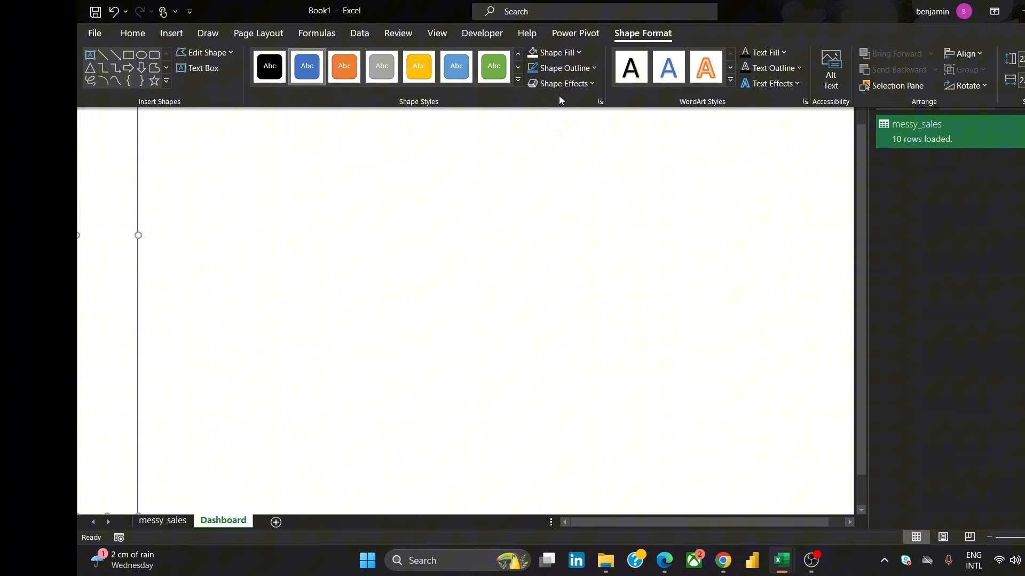
In Format Shape, give the sidebar rectangle an outer shadow preset and set its line to No line
right_click(102, 175)
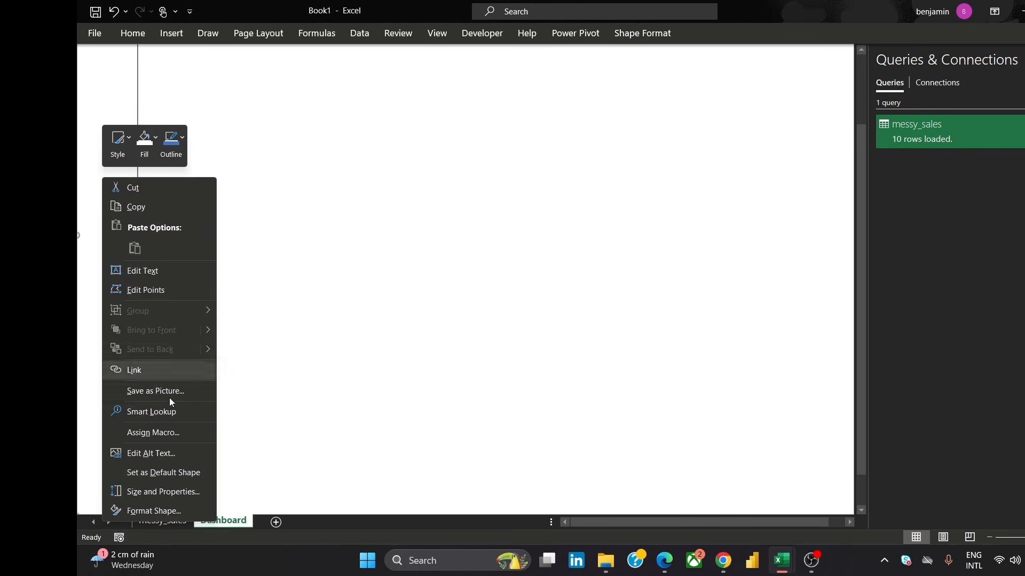
click(185, 510)
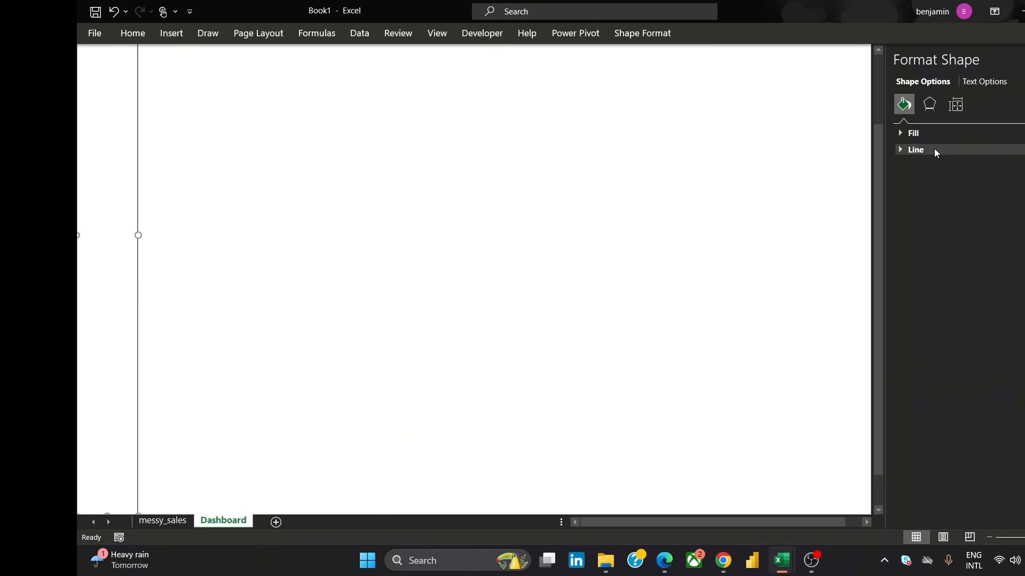
click(928, 105)
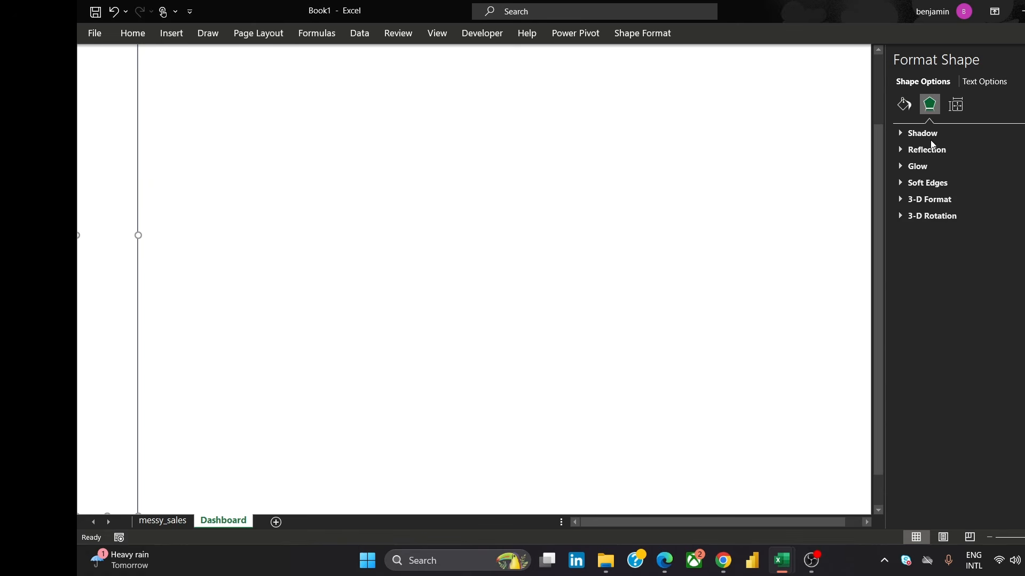
click(927, 133)
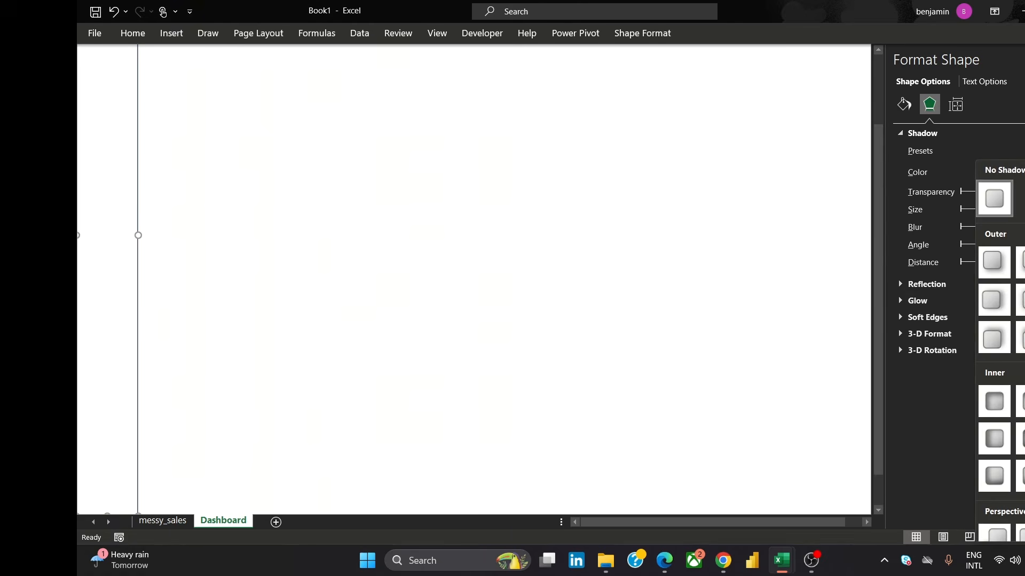
click(988, 261)
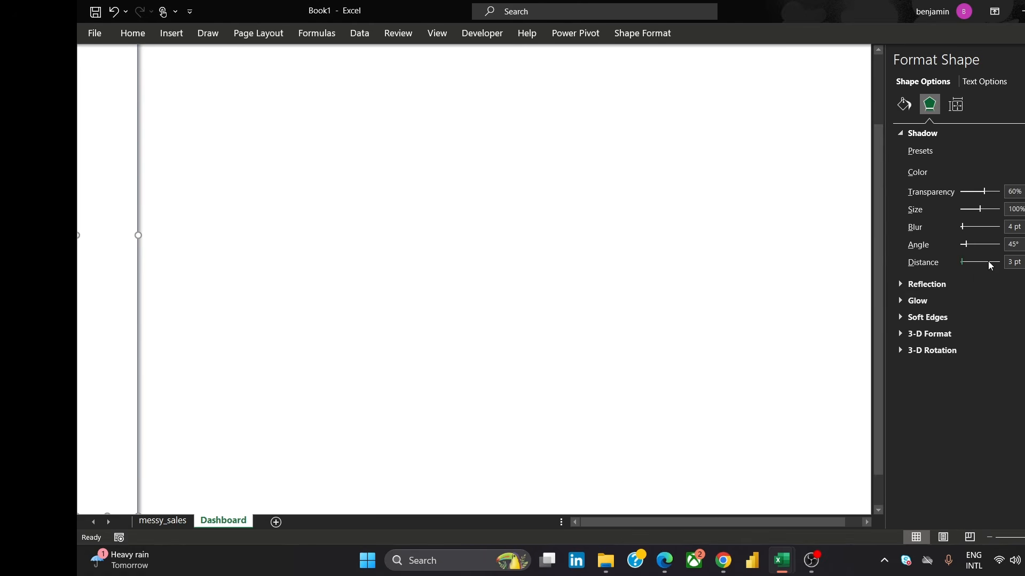
click(903, 104)
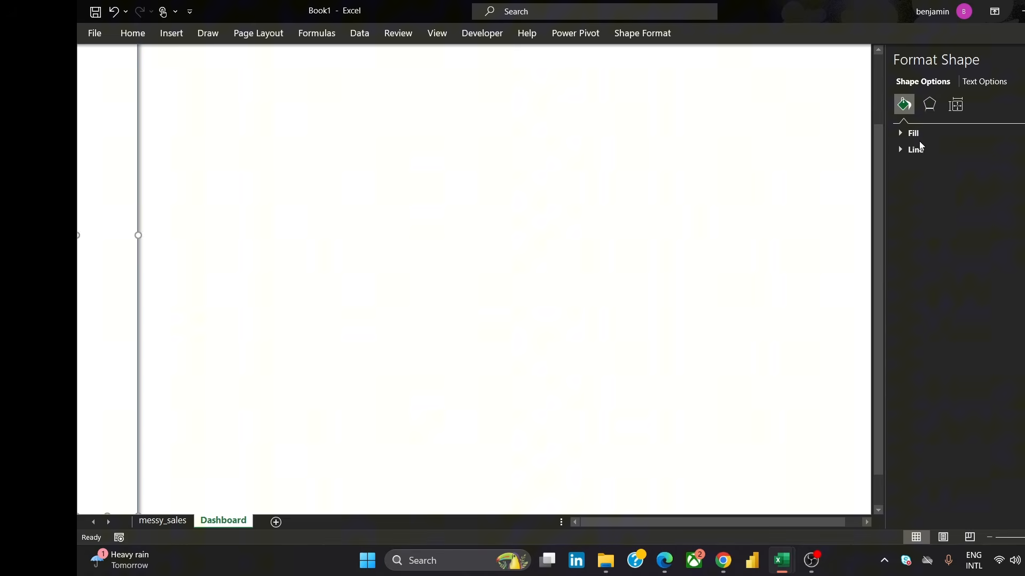
click(908, 151)
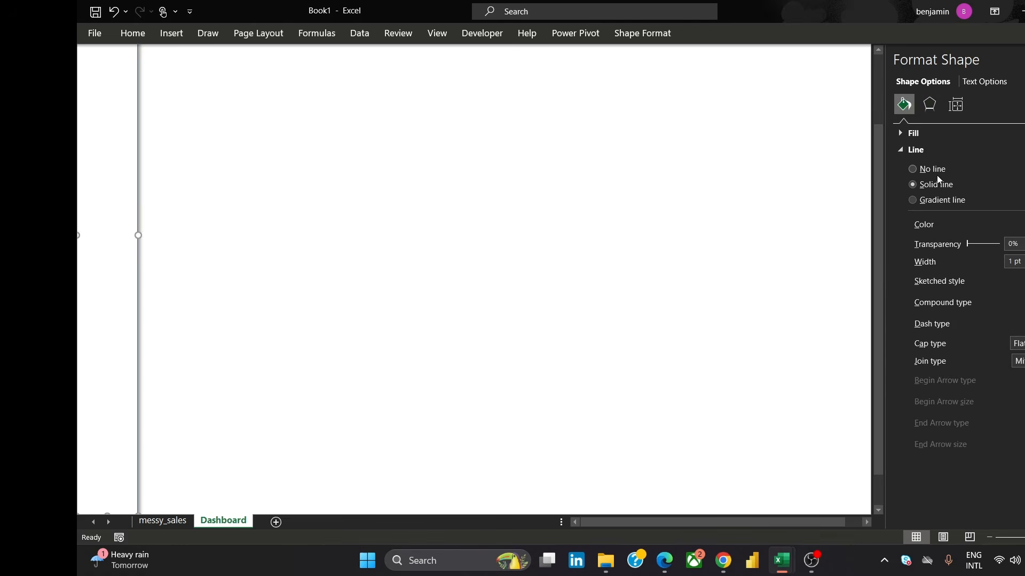
click(912, 168)
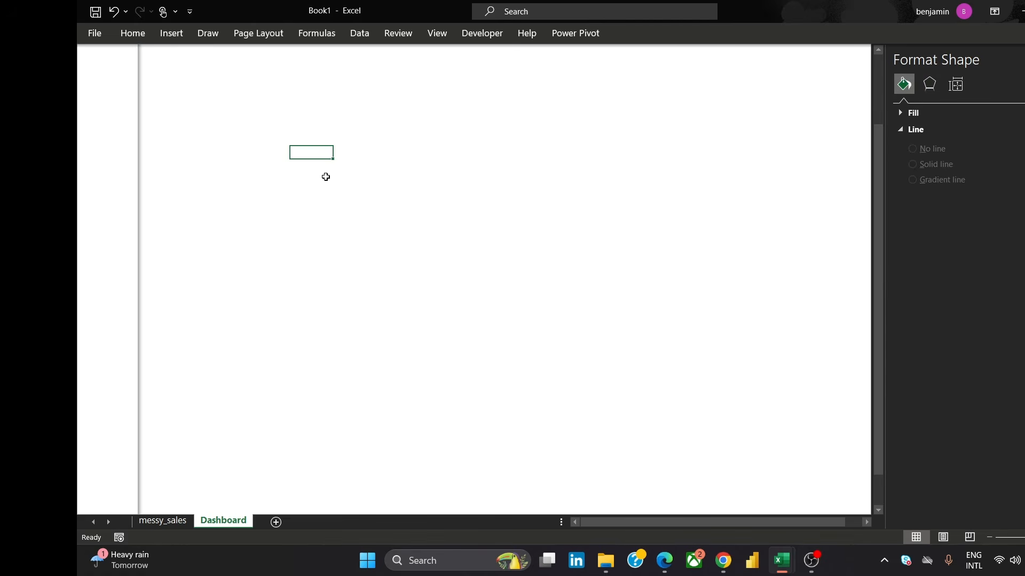
Widen the sidebar rectangle slightly and deselect it
click(133, 254)
drag(140, 236, 155, 245)
click(227, 242)
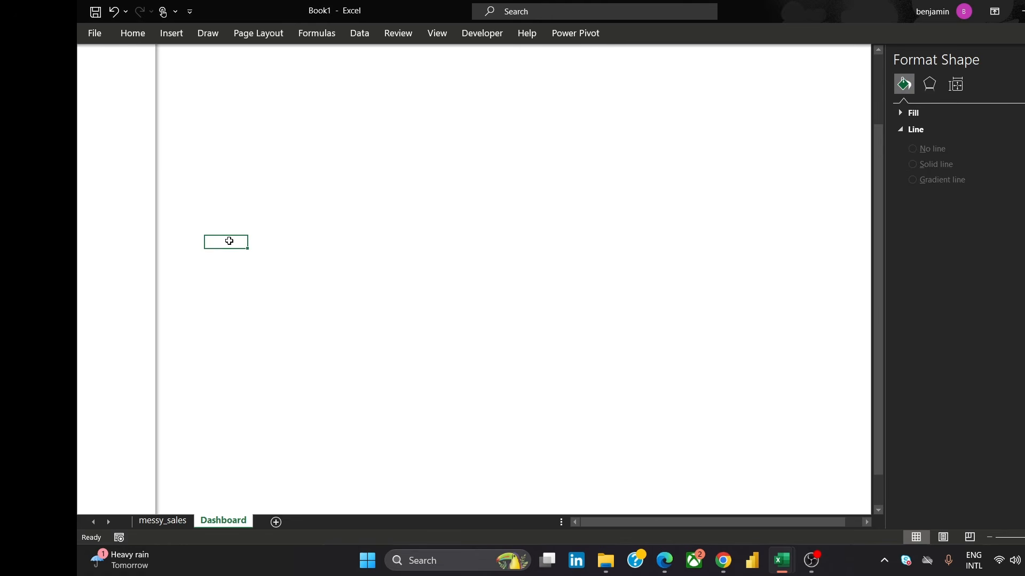
click(272, 156)
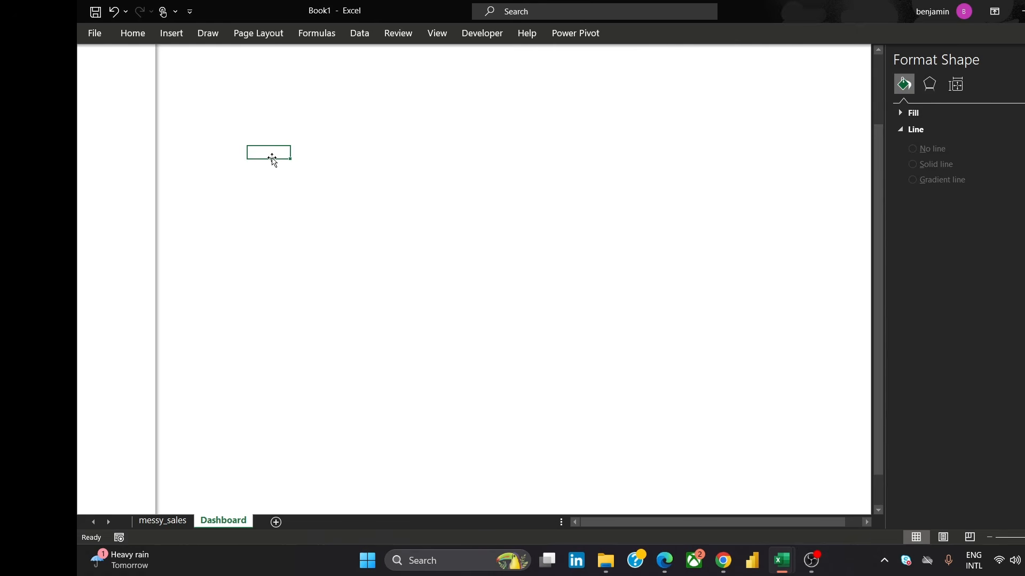
click(292, 116)
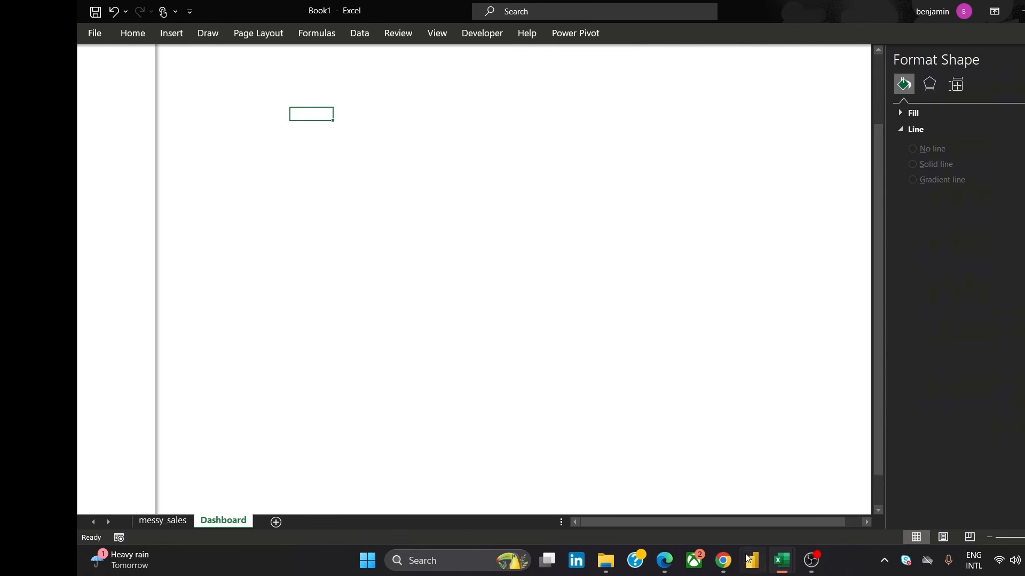
Switch to the browser, open Canva in a new tab, and return to the reference dashboard image
mouse_move(724, 559)
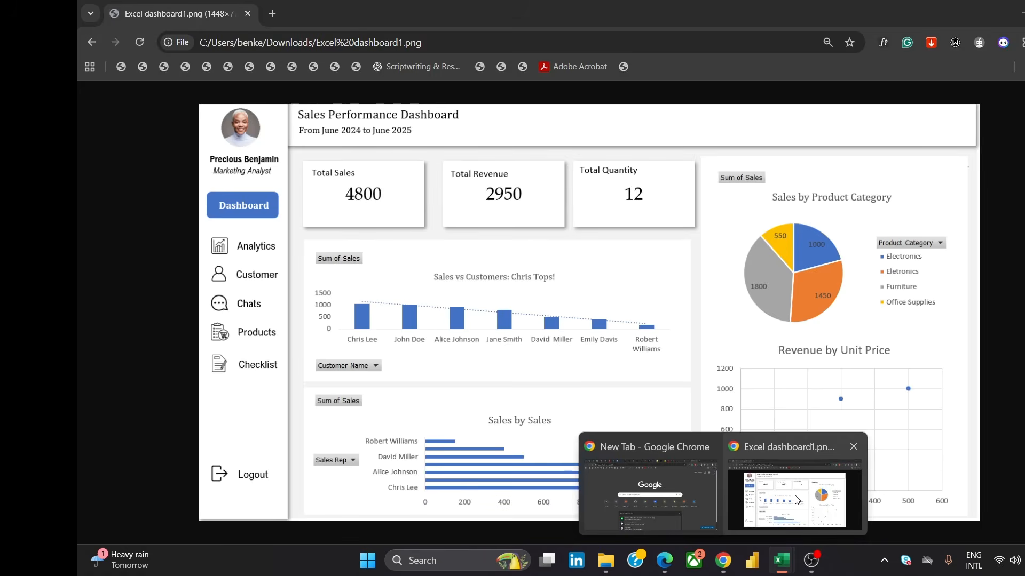
click(795, 500)
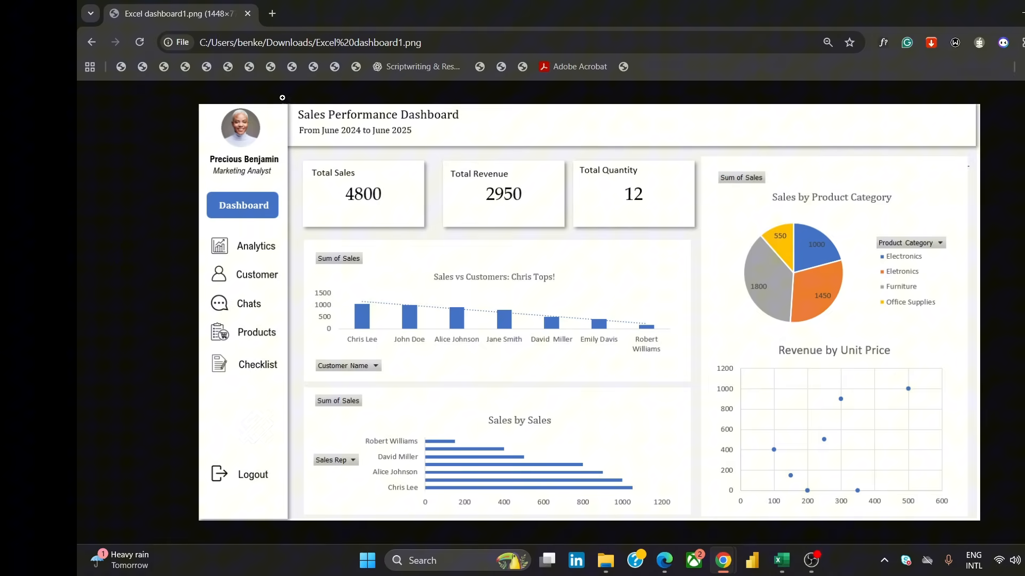
click(279, 15)
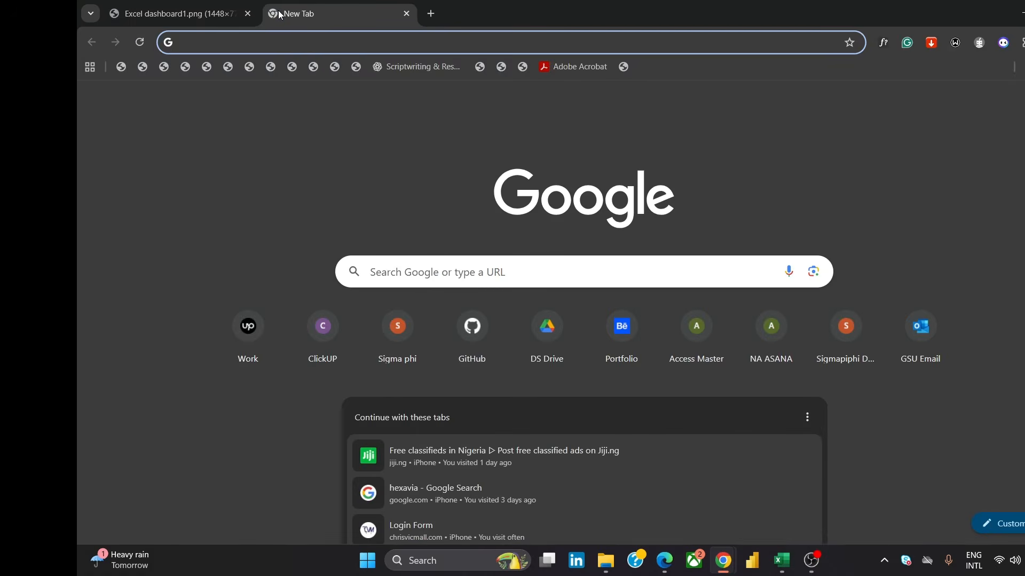
text(ca)
key(Return)
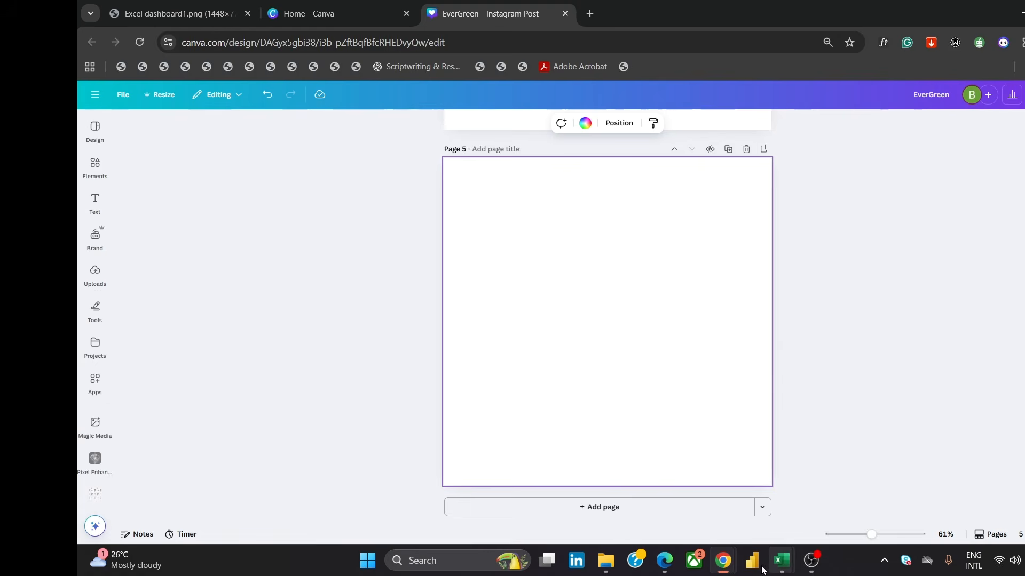
click(238, 8)
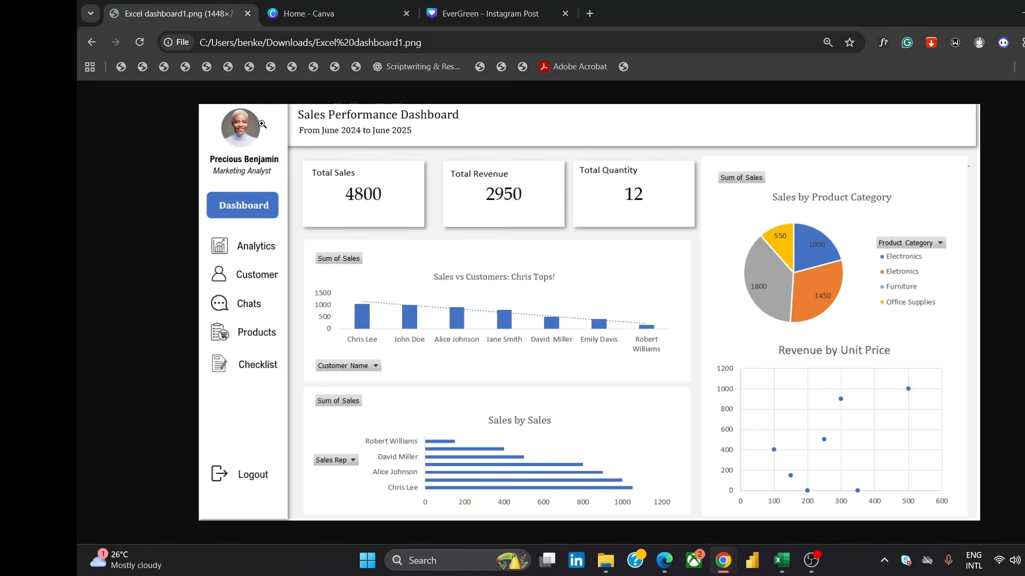
mouse_move(506, 14)
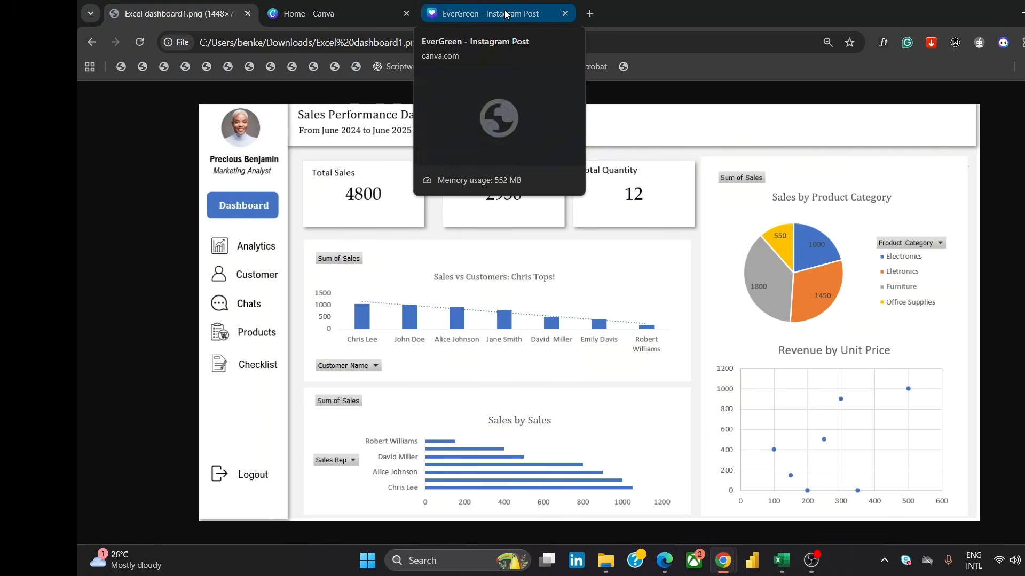
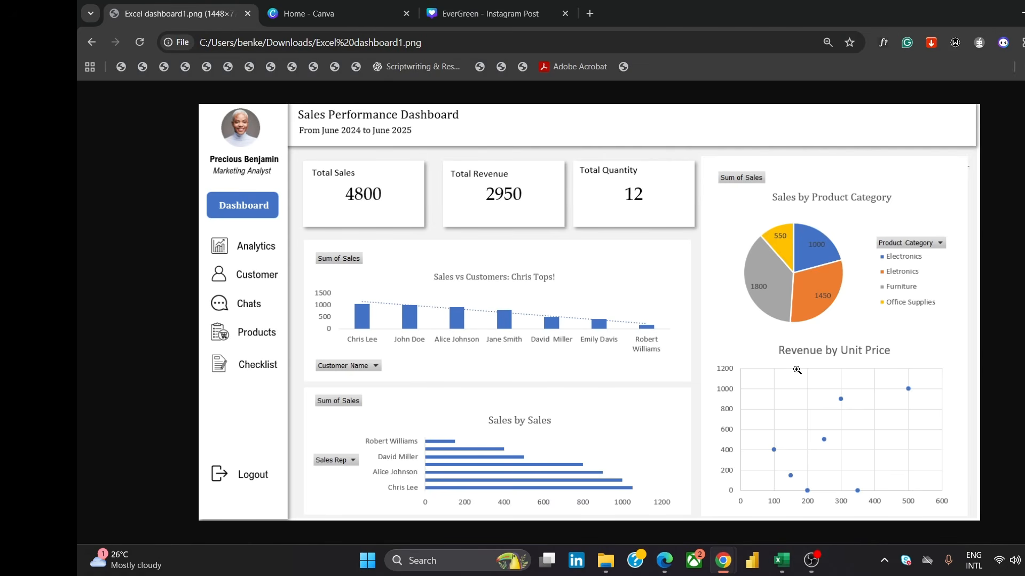
Return to Excel and insert the circular profile photo from the Downloads folder onto the Dashboard sheet
mouse_move(780, 560)
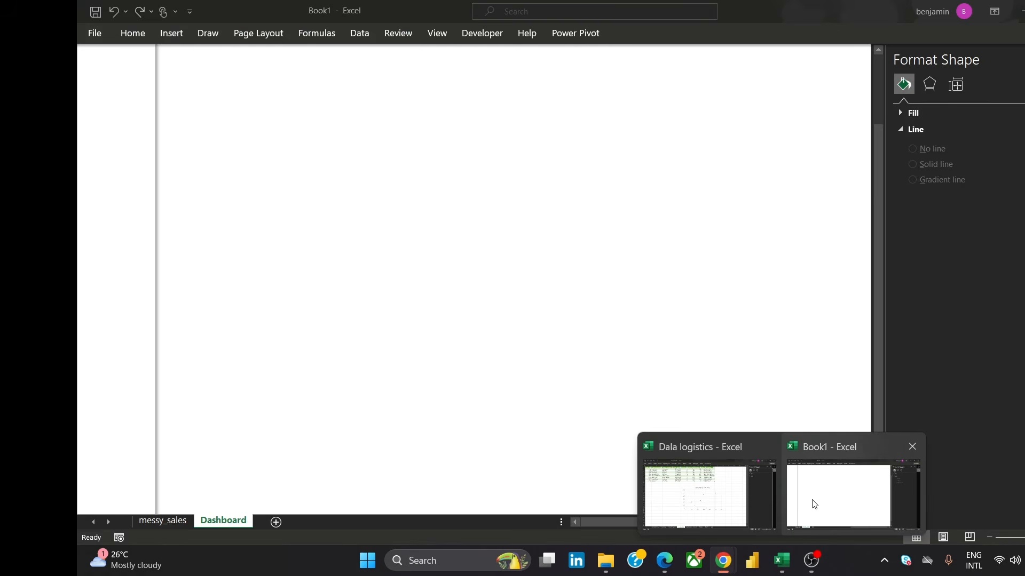
click(814, 504)
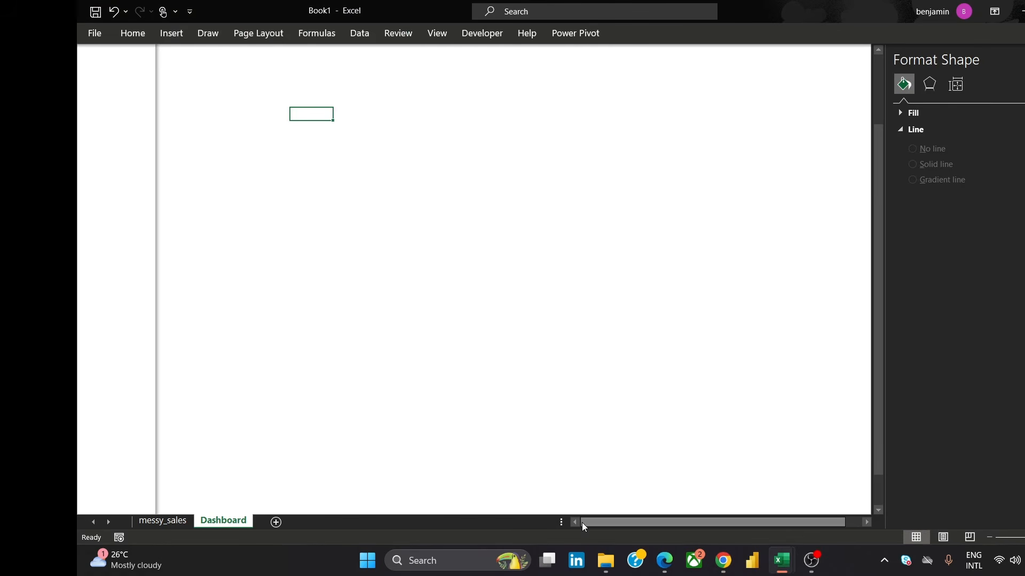
click(354, 203)
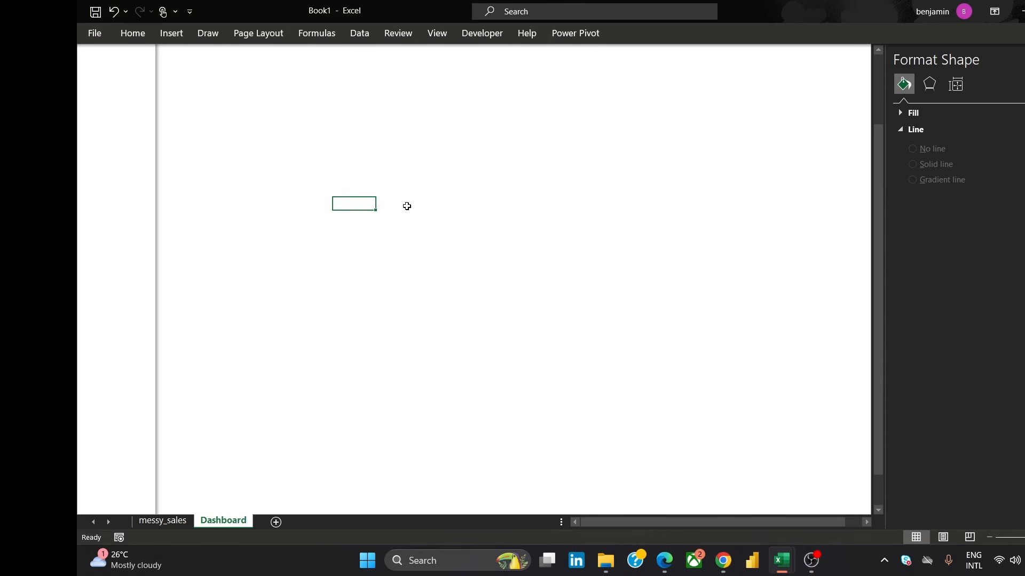
click(171, 34)
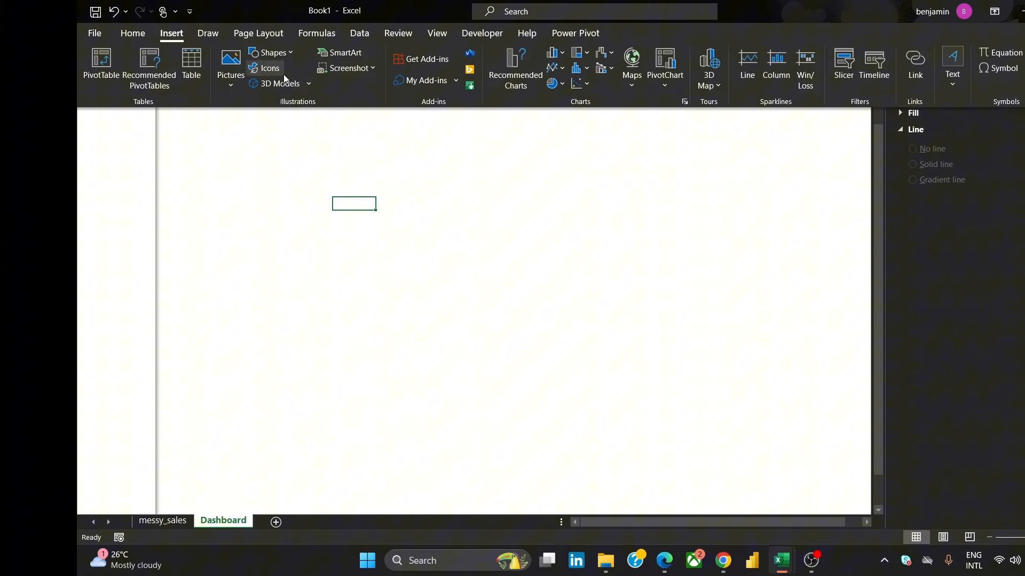
click(229, 71)
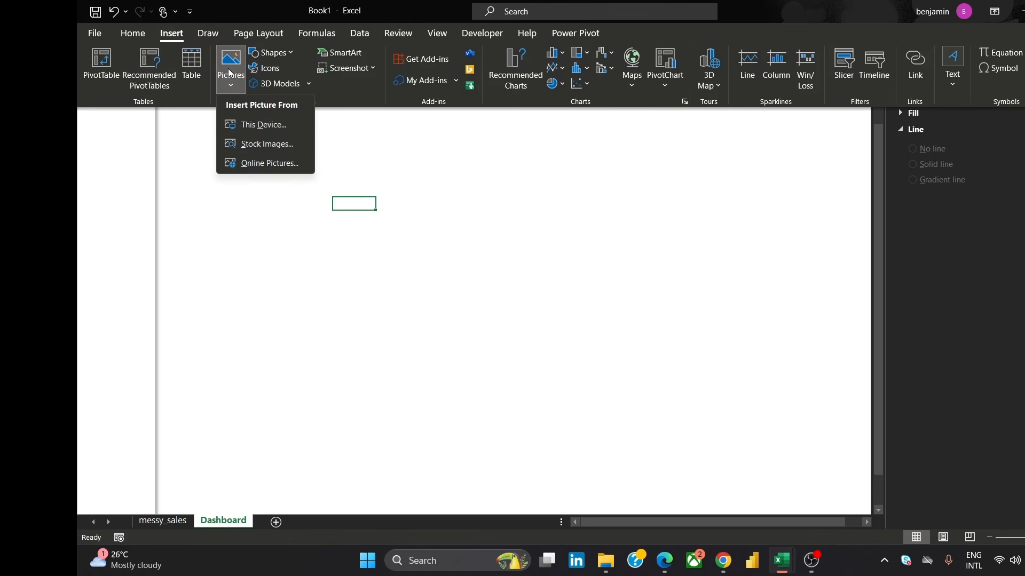
click(257, 132)
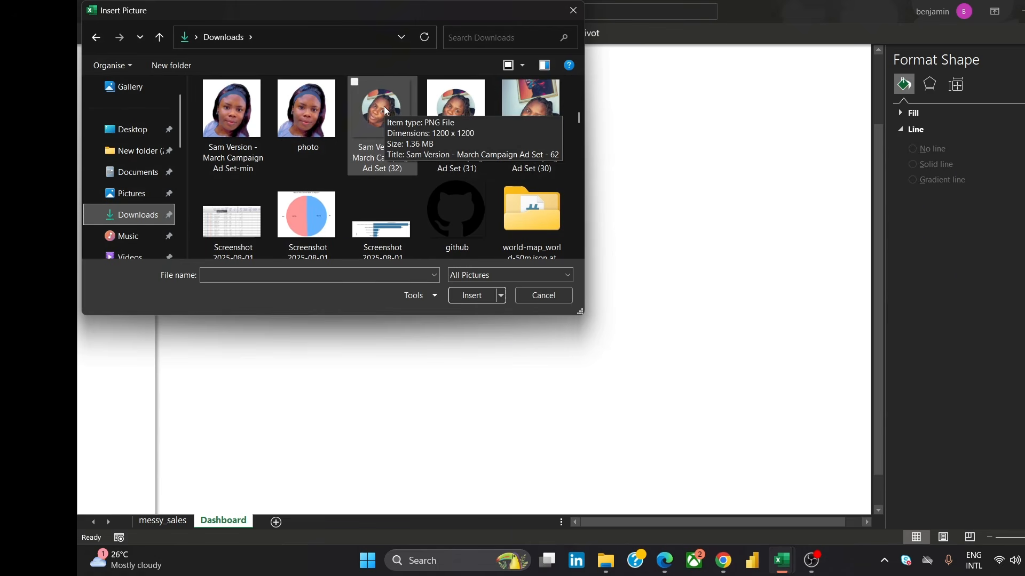
click(382, 121)
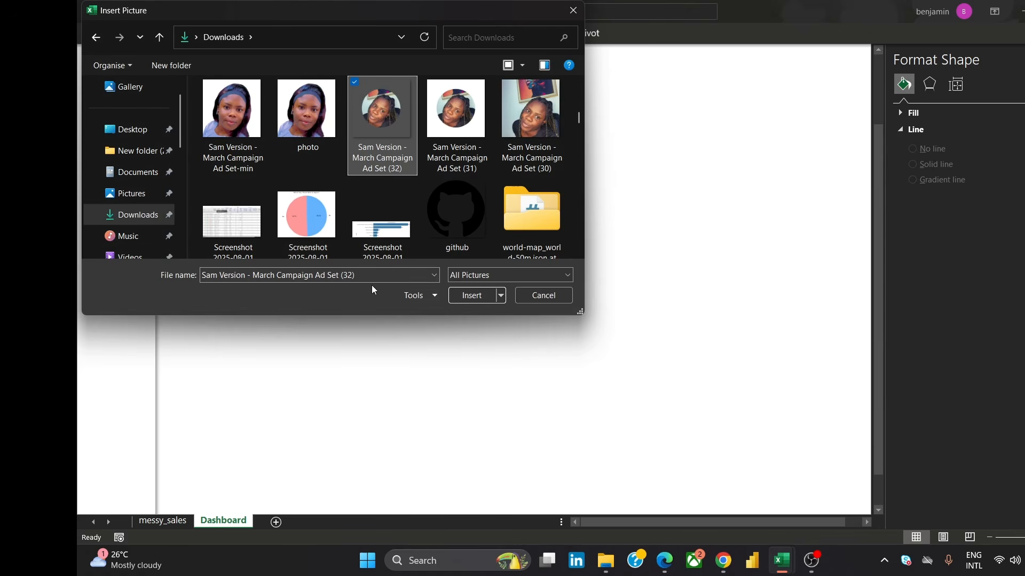
click(472, 295)
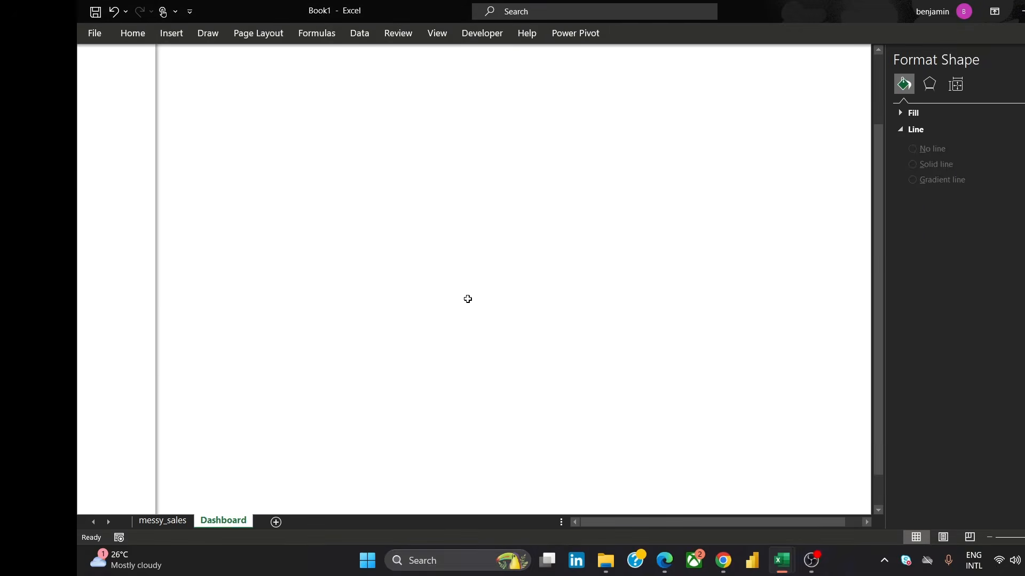
Shrink the inserted photo to a fraction of its size and move it up the sheet
drag(650, 395, 466, 287)
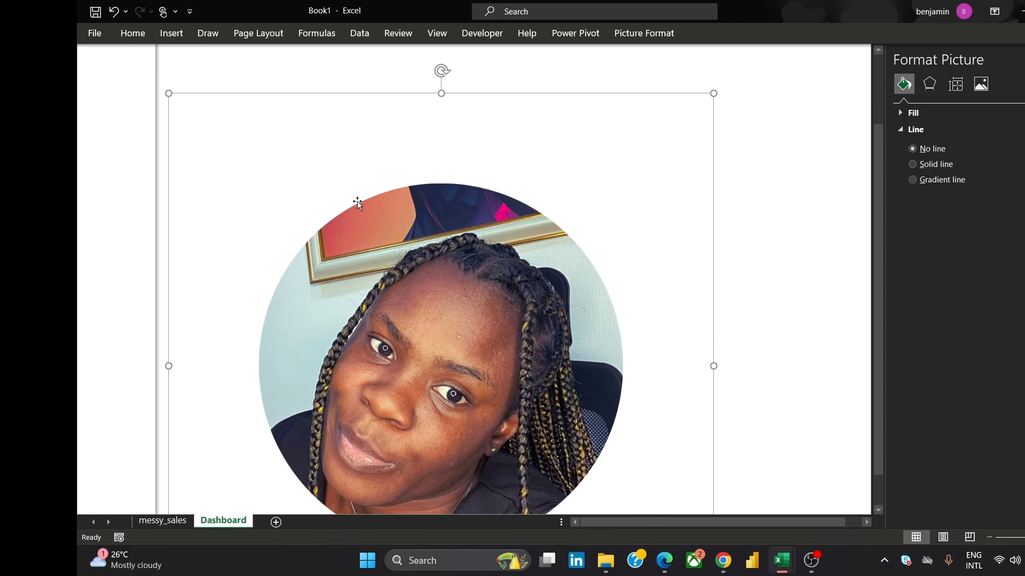
drag(168, 93, 492, 421)
drag(625, 496, 425, 198)
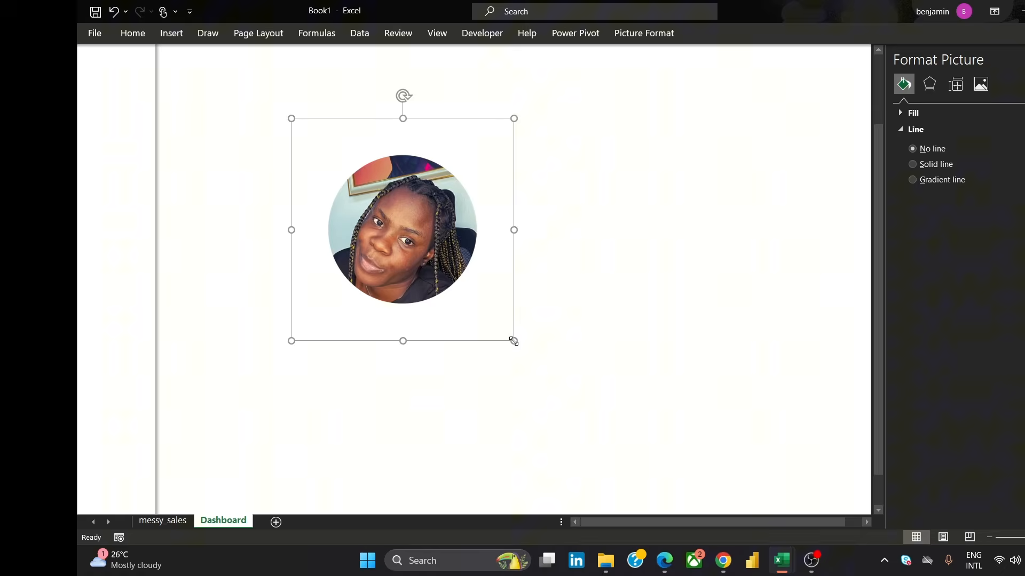
drag(514, 340, 427, 254)
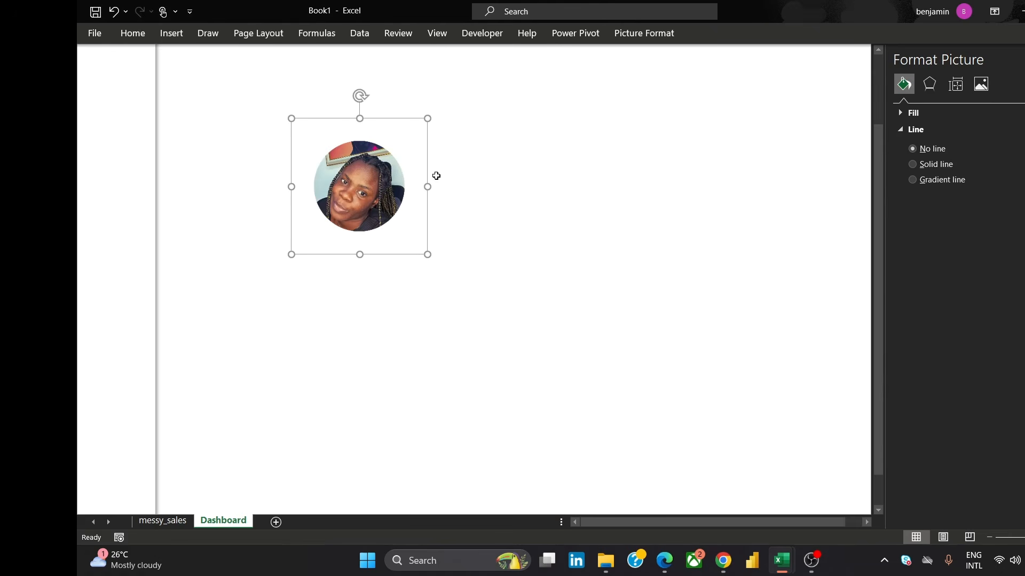
Crop the photo on all four sides tightly around its circular portrait
right_click(367, 149)
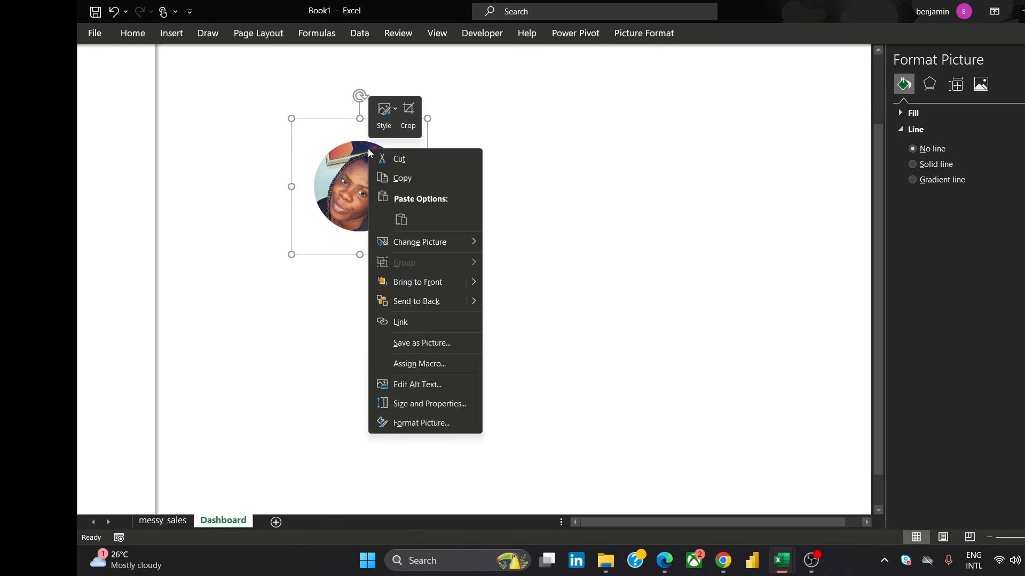
click(408, 117)
drag(356, 120, 361, 137)
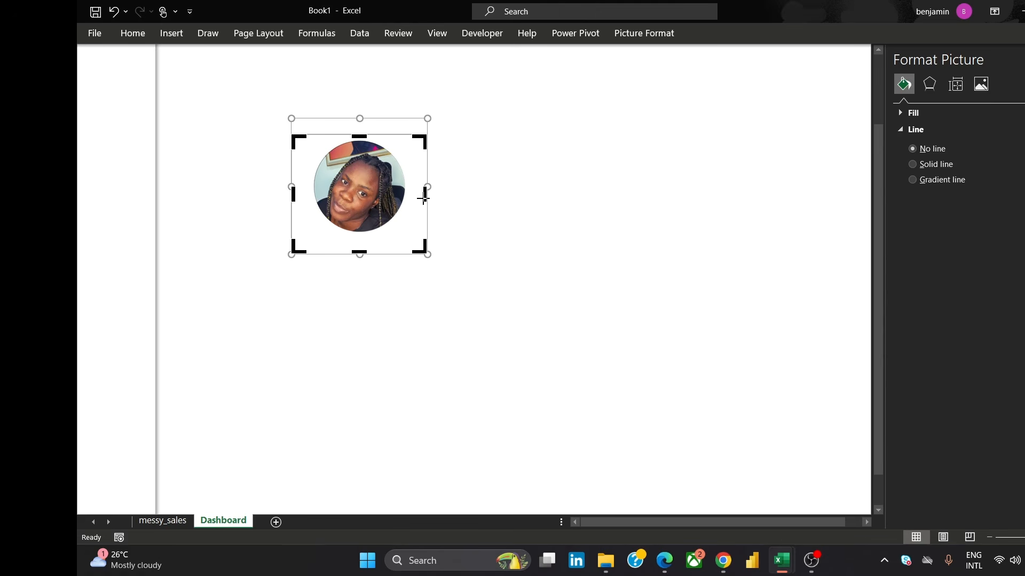
drag(423, 198, 409, 195)
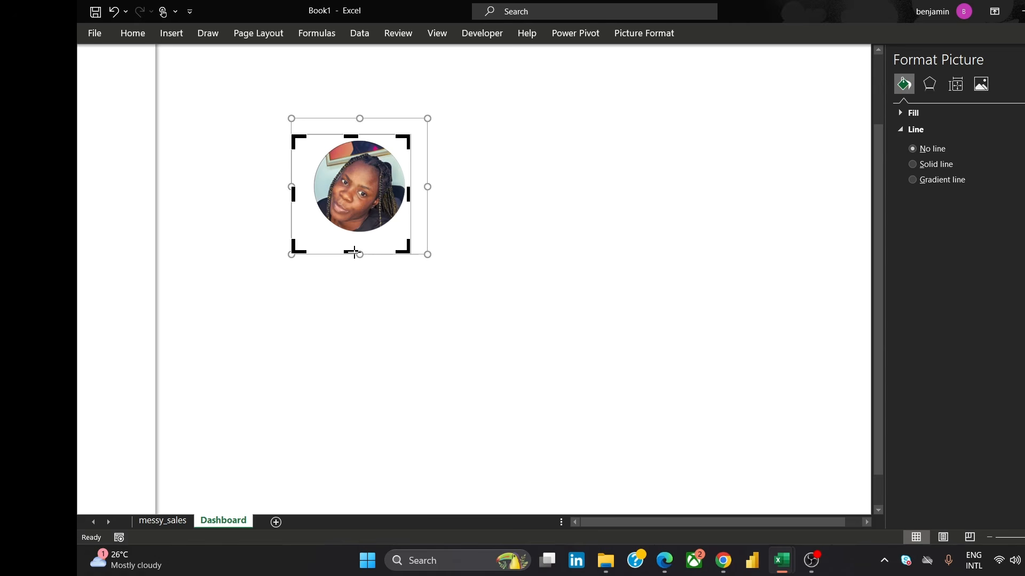
drag(354, 252, 353, 238)
drag(293, 185, 309, 190)
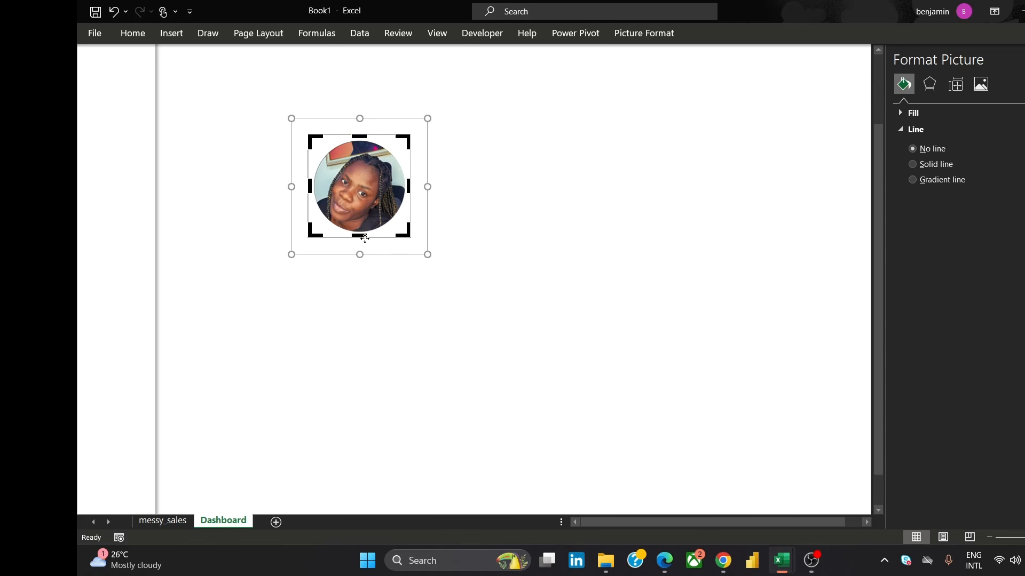
click(449, 188)
Shrink the cropped photo further and place it at the top of the sidebar
click(356, 154)
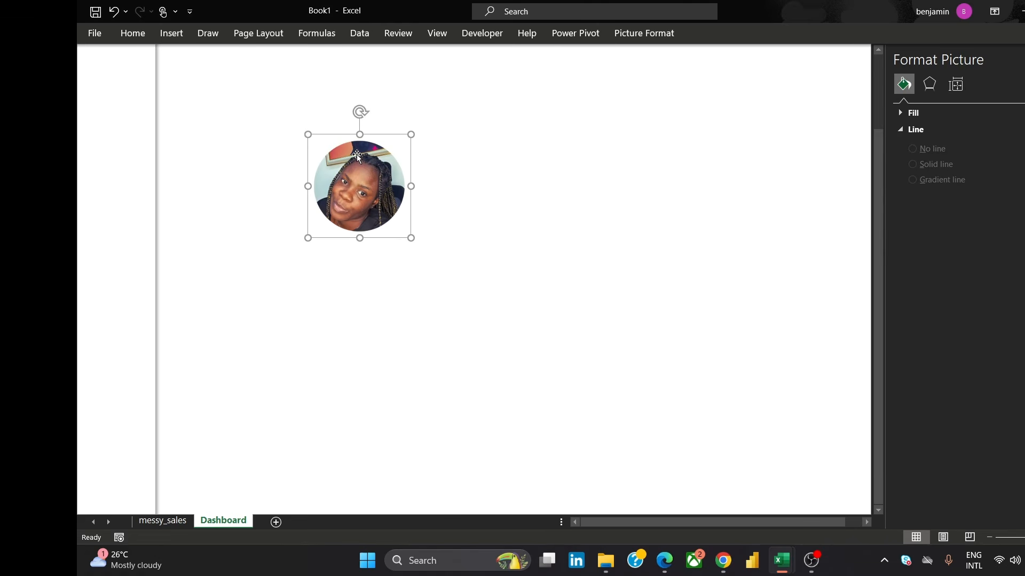
drag(304, 134, 363, 191)
drag(404, 217, 135, 83)
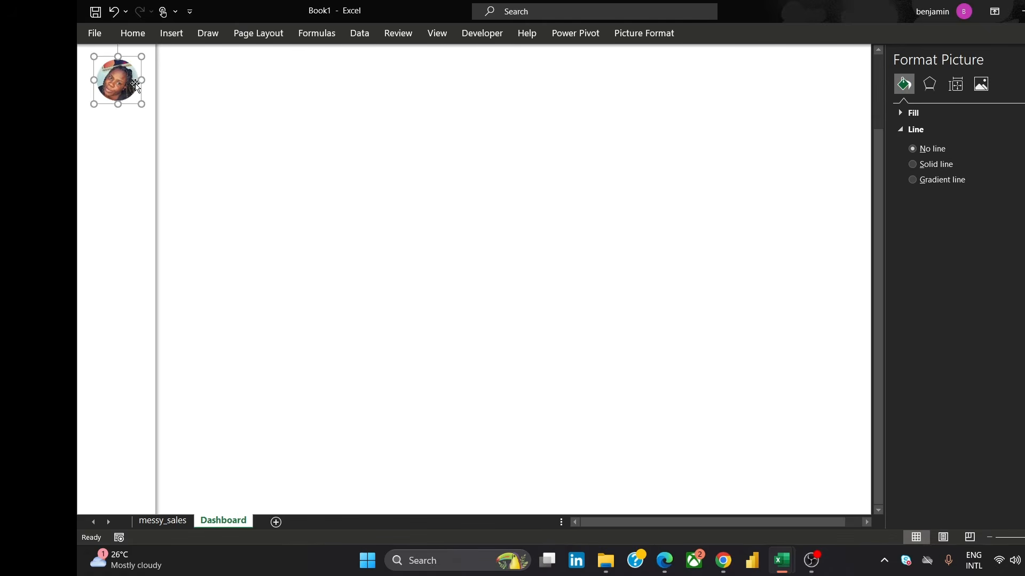
click(355, 164)
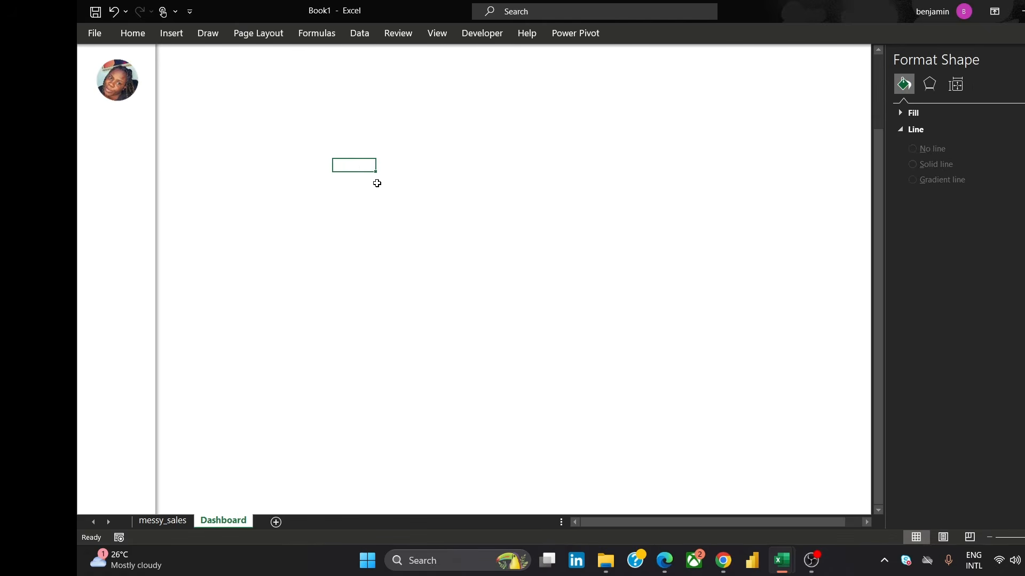
Switch to the browser to check the reference dashboard image, then return to Excel
click(721, 558)
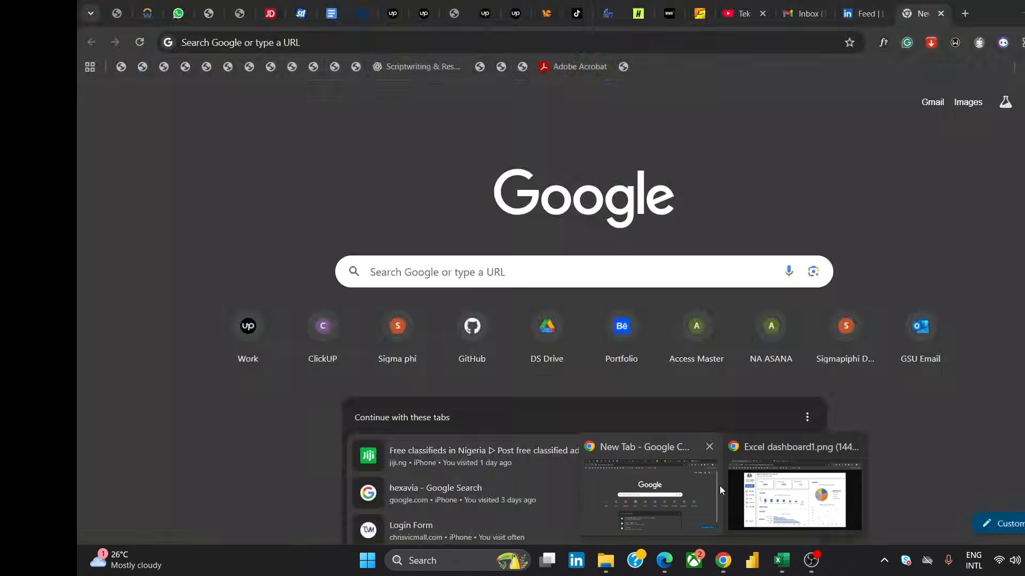
mouse_move(814, 499)
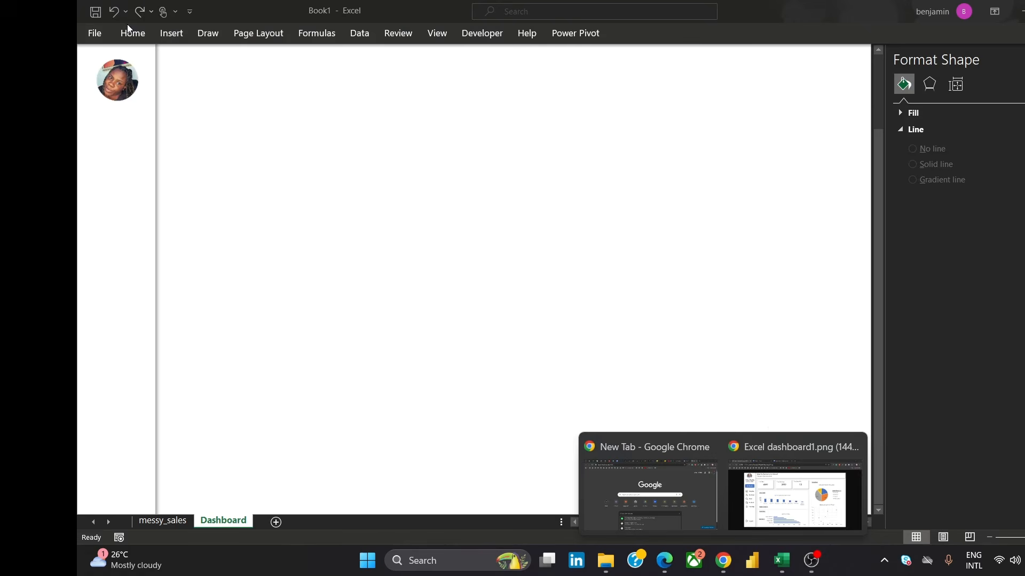
click(180, 34)
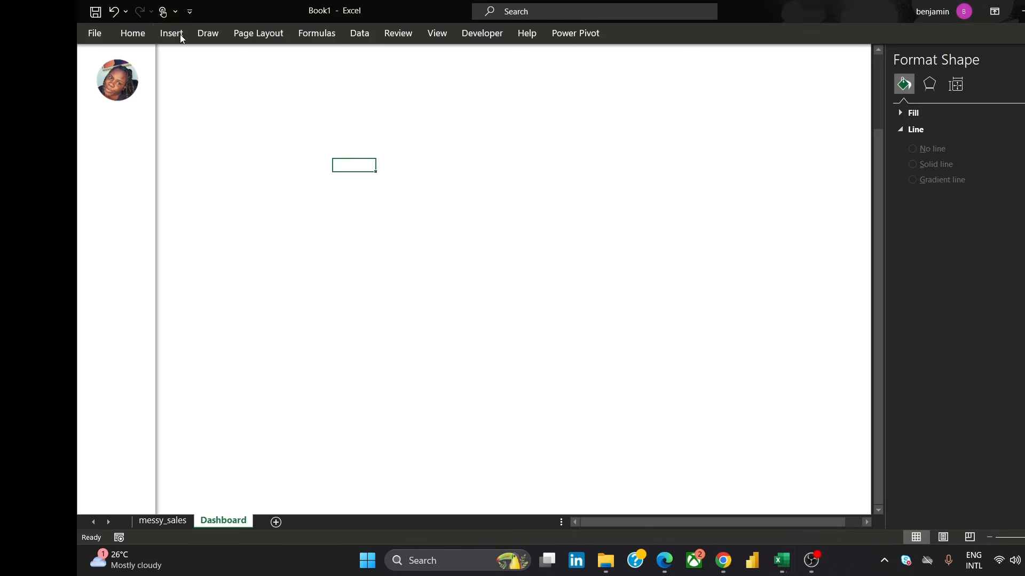
Insert a text box near the top of the sheet containing the analyst's full name
click(175, 31)
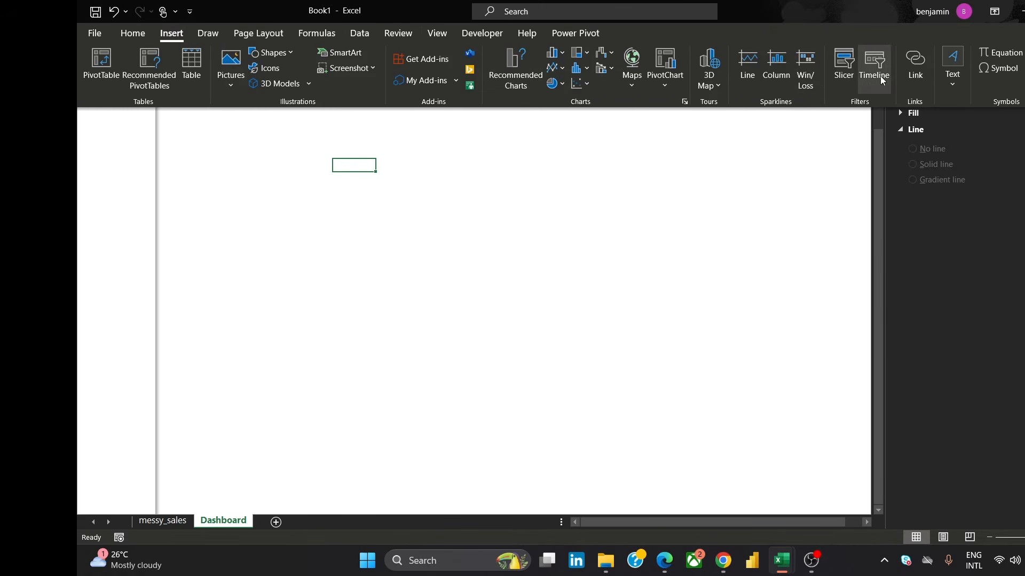
click(939, 64)
click(949, 142)
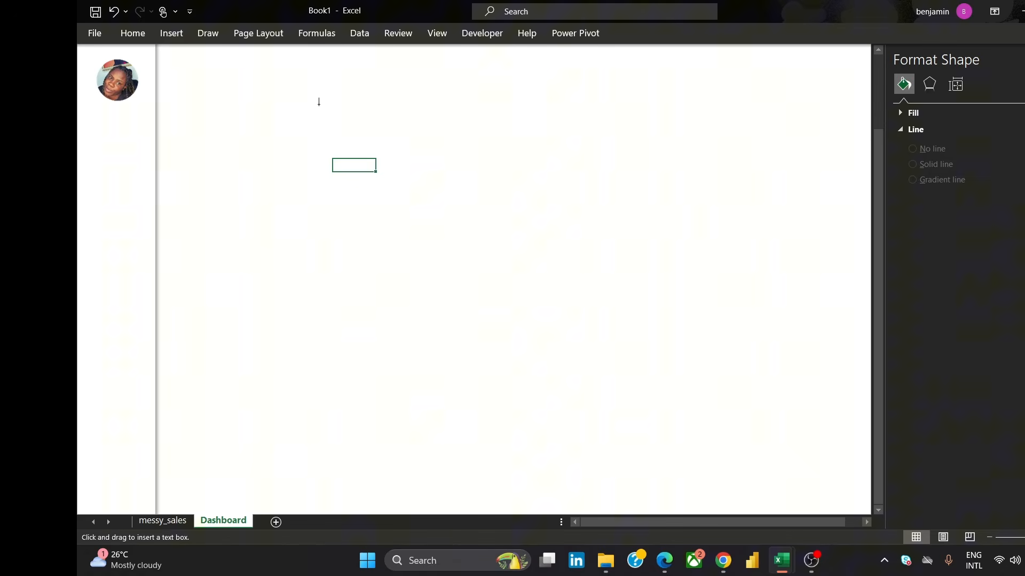
drag(386, 130, 578, 178)
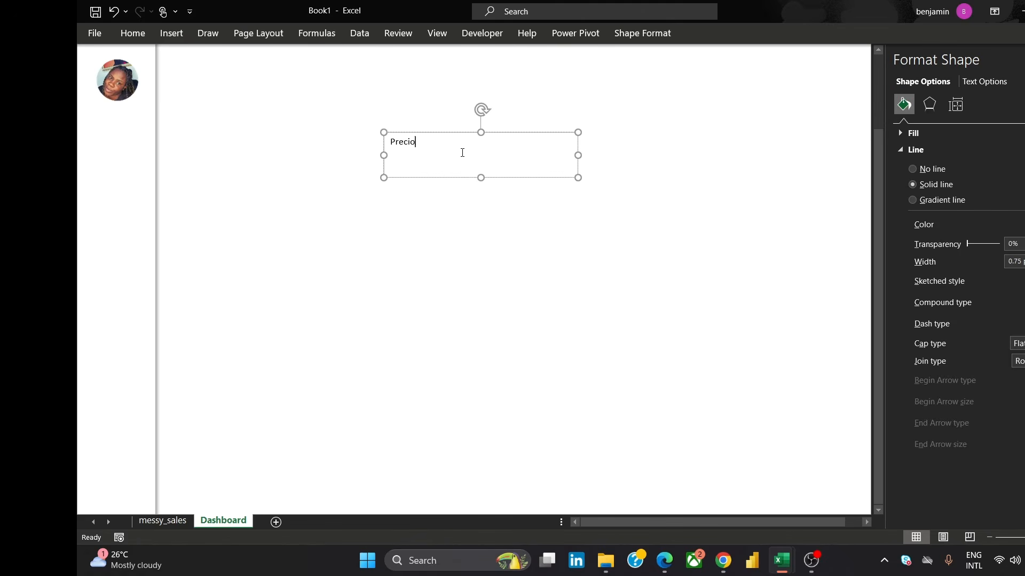
Set the name text's font to Cambria, accepting the font substitution notice
key(ctrl+a)
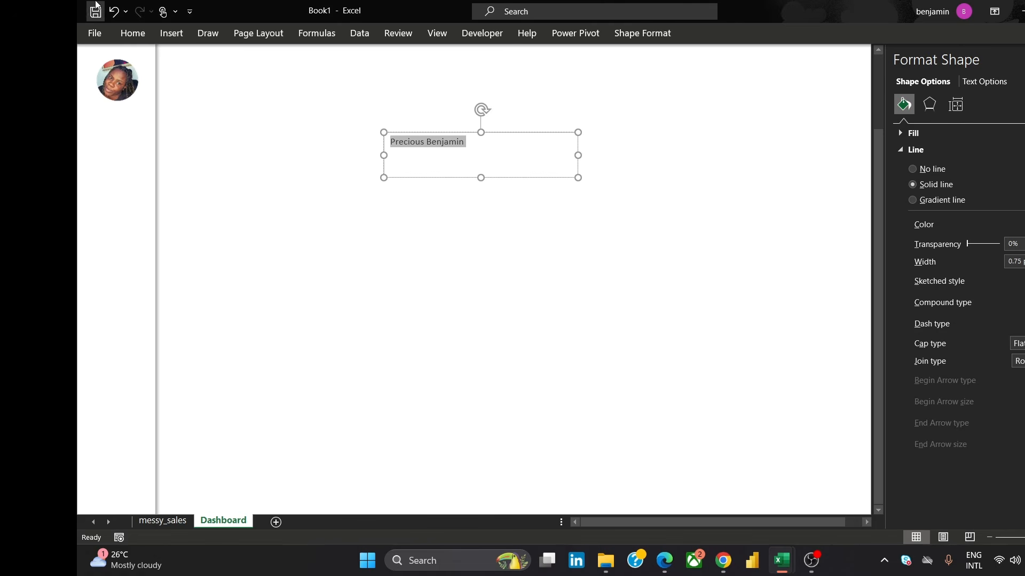
click(131, 35)
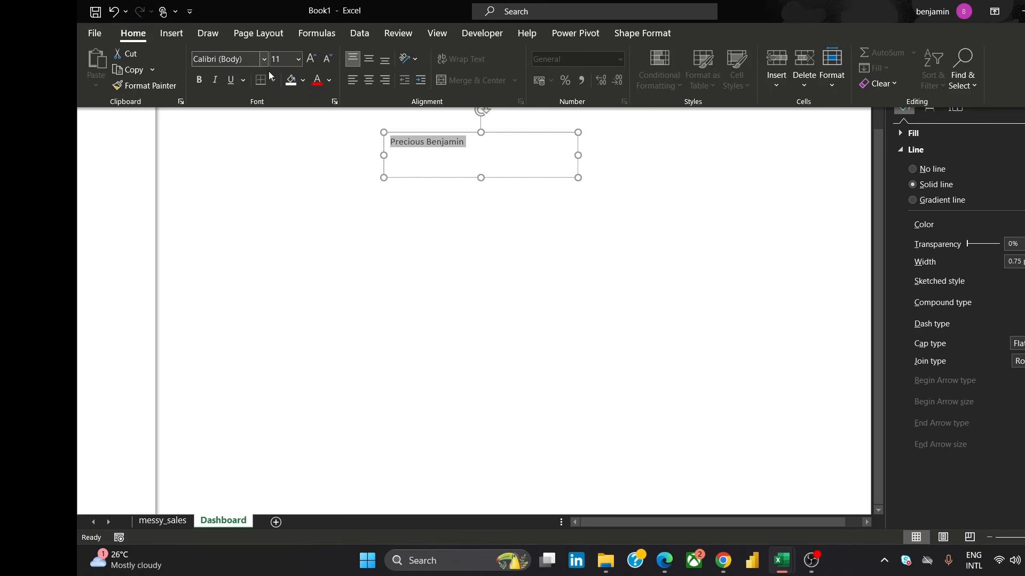
click(248, 62)
text(Camb)
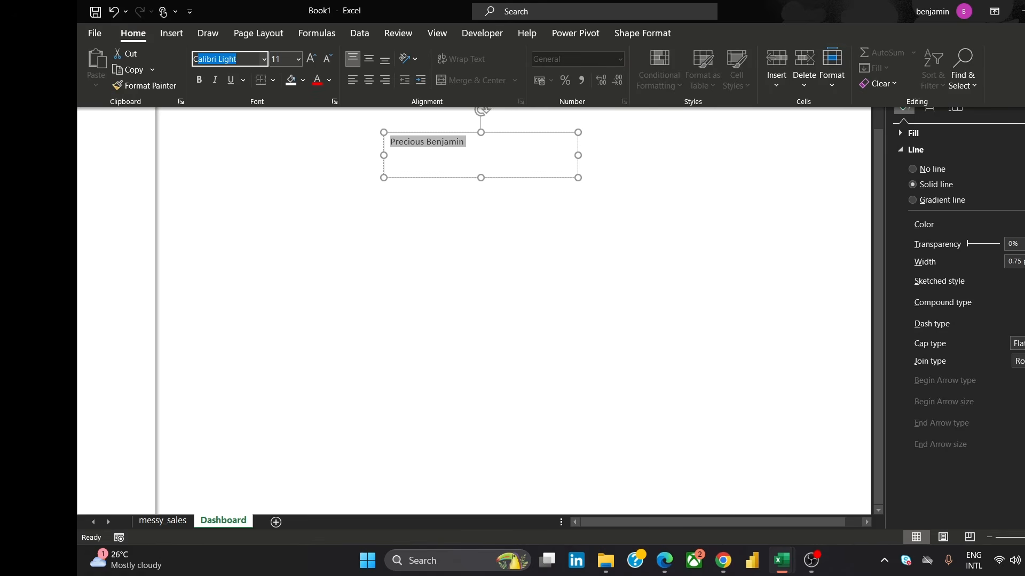
text(ria)
key(Delete)
key(Return)
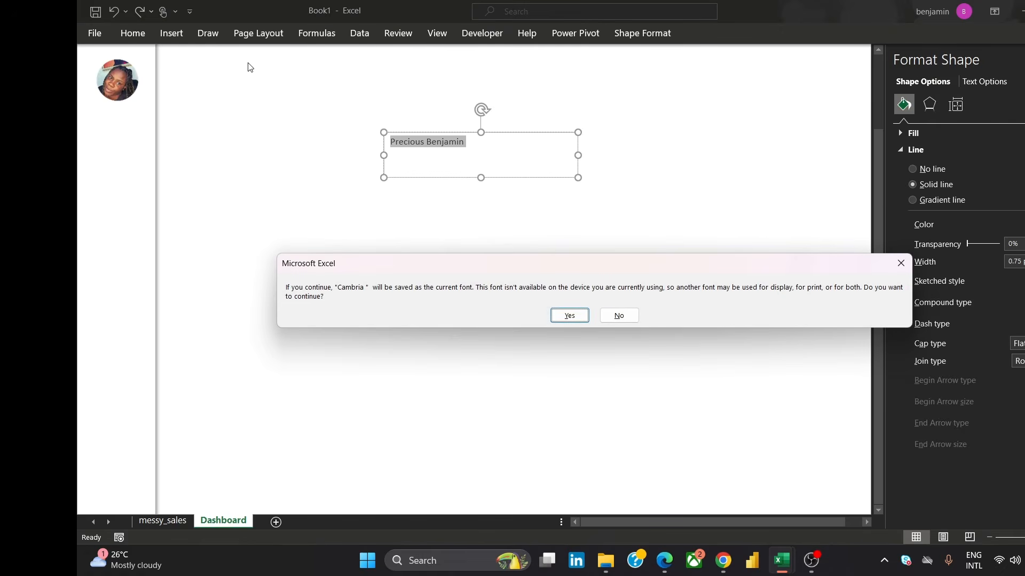
click(579, 317)
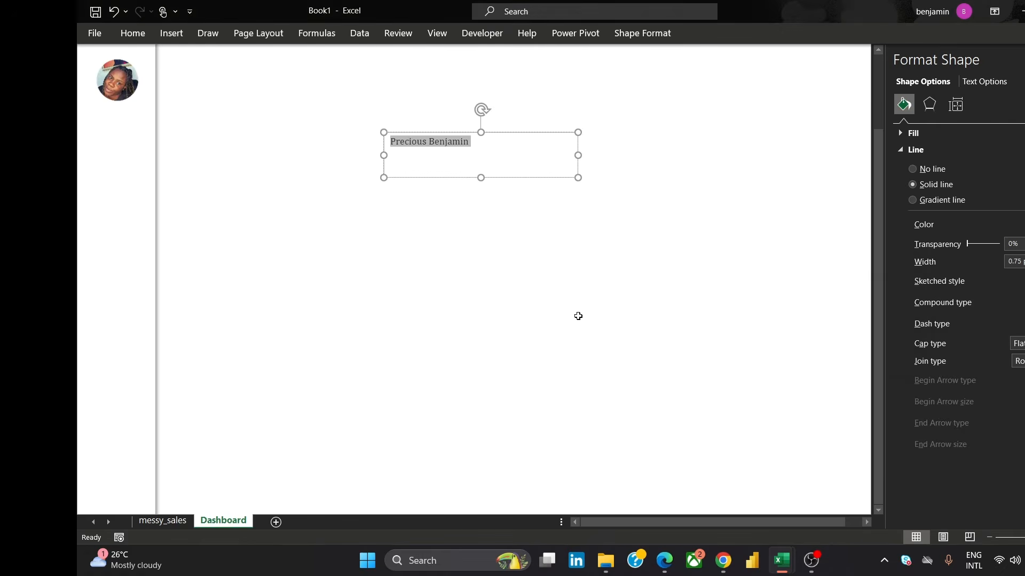
Make the name text bold
click(409, 142)
triple_click(421, 144)
click(133, 34)
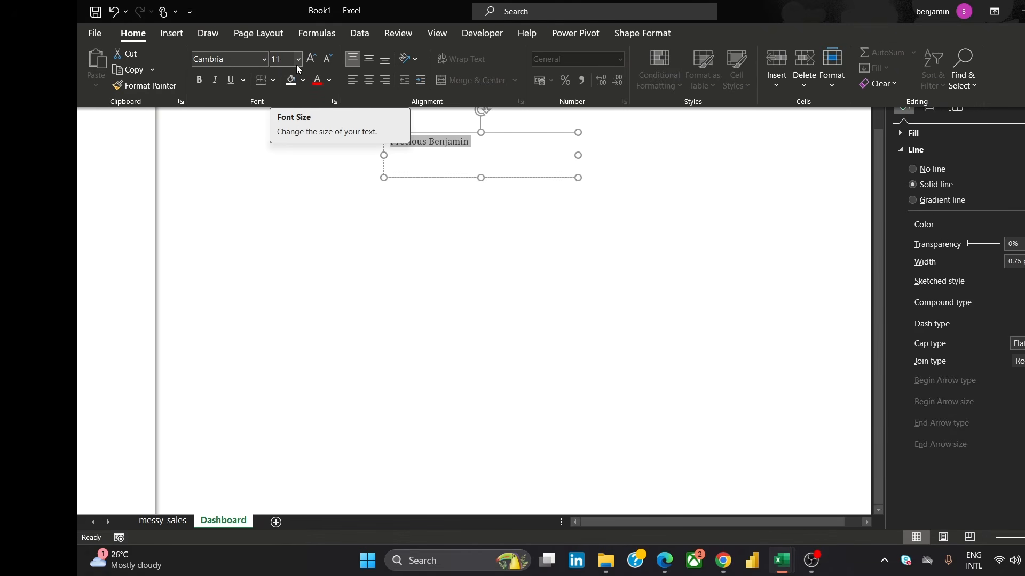
click(205, 79)
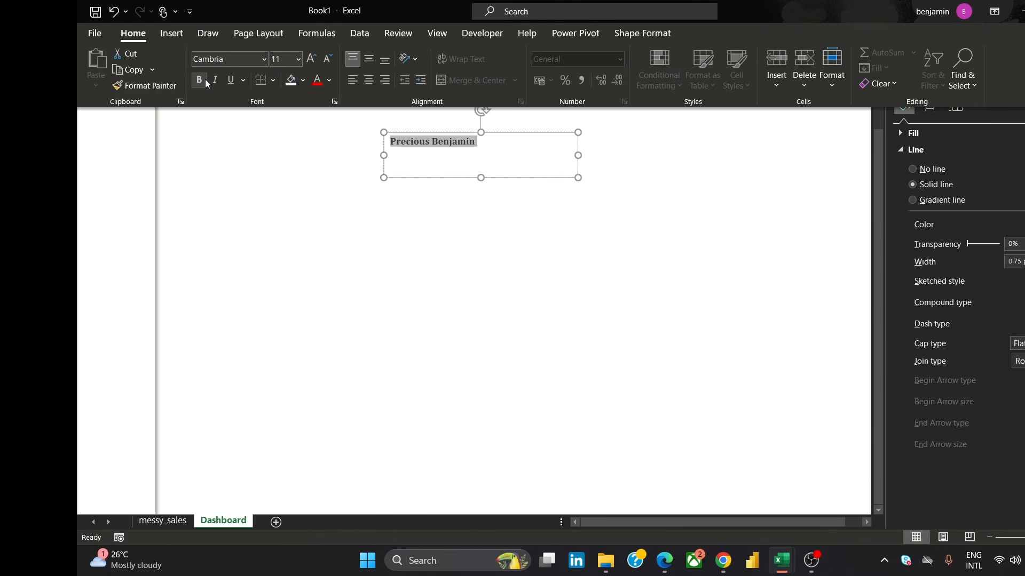
Copy the name text box to a second box lower on the sheet
click(554, 194)
click(496, 177)
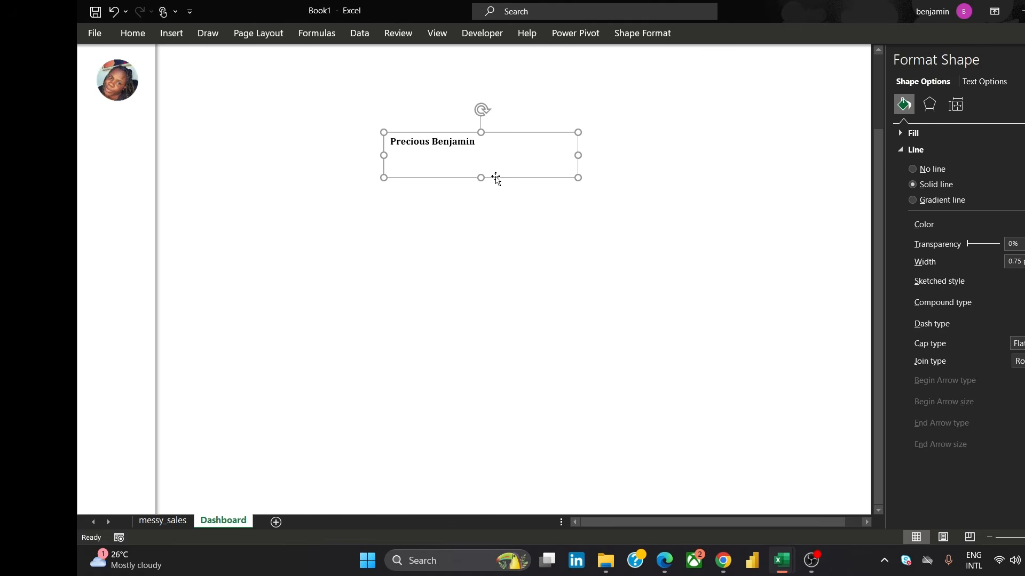
drag(495, 178, 663, 347)
click(521, 189)
click(499, 170)
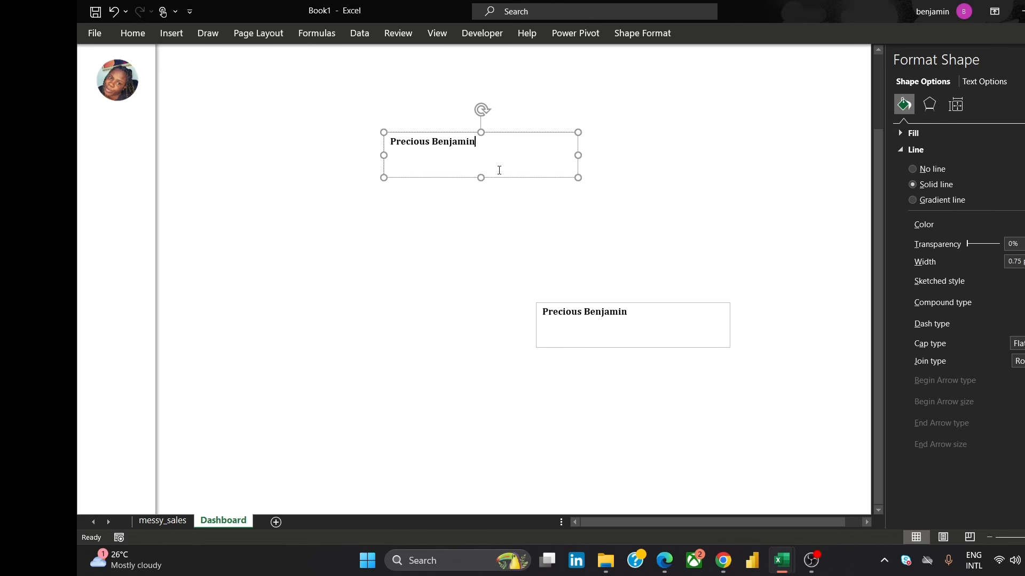
Shrink the original name text box to fit its text and select the text
drag(481, 177, 470, 155)
drag(577, 143, 490, 130)
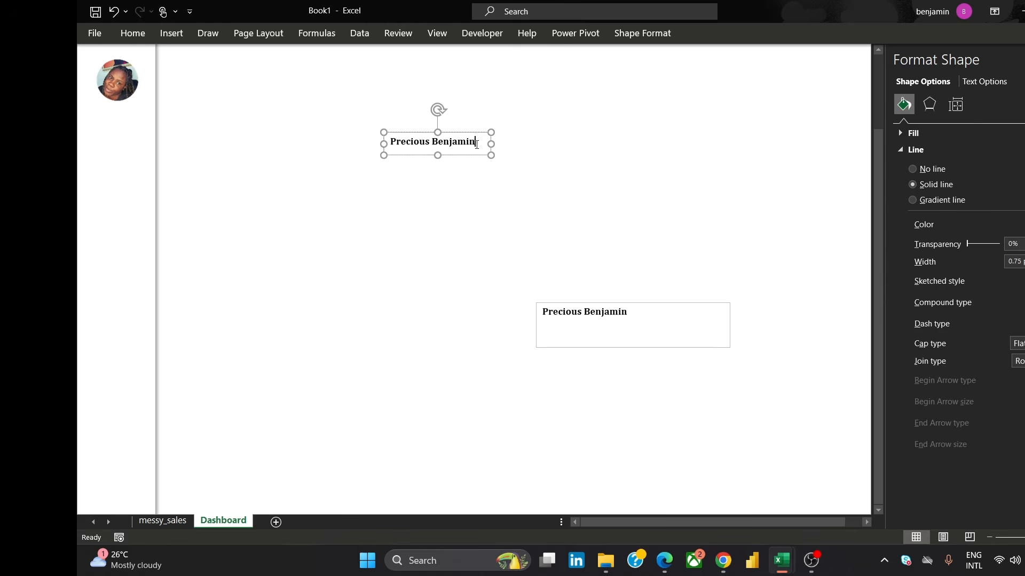
triple_click(476, 145)
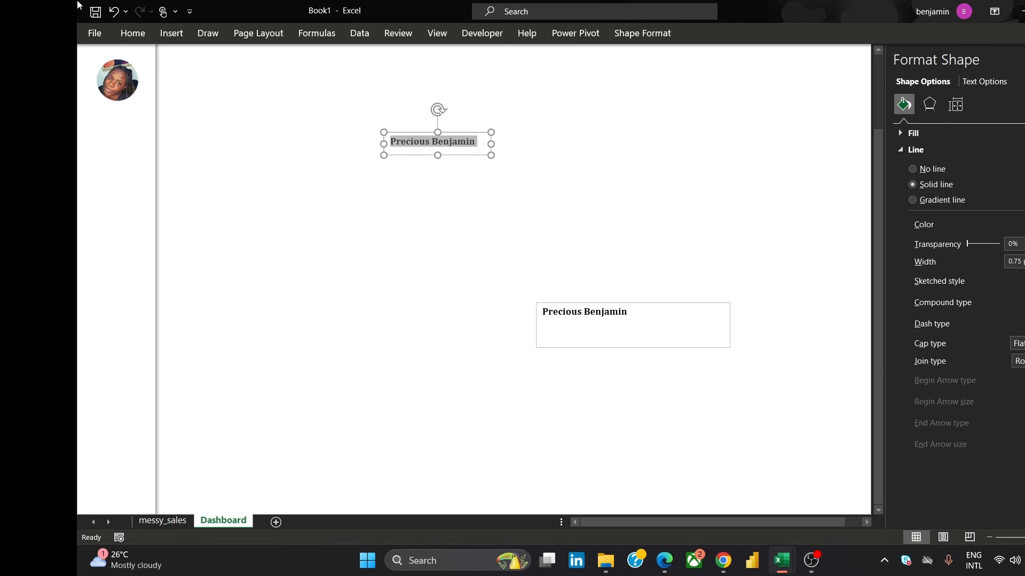
Center the name text horizontally and vertically within its text box
click(134, 31)
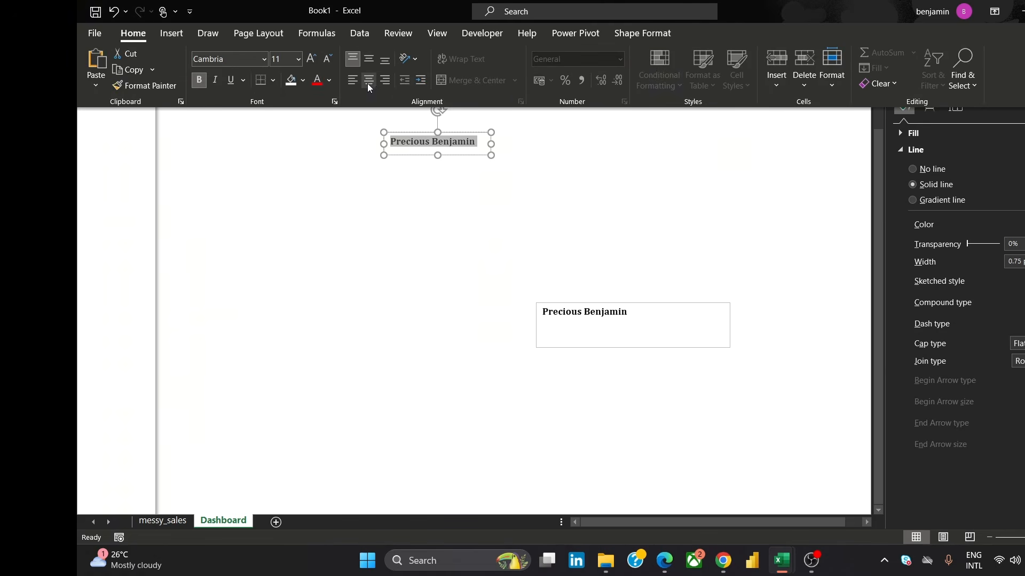
click(372, 64)
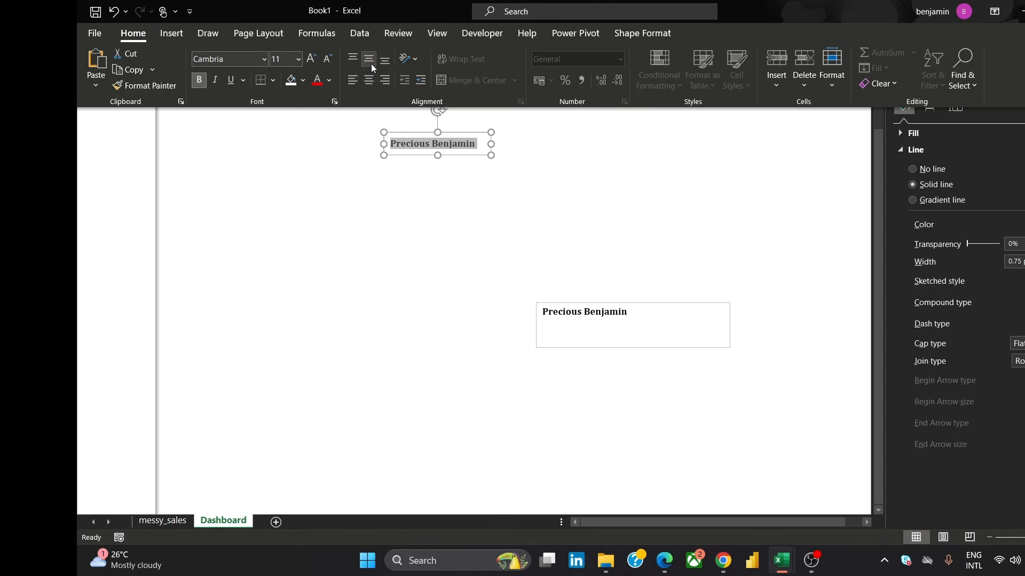
click(372, 80)
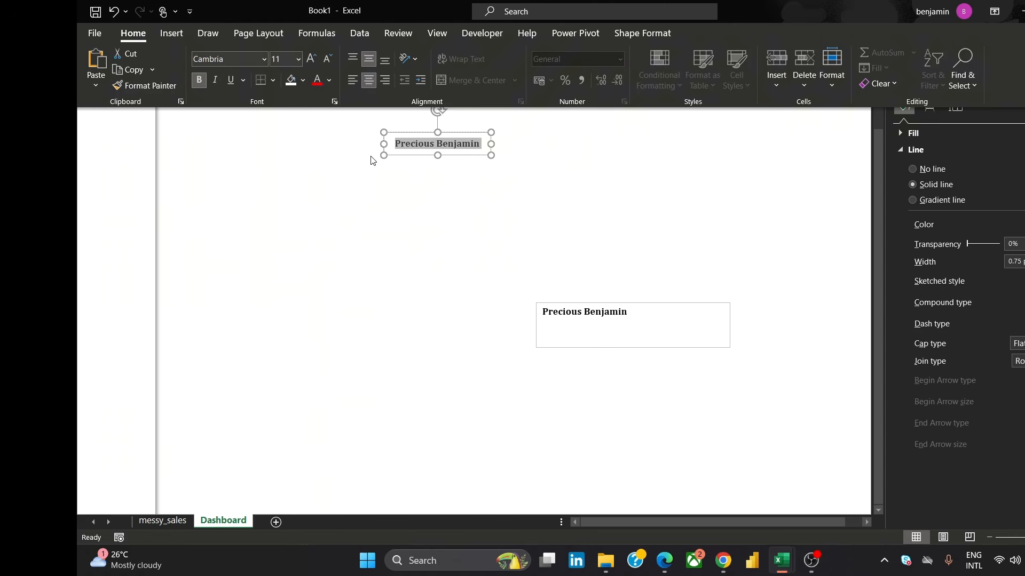
click(423, 179)
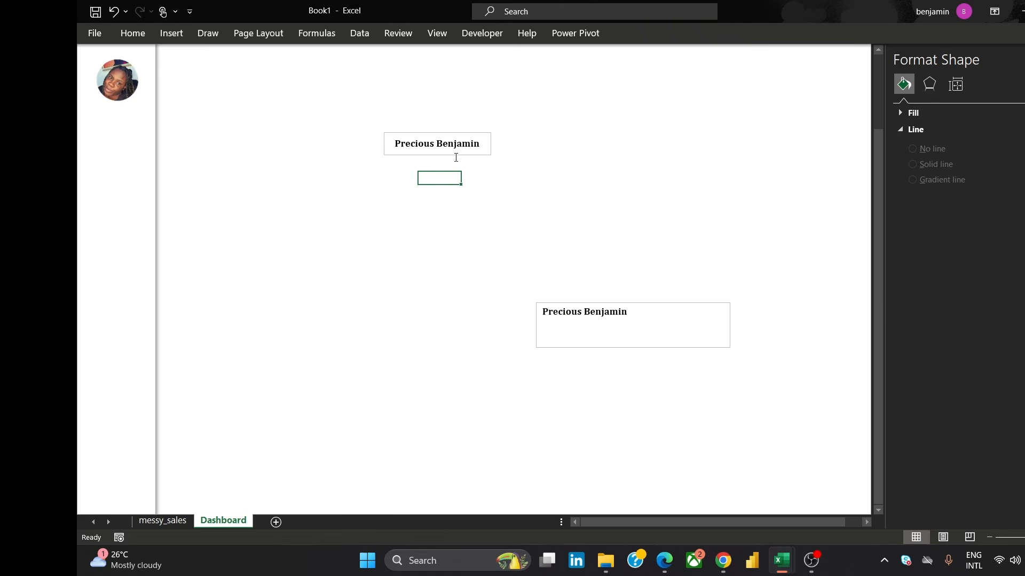
Remove the fill and the outline from the name text box
click(480, 154)
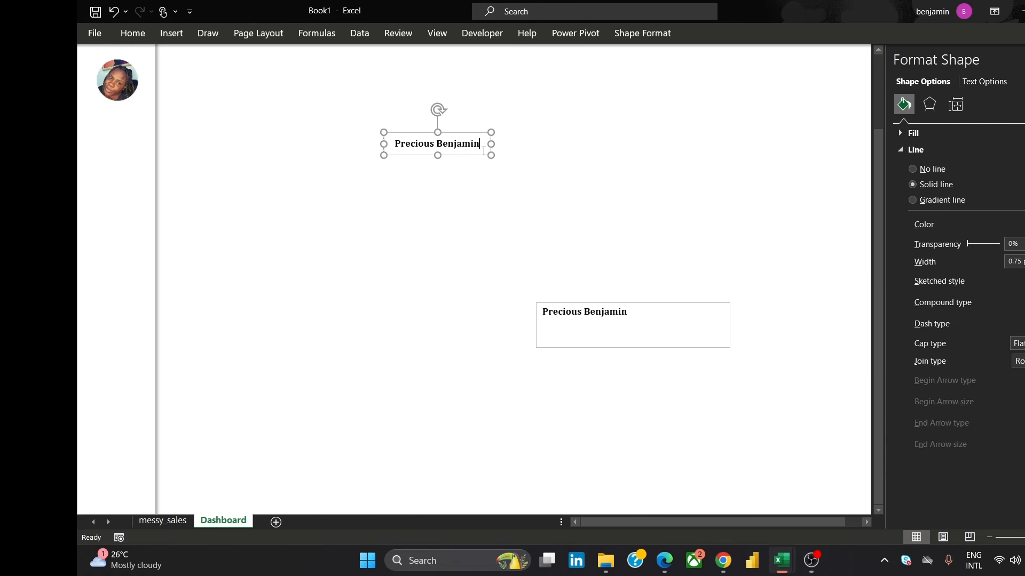
drag(485, 155, 165, 127)
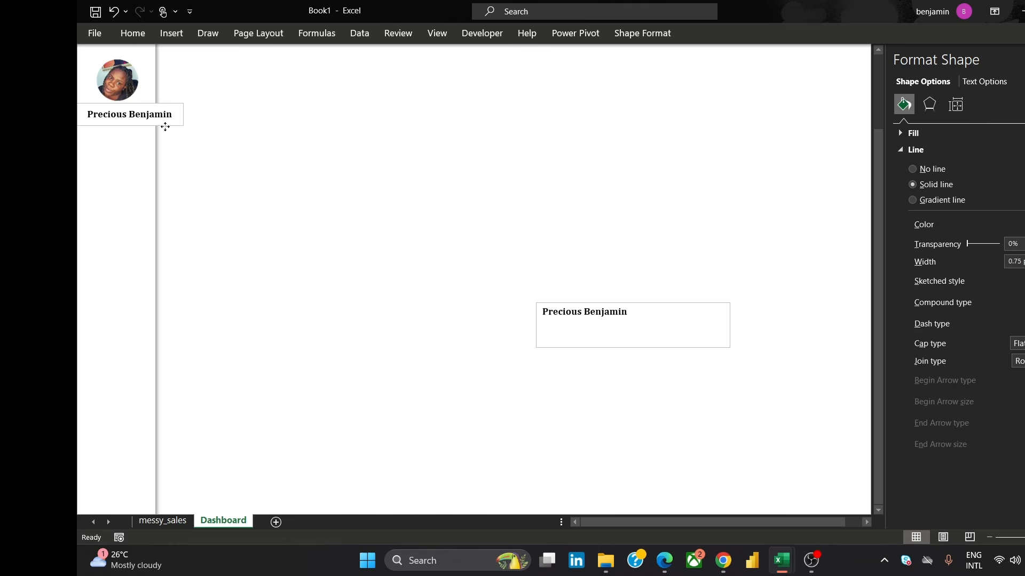
drag(165, 126, 572, 199)
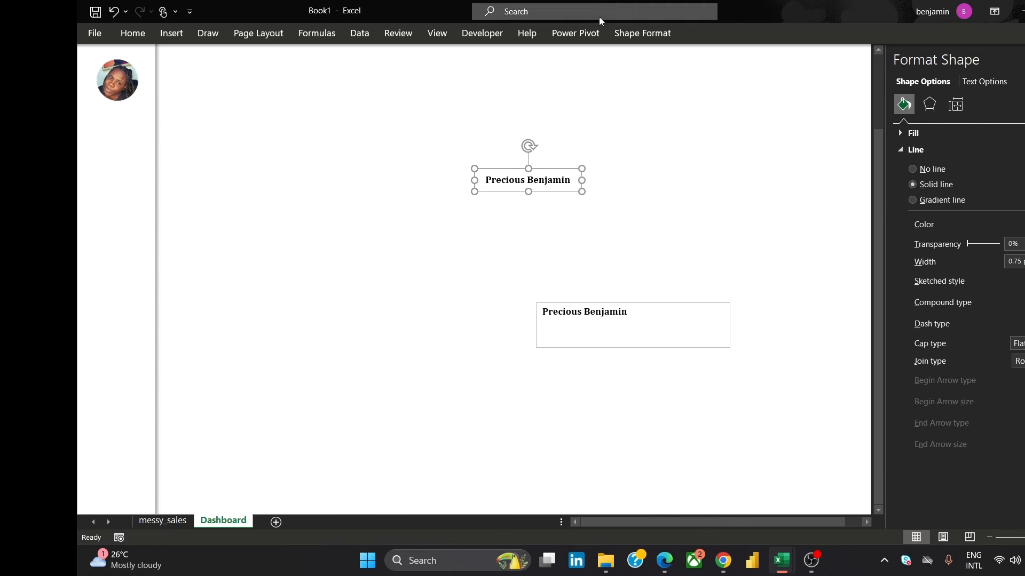
click(574, 181)
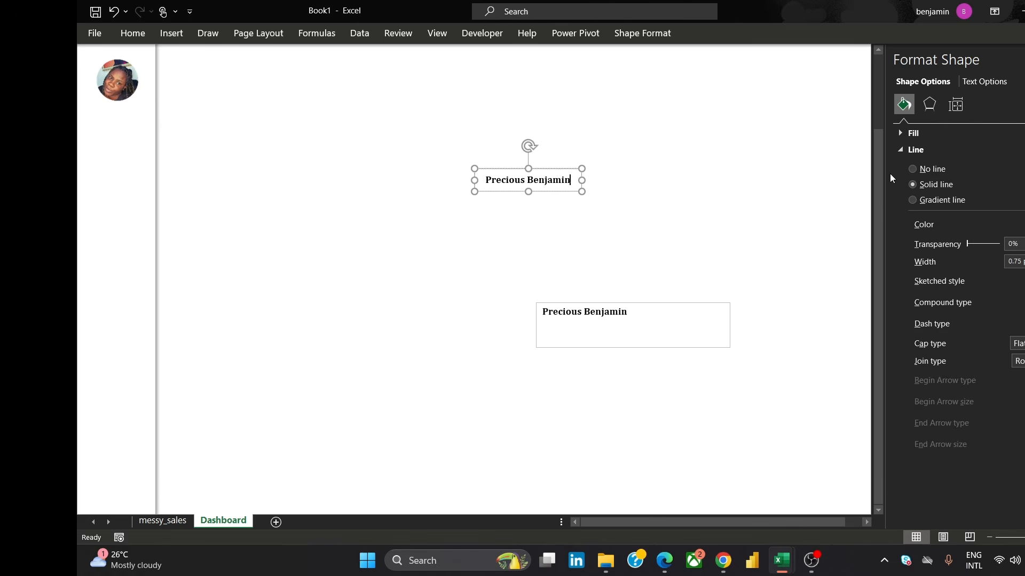
click(900, 134)
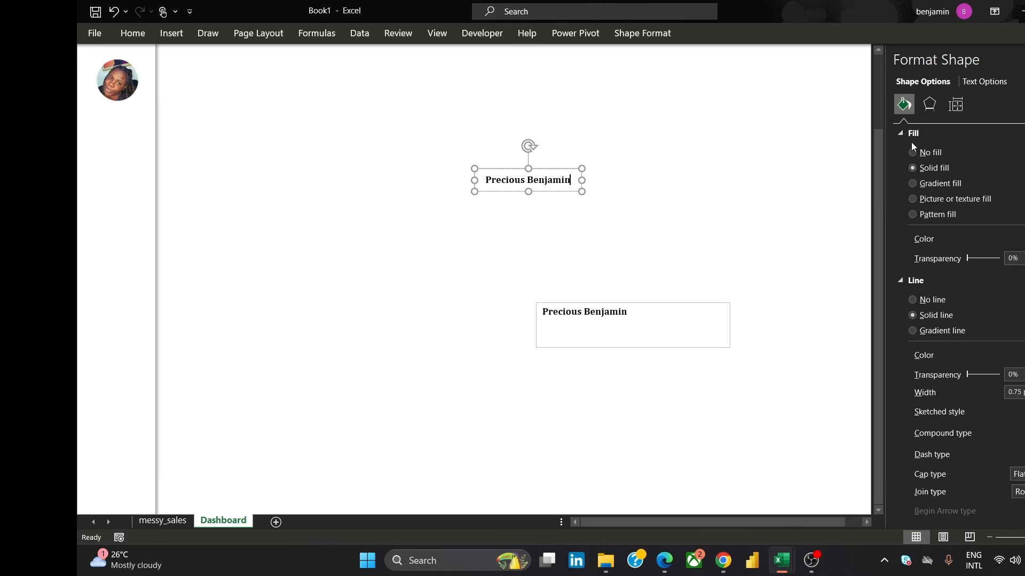
click(913, 154)
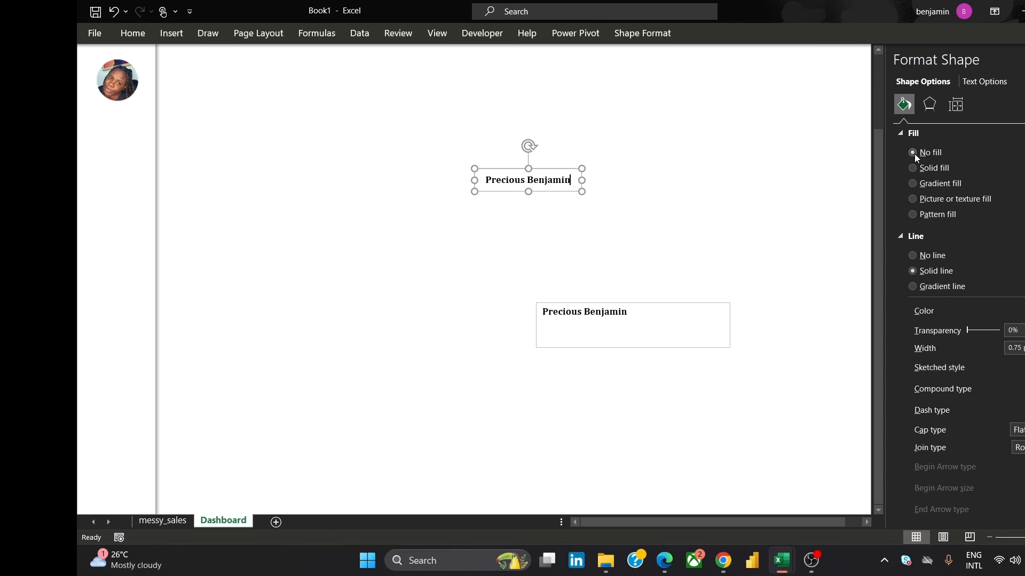
click(913, 256)
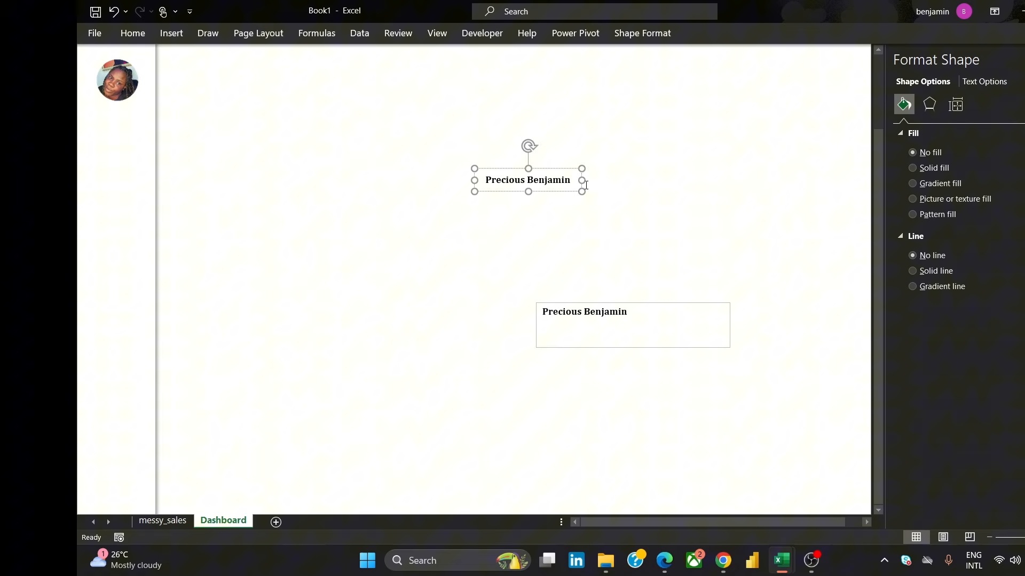
Set the name text's font size to 10
key(ctrl+a)
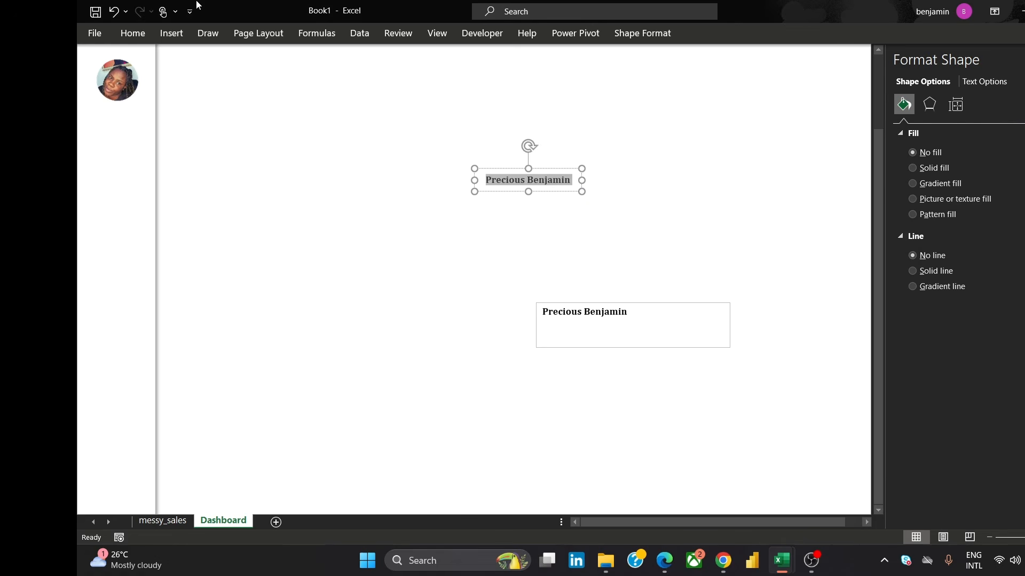
click(121, 34)
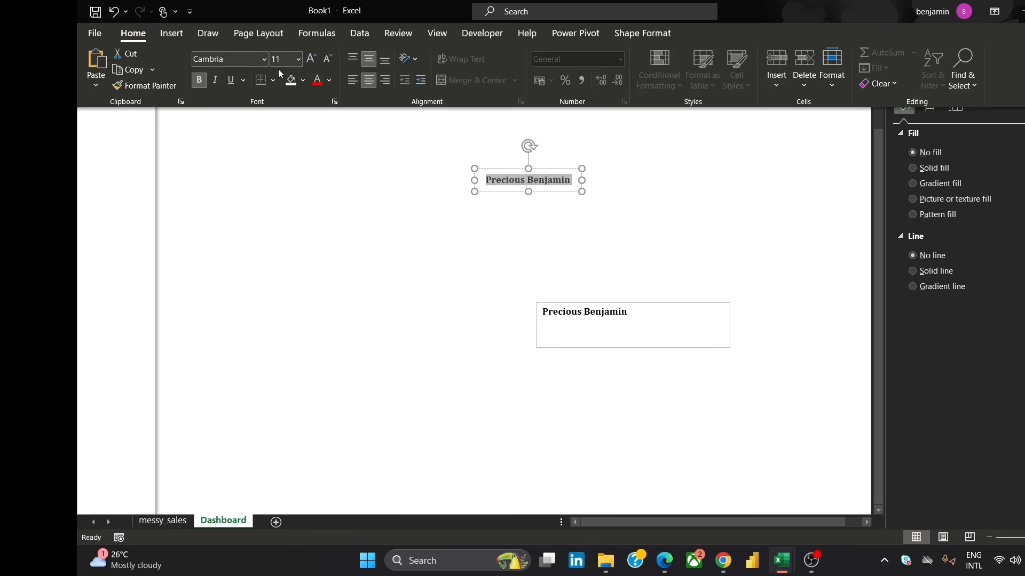
click(298, 58)
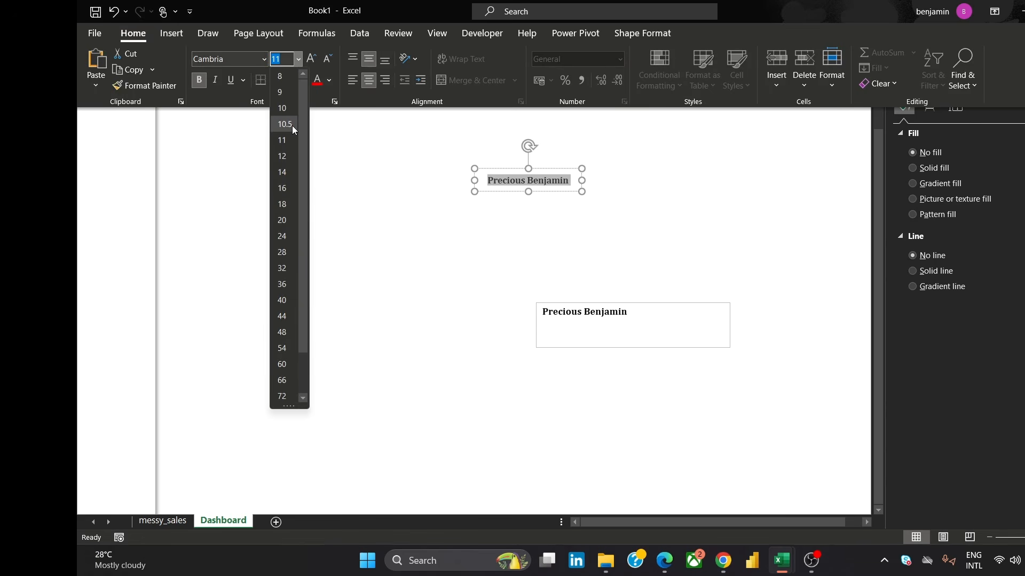
click(286, 110)
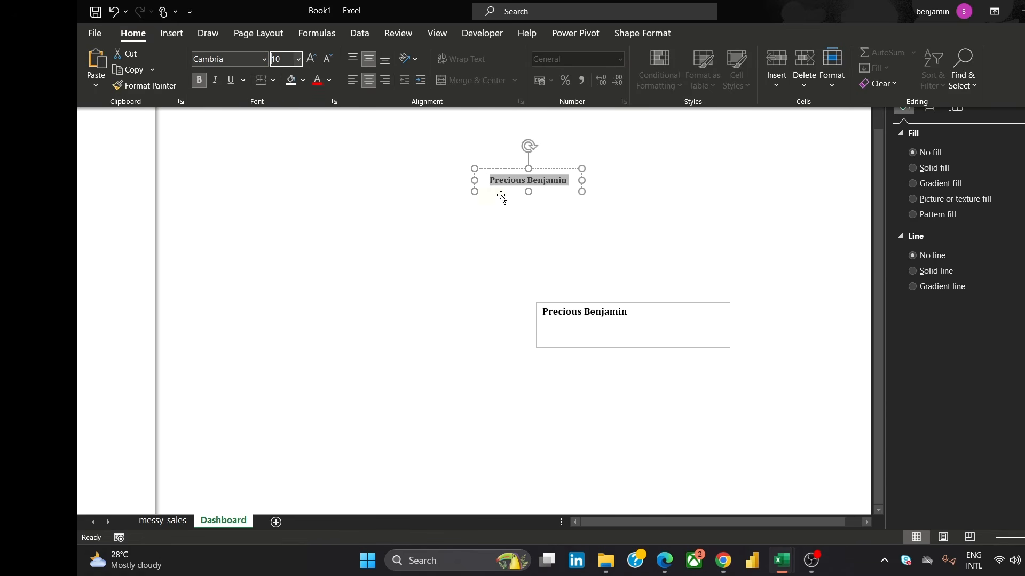
Move the name box below the profile photo in the sidebar and widen the sidebar column slightly
click(539, 193)
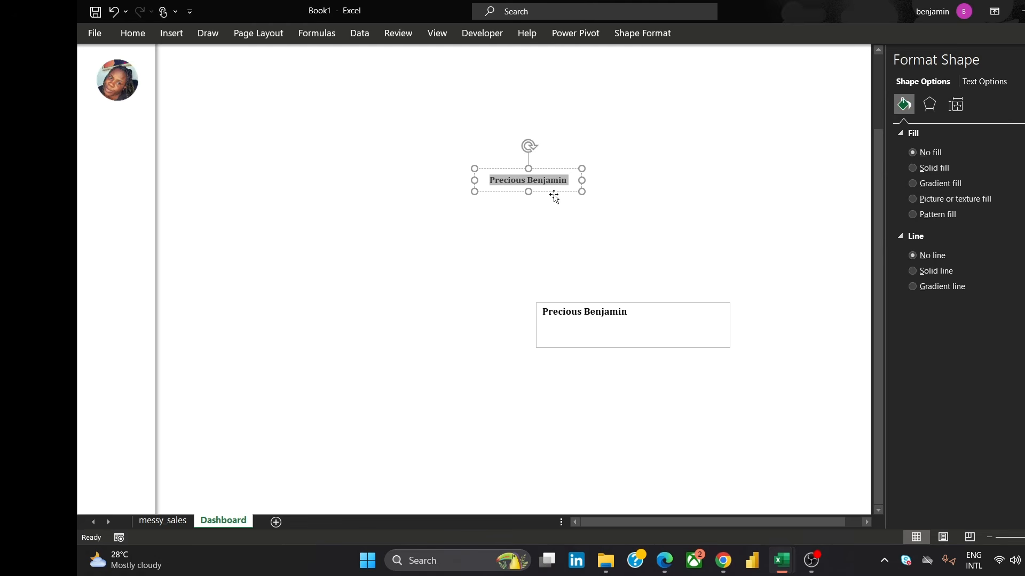
drag(553, 193, 134, 127)
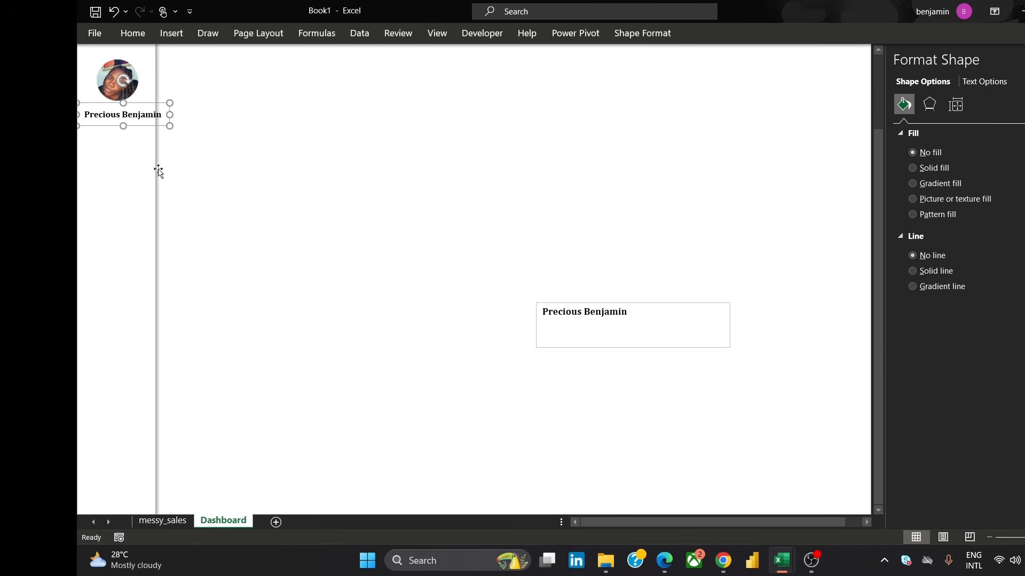
click(135, 167)
drag(157, 236, 174, 242)
click(221, 225)
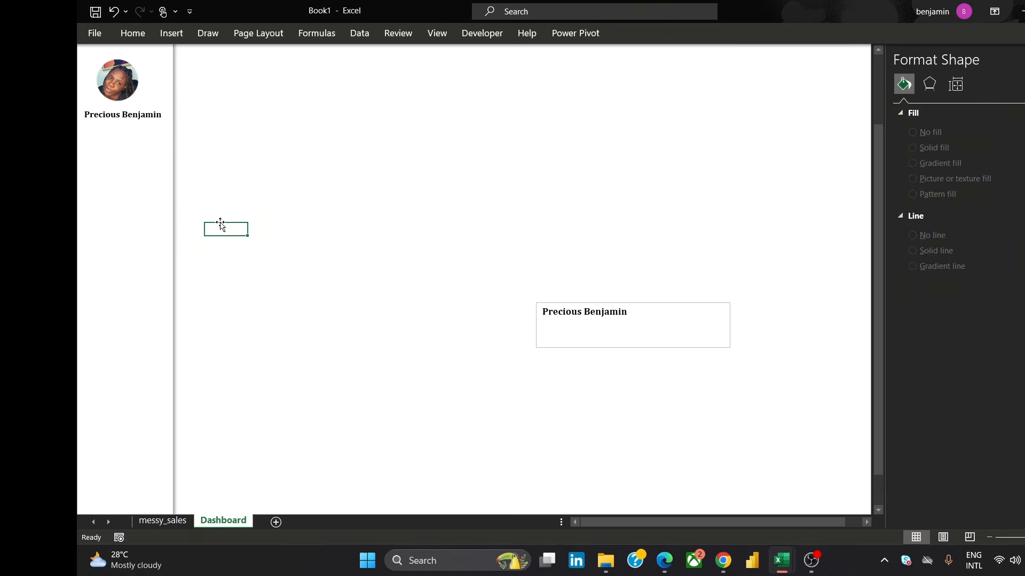
Nudge the profile photo and the name box to center them in the widened sidebar
click(119, 86)
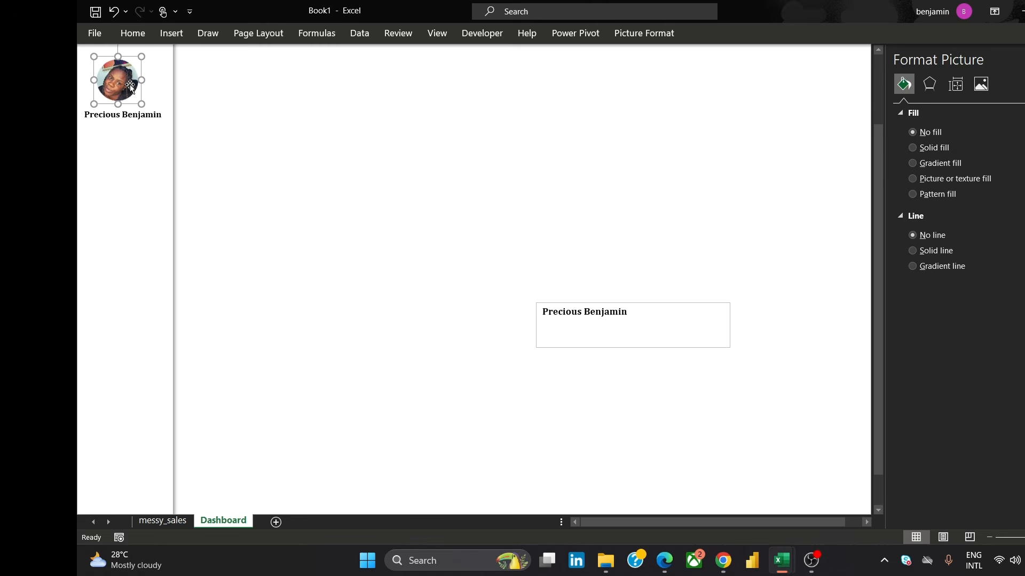
drag(131, 87, 141, 88)
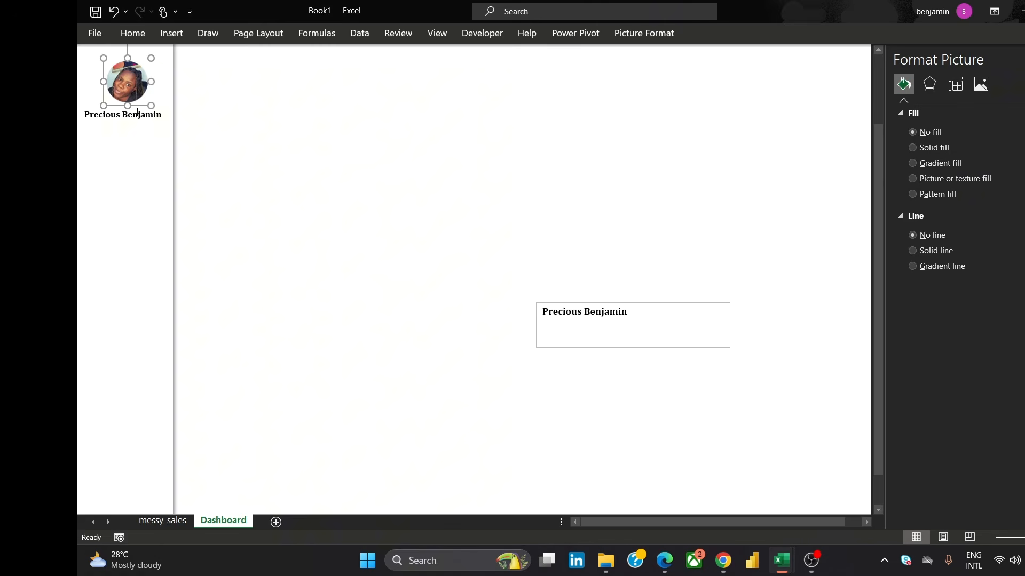
click(138, 114)
drag(149, 128, 154, 129)
click(310, 152)
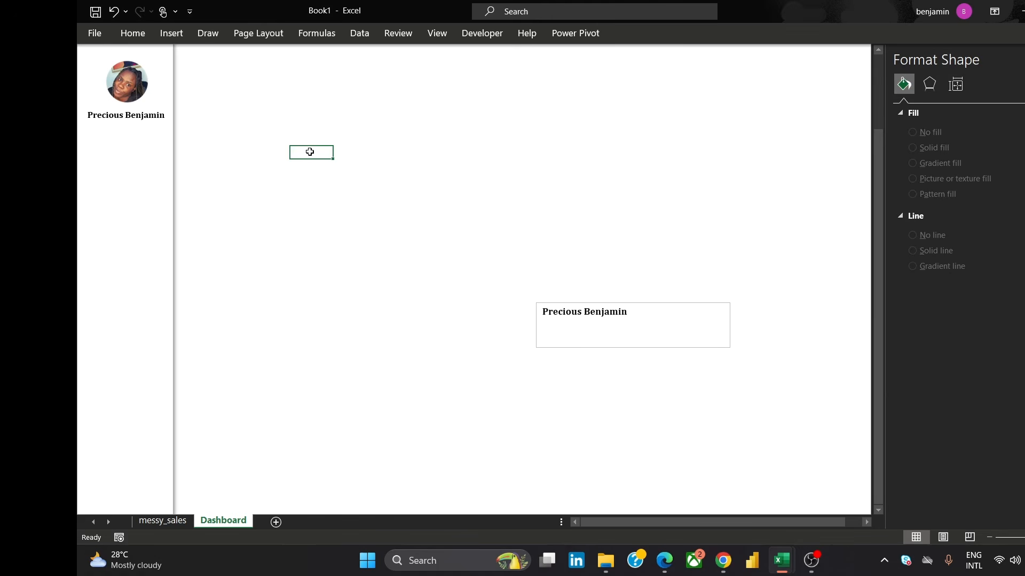
Replace the second text box's text with Marketing Analyst
triple_click(591, 317)
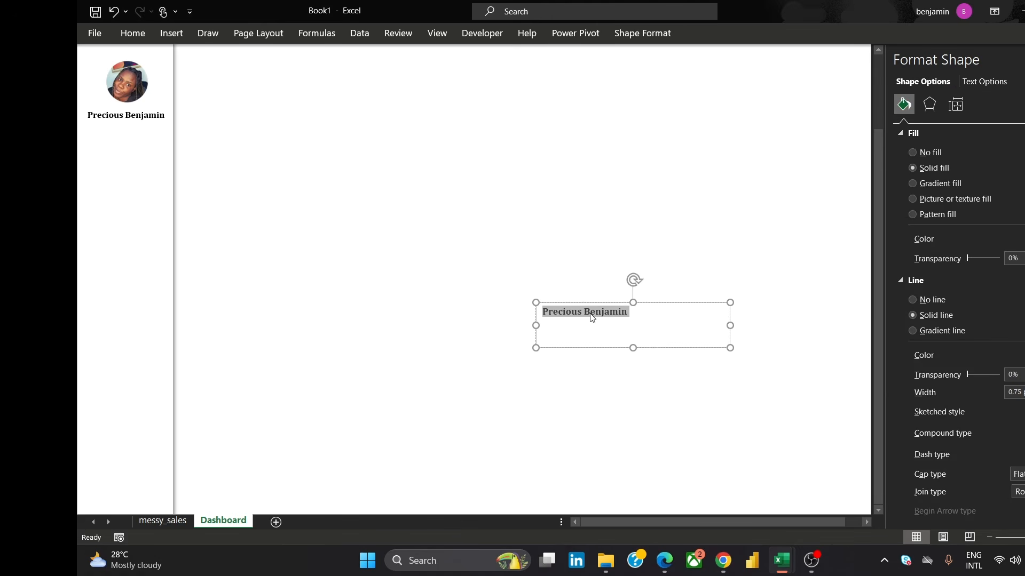
text(Marketing An)
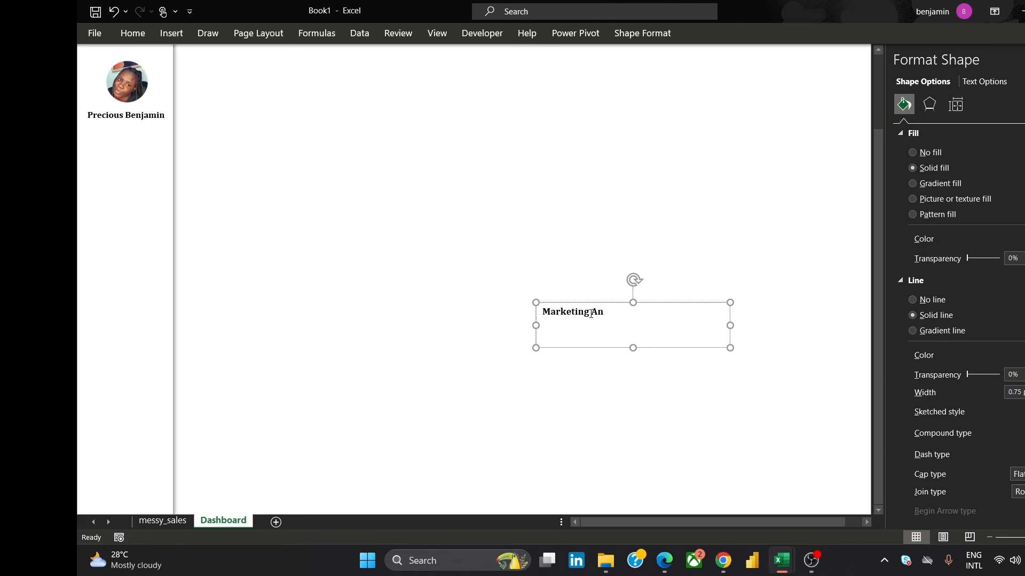
text(alysr)
Remove bold from the Marketing Analyst text and set its font size to 9
triple_click(591, 315)
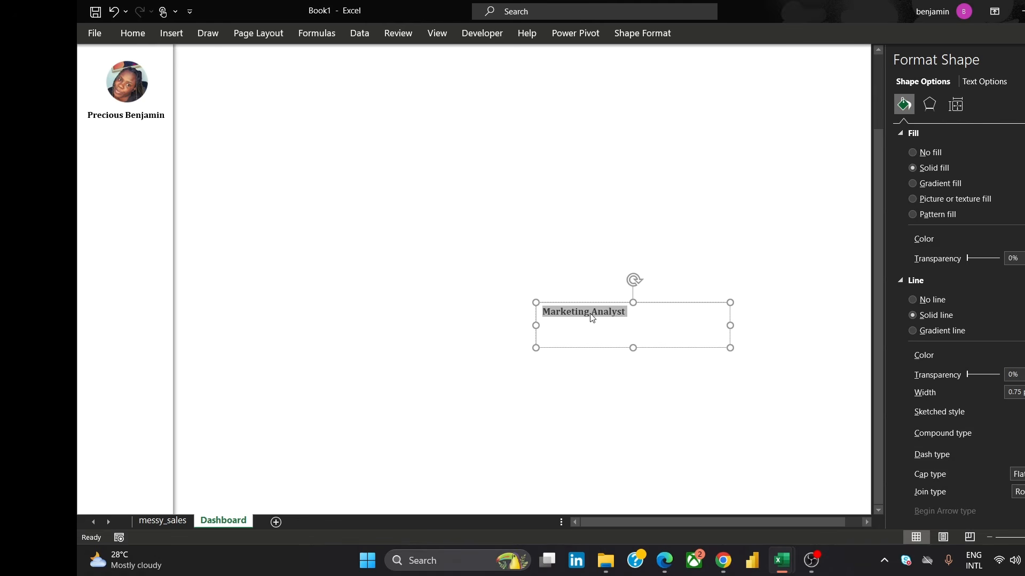
click(143, 33)
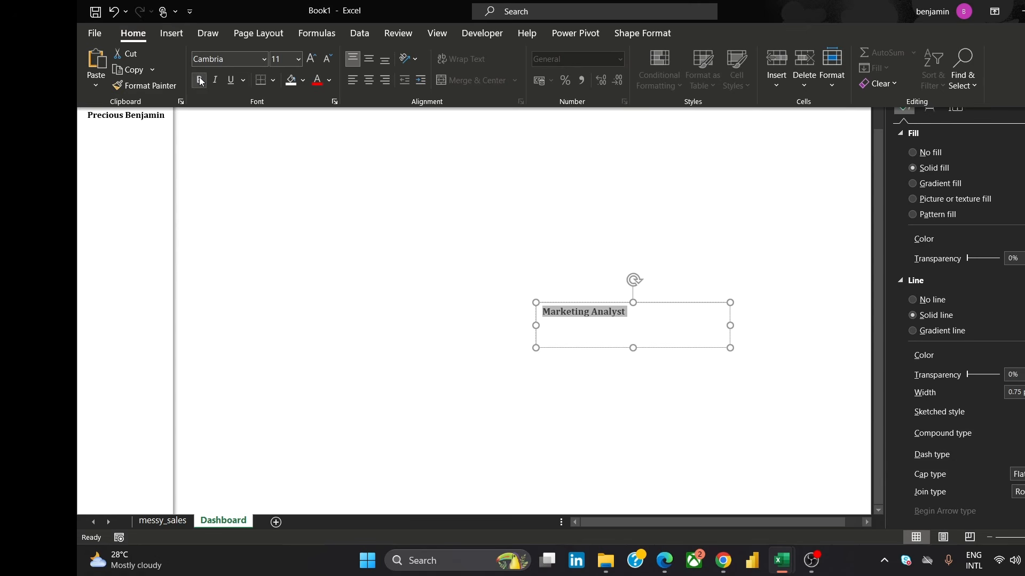
click(200, 80)
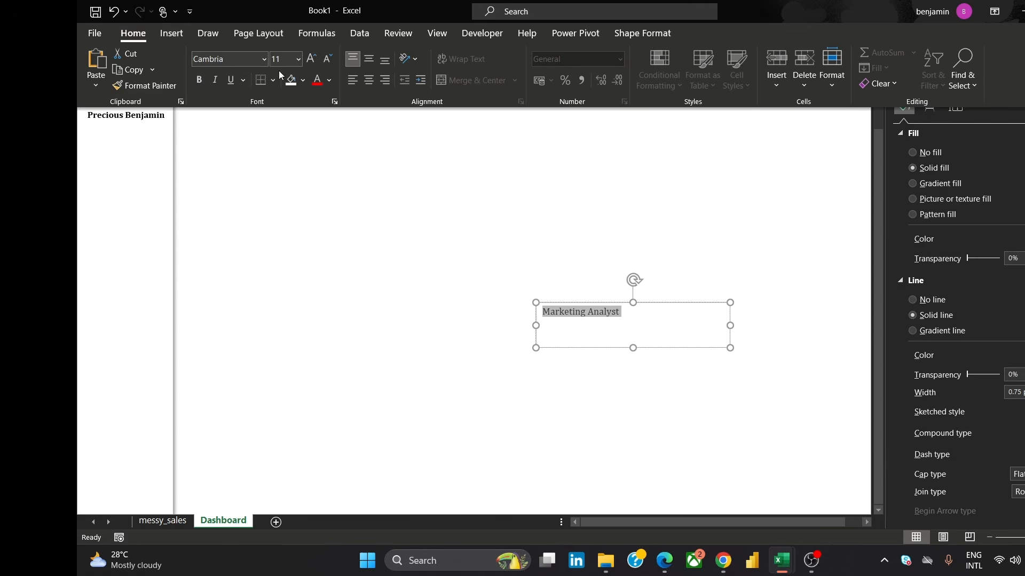
click(299, 62)
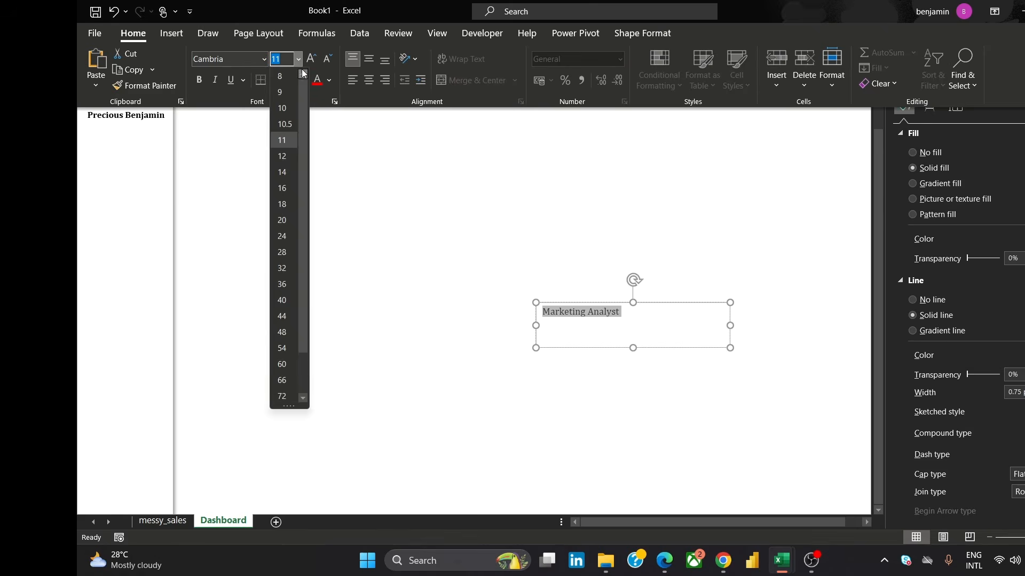
click(282, 92)
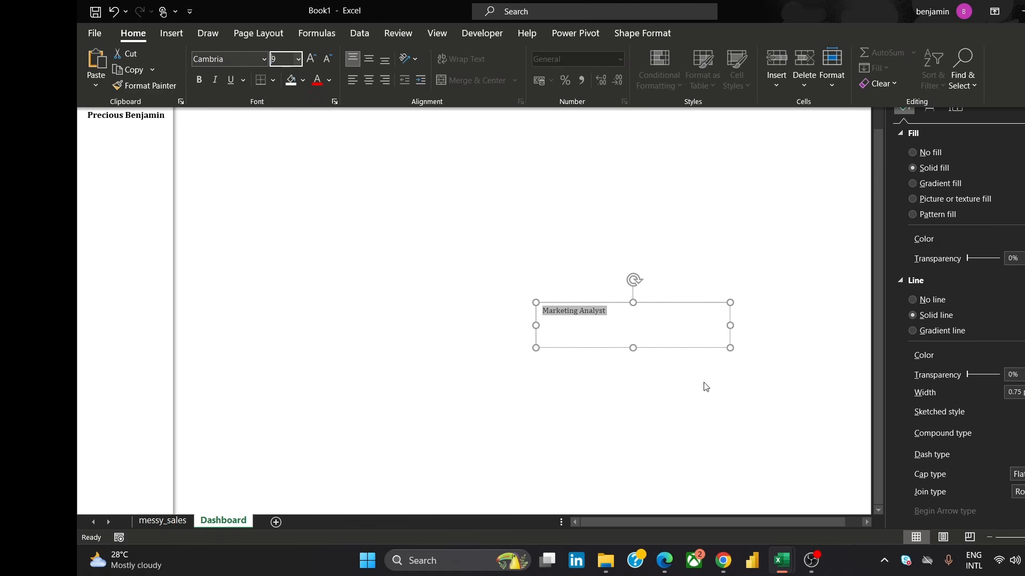
Shrink the Marketing Analyst text box to fit its text
click(633, 348)
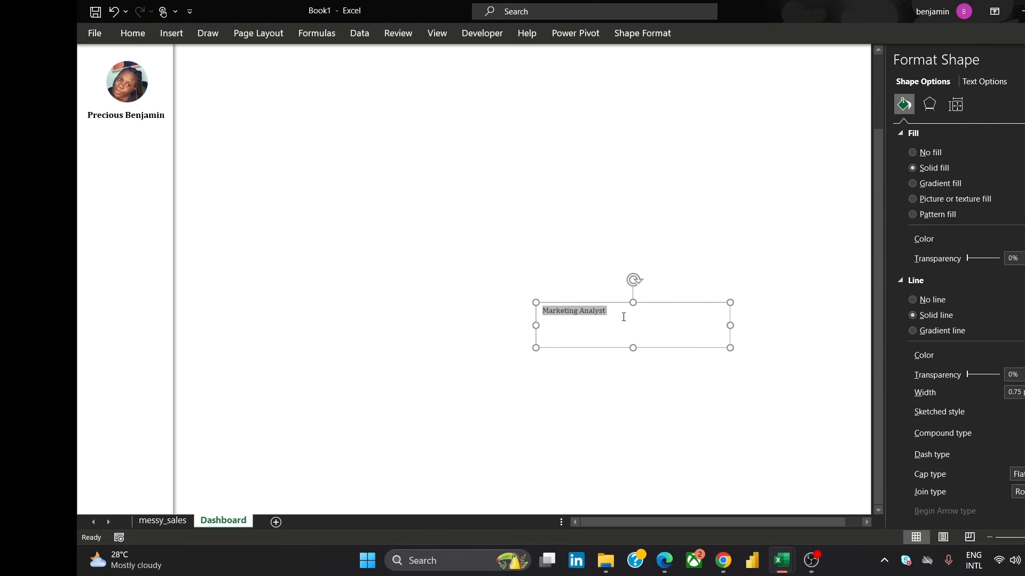
drag(633, 348, 633, 326)
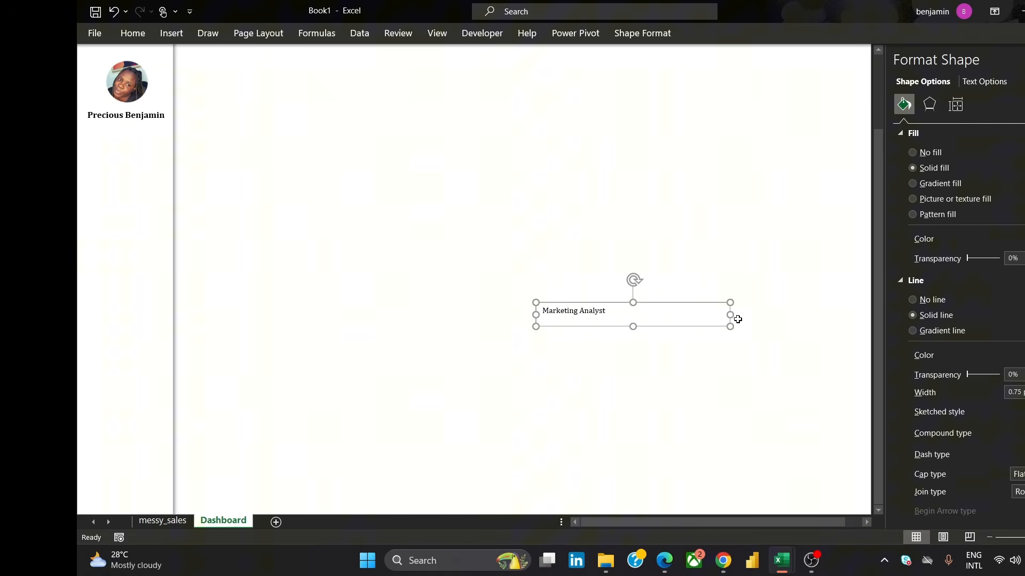
drag(730, 315, 629, 312)
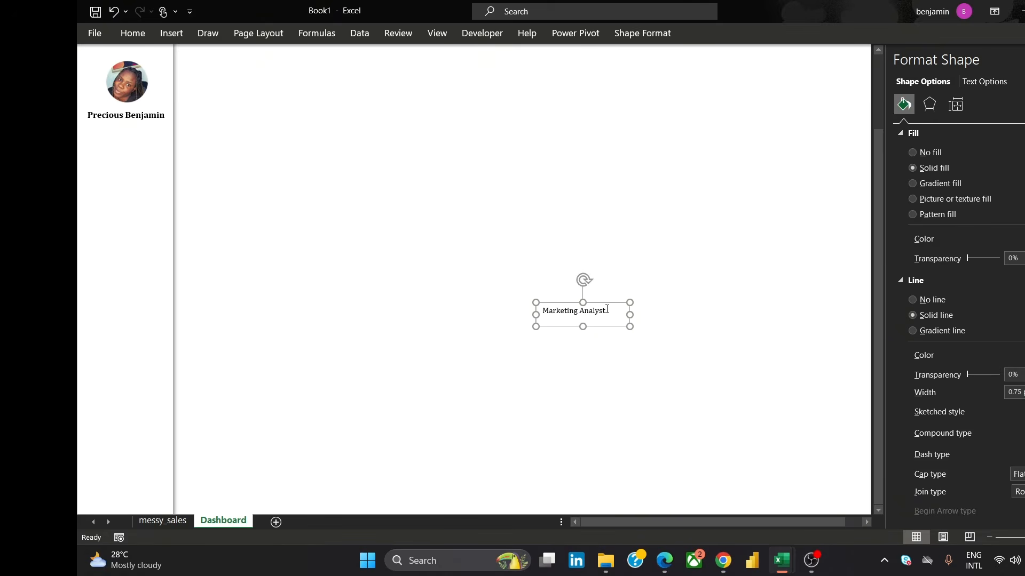
Center the Marketing Analyst text horizontally and vertically within its box
click(607, 310)
triple_click(606, 309)
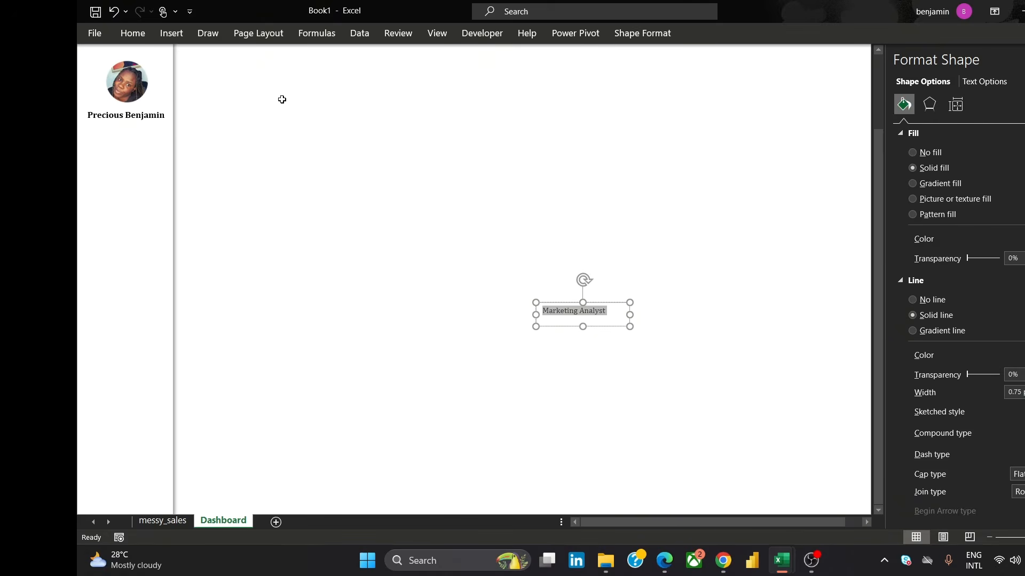
click(136, 35)
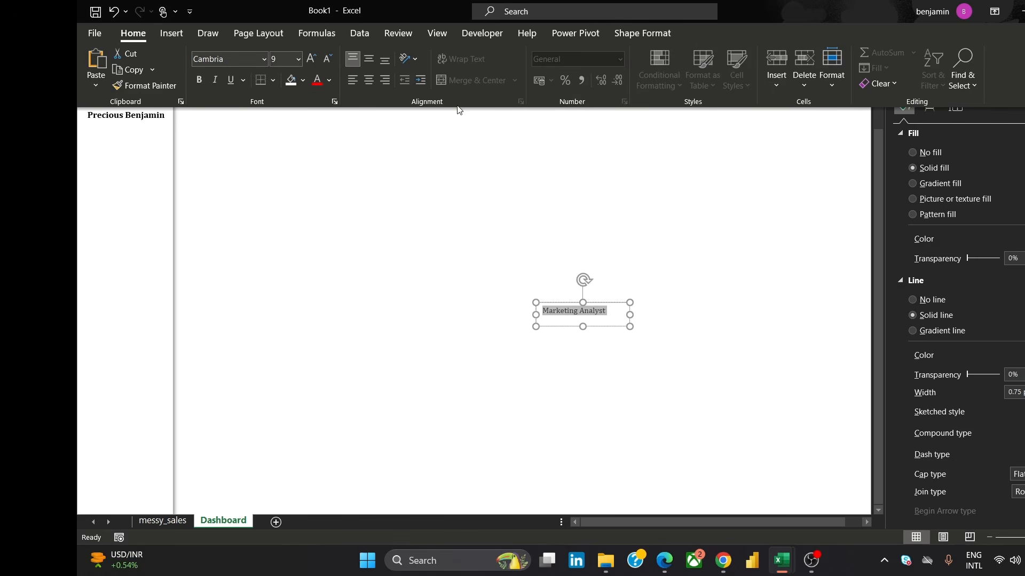
click(370, 79)
click(367, 60)
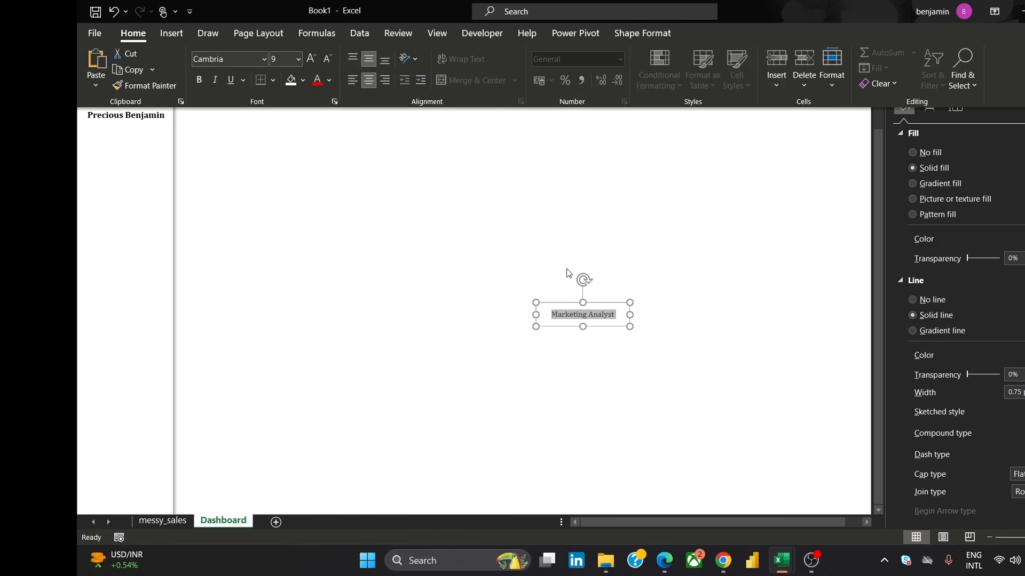
click(633, 314)
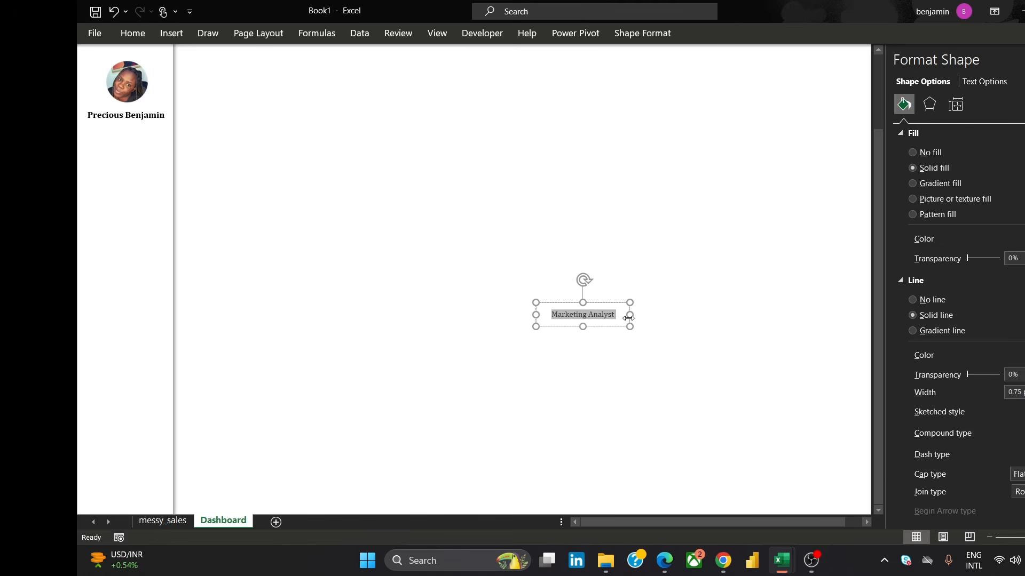
Move the Marketing Analyst text box into the sidebar just below the name
drag(629, 315, 152, 143)
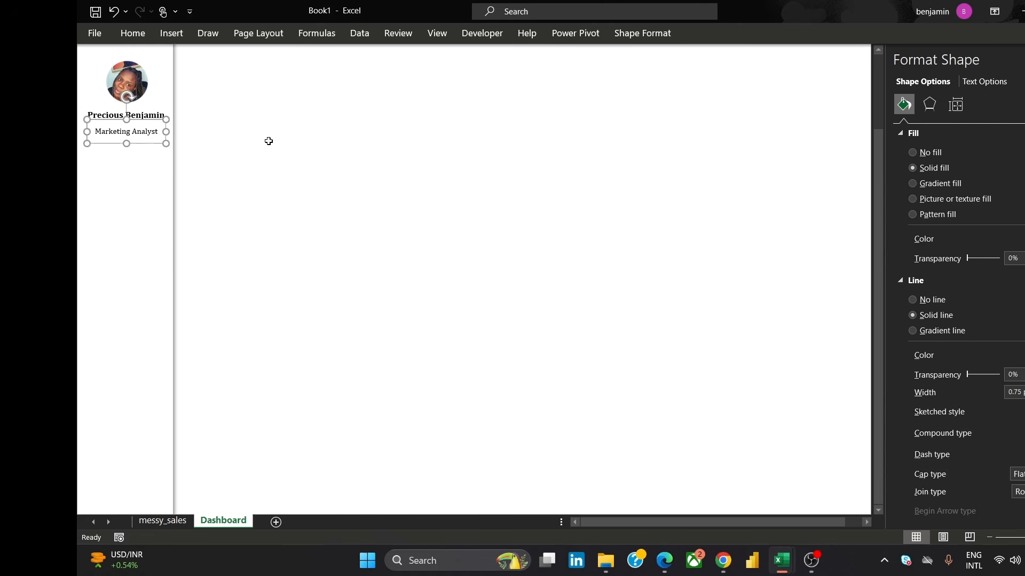
click(270, 141)
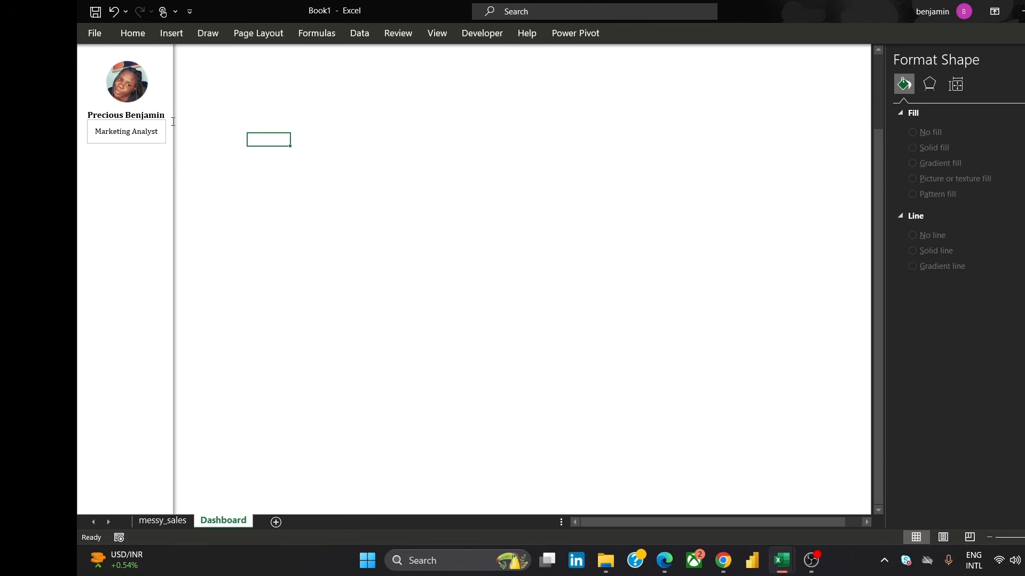
Remove the fill and outline from the Marketing Analyst text box
click(149, 142)
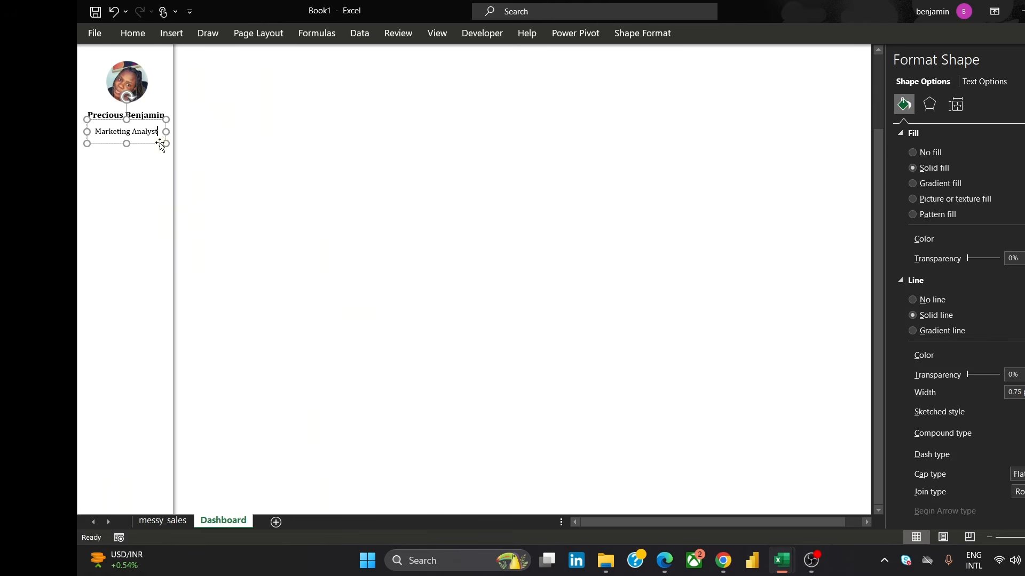
click(160, 143)
click(913, 153)
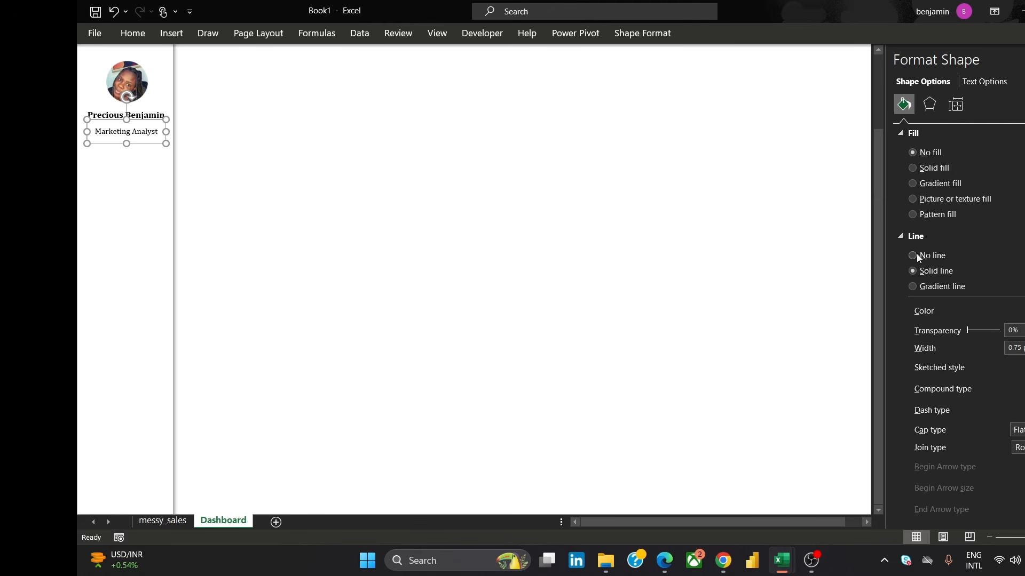
click(913, 255)
click(230, 164)
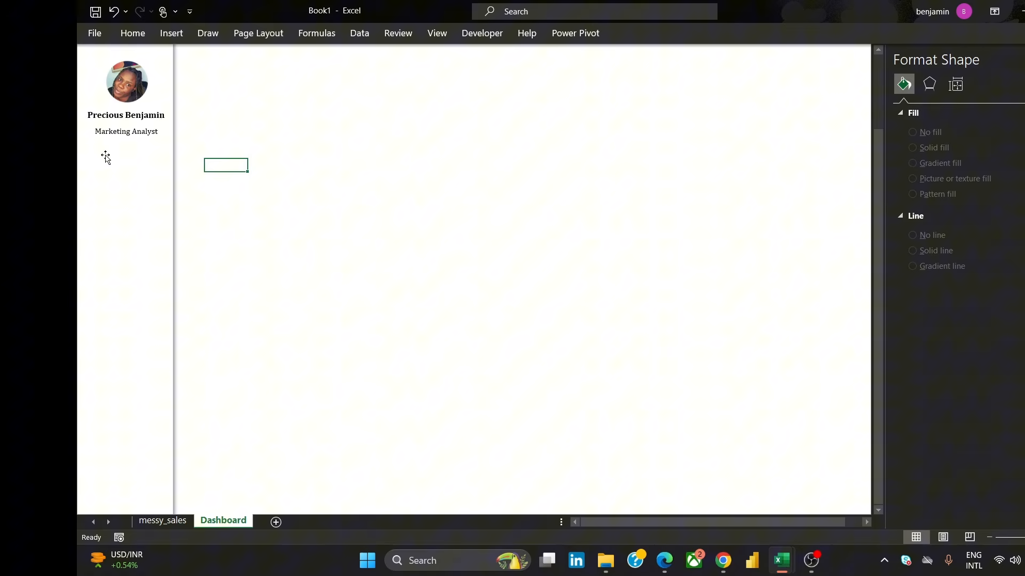
Open the reference dashboard image in the browser to compare the sidebar layout
click(134, 81)
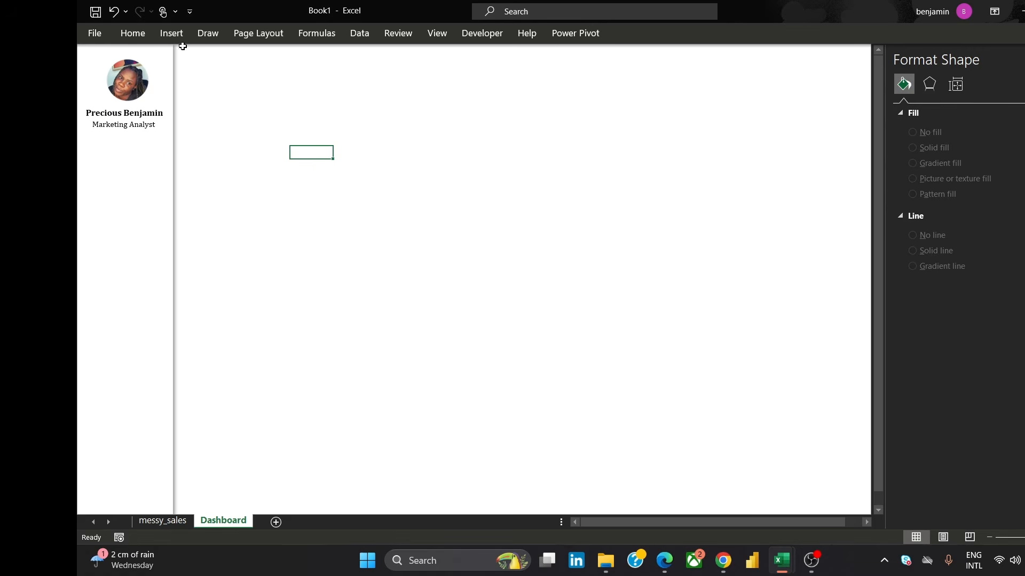
click(203, 87)
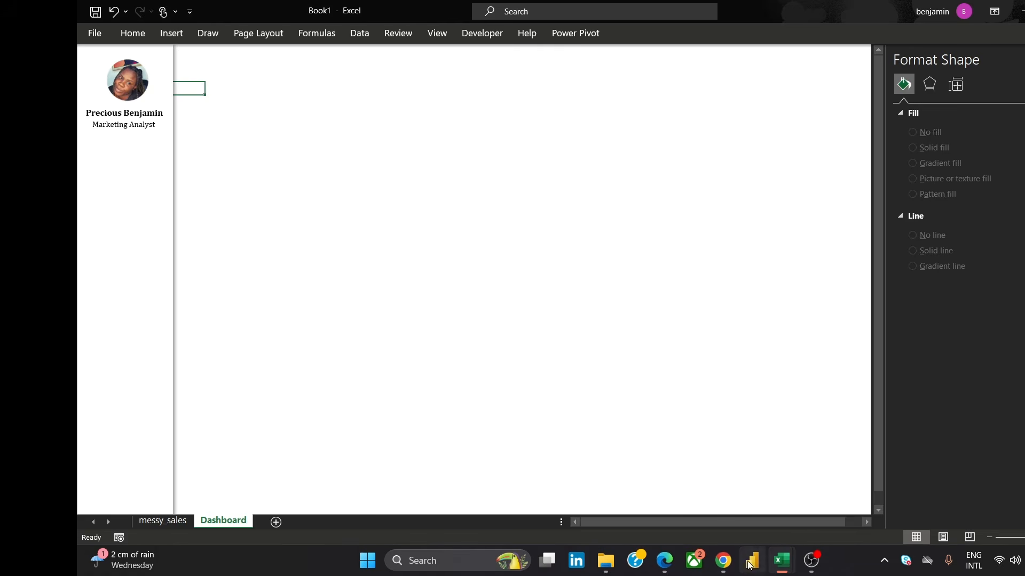
mouse_move(723, 560)
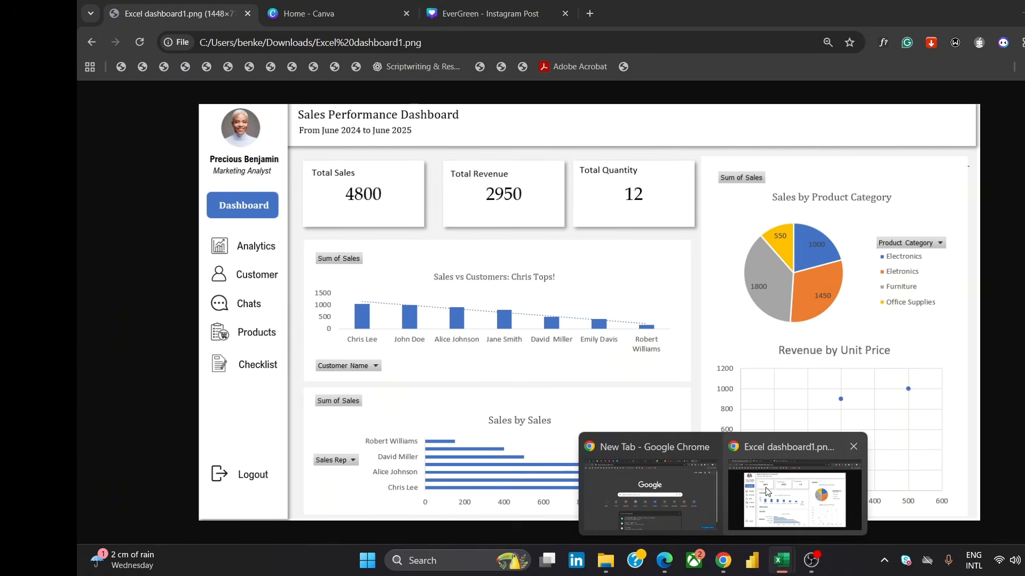
click(766, 491)
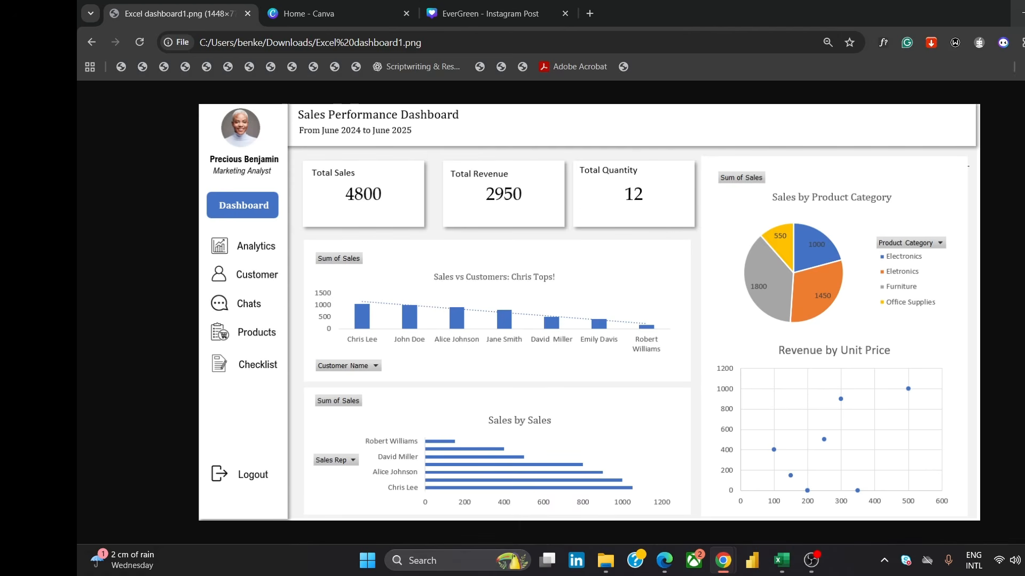
click(1017, 13)
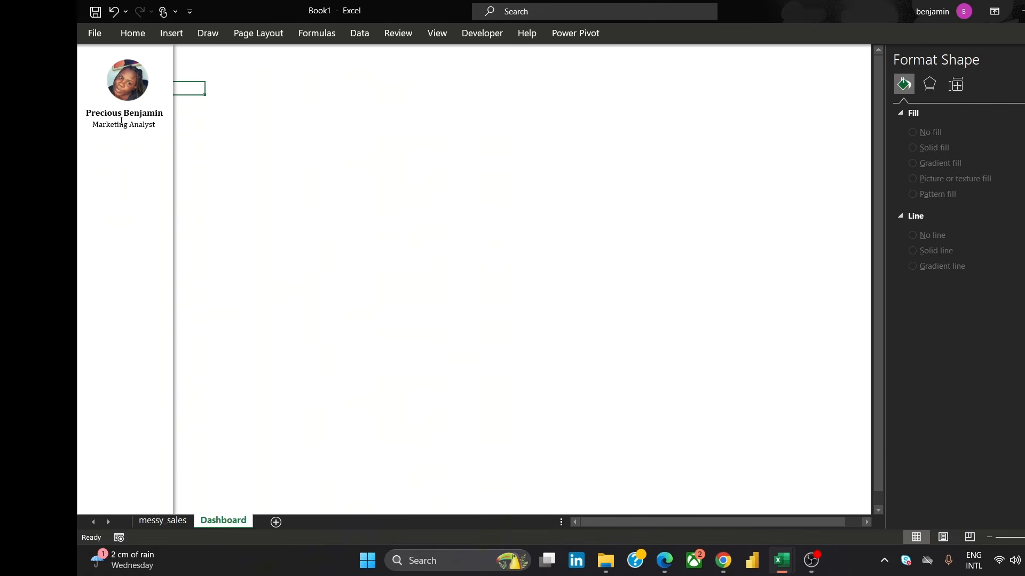
Italicize the Marketing Analyst text
click(121, 122)
triple_click(123, 126)
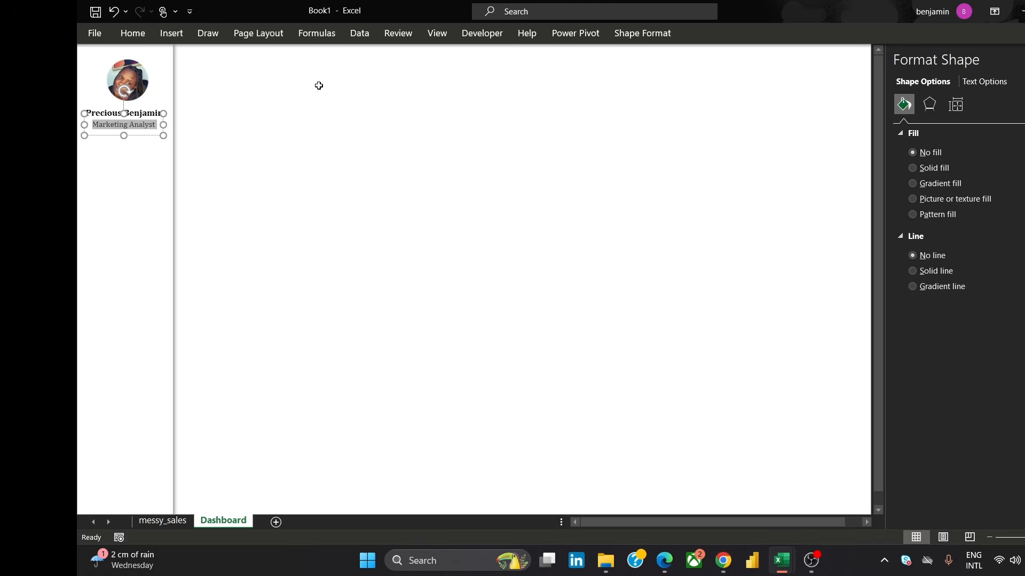
click(143, 33)
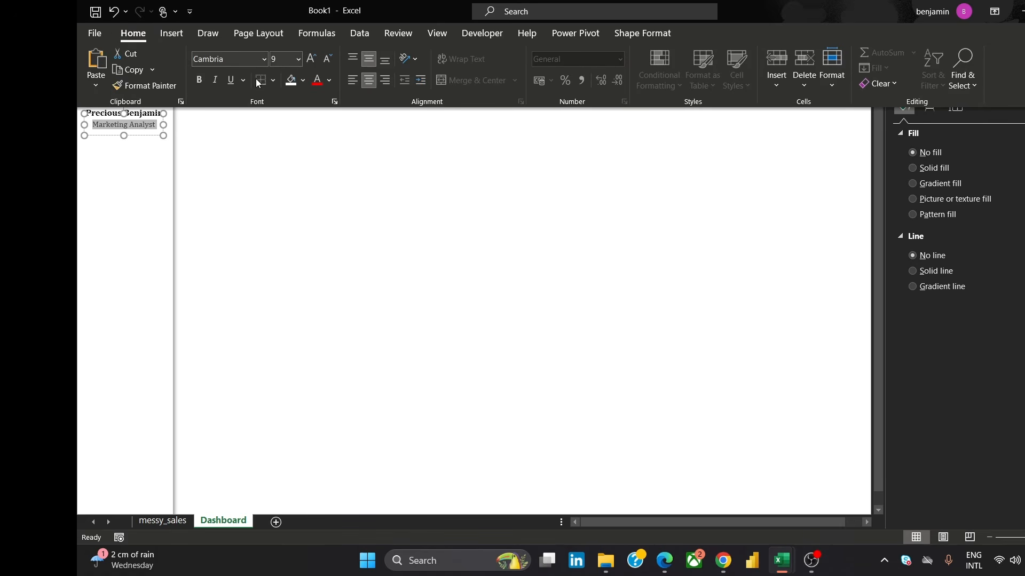
click(215, 80)
click(276, 180)
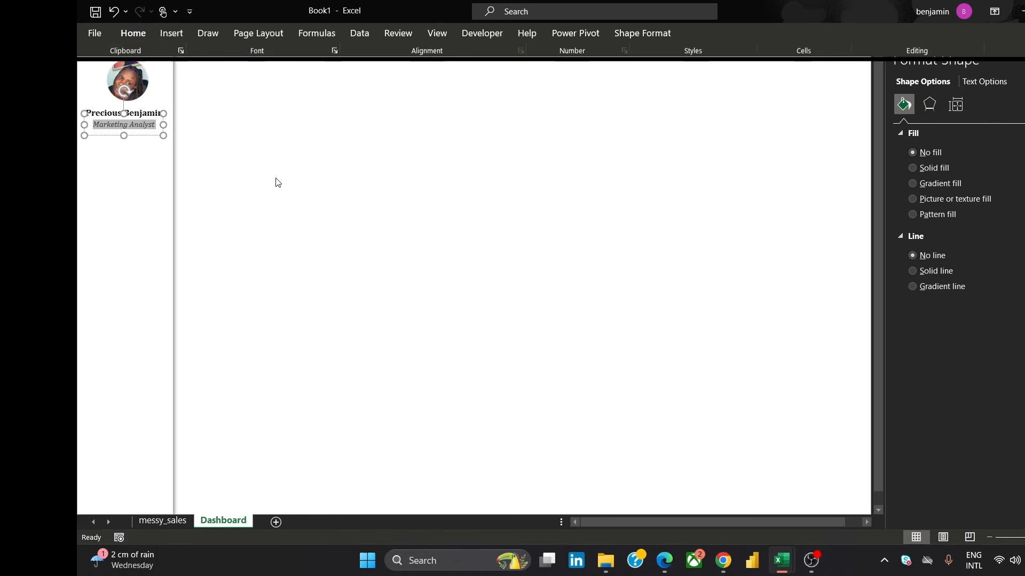
click(395, 140)
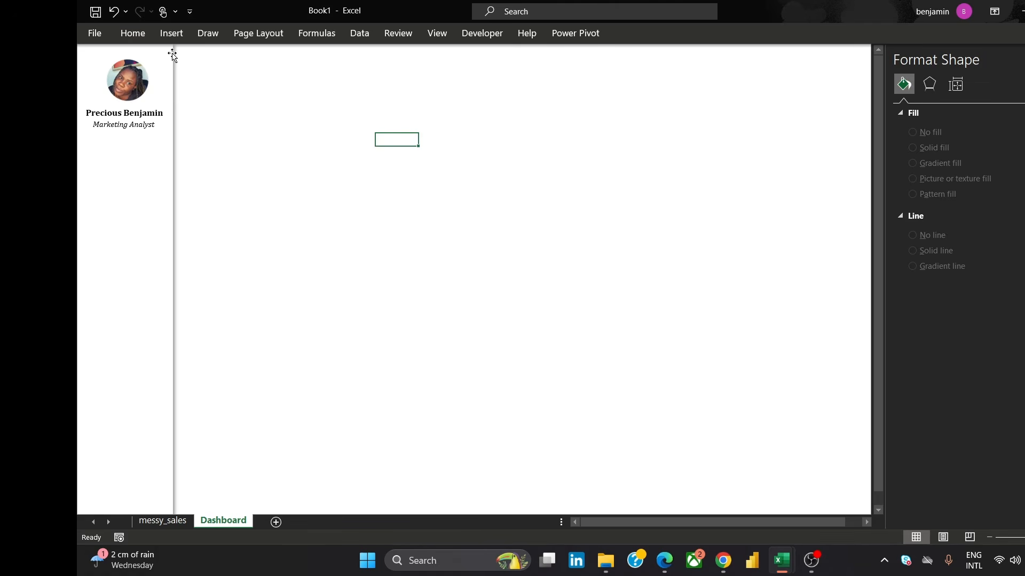
Draw a rounded rectangle and place it in the sidebar below the Marketing Analyst text
click(172, 33)
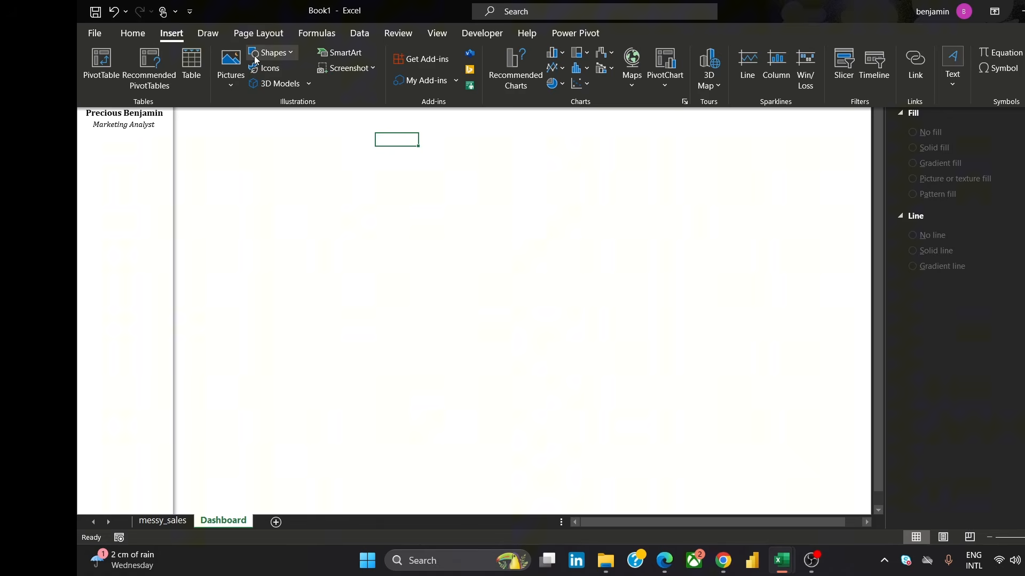
click(255, 56)
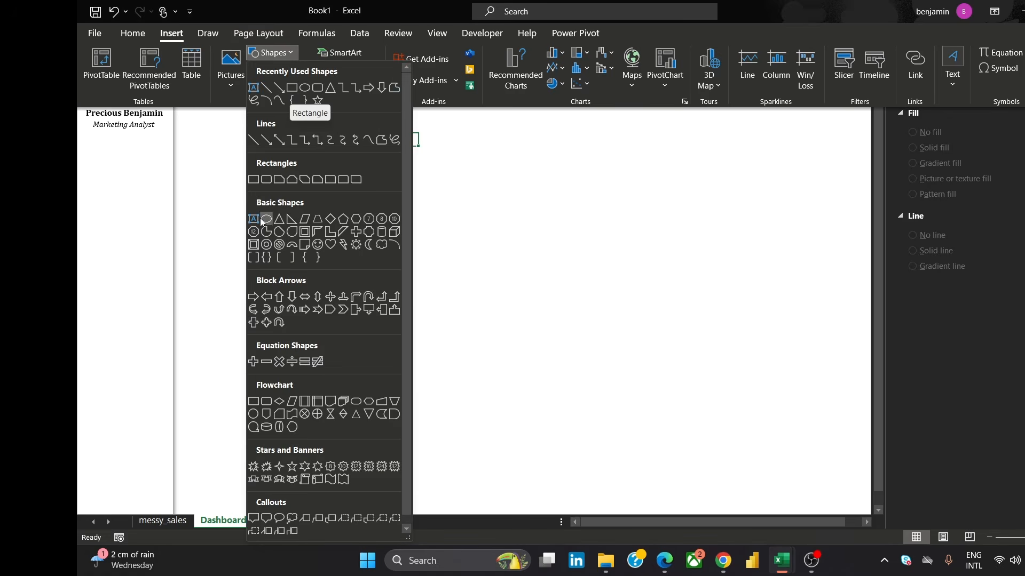
click(265, 180)
drag(284, 183, 358, 196)
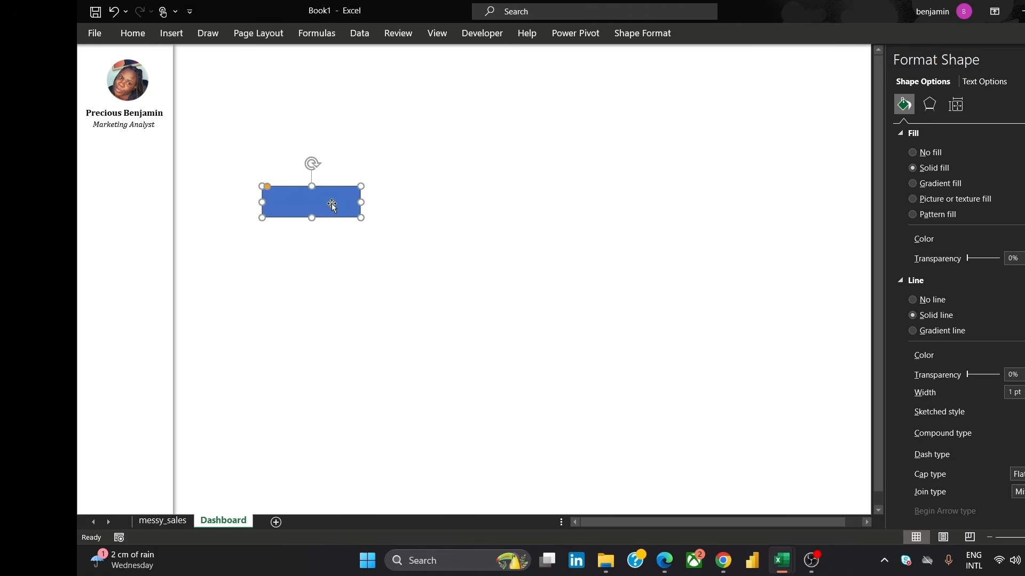
drag(311, 219, 146, 168)
click(338, 207)
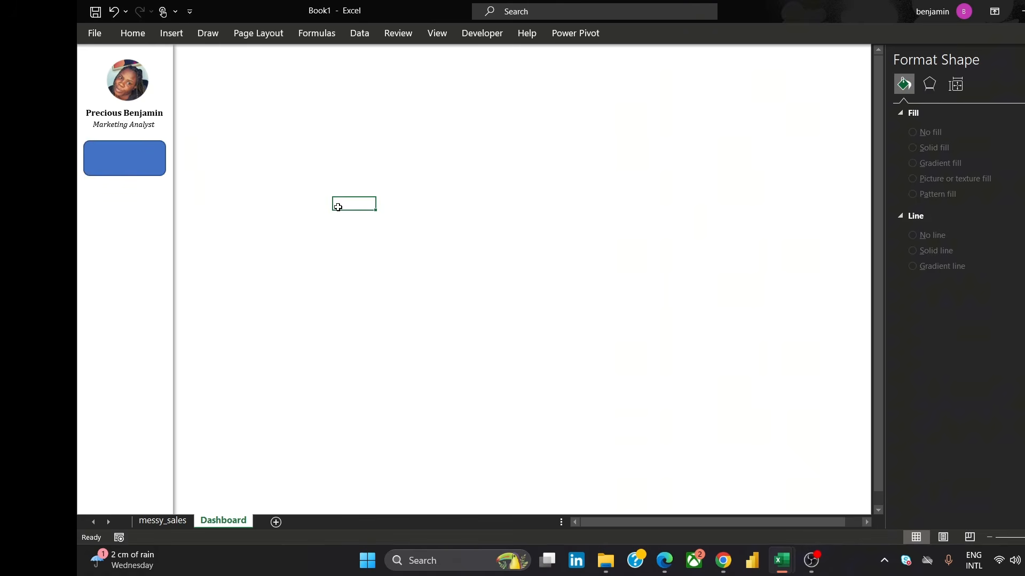
Remove the outline from the blue rounded rectangle and return it to the sidebar
click(123, 155)
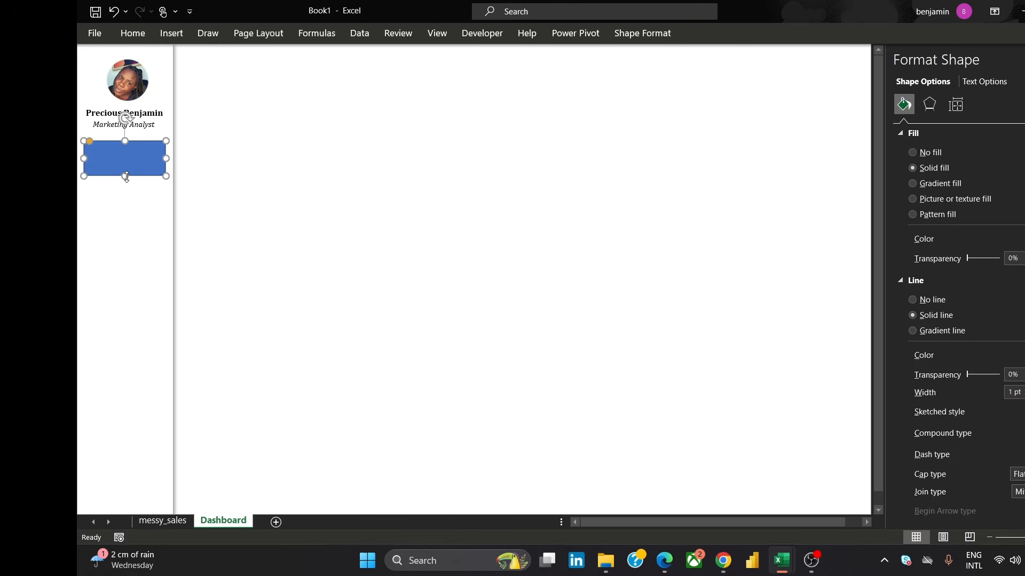
drag(127, 177, 526, 199)
click(226, 164)
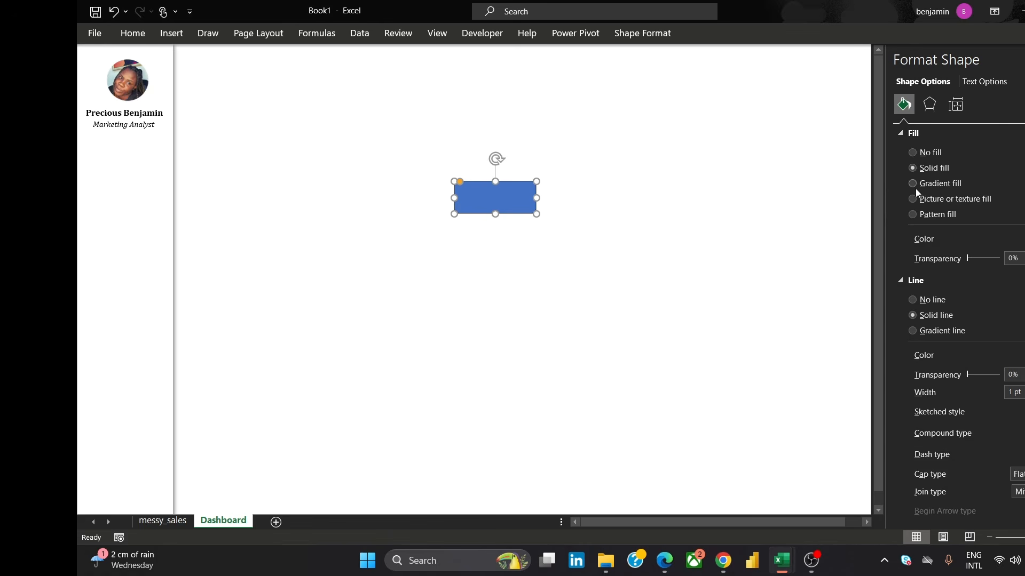
click(912, 300)
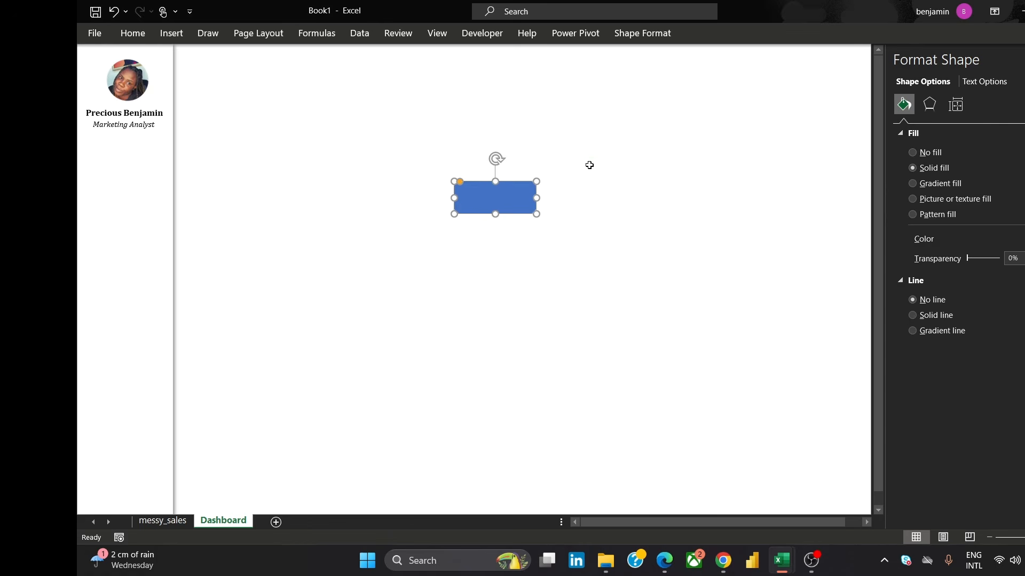
click(590, 166)
drag(509, 200, 141, 161)
key(Escape)
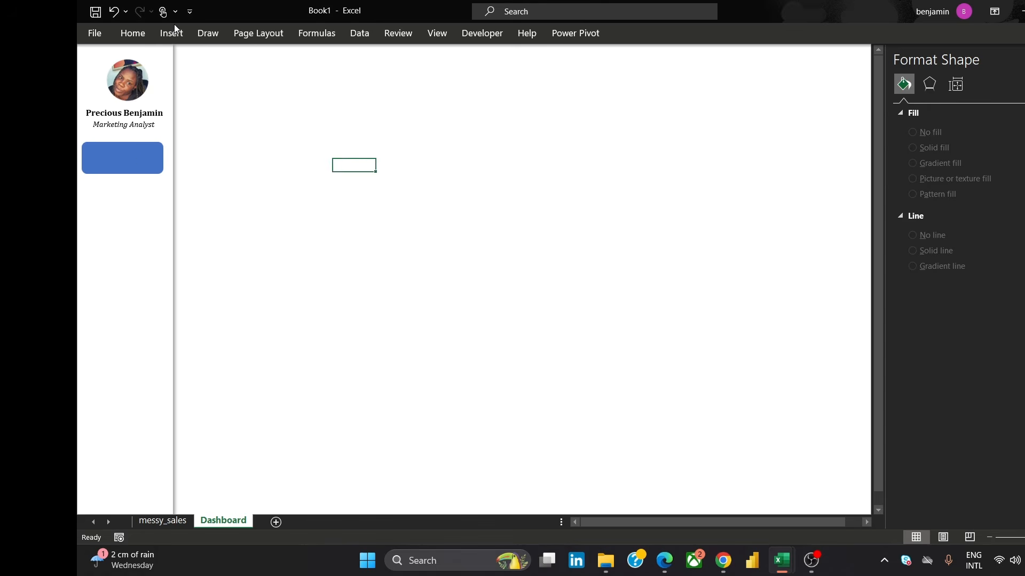
Insert a text box on the sheet containing the text Dashboards
click(172, 33)
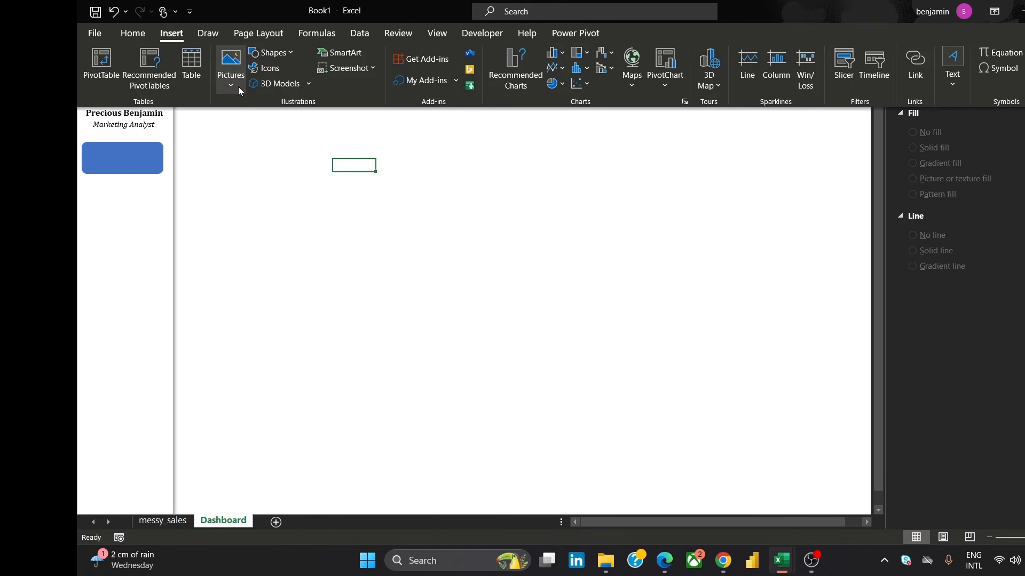
click(944, 67)
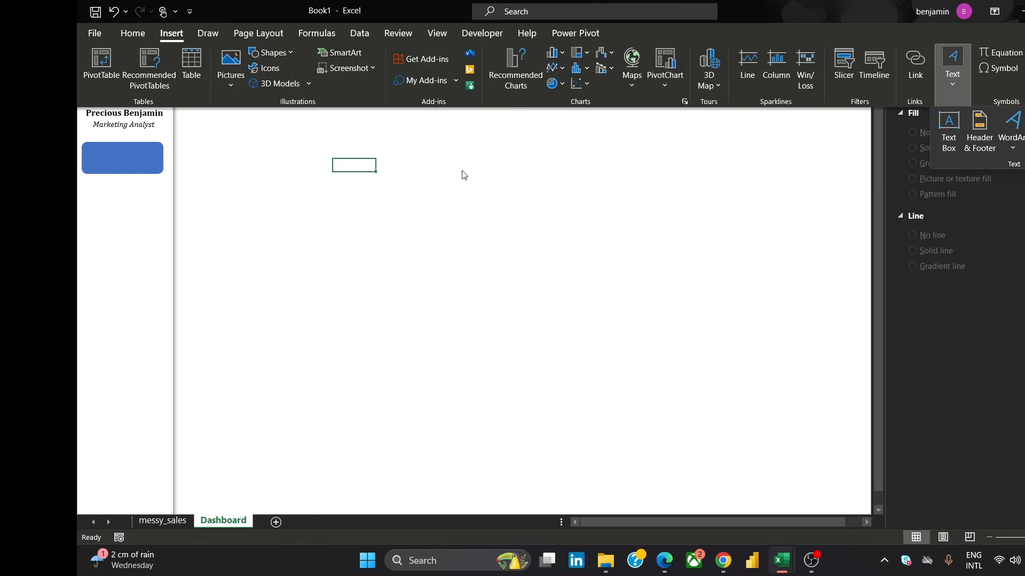
click(416, 203)
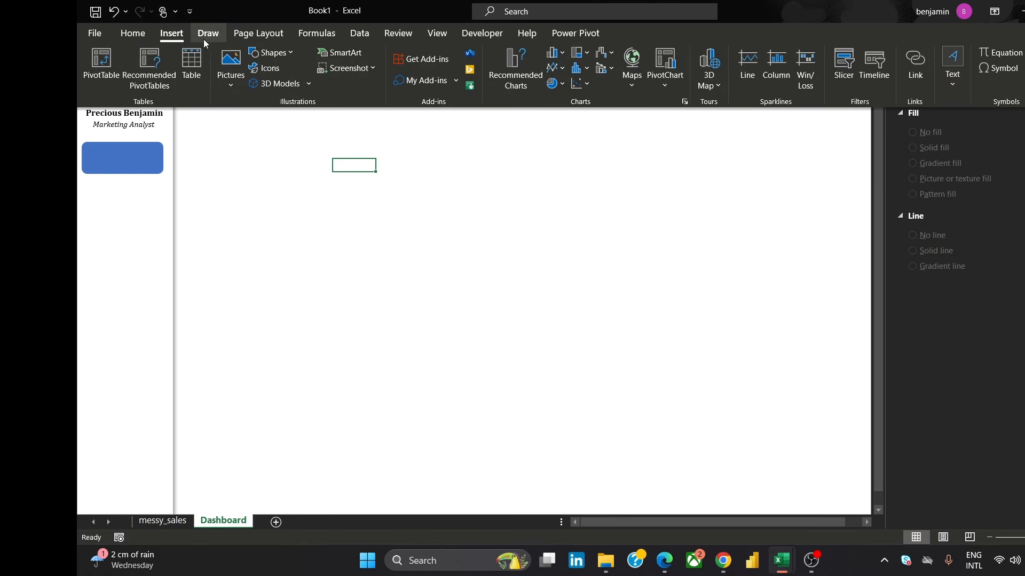
click(946, 84)
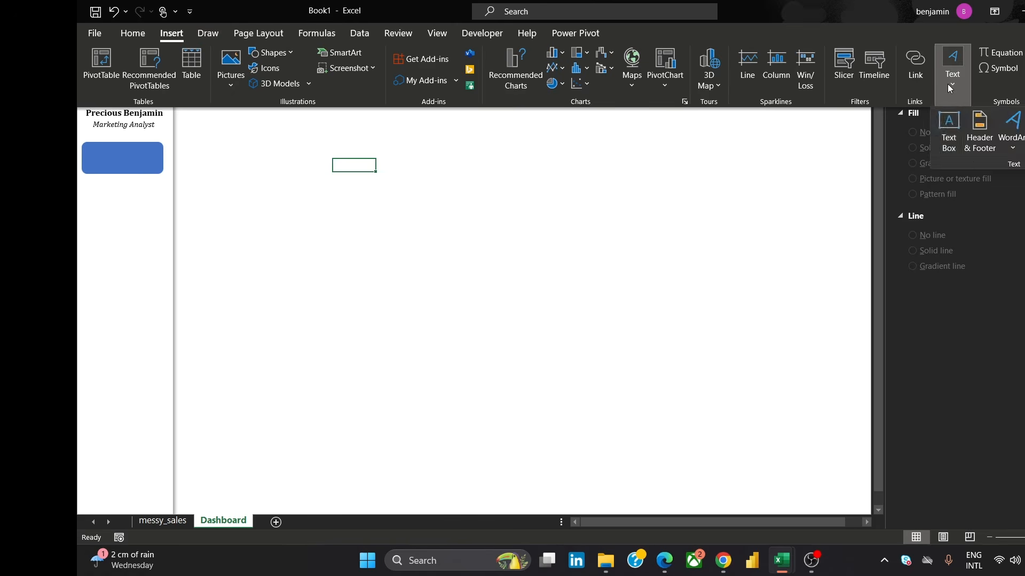
click(949, 145)
drag(407, 128, 591, 159)
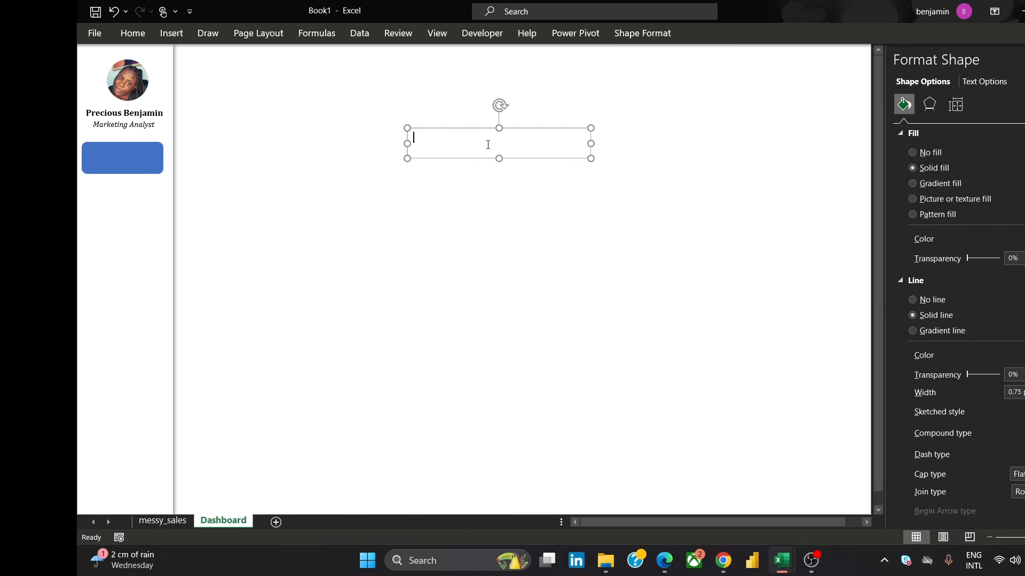
text(Dashboards)
Set the Dashboards text to Cambria, 14 pt, bold
key(ctrl+a)
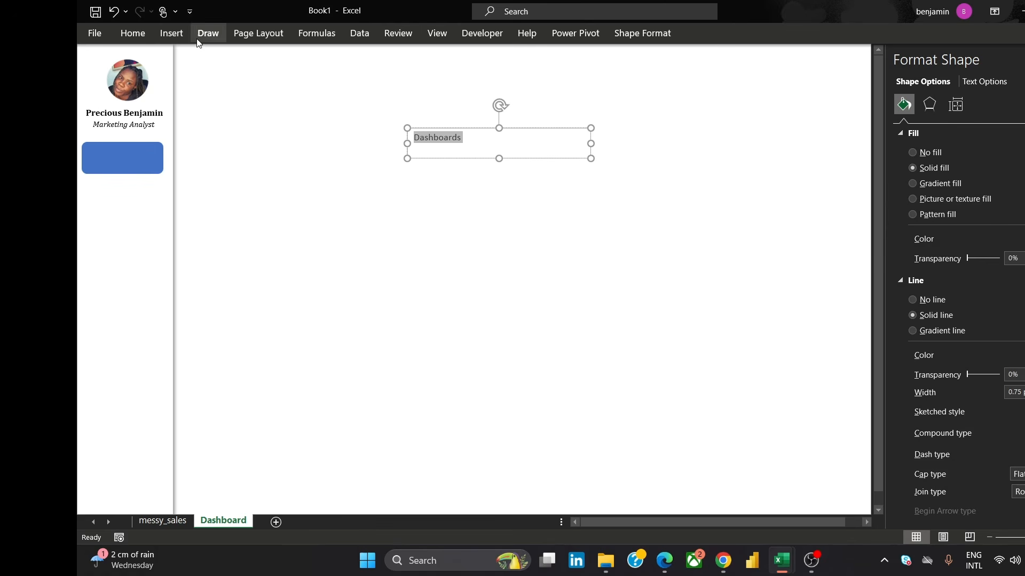
click(133, 33)
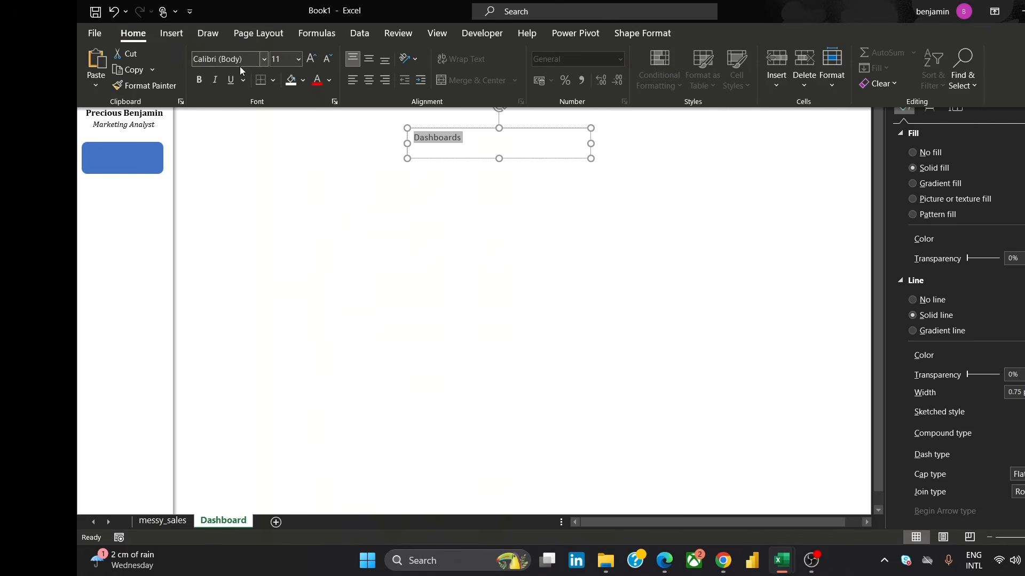
click(240, 60)
text(Cambria)
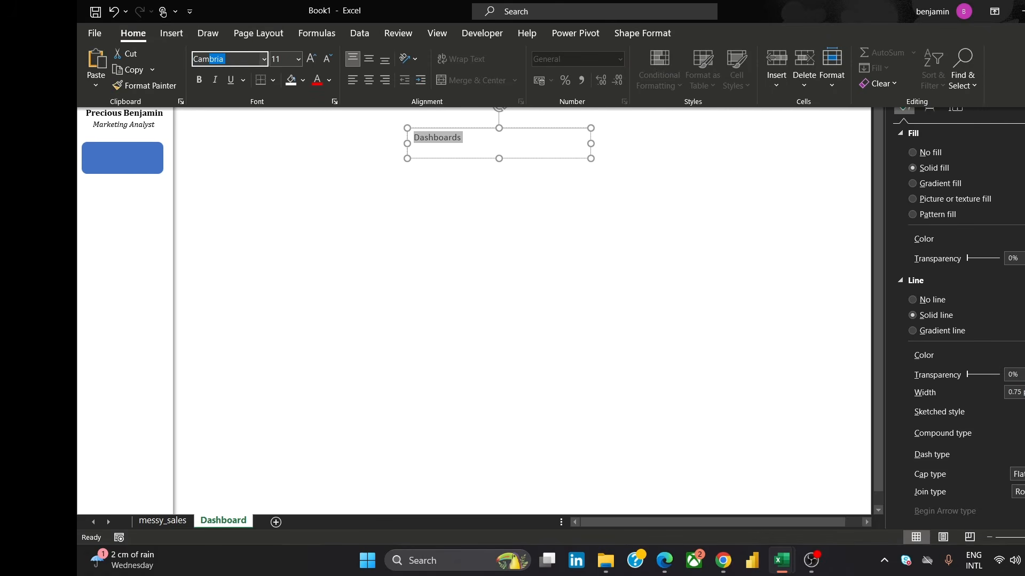
key(Return)
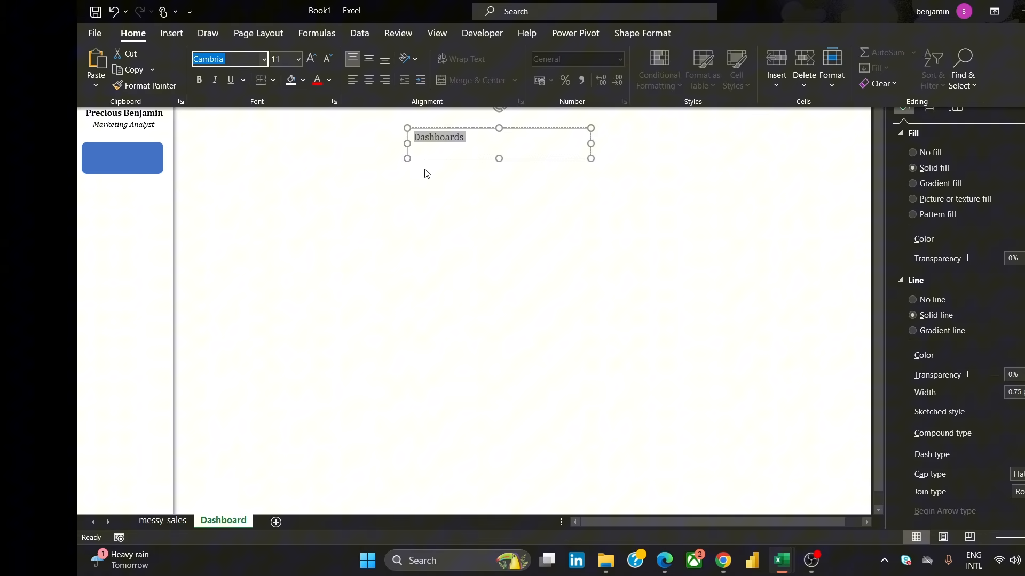
click(297, 60)
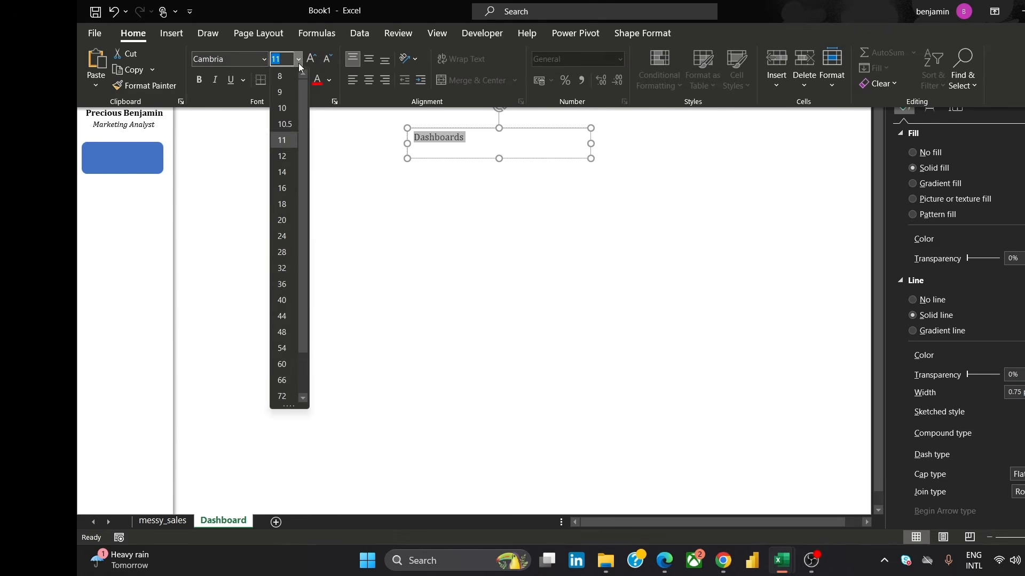
click(281, 173)
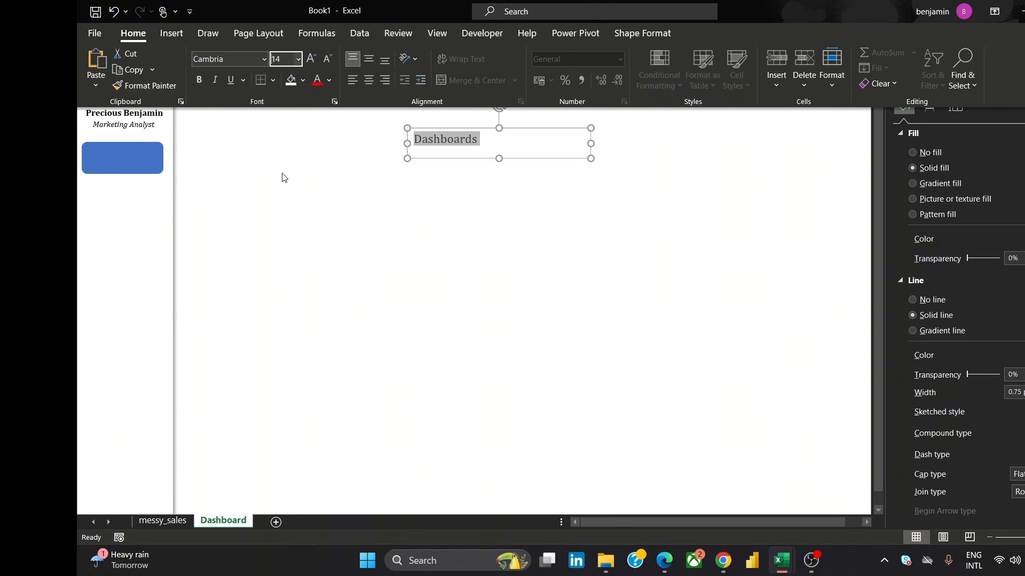
click(197, 83)
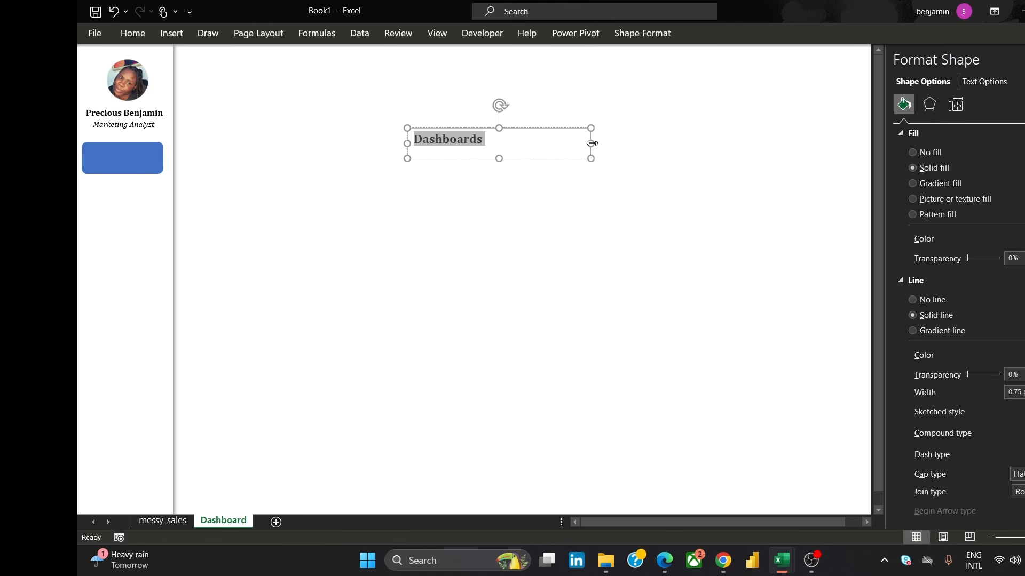
Narrow the Dashboards text box to fit its text and set the text colour to white
drag(591, 143, 454, 150)
double_click(450, 140)
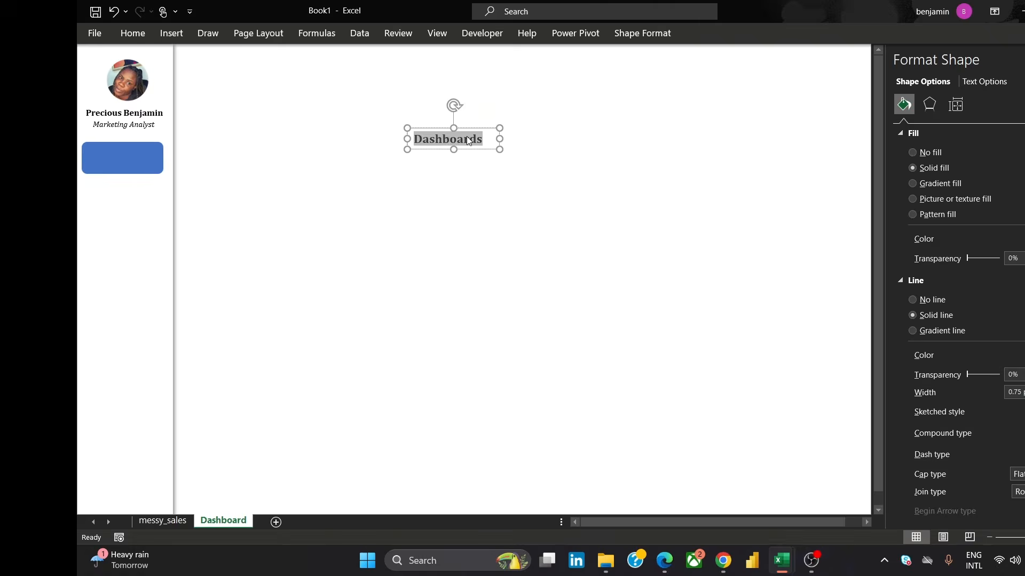
click(577, 116)
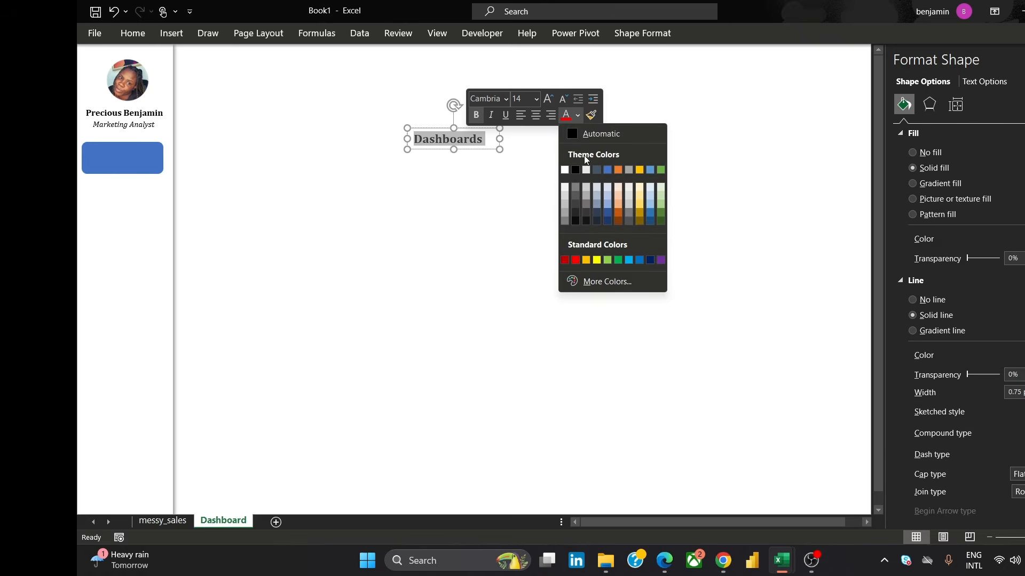
click(564, 171)
click(494, 163)
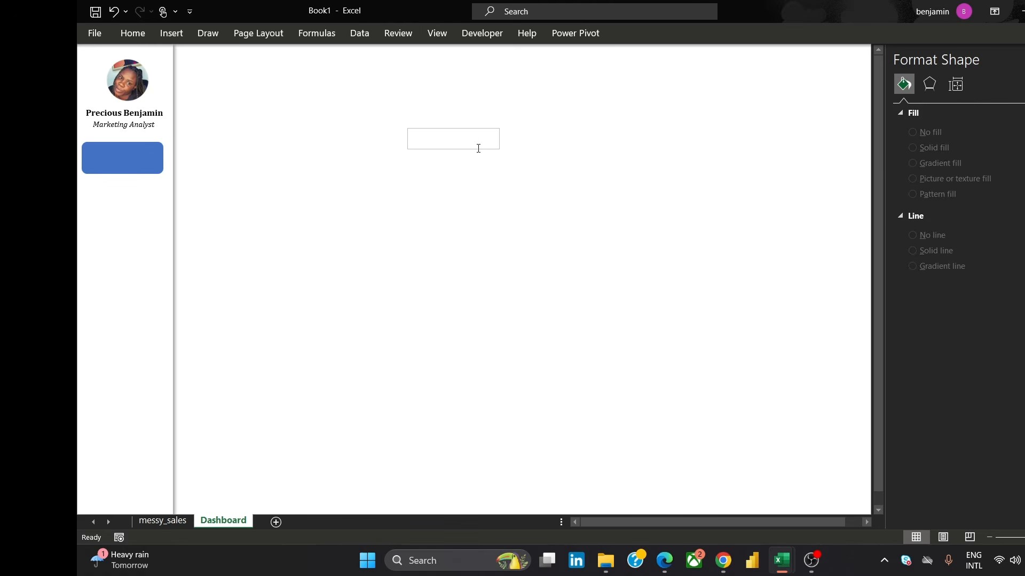
Remove the outline and fill from the Dashboards text box
click(480, 144)
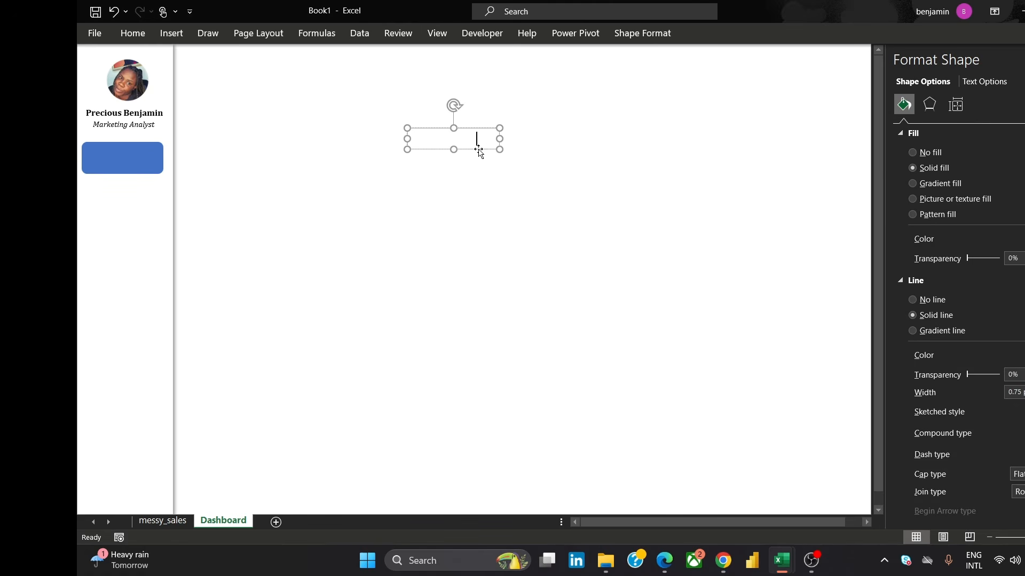
click(478, 150)
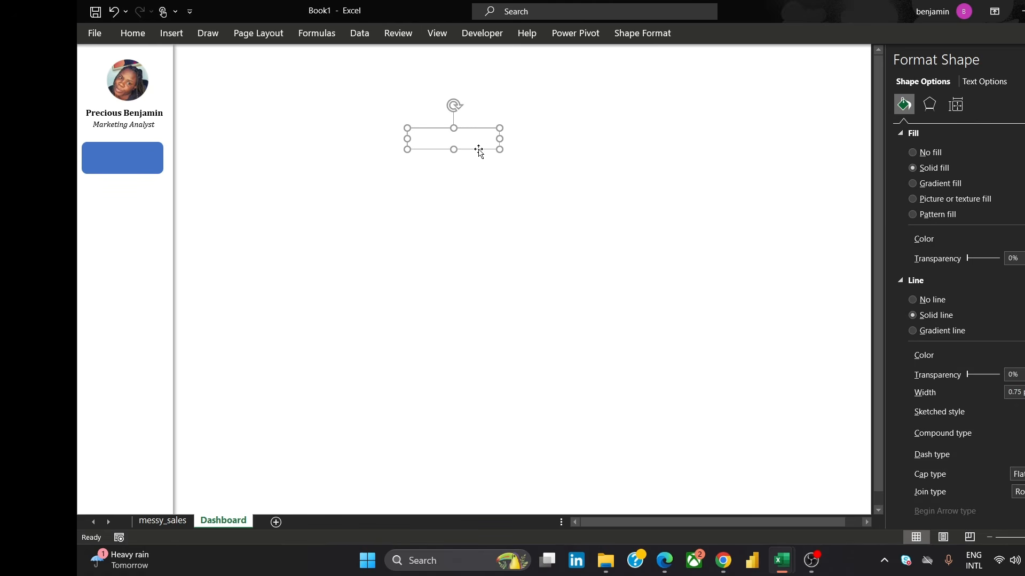
click(912, 300)
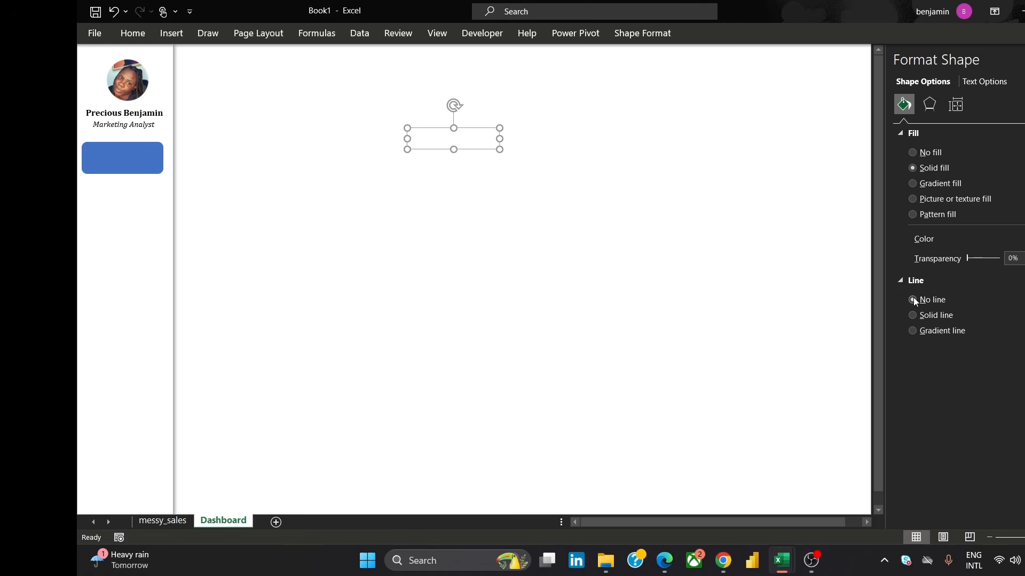
click(912, 152)
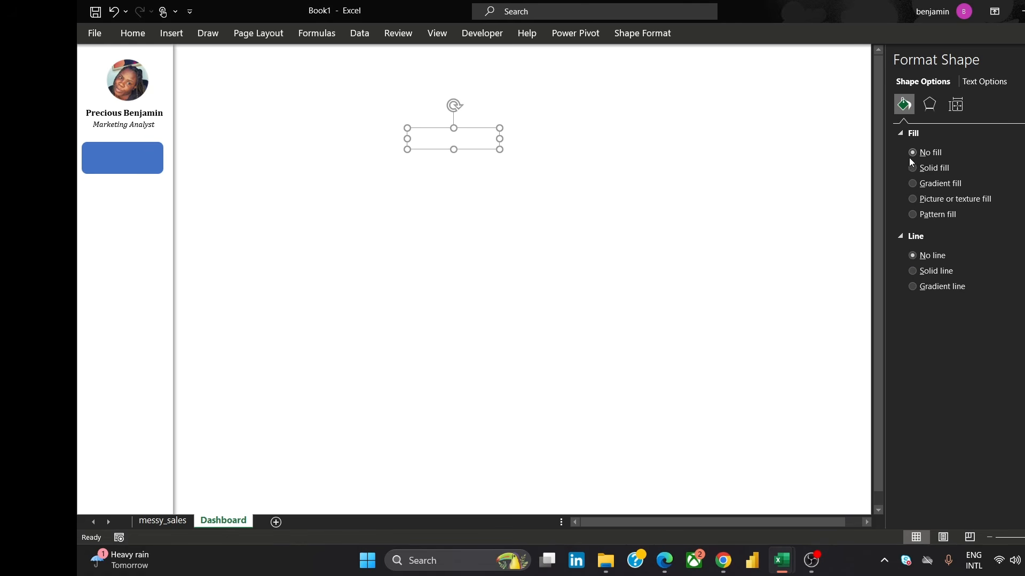
Place the Dashboards text box on top of the blue rounded rectangle in the sidebar
drag(469, 149, 150, 169)
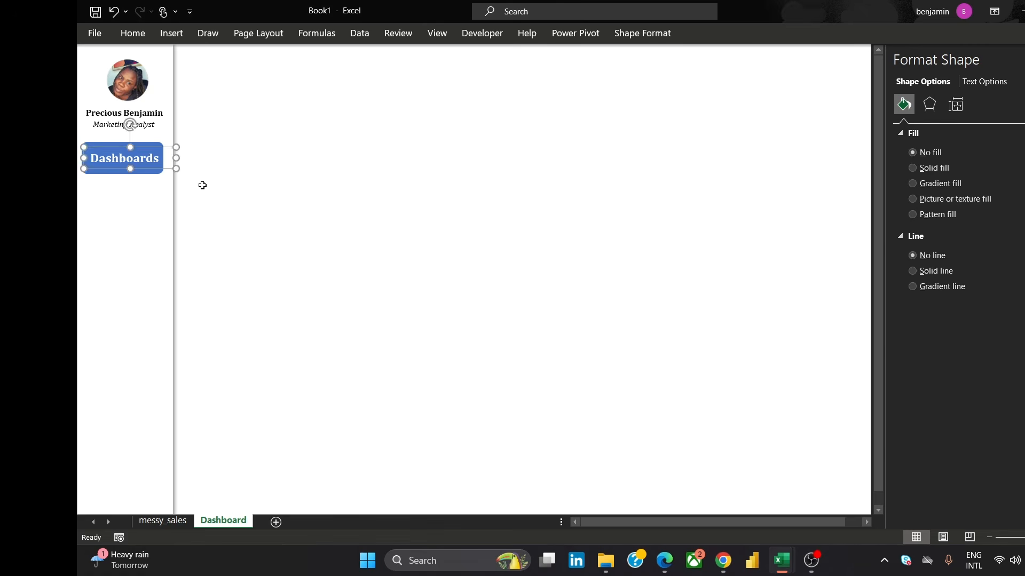
click(485, 279)
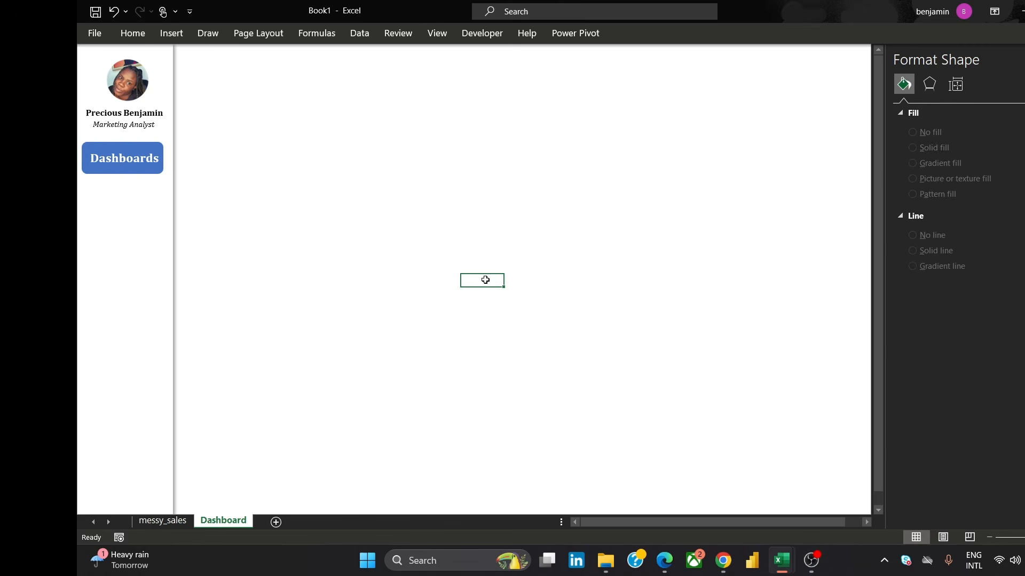
Set the Dashboards label's font size to 12 pt
click(134, 158)
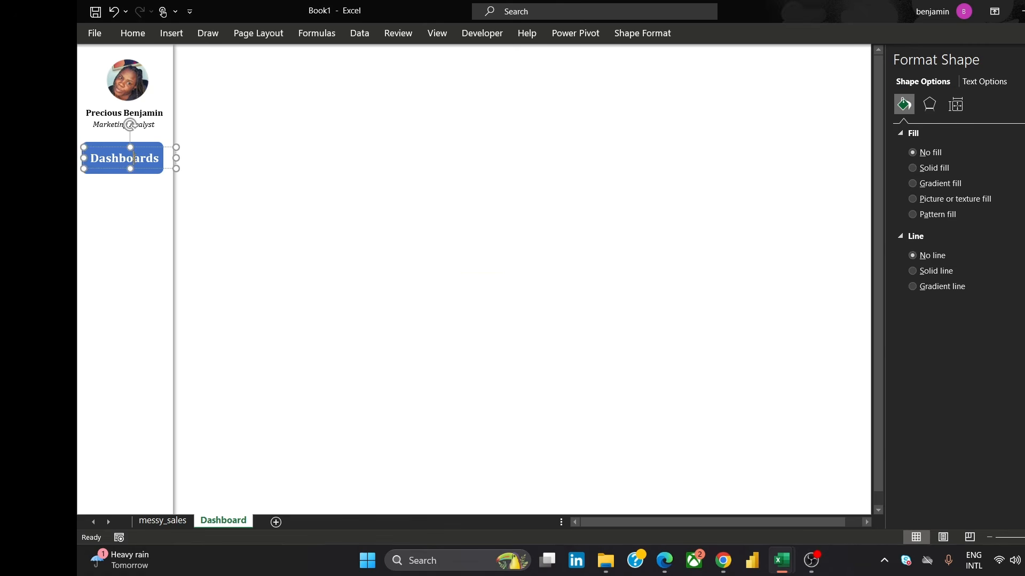
double_click(134, 159)
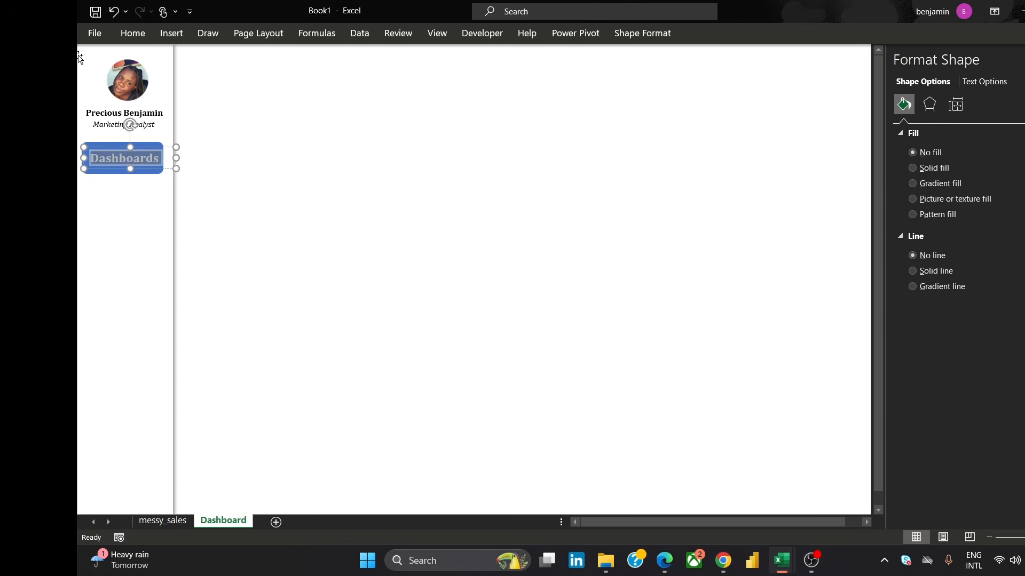
click(137, 36)
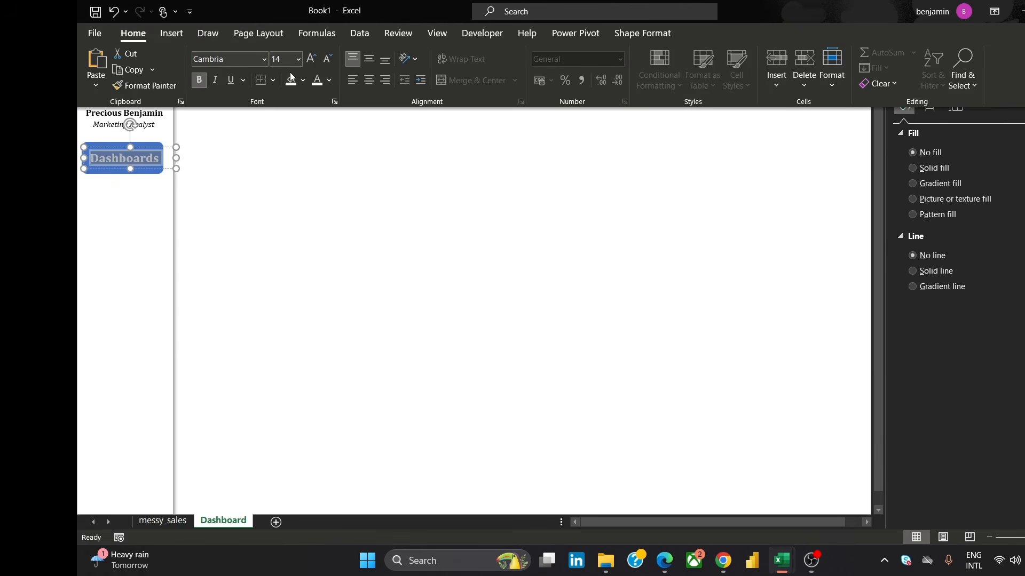
click(289, 61)
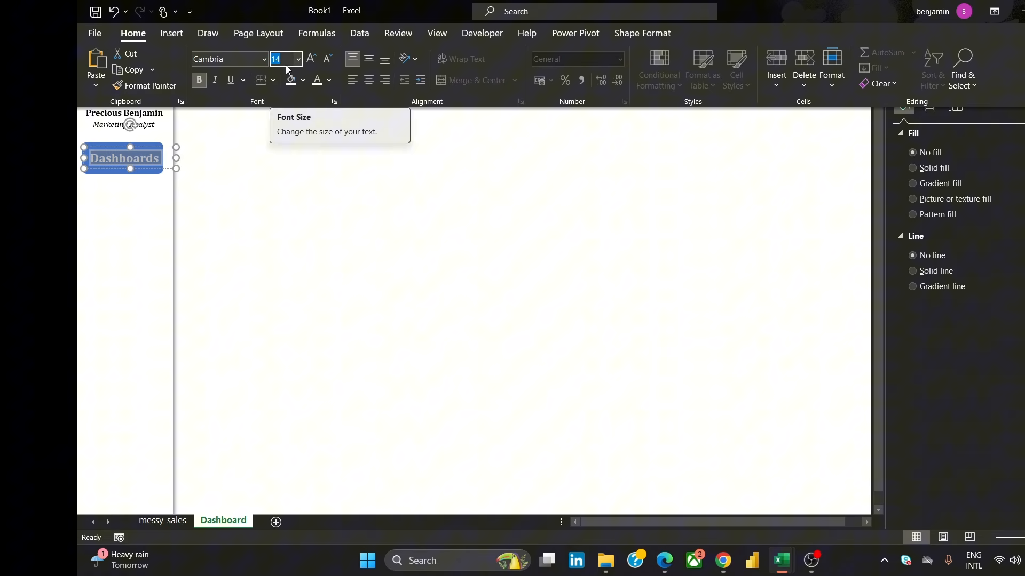
text(12)
key(Return)
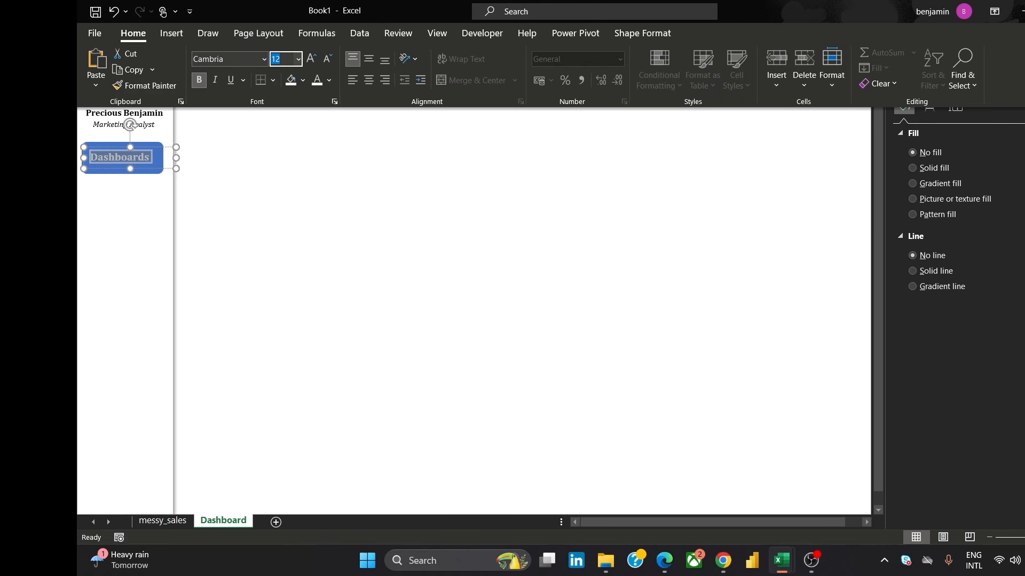
Resize the label's text box so it reads Dashboard on one line, centred on the blue button
click(173, 158)
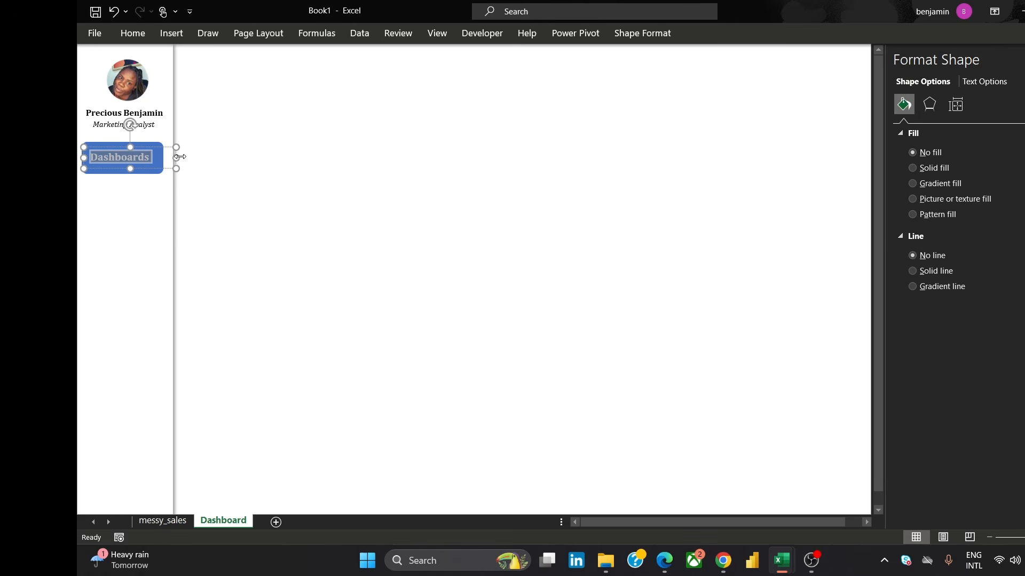
drag(179, 157, 155, 157)
click(290, 165)
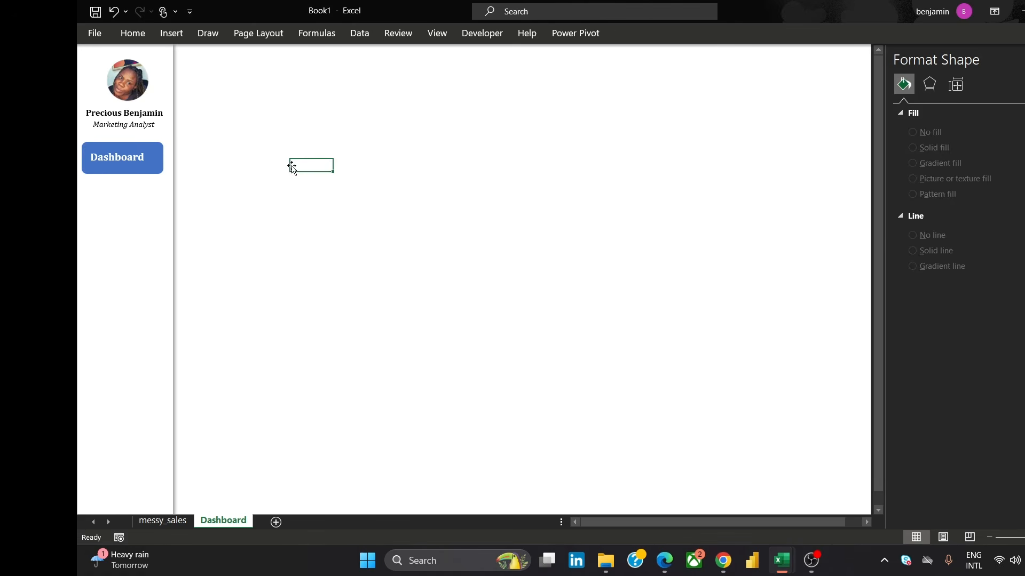
click(116, 158)
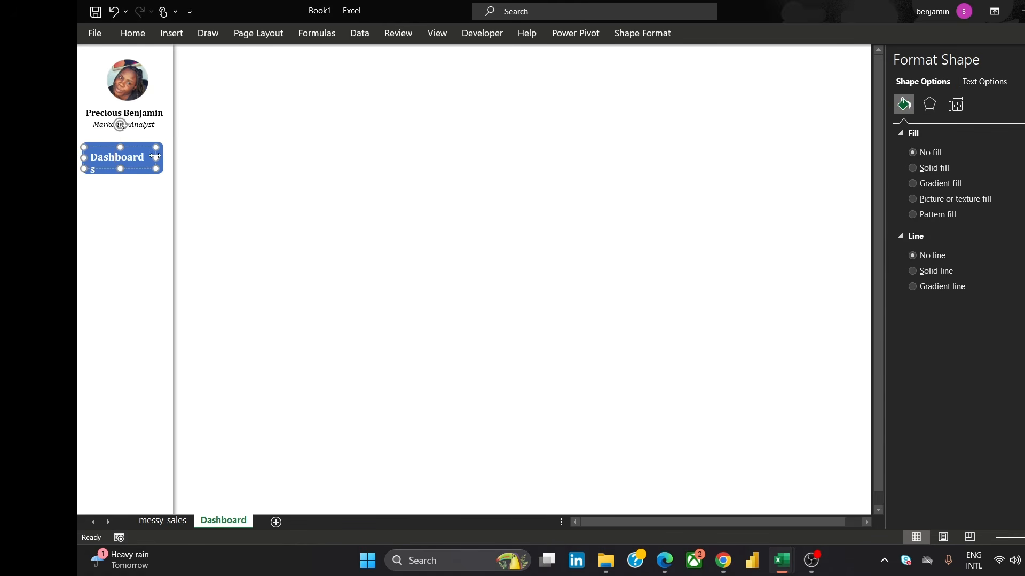
drag(155, 157, 159, 157)
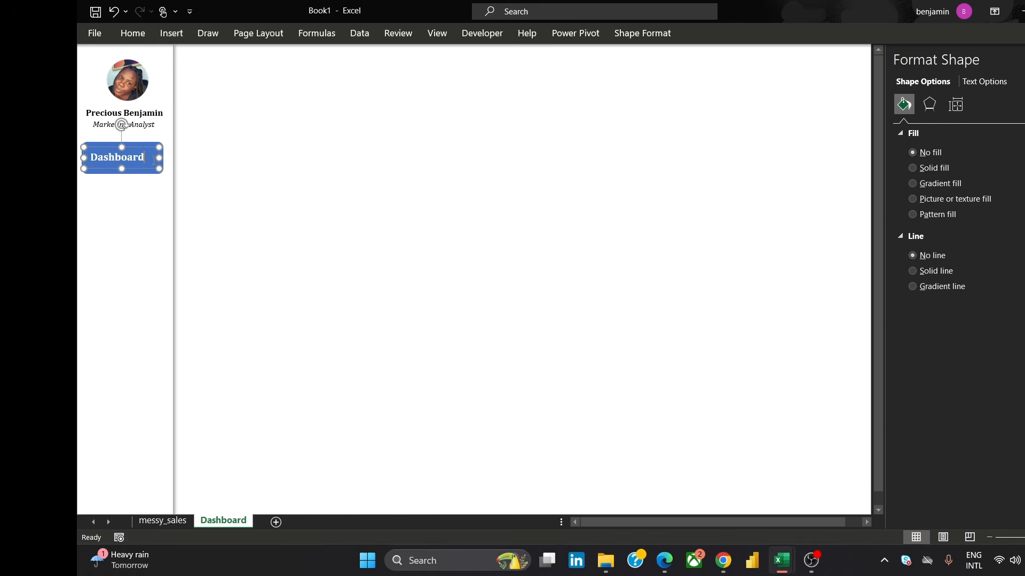
double_click(154, 158)
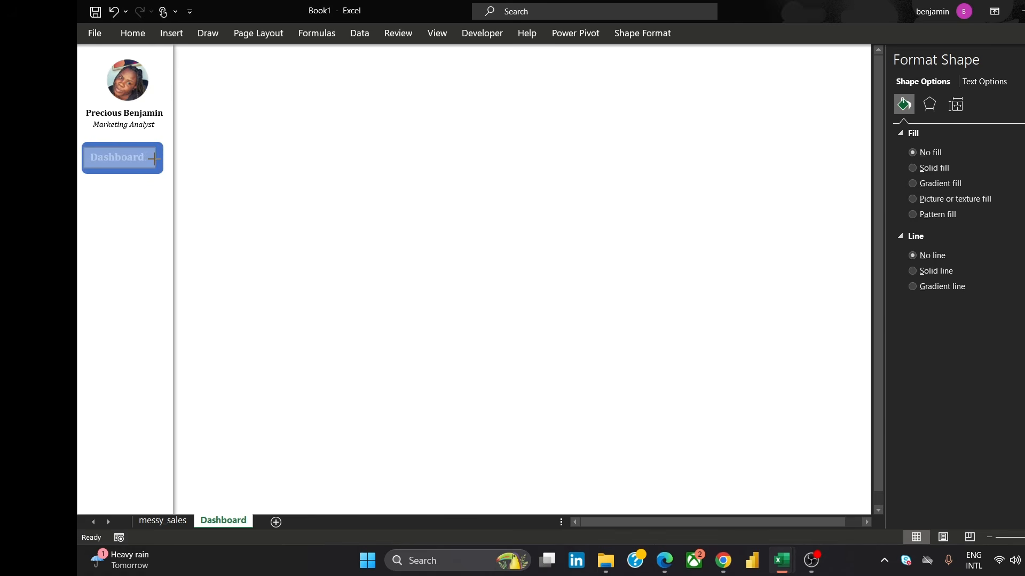
click(136, 170)
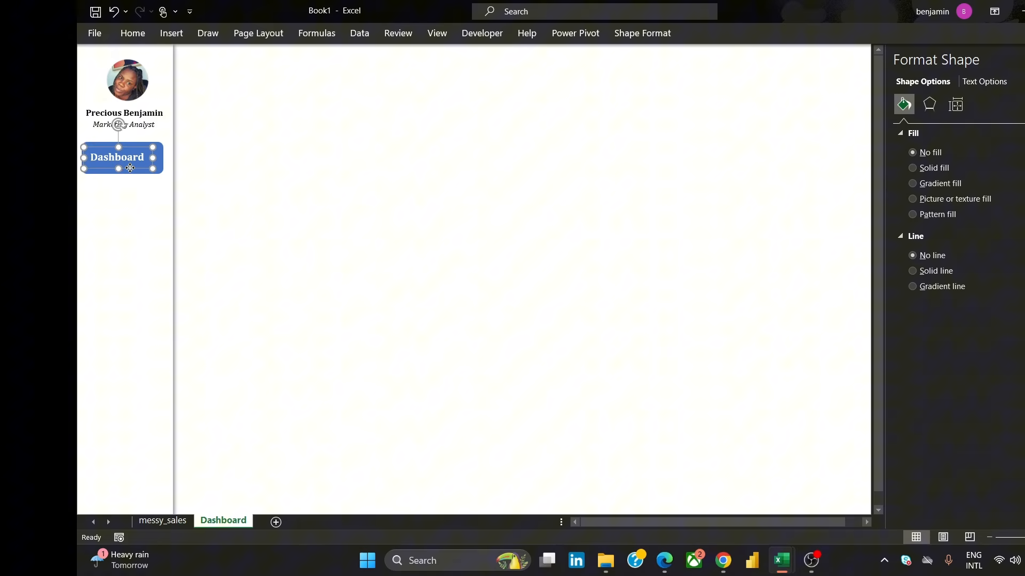
click(318, 188)
click(337, 259)
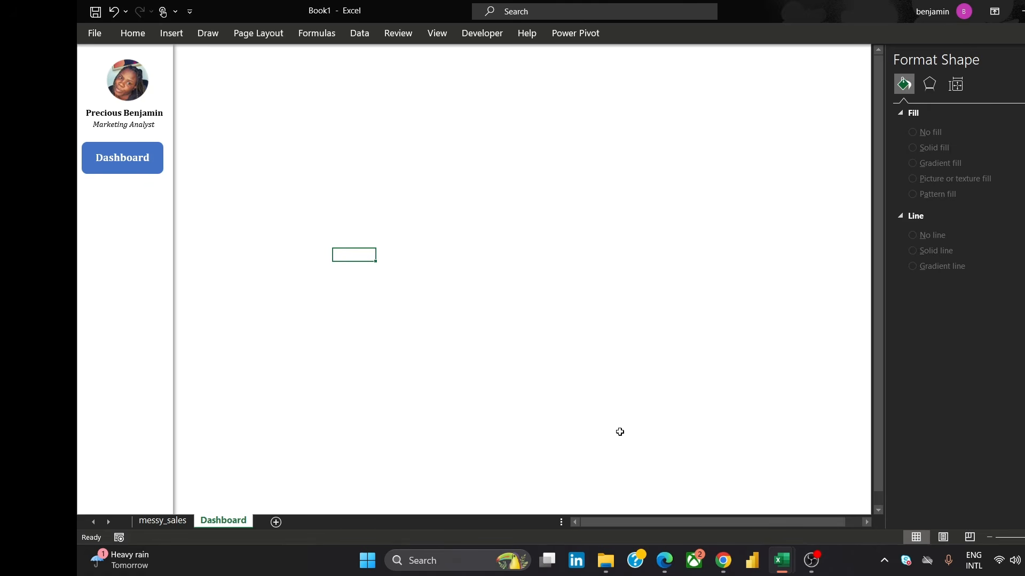
Compare the sidebar with the reference dashboard image in the browser, then return to the workbook
mouse_move(720, 572)
click(794, 492)
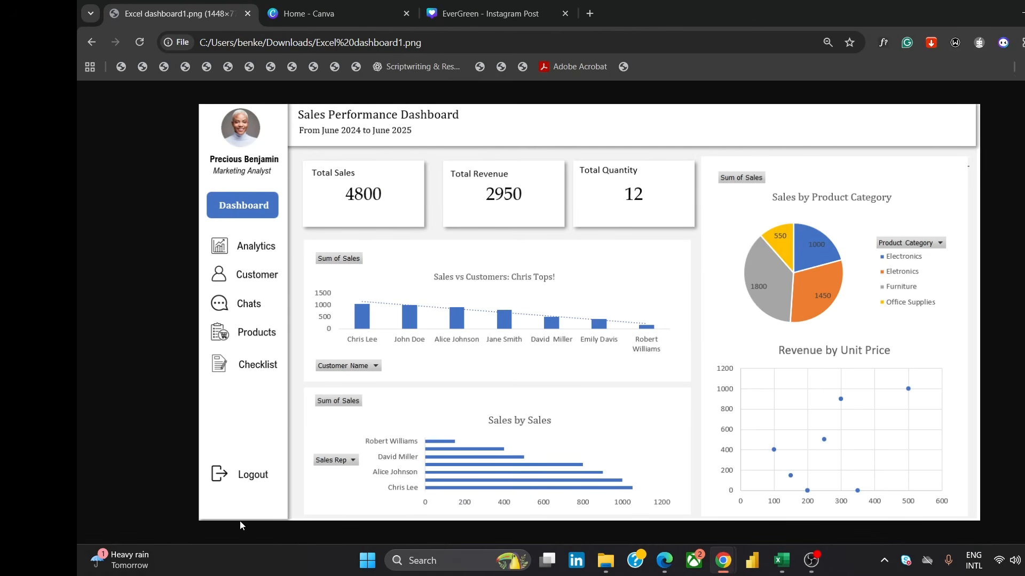
mouse_move(781, 561)
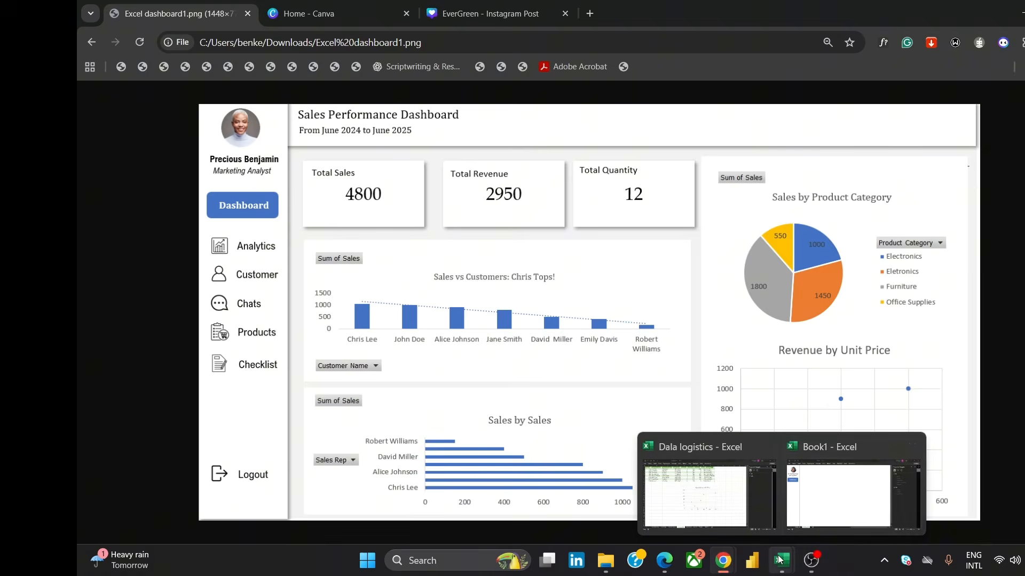
click(835, 501)
Duplicate the Marketing Analyst text box and move the copy into the empty sheet area
click(150, 127)
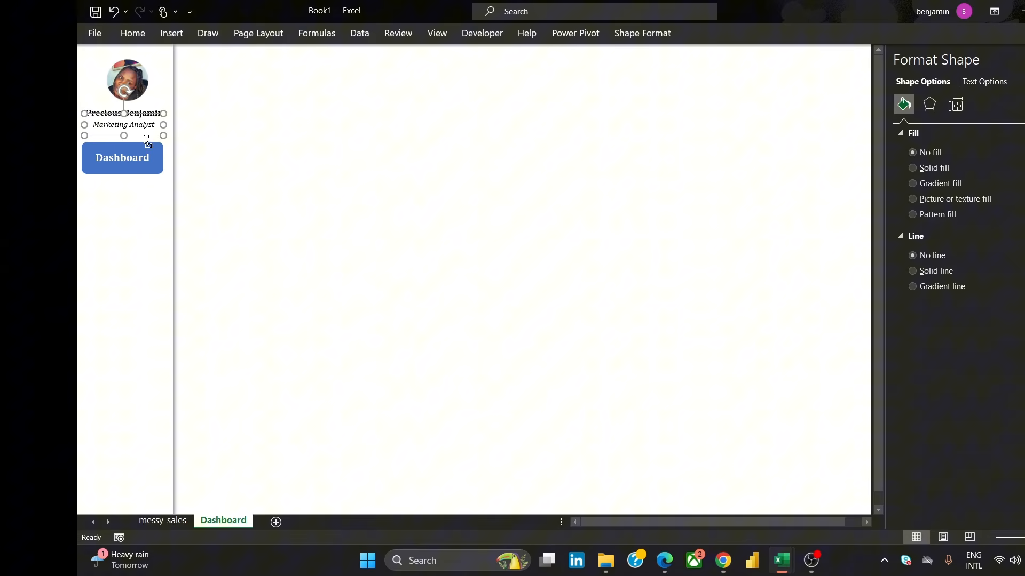
key(ctrl+d)
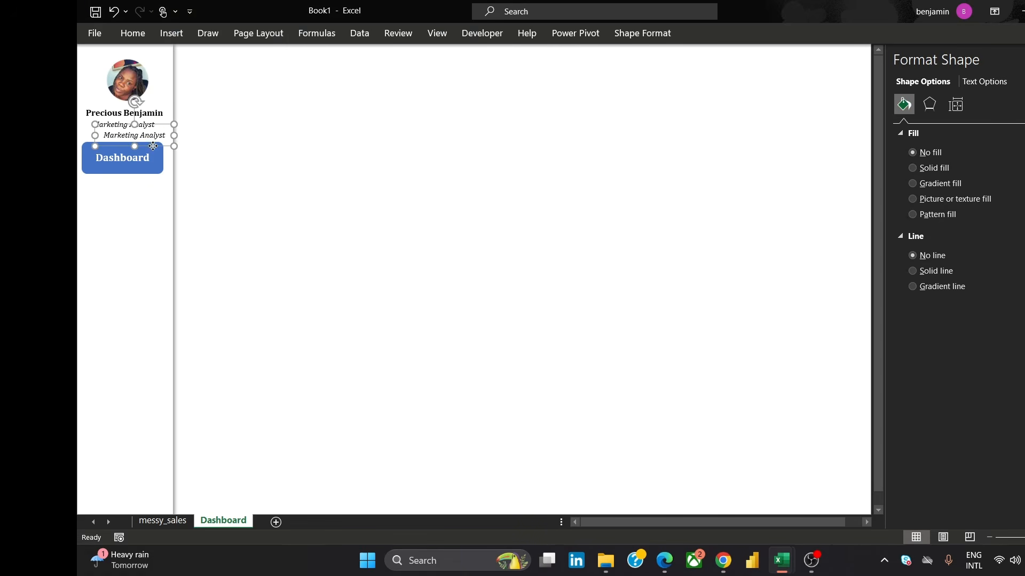
drag(154, 146, 563, 243)
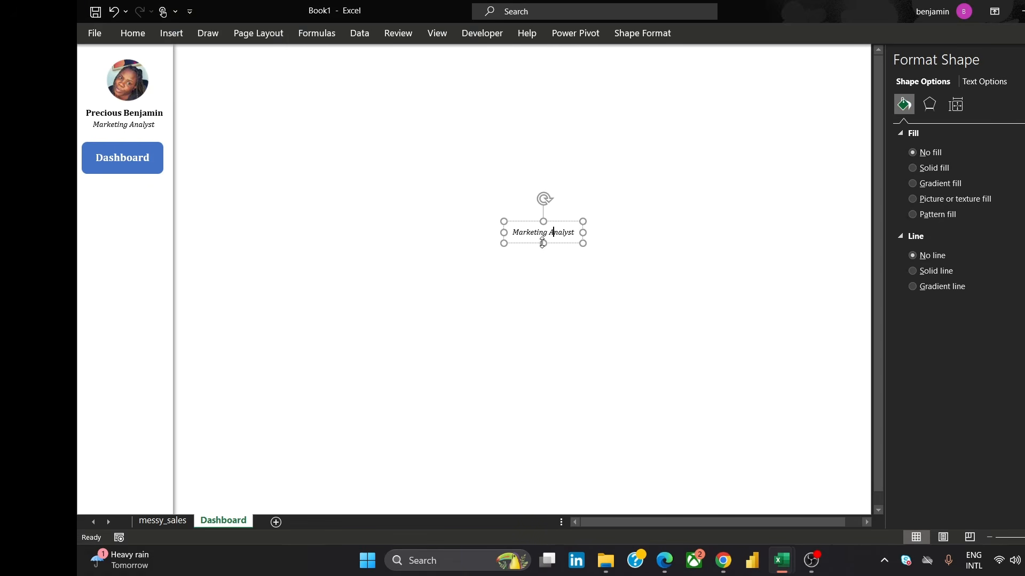
Remove italics from the copied text, set it to 11 pt, and widen its box
key(ctrl+a)
click(128, 33)
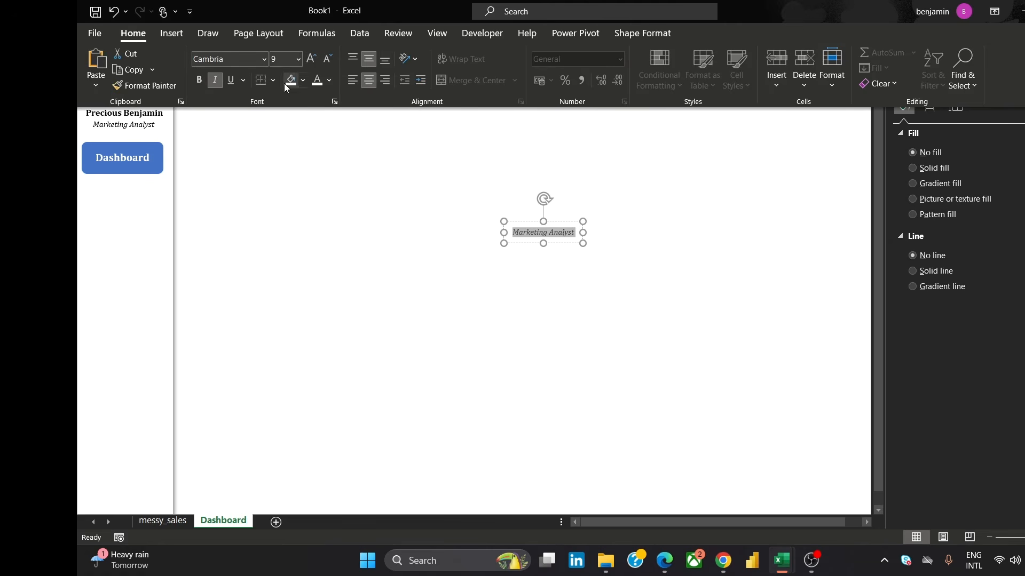
click(215, 79)
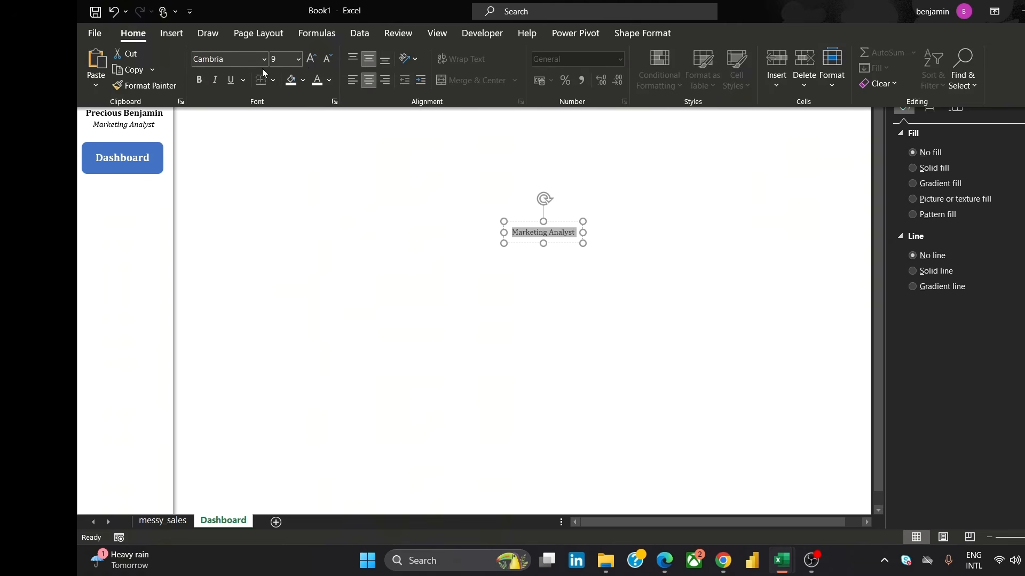
click(298, 59)
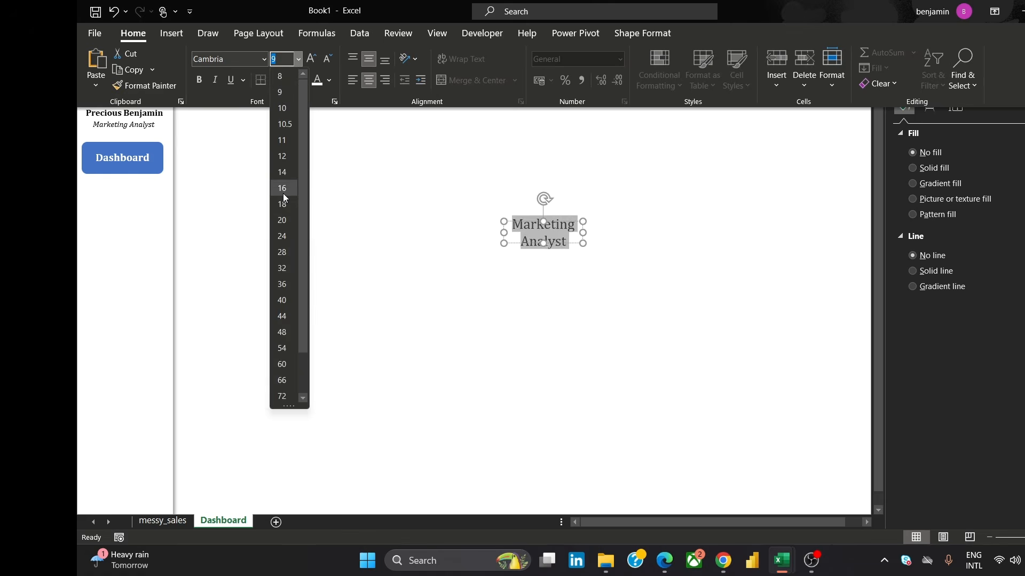
click(283, 141)
drag(583, 232, 609, 232)
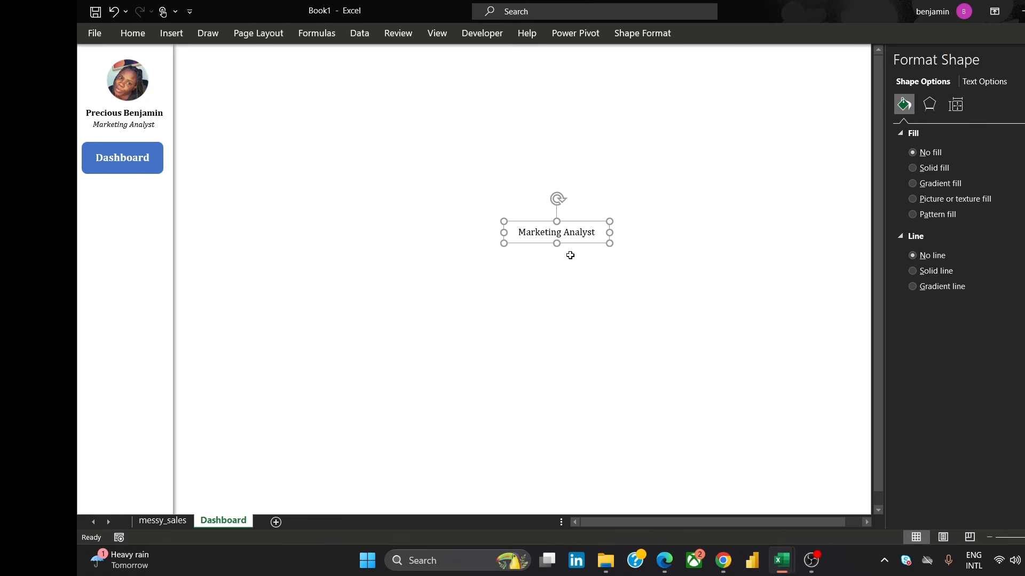
Replace the copied text with Analytics
triple_click(549, 232)
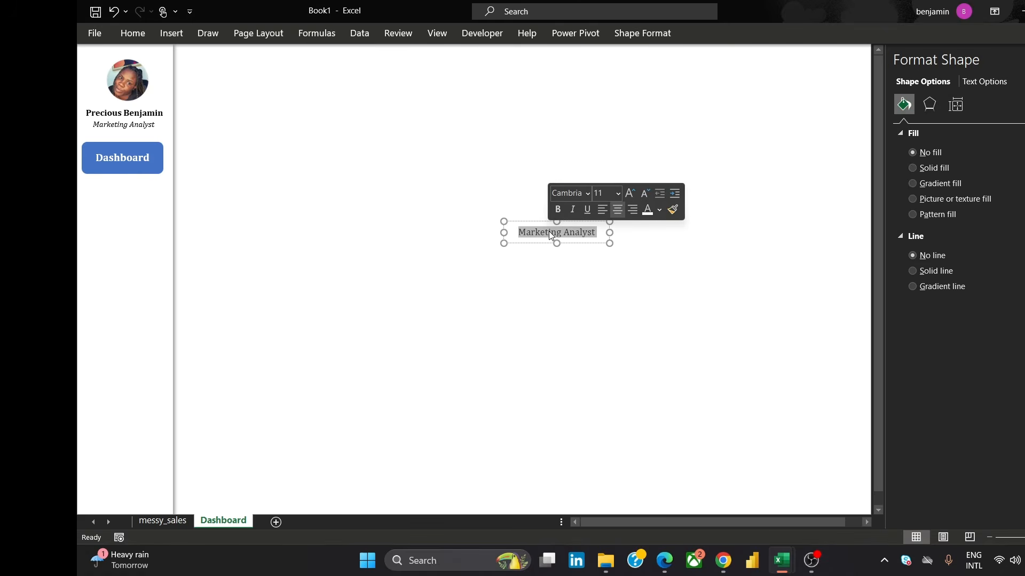
text(Anal)
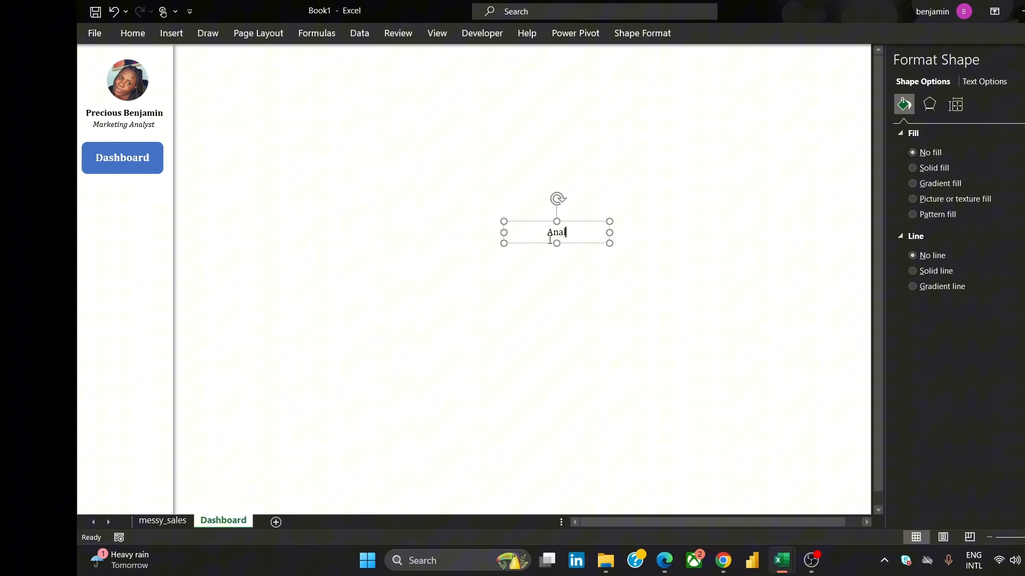
text(ystics)
Duplicate the Analytics text box four times and move one copy up beside the Dashboard button
click(586, 243)
key(ctrl+d)
key(ctrl+d)
key(ctrl+d)
key(ctrl+d)
key(ctrl+d)
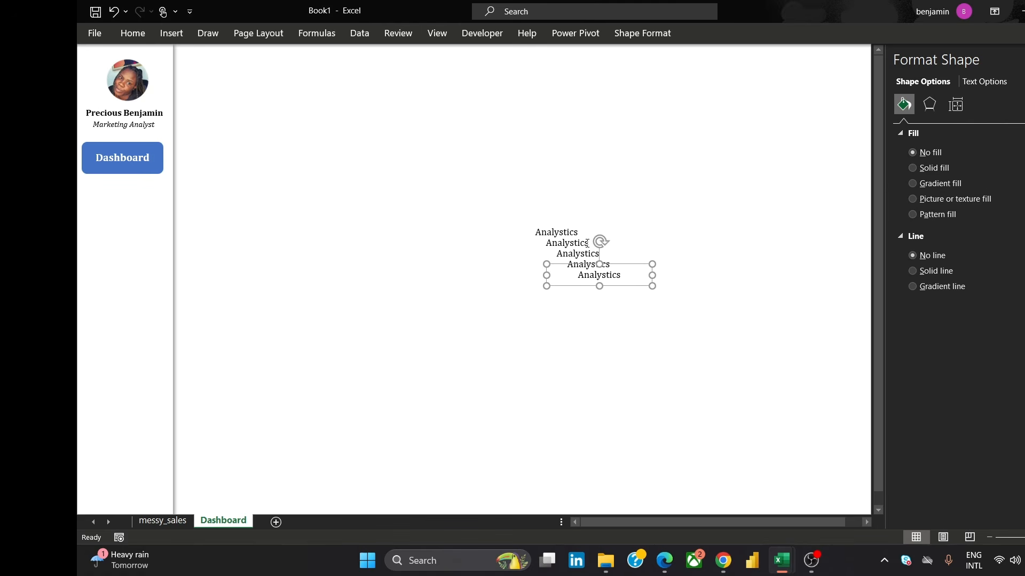
click(559, 232)
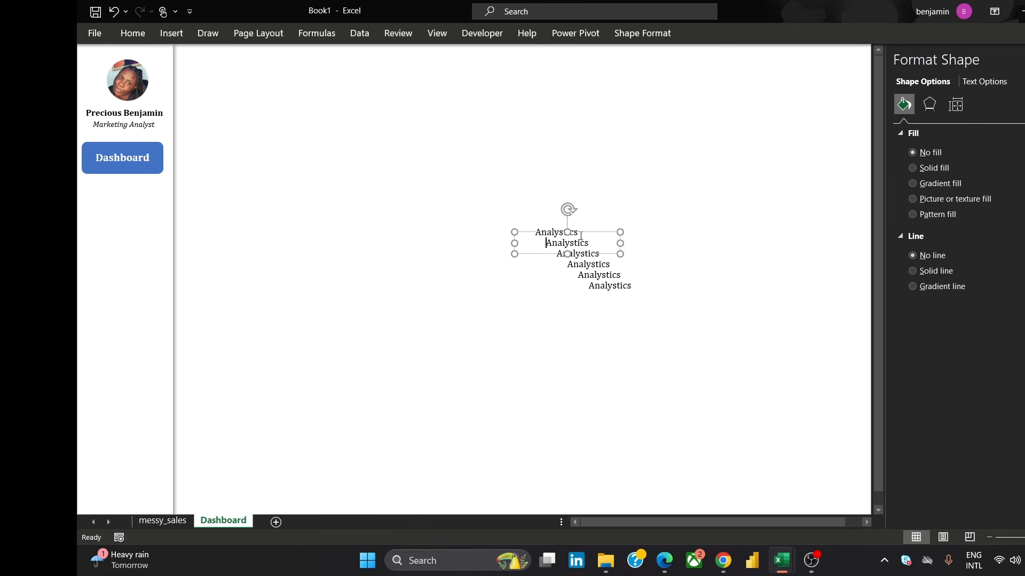
drag(590, 231, 404, 173)
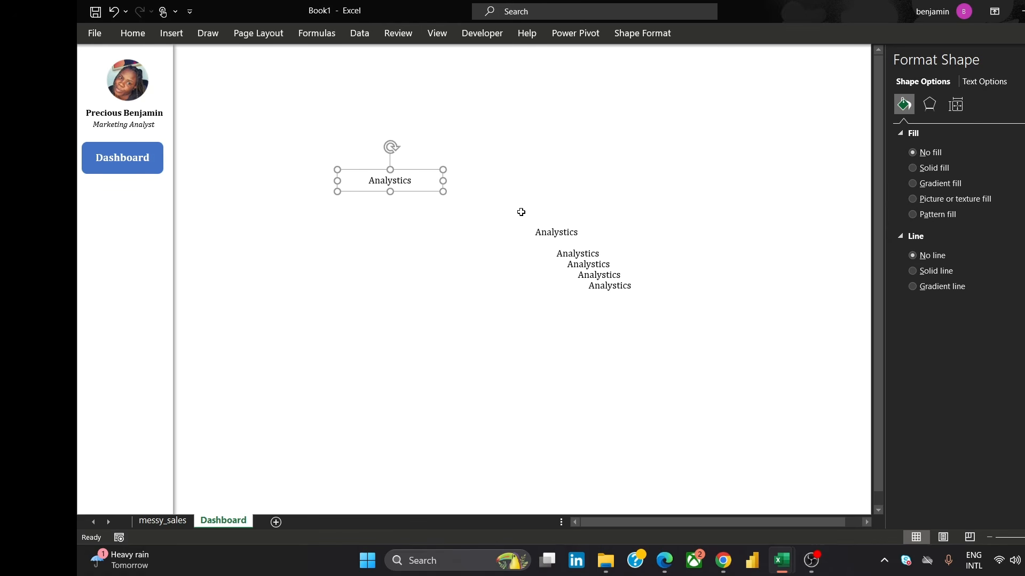
Rename one Analytics copy to Customers and move it just below the first Analytics label
double_click(540, 231)
text(Cu)
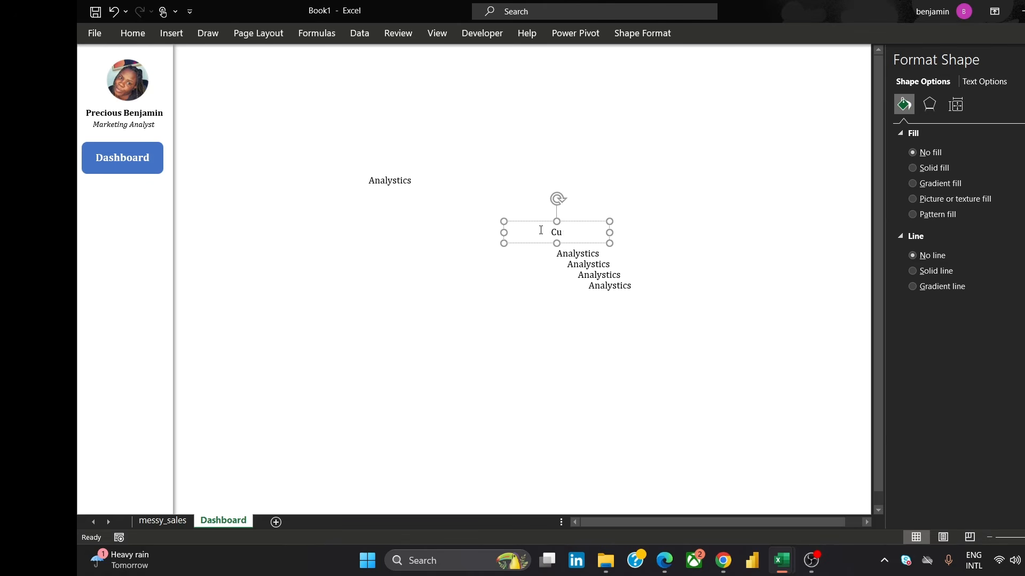
text(stomers)
drag(531, 242, 365, 217)
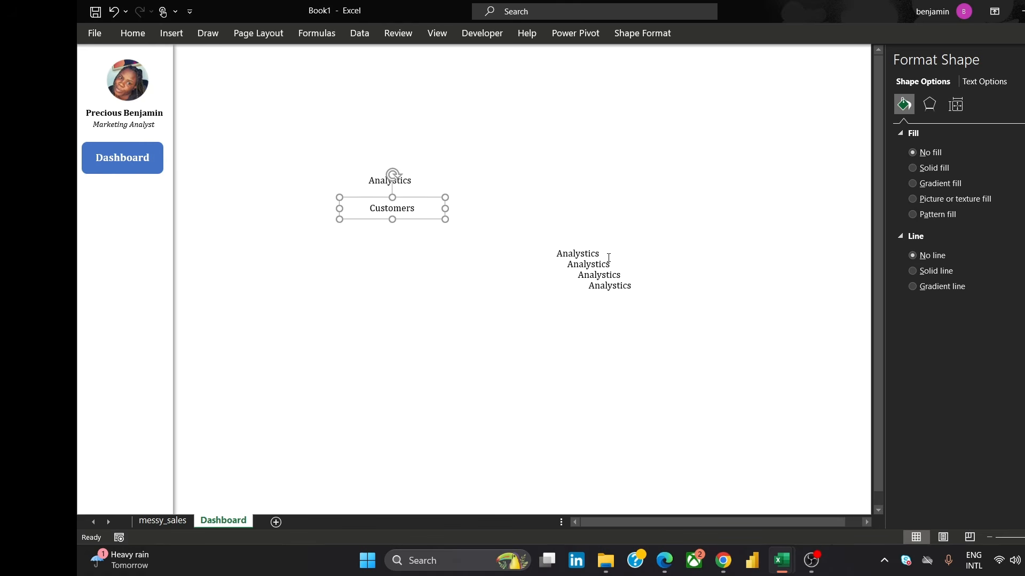
Rename the next Analytics copy to Products and move it below Customers
click(591, 251)
double_click(581, 263)
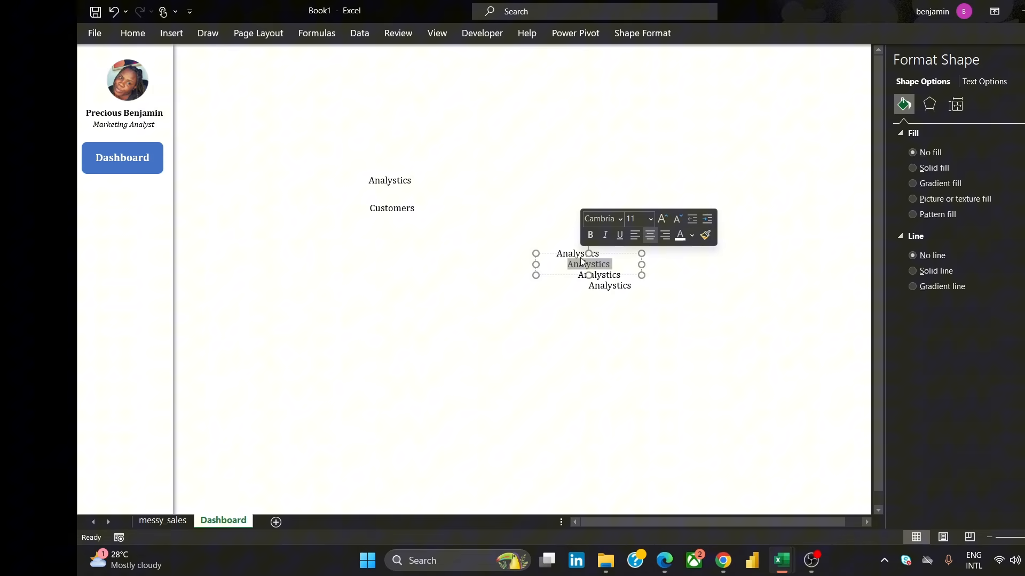
text(Products)
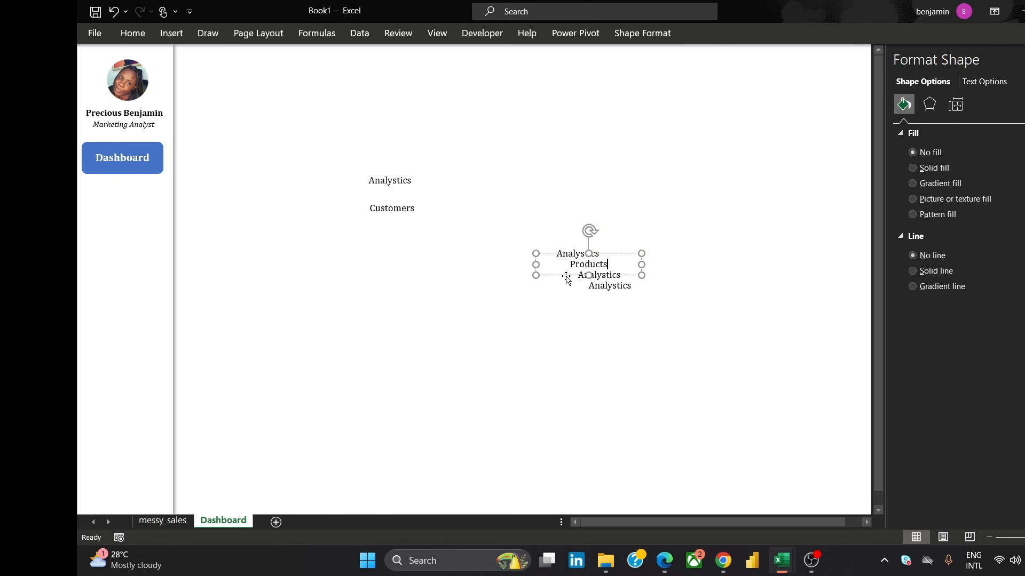
drag(566, 278, 317, 245)
Rename the next Analytics copy to Chats and move it below Products
click(580, 245)
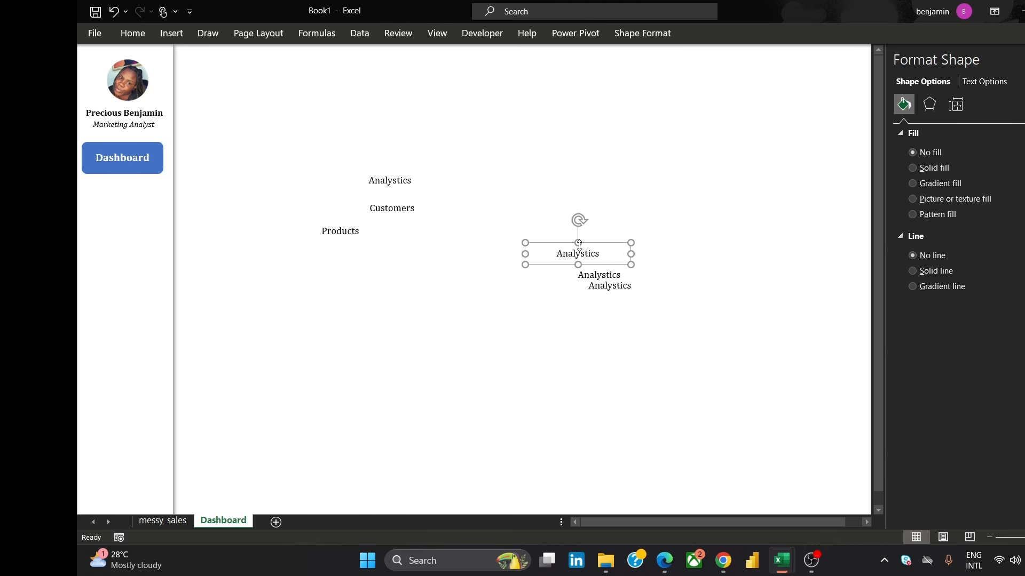
double_click(580, 253)
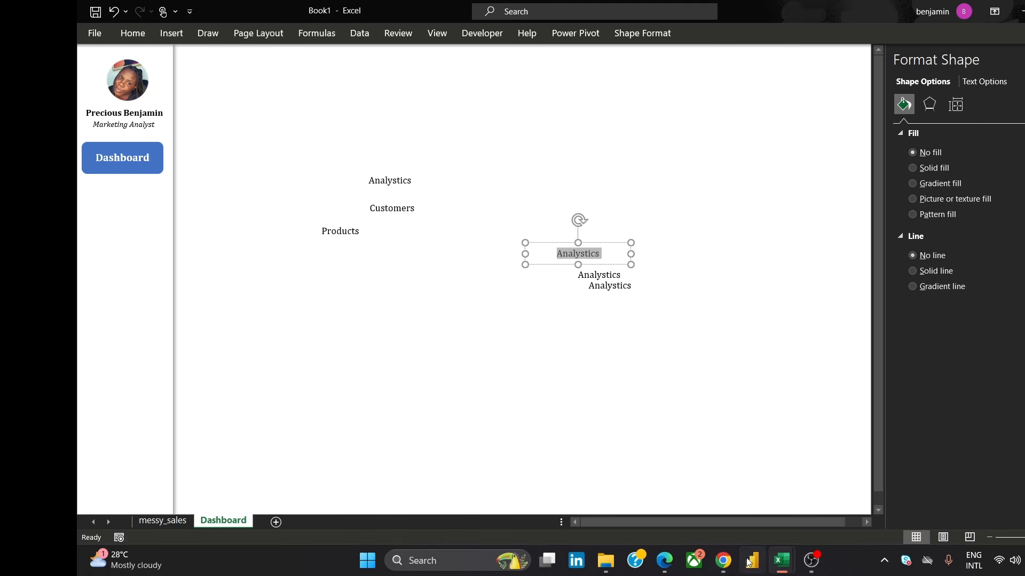
mouse_move(723, 560)
mouse_move(747, 508)
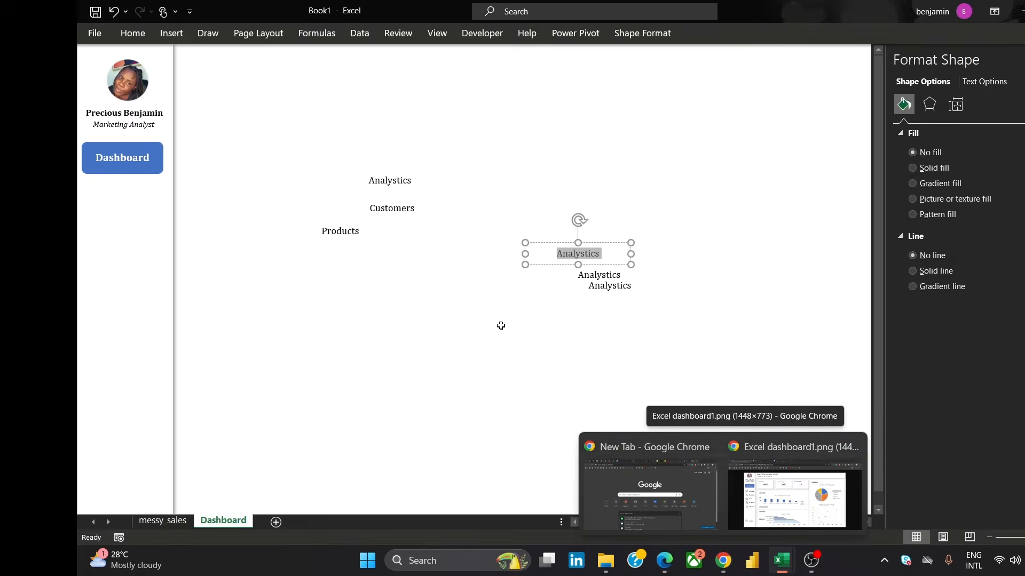
text(Chats)
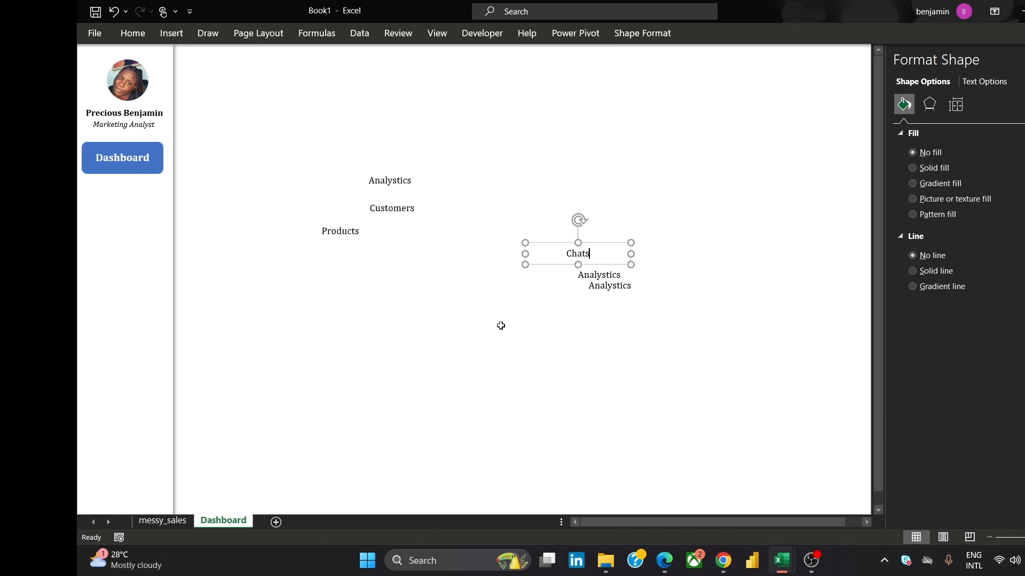
drag(556, 265, 353, 264)
Move the next Analytics copy lower and rename it Checklists
click(606, 292)
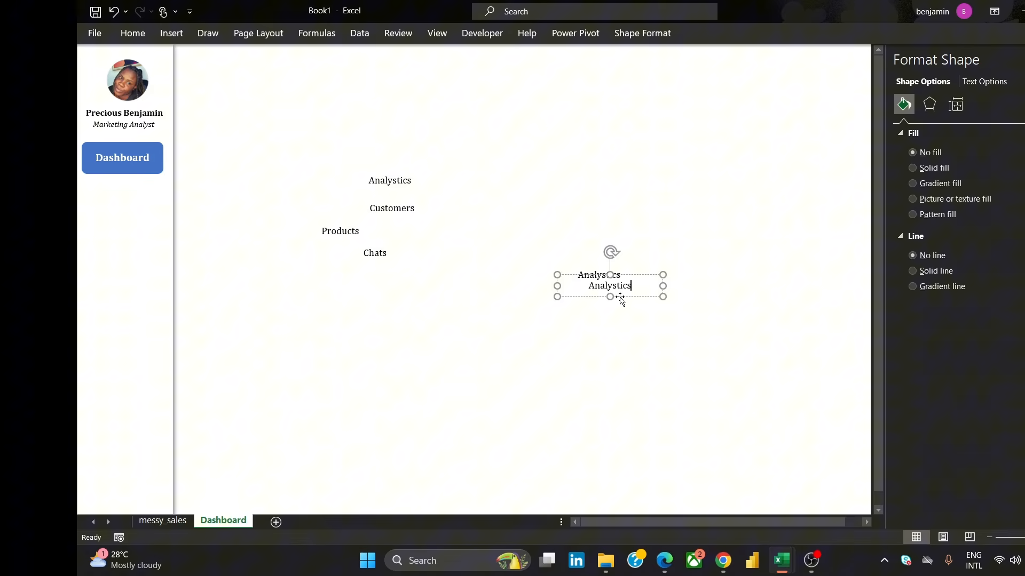
drag(621, 300, 484, 308)
double_click(486, 306)
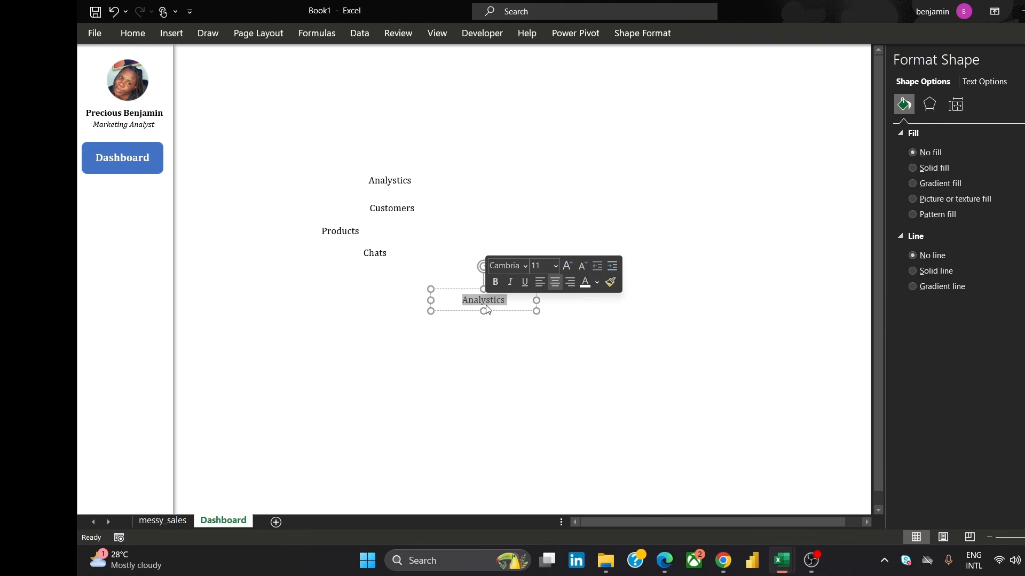
text(Check)
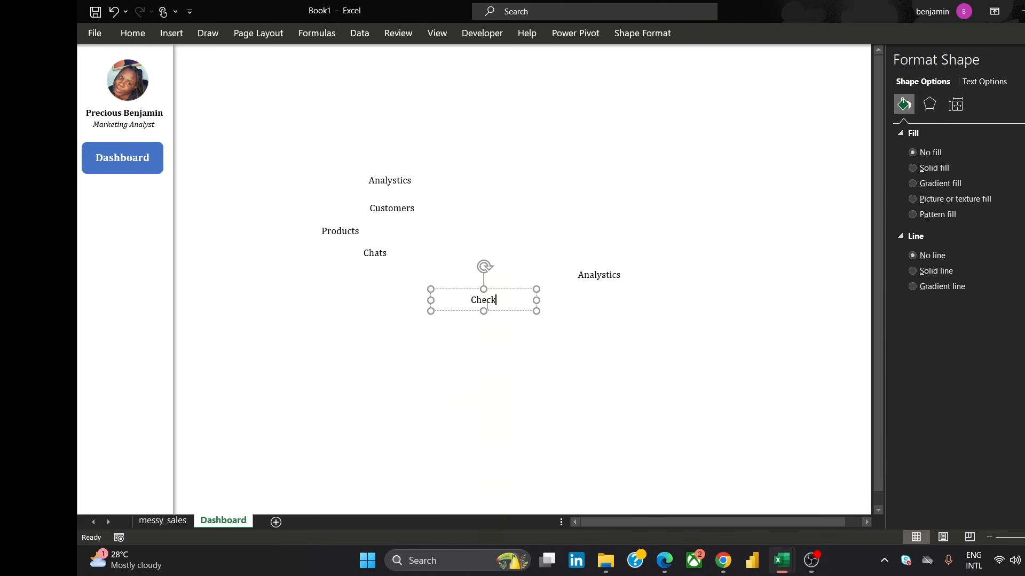
text(lists)
Rename the last Analytics copy to Logout
click(576, 273)
double_click(583, 276)
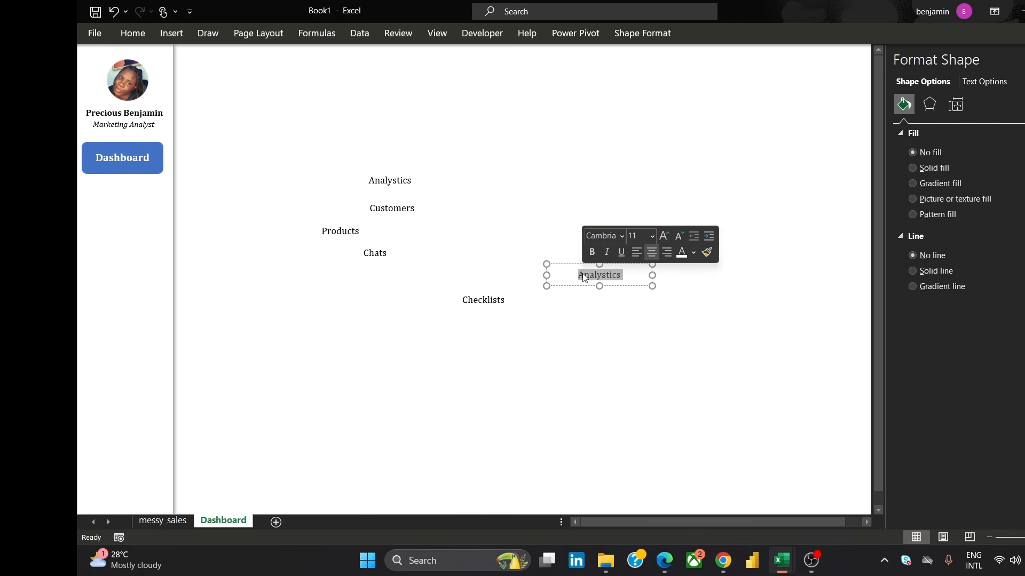
text(Log)
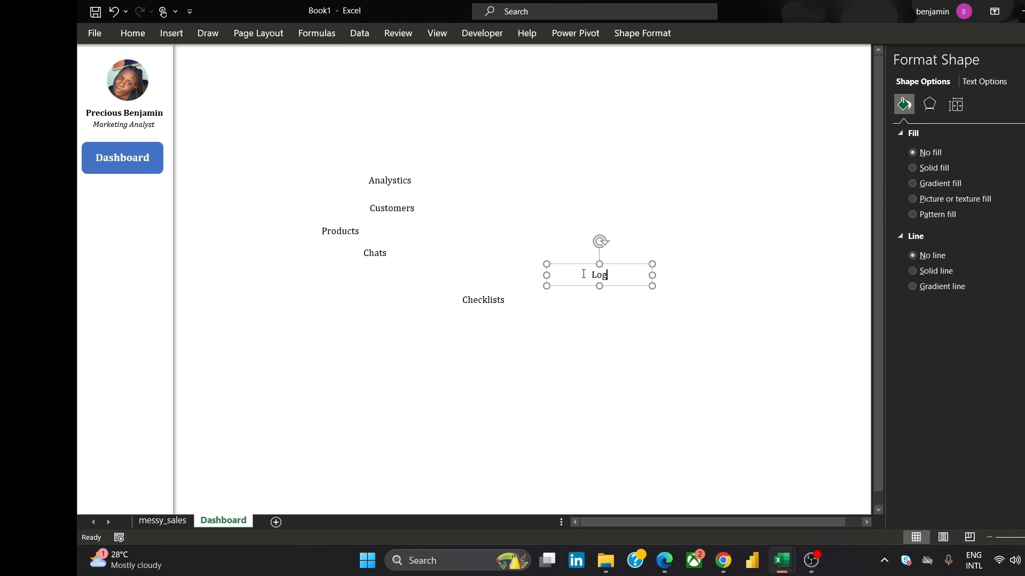
text(out)
Left-align the text in the Analytics and Customers boxes
click(369, 181)
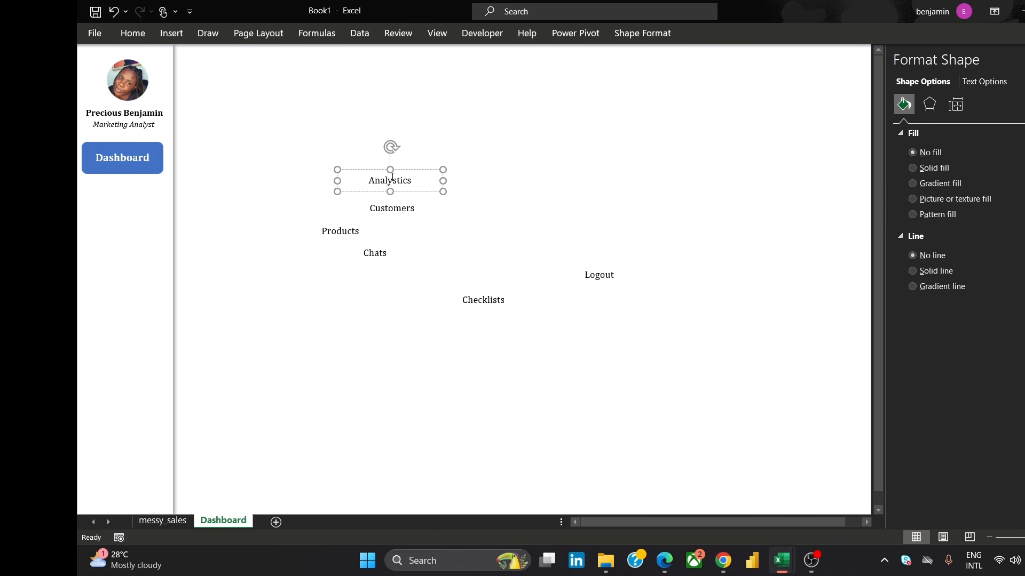
double_click(393, 179)
click(139, 33)
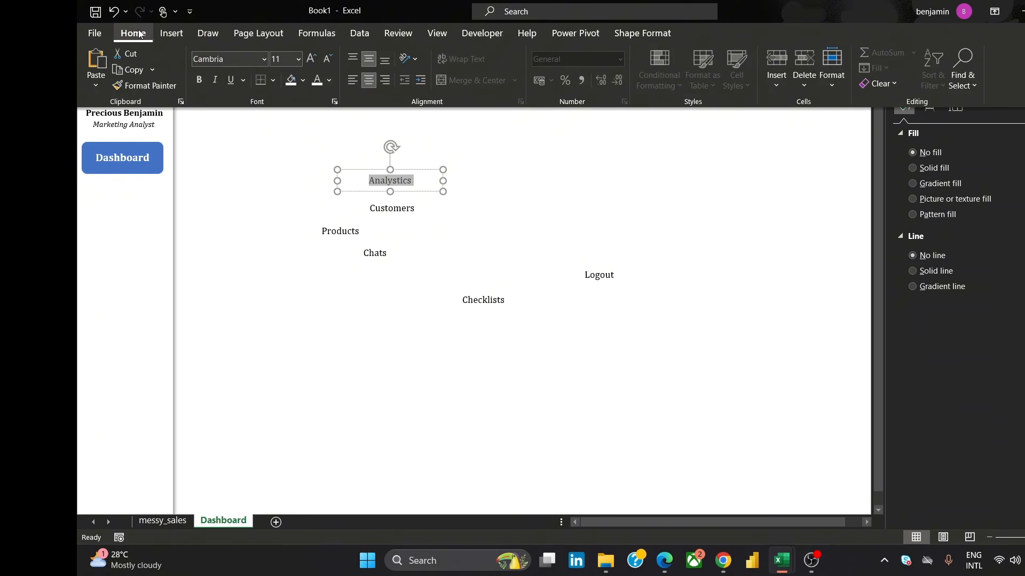
click(355, 80)
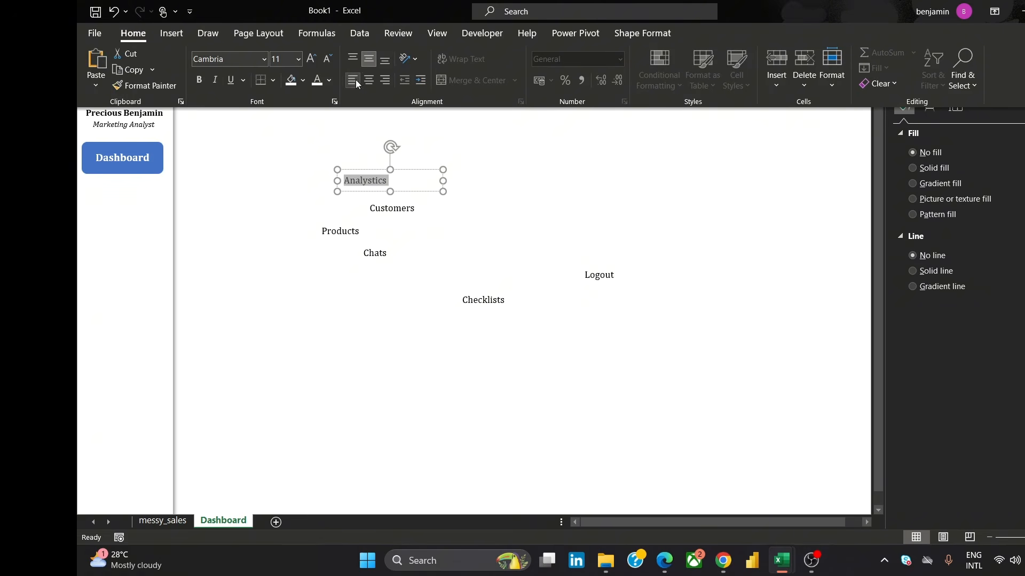
click(390, 208)
double_click(390, 208)
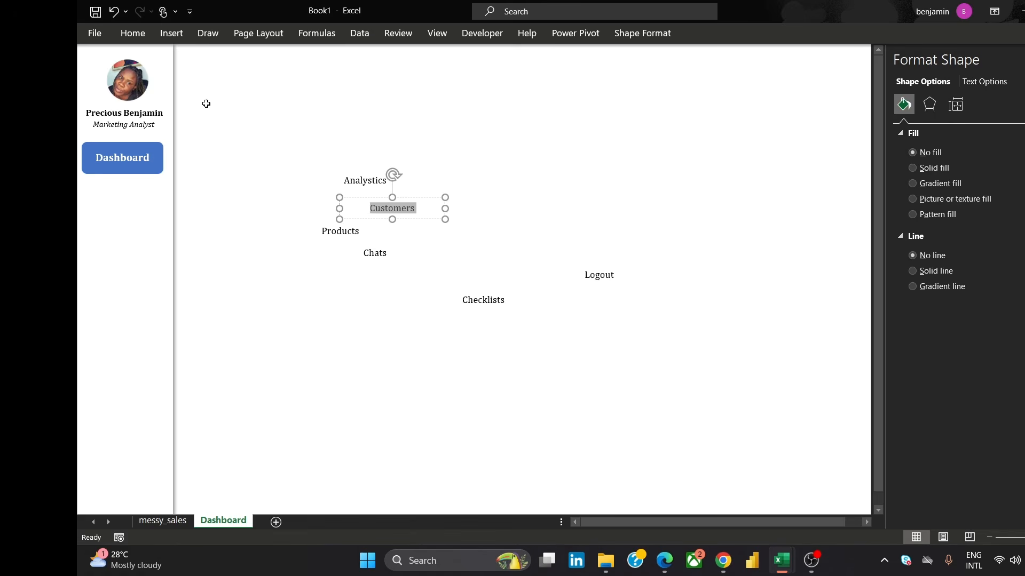
click(133, 33)
click(352, 80)
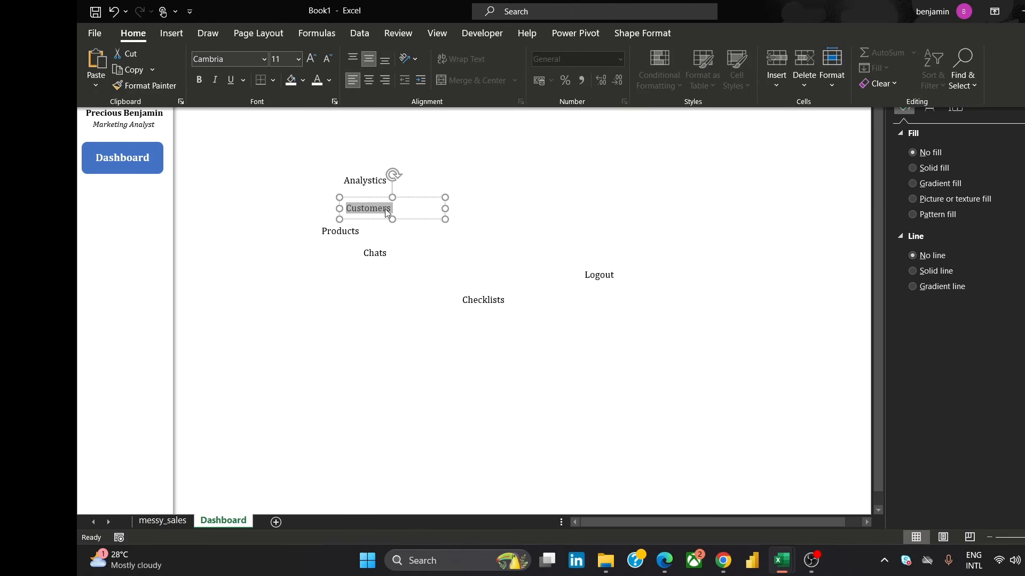
Left-align the text in the Products and Chats boxes
click(355, 234)
click(355, 233)
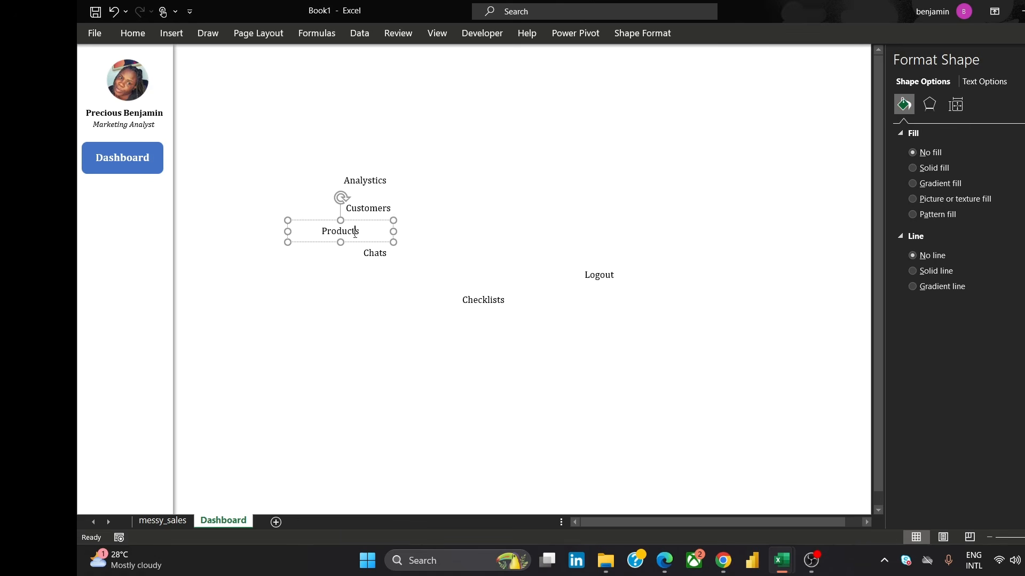
double_click(356, 233)
click(132, 33)
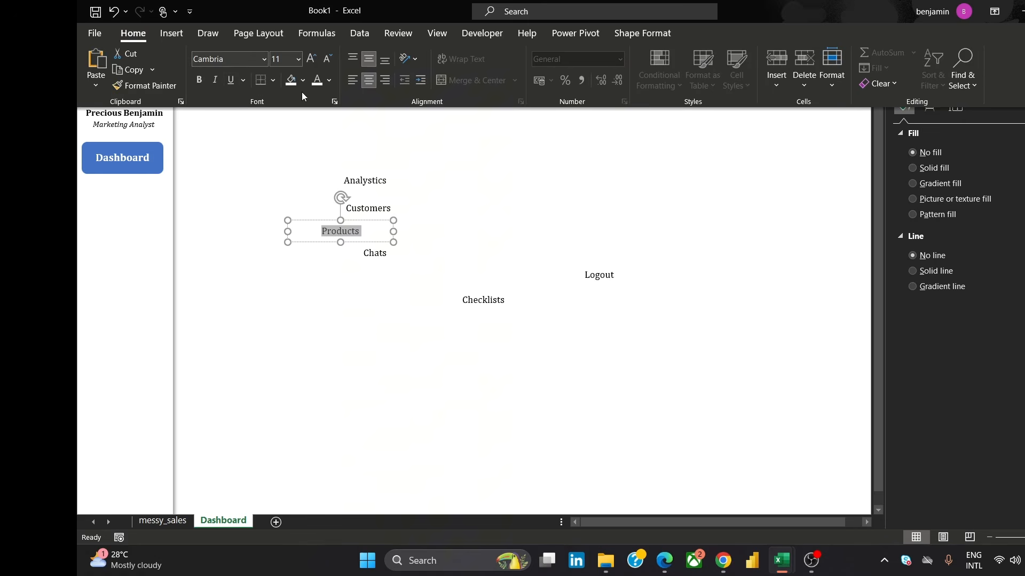
click(352, 80)
click(389, 255)
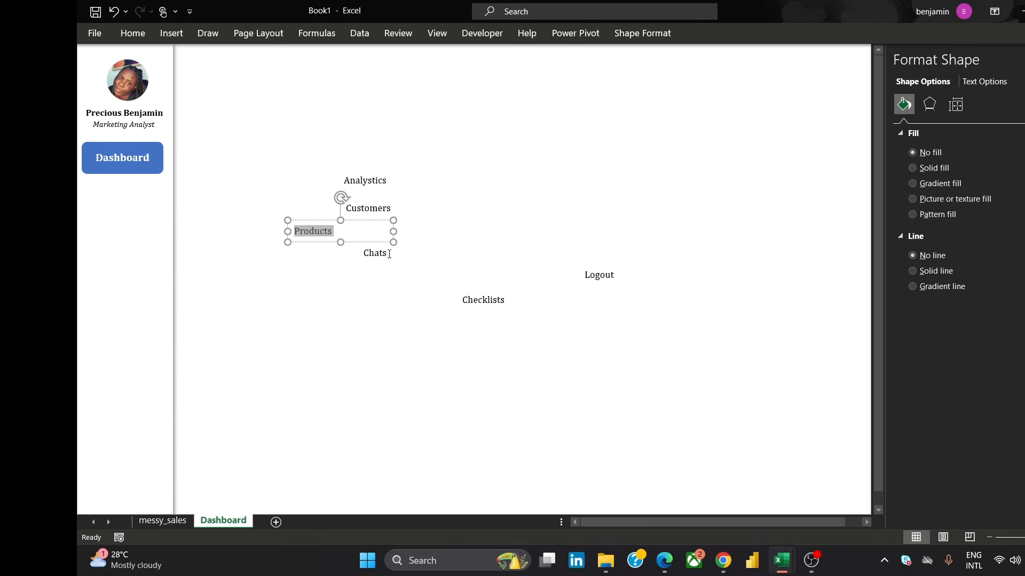
click(389, 254)
double_click(388, 254)
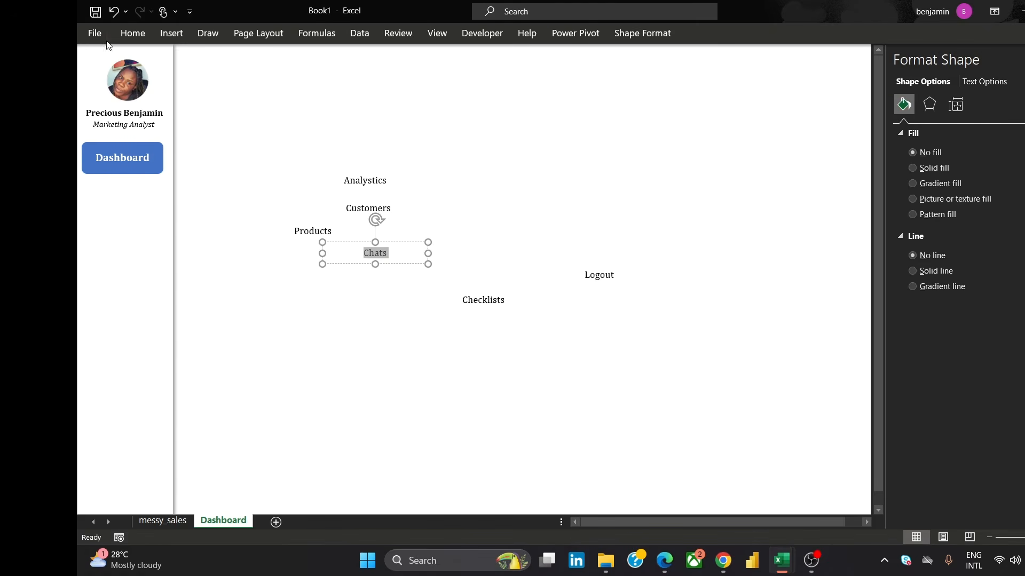
click(133, 33)
click(352, 80)
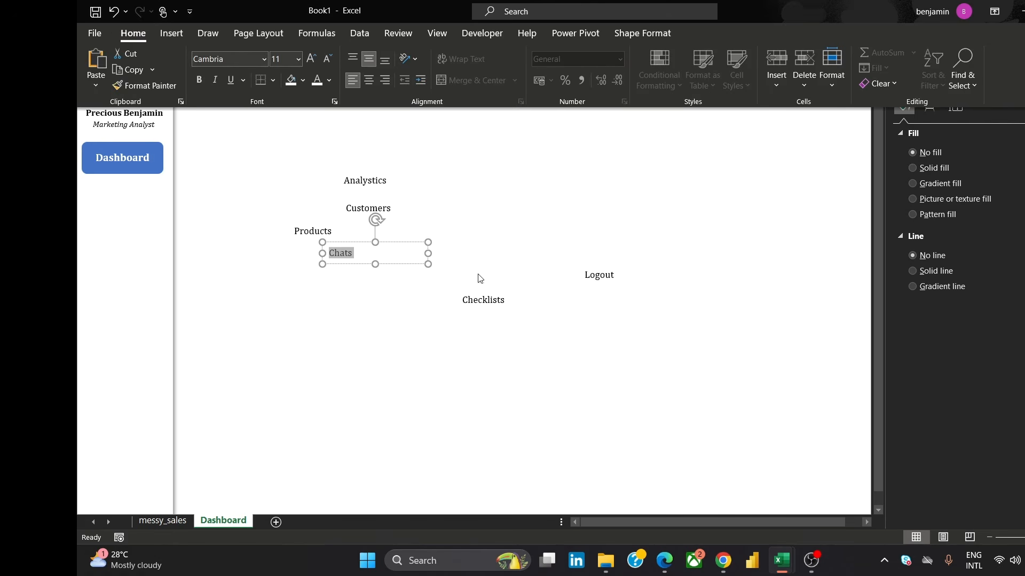
Left-align the text in the Checklists and Logout boxes
click(484, 302)
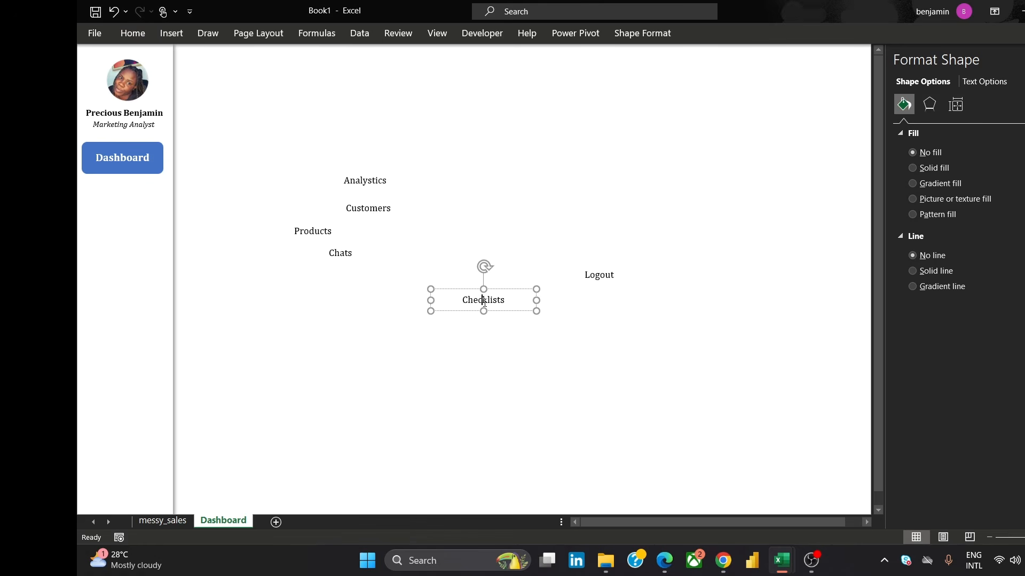
double_click(484, 302)
click(132, 32)
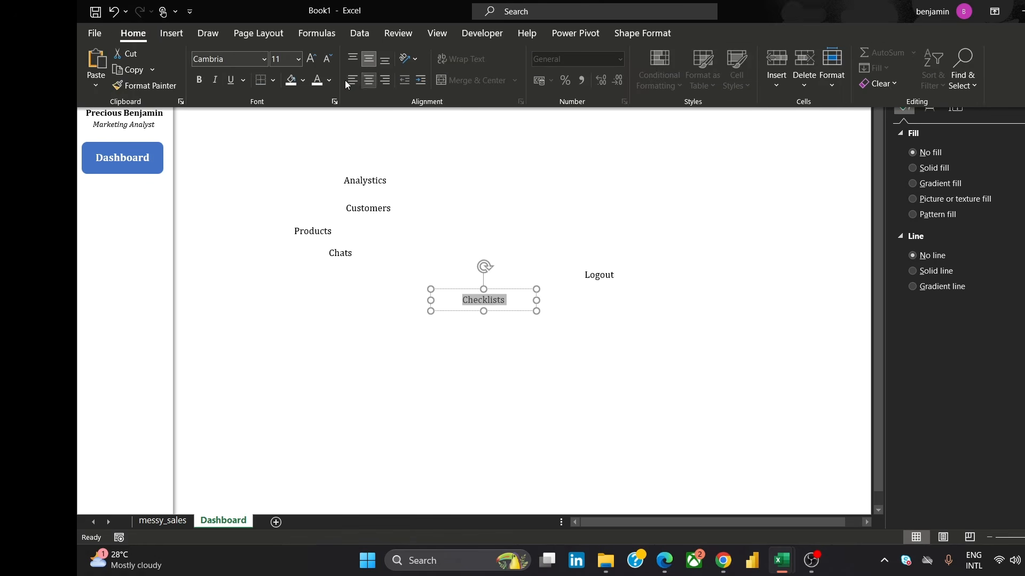
click(352, 80)
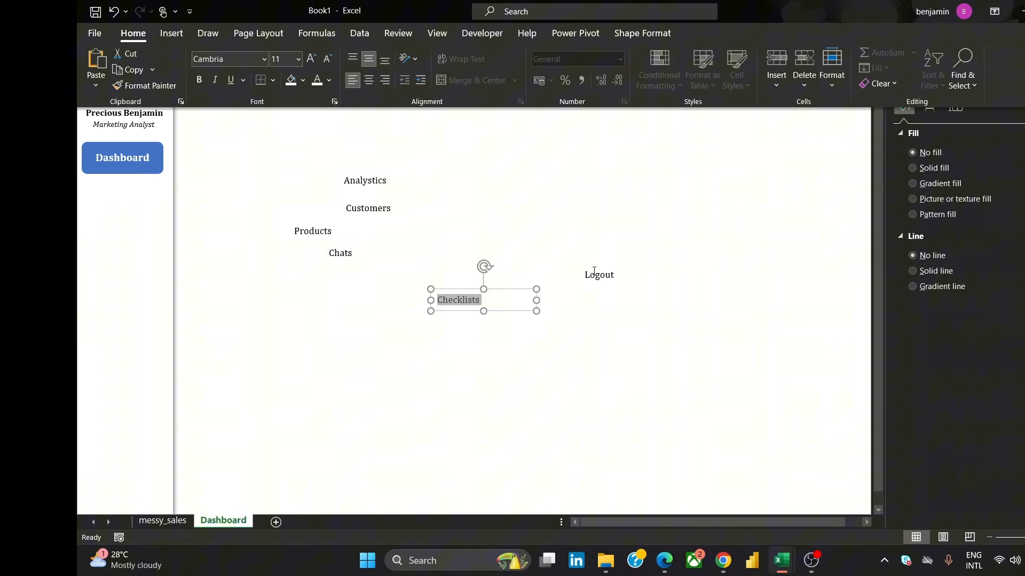
click(593, 272)
click(596, 274)
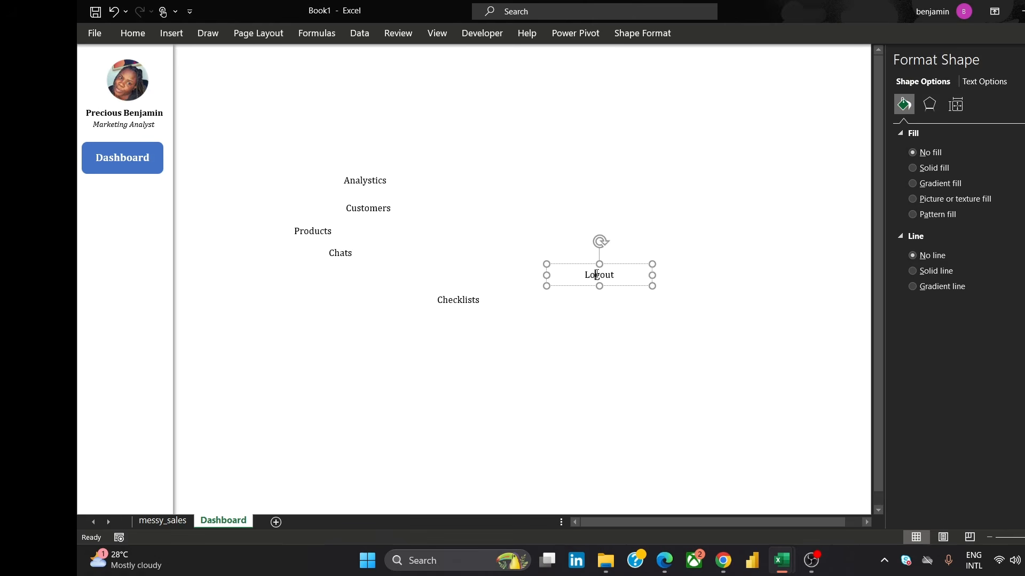
double_click(596, 274)
click(133, 35)
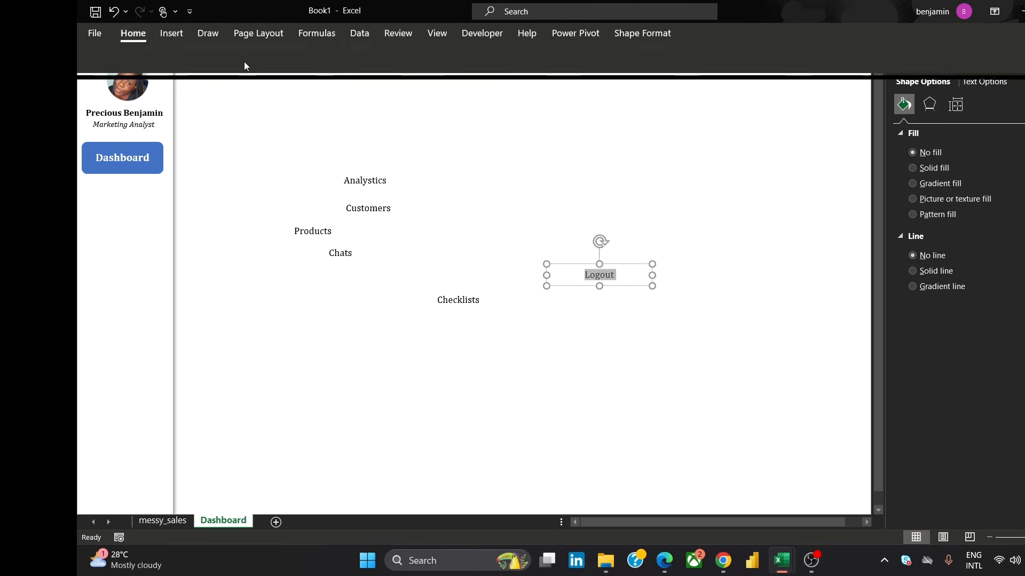
click(348, 86)
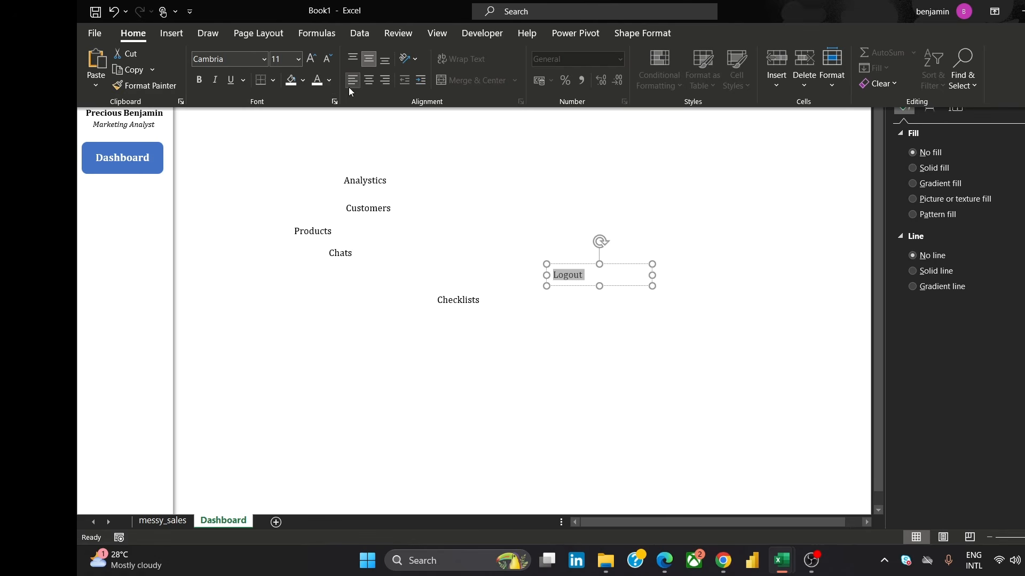
click(467, 185)
Move the Analytics, Customers and Products labels into the sidebar, stacked below the Dashboard button
click(386, 179)
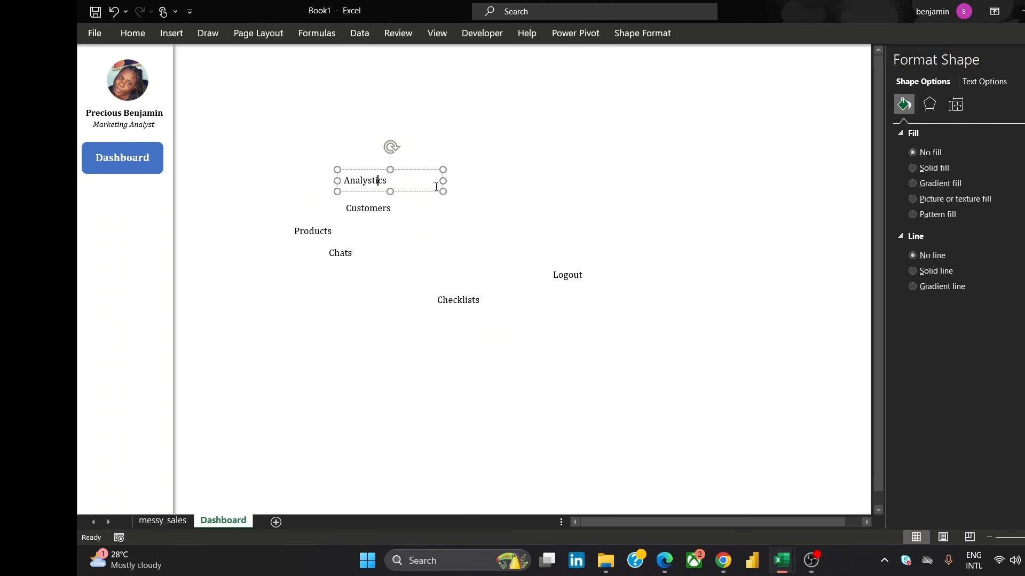
drag(446, 180, 151, 212)
click(406, 207)
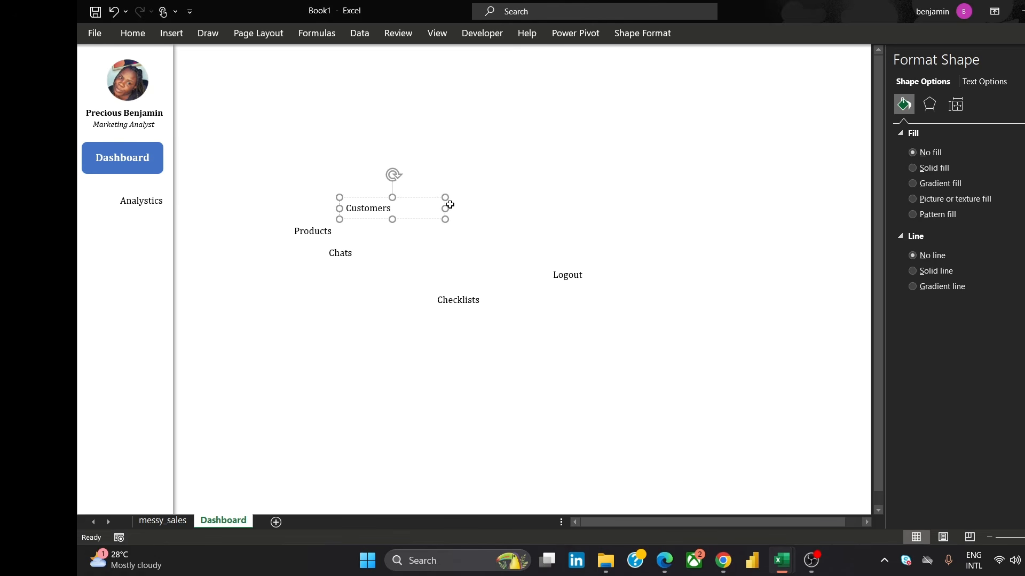
drag(446, 208, 161, 236)
click(330, 232)
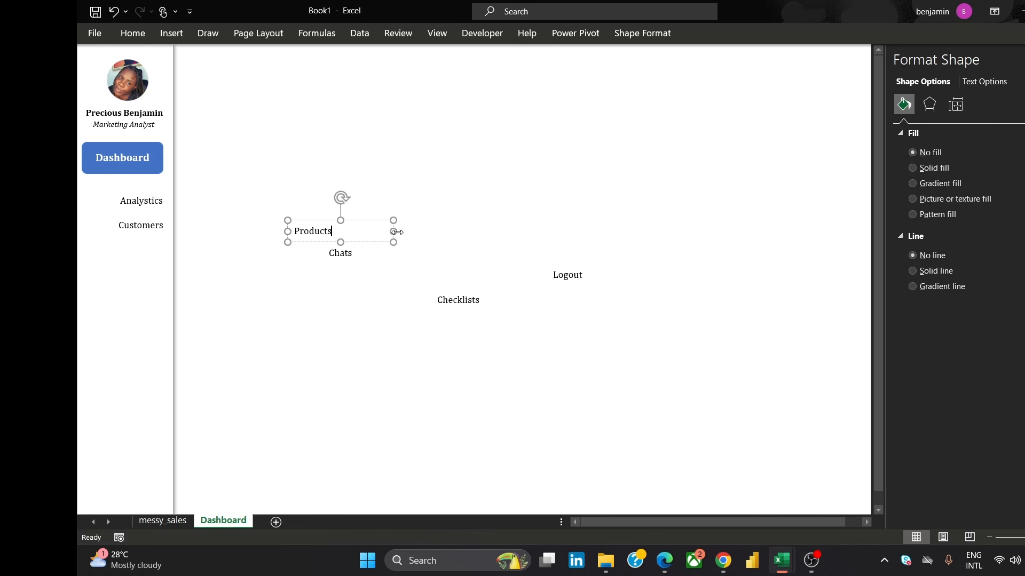
drag(397, 232, 156, 258)
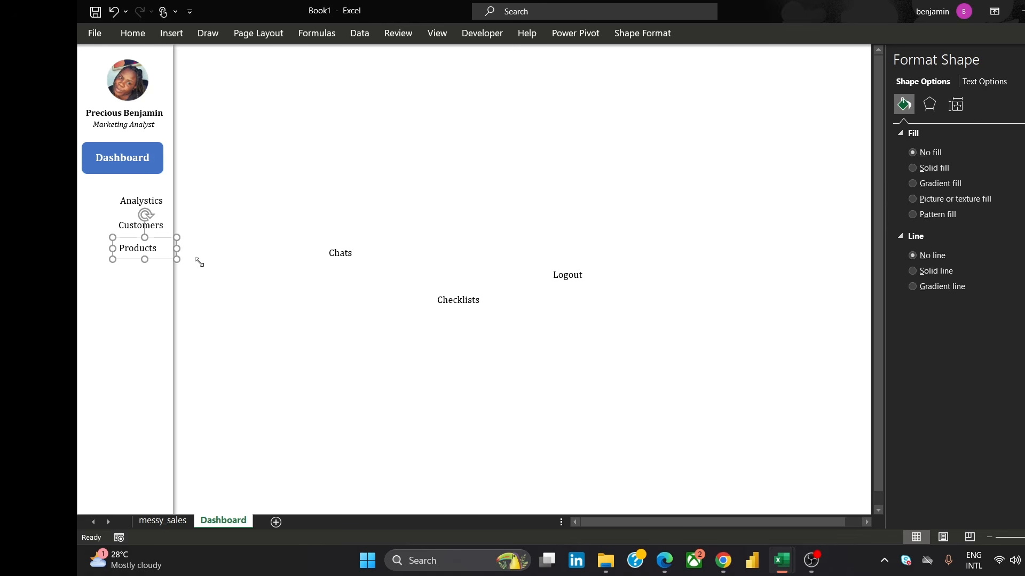
Move the Chats and Checklists labels into the sidebar beneath Products
click(390, 254)
drag(431, 250, 152, 281)
click(448, 302)
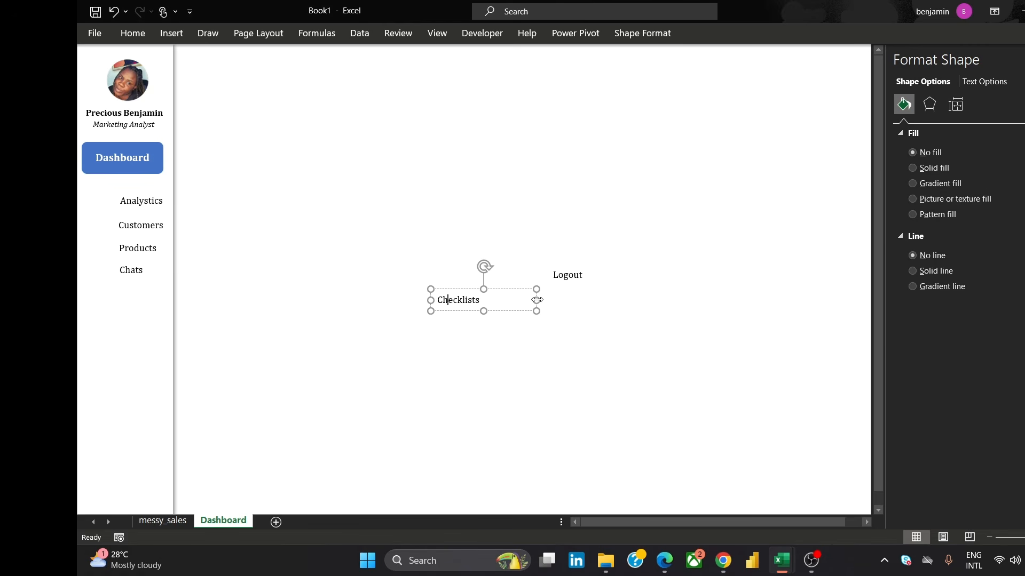
drag(537, 300, 153, 300)
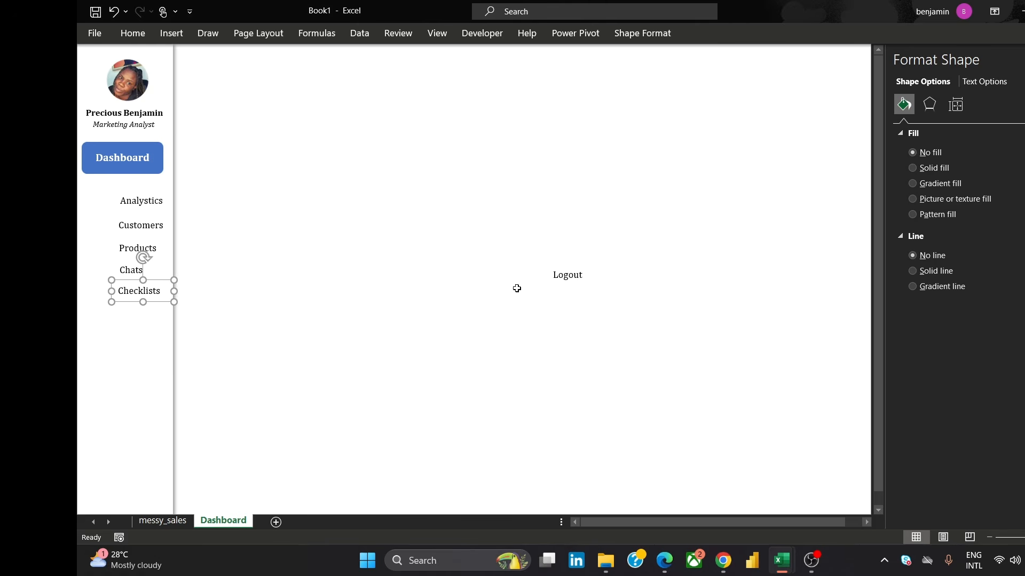
Move the Logout label down to the bottom of the sidebar
click(553, 276)
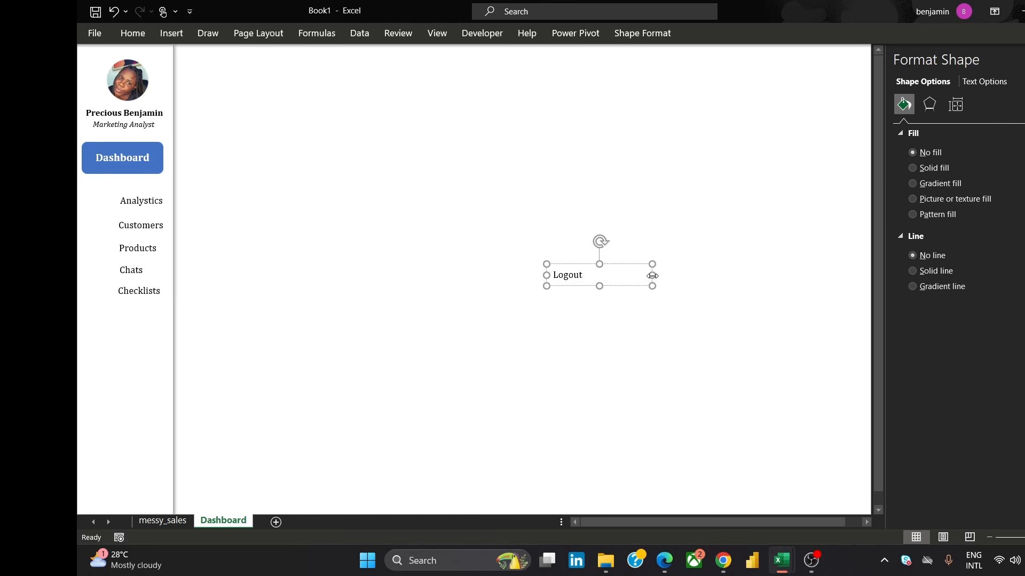
drag(652, 275, 152, 463)
click(335, 354)
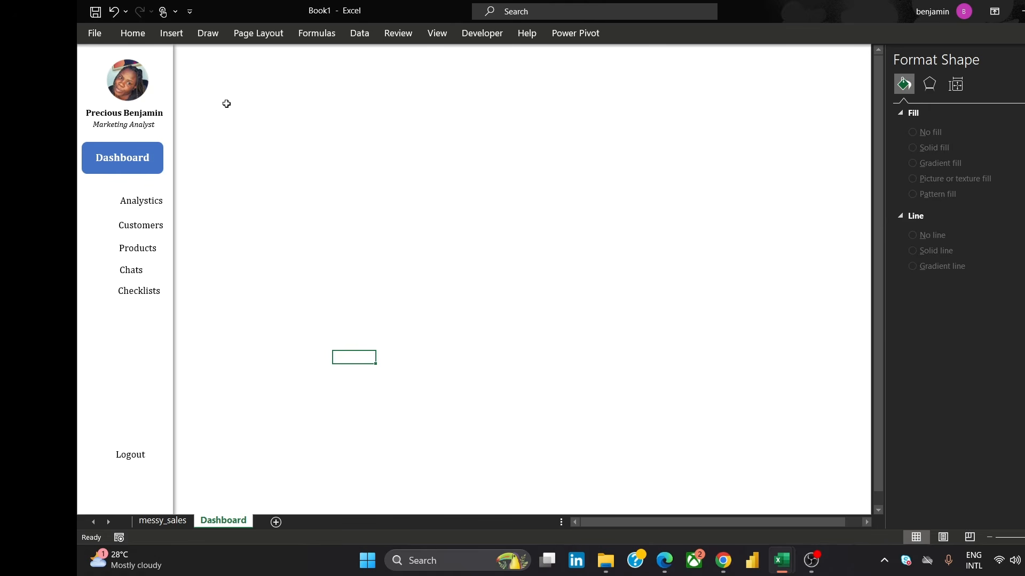
Switch to the browser, check the reference dashboard image and open the Canva design tab
click(178, 36)
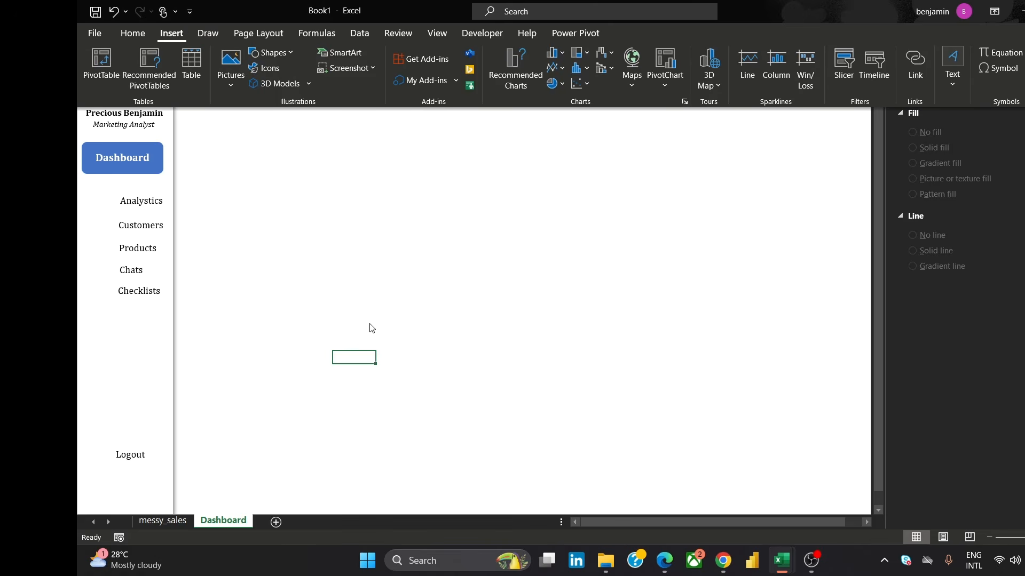
click(505, 348)
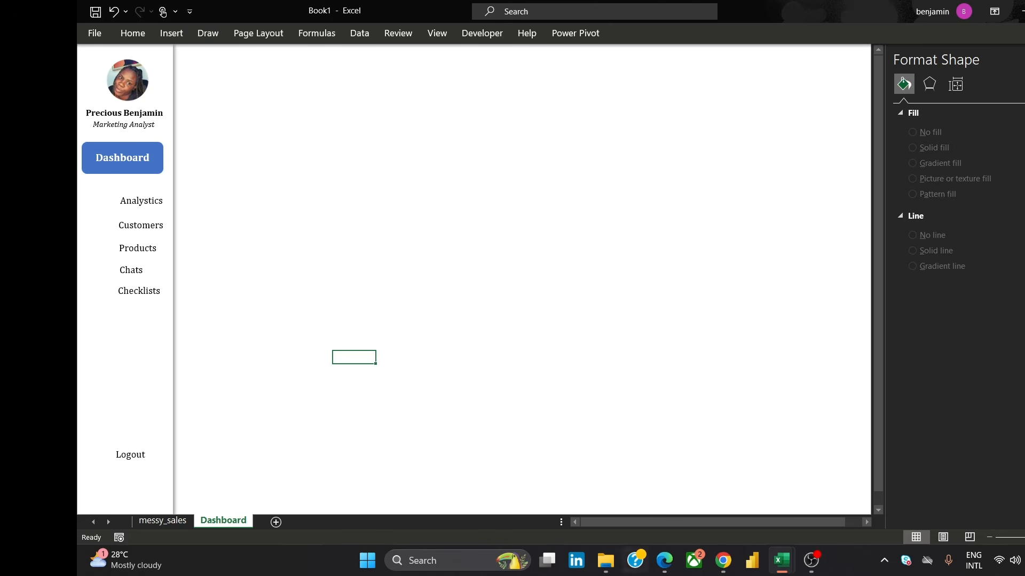
mouse_move(725, 558)
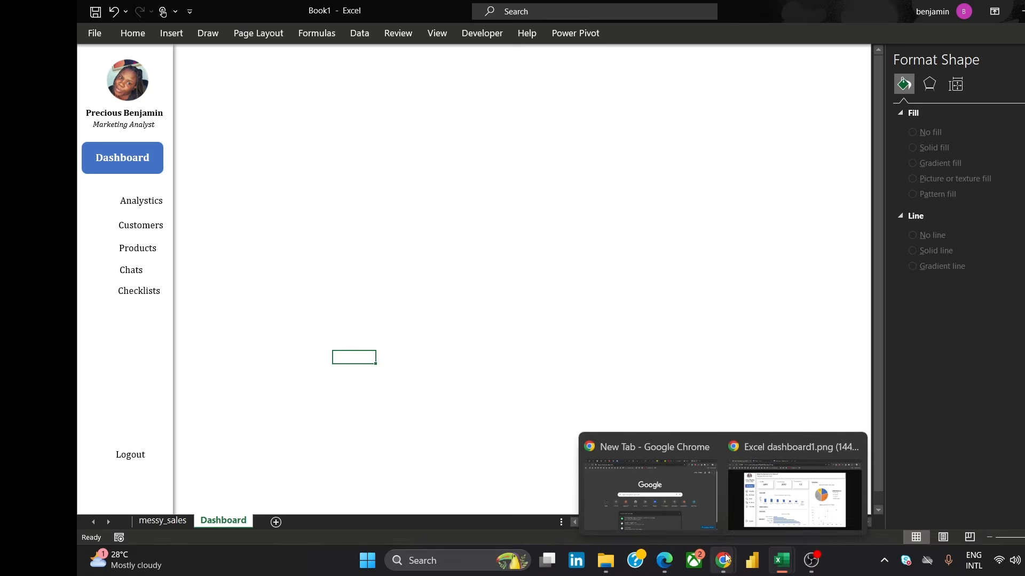
click(775, 517)
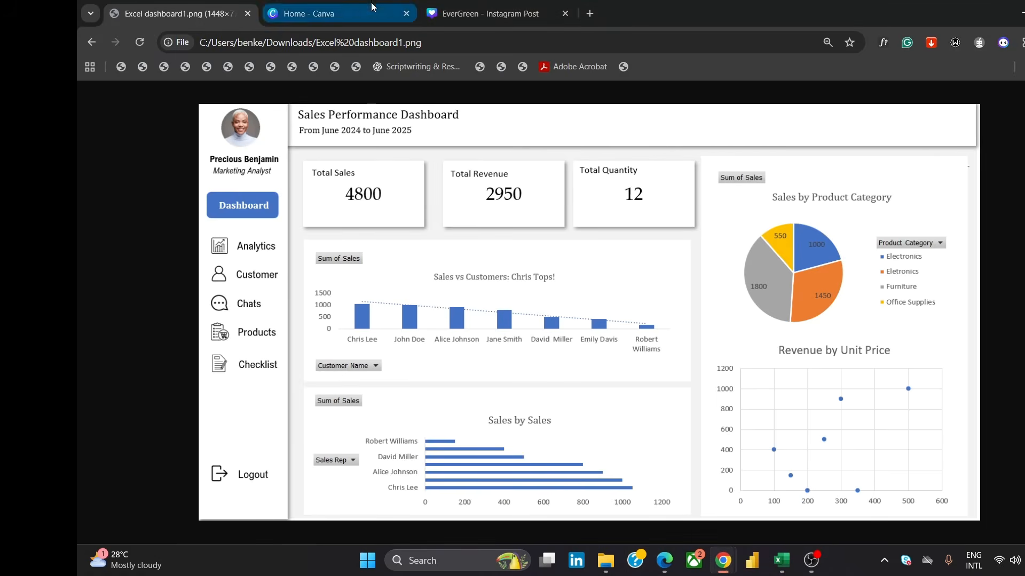
click(468, 5)
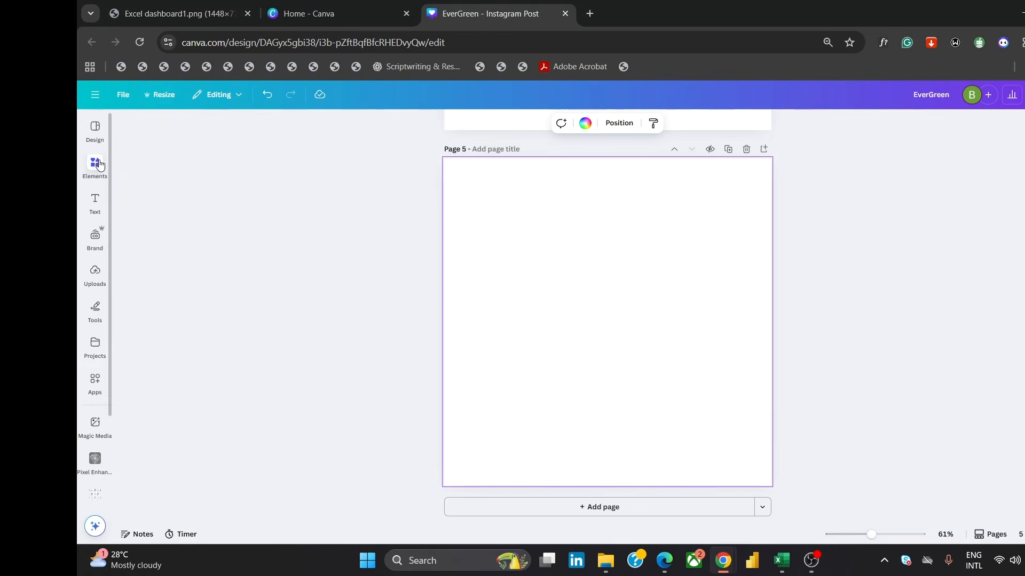
Search Canva elements for "analytics icon" and add the black bar chart with rising arrow graphic to the blank page
click(101, 168)
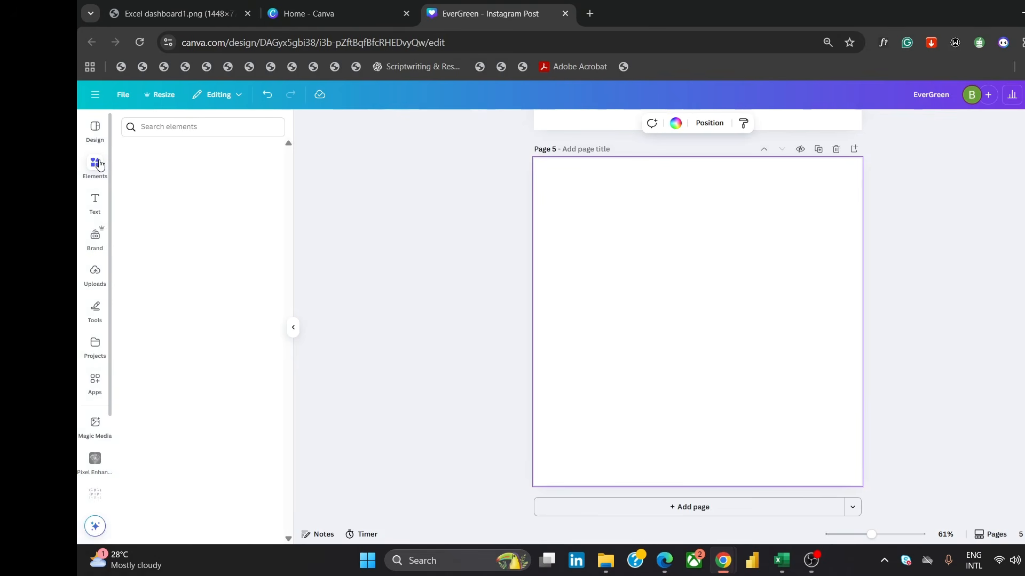
click(180, 124)
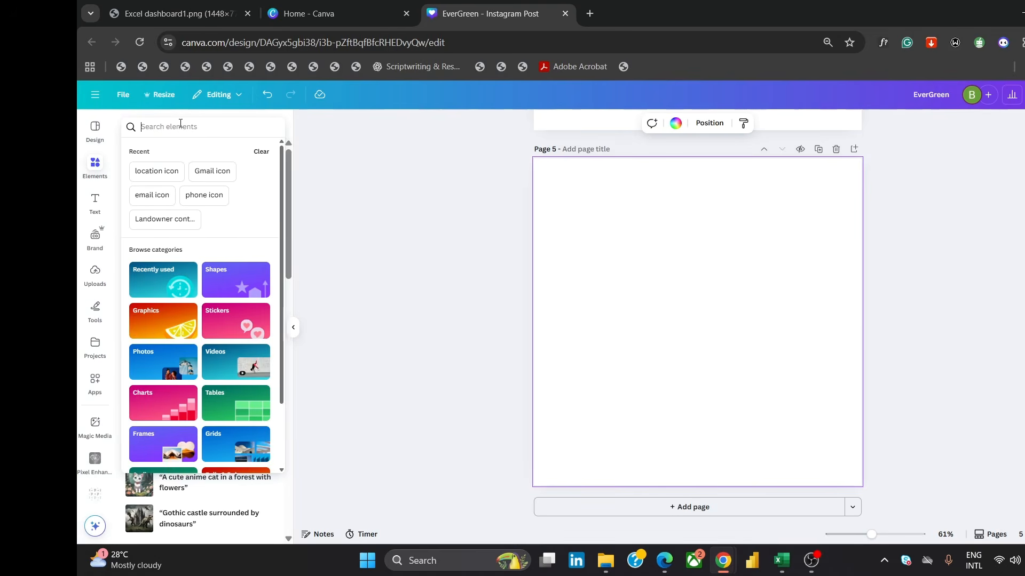
text(analytics)
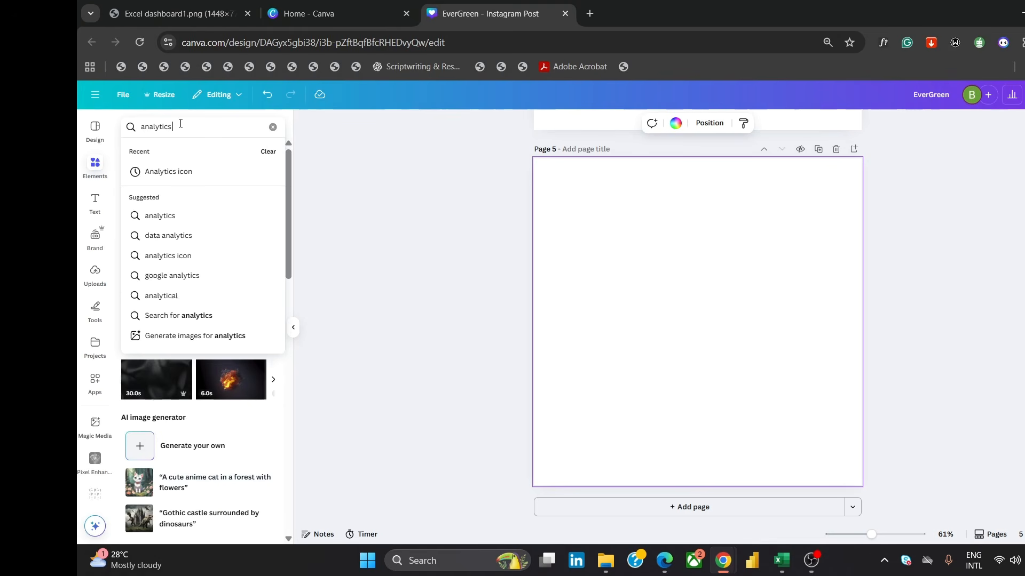
text( ivon\)
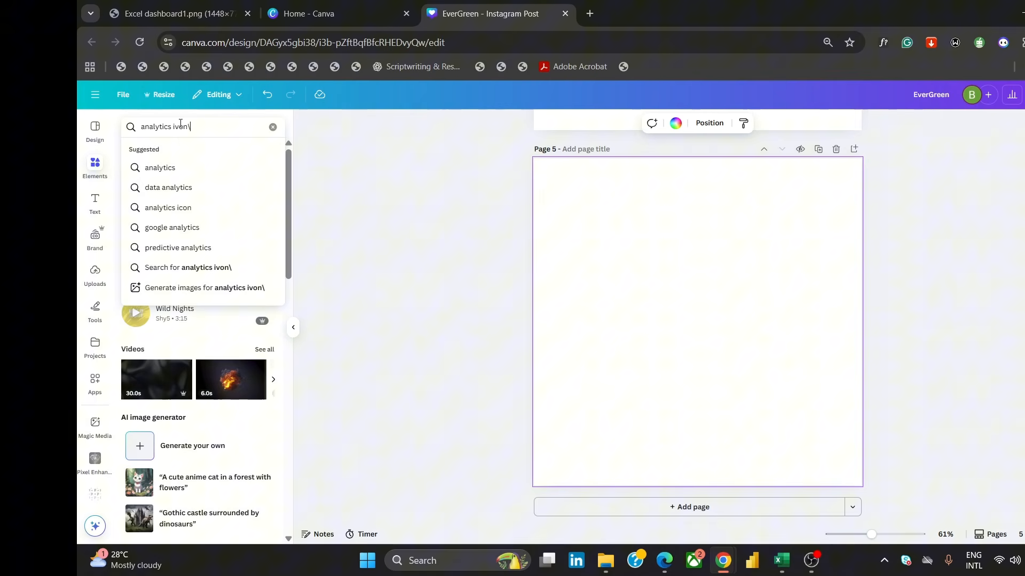
key(BackSpace)
key(BackSpace)
key(BackSpace)
key(BackSpace)
text(co)
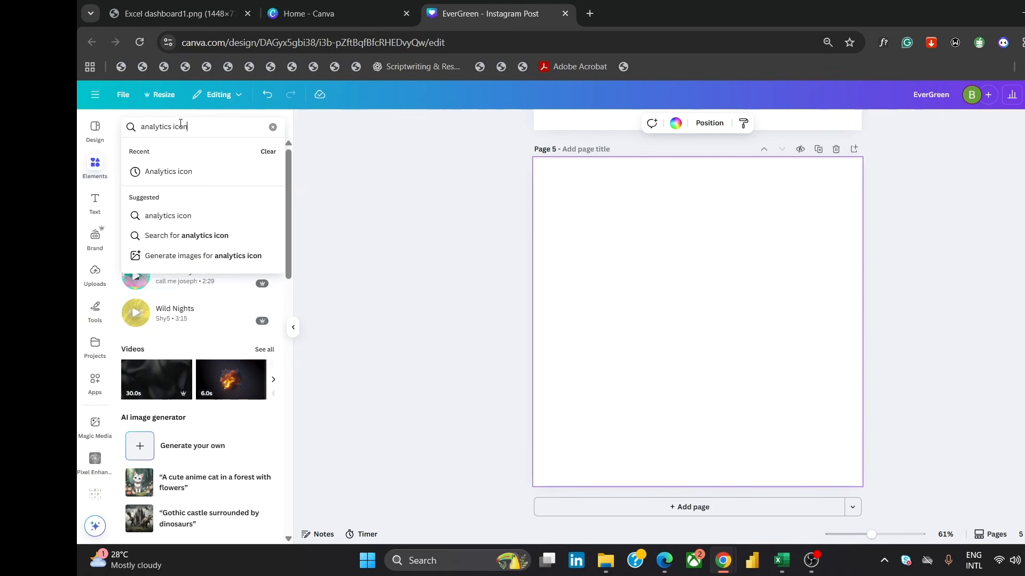
text(n)
key(Return)
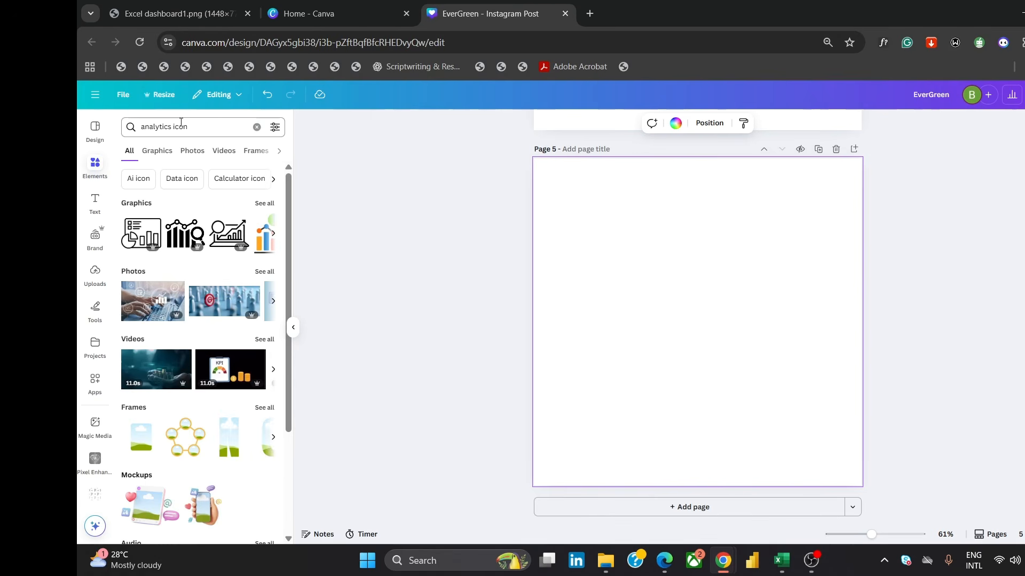
click(152, 154)
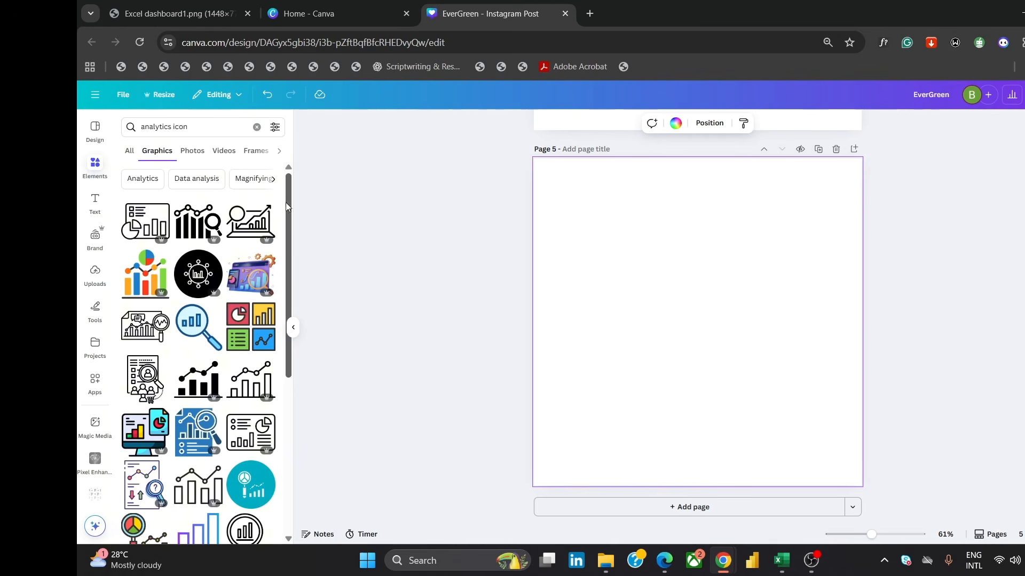
drag(286, 203, 298, 461)
scroll(295, 470, down, 2)
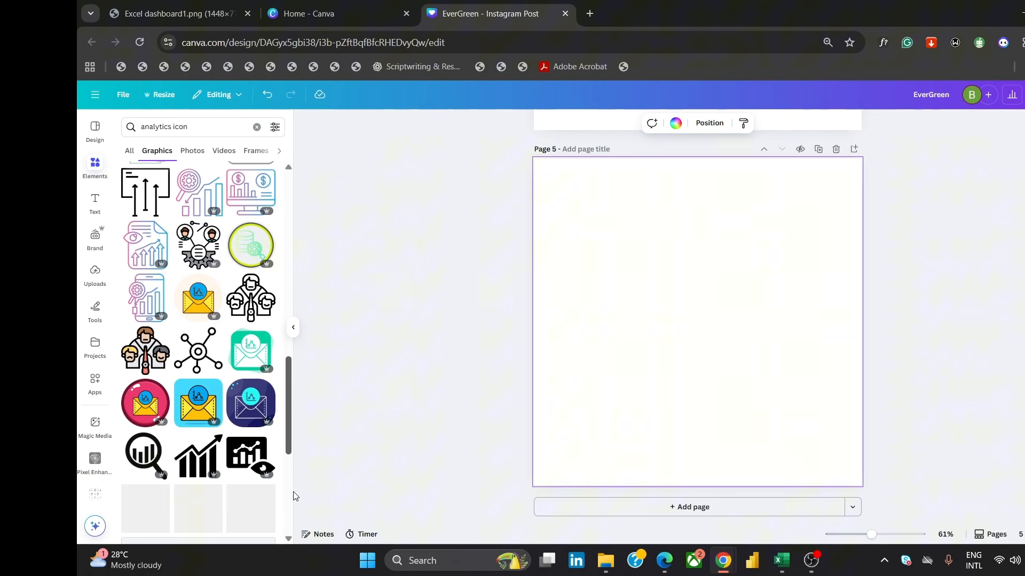
click(194, 455)
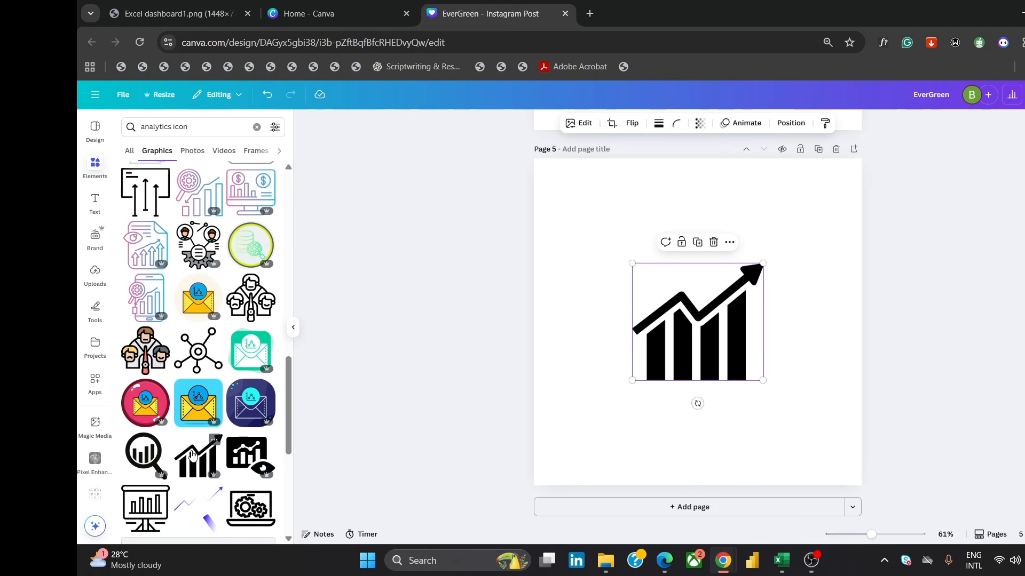
Enlarge the icon to about 798 × 715 px and align it to the middle of the page
drag(762, 378, 812, 445)
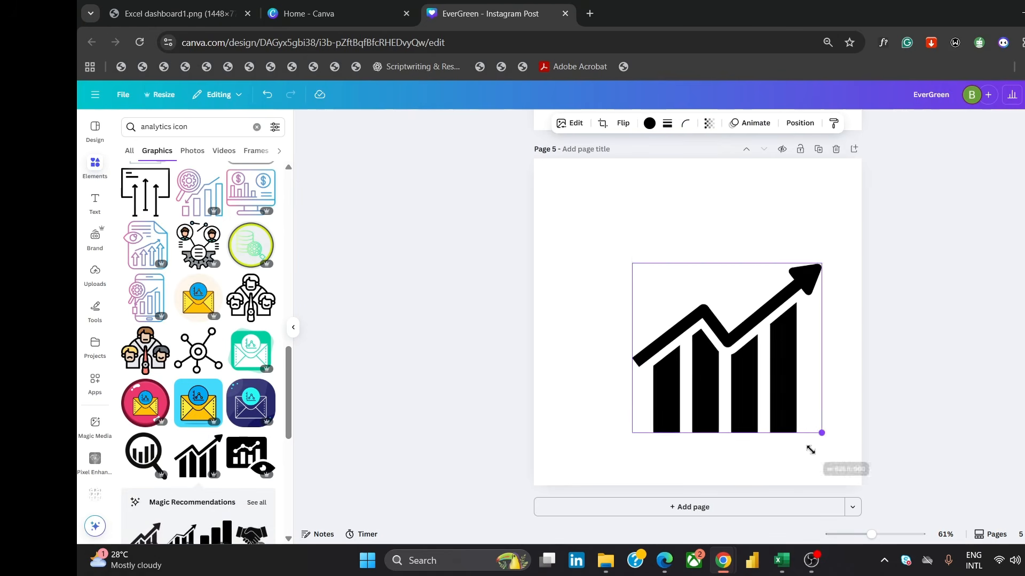
drag(633, 263, 573, 239)
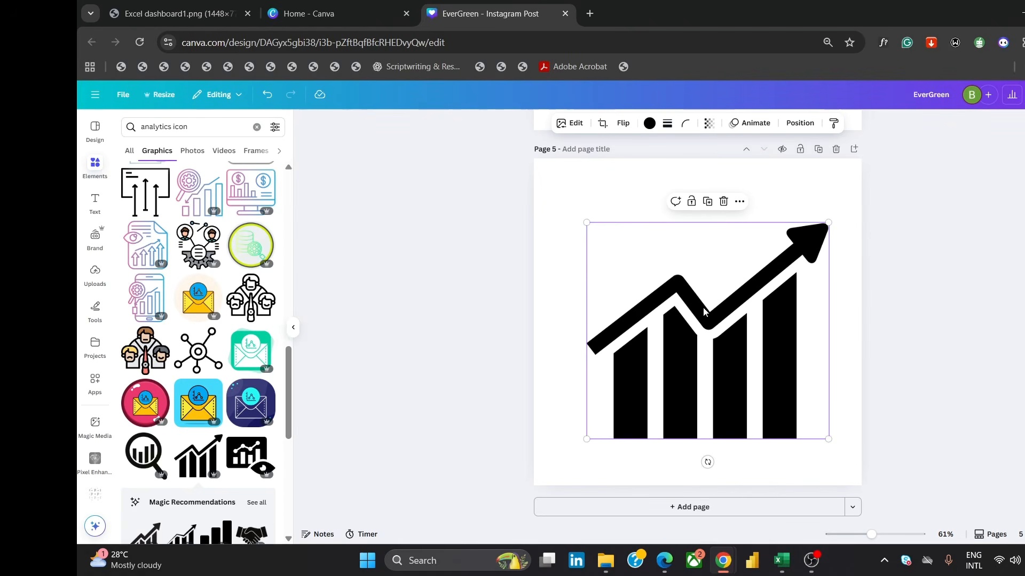
click(800, 123)
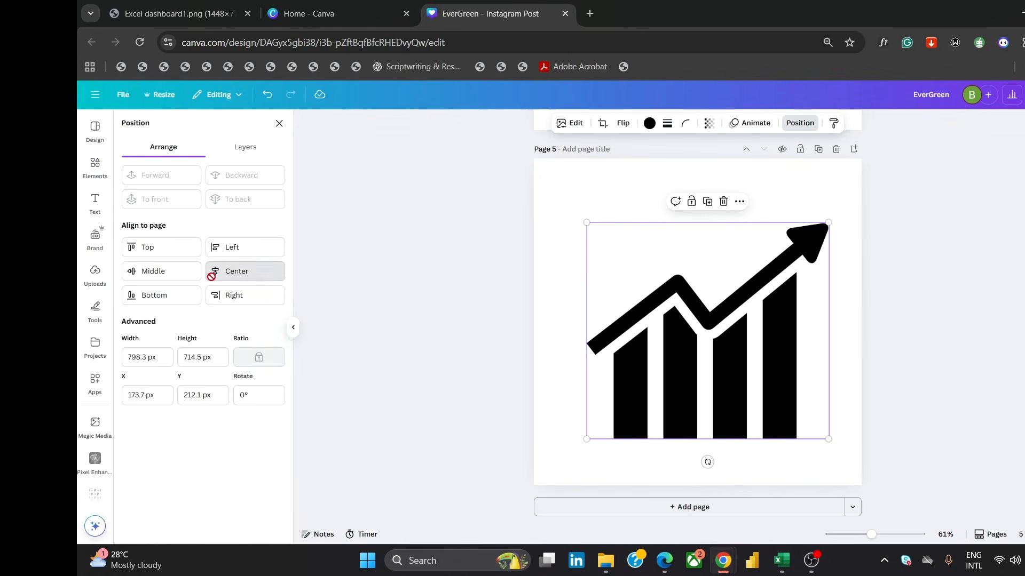
click(215, 271)
click(156, 272)
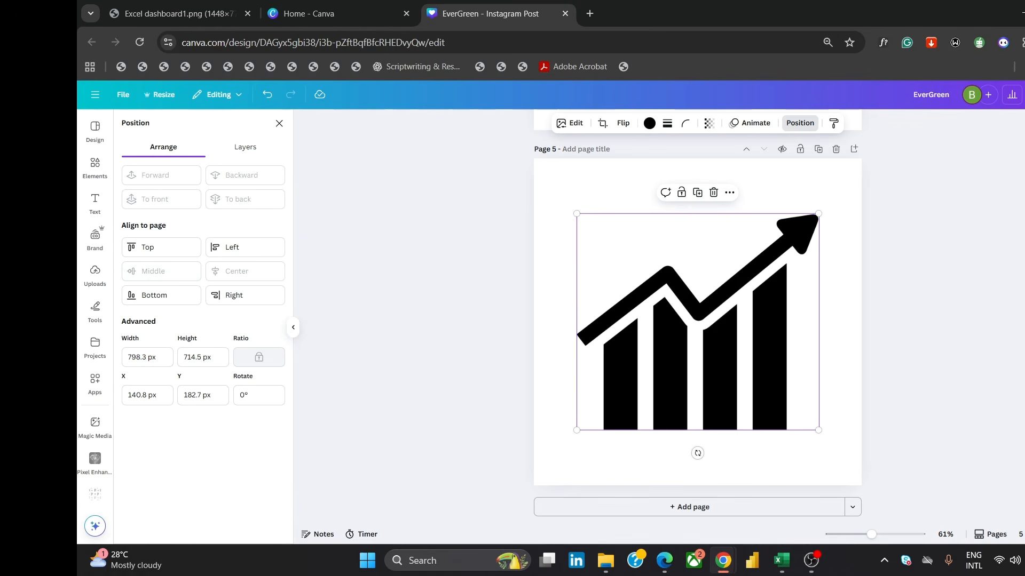
Download the current page as an SVG with a transparent background
click(1024, 95)
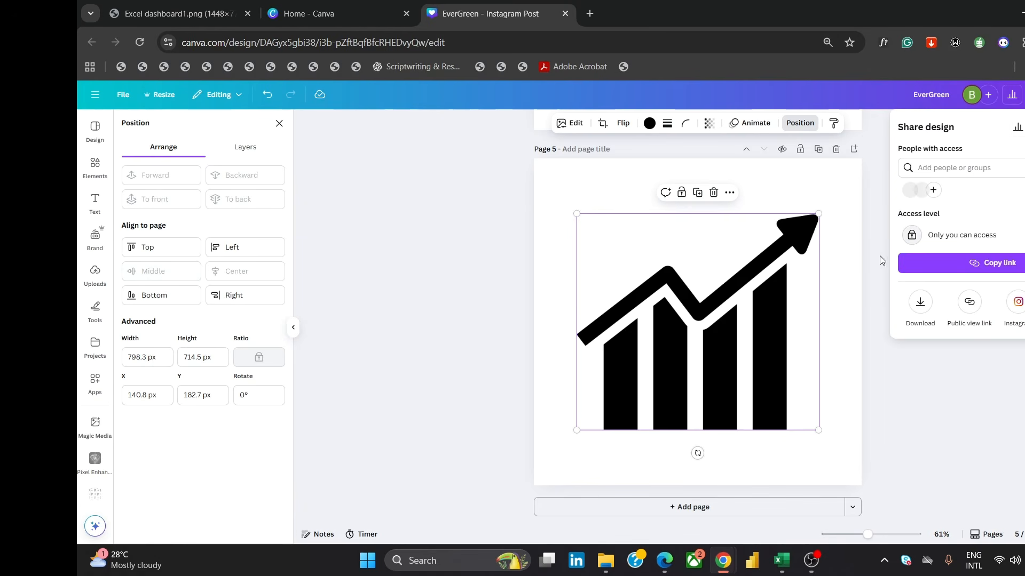
click(920, 302)
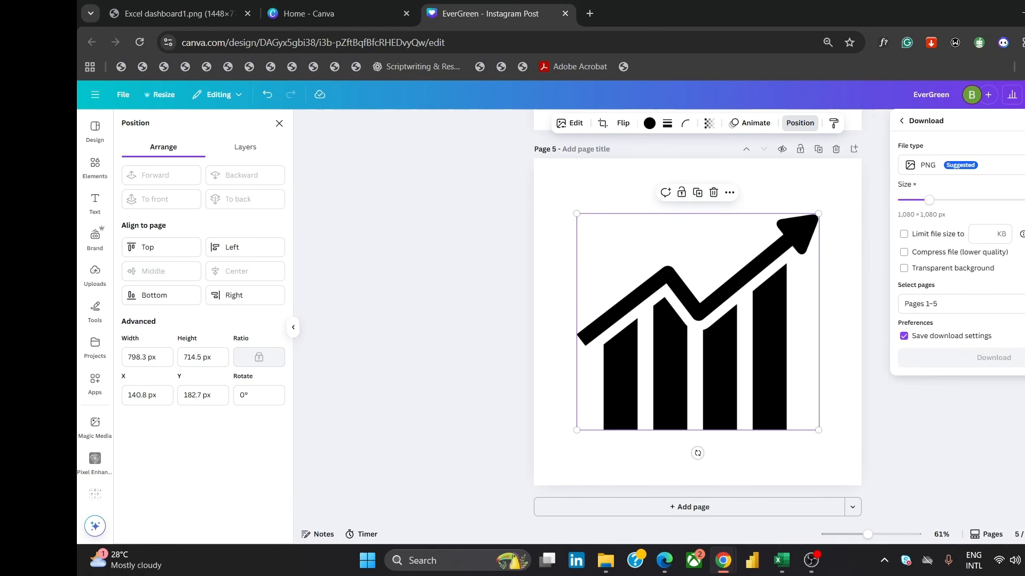
click(982, 165)
click(984, 166)
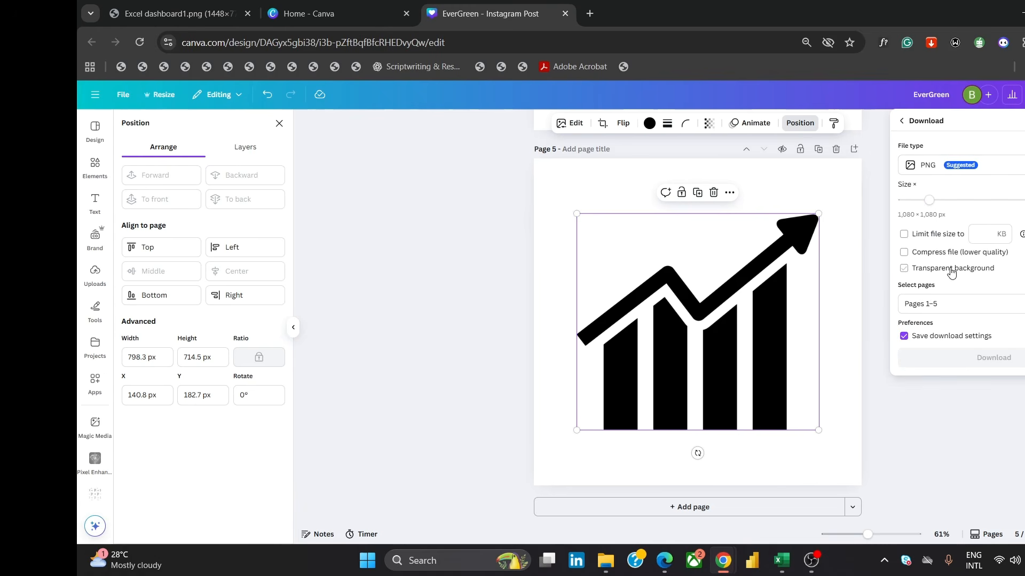
click(987, 166)
click(944, 313)
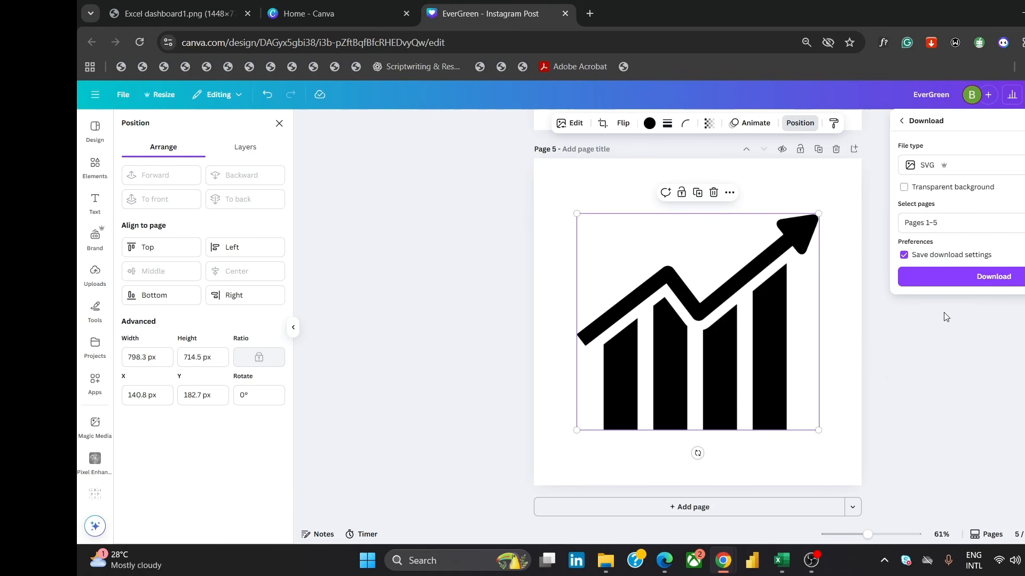
click(983, 223)
click(959, 275)
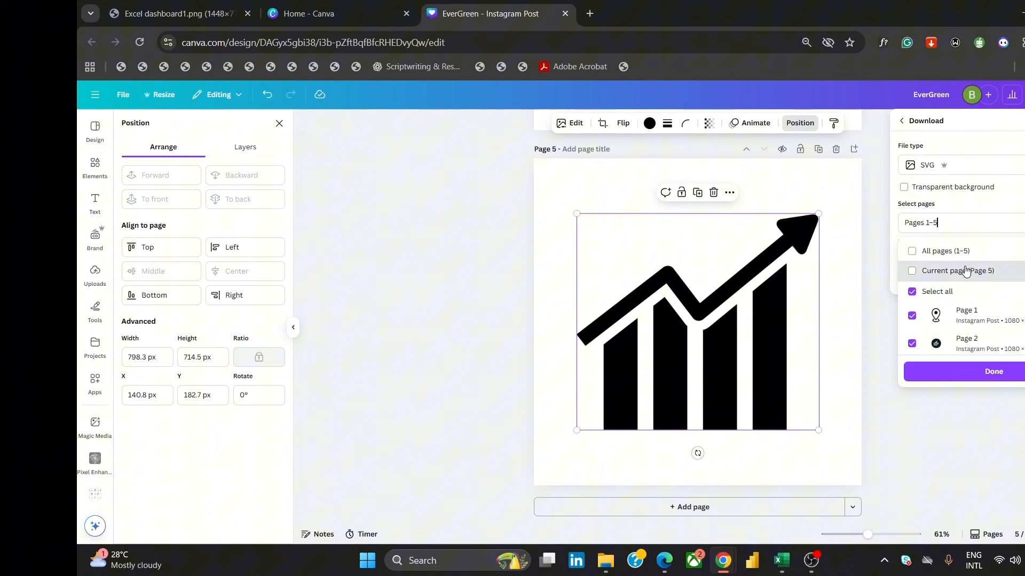
click(916, 191)
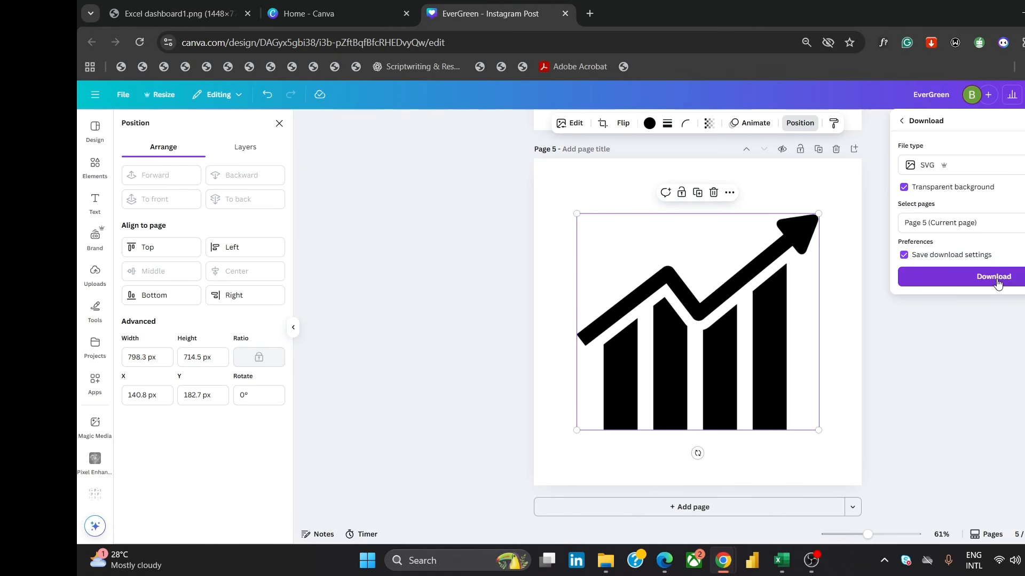
click(997, 281)
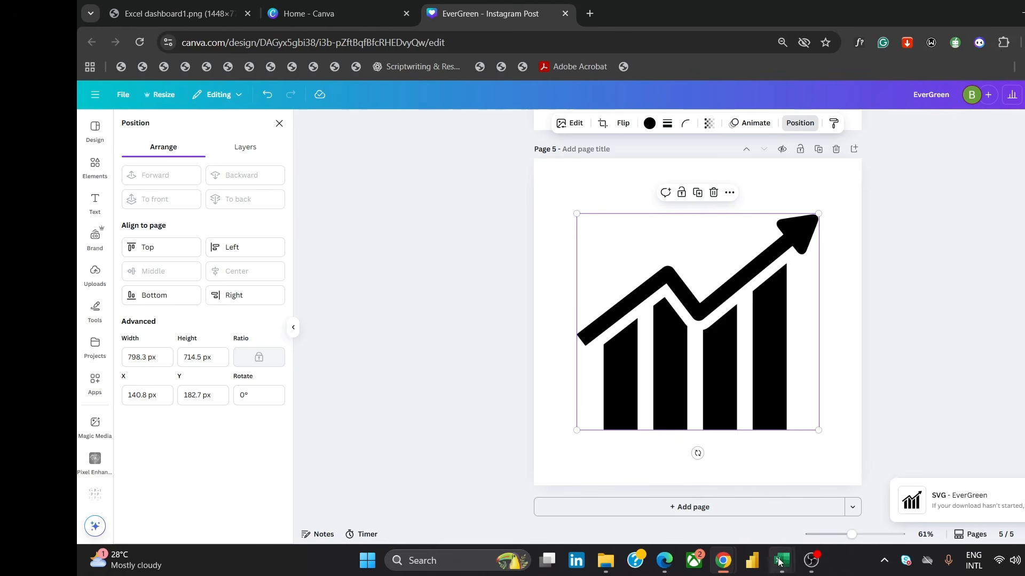
Return to Excel and insert the downloaded EverGreen (15) graphic from the Downloads folder into the Dashboard sheet
mouse_move(790, 547)
click(806, 507)
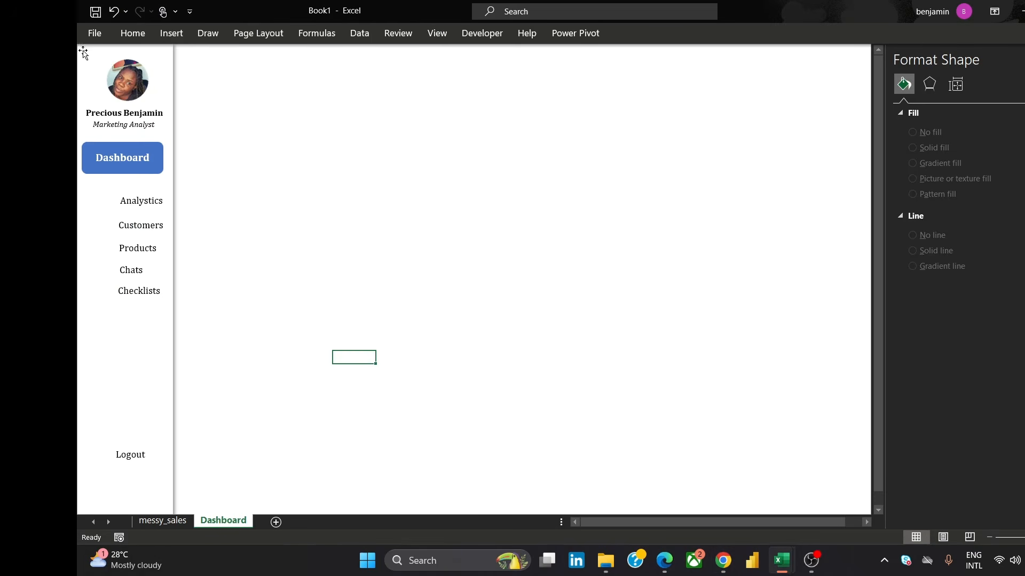
click(172, 34)
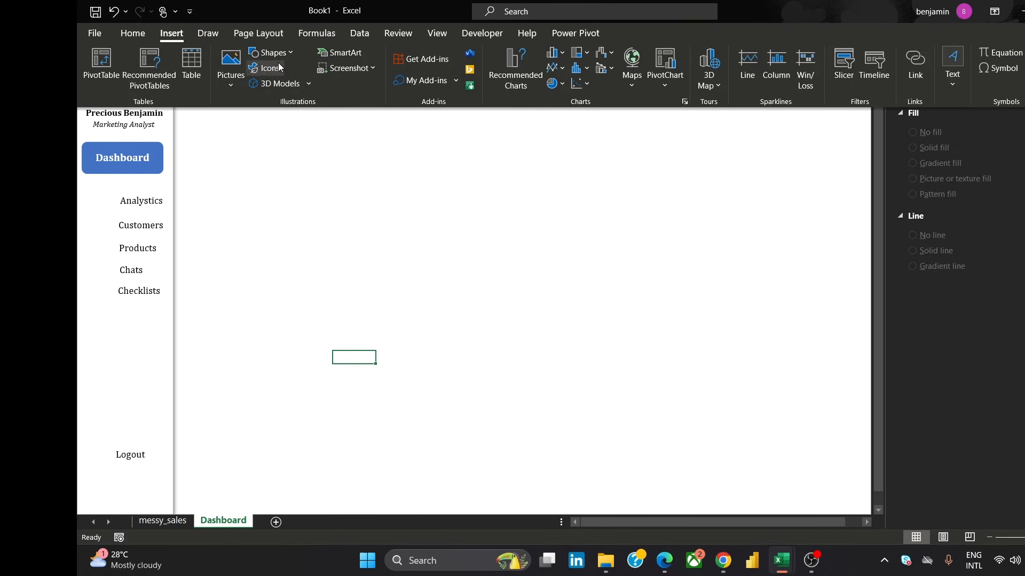
click(231, 63)
click(267, 127)
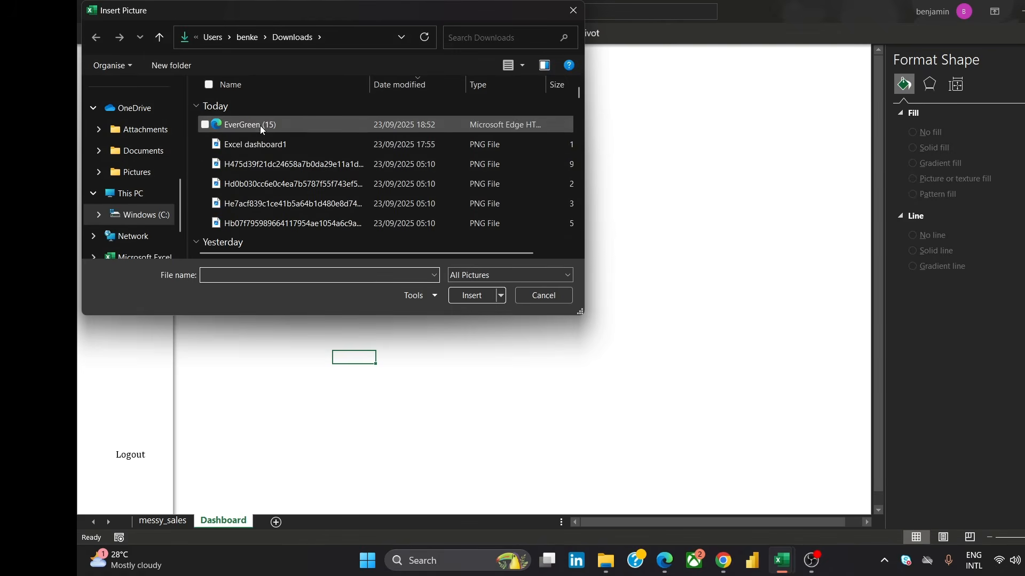
click(260, 126)
click(471, 297)
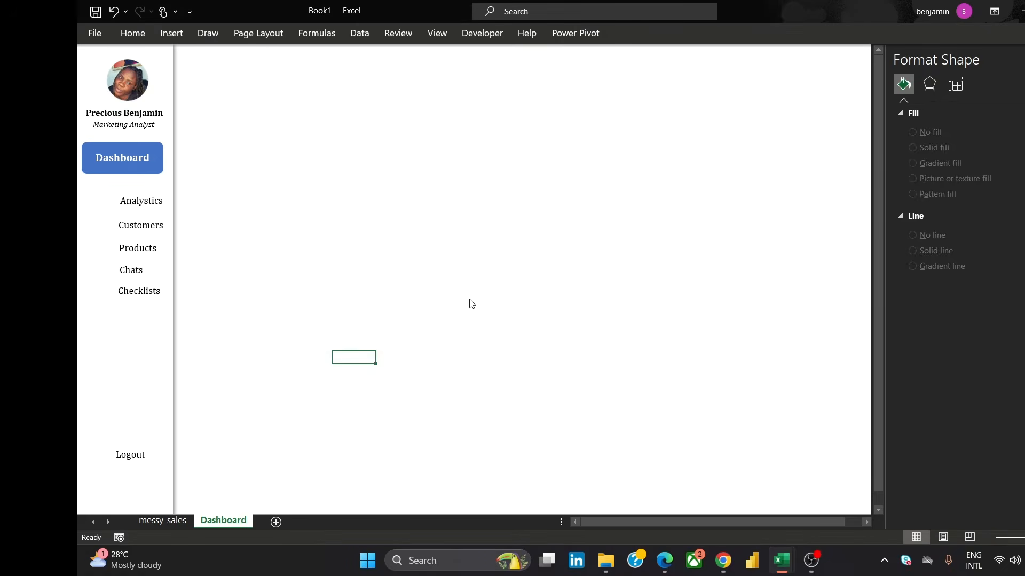
Shrink the inserted analytics graphic to a small square and move it onto the sheet near the sidebar
drag(644, 463, 544, 146)
drag(350, 117, 356, 168)
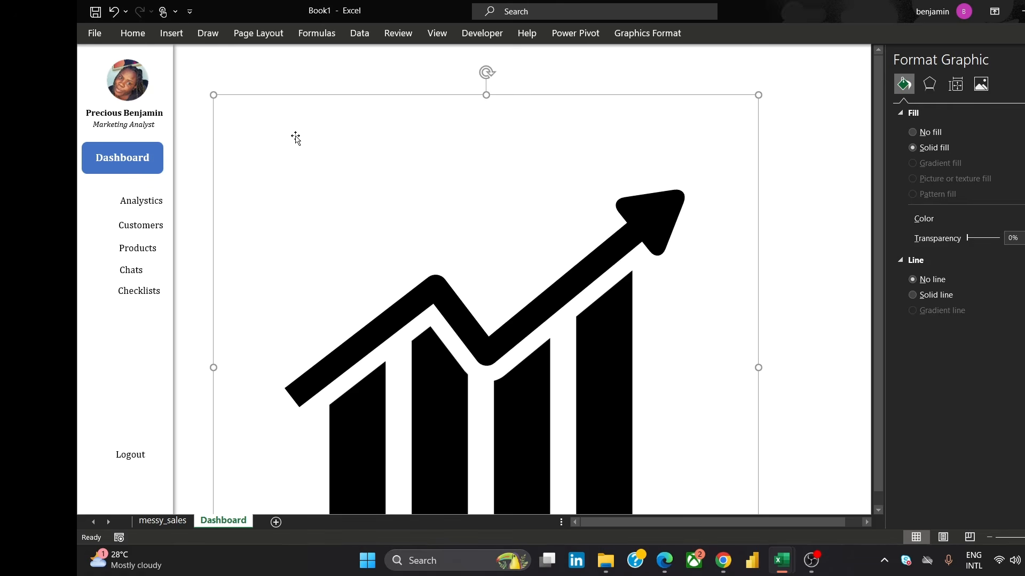
drag(212, 96, 485, 362)
drag(615, 421, 494, 212)
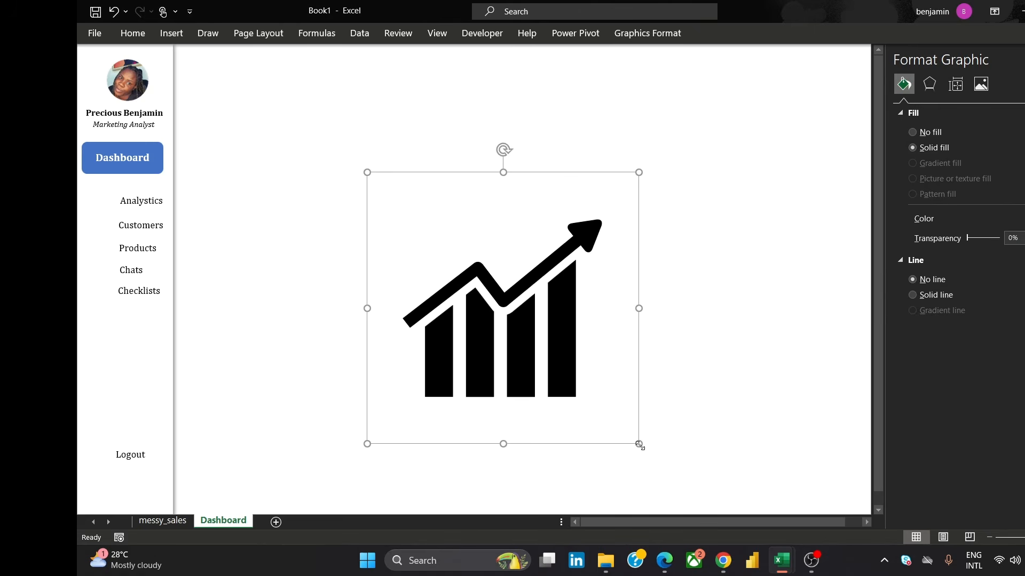
drag(638, 444, 533, 337)
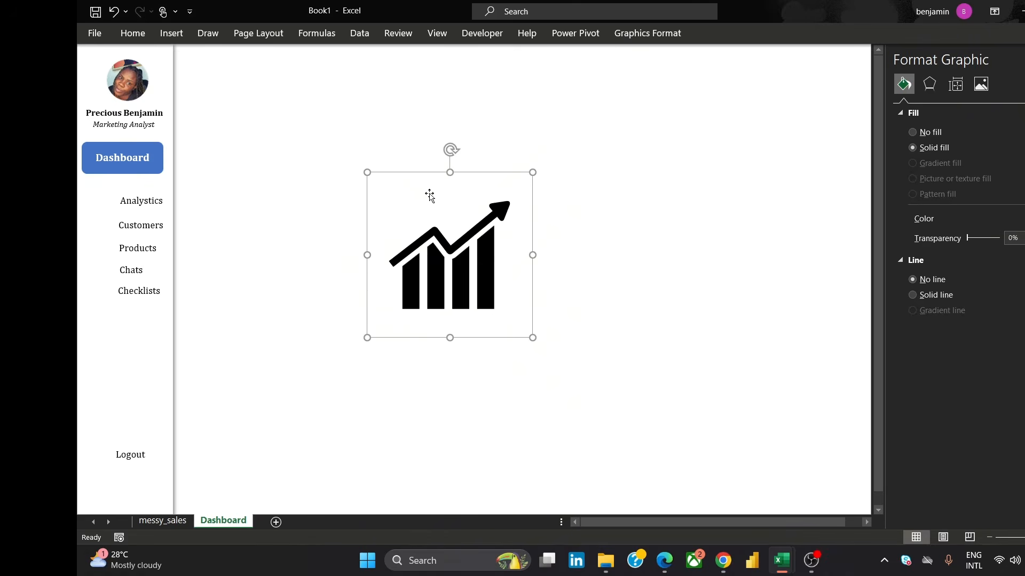
right_click(444, 199)
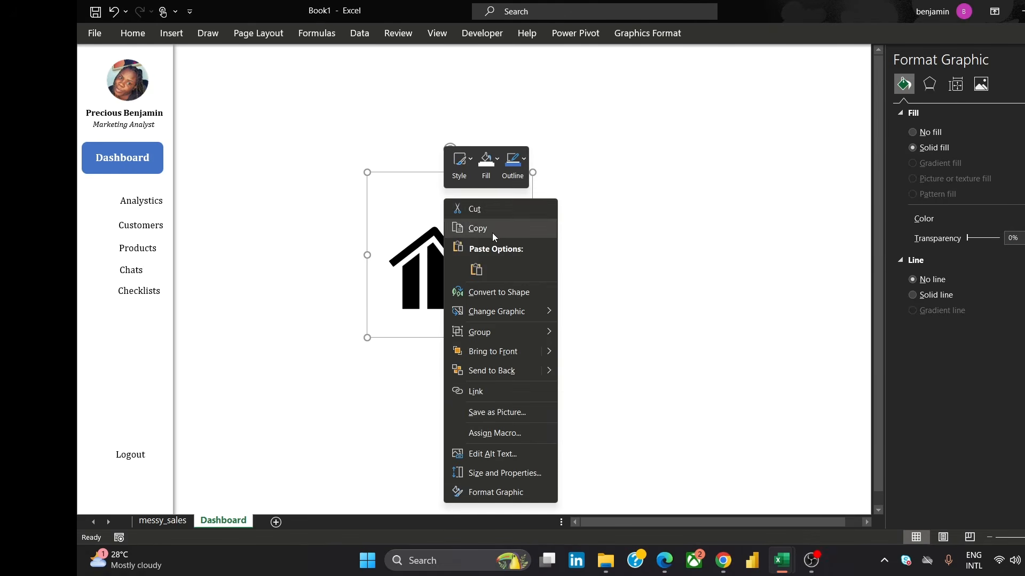
click(412, 201)
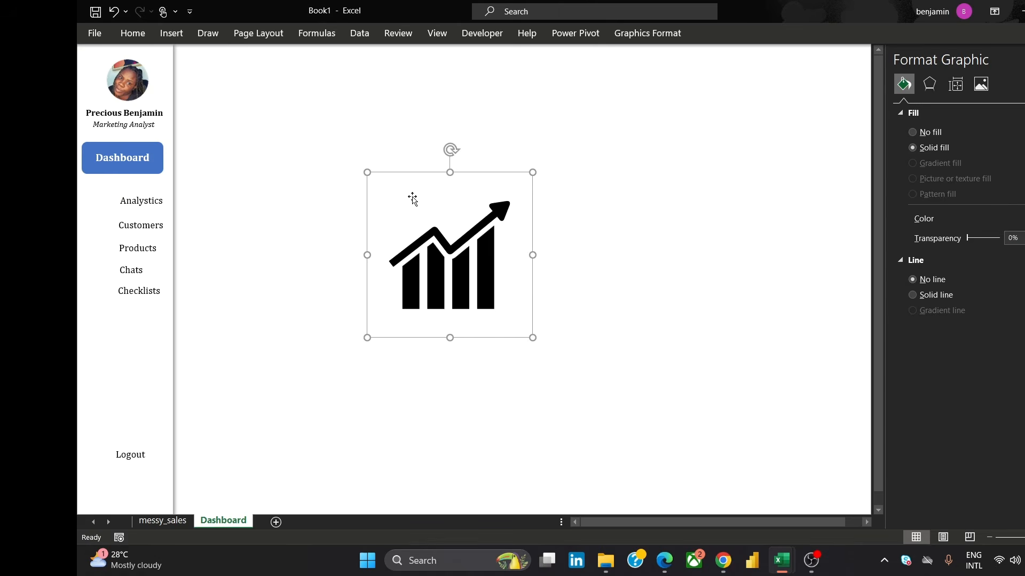
right_click(419, 194)
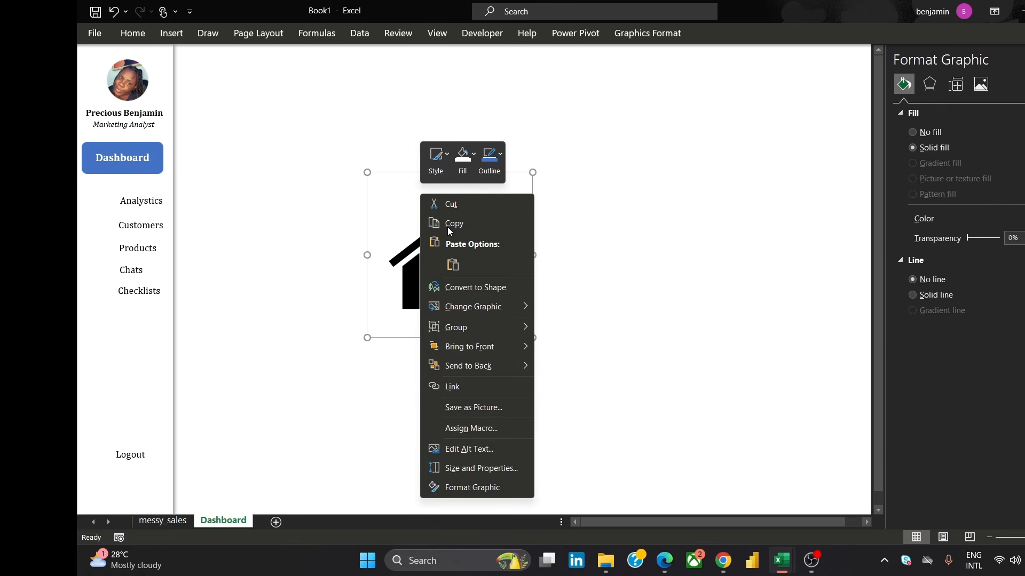
click(389, 206)
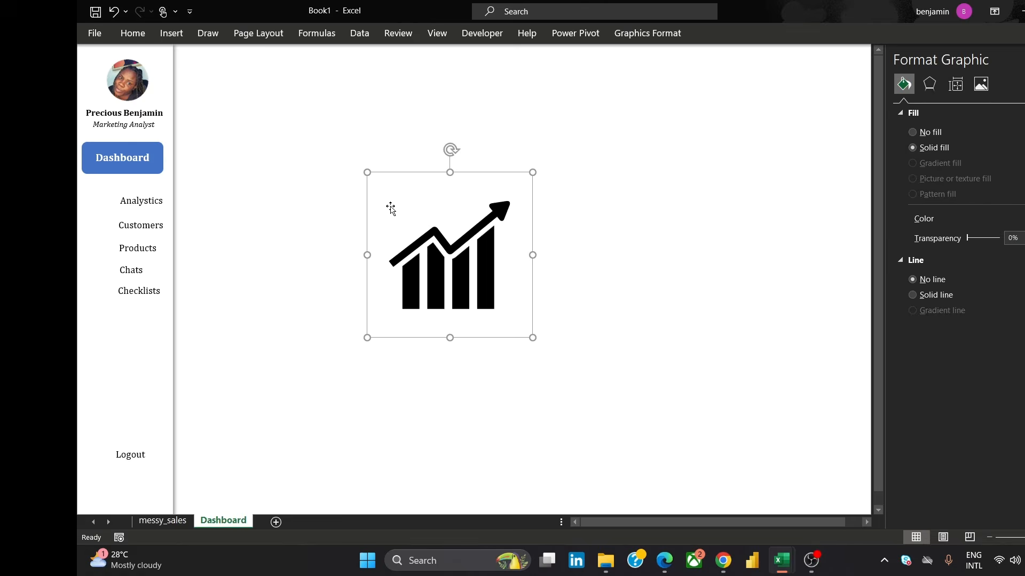
click(132, 33)
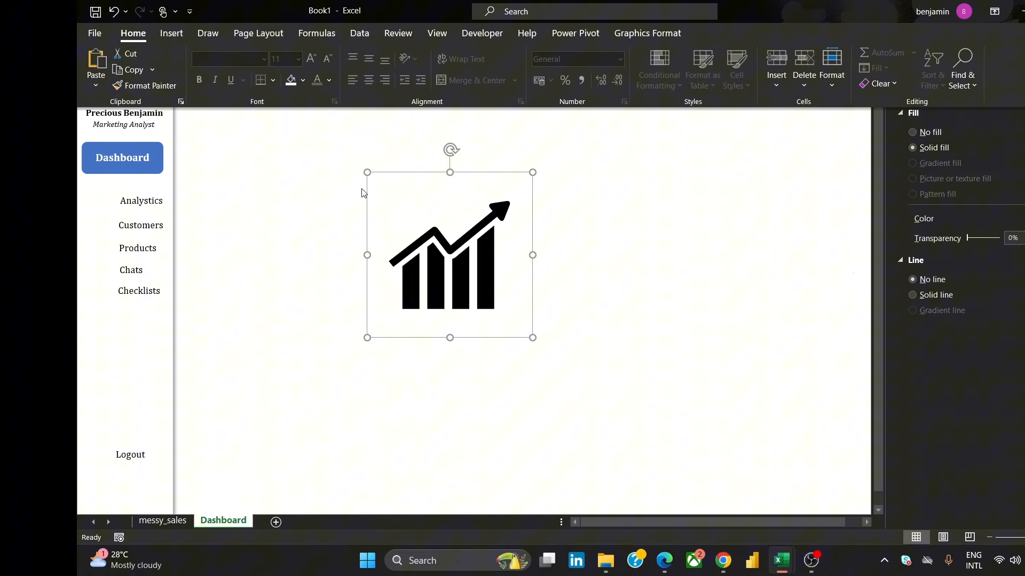
click(448, 200)
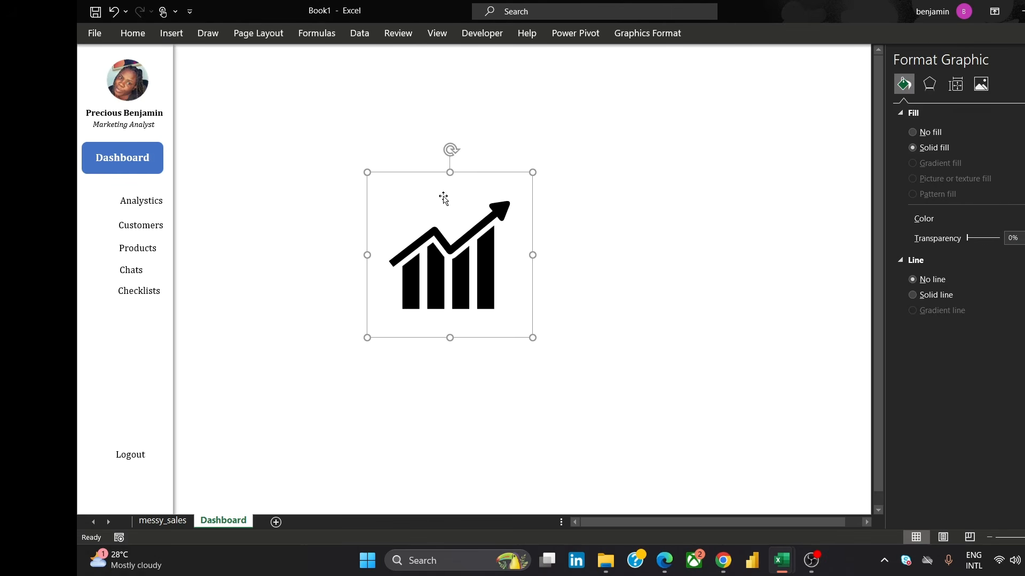
drag(532, 255, 519, 252)
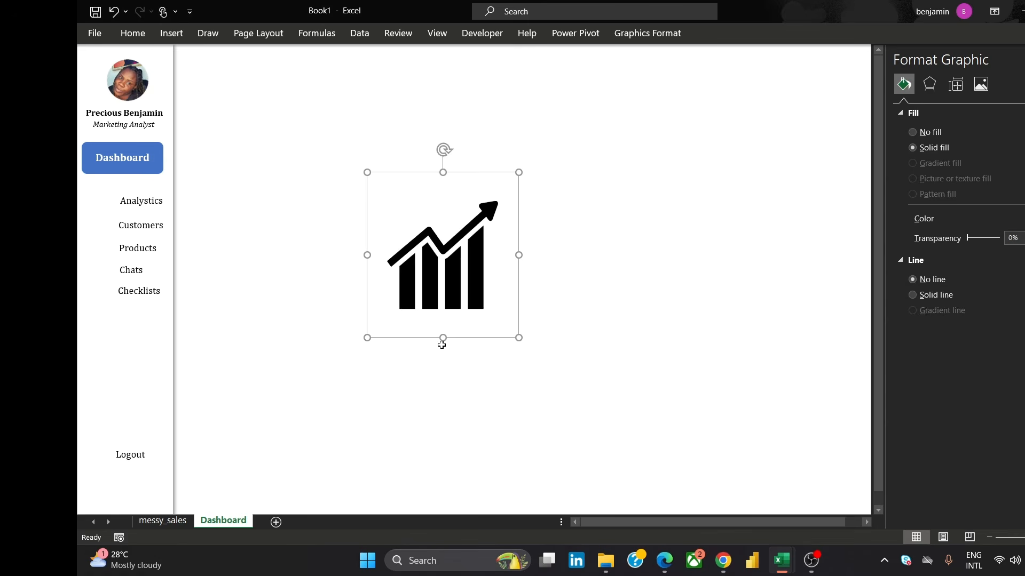
key(ctrl+z)
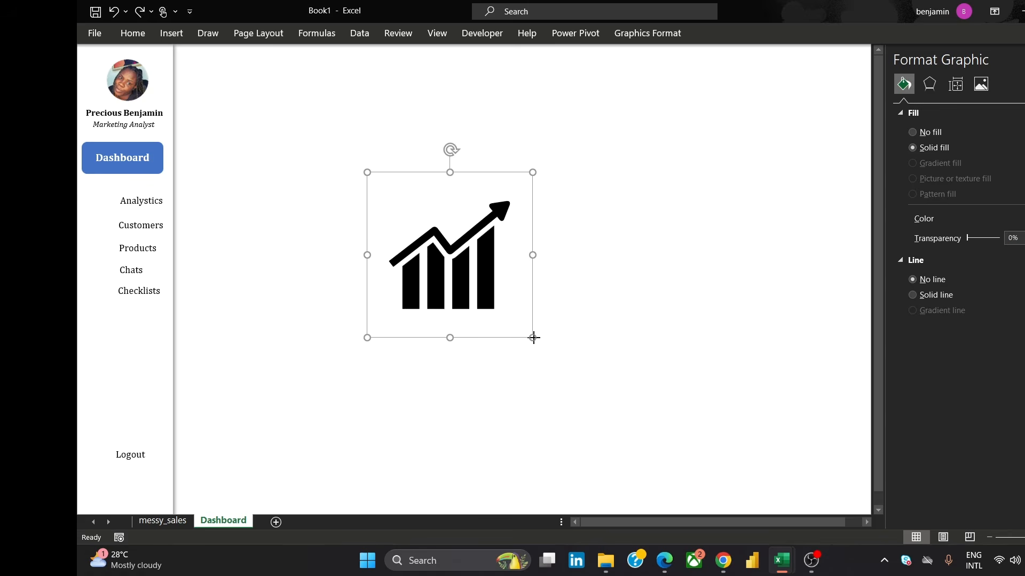
Shrink the analytics icon to a small square and place it beside the Analytics label in the sidebar
drag(533, 337, 418, 187)
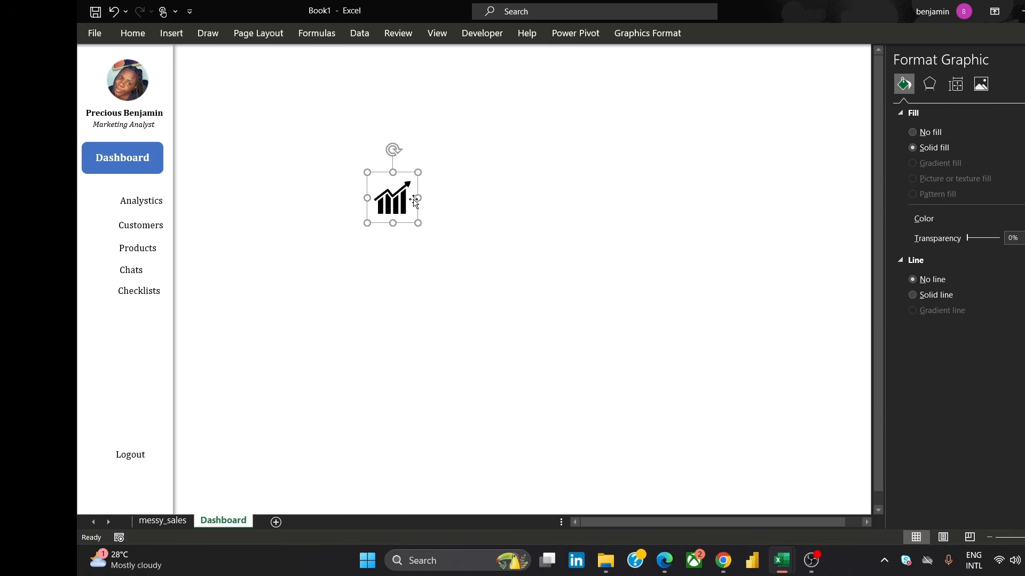
drag(419, 223, 104, 200)
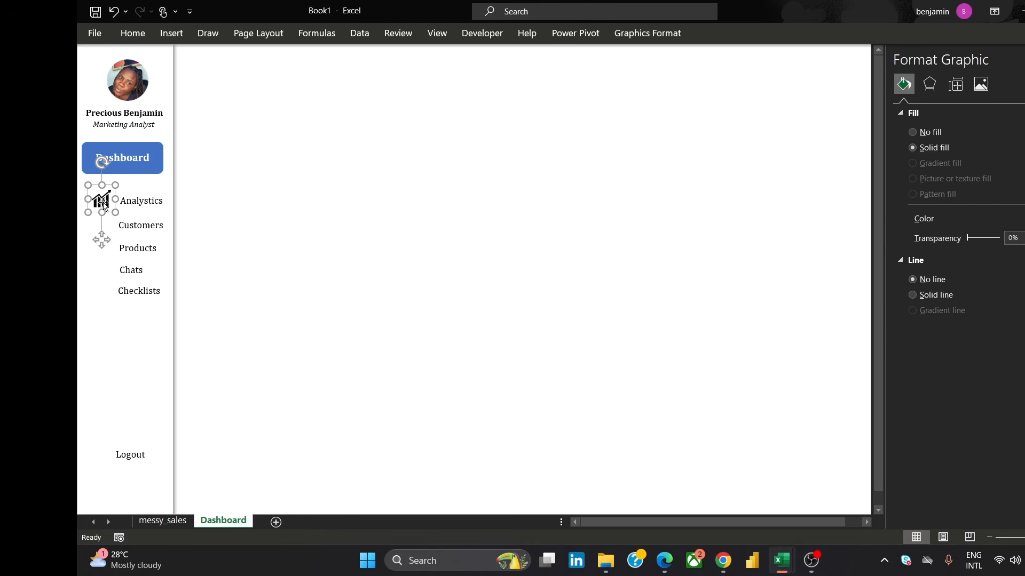
click(511, 290)
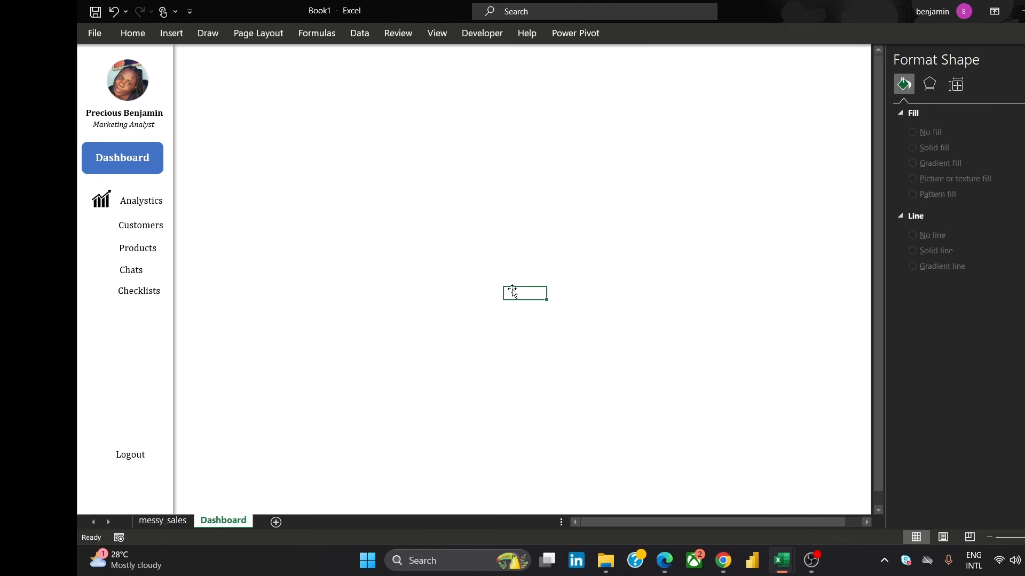
Switch to the browser and view the reference dashboard image
mouse_move(723, 560)
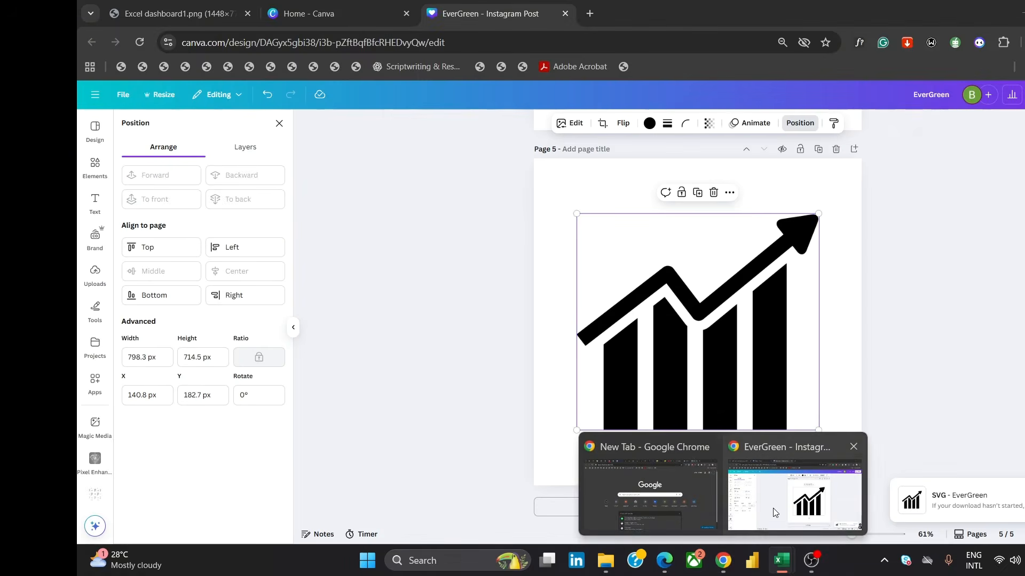
click(774, 511)
click(189, 12)
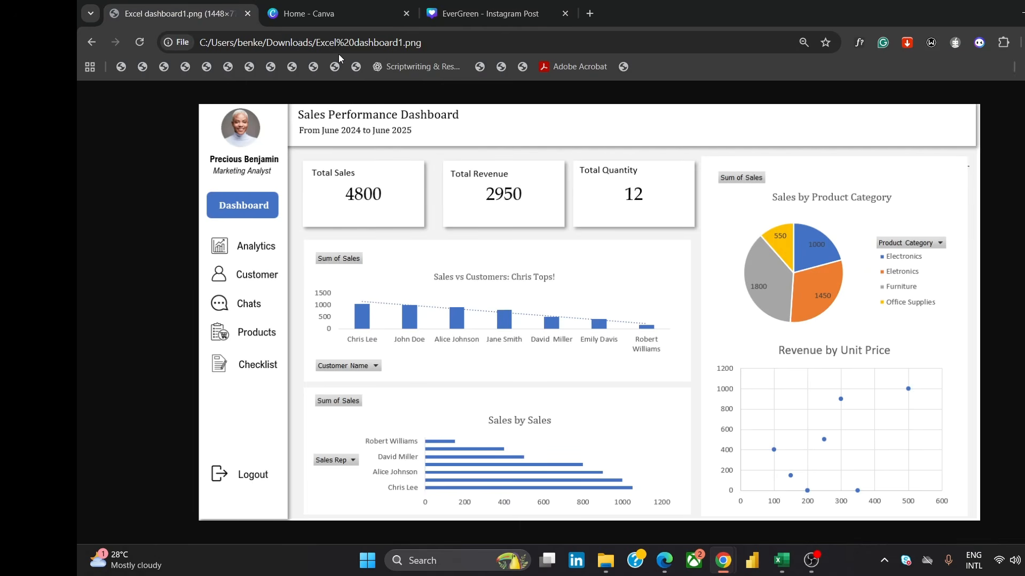
In Canva, delete the chart icon from page 5 and add a graphic found by searching Elements for customer icon
click(480, 24)
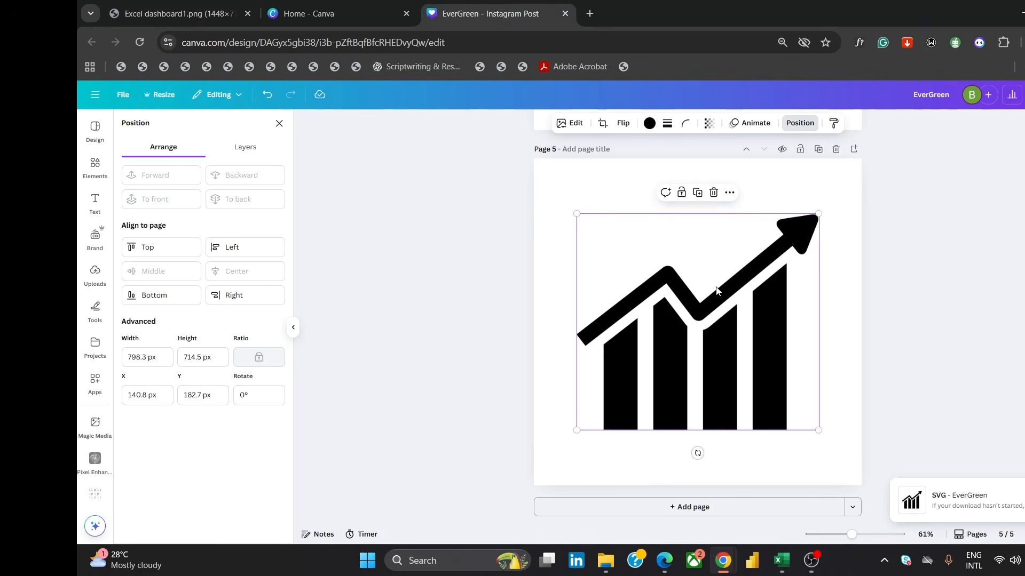
click(713, 193)
click(95, 166)
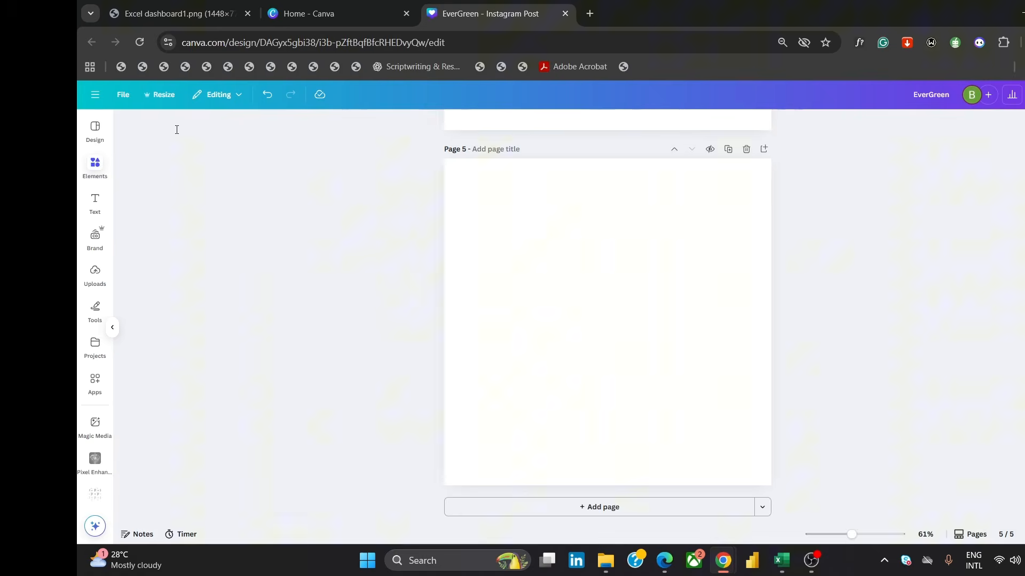
text(cus)
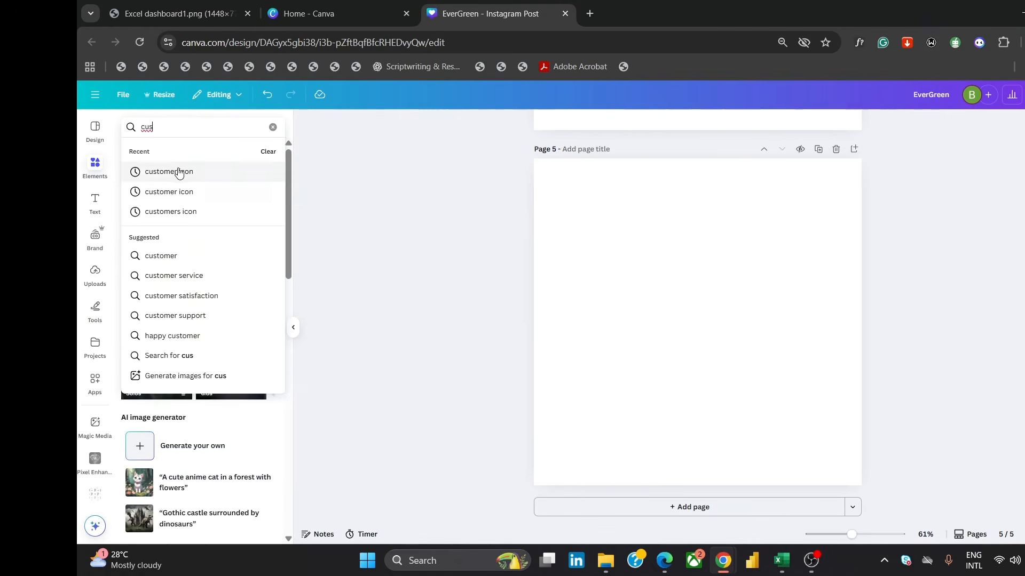
click(179, 172)
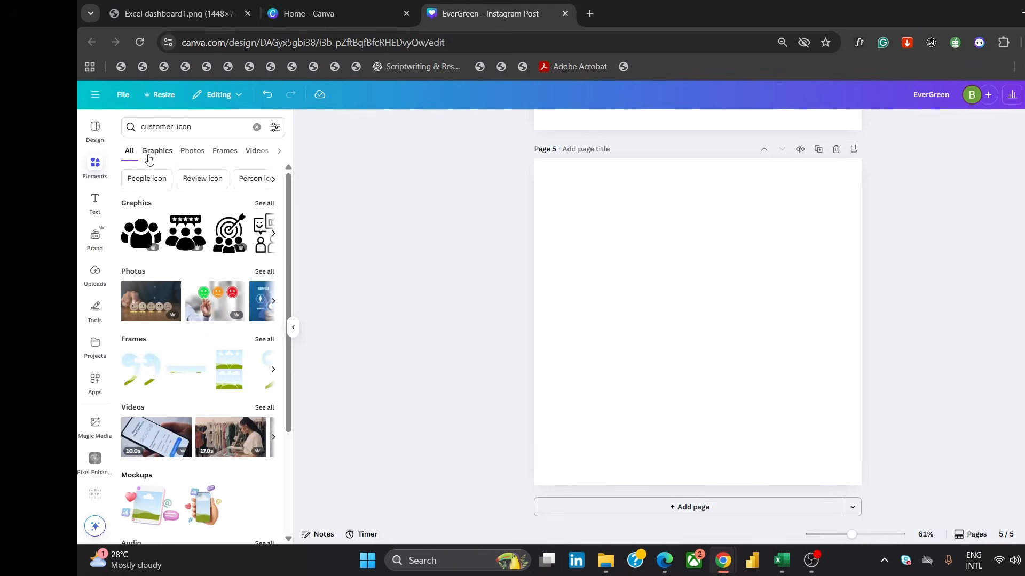
click(139, 233)
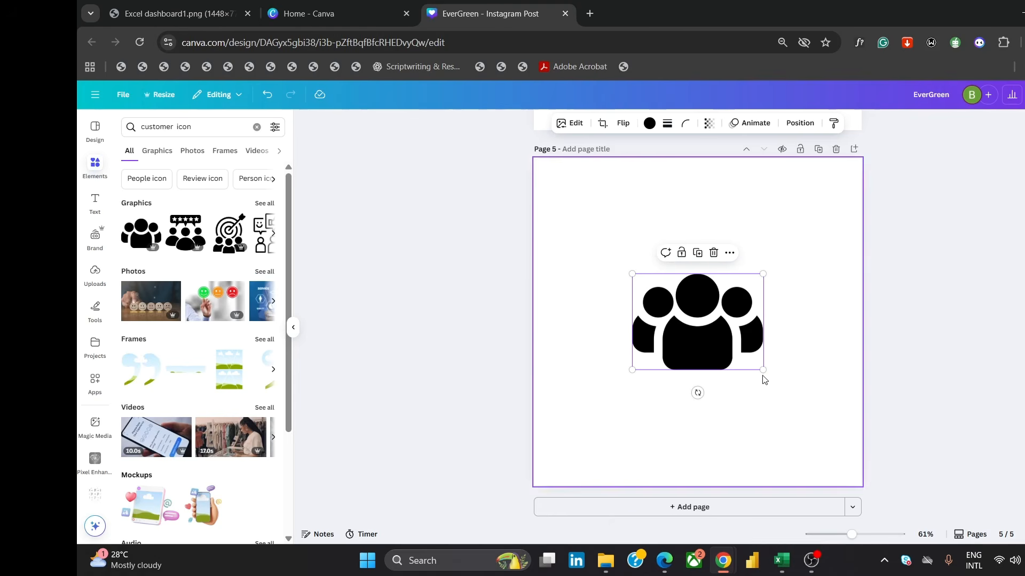
Enlarge the customer icon to fill most of the page and center it
drag(764, 370, 859, 439)
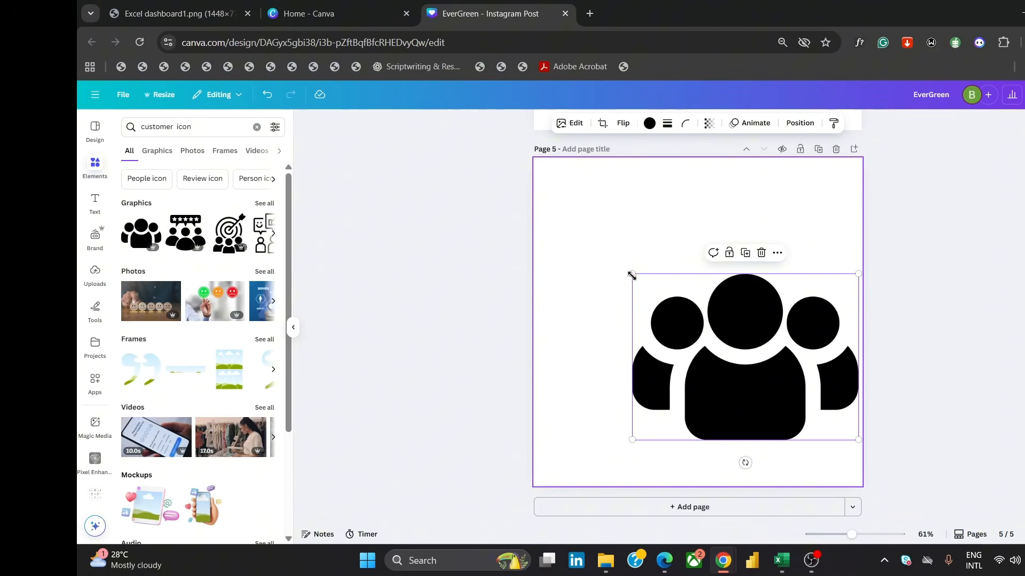
drag(631, 274, 510, 184)
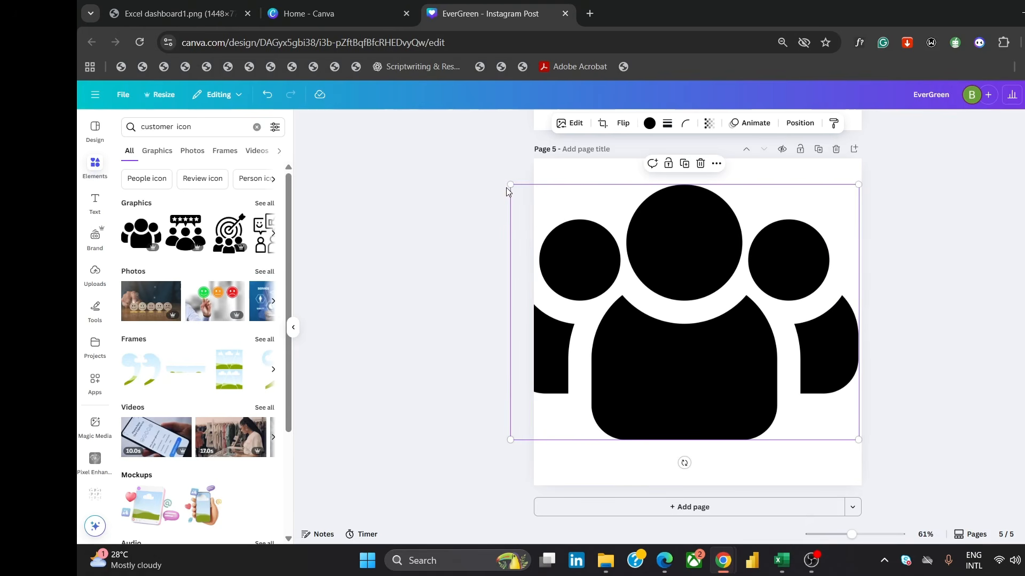
drag(535, 223, 630, 288)
drag(718, 329, 692, 317)
Download the customer icon page as an SVG with a transparent background
click(1021, 94)
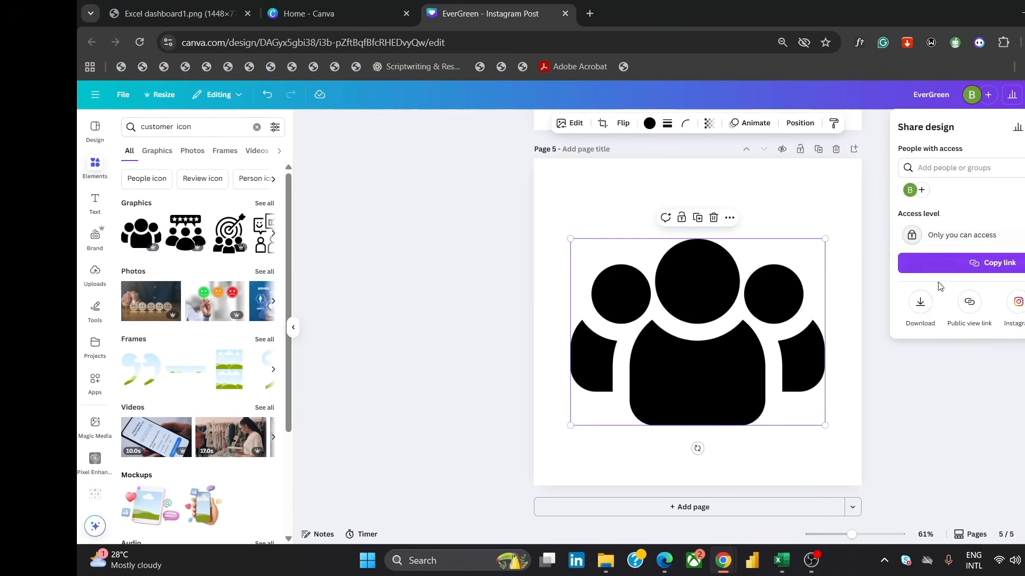
click(920, 300)
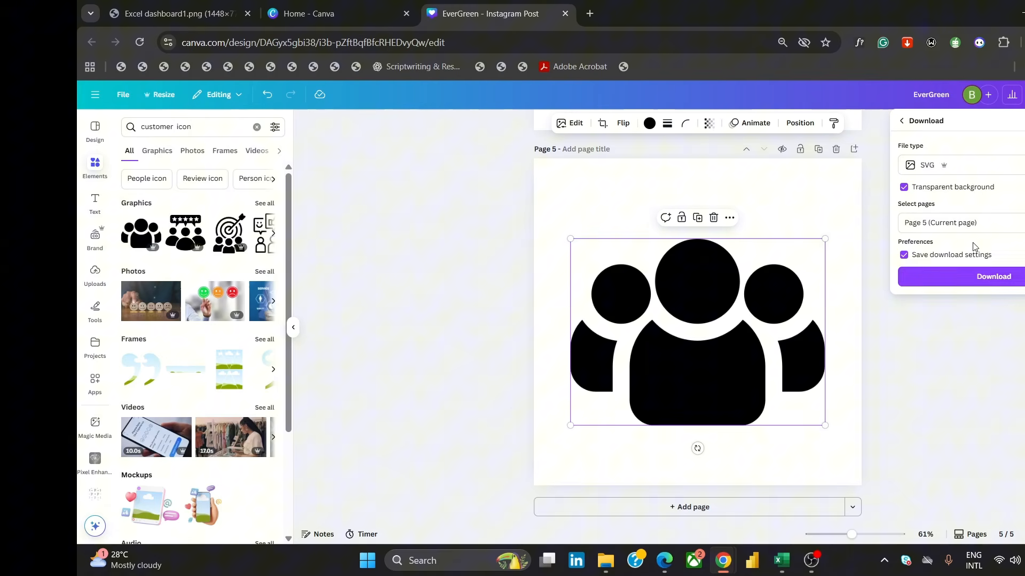
click(958, 287)
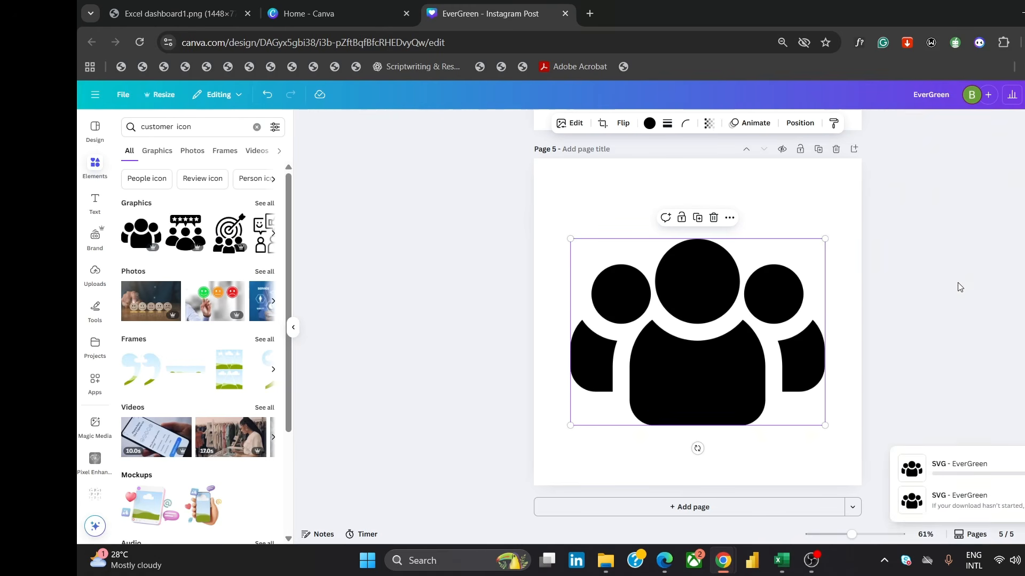
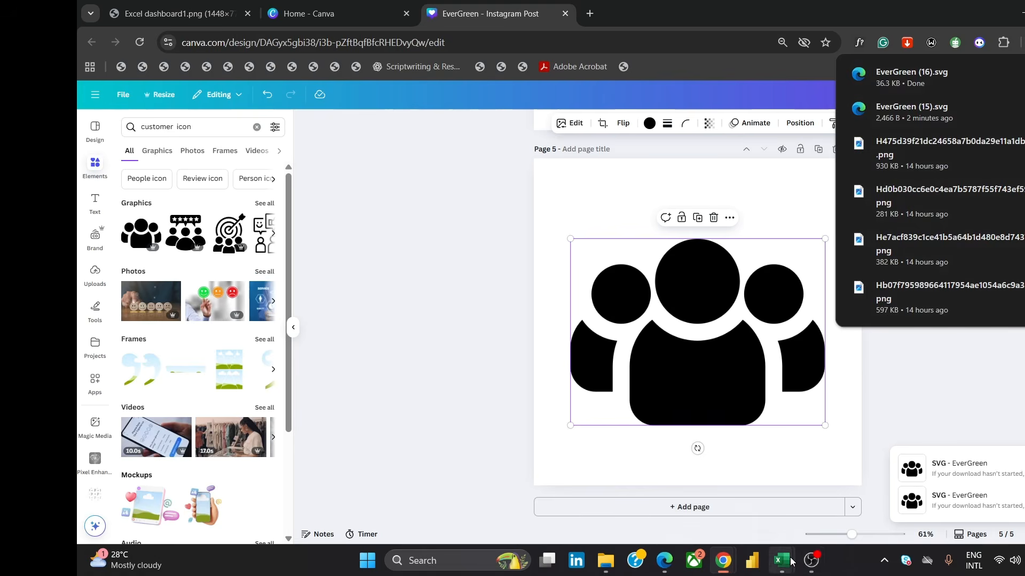
Switch to Excel and insert the downloaded EverGreen (16) SVG customer icon onto the Dashboard sheet
mouse_move(788, 551)
click(822, 491)
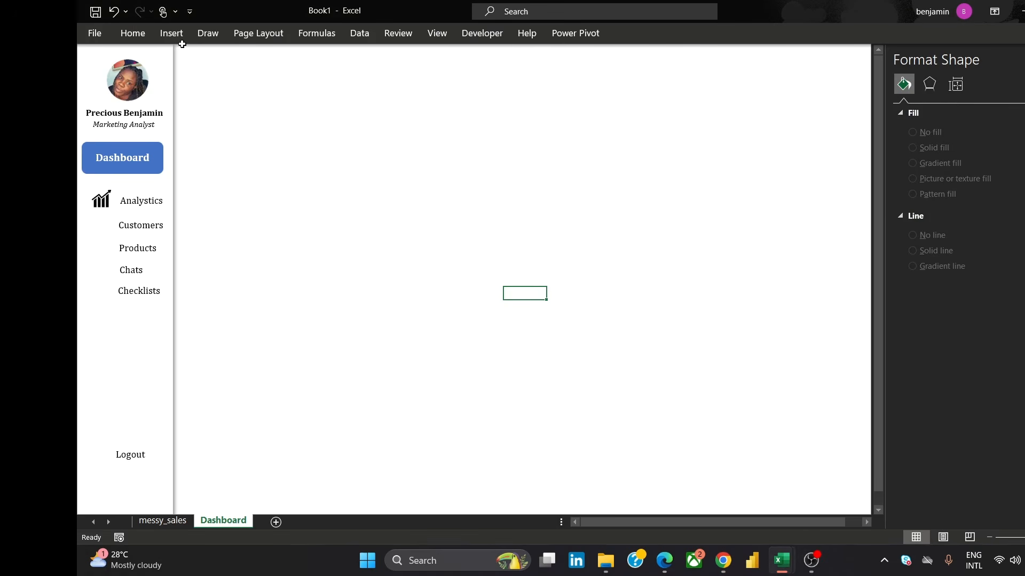
click(179, 36)
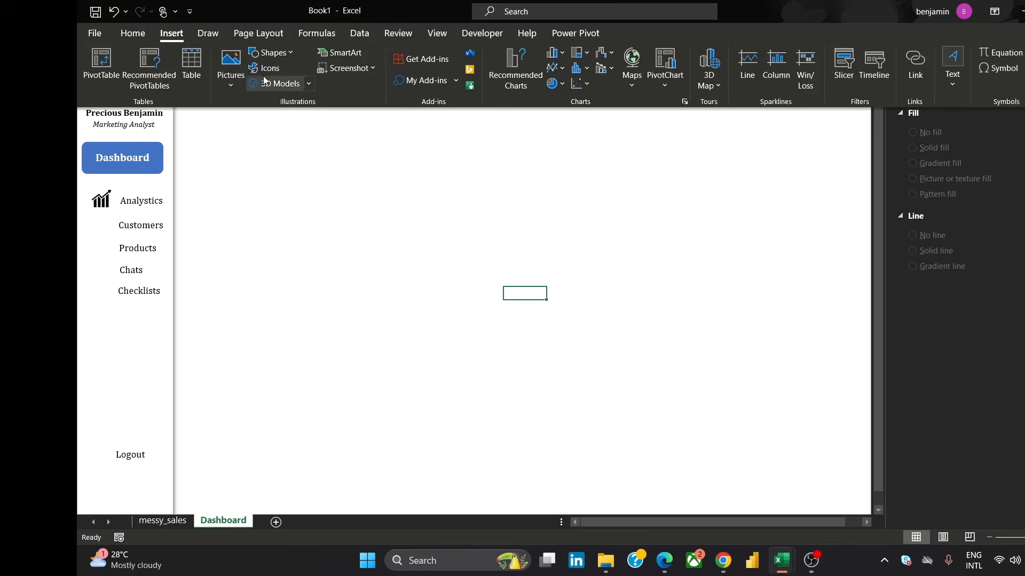
click(231, 67)
click(266, 127)
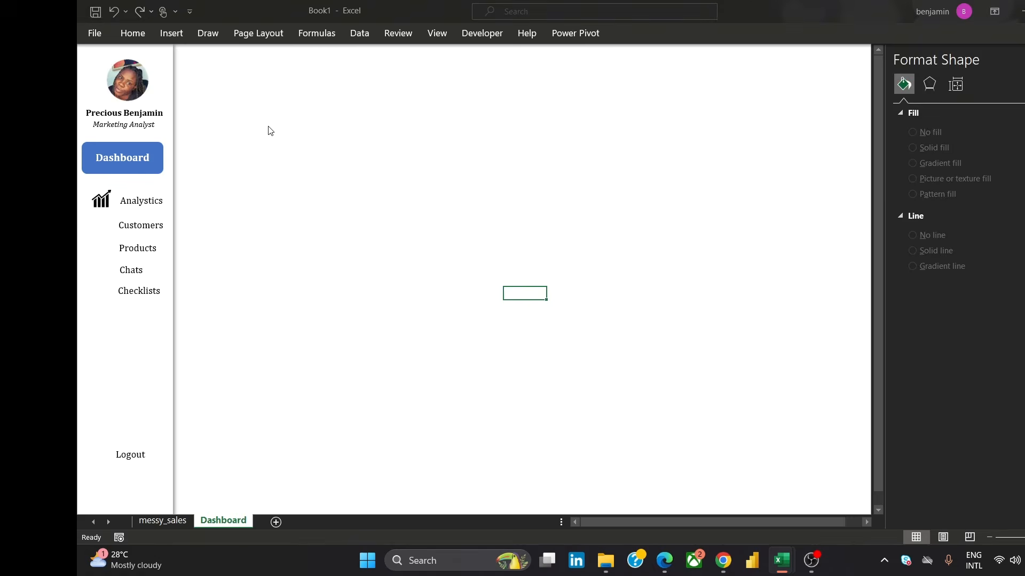
click(254, 126)
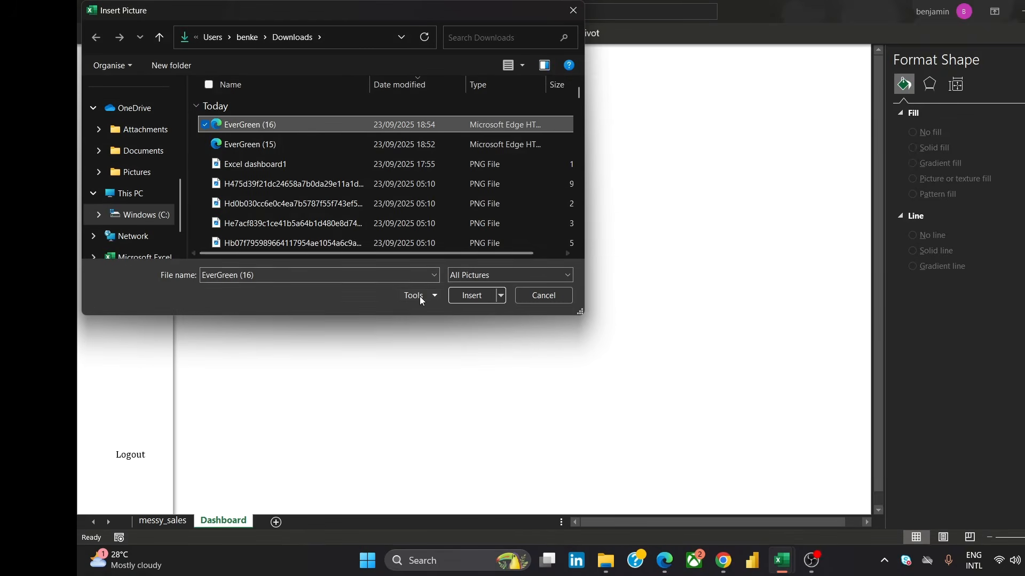
click(467, 297)
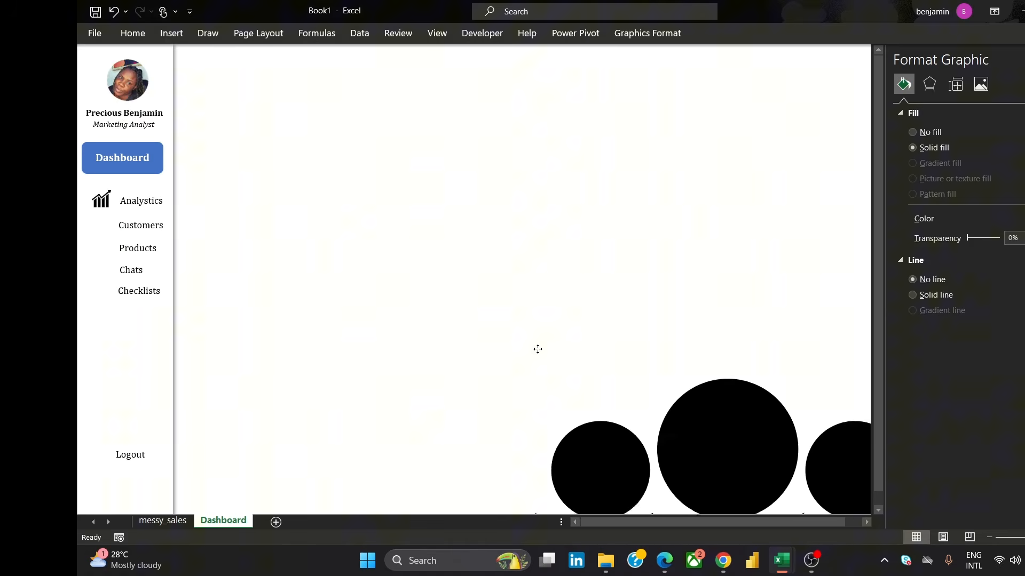
Shrink the customer icon and place it beside the Customers label in the sidebar
drag(327, 86, 608, 456)
drag(705, 465, 399, 239)
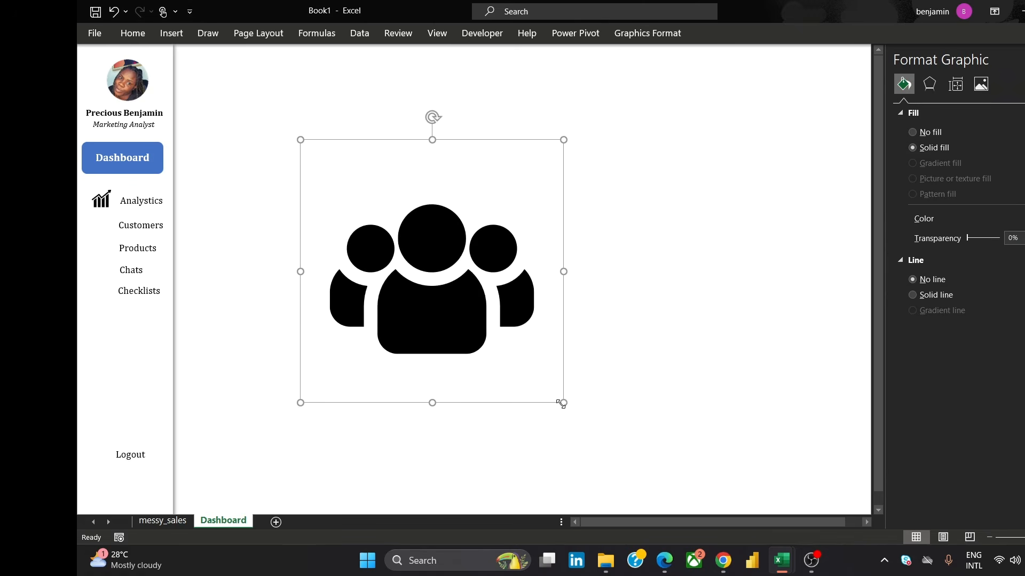
drag(561, 404, 326, 165)
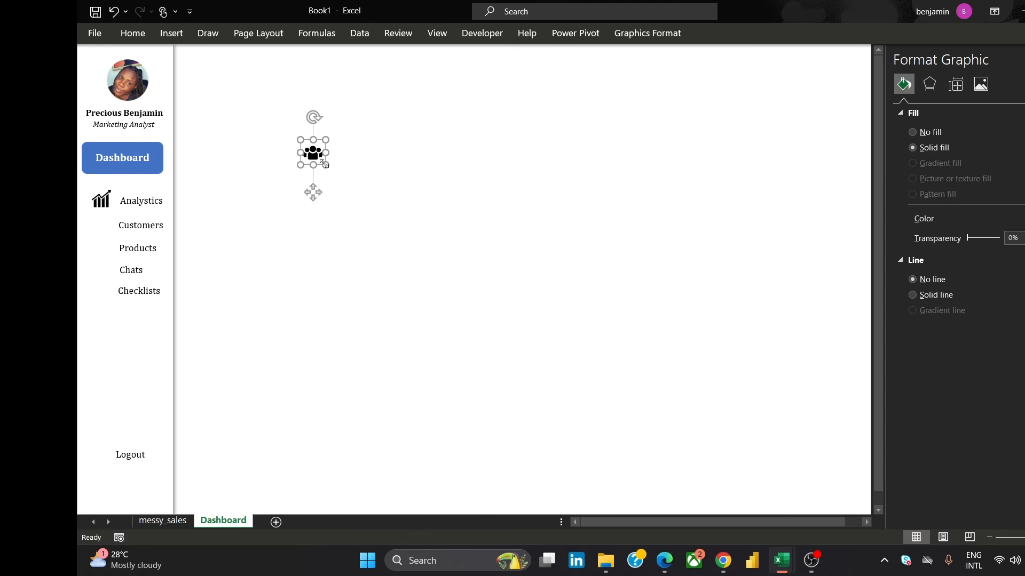
click(379, 182)
click(313, 160)
drag(323, 167, 106, 233)
click(386, 154)
click(318, 156)
click(463, 303)
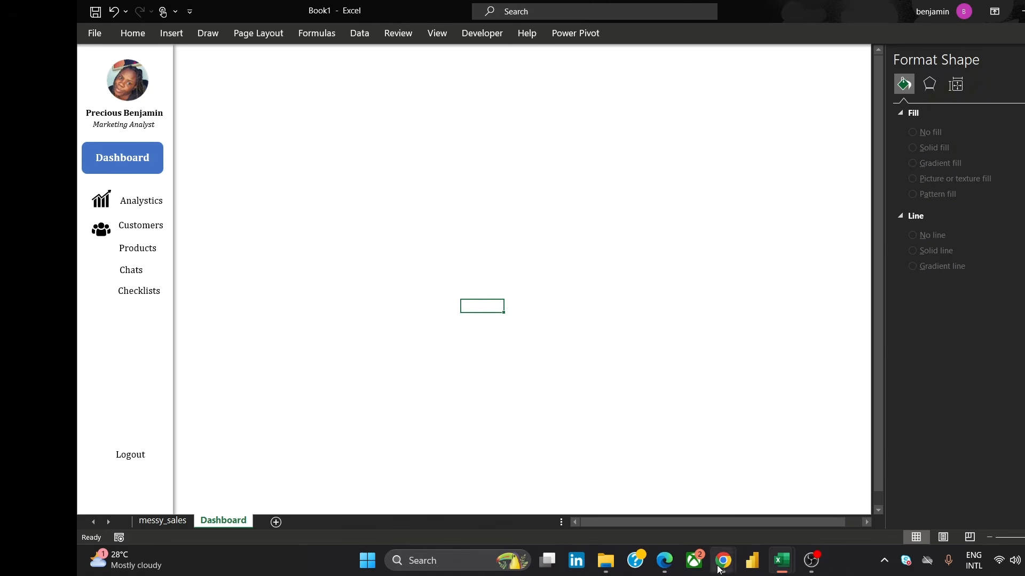
Return to Canva and delete the customer icon from page 5
mouse_move(716, 570)
click(790, 497)
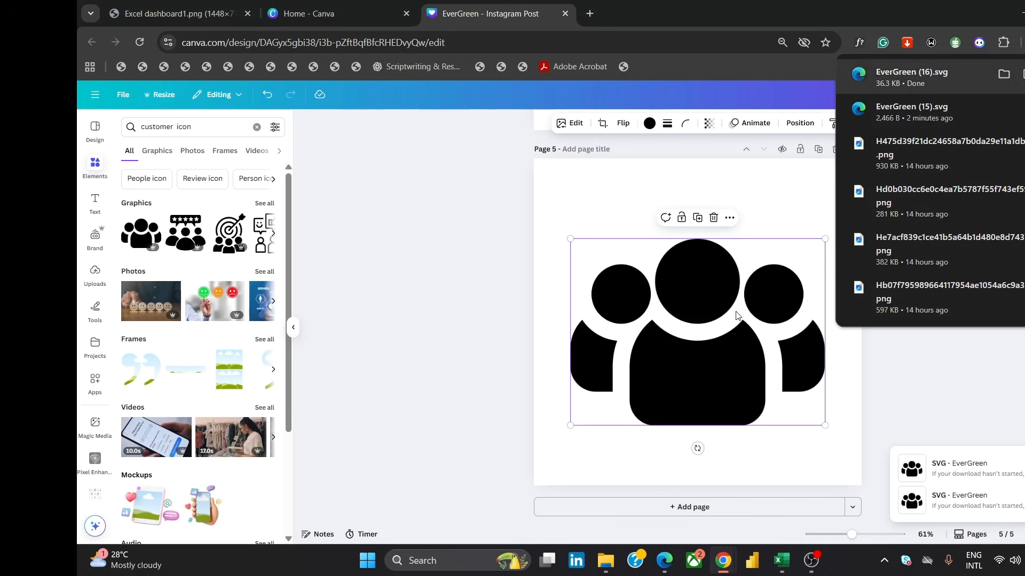
key(Delete)
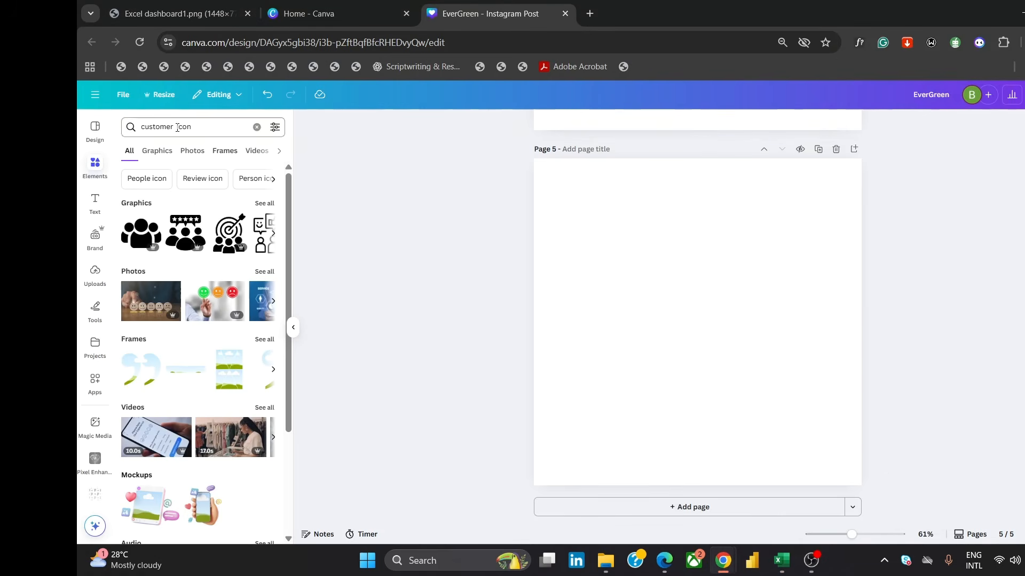
Search Elements graphics for products icon and add the open box with checkmark graphic to the page
double_click(135, 129)
text(products)
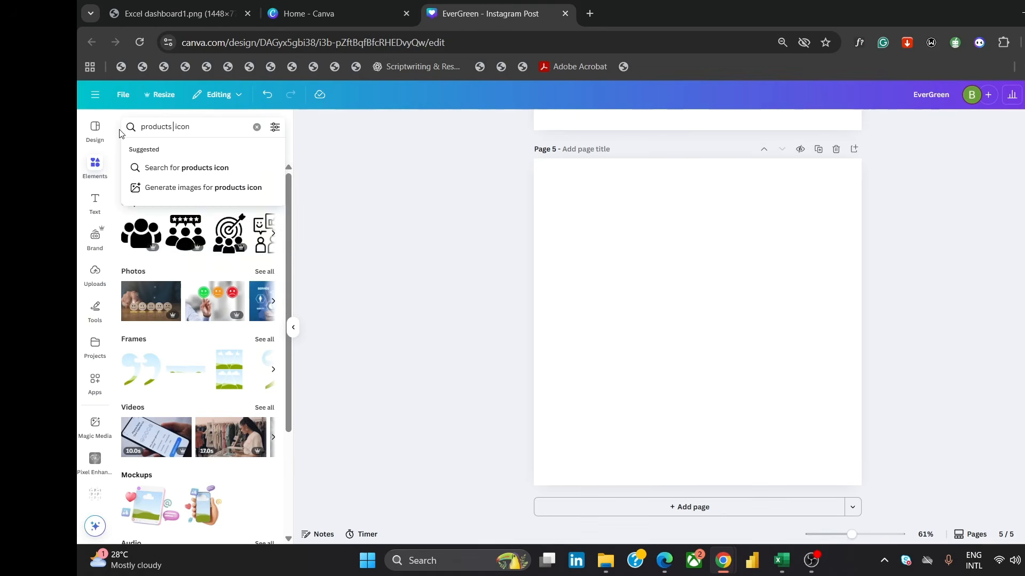
key(Return)
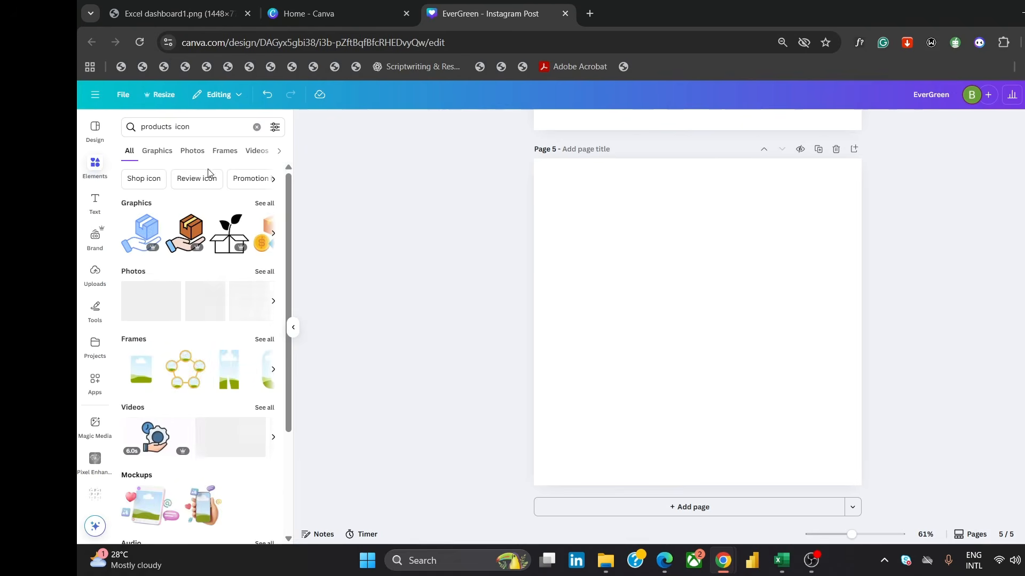
click(158, 152)
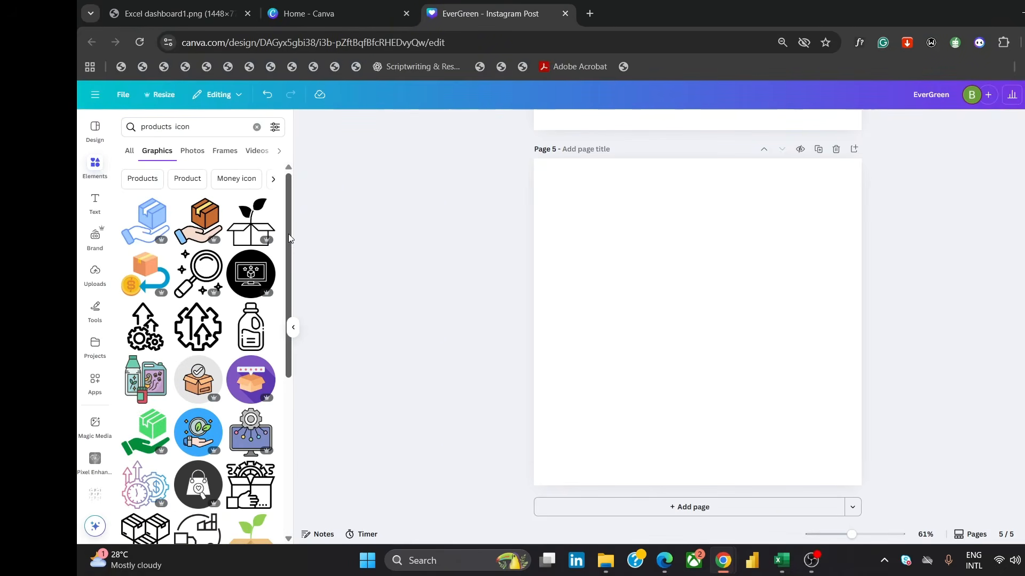
drag(291, 239, 282, 324)
scroll(282, 324, down, 4)
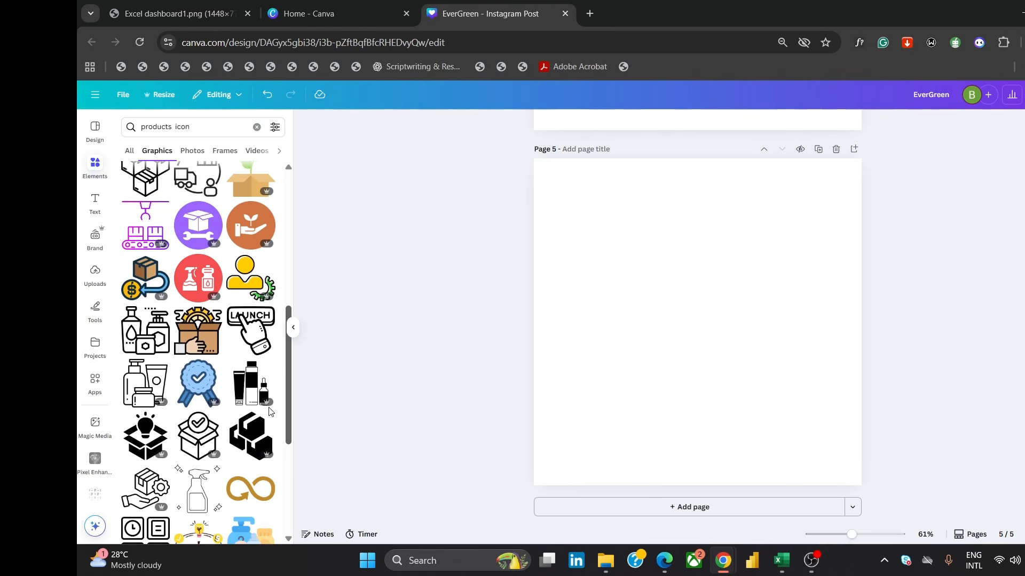
scroll(269, 413, down, 1)
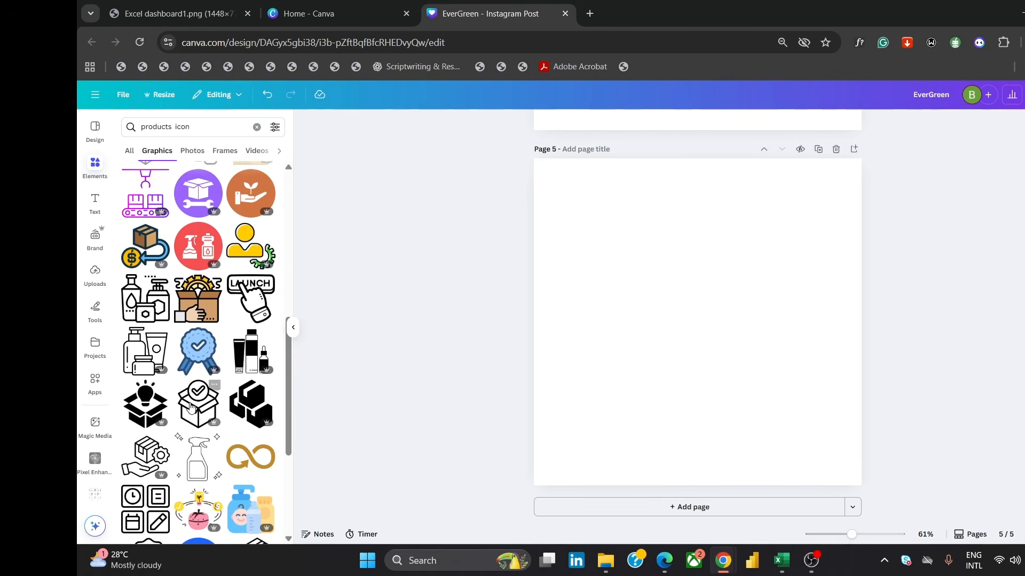
click(184, 399)
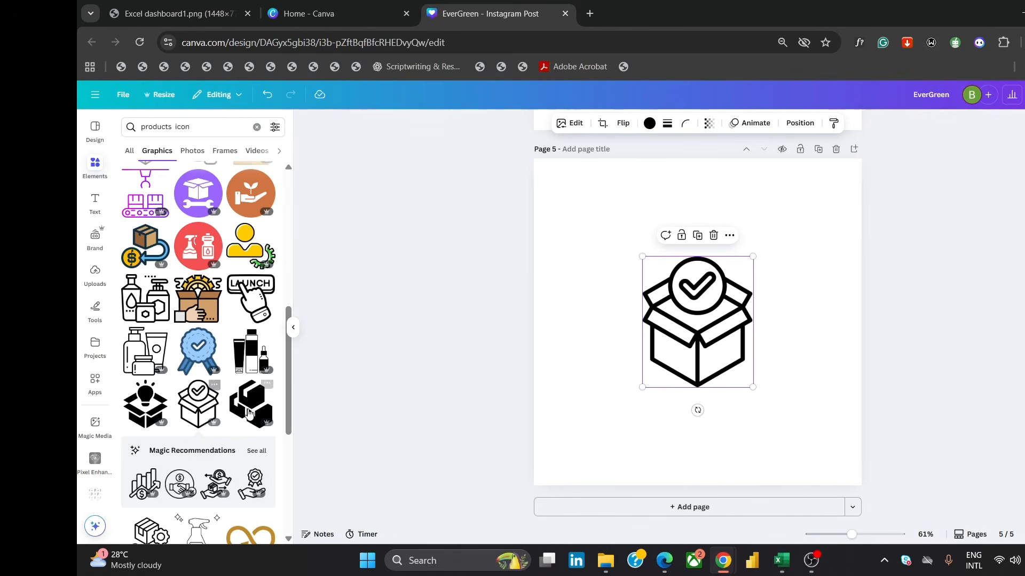
Enlarge the box icon to fill most of the page
drag(289, 368, 303, 434)
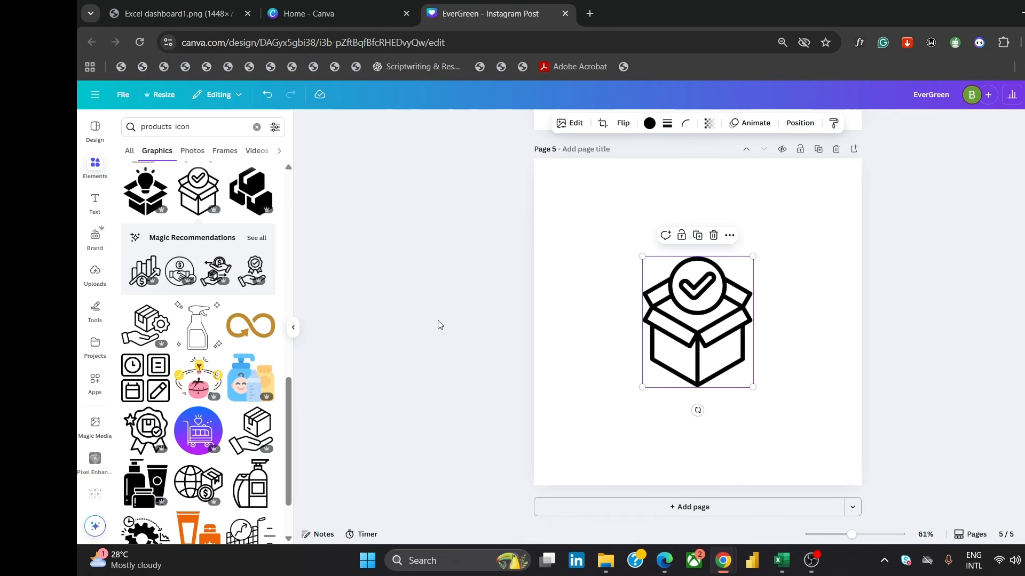
drag(752, 387, 799, 472)
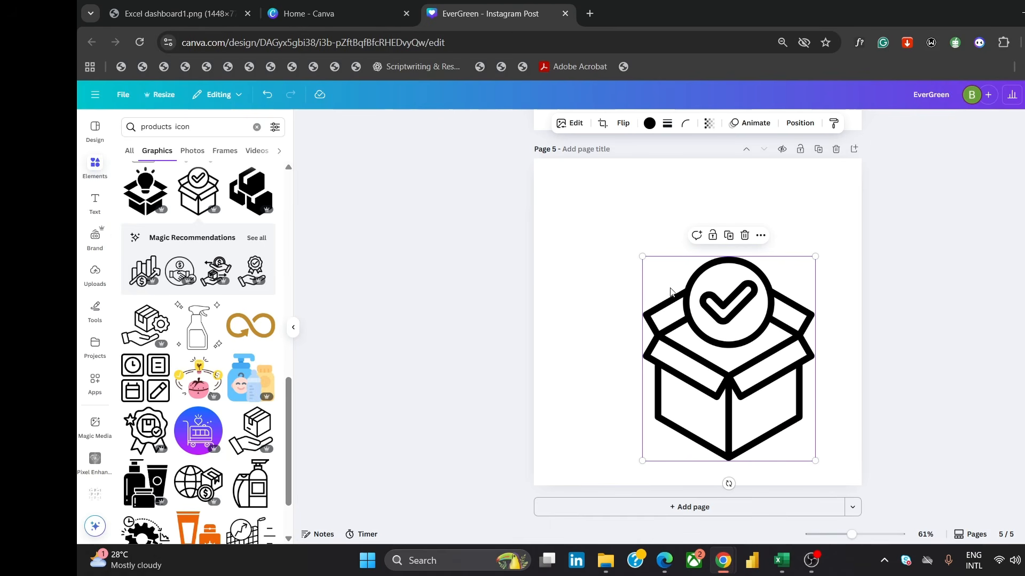
drag(639, 257, 555, 204)
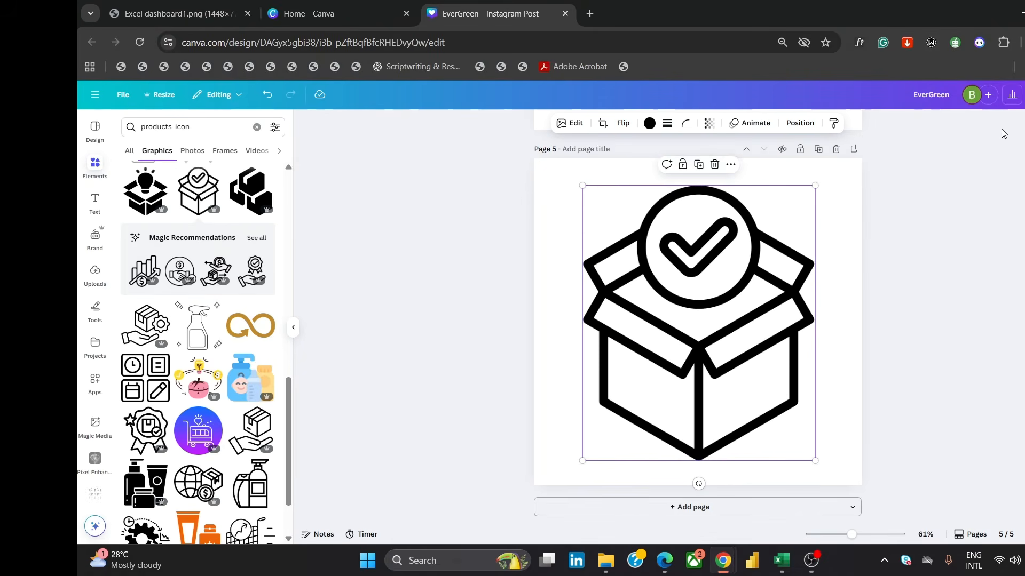
Download the box icon page as an SVG with a transparent background
click(1024, 95)
click(912, 308)
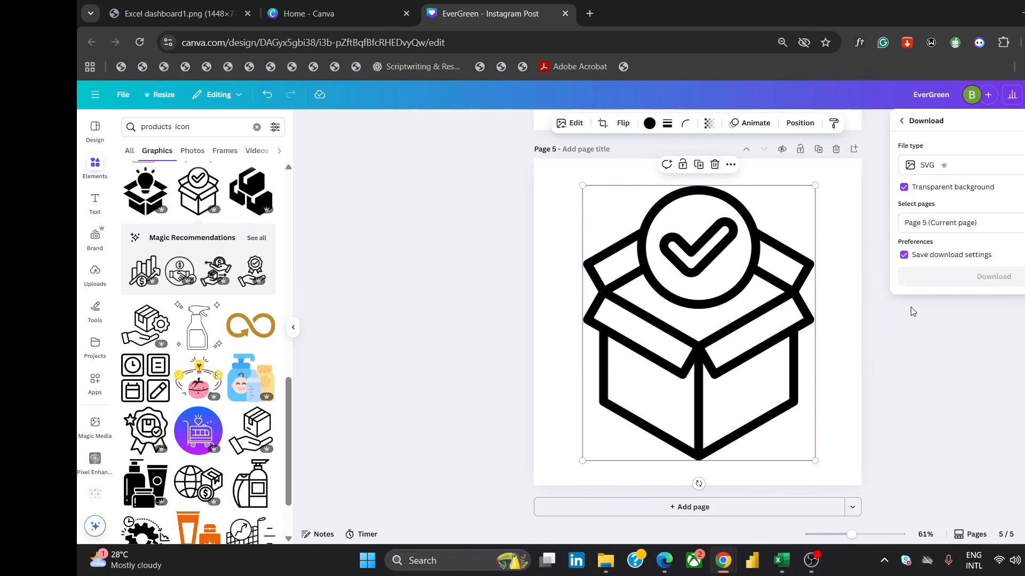
click(980, 278)
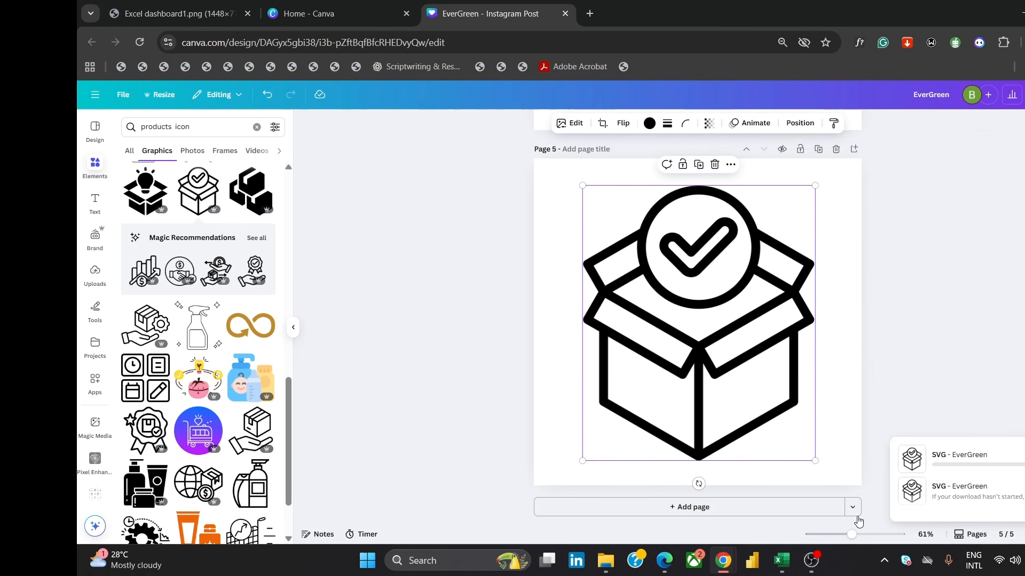
Switch to Excel and insert the newly downloaded box icon SVG onto the Dashboard sheet
mouse_move(794, 566)
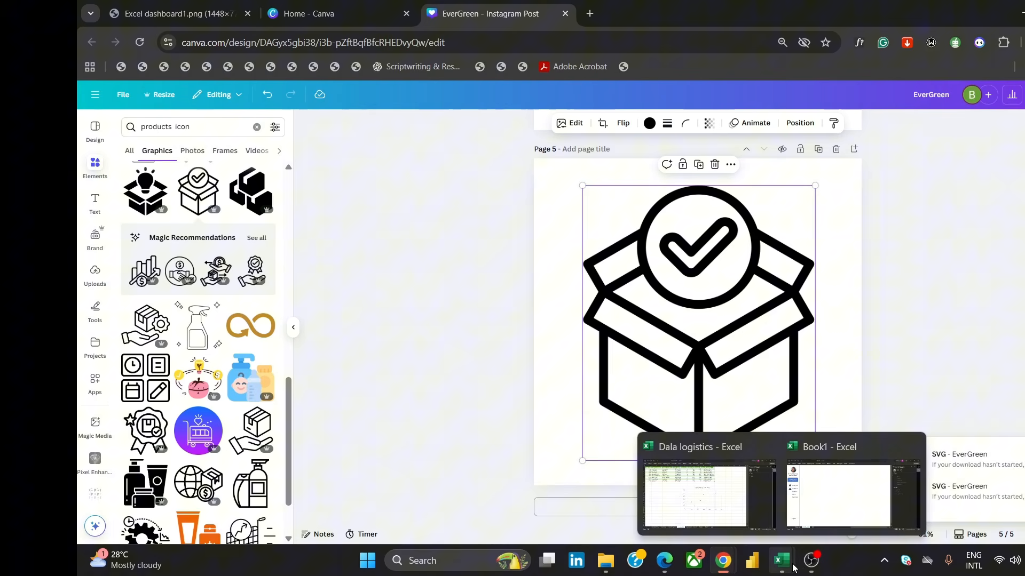
click(843, 514)
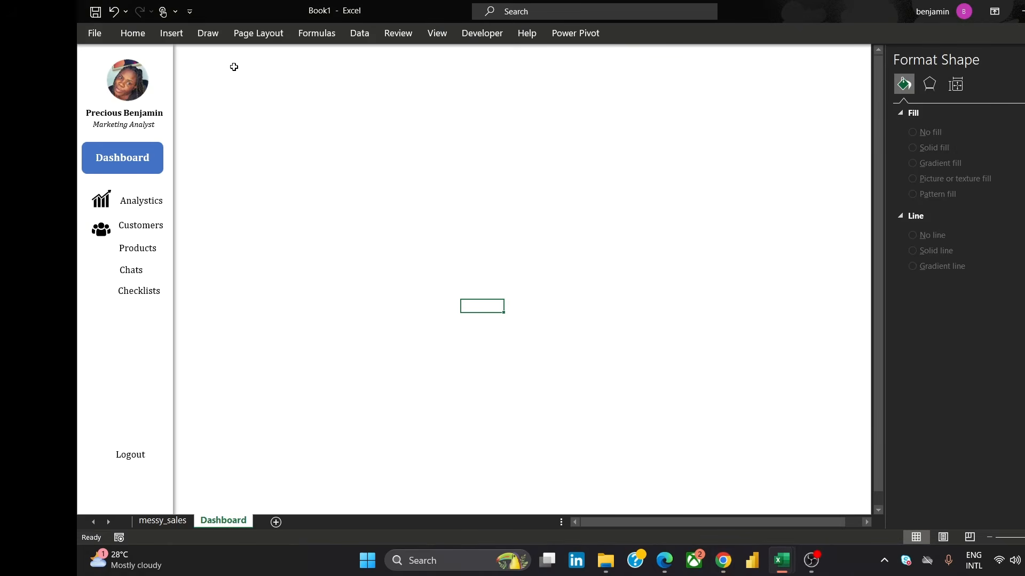
click(172, 33)
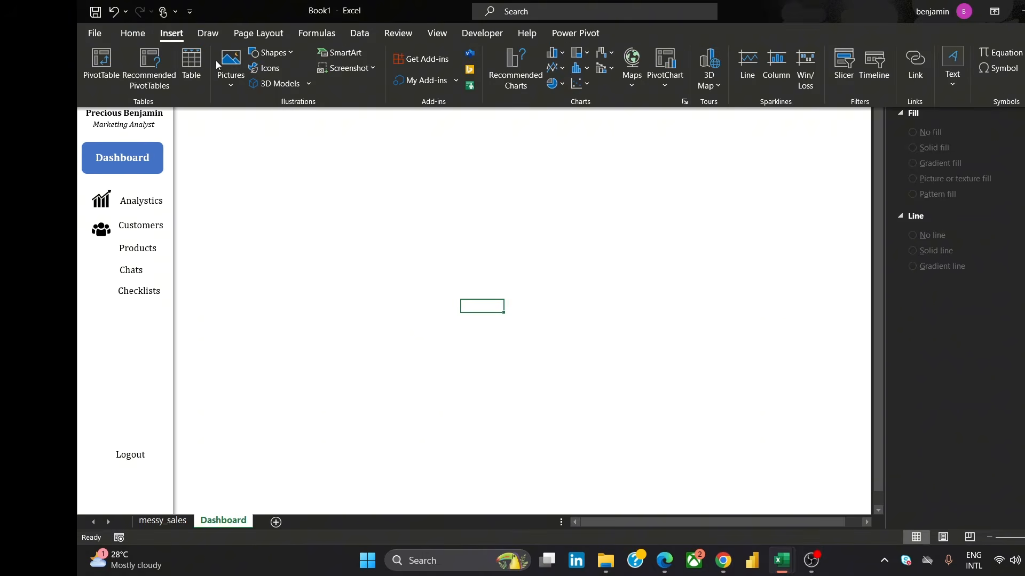
click(224, 65)
click(267, 127)
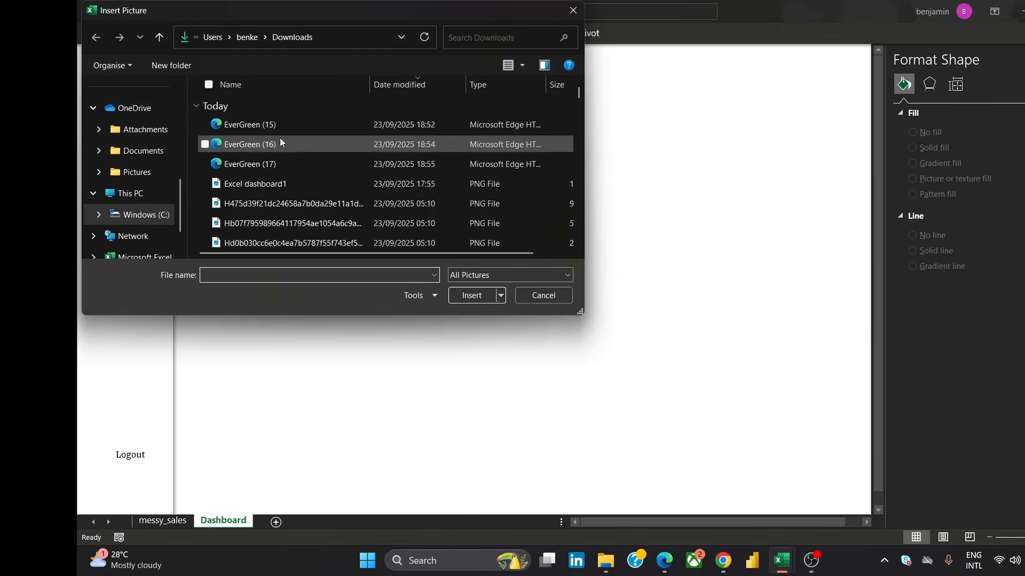
click(276, 127)
click(472, 295)
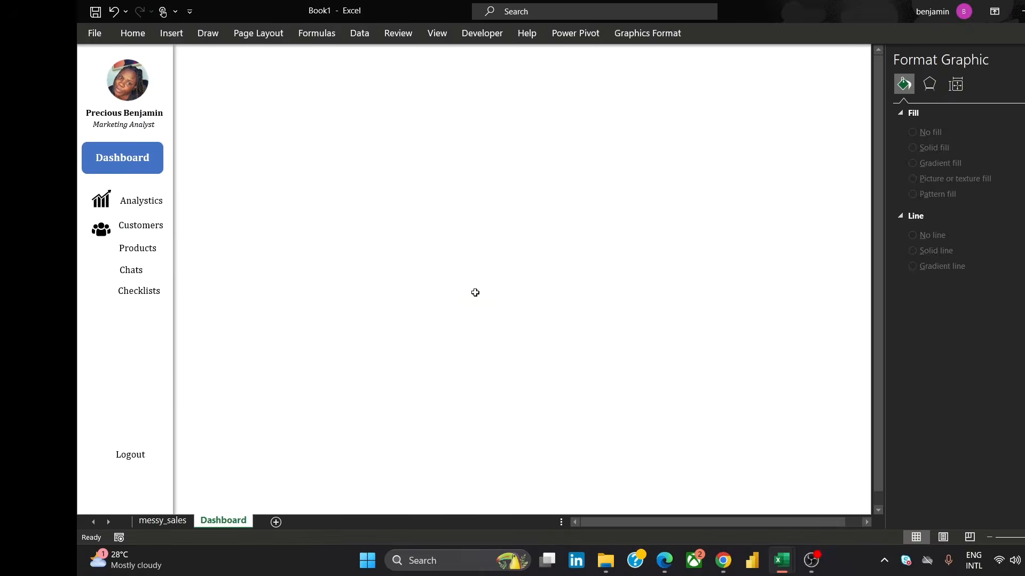
Shrink the box icon and place it beside the Products label in the sidebar
drag(526, 343, 307, 137)
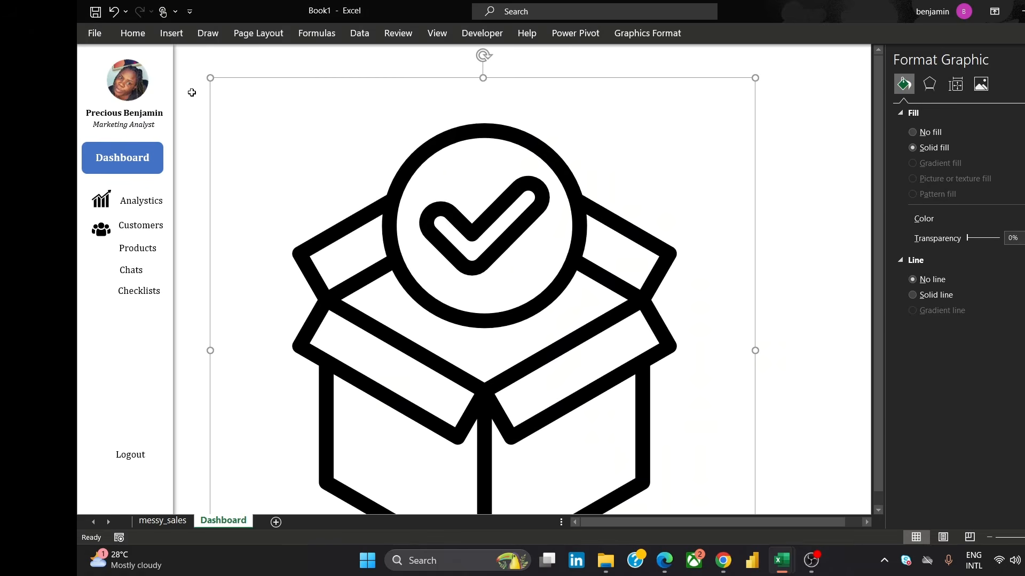
drag(209, 78, 515, 382)
drag(616, 427, 416, 273)
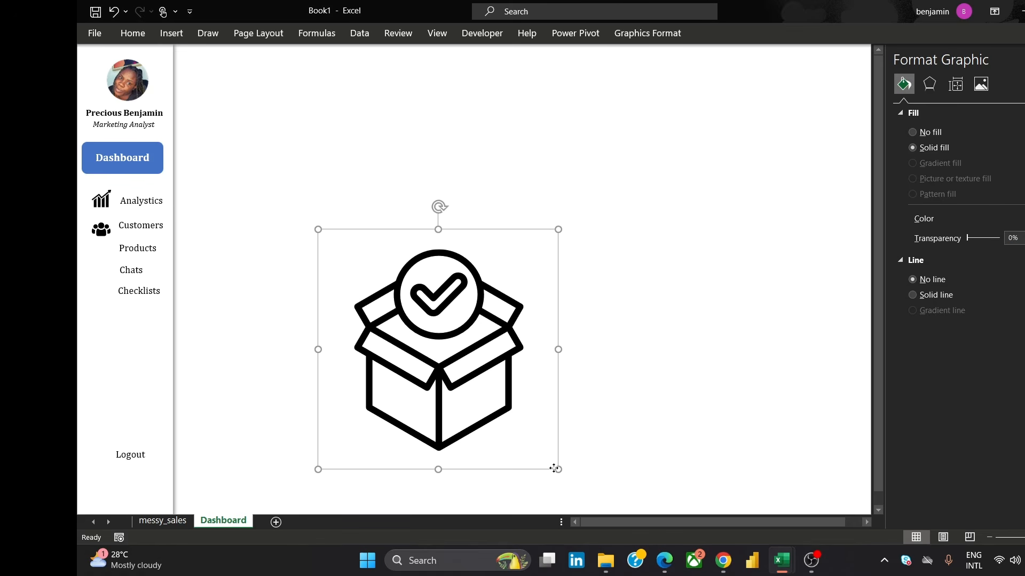
shift+click(554, 469)
click(507, 432)
drag(554, 470, 113, 275)
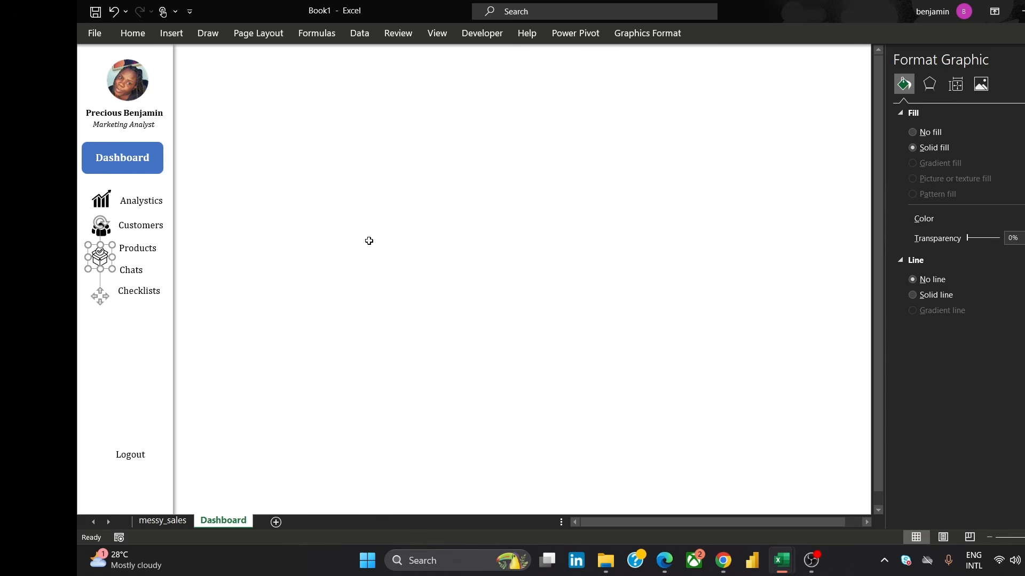
click(368, 241)
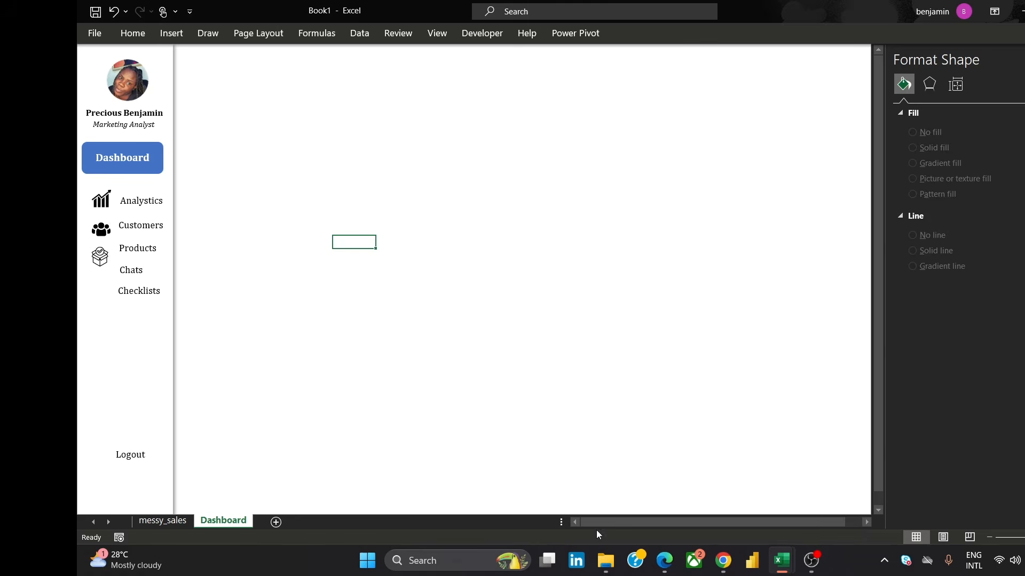
Return to Canva and delete the box icon from page 5
mouse_move(723, 560)
click(795, 485)
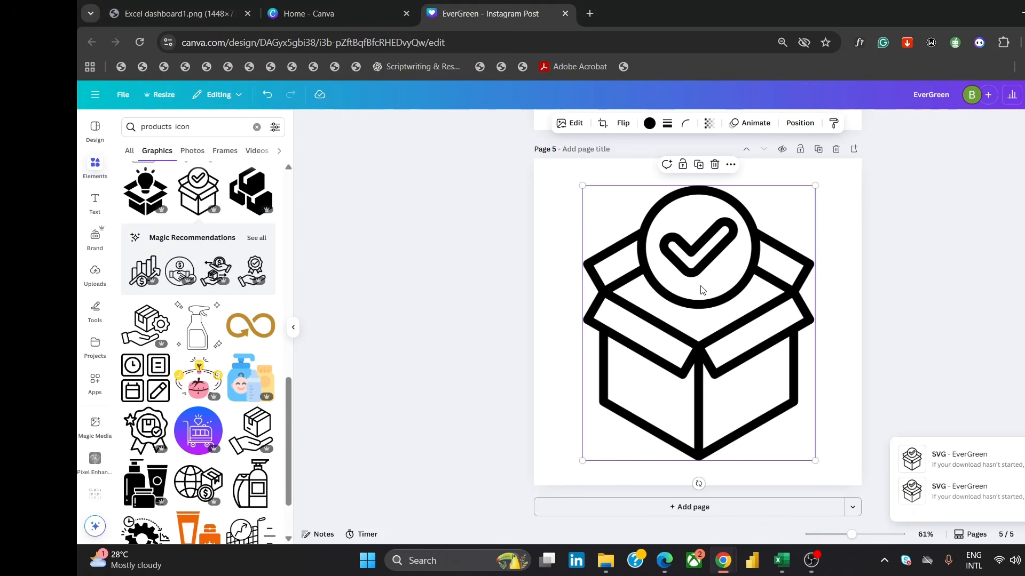
key(Delete)
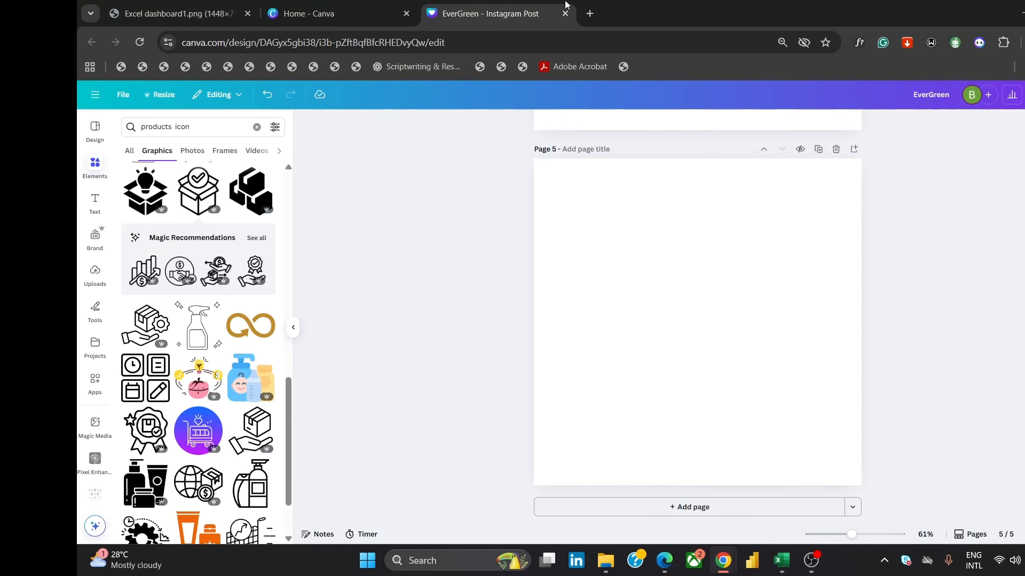
Search Canva graphics for a chats icon and add the black speech-bubble icon to page 5
click(170, 128)
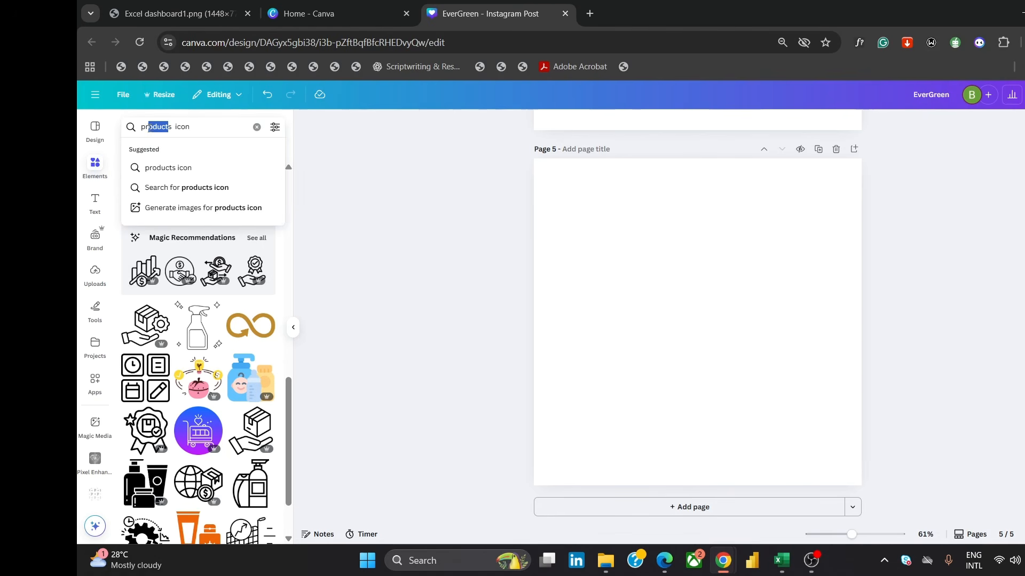
text(chat)
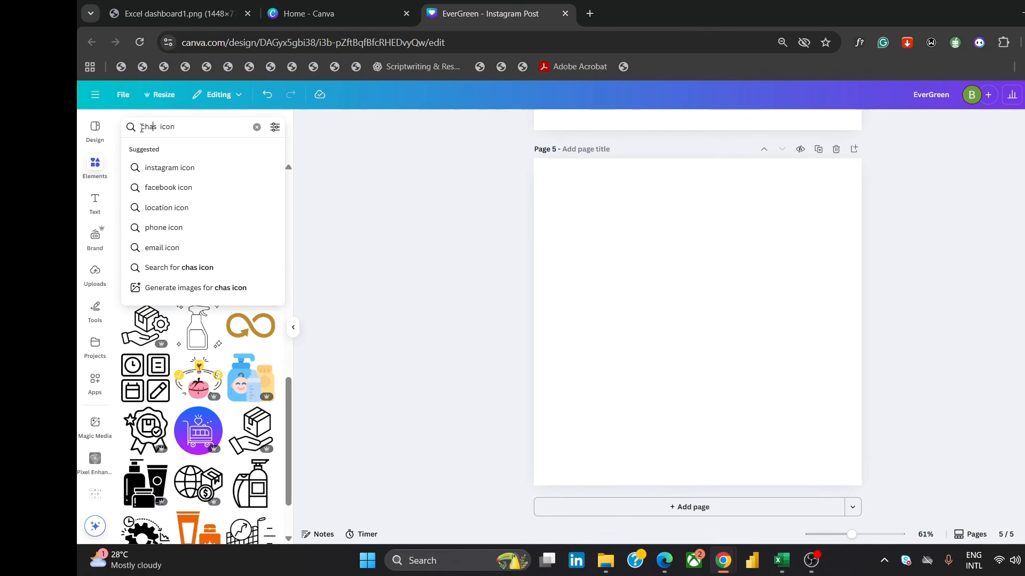
key(Return)
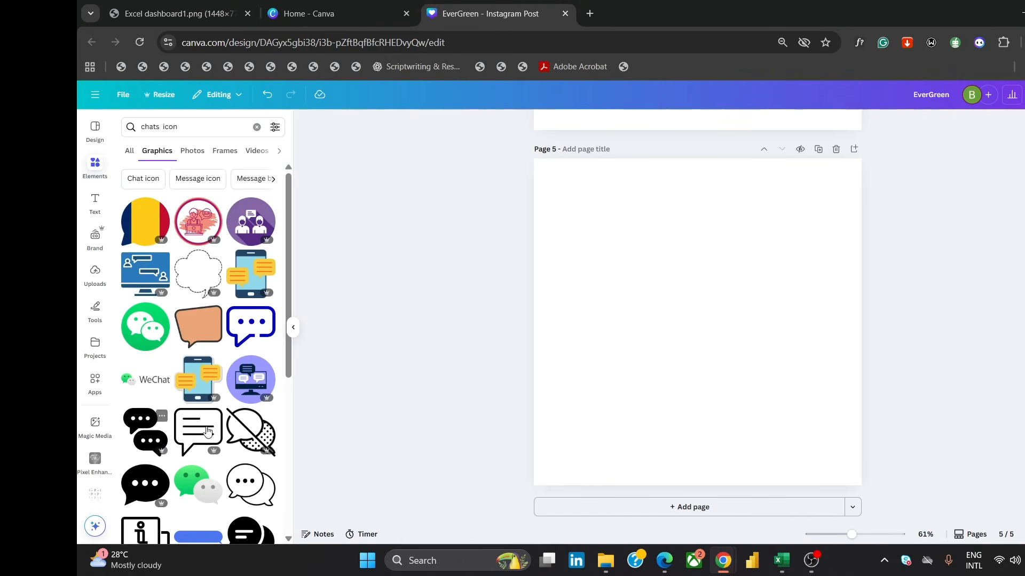
click(143, 487)
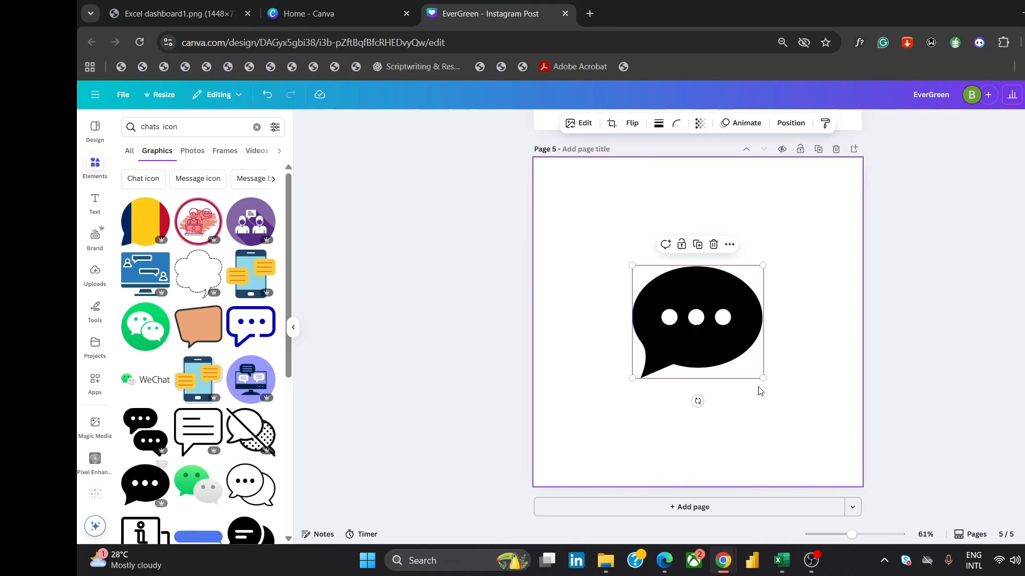
Enlarge the chat bubble to fill page 5 and download the page as an SVG with a transparent background
drag(761, 379, 823, 471)
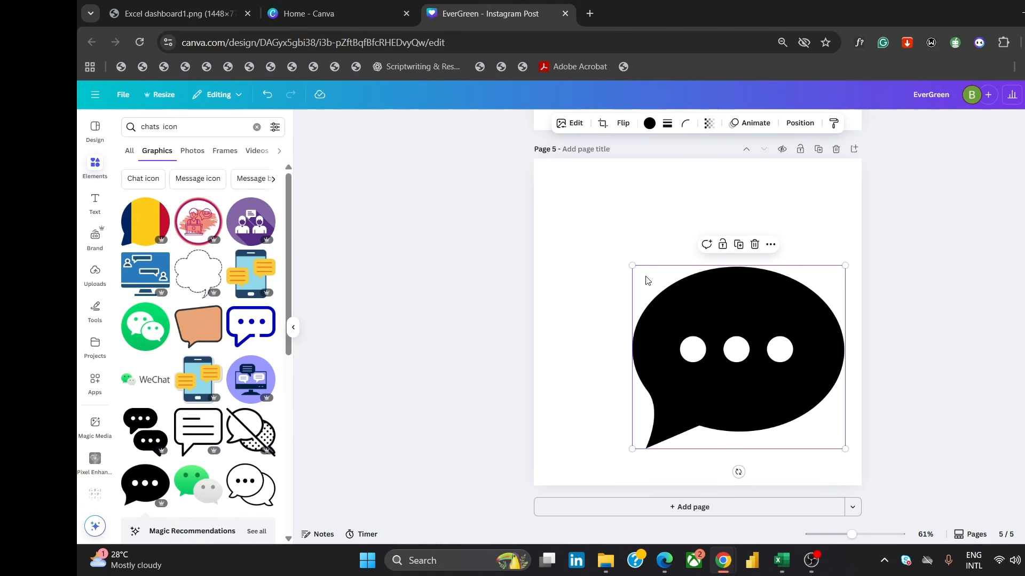
drag(632, 266, 586, 225)
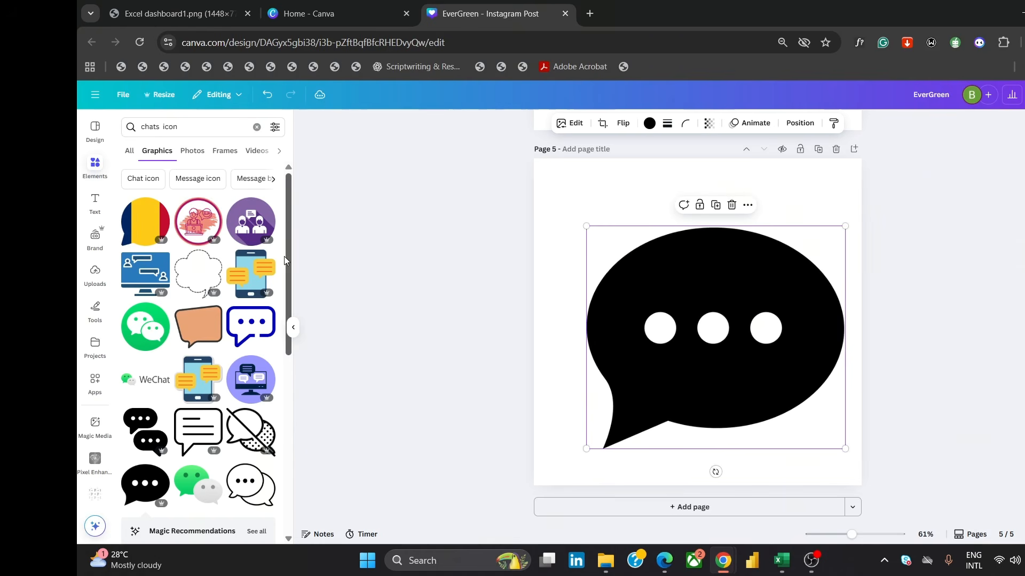
drag(291, 248, 297, 405)
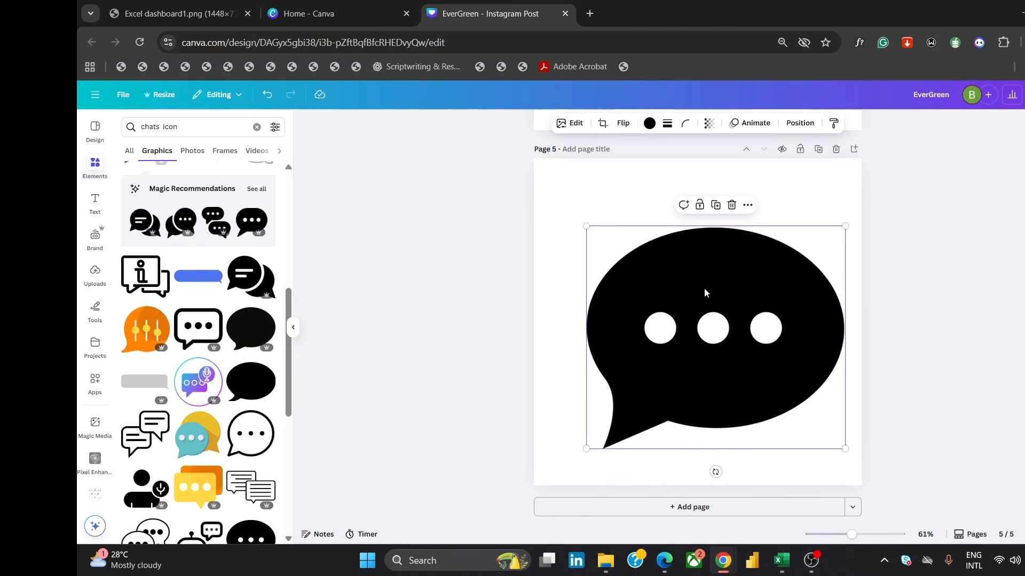
drag(726, 310, 713, 311)
click(1022, 95)
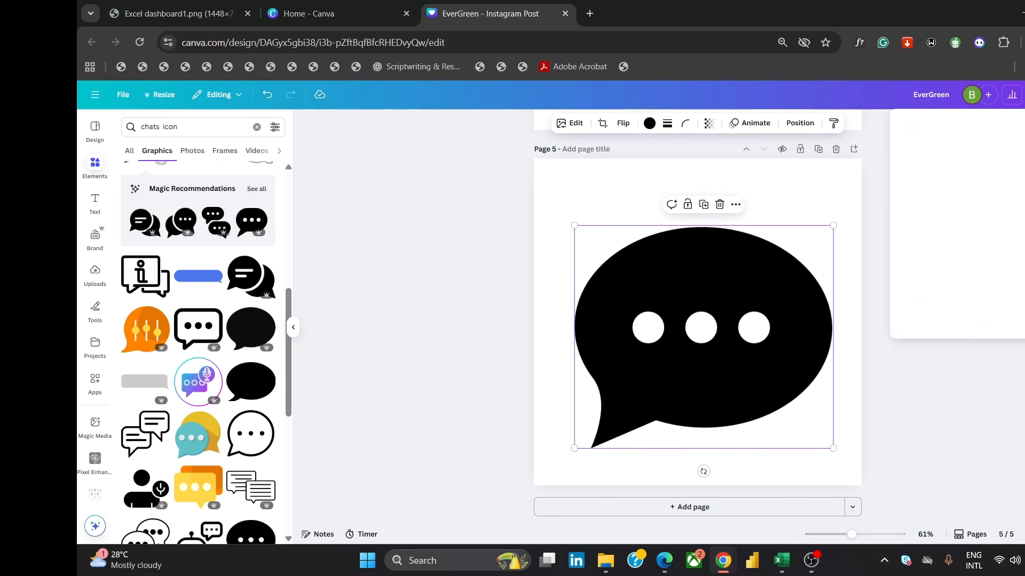
click(921, 307)
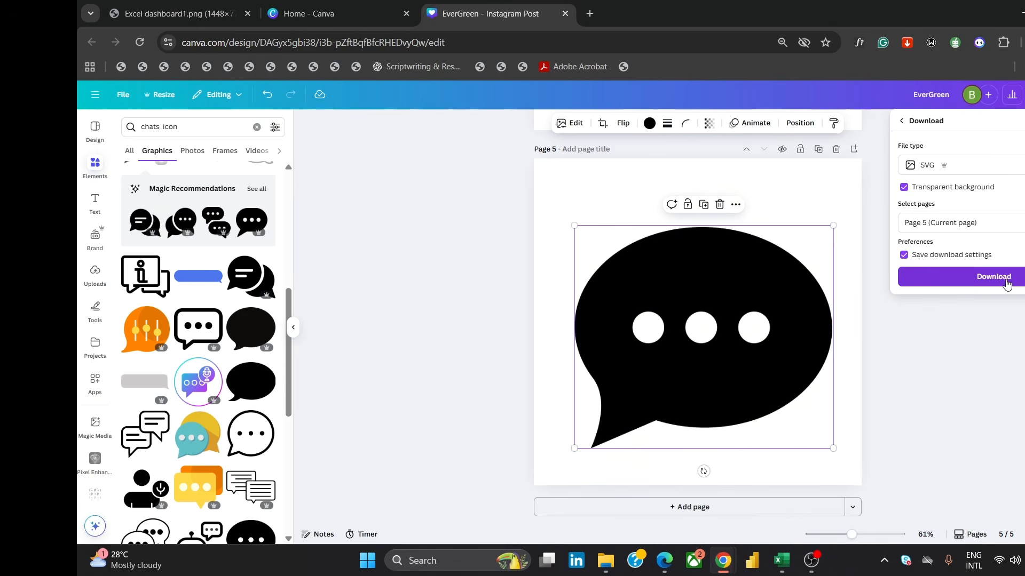
click(1006, 278)
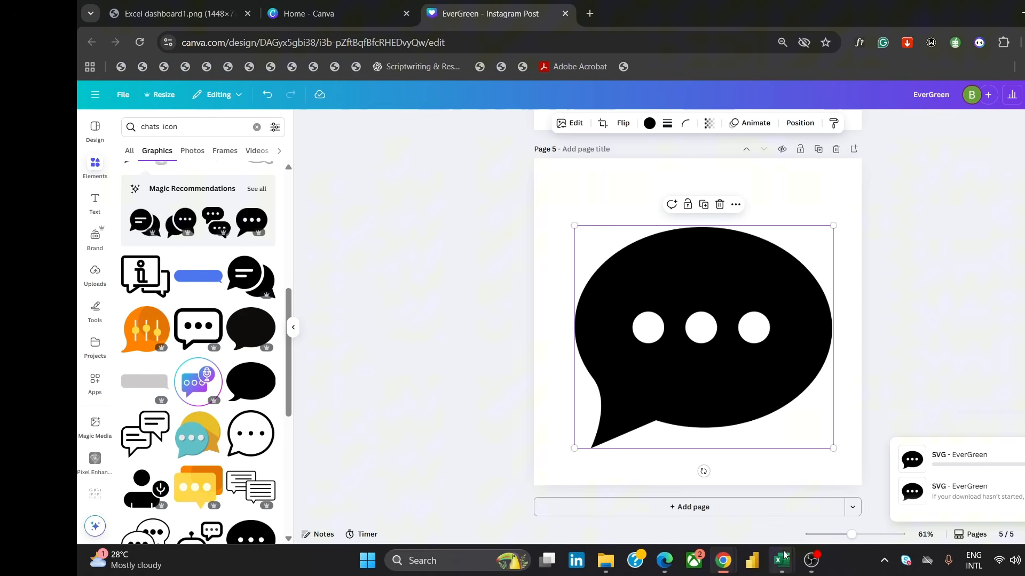
Switch to Excel and insert the newly downloaded chat icon SVG onto the Dashboard sheet
mouse_move(781, 560)
click(831, 511)
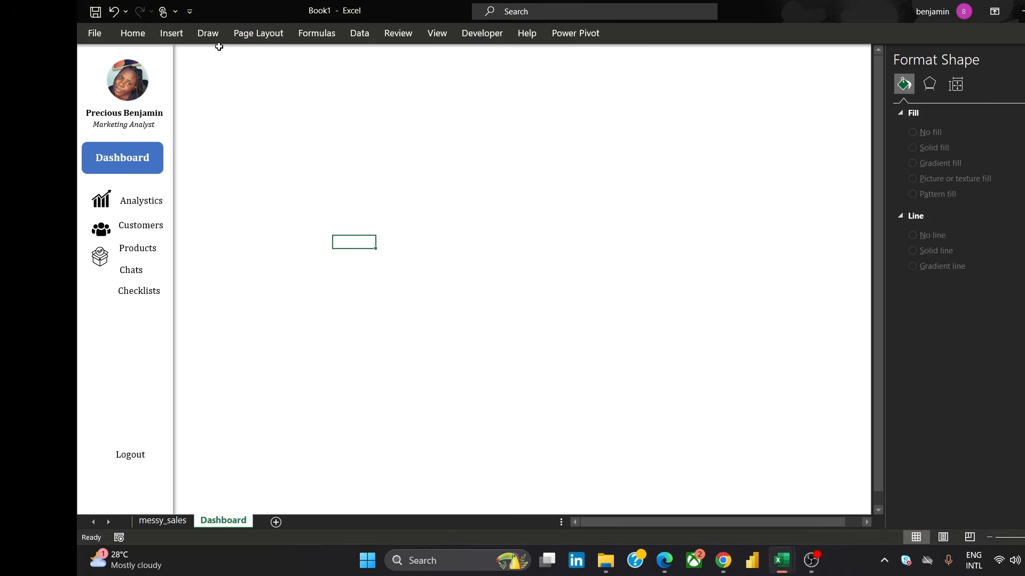
click(172, 35)
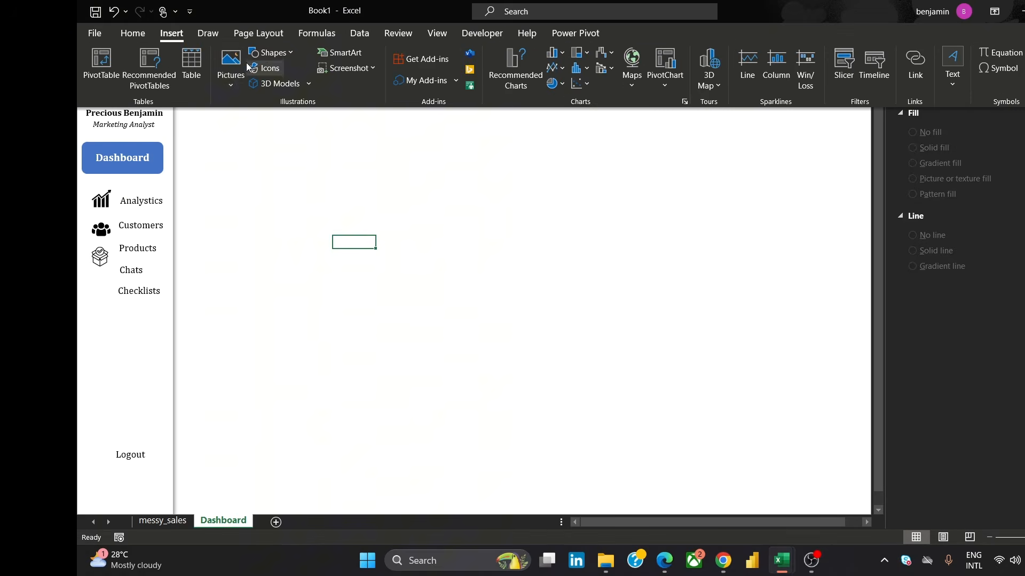
click(230, 67)
click(261, 125)
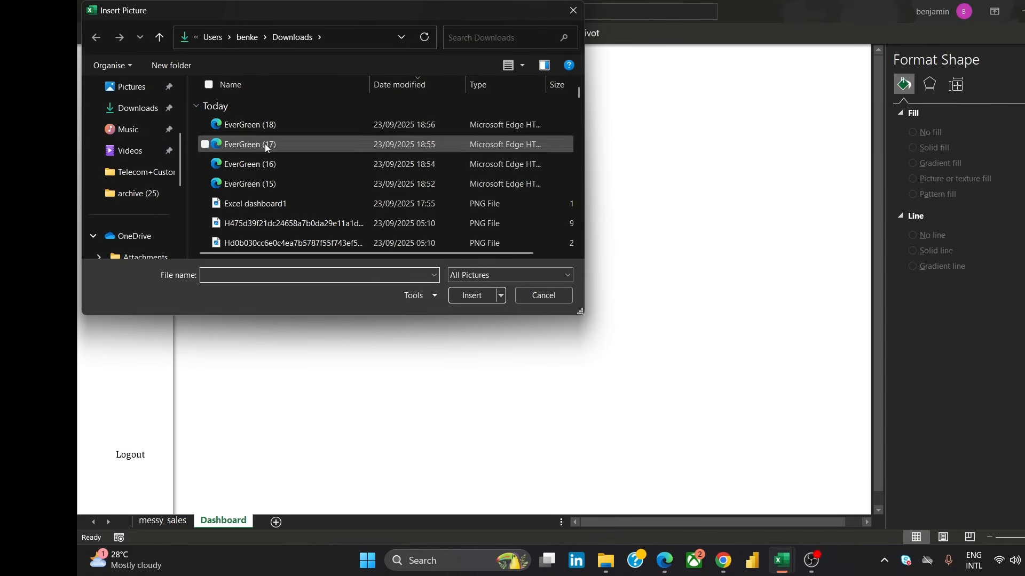
click(267, 124)
click(471, 295)
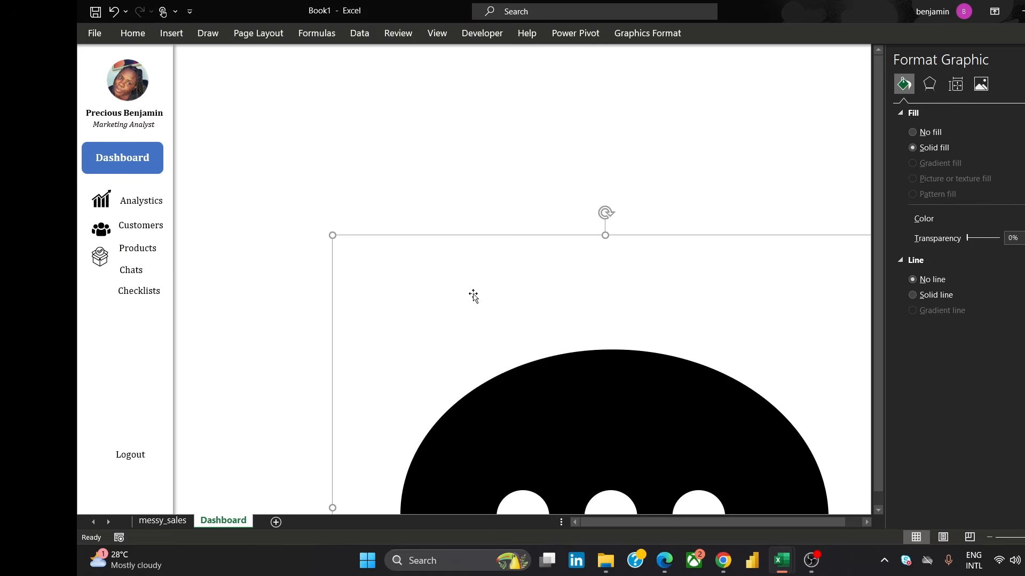
Shrink the chat icon and place it beside the Chats label in the sidebar
drag(563, 383, 417, 273)
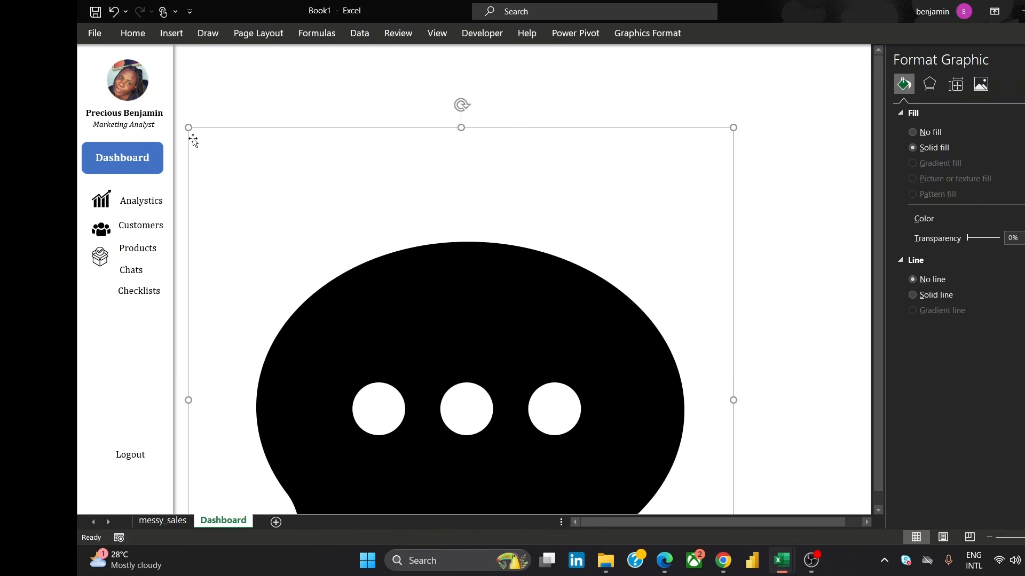
drag(189, 128, 431, 424)
drag(456, 405, 353, 227)
drag(326, 188, 503, 361)
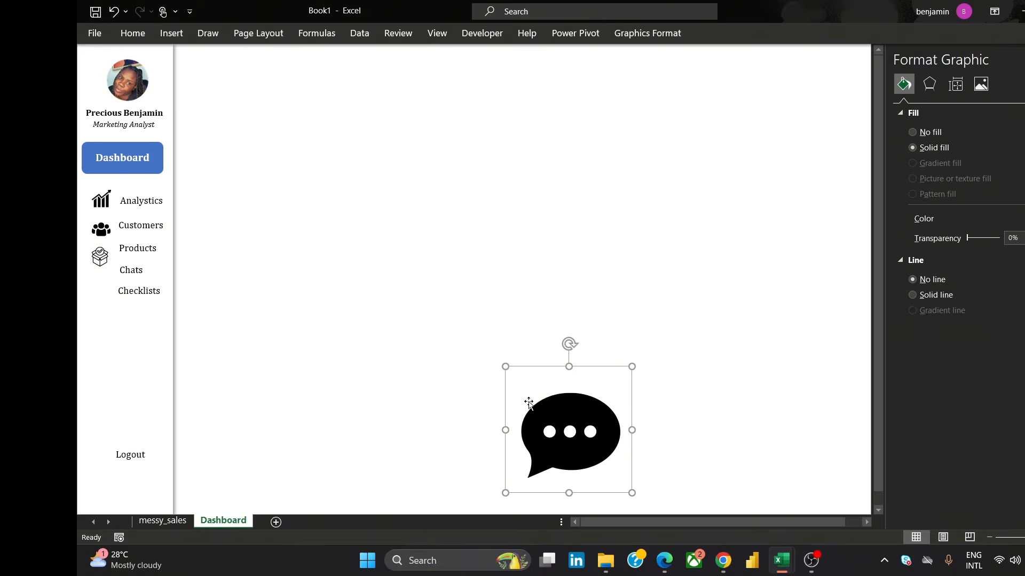
drag(528, 402, 456, 318)
drag(430, 277, 515, 361)
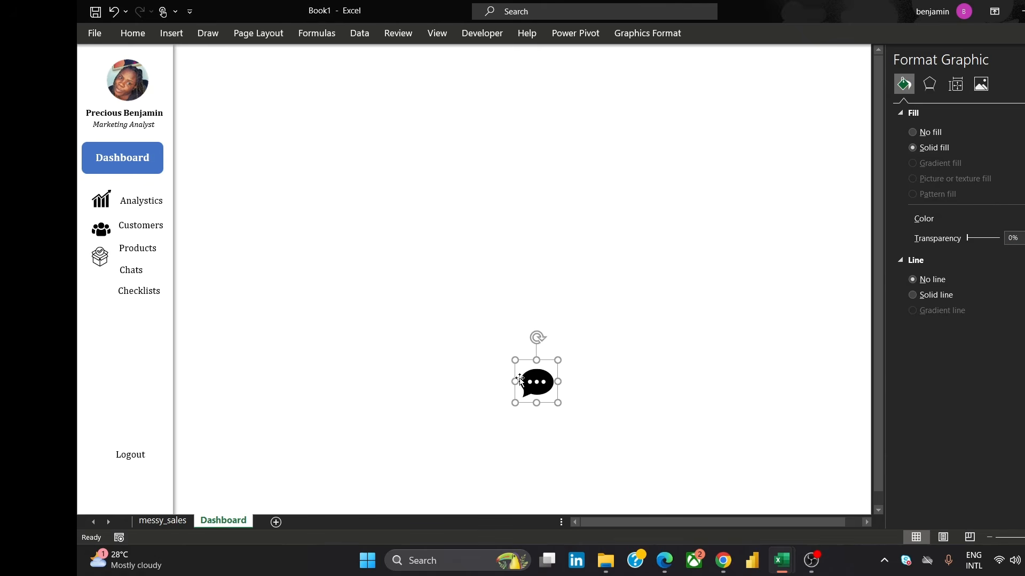
drag(555, 403, 100, 284)
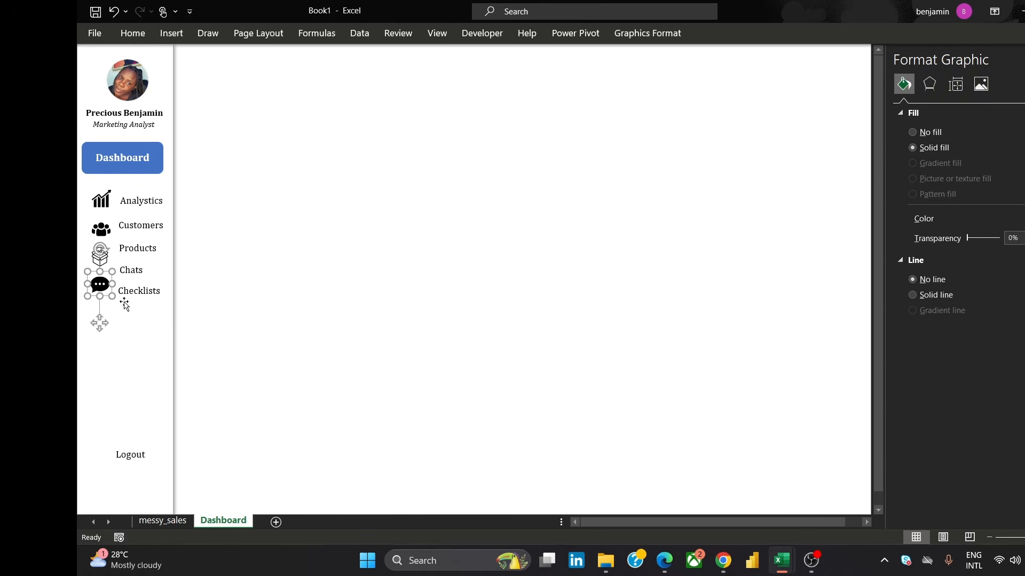
click(433, 260)
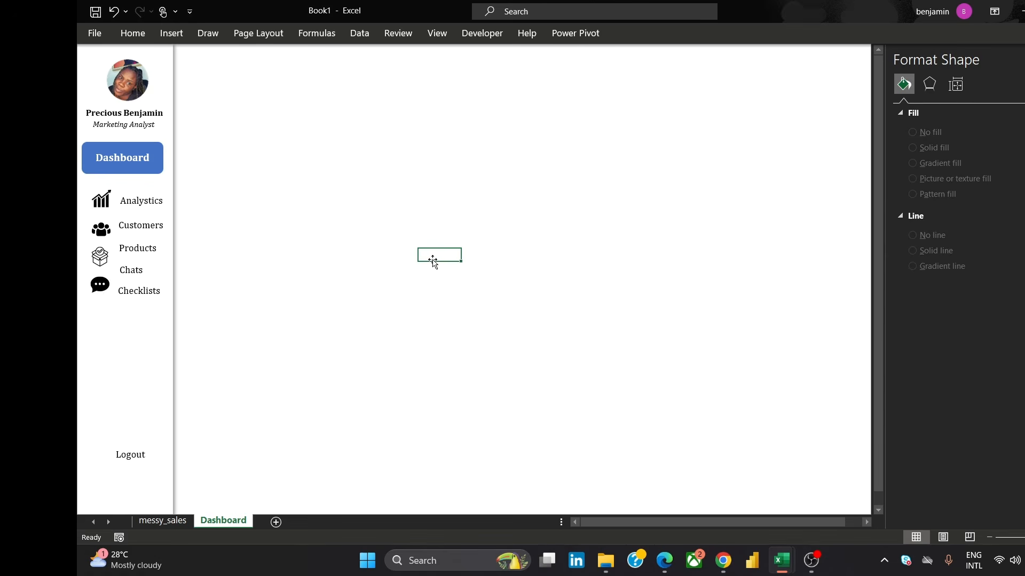
click(94, 287)
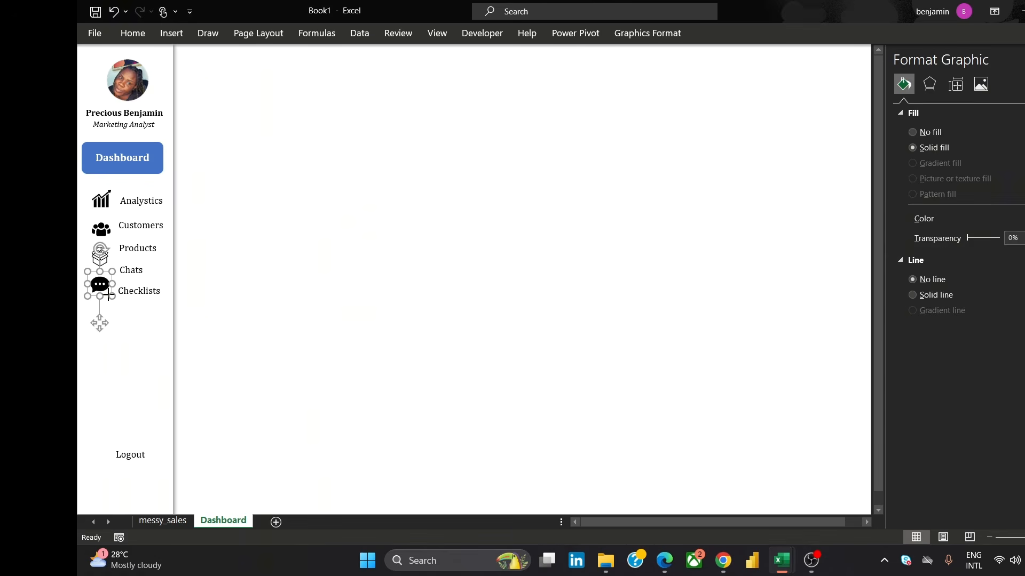
drag(107, 293, 105, 289)
click(318, 266)
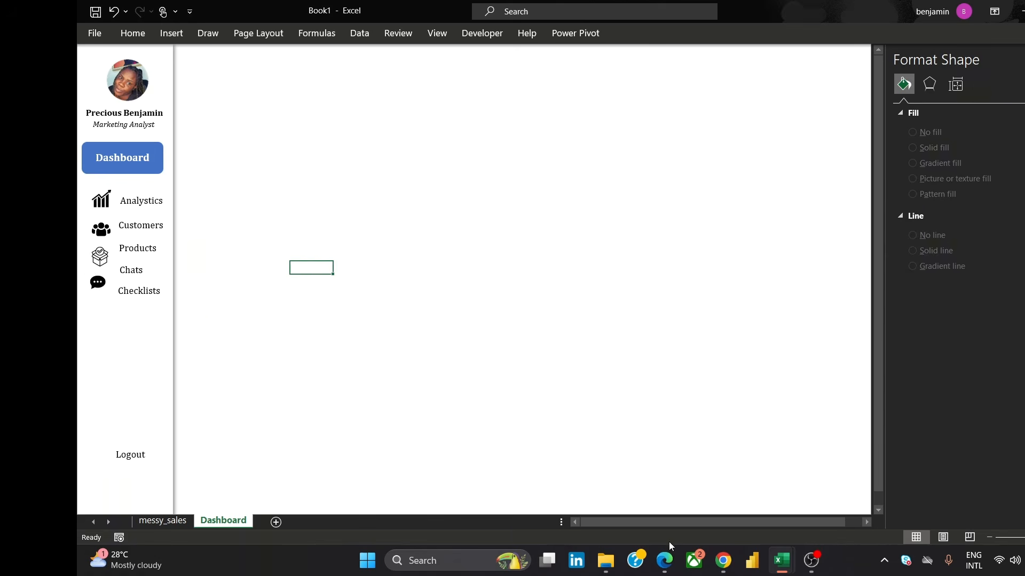
Return to Canva and delete the chat icon from page 5
mouse_move(723, 561)
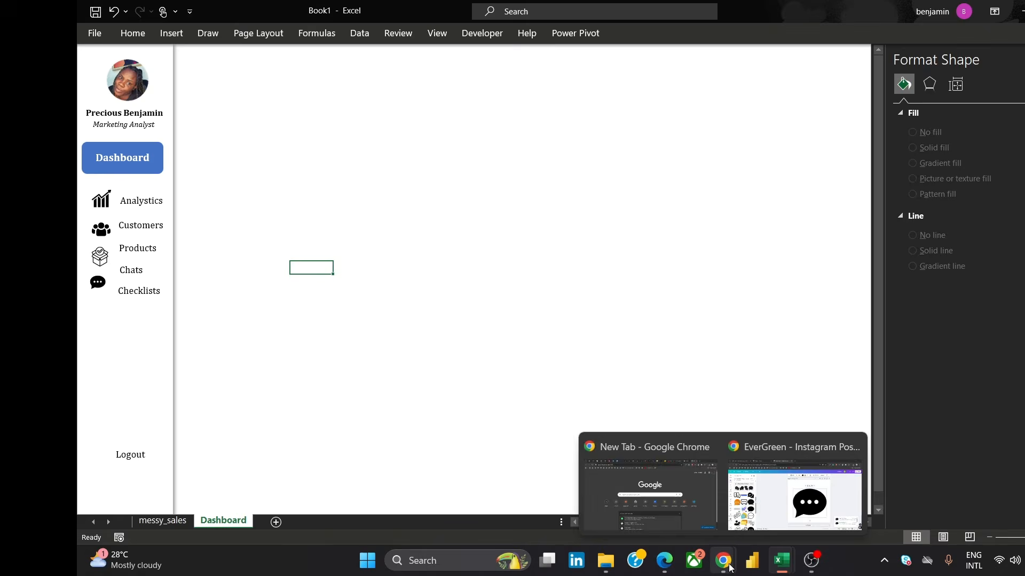
click(771, 514)
key(Delete)
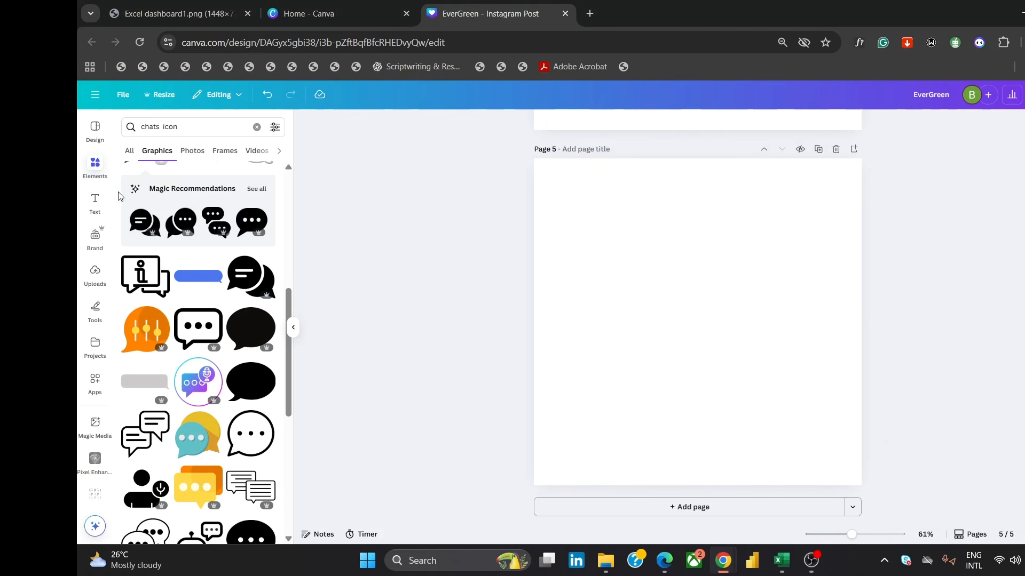
Search Canva graphics for a checklist icon and add the black clipboard checklist icon to page 5
double_click(140, 133)
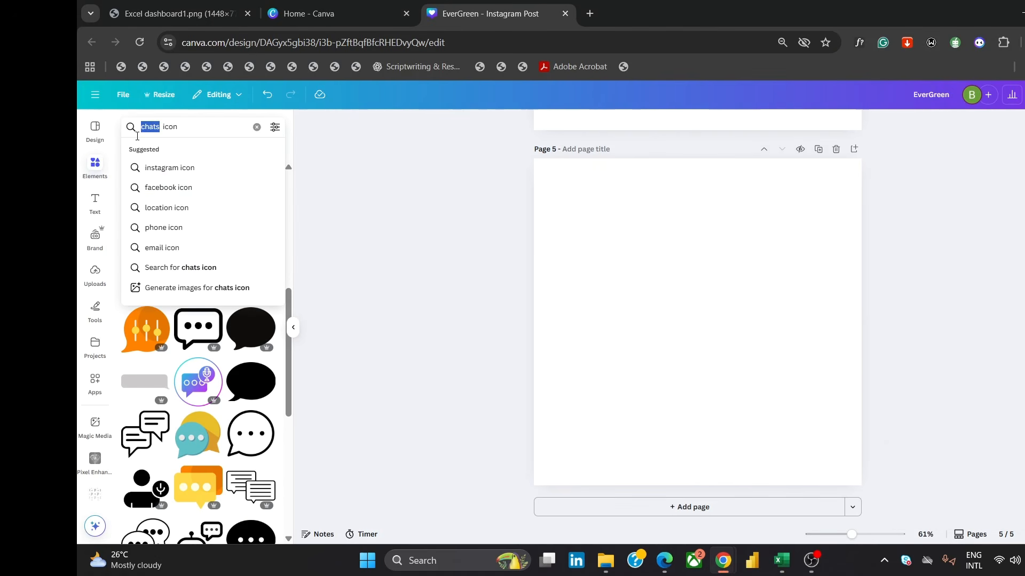
text(checklist)
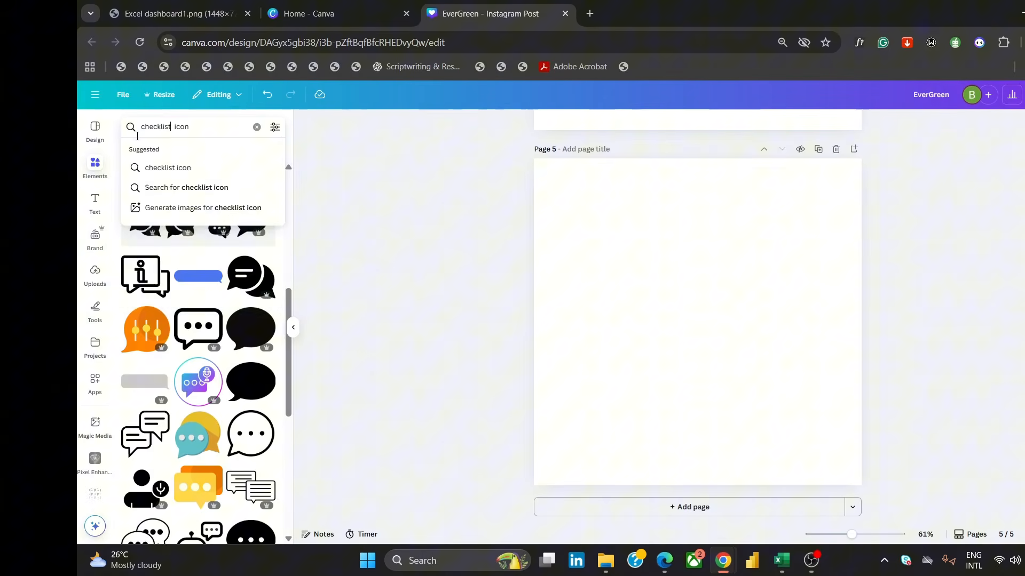
key(Return)
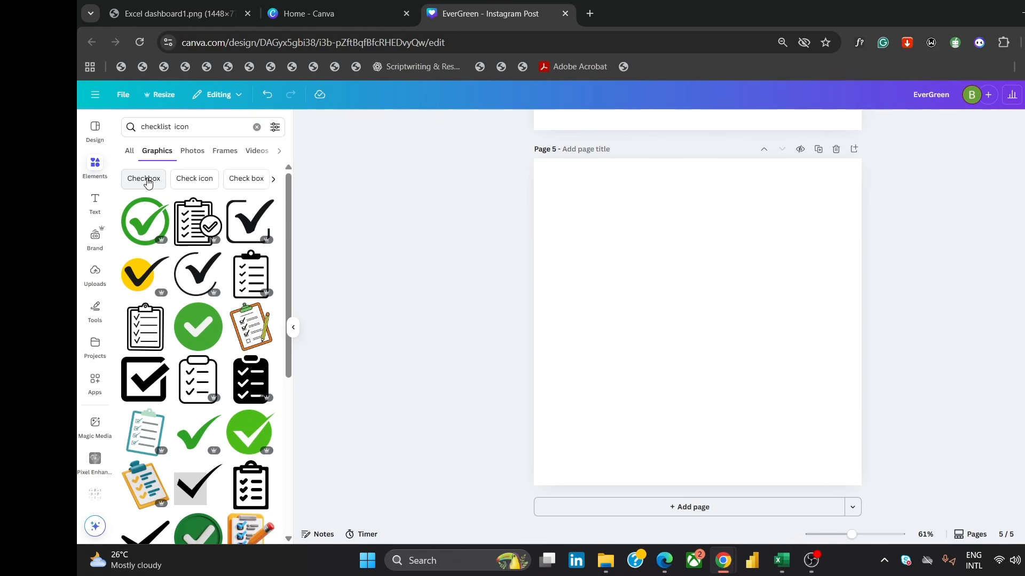
click(251, 380)
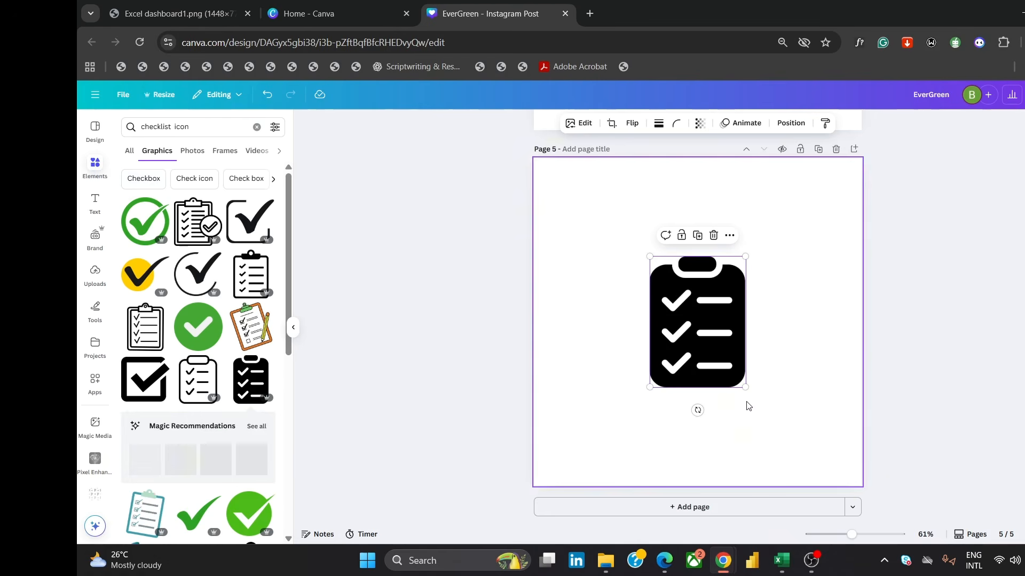
Enlarge the clipboard icon on page 5 and download the page as an SVG with a transparent background
drag(745, 387, 783, 439)
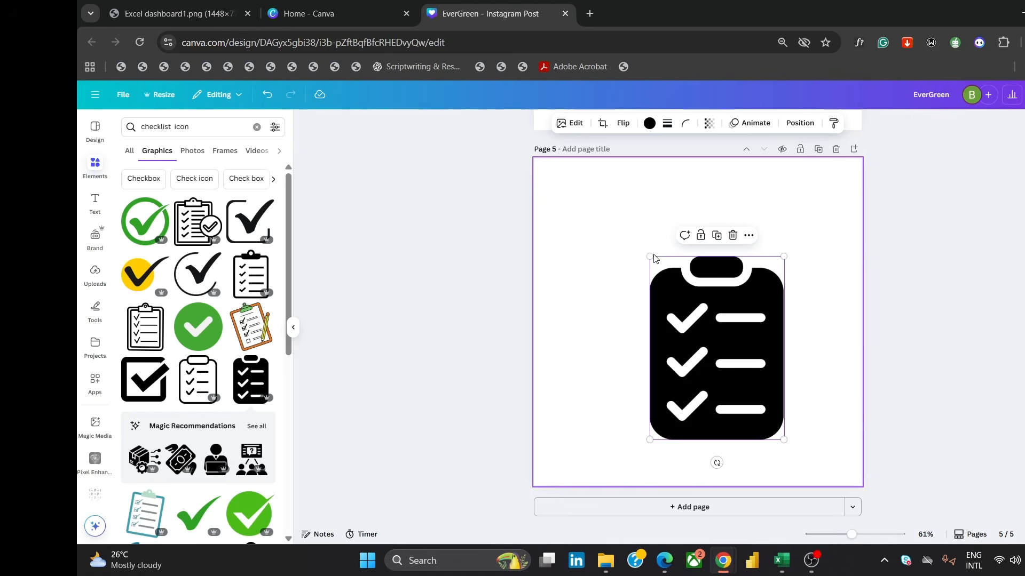
drag(655, 259, 614, 211)
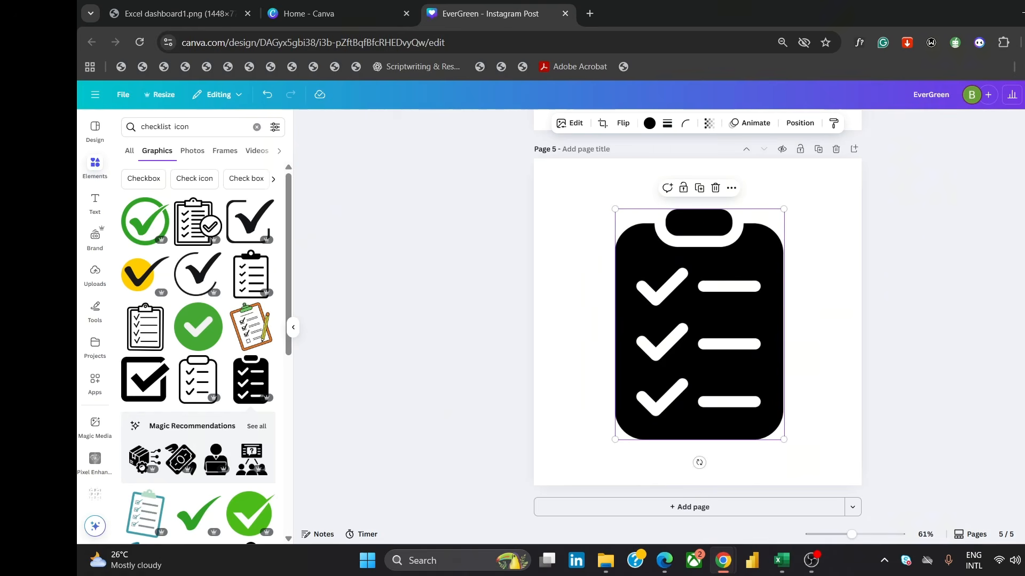
click(1020, 95)
click(921, 309)
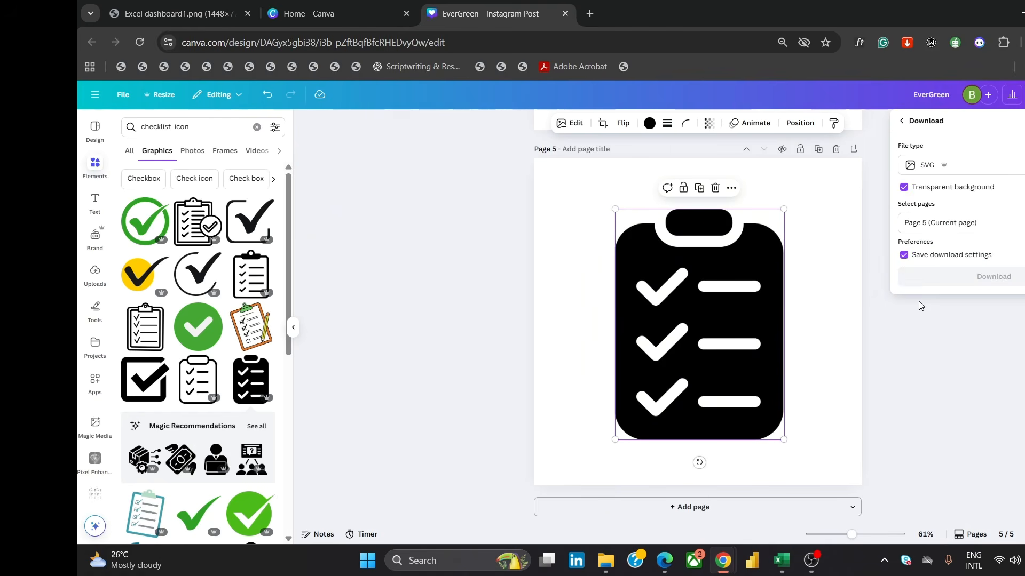
click(996, 282)
Switch to the Book1 workbook and insert the downloaded EverGreen (19) clipboard icon picture into the Dashboard sheet
mouse_move(792, 566)
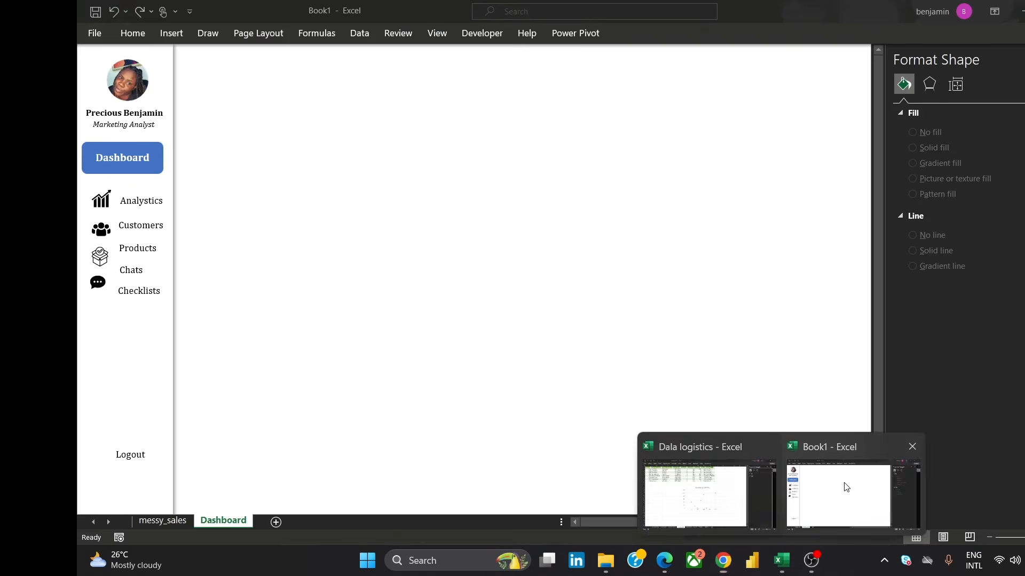
click(841, 488)
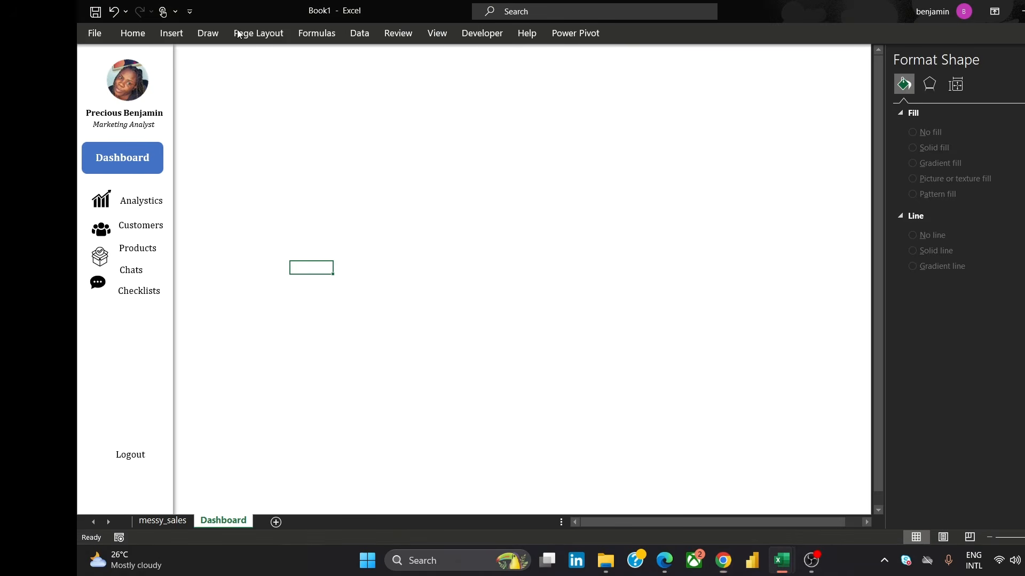
click(171, 33)
click(231, 69)
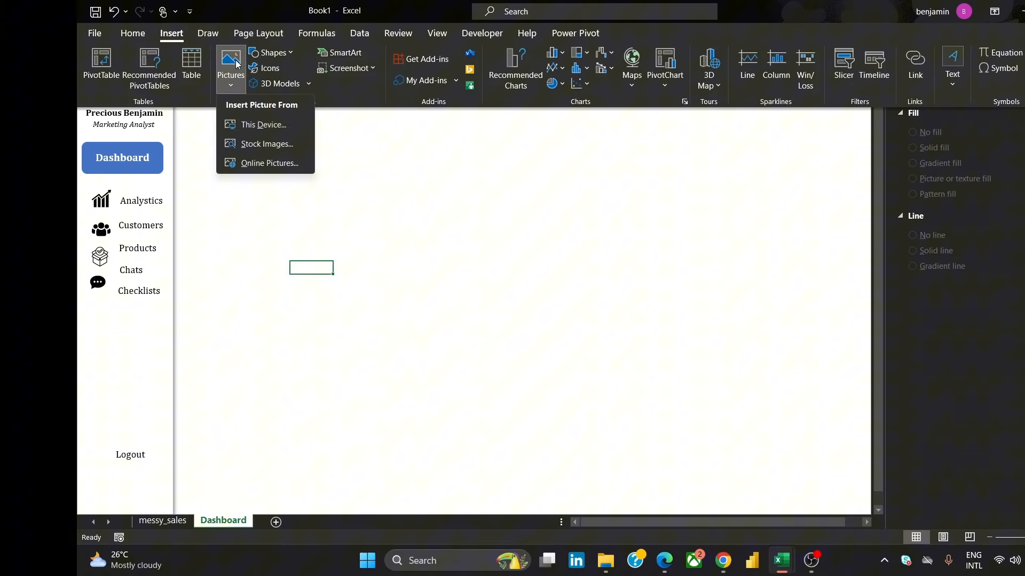
click(264, 126)
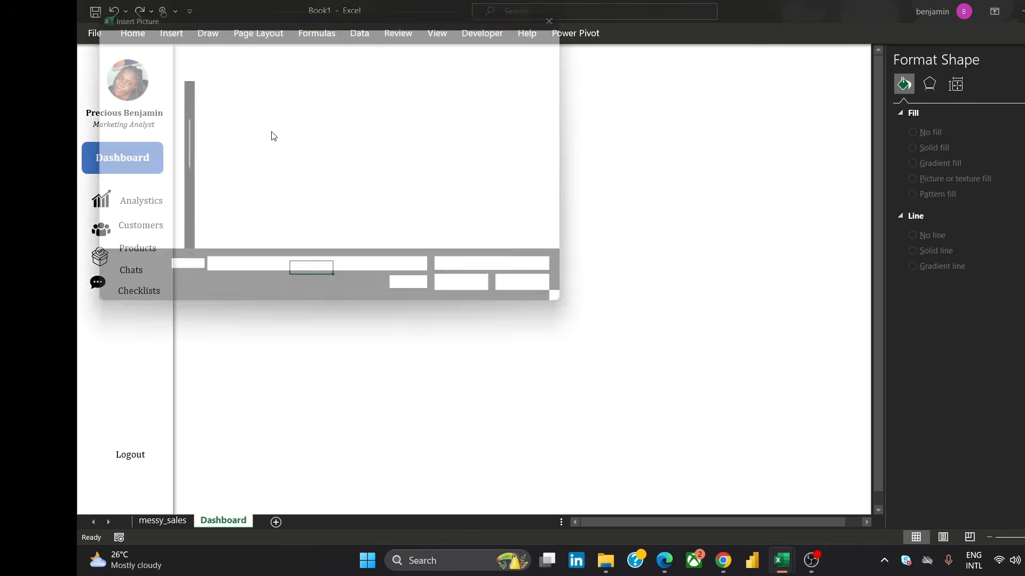
click(252, 127)
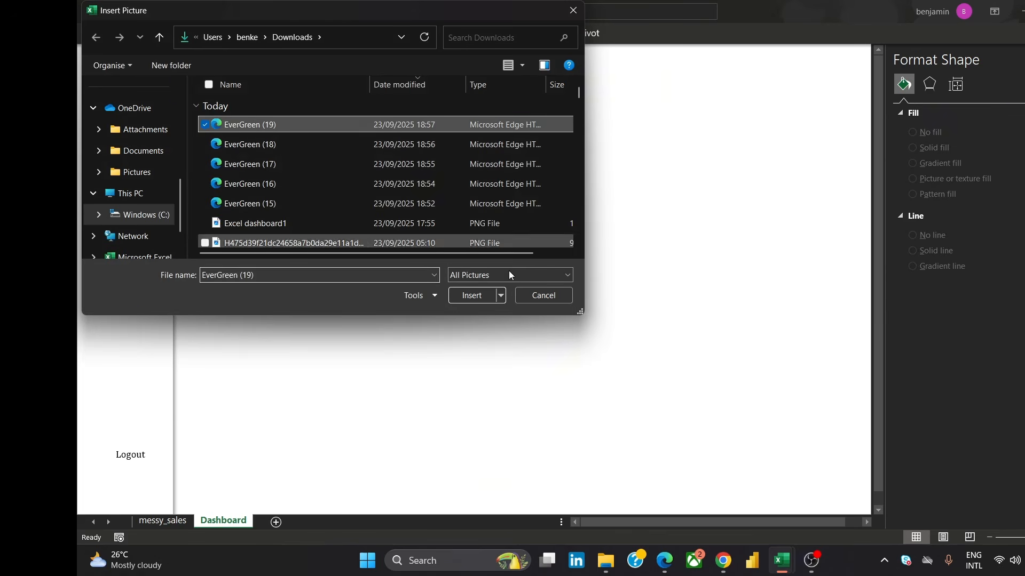
click(479, 299)
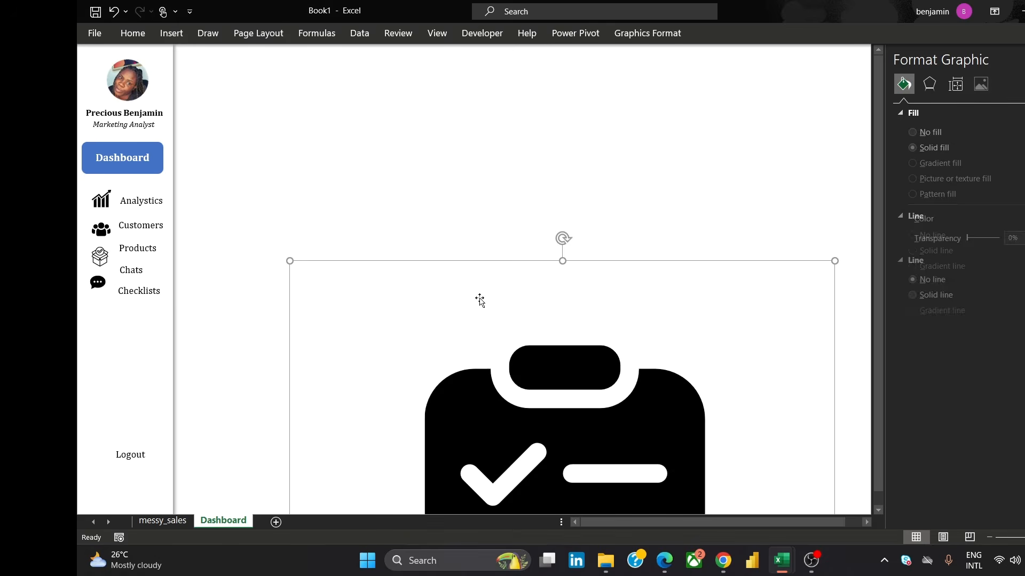
Shrink the clipboard icon and place it in the sidebar below the chat icon, beside the Checklists label
drag(289, 262, 476, 511)
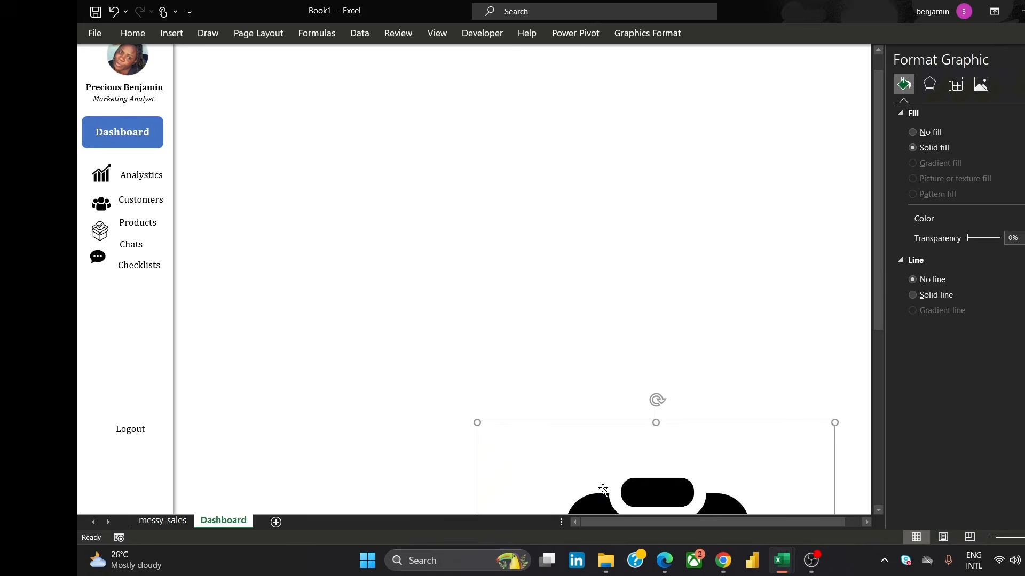
drag(604, 487, 451, 187)
drag(682, 479, 395, 126)
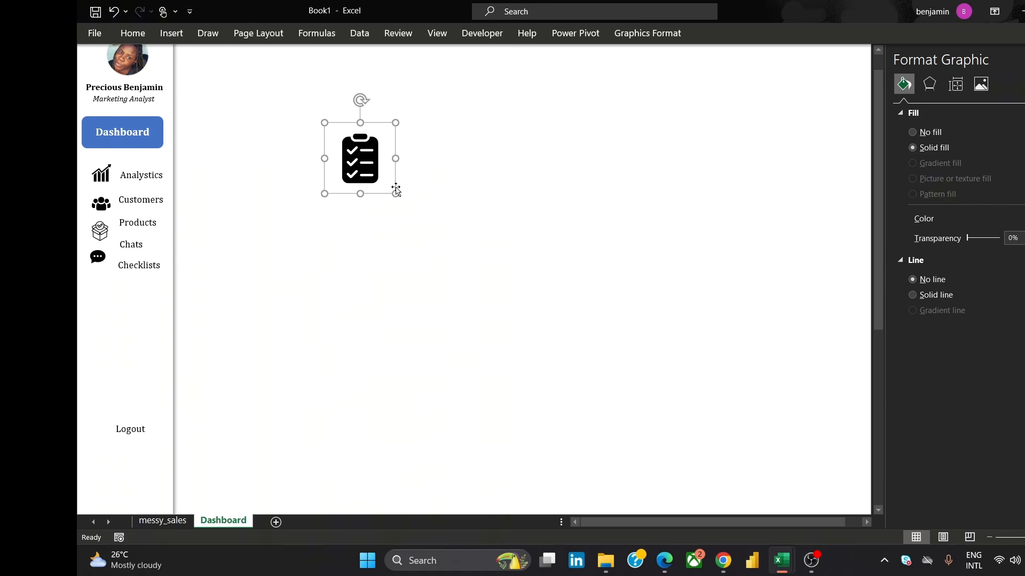
drag(396, 191, 97, 281)
click(493, 291)
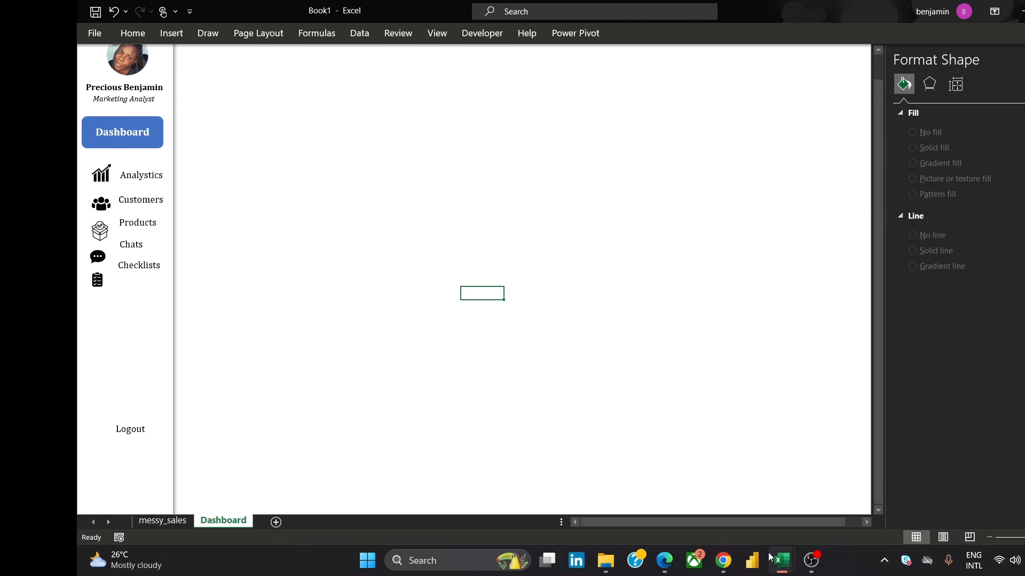
Return to Canva and delete the clipboard icon from page 5
mouse_move(723, 560)
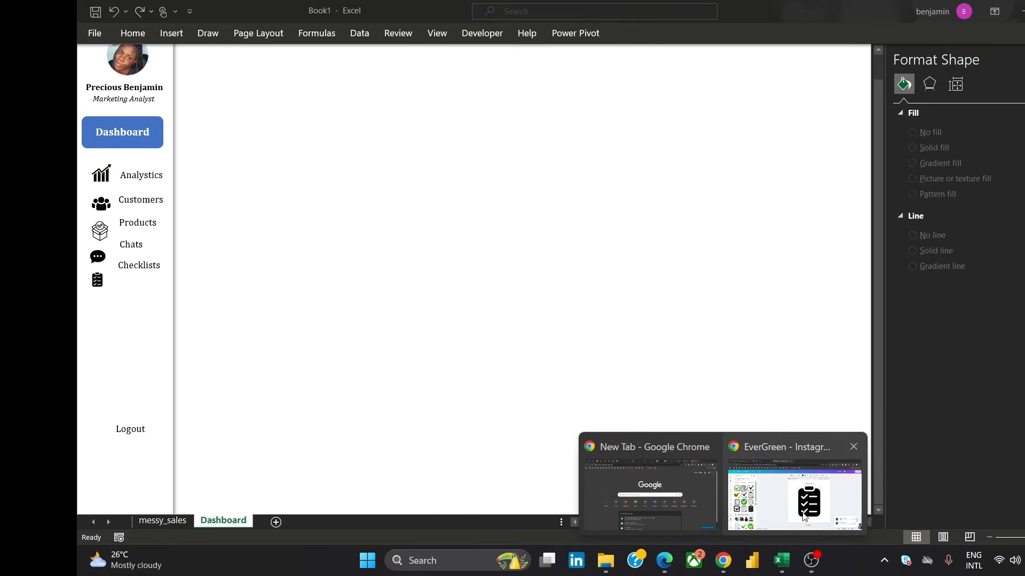
click(794, 499)
click(715, 188)
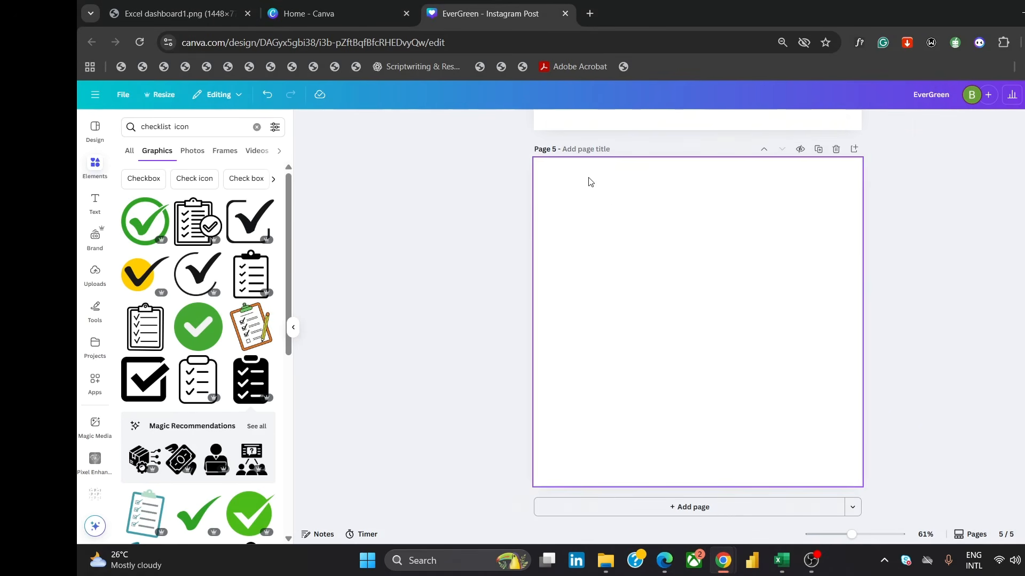
Search Canva graphics for a logout icon and add the black door-arrow logout icon to page 5
drag(174, 126, 135, 133)
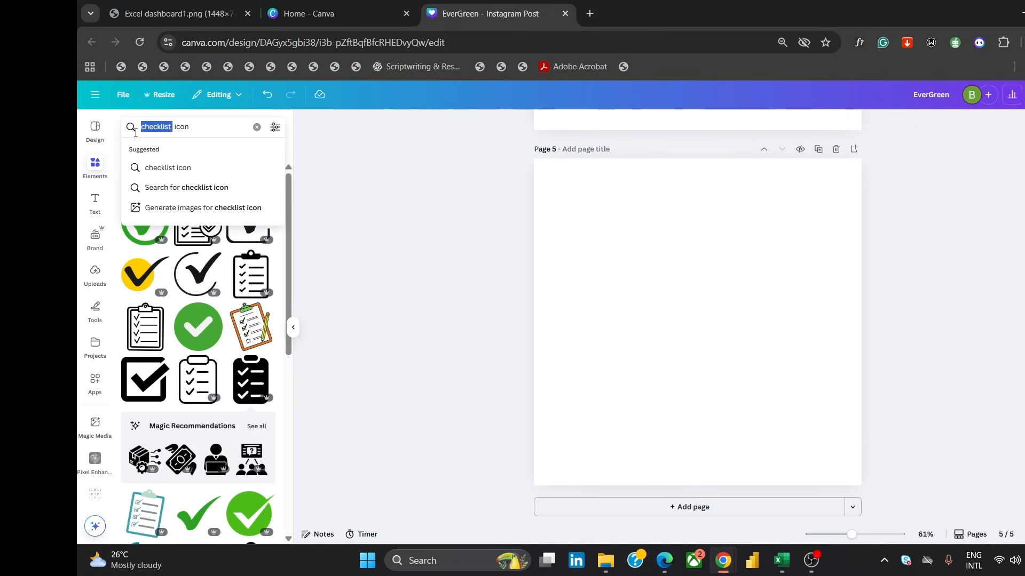
text(logout)
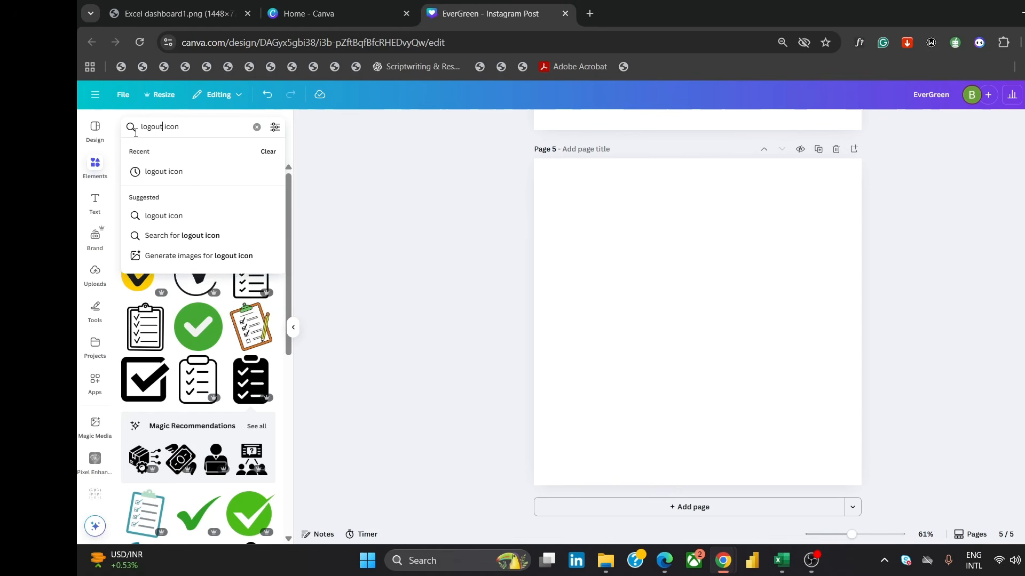
text( icon)
key(Return)
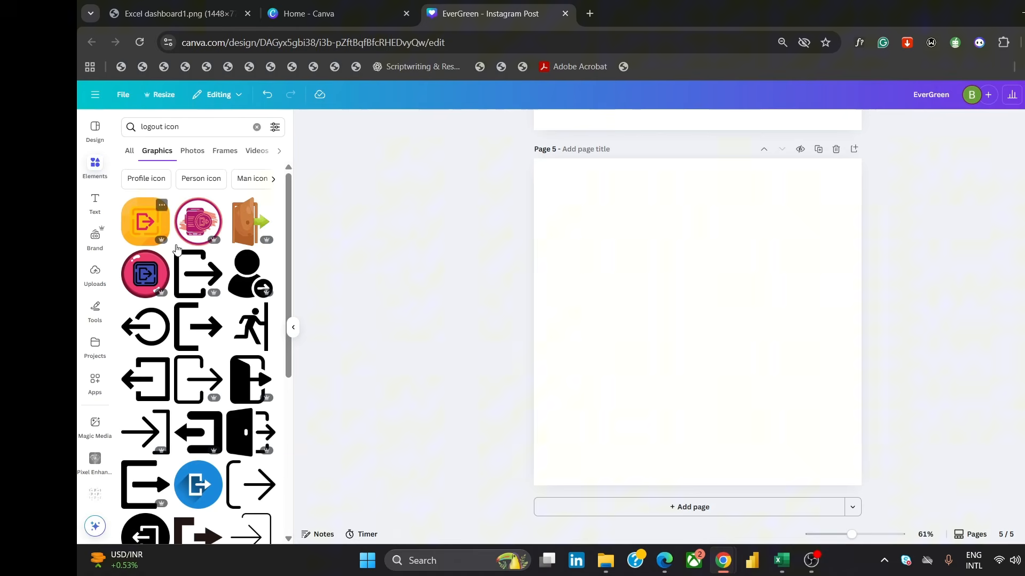
click(197, 273)
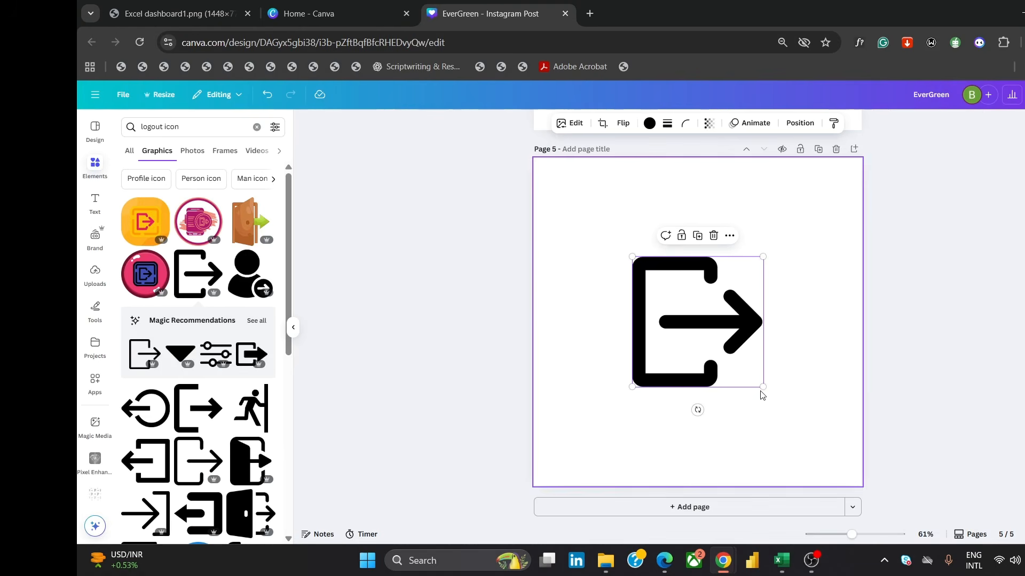
Enlarge the logout icon to fill page 5 and download the page as an SVG
drag(763, 387, 840, 464)
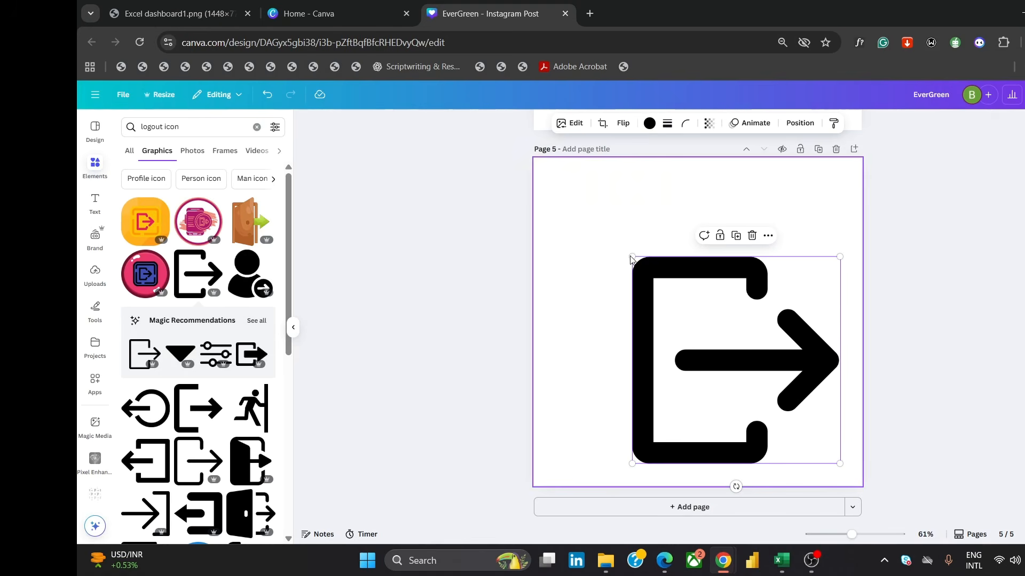
drag(631, 259, 559, 196)
drag(715, 286, 714, 280)
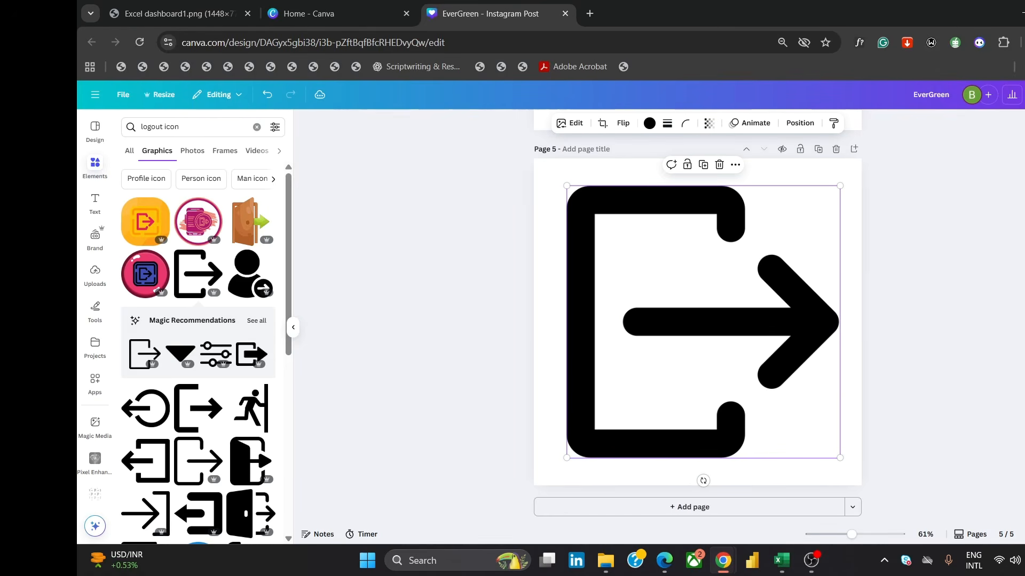
click(1024, 95)
click(922, 310)
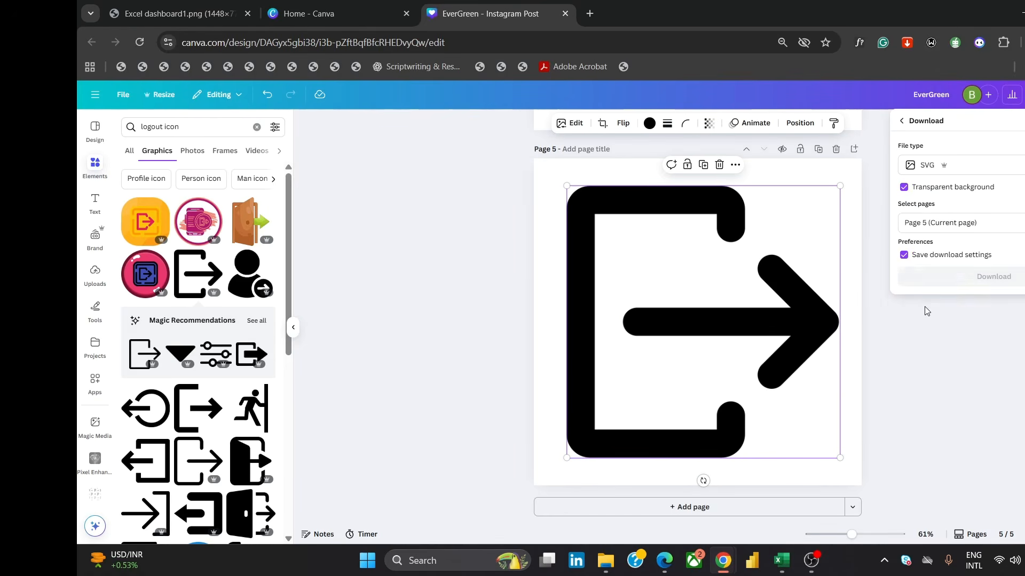
click(955, 276)
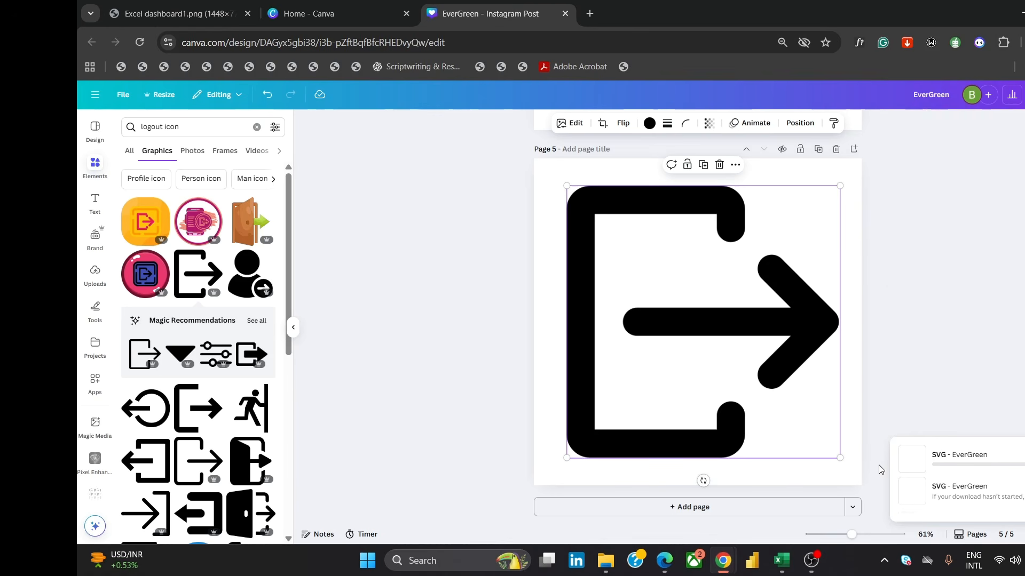
Switch to Excel and insert the downloaded EverGreen (20) logout icon picture into the Dashboard sheet
mouse_move(781, 560)
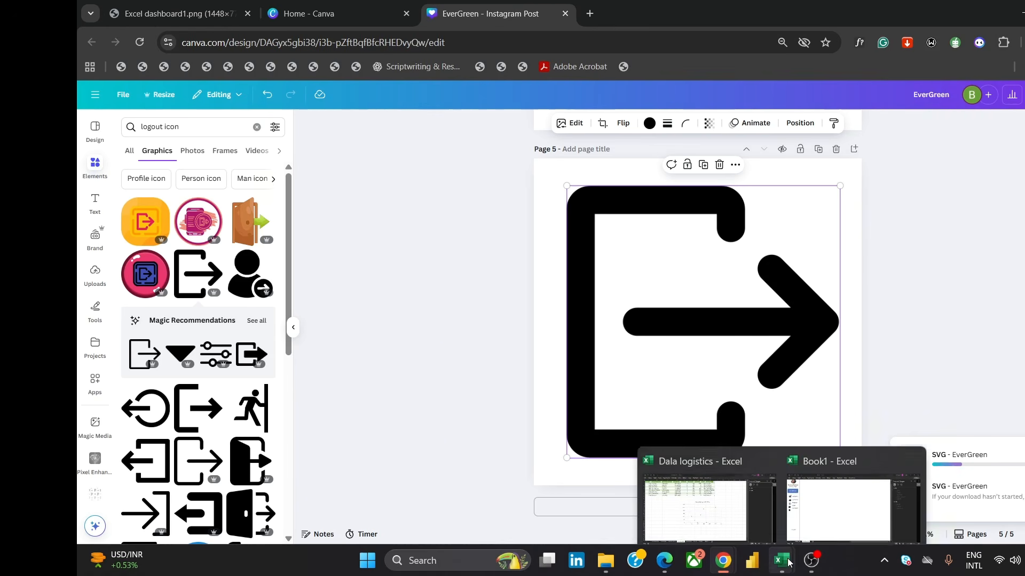
click(793, 519)
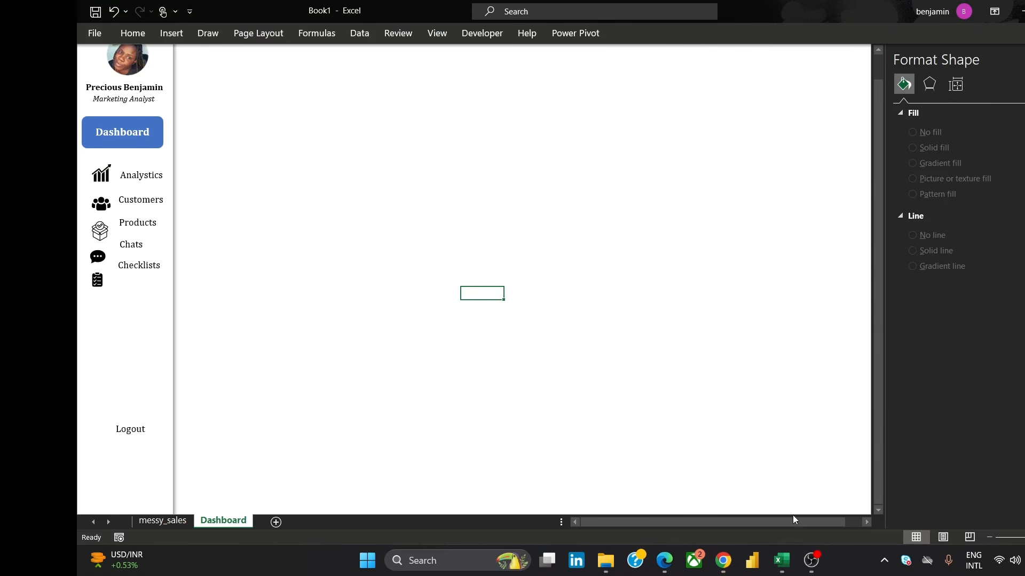
click(171, 33)
click(225, 71)
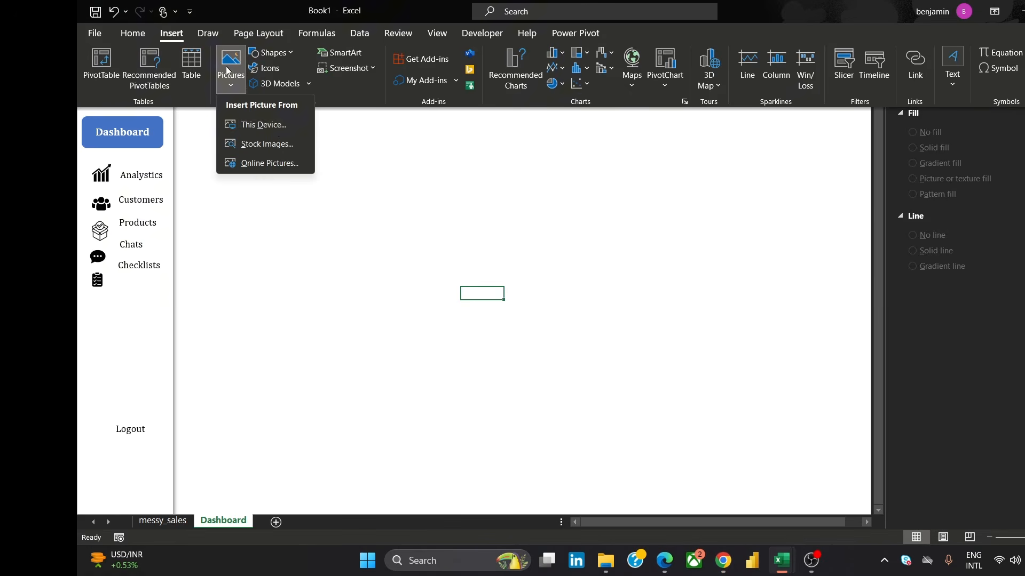
click(274, 129)
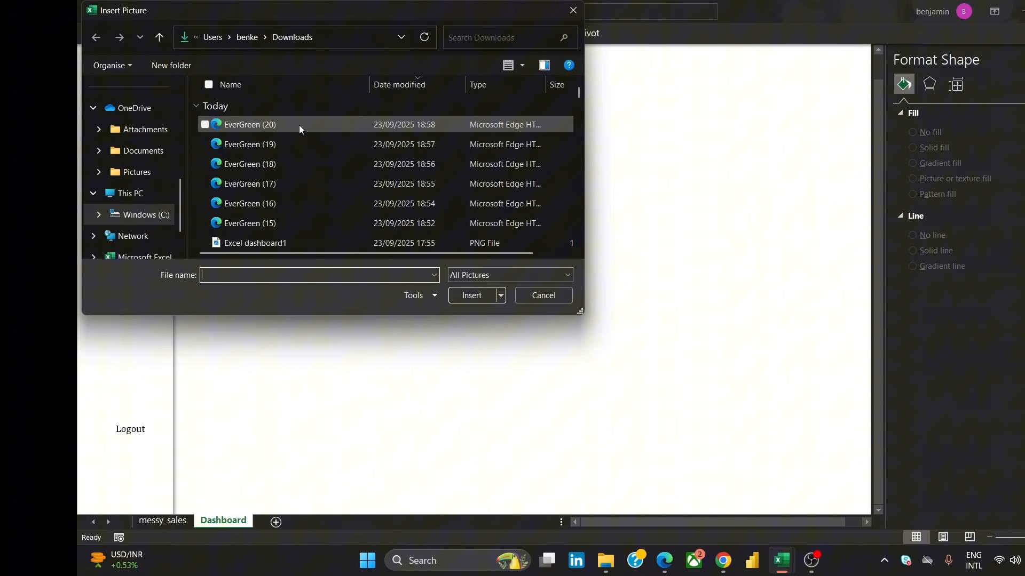
click(299, 125)
click(487, 297)
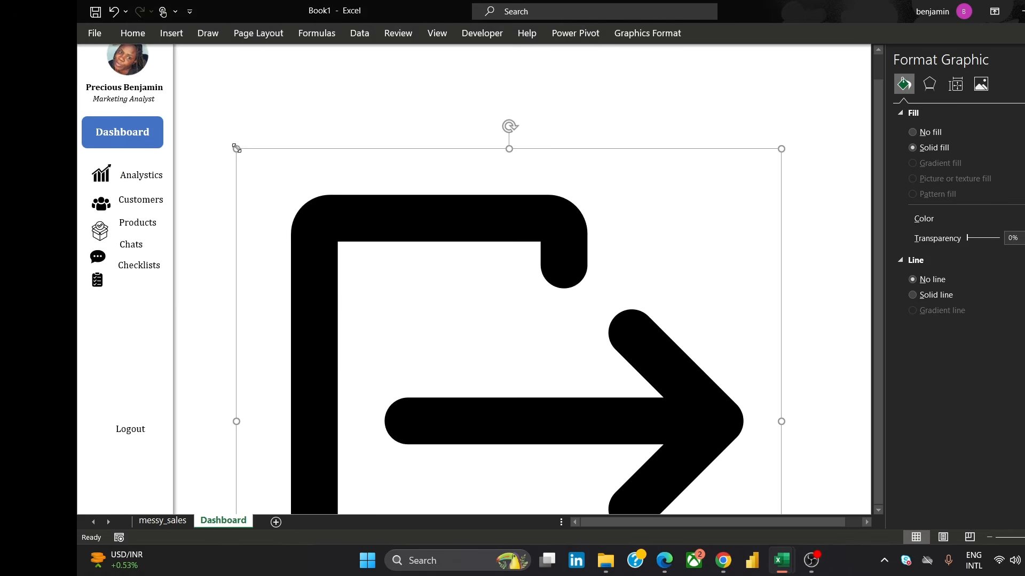
Shrink the logout icon and move it to the bottom of the sidebar below the Logout label
drag(236, 148, 474, 382)
drag(538, 402, 406, 196)
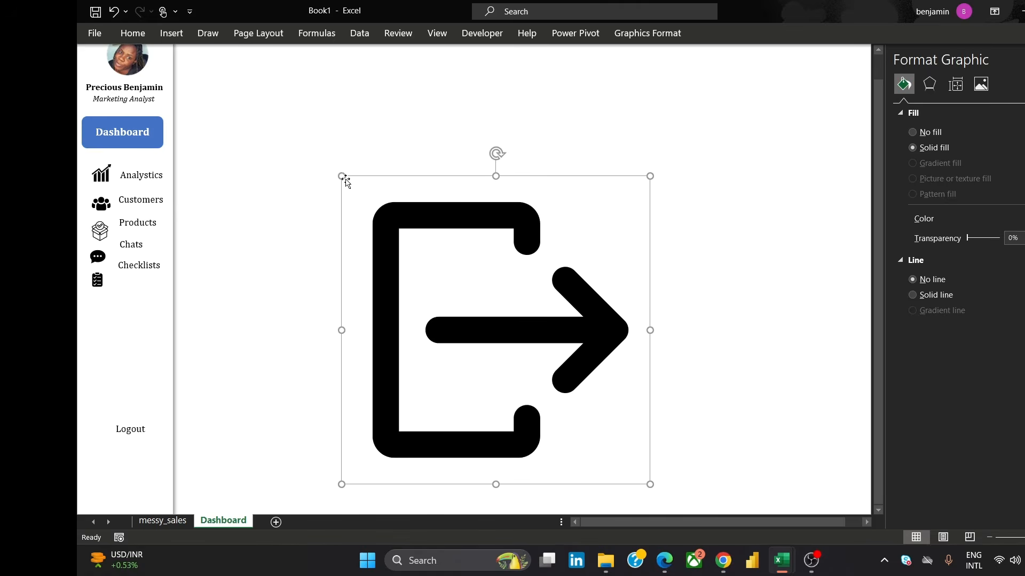
drag(346, 180, 495, 329)
drag(550, 367, 459, 254)
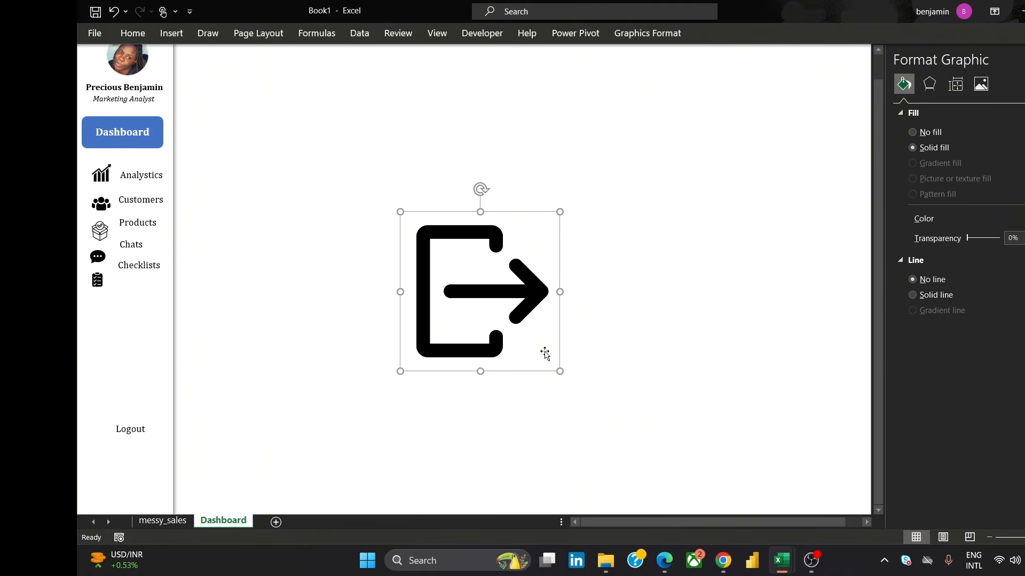
drag(561, 372, 109, 473)
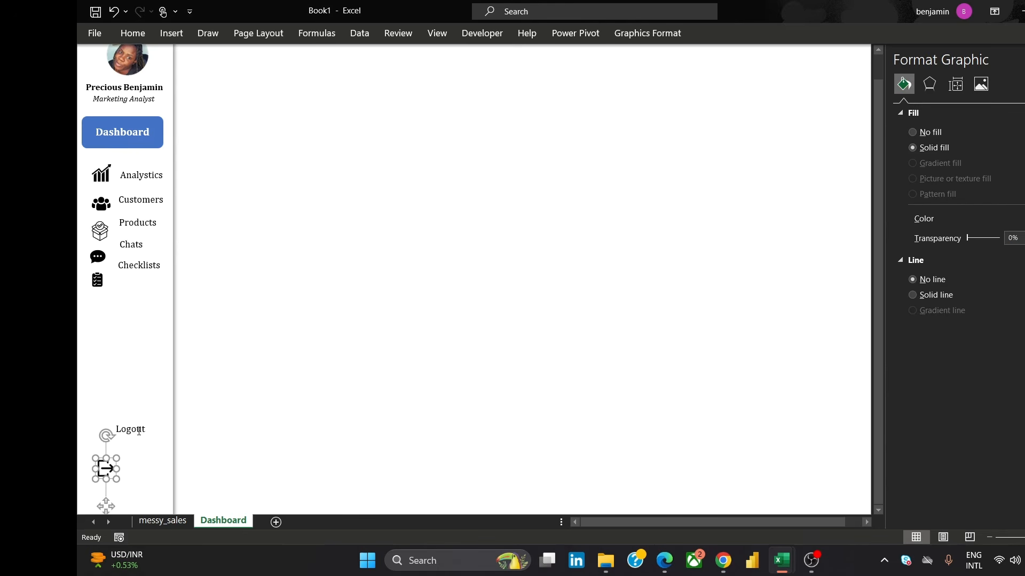
click(138, 431)
drag(146, 444, 157, 476)
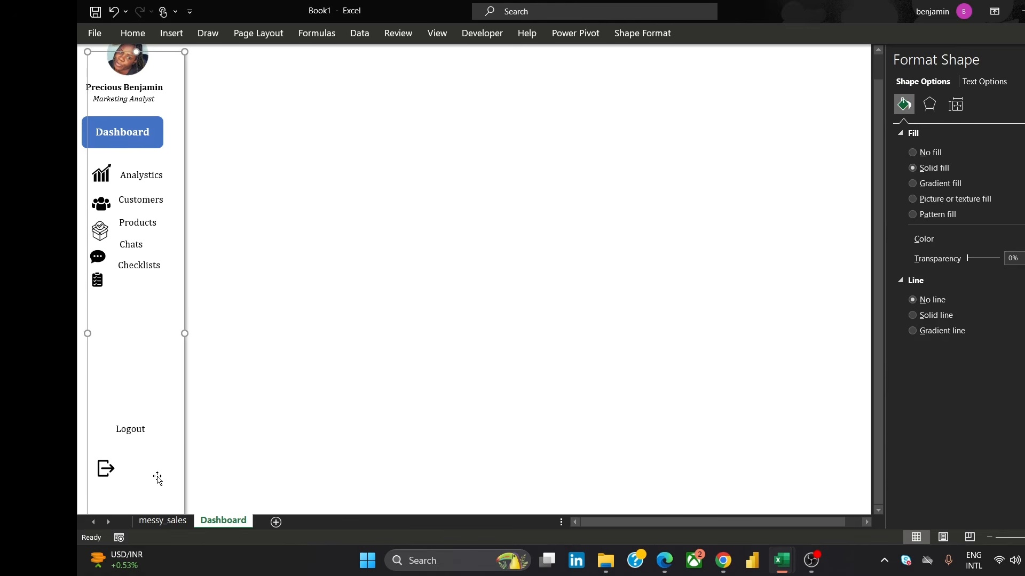
key(ctrl+z)
Move the Logout label down beside the logout icon
click(139, 436)
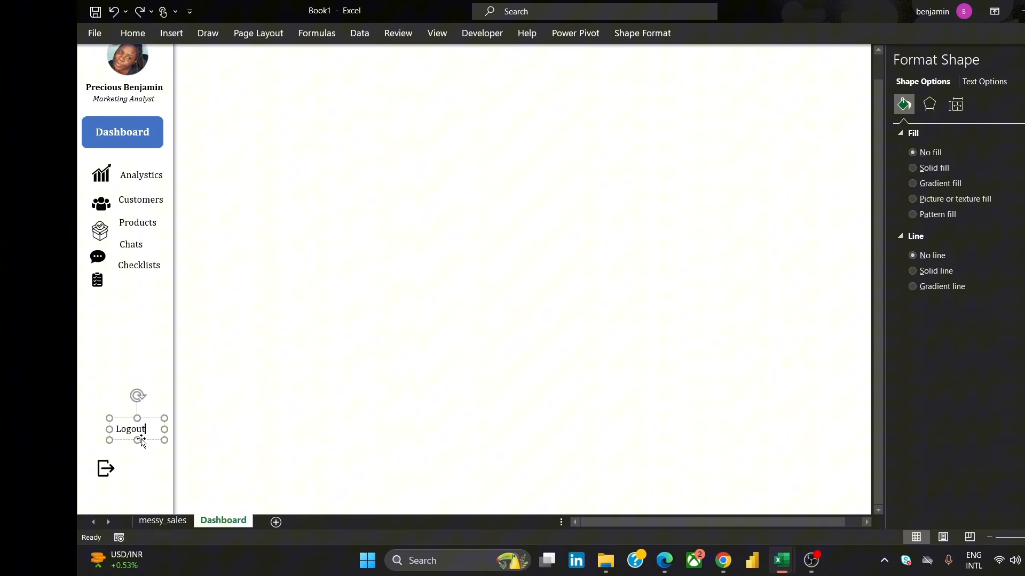
drag(139, 431, 151, 473)
click(311, 280)
Move the clipboard icon and the Checklists label lower in the sidebar
click(102, 278)
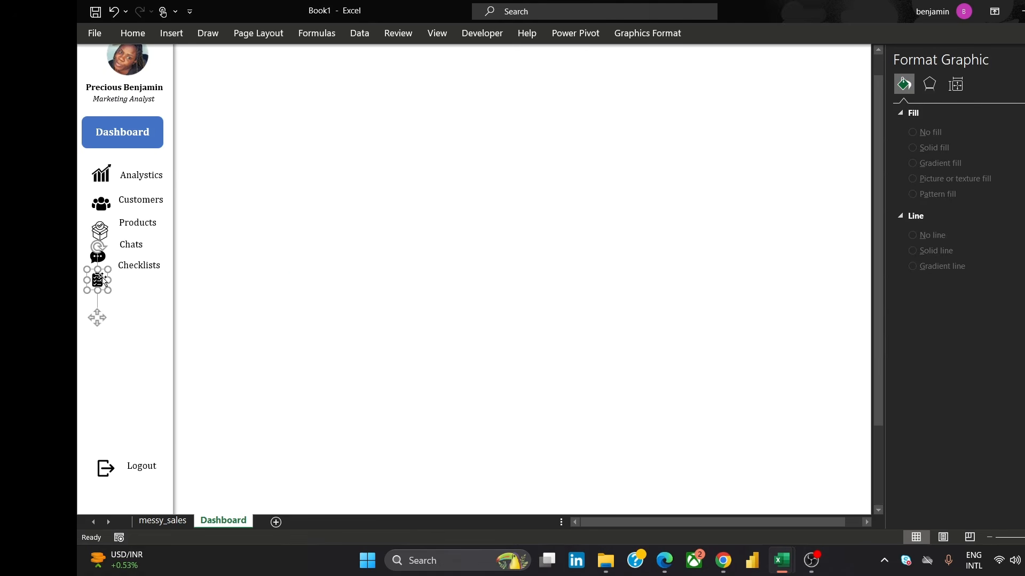
drag(102, 278, 100, 309)
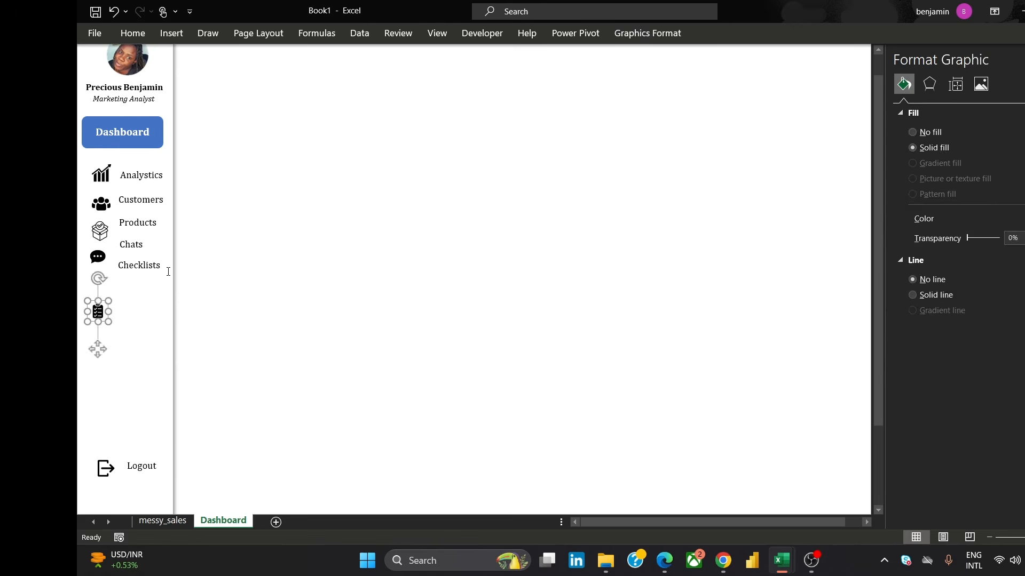
click(155, 268)
drag(158, 281, 154, 324)
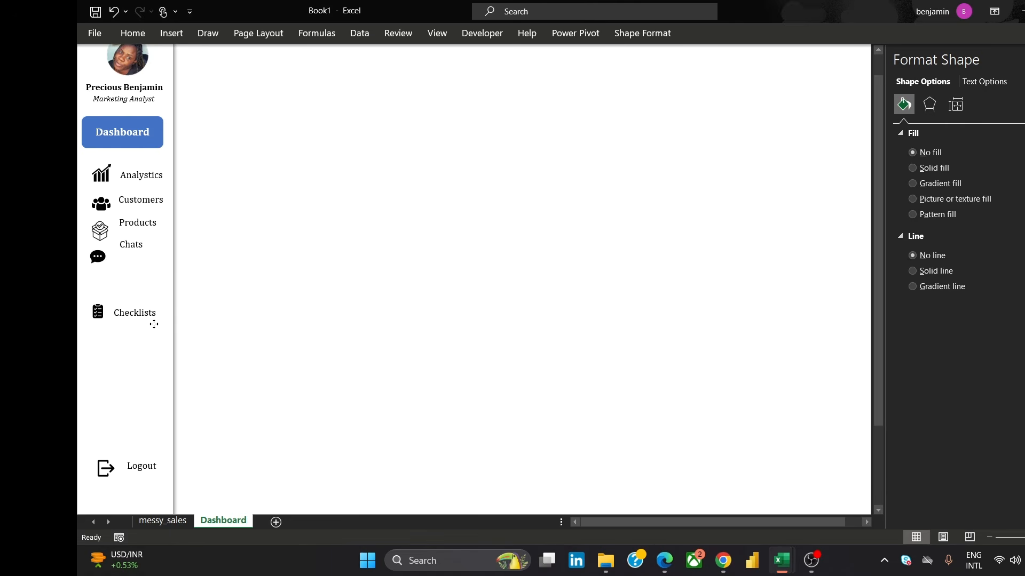
Move the chat icon and the Chats label down to sit evenly between Products and Checklists
click(97, 258)
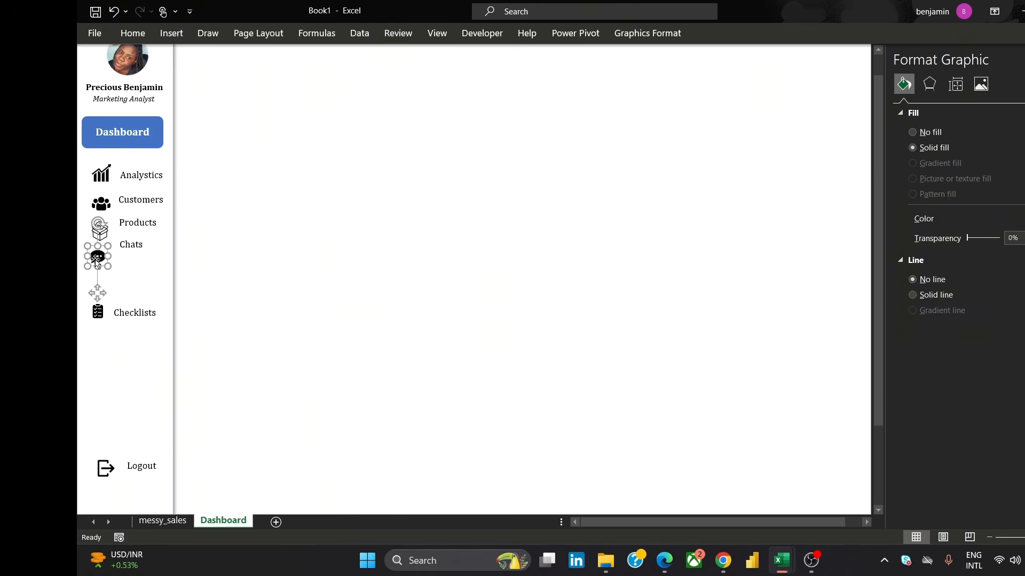
drag(96, 261, 98, 283)
click(140, 254)
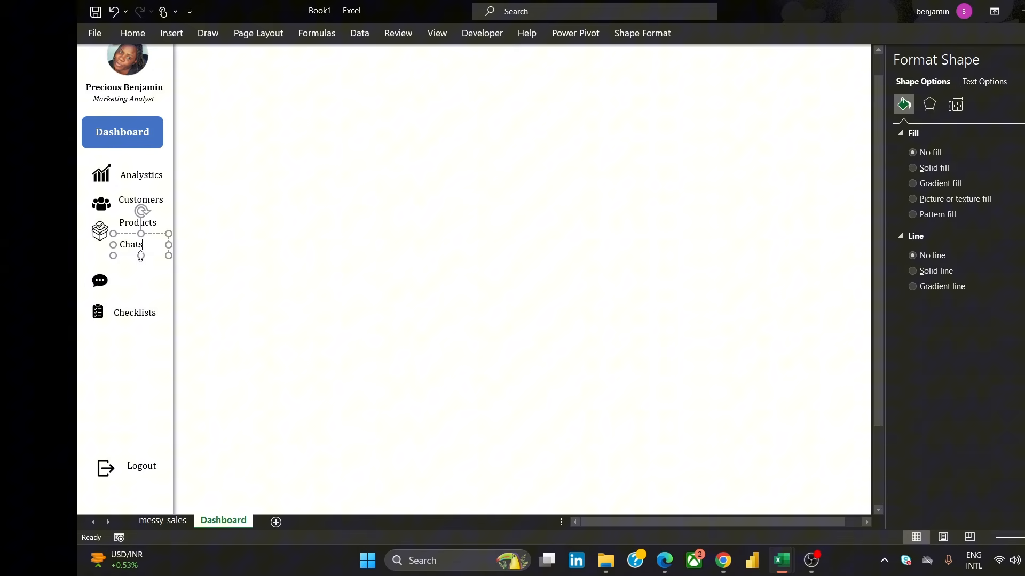
drag(159, 260, 152, 291)
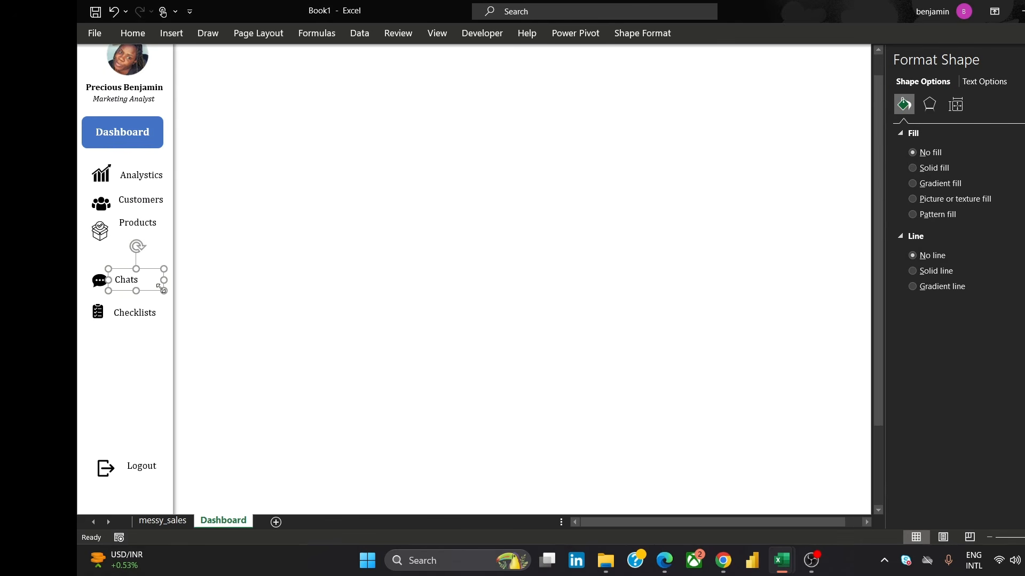
Nudge the Chats and Checklists labels slightly to the right of their icons
click(313, 292)
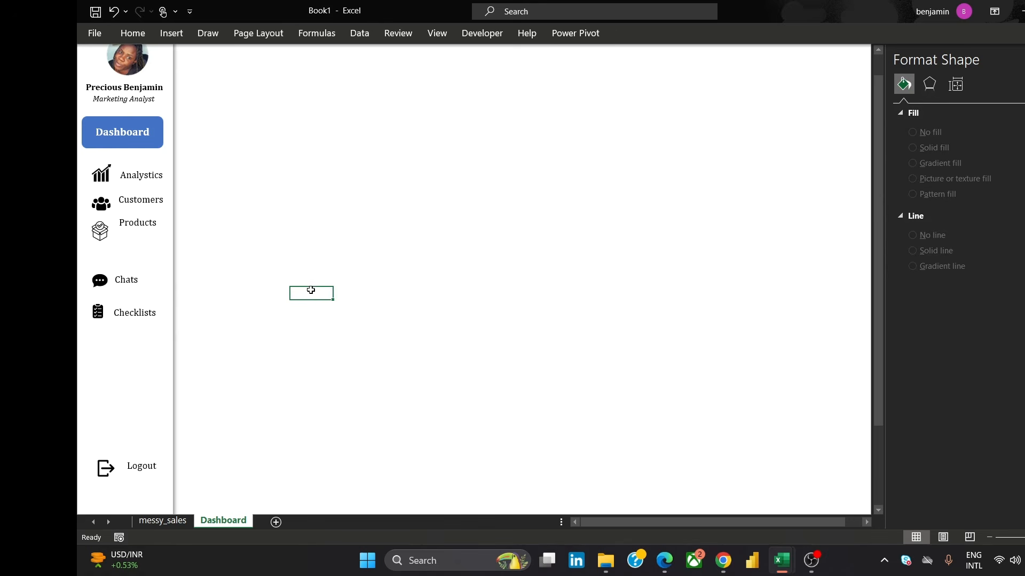
click(97, 281)
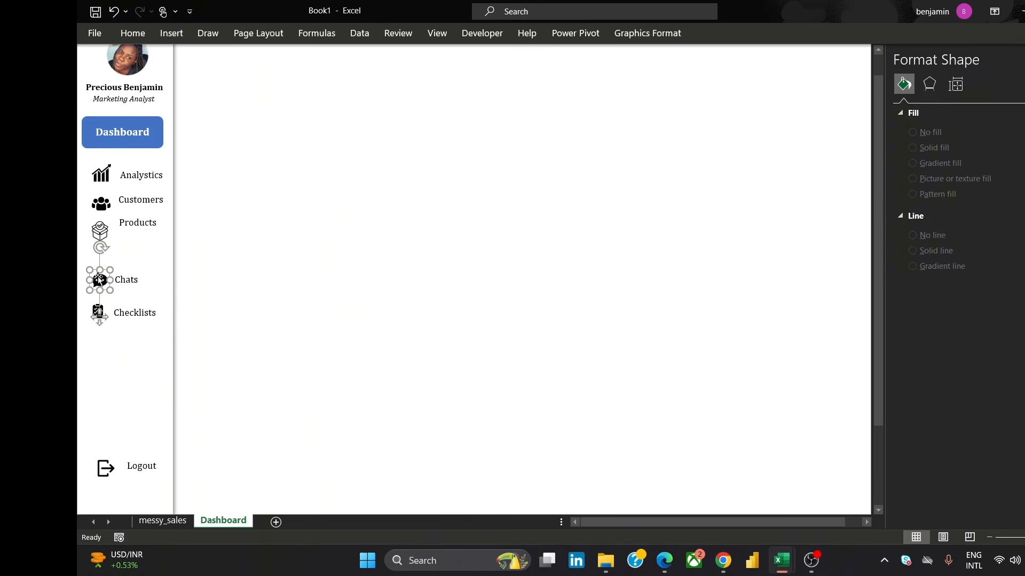
ctrl+click(121, 280)
ctrl+click(101, 319)
ctrl+click(99, 313)
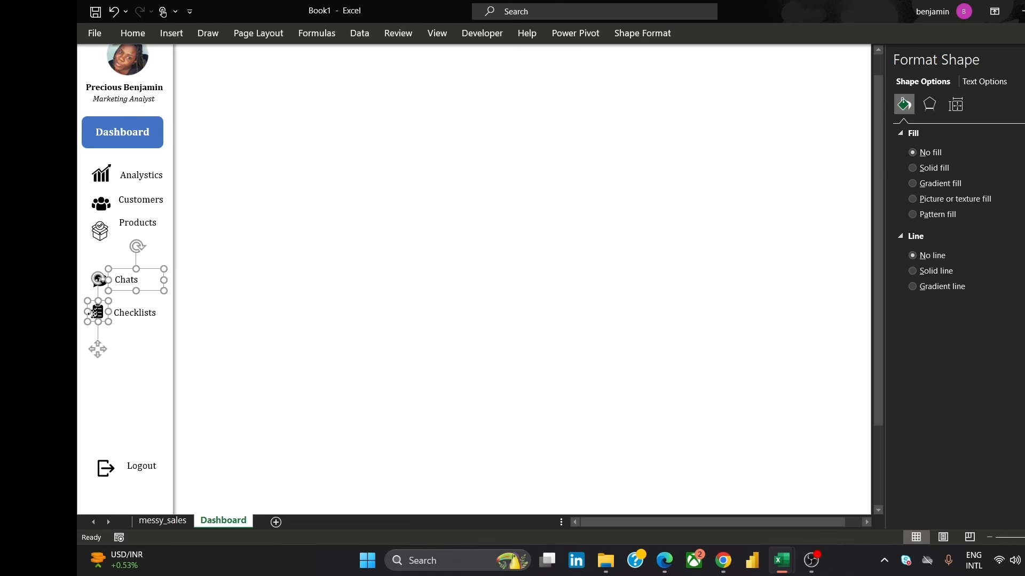
ctrl+click(140, 313)
ctrl+click(97, 275)
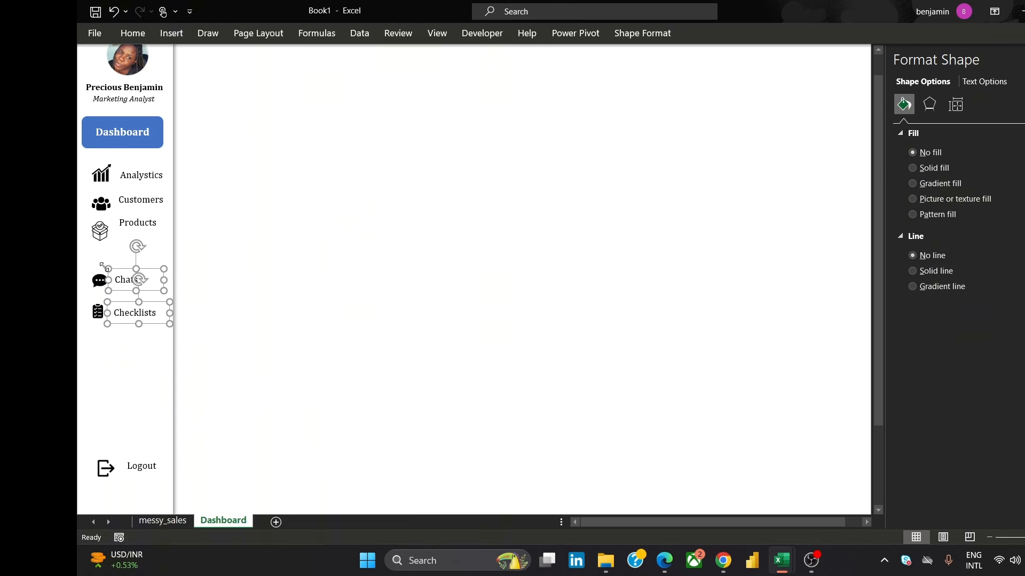
key(Right)
key(Right)
key(Right)
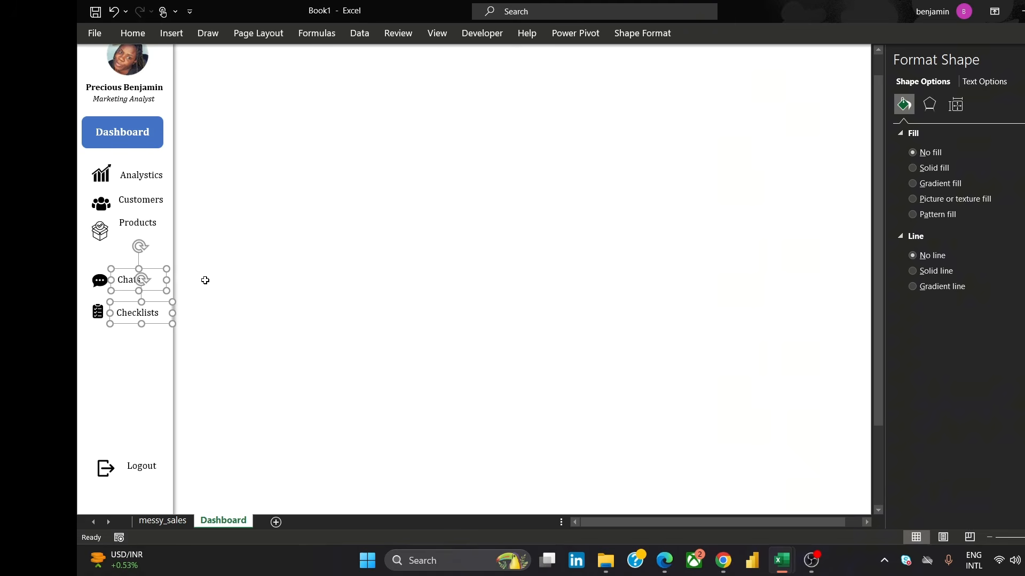
click(219, 275)
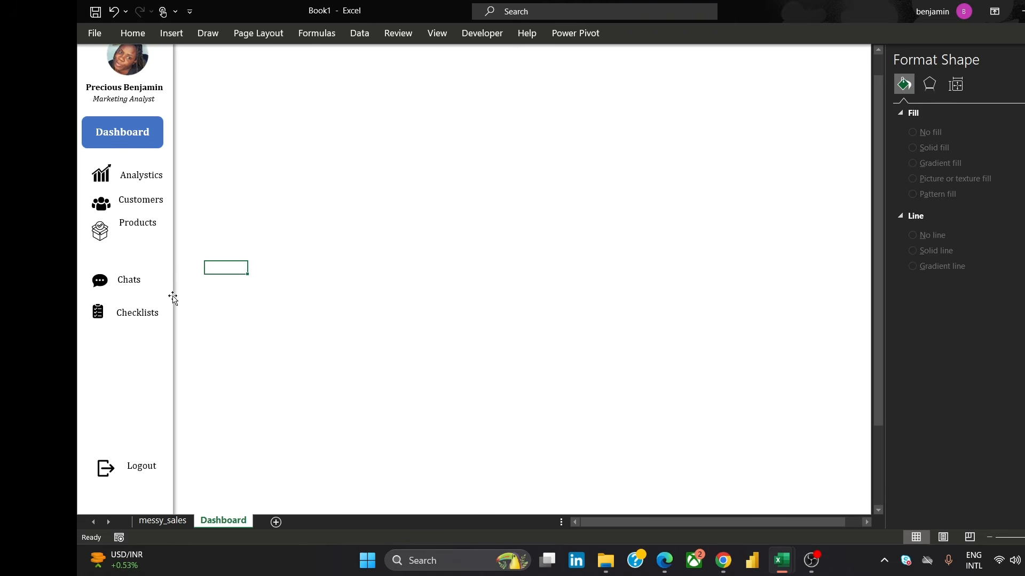
Move the Products label and box icon lower in the sidebar
click(148, 226)
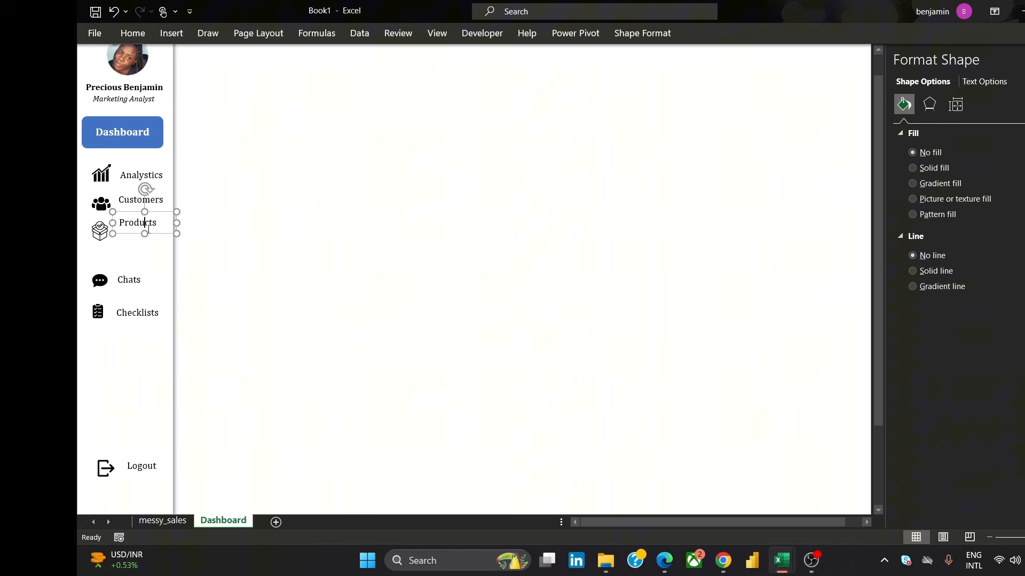
drag(154, 235, 152, 267)
click(99, 233)
drag(99, 233, 100, 255)
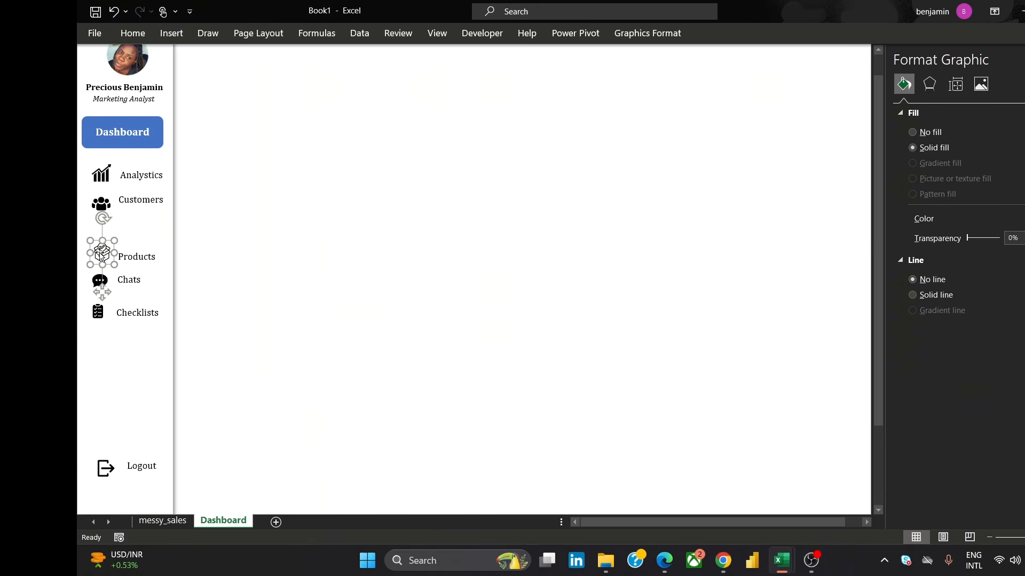
Move the Customers label and people icon lower, below Analytics
click(139, 199)
drag(153, 211, 154, 239)
click(101, 204)
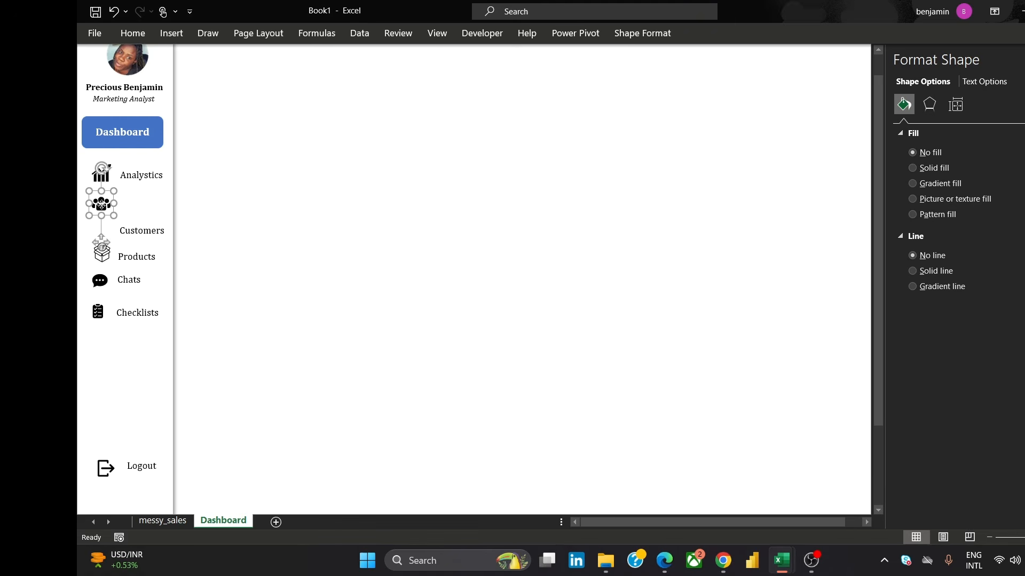
drag(101, 205, 104, 227)
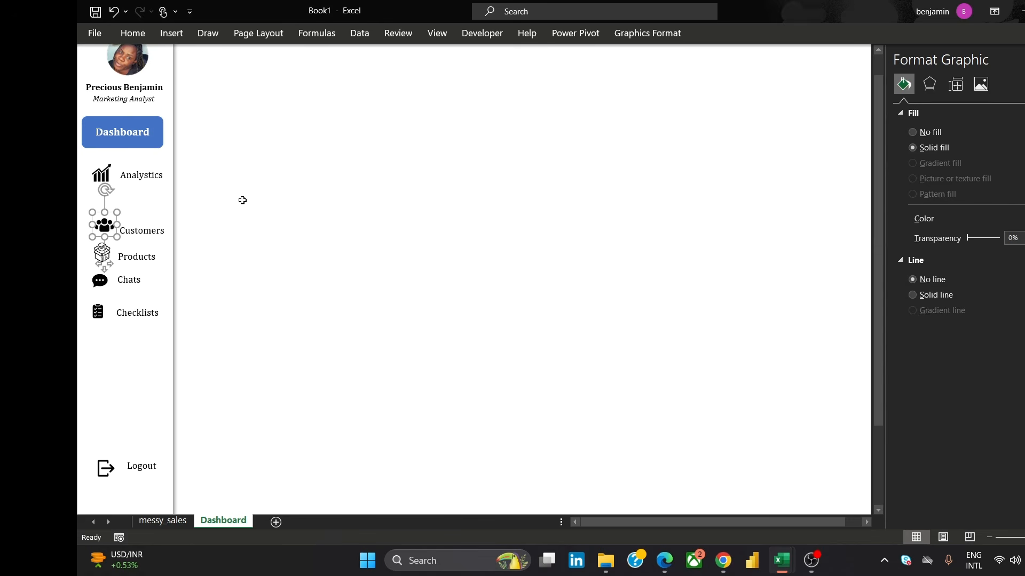
Raise the Customers icon and label slightly to sit evenly between Analytics and Products
click(243, 200)
click(102, 221)
drag(102, 221, 101, 212)
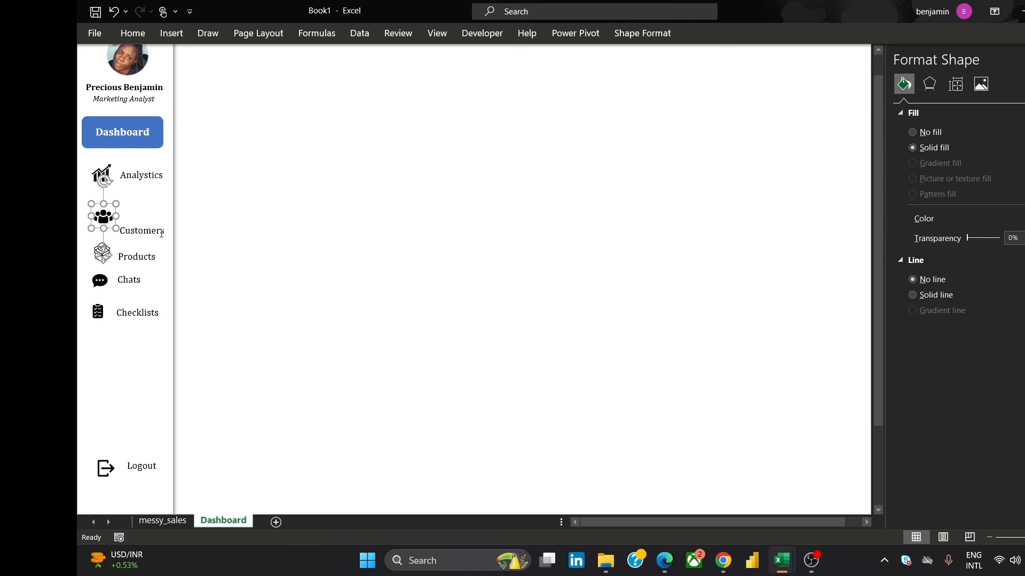
click(159, 237)
drag(158, 241, 158, 230)
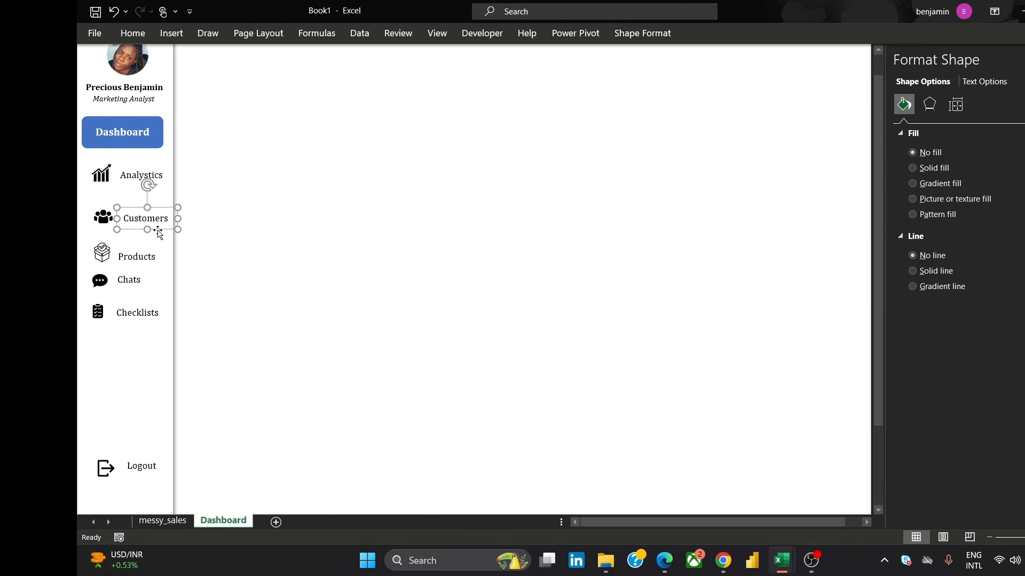
Adjust the Products, Chats and Checklists labels and icons so the sidebar items are evenly spaced
click(129, 259)
drag(153, 272, 102, 250)
click(101, 249)
click(103, 250)
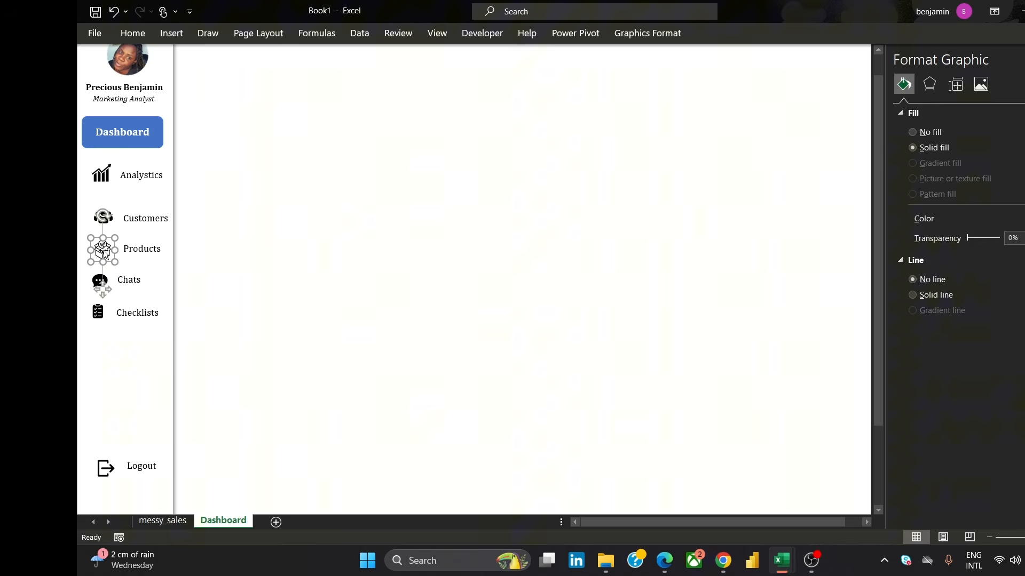
click(137, 280)
drag(148, 292, 154, 288)
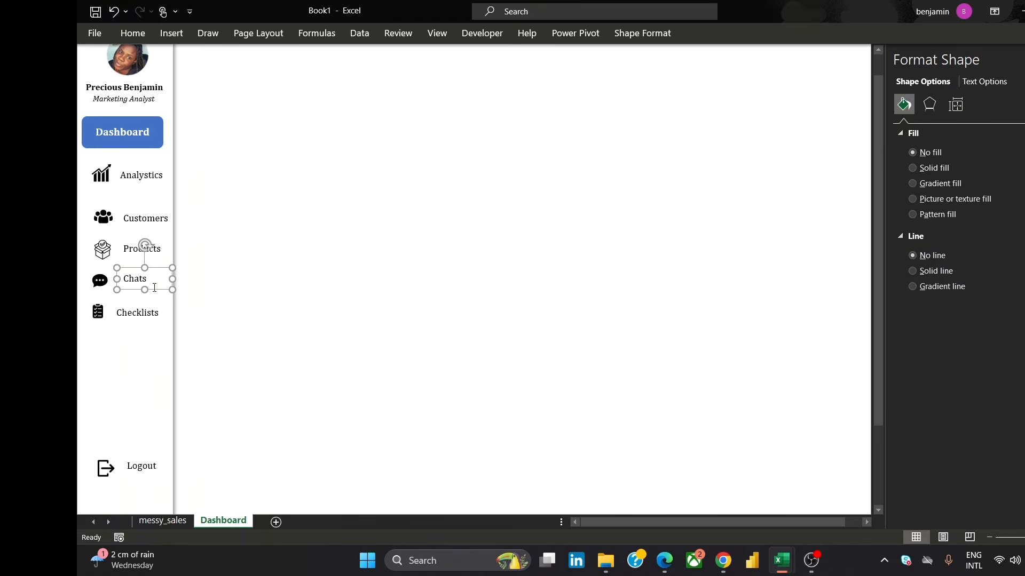
click(99, 280)
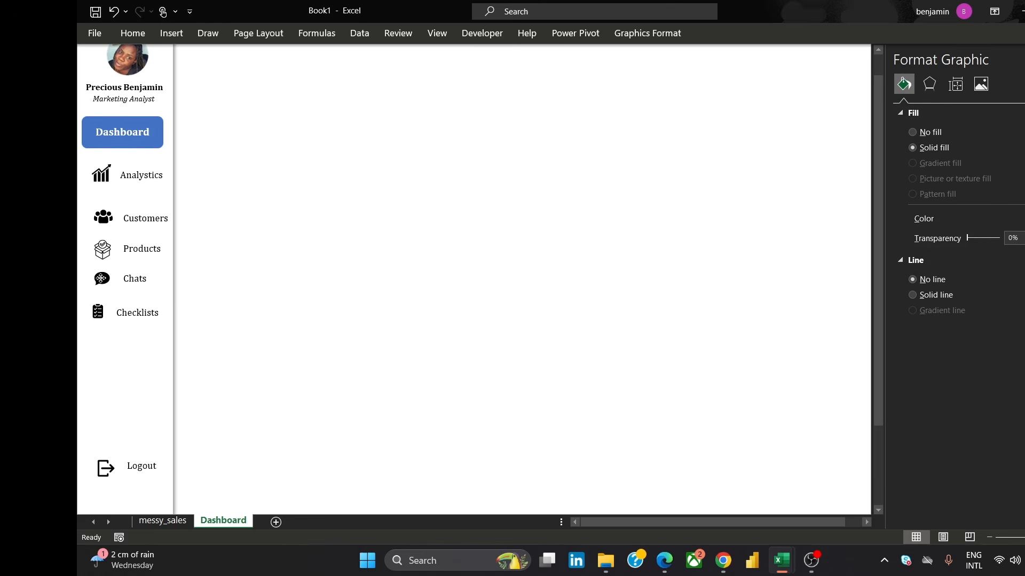
click(143, 315)
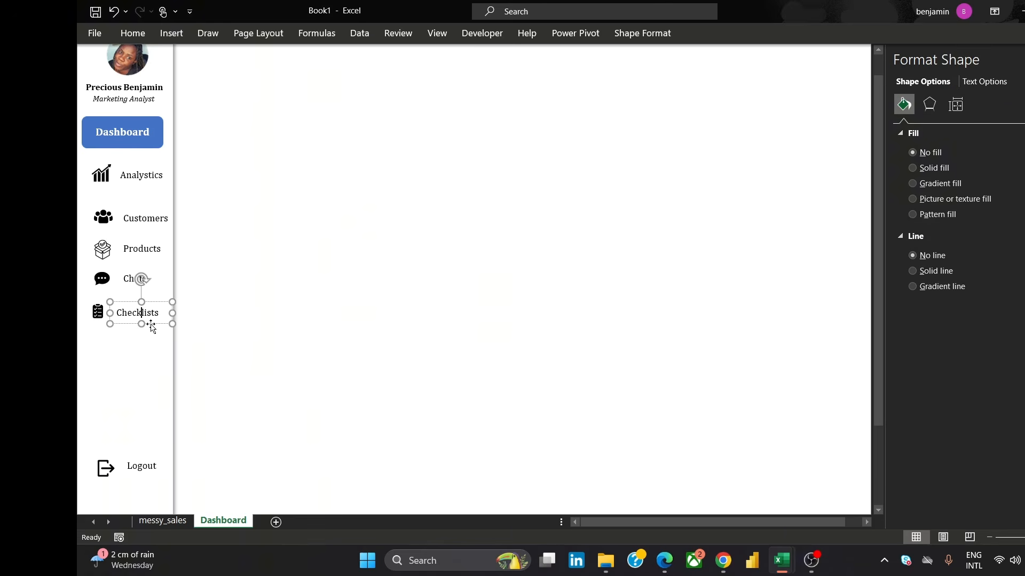
mouse_move(151, 324)
mouse_down()
mouse_move(146, 315)
mouse_move(155, 322)
mouse_up()
click(100, 311)
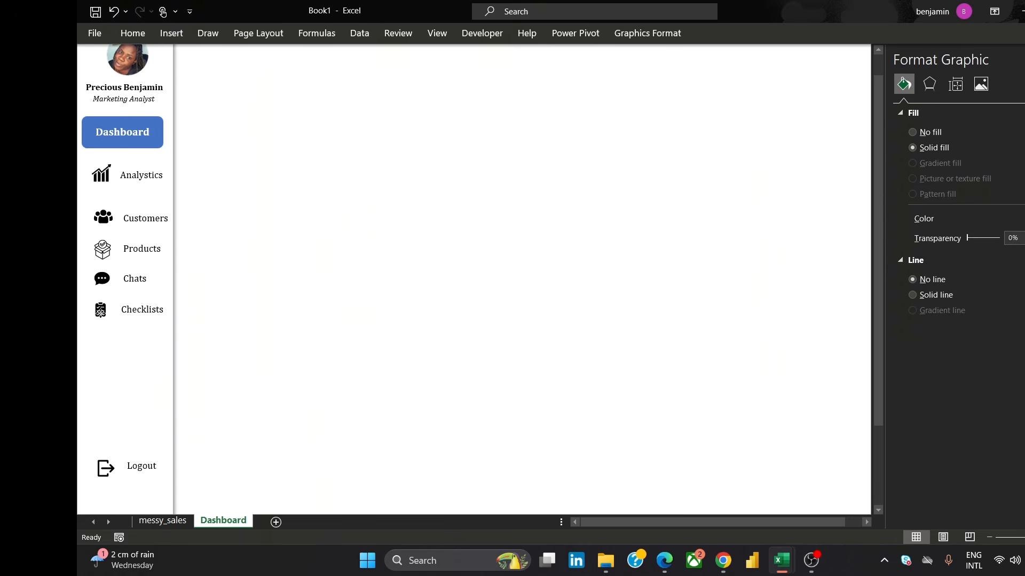
Select the five sidebar icons from Analytics to Checklists and align them to their centers
click(325, 265)
click(103, 179)
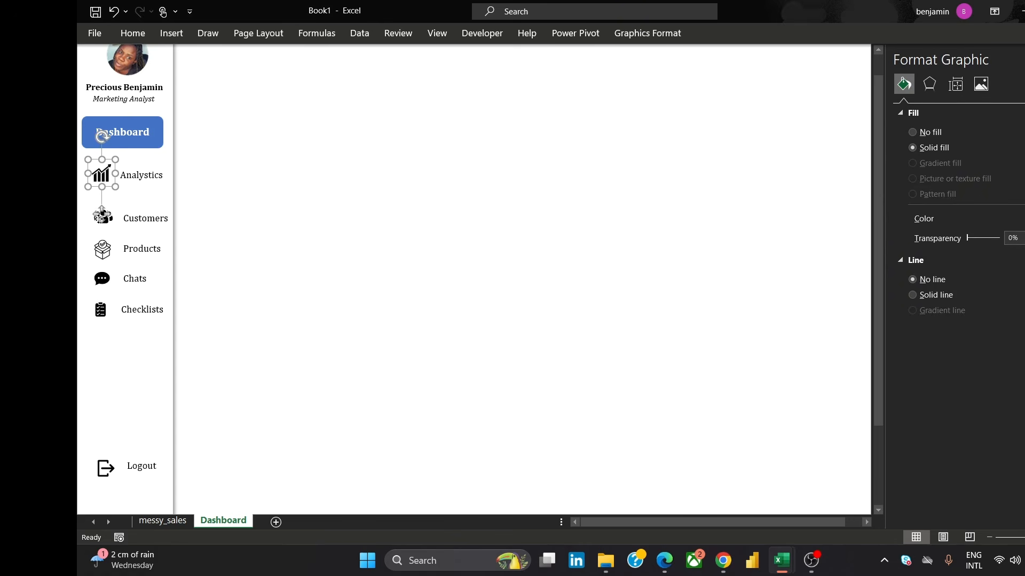
key(Escape)
click(91, 181)
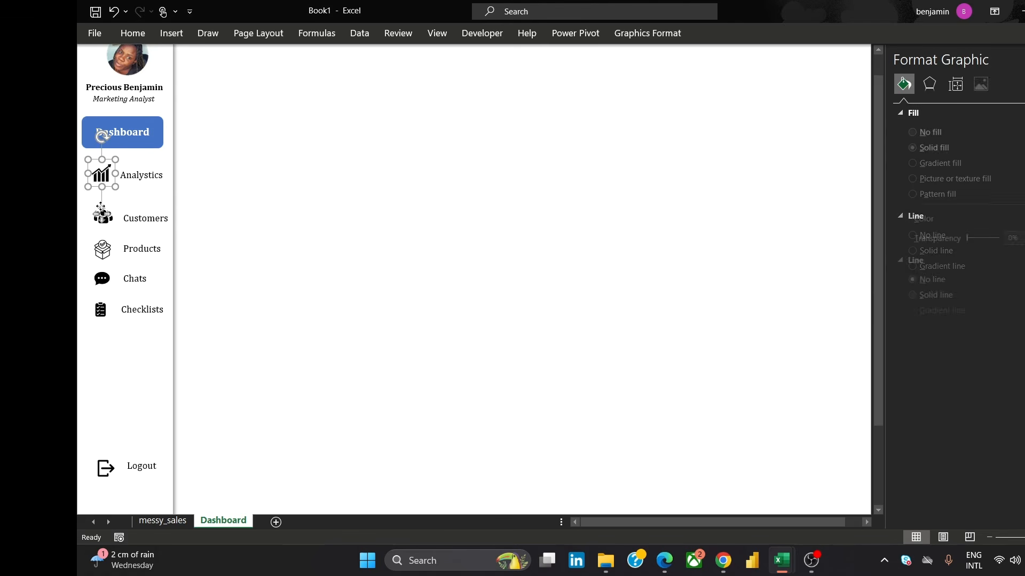
ctrl+click(109, 218)
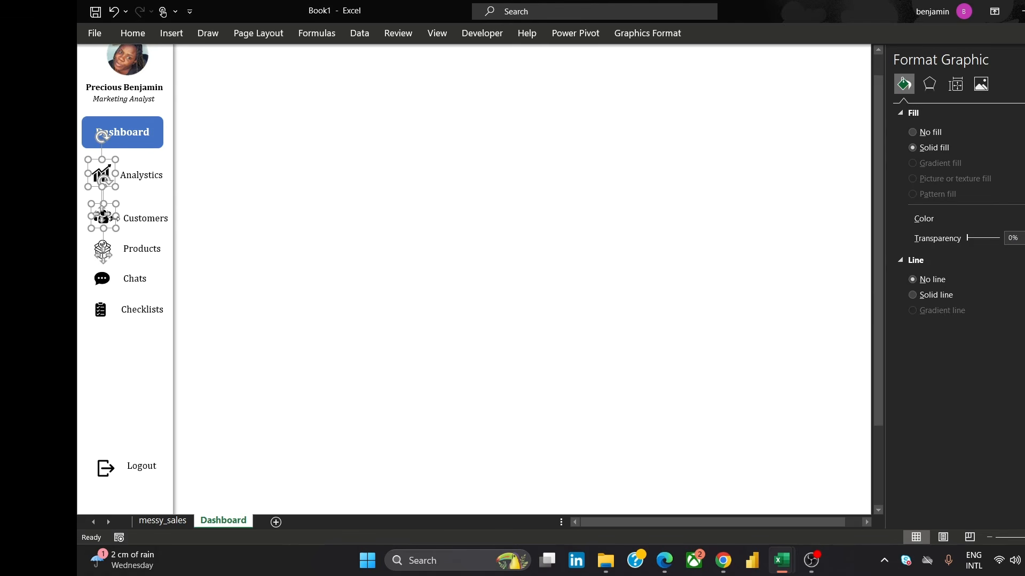
ctrl+click(99, 252)
ctrl+click(96, 277)
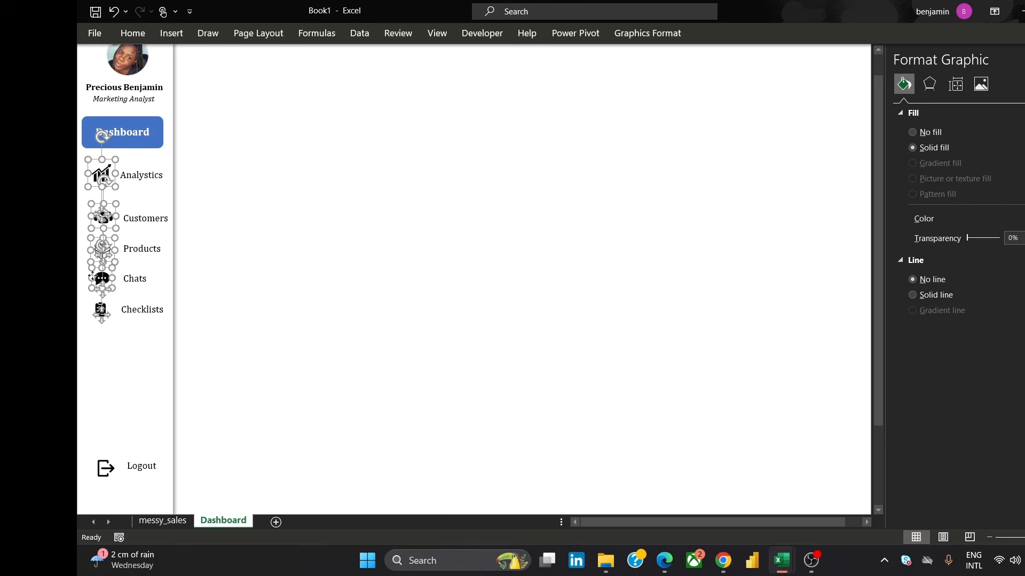
ctrl+click(93, 311)
click(661, 35)
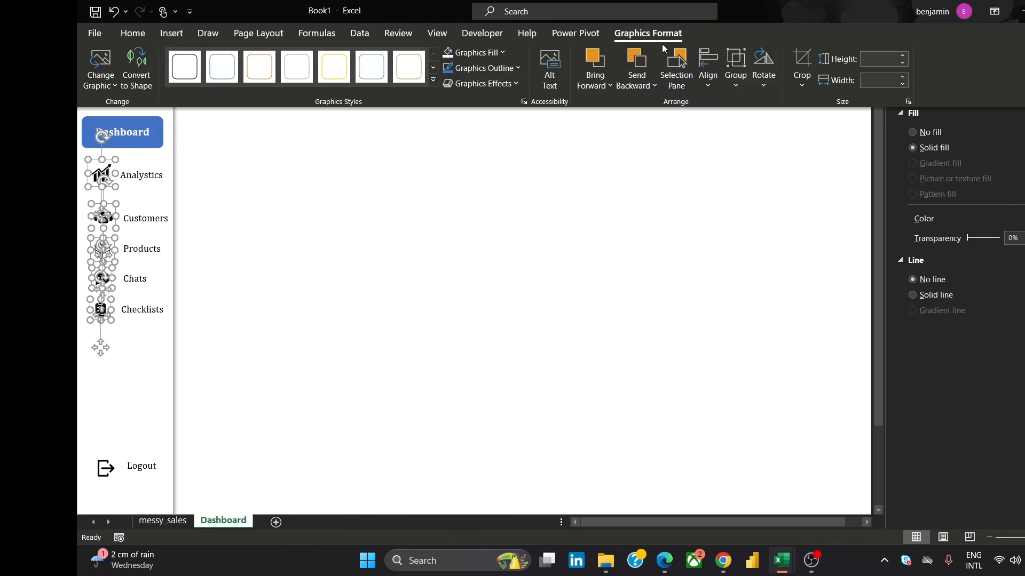
click(708, 67)
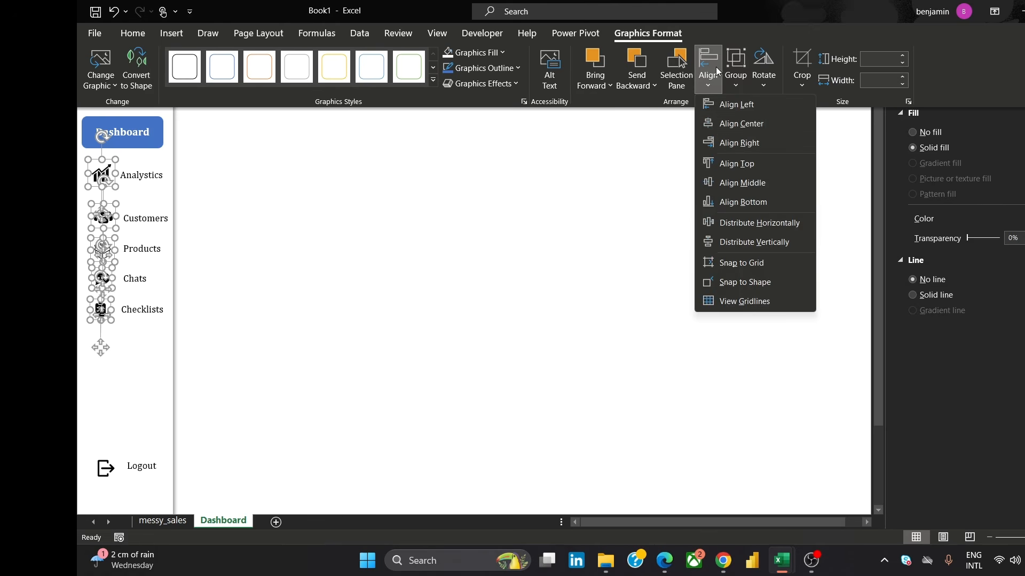
click(751, 120)
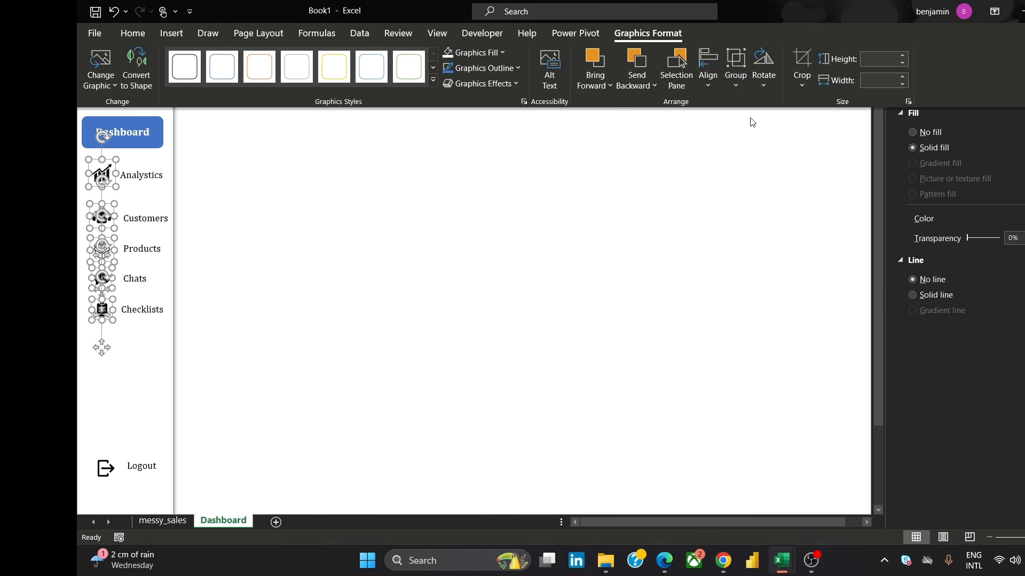
Try distributing the selected sidebar icons vertically and undo it
click(701, 67)
click(764, 221)
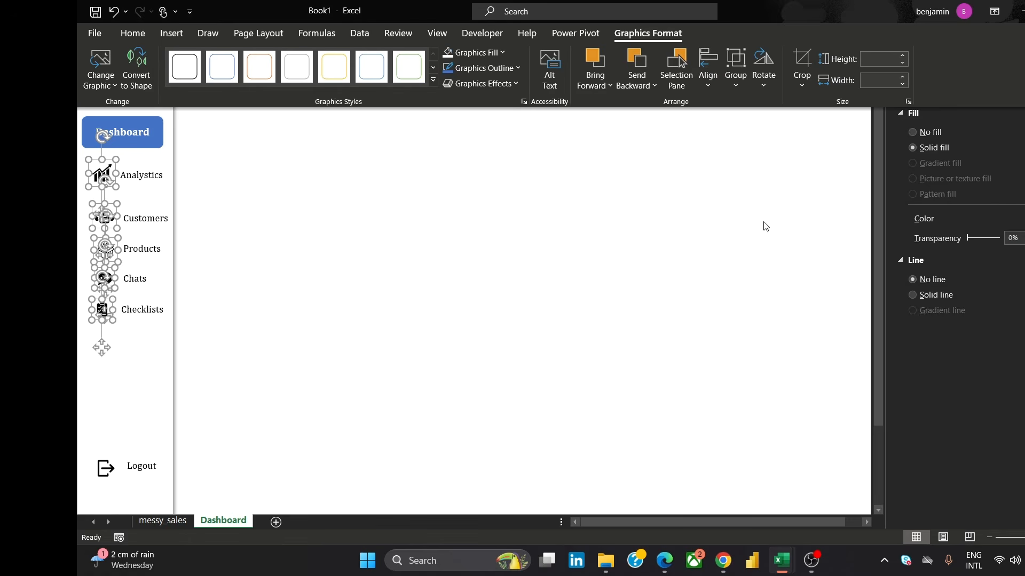
click(673, 279)
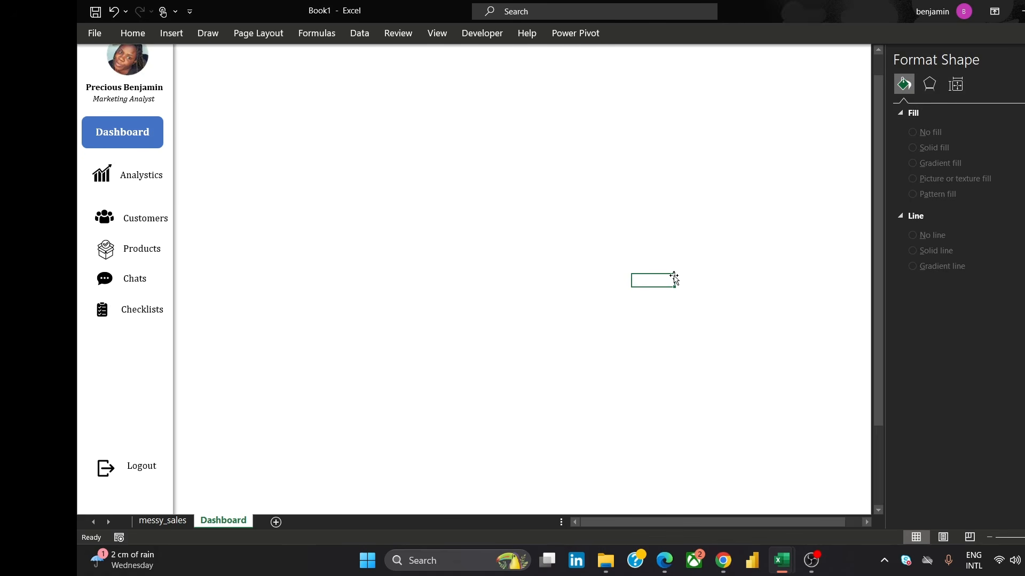
key(ctrl+z)
click(663, 265)
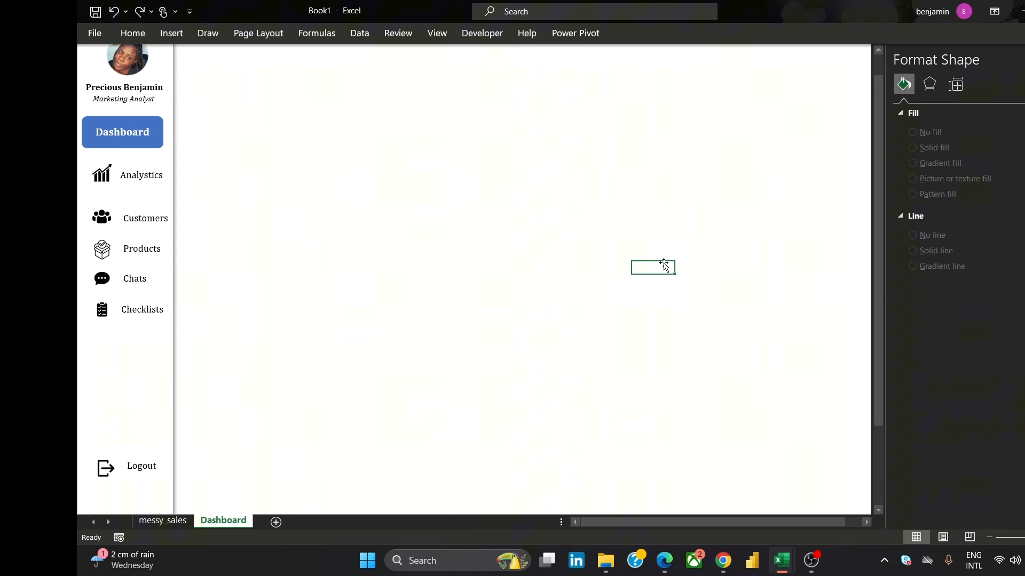
Align the Analytics icon and its label to their middles
click(103, 174)
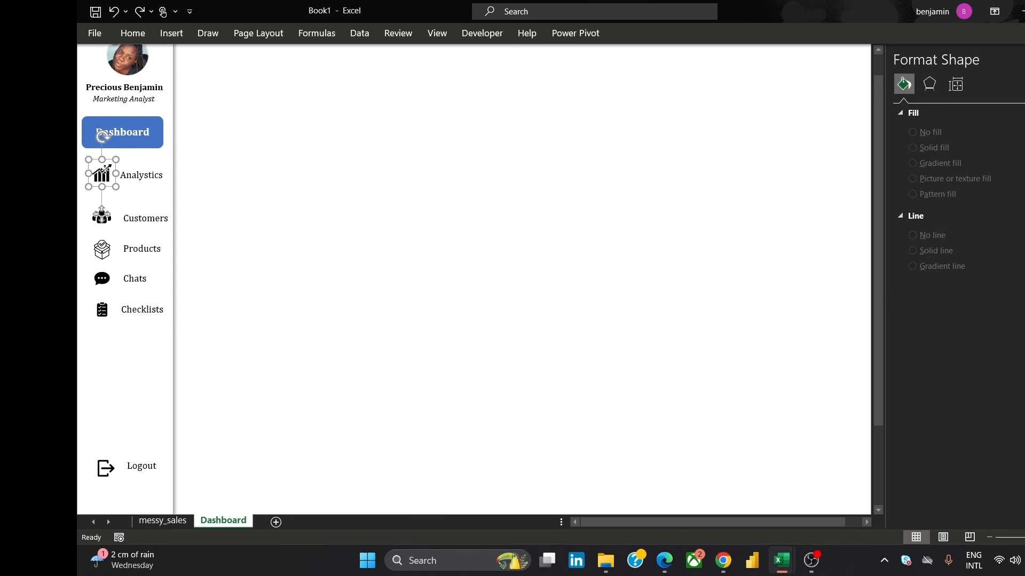
ctrl+click(140, 176)
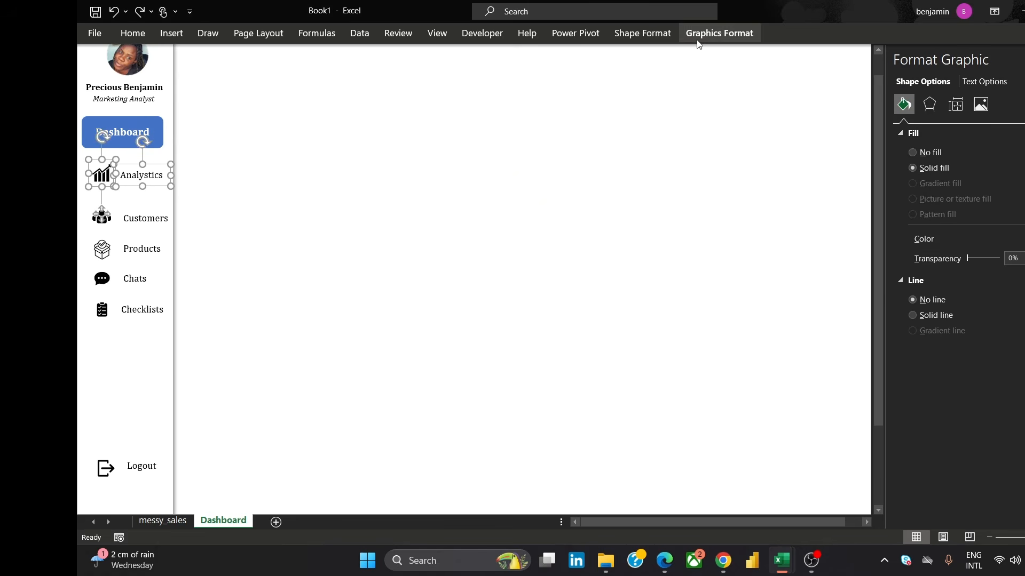
click(712, 35)
click(703, 70)
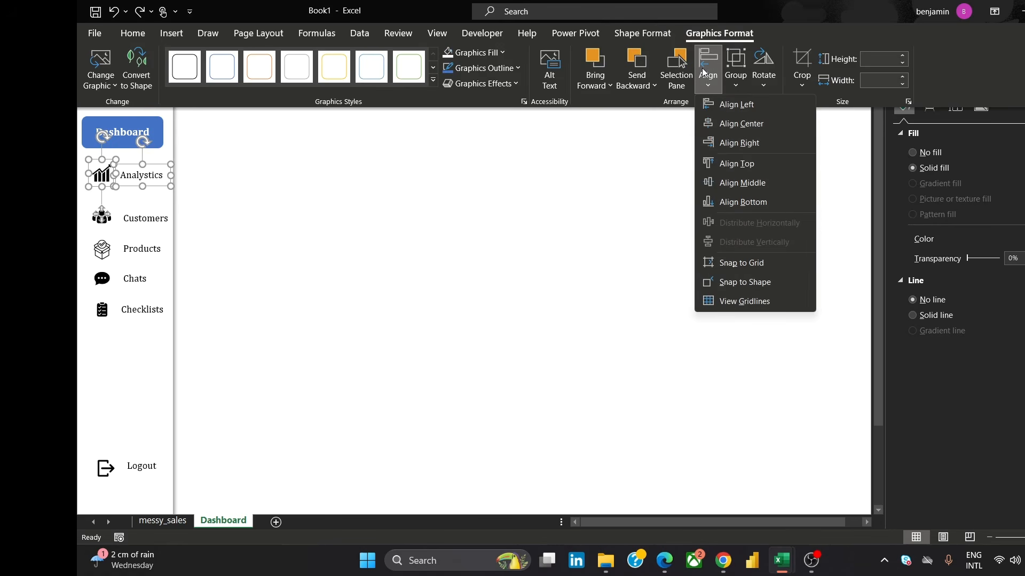
click(742, 182)
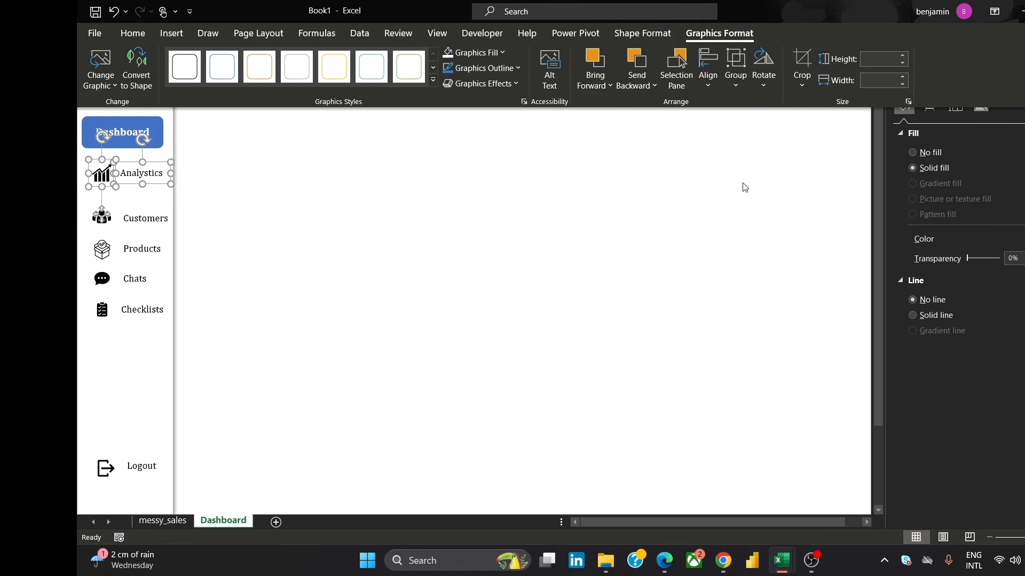
Align the Customers icon and its label to their middles
click(392, 255)
click(376, 252)
click(101, 219)
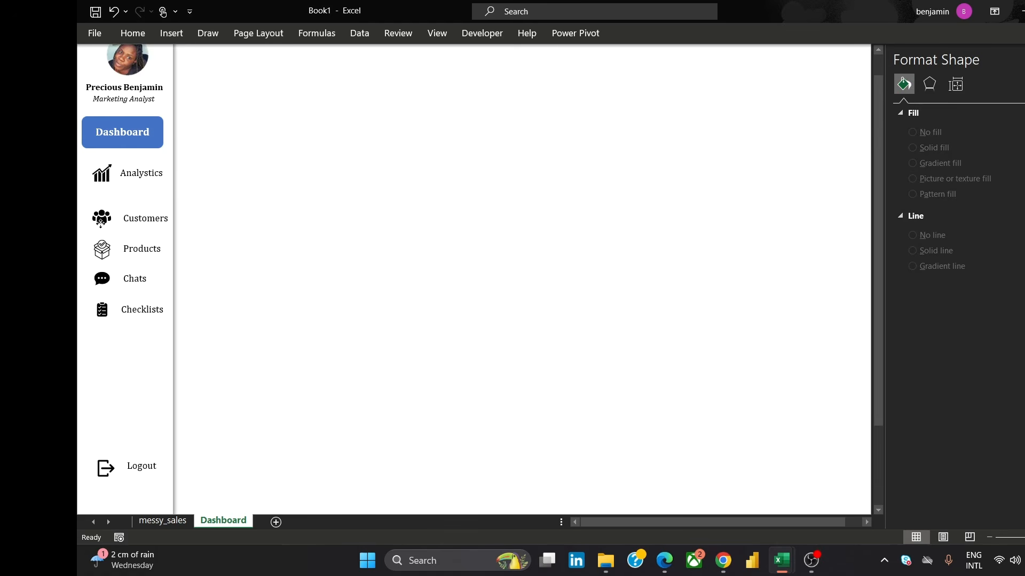
ctrl+click(148, 219)
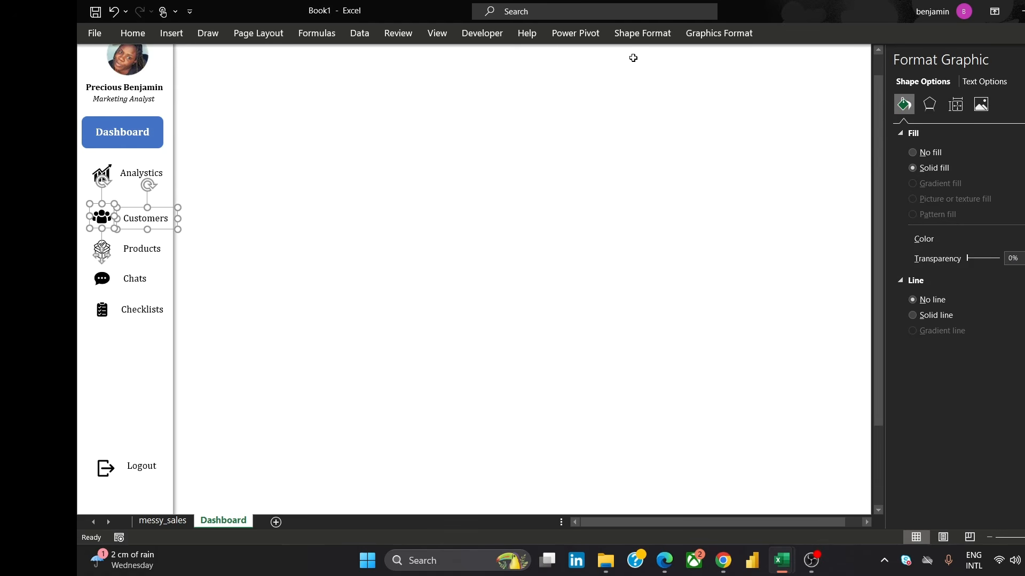
click(660, 34)
click(715, 36)
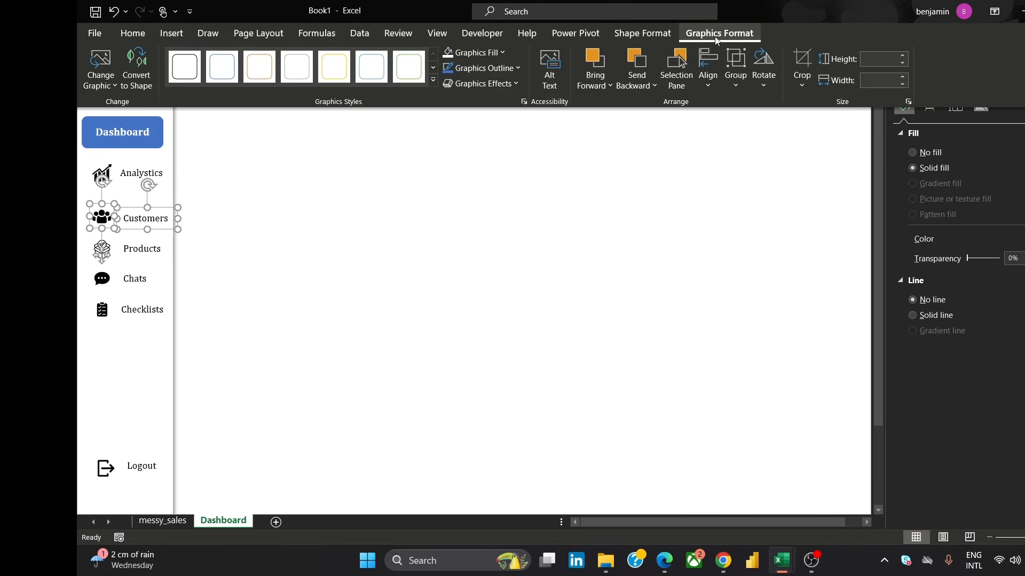
click(707, 72)
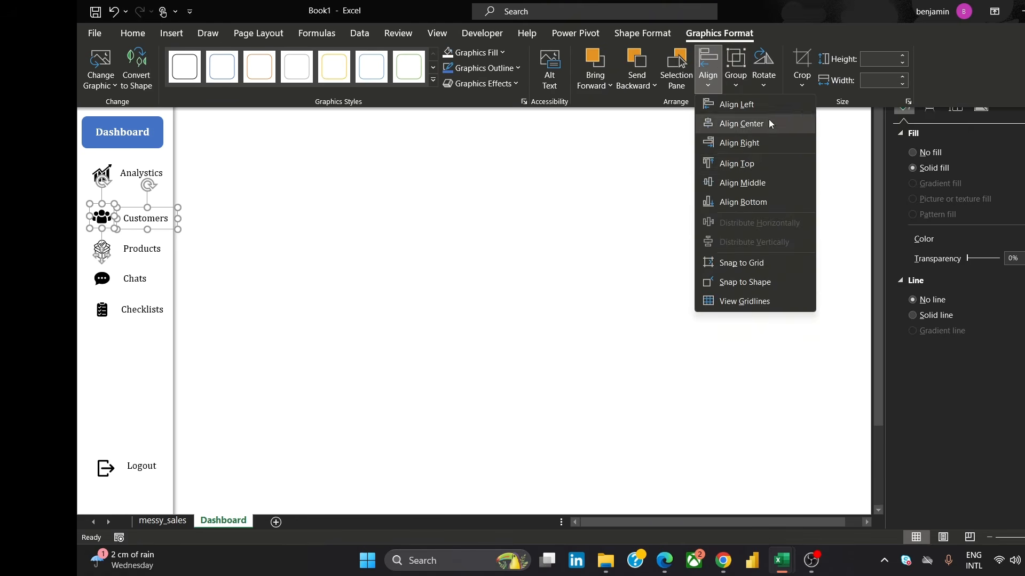
click(745, 180)
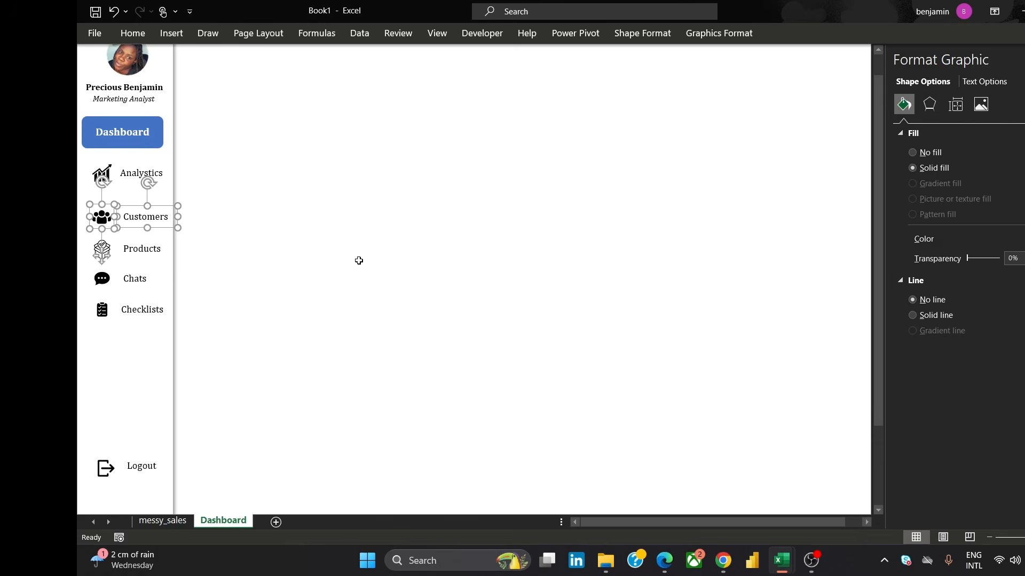
Align the Products icon and its label to their middles
click(359, 261)
click(105, 253)
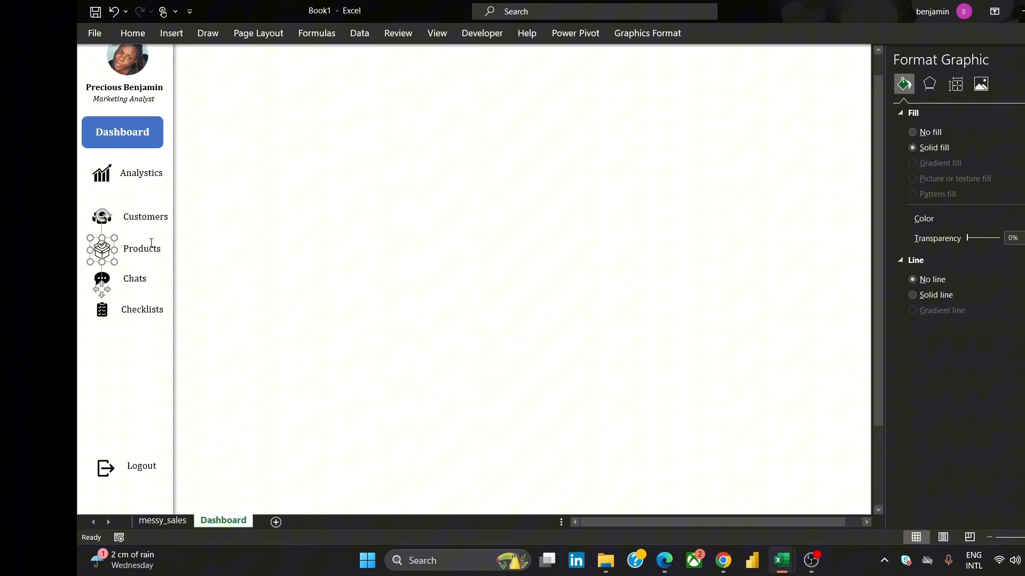
shift+click(151, 243)
click(747, 33)
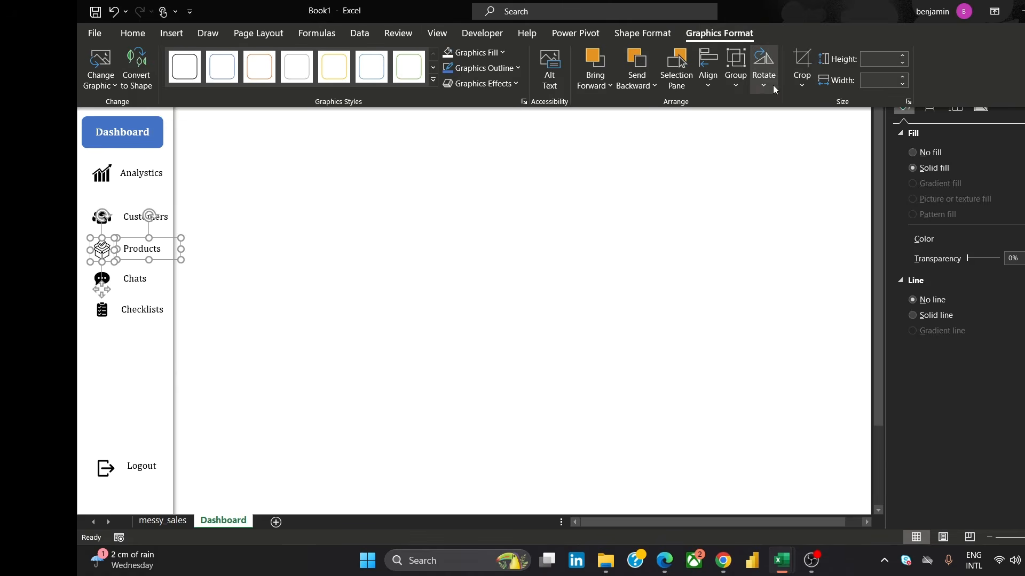
click(707, 70)
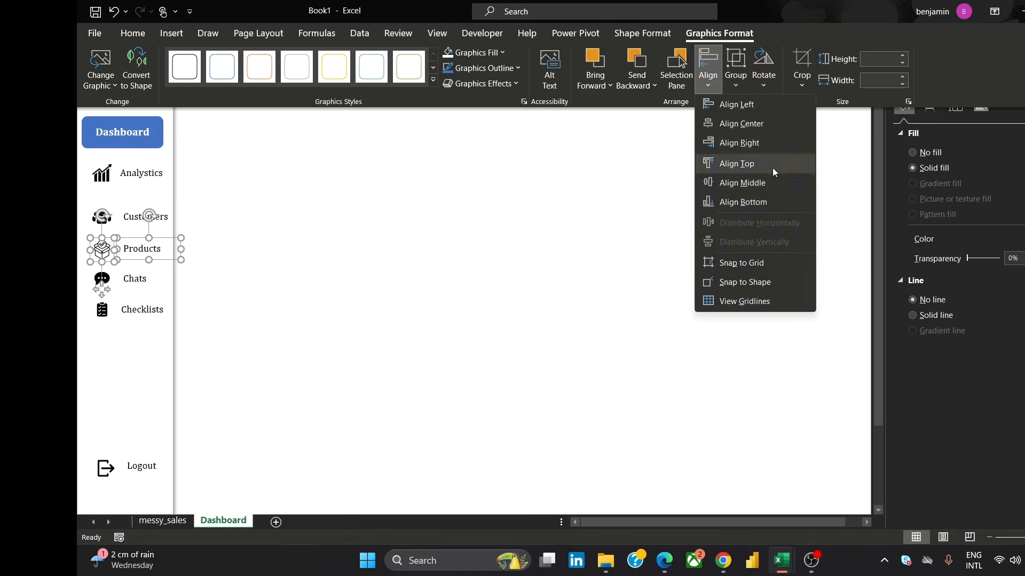
click(760, 184)
key(ctrl+F1)
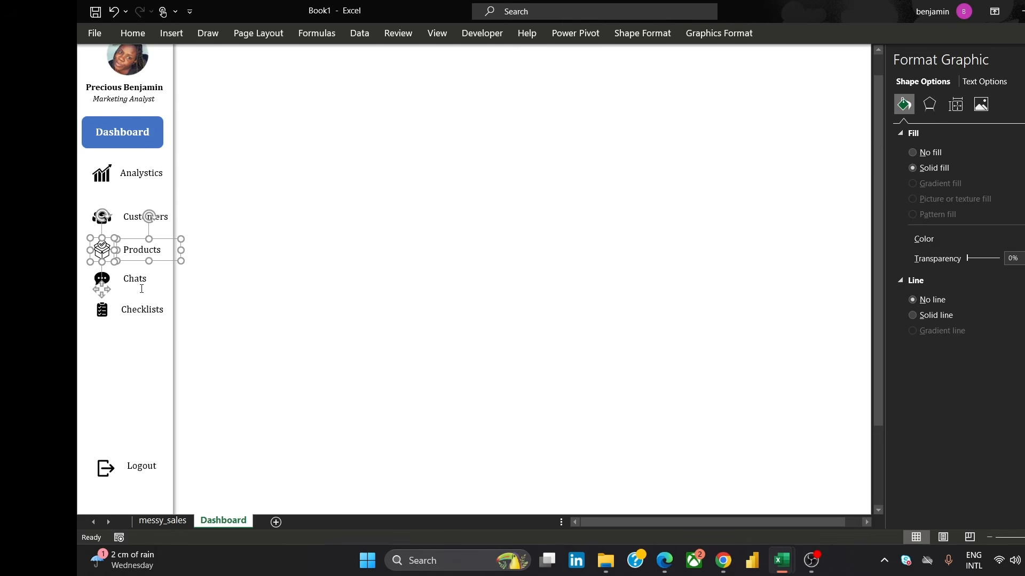
Align the Chats label and its icon to their middles
click(139, 280)
shift+click(99, 279)
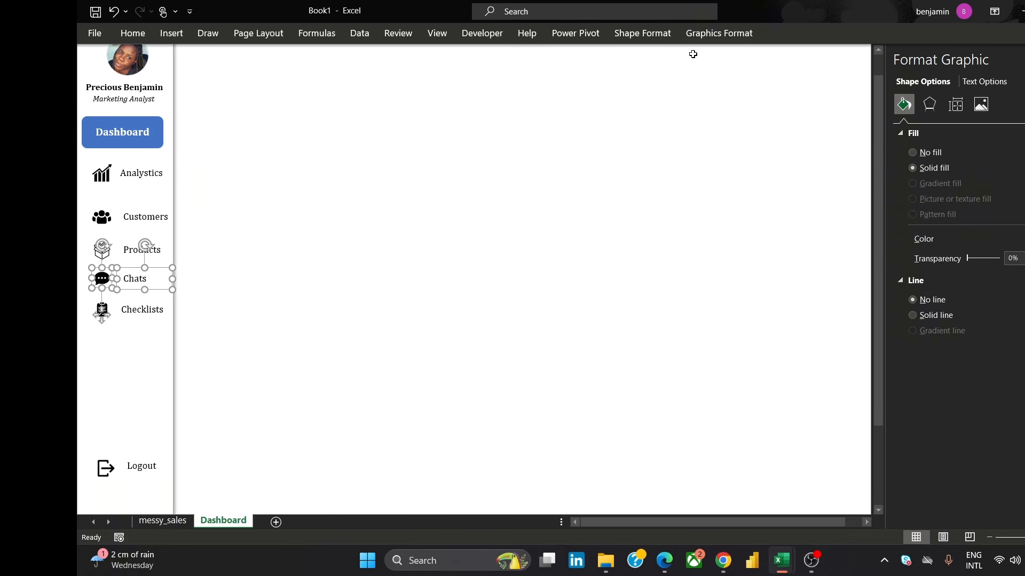
click(705, 33)
click(707, 70)
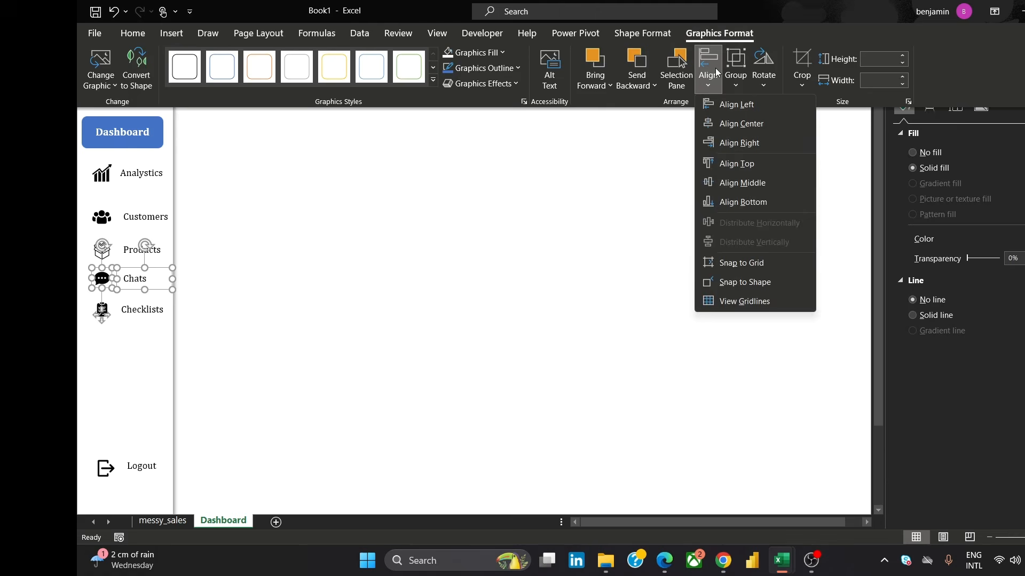
click(770, 183)
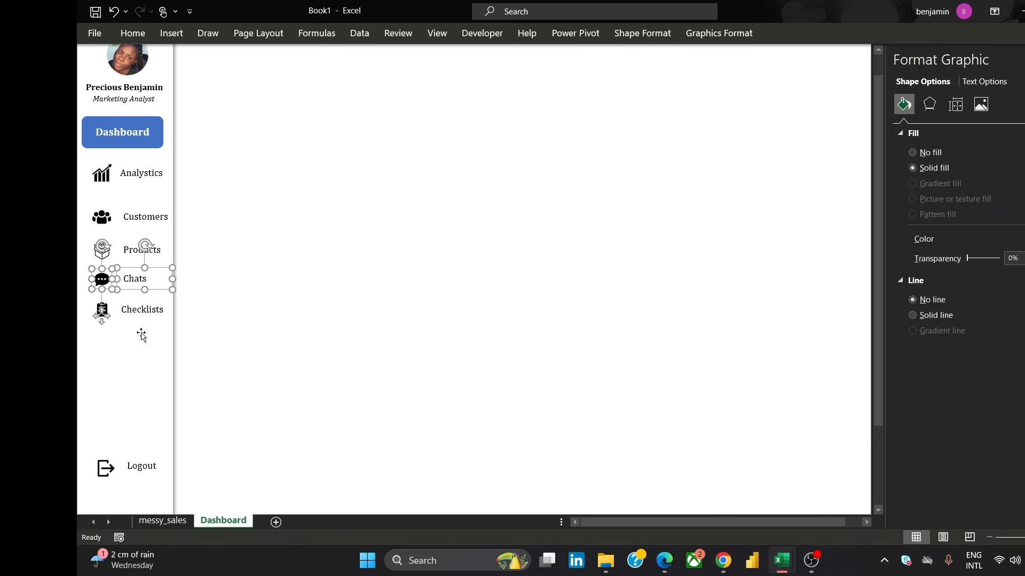
Align the Checklists label and its icon to their middles
click(148, 314)
shift+click(102, 310)
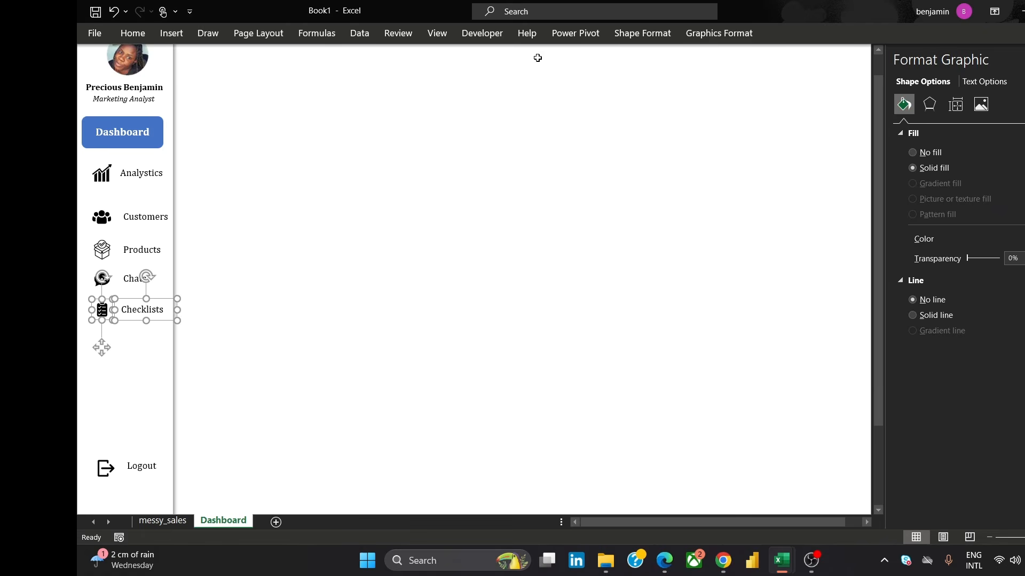
click(731, 27)
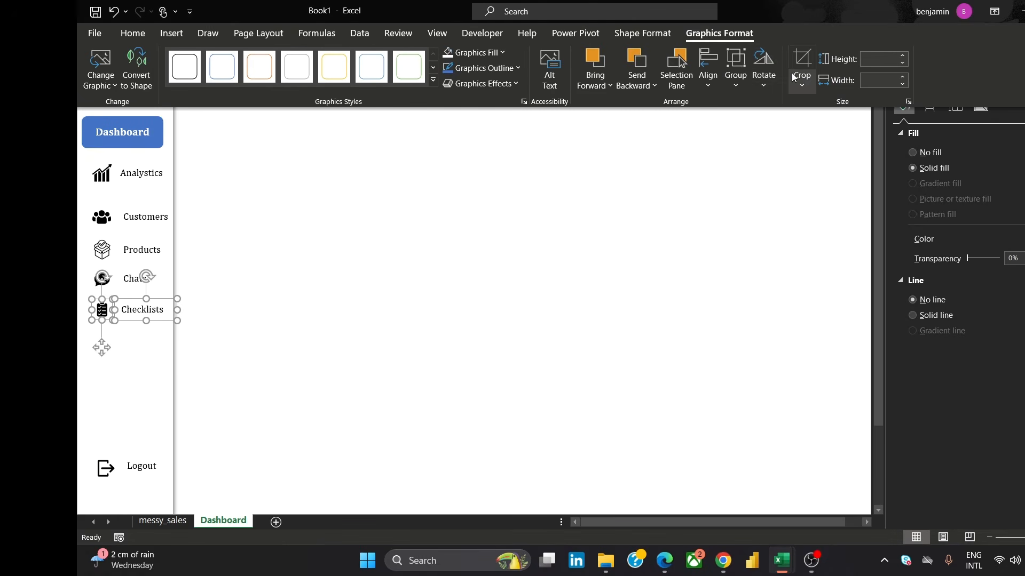
click(708, 68)
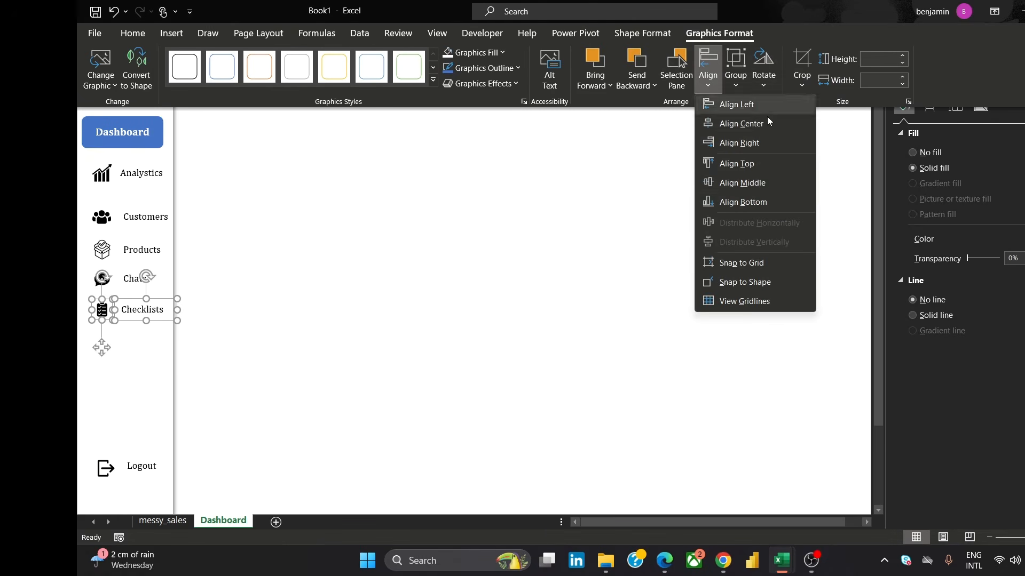
click(742, 182)
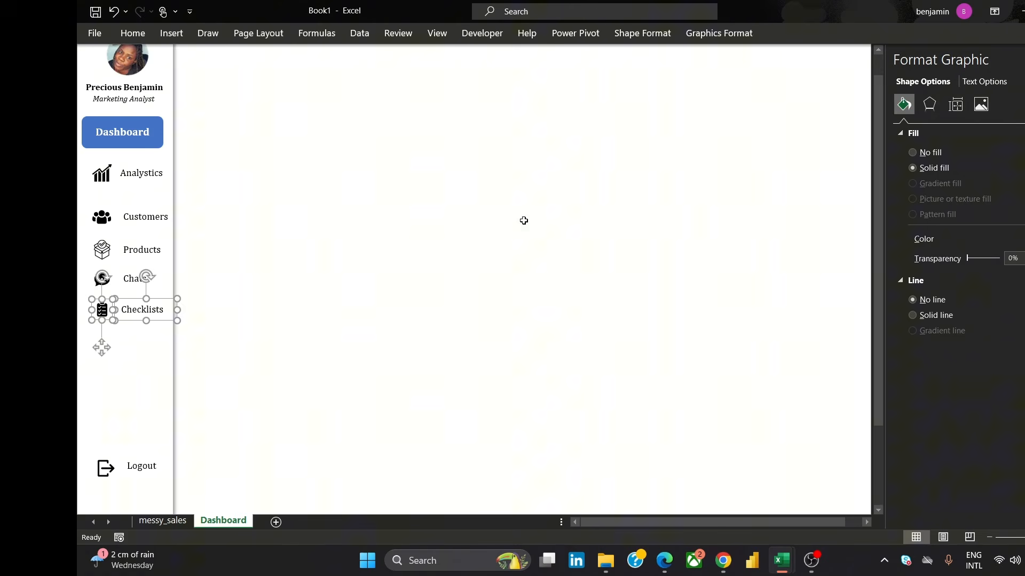
click(523, 220)
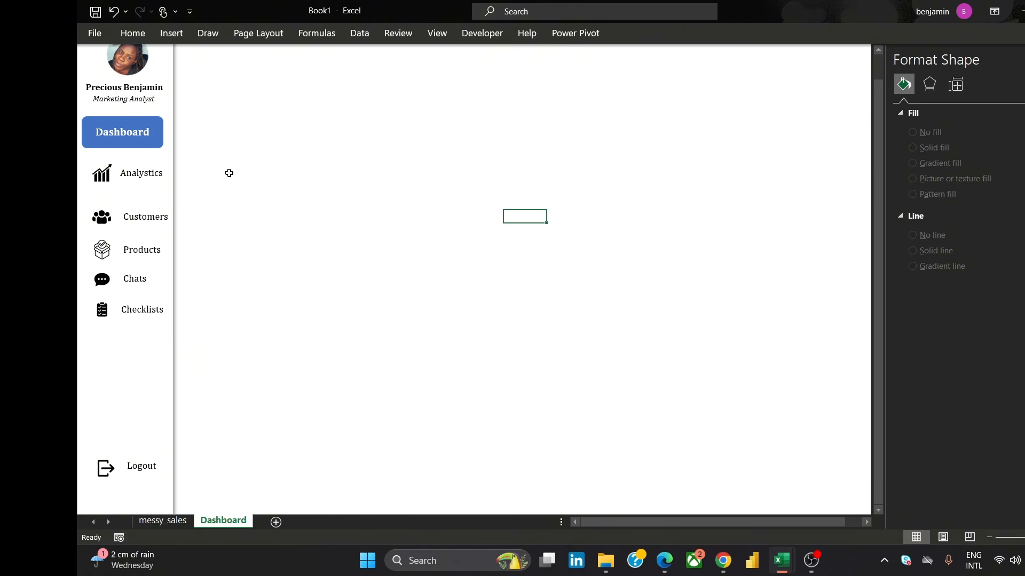
Select the five menu labels from Analytics to Checklists and nudge them slightly up and left toward the icons
click(137, 175)
shift+click(150, 211)
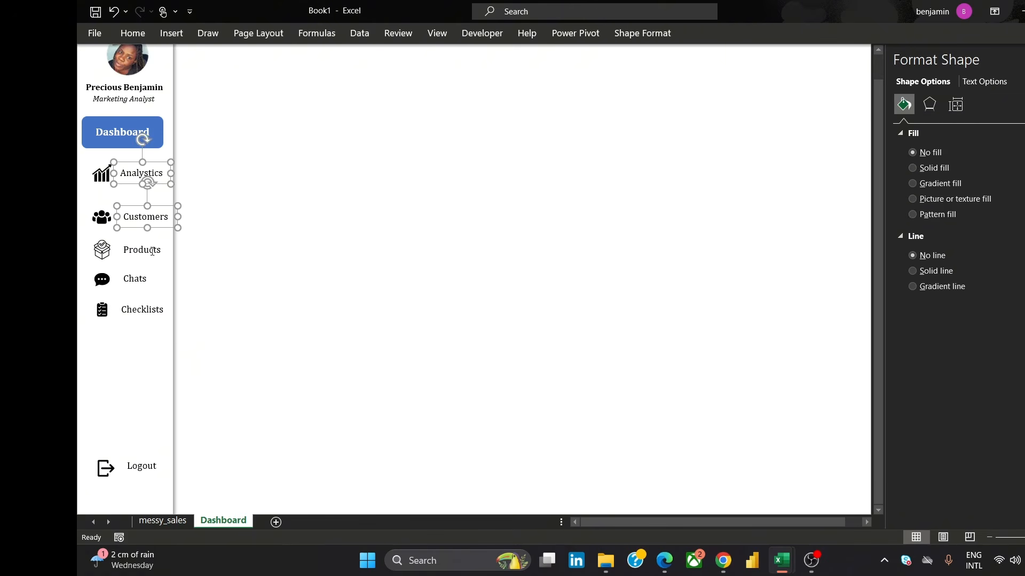
shift+click(144, 250)
shift+click(138, 275)
shift+click(144, 311)
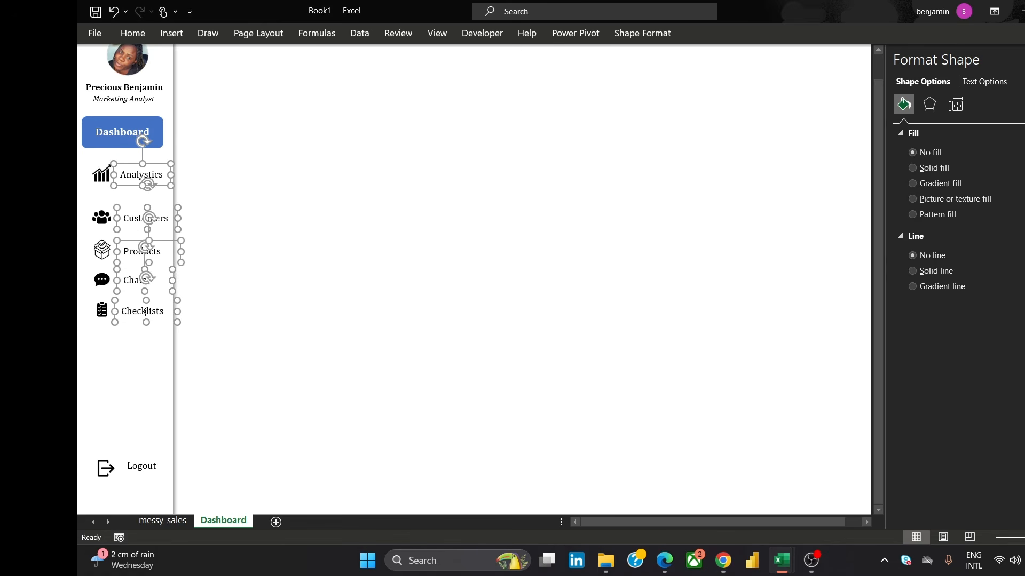
key(Up)
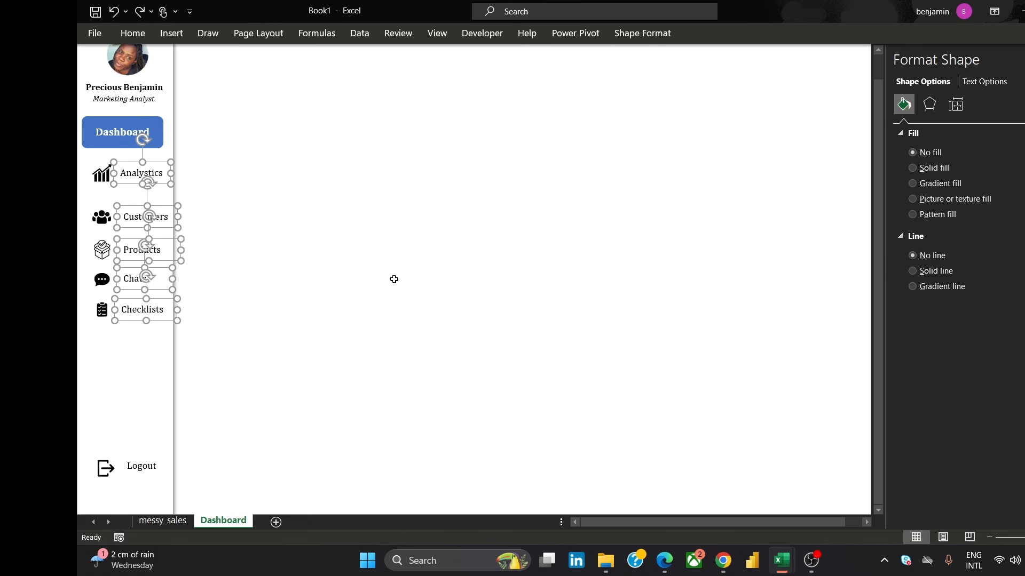
key(Left)
key(Left)
key(Left)
key(Left)
key(Left)
key(Left)
key(Left)
key(Left)
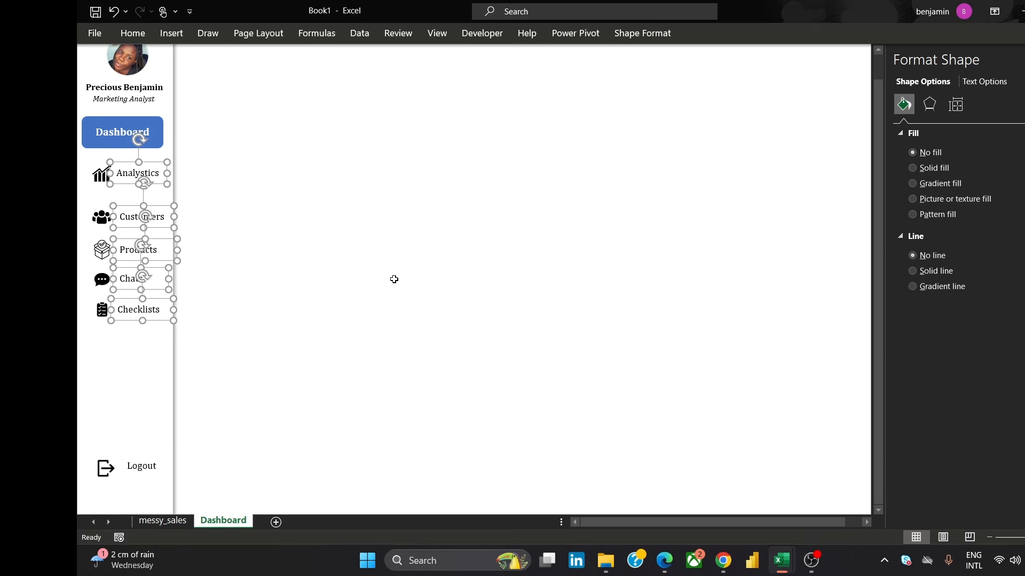
key(Left)
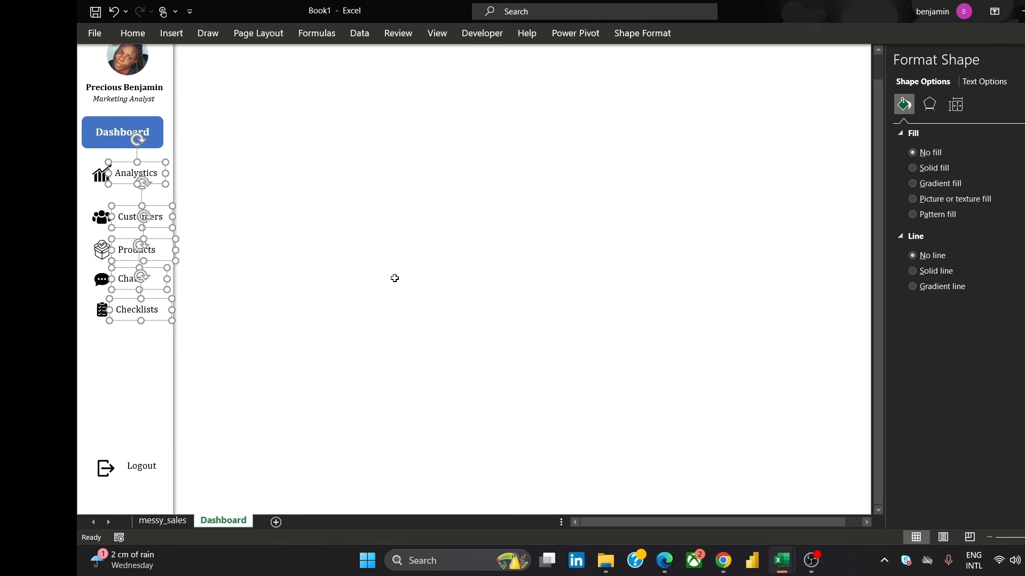
click(396, 278)
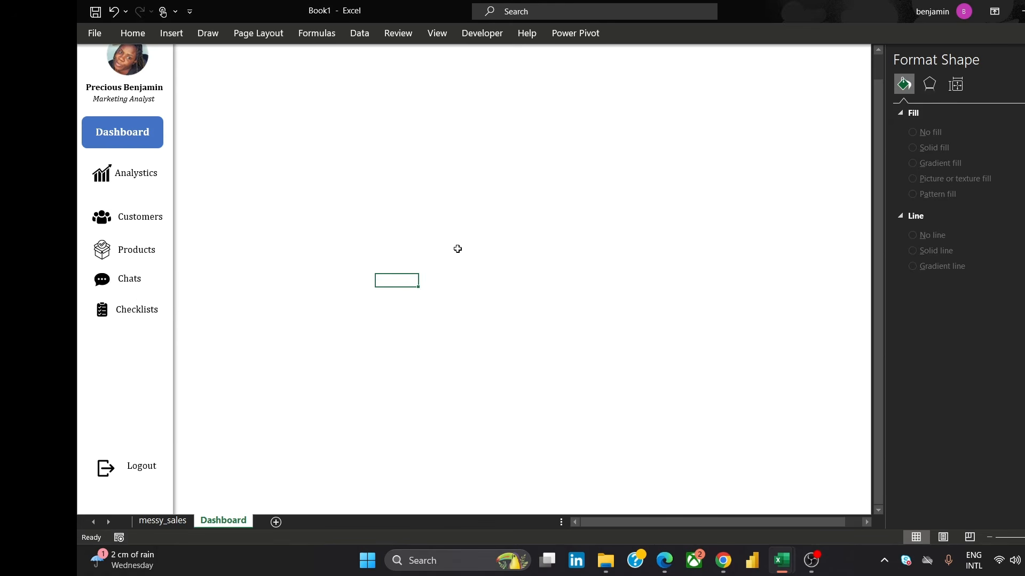
click(101, 178)
ctrl+click(105, 228)
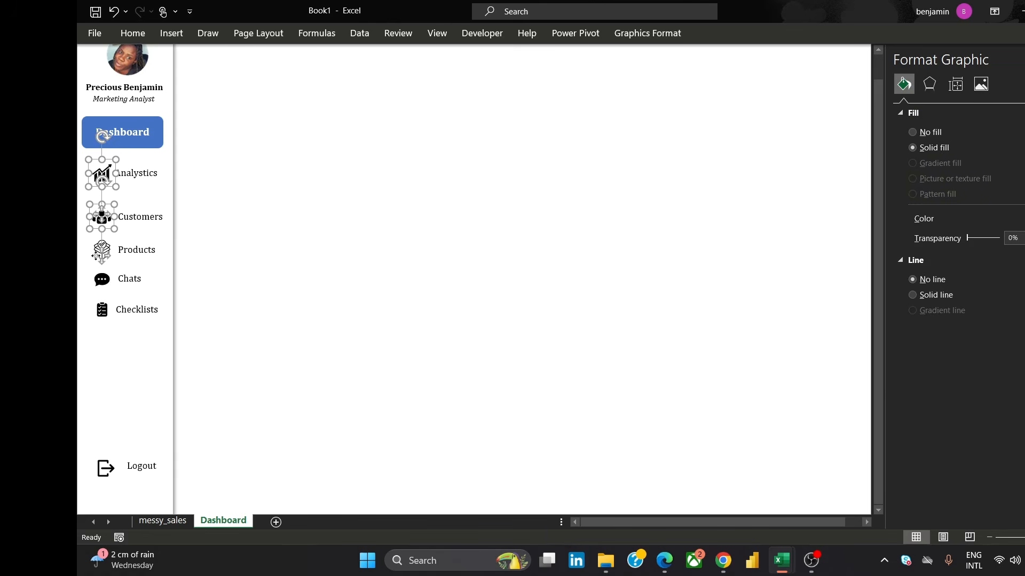
ctrl+click(97, 256)
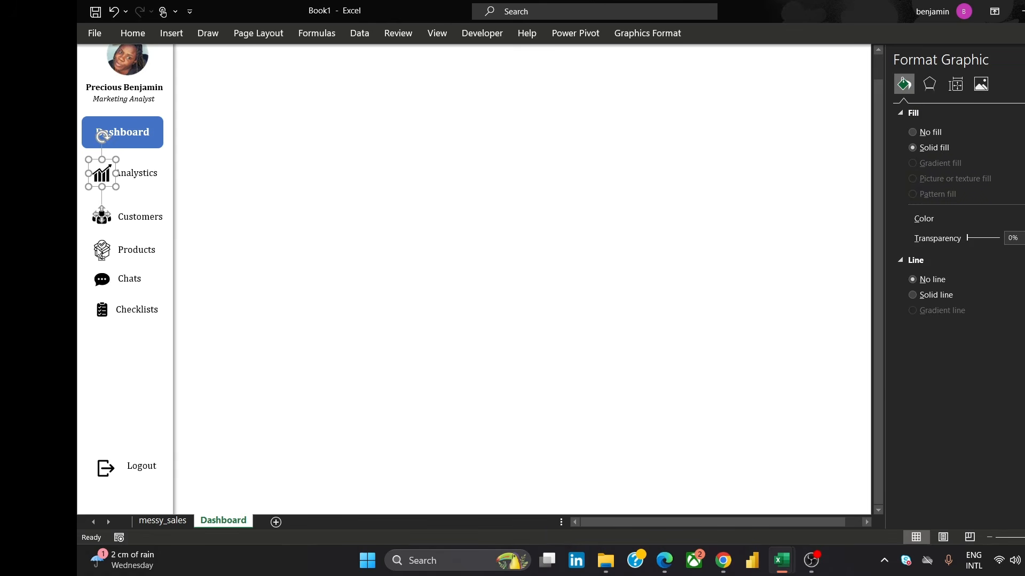
Select all six sidebar icons from Analytics down to Logout and align them to their centers
click(110, 176)
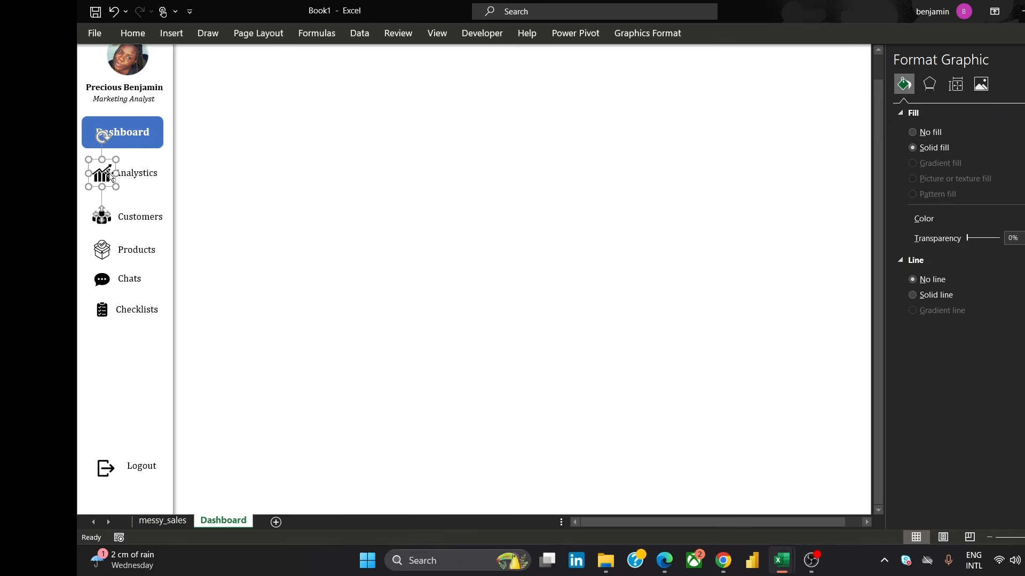
ctrl+click(97, 212)
click(98, 176)
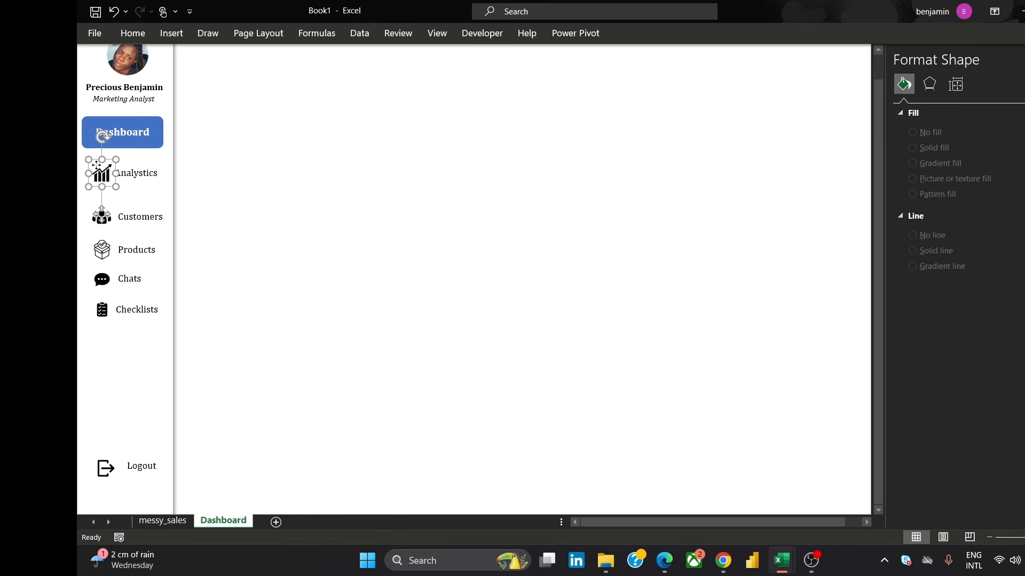
ctrl+click(99, 220)
click(109, 173)
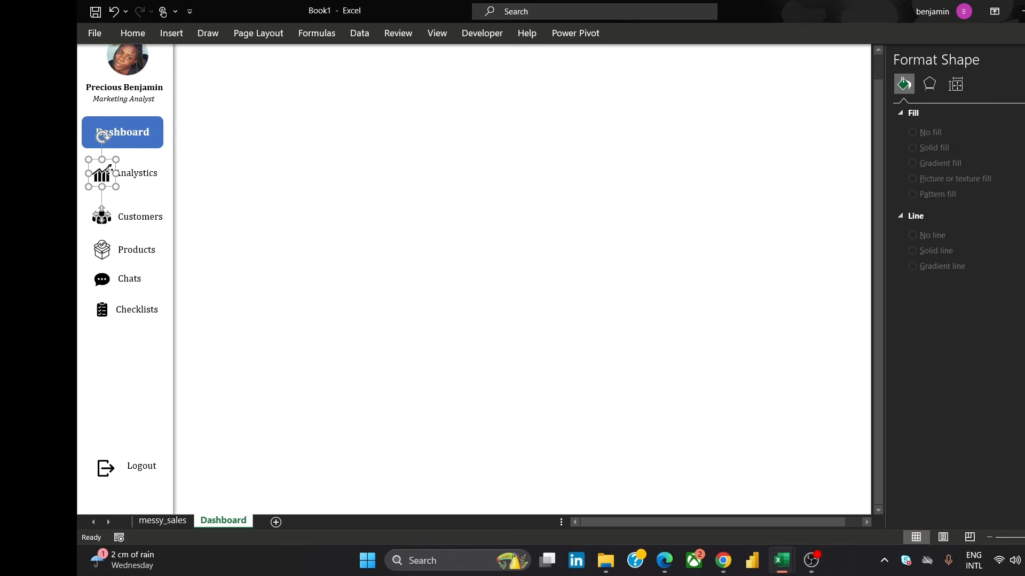
ctrl+click(111, 224)
ctrl+click(92, 250)
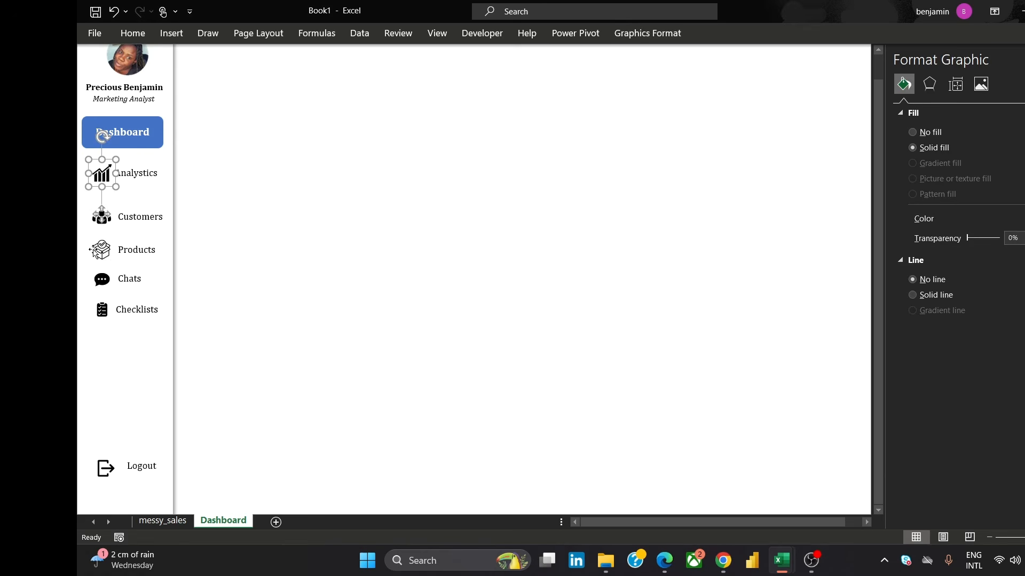
ctrl+click(95, 251)
ctrl+click(93, 220)
ctrl+click(93, 219)
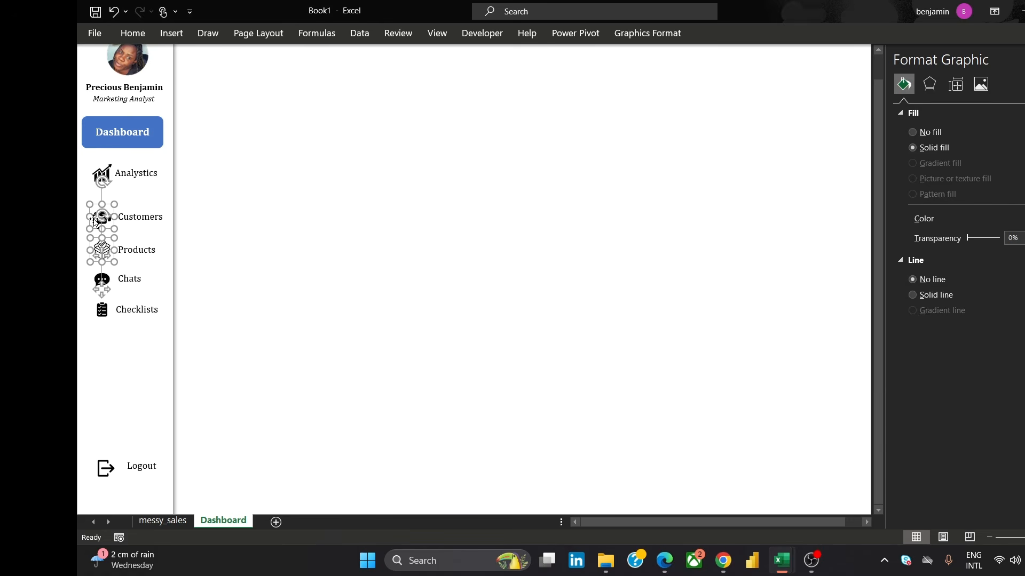
ctrl+click(101, 169)
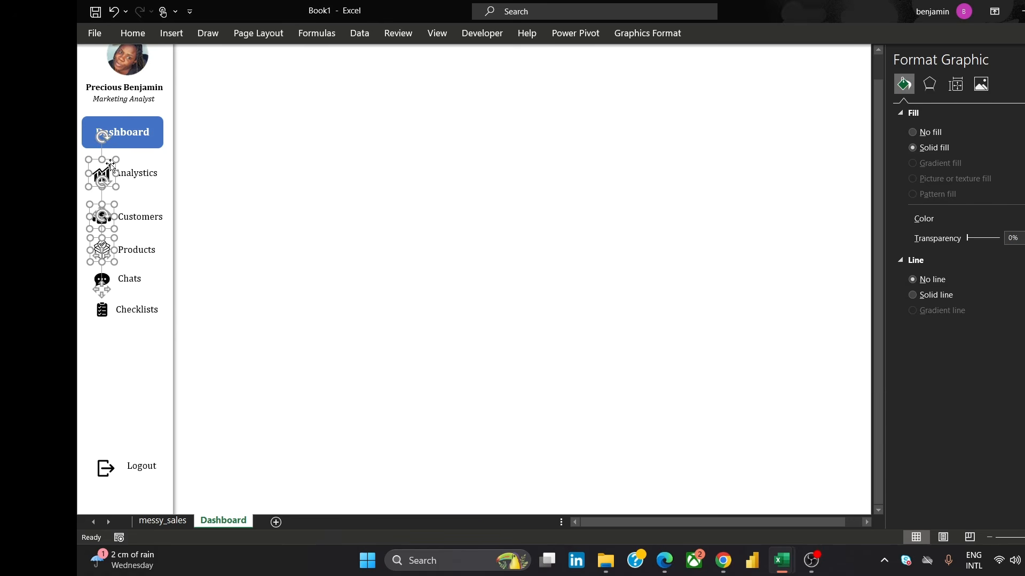
ctrl+click(95, 286)
ctrl+click(105, 310)
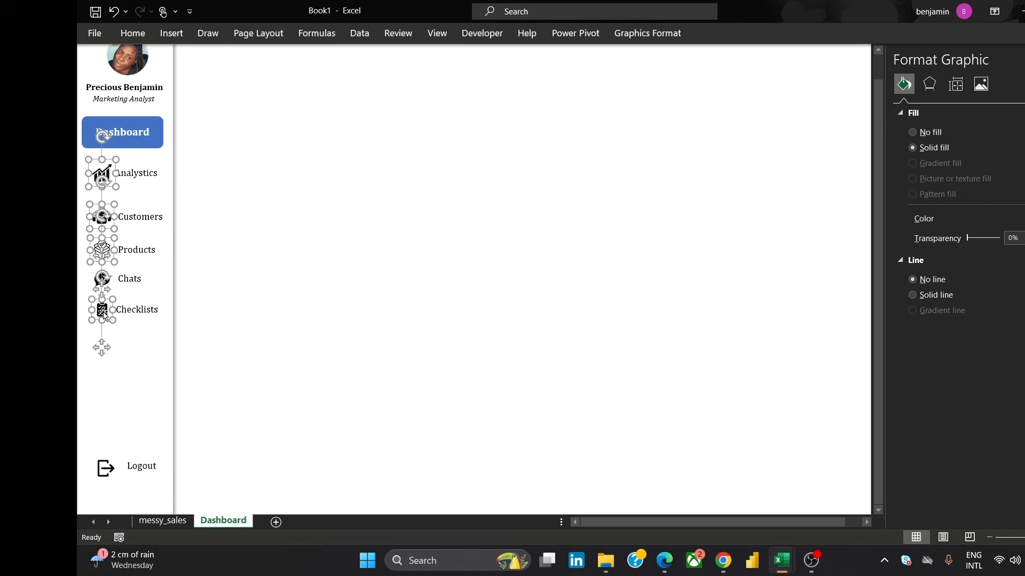
ctrl+click(106, 468)
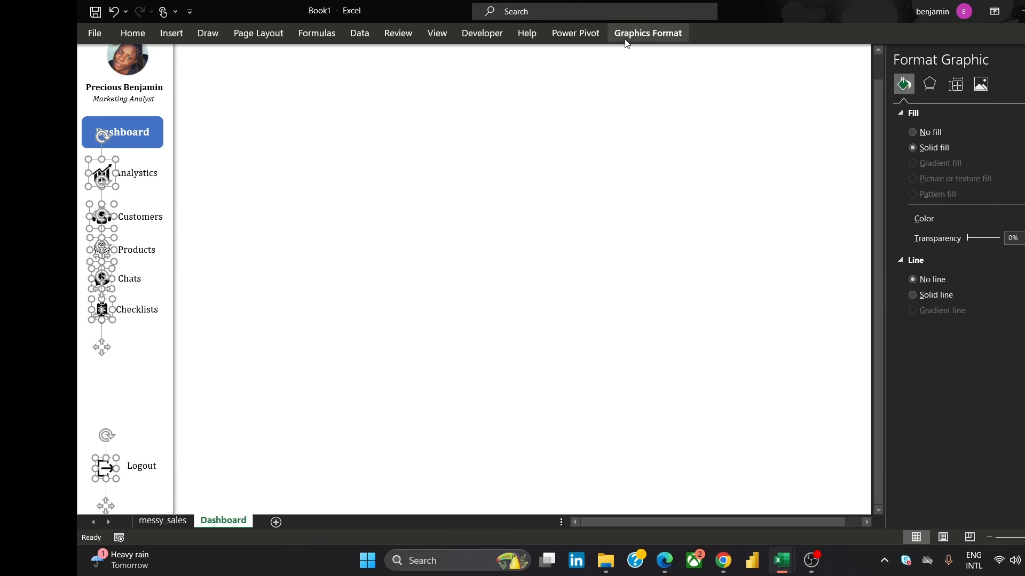
click(648, 33)
click(705, 78)
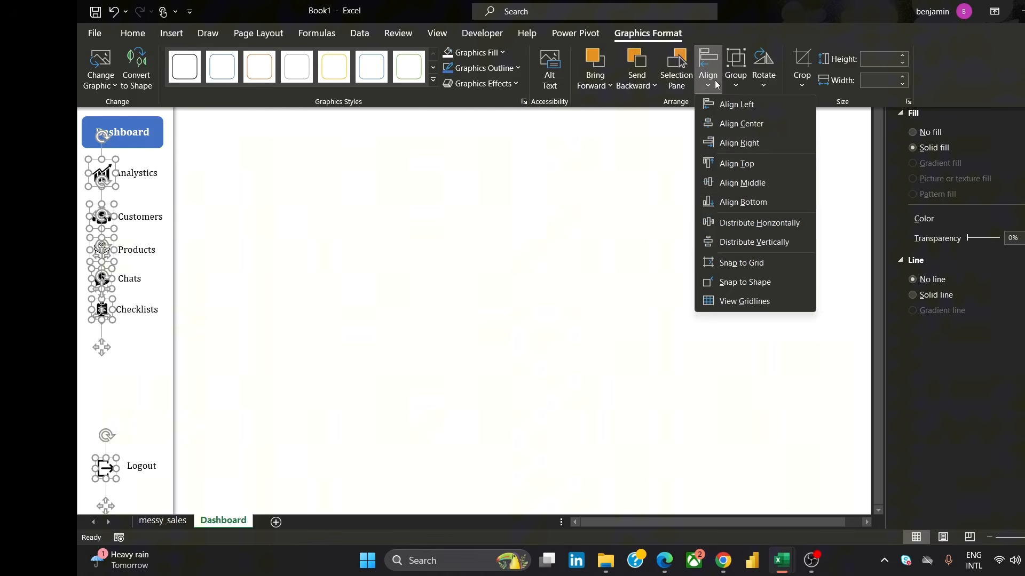
click(751, 129)
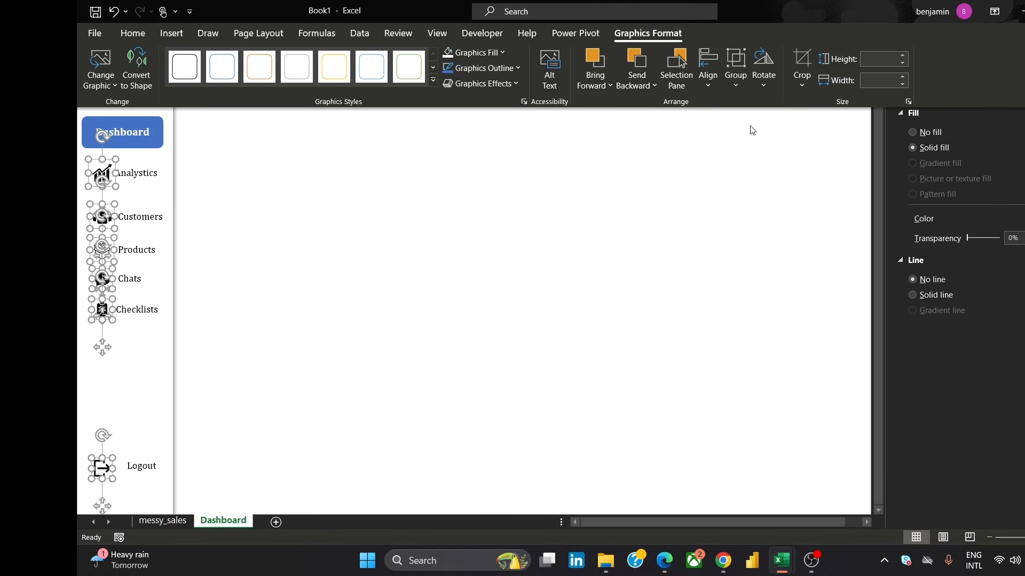
click(575, 258)
click(574, 255)
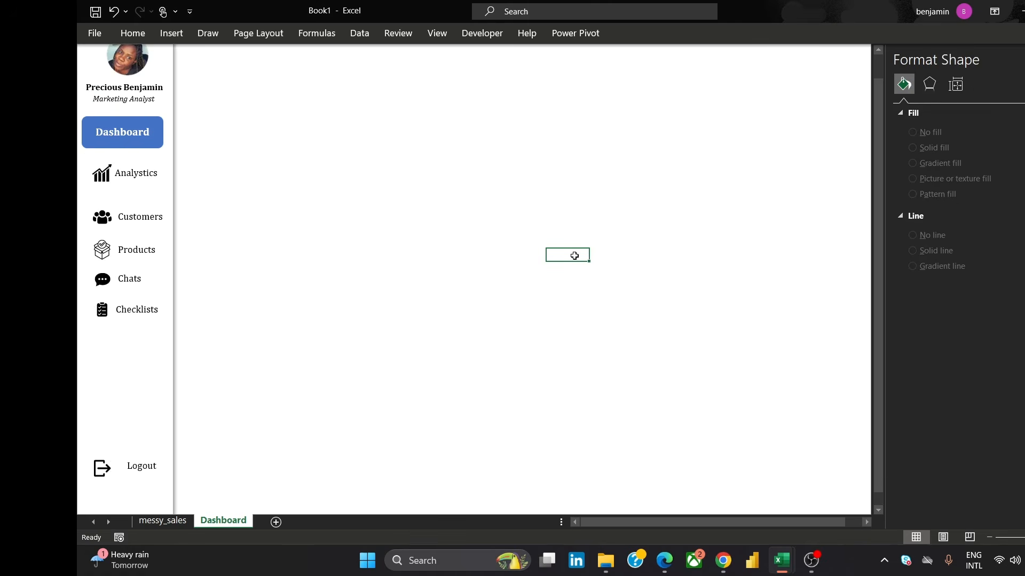
Select the Logout icon together with its label and align them to their middles
click(102, 468)
click(102, 468)
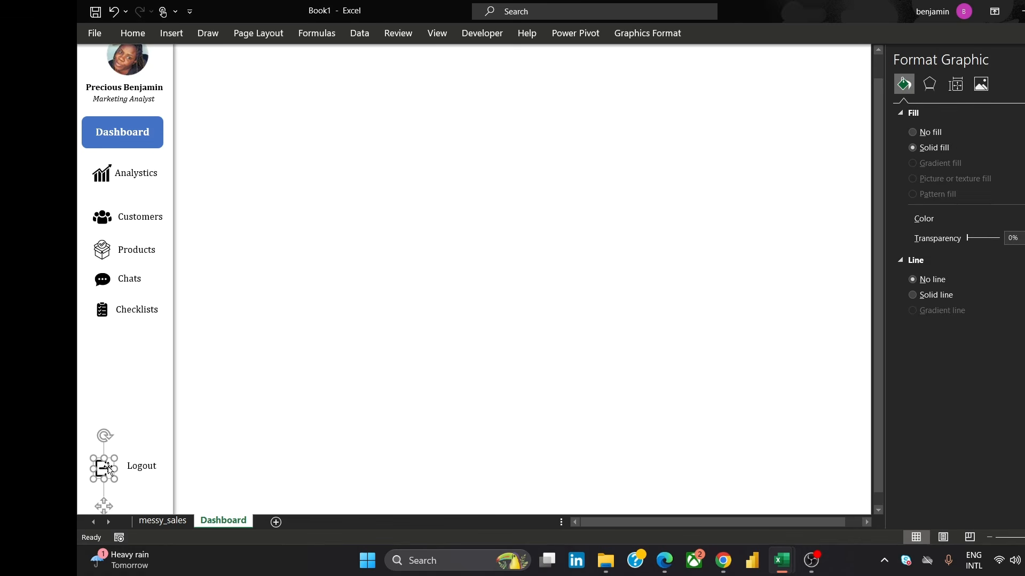
ctrl+click(151, 466)
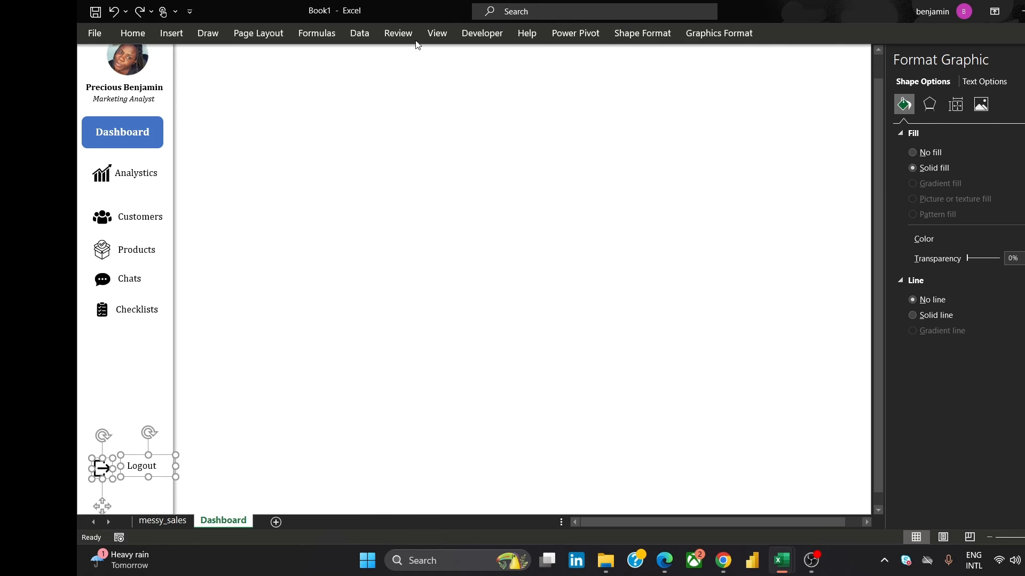
click(716, 34)
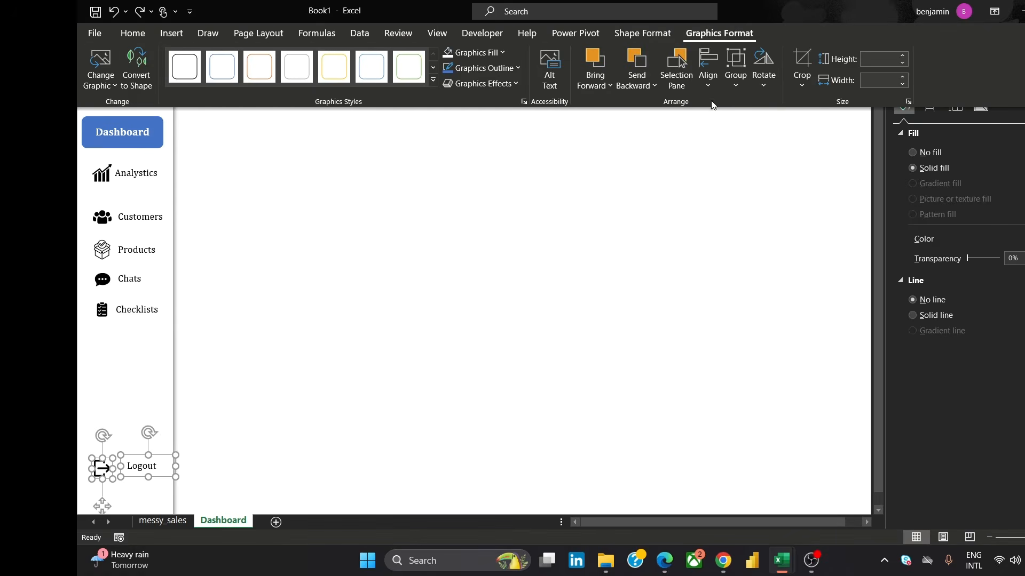
click(708, 80)
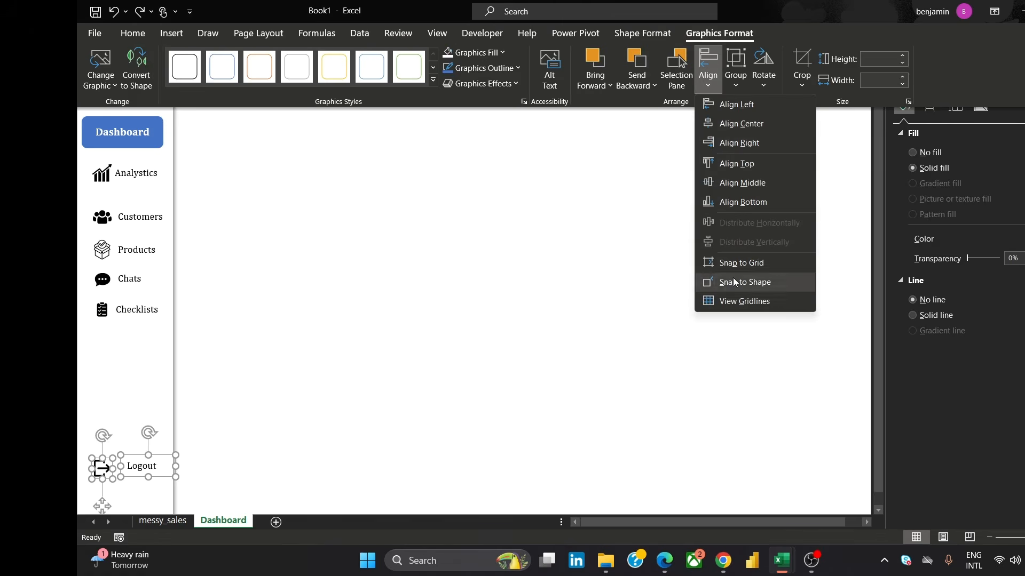
click(772, 181)
click(604, 260)
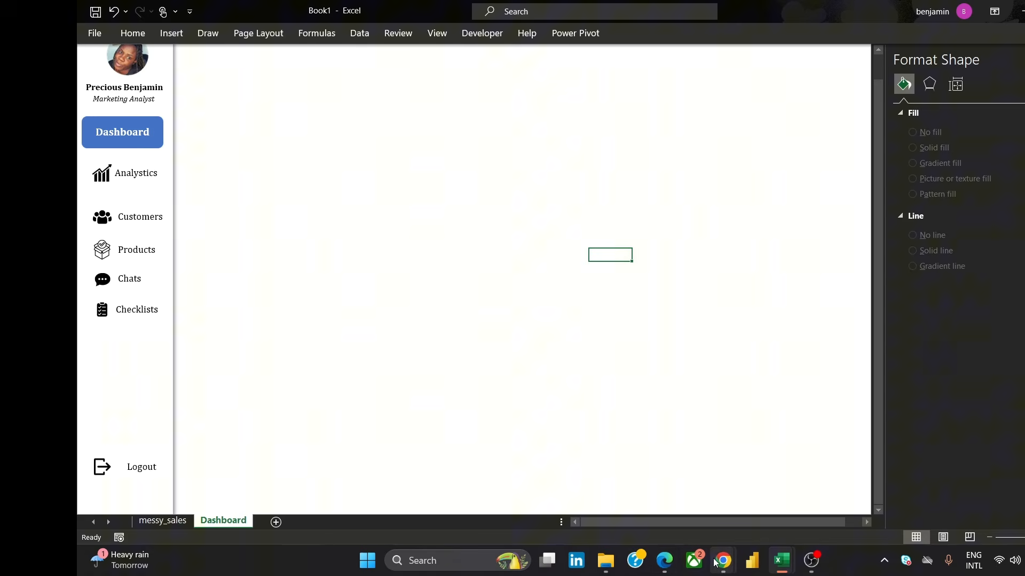
Switch to the browser to view the reference dashboard image, then return to the workbook
mouse_move(715, 561)
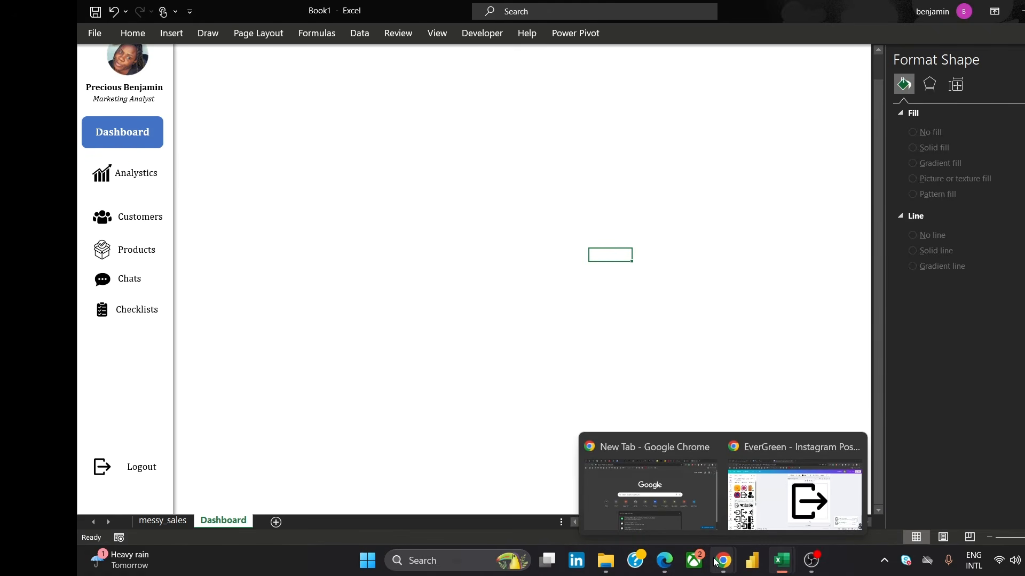
mouse_move(778, 560)
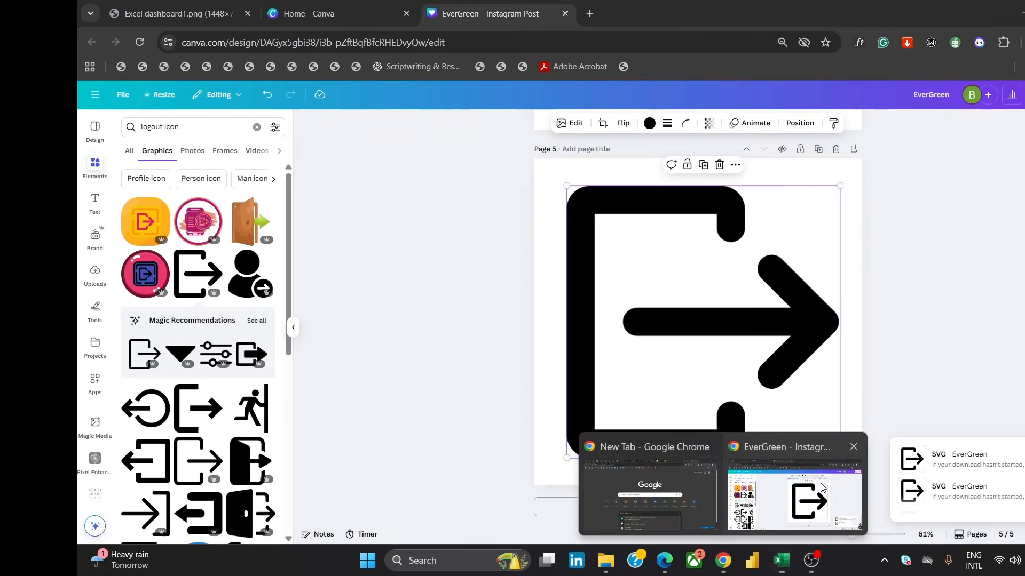
click(795, 496)
click(206, 17)
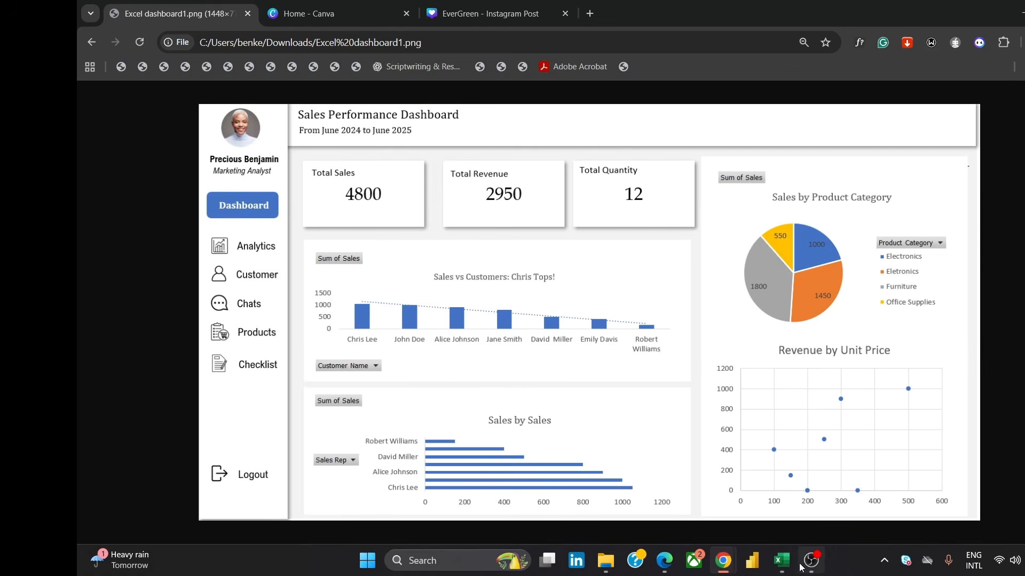
mouse_move(795, 565)
click(853, 493)
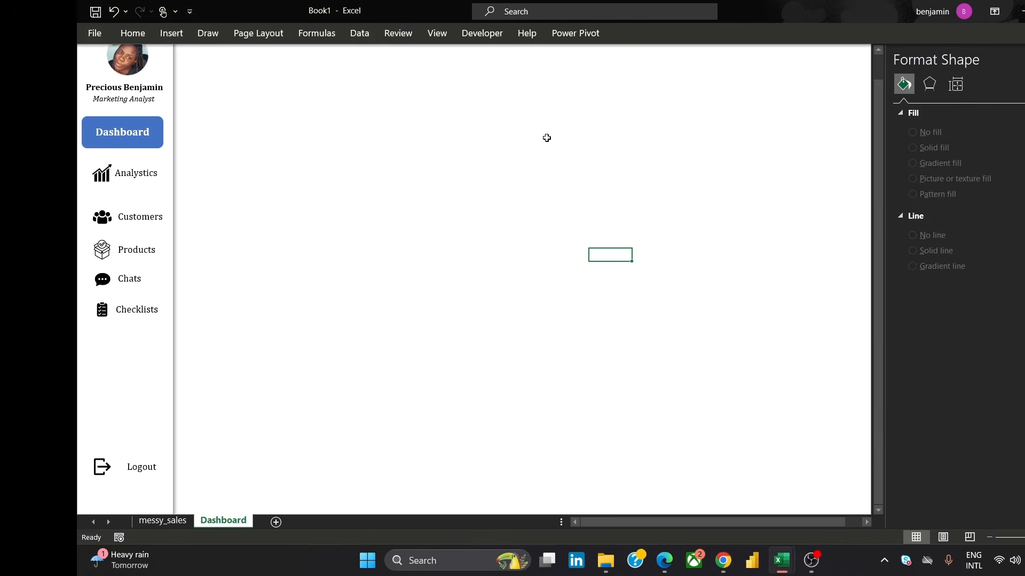
Insert a PivotTable from the workbook's Data Model at cell G15 of the messy_sales sheet
click(163, 521)
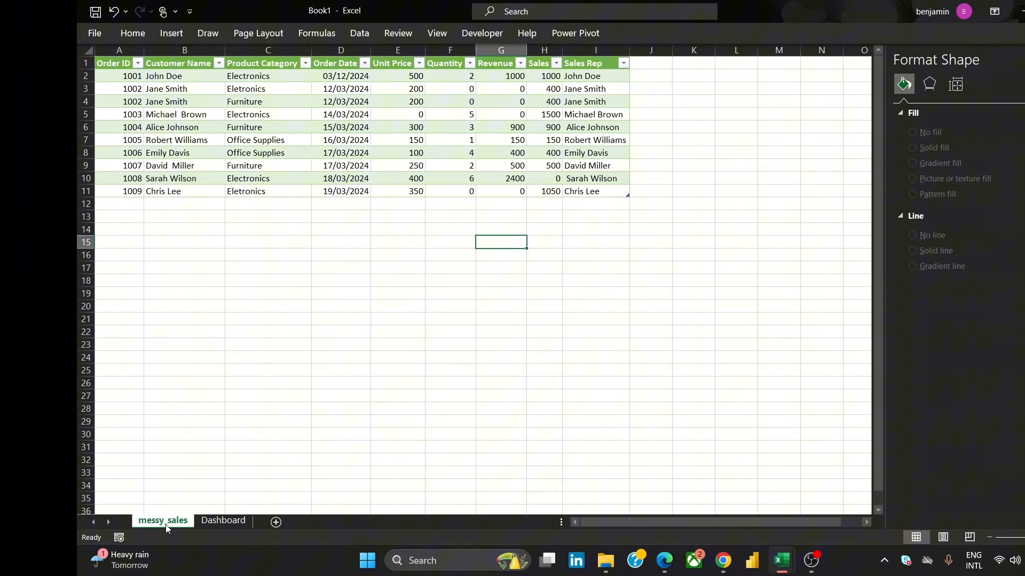
click(159, 34)
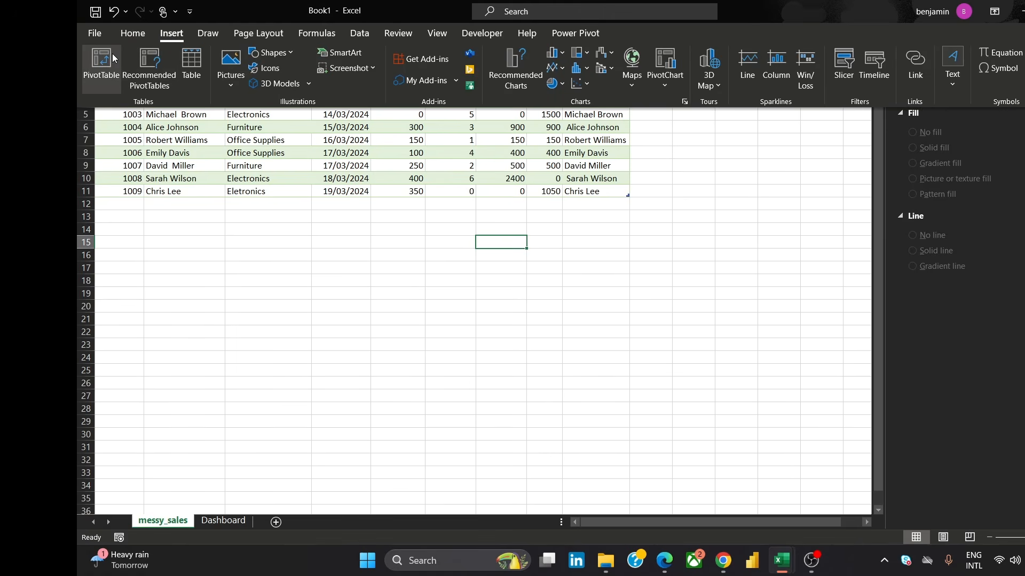
click(111, 58)
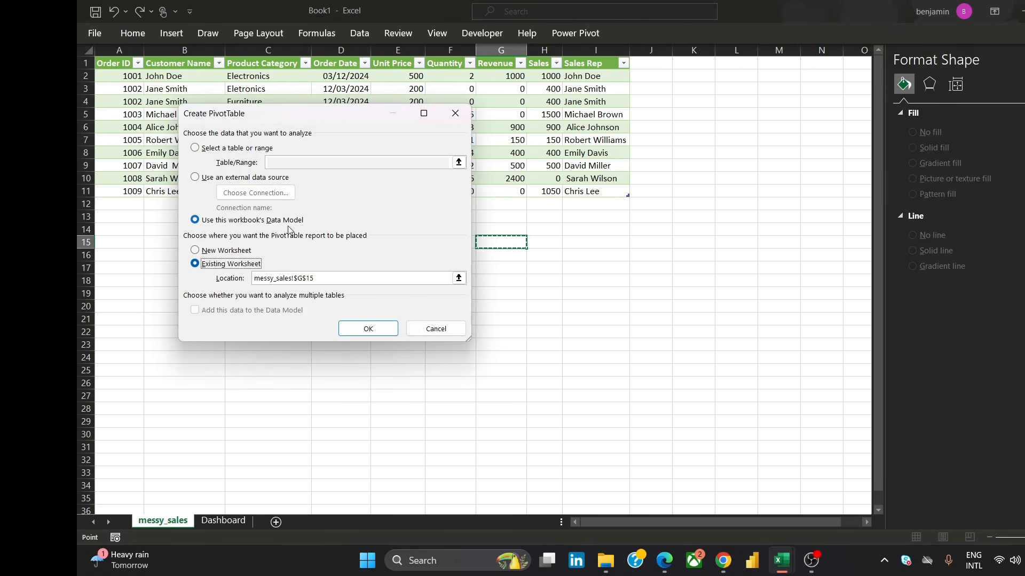
click(362, 328)
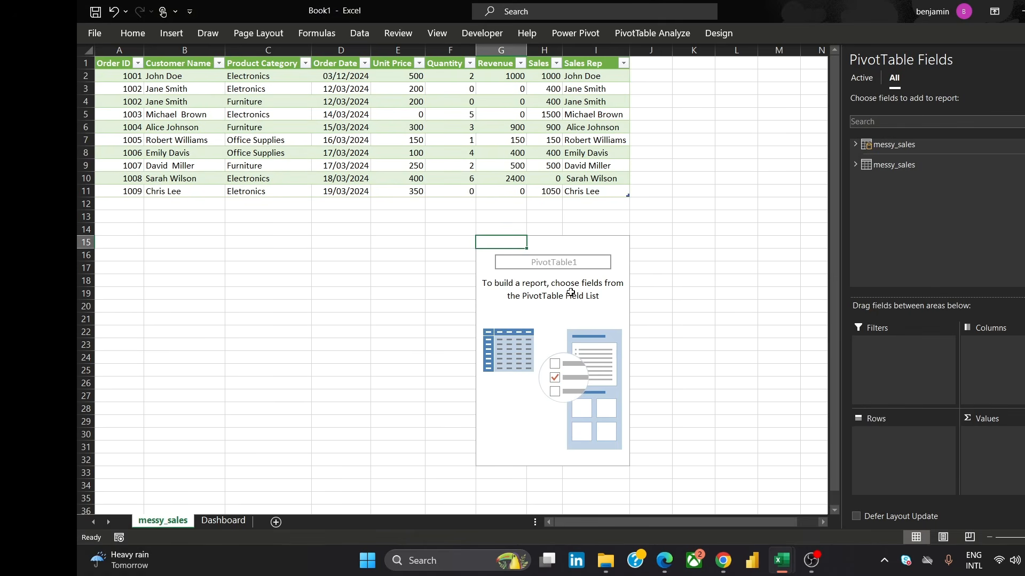
click(595, 230)
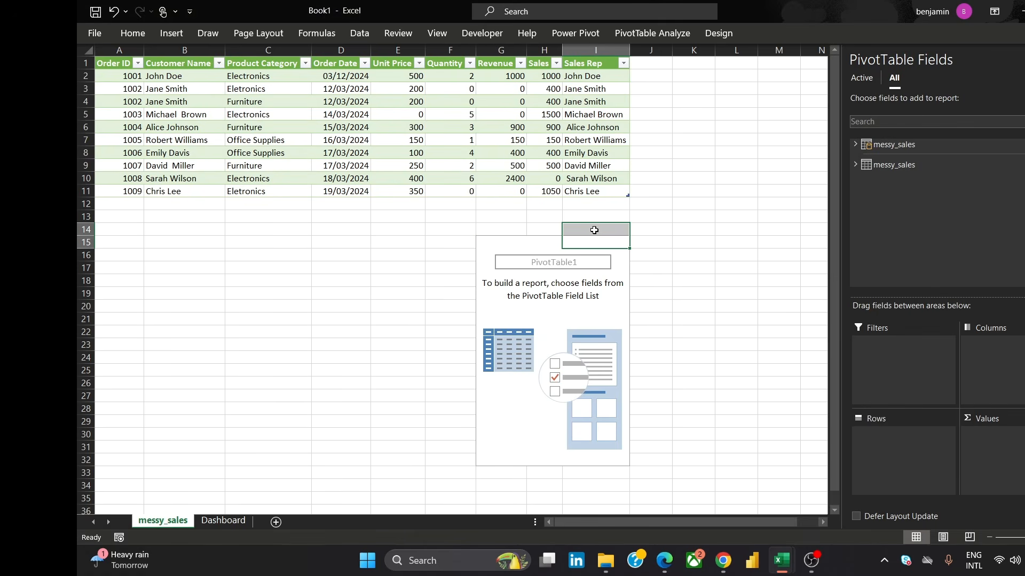
click(621, 260)
click(563, 242)
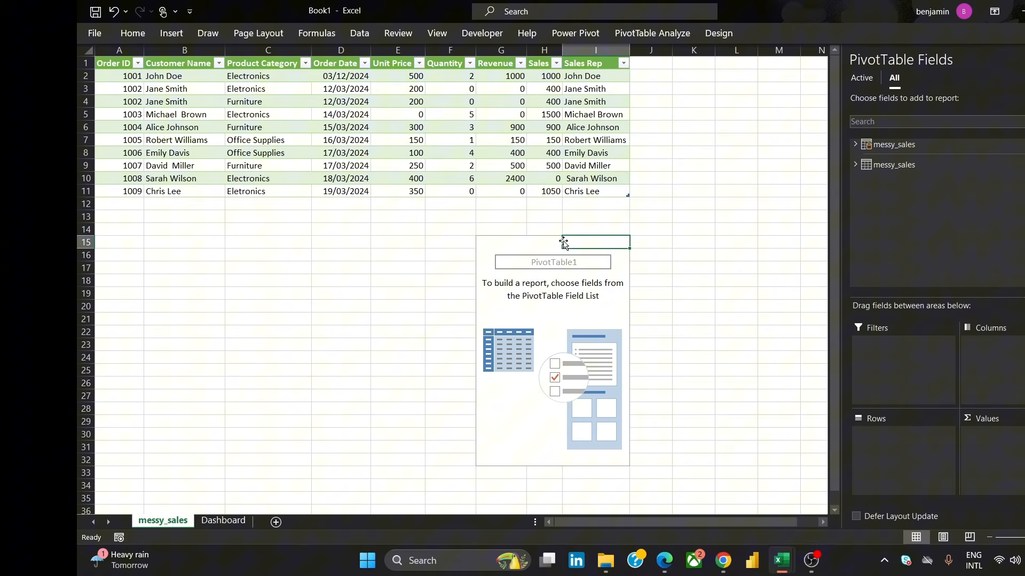
click(519, 254)
click(543, 238)
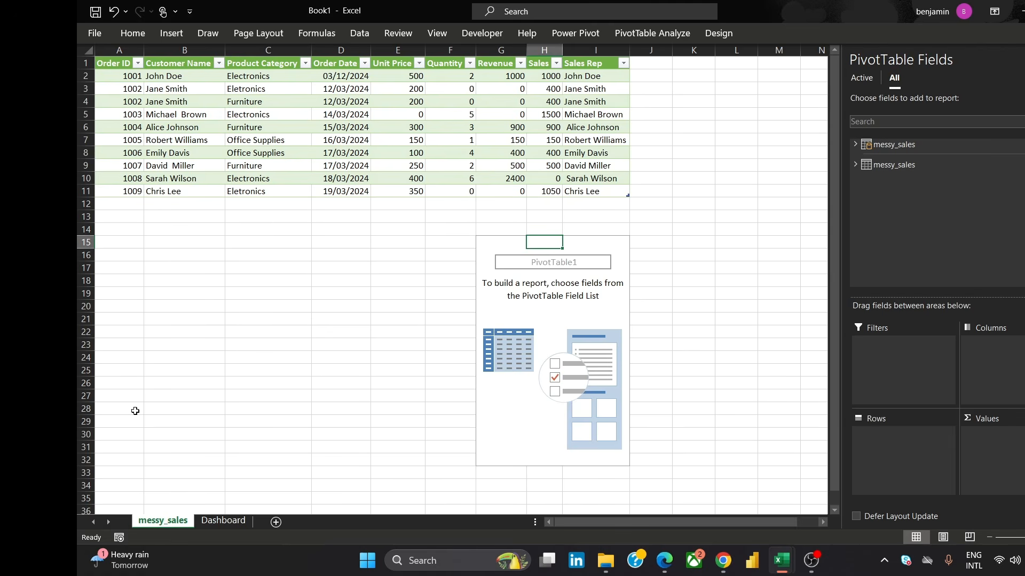
Add a new worksheet and insert a PivotTable from the workbook's Data Model at its cell A1
click(237, 521)
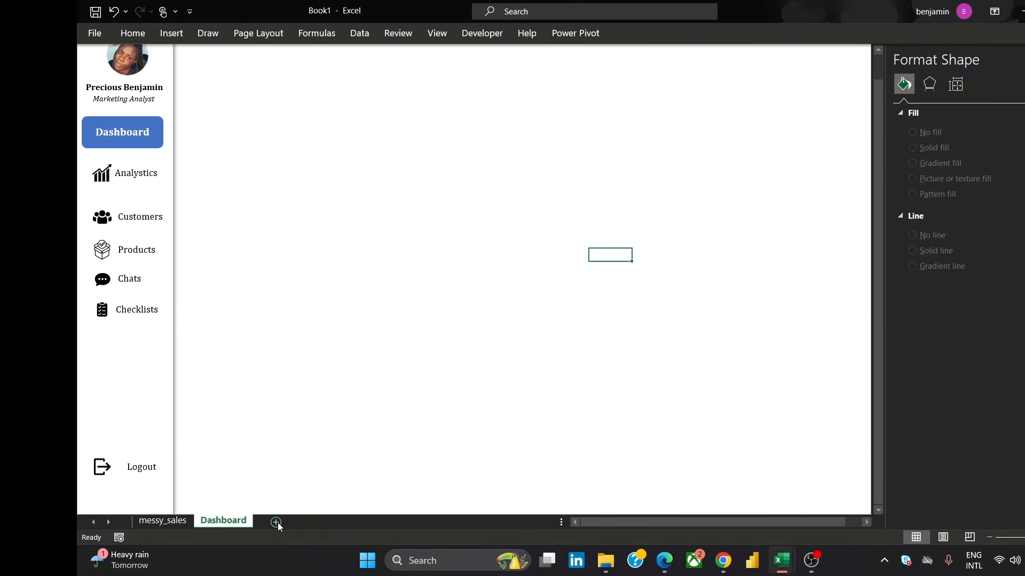
click(276, 523)
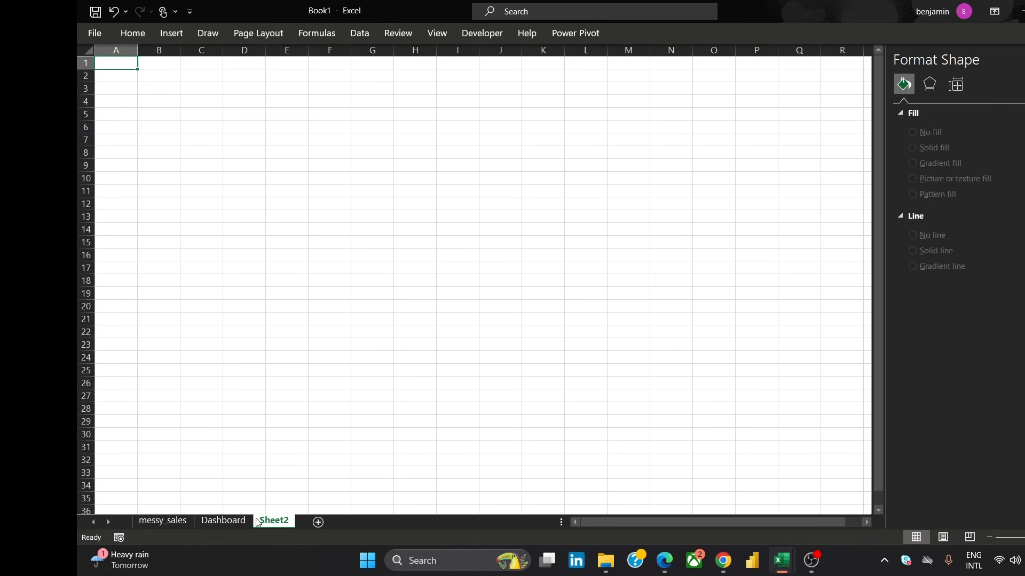
click(169, 37)
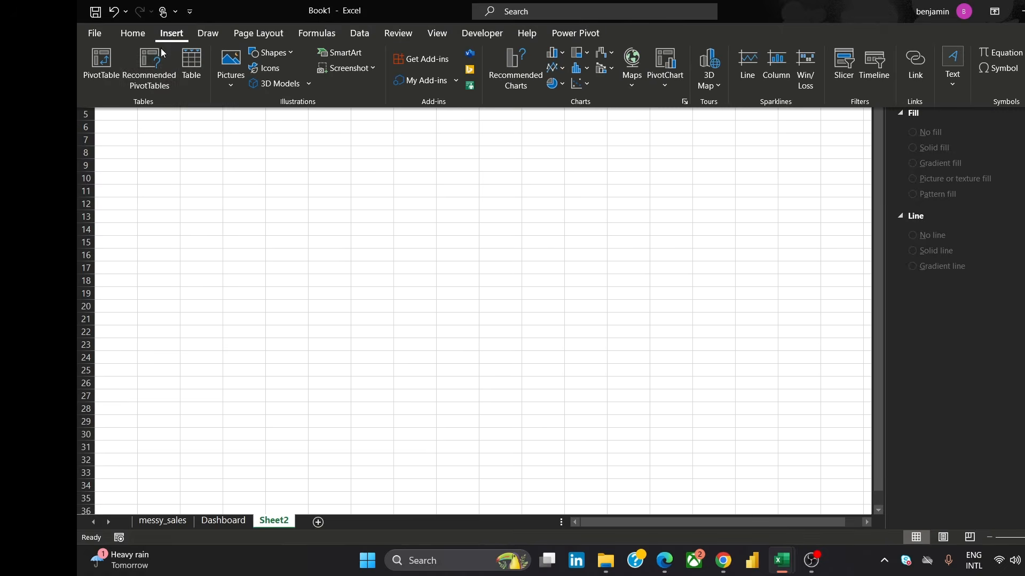
click(105, 59)
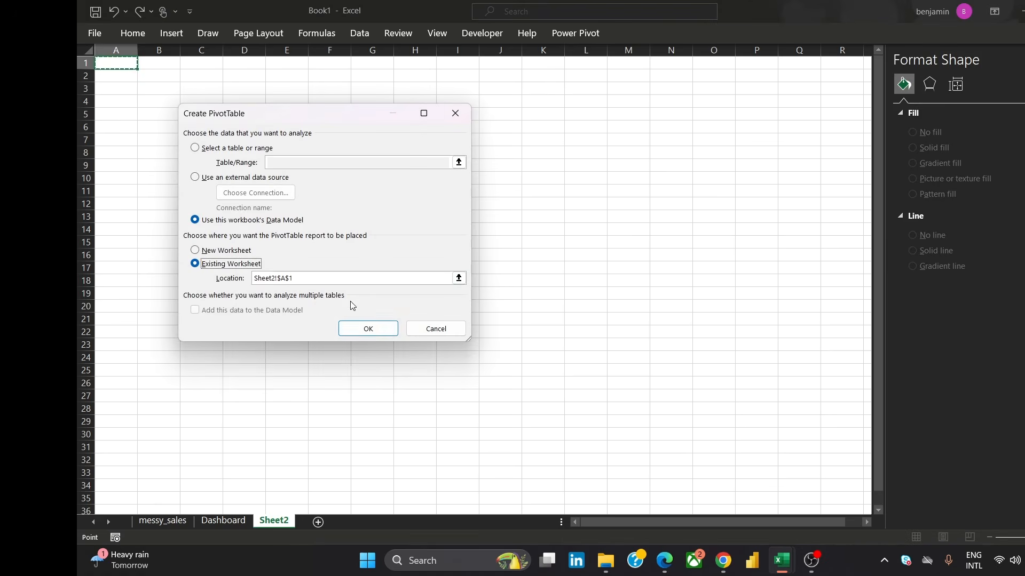
click(368, 330)
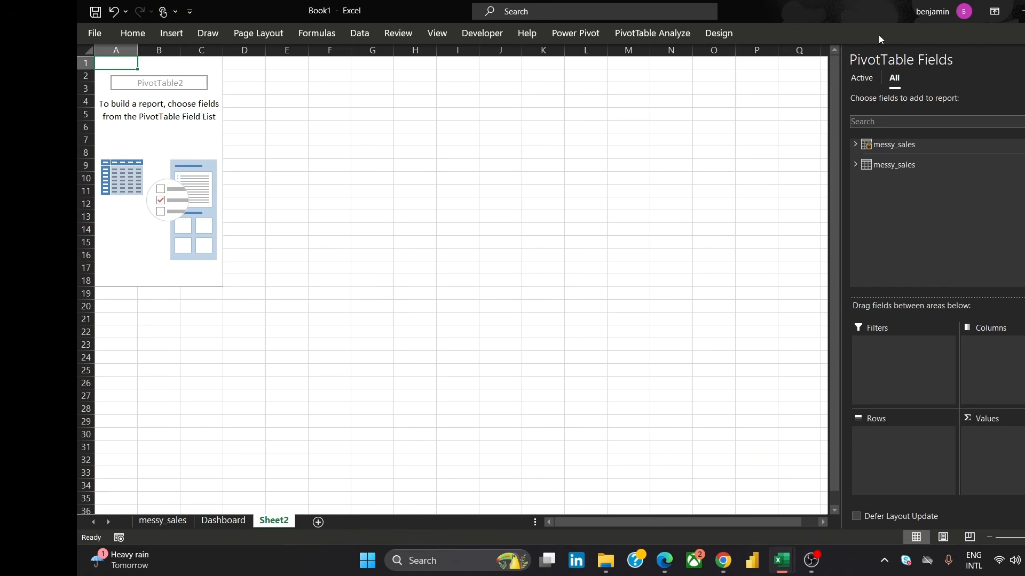
View the reference dashboard image in the browser again and return to the workbook
mouse_move(734, 562)
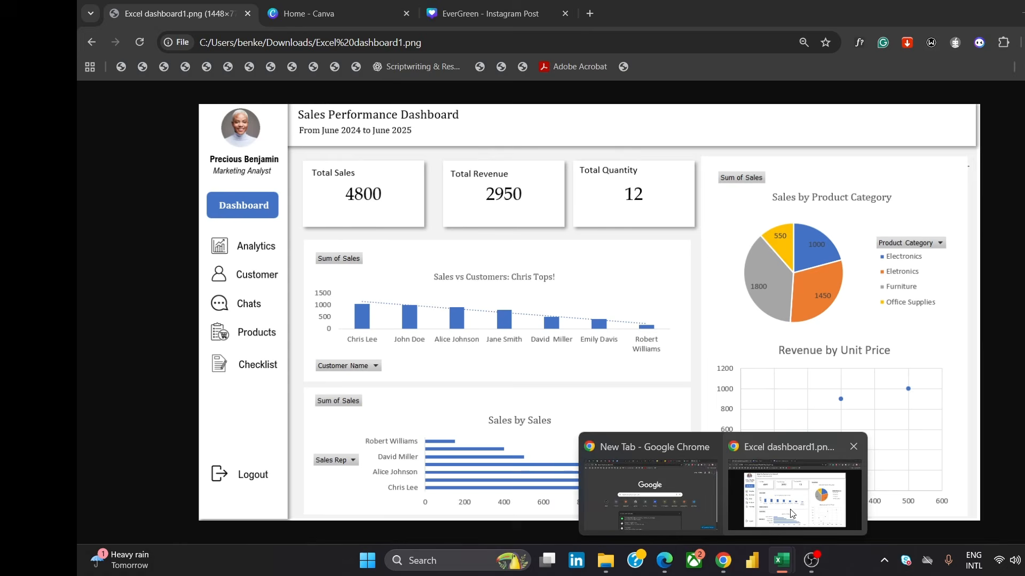
click(785, 512)
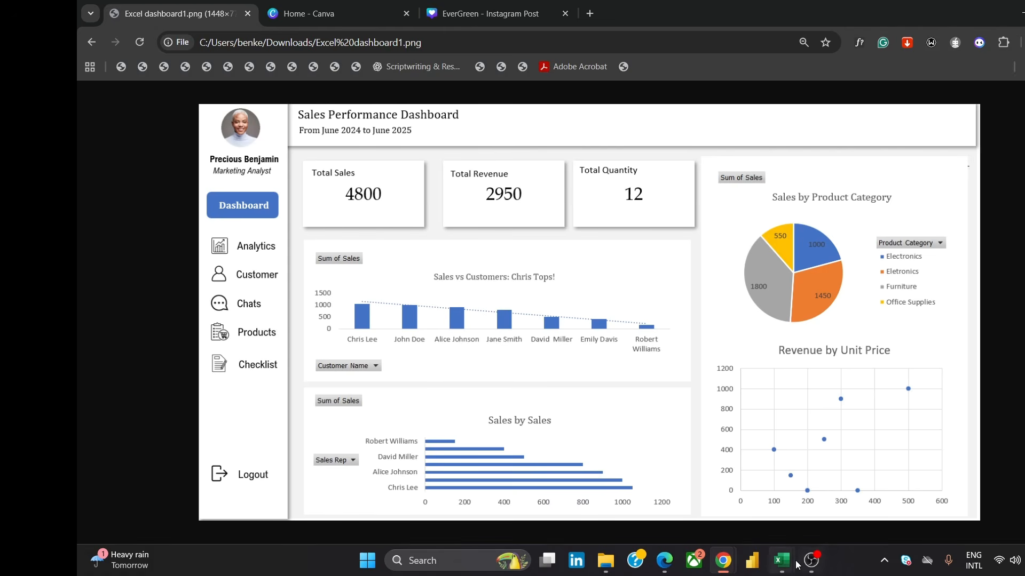
mouse_move(780, 555)
click(848, 496)
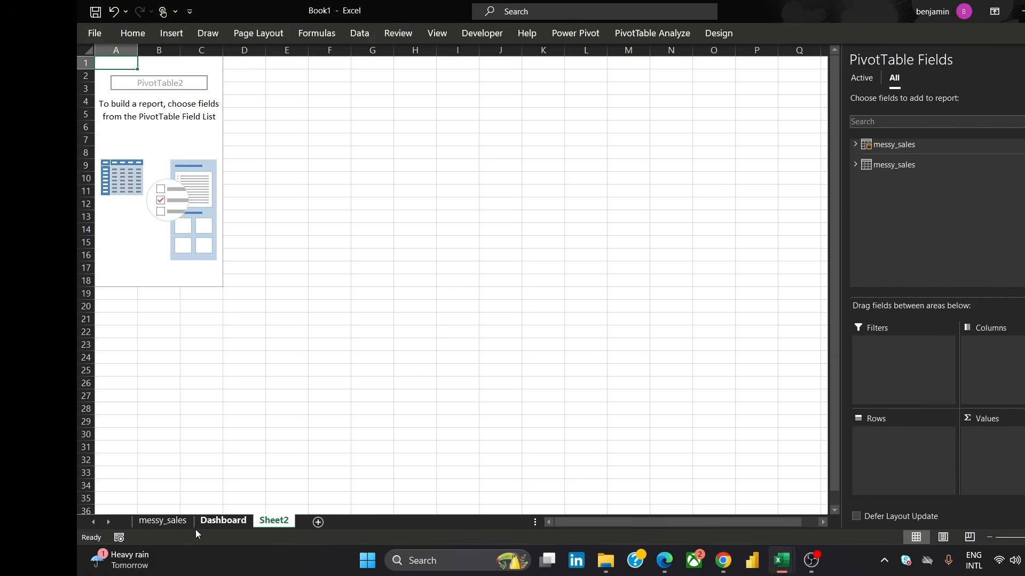
Rename the new sheet to Sales vs Customers
double_click(273, 520)
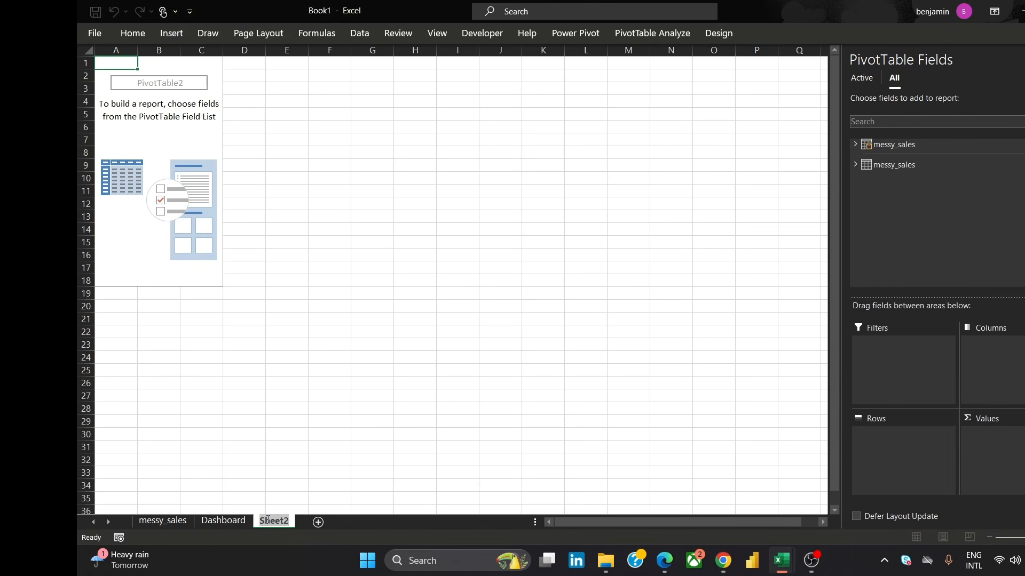
text(P)
key(BackSpace)
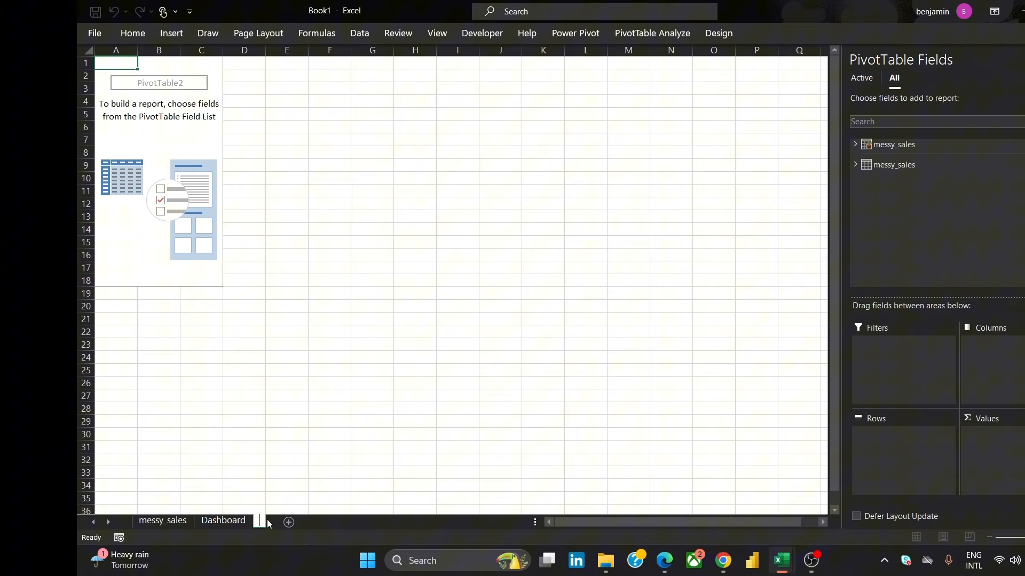
text(Sales vs)
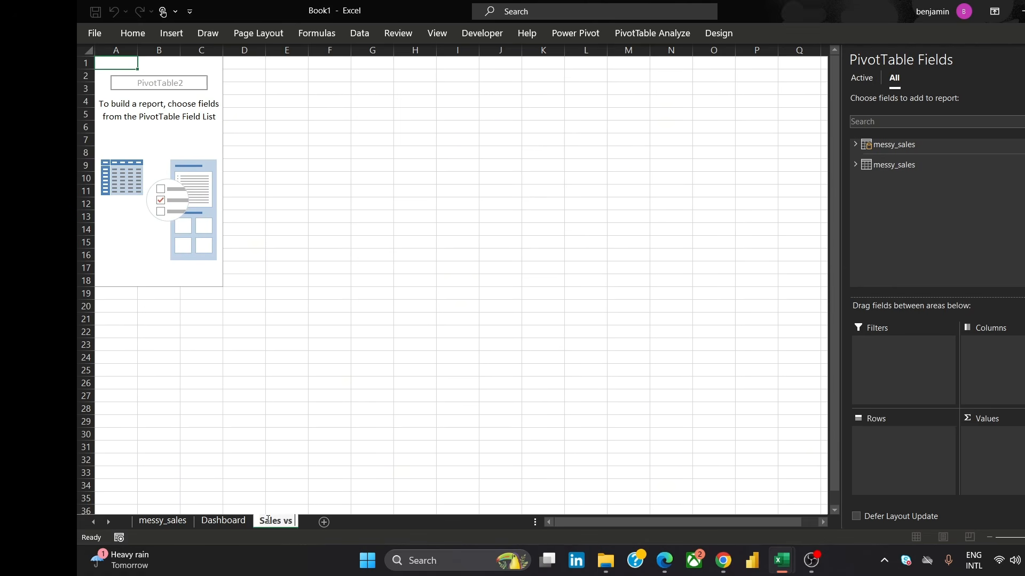
text( Custi)
text(mers)
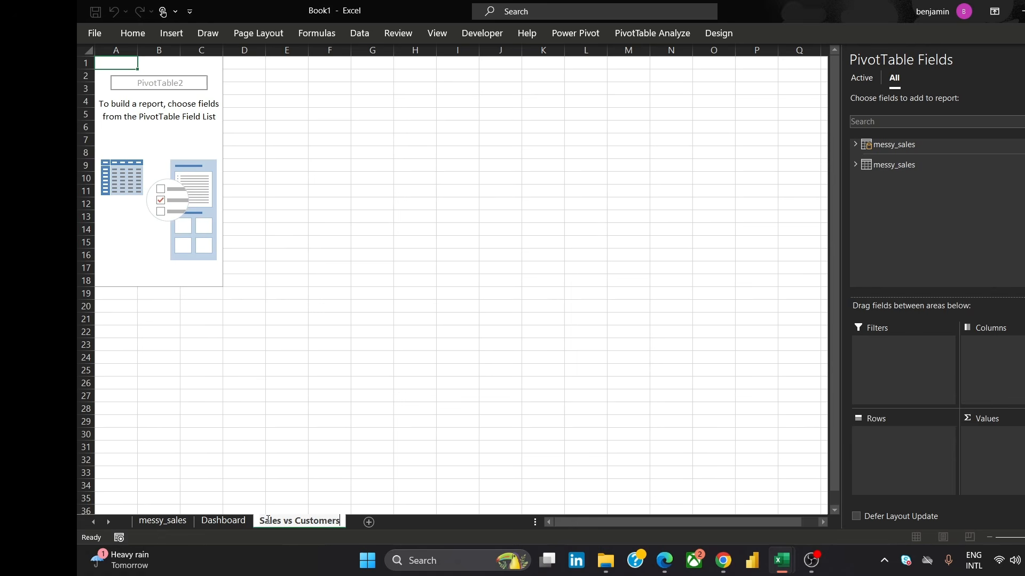
click(327, 152)
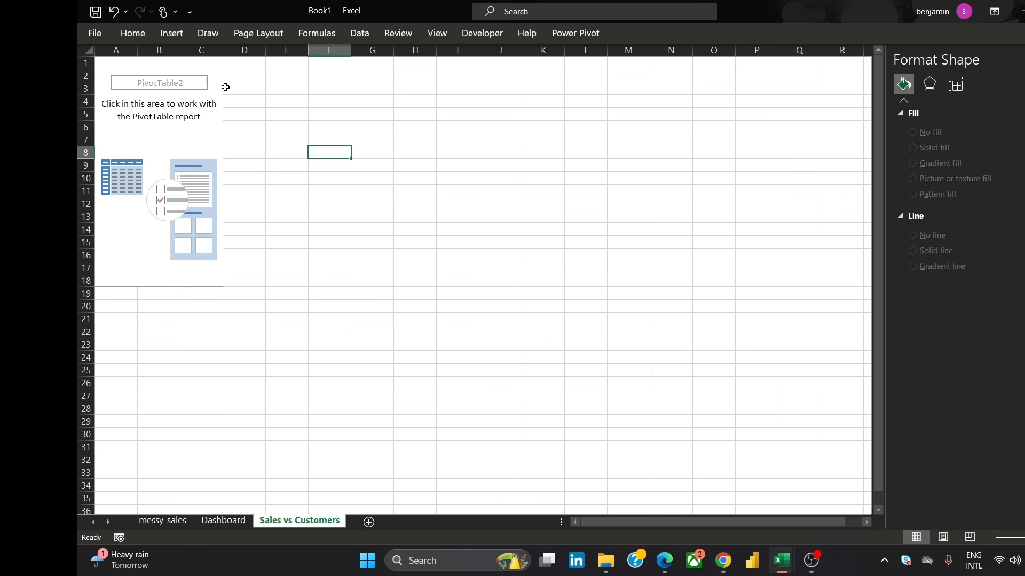
click(279, 91)
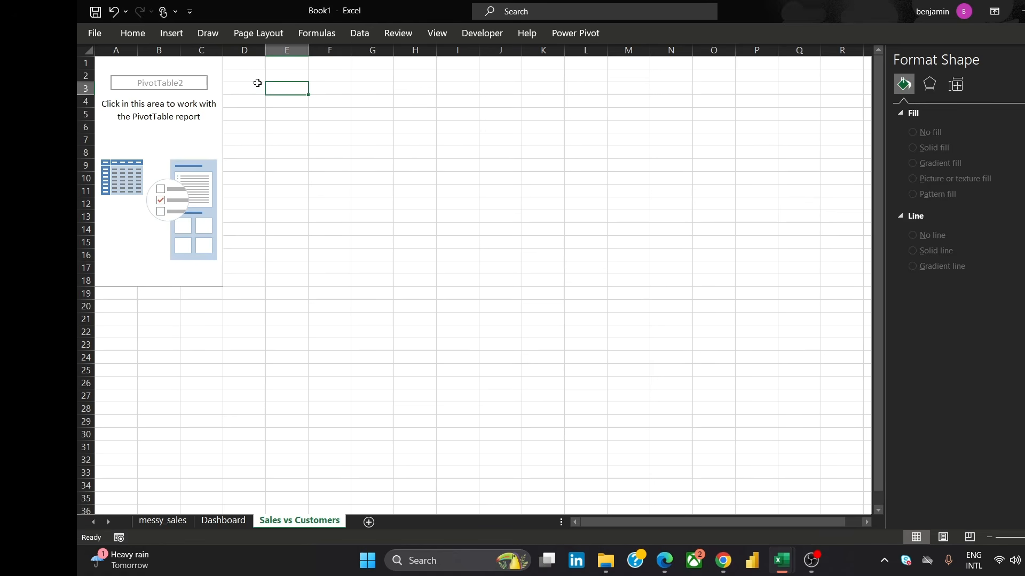
click(258, 84)
click(198, 64)
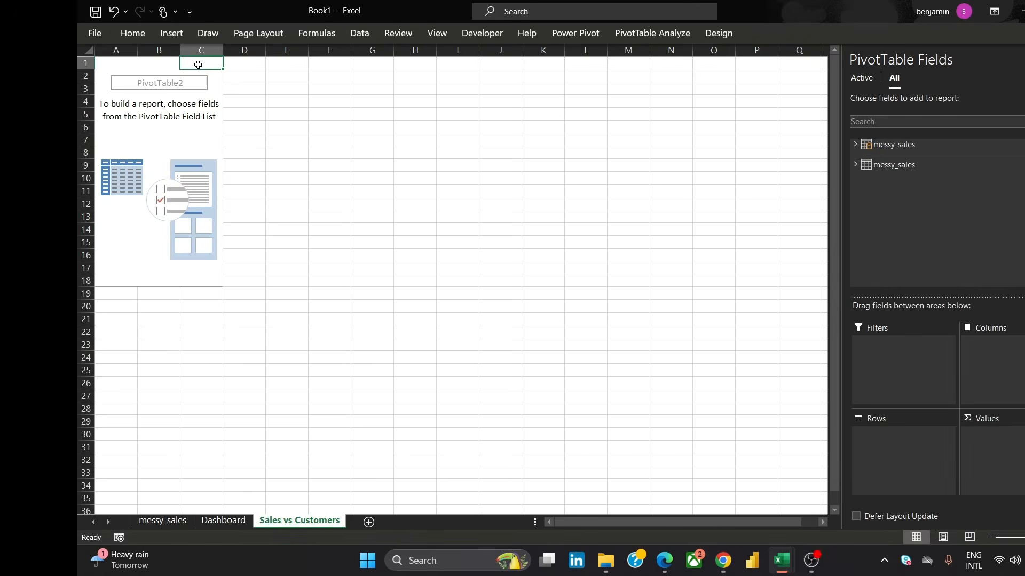
click(249, 90)
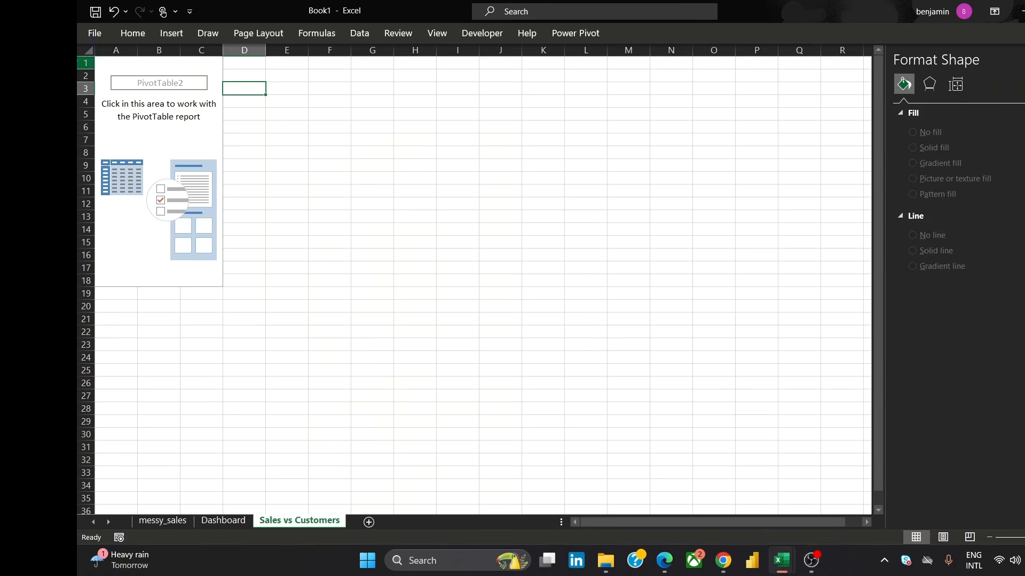
Select the PivotTable and expand the Data Model messy_sales table in the field list to browse its fields and measures
click(187, 64)
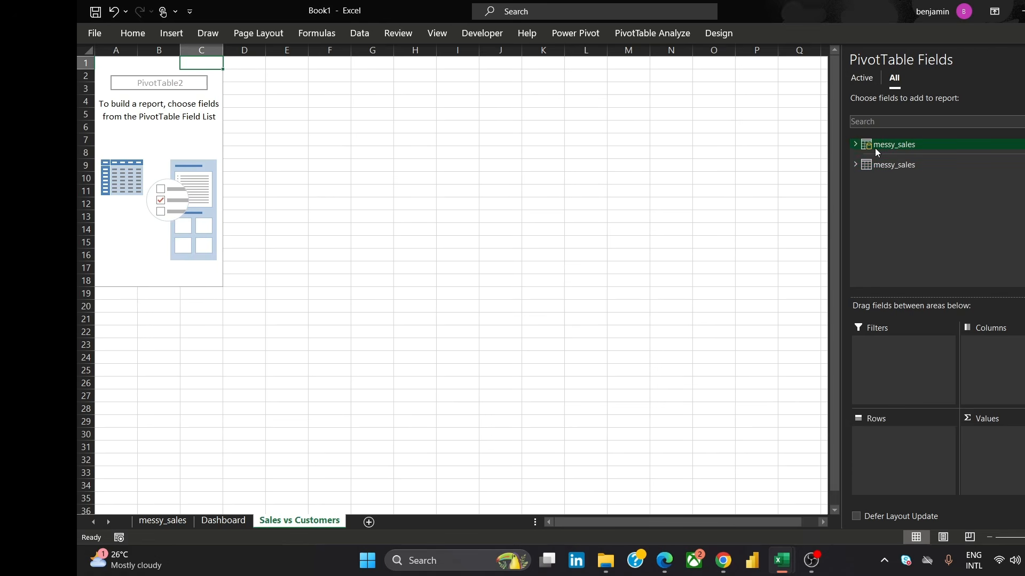
click(854, 144)
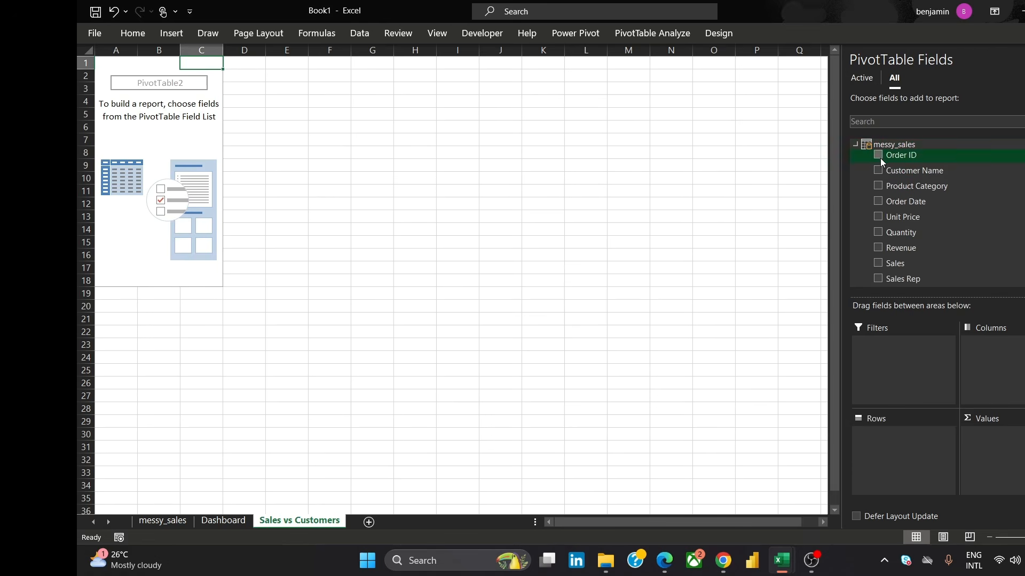
scroll(937, 214, down, 3)
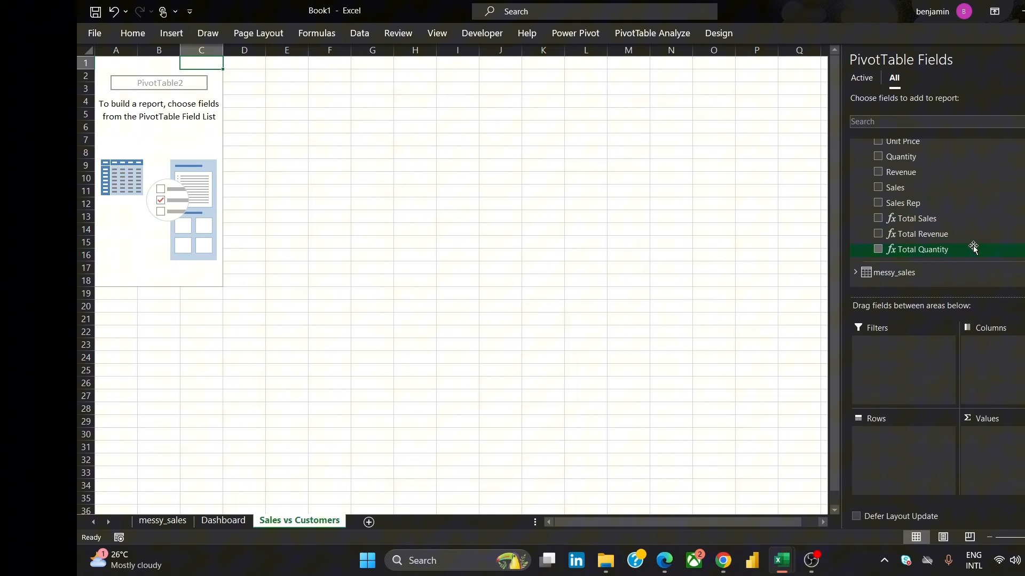
Add Customer Name to the PivotTable's rows and Sales to its values
scroll(937, 213, up, 2)
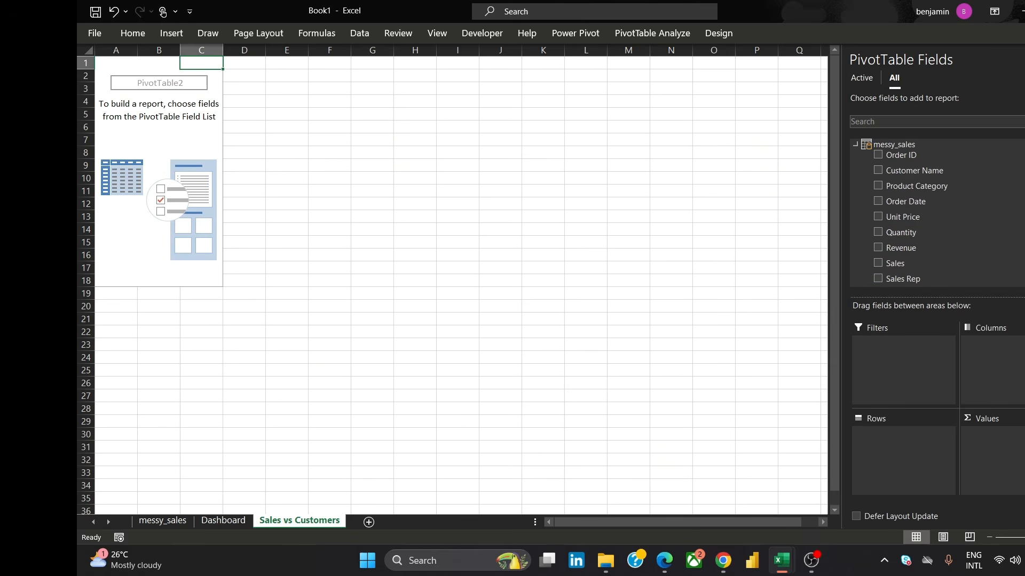
scroll(937, 213, down, 1)
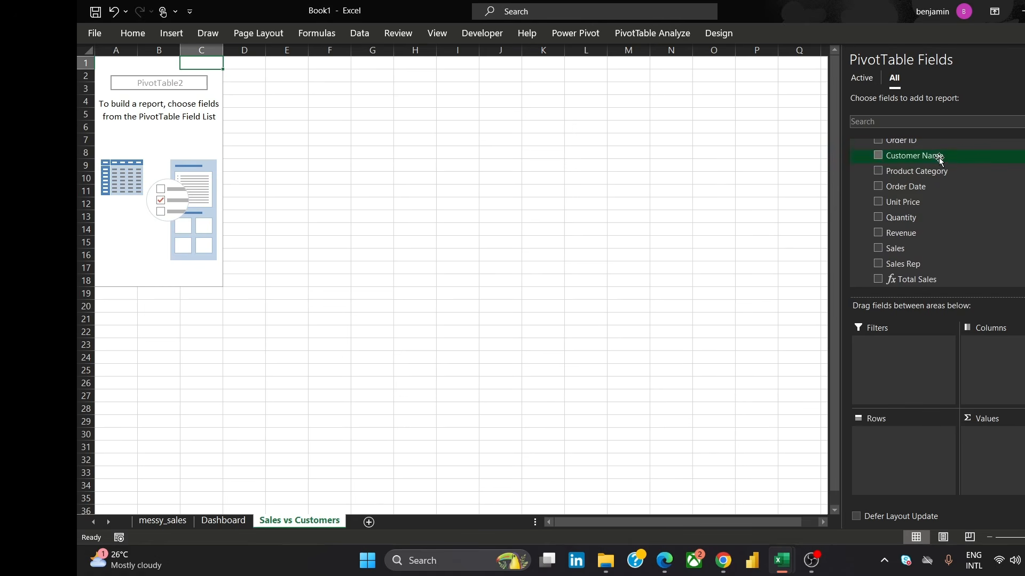
drag(939, 158, 905, 446)
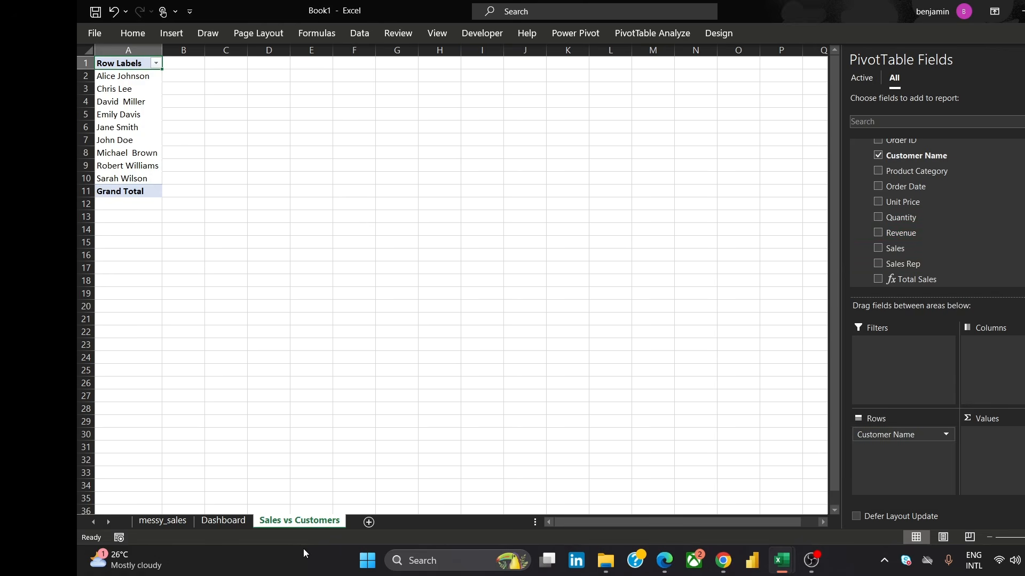
drag(927, 252, 1004, 459)
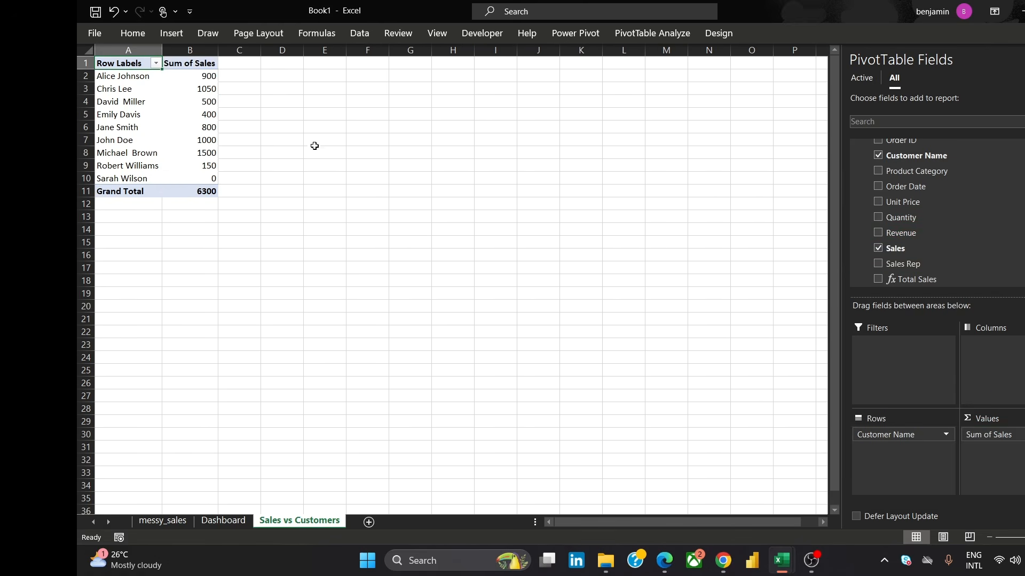
click(280, 139)
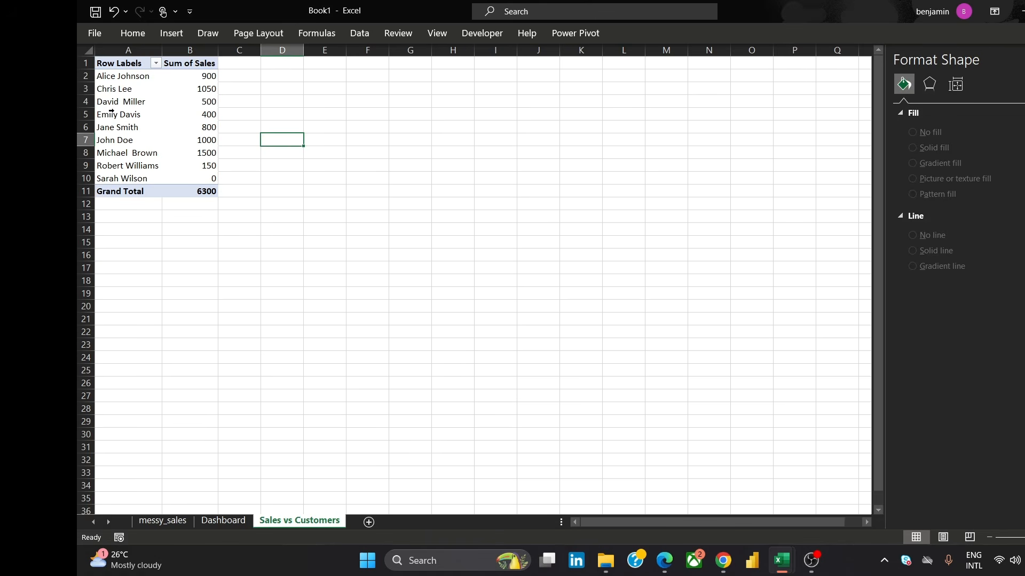
Rename the PivotTable's row labels header to Customers
double_click(124, 63)
key(BackSpace)
key(BackSpace)
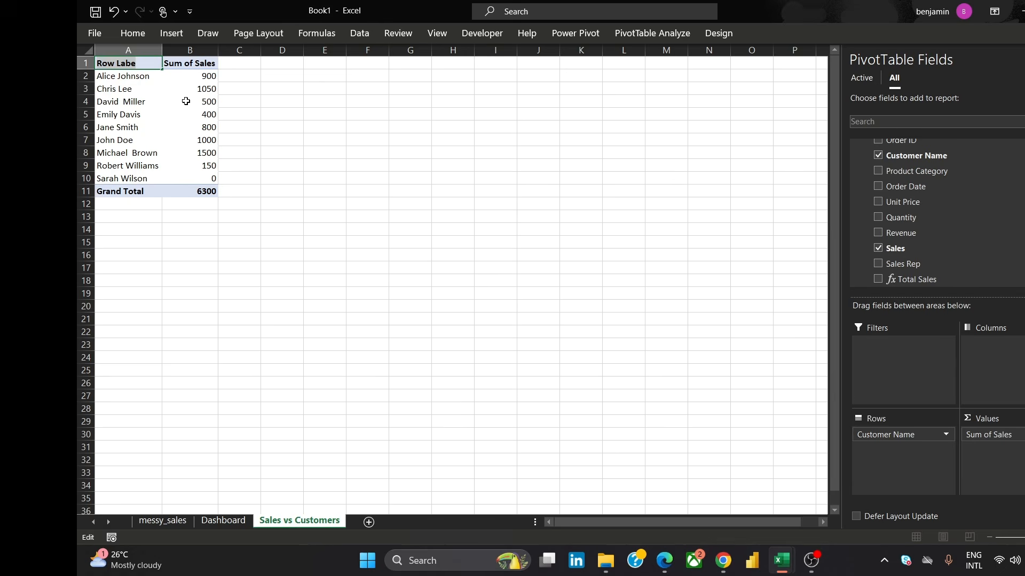
key(BackSpace)
key(BackSpace)
key(BackSpace)
key(BackSpace)
key(BackSpace)
key(BackSpace)
key(BackSpace)
key(BackSpace)
text(Customers)
click(276, 85)
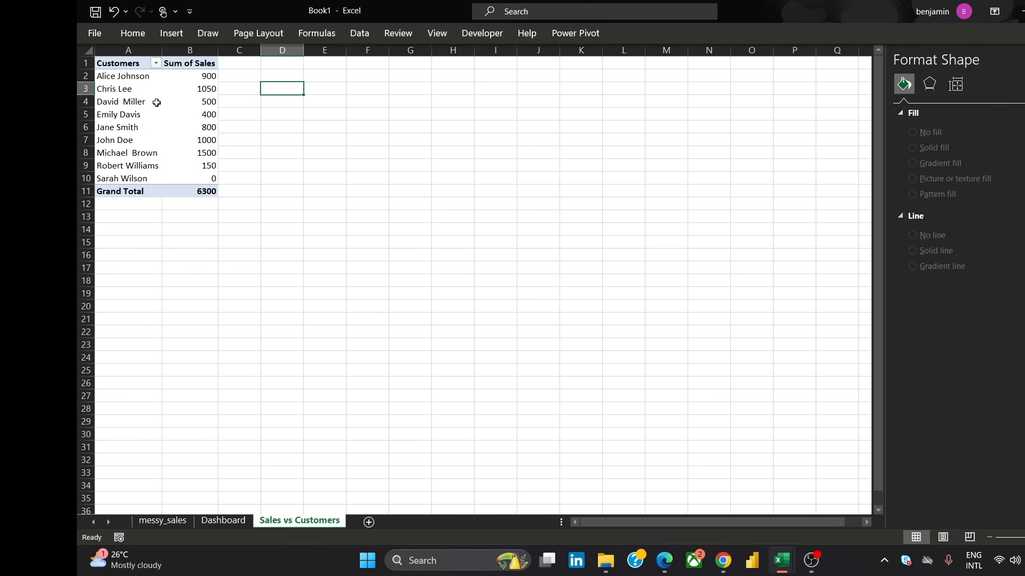
Sort the customers by Sum of Sales from largest to smallest
mouse_move(198, 191)
click(191, 63)
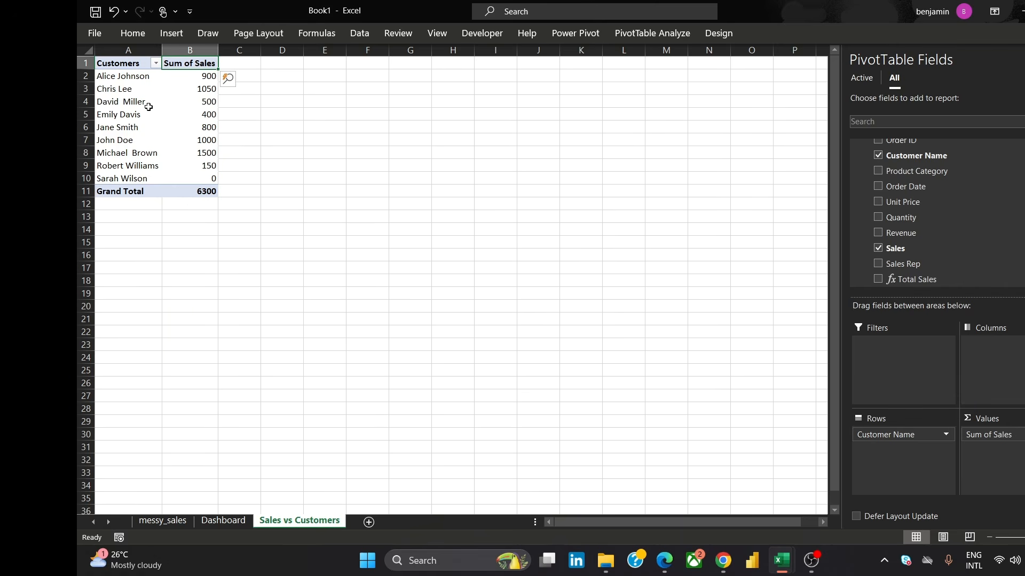
click(171, 48)
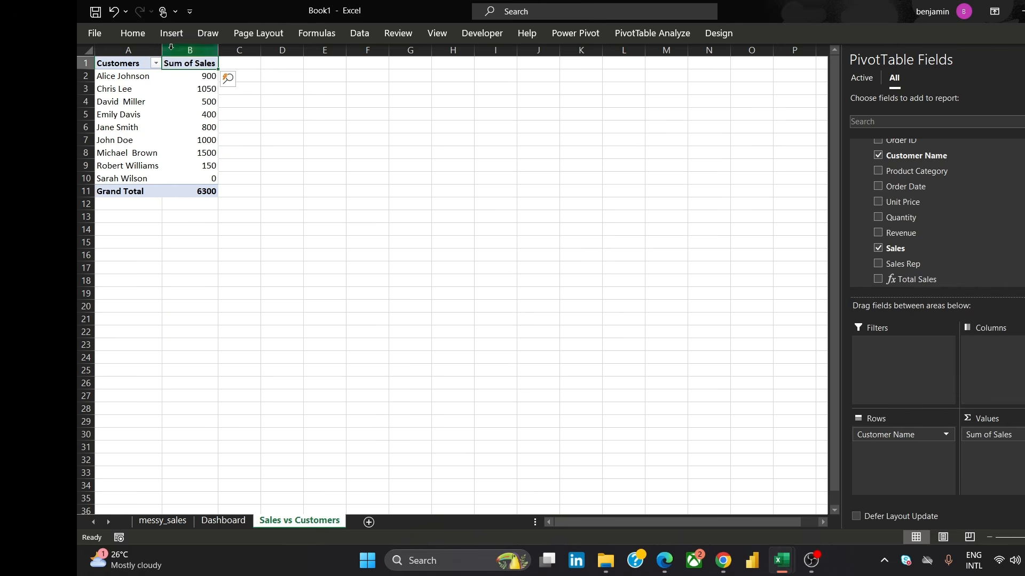
click(190, 77)
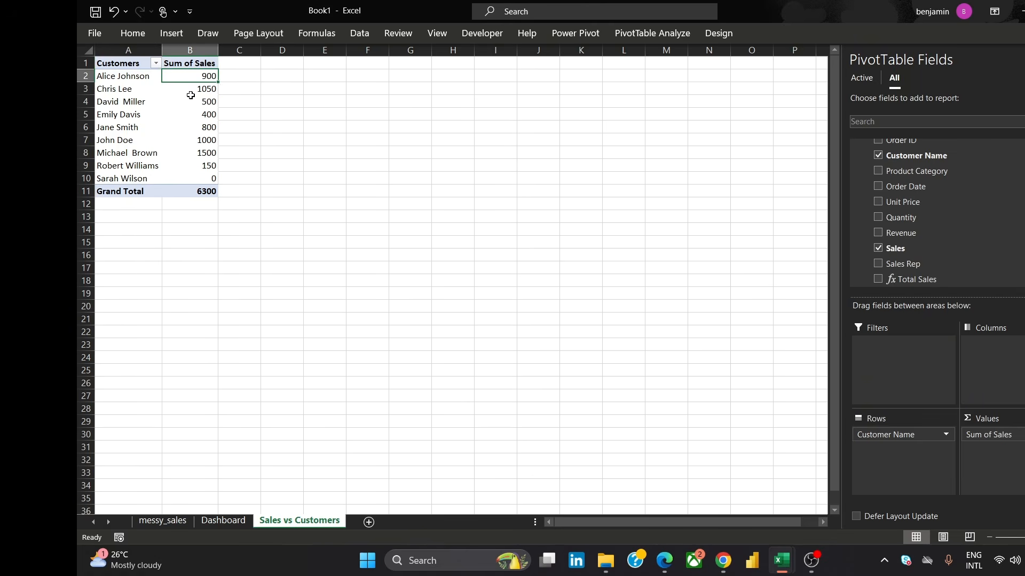
click(190, 101)
click(193, 75)
right_click(193, 78)
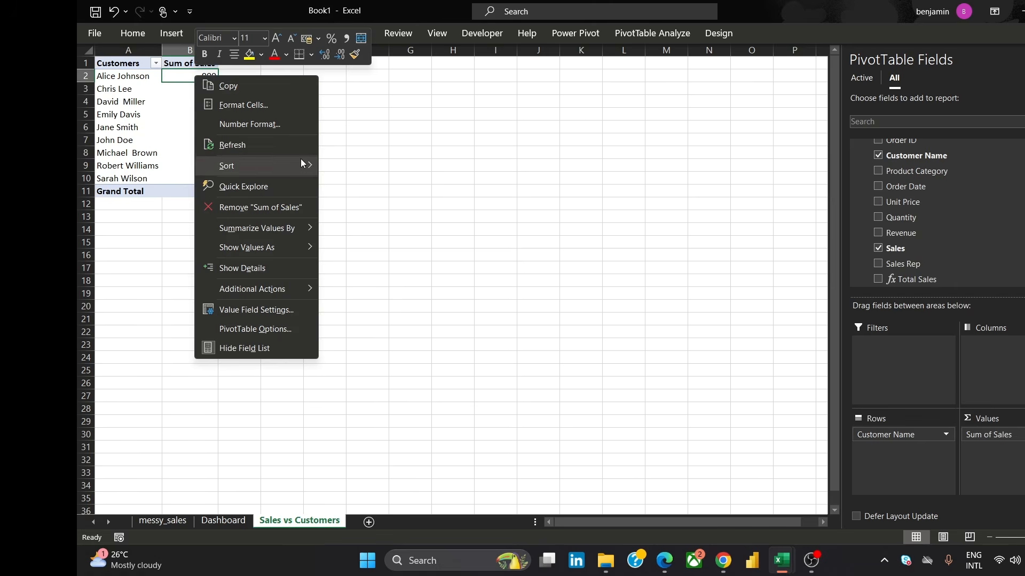
mouse_move(288, 166)
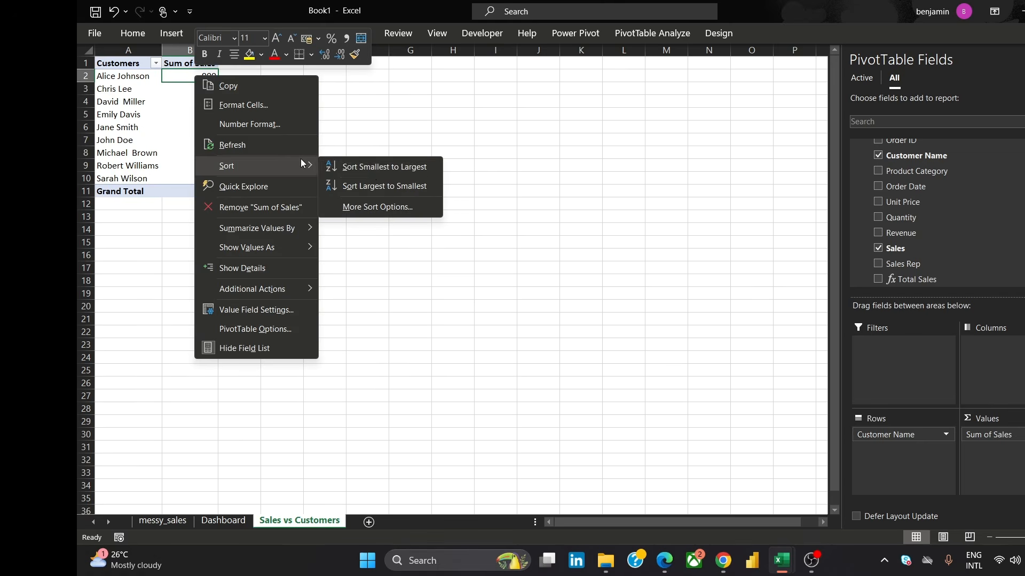
click(384, 186)
click(323, 138)
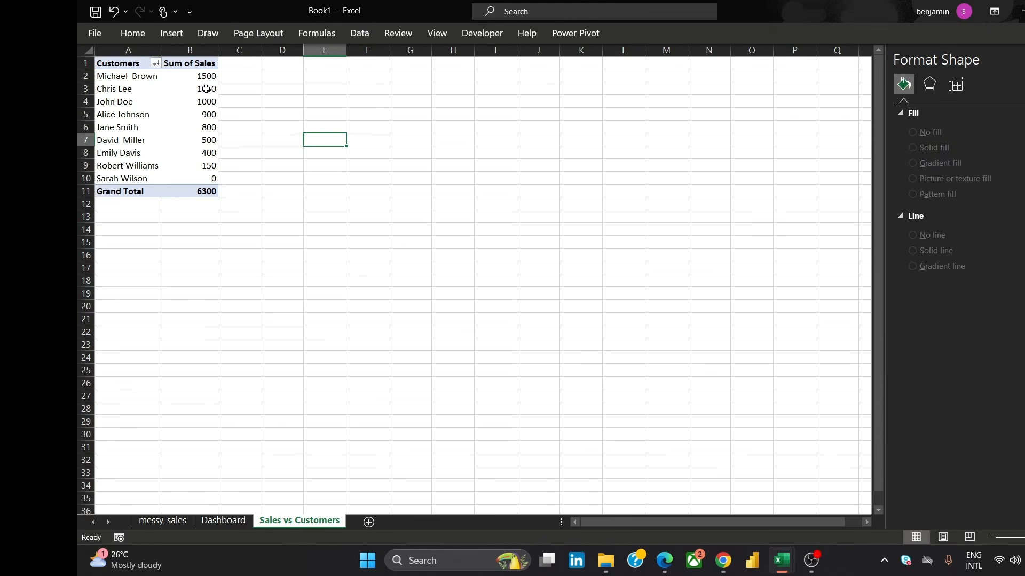
click(382, 144)
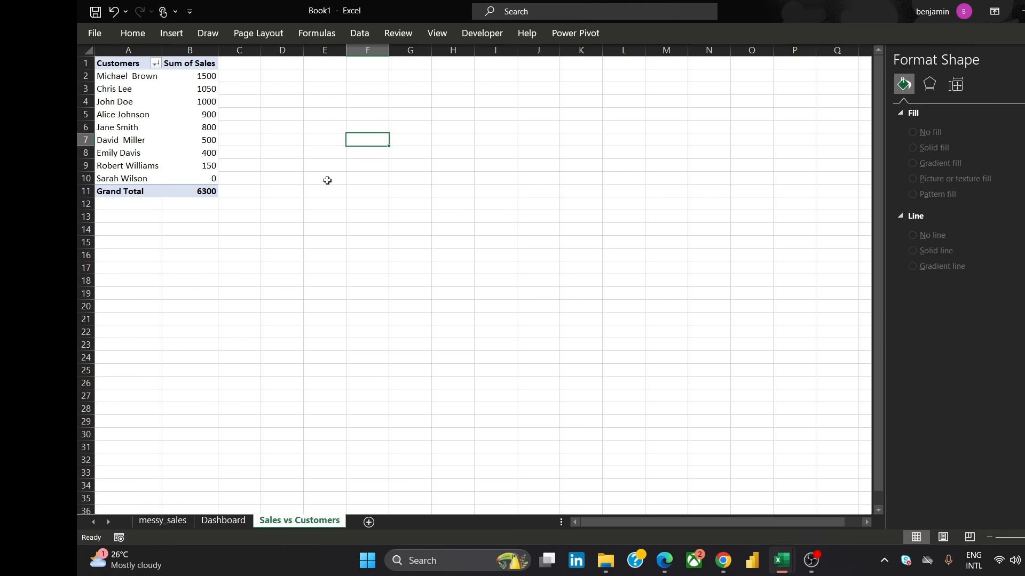
click(181, 80)
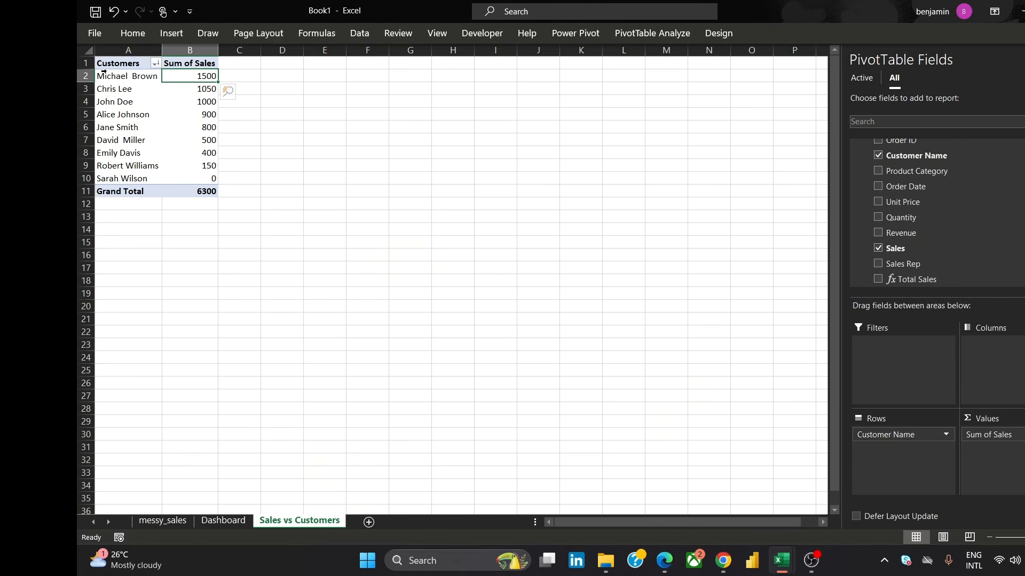
Insert a clustered column PivotChart from the PivotTable
click(655, 34)
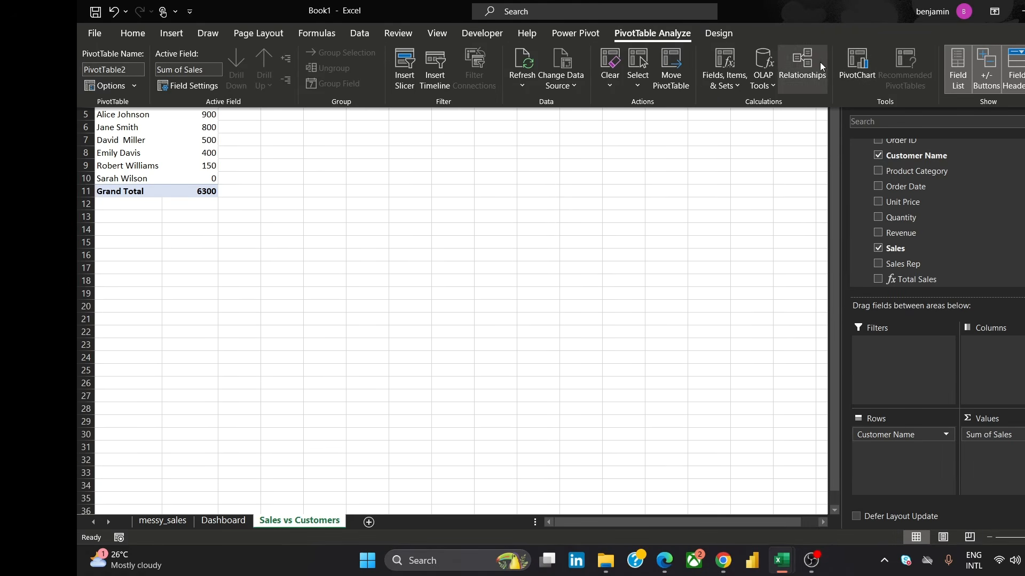
click(856, 59)
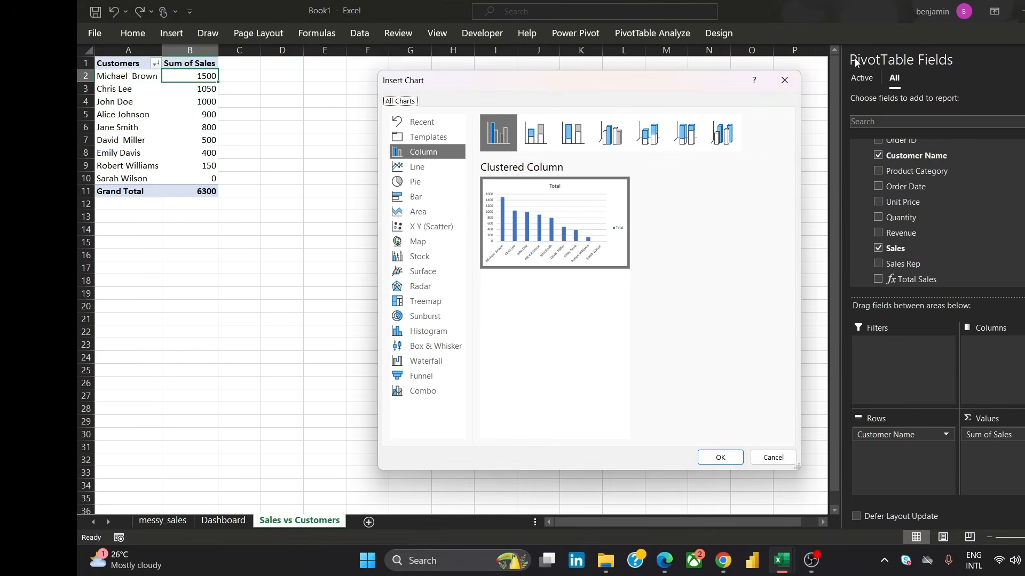
mouse_move(521, 196)
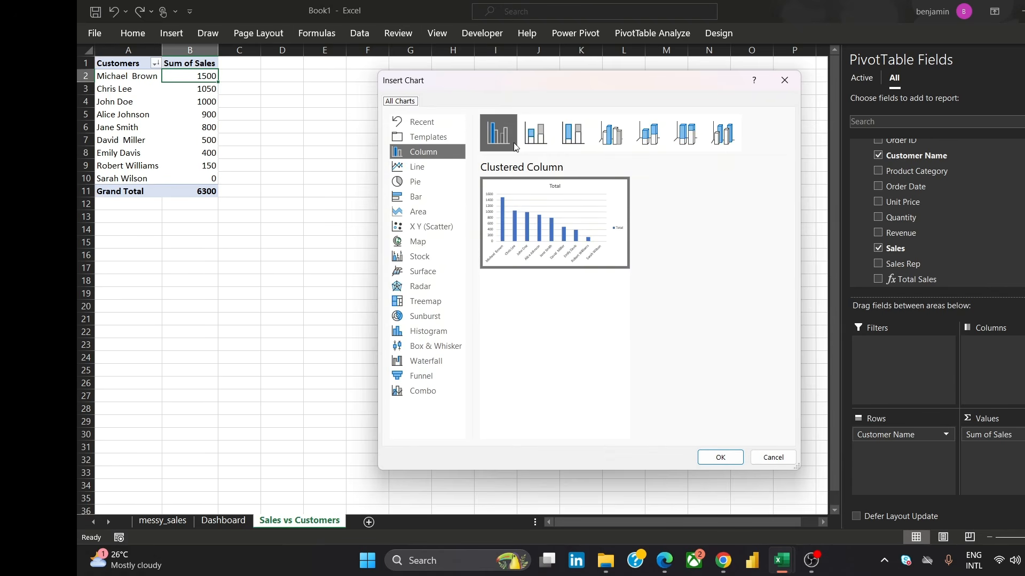
click(540, 139)
click(574, 141)
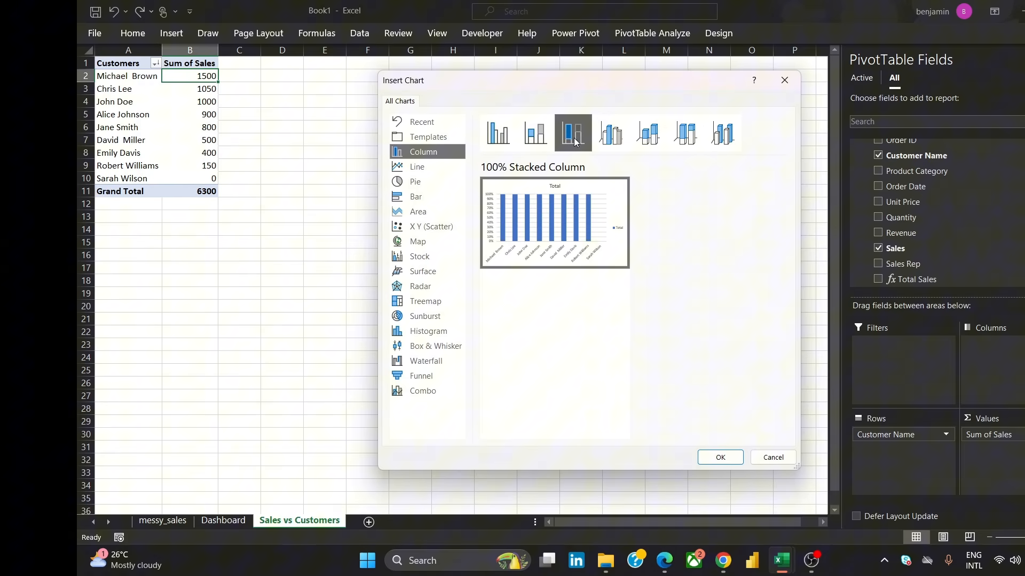
click(504, 145)
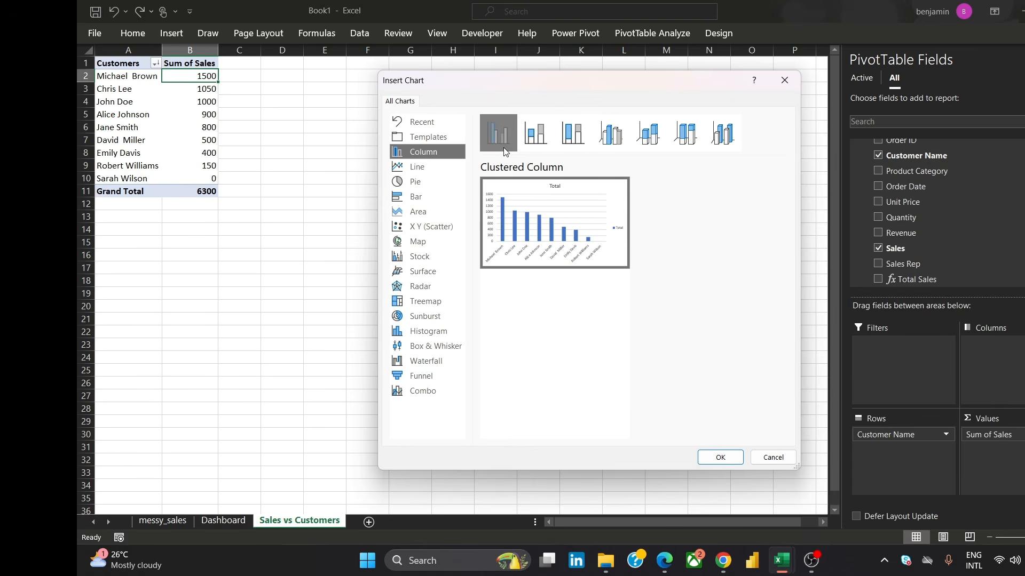
click(730, 463)
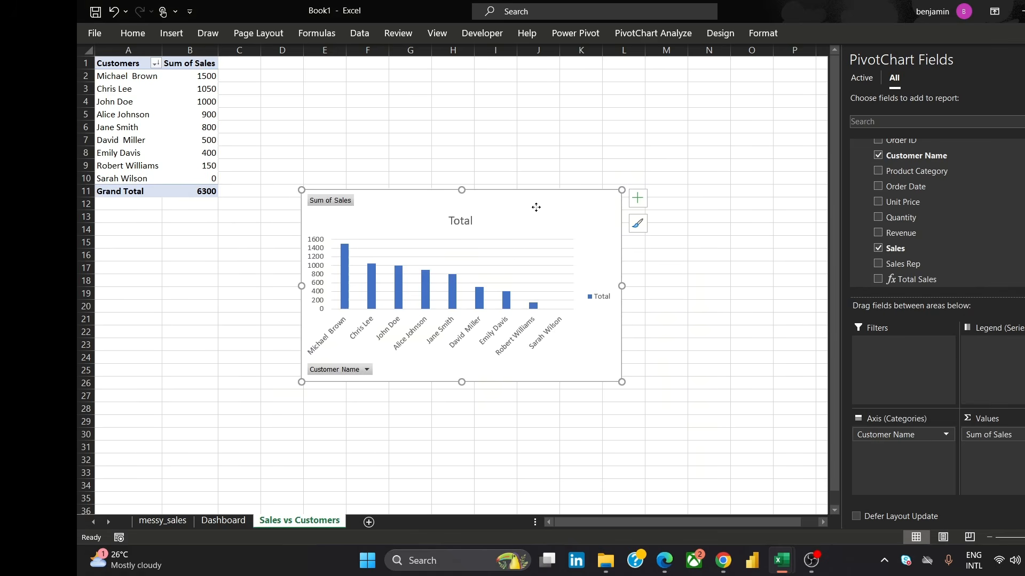
Move the chart beside the PivotTable and retitle it "Total Sales vs Customers: Michael Leads!"
drag(535, 208, 620, 151)
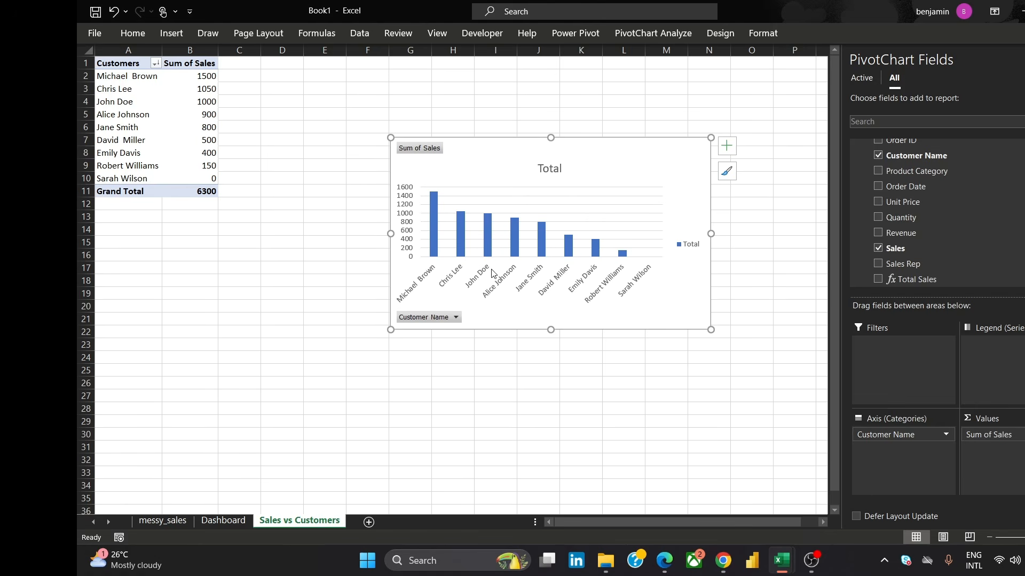
click(550, 170)
double_click(548, 169)
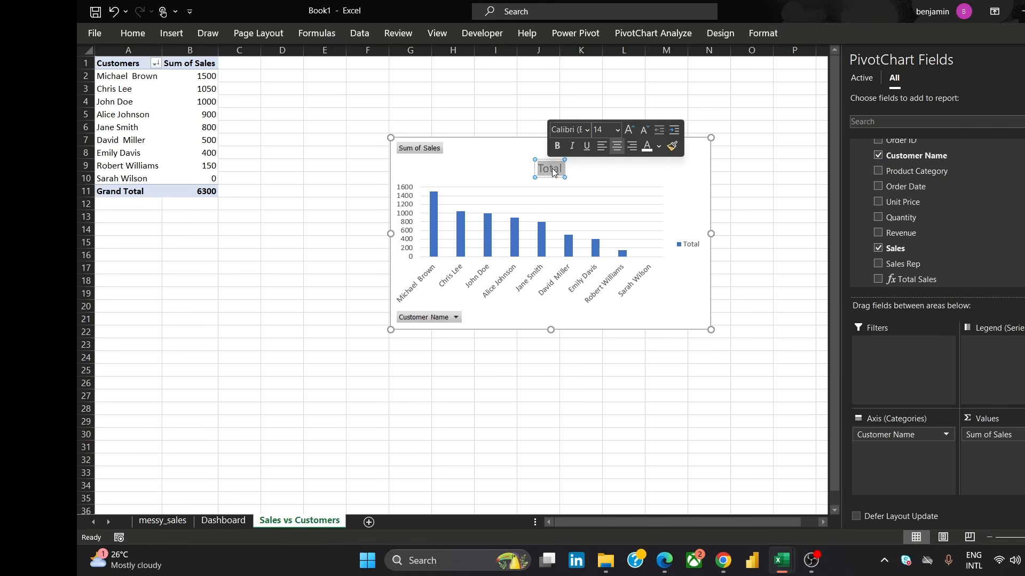
key(BackSpace)
text(To)
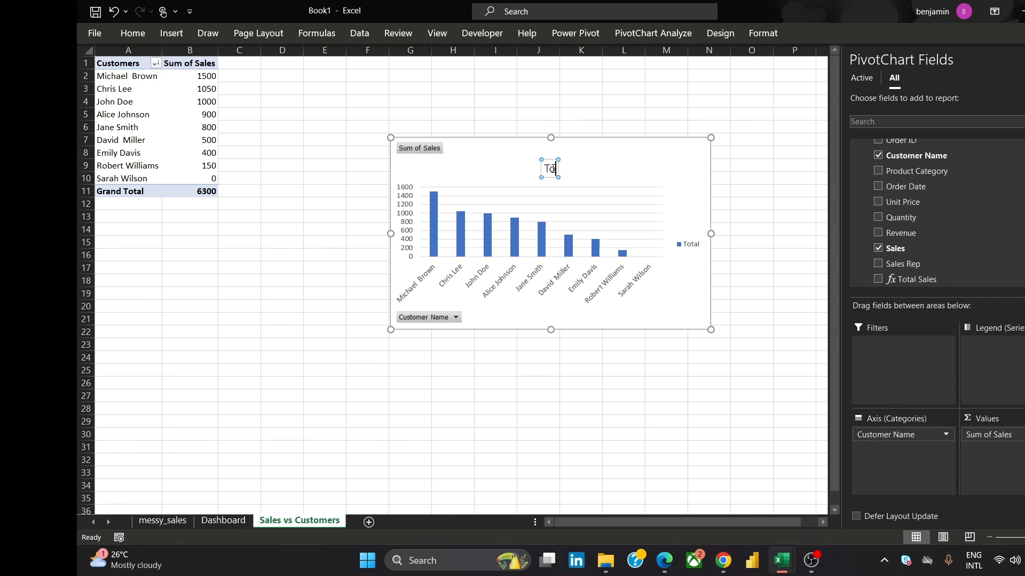
text(tal Sales vs)
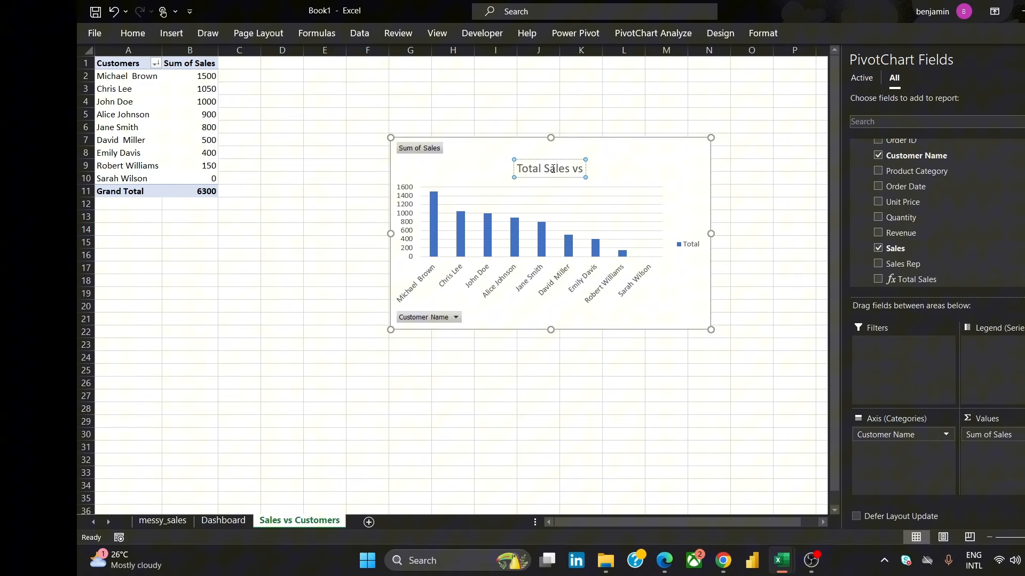
text( Customers)
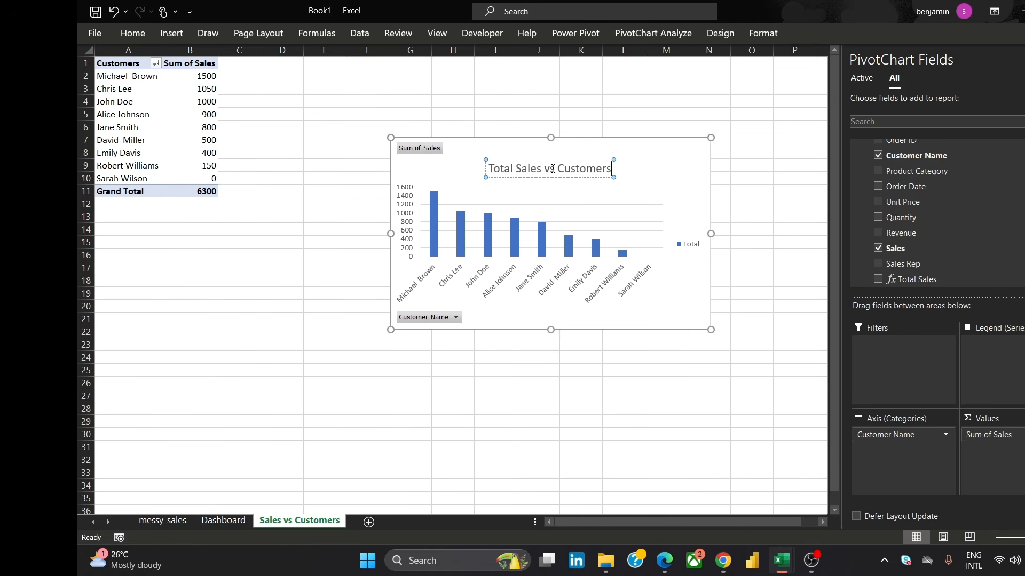
text(:)
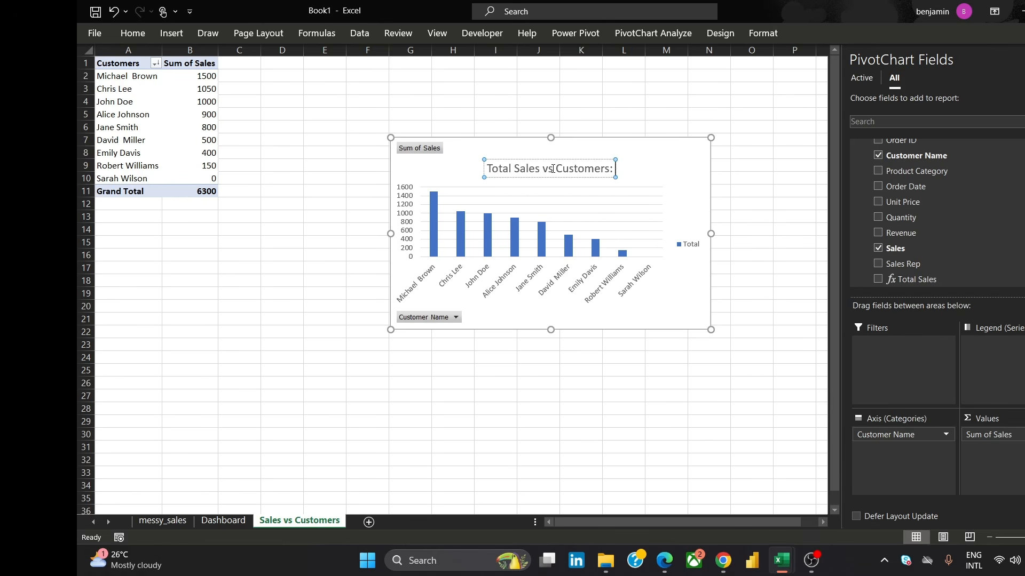
text(Michael)
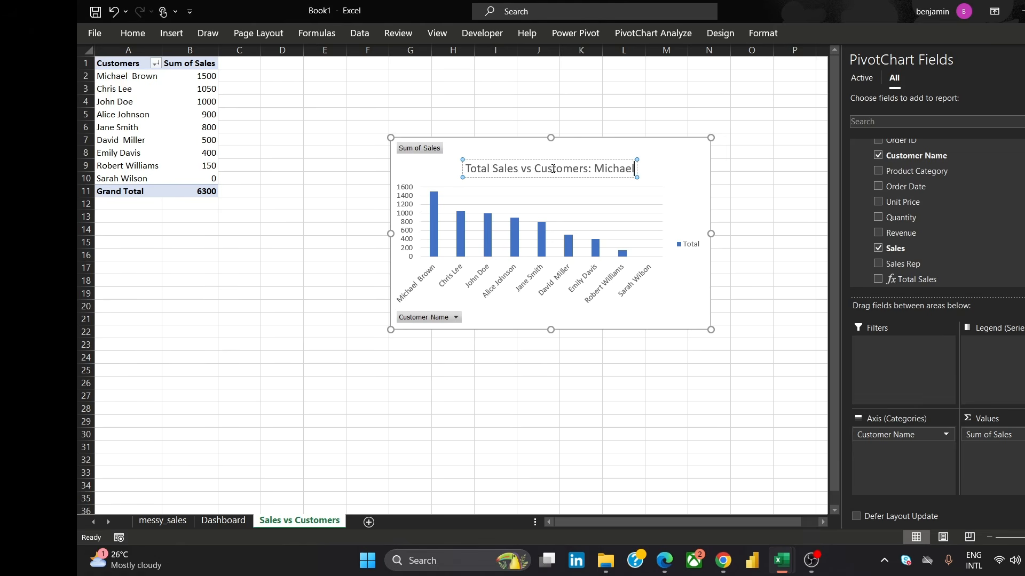
text( L)
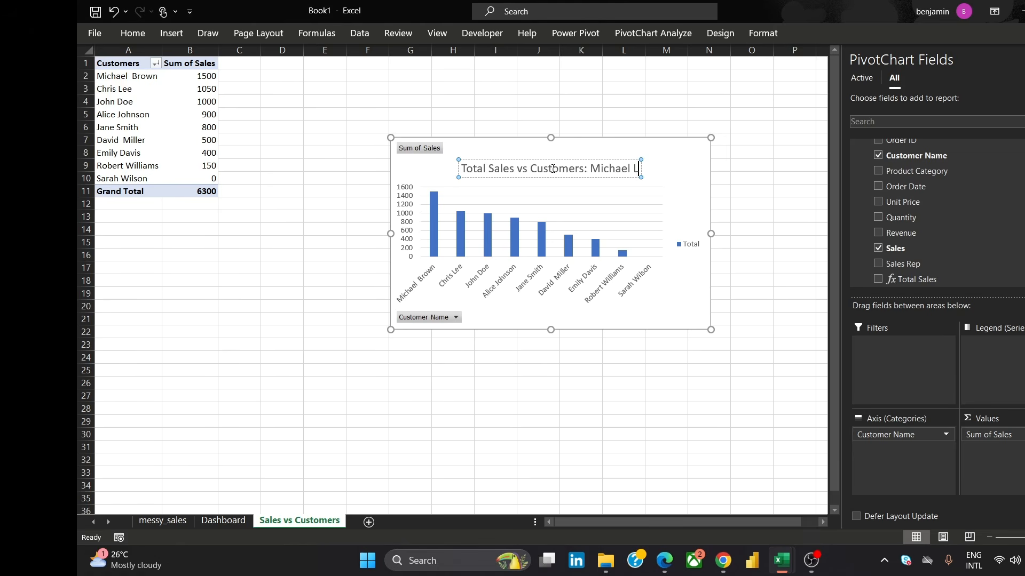
text(eads)
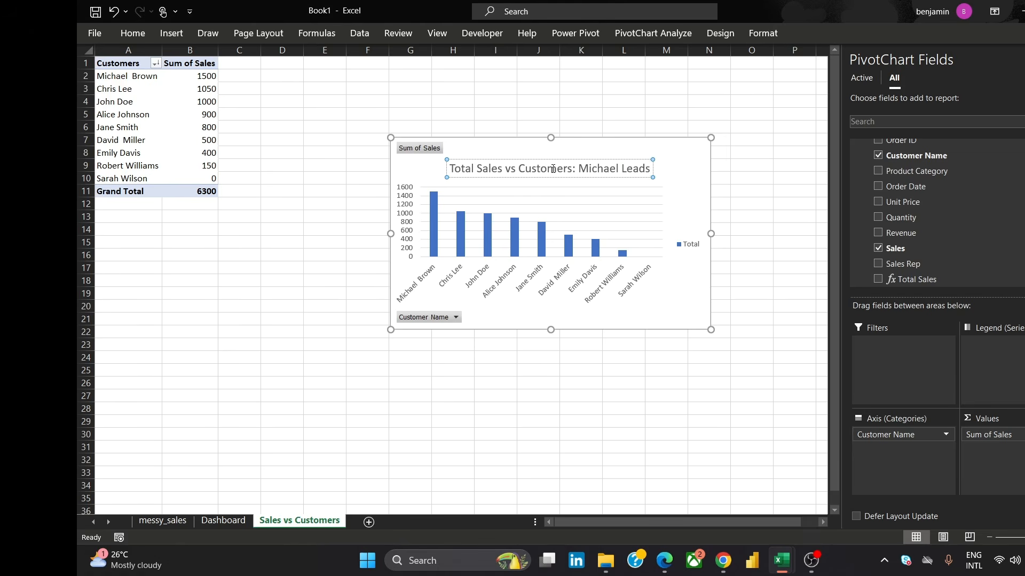
text(!)
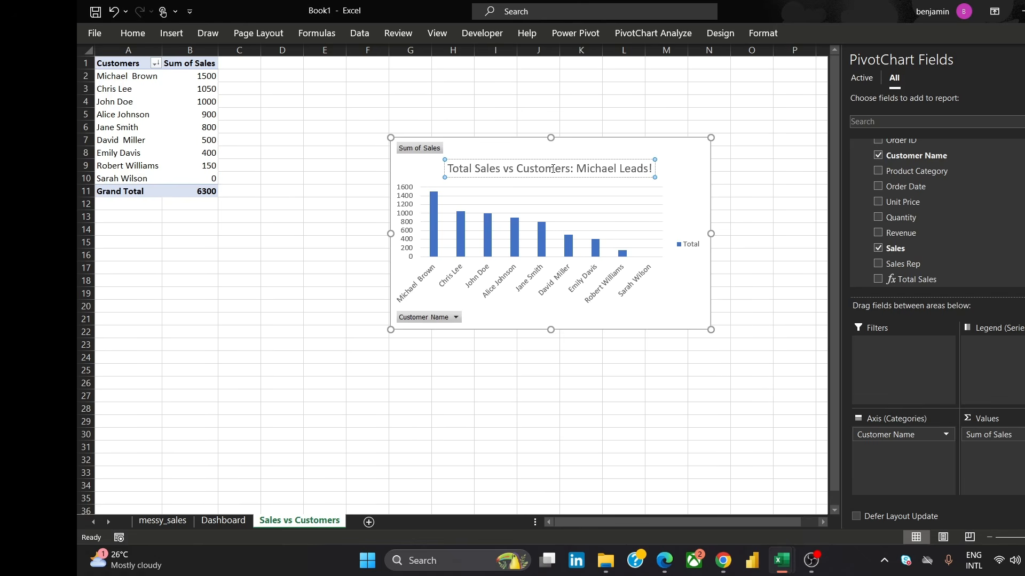
Set the chart title's font to Cambria at 11 pt
key(ctrl+a)
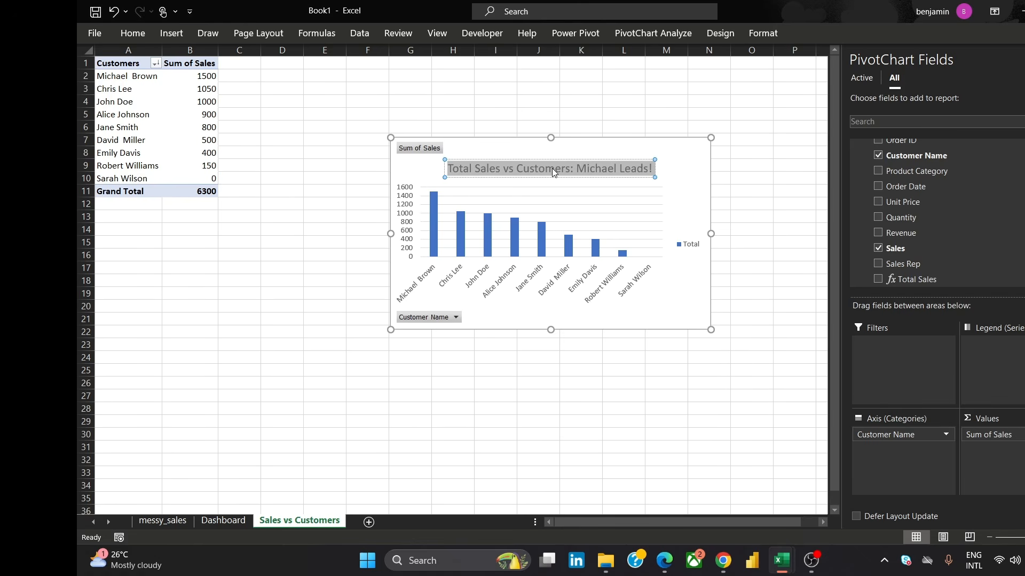
click(132, 33)
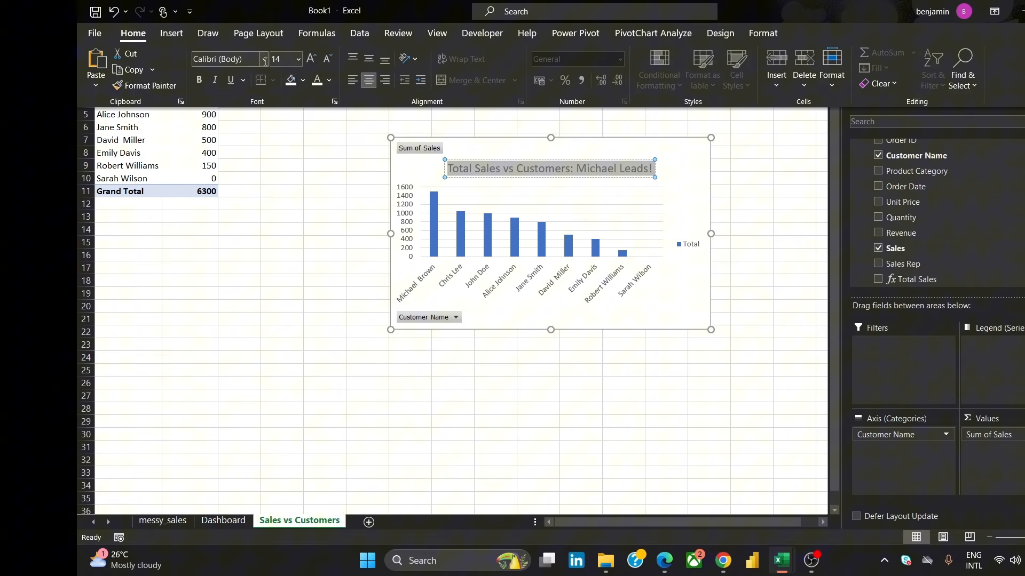
click(229, 59)
text(Cambria)
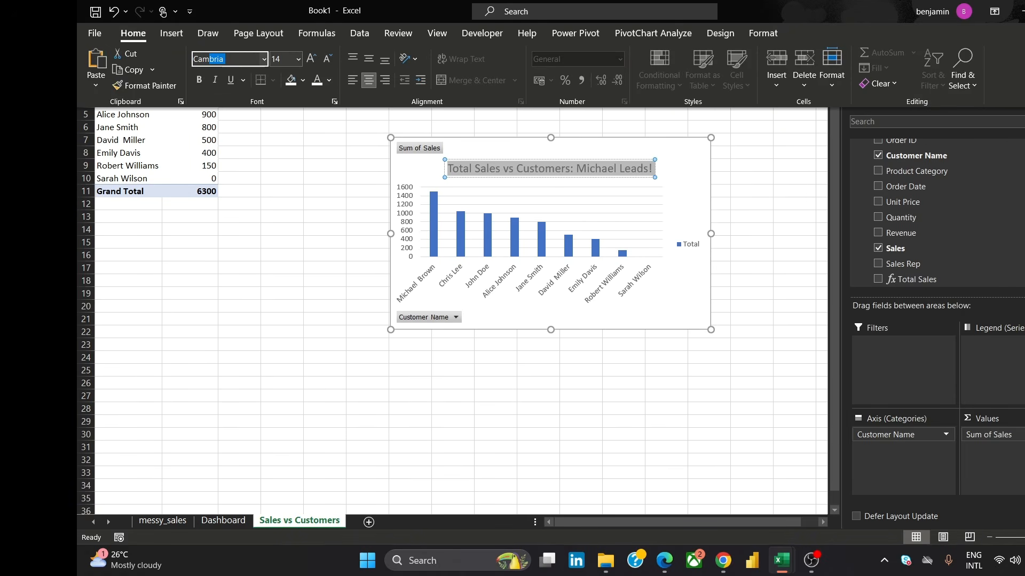
key(Return)
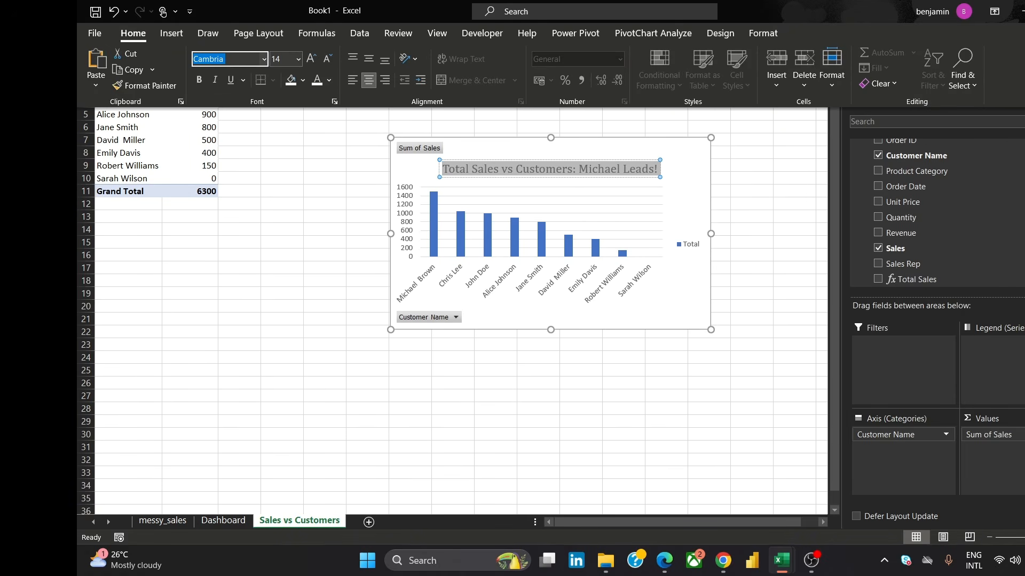
click(297, 59)
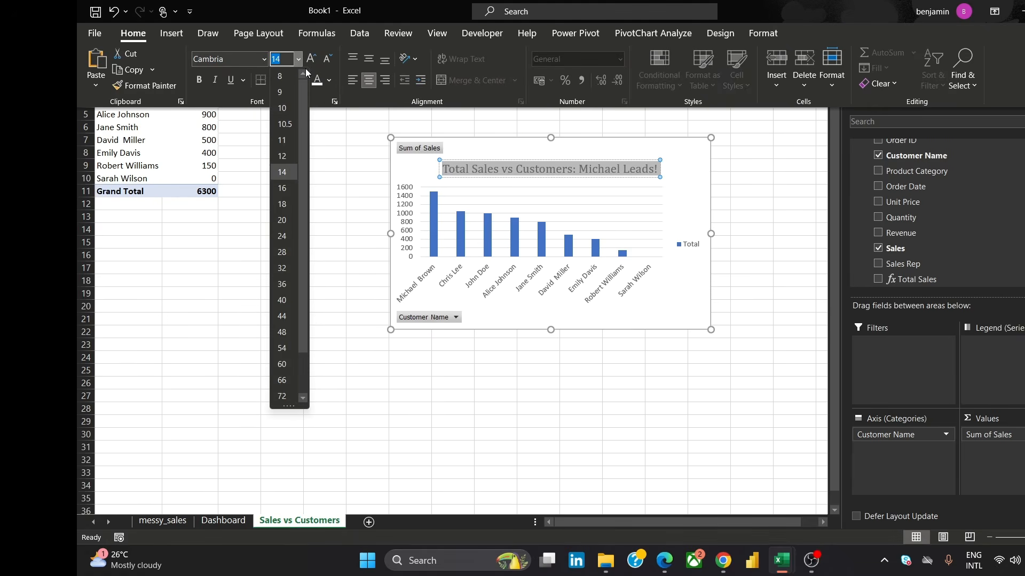
click(289, 141)
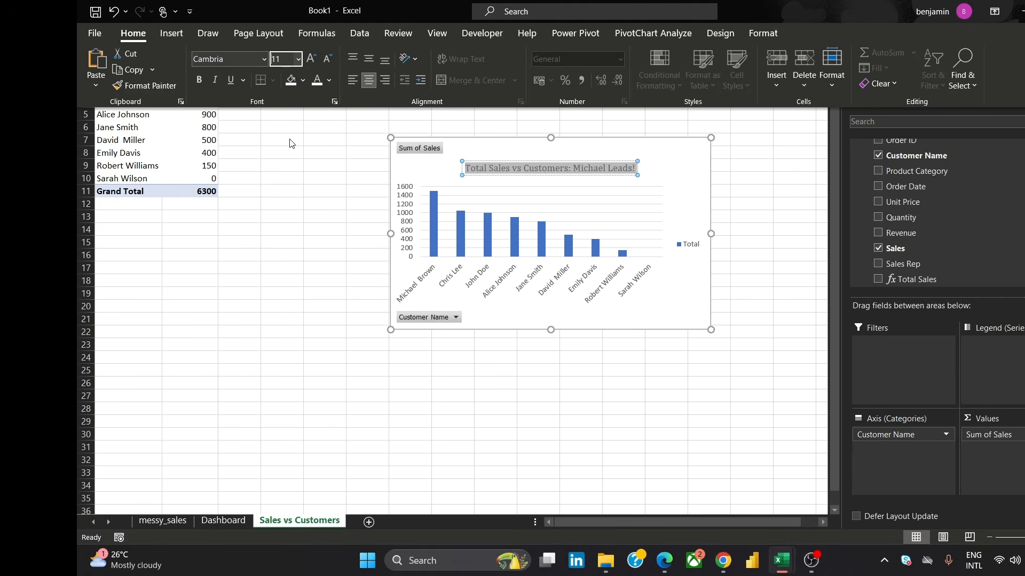
click(740, 186)
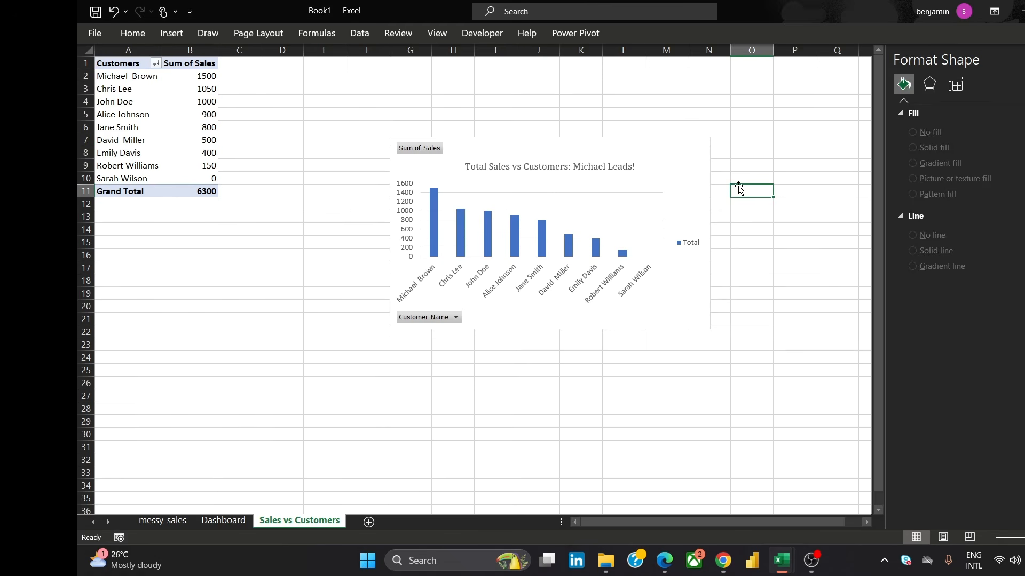
Format the chart area with no fill and no border
click(662, 145)
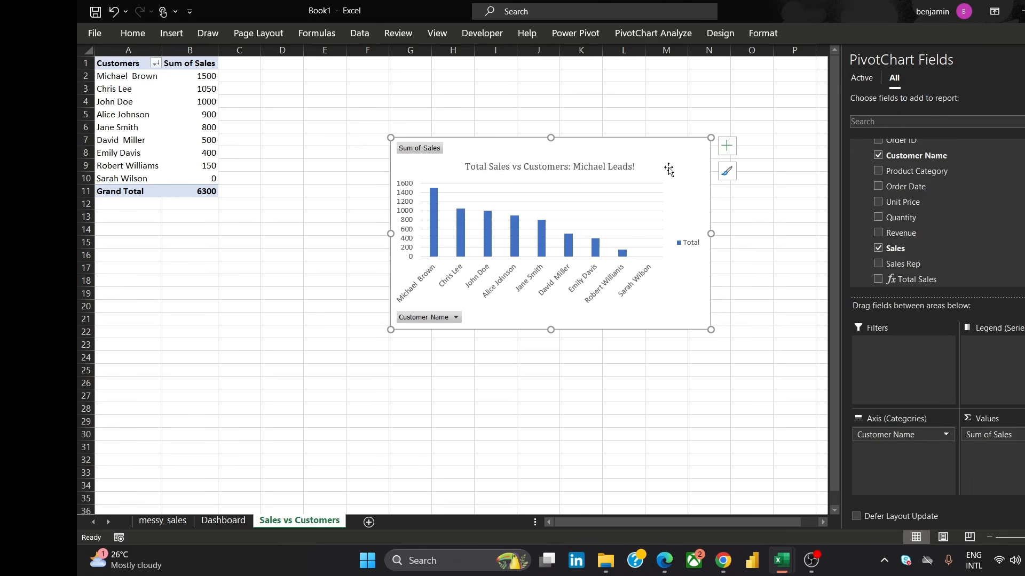
right_click(666, 152)
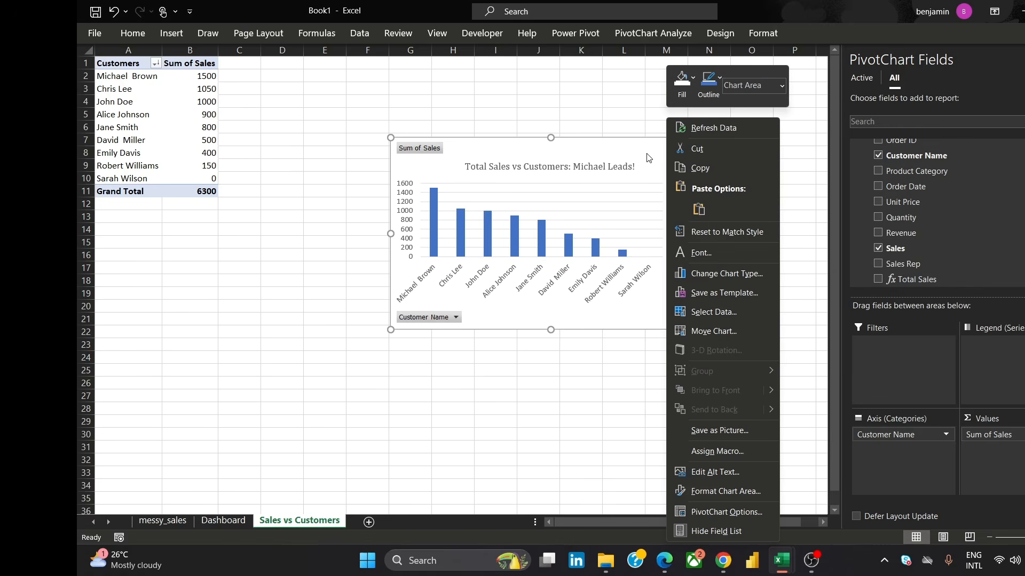
click(761, 497)
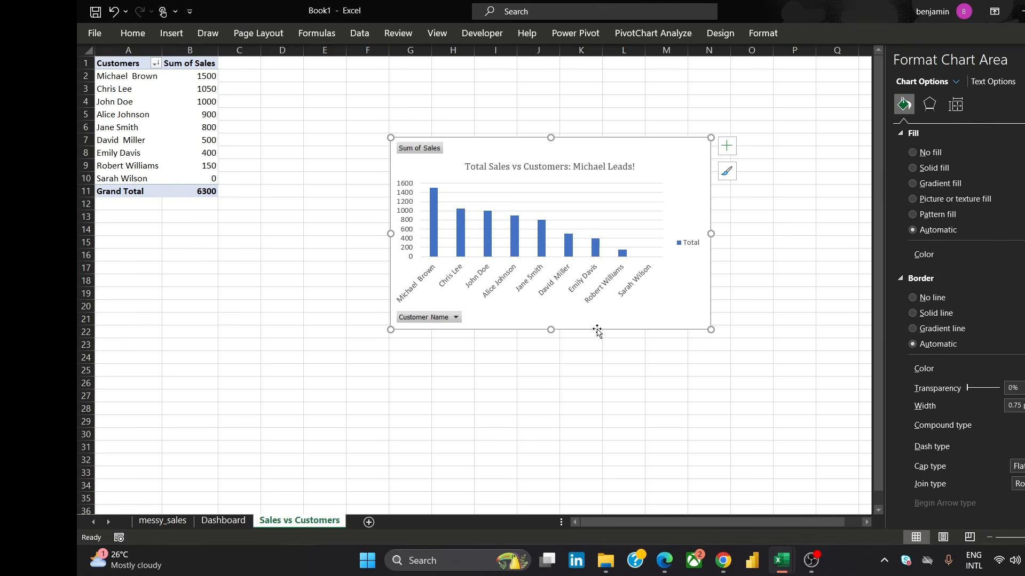
click(911, 155)
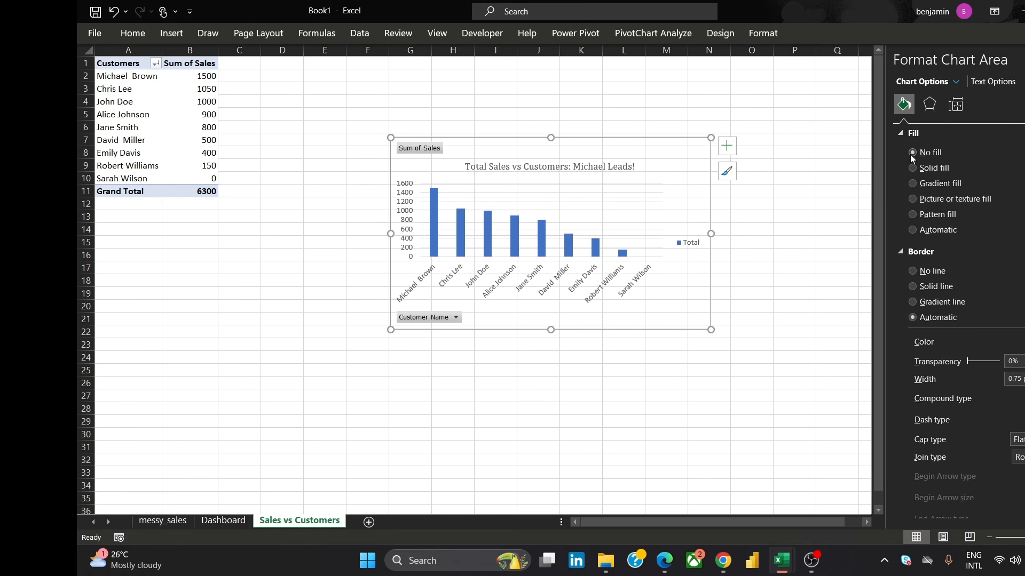
click(914, 272)
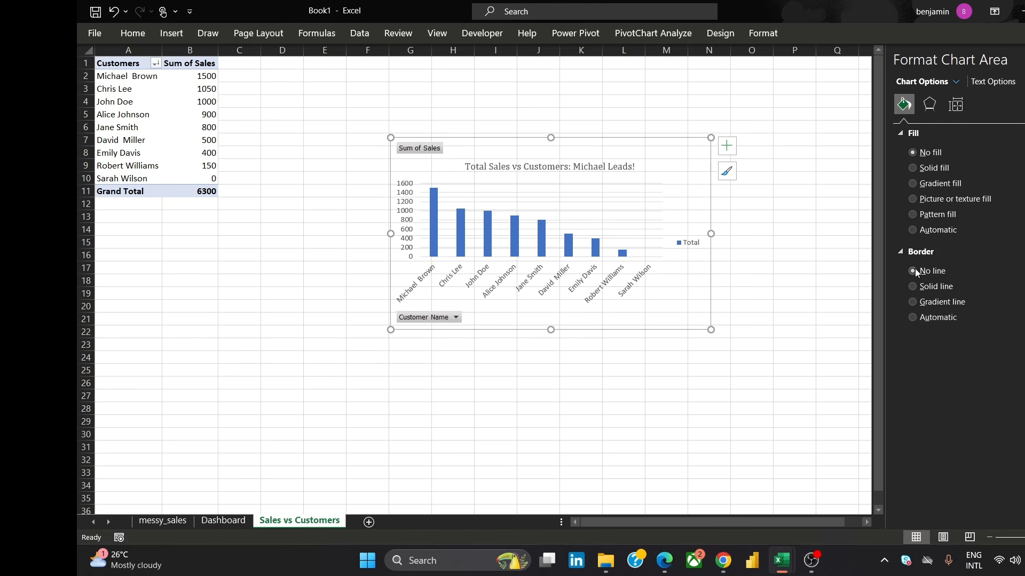
Add data labels to the chart and remove its gridlines and legend
click(755, 136)
click(628, 157)
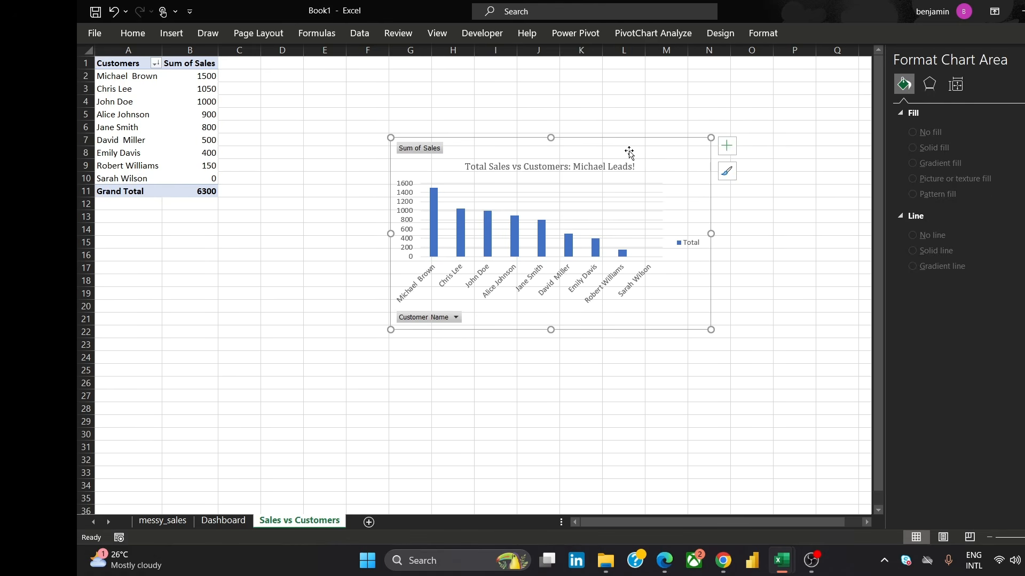
click(729, 147)
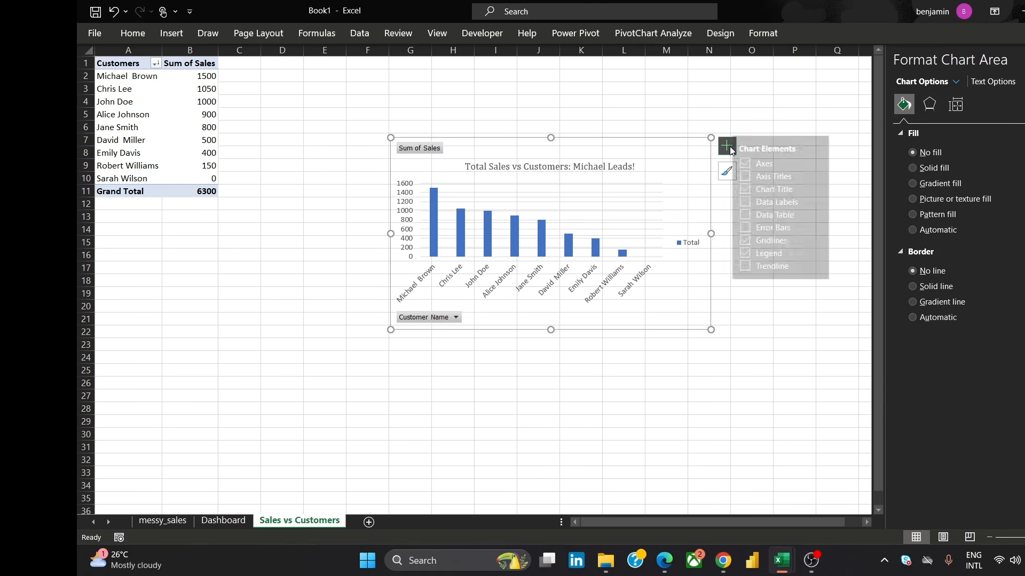
click(757, 204)
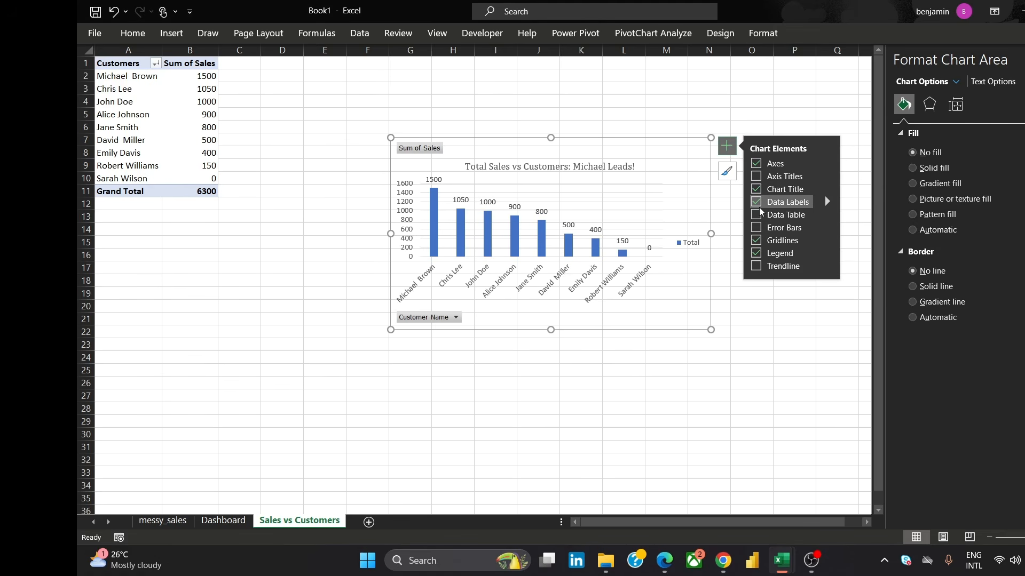
click(757, 241)
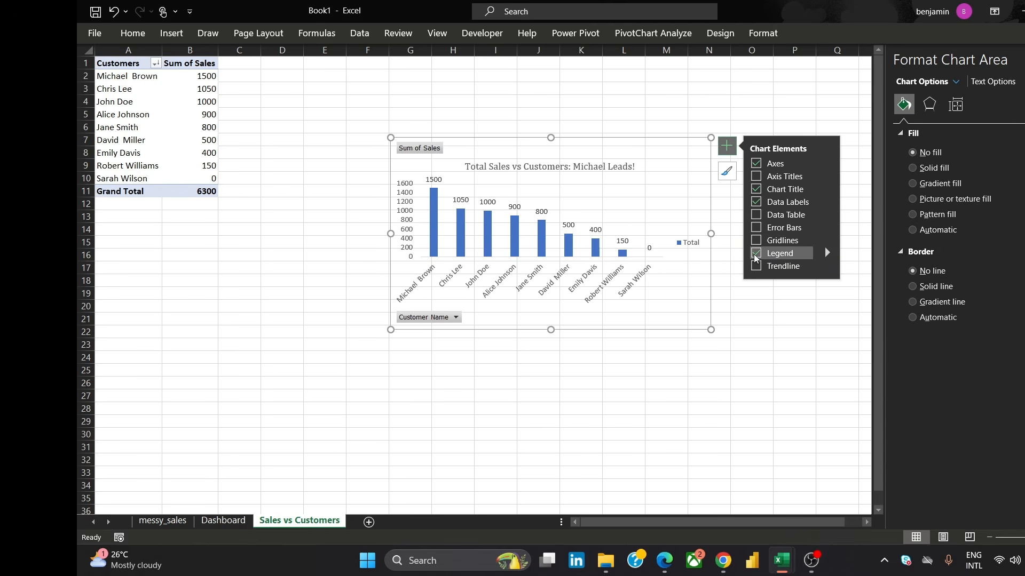
click(755, 255)
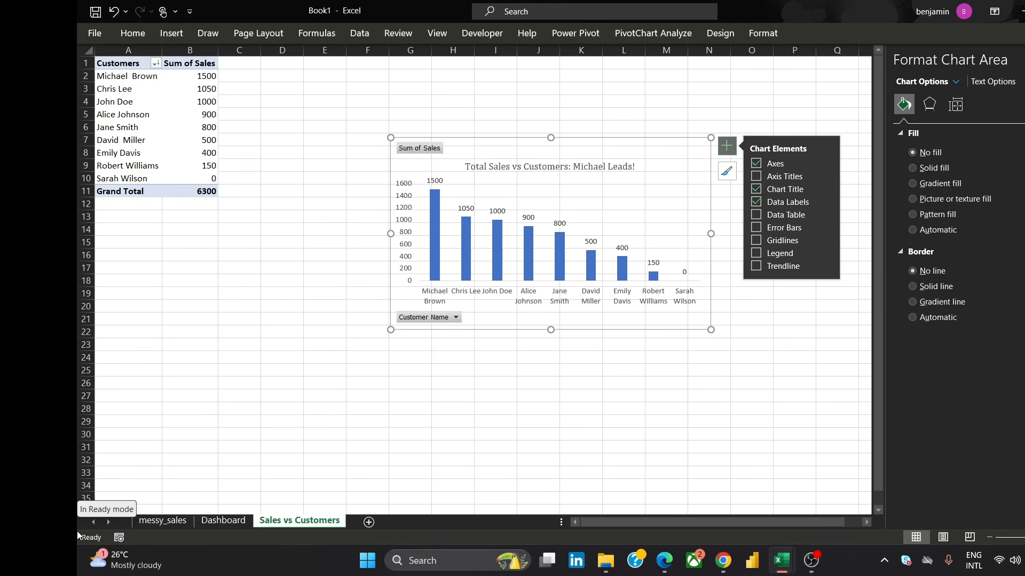
click(754, 166)
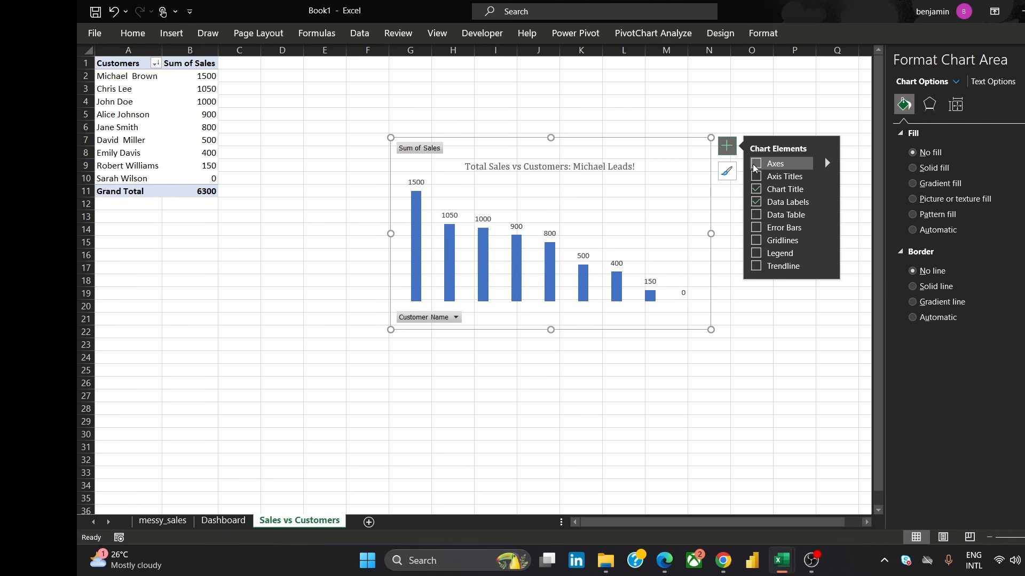
click(754, 165)
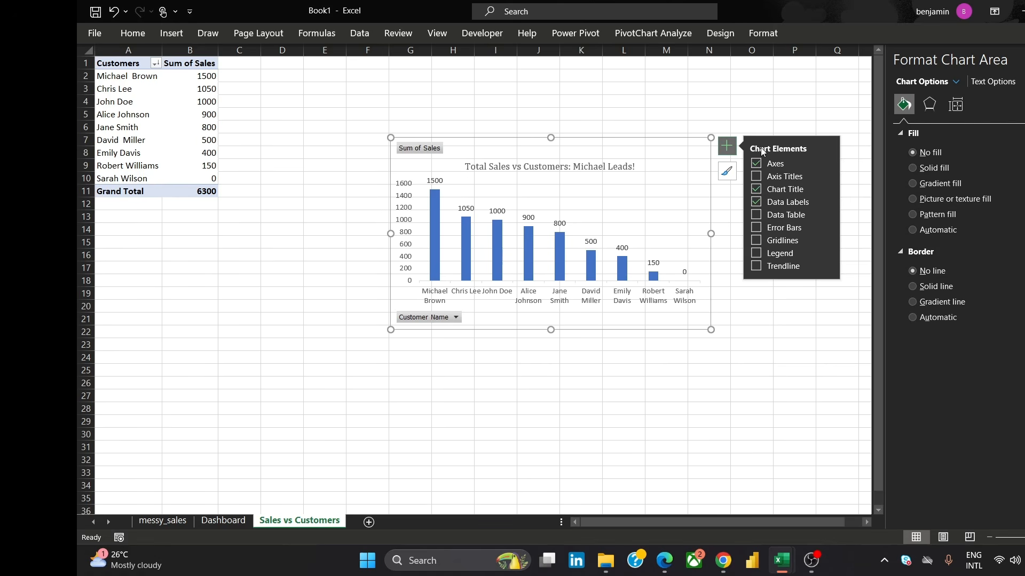
click(757, 230)
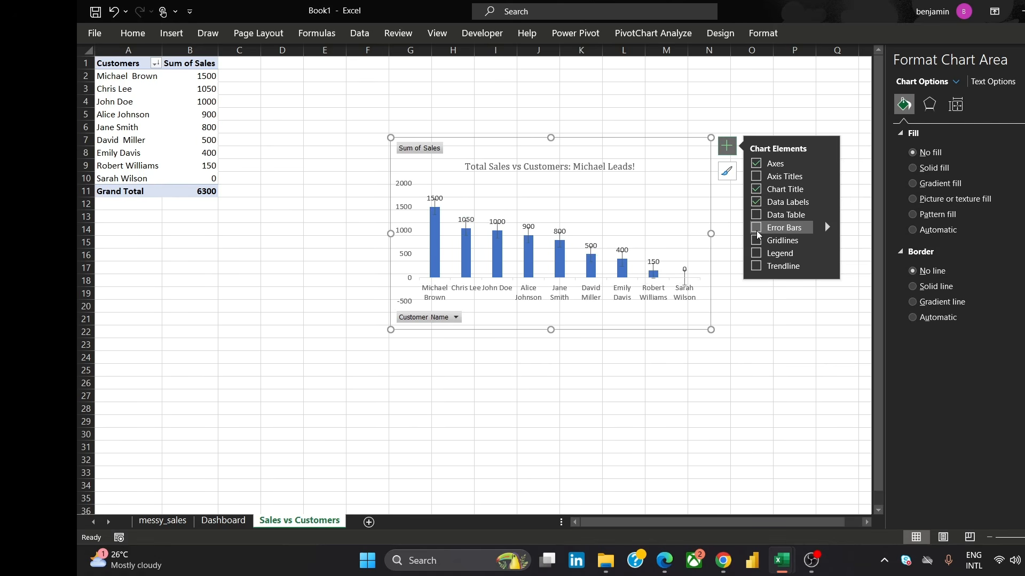
click(756, 230)
click(757, 216)
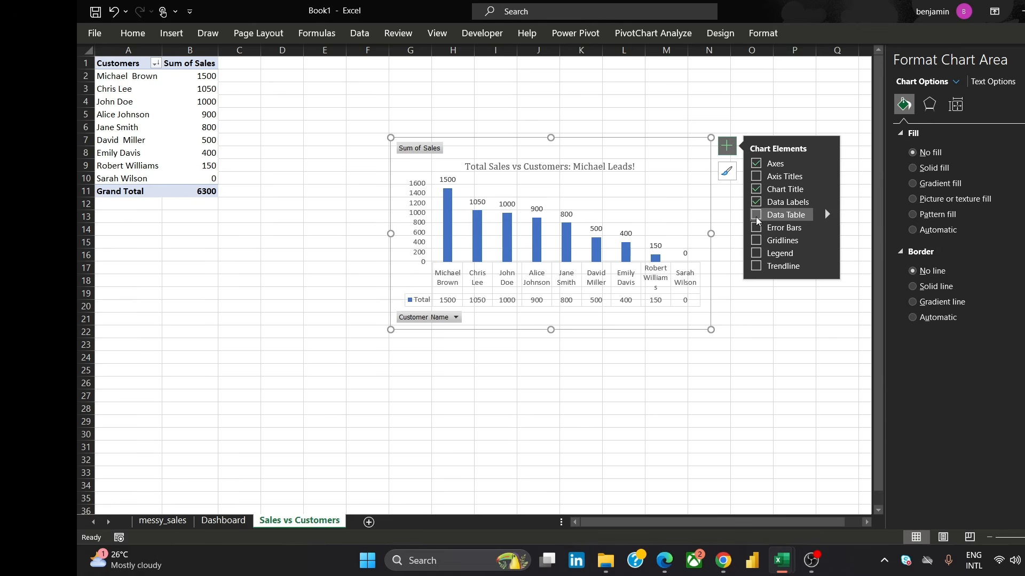
click(756, 217)
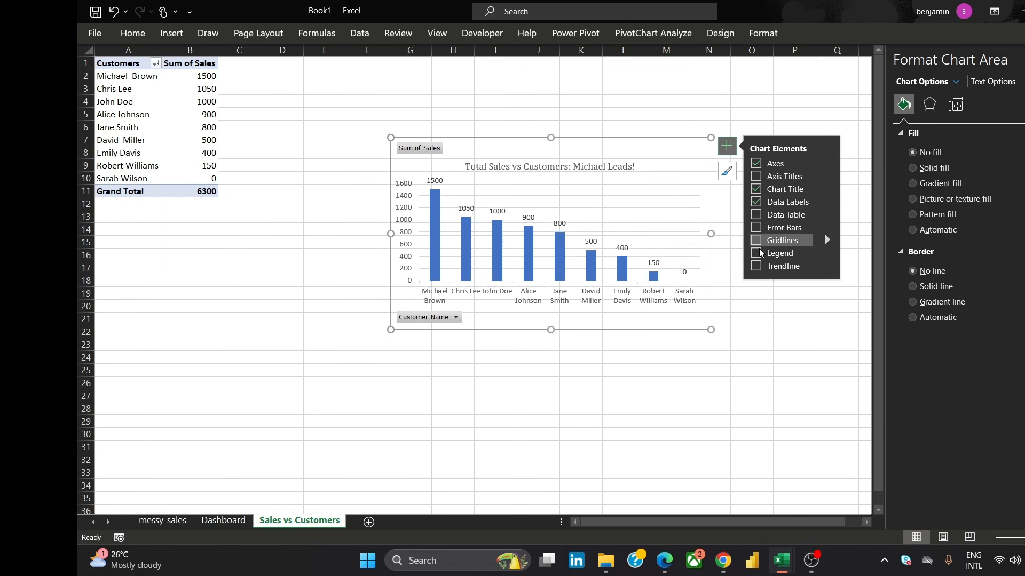
Add a trendline to the chart
click(756, 267)
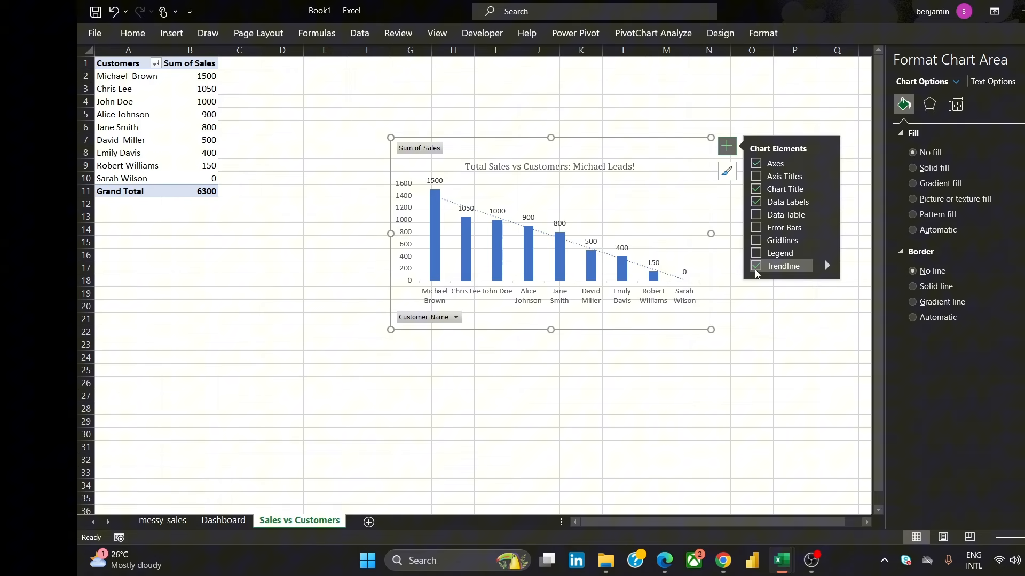
click(762, 308)
click(691, 206)
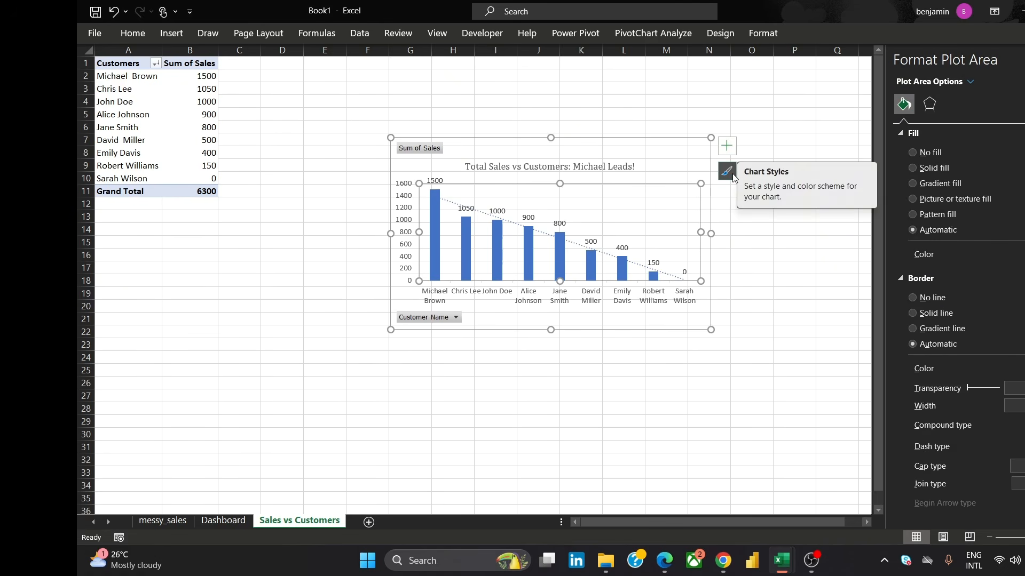
Recolour the chart with the orange-led colorful palette and move it up and left, nearer the PivotTable
click(727, 171)
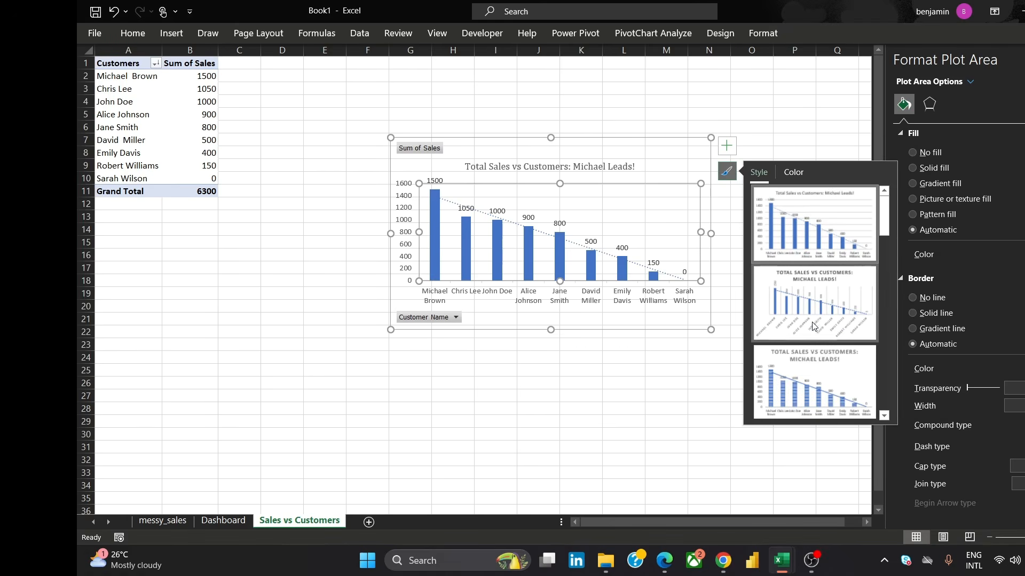
click(792, 173)
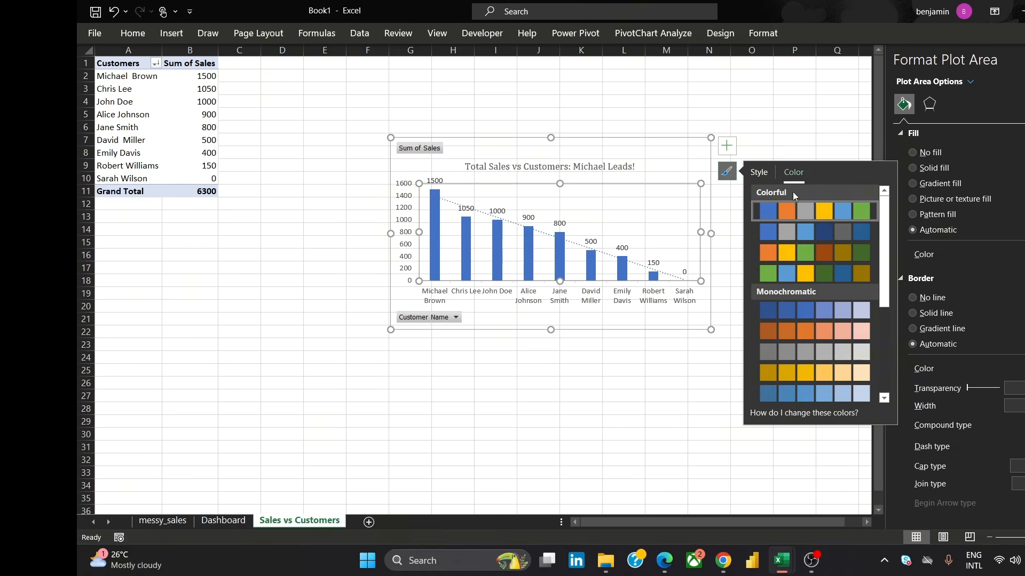
click(779, 256)
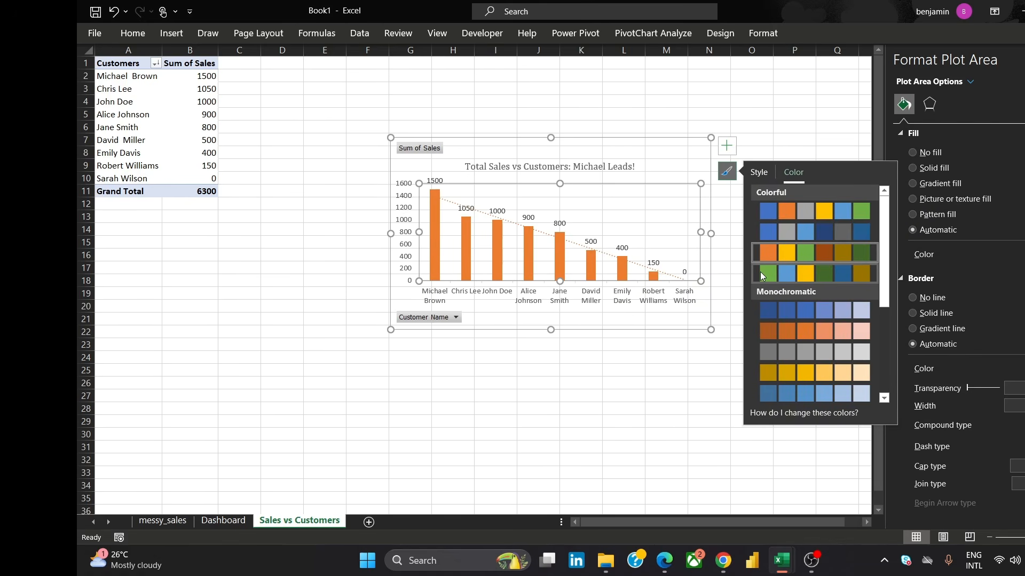
click(676, 105)
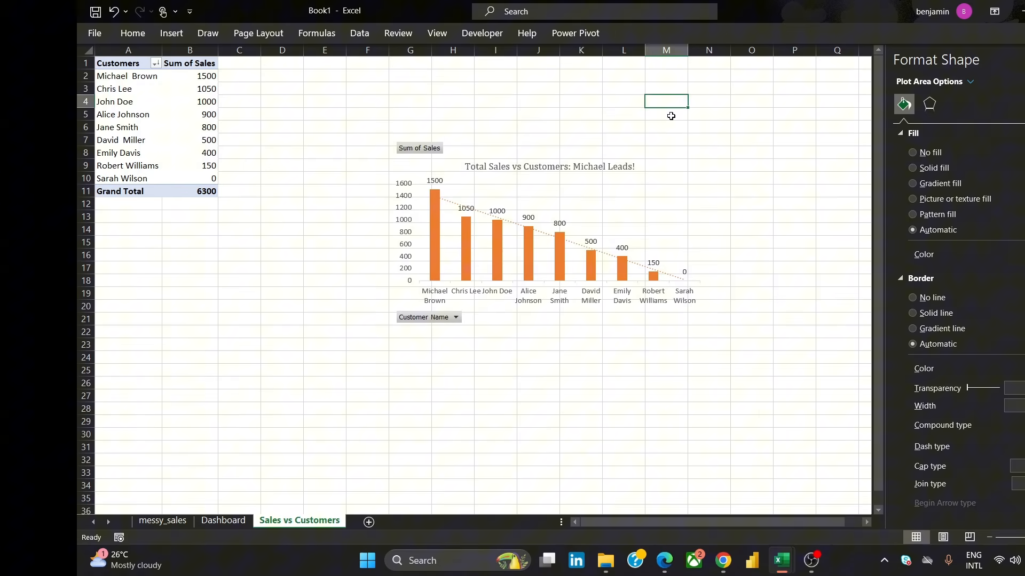
drag(654, 160, 537, 94)
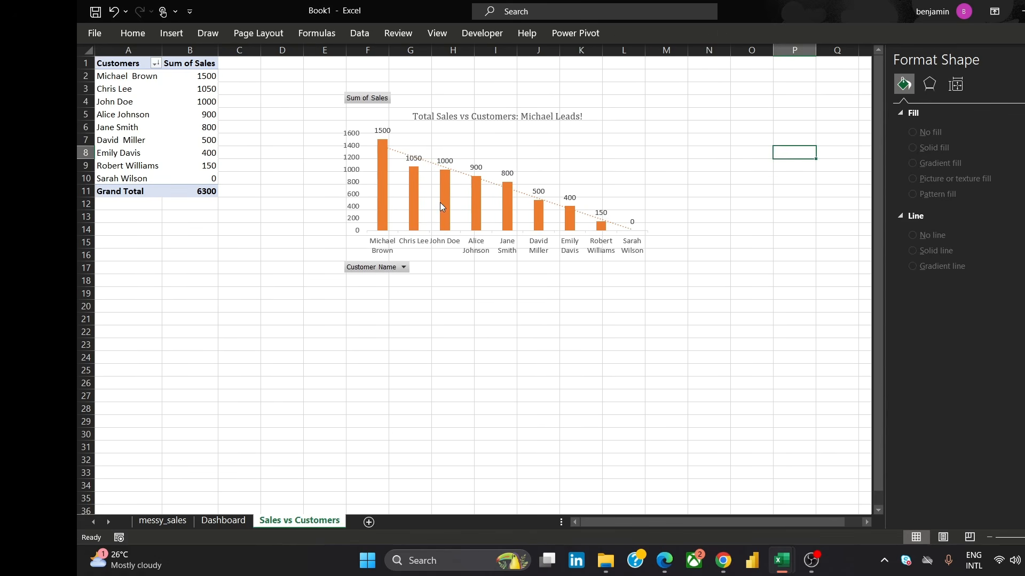
Switch to the browser showing the reference dashboard image
mouse_move(724, 560)
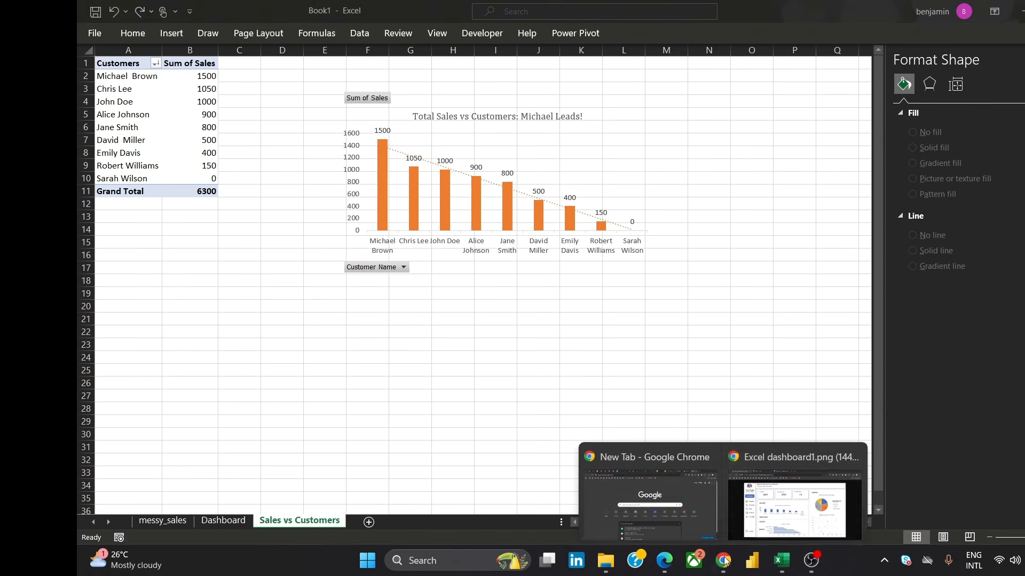
mouse_move(771, 504)
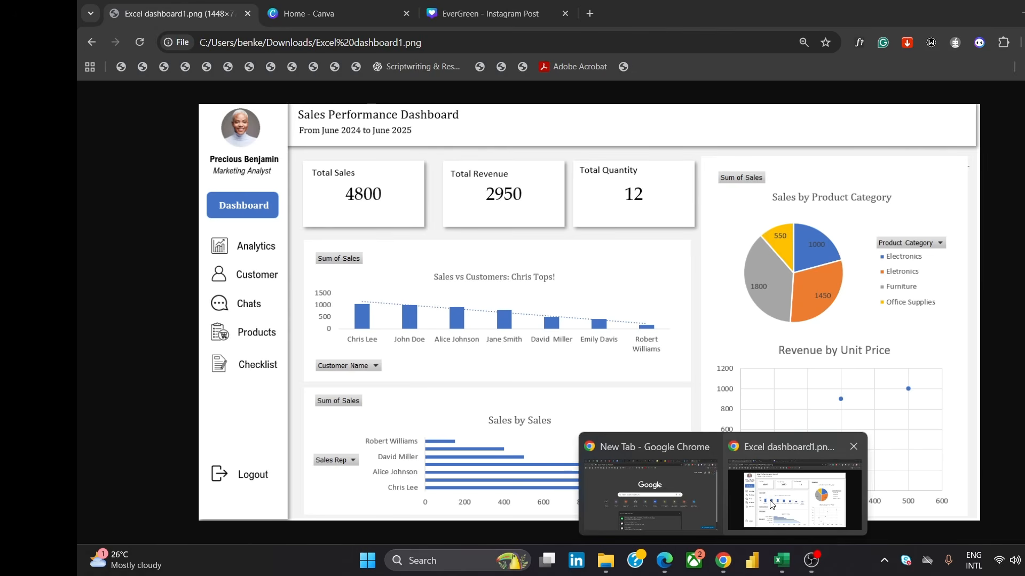
click(771, 503)
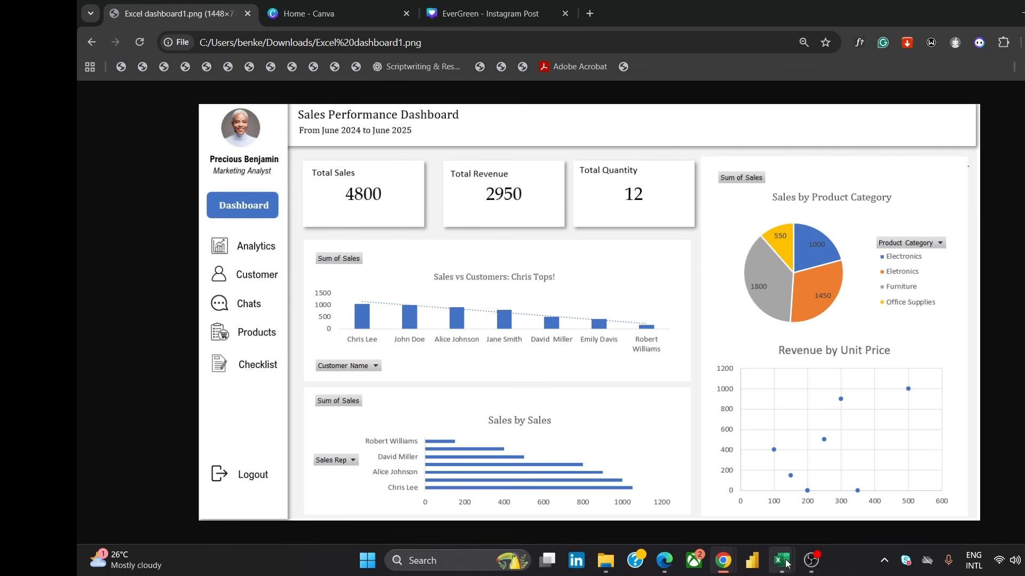
Return to Excel and add a new worksheet named "Sales by sales rep"
mouse_move(781, 561)
click(812, 497)
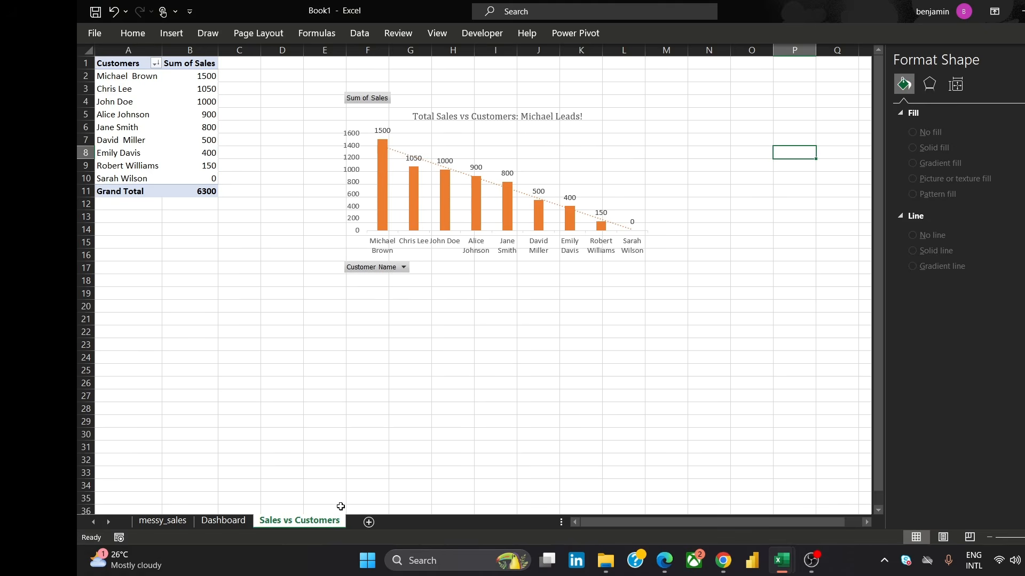
click(368, 522)
double_click(368, 522)
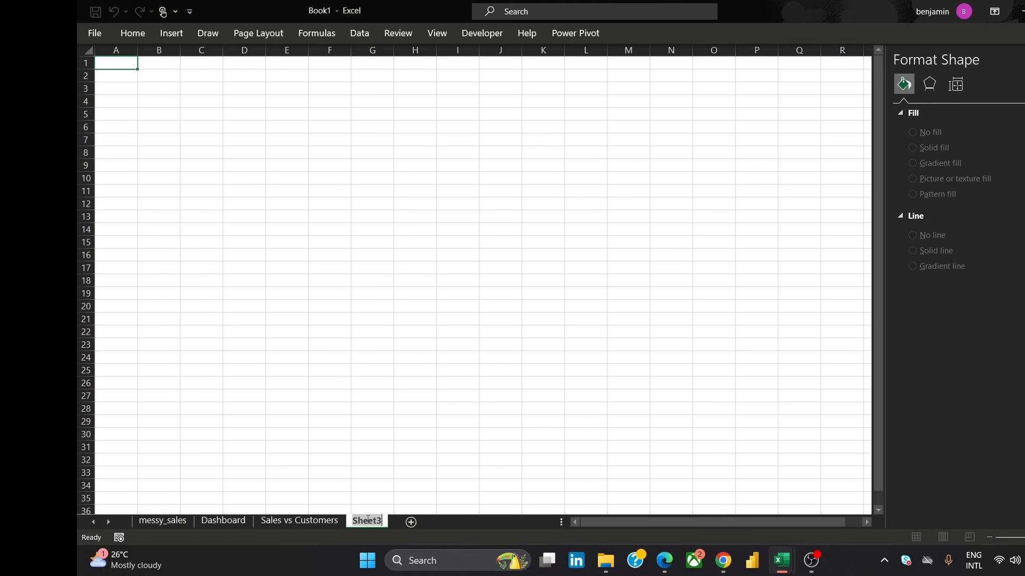
text(Sales by sales )
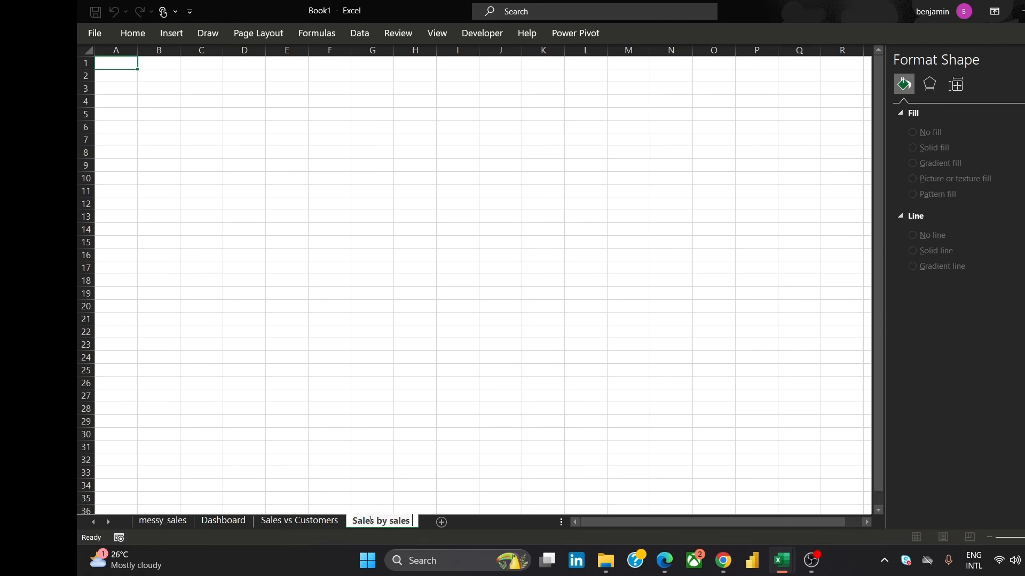
text(rep)
Insert a PivotTable from the workbook's Data Model at cell F7 of the new sheet
click(321, 142)
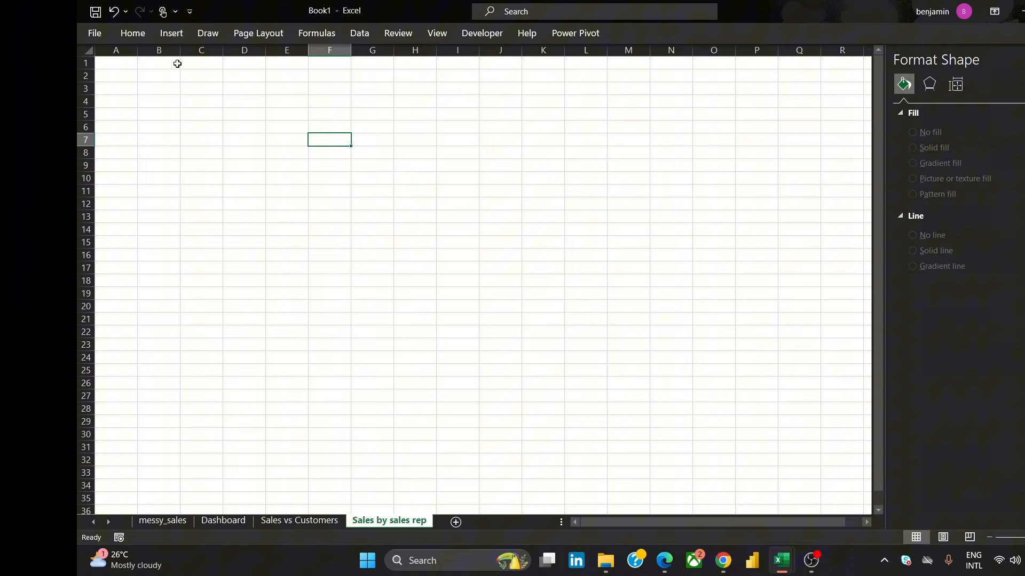
click(167, 32)
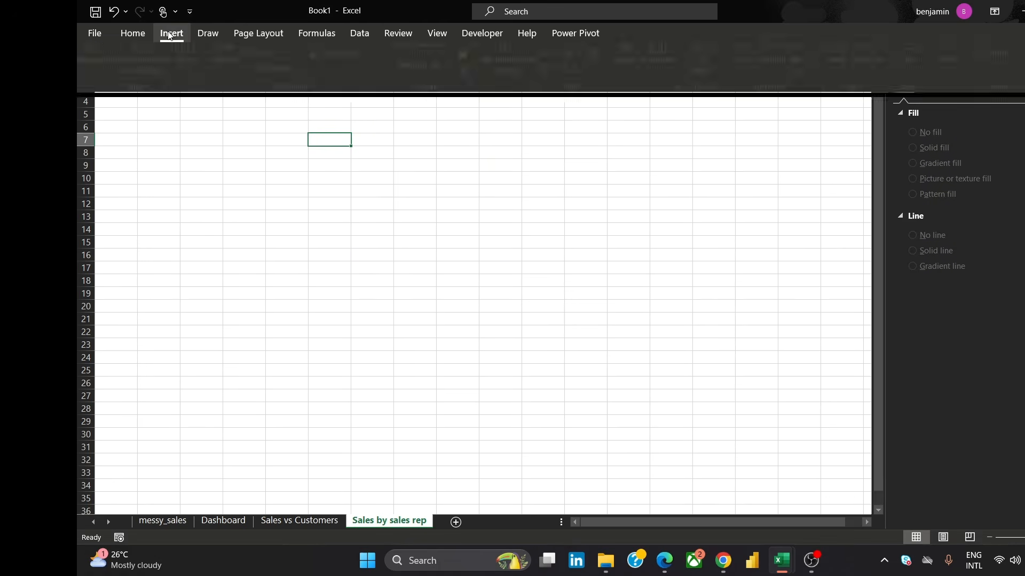
click(97, 62)
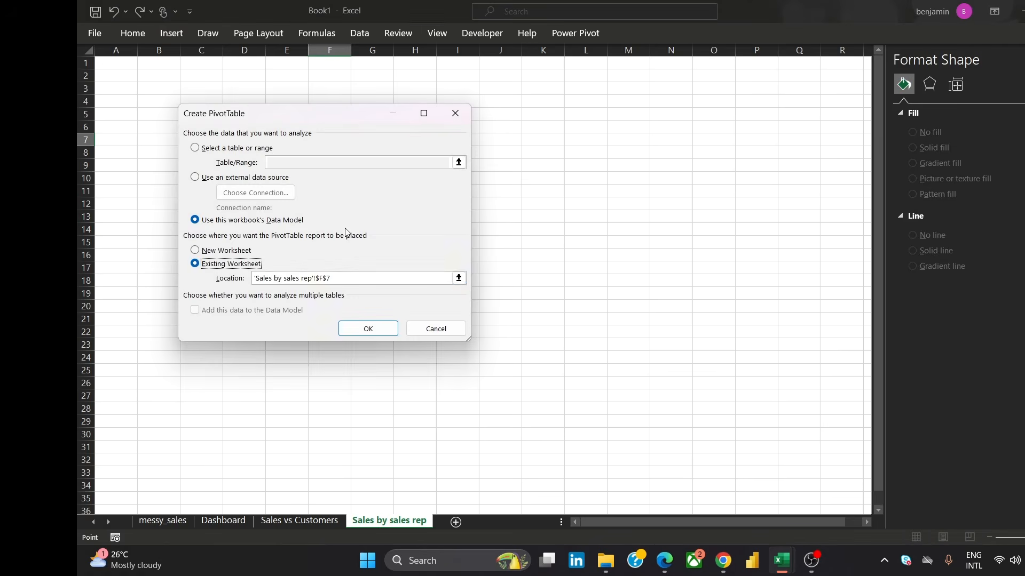
click(373, 333)
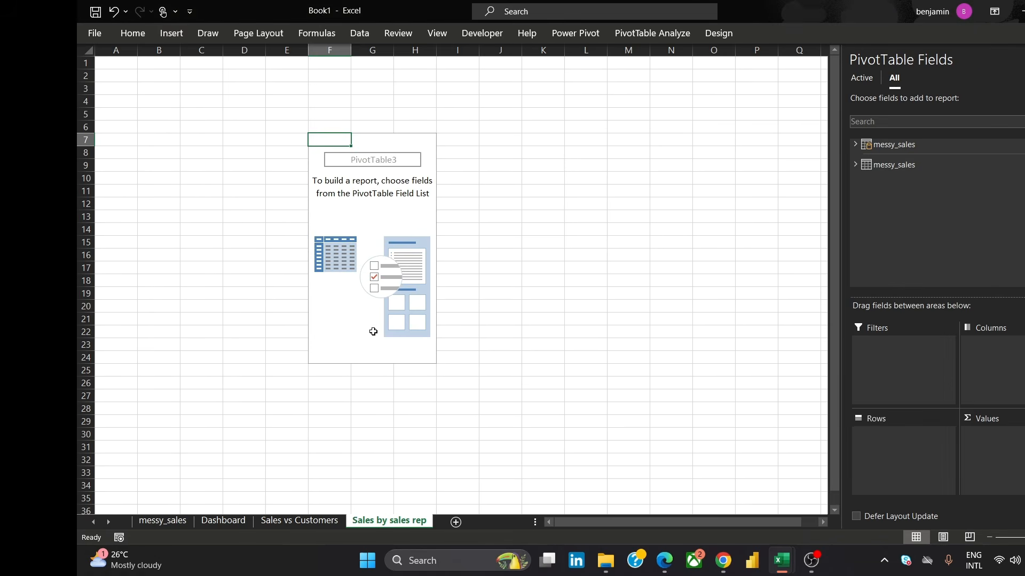
Build the PivotTable with Sales as values and Sales Rep as rows from the messy_sales table
drag(413, 137, 394, 130)
click(542, 139)
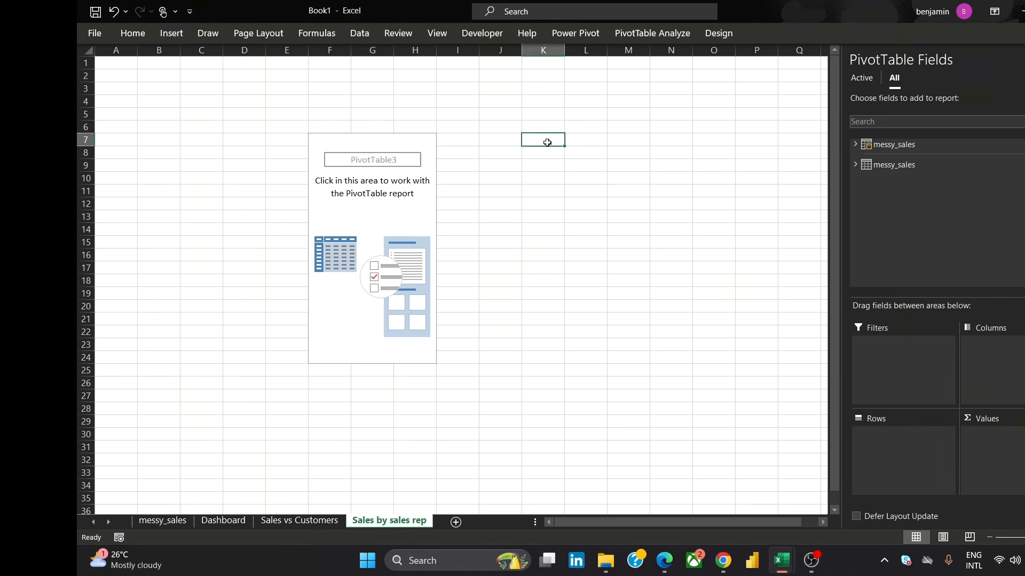
click(504, 241)
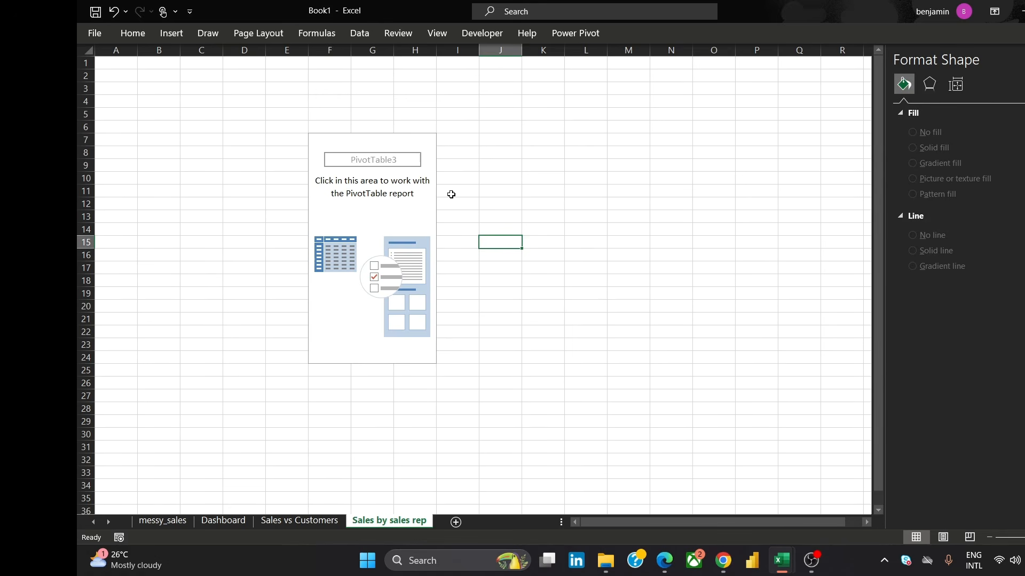
click(417, 140)
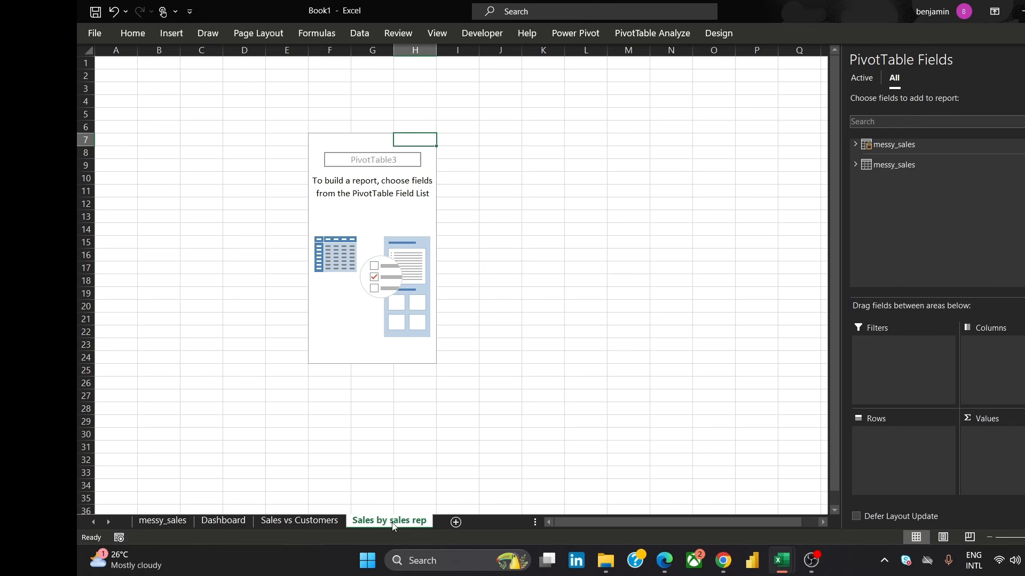
click(856, 165)
scroll(937, 214, down, 1)
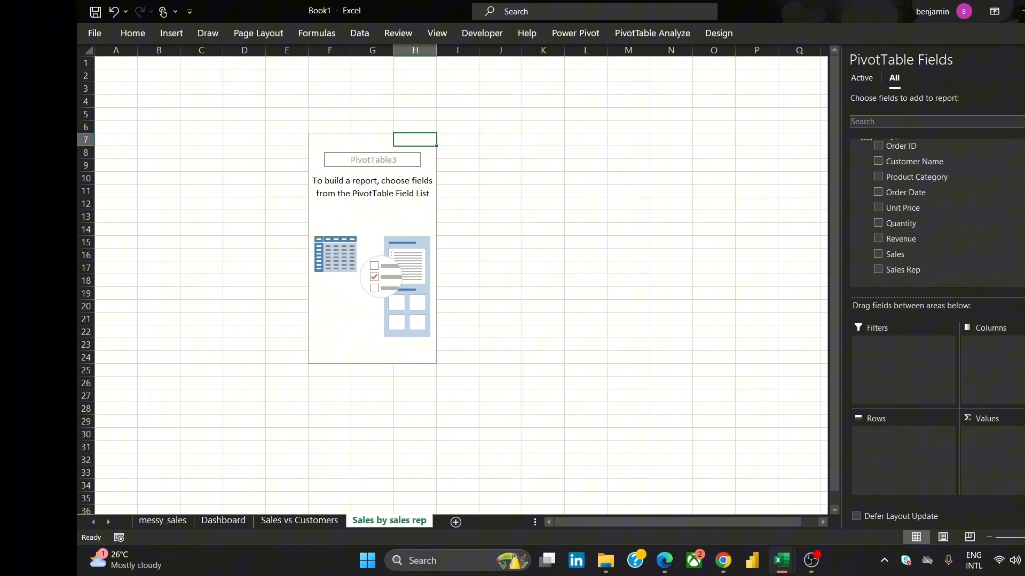
scroll(937, 214, up, 1)
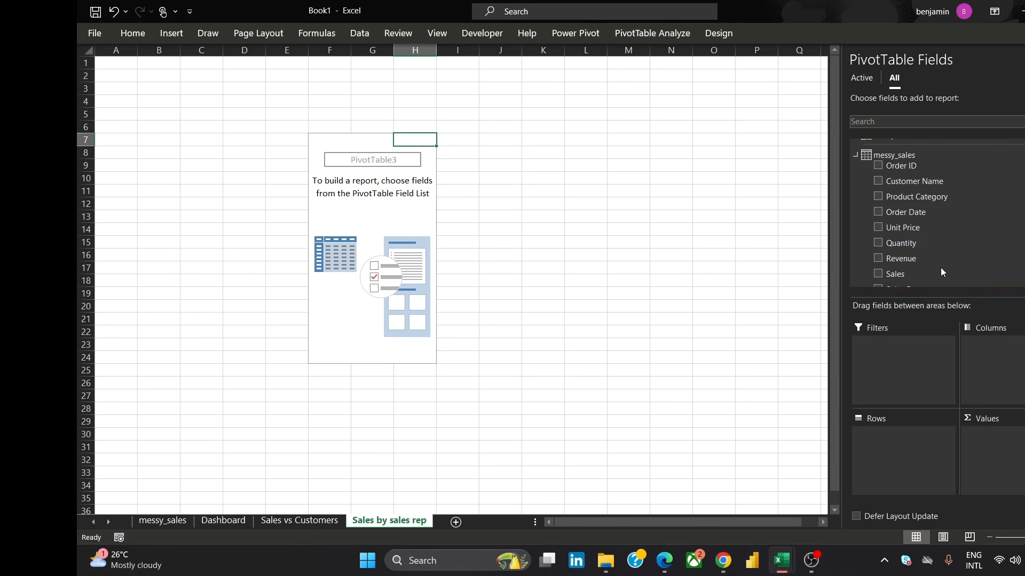
drag(943, 268, 1020, 438)
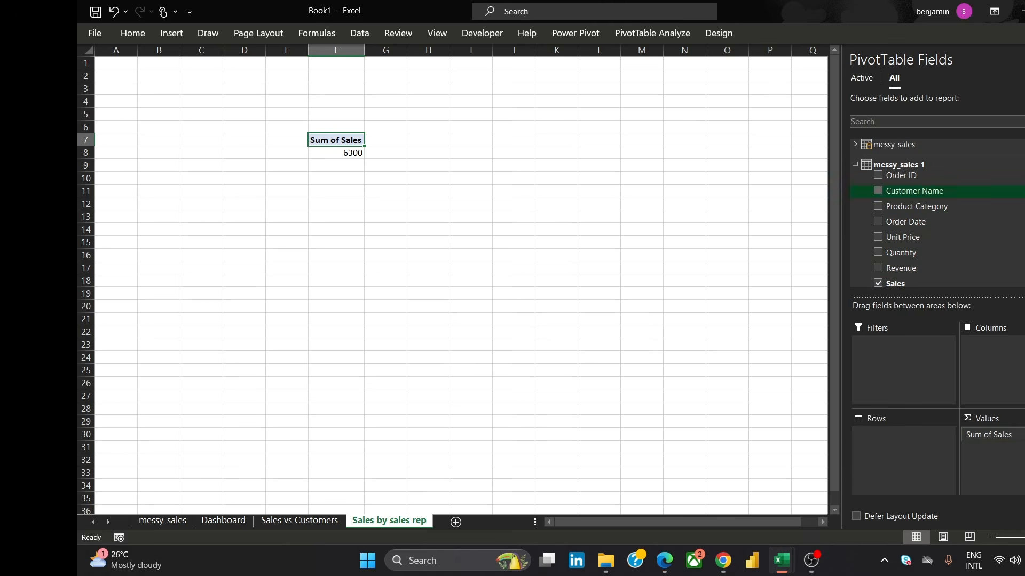
scroll(881, 175, down, 1)
drag(961, 272, 896, 462)
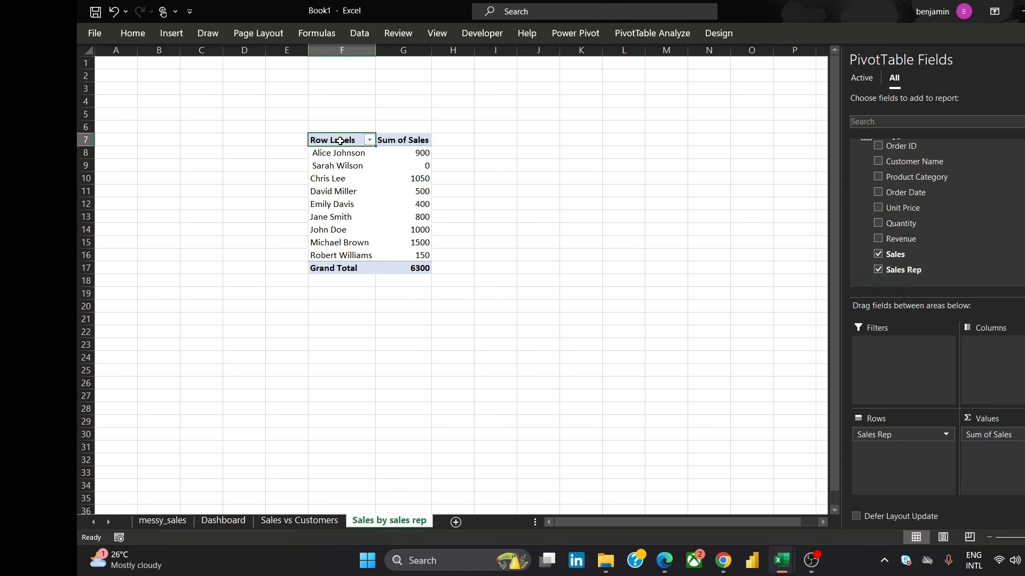
Rename the PivotTable's row header to "Sales Rep"
key(F2)
key(shift+Home)
text(S)
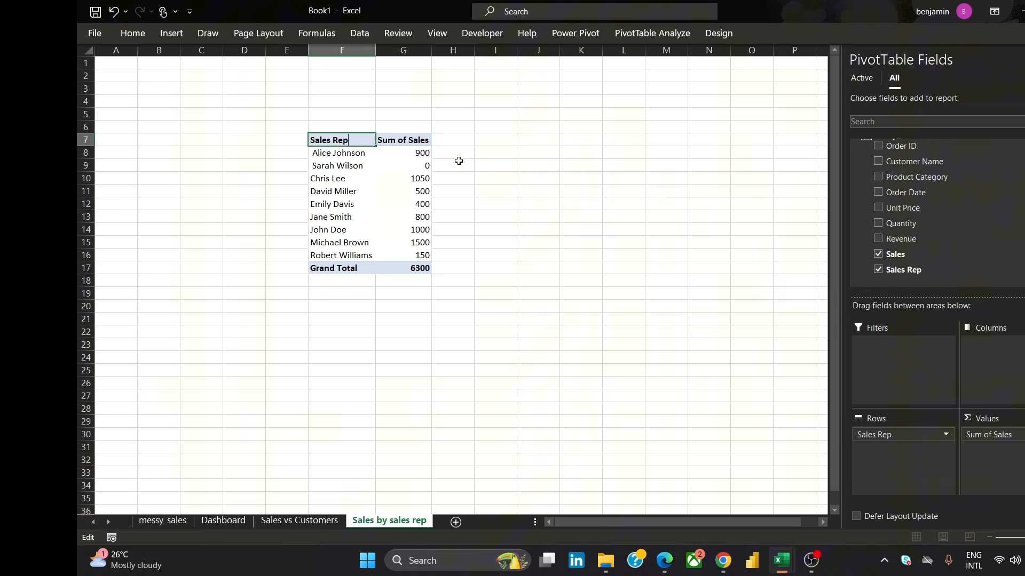
click(483, 142)
Sort the sales reps by Sum of Sales from largest to smallest
click(422, 154)
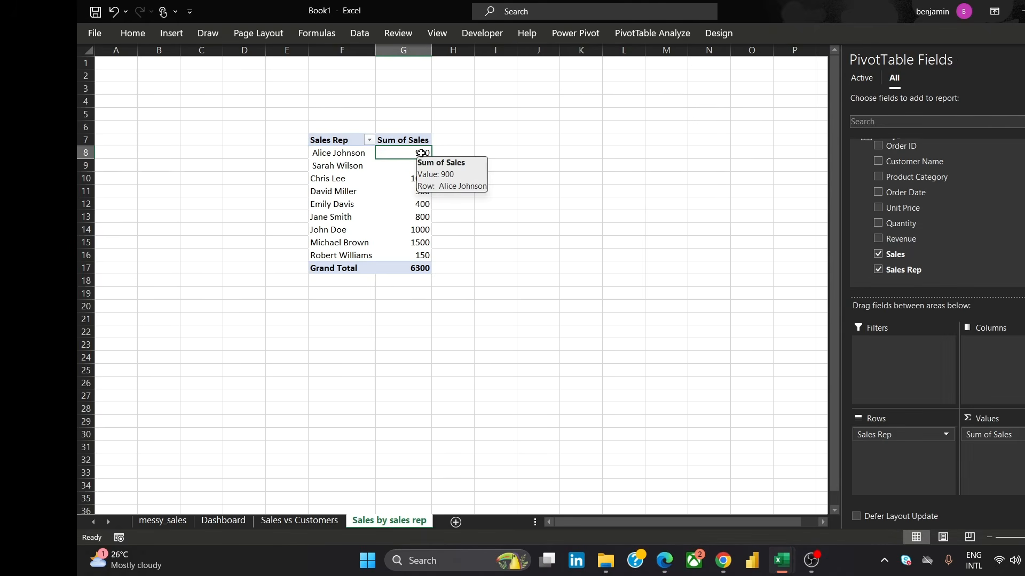
right_click(422, 154)
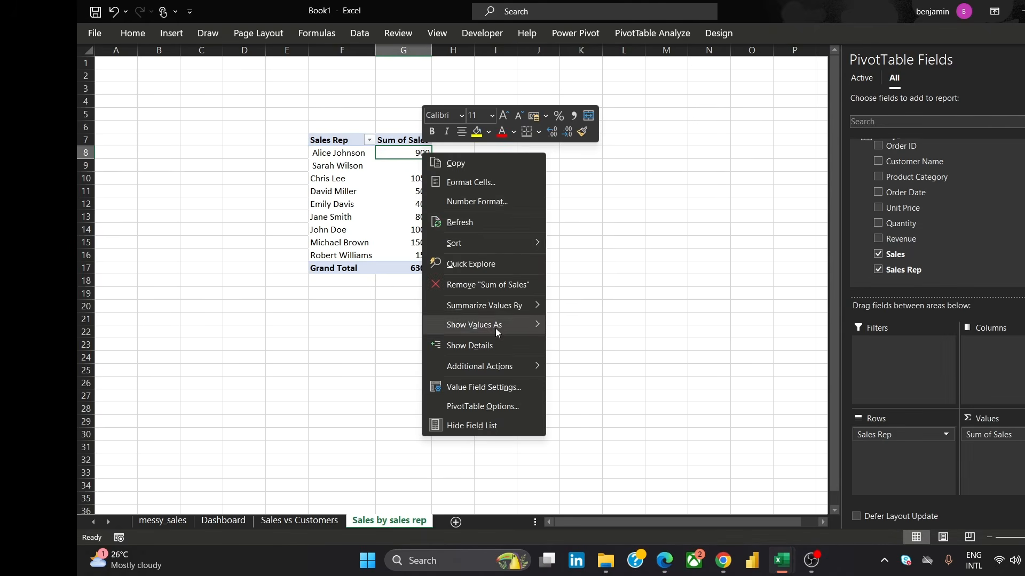
click(407, 150)
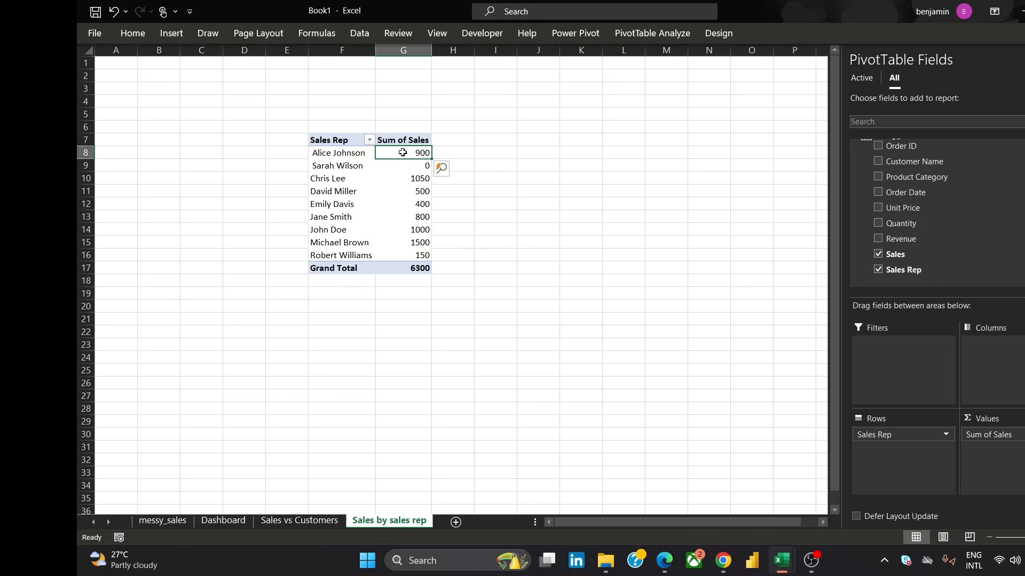
right_click(403, 152)
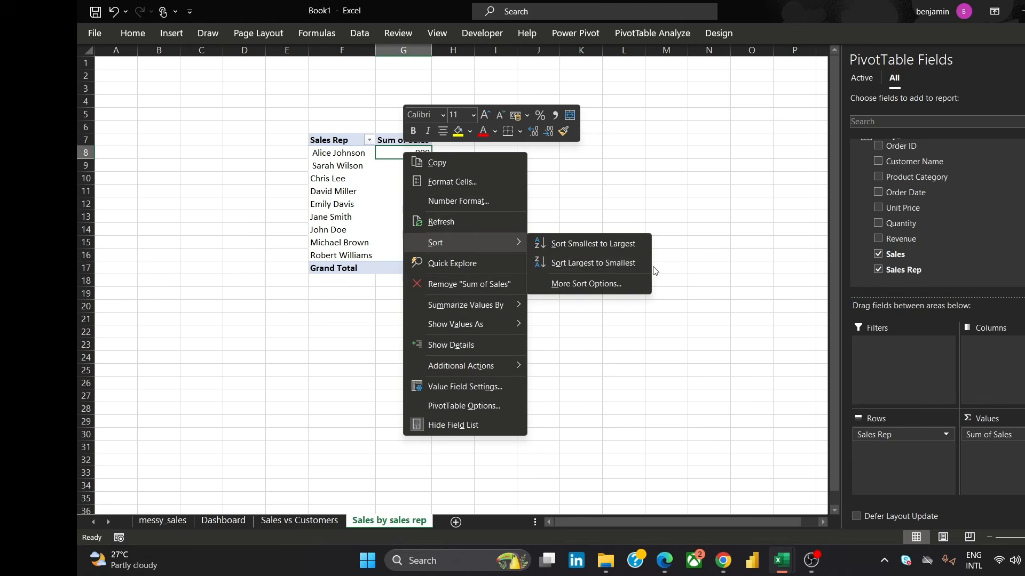
click(635, 264)
click(499, 176)
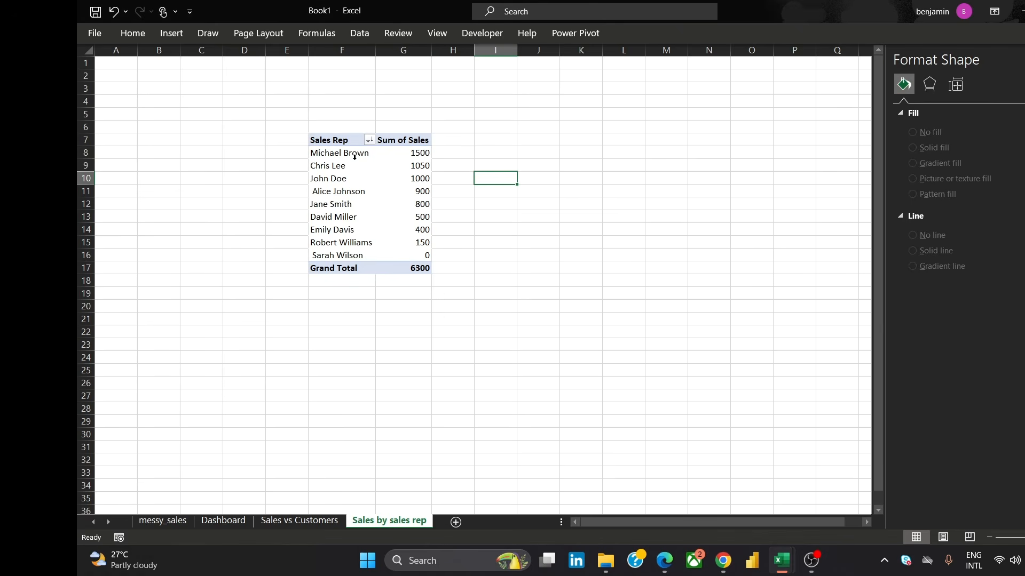
Insert a clustered column PivotChart from the PivotTable and move it beside the table
click(507, 138)
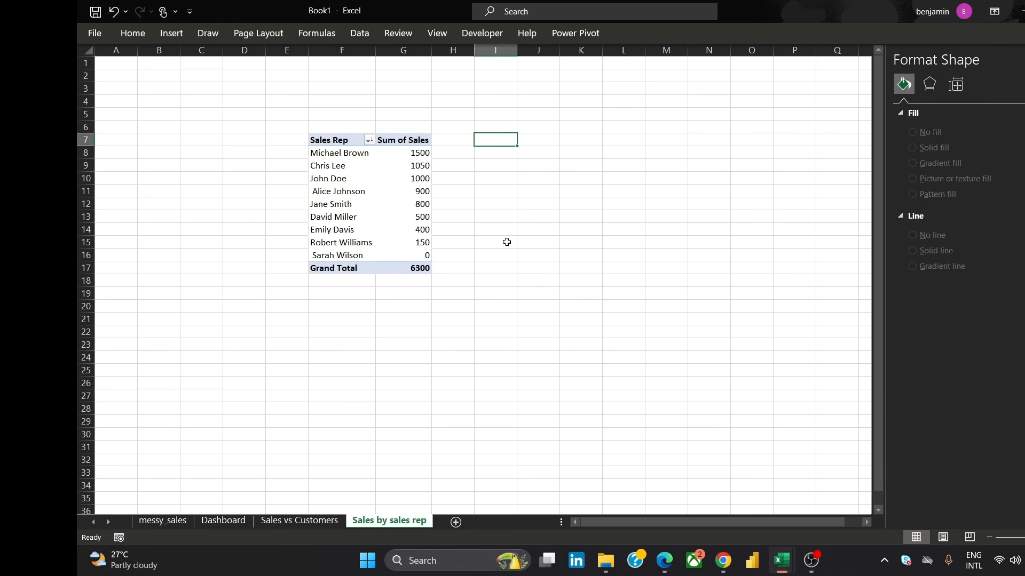
click(419, 154)
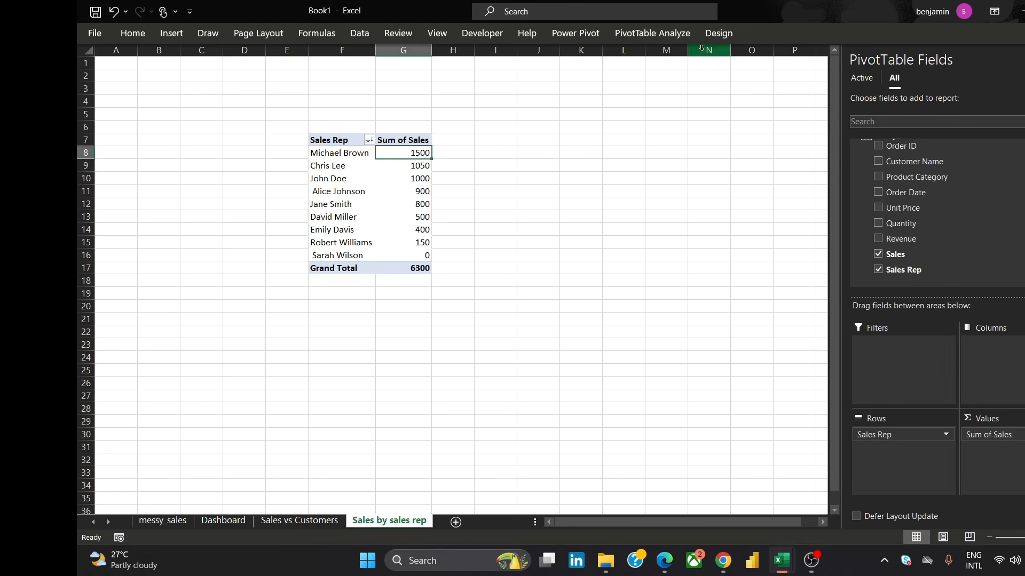
click(652, 35)
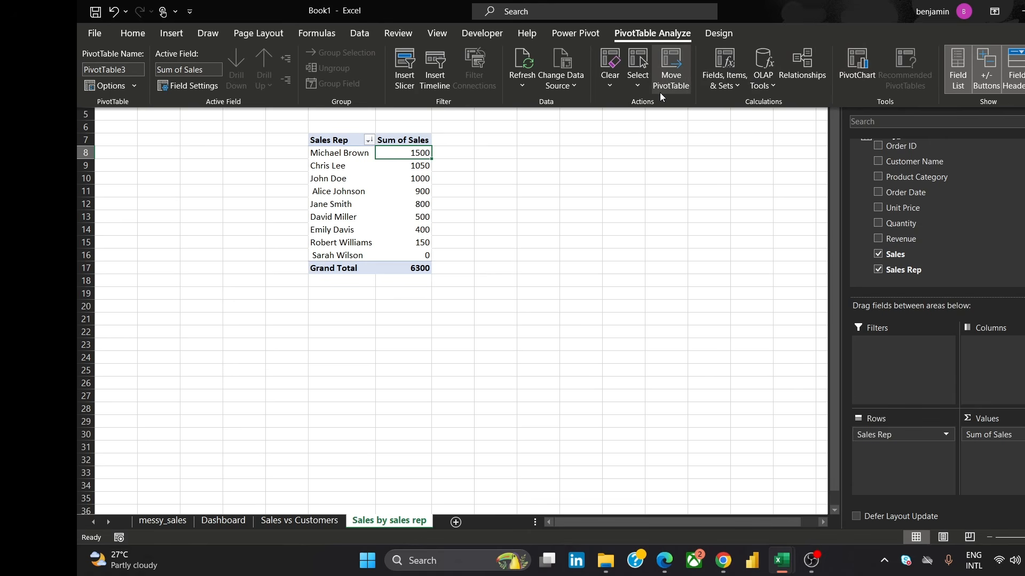
click(856, 68)
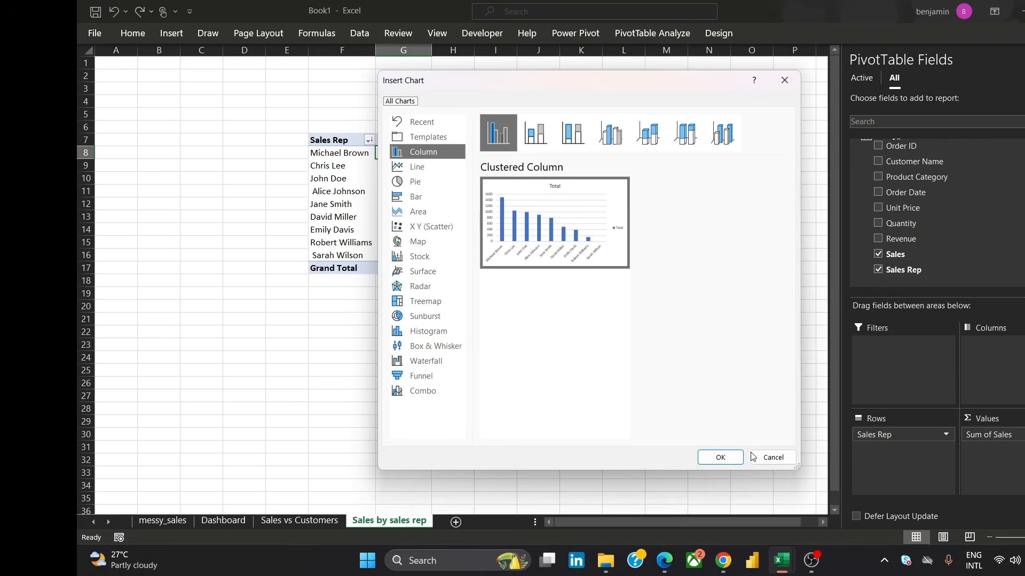
click(719, 459)
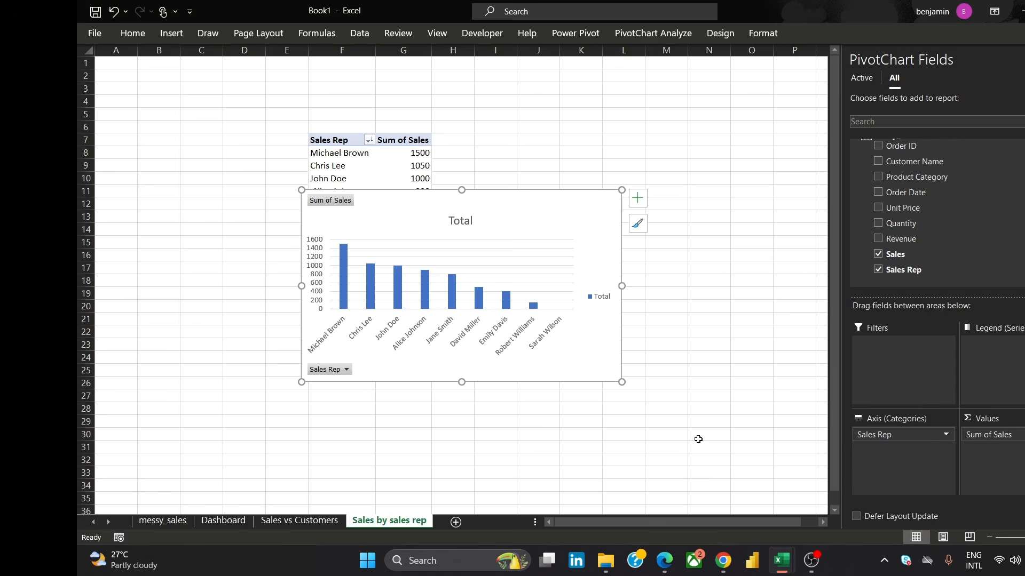
mouse_move(544, 198)
mouse_down()
mouse_move(729, 229)
mouse_move(700, 149)
mouse_up()
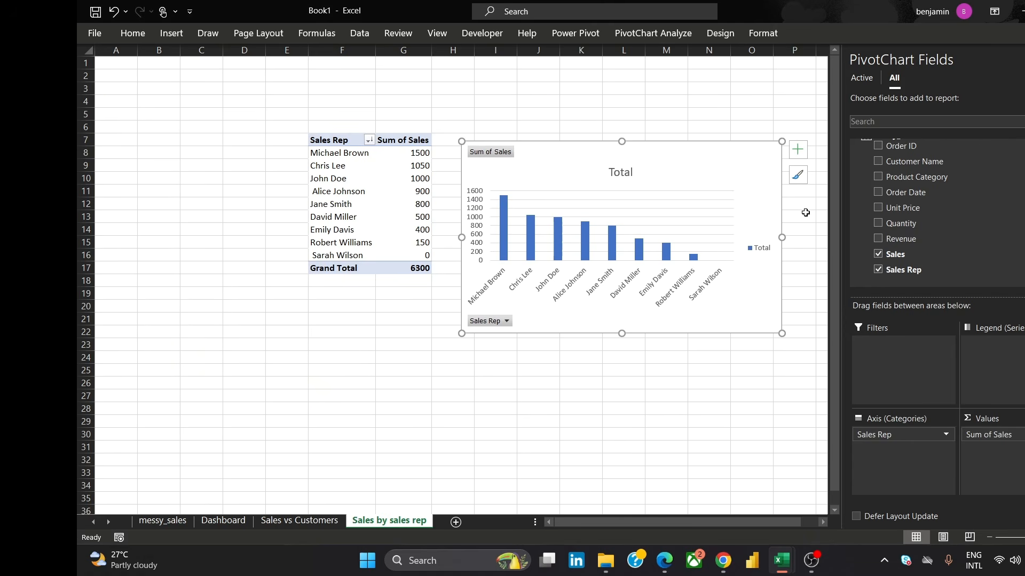
Format the chart area with no fill and no border line
right_click(706, 173)
click(769, 494)
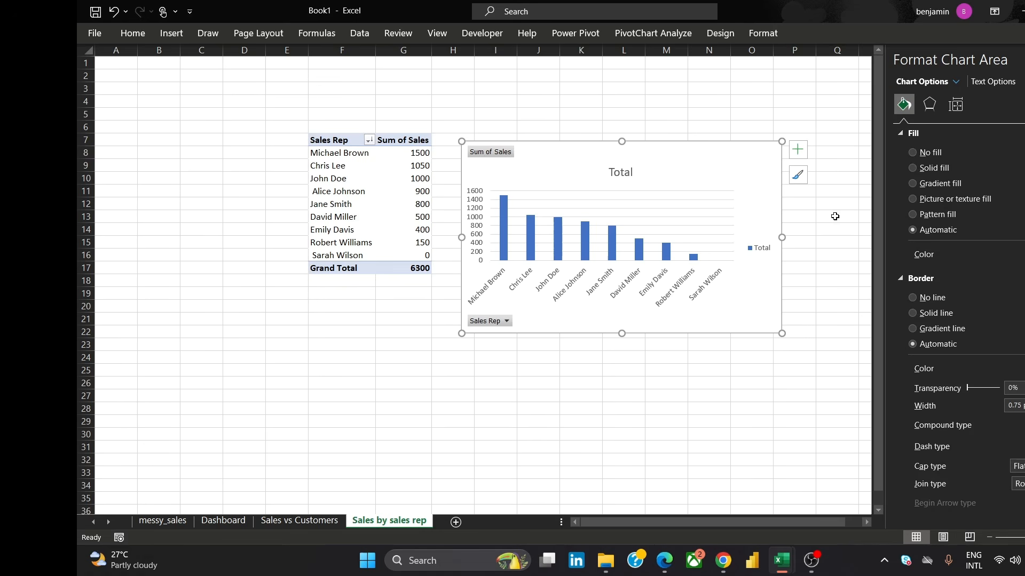
click(911, 153)
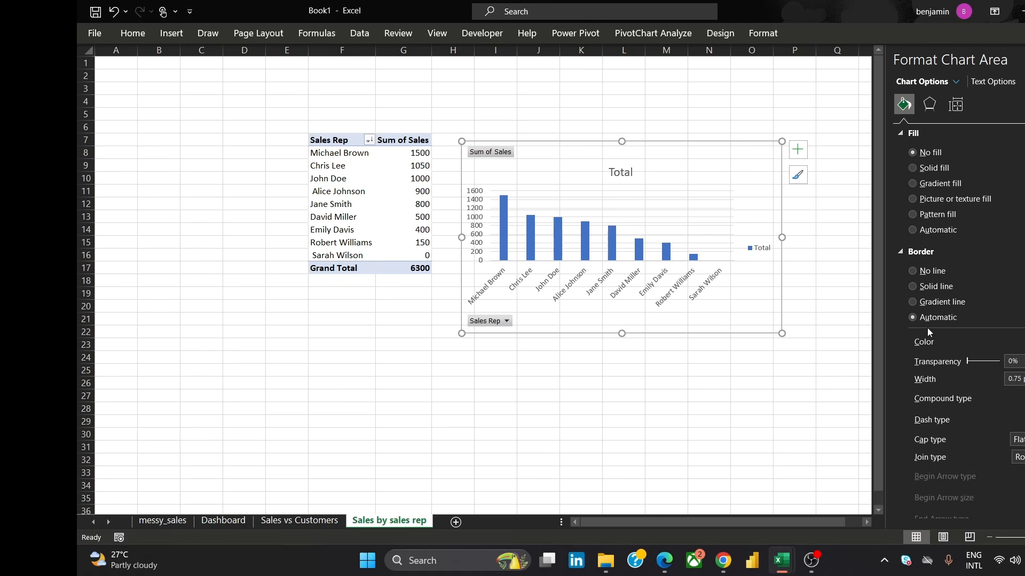
click(913, 270)
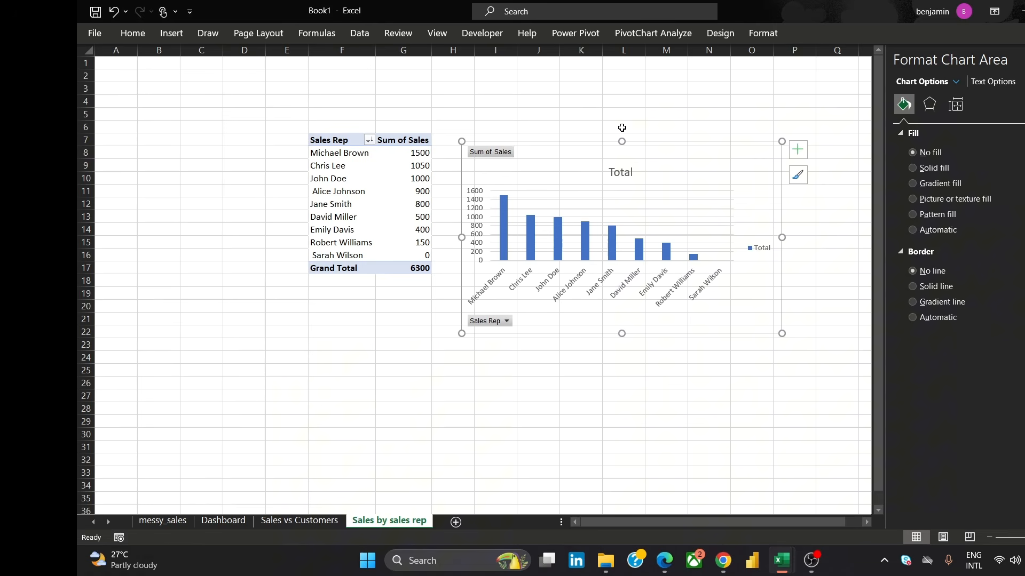
Add a trendline to the chart and remove its legend
click(797, 175)
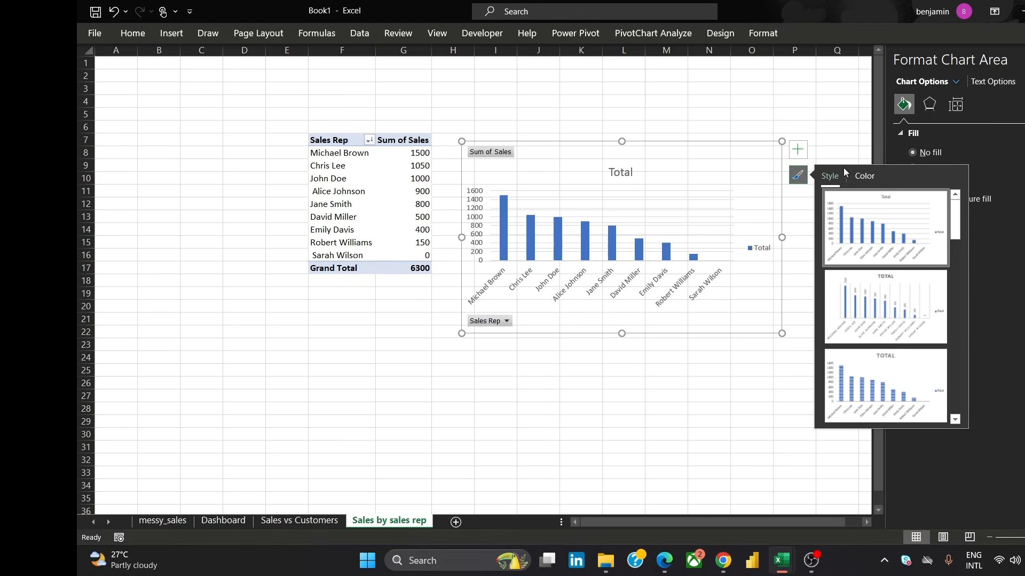
click(861, 177)
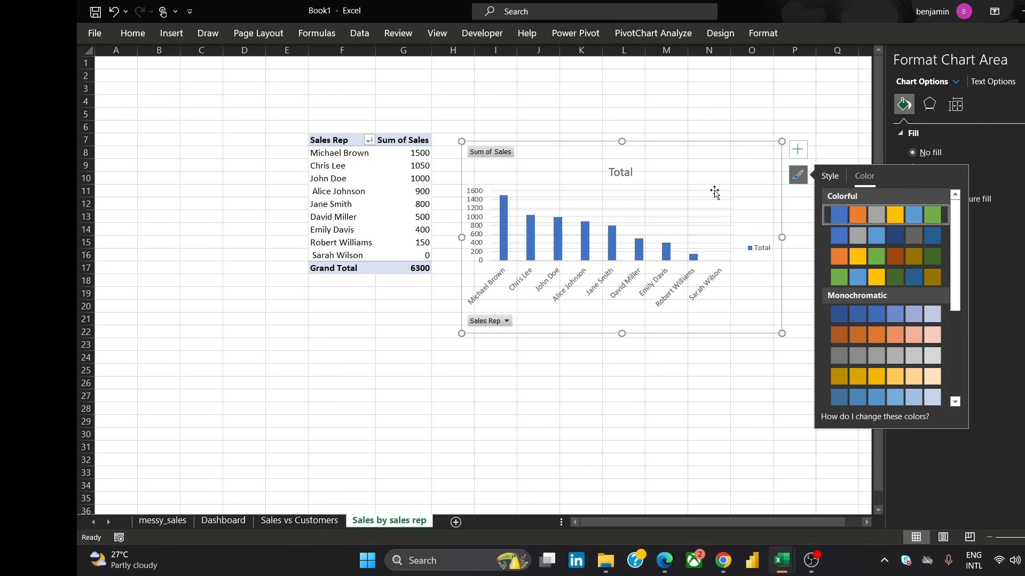
click(797, 150)
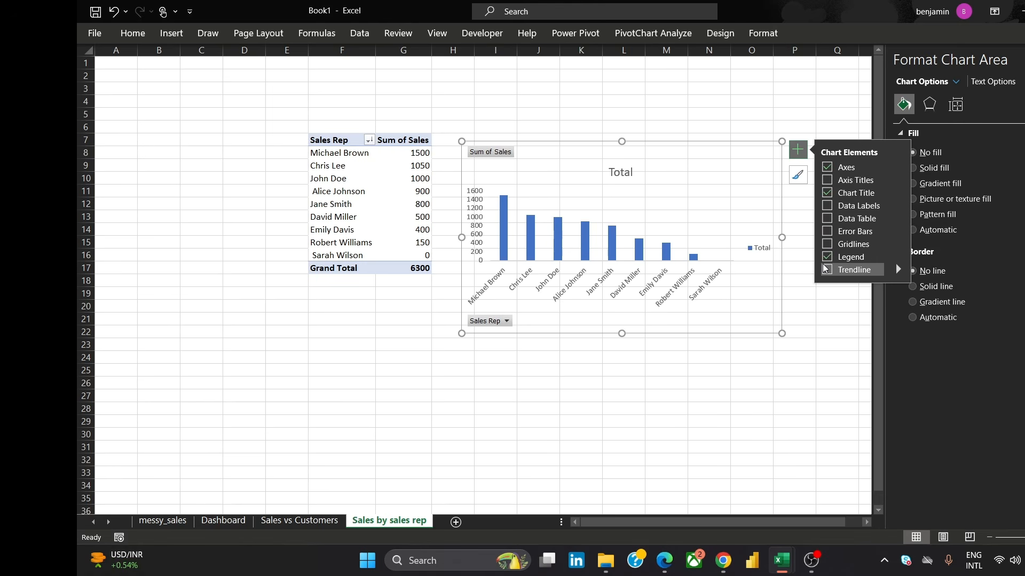
click(825, 269)
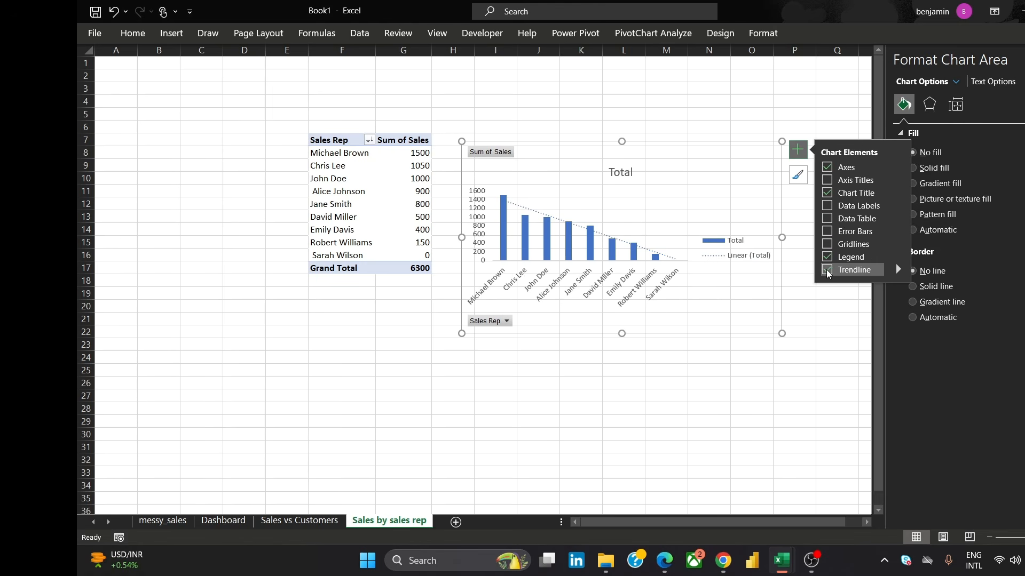
click(827, 257)
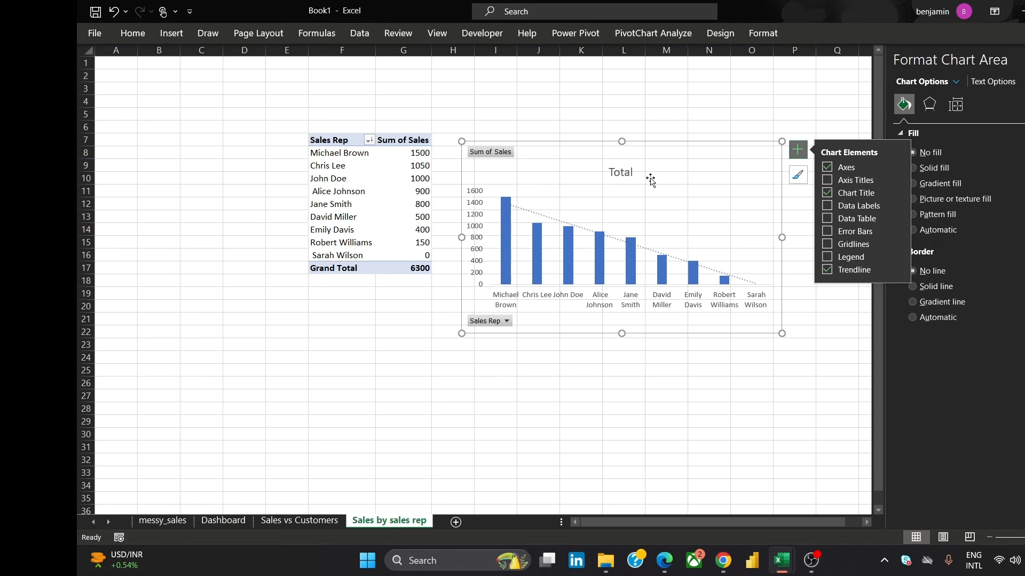
Rename the chart title to "Sales Rep by Sales"
double_click(614, 172)
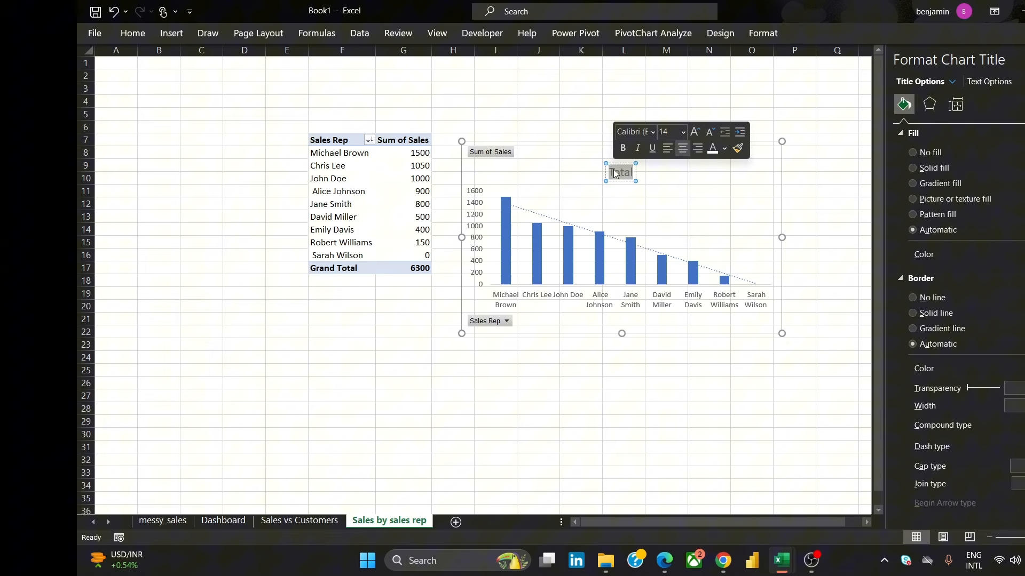
text(Sales)
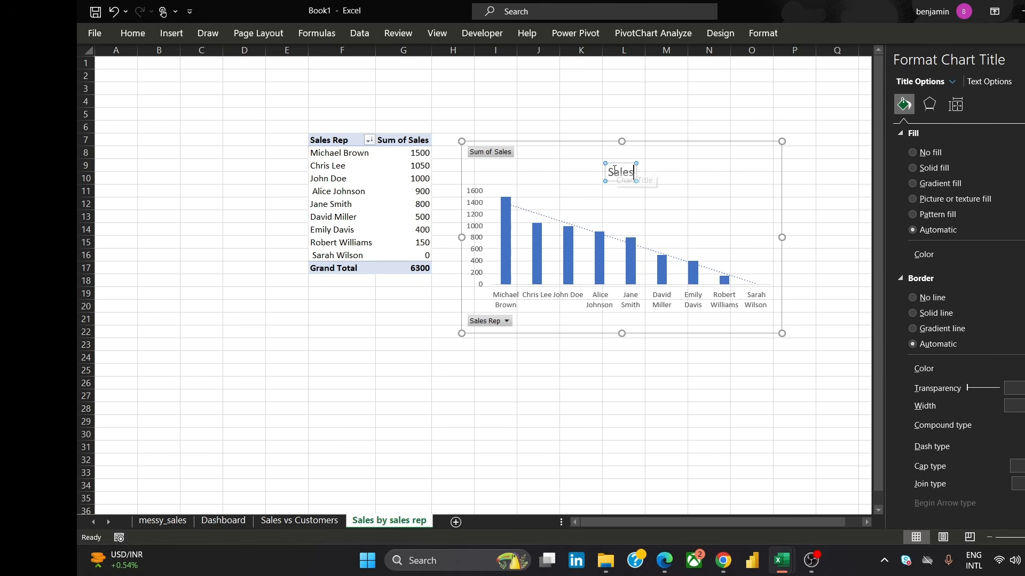
text( Rep by)
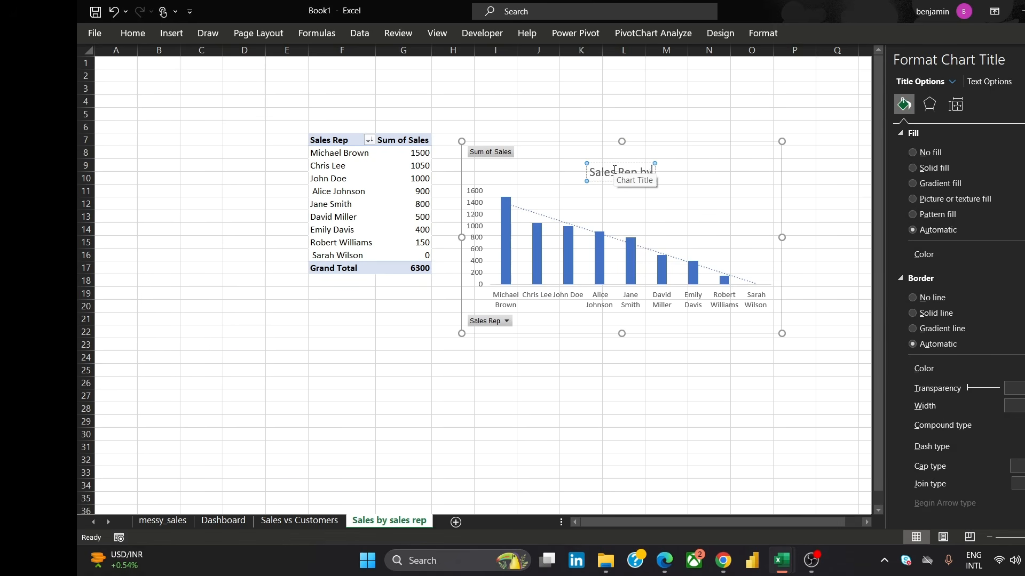
text( Sales)
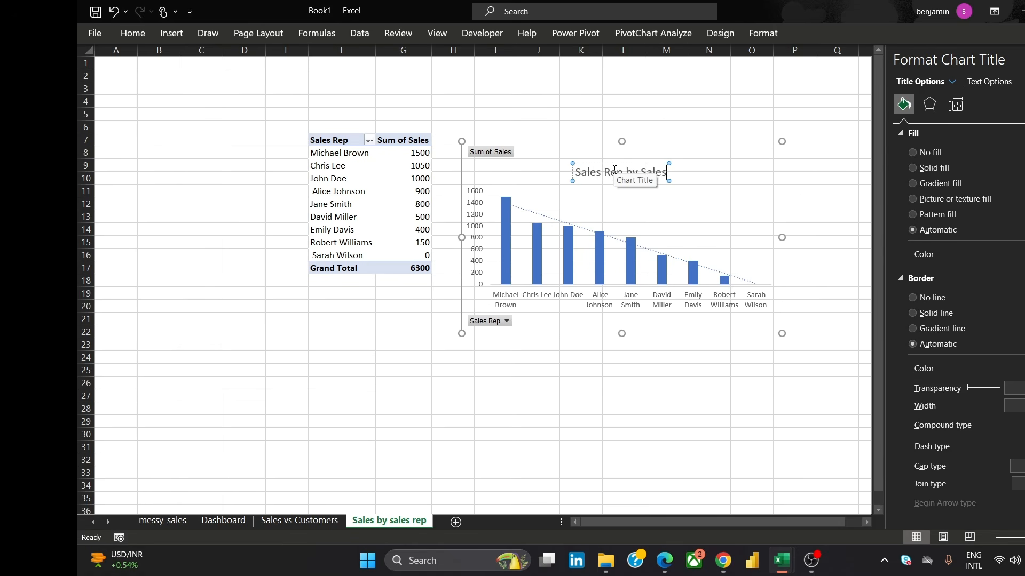
Set the chart title's font to Cambria and reduce its font size
key(ctrl+a)
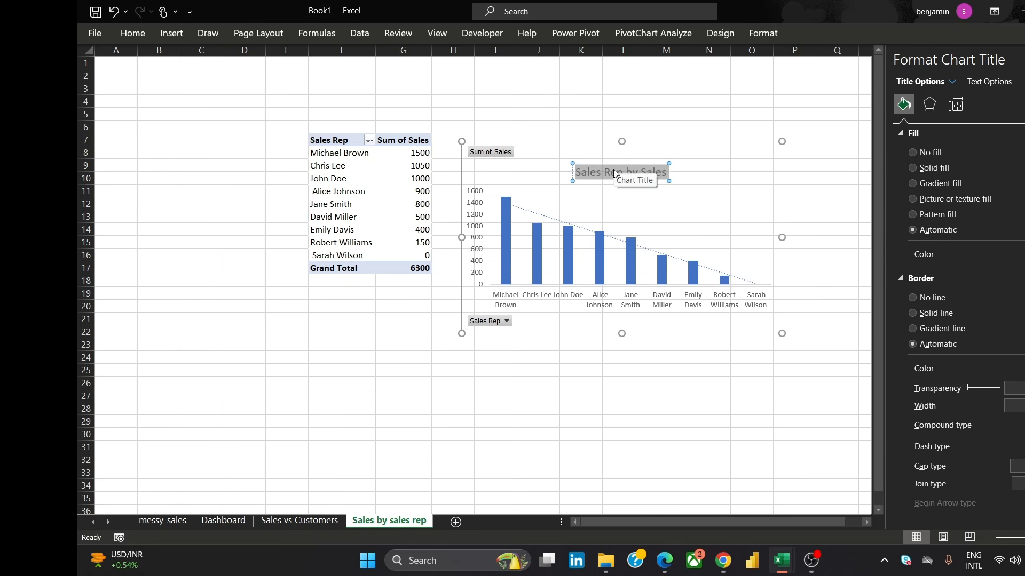
click(134, 40)
click(249, 60)
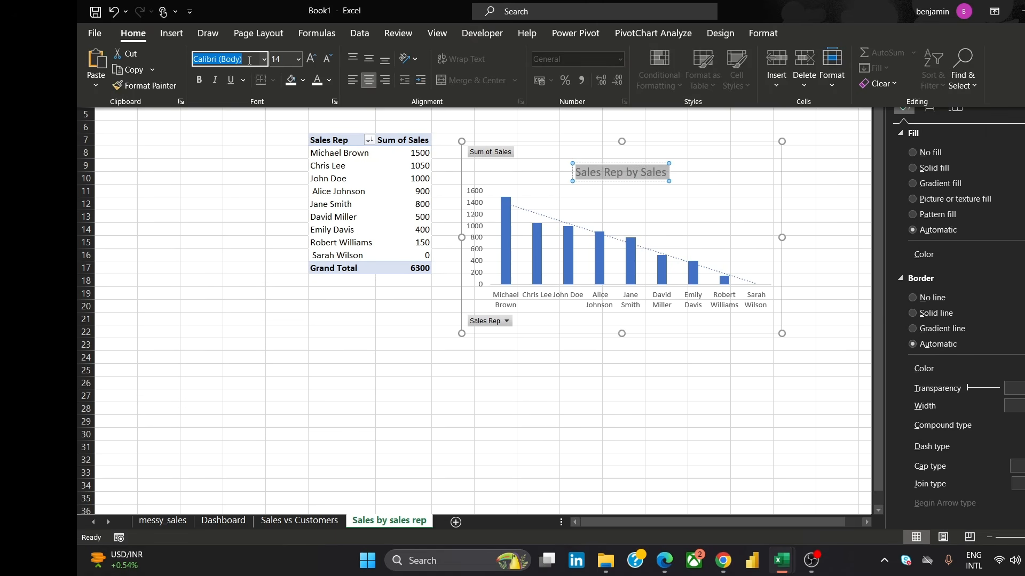
text(Cambria)
key(Return)
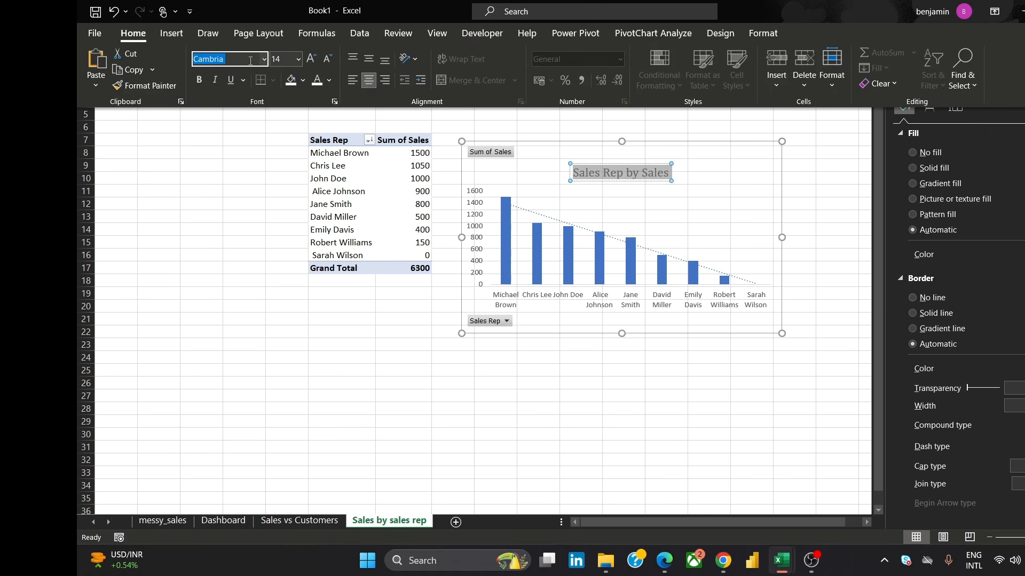
click(298, 59)
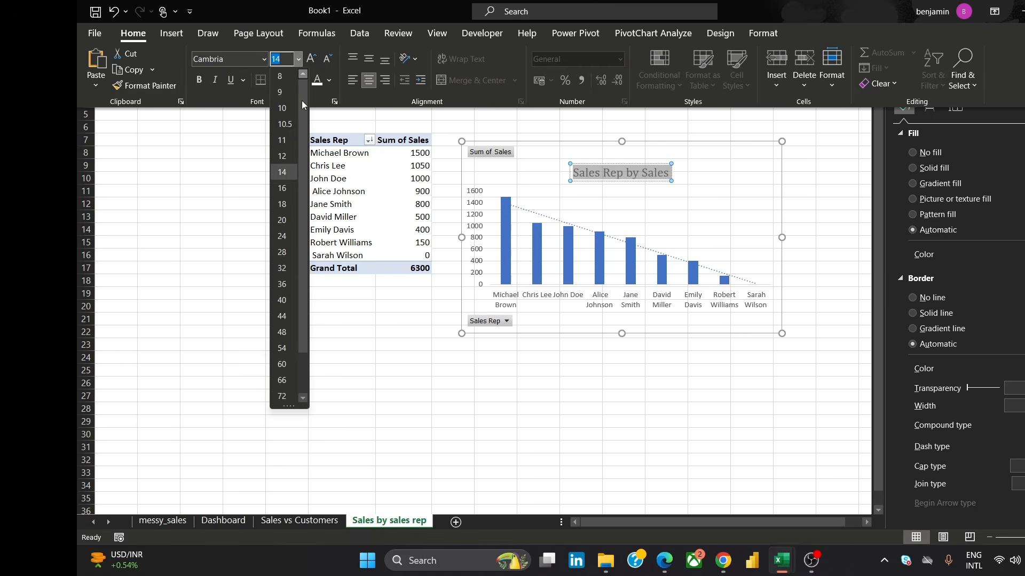
click(286, 147)
Move the chart up slightly beside the PivotTable
click(817, 172)
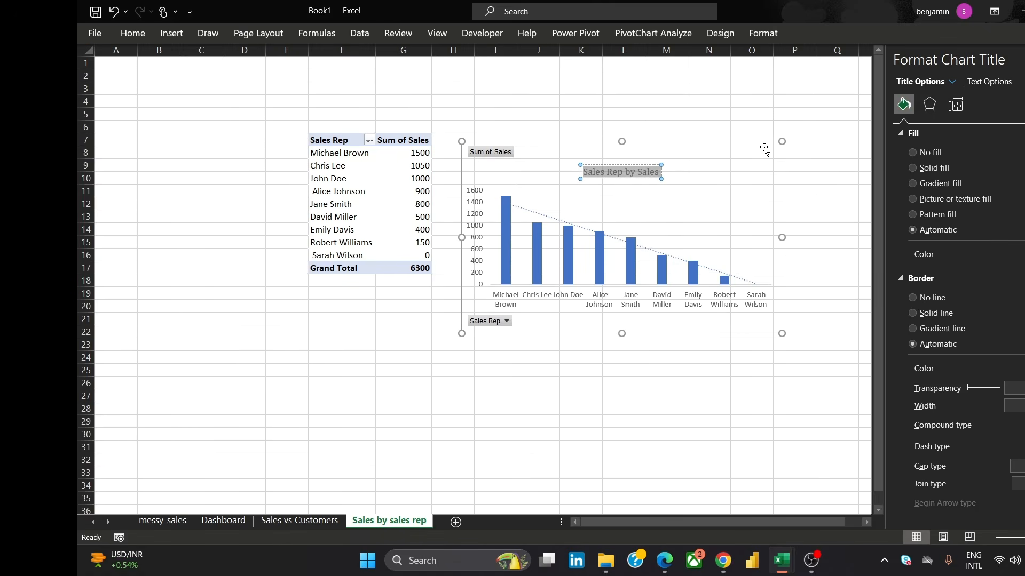
drag(767, 149, 782, 119)
click(659, 359)
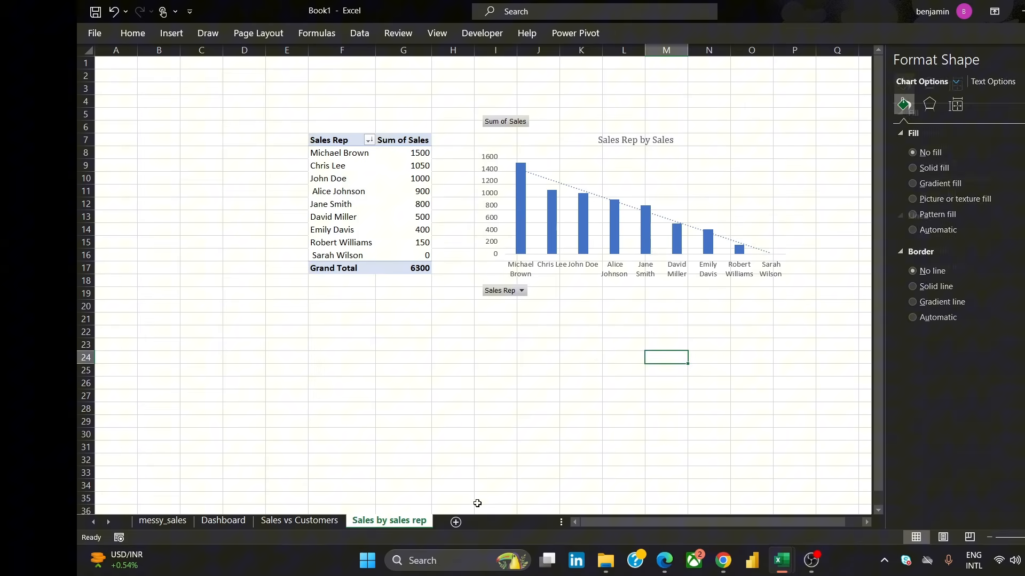
Add a new worksheet and name it "Sales by Product Category"
click(456, 526)
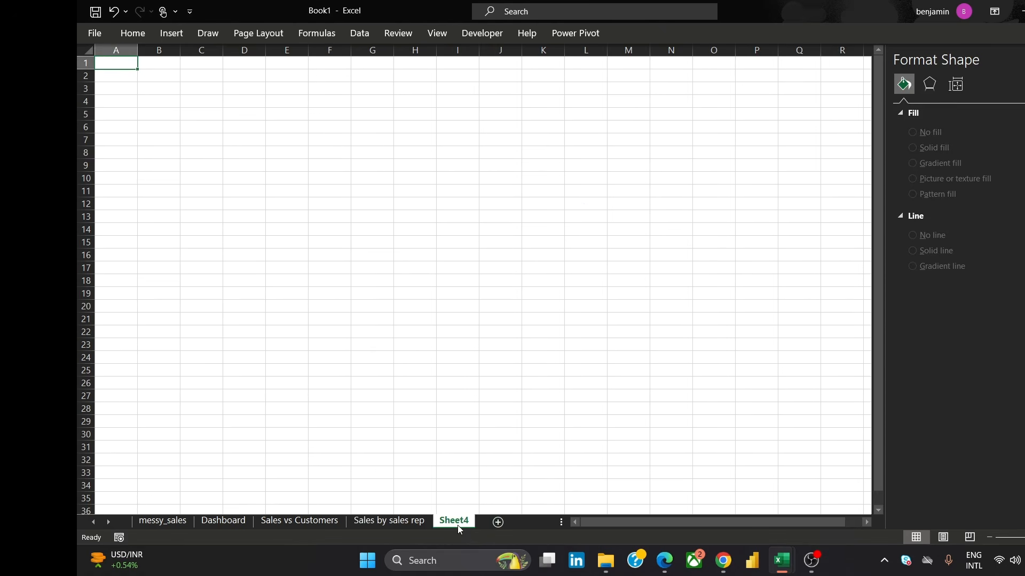
double_click(456, 521)
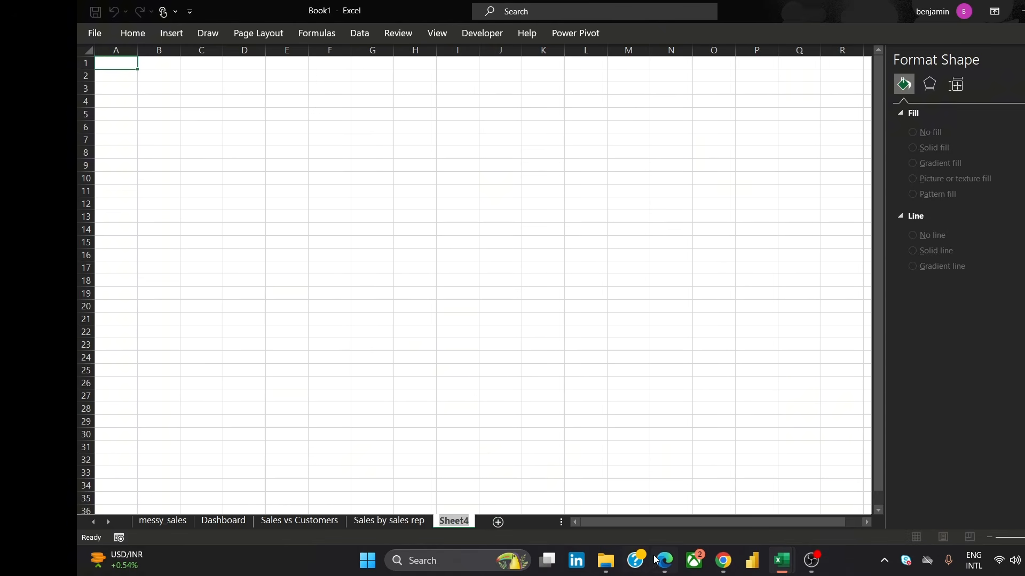
mouse_move(717, 569)
text(Sales)
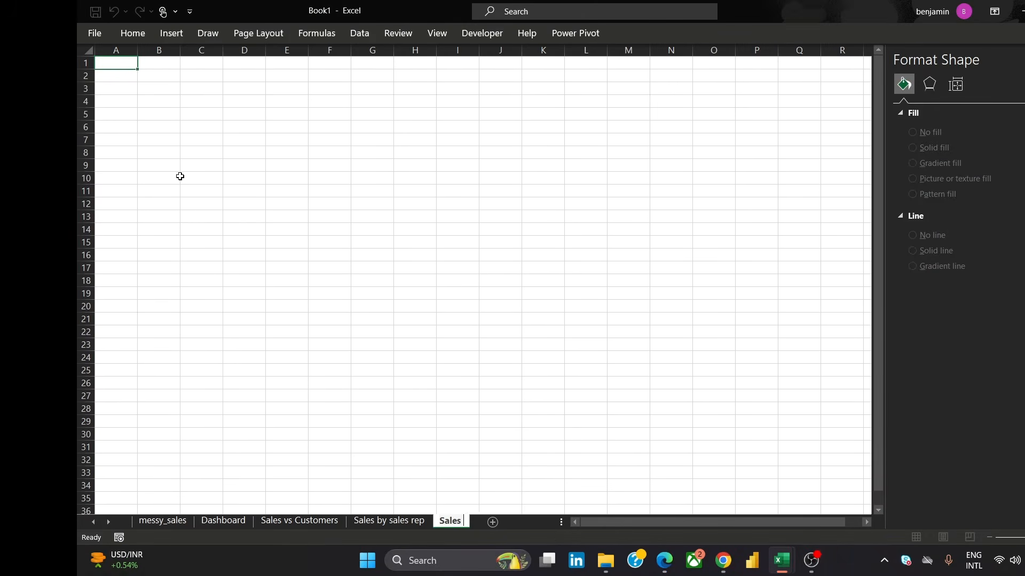
text( by Produ)
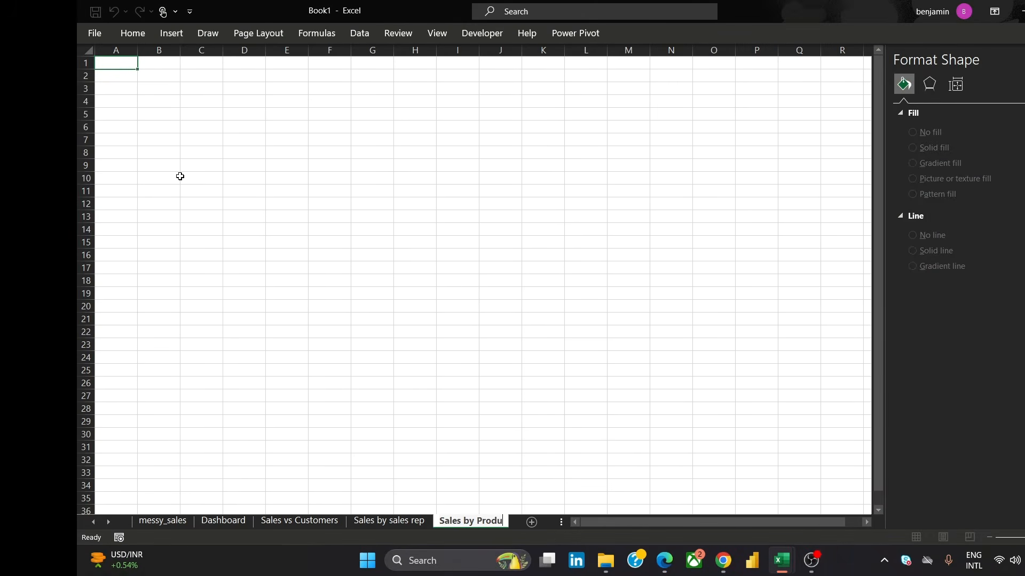
text(tt Category)
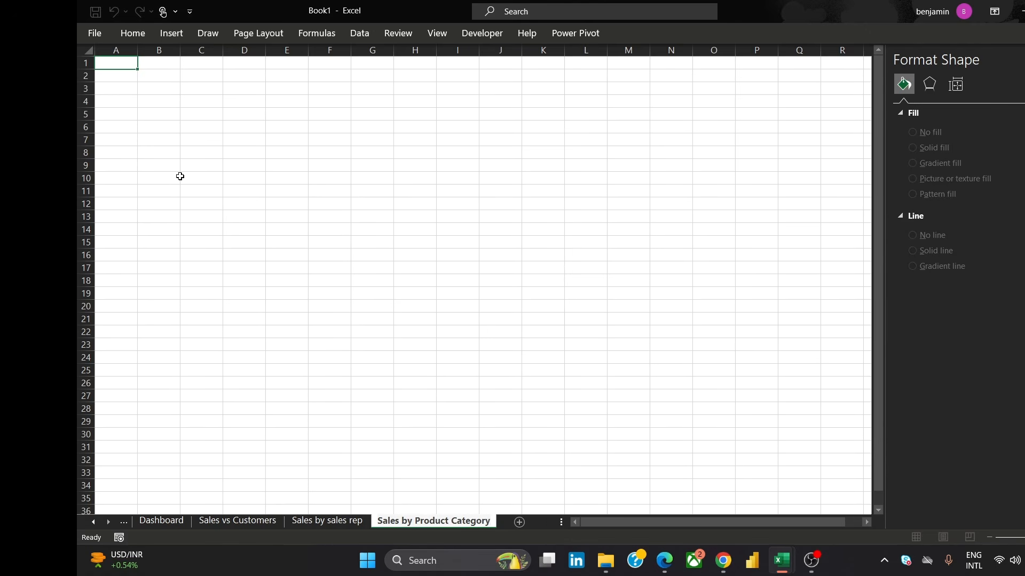
Insert a PivotTable from messy_sales 1 with Product Category as rows and Sum of Sales as values
click(130, 64)
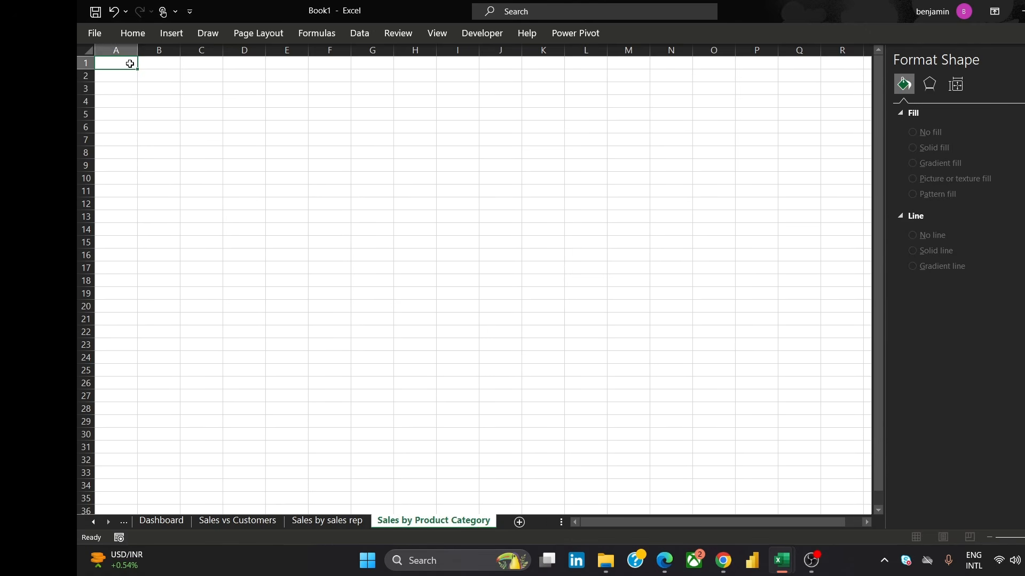
click(165, 36)
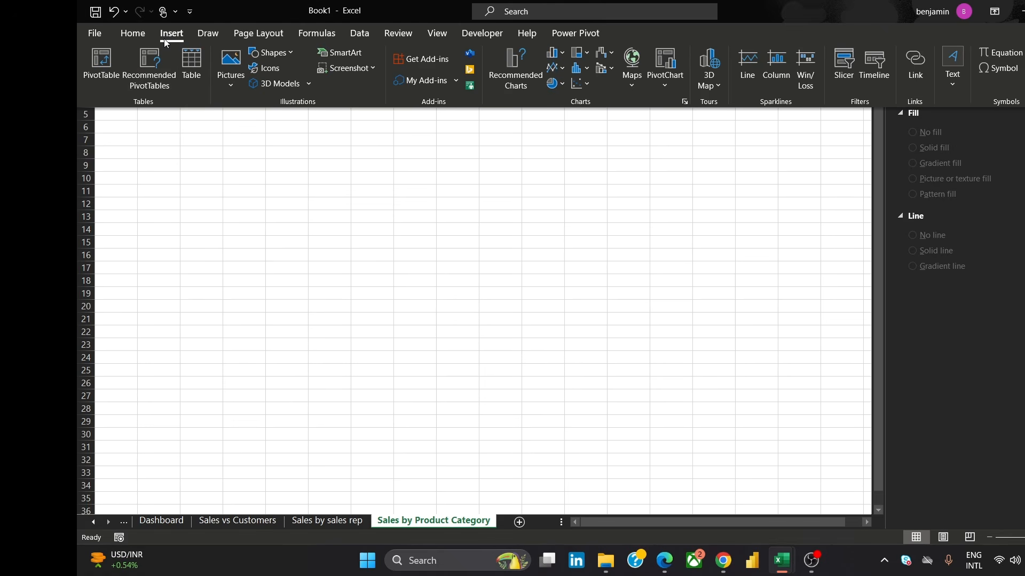
click(113, 71)
click(354, 329)
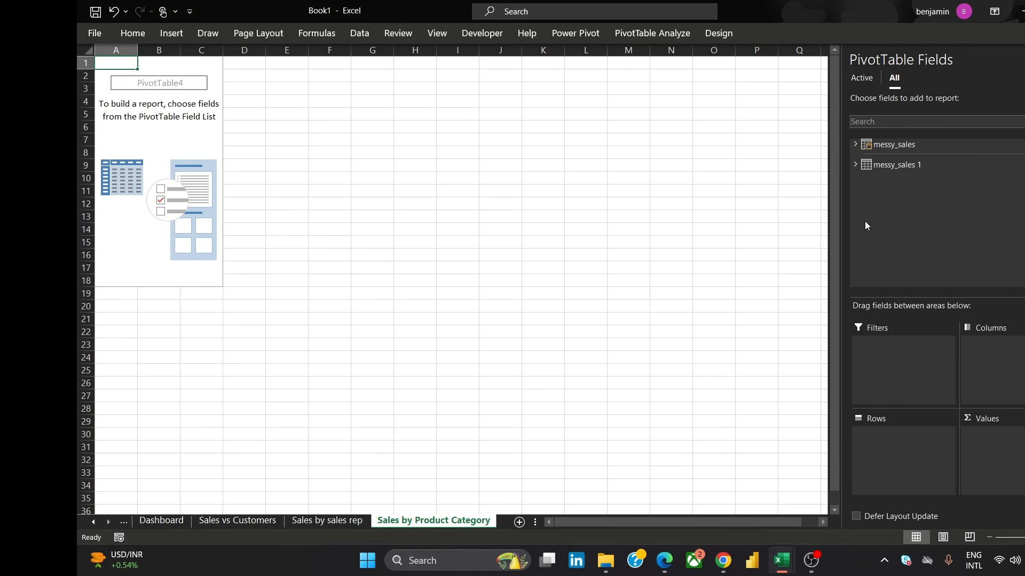
click(871, 167)
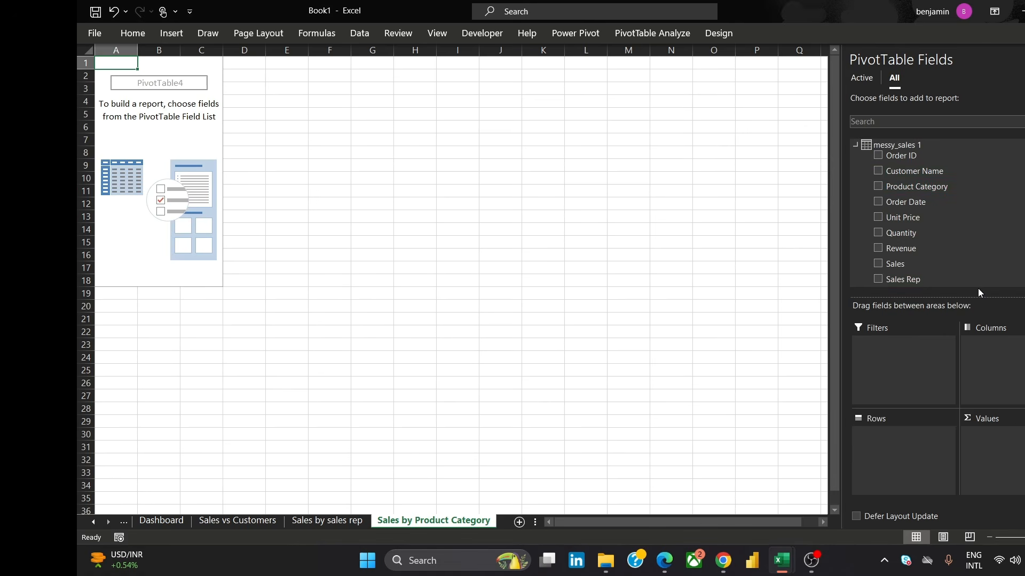
scroll(934, 213, down, 1)
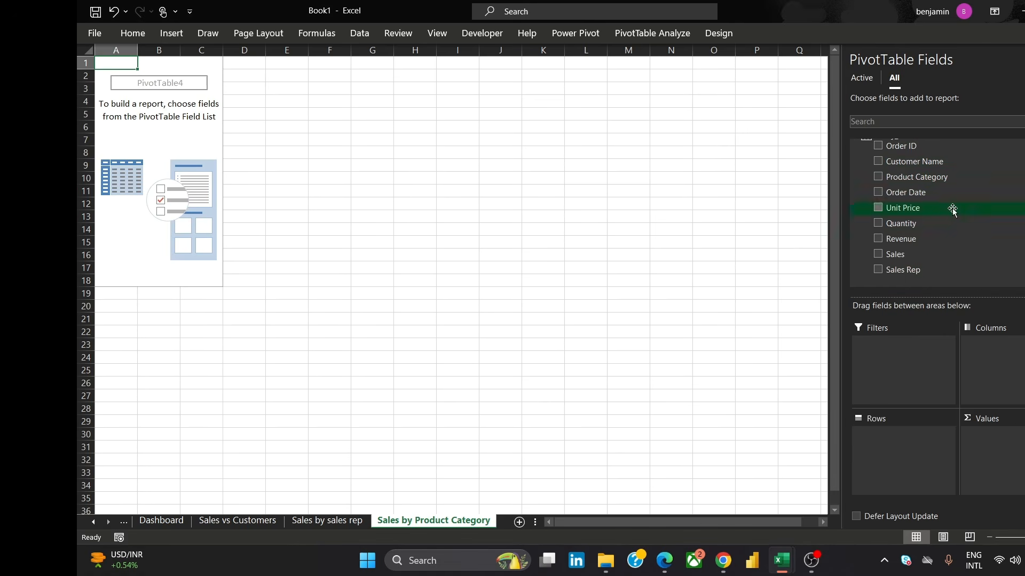
click(947, 180)
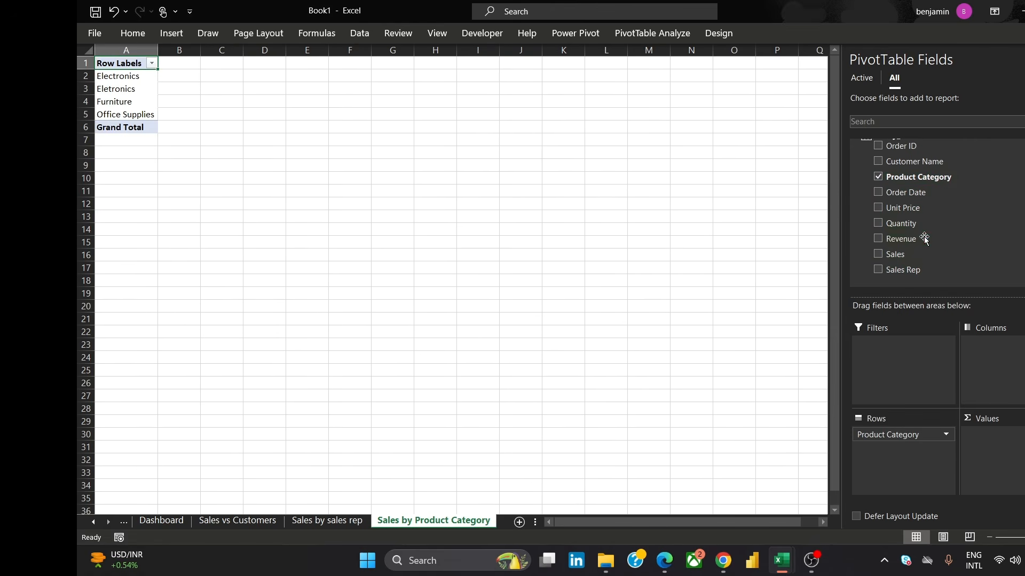
drag(920, 255, 987, 435)
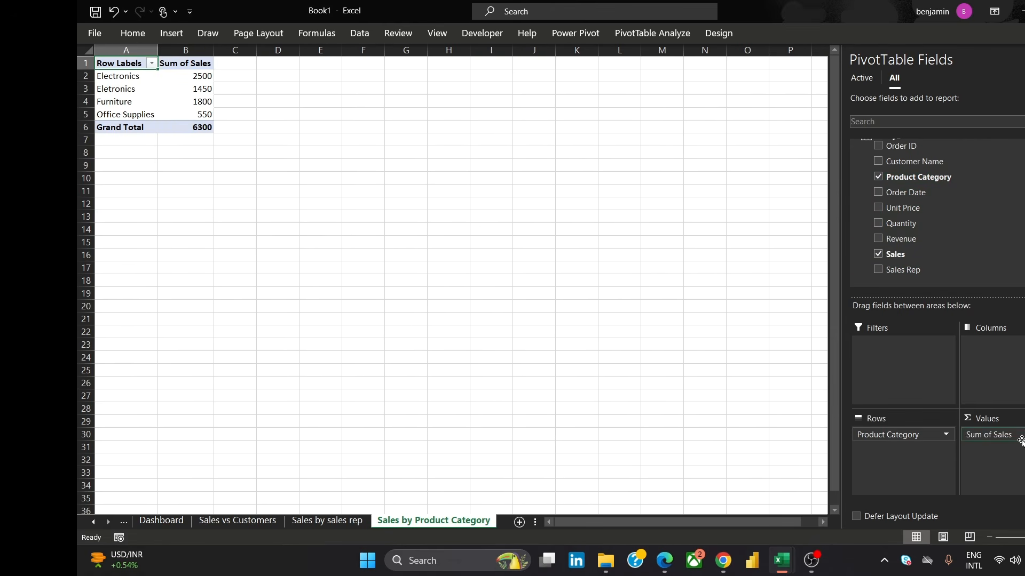
Rename the PivotTable's row label header to "PC"
double_click(110, 62)
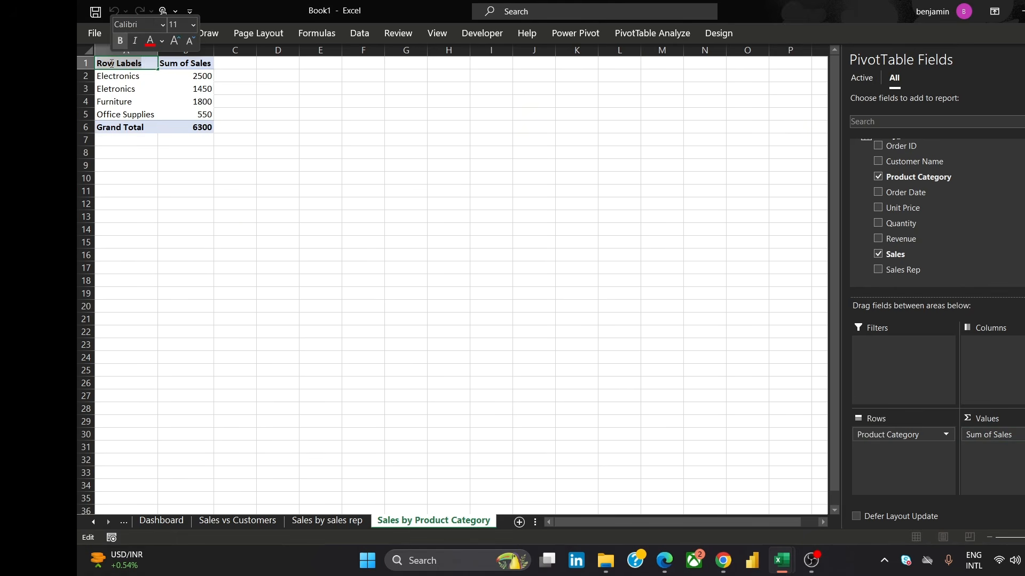
text(PC)
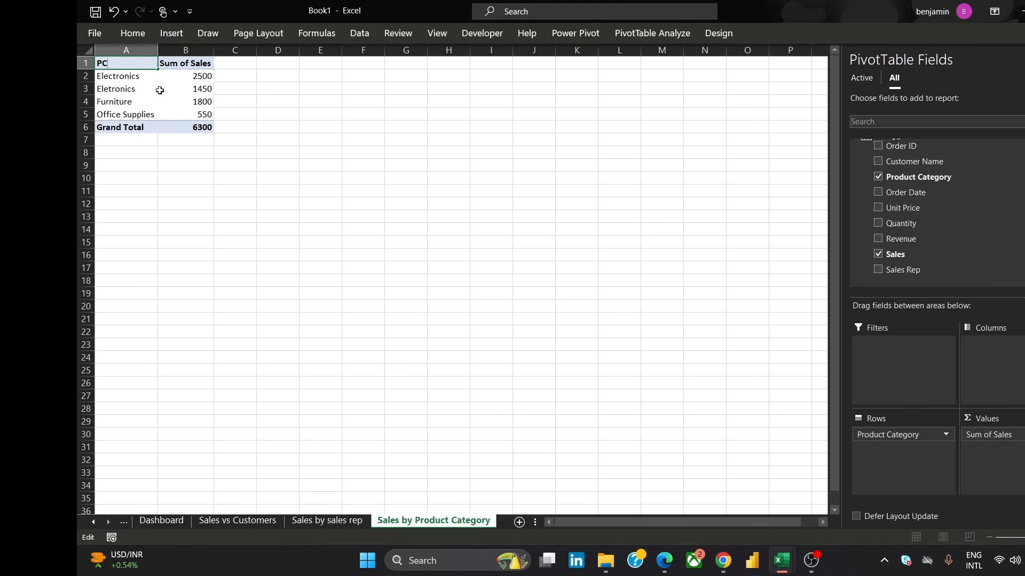
click(258, 104)
Inspect the product category rows and their sales values in the PivotTable
click(200, 77)
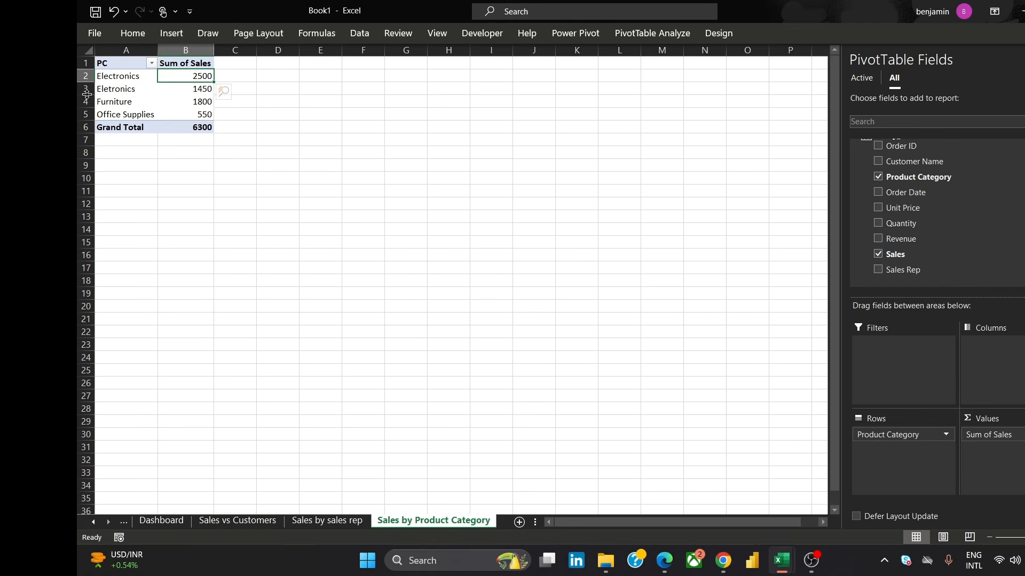
click(135, 96)
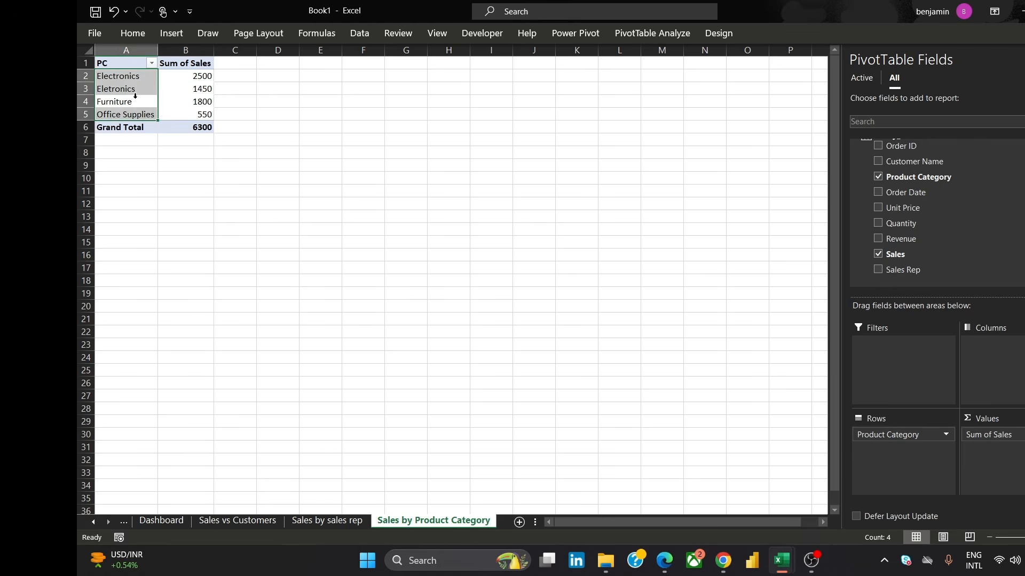
click(134, 93)
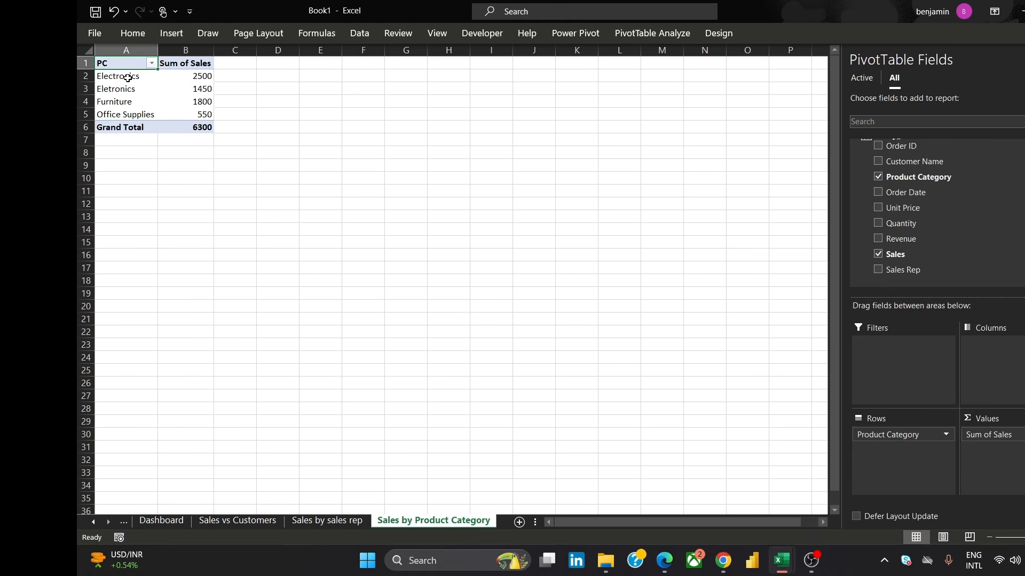
click(128, 78)
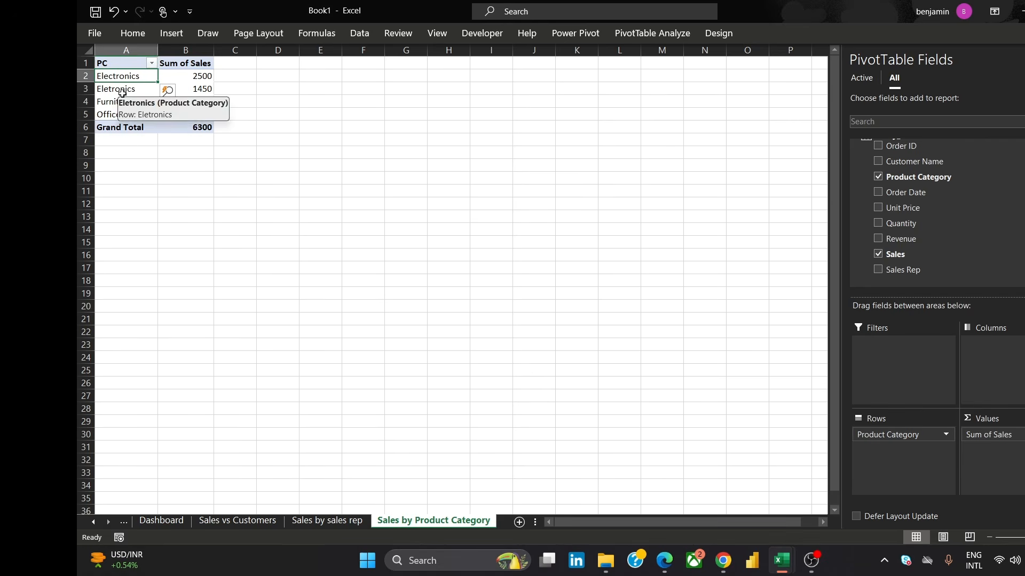
click(122, 92)
click(277, 112)
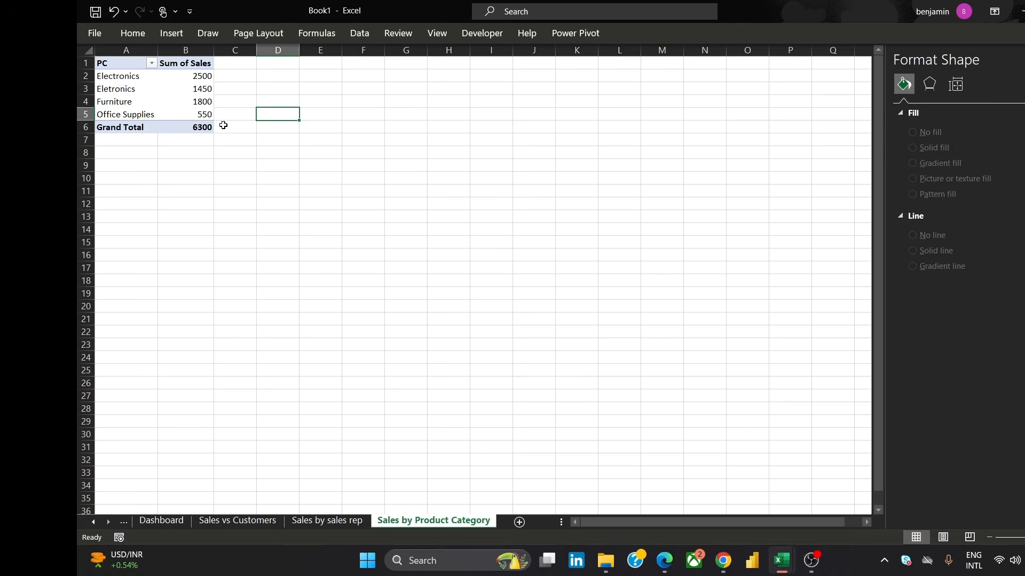
click(200, 80)
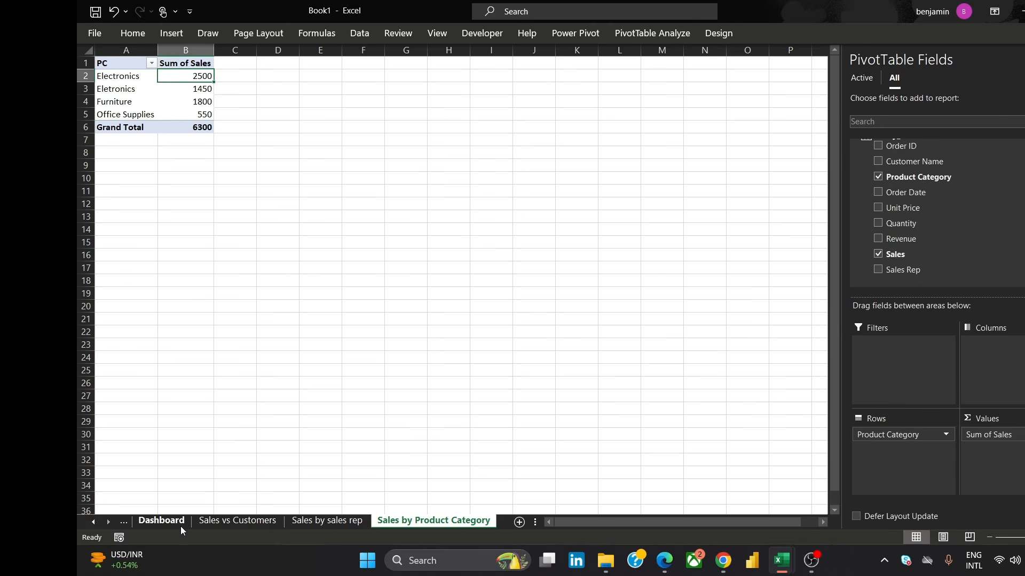
Switch to the messy_sales sheet and review the messy_sales 1 fields in the PivotTable field list
click(95, 527)
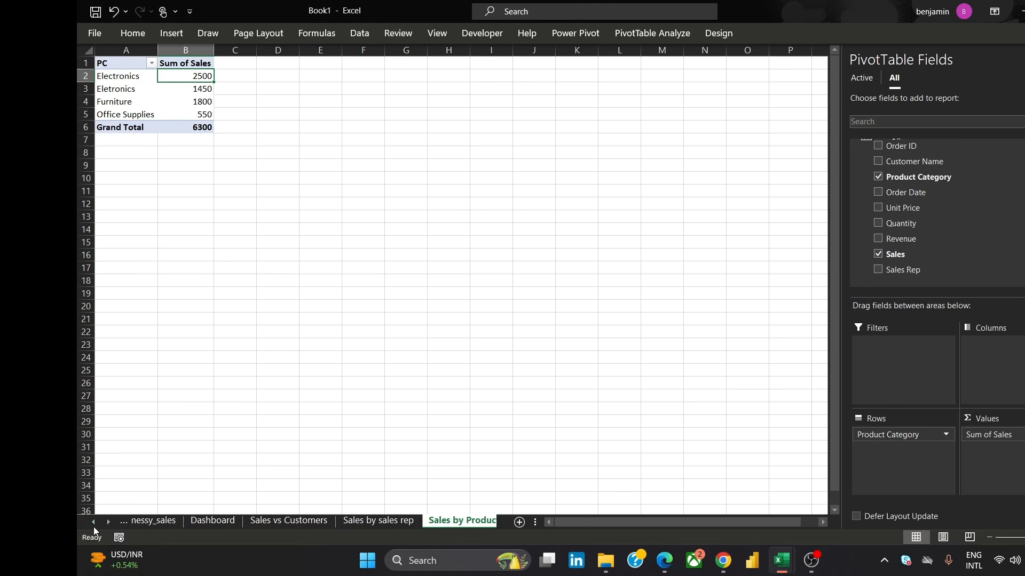
click(167, 522)
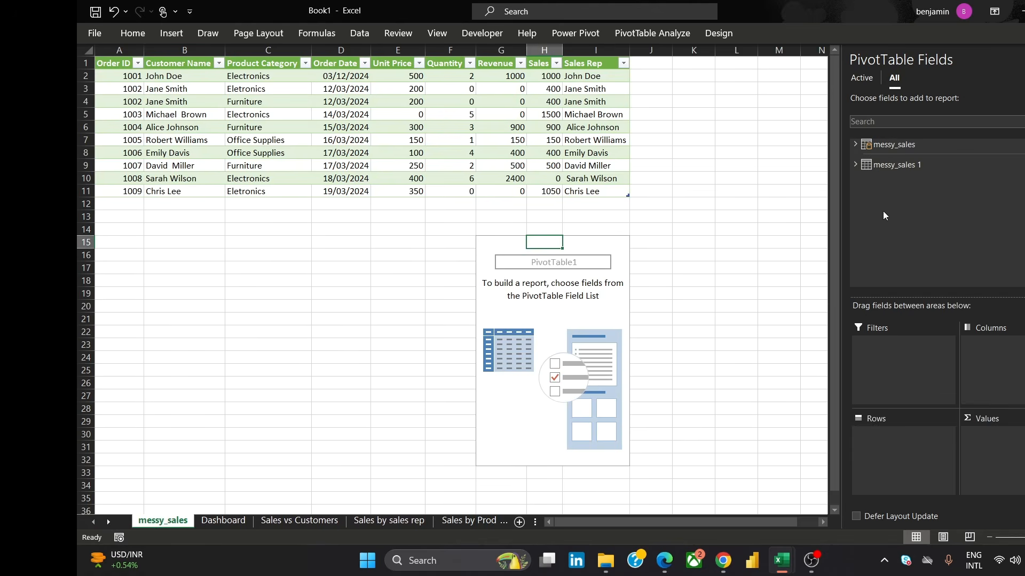
click(931, 165)
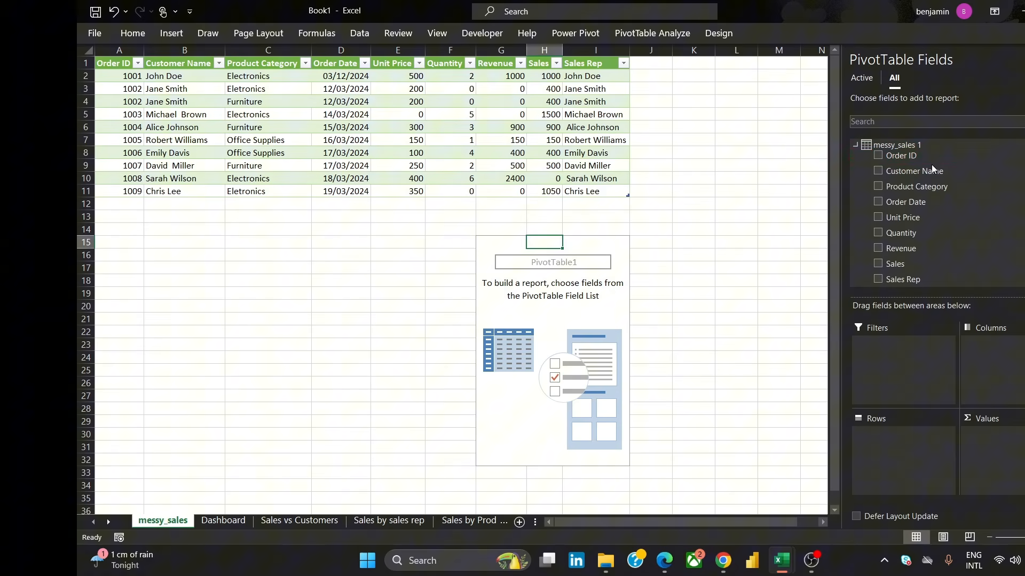
right_click(930, 154)
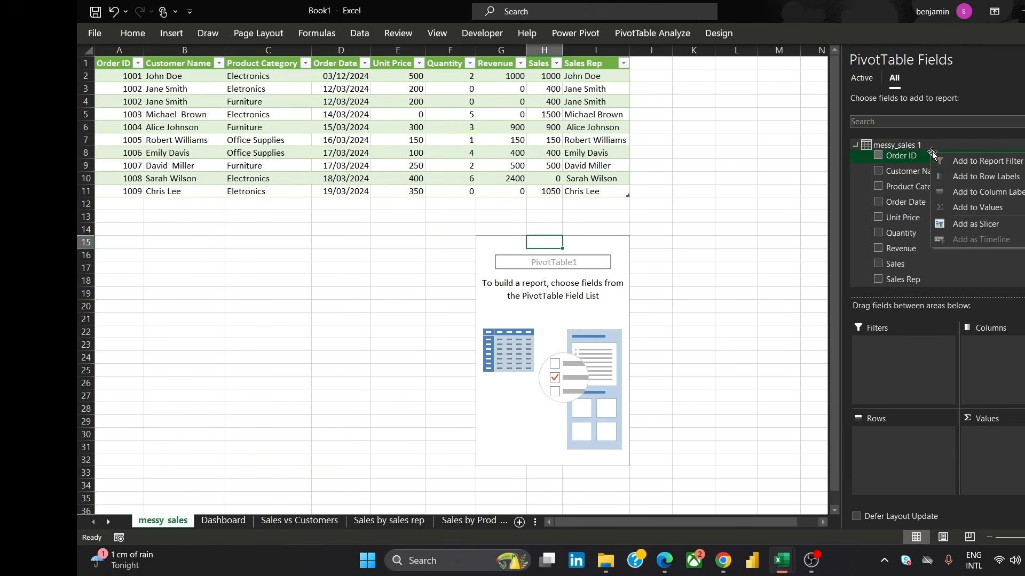
click(803, 142)
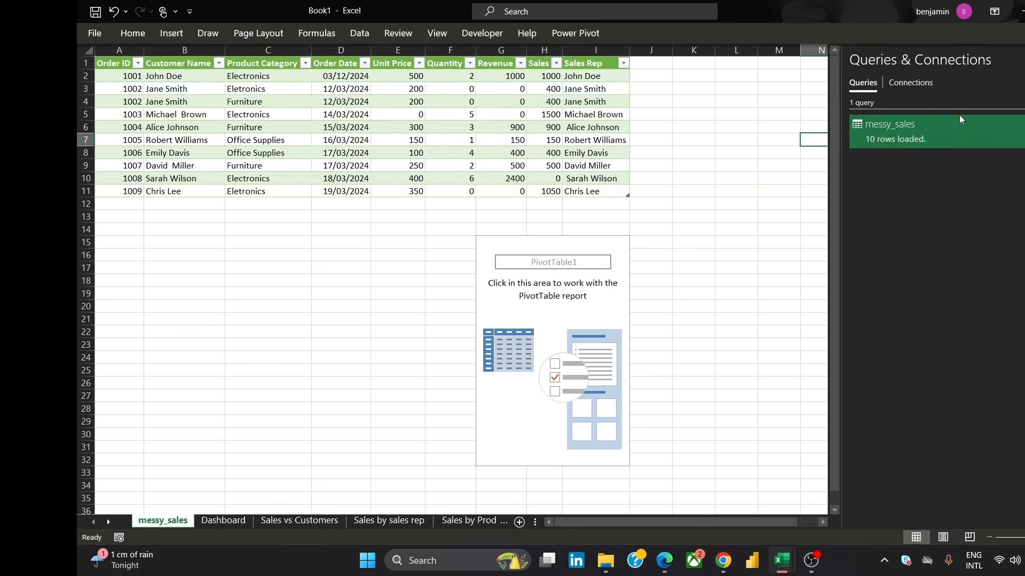
Edit the messy_sales query and replace the misspelled "Eletronics" with "Electronics" in the Product Category column
right_click(953, 127)
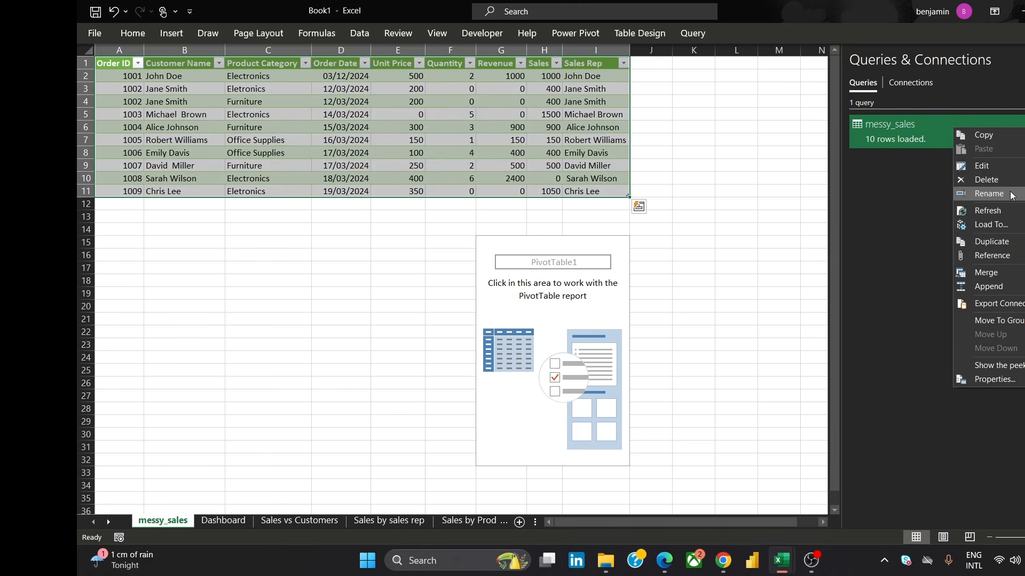
click(993, 164)
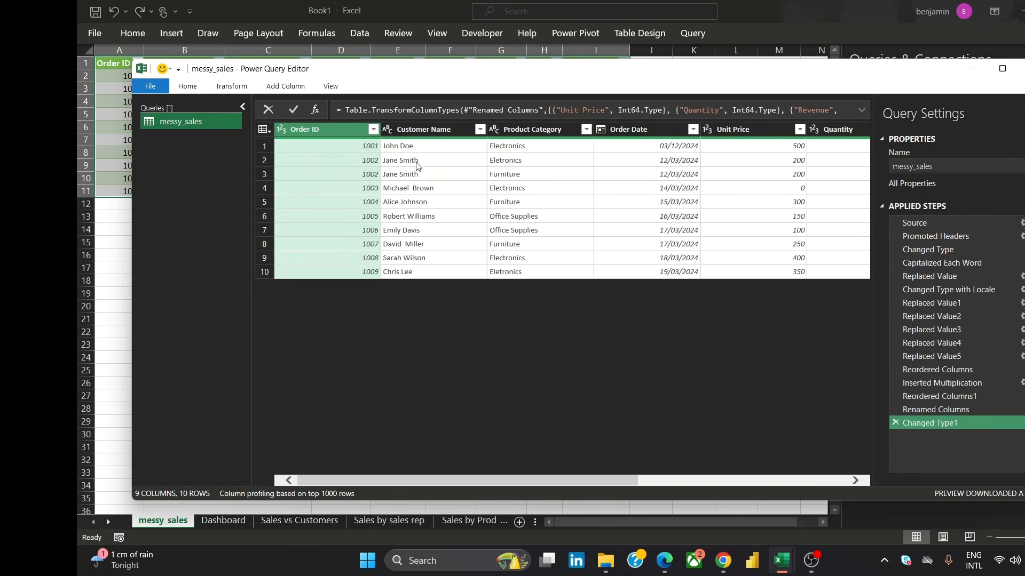
click(533, 130)
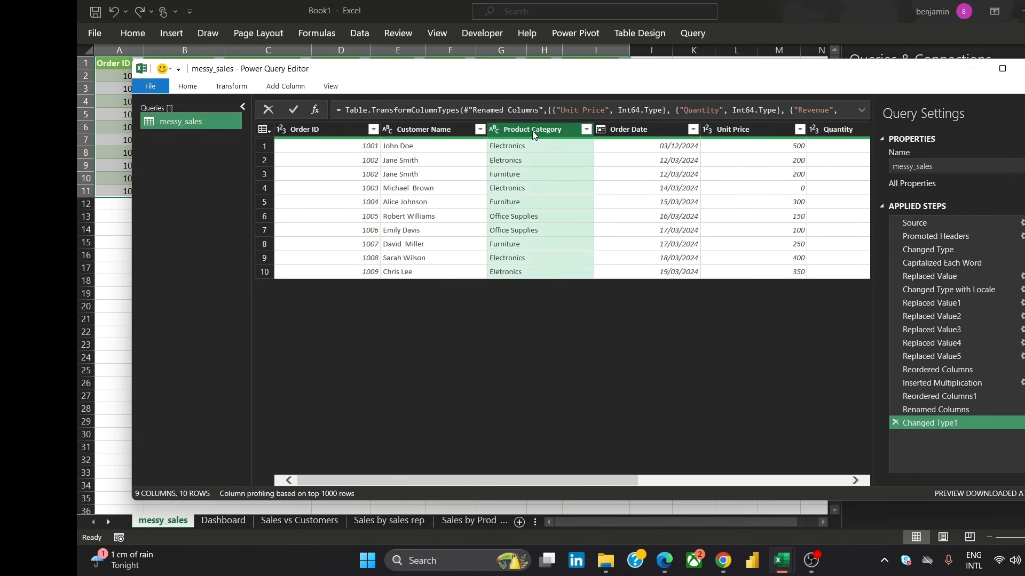
click(521, 162)
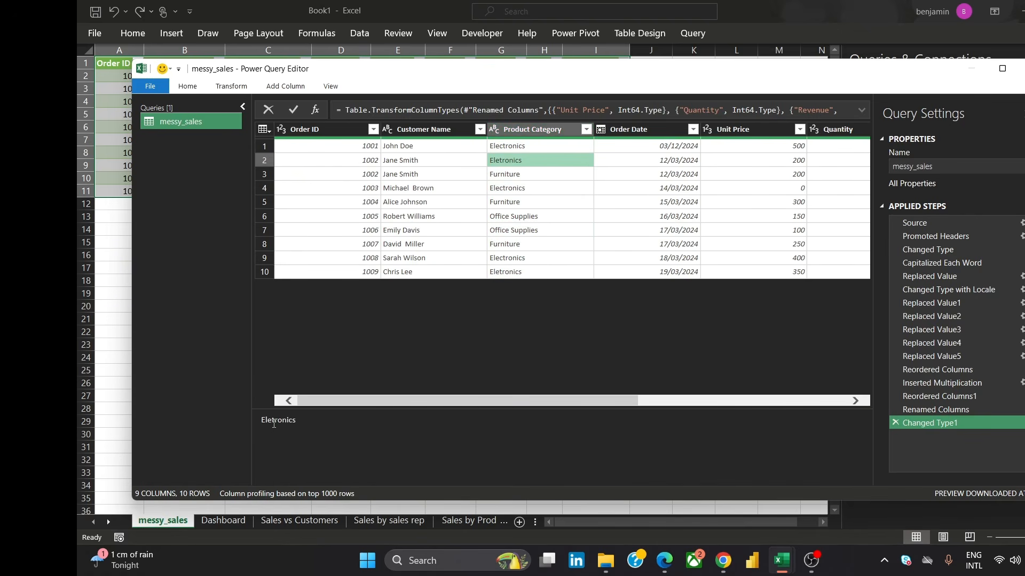
double_click(274, 421)
key(ctrl+c)
click(530, 129)
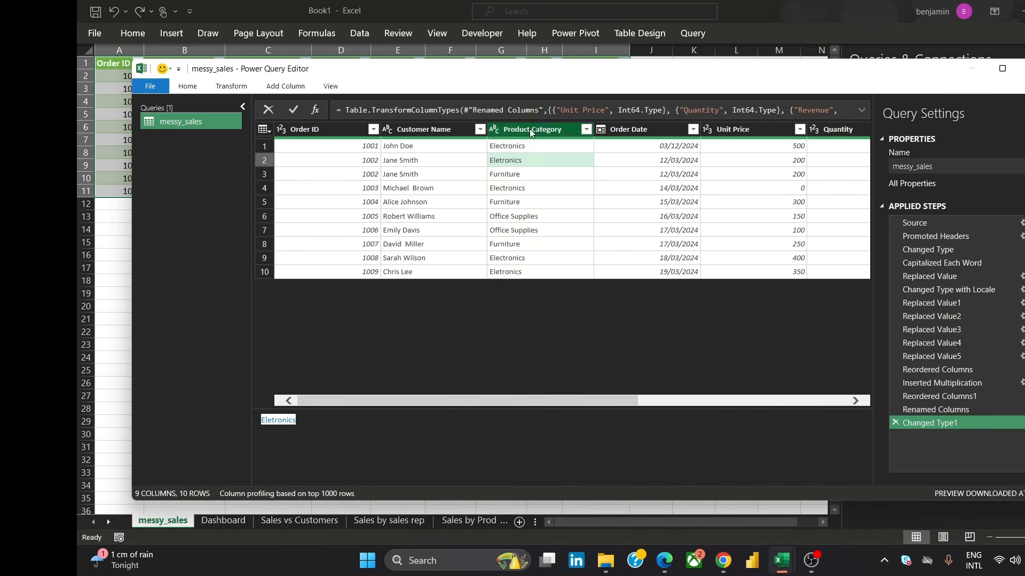
right_click(528, 127)
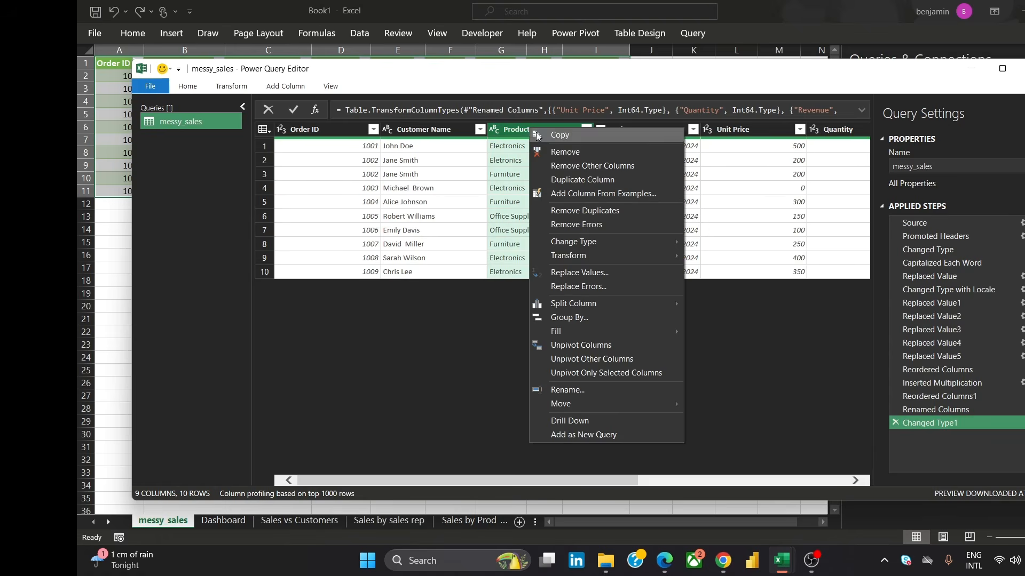
click(594, 273)
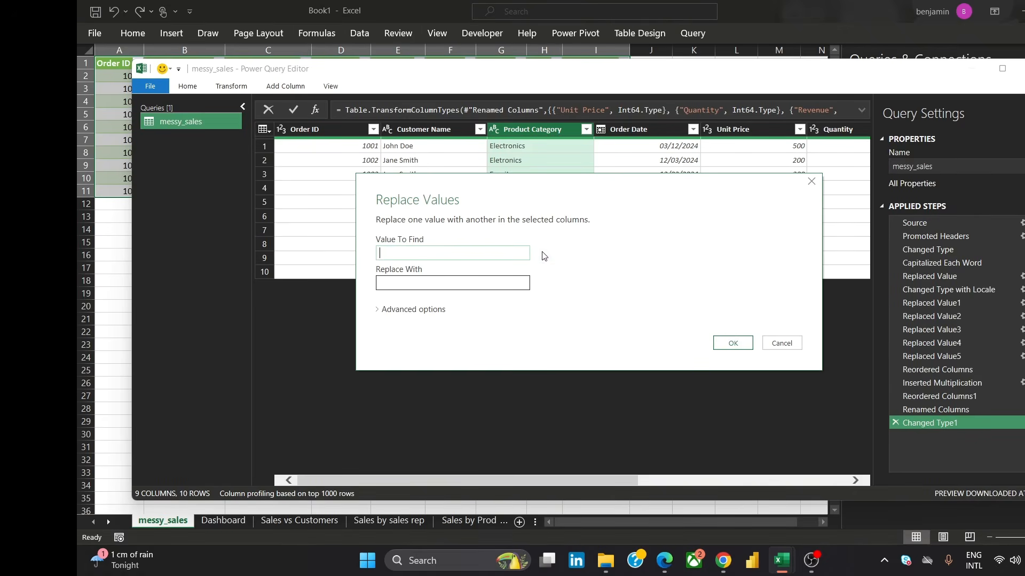
key(ctrl+v)
click(427, 286)
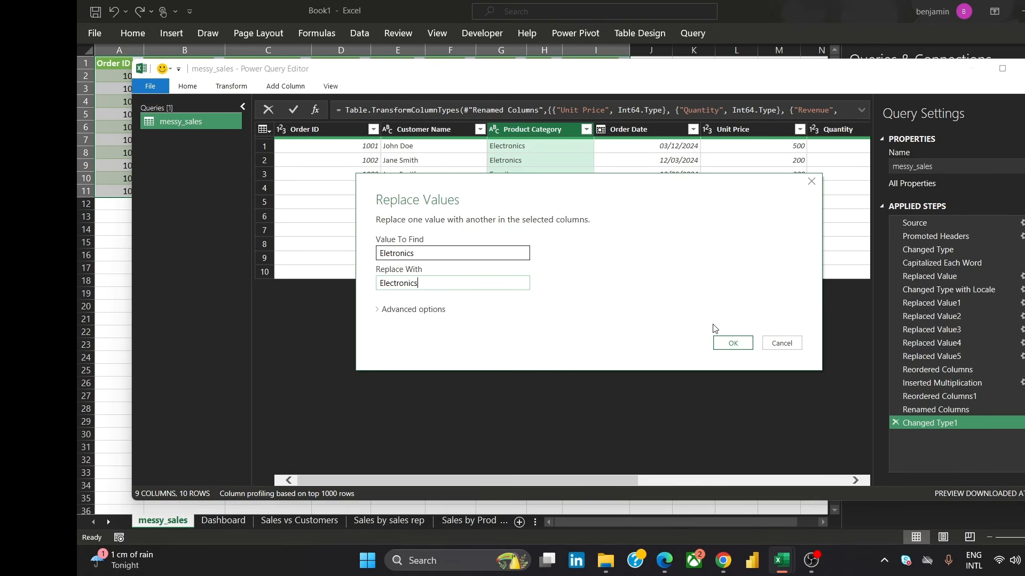
text(Electronics)
click(726, 343)
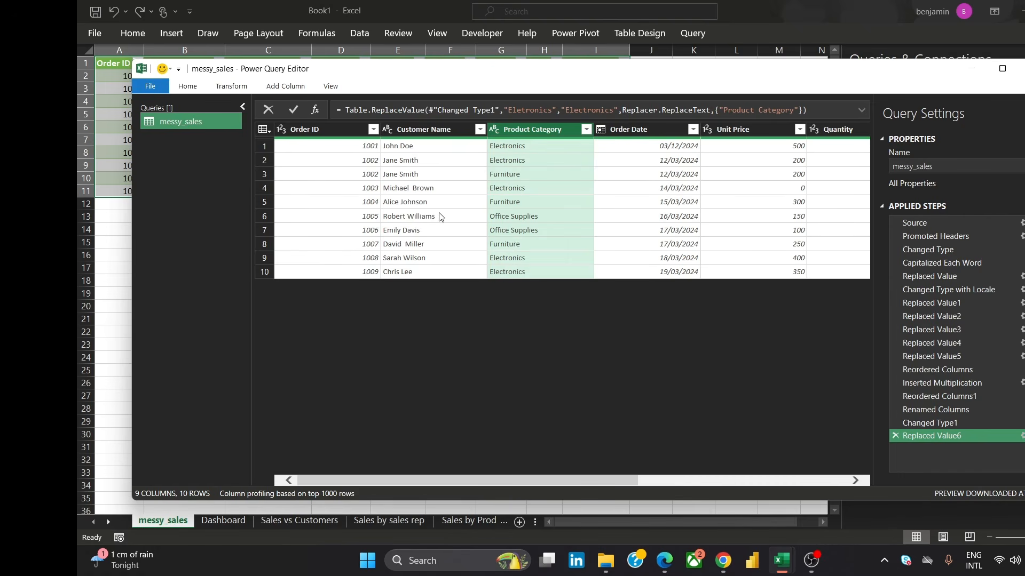
Check the Customer Name values, then close the Power Query Editor and load the query back to the sheet
click(456, 175)
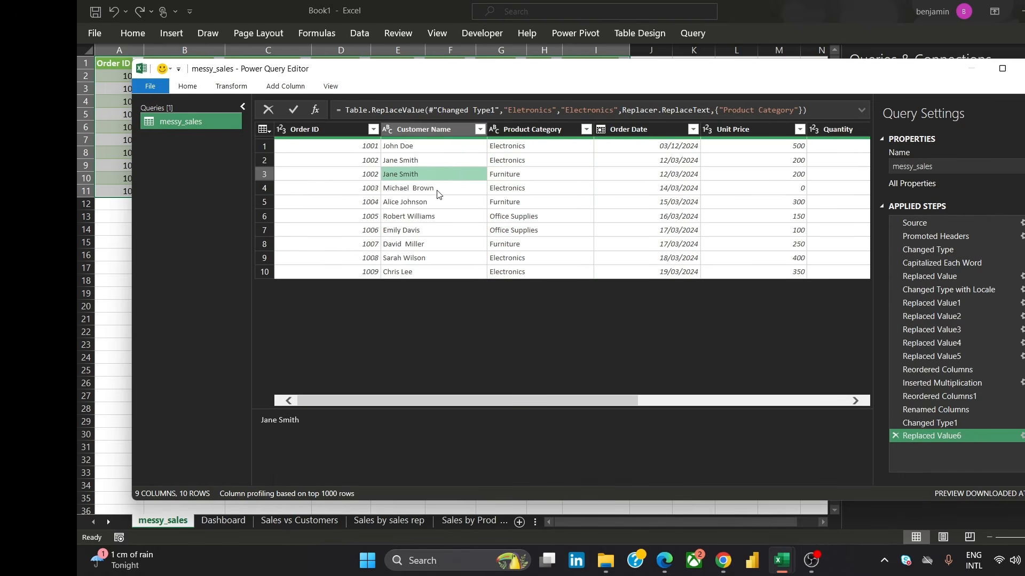
click(433, 207)
click(434, 231)
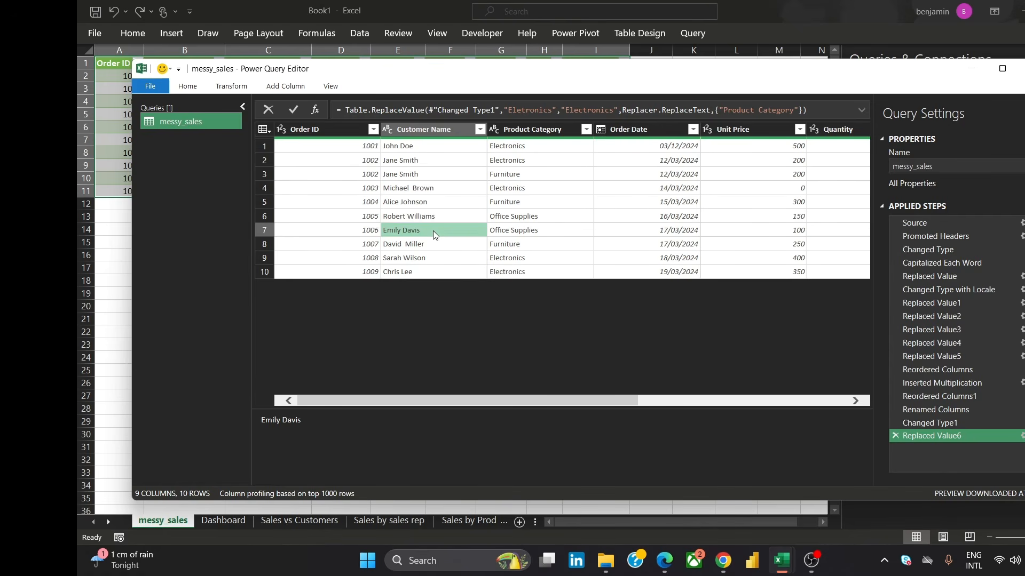
click(189, 89)
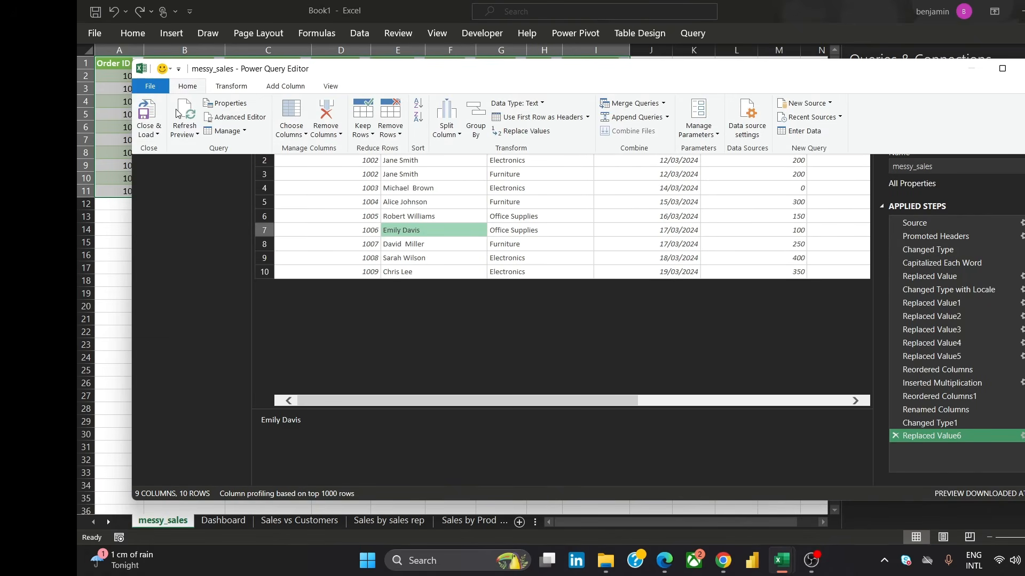
click(155, 130)
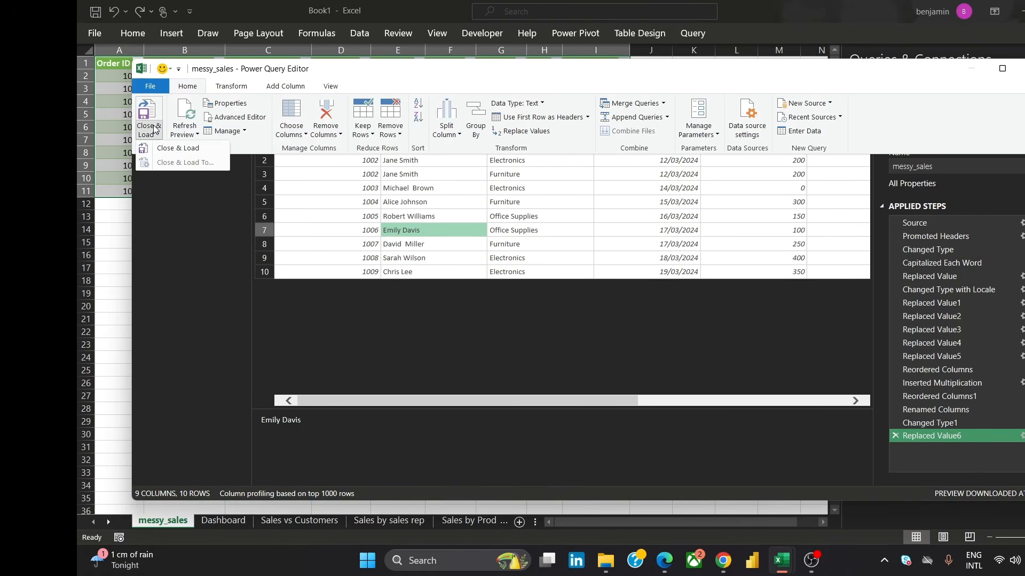
click(169, 149)
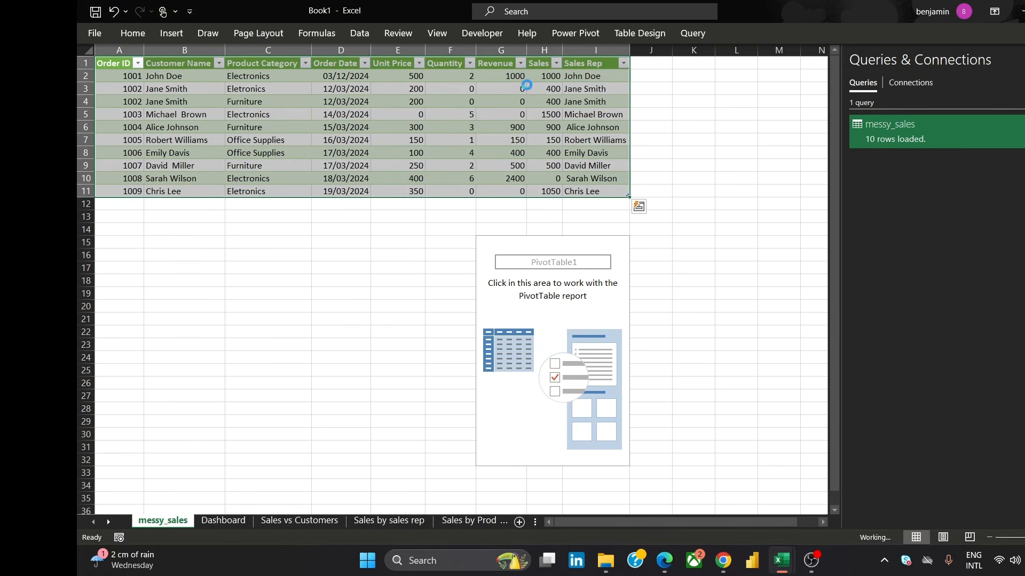
Refresh all data connections in the workbook
click(133, 33)
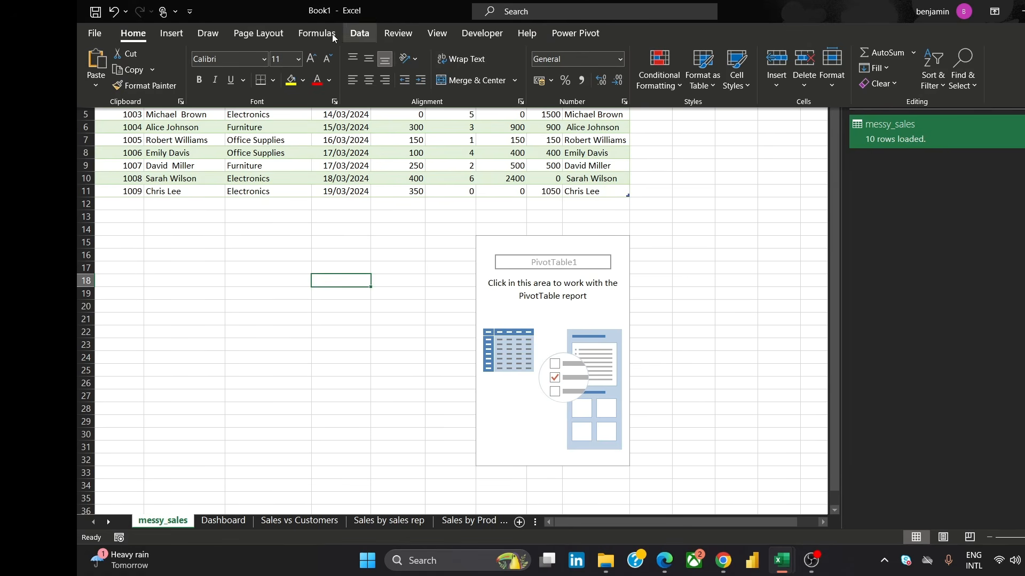
click(361, 36)
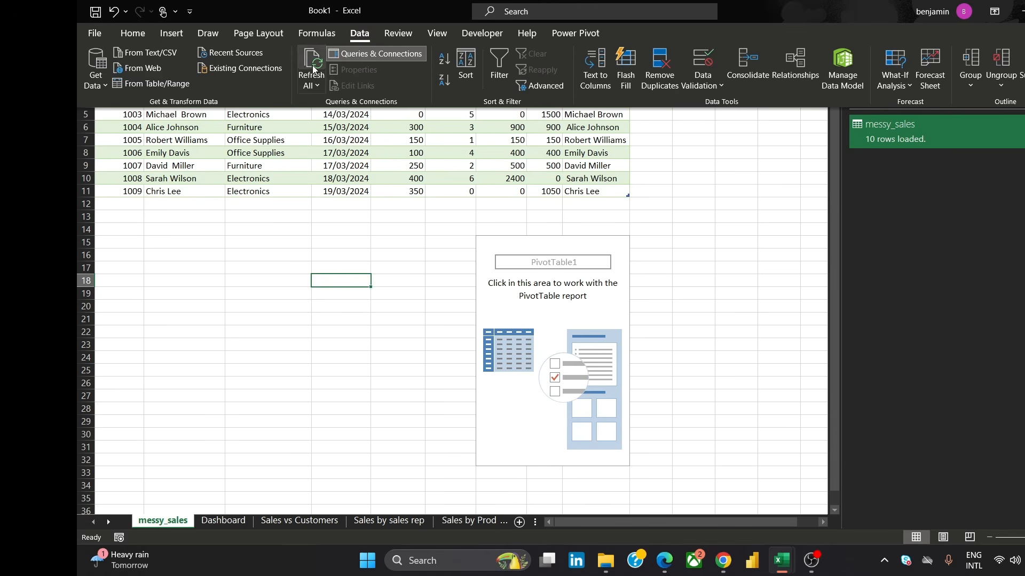
click(318, 83)
click(340, 106)
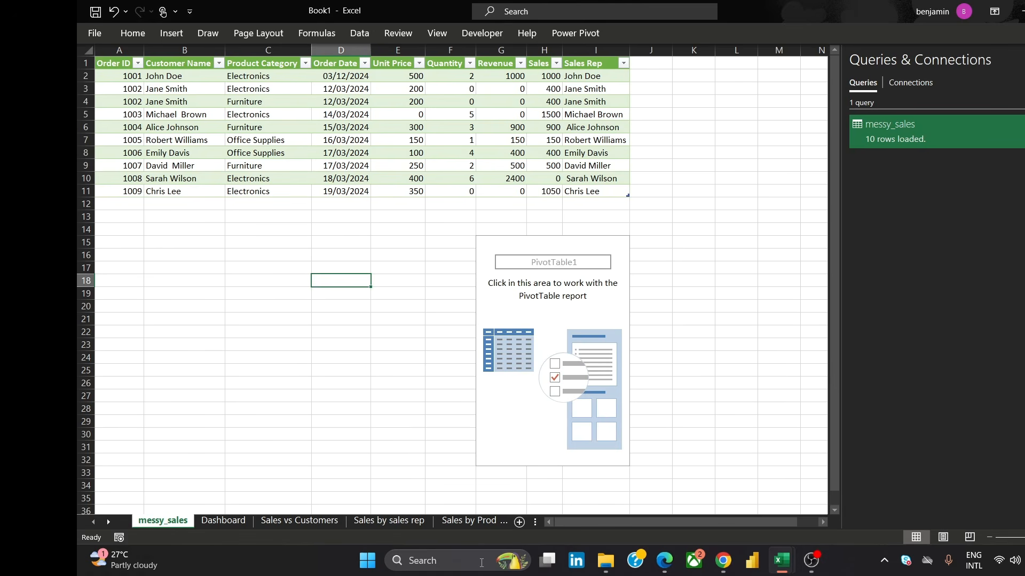
On the Sales by Product Category sheet, insert a pie PivotChart from the PivotTable
click(821, 524)
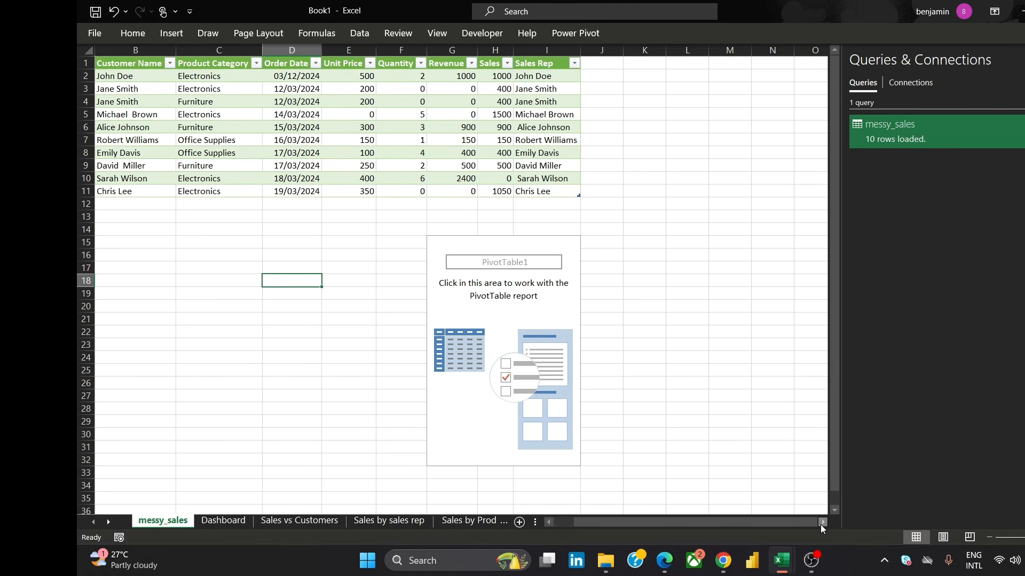
click(481, 521)
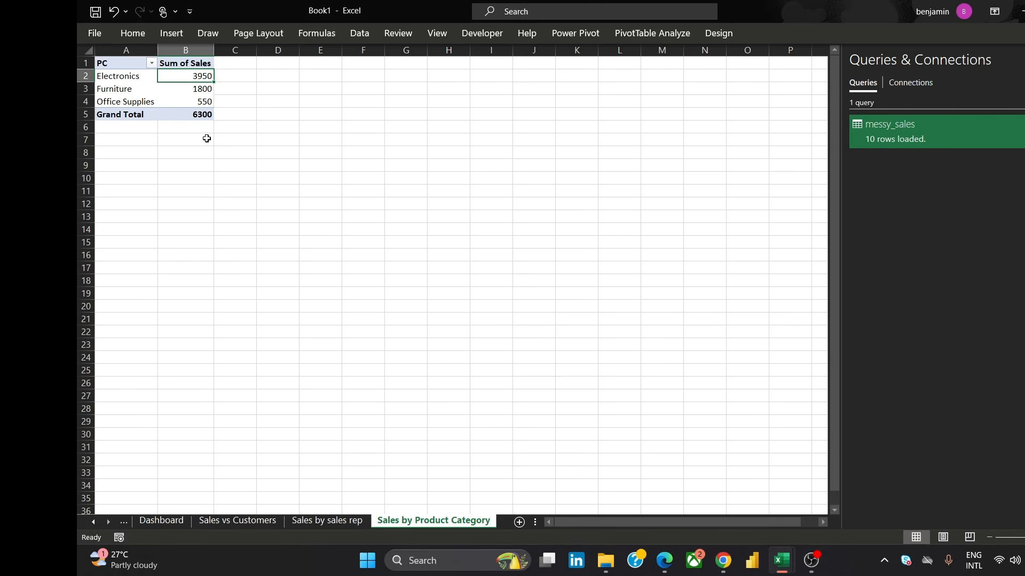
click(194, 74)
mouse_move(193, 75)
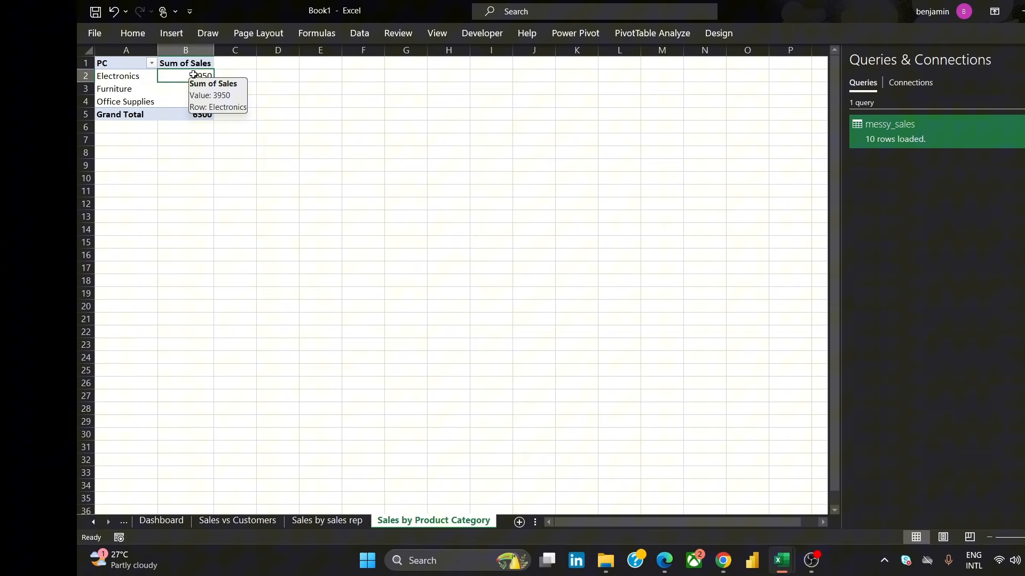
click(653, 24)
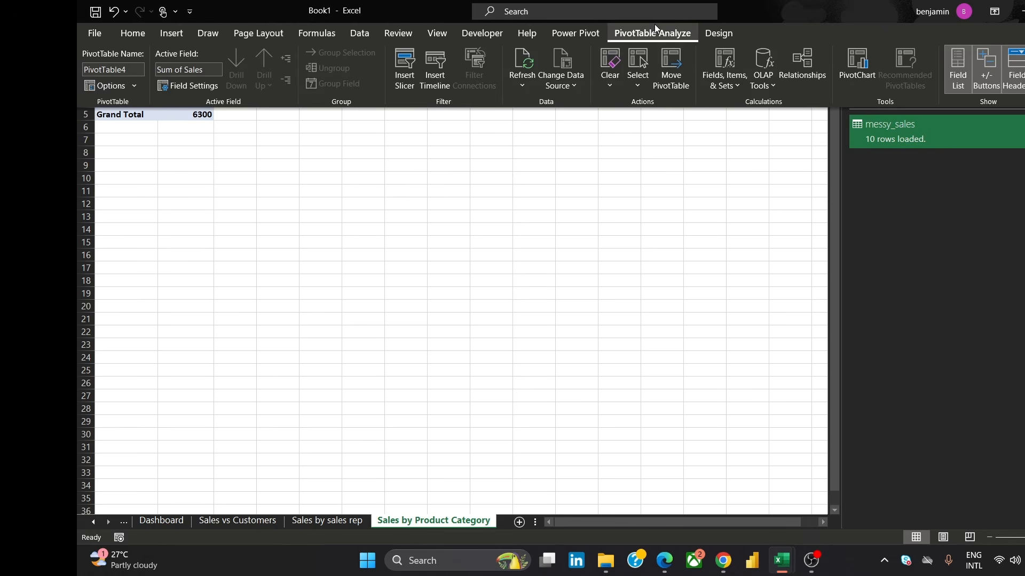
click(849, 72)
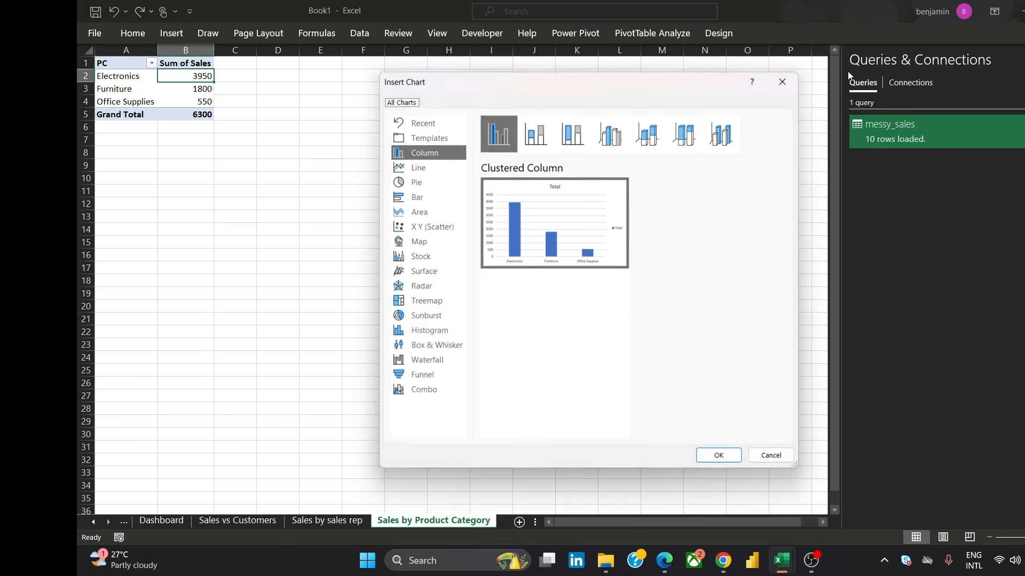
click(418, 179)
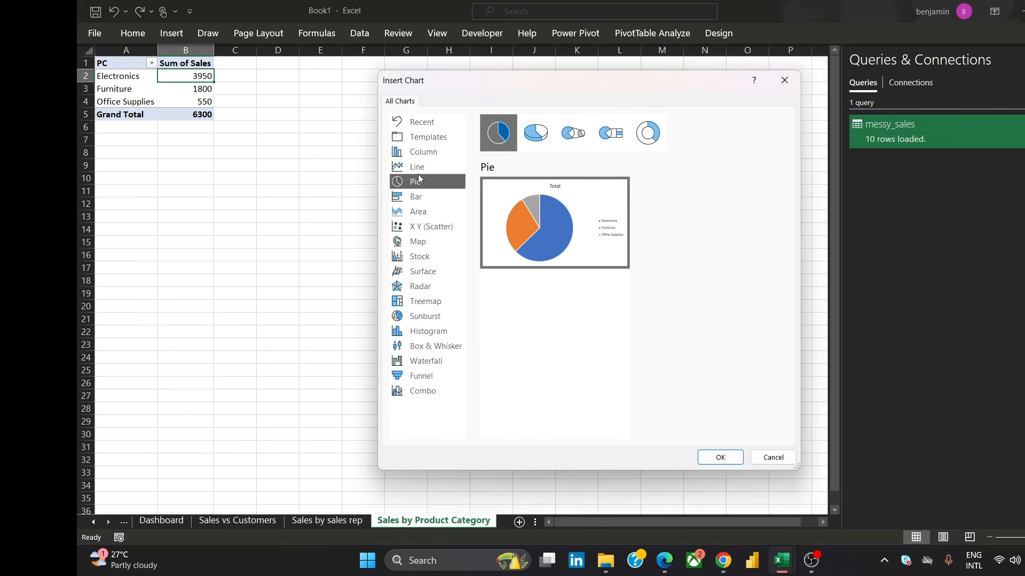
click(720, 457)
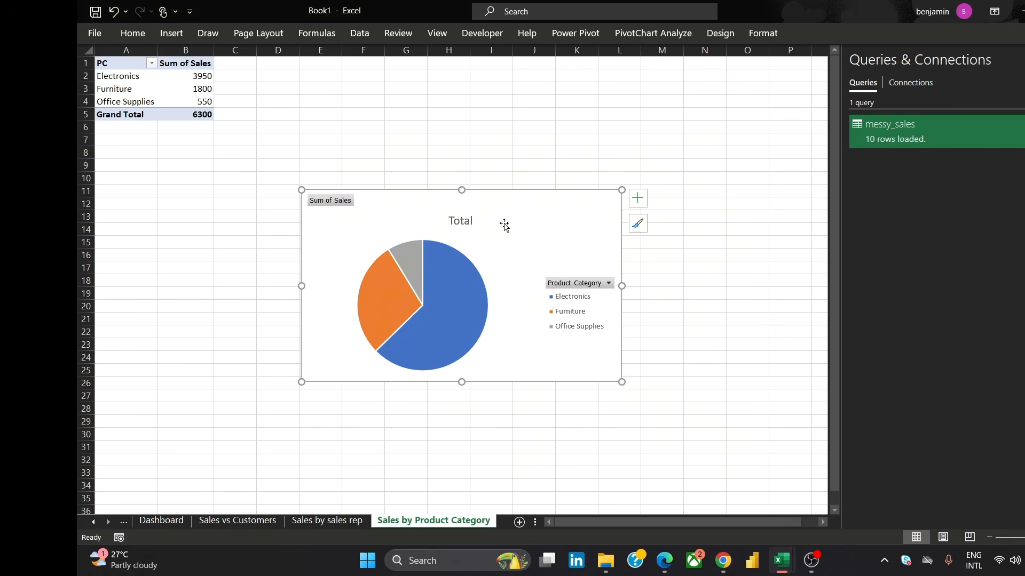
Move the pie chart beside the PivotTable, shrink it slightly, and add data labels
drag(503, 225, 578, 183)
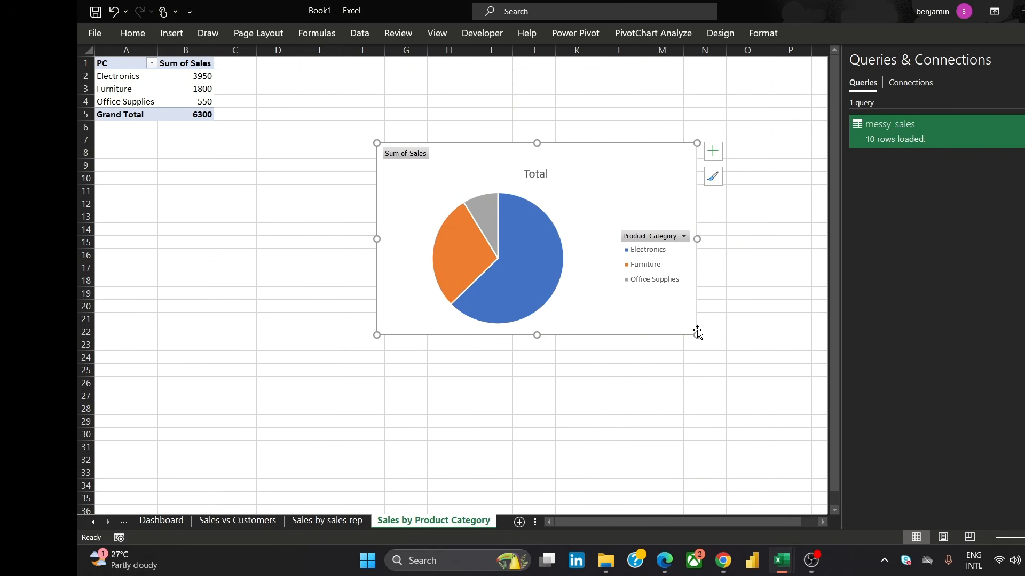
drag(696, 333, 660, 307)
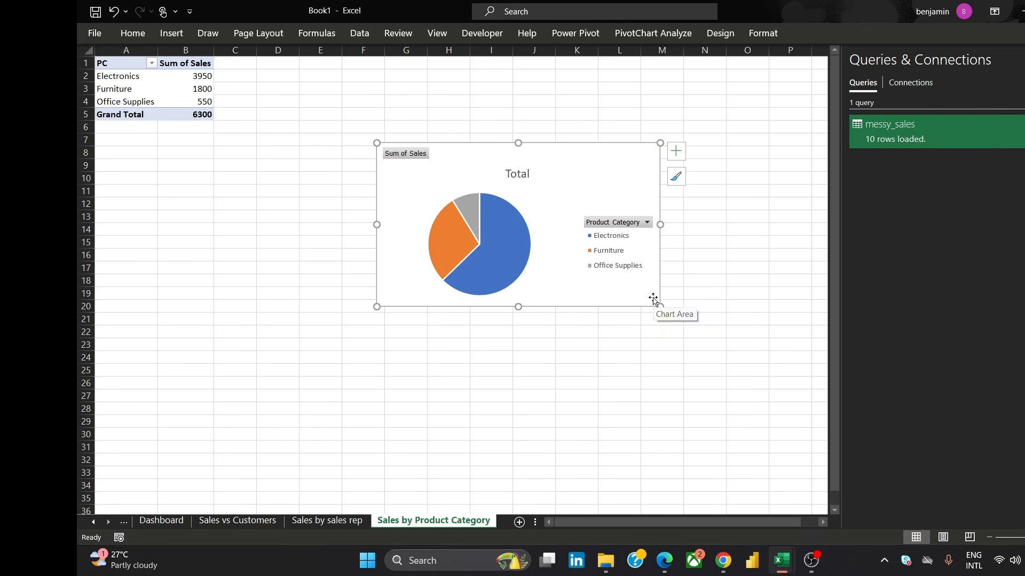
click(673, 152)
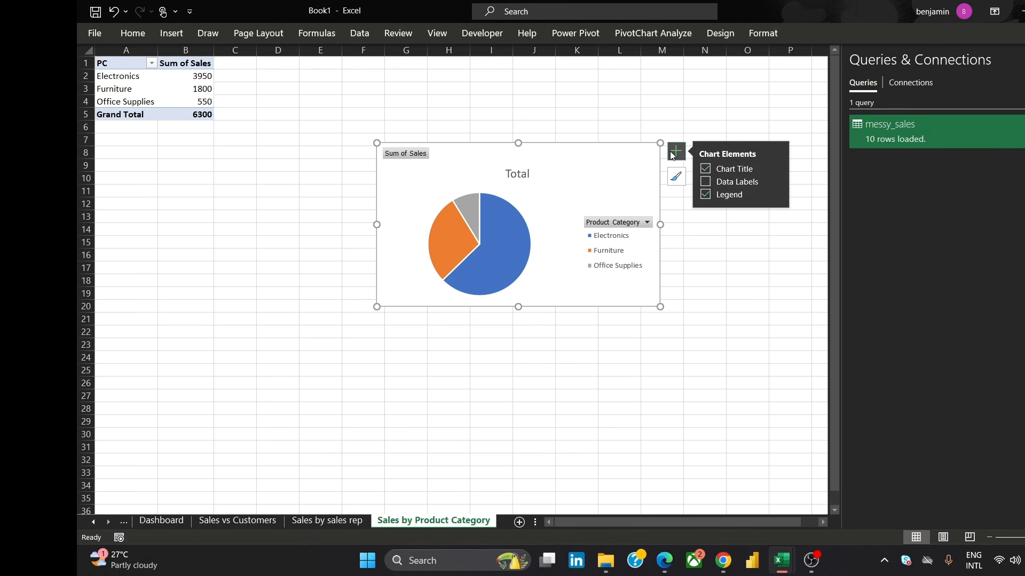
click(704, 183)
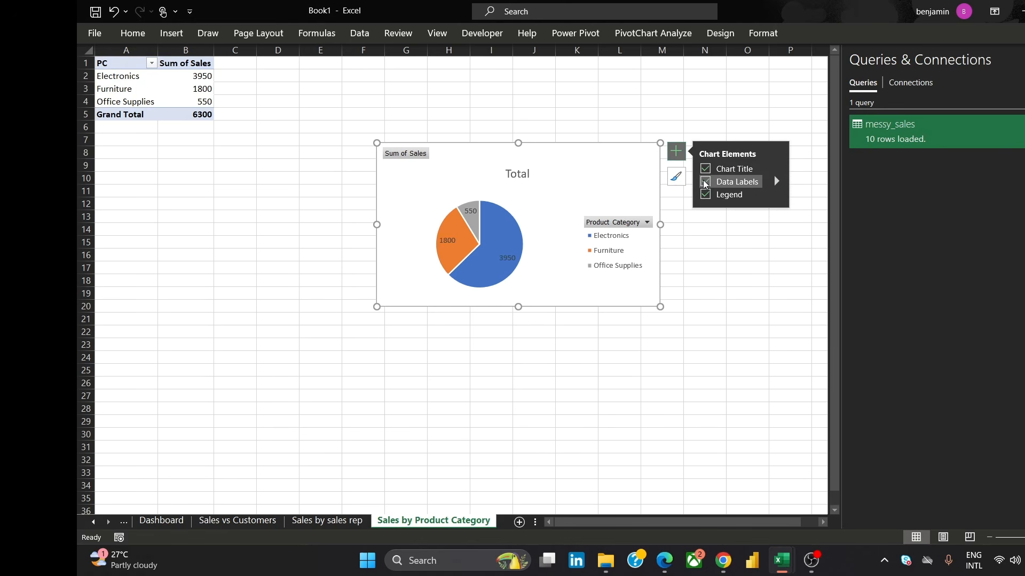
click(682, 88)
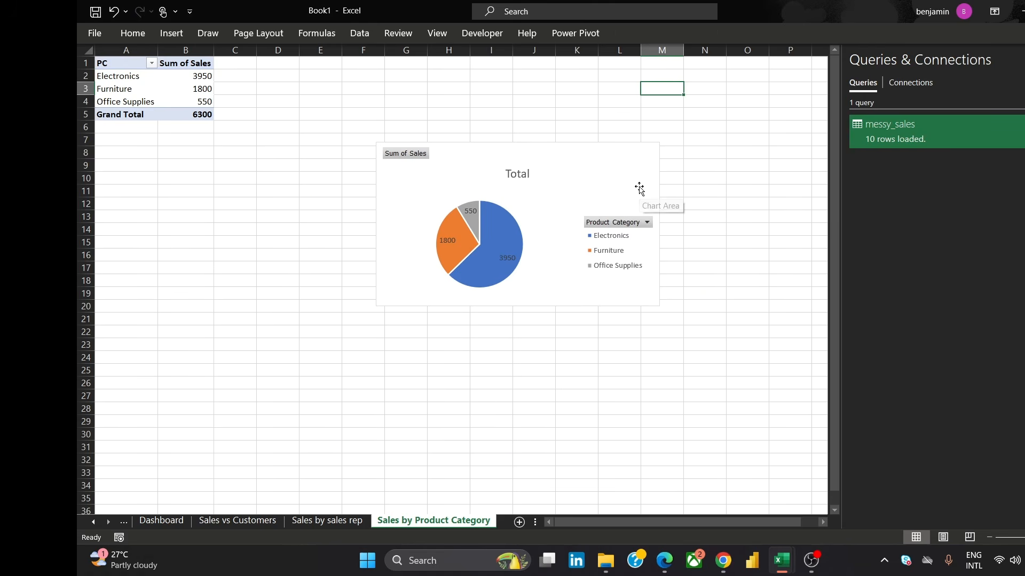
Format the pie chart's chart area with no fill and no border line
click(625, 162)
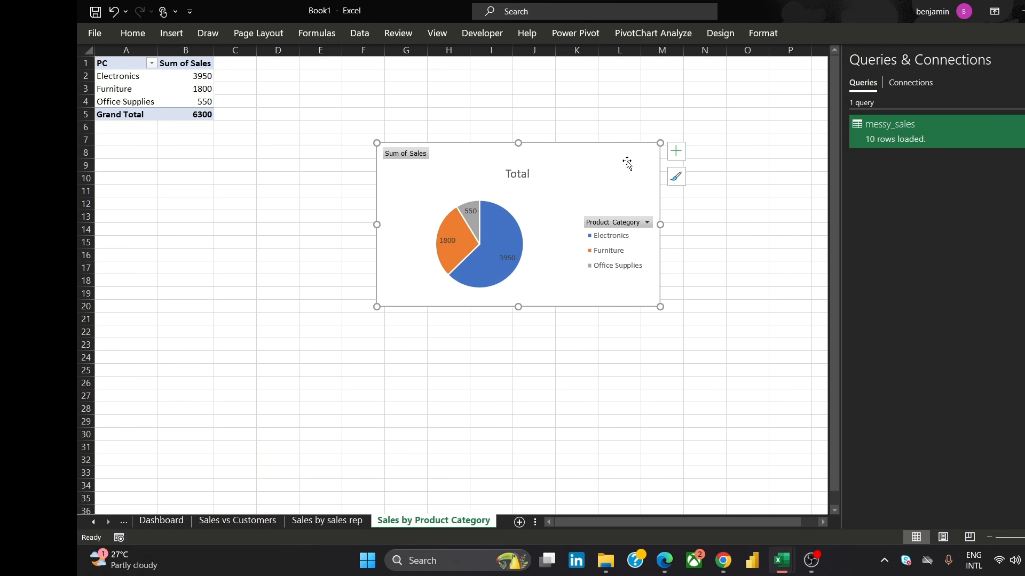
right_click(627, 161)
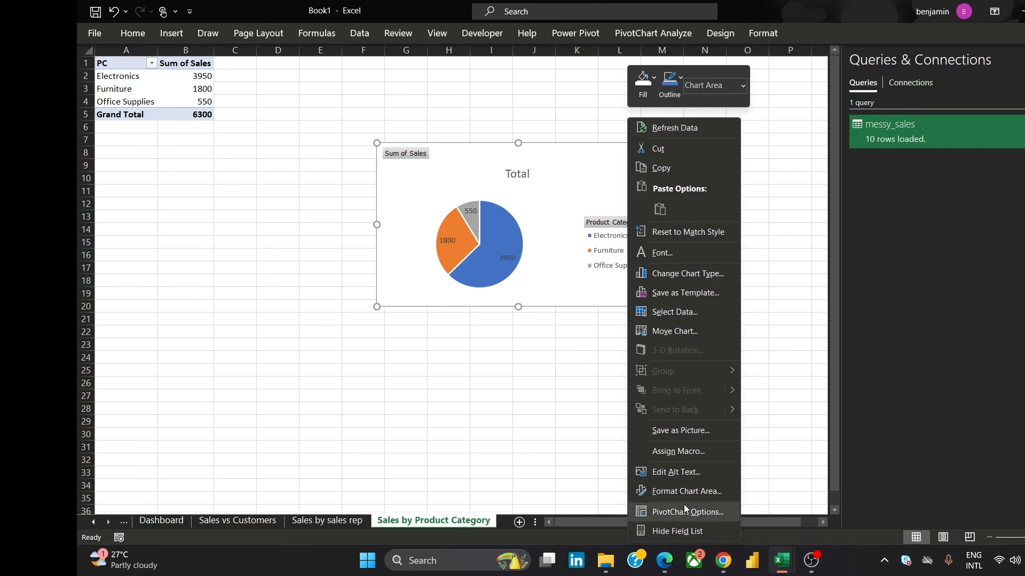
click(692, 485)
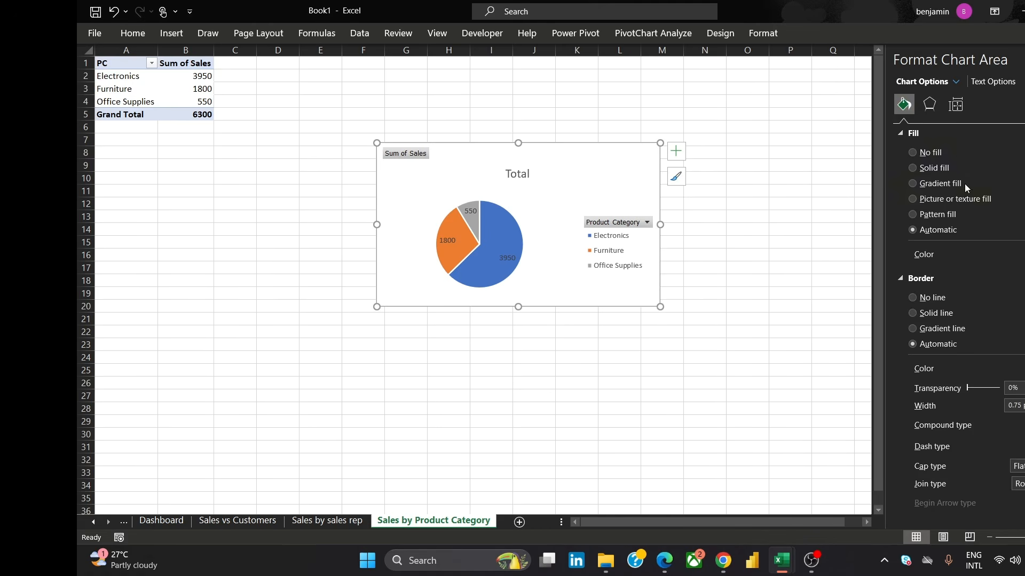
click(935, 153)
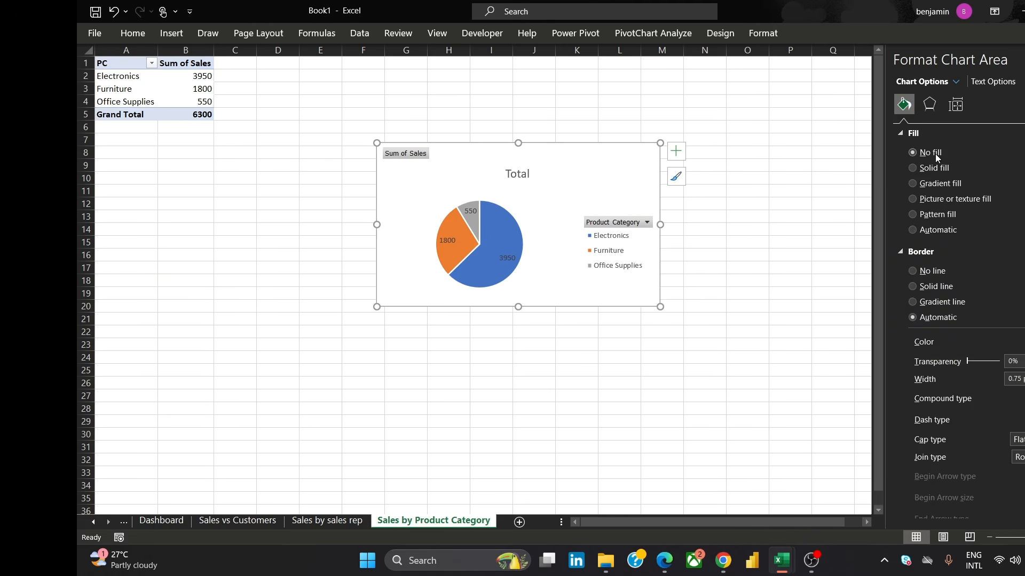
click(937, 271)
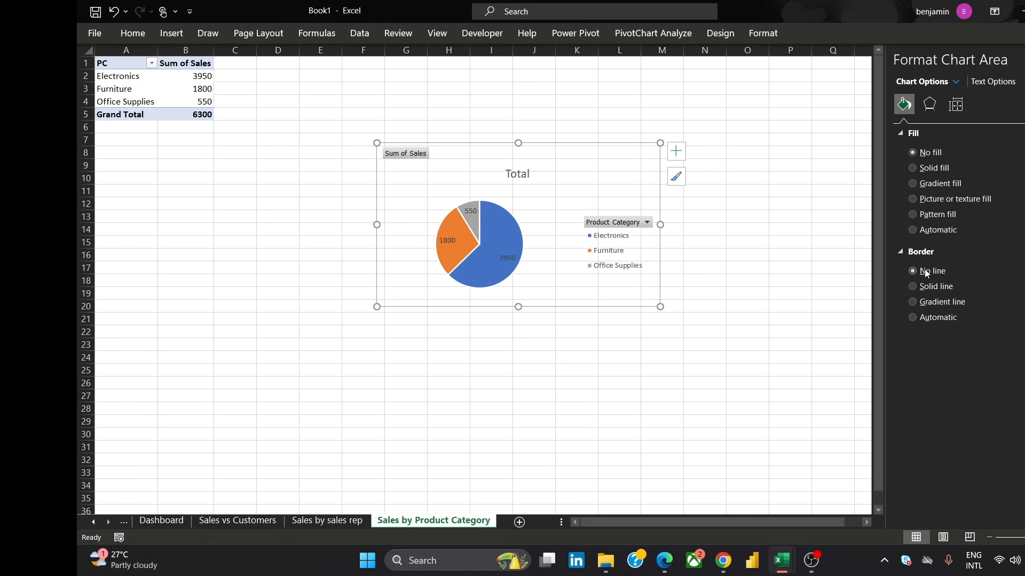
Recolor the pie chart with the colorful orange, yellow and green palette
click(675, 178)
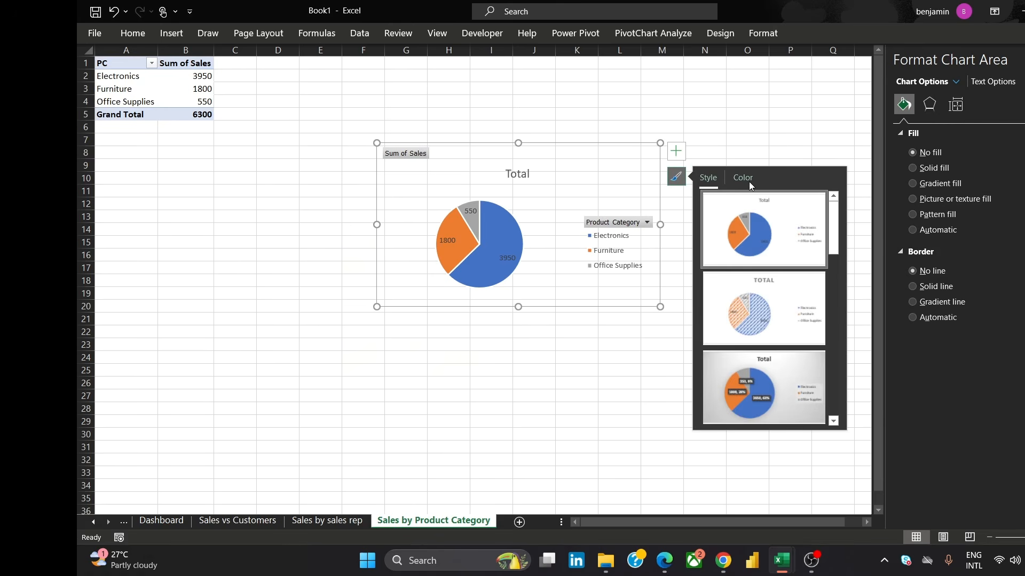
click(742, 178)
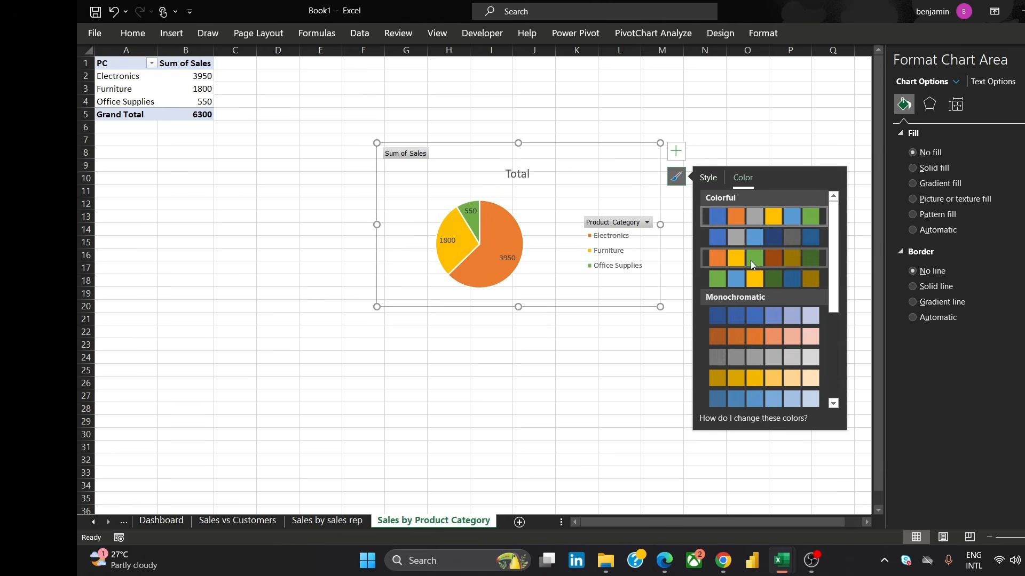
click(749, 258)
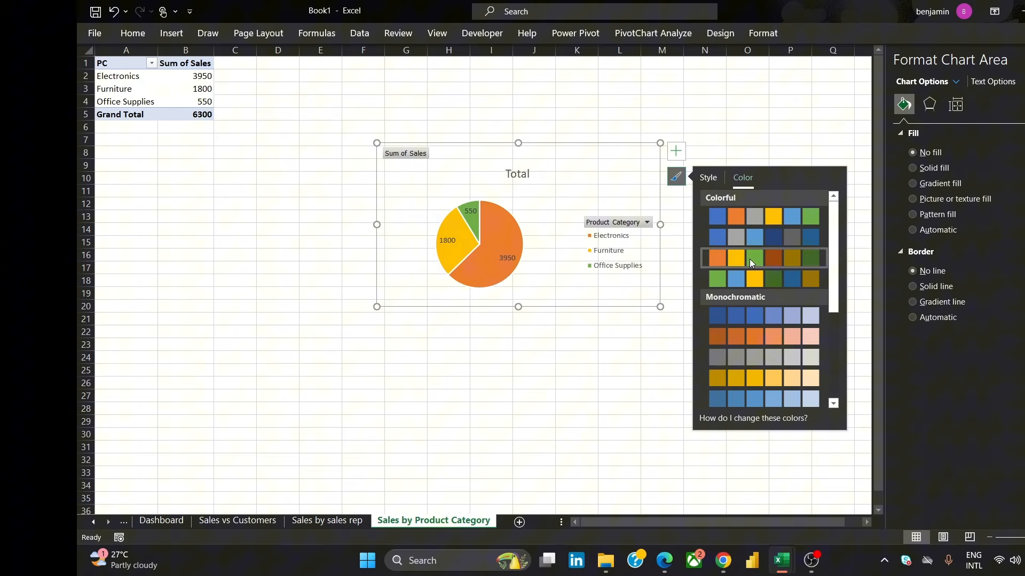
click(613, 362)
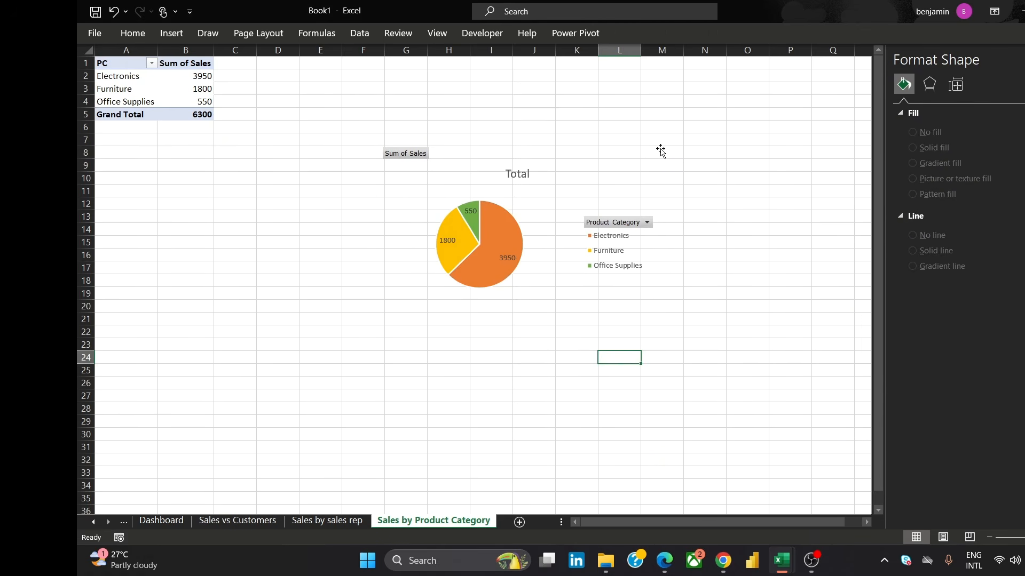
Move the pie chart up and left, closer to the PivotTable
click(599, 153)
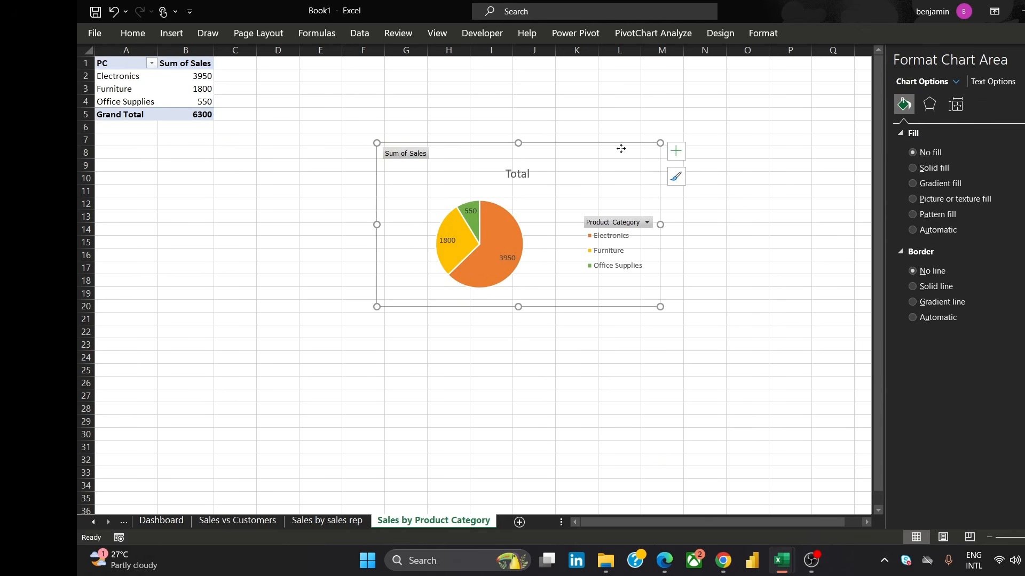
drag(617, 146, 519, 115)
click(747, 229)
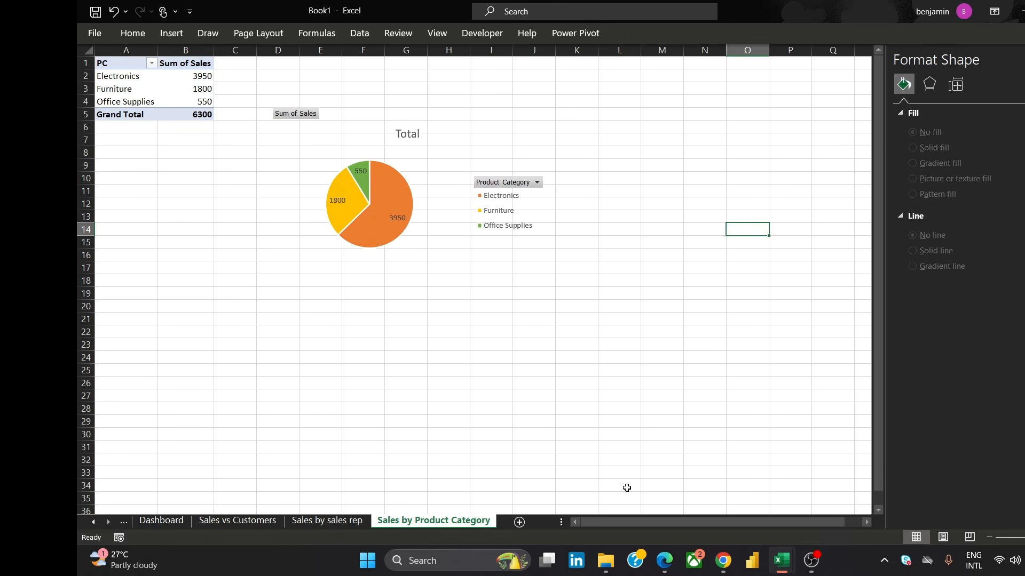
Compare the workbook with the reference dashboard image open in the browser
mouse_move(732, 565)
click(794, 496)
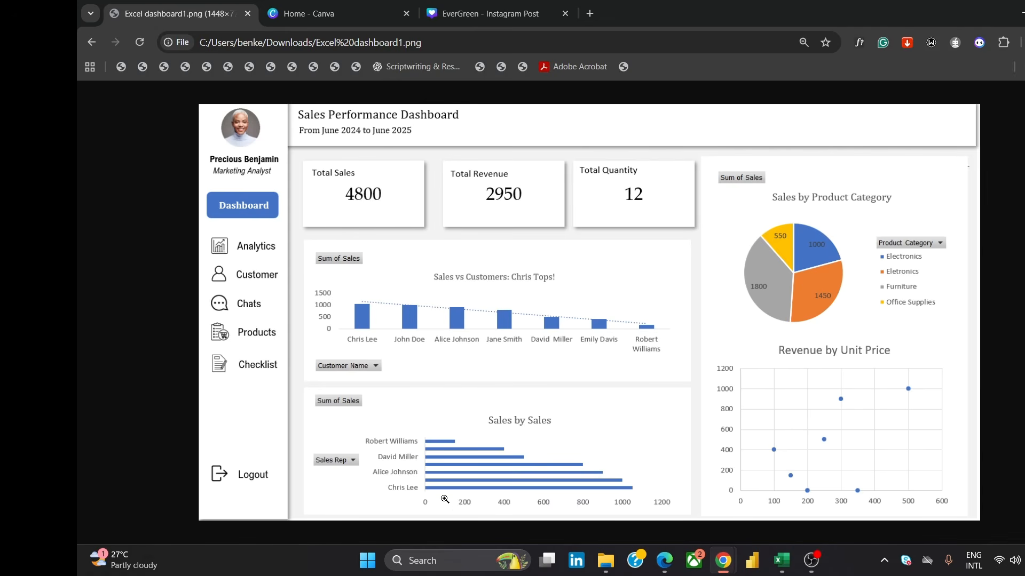
mouse_move(792, 562)
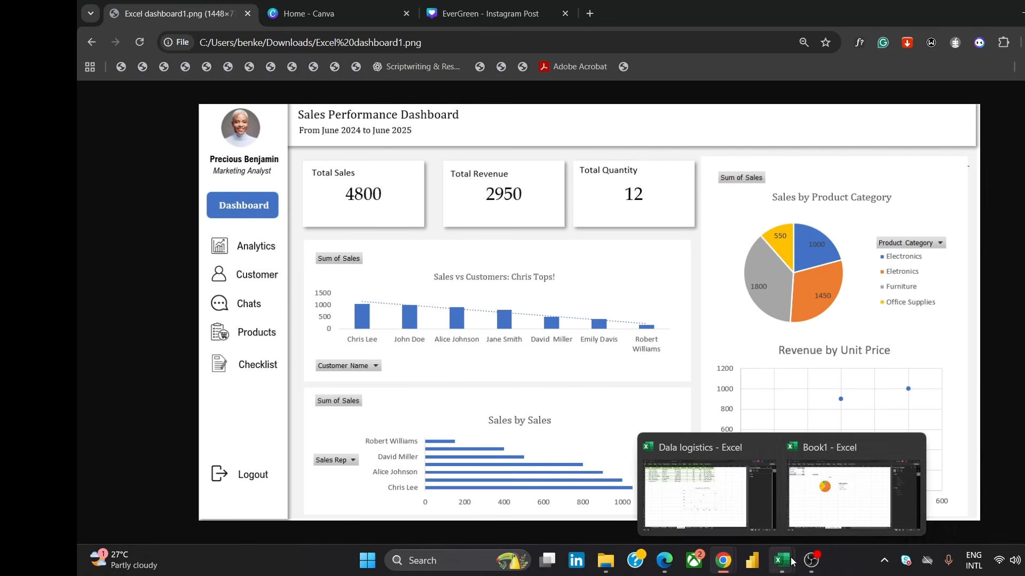
click(828, 515)
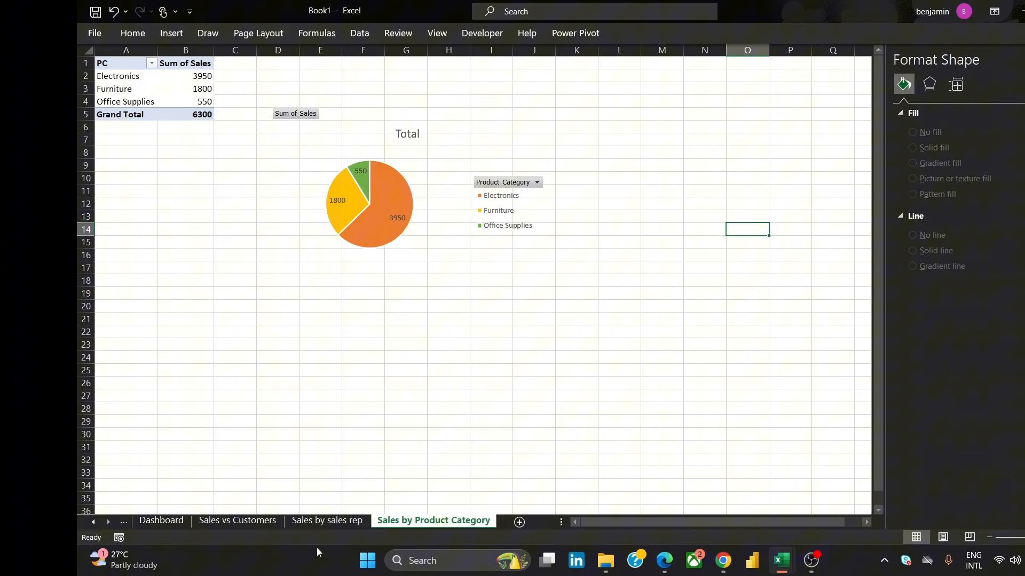
On the Sales by sales rep sheet, change the column PivotChart into a clustered bar chart
click(324, 523)
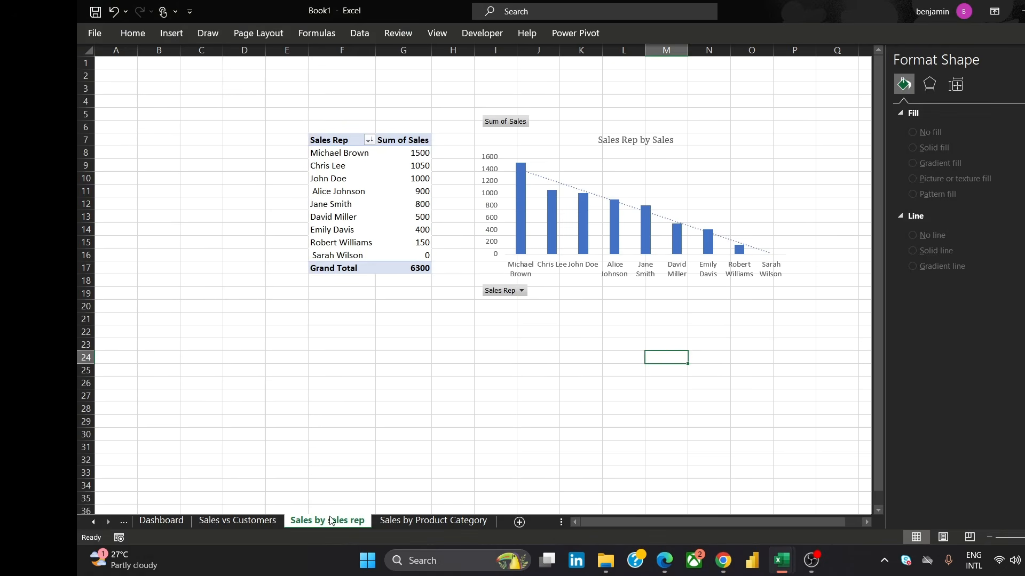
click(698, 128)
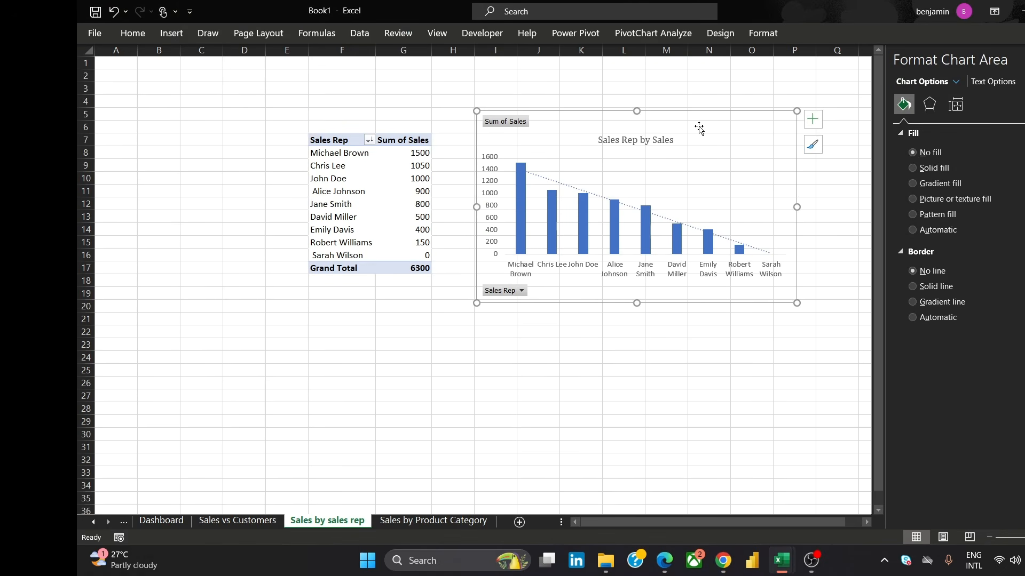
mouse_move(724, 560)
mouse_move(791, 513)
right_click(738, 133)
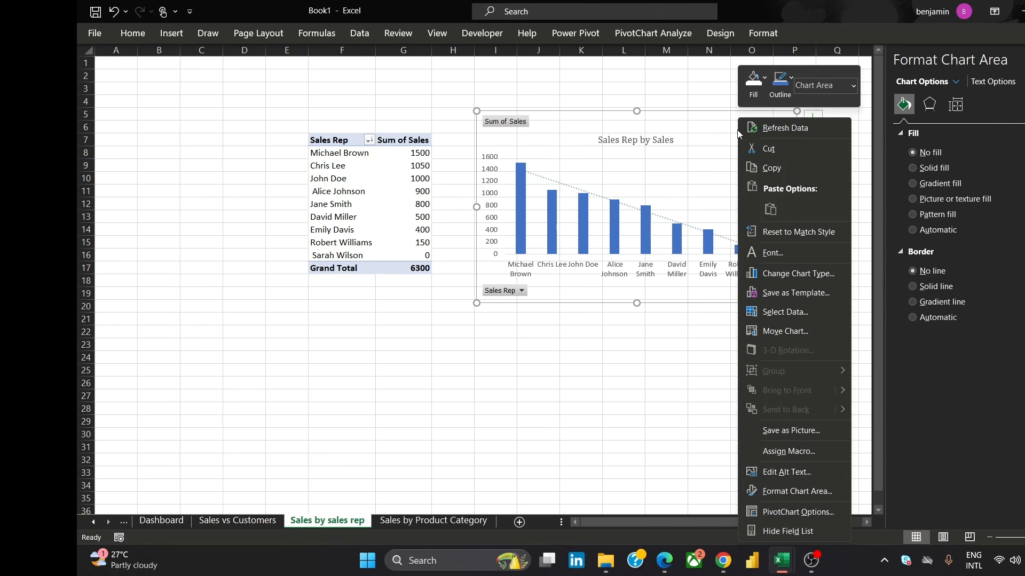
click(815, 277)
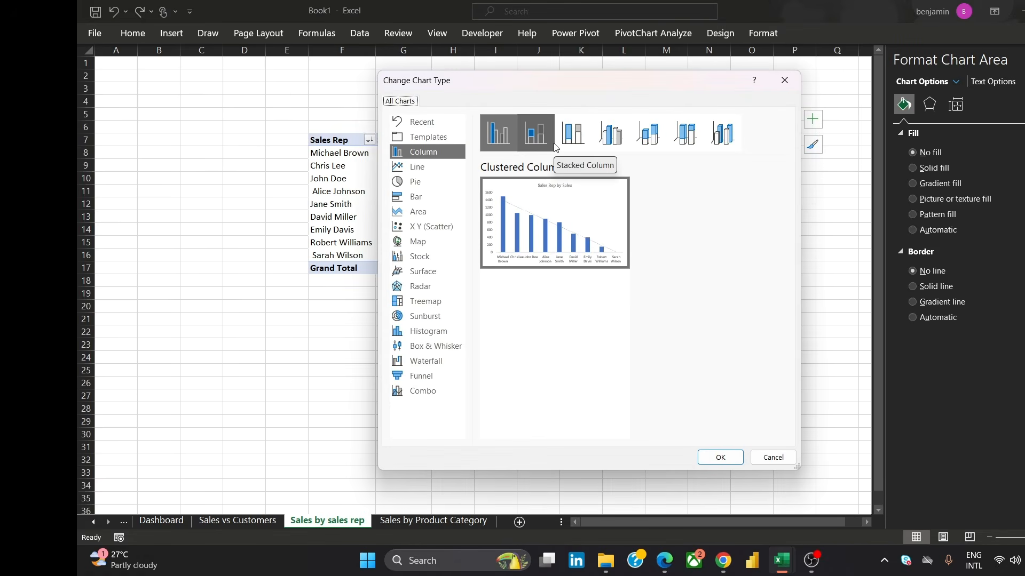
click(438, 198)
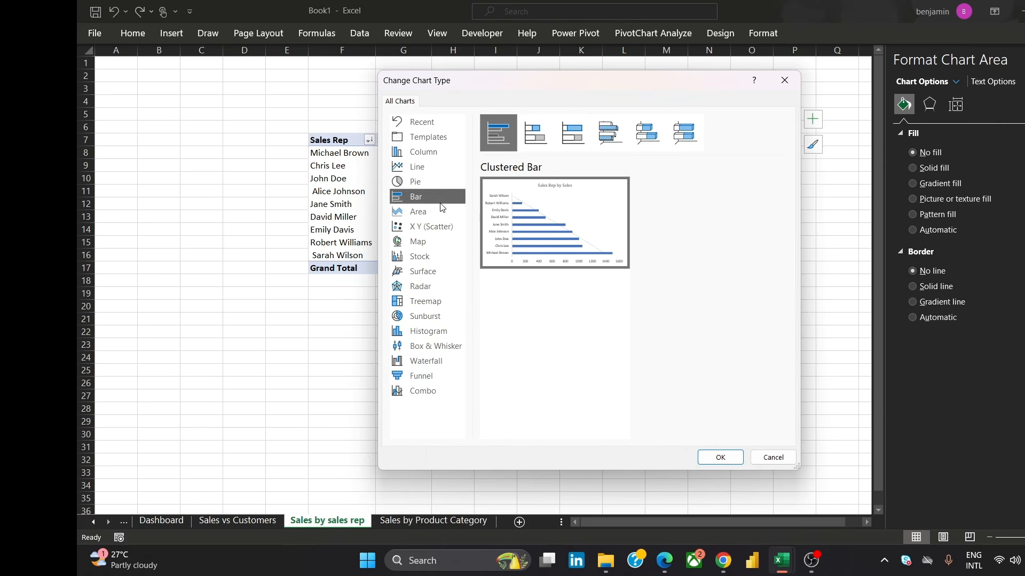
click(720, 458)
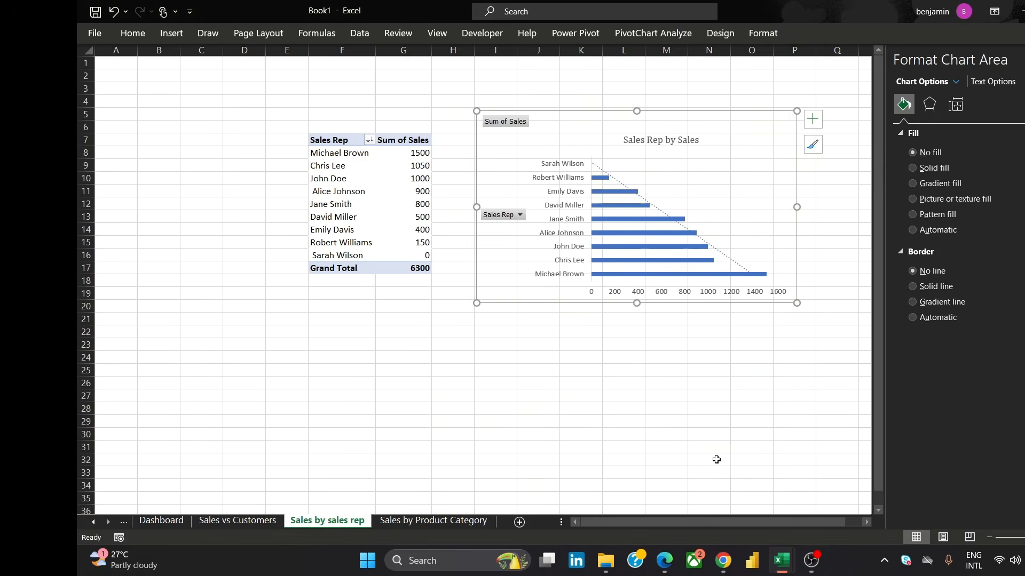
click(733, 368)
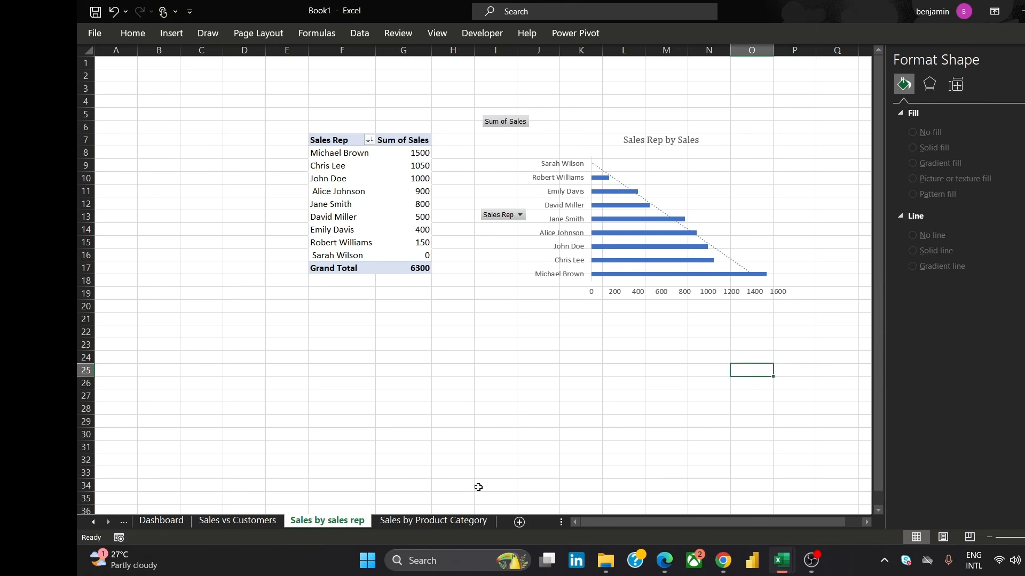
Check the reference dashboard image in the browser again
click(723, 560)
click(797, 516)
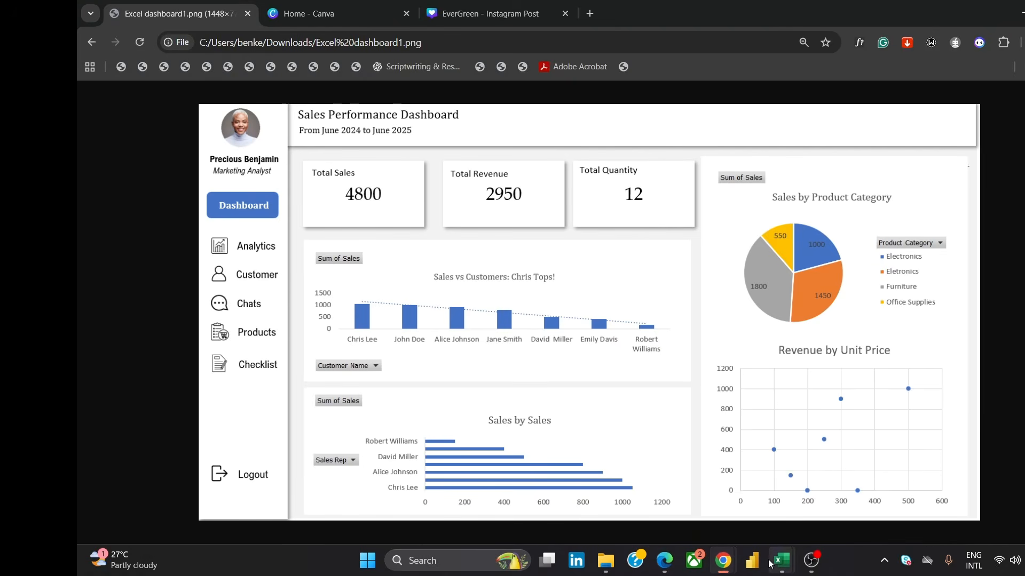
mouse_move(775, 564)
click(818, 500)
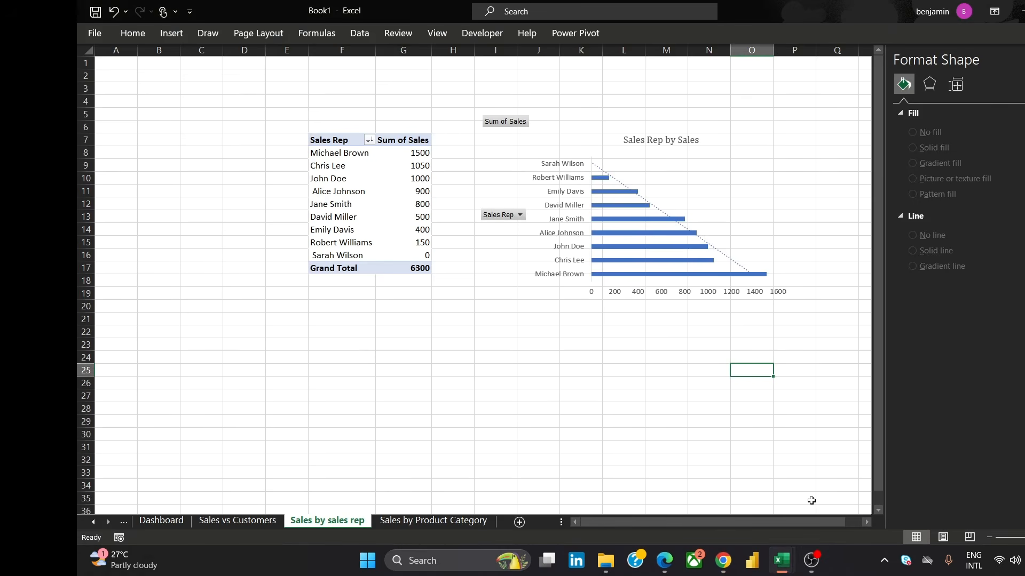
Add a new worksheet and name it scatterplot
click(520, 523)
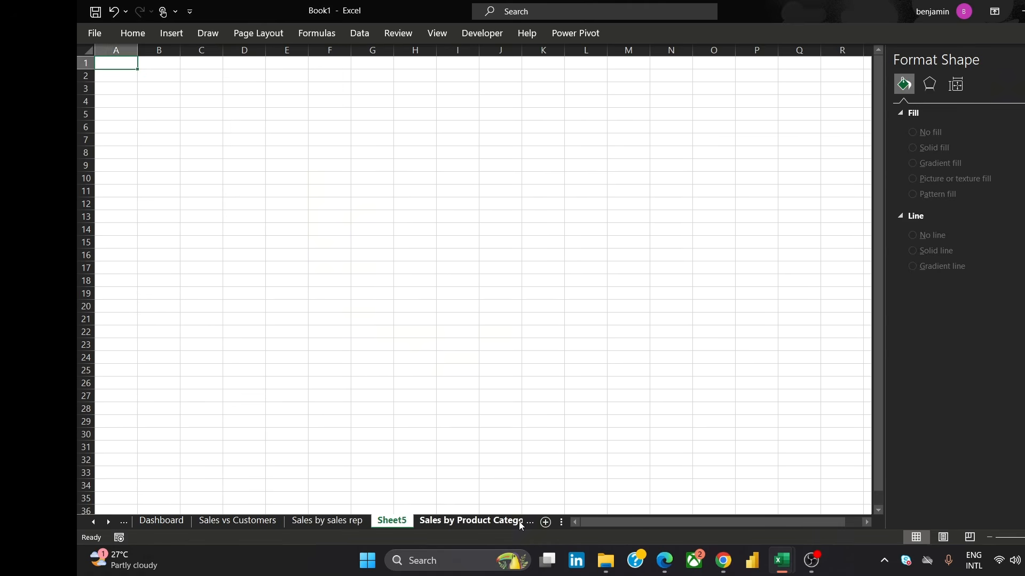
double_click(399, 521)
text(scat)
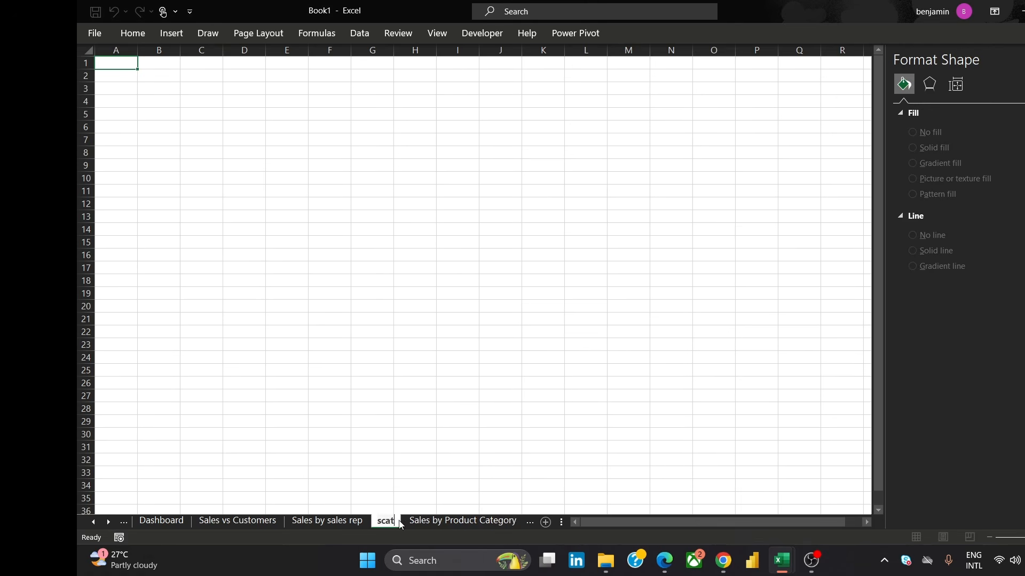
text(terplot)
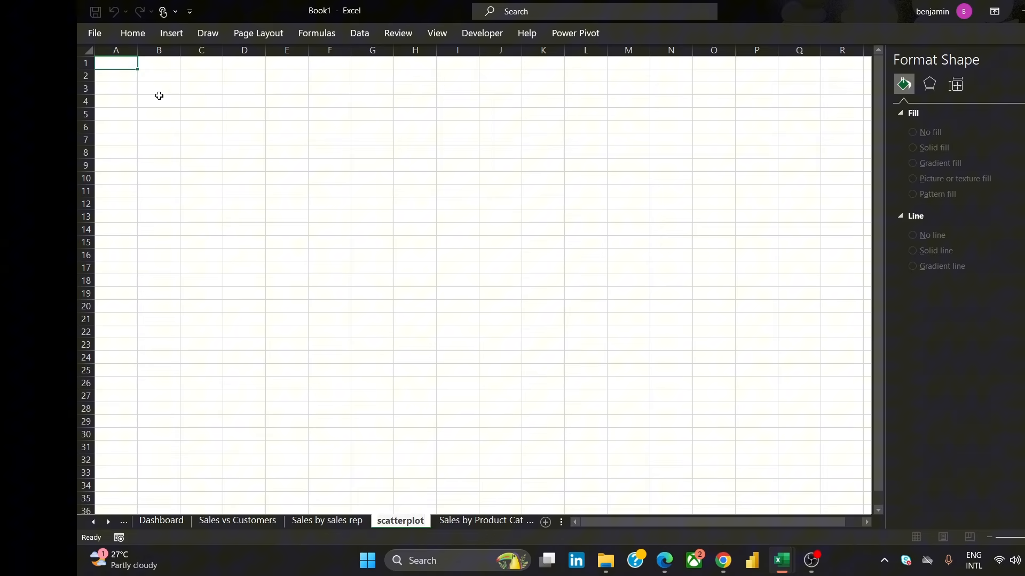
Insert a PivotTable from the workbook's Data Model at cell B1 of the scatterplot sheet
click(165, 45)
double_click(166, 40)
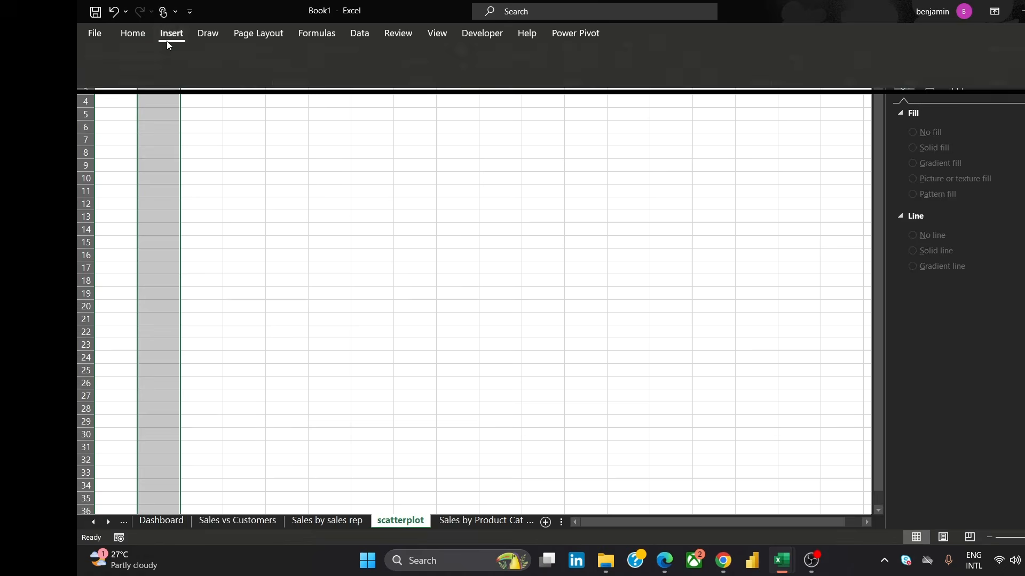
click(107, 65)
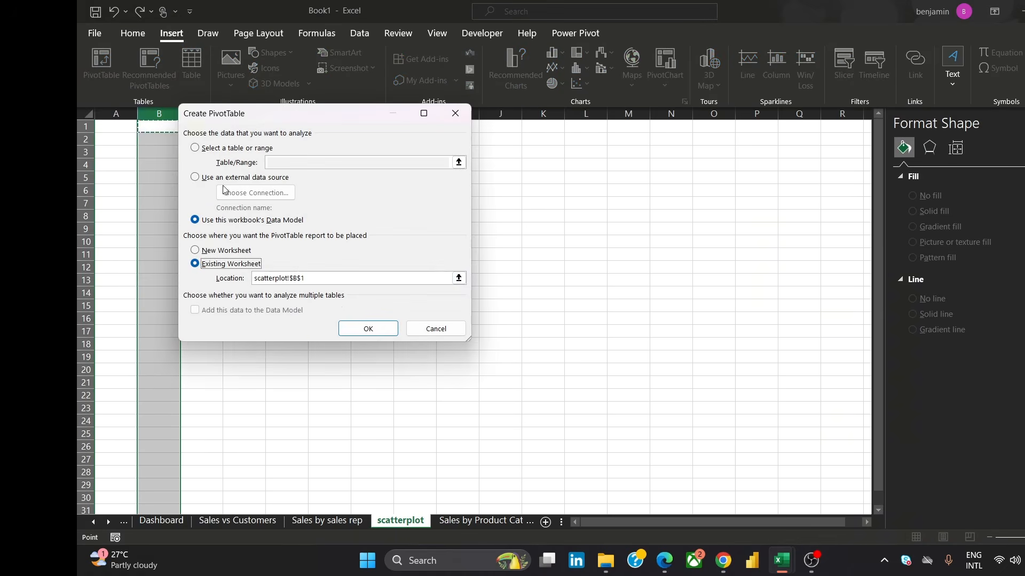
click(359, 326)
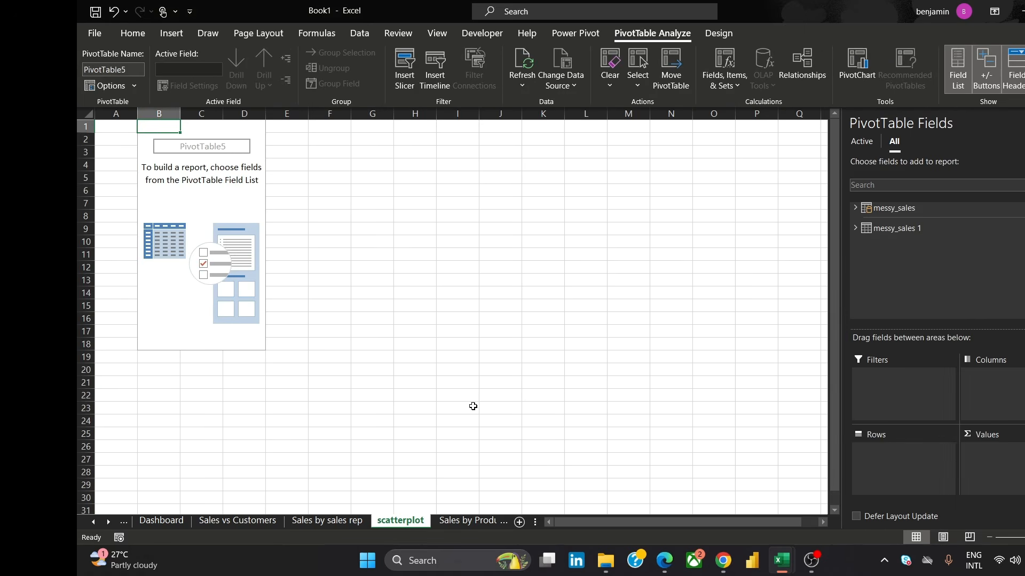
From messy_sales 1, add Sales and Unit Price as values and Customer Name as rows
click(855, 229)
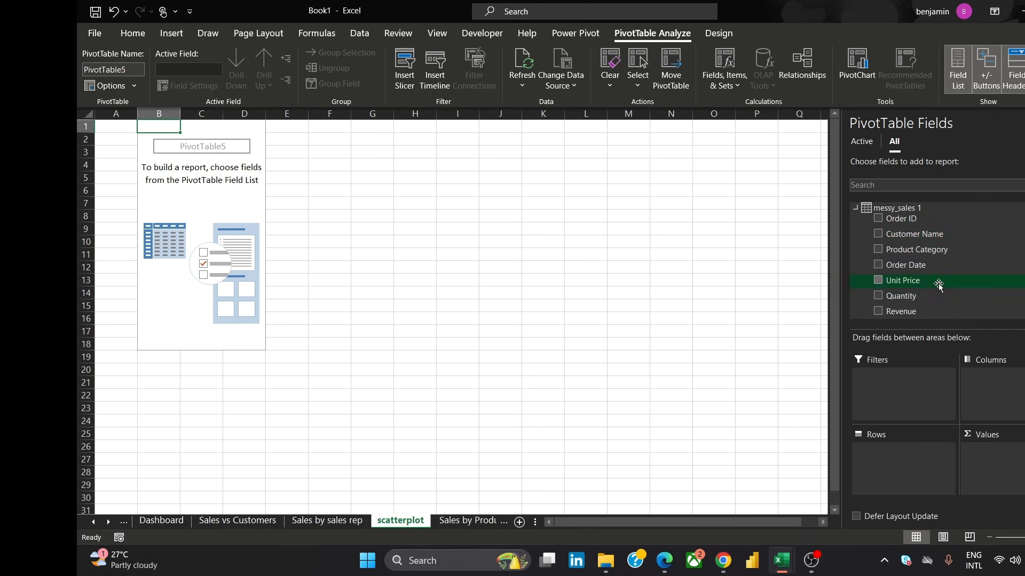
scroll(937, 262, down, 1)
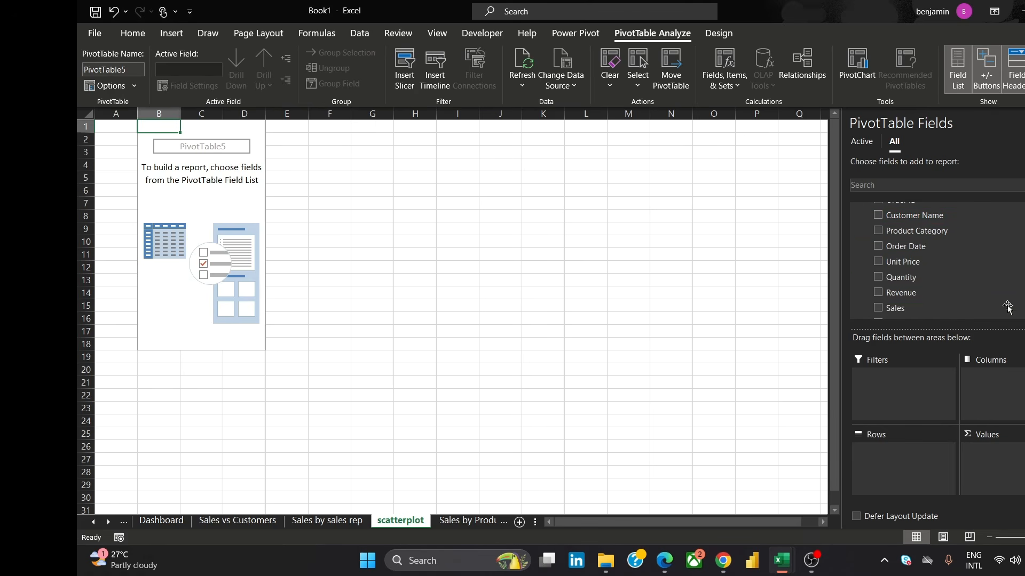
drag(954, 314, 1021, 472)
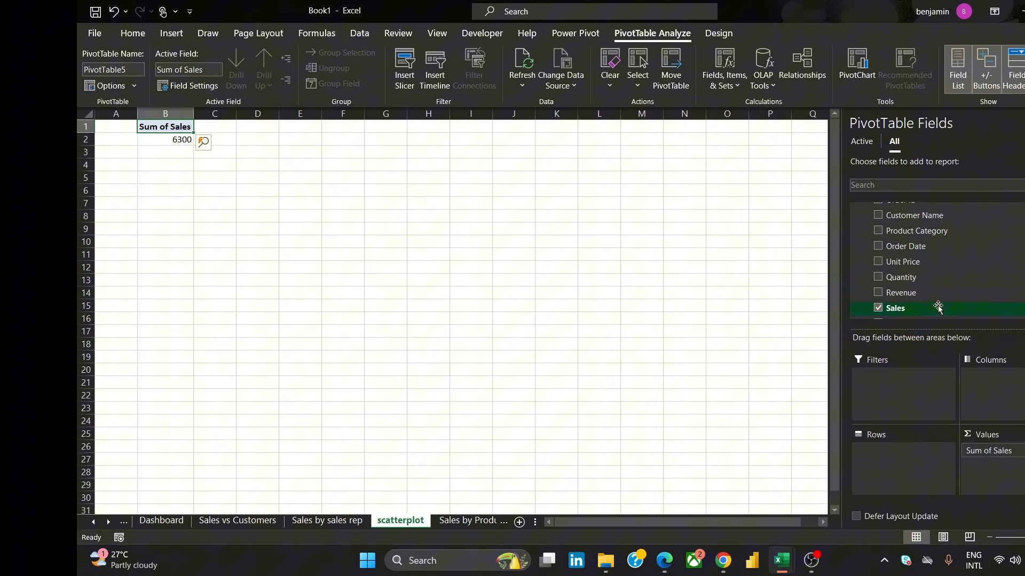
drag(933, 263, 1005, 485)
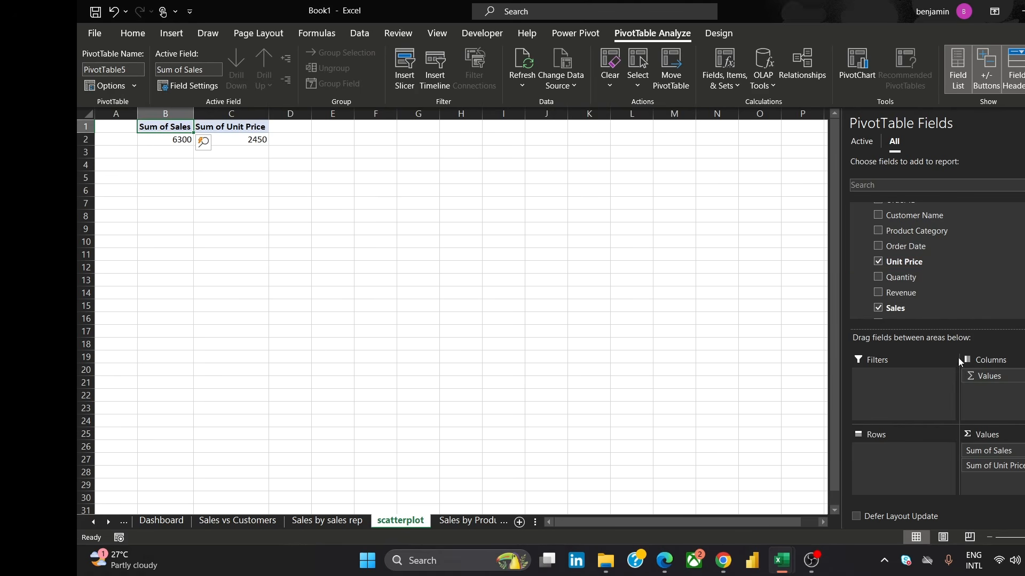
drag(914, 215, 907, 452)
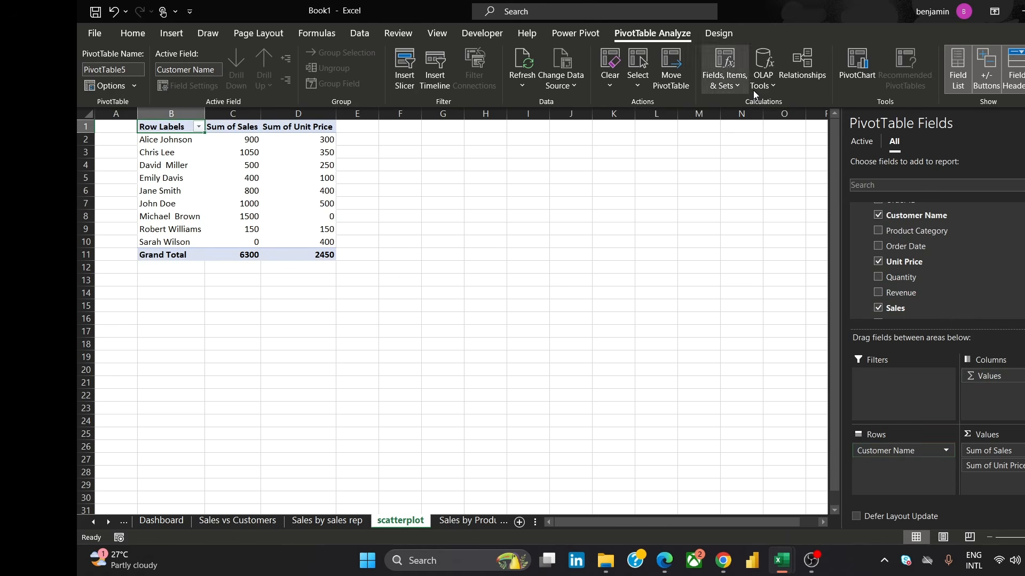
click(855, 59)
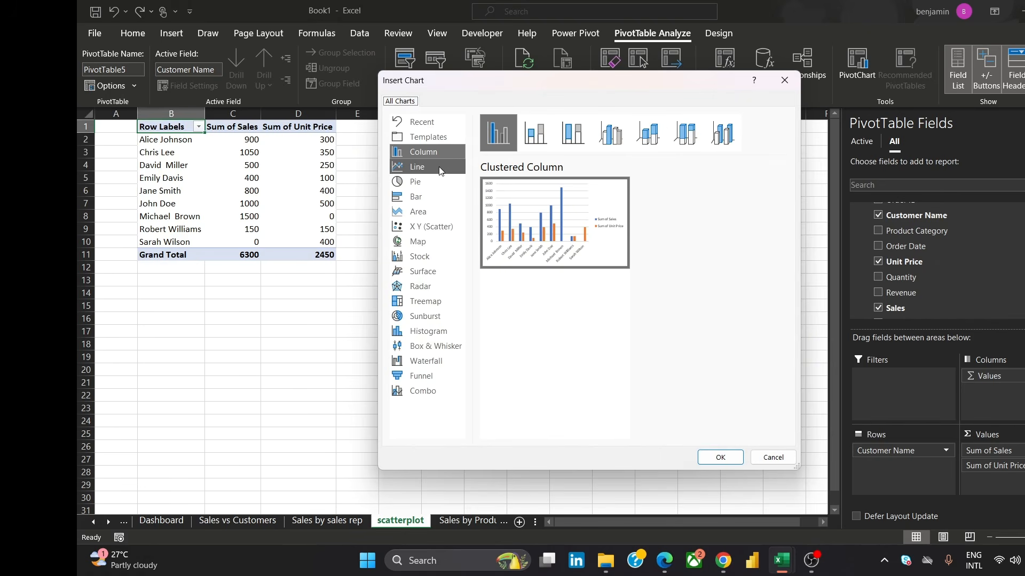
click(448, 229)
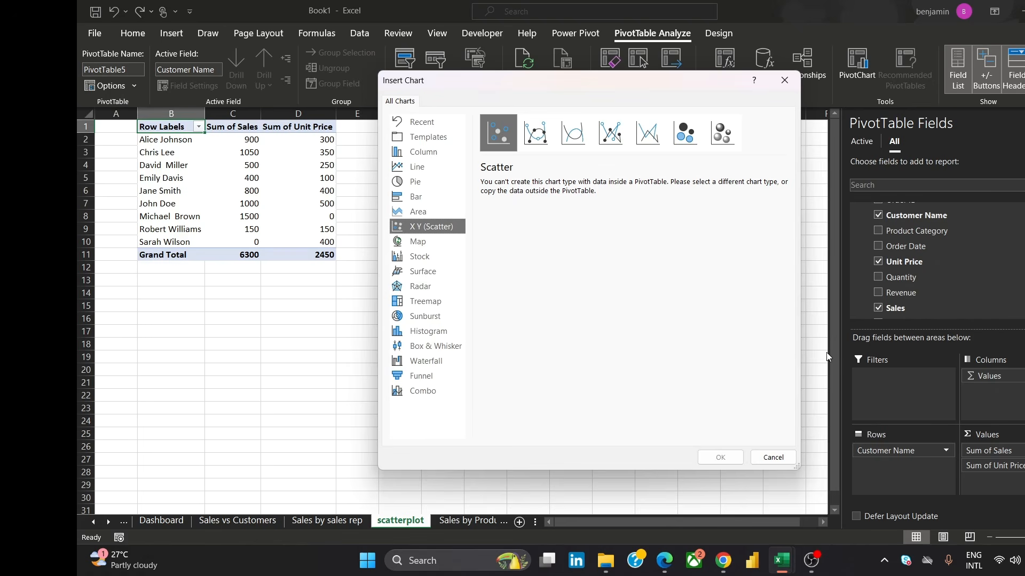
click(769, 458)
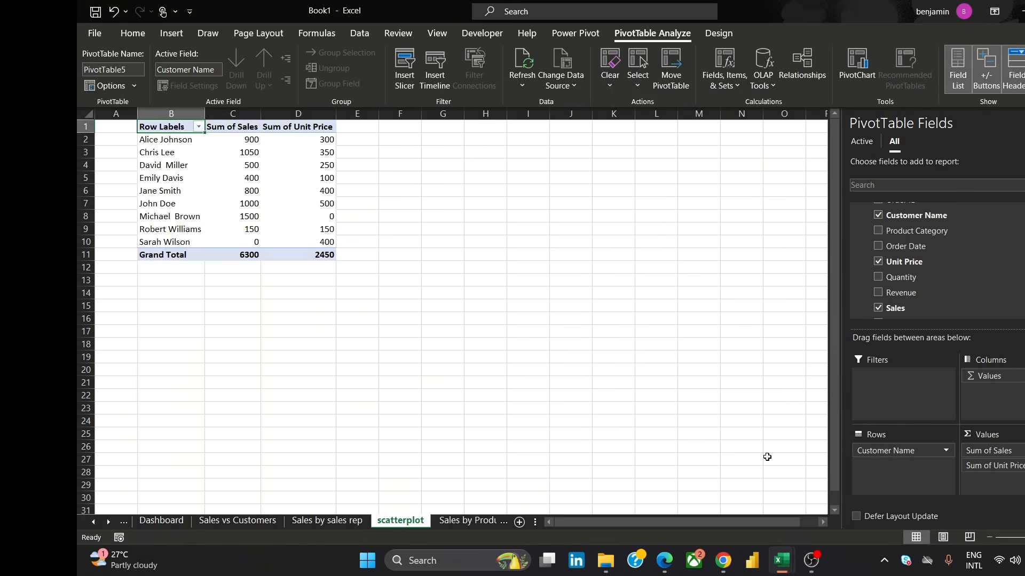
Delete the scatterplot sheet
right_click(404, 527)
click(459, 357)
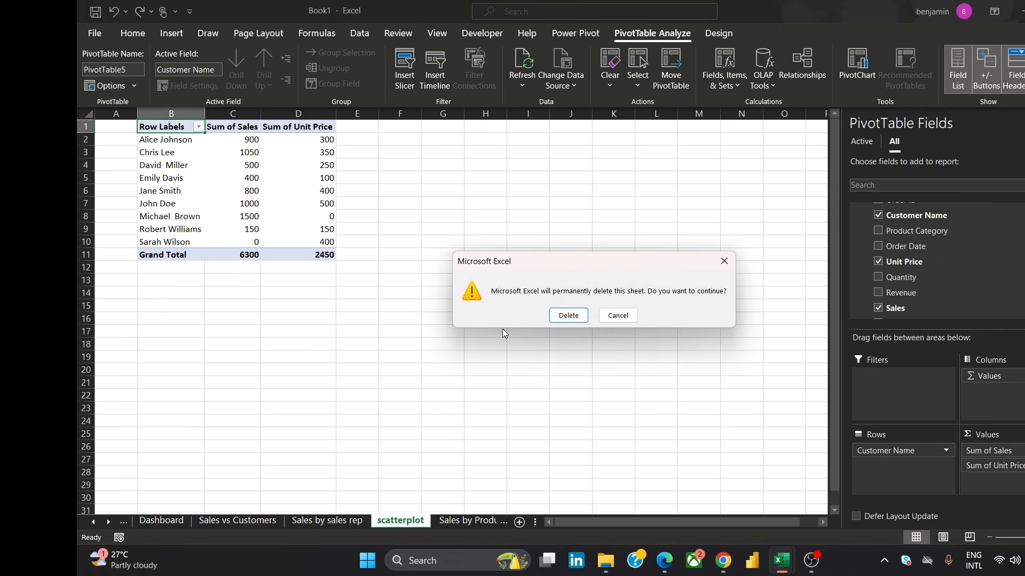
click(567, 318)
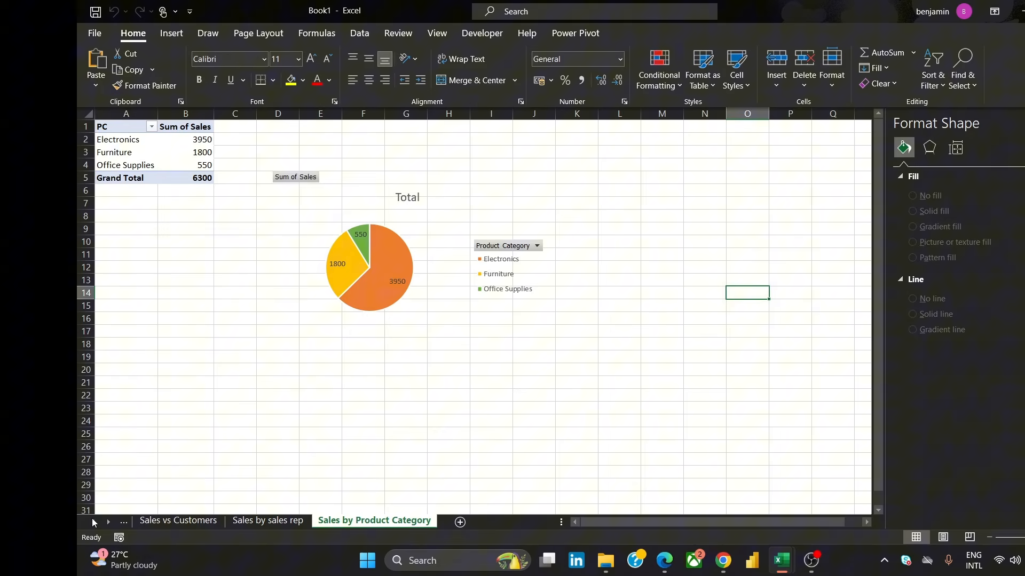
click(94, 523)
click(94, 524)
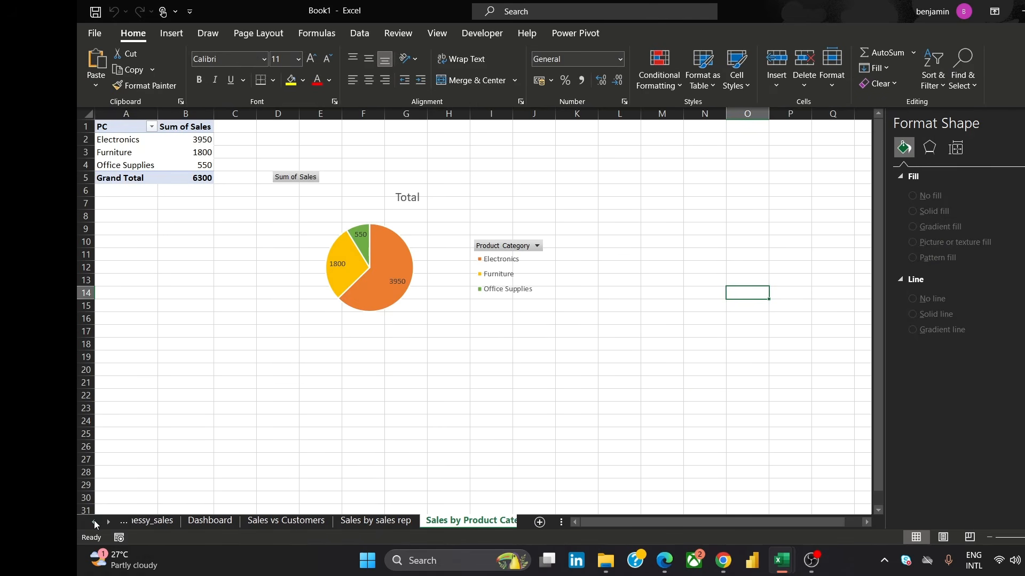
On the messy_sales sheet, move the Sales column so it sits directly after Unit Price
click(162, 521)
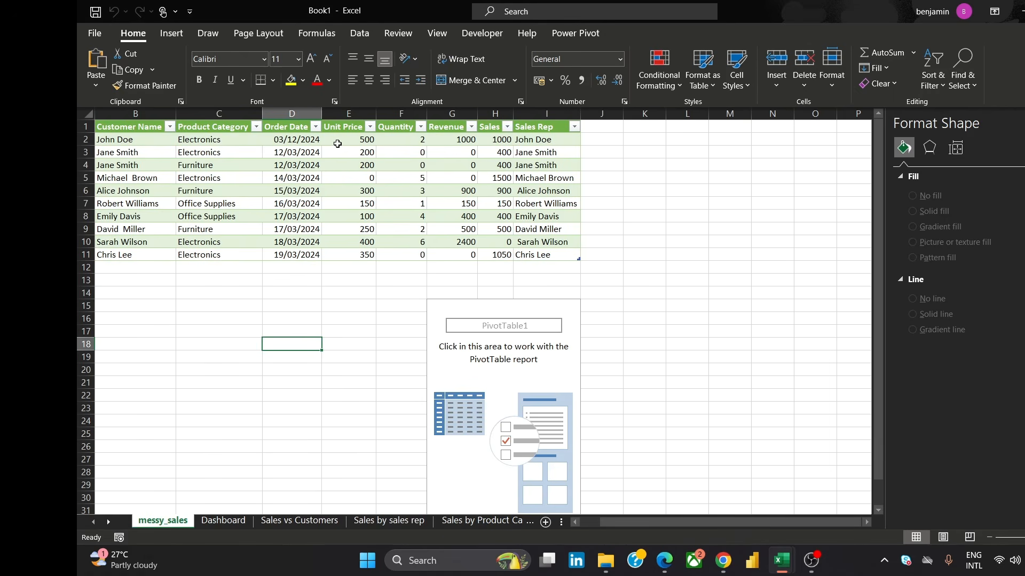
click(347, 127)
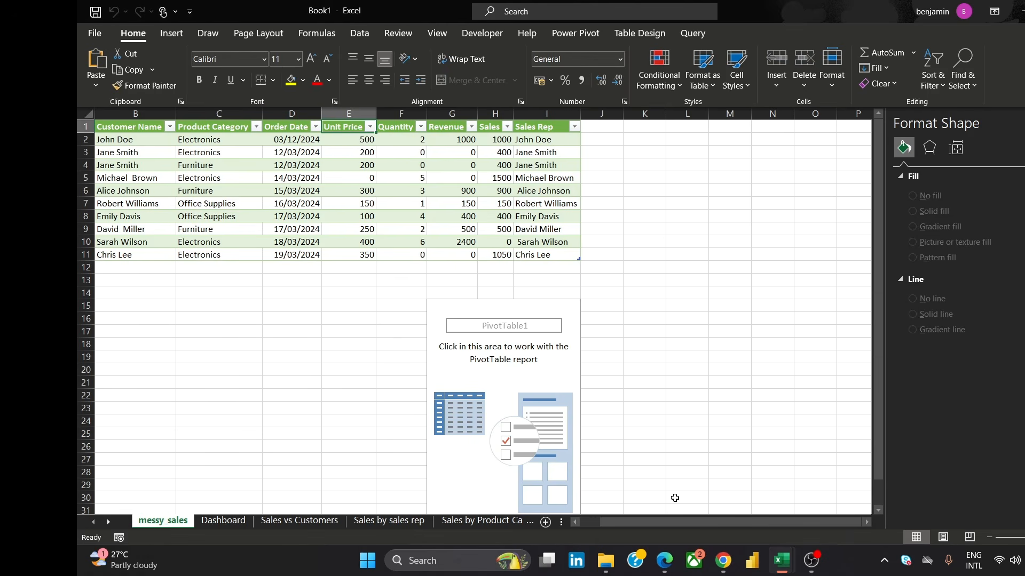
mouse_move(733, 575)
mouse_move(786, 504)
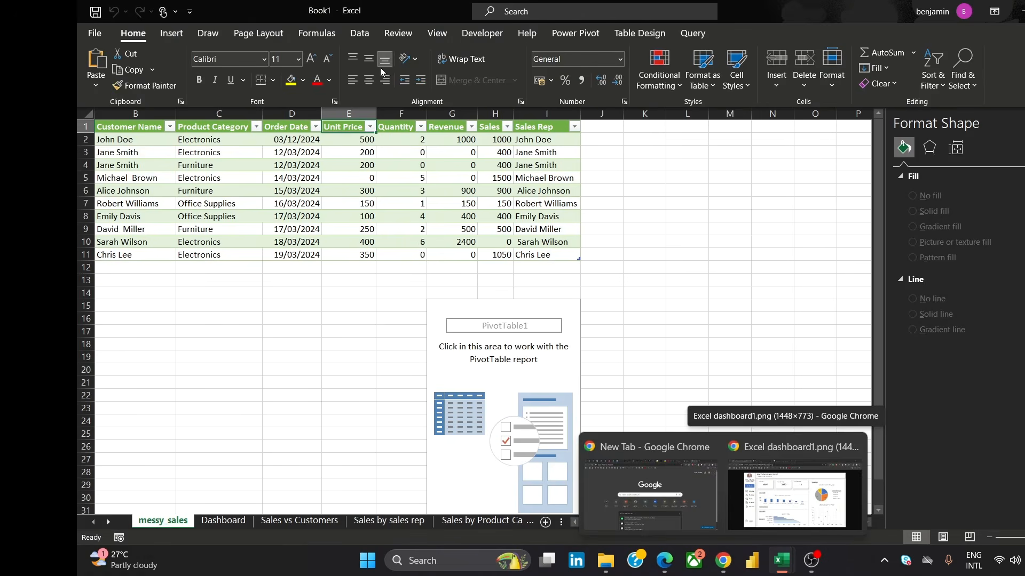
drag(495, 130, 391, 124)
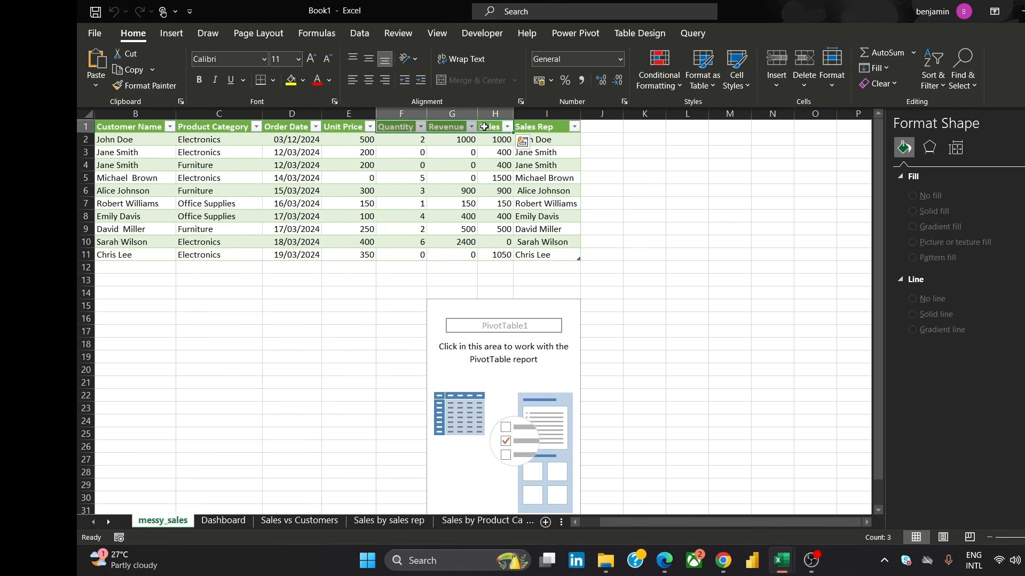
drag(481, 127, 373, 126)
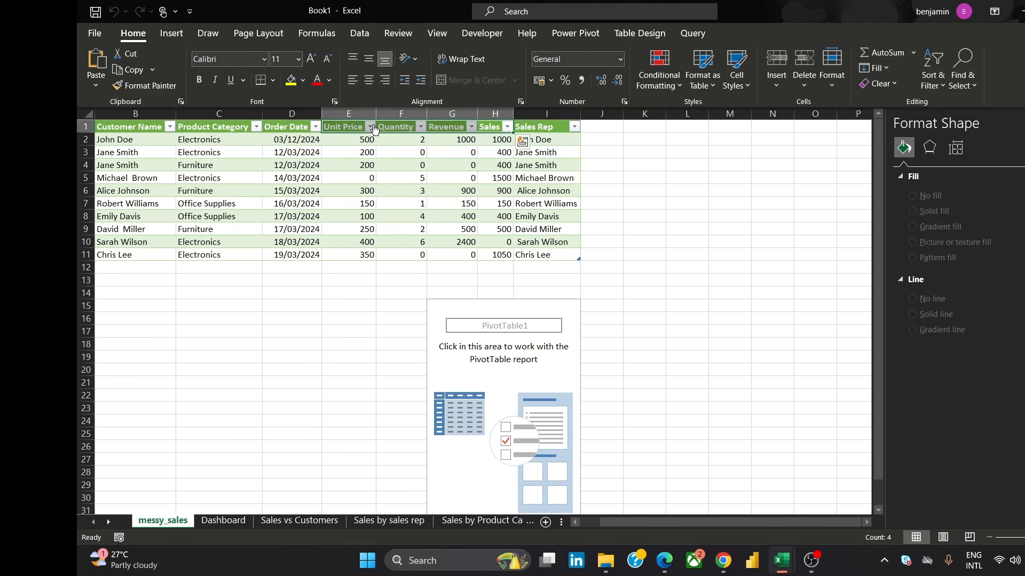
click(486, 124)
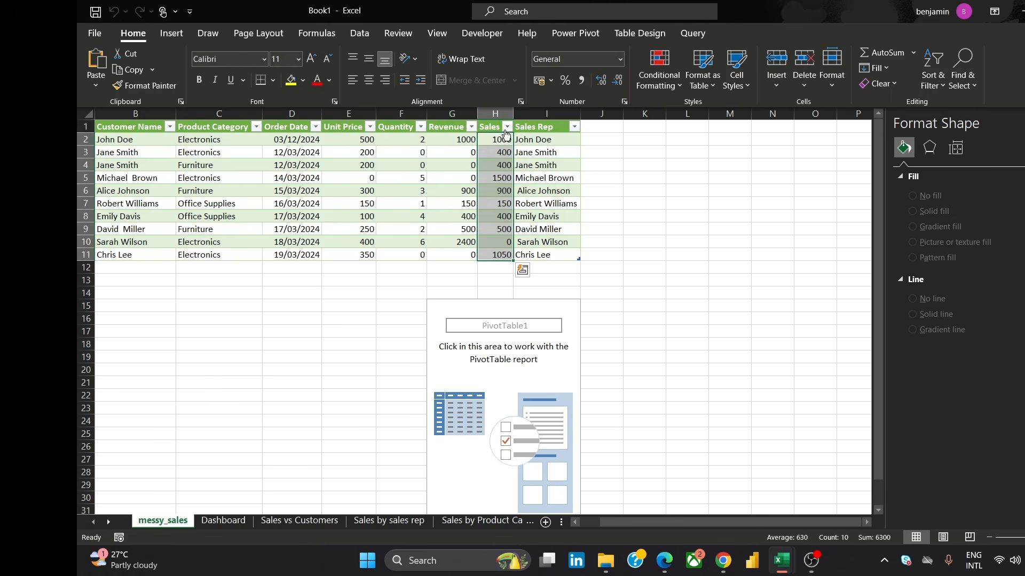
click(690, 154)
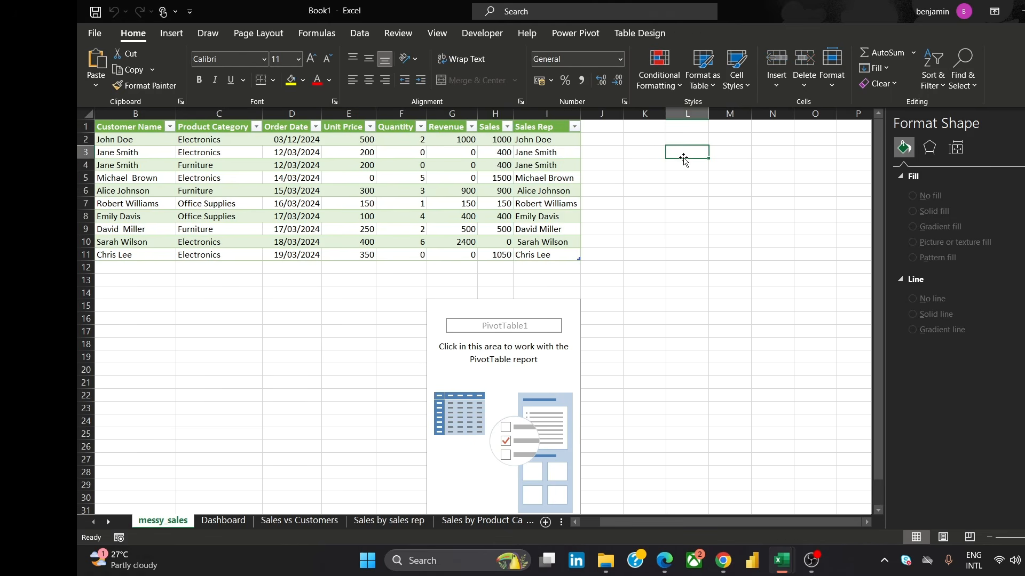
click(493, 131)
mouse_move(497, 134)
mouse_down()
mouse_move(341, 132)
mouse_move(380, 133)
mouse_up()
click(703, 141)
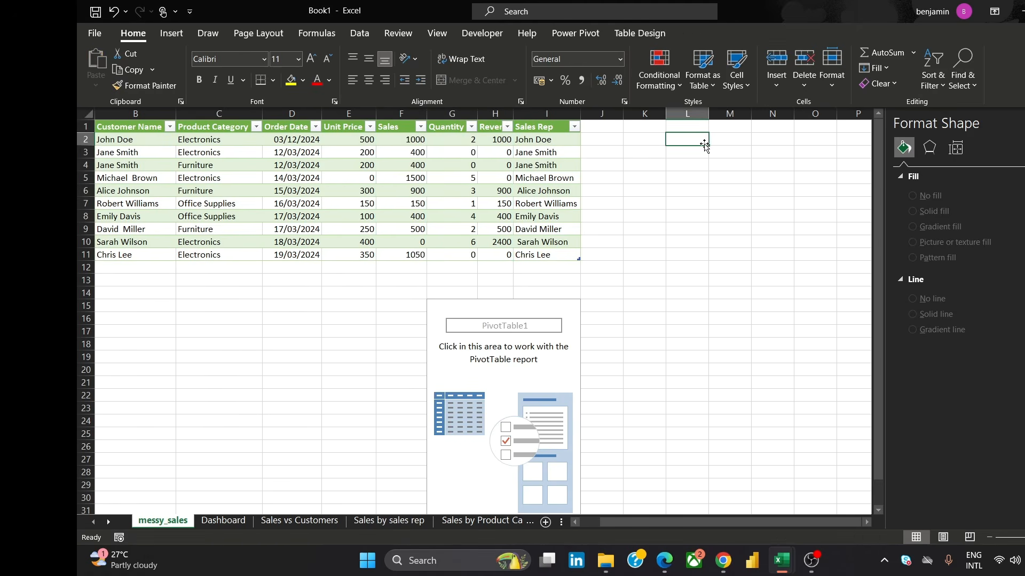
Select the Unit Price and Sales columns and insert a basic Scatter chart from them
click(351, 127)
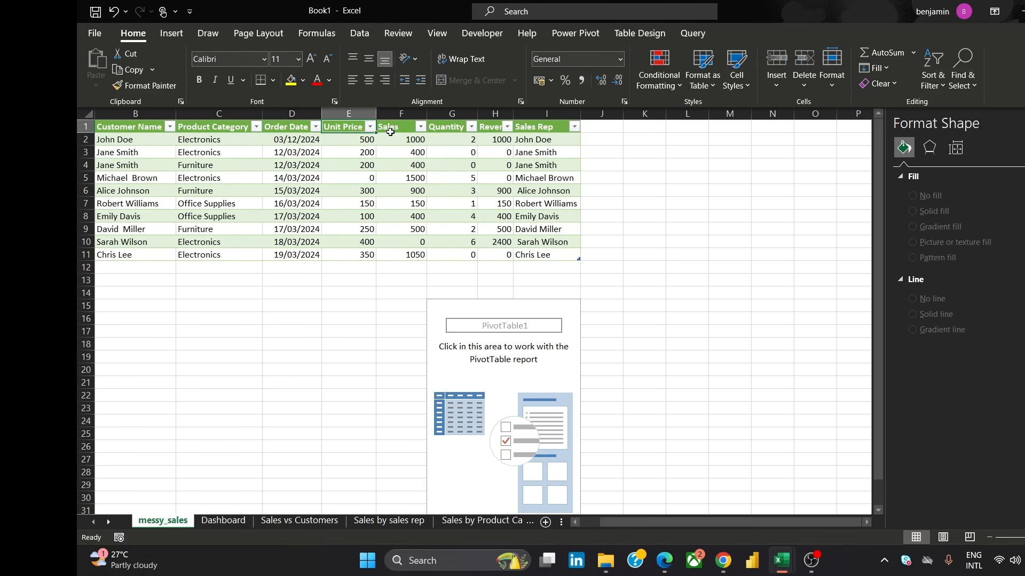
shift+click(390, 132)
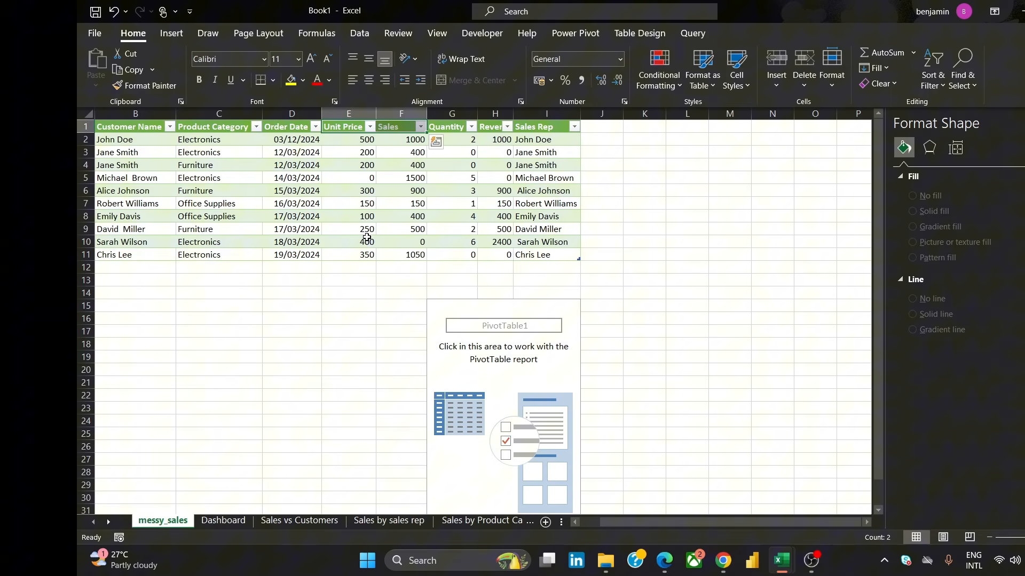
shift+click(420, 256)
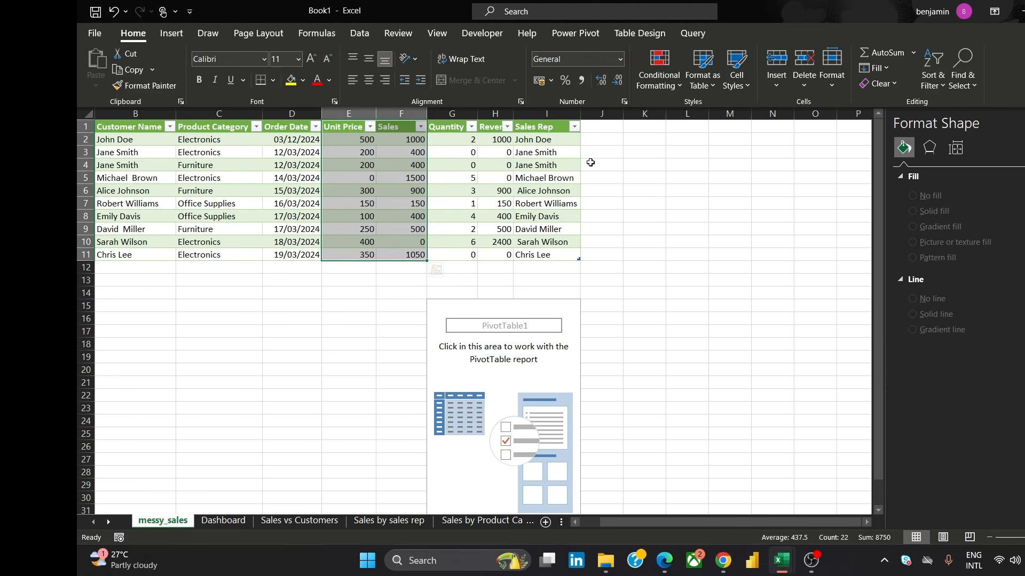
click(169, 38)
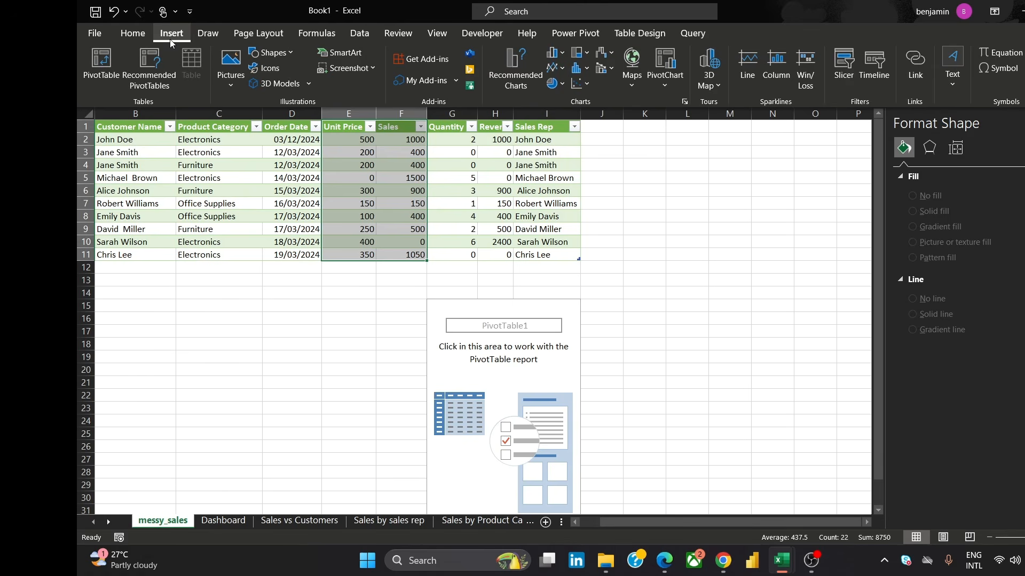
click(573, 93)
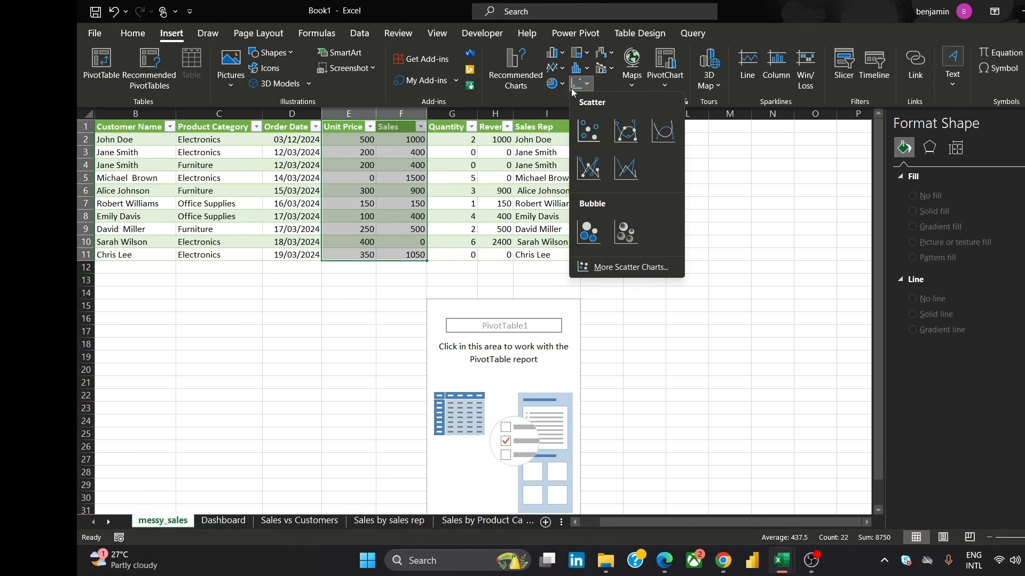
click(583, 136)
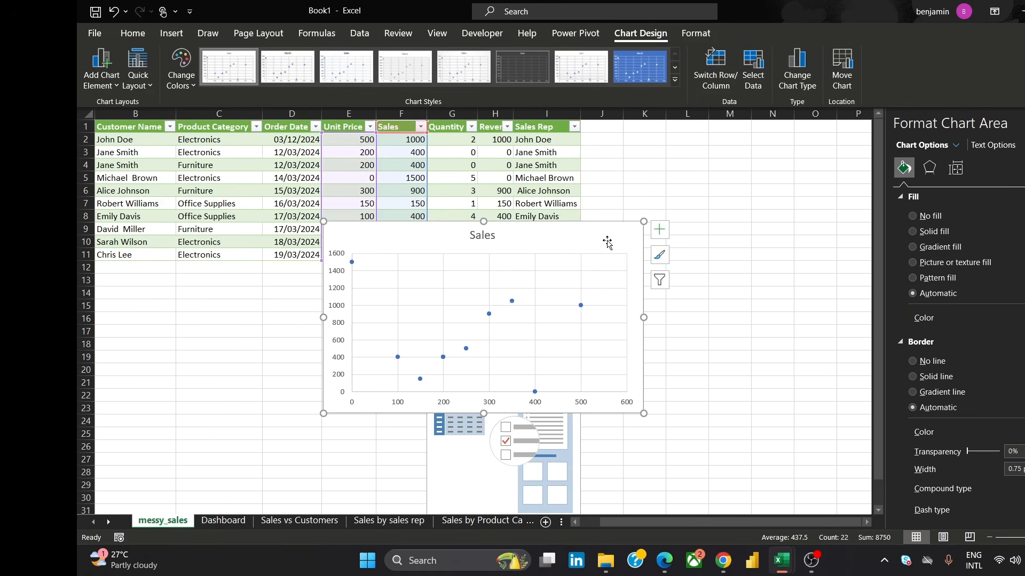
Move and resize the scatter chart so it sits below the data table
drag(607, 240, 817, 258)
click(750, 267)
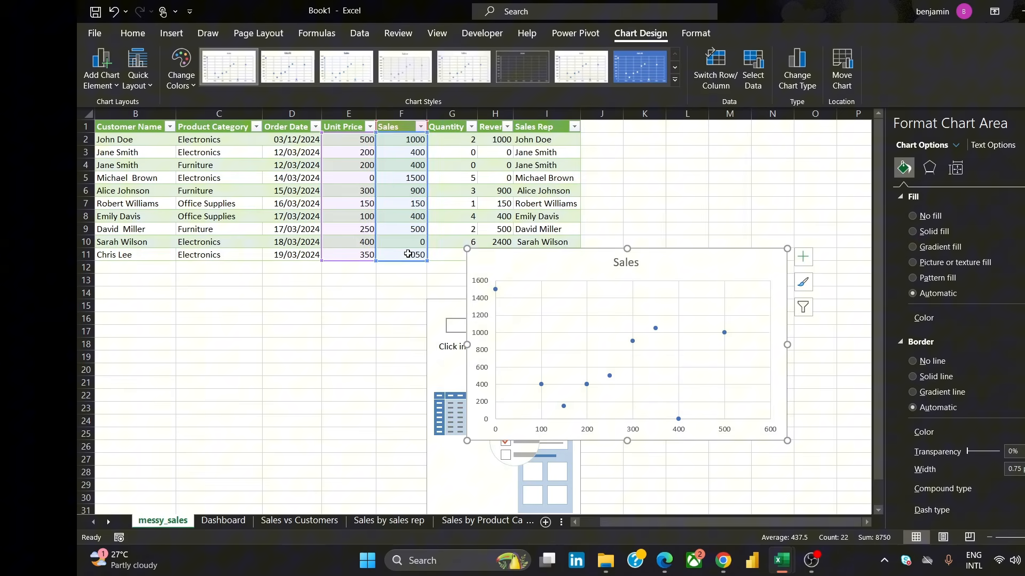
drag(467, 249, 500, 282)
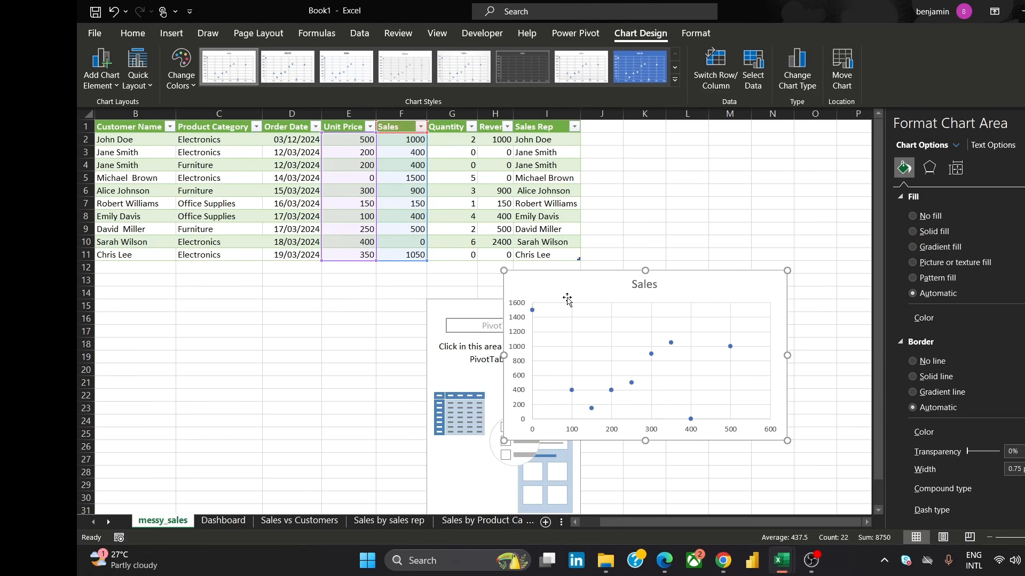
drag(587, 293, 253, 295)
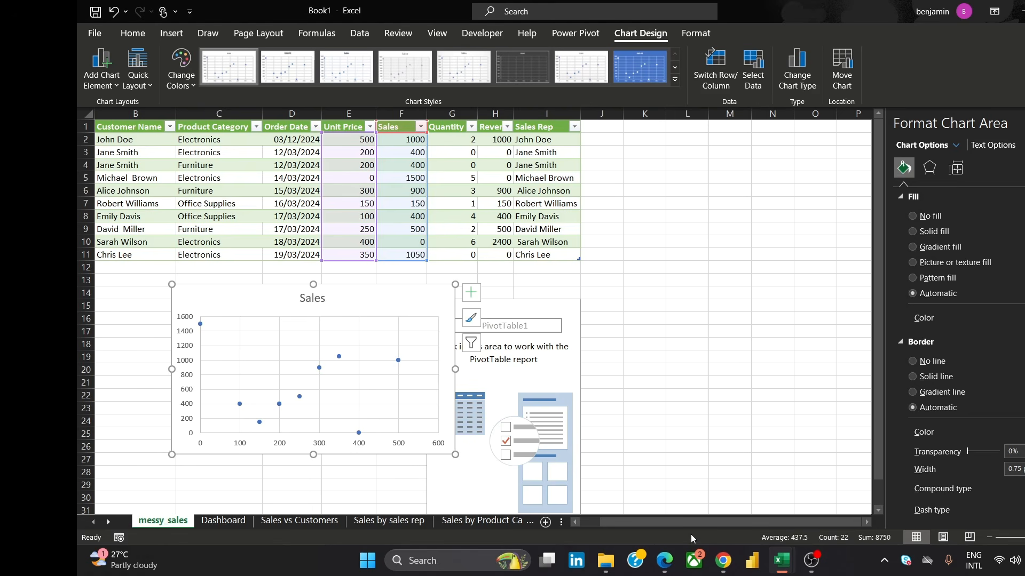
Compare against the reference dashboard image and enlarge the scatter chart to span about rows 12 to 25
mouse_move(734, 557)
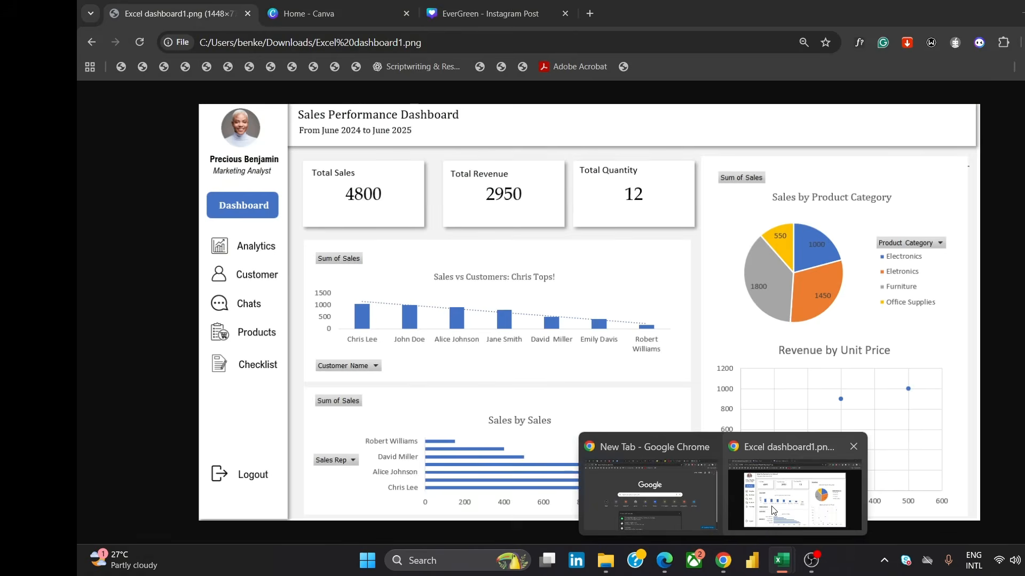
click(727, 522)
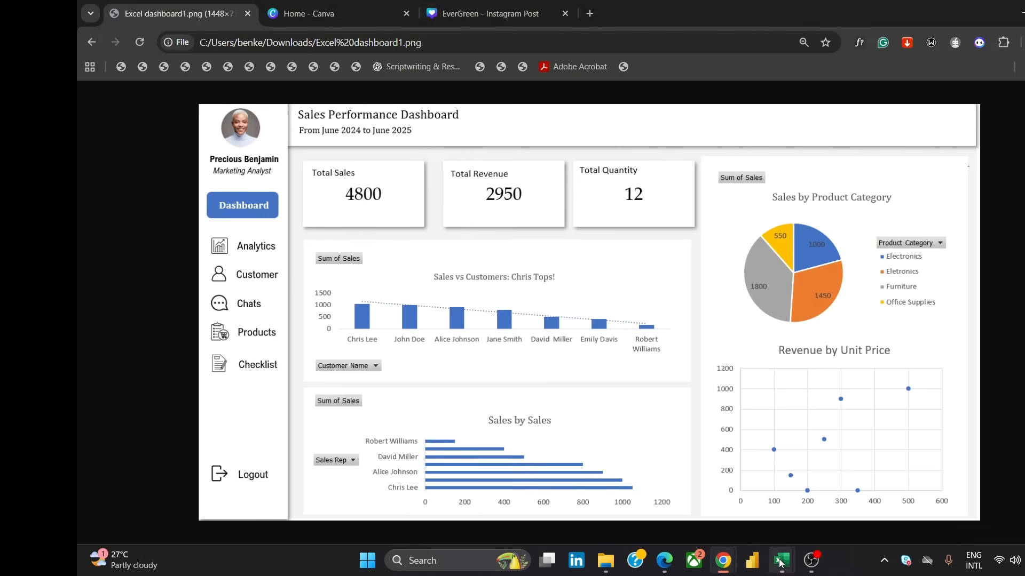
mouse_move(779, 563)
click(850, 502)
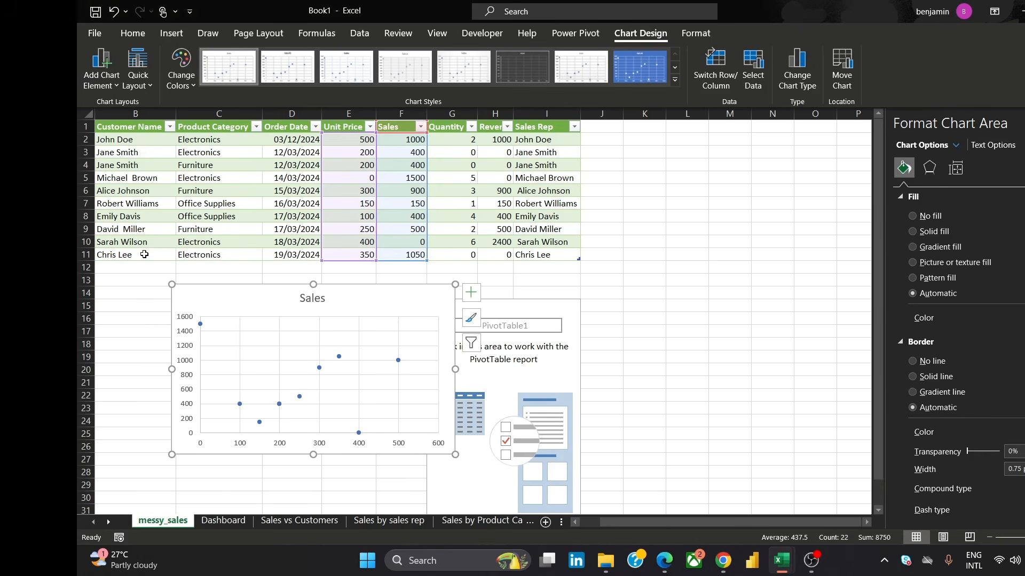
drag(171, 284, 221, 314)
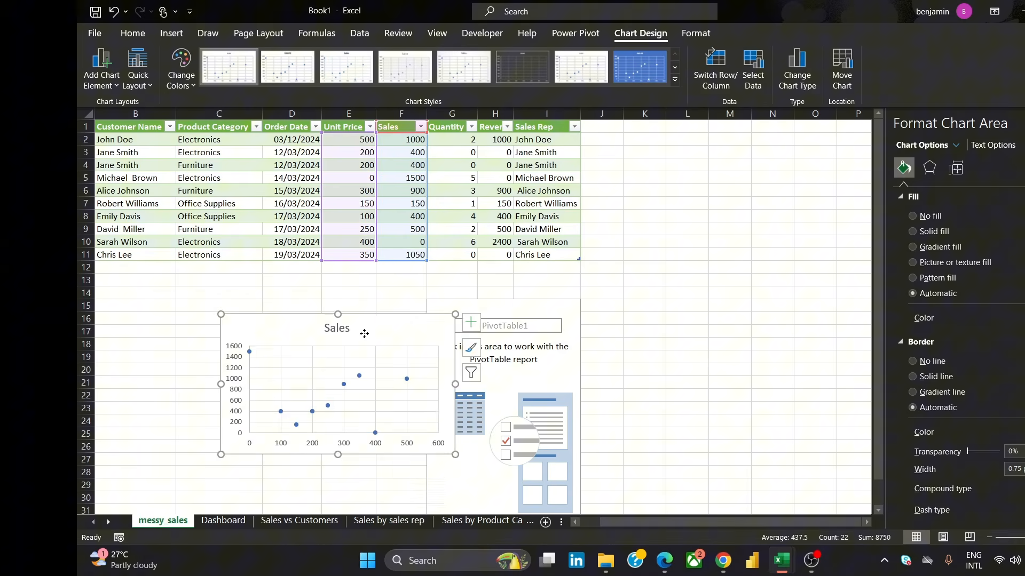
drag(364, 334, 275, 287)
drag(372, 413, 389, 447)
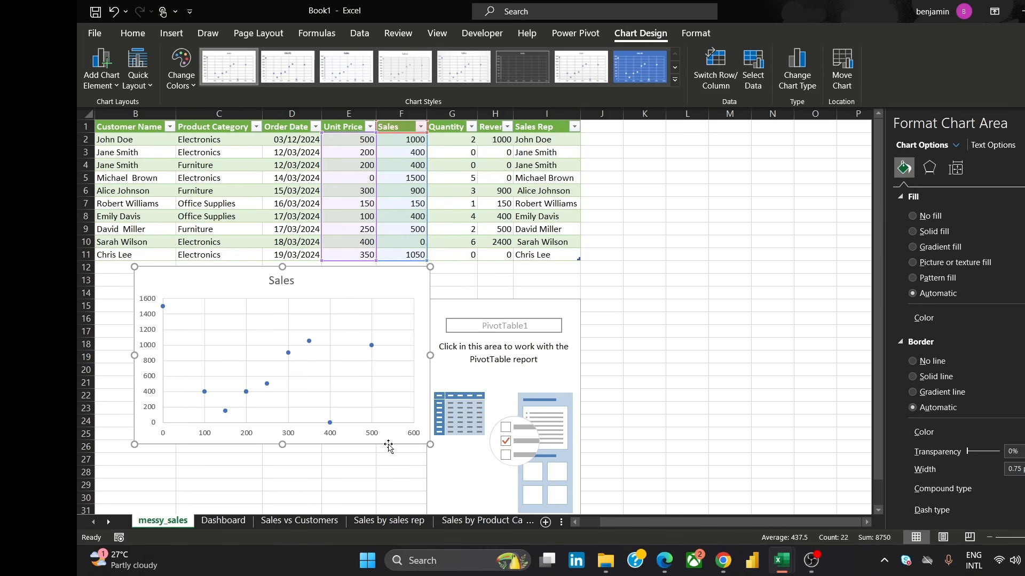
Format the scatter chart area with no fill and no border line
right_click(350, 288)
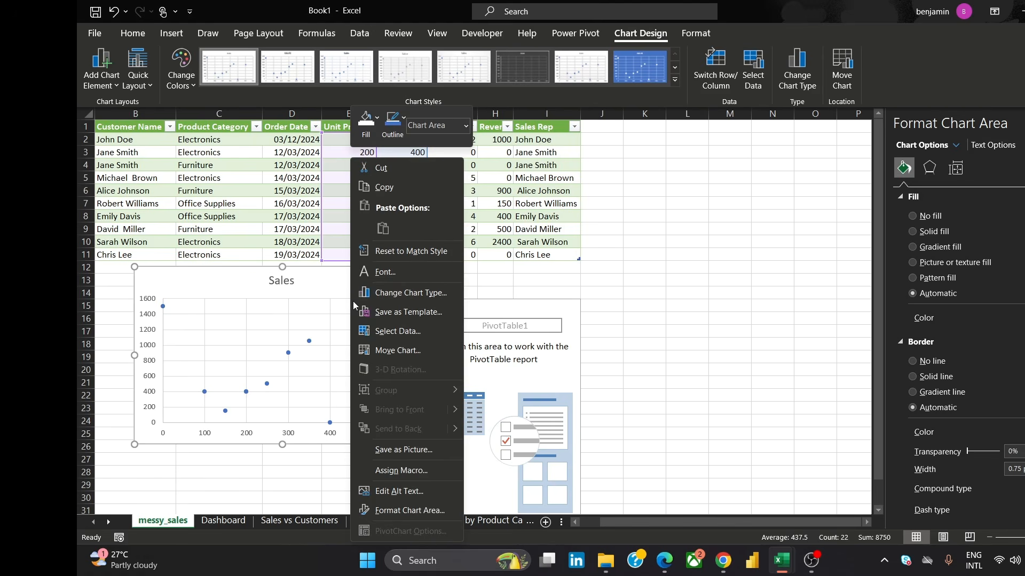
click(393, 511)
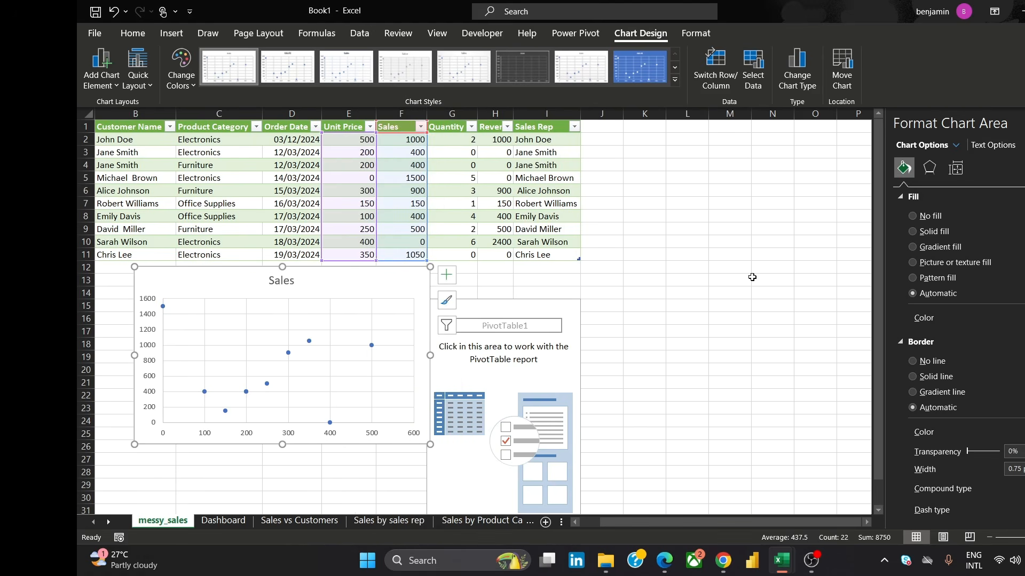
click(912, 216)
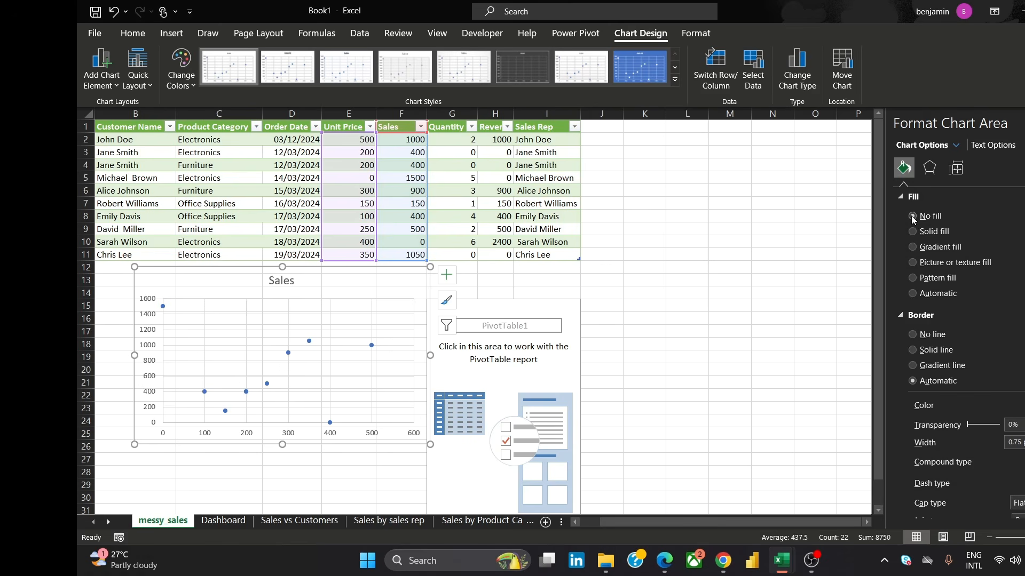
click(912, 335)
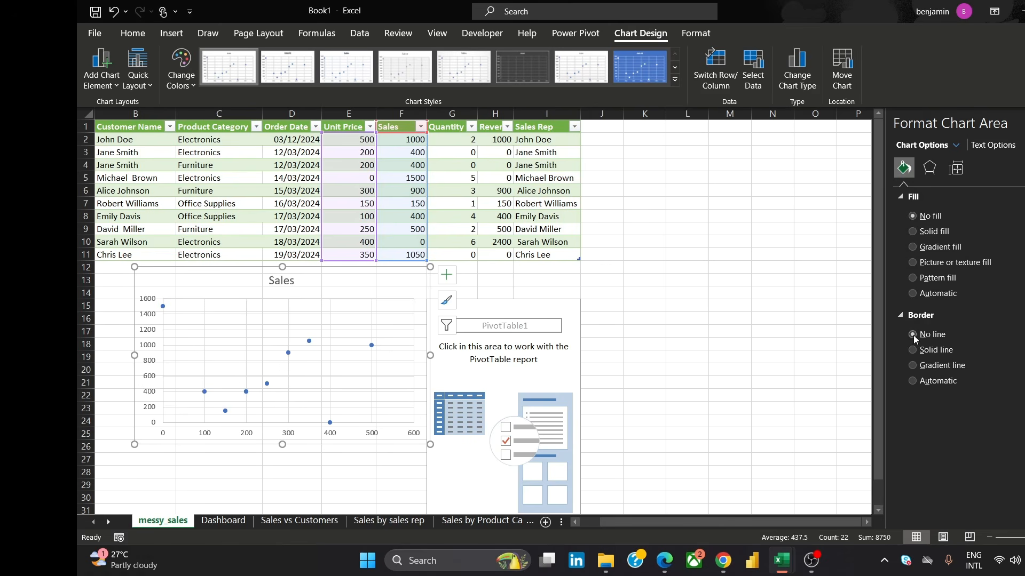
Retitle the scatter chart "Unit Price vs Sales"
click(277, 283)
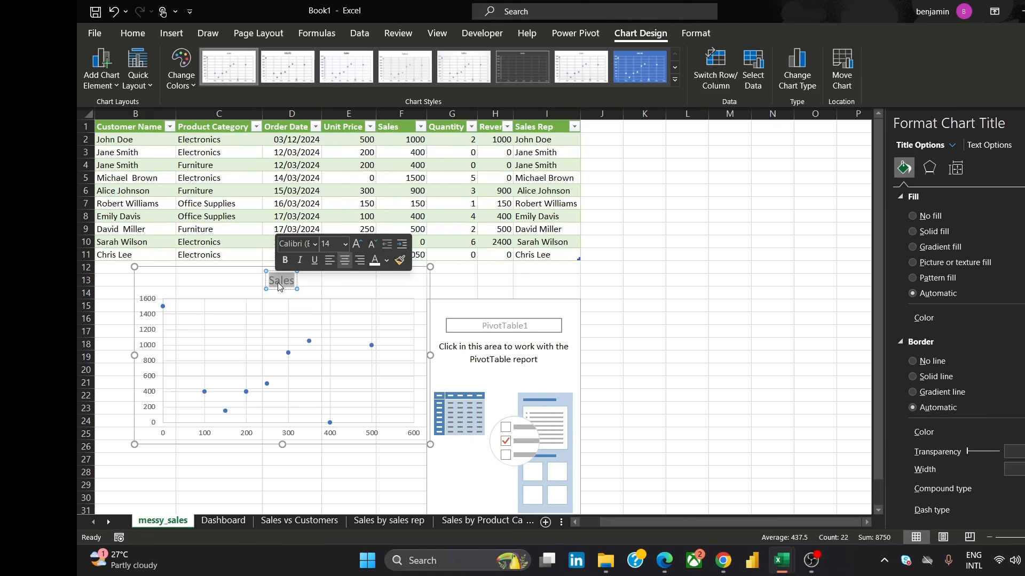
text(Unit)
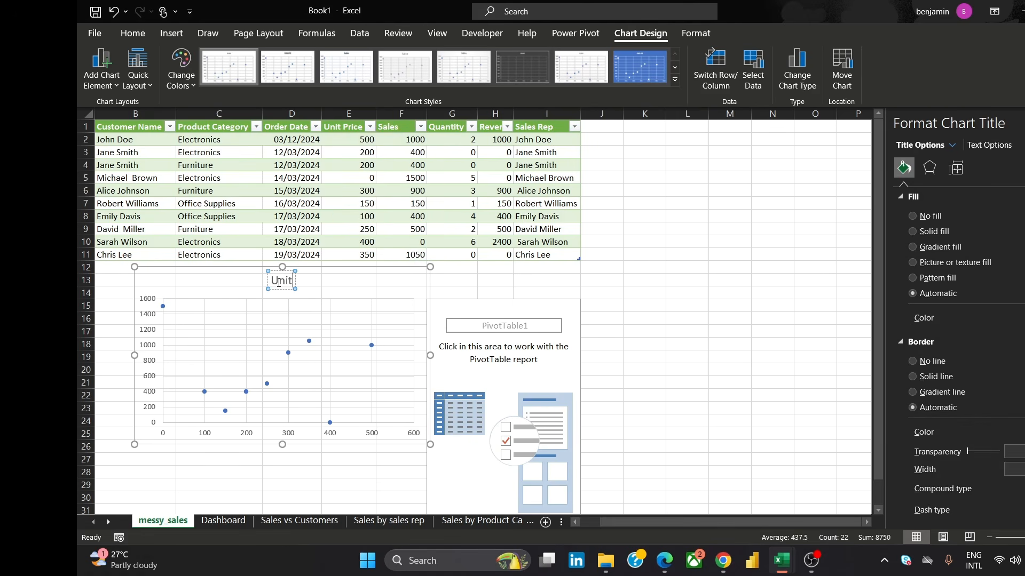
text( Price vs)
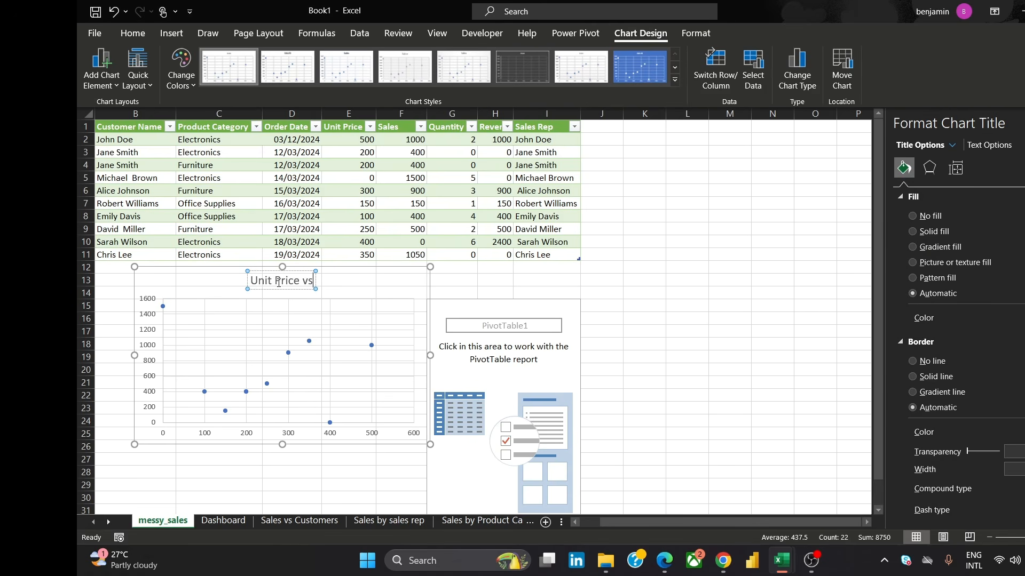
text( Sales)
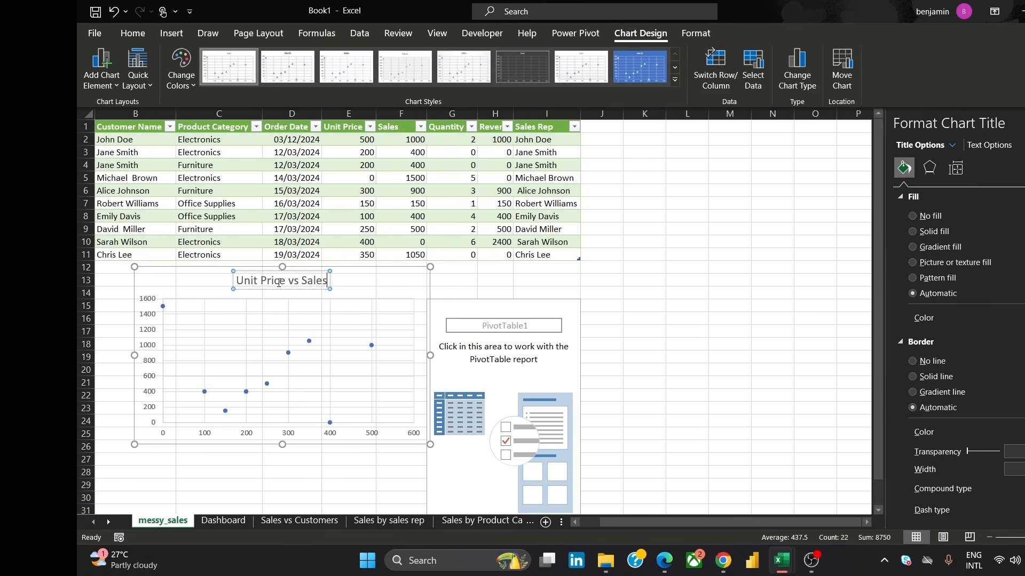
click(408, 285)
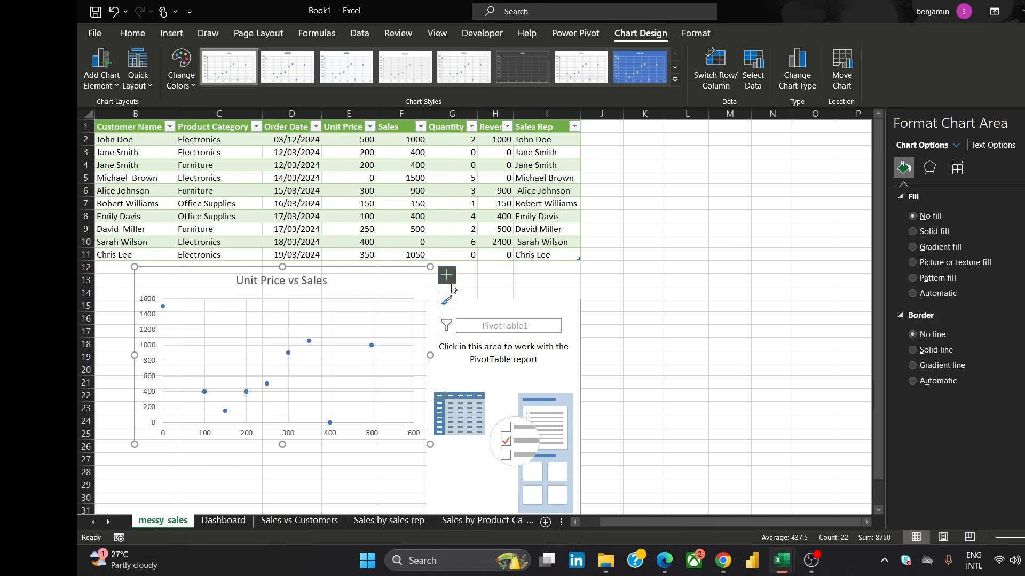
Apply the orange-led colourful palette to the scatter chart's markers
click(447, 300)
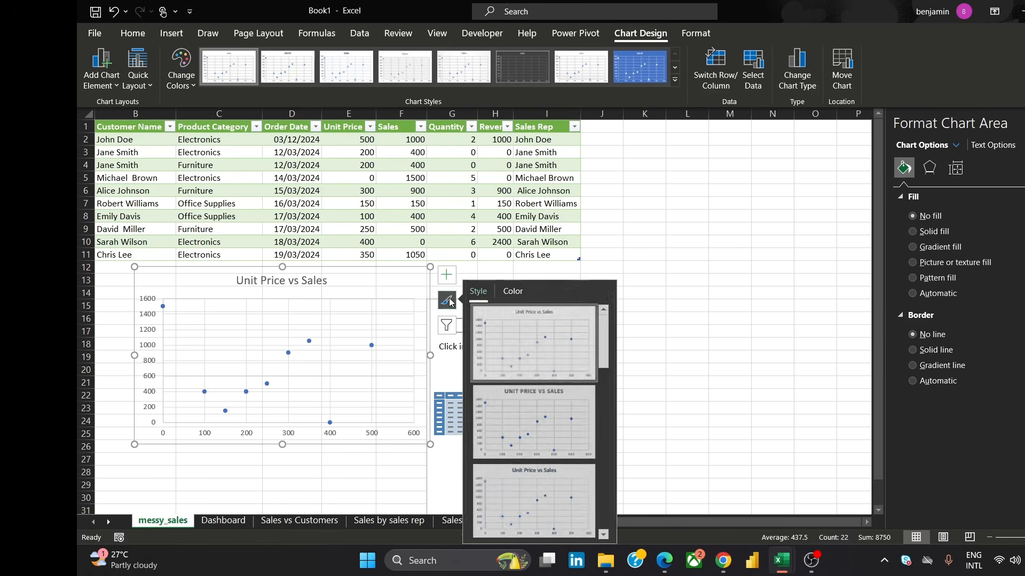
click(513, 292)
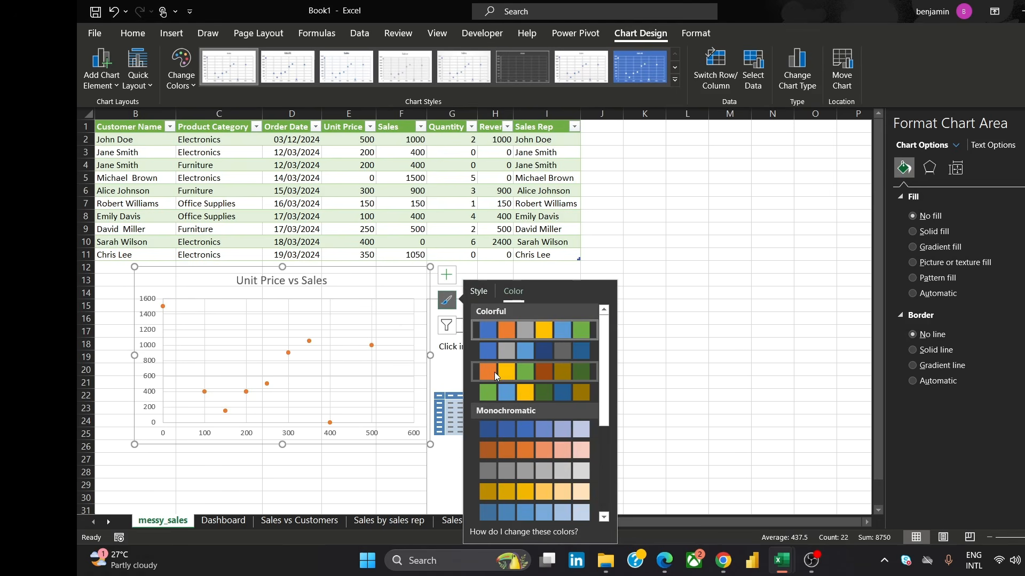
click(647, 227)
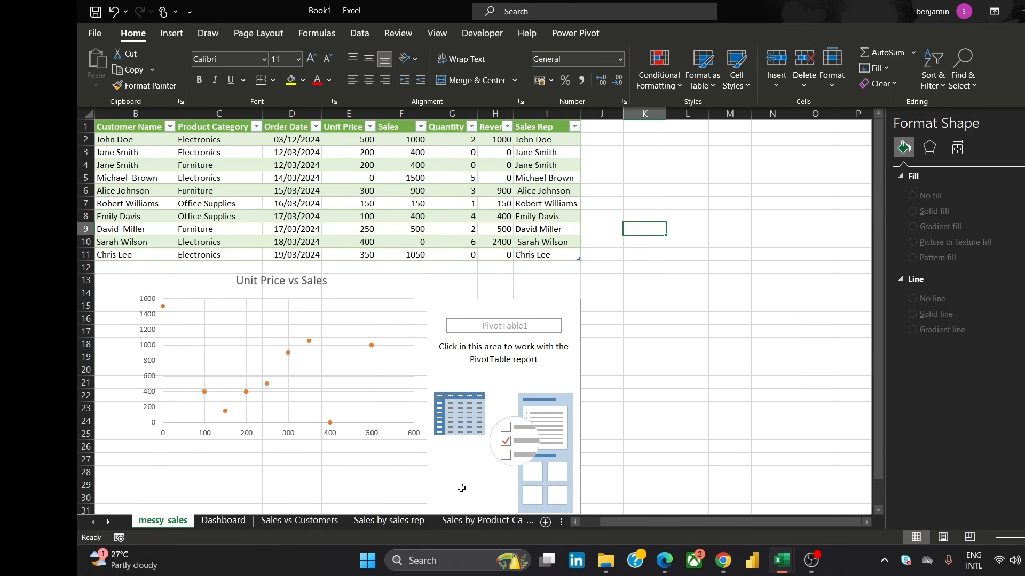
Open the Dashboard sheet
click(224, 521)
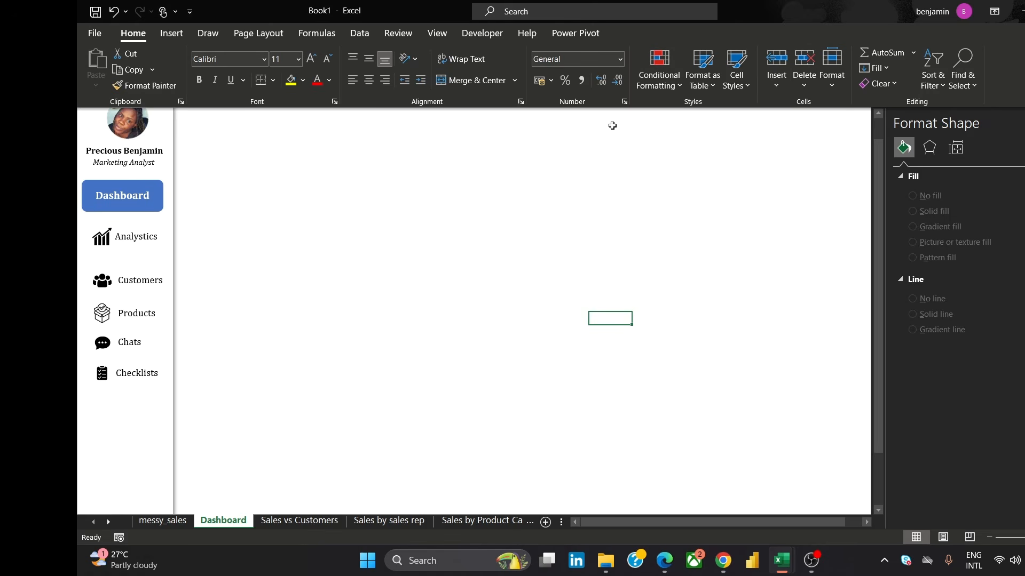
Draw a rectangle shape on the dashboard sheet to the right of the sidebar
click(169, 33)
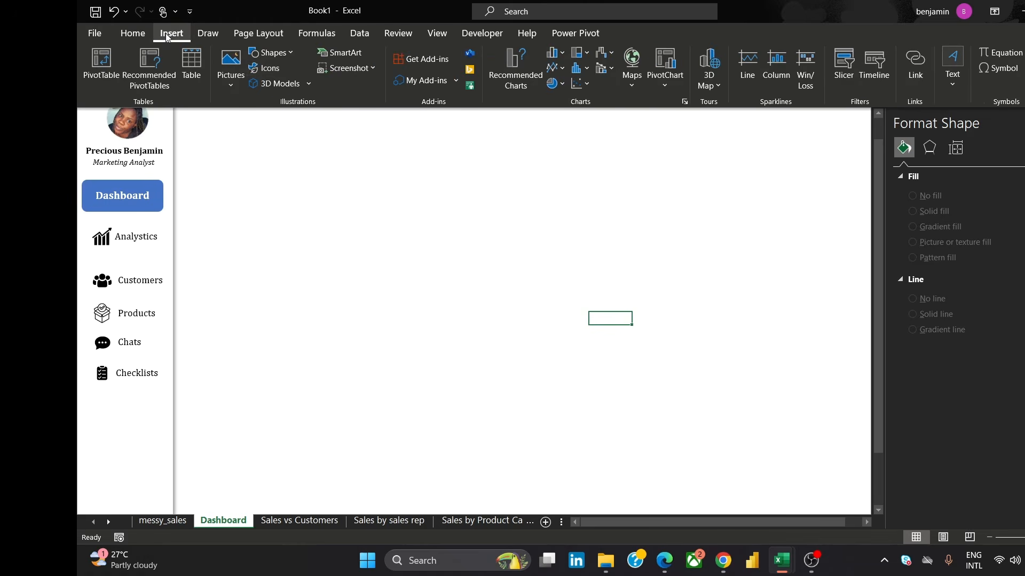
click(267, 52)
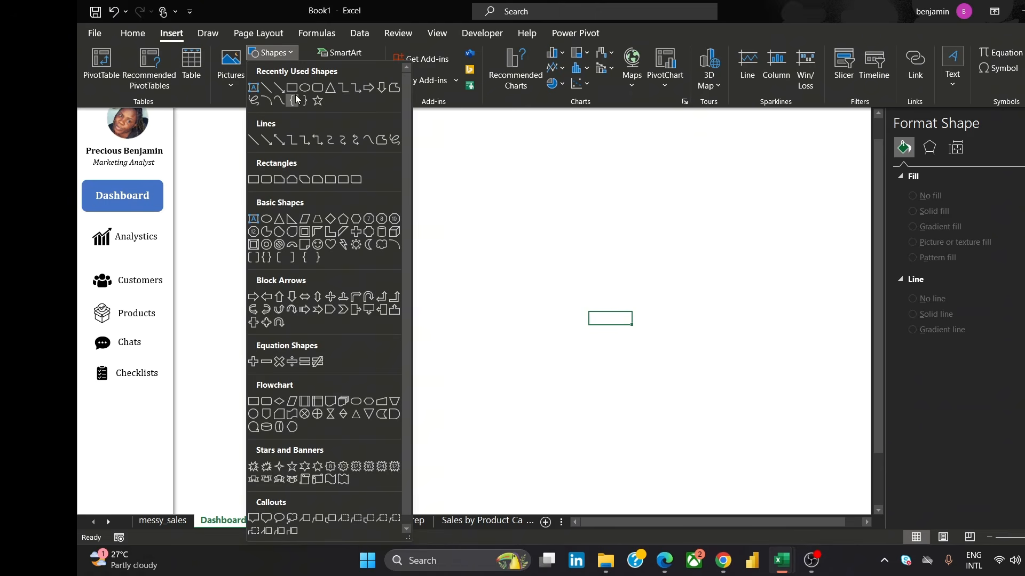
click(296, 100)
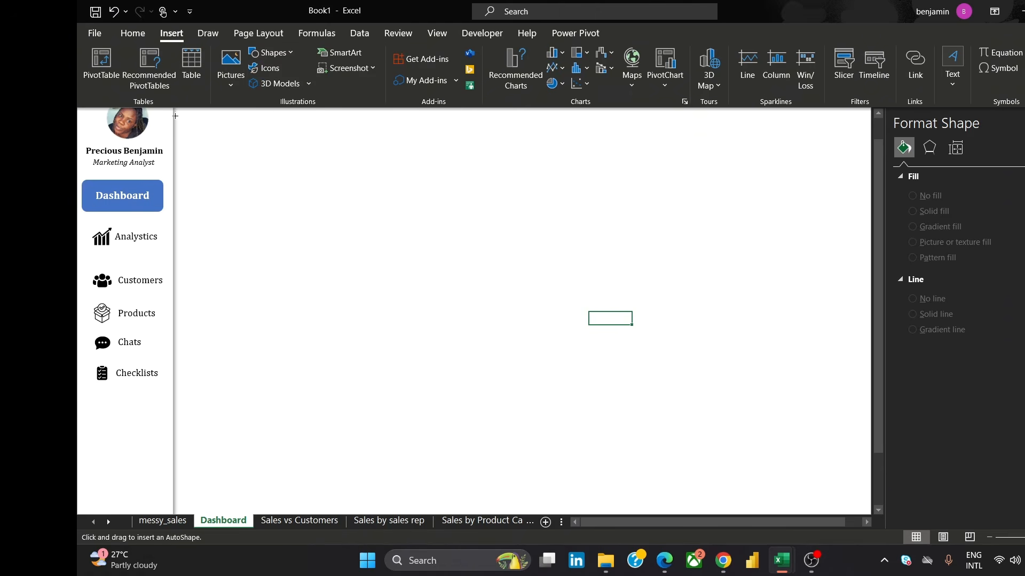
drag(175, 116, 469, 201)
drag(690, 523, 638, 523)
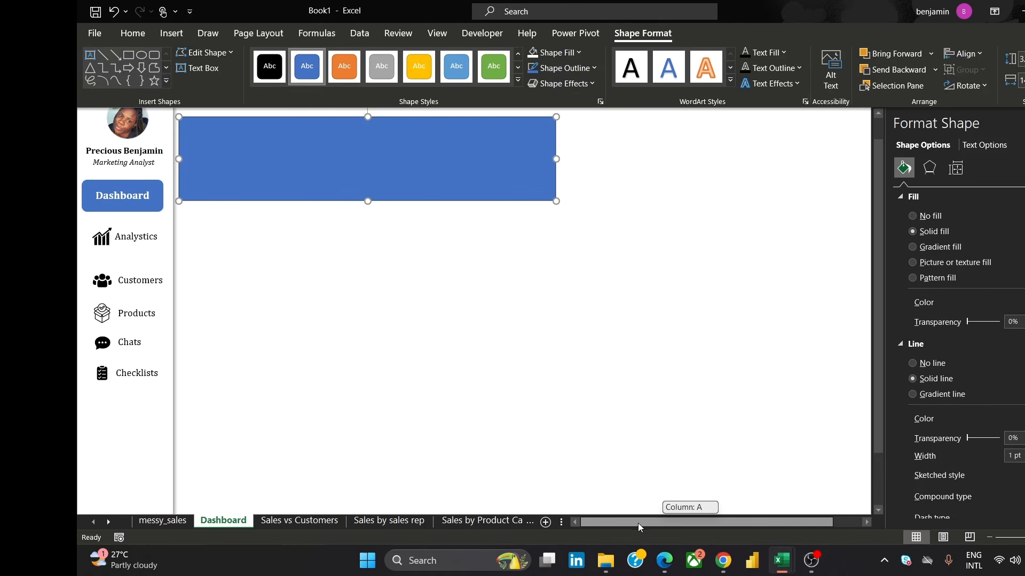
Move and stretch the rectangle into a thin header bar spanning the top of the dashboard
drag(397, 186, 362, 148)
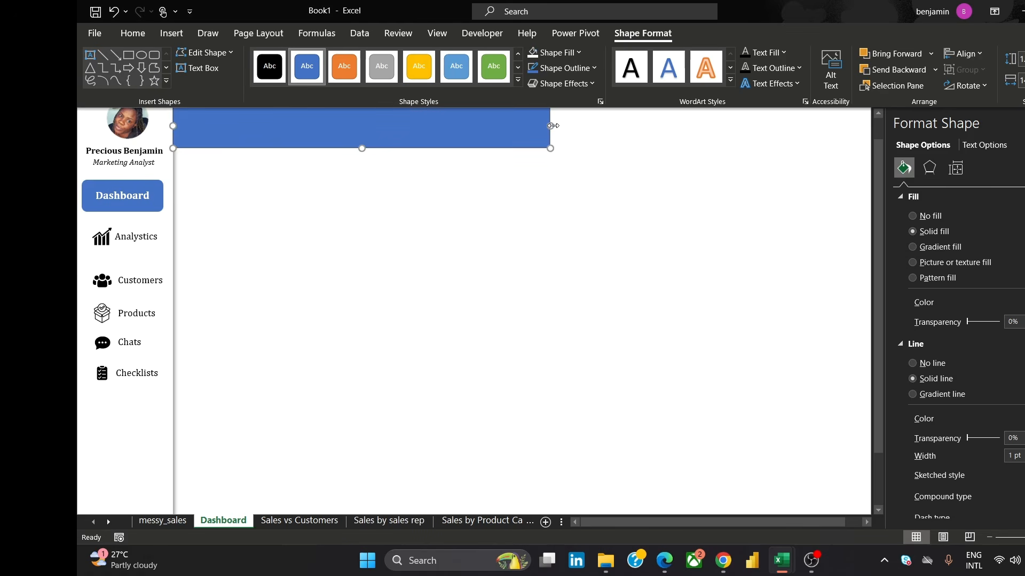
drag(552, 126, 816, 143)
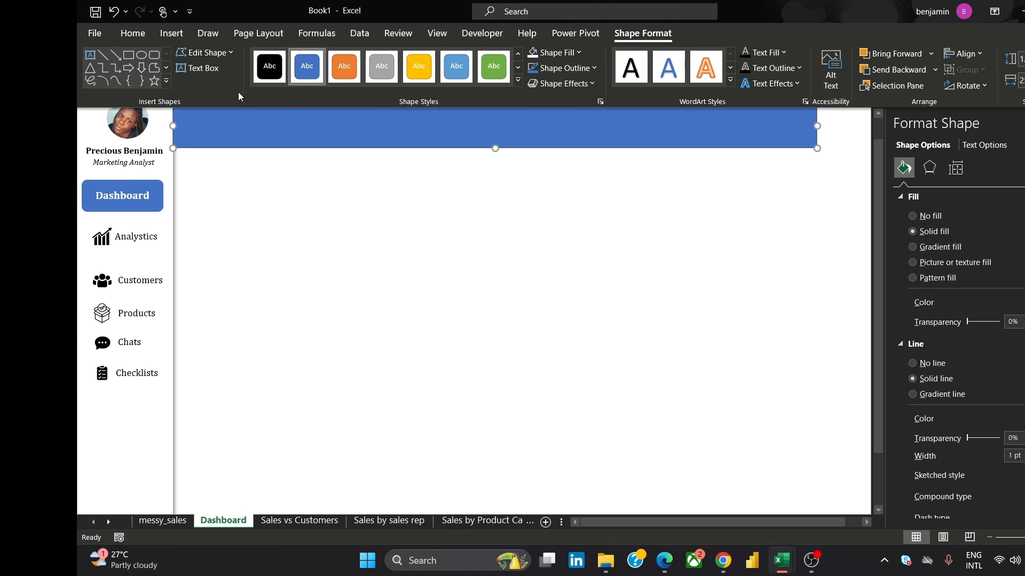
drag(173, 126, 157, 126)
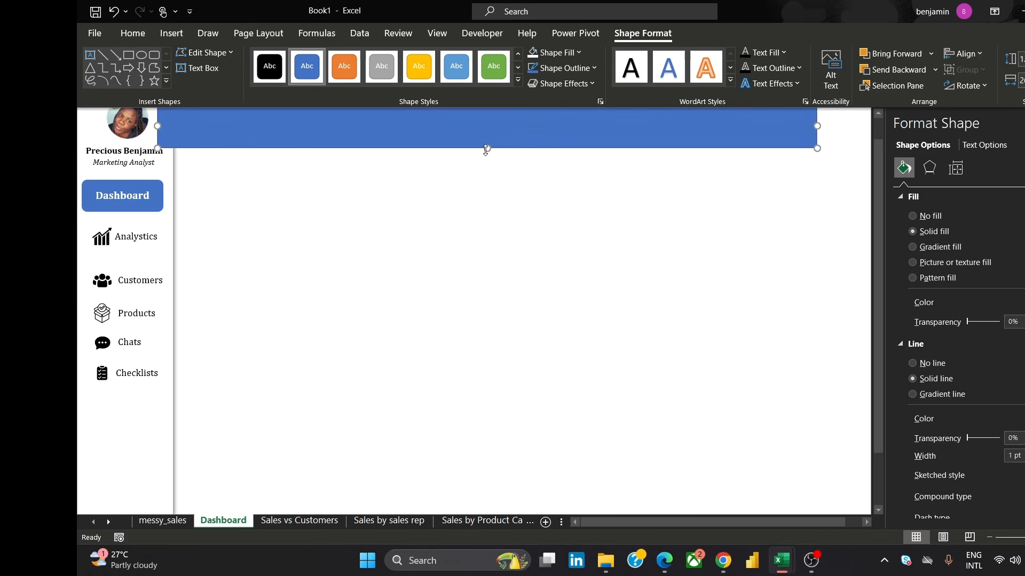
drag(485, 148, 485, 140)
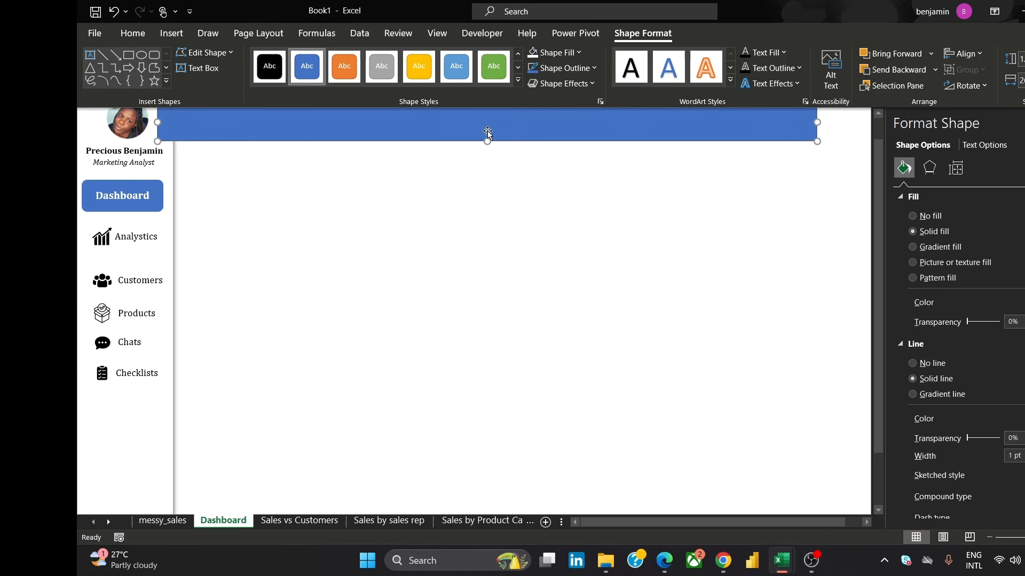
Send the header bar to the back and remove its outline
right_click(488, 130)
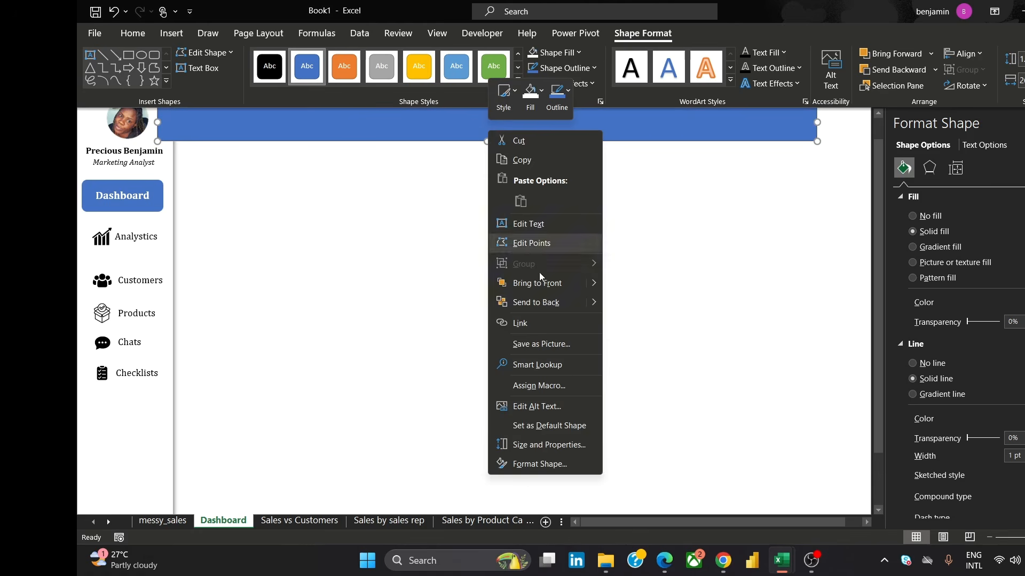
click(571, 303)
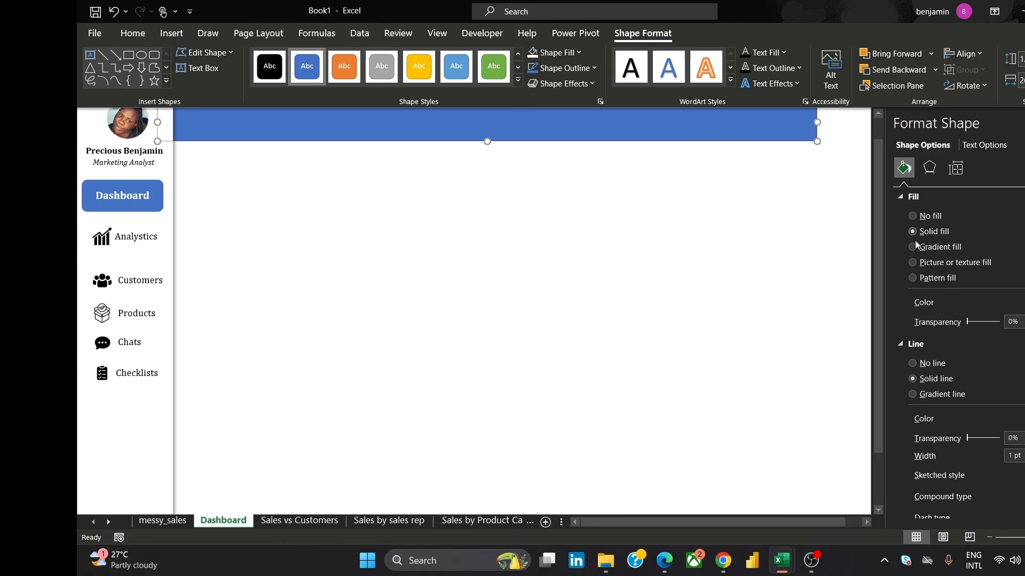
click(911, 363)
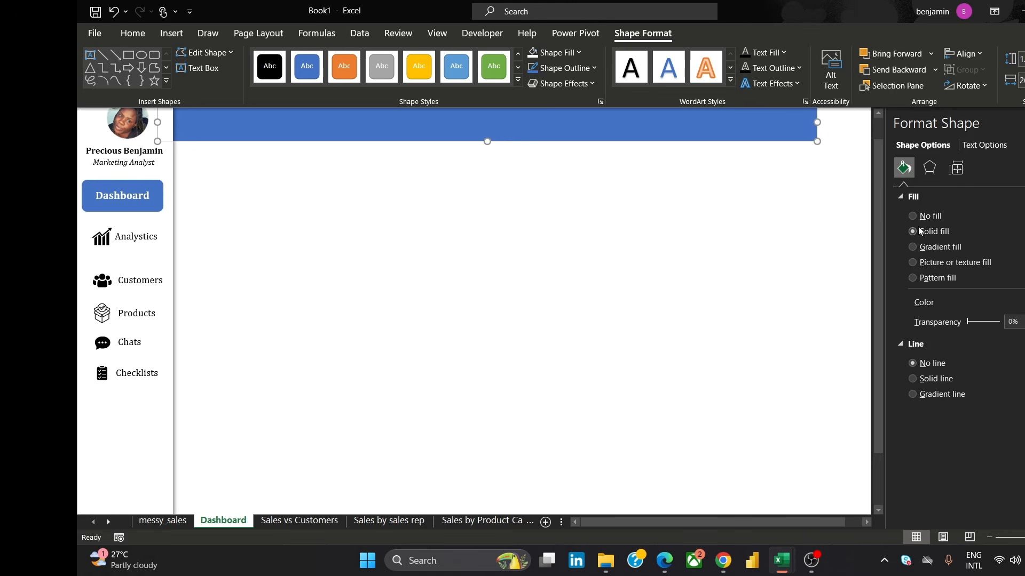
Fill the header bar white and apply an outer shadow preset to it
click(527, 51)
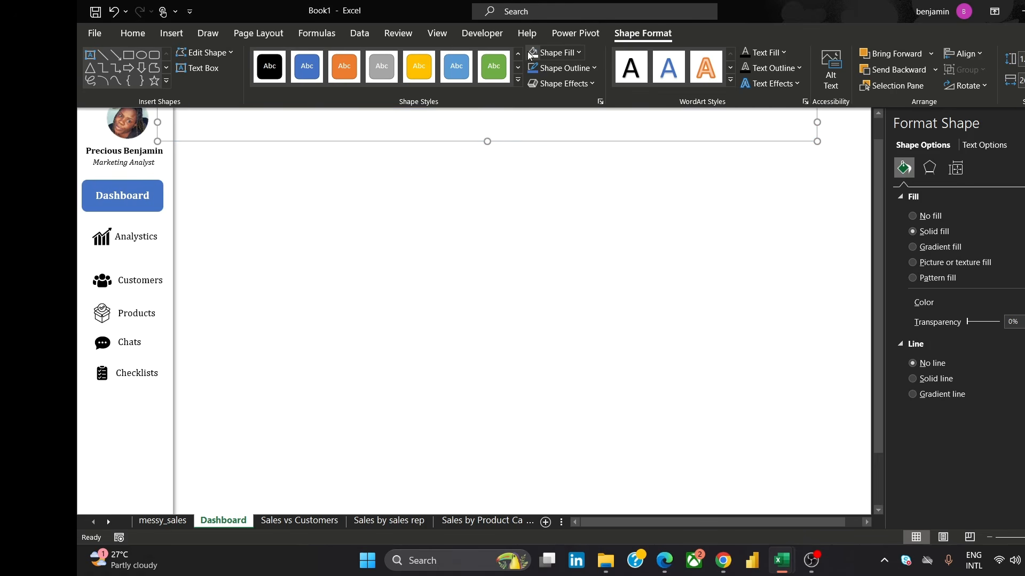
click(928, 170)
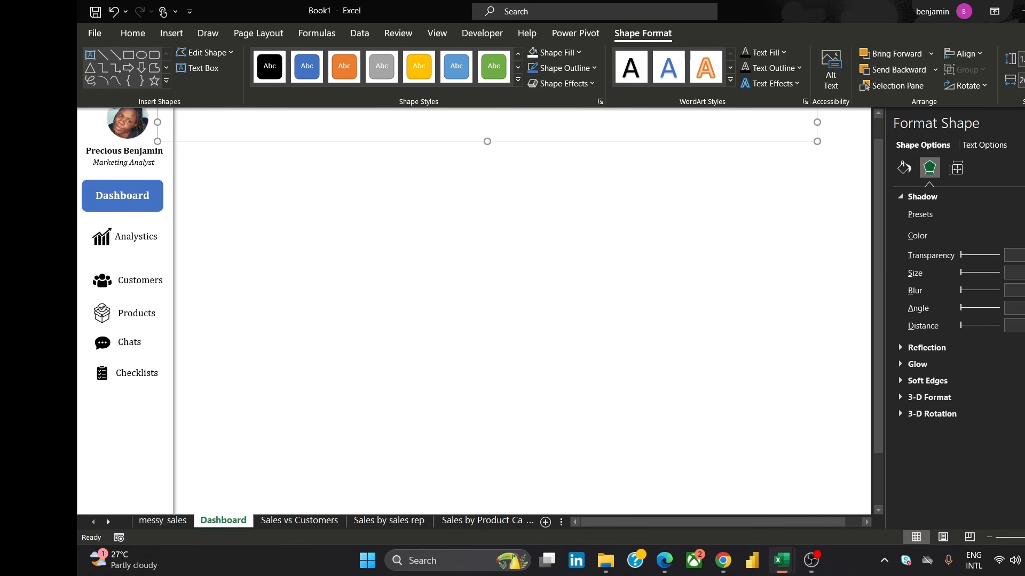
click(1024, 215)
click(985, 332)
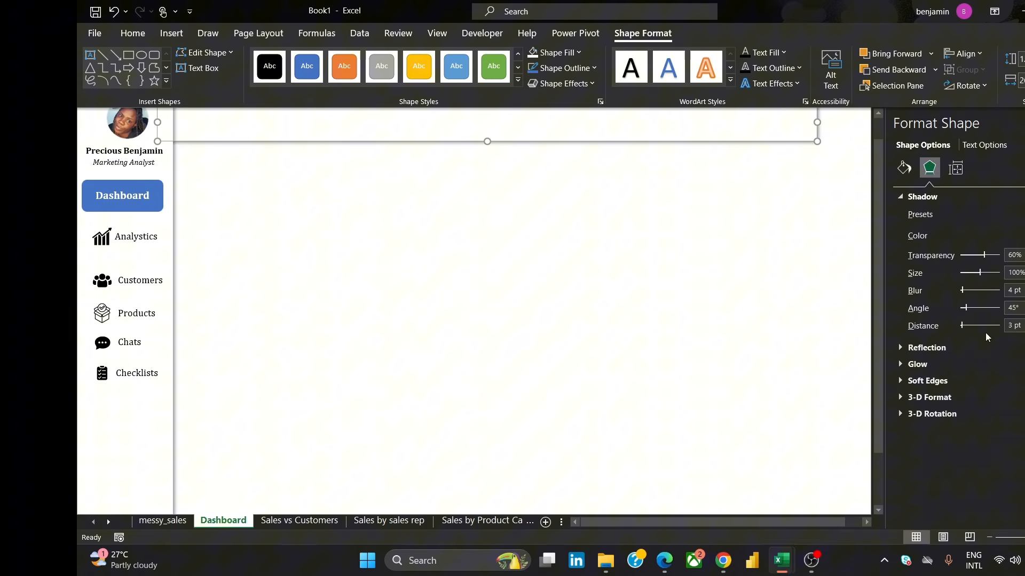
click(483, 202)
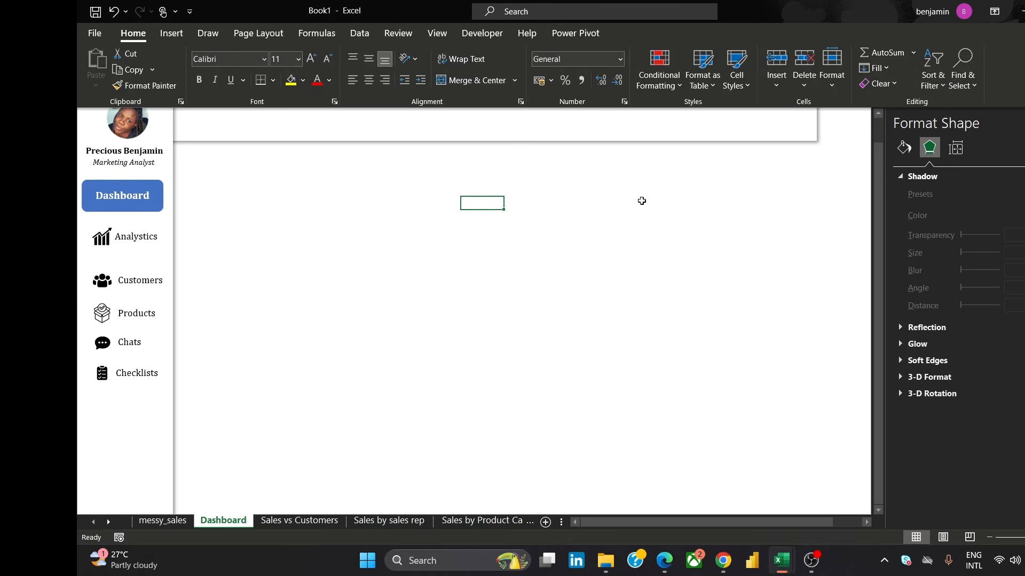
click(485, 141)
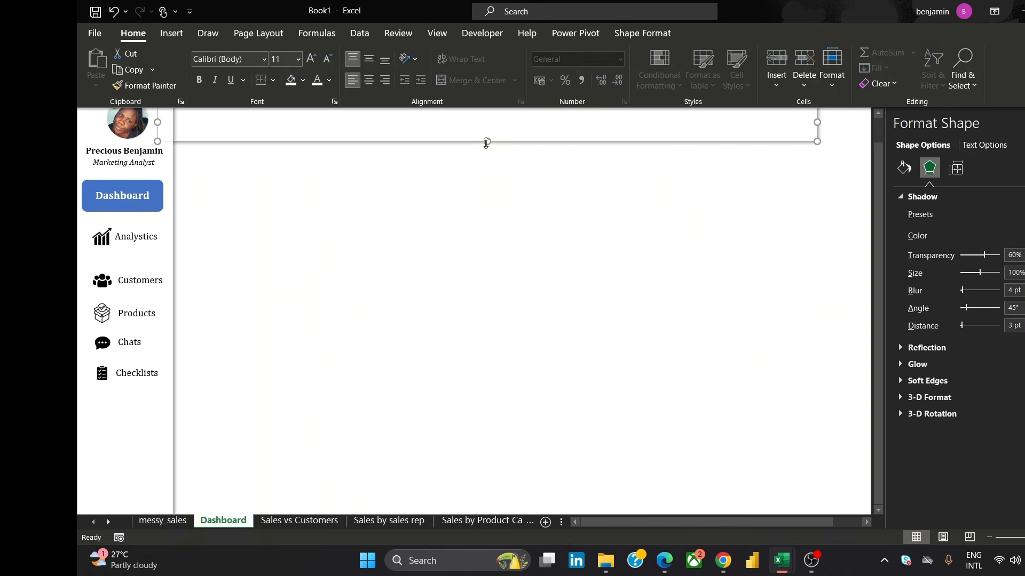
click(495, 201)
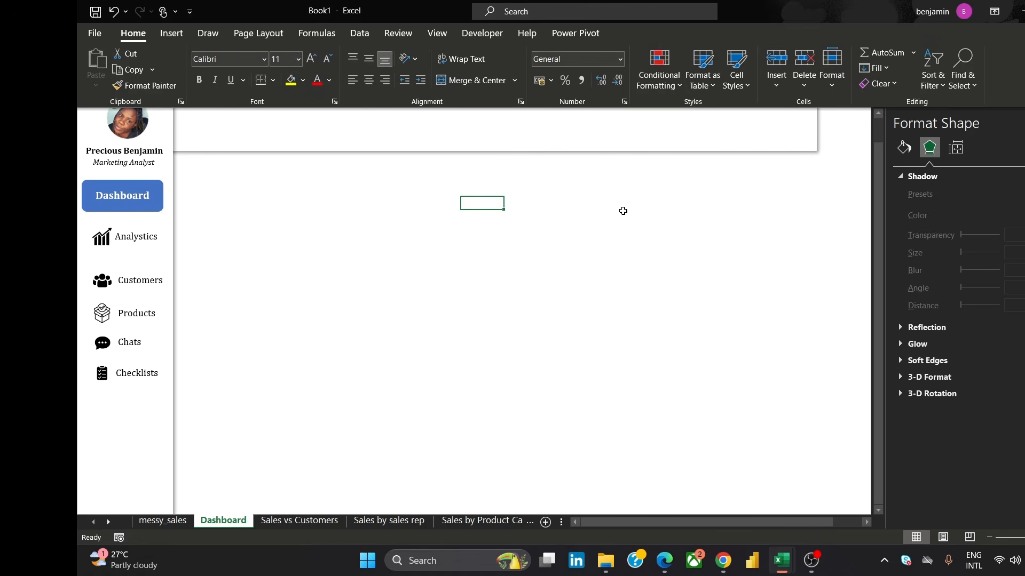
click(581, 189)
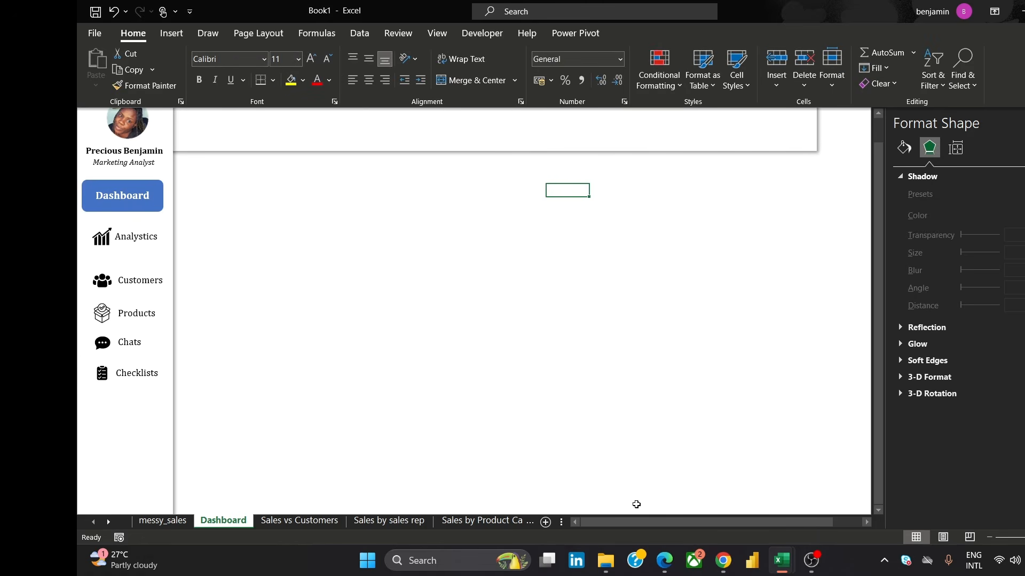
Insert a text box below the header and enter the title "Sales Performance Dashboard"
mouse_move(723, 560)
click(172, 33)
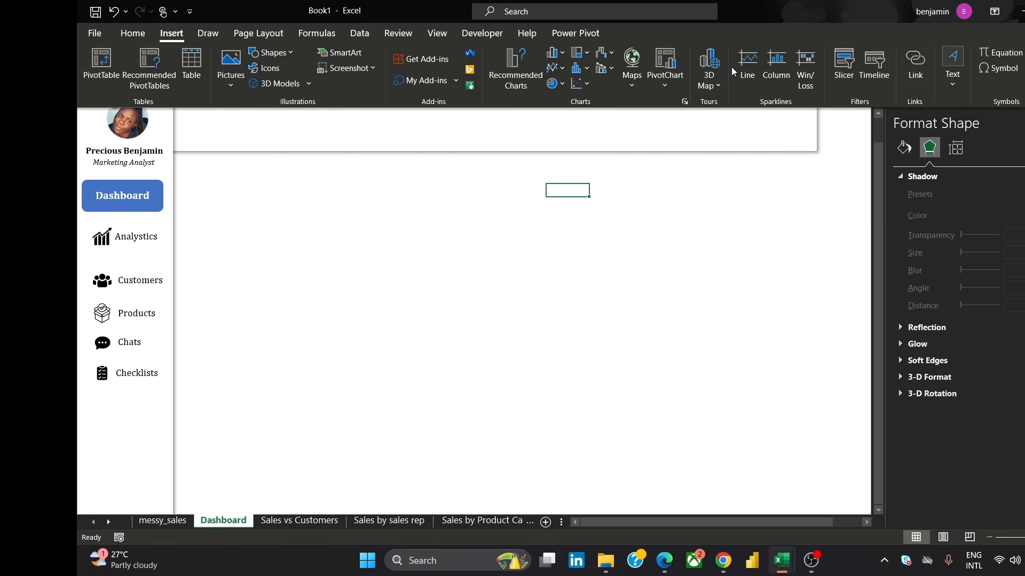
click(951, 63)
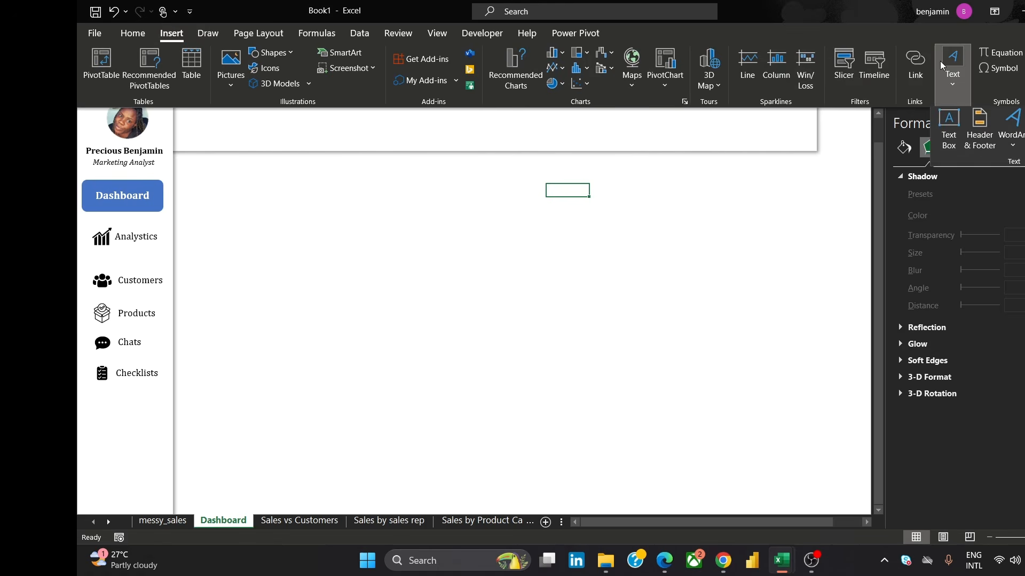
click(937, 126)
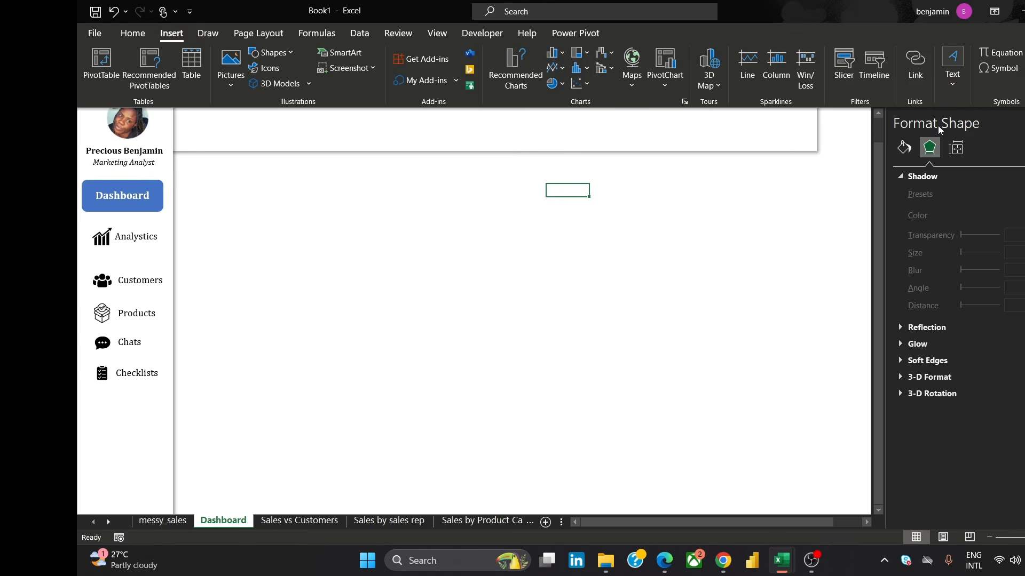
drag(248, 263, 512, 292)
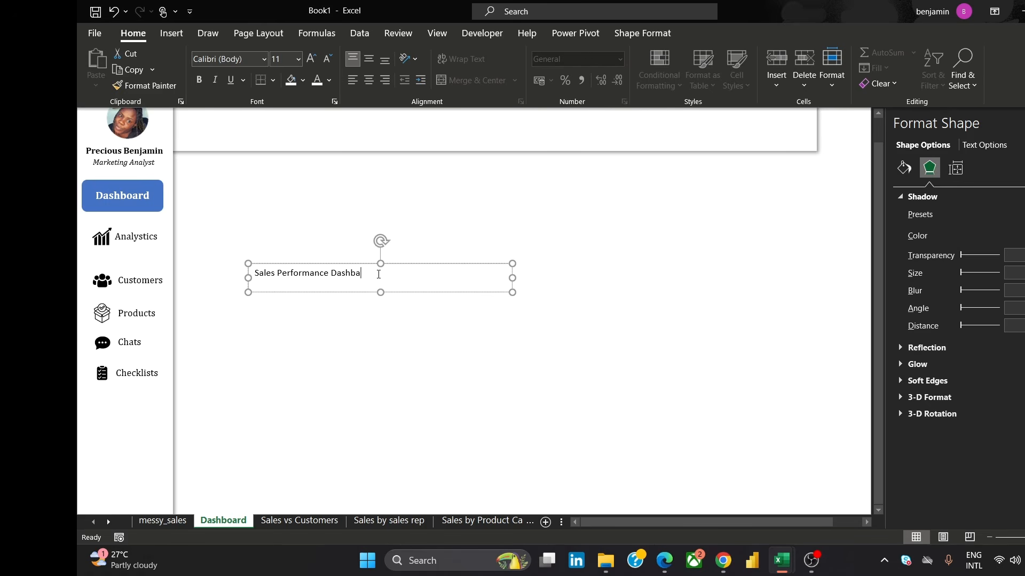
text(oard)
Format the title text as Cambria, 16 pt, bold
key(ctrl+a)
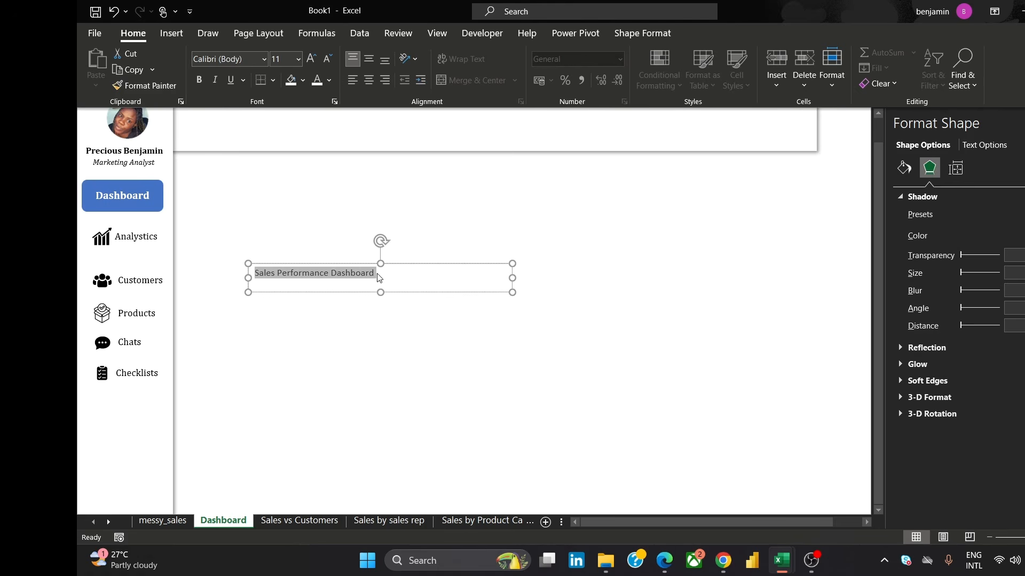
click(231, 59)
text(Cambria)
key(Return)
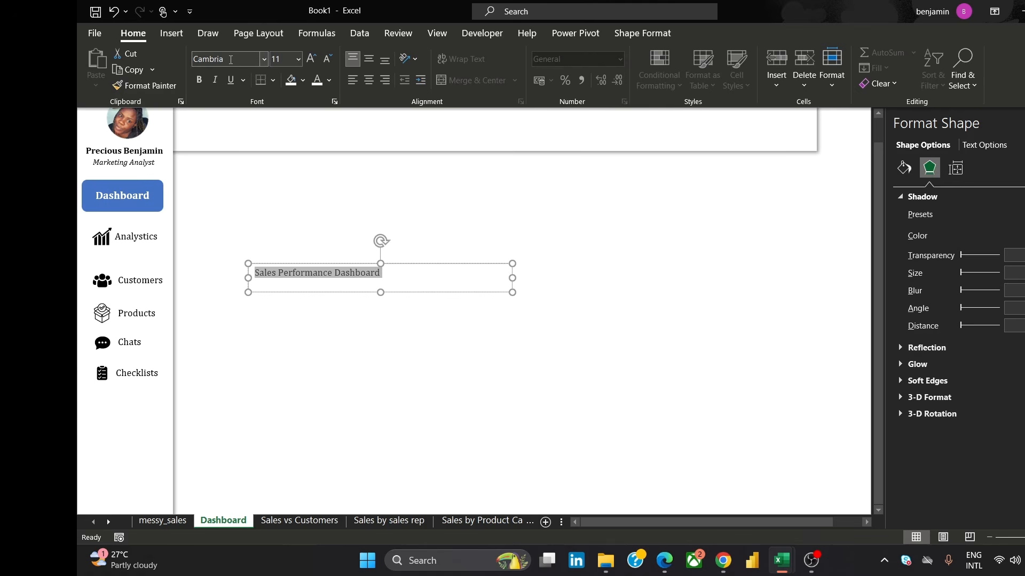
click(297, 60)
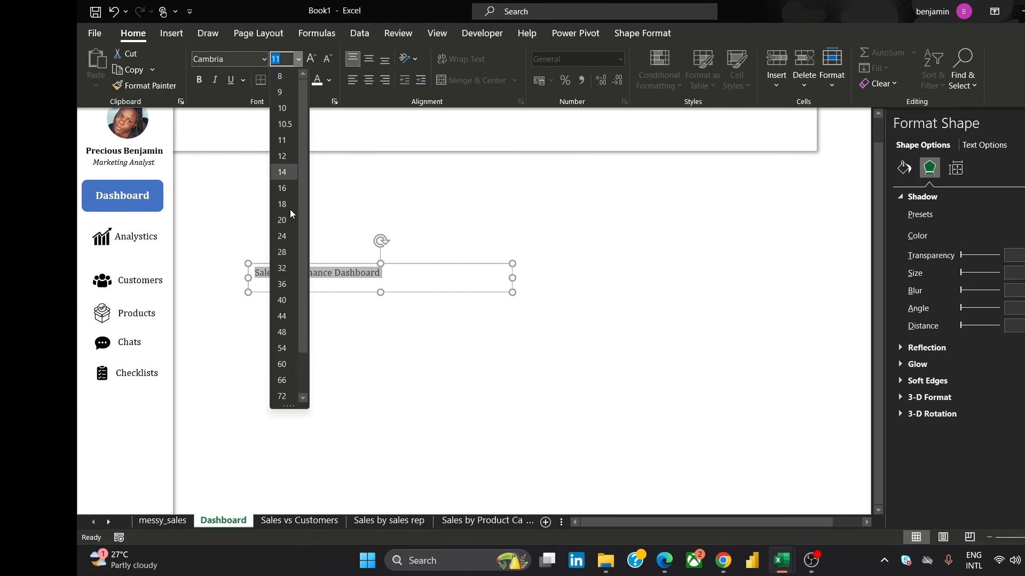
click(289, 188)
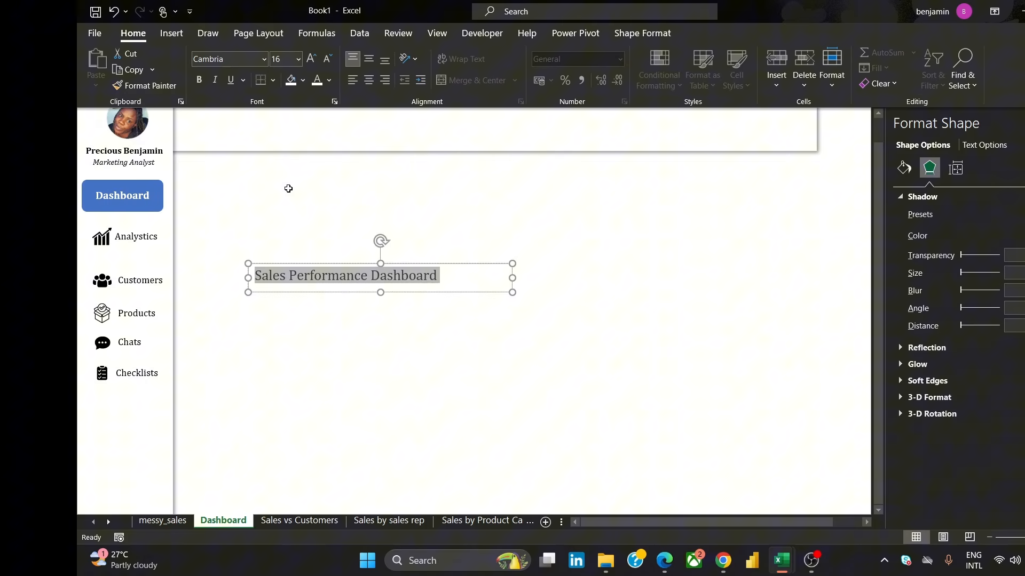
click(201, 80)
Shrink the title text box to fit its text and set it to no fill and no line
drag(512, 277, 439, 259)
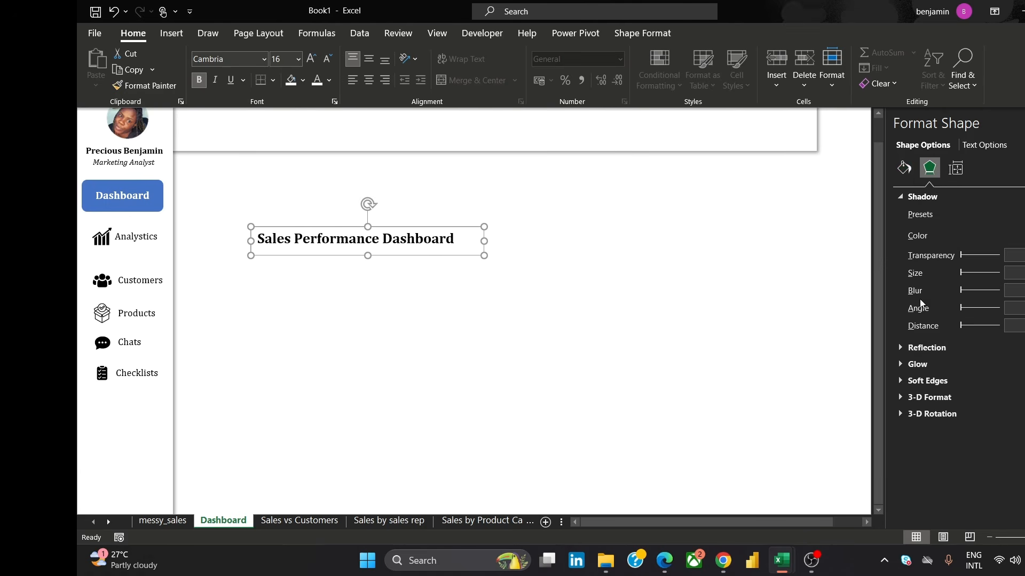
click(904, 170)
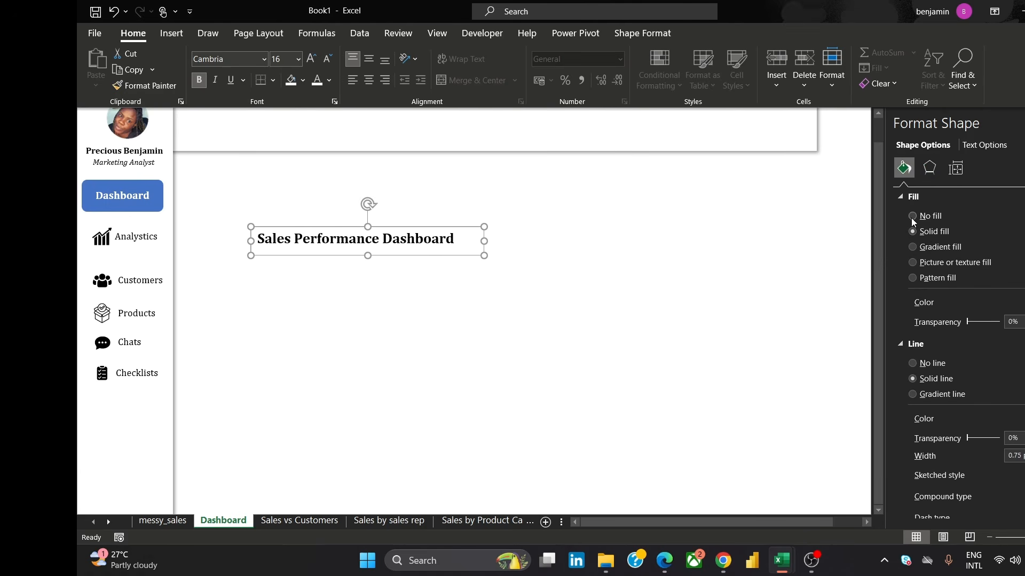
click(911, 217)
click(912, 320)
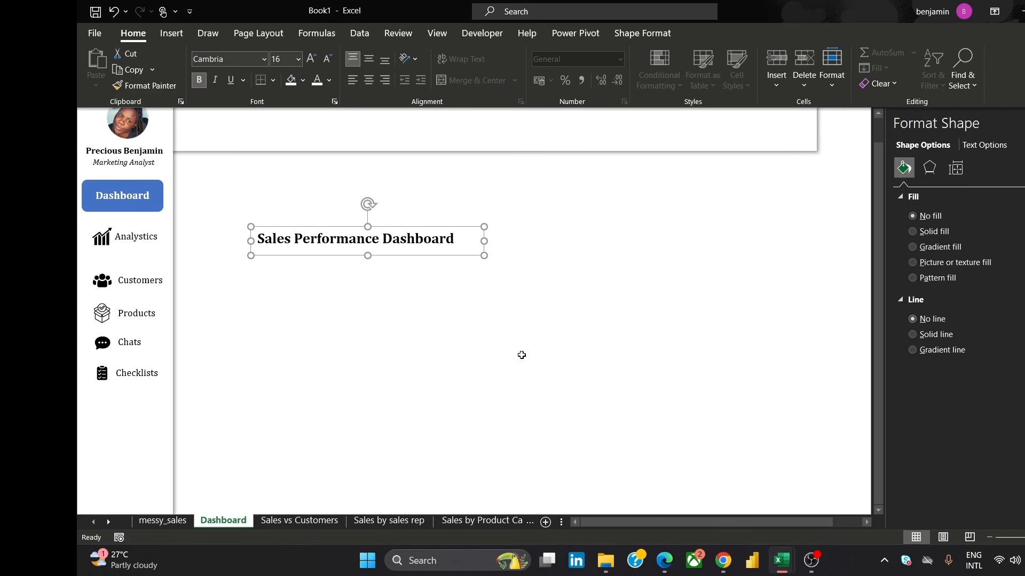
Position the title text box at the left of the header bar
click(366, 258)
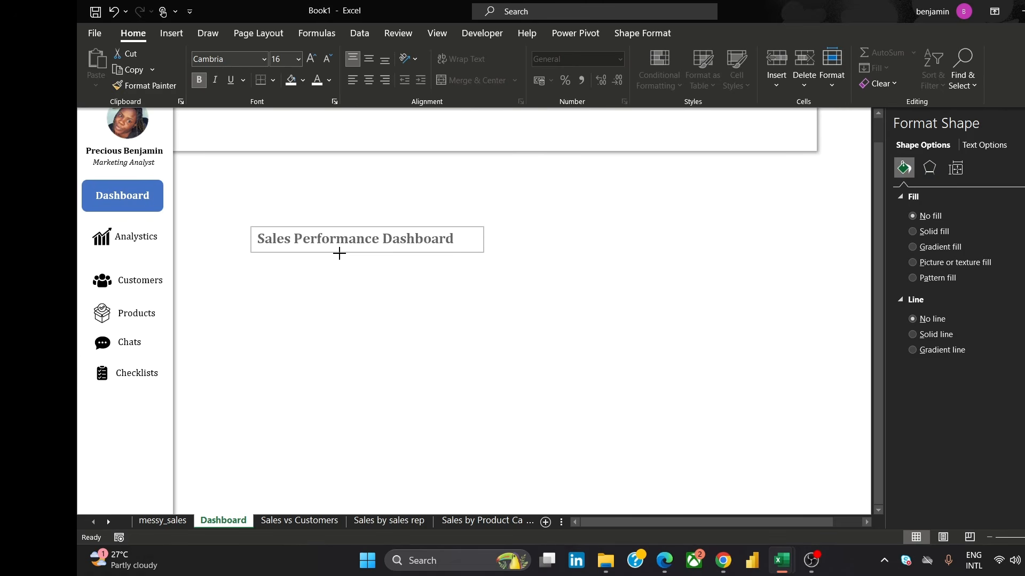
click(381, 248)
drag(384, 254, 311, 138)
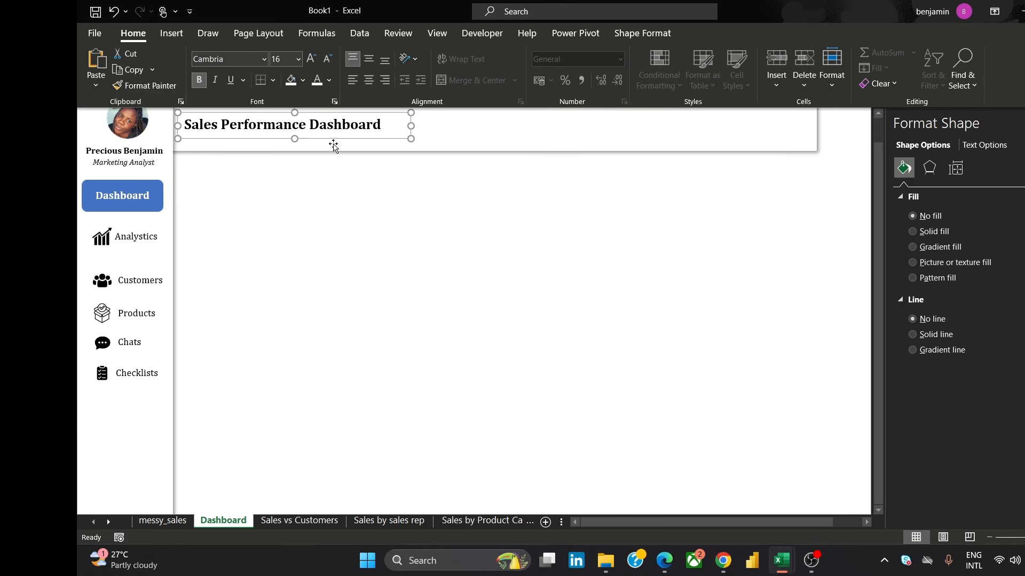
drag(333, 141, 334, 172)
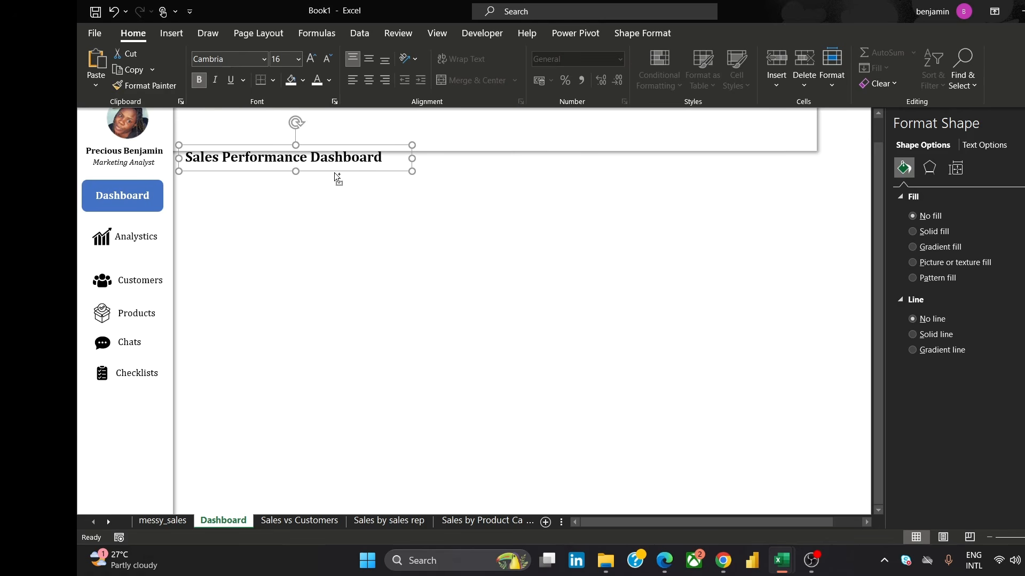
Paste a copy of the title text box below it and replace its text with "From June 2025 to September 2025"
key(ctrl+v)
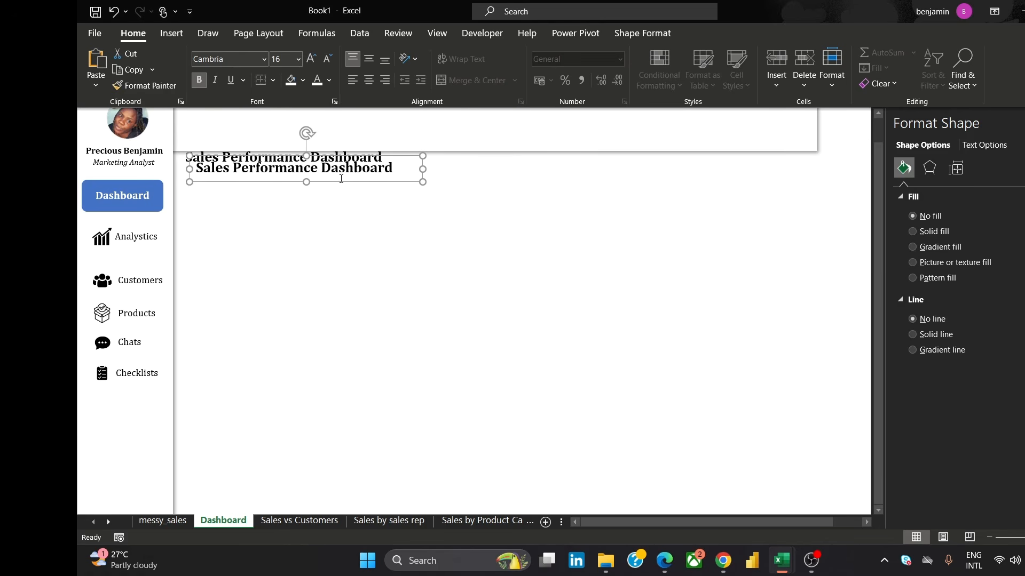
drag(341, 184, 434, 298)
click(343, 170)
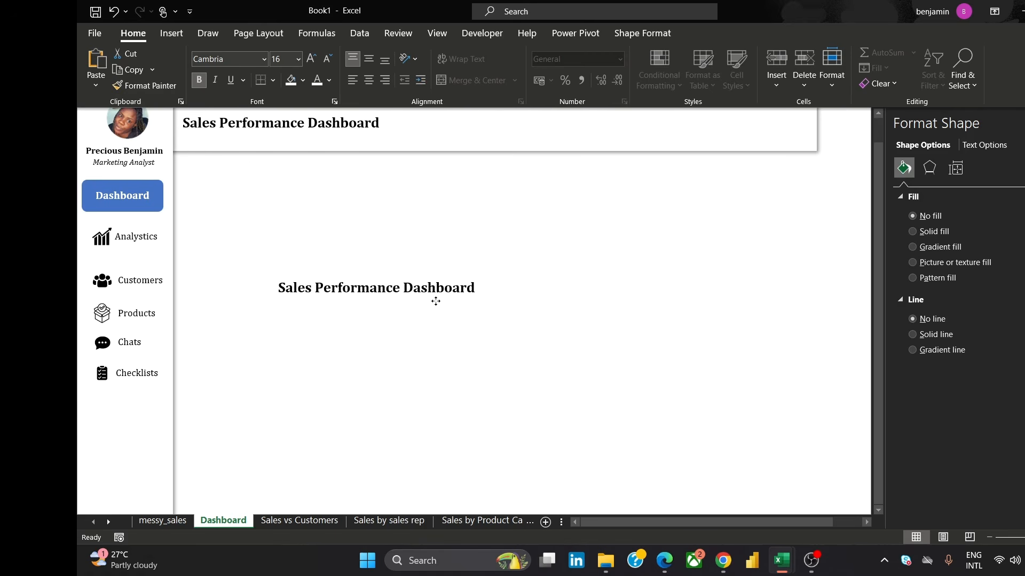
triple_click(424, 288)
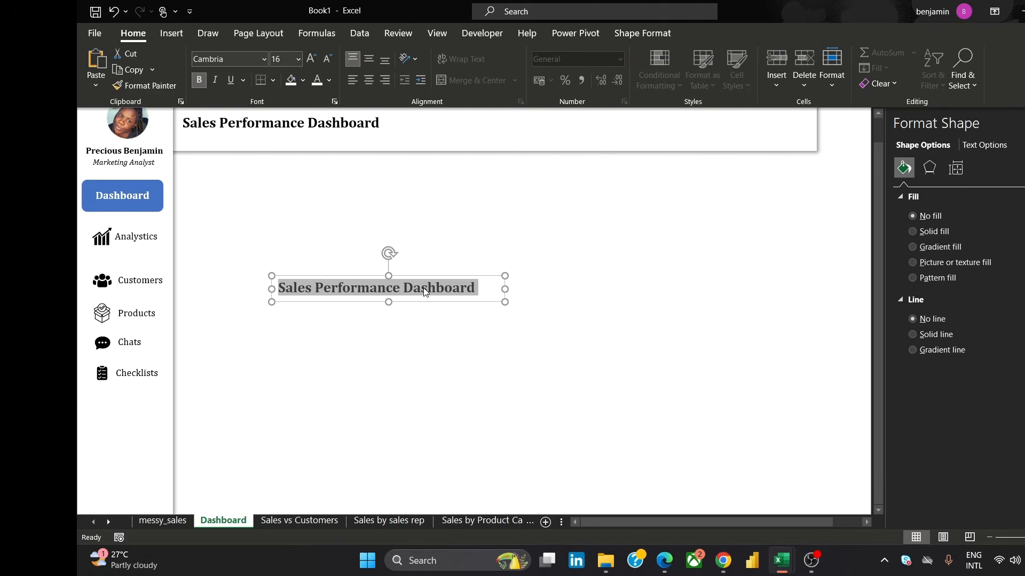
text(From Ju)
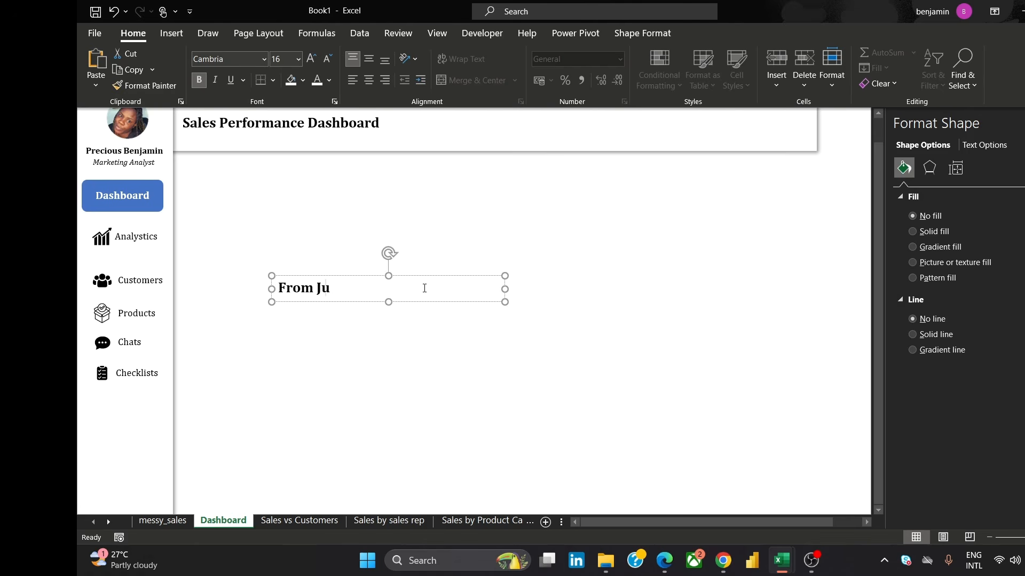
text(ne 2025 to)
text(Sep)
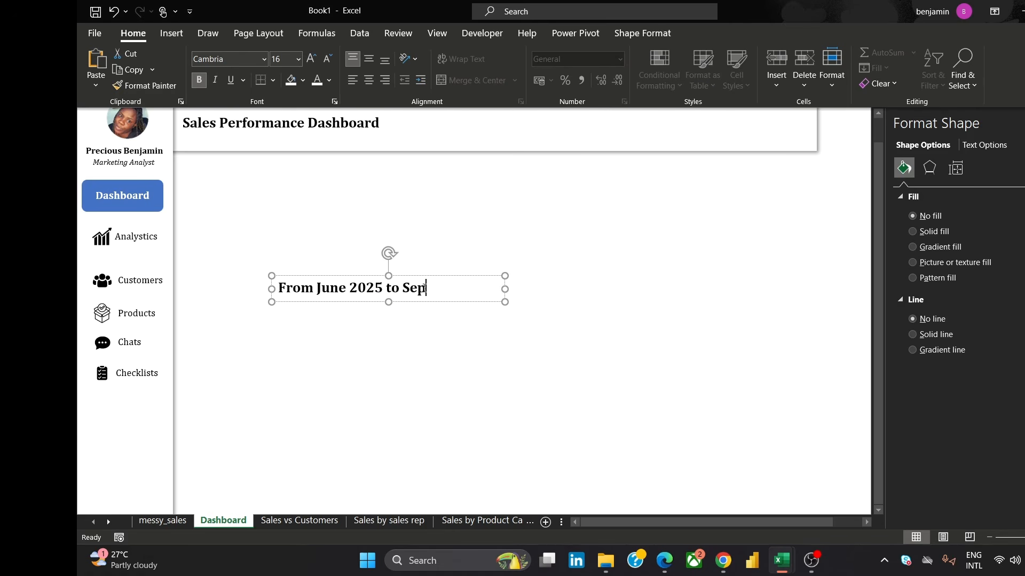
text(tember 2025)
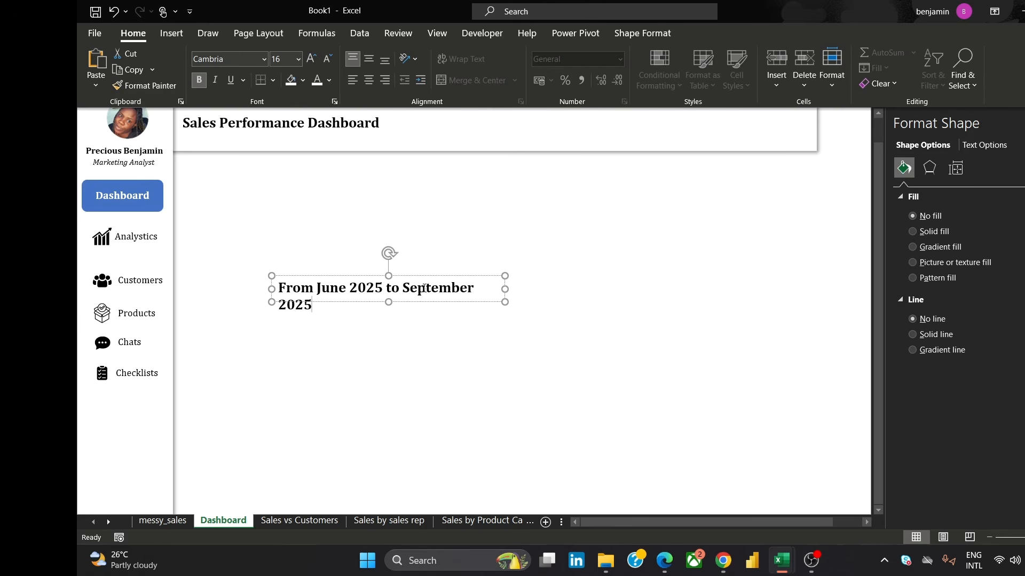
Set the subtitle text to 10 pt and remove its bold
key(ctrl+a)
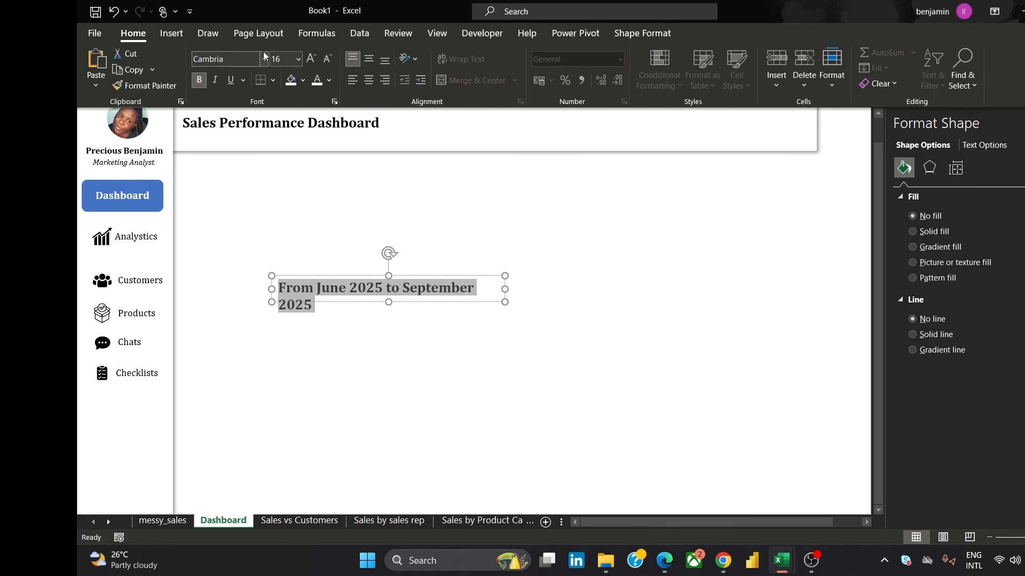
click(298, 58)
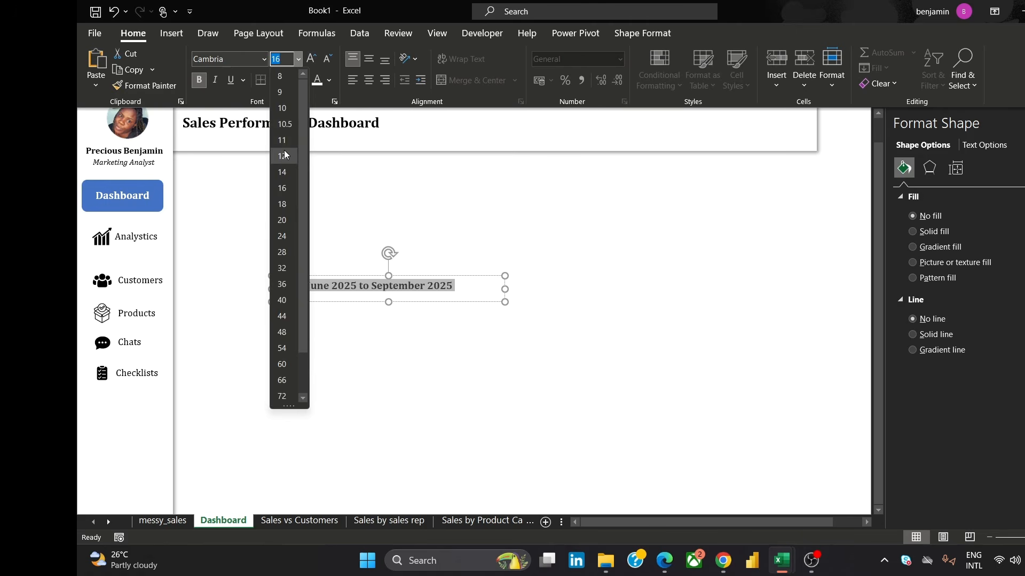
click(282, 156)
click(298, 58)
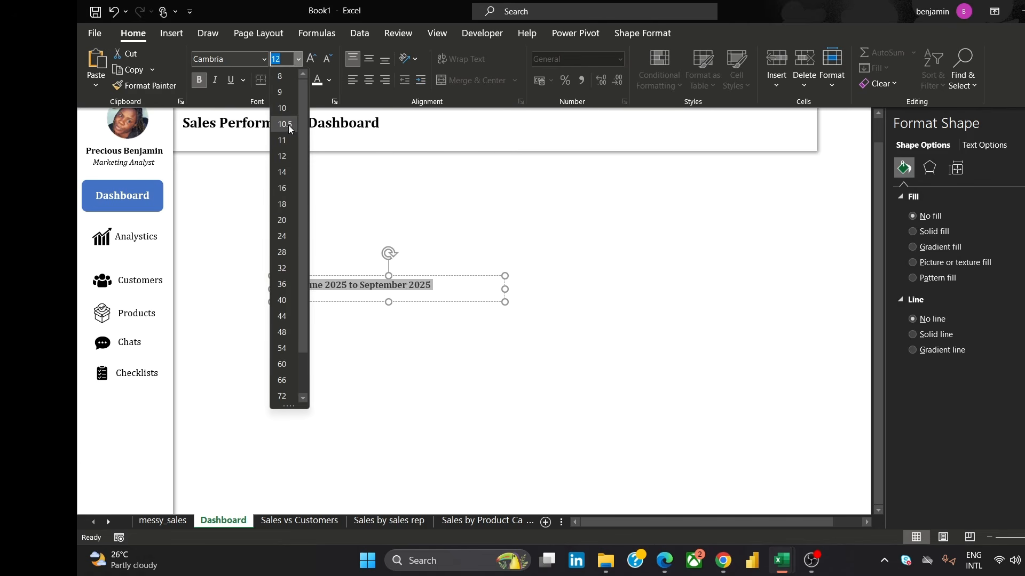
click(286, 111)
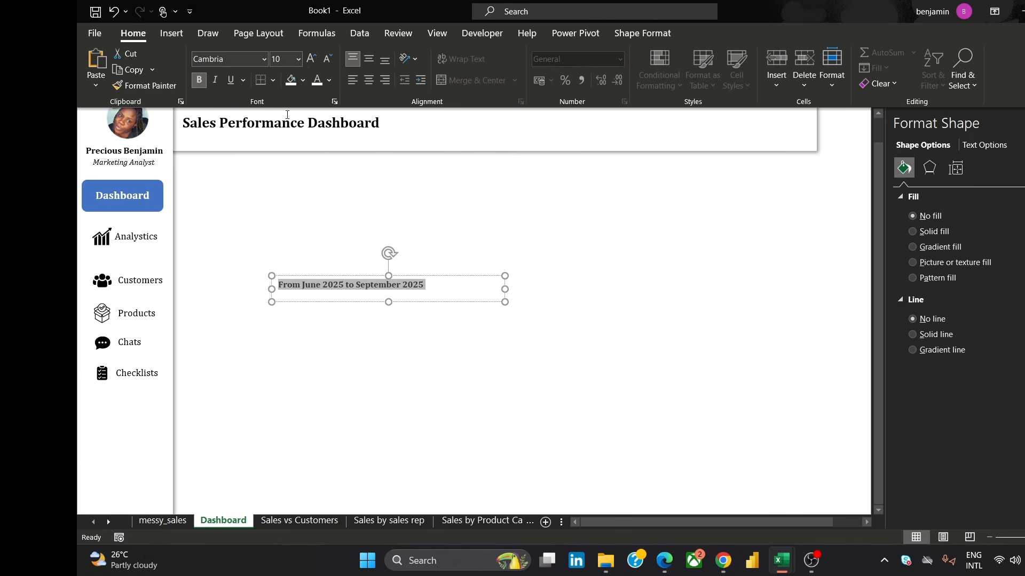
click(201, 80)
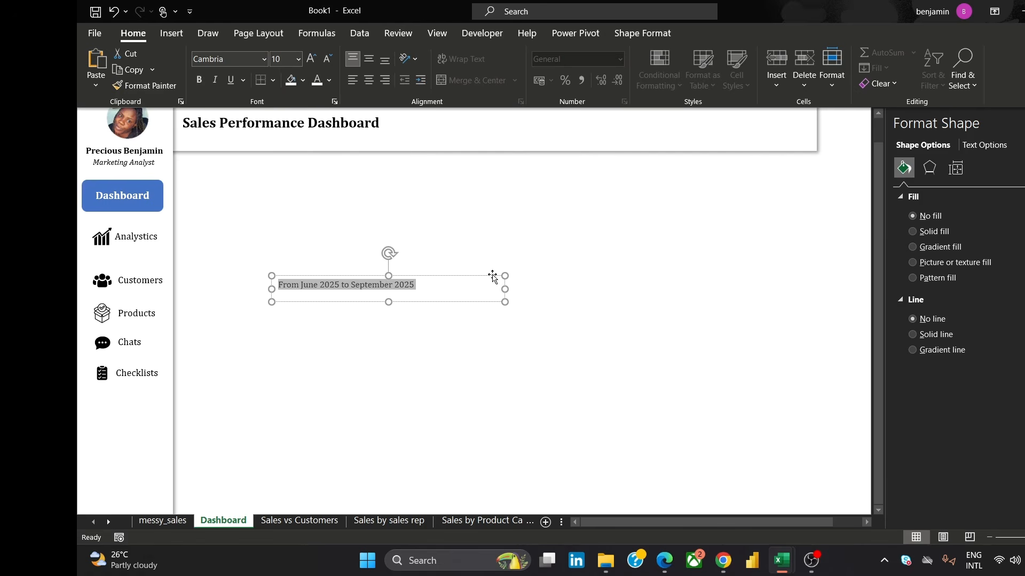
Shrink the subtitle box to fit its text and place it under the title in the header bar
drag(504, 288, 426, 286)
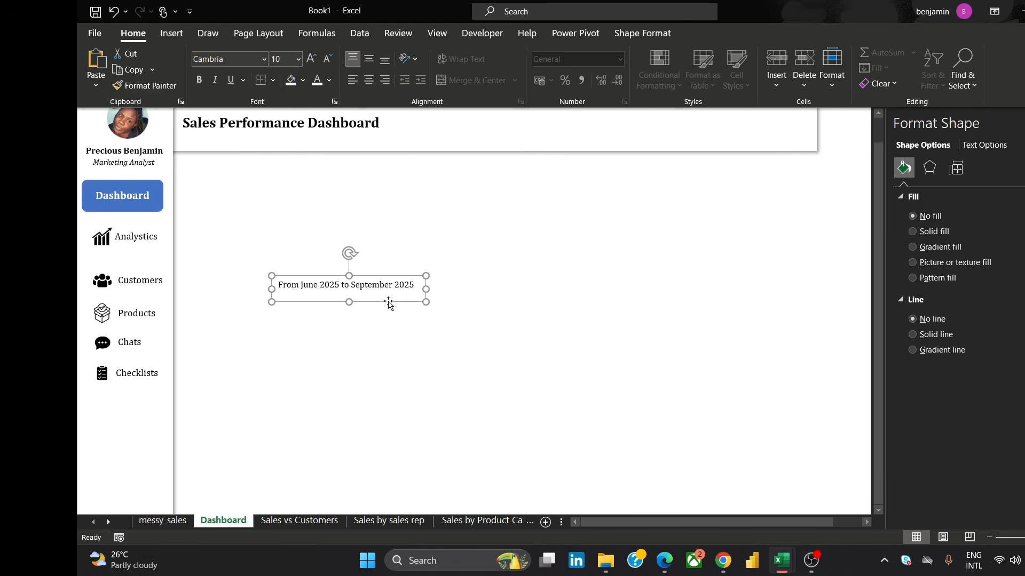
drag(349, 302, 283, 147)
click(310, 253)
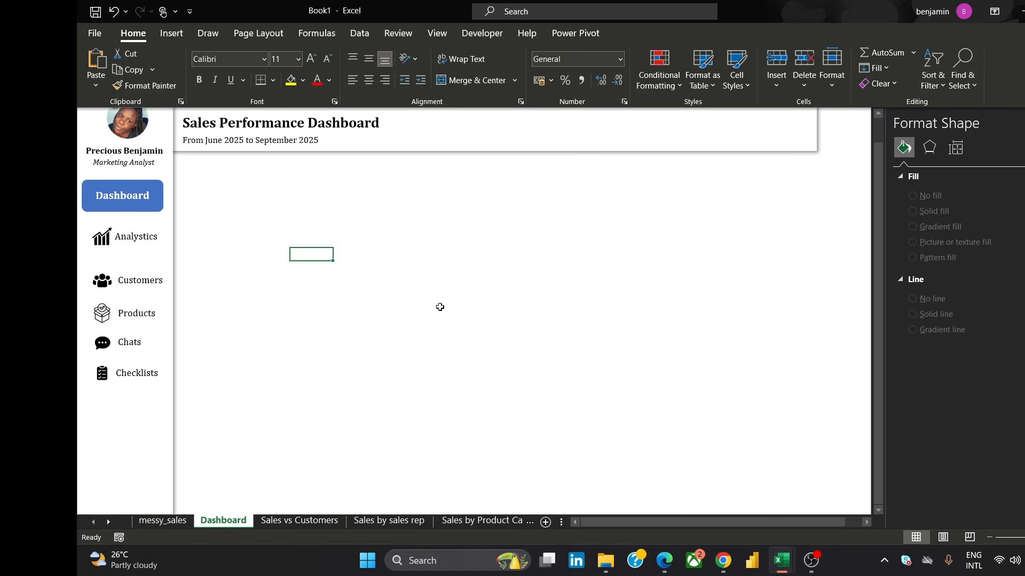
click(453, 280)
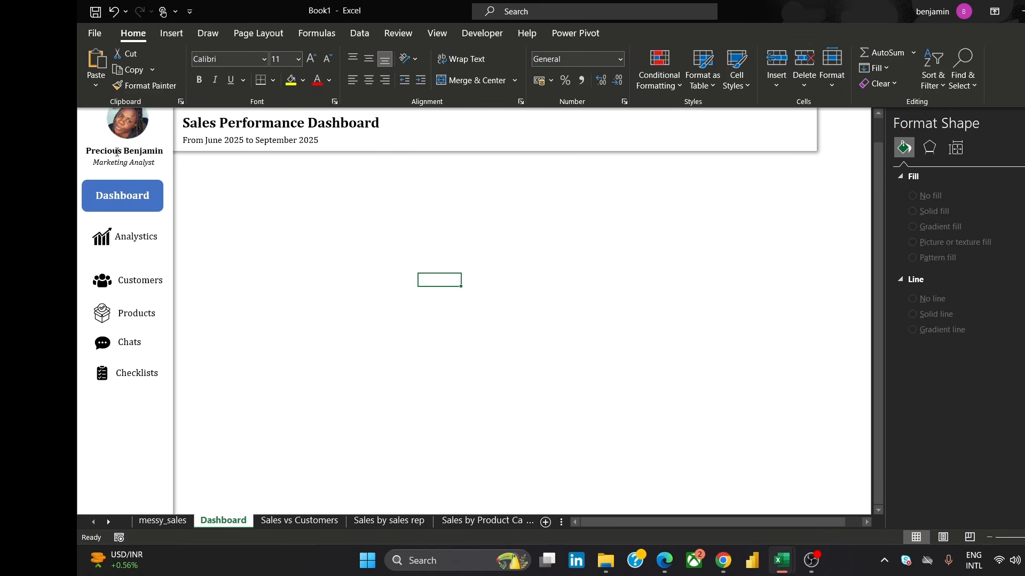
Draw a rectangle below the header bar at the left and adjust its size for a KPI card
click(174, 39)
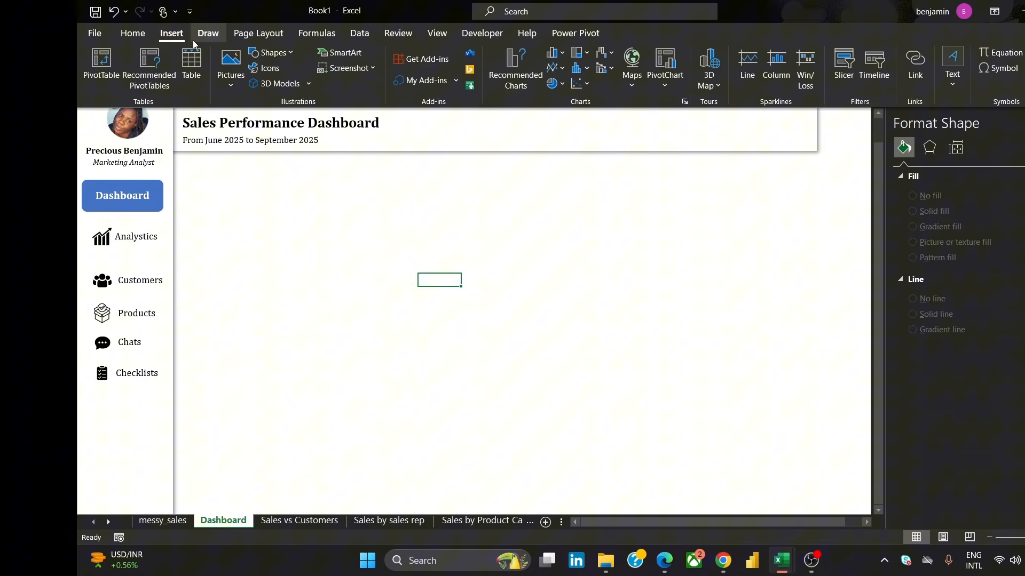
click(277, 53)
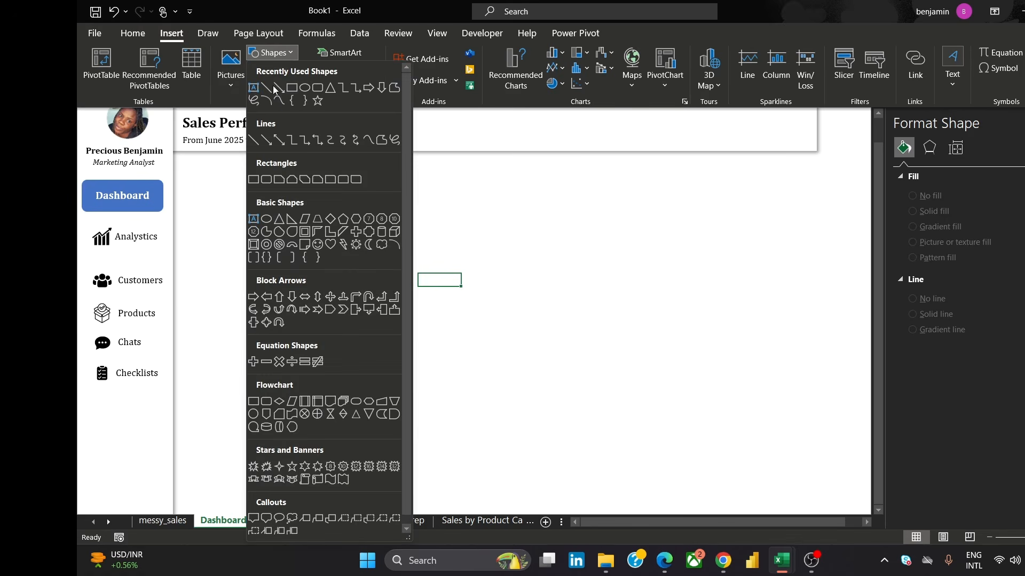
click(292, 90)
drag(189, 178, 299, 211)
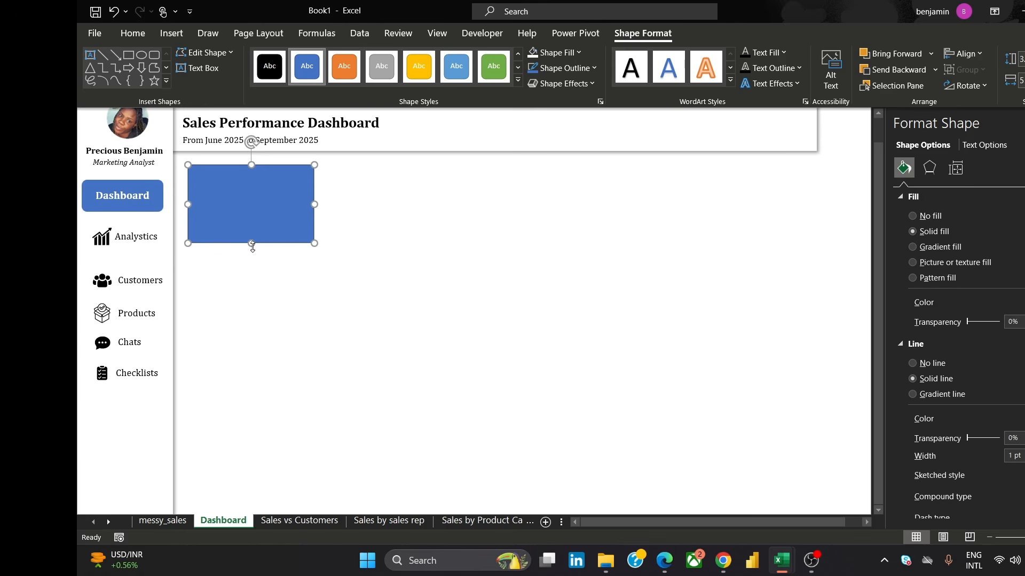
drag(253, 247, 346, 201)
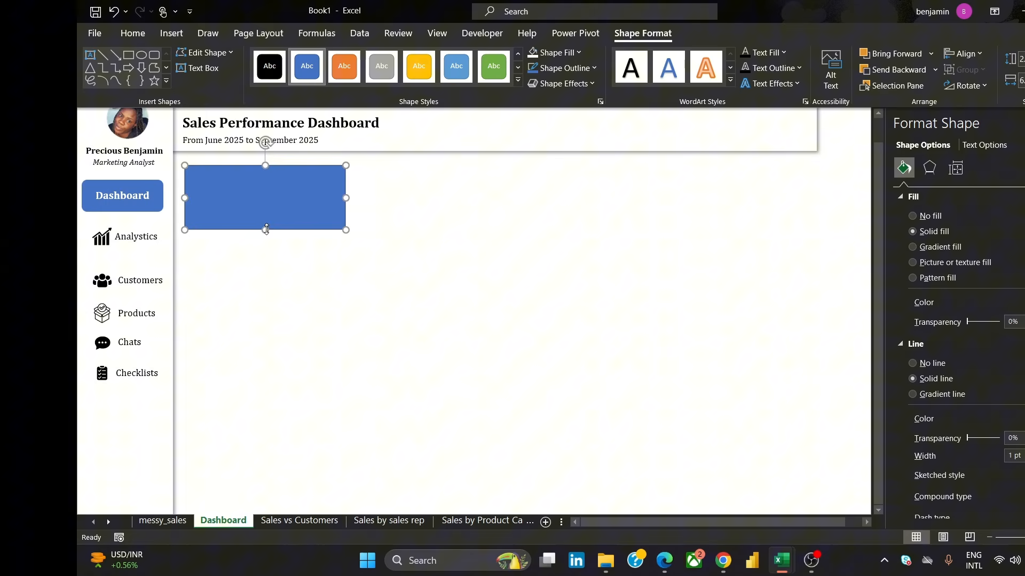
mouse_move(266, 230)
mouse_down()
mouse_move(285, 205)
mouse_move(266, 237)
mouse_up()
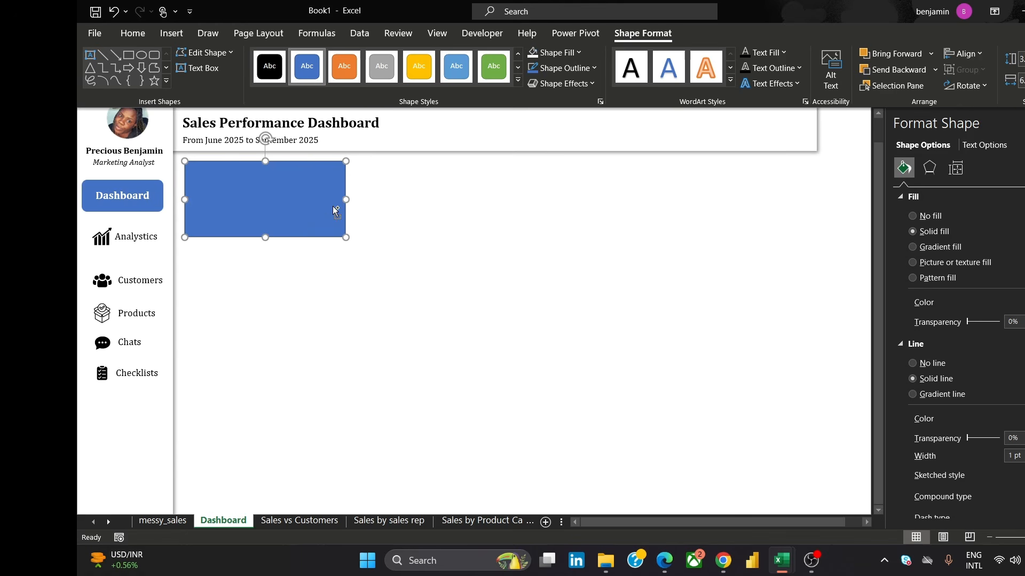
Duplicate the rectangle twice to form a row of three cards
ctrl+drag(333, 209, 623, 202)
key(ctrl+d)
click(404, 283)
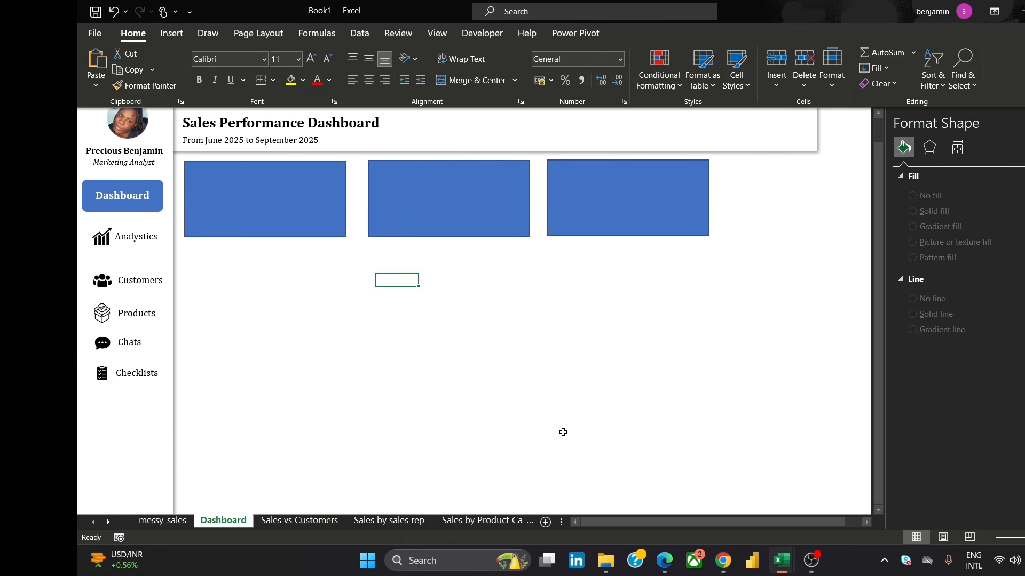
Compare with the reference dashboard image and delete the two duplicated rectangles
mouse_move(723, 561)
mouse_move(785, 508)
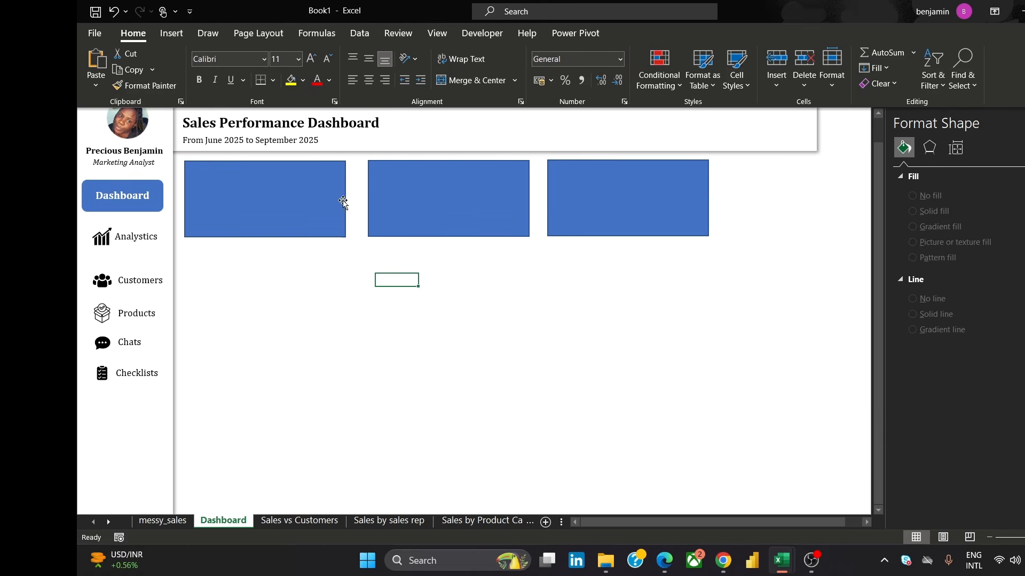
click(429, 189)
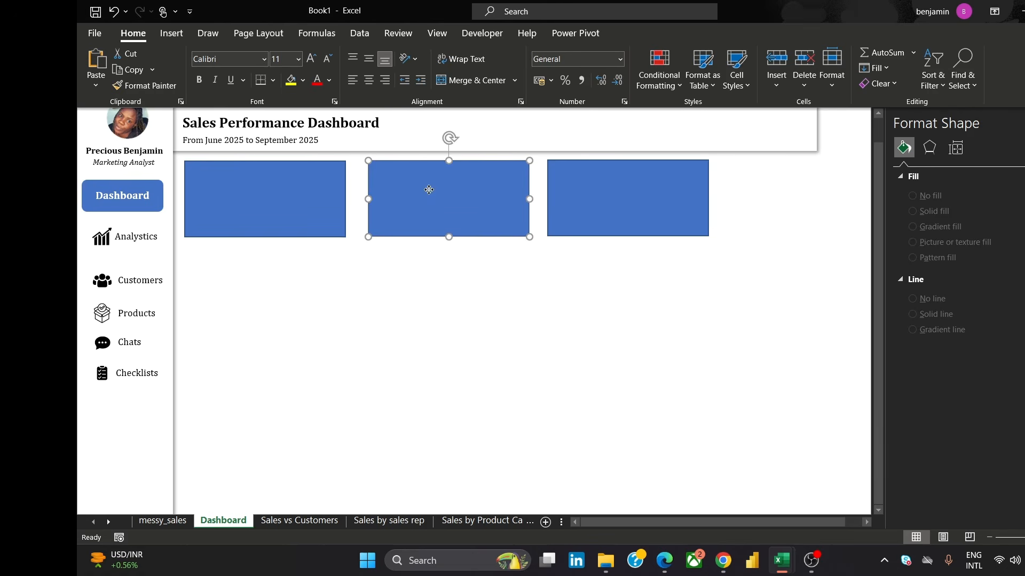
key(Delete)
click(581, 192)
key(Delete)
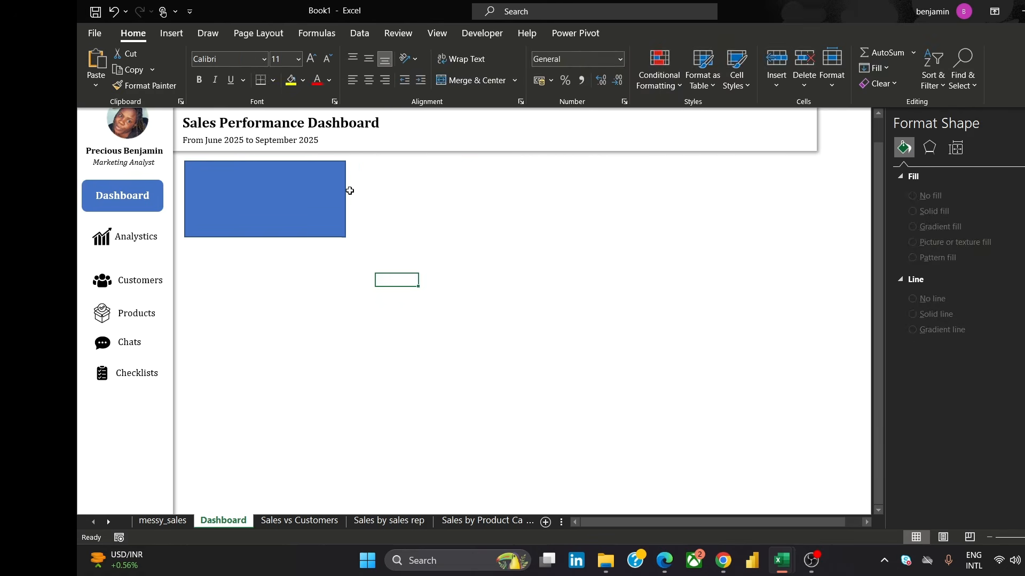
Narrow the first rectangle and copy it into a row of three cards
click(344, 194)
drag(347, 200, 386, 215)
key(ctrl+d)
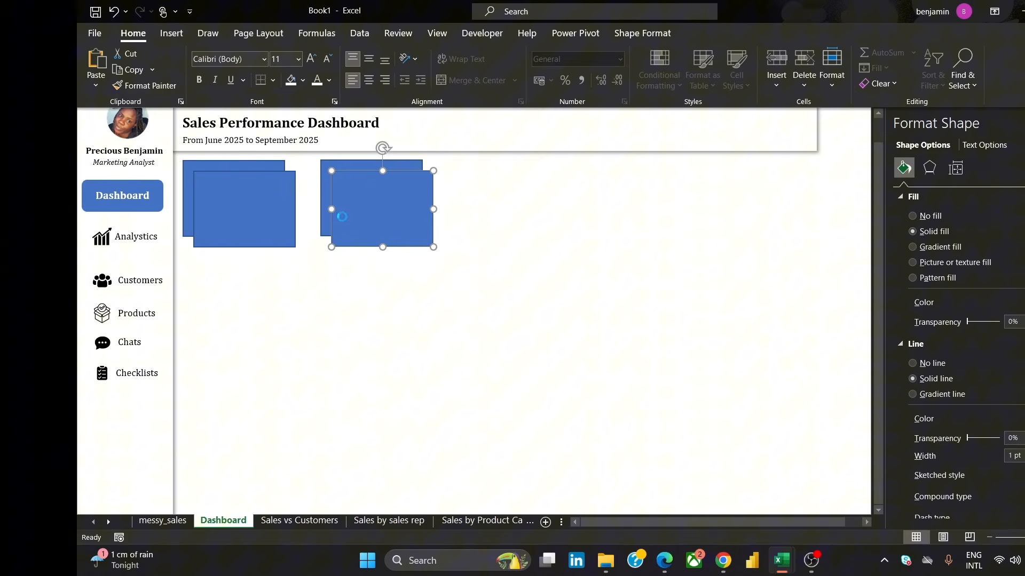
key(ctrl+z)
drag(244, 209, 503, 200)
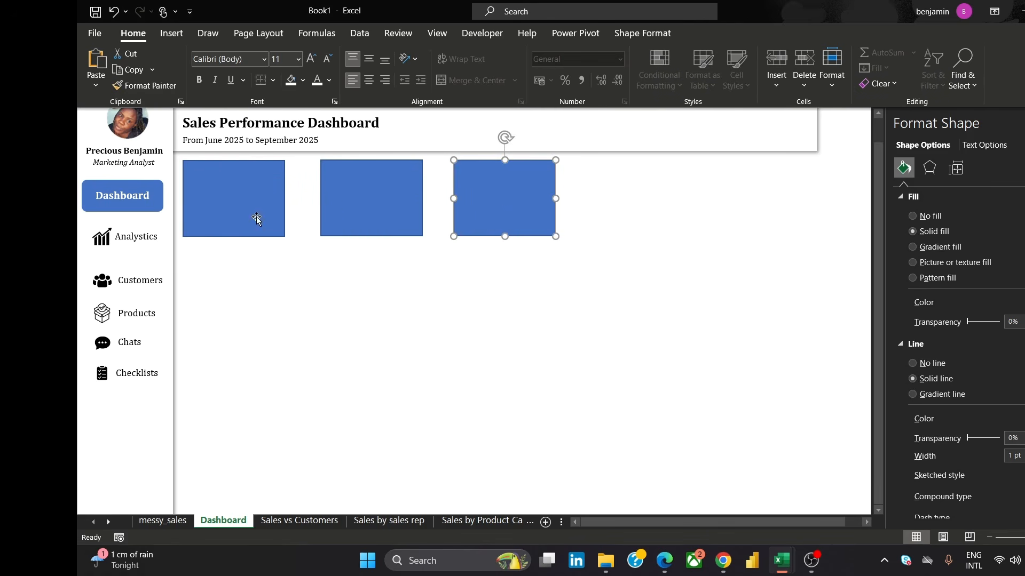
Select the three cards, align them to the top and distribute them horizontally
shift+click(347, 207)
shift+click(245, 204)
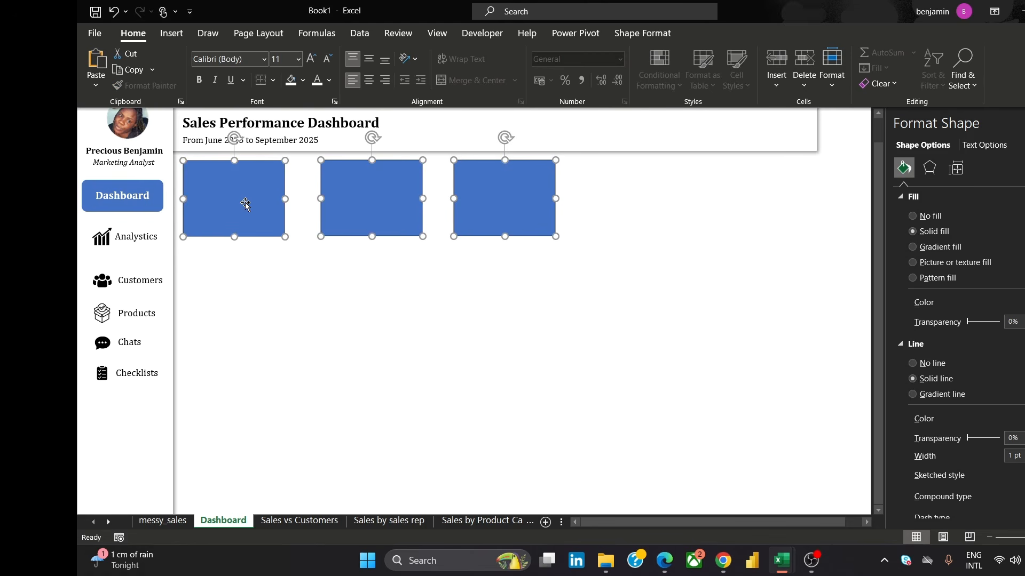
click(643, 33)
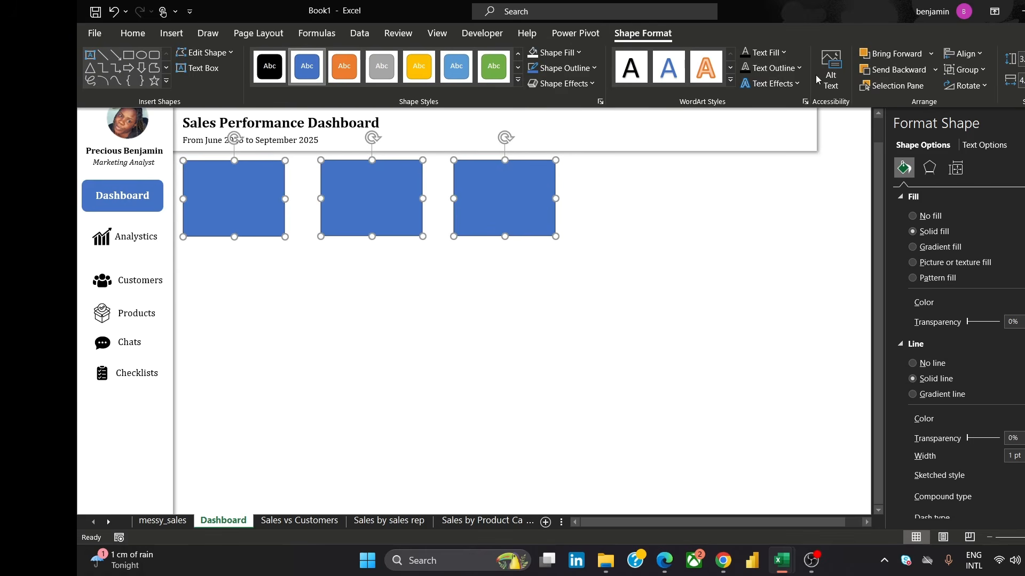
click(964, 53)
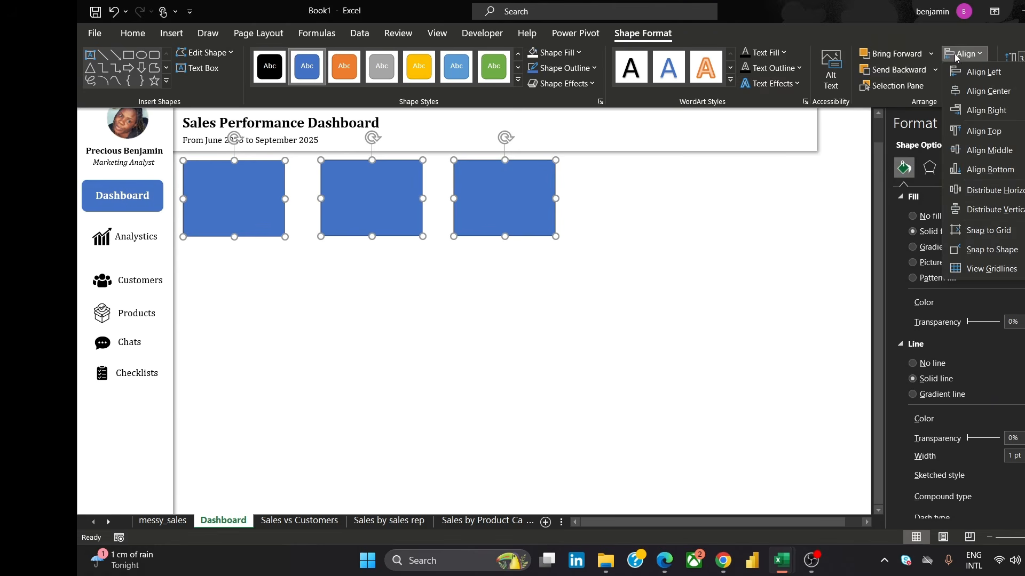
click(984, 130)
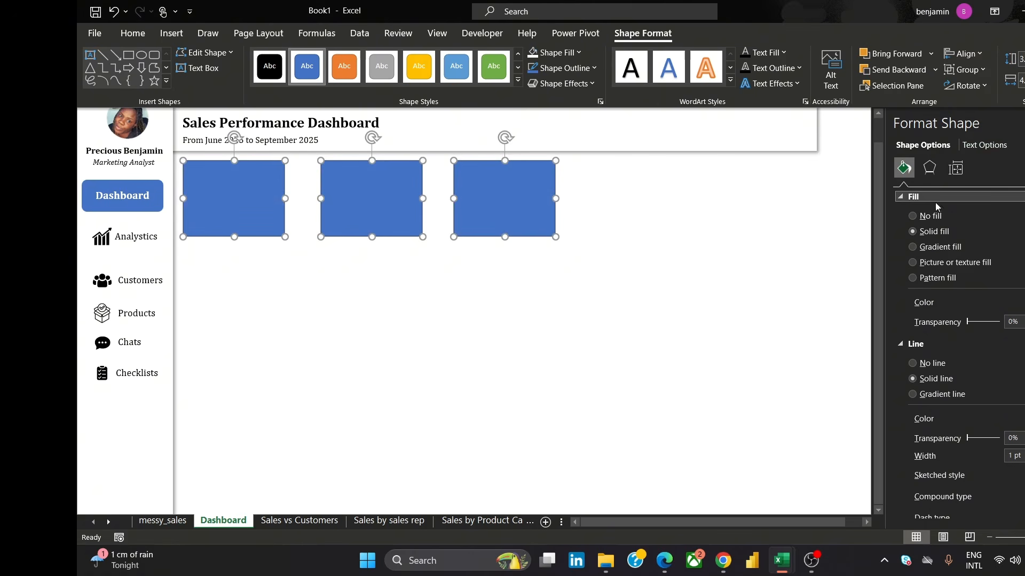
click(964, 54)
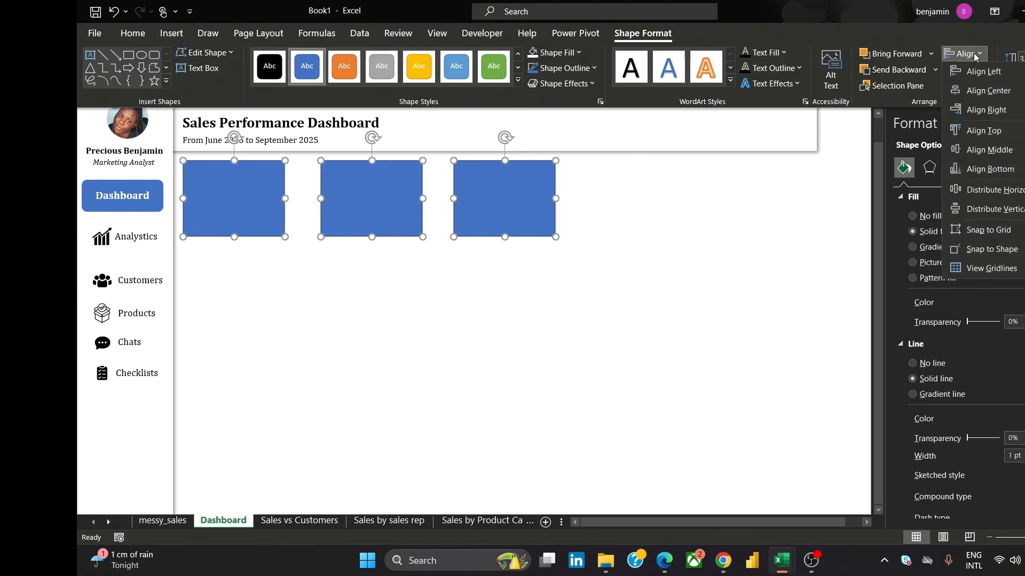
click(1001, 190)
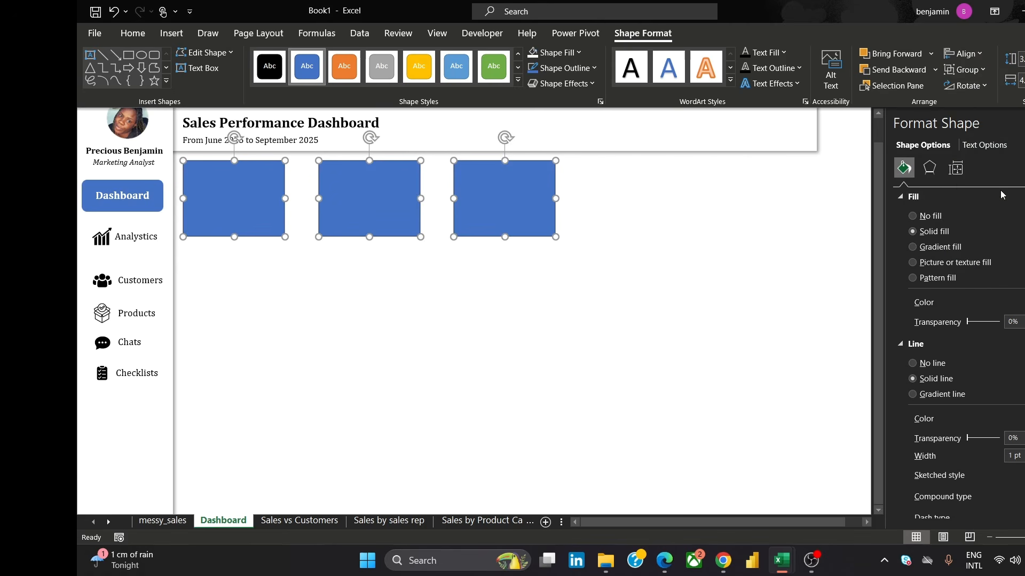
click(976, 55)
click(980, 209)
Select all three cards and set their outline to no line
click(491, 292)
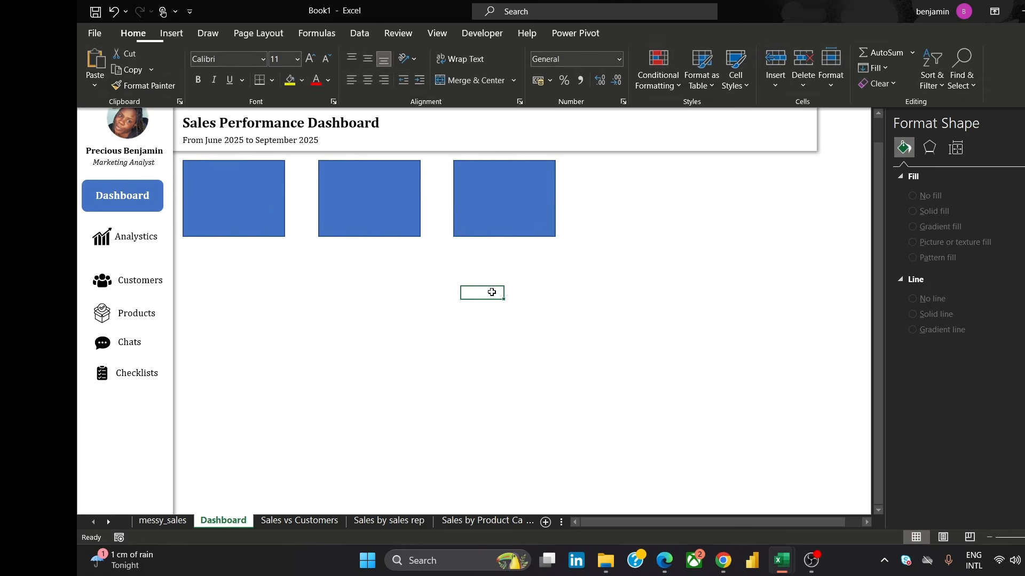
click(185, 189)
ctrl+click(369, 198)
ctrl+click(506, 199)
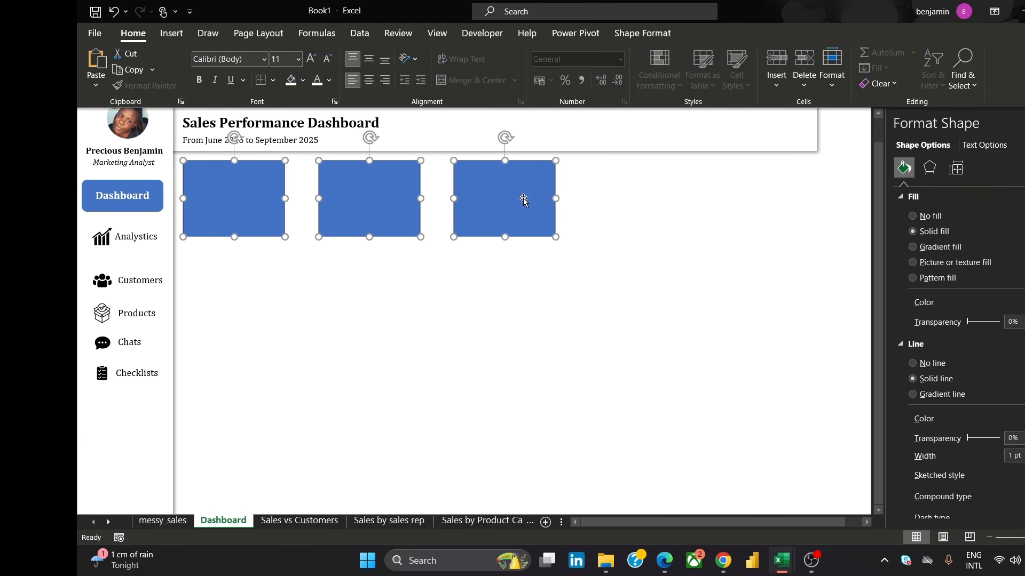
click(912, 363)
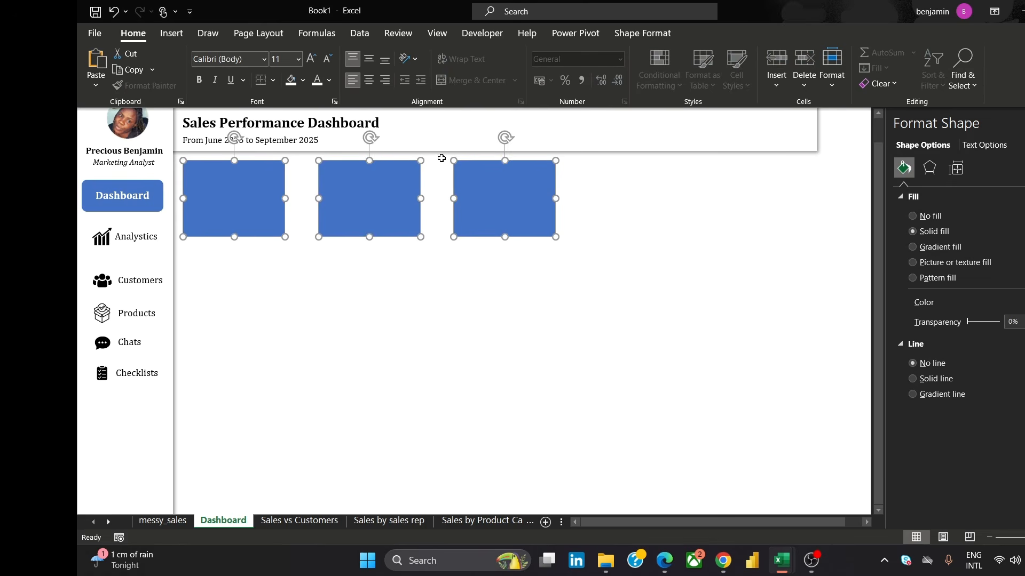
Fill the three cards white and apply an outer shadow preset to them
click(638, 30)
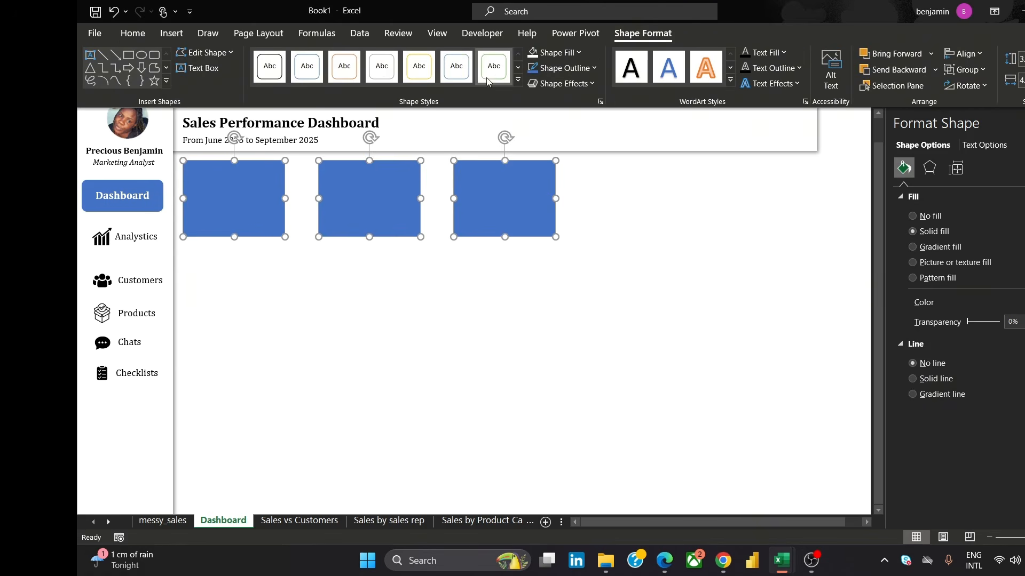
click(531, 54)
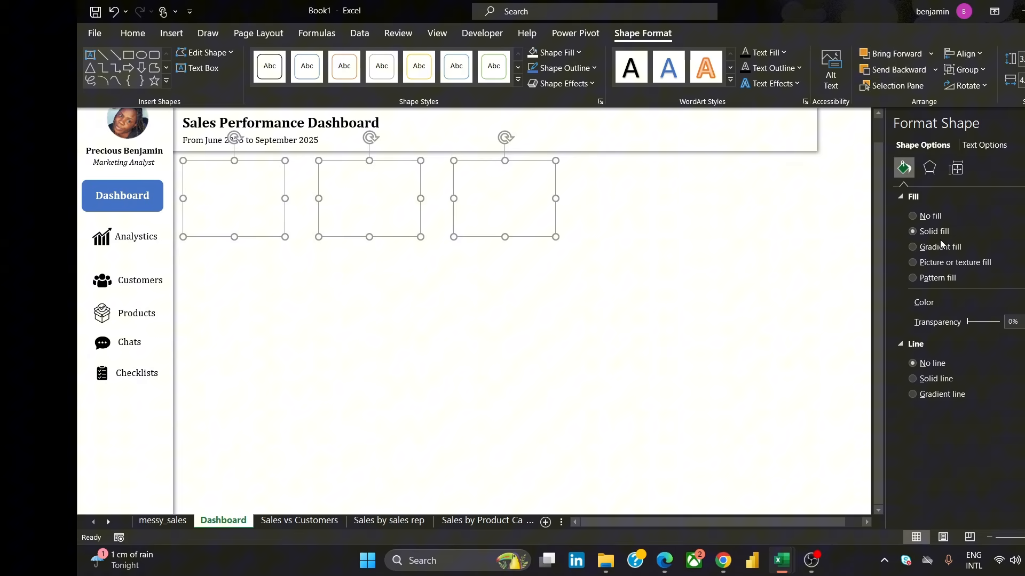
click(929, 169)
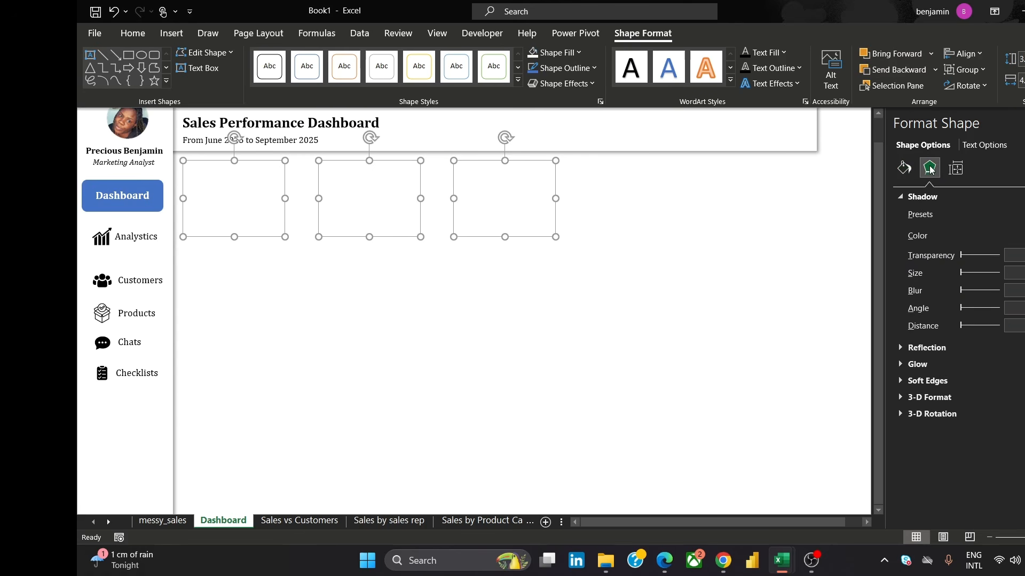
click(1023, 214)
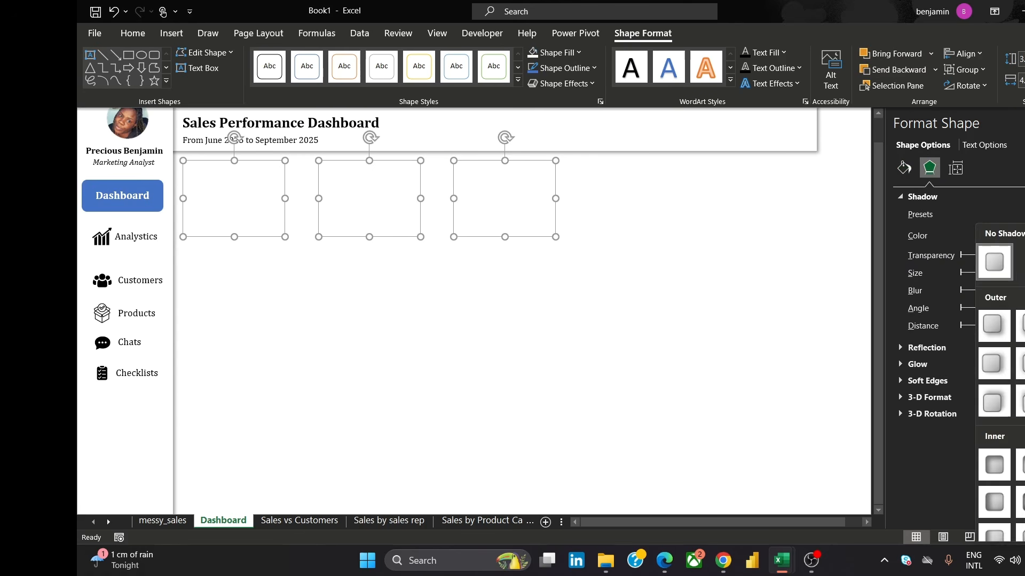
click(992, 328)
click(687, 292)
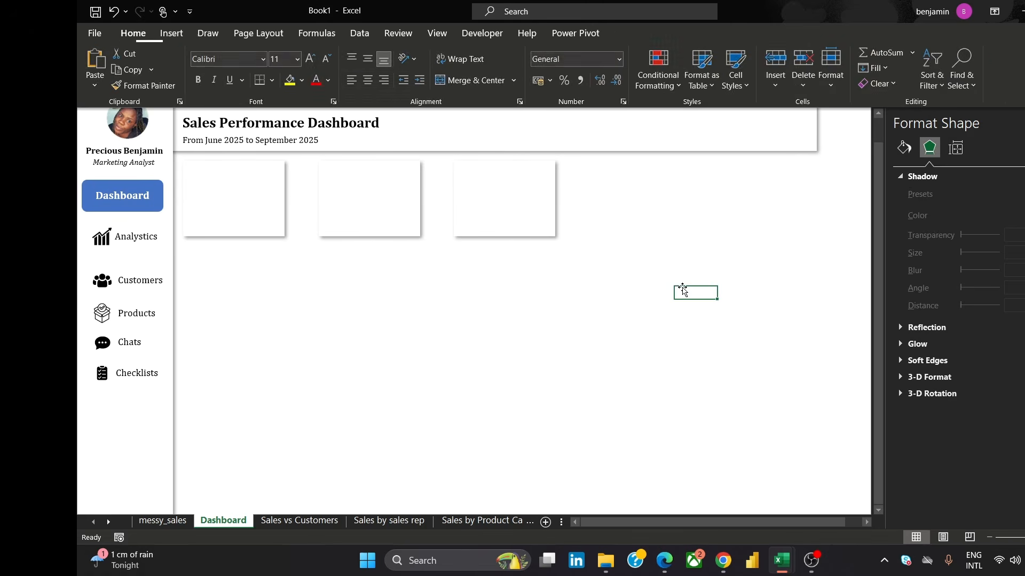
Add a new worksheet and rename it Total Sales KPI
click(468, 521)
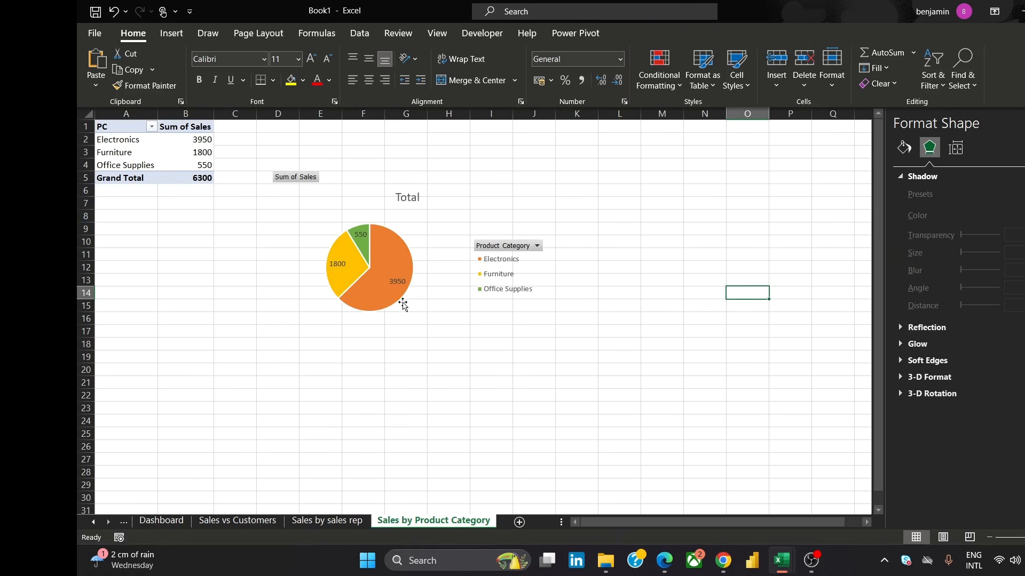
click(517, 522)
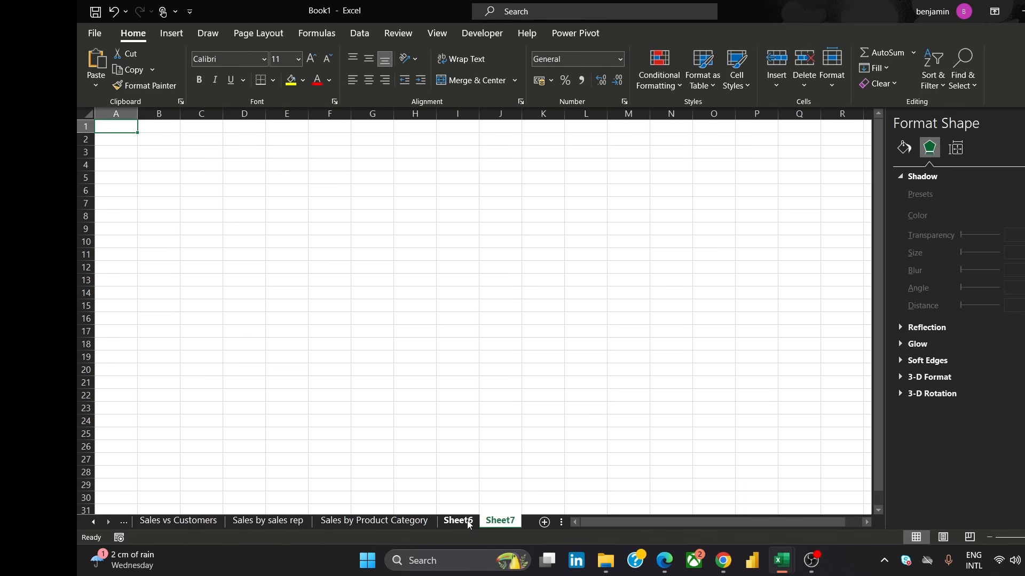
double_click(468, 522)
text(To)
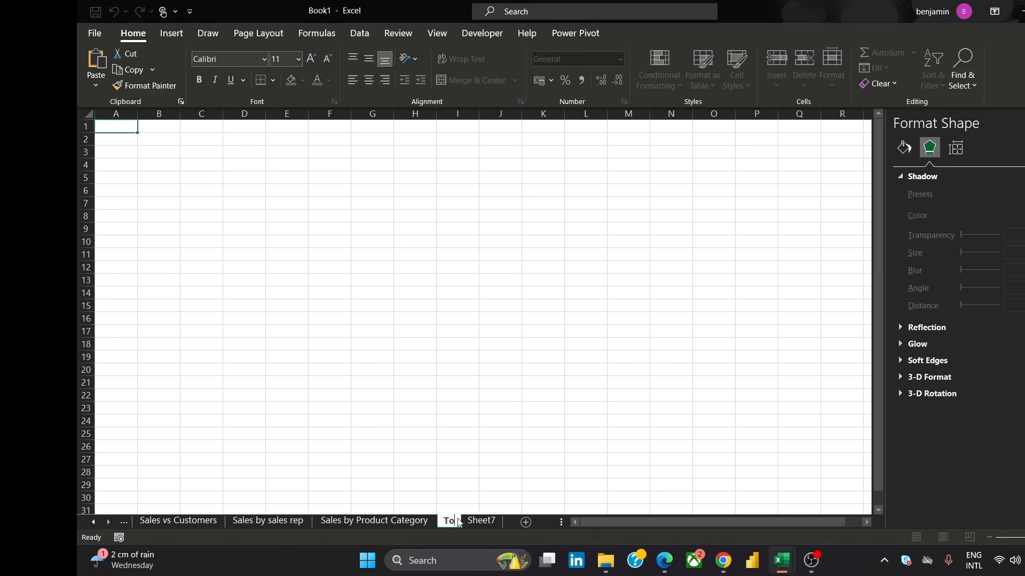
text(tal SA)
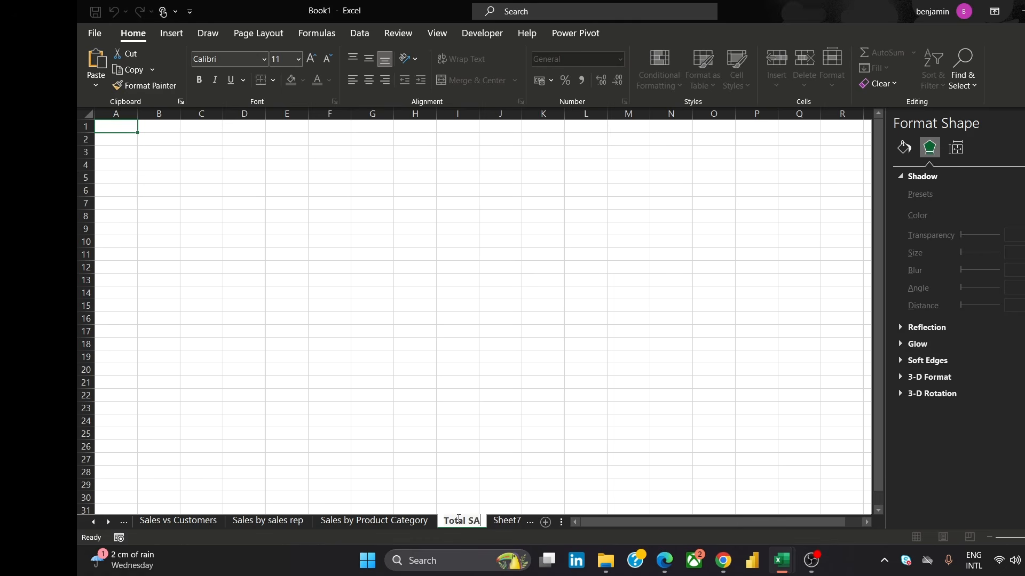
key(BackSpace)
text(ales KPI)
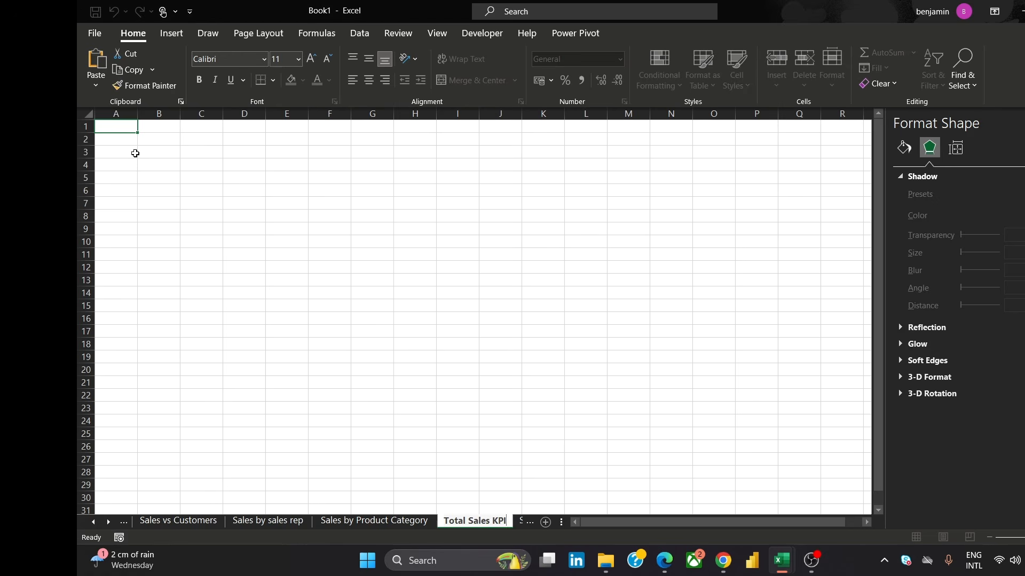
click(126, 131)
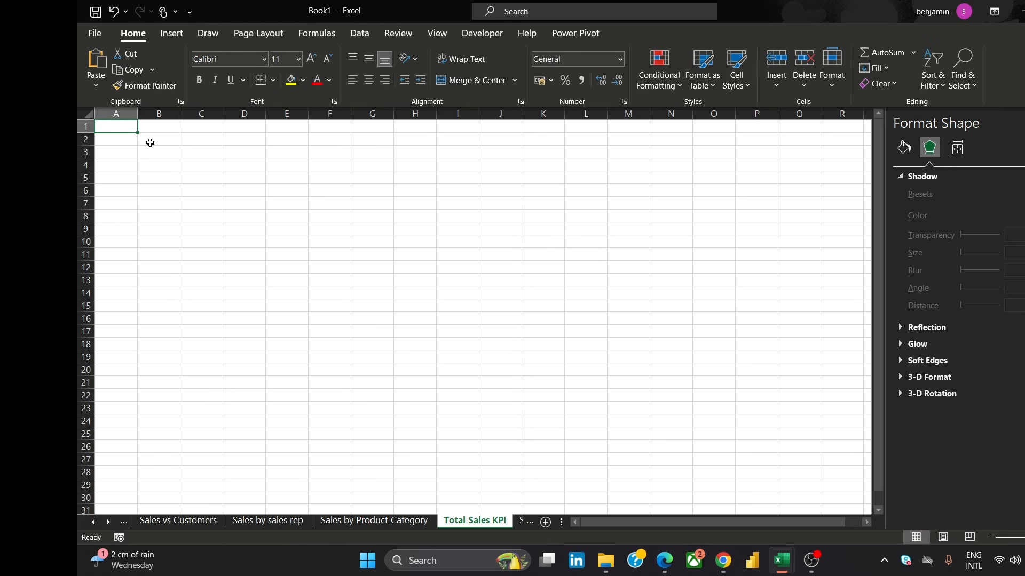
Insert a PivotTable from the workbook's Data Model at A1 and add the Total Sales measure to Values
click(171, 36)
click(102, 60)
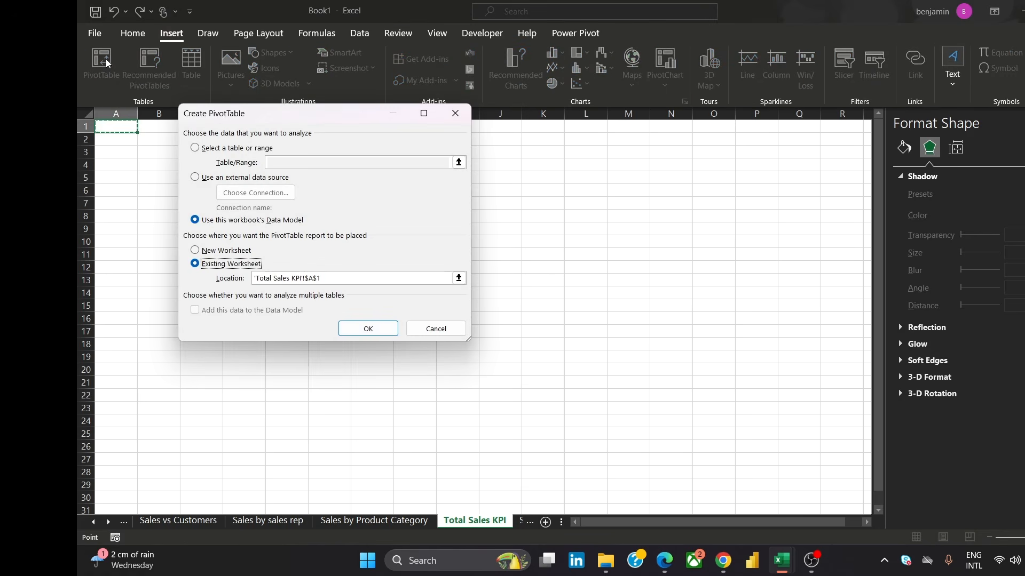
click(366, 328)
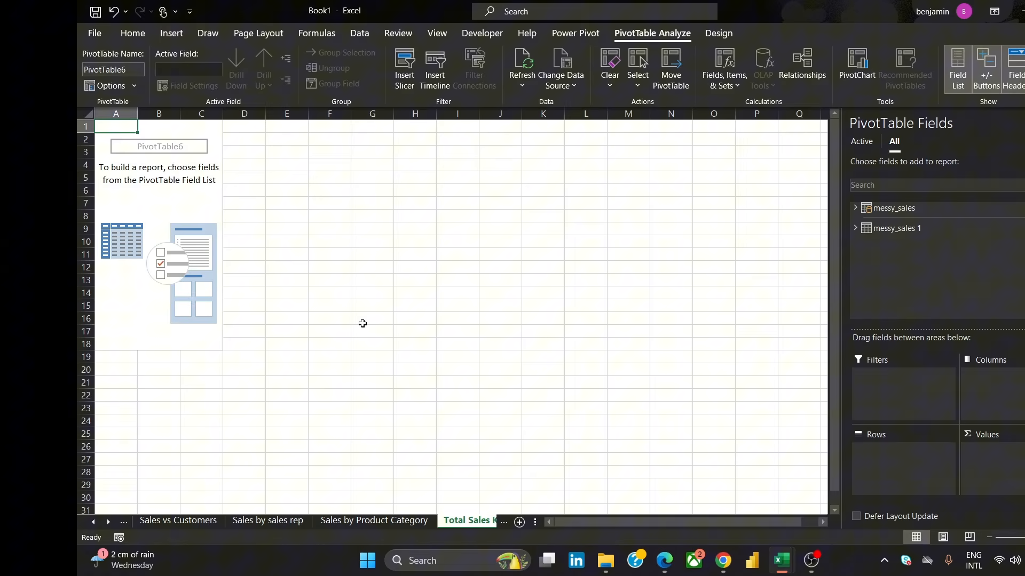
click(855, 209)
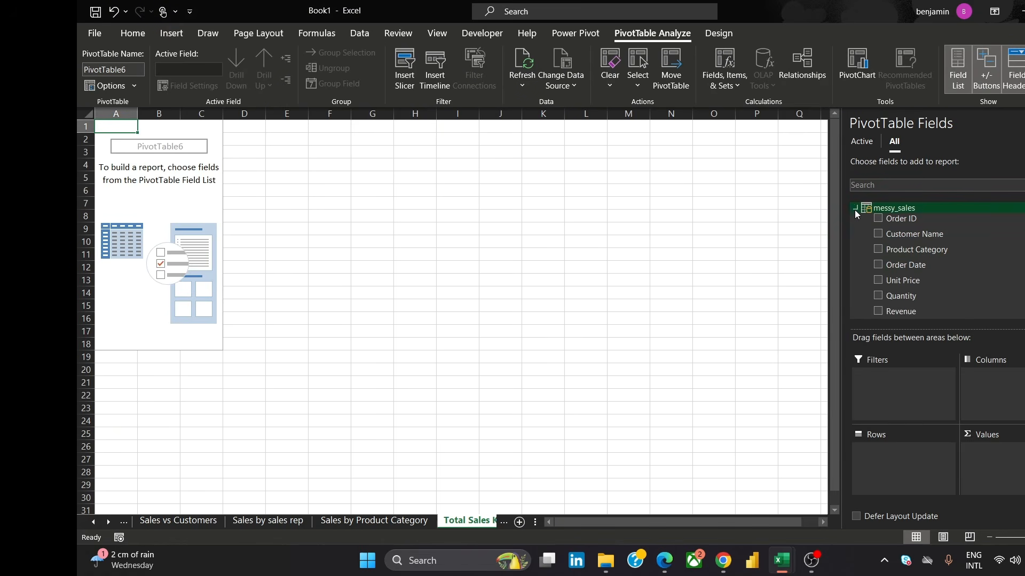
scroll(934, 256, down, 3)
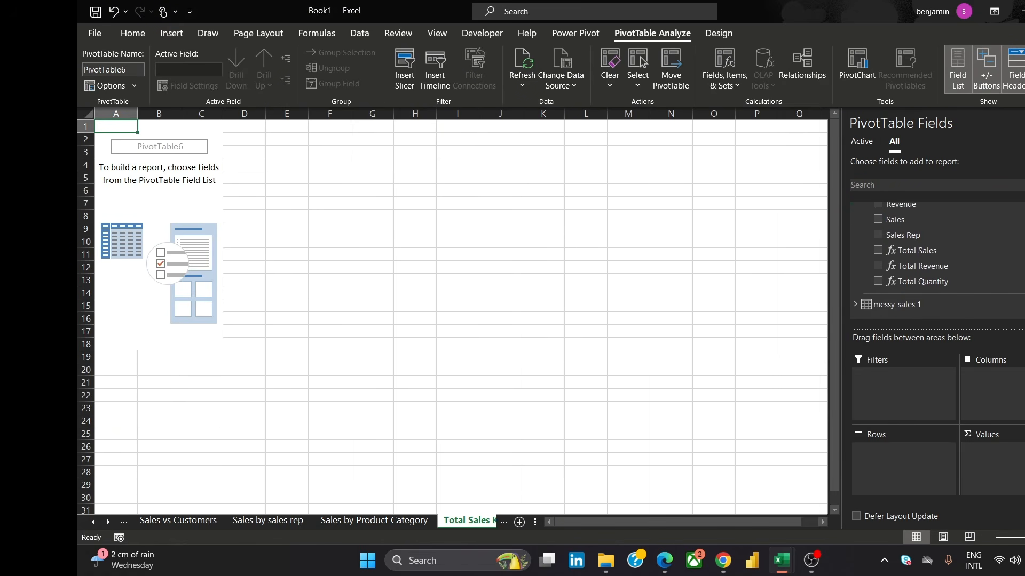
drag(945, 250, 1001, 457)
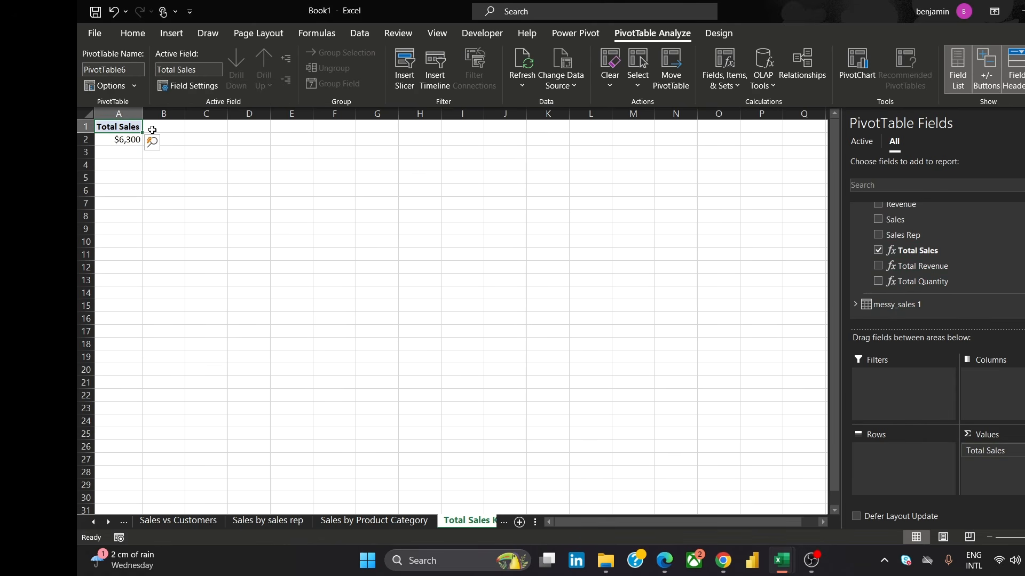
click(133, 139)
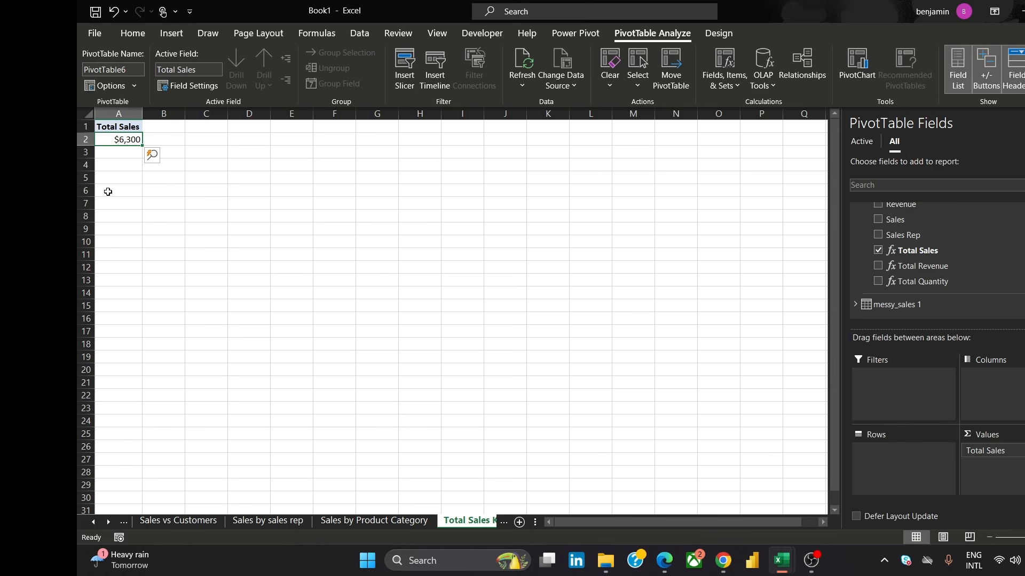
Switch to the reference dashboard image in Chrome
mouse_move(723, 560)
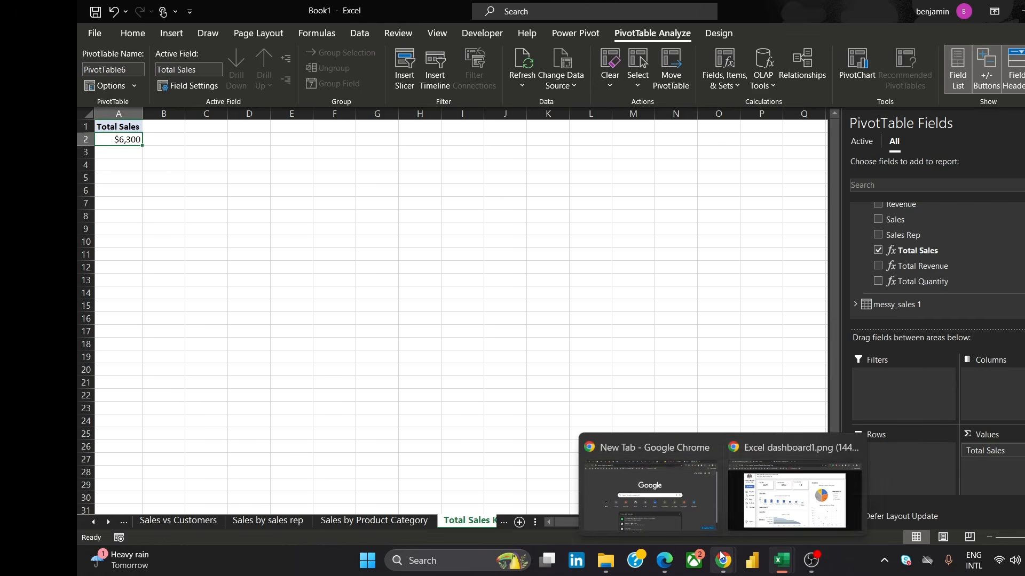
mouse_move(781, 506)
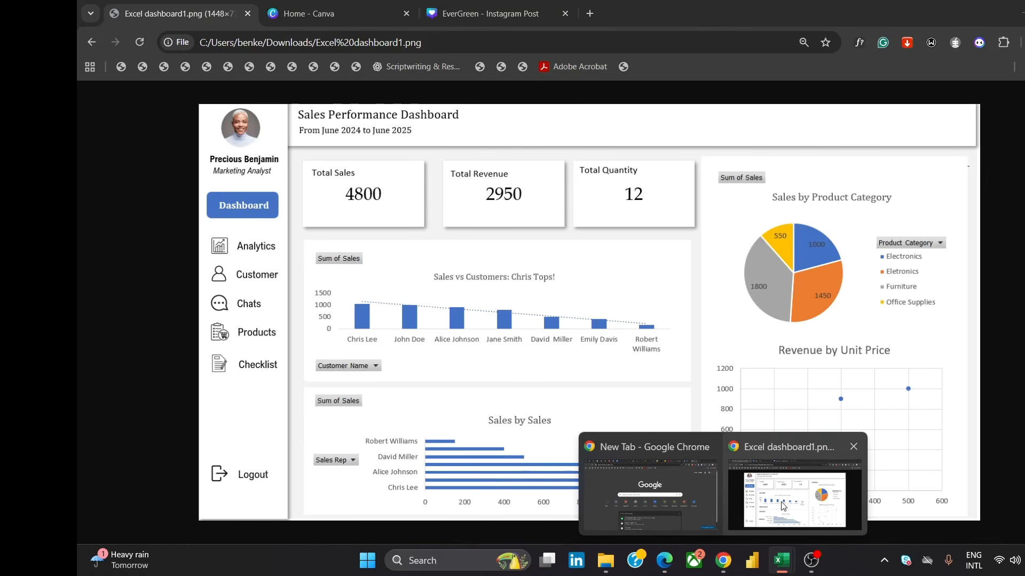
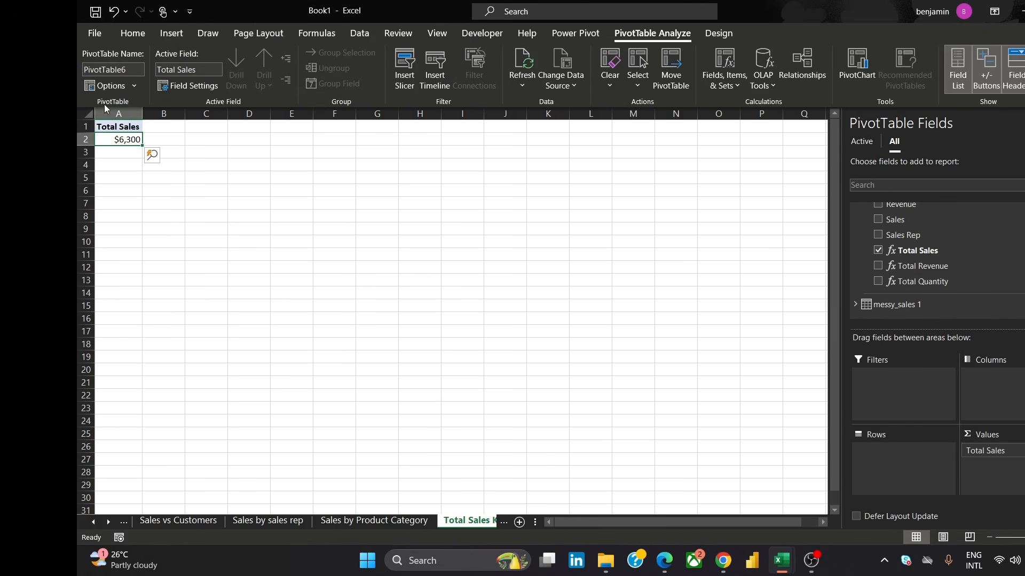
Leave the Total Sales KPI pivot sheet and switch to the Dashboard sheet
click(169, 140)
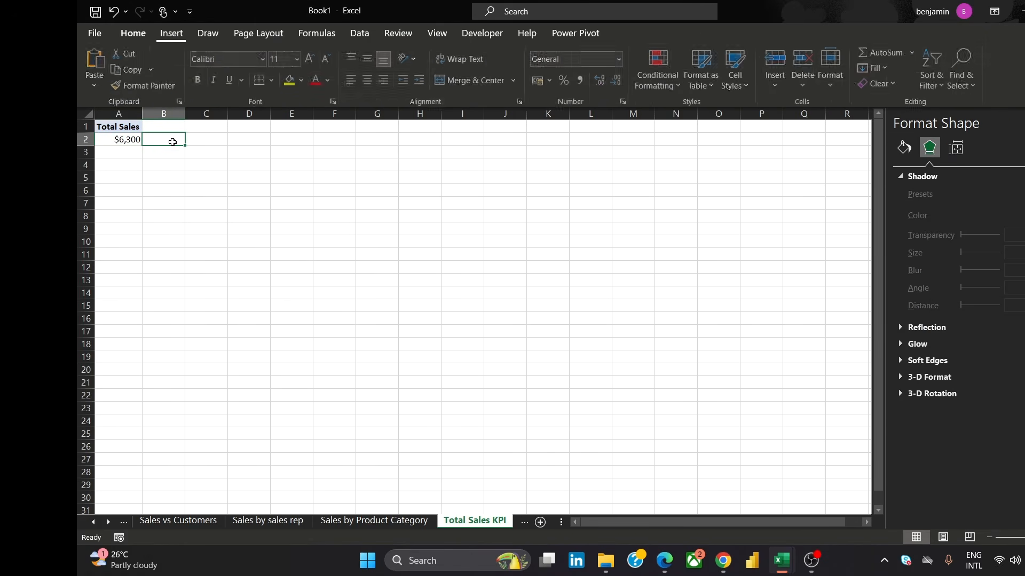
click(124, 139)
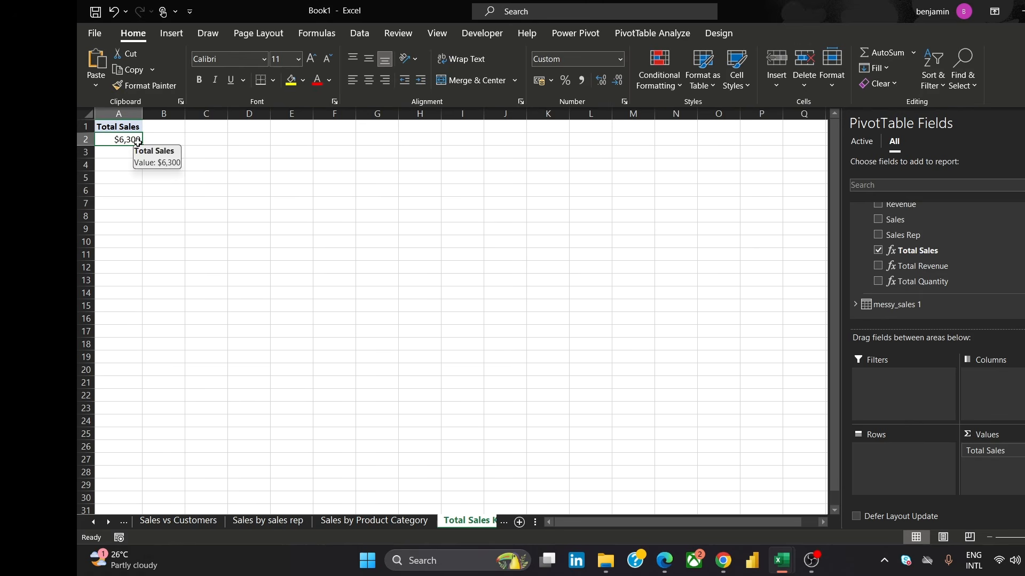
click(99, 524)
click(98, 524)
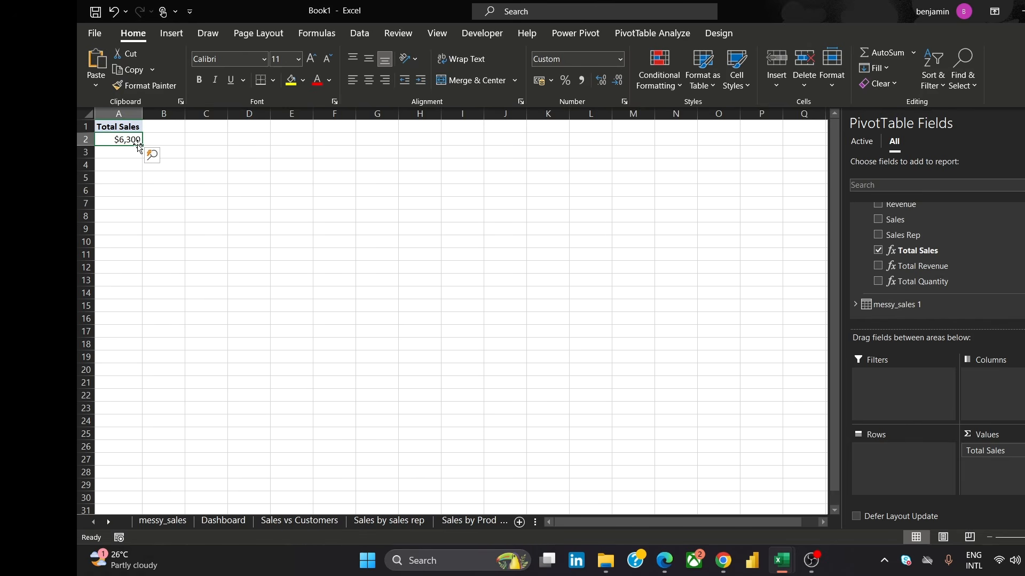
mouse_move(118, 139)
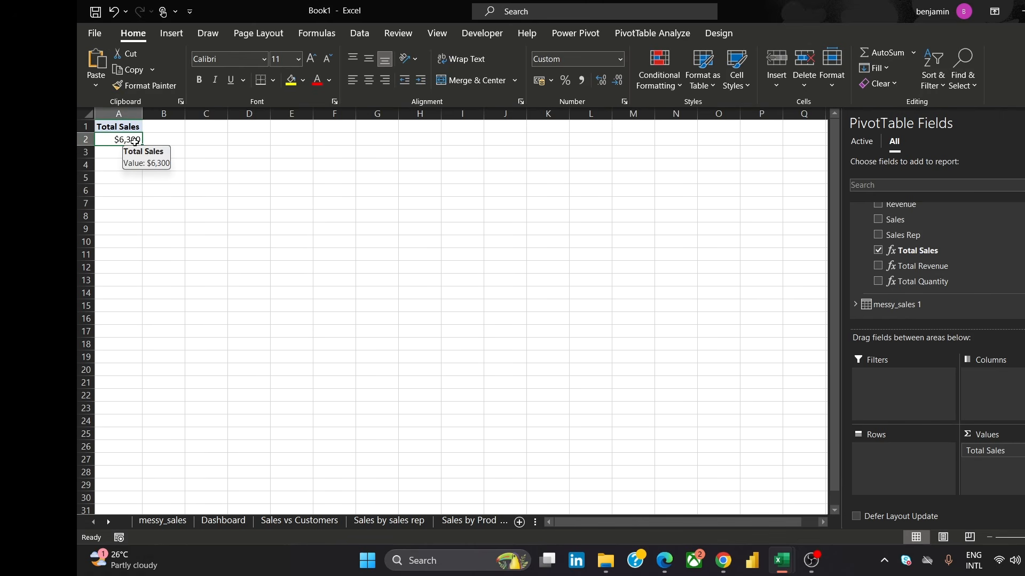
click(229, 522)
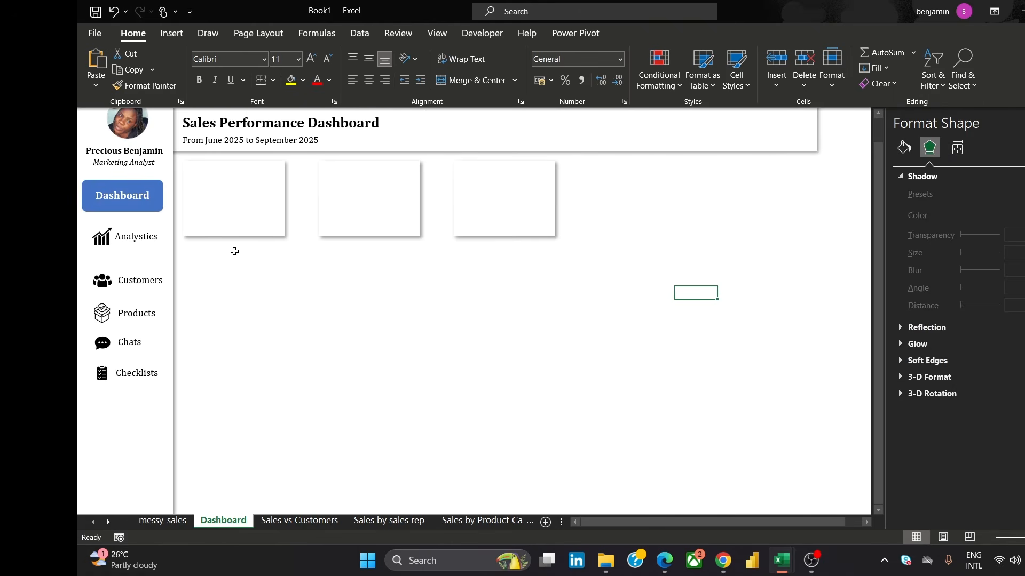
Turn on the formula bar and select cell D15 beneath the first KPI card
click(219, 256)
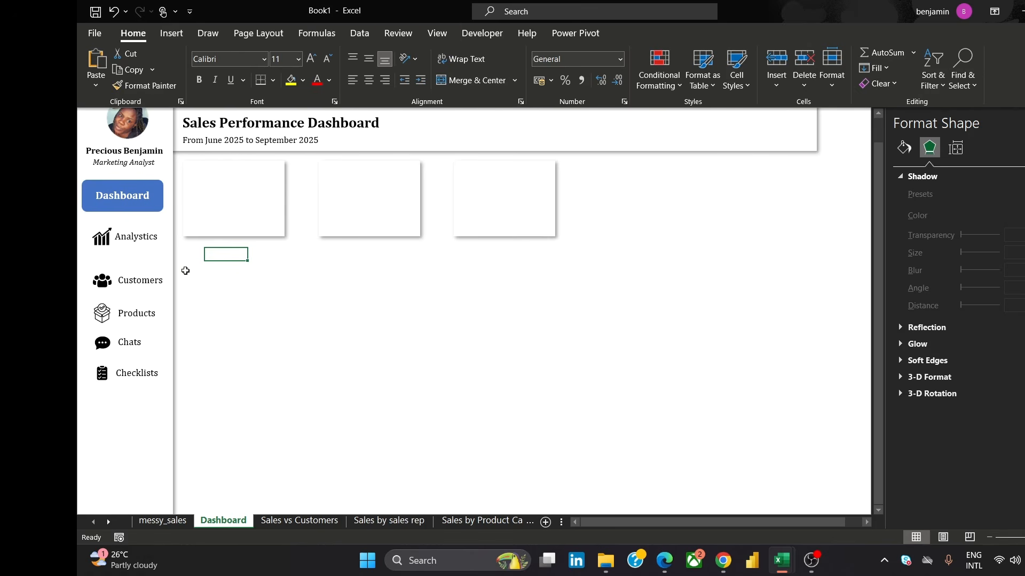
click(438, 36)
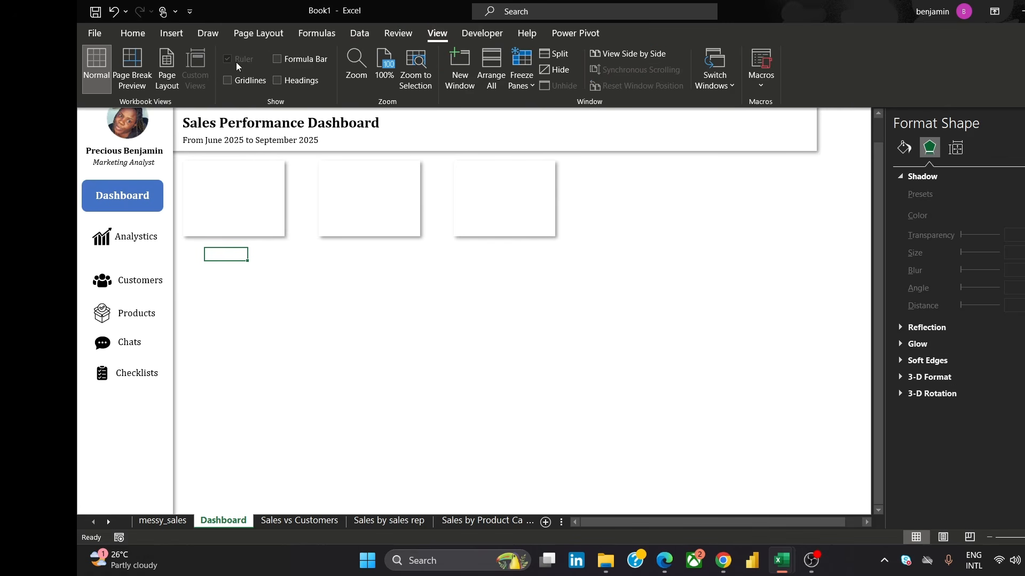
click(280, 59)
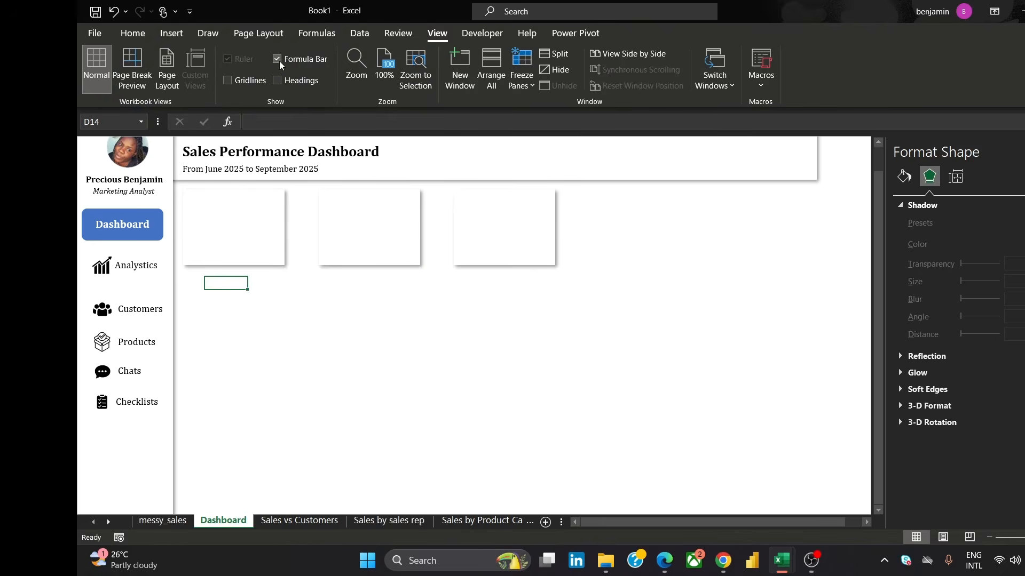
click(235, 292)
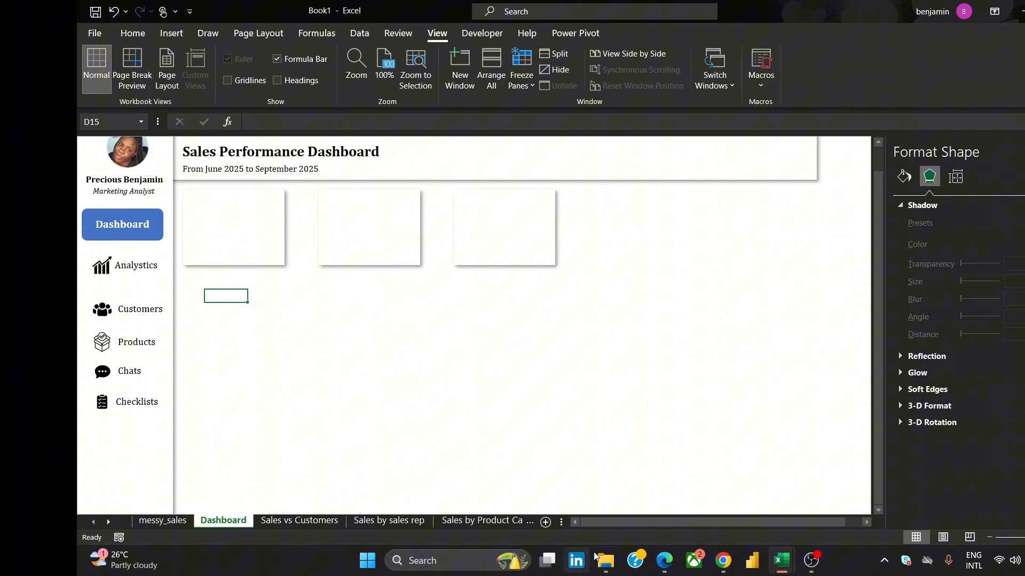
Scroll across the dashboard and revisit the Total Sales KPI sheet before returning to the Dashboard
click(866, 521)
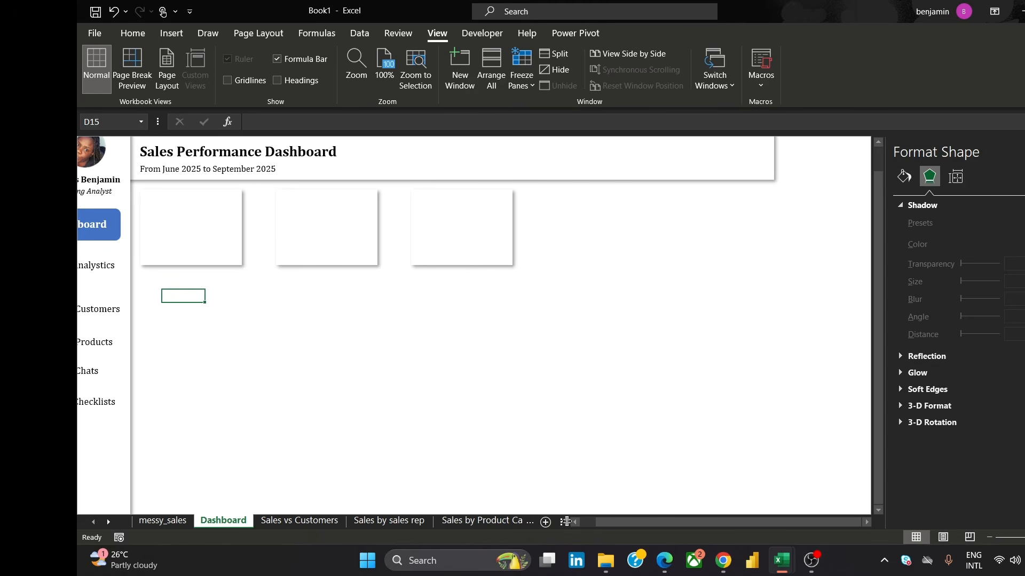
click(865, 521)
click(865, 522)
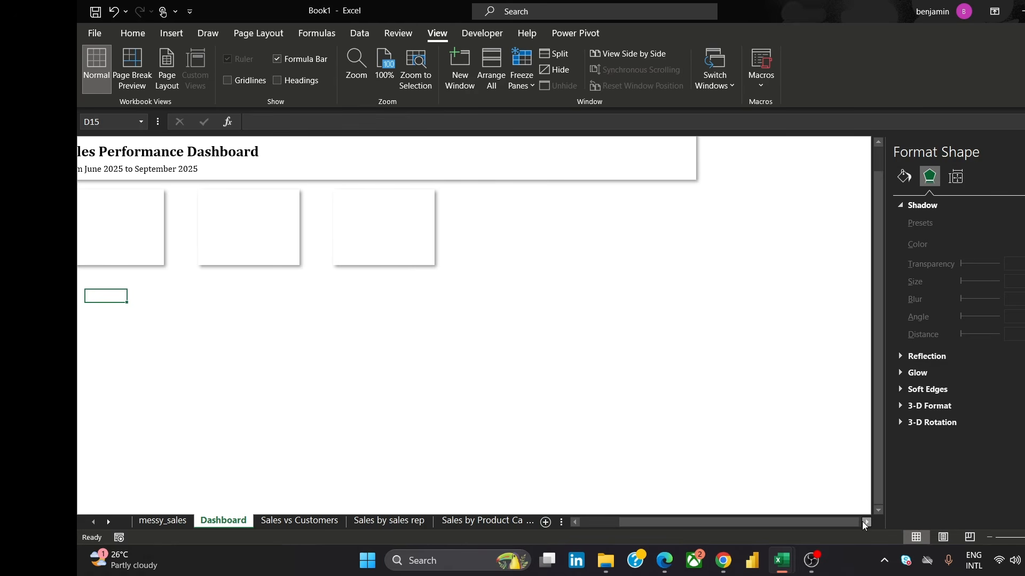
click(575, 521)
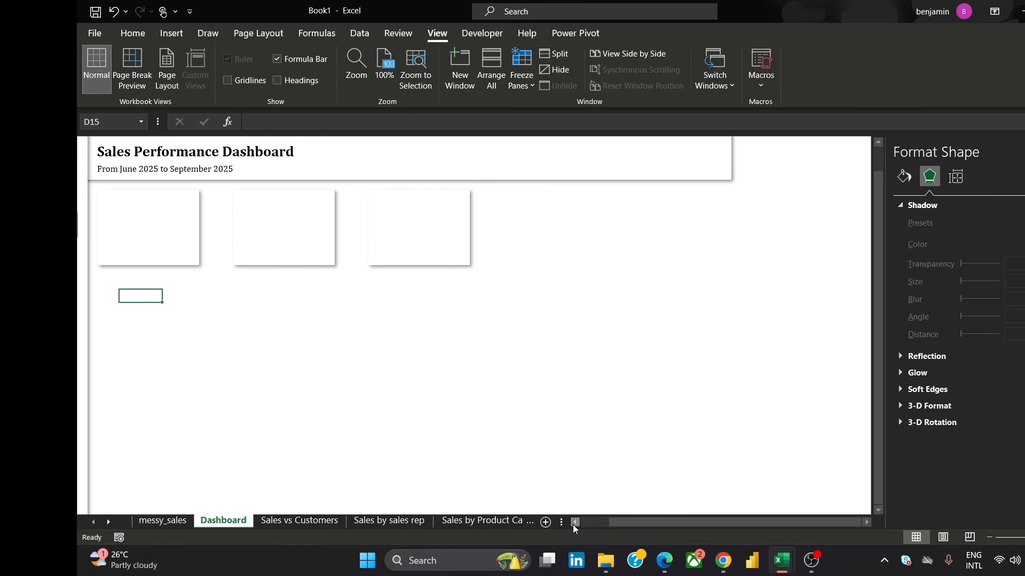
click(519, 527)
click(513, 523)
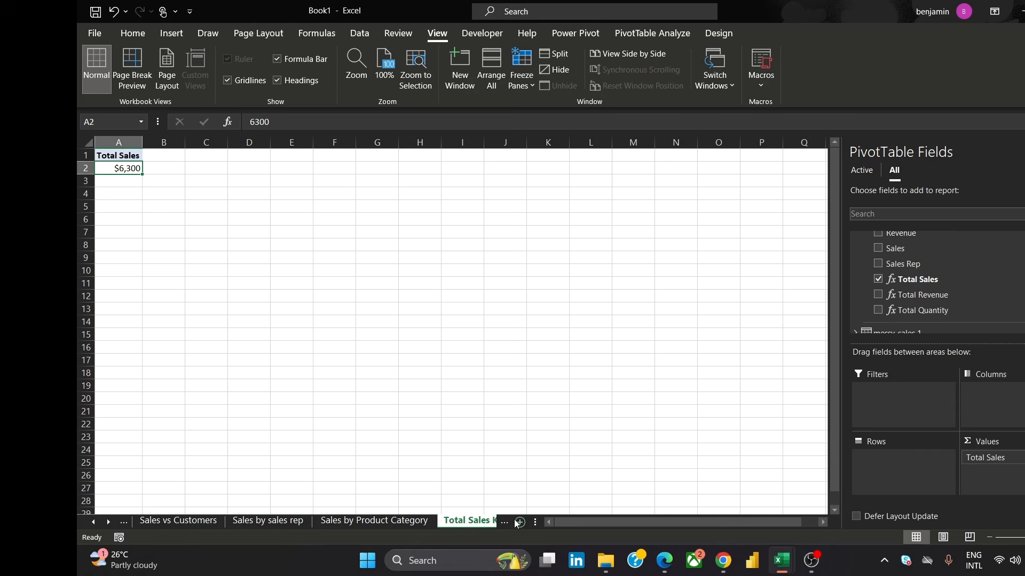
click(477, 527)
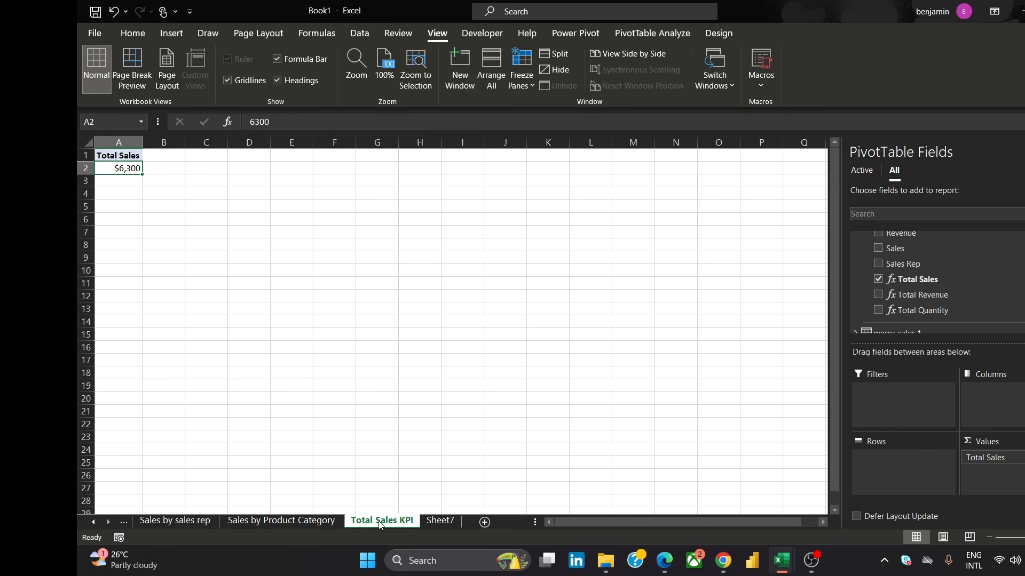
click(93, 523)
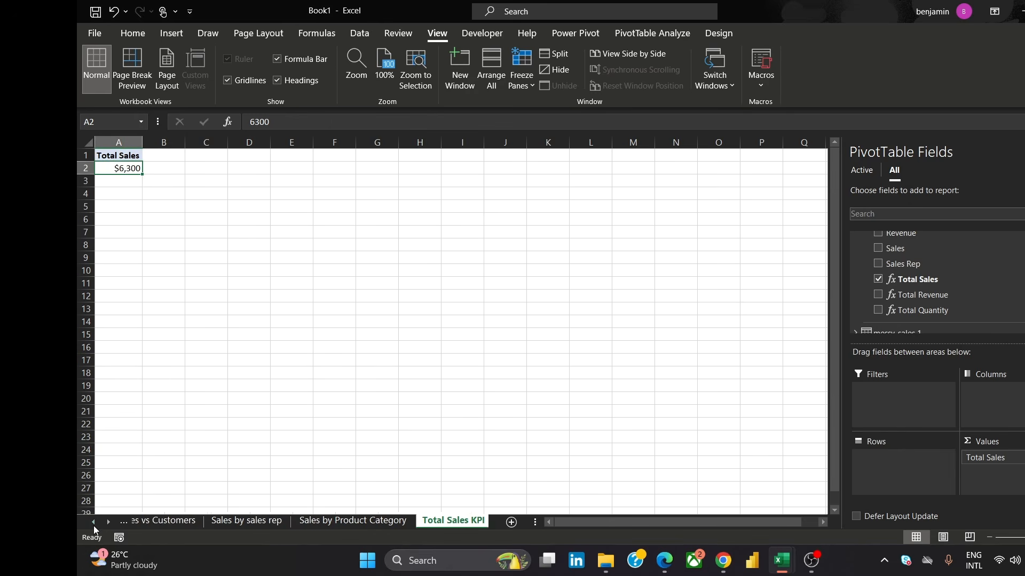
click(93, 523)
click(94, 523)
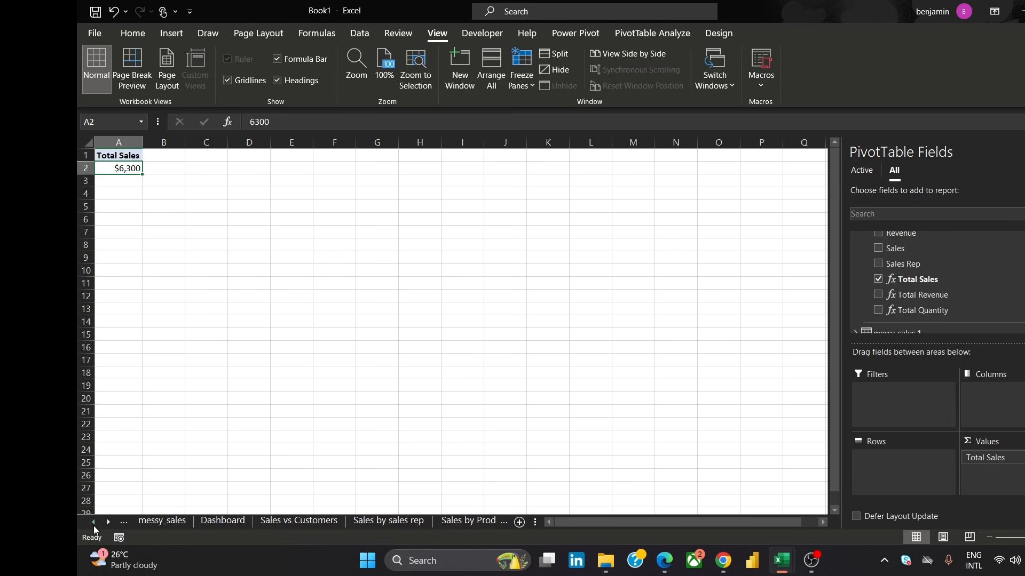
click(226, 520)
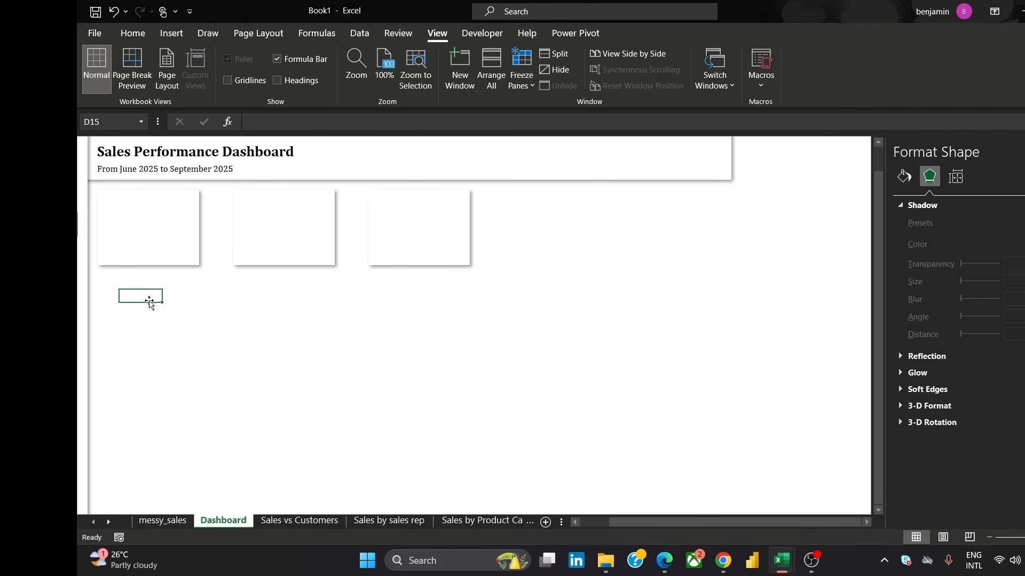
Enter a formula in D15 that references cell A2 of the 'Total Sales KPI' sheet
click(278, 117)
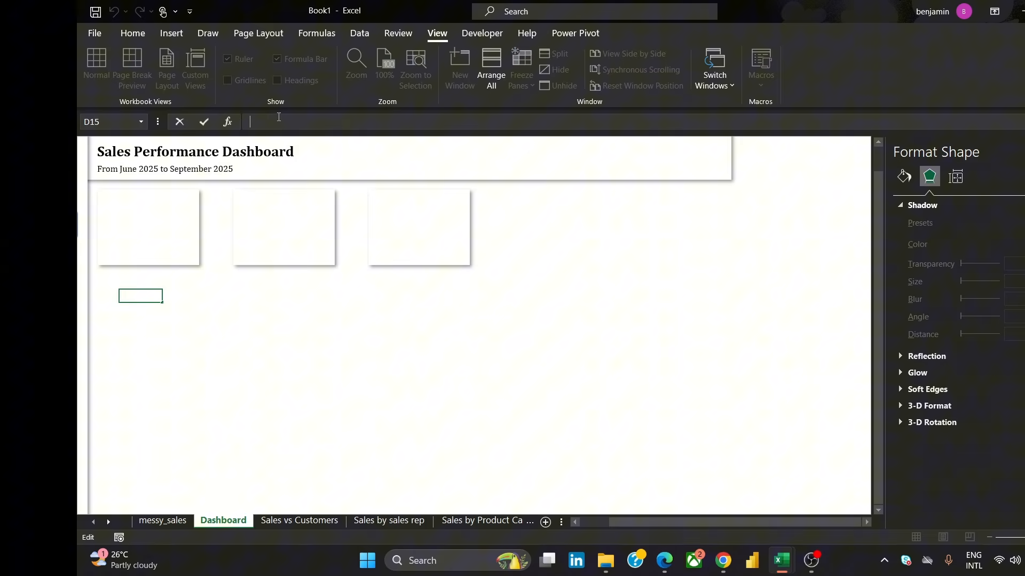
text(=tOTA)
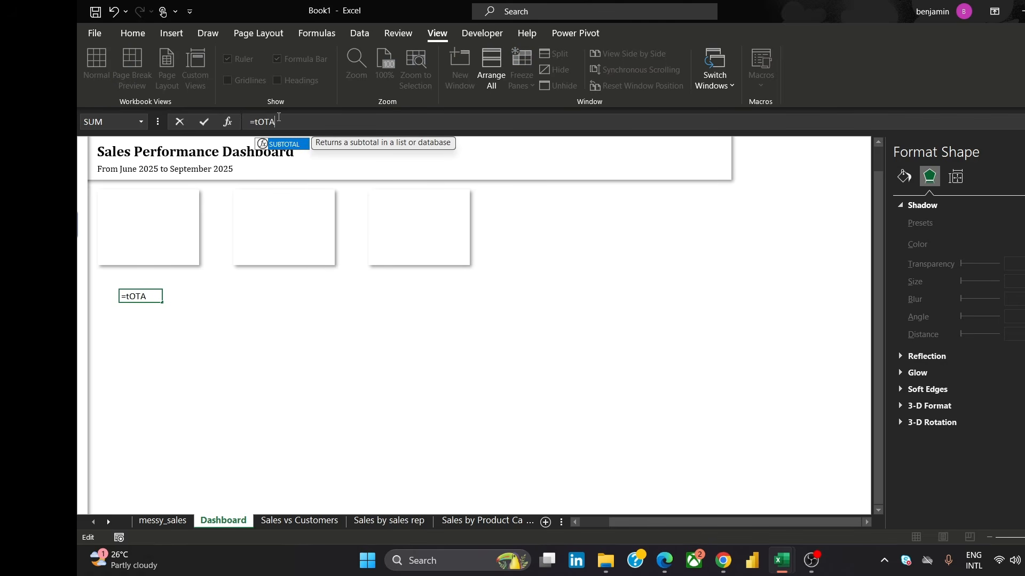
key(BackSpace)
key(BackSpace)
key(BackSpace)
key(BackSpace)
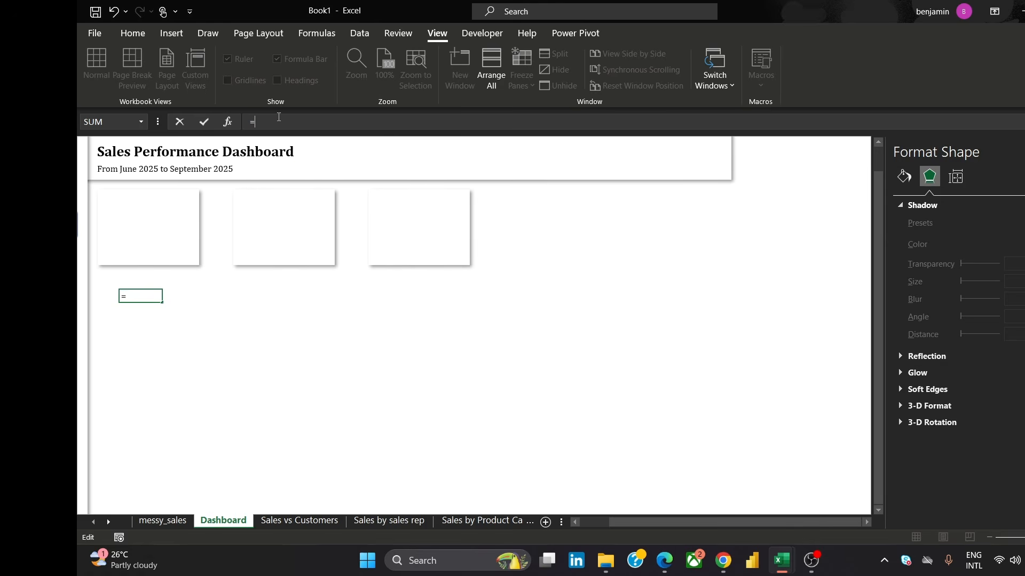
text(Total)
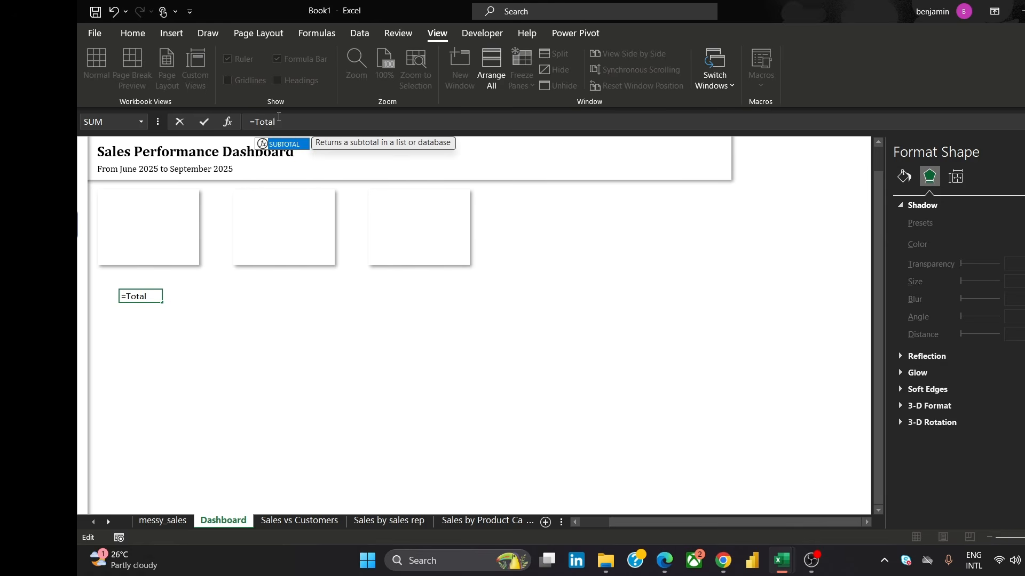
text( Sales )
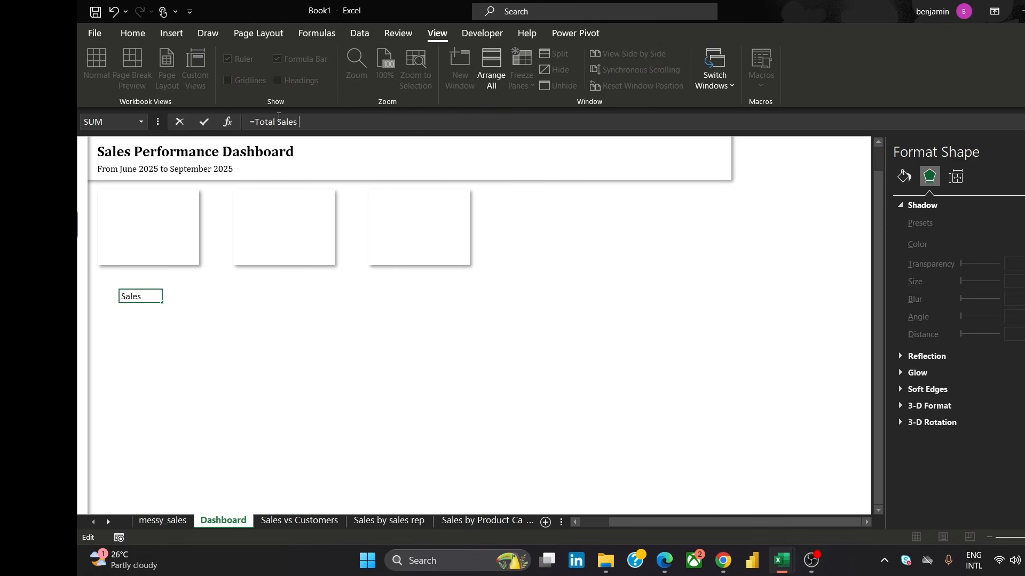
text(KPI)
key(BackSpace)
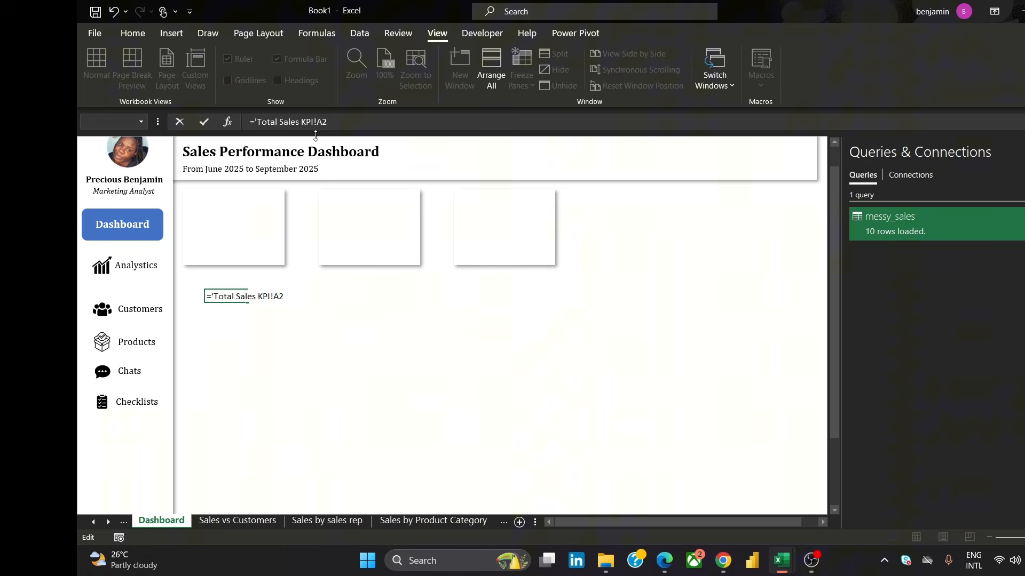
text(')
key(ctrl+Return)
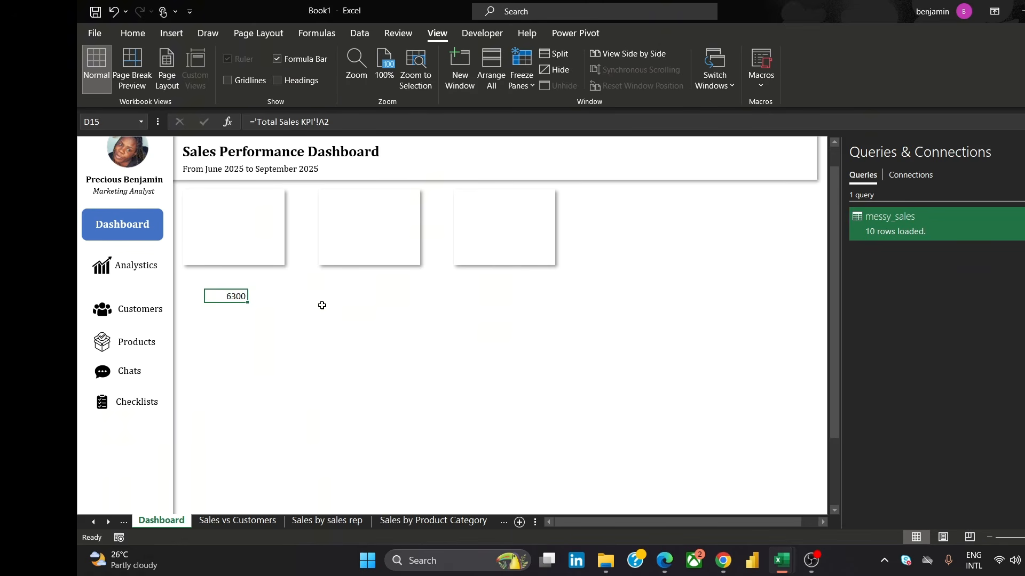
Show row and column headings to locate the first KPI card relative to cell D15
click(255, 234)
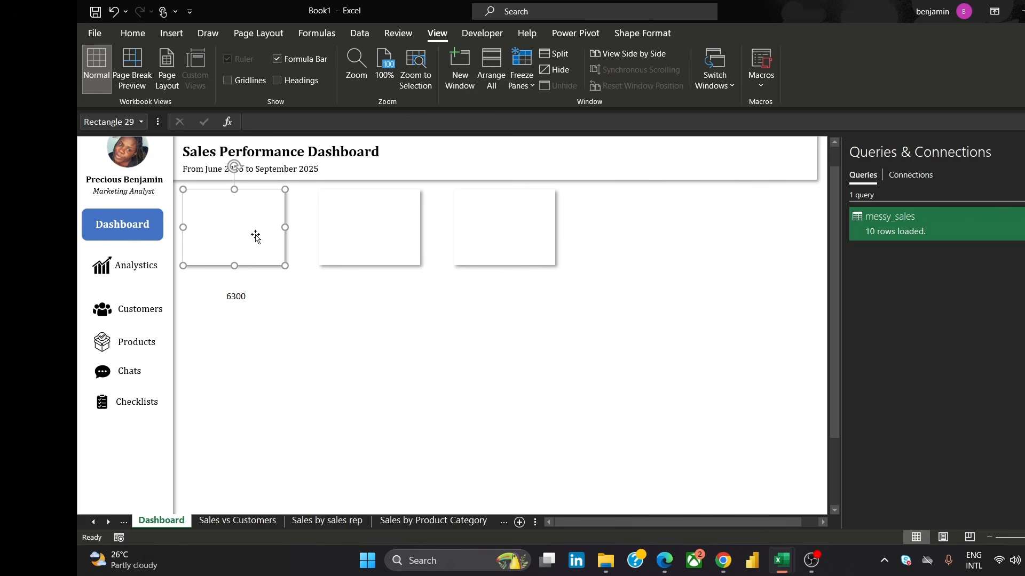
click(247, 299)
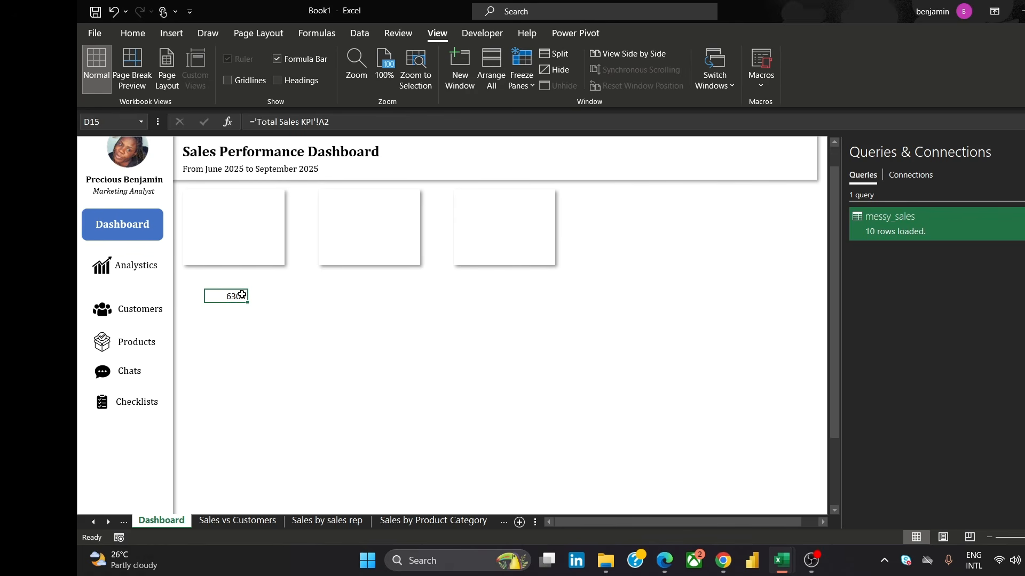
click(210, 228)
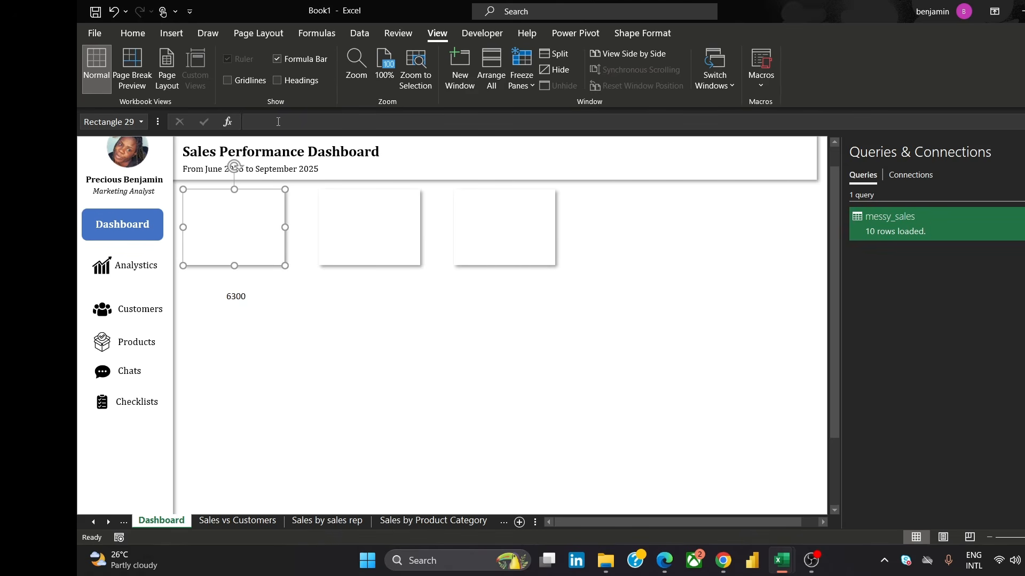
click(239, 299)
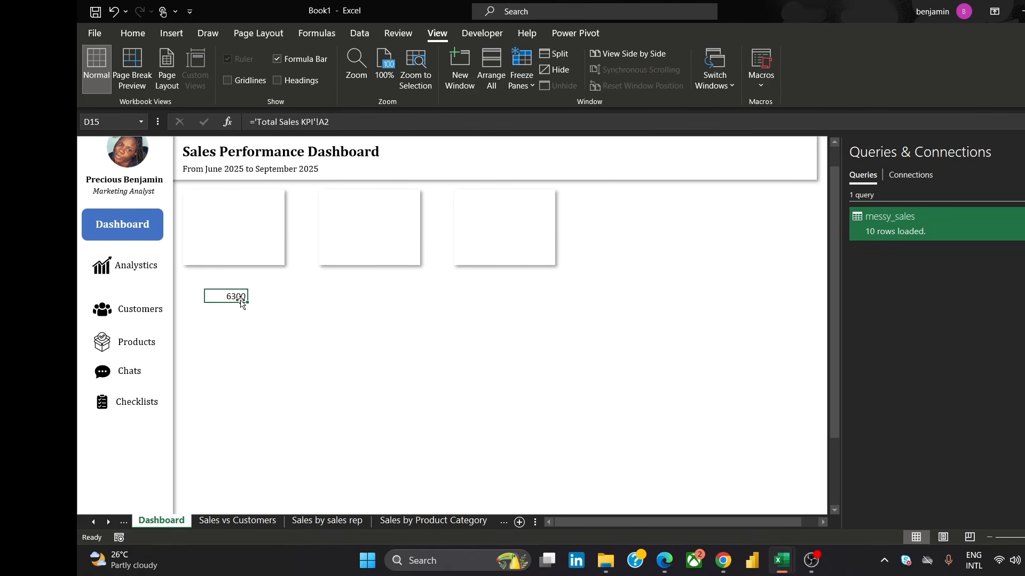
click(229, 81)
click(228, 80)
click(274, 81)
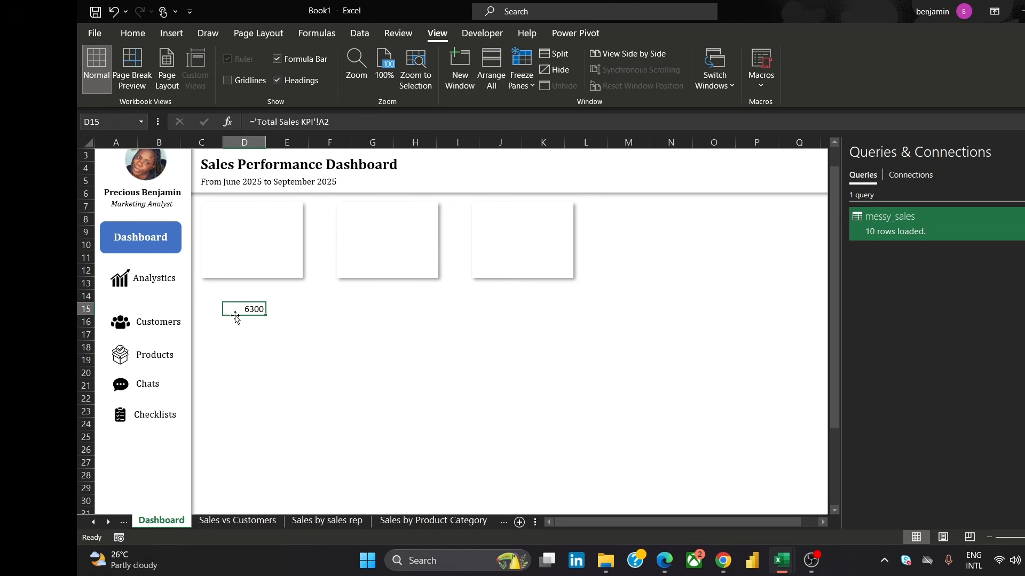
Examine the first KPI card and the linked cell D15 below it
click(273, 229)
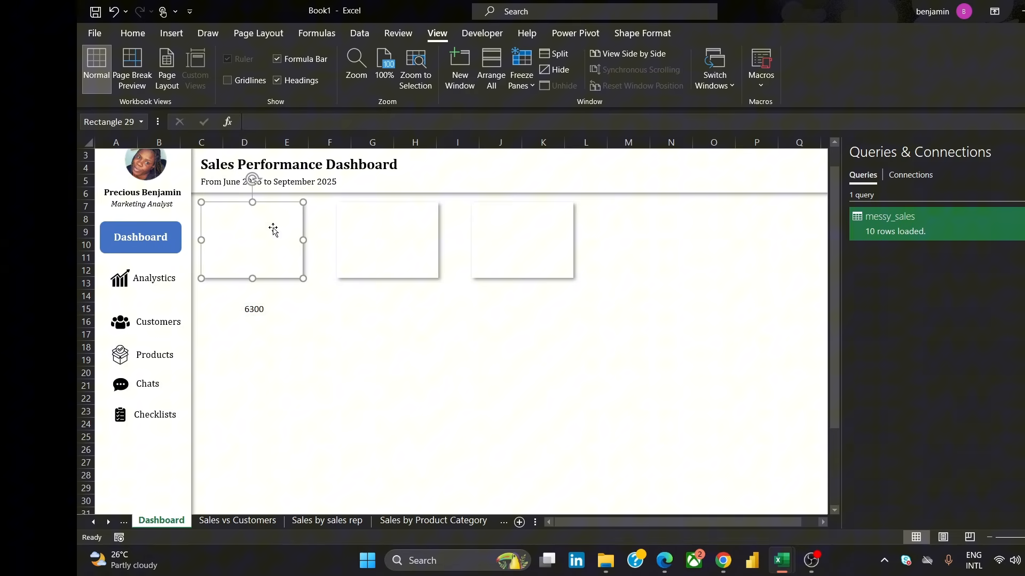
key(Escape)
click(263, 309)
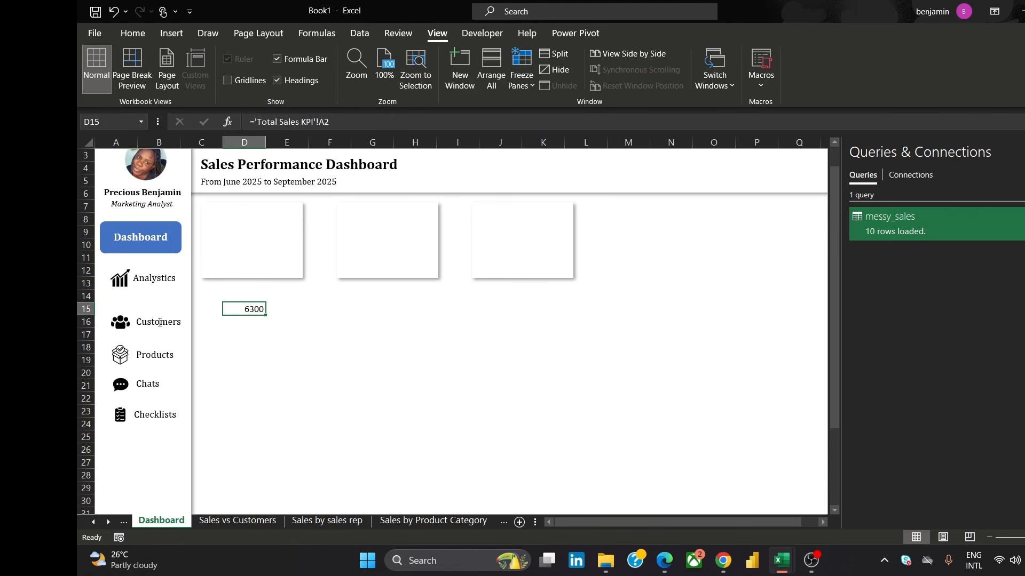
click(271, 223)
click(304, 362)
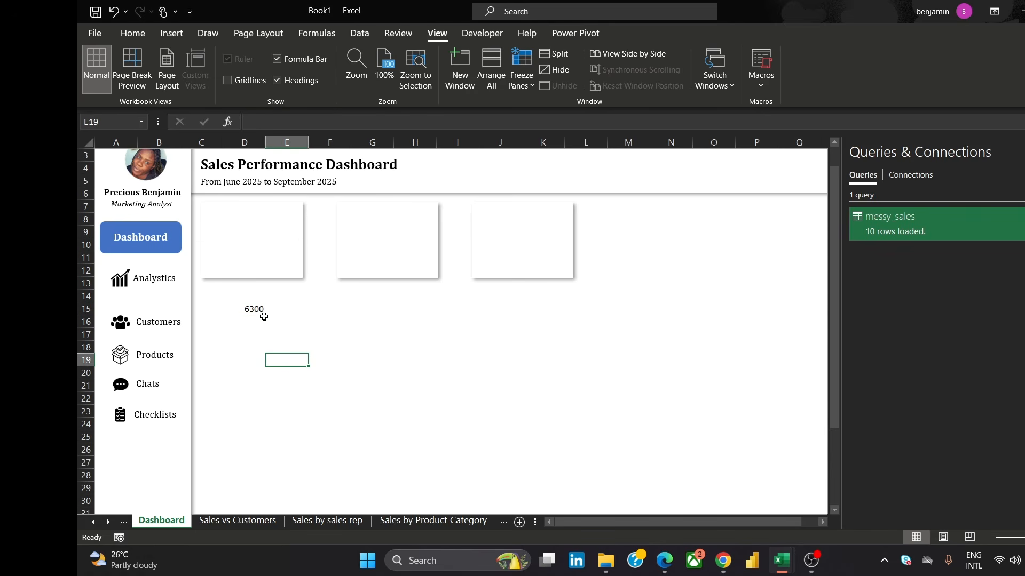
click(258, 236)
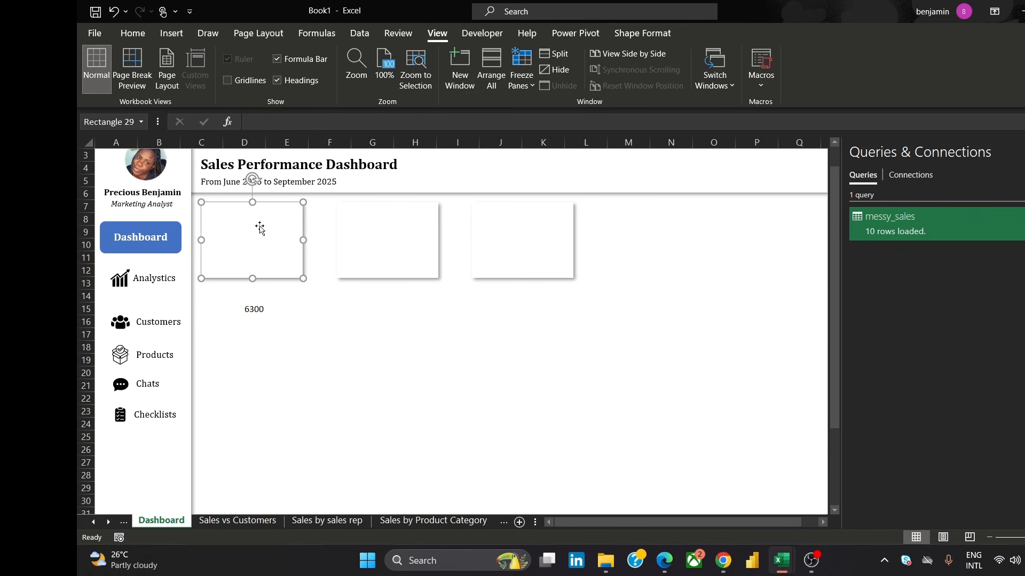
click(317, 310)
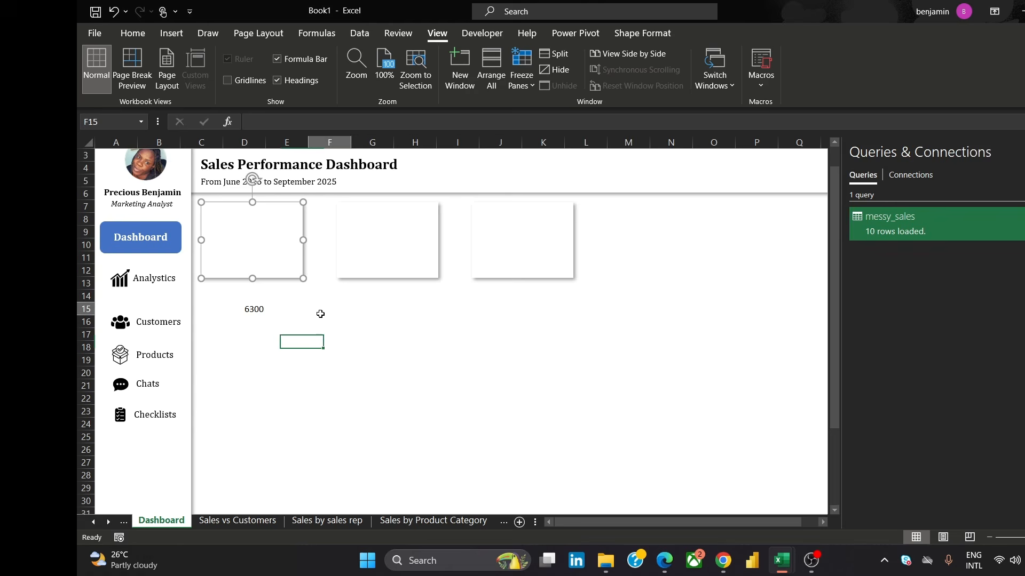
click(256, 231)
click(255, 308)
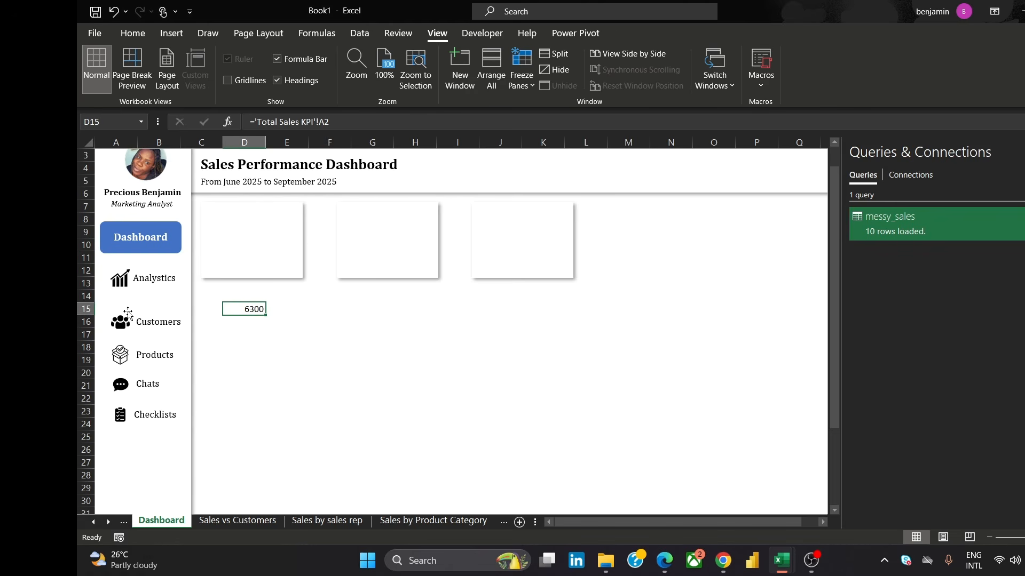
Link the first KPI card's text to cell D15 with the formula =D15
click(293, 223)
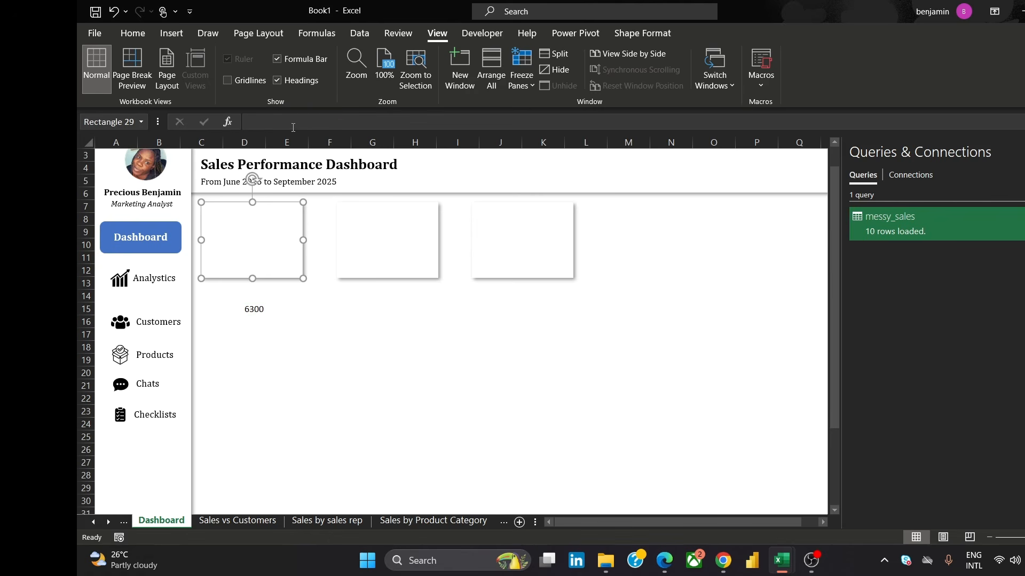
click(292, 120)
text(=)
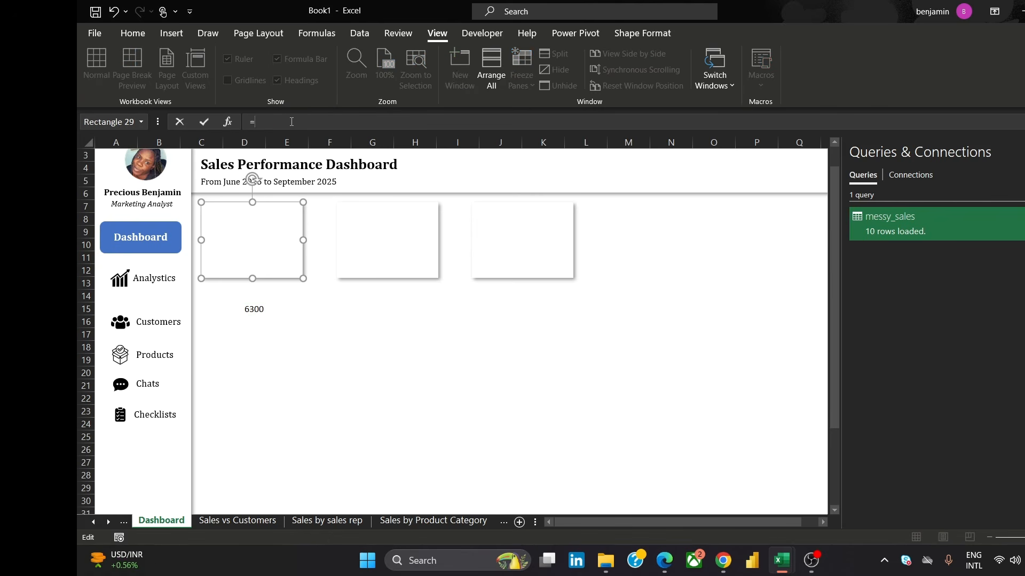
text(D15)
click(335, 312)
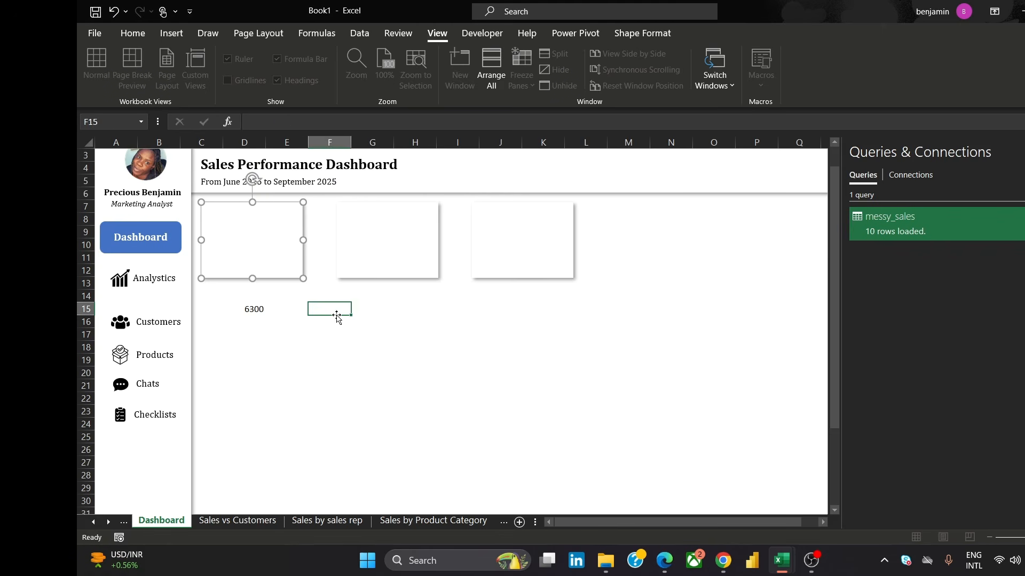
Set the first card's value to Cambria font at size 28
click(221, 216)
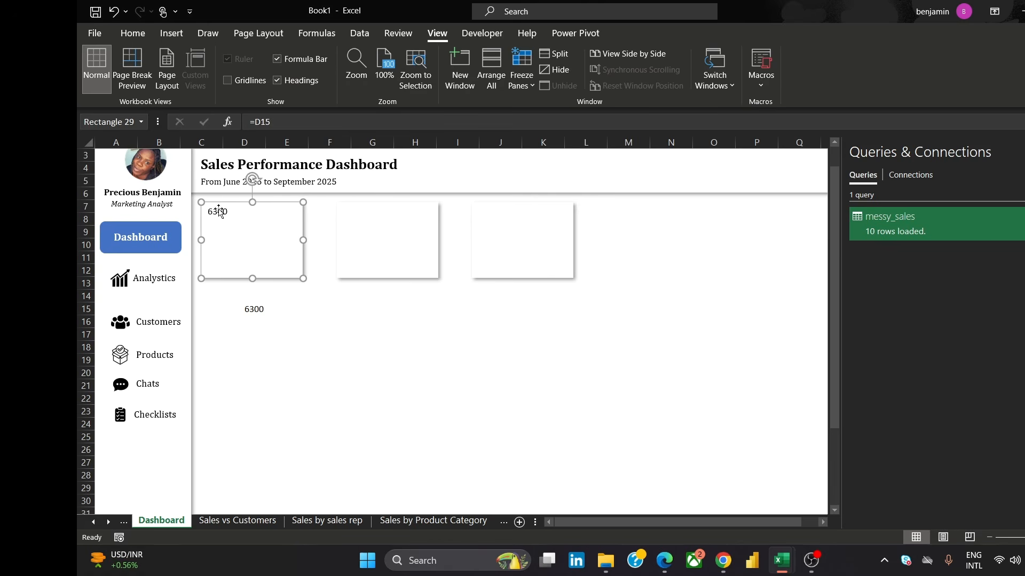
click(219, 214)
double_click(220, 213)
click(133, 33)
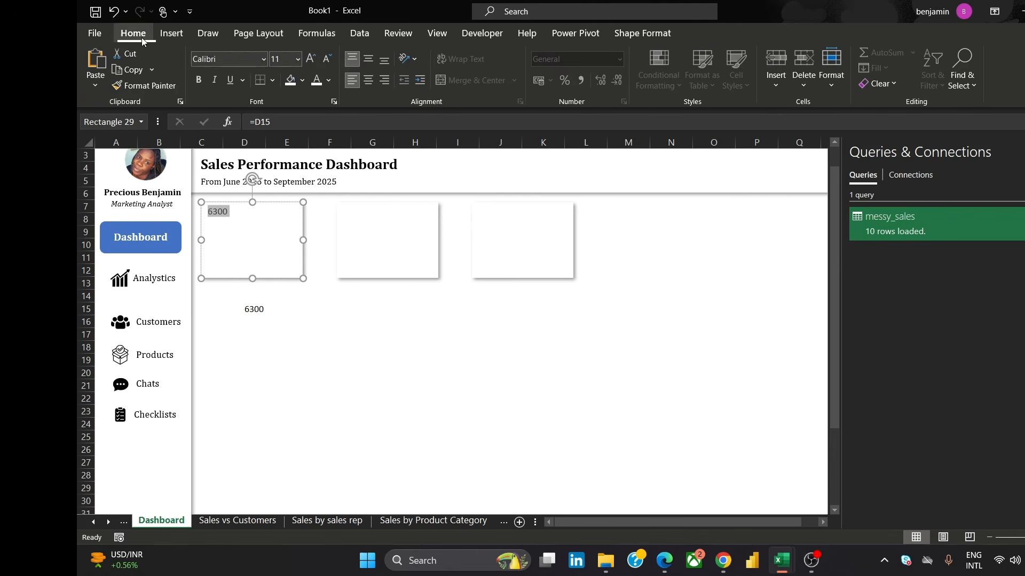
click(198, 58)
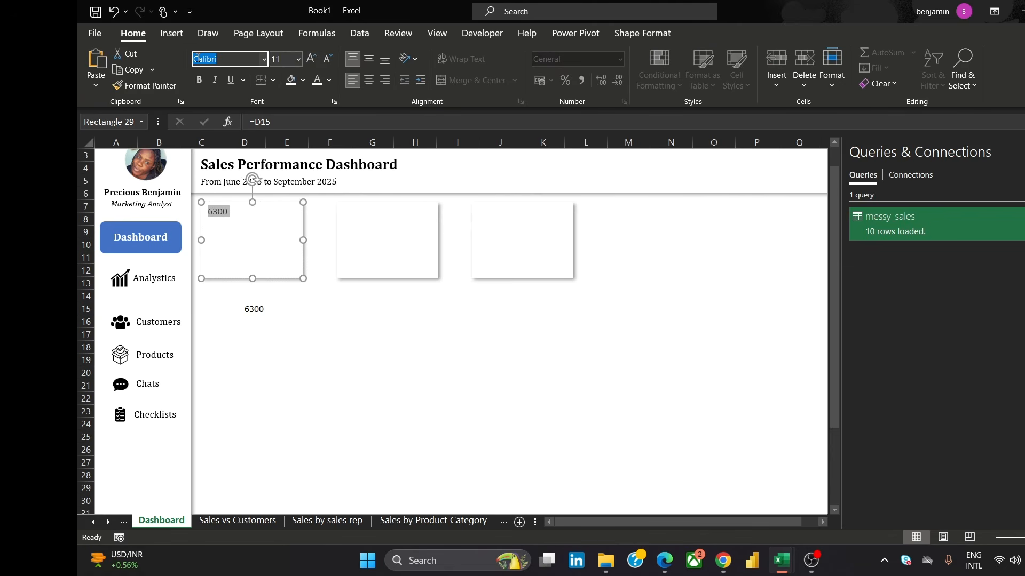
text(Cam)
key(Return)
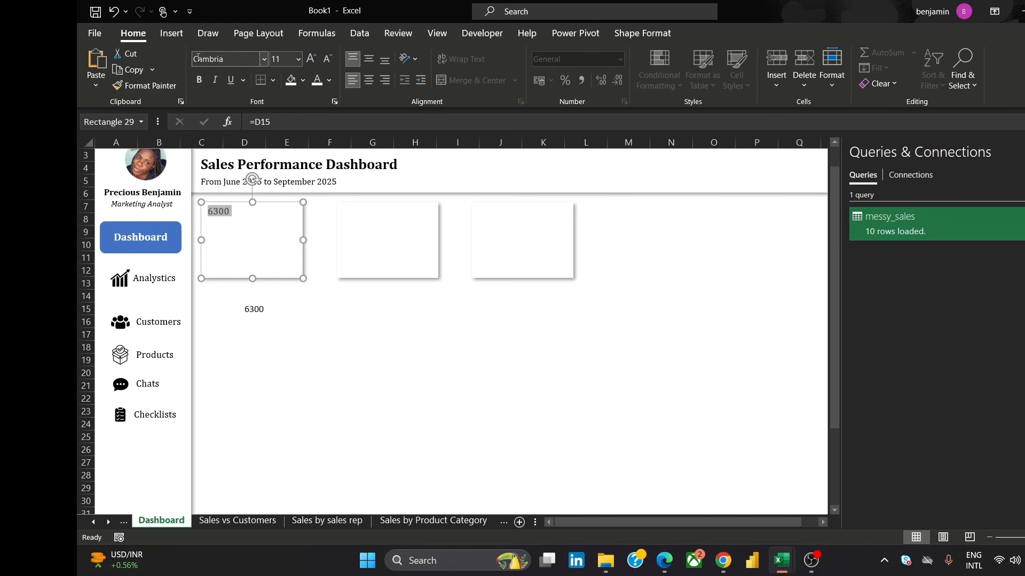
click(298, 60)
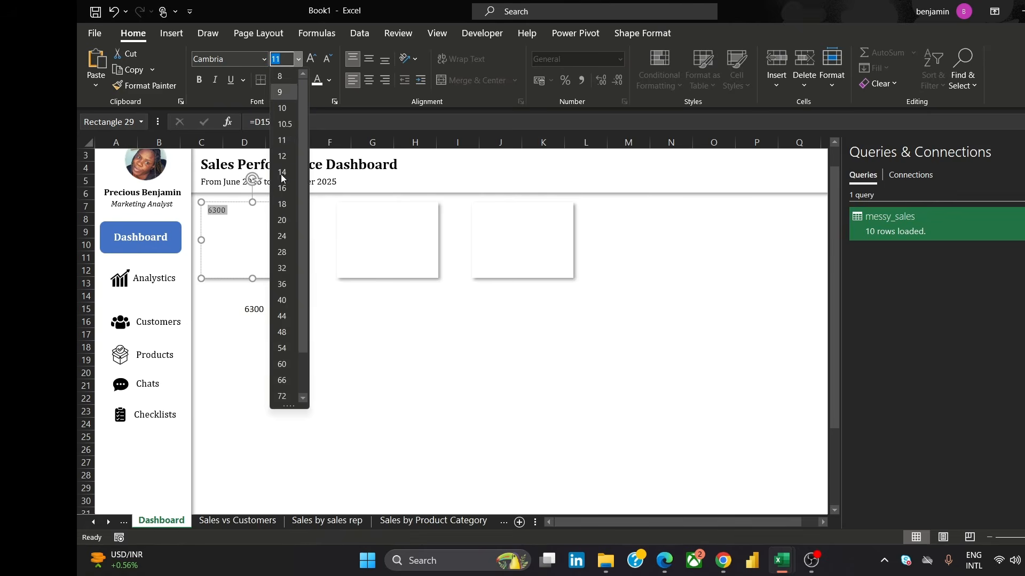
click(283, 253)
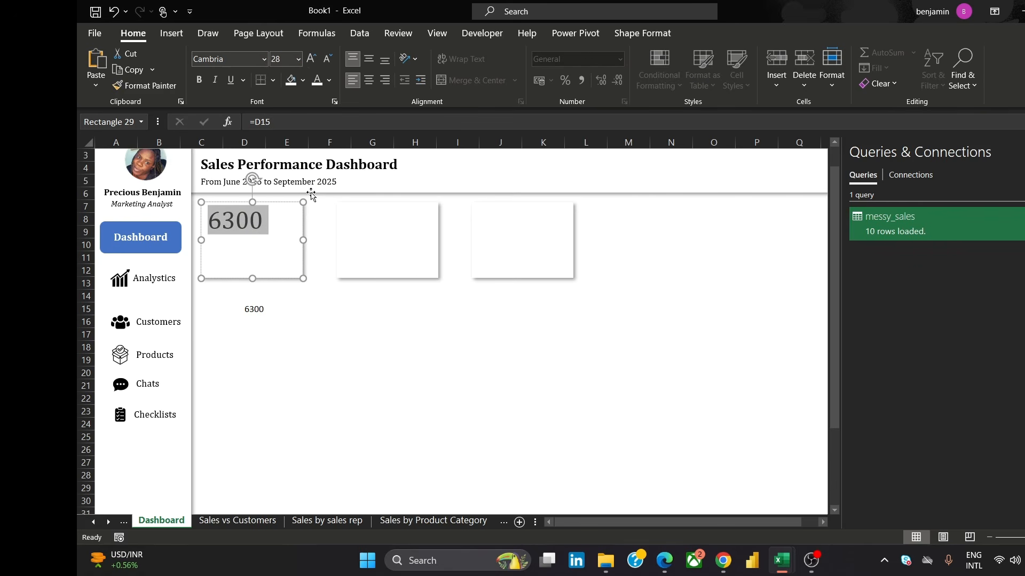
Center the card's value vertically and horizontally and make it bold
click(369, 60)
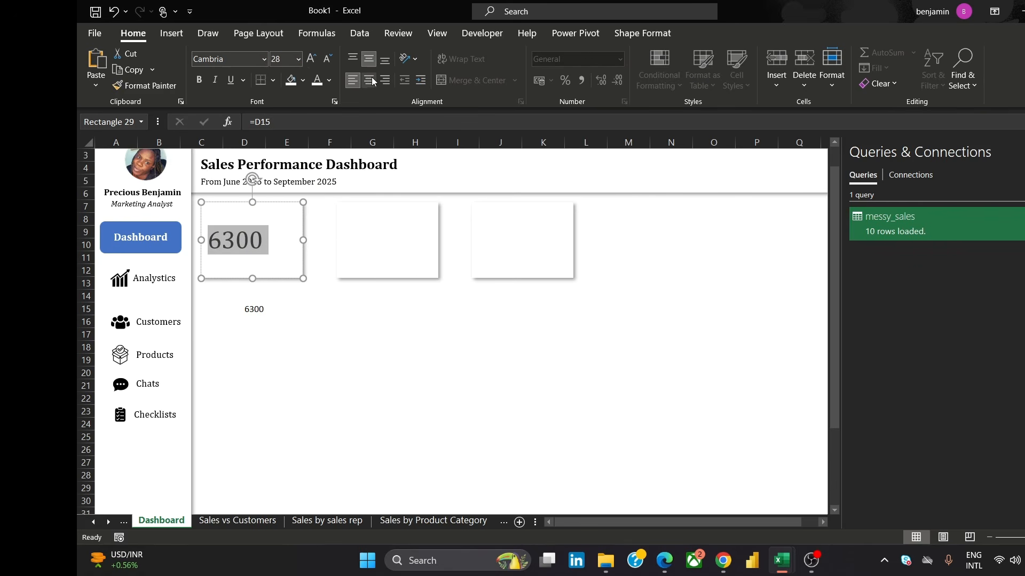
click(372, 80)
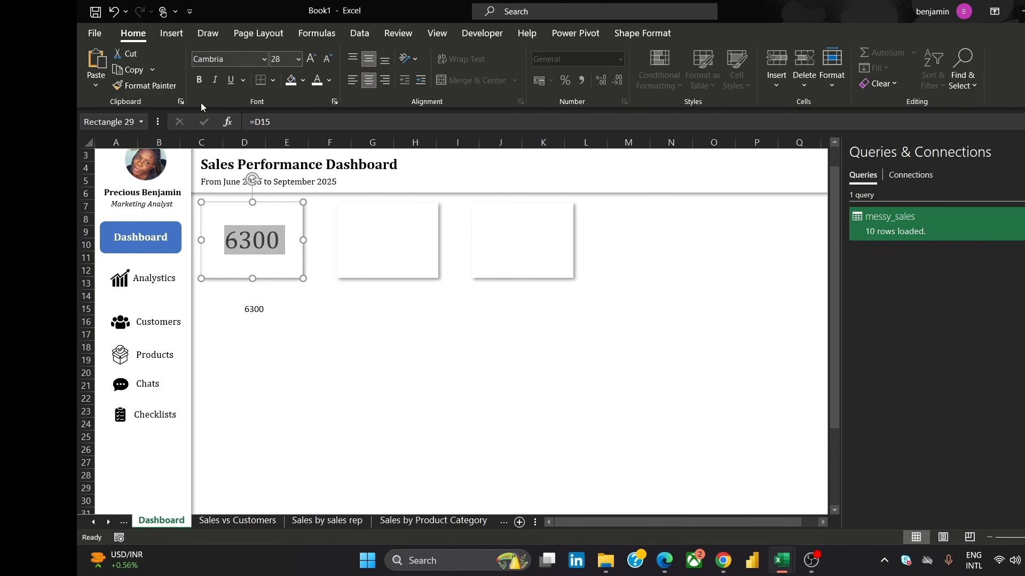
click(198, 81)
click(351, 271)
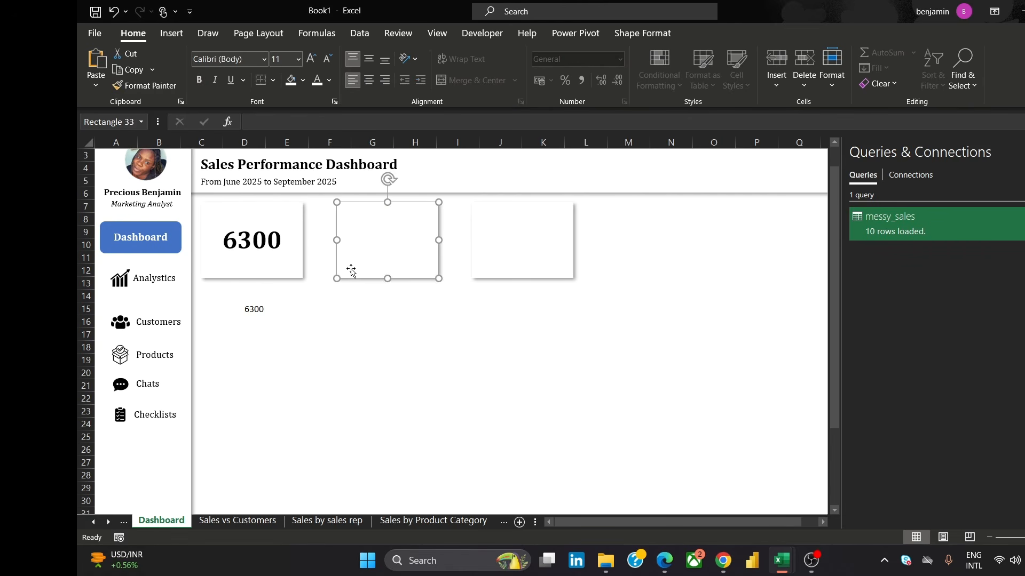
click(362, 344)
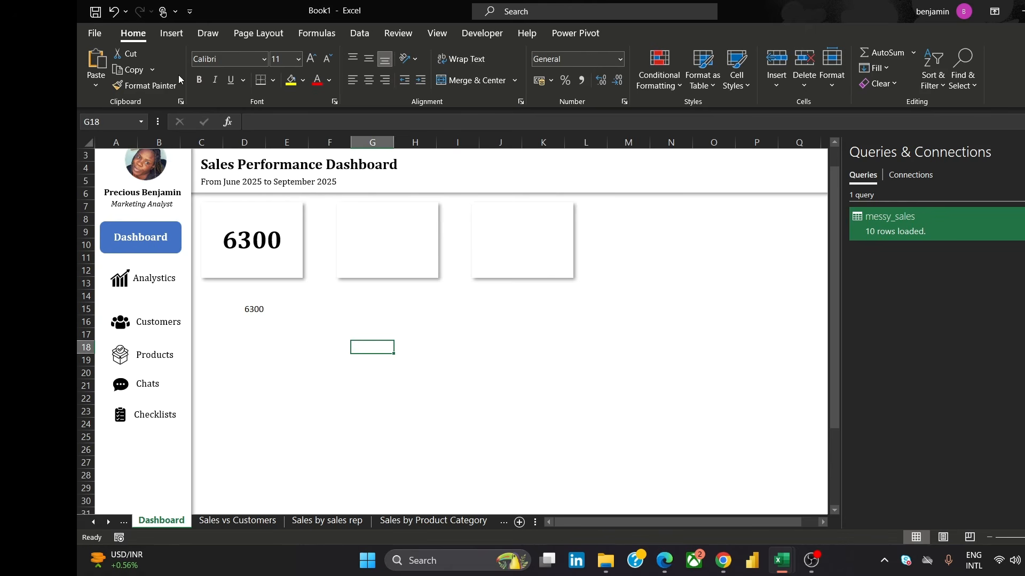
Insert a text box below the cards reading Total Sales and shrink it to fit the label
click(171, 33)
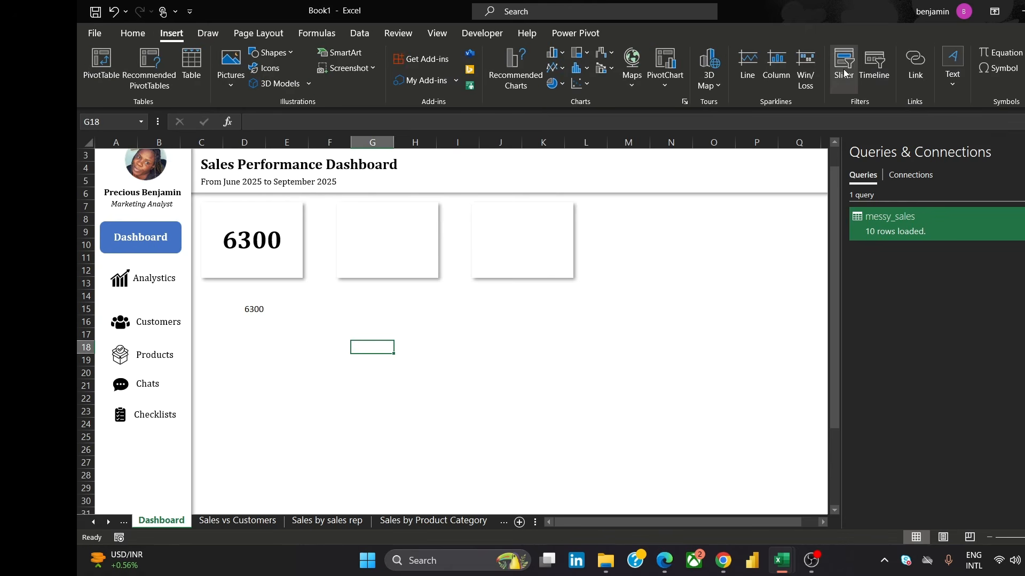
click(952, 67)
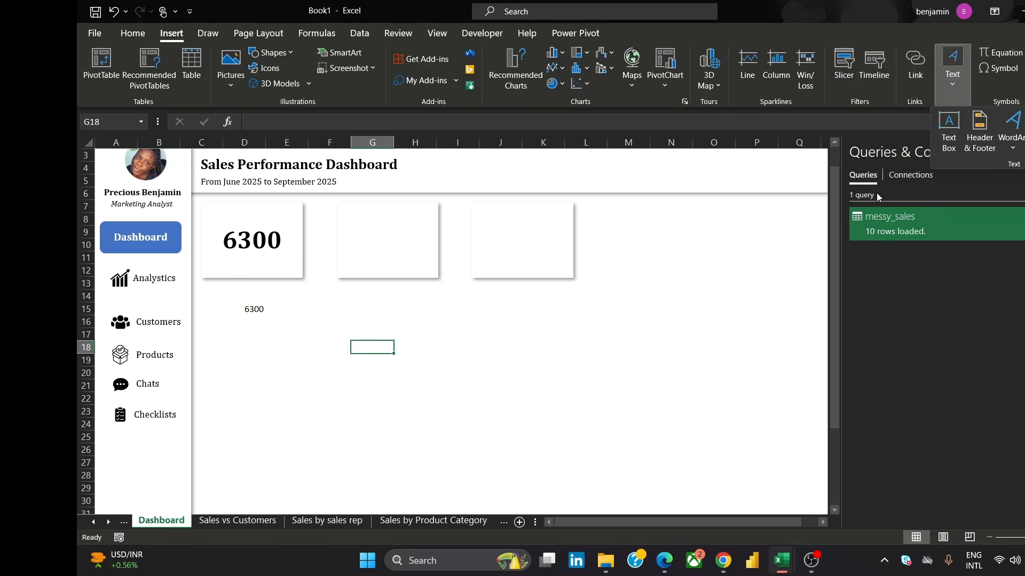
click(949, 128)
drag(465, 338, 575, 379)
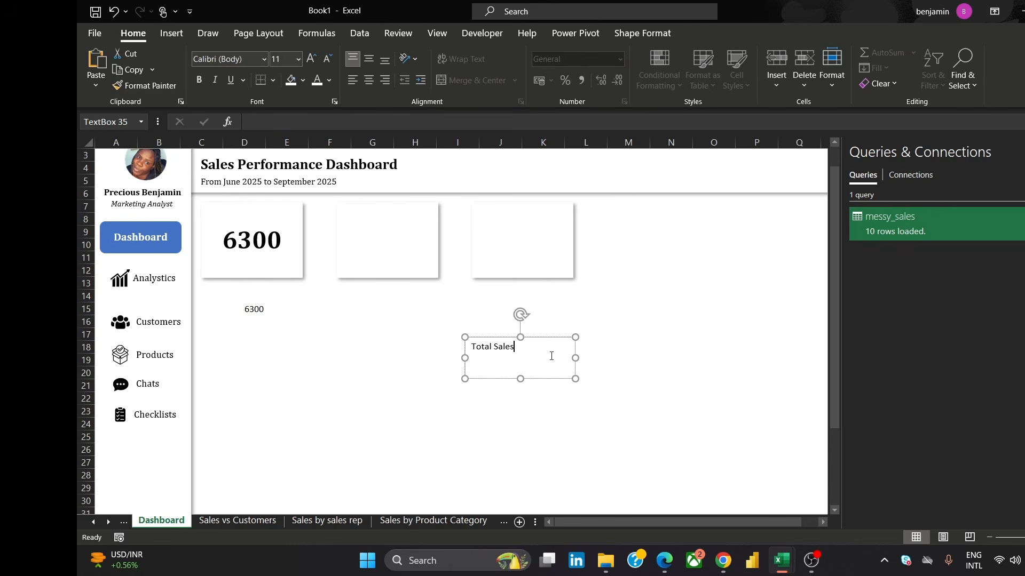
drag(520, 378, 535, 347)
Format the Total Sales label in bold Cambria
click(520, 351)
key(ctrl+a)
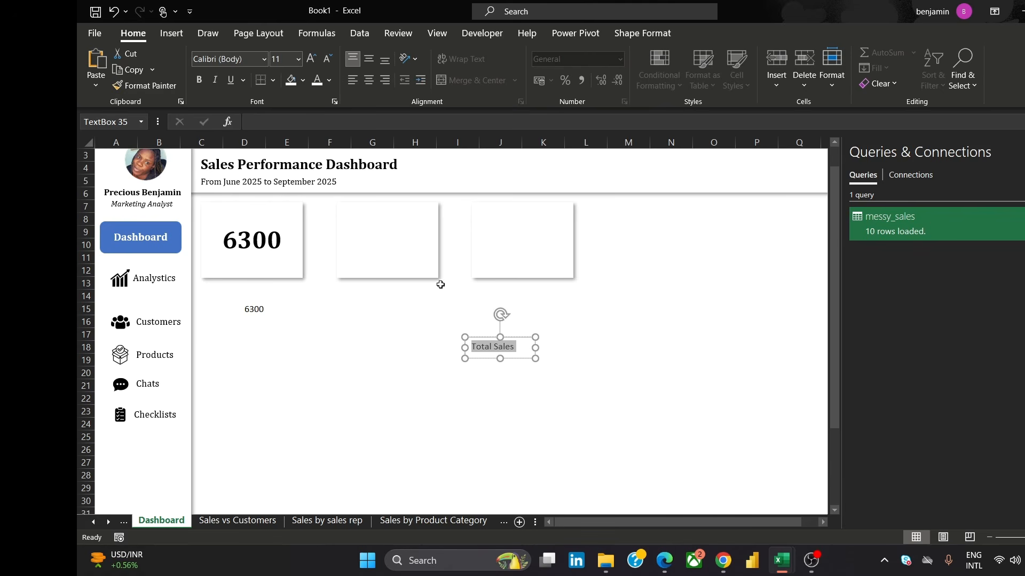
click(243, 59)
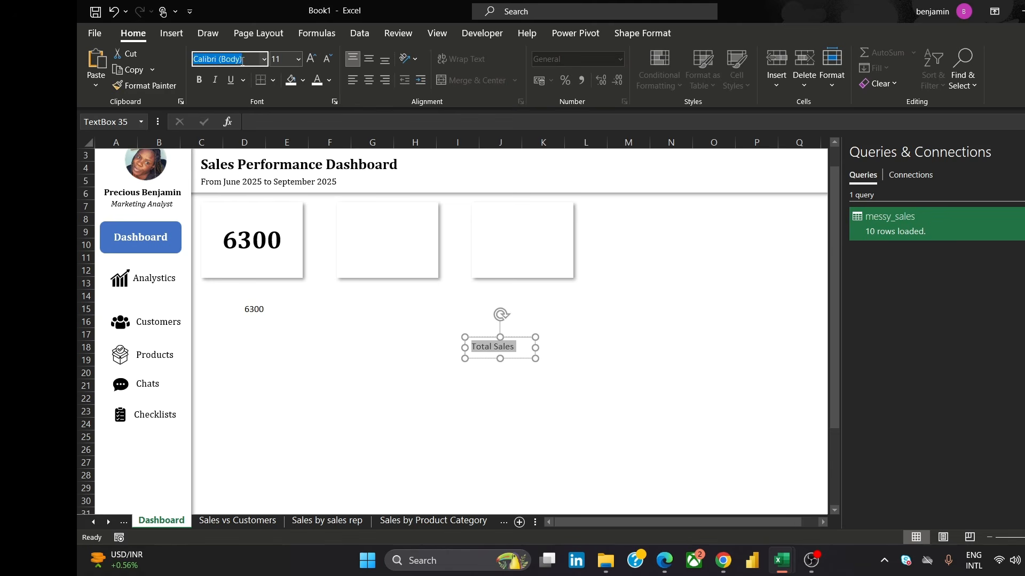
text(Cambria)
key(Return)
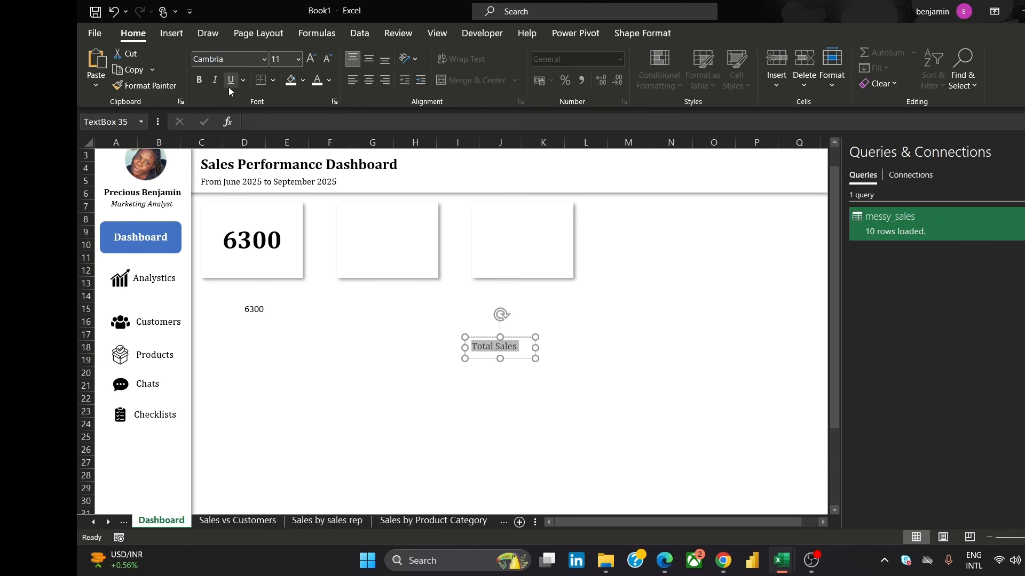
click(198, 80)
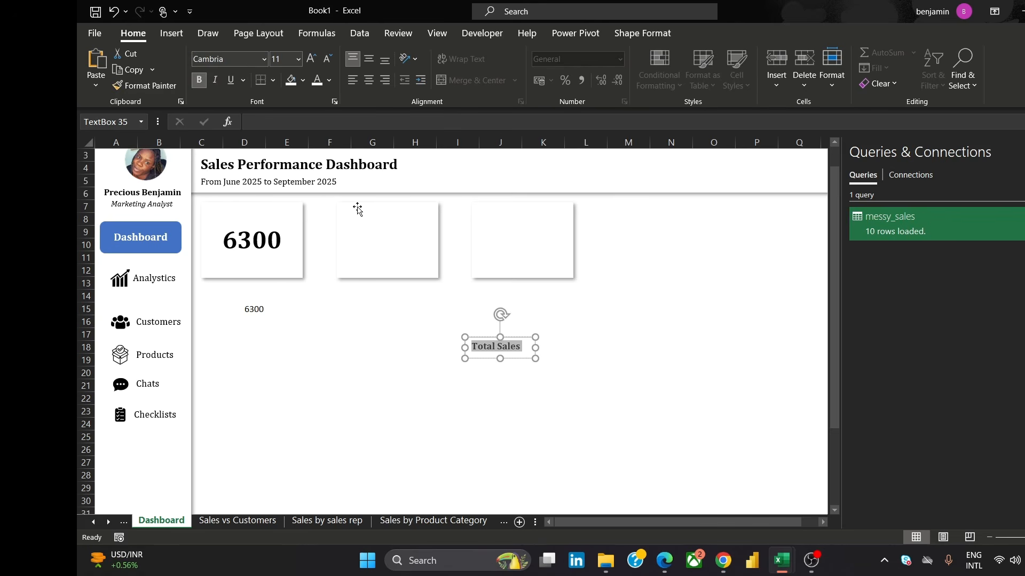
Remove the label text box's fill and outline, setting No fill and No line
drag(522, 361, 356, 324)
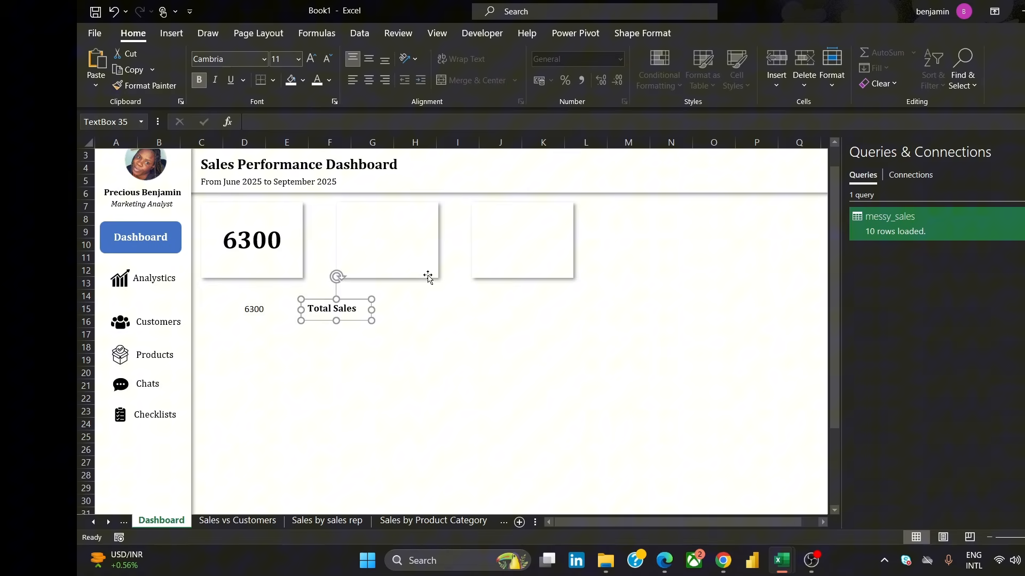
right_click(342, 316)
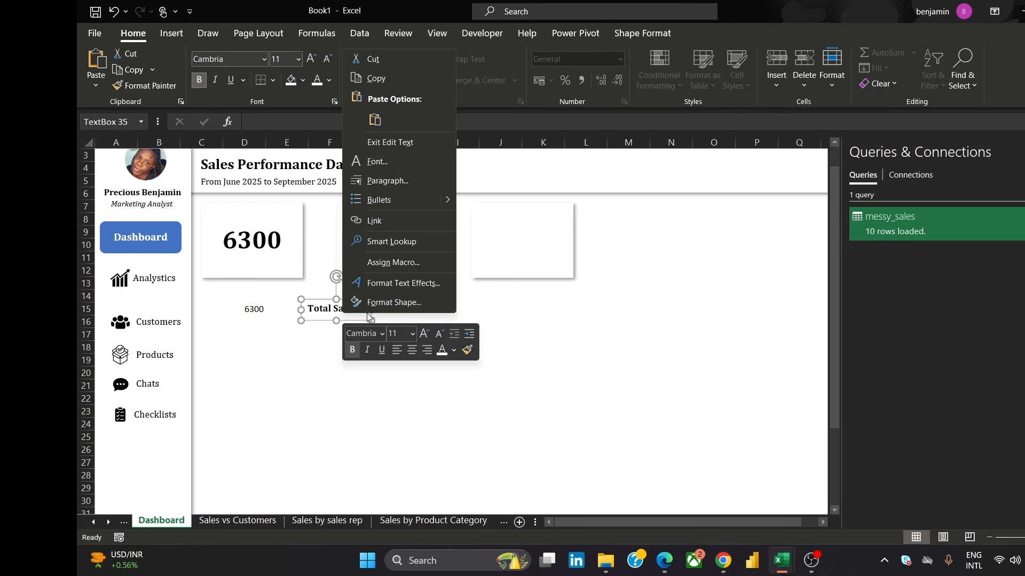
click(394, 305)
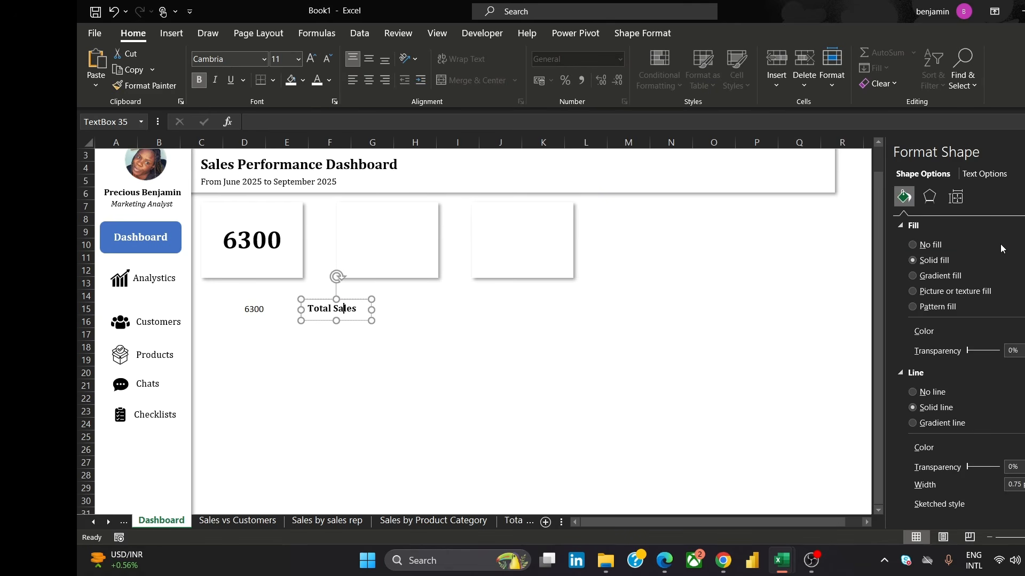
click(938, 244)
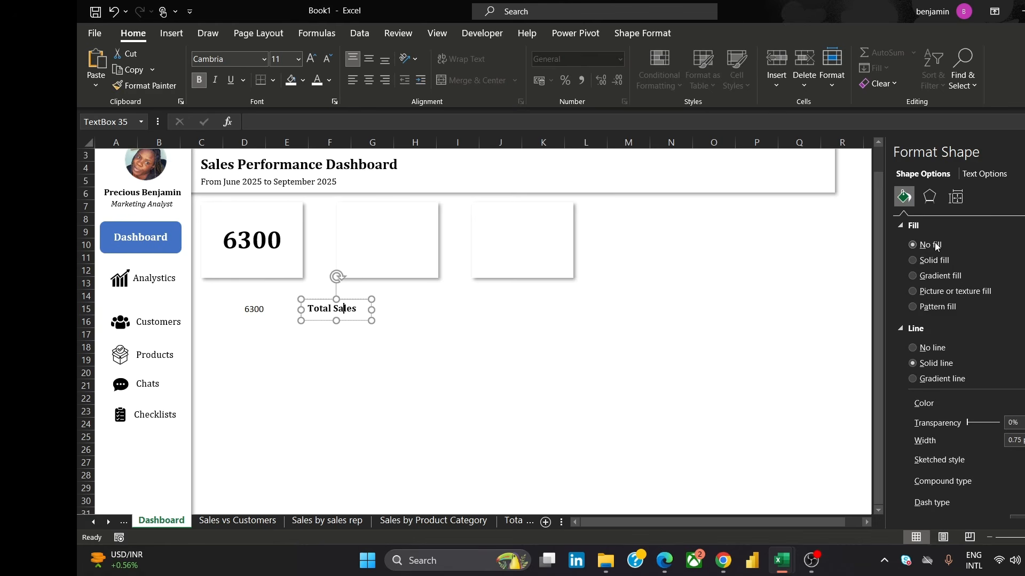
click(938, 350)
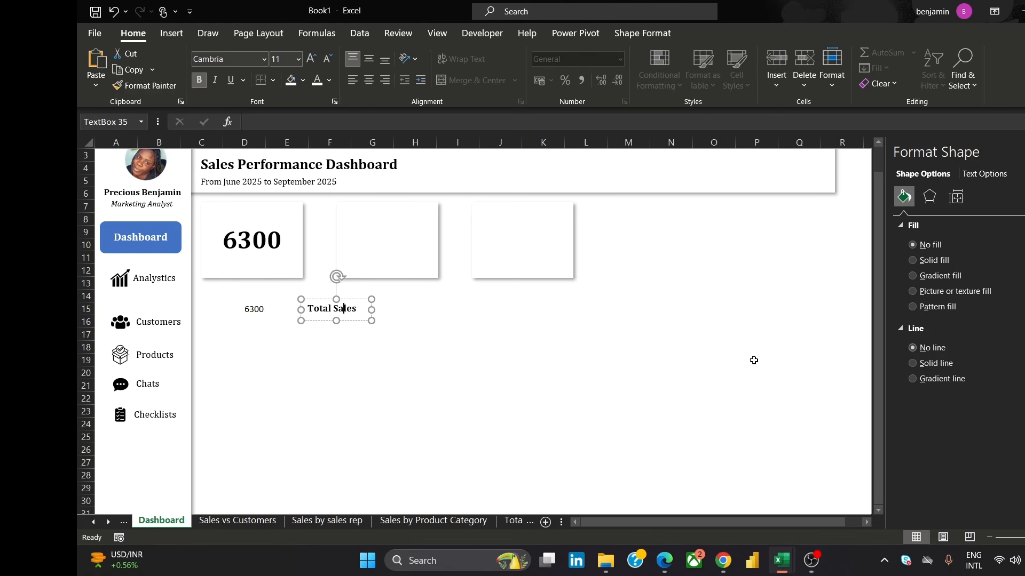
Unbold the Total Sales label and place it in the first card's top-left corner
click(347, 325)
click(200, 79)
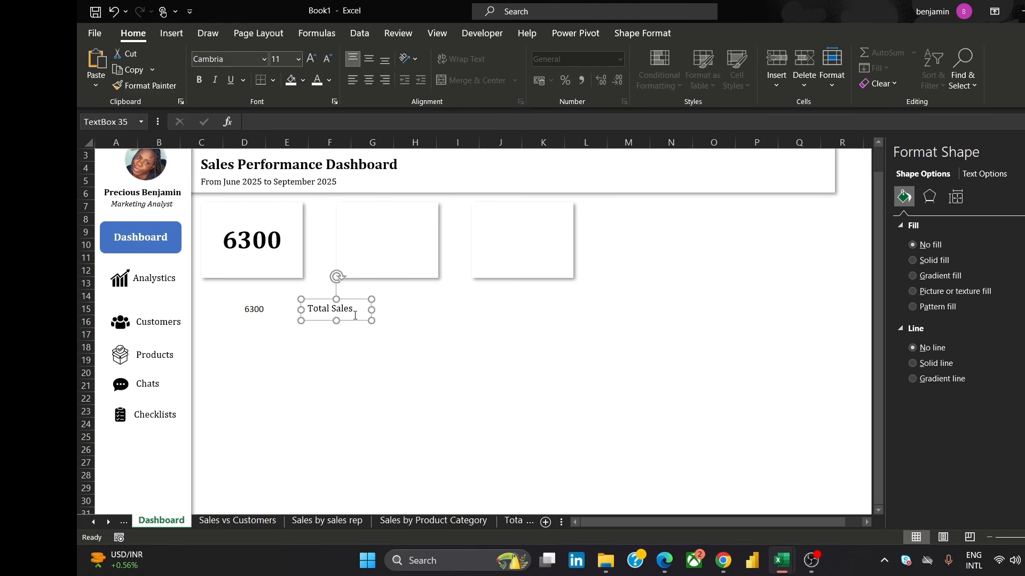
drag(328, 304, 249, 229)
click(464, 398)
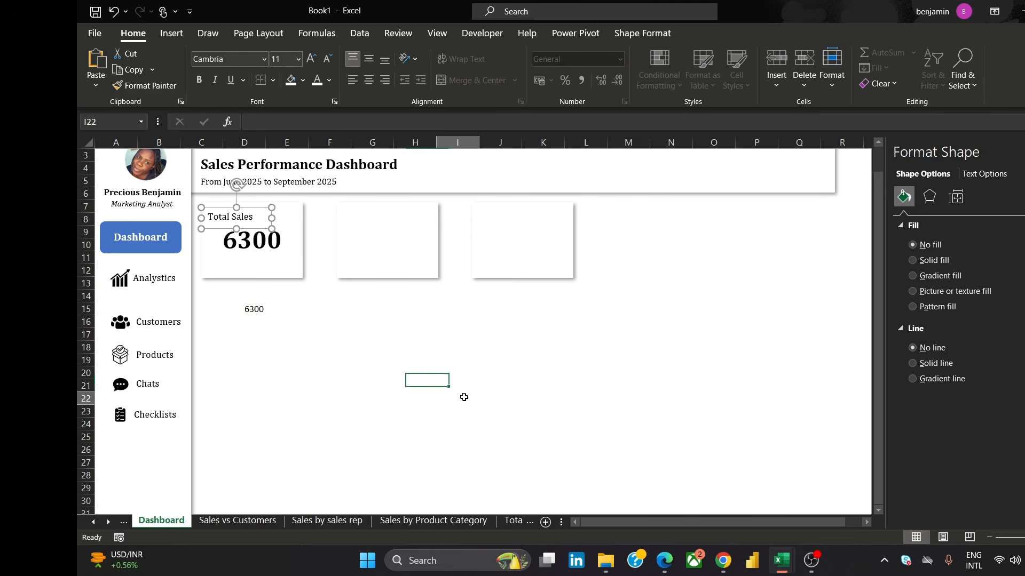
Move the linked Total Sales formula cell from D15 up to D11, behind the first card
click(260, 310)
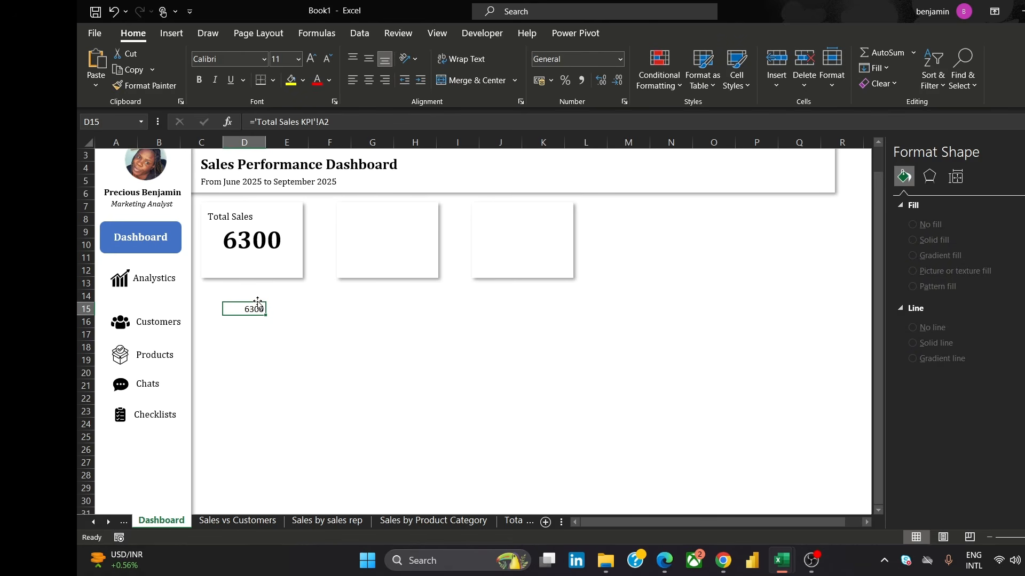
key(Up)
key(Up)
key(Up)
key(Up)
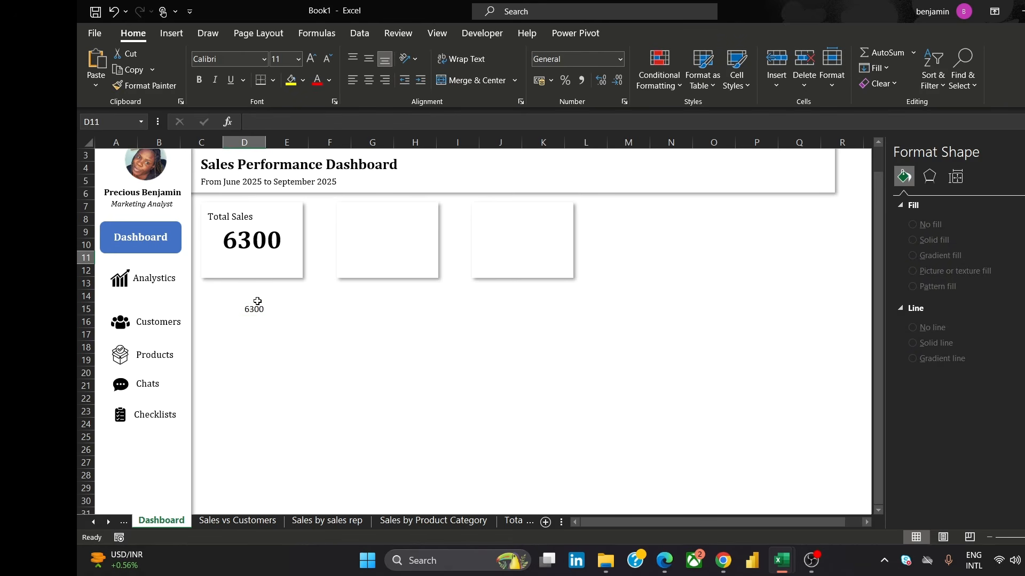
key(Down)
key(Down)
key(Down)
key(Down)
key(Down)
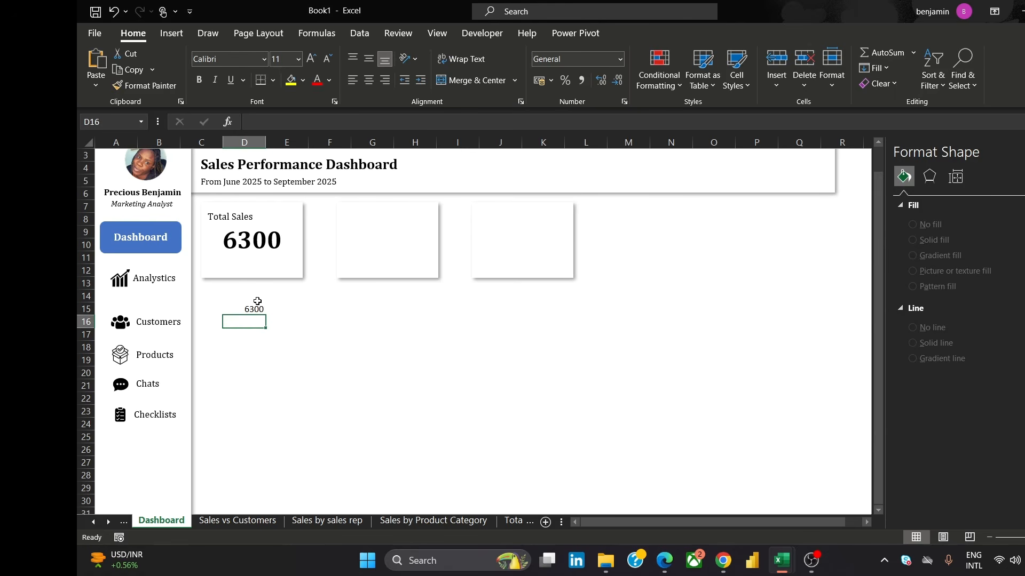
click(252, 309)
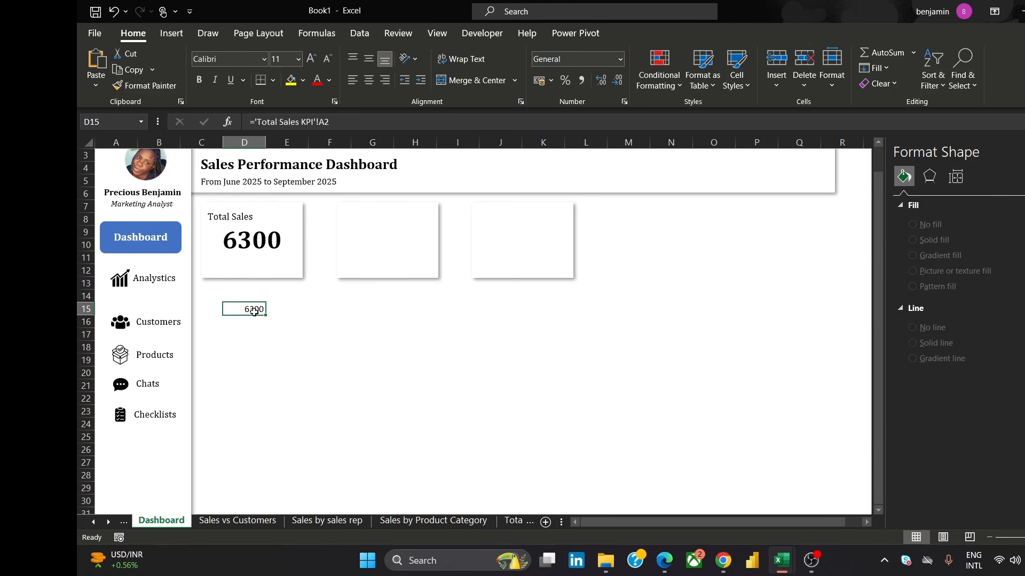
drag(256, 316, 261, 258)
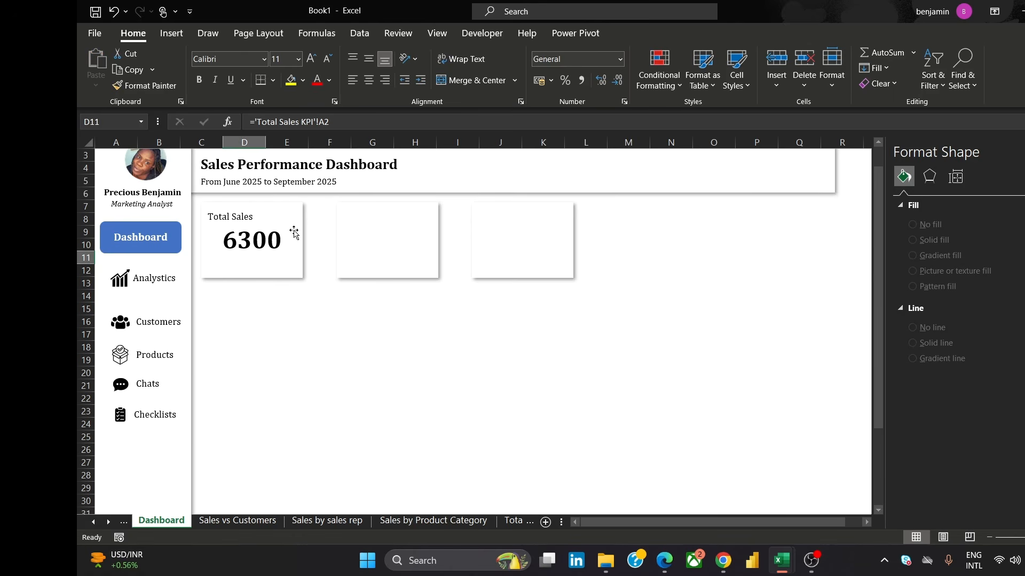
Open the Total Sales KPI sheet
click(405, 336)
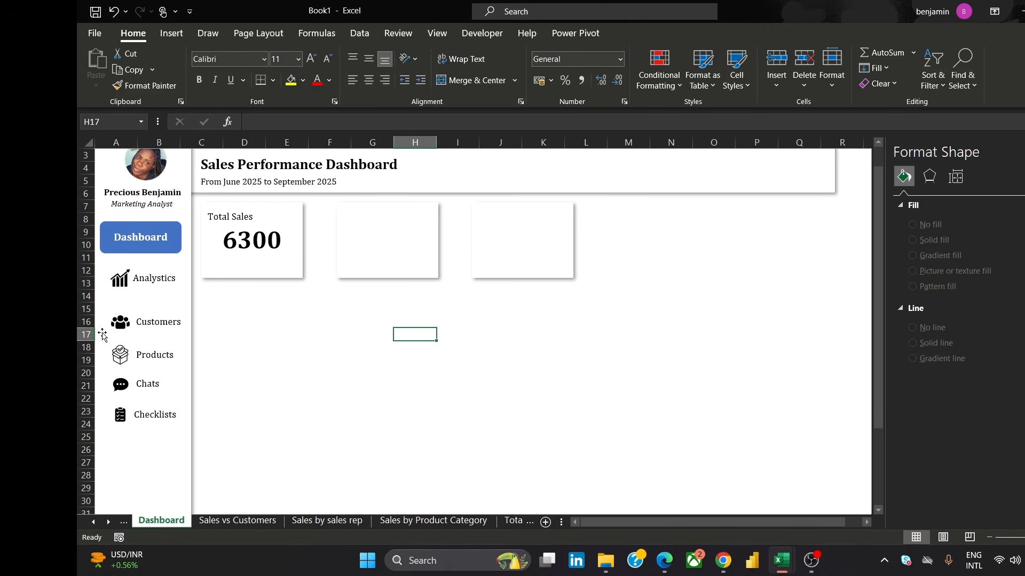
click(516, 521)
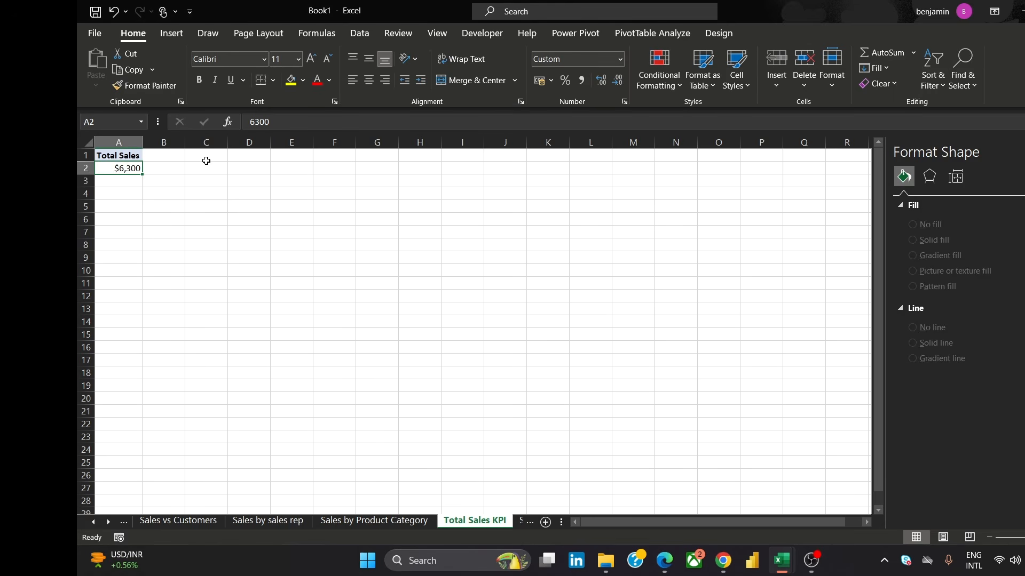
click(239, 166)
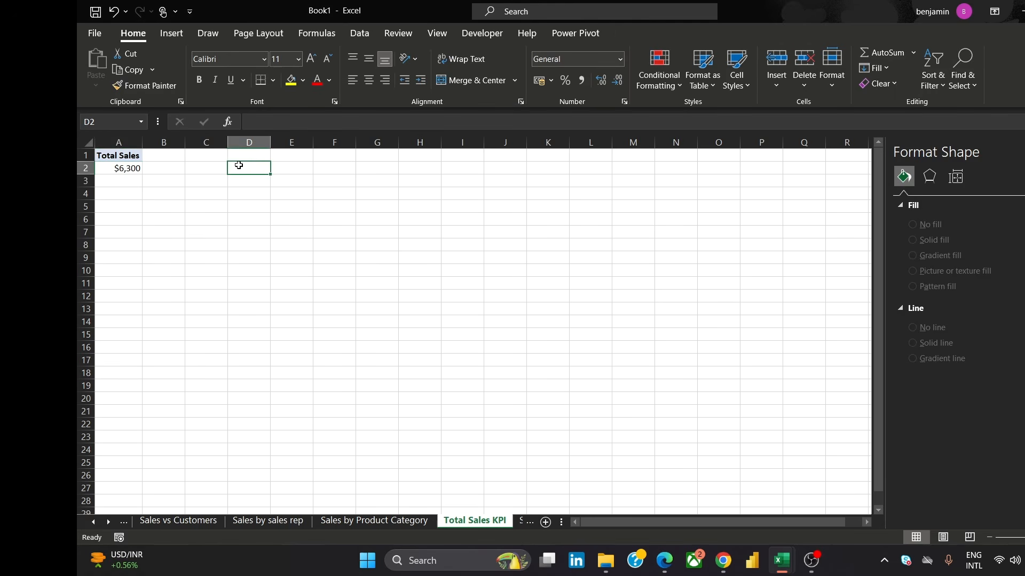
Insert a pivot table at E2 from the workbook's Data Model with Total Revenue in Values
click(298, 171)
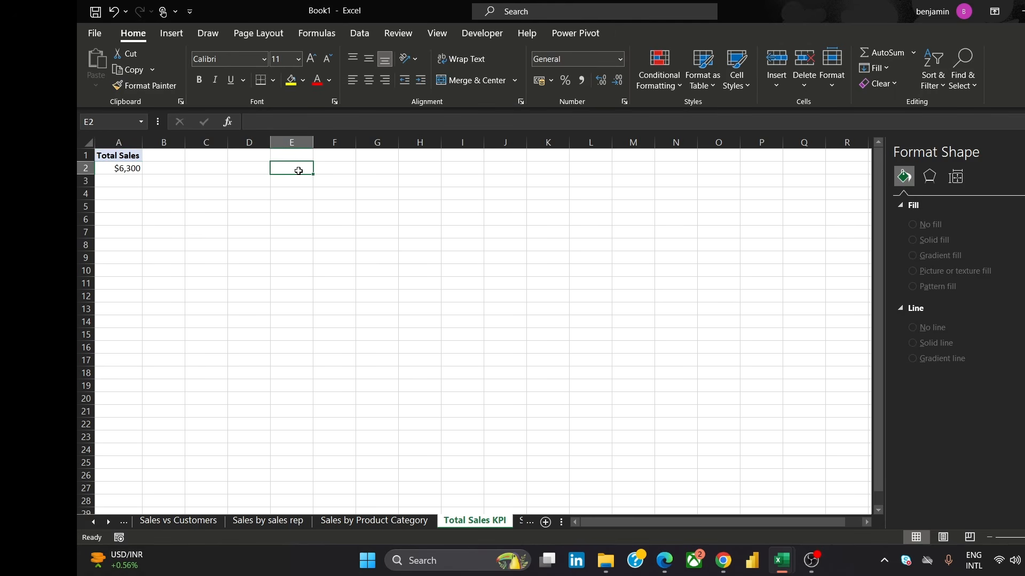
click(167, 34)
click(106, 64)
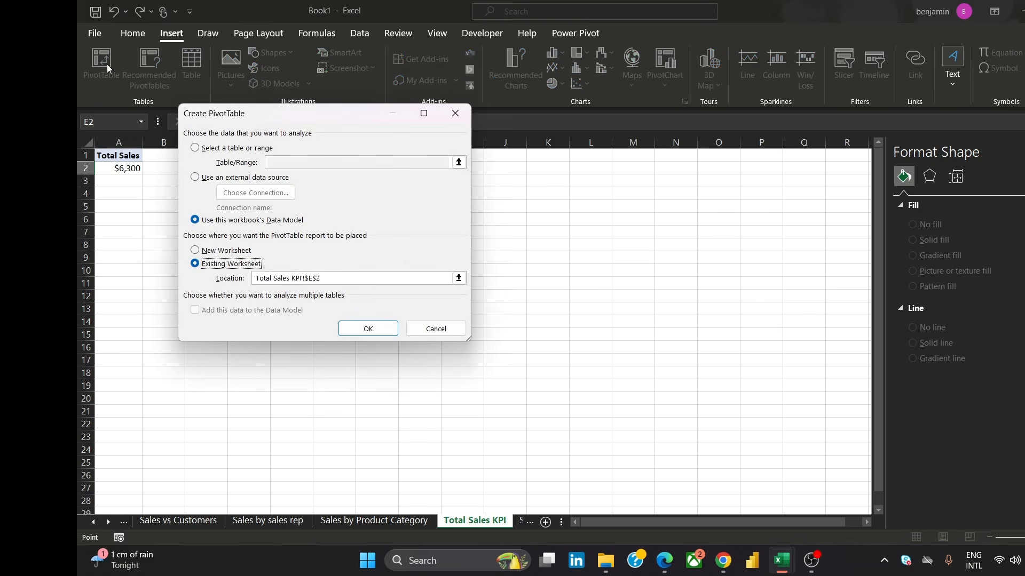
click(366, 329)
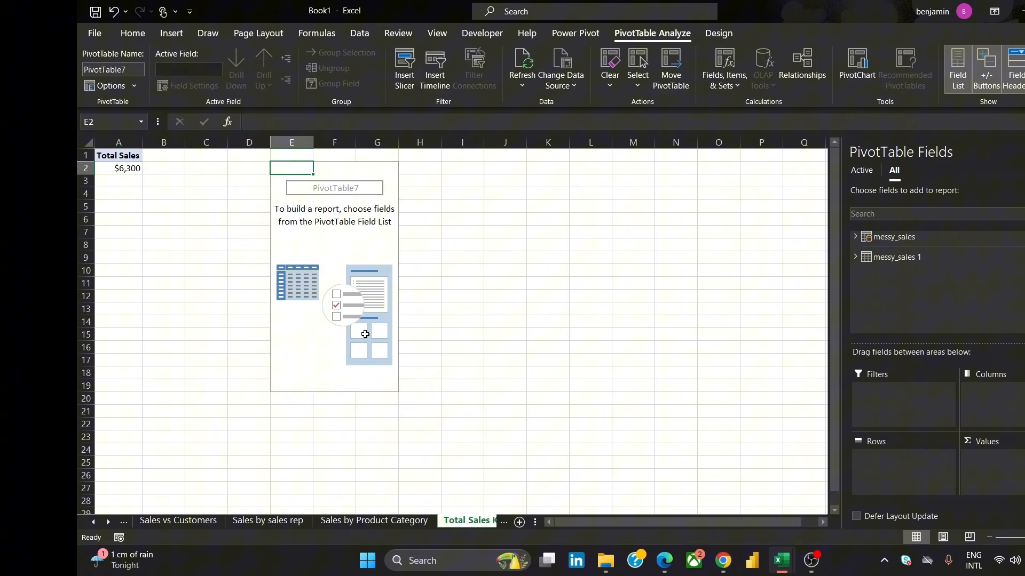
click(862, 240)
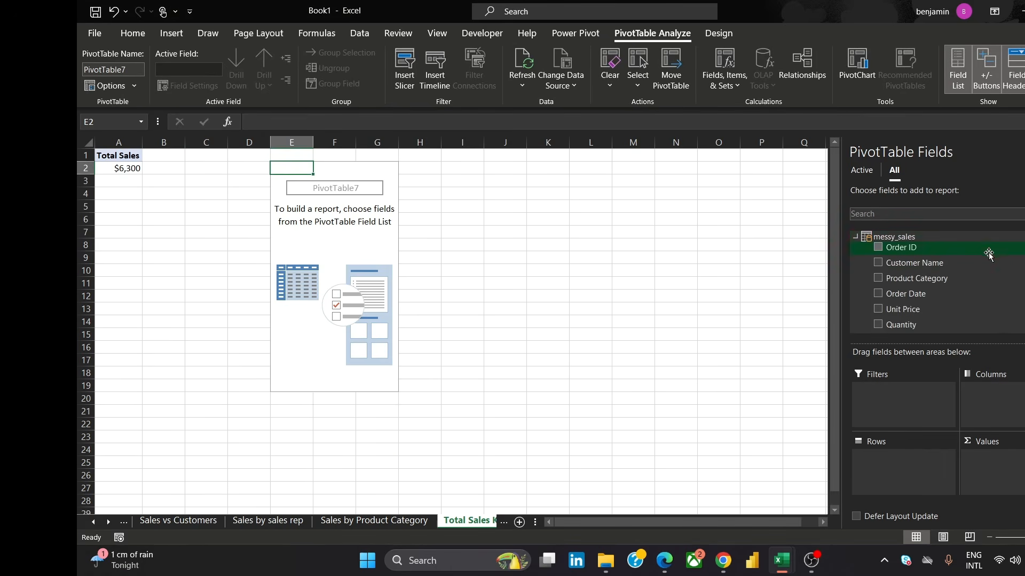
scroll(934, 283, down, 5)
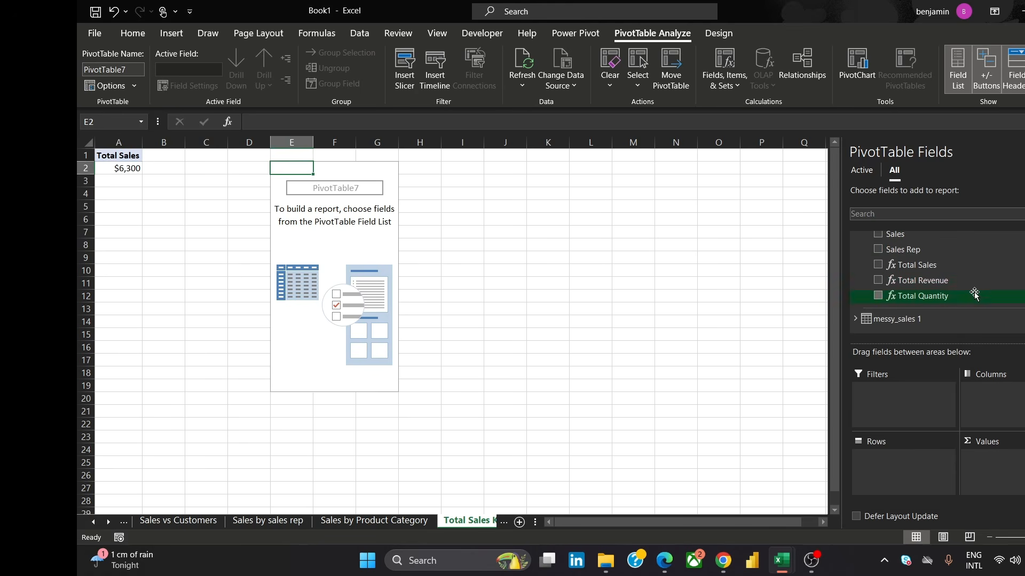
drag(963, 281, 1000, 458)
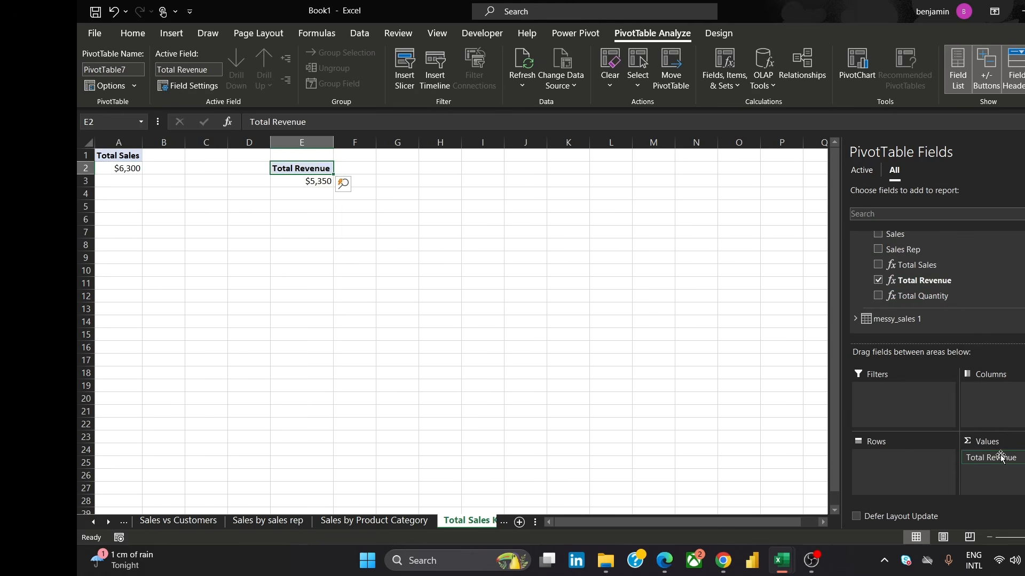
Select the Total Revenue value cell, then switch to the Dashboard sheet
click(434, 215)
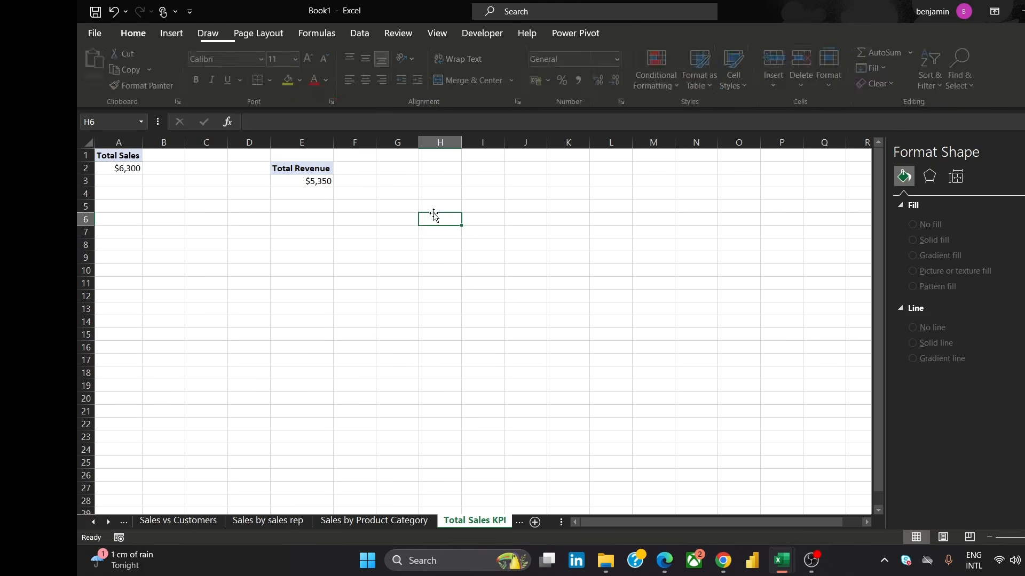
click(309, 184)
click(359, 187)
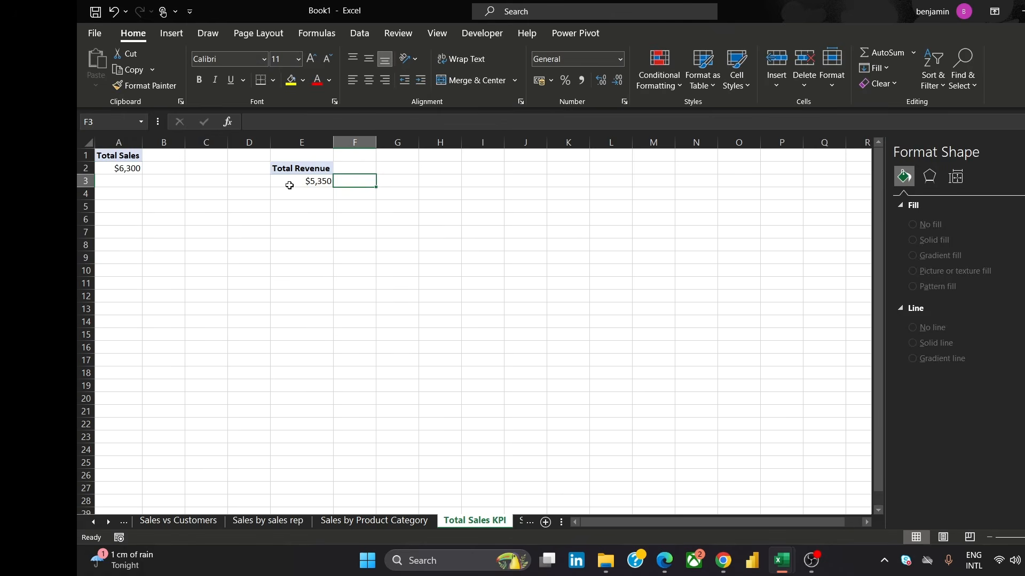
click(289, 182)
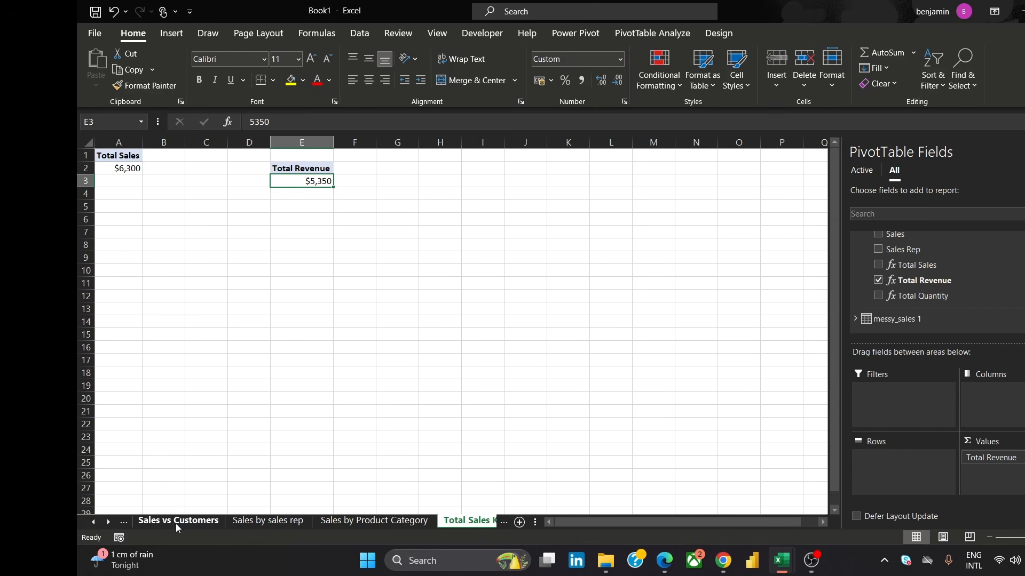
click(93, 523)
click(93, 523)
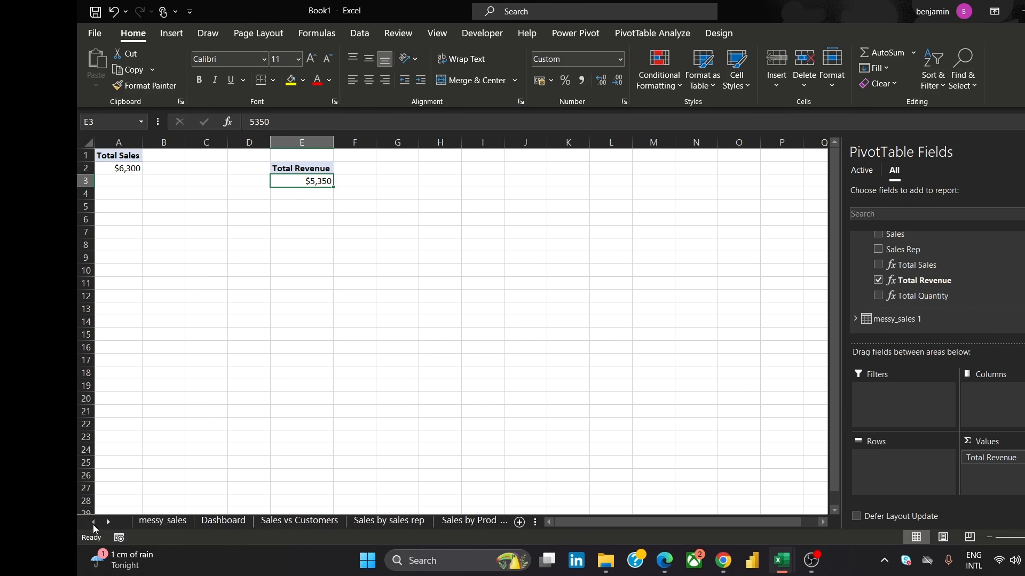
click(234, 523)
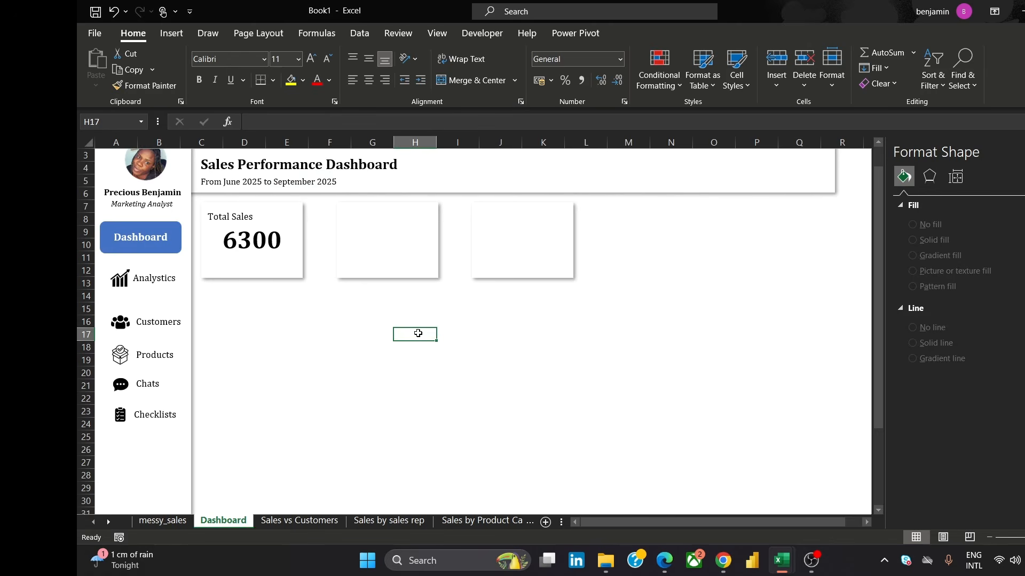
In Dashboard cell G15, enter a formula linking to 'Total Sales KPI'!E3
click(383, 310)
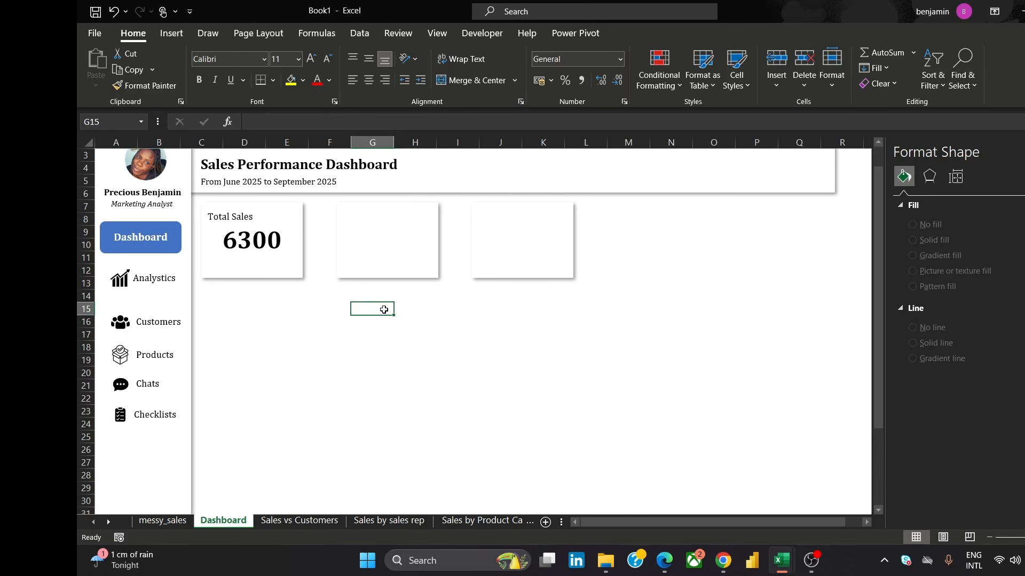
click(266, 115)
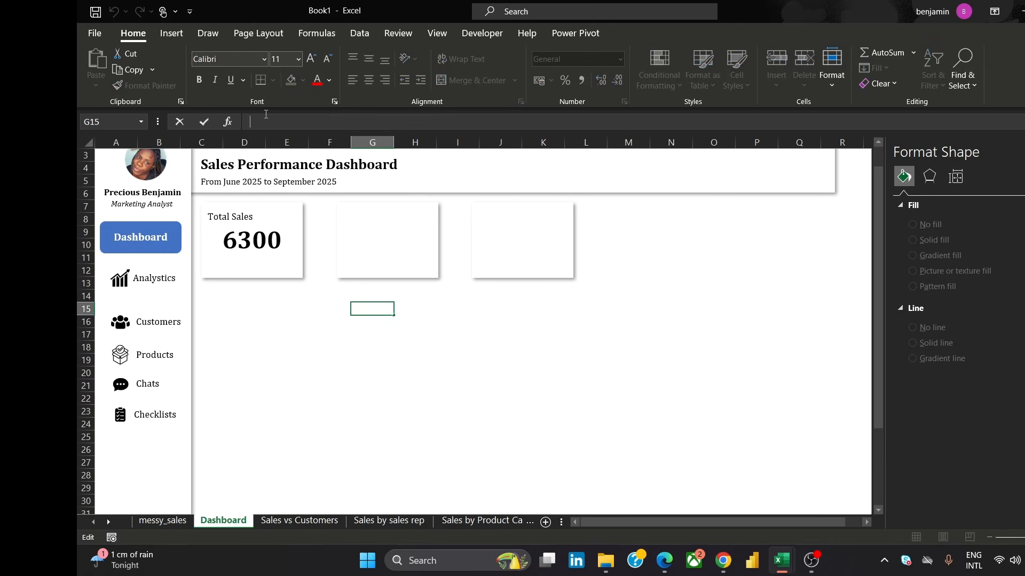
text(=)
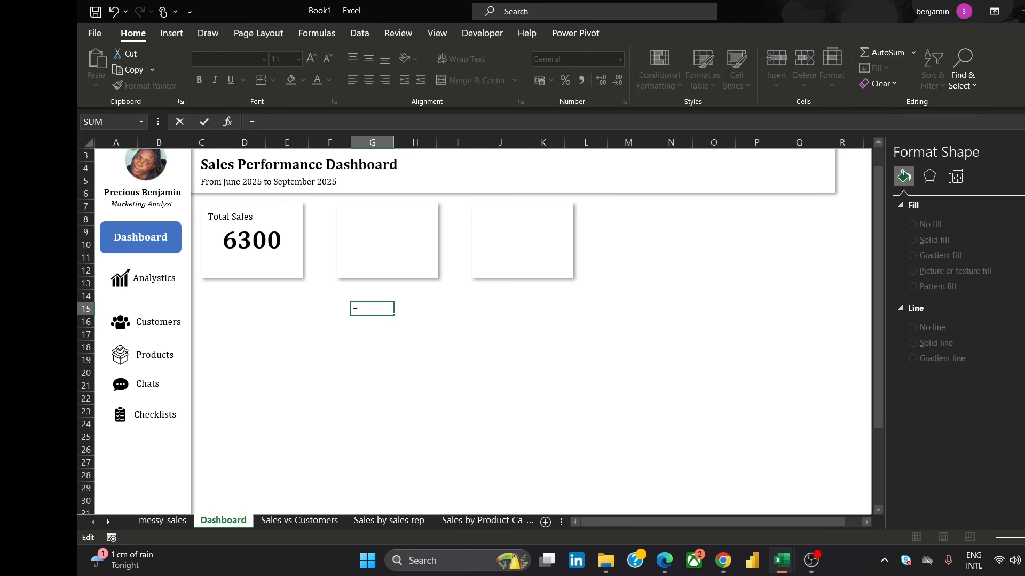
text( 'T')
text(p)
key(BackSpace)
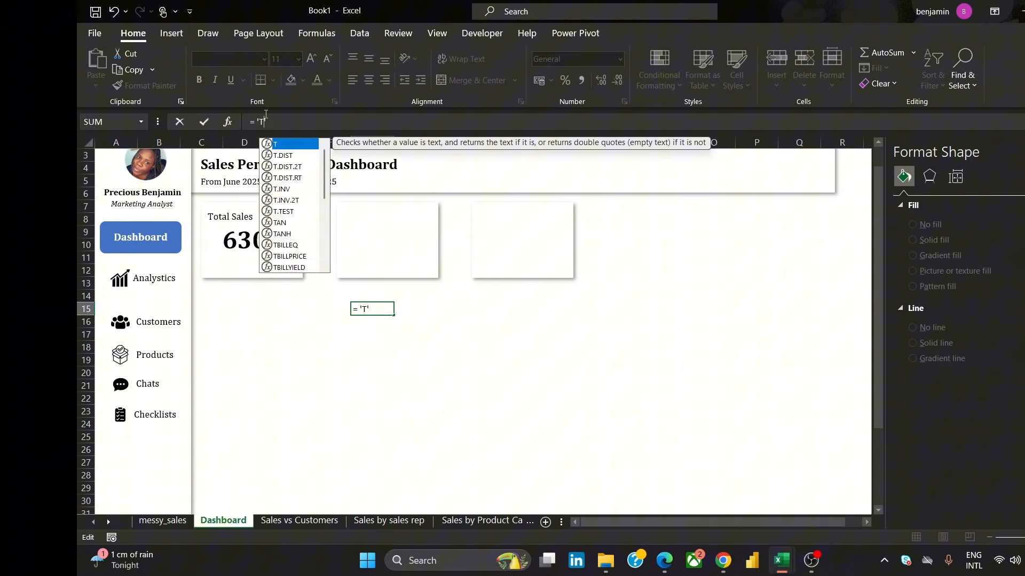
text(otal)
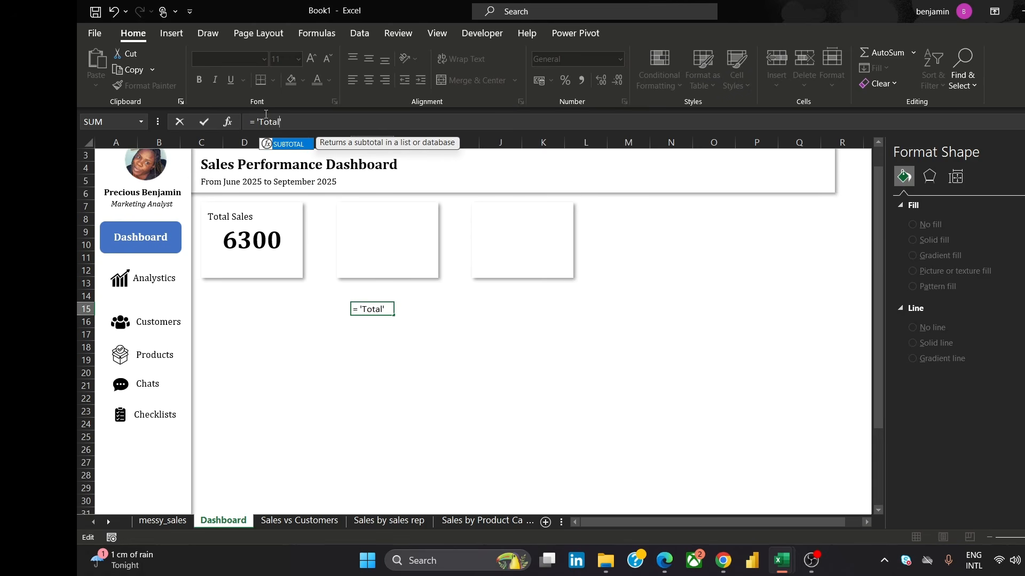
text( Sales)
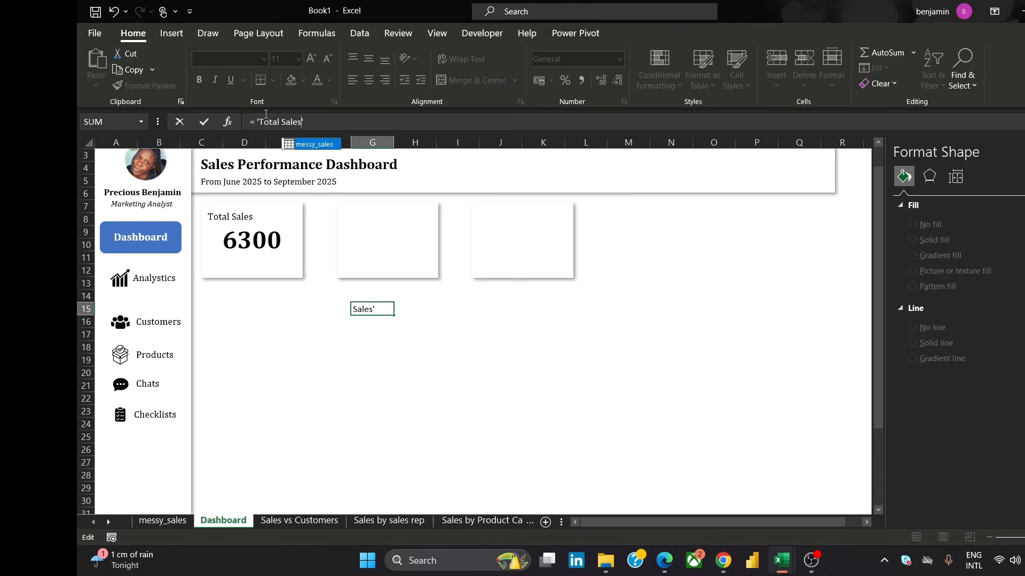
text( KPI)
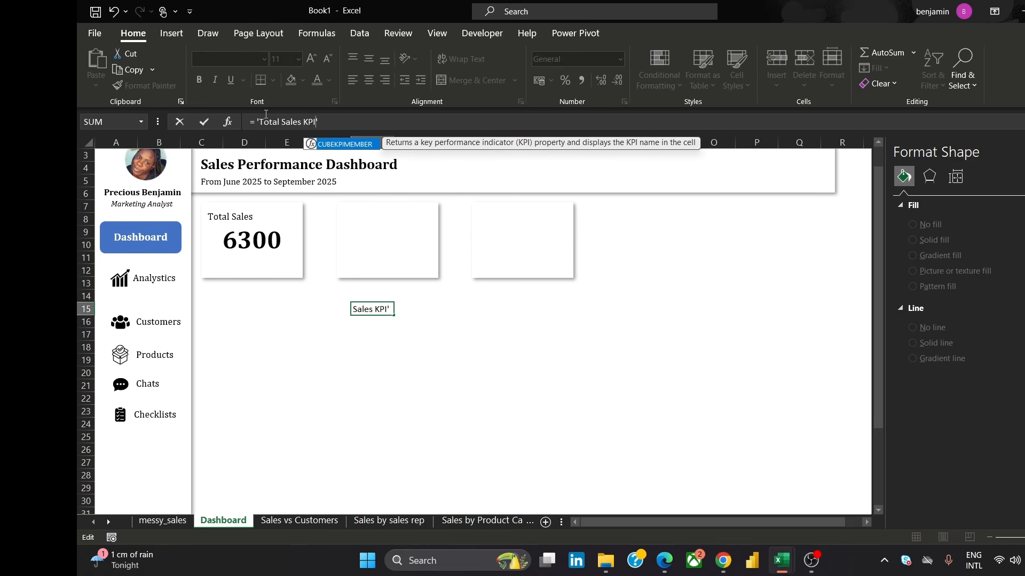
click(325, 122)
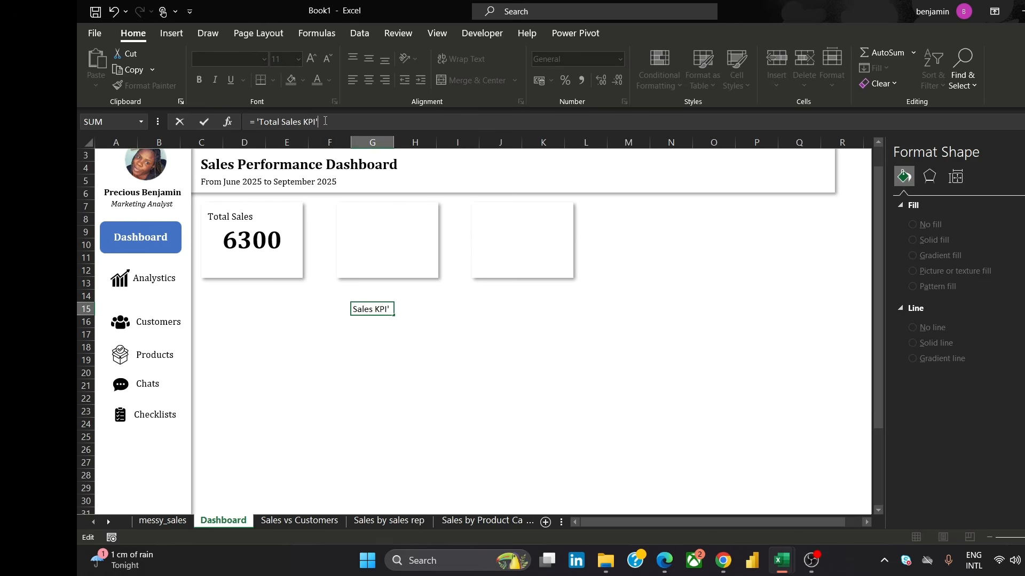
text(!E3)
click(614, 241)
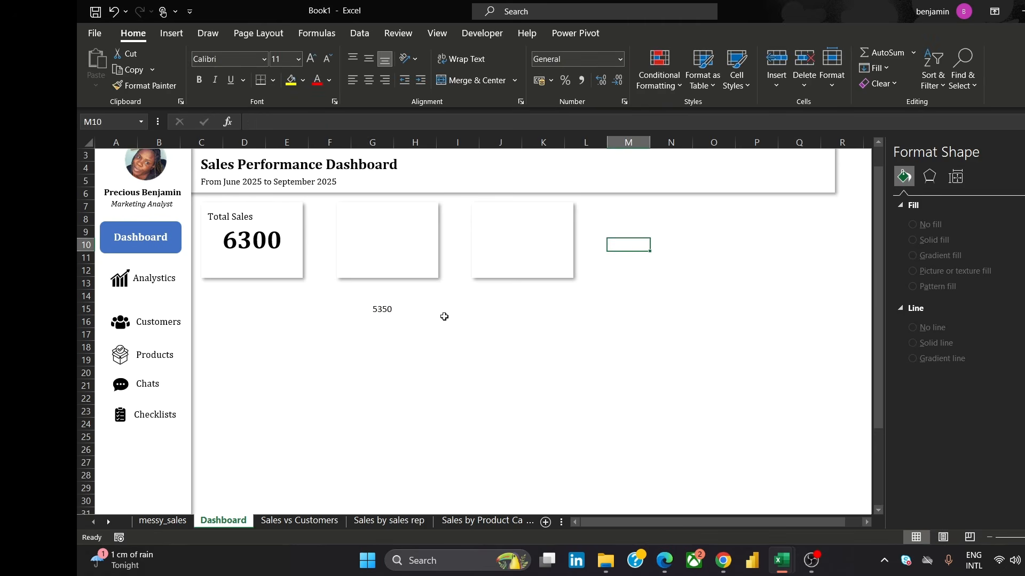
Link the second card's text to cell G15 with the formula =G15
click(388, 314)
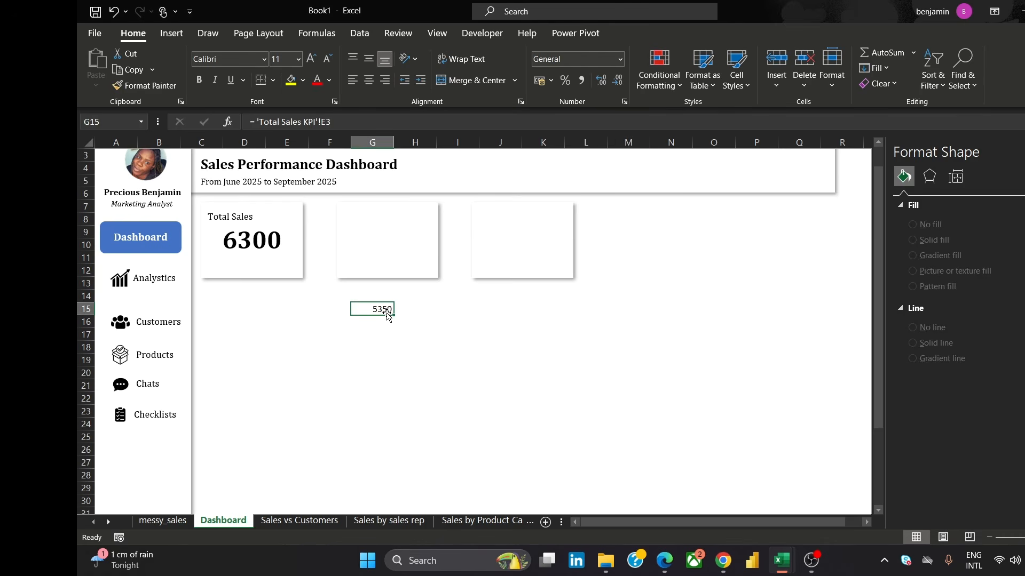
click(392, 242)
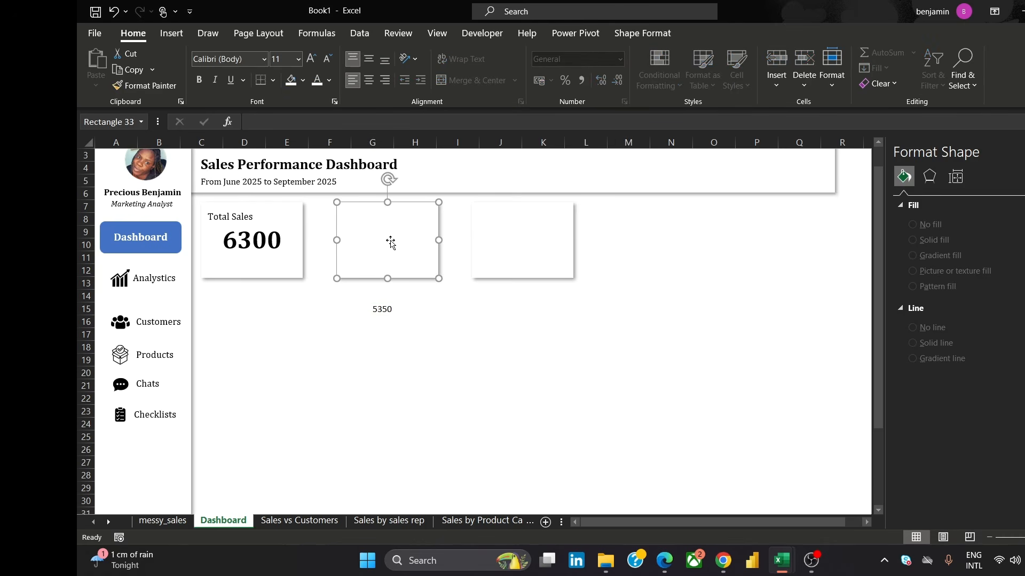
click(382, 318)
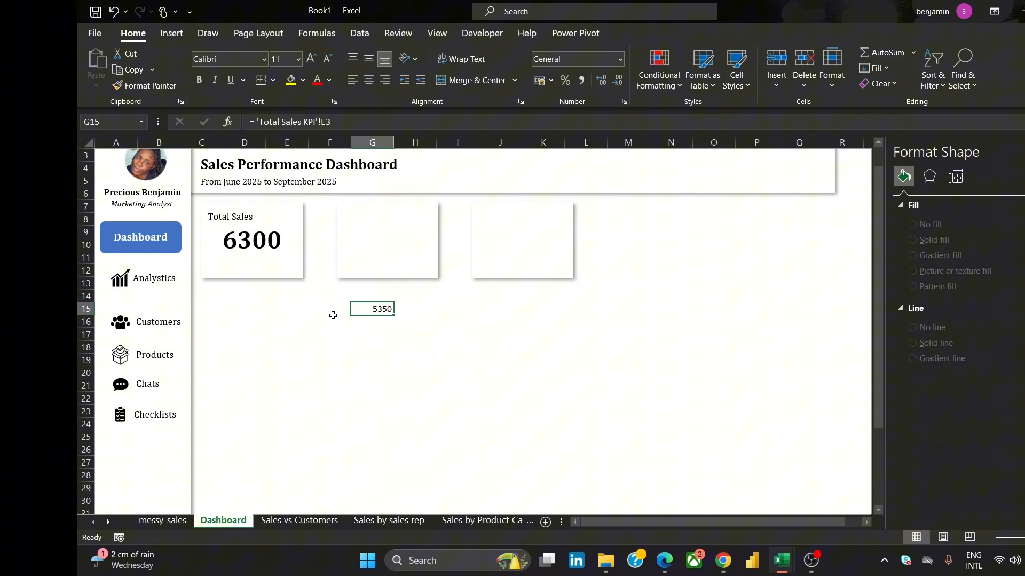
click(347, 267)
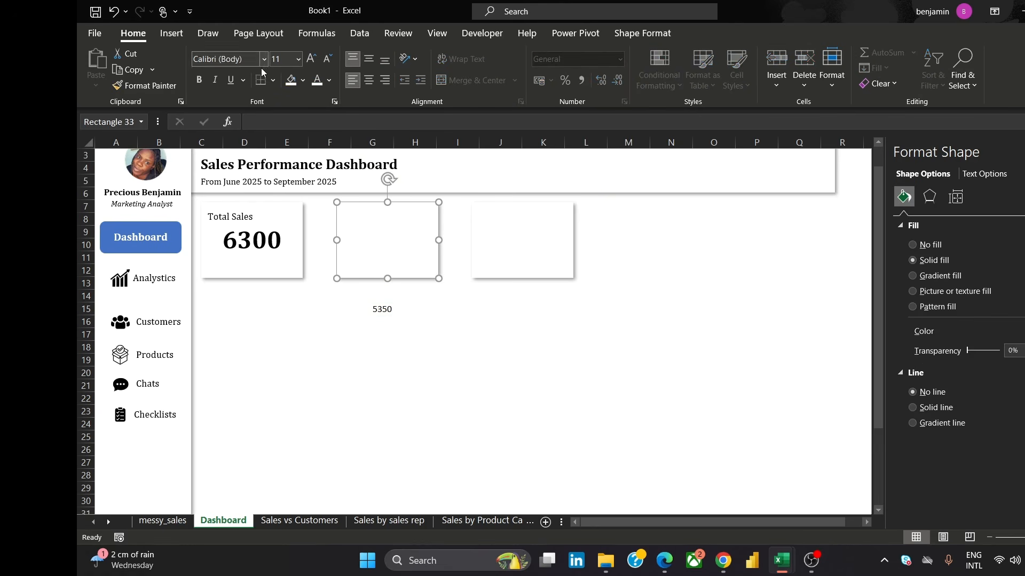
click(269, 120)
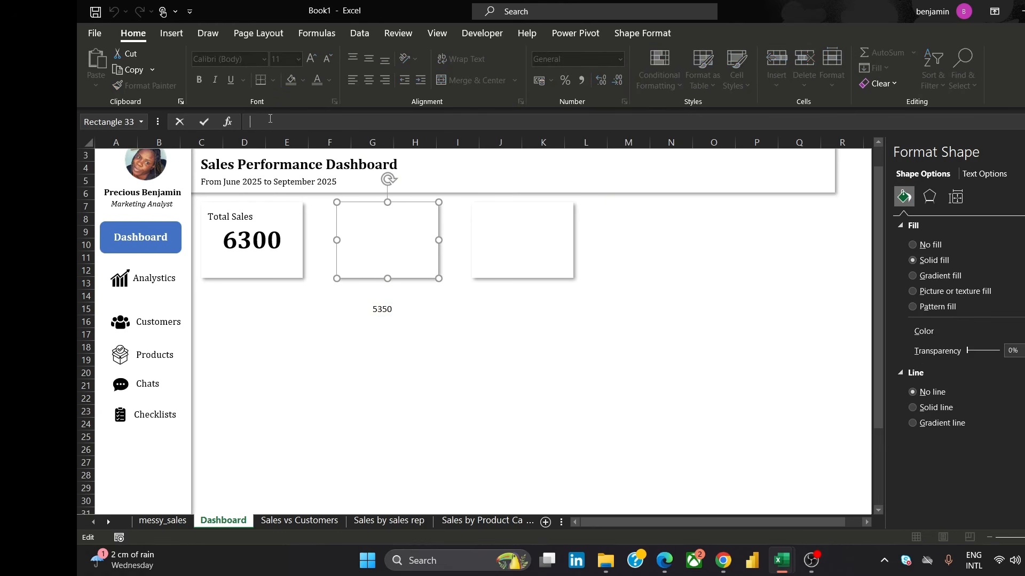
text(=g)
key(BackSpace)
text(G15)
click(425, 313)
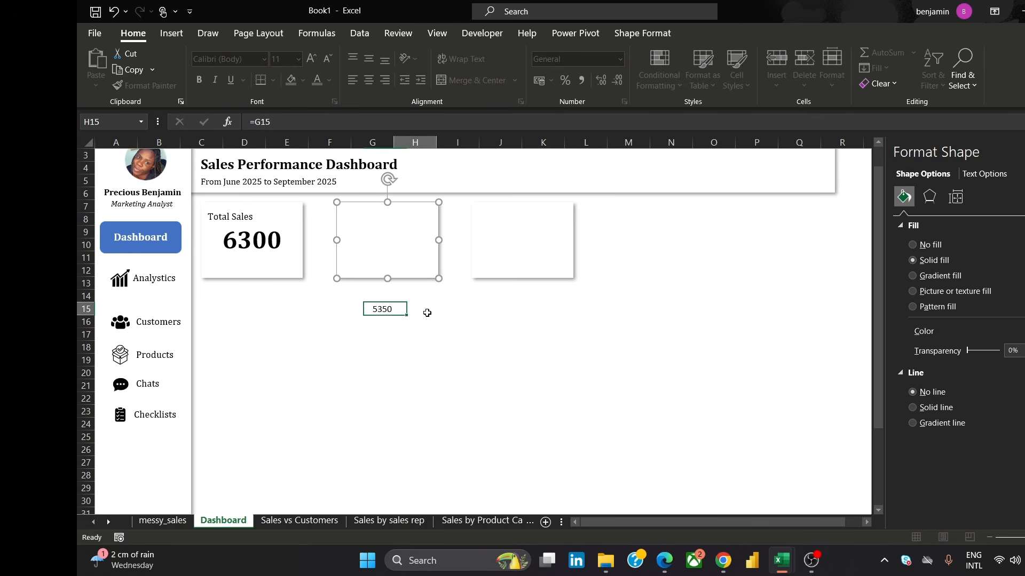
Format the second card's value as Cambria 28 pt bold, centred both vertically and horizontally
click(373, 233)
click(351, 213)
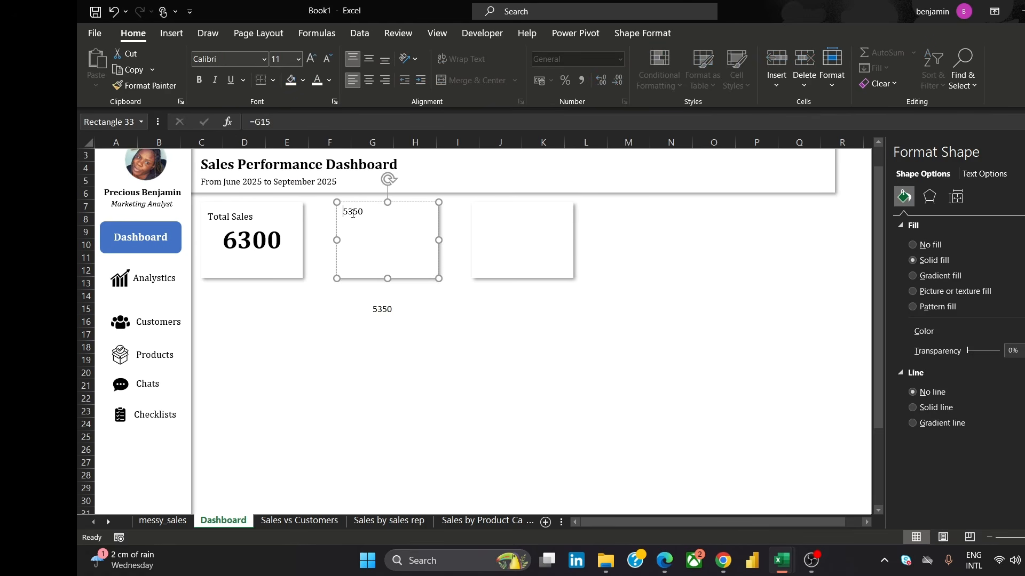
double_click(353, 213)
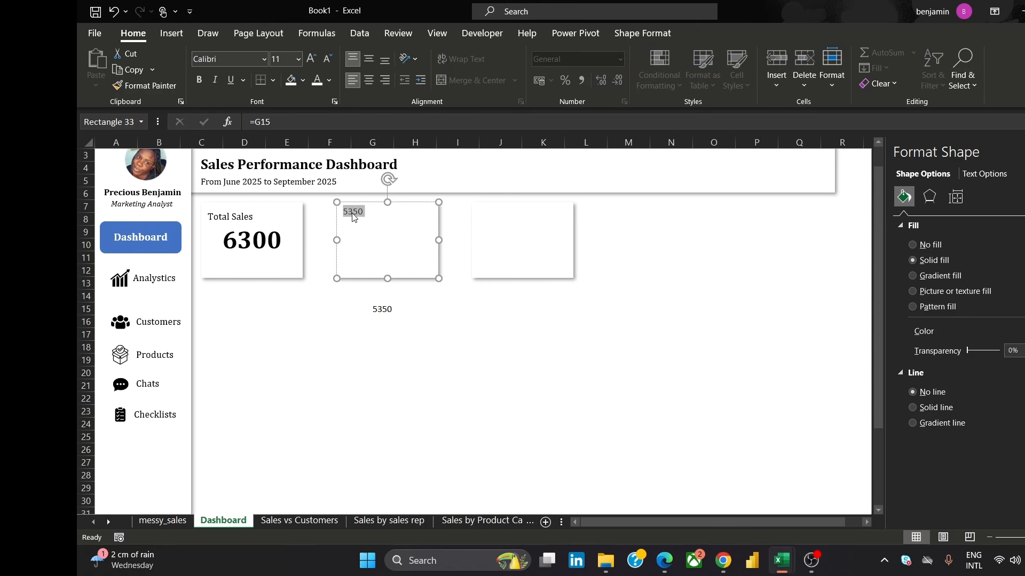
click(228, 58)
text(Cam)
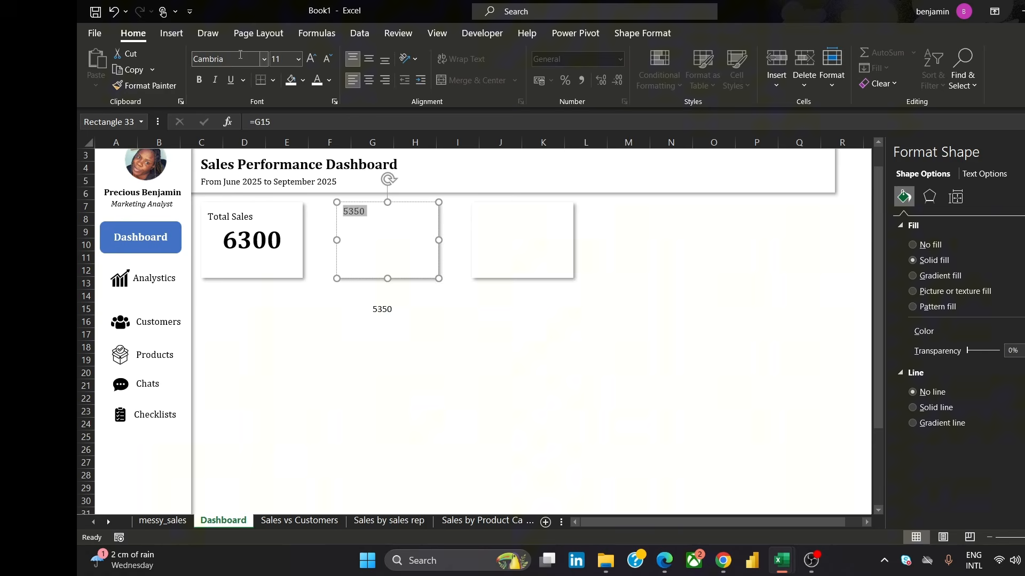
click(297, 63)
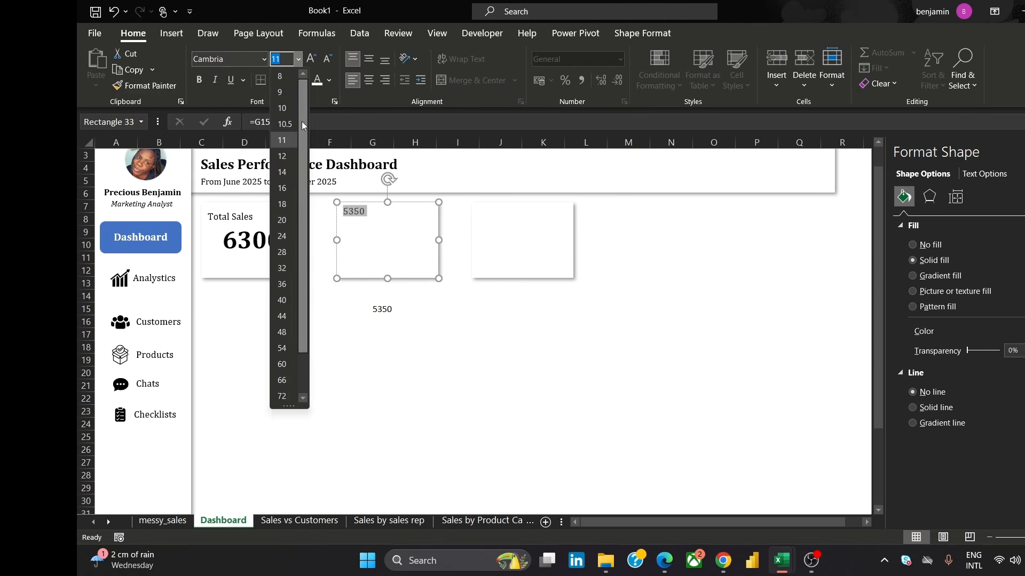
click(289, 252)
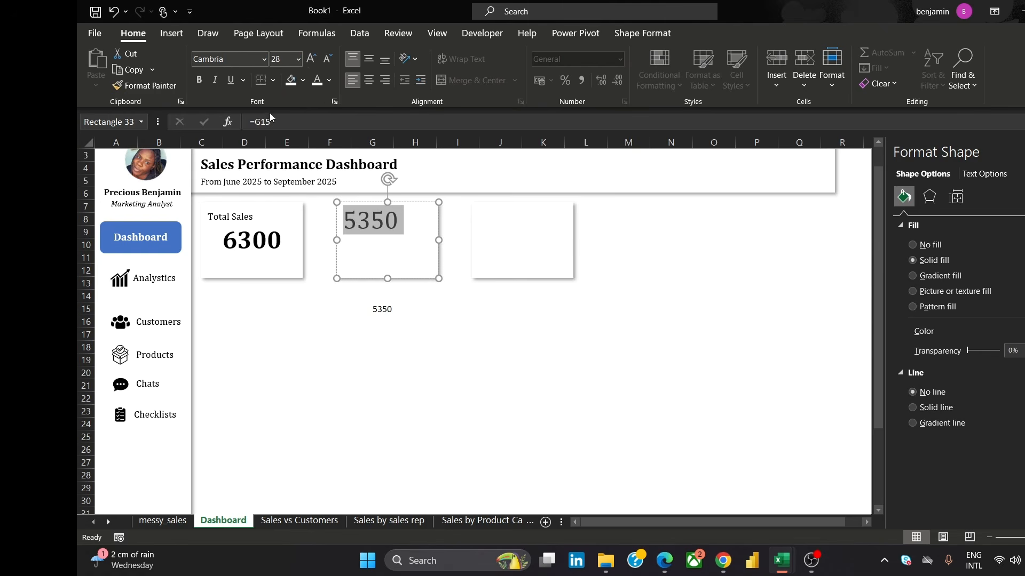
click(366, 60)
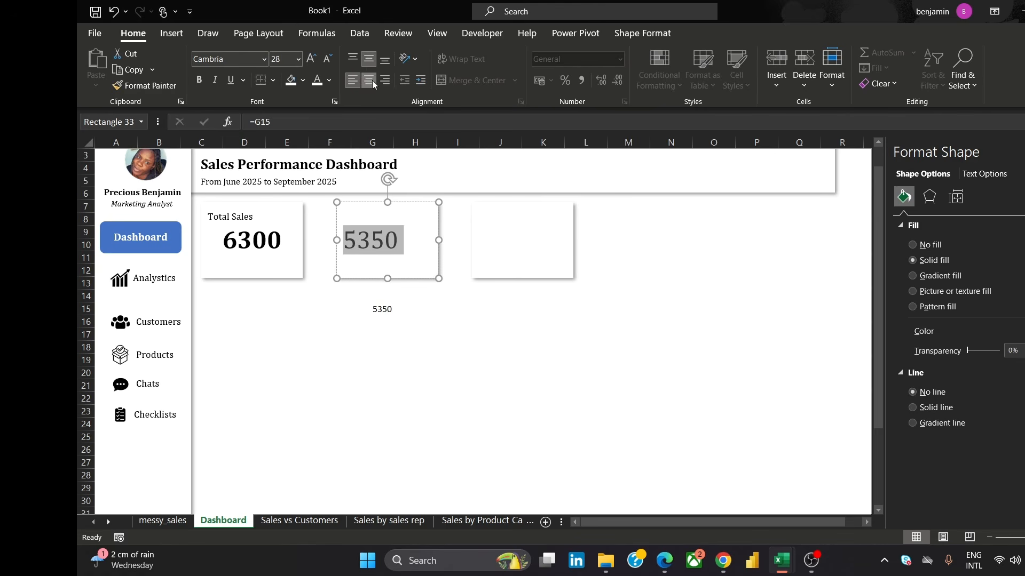
click(372, 80)
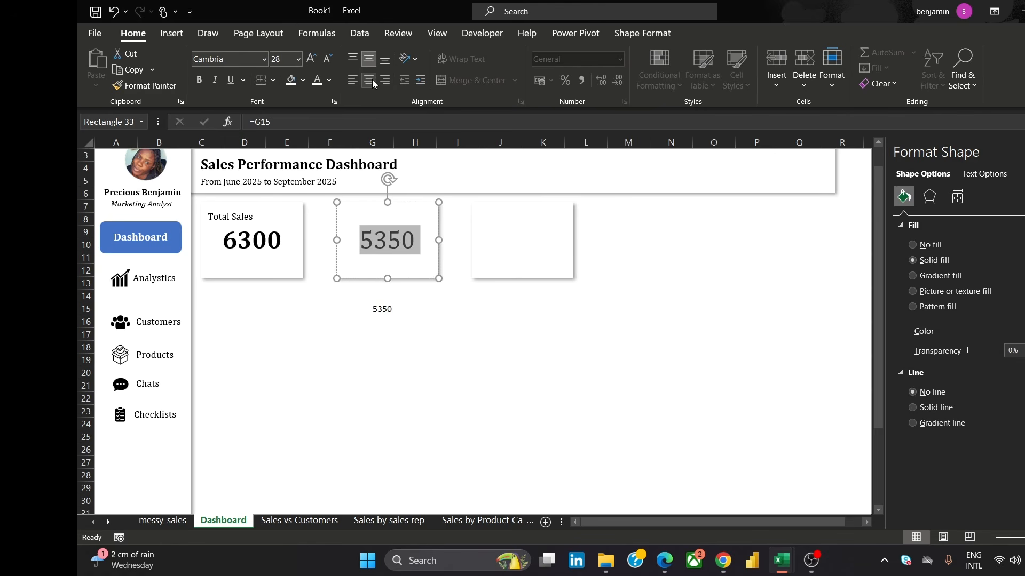
click(199, 79)
click(434, 352)
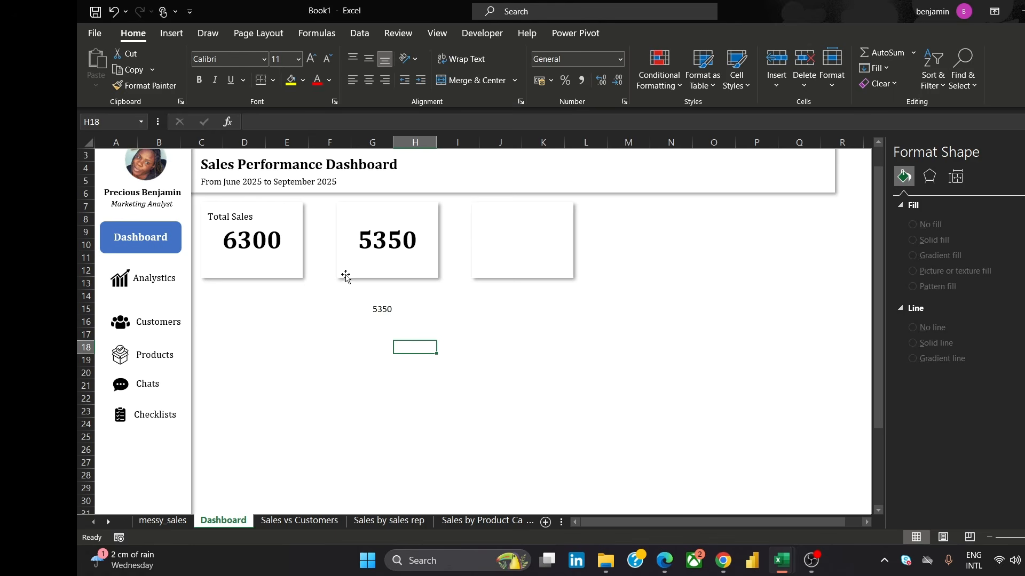
Copy the Total Sales label onto the second card and change its text to Total Revenue
click(230, 218)
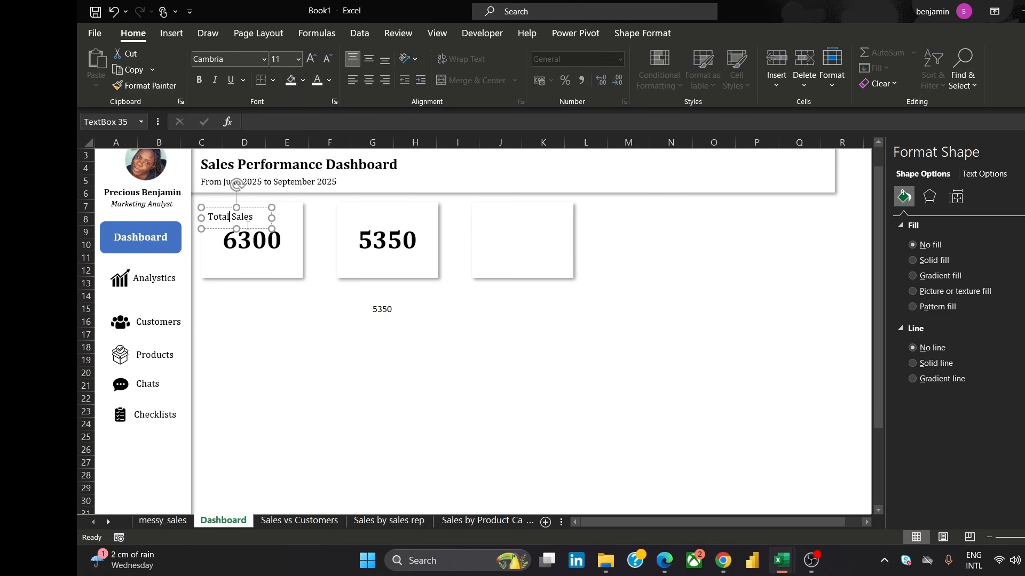
click(253, 231)
ctrl+drag(253, 233, 369, 215)
text(Re)
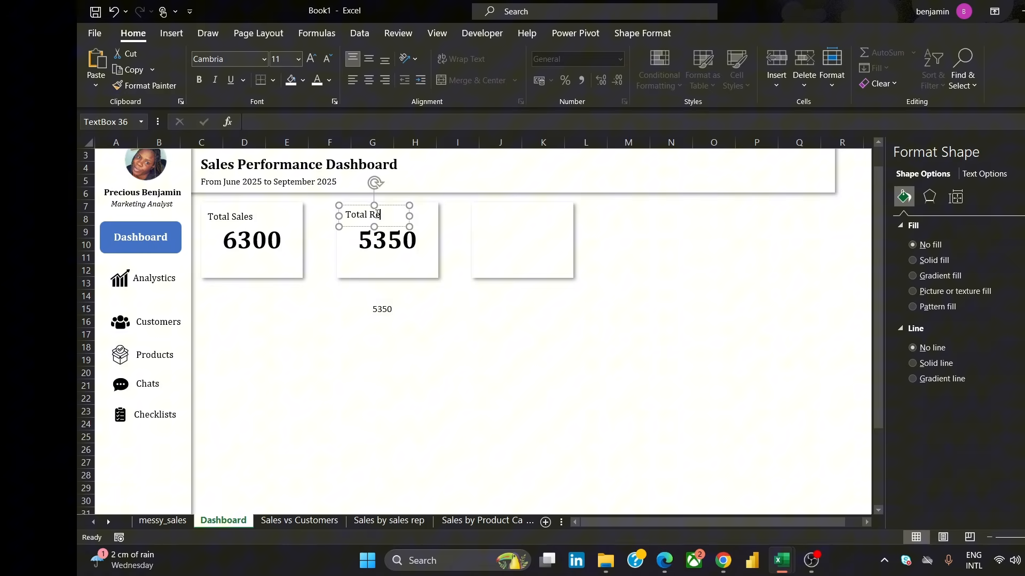
text(venue)
drag(408, 226, 422, 226)
click(482, 357)
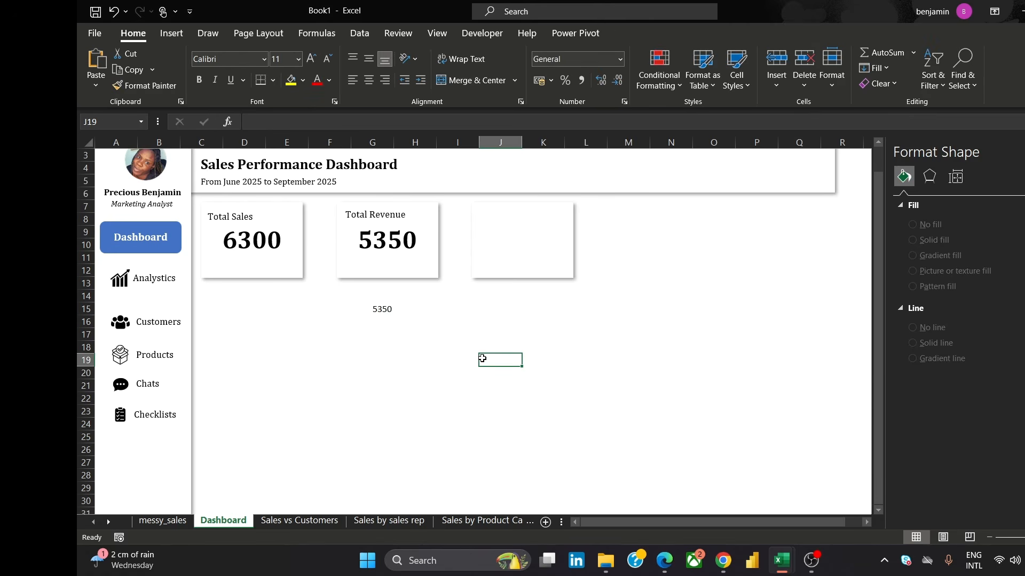
Move the helper value cell from G15 up behind the second card to hide it
double_click(389, 313)
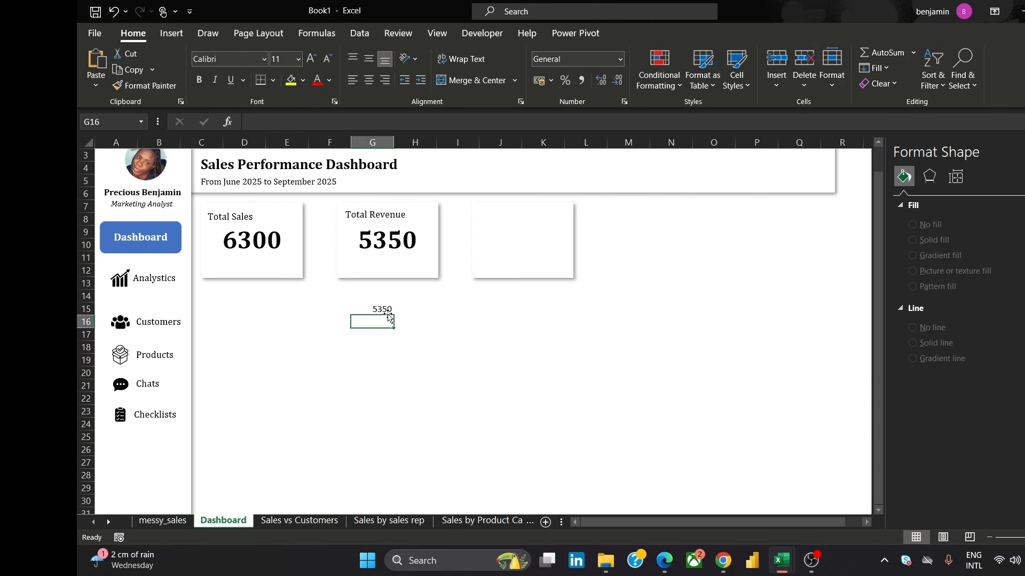
click(430, 351)
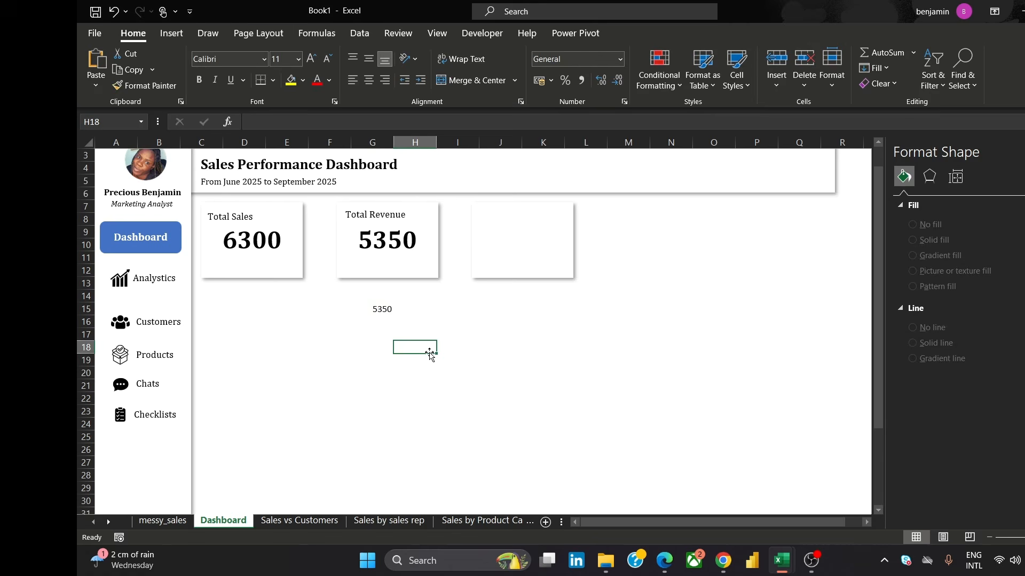
click(396, 314)
click(378, 310)
drag(384, 315, 389, 266)
click(508, 355)
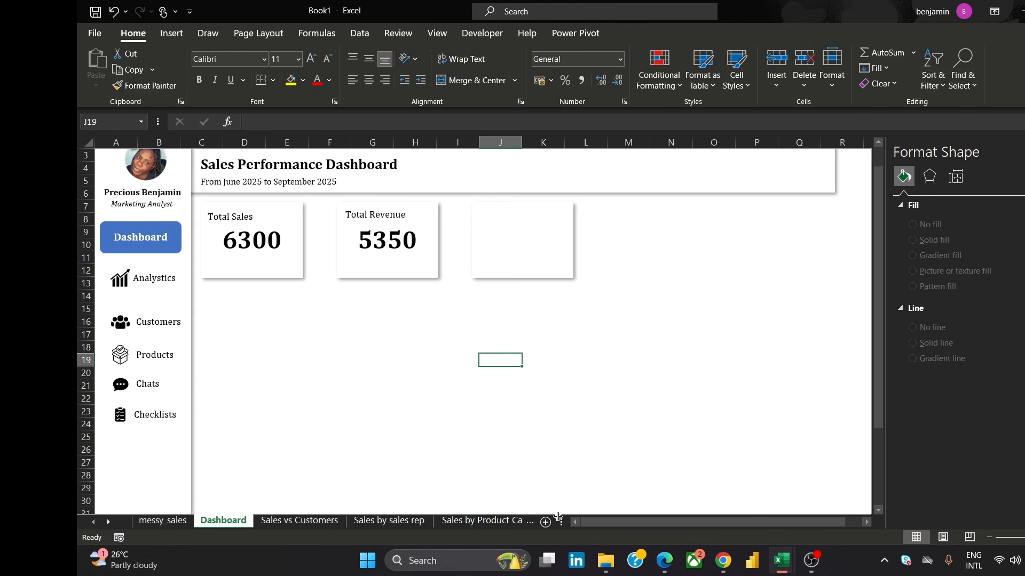
On the Total Sales KPI sheet, insert a data-model PivotTable at H2 showing Total Quantity as its value
click(501, 522)
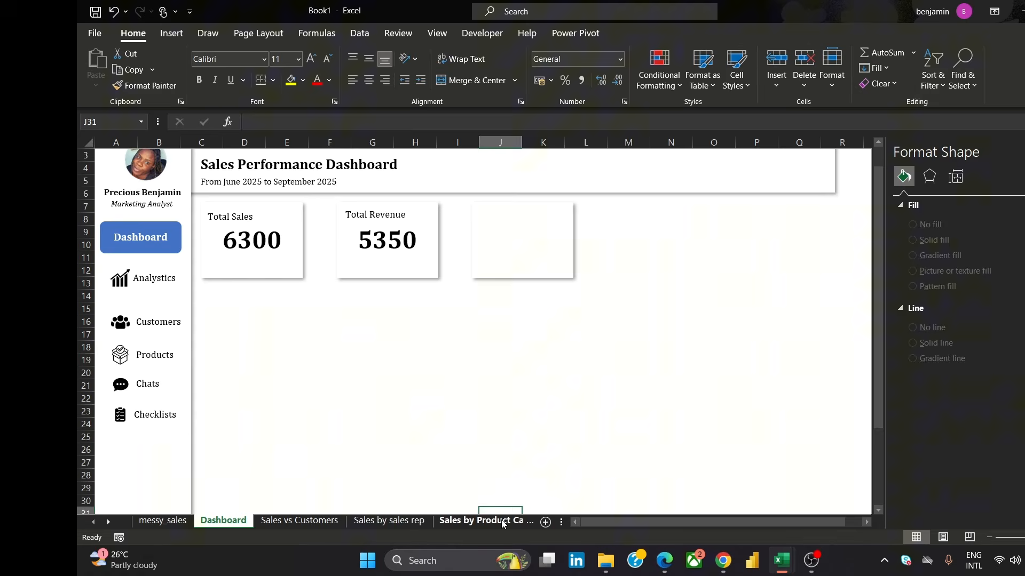
click(506, 521)
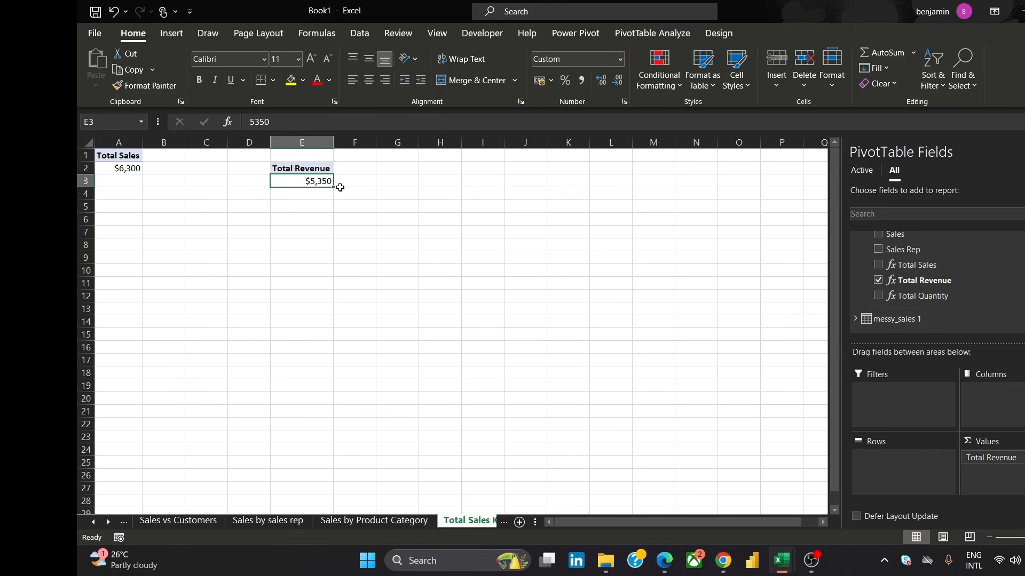
click(446, 167)
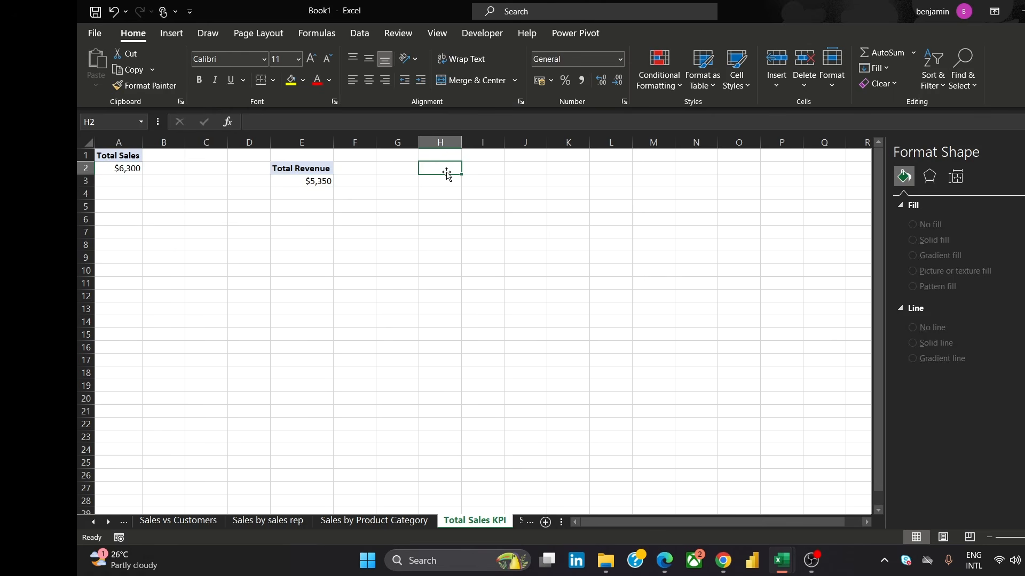
click(172, 38)
click(101, 63)
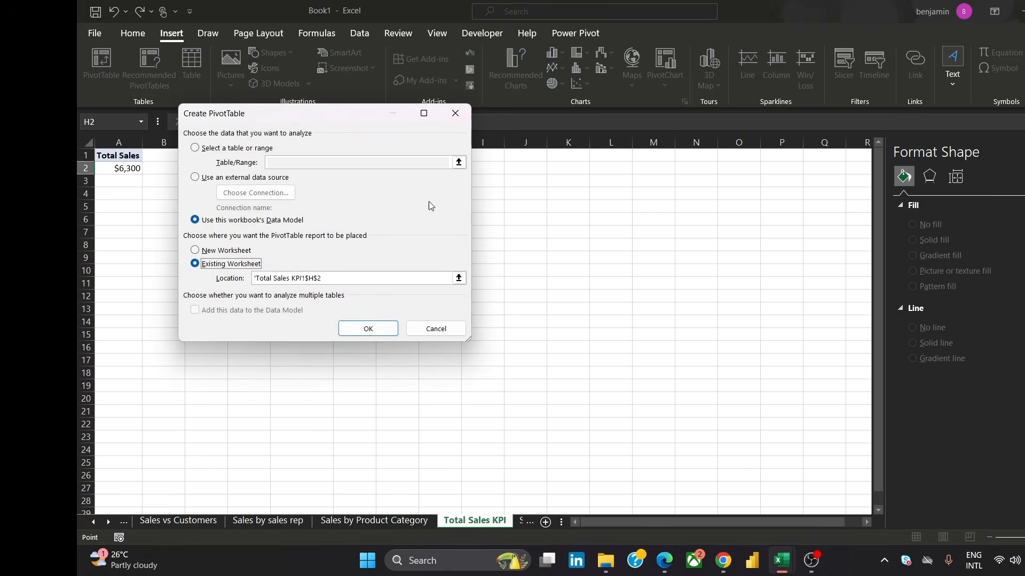
click(374, 329)
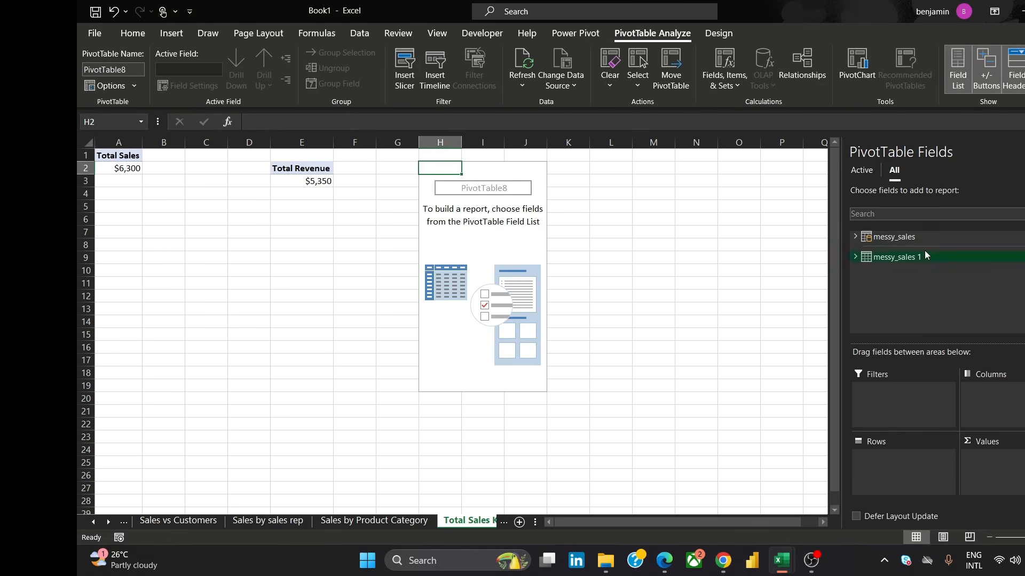
click(856, 236)
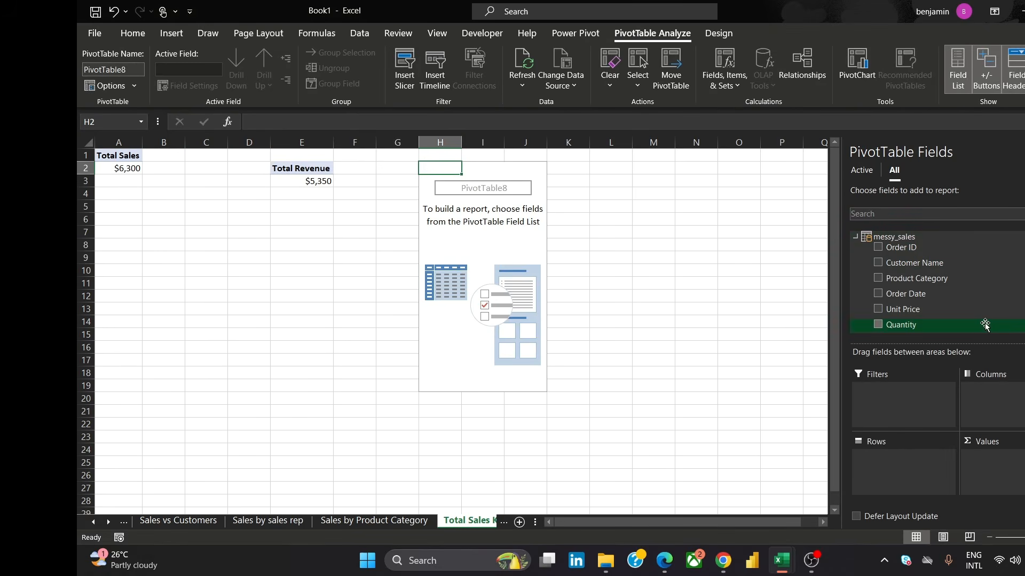
scroll(1003, 315, down, 1)
scroll(965, 297, down, 2)
drag(965, 297, 1008, 456)
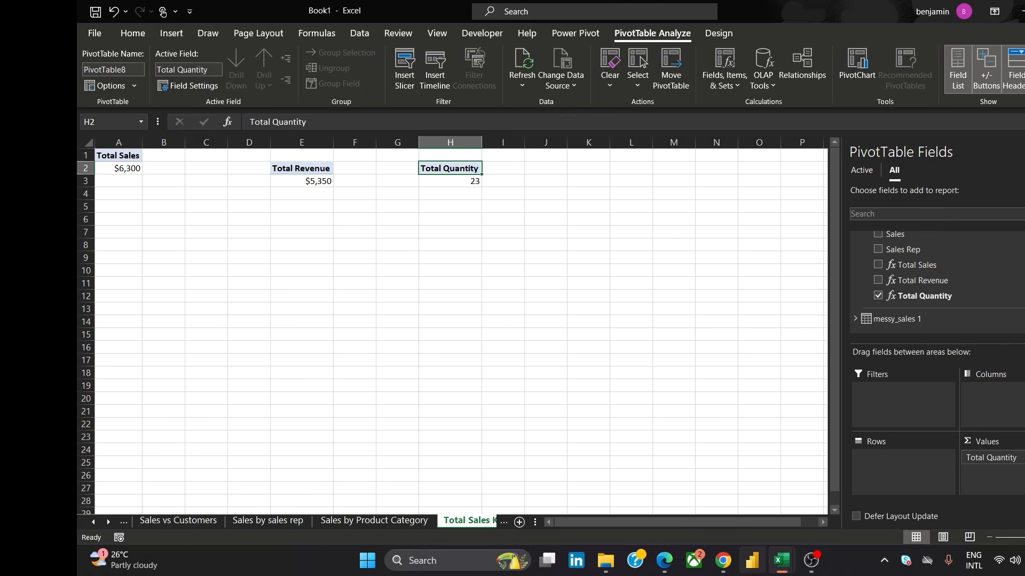
mouse_move(726, 564)
mouse_move(757, 501)
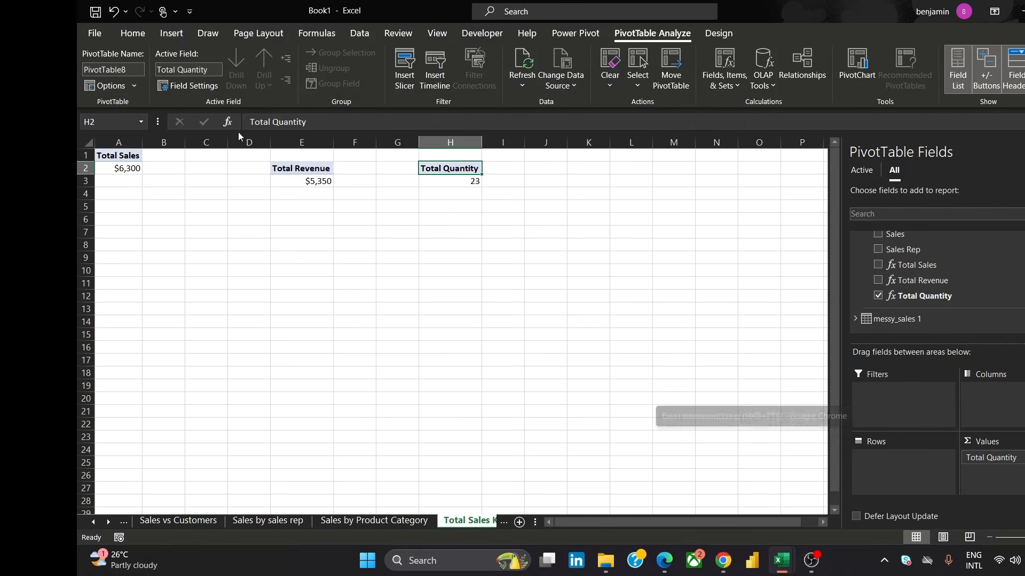
click(533, 192)
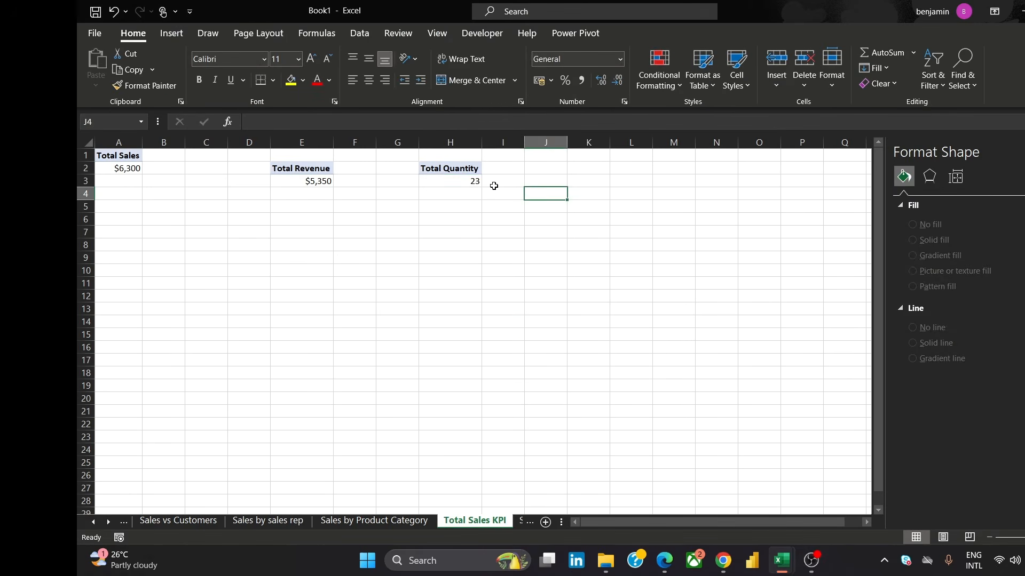
In Dashboard cell K14, enter a formula linking to the Total Quantity value at 'Total Sales KPI'!H3
click(453, 190)
click(457, 183)
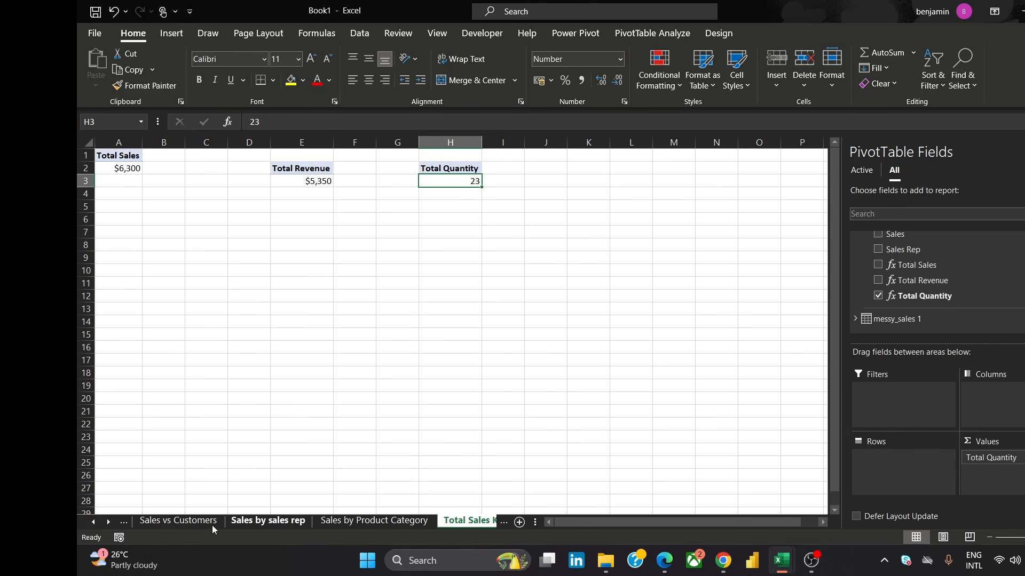
click(95, 522)
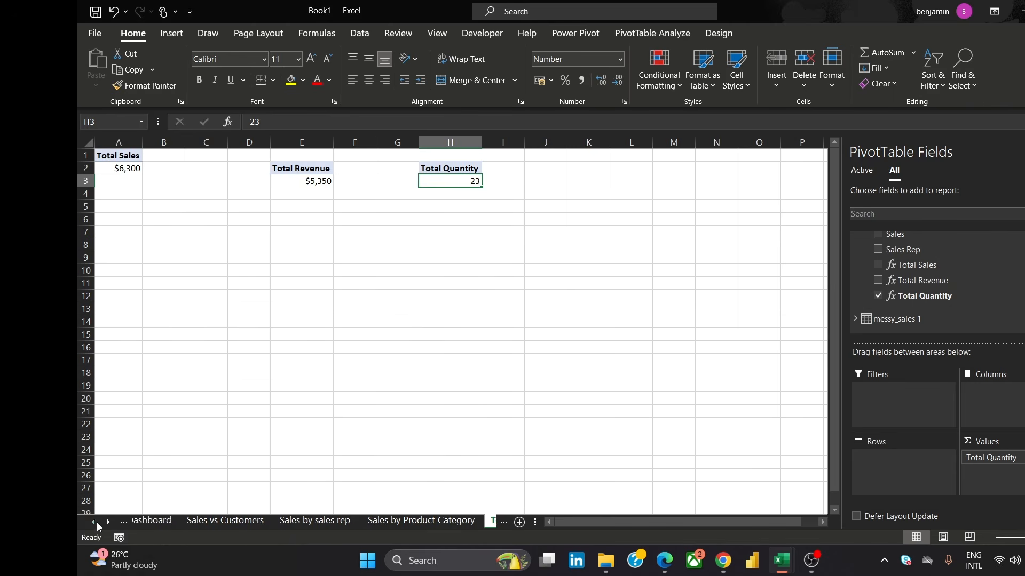
click(168, 521)
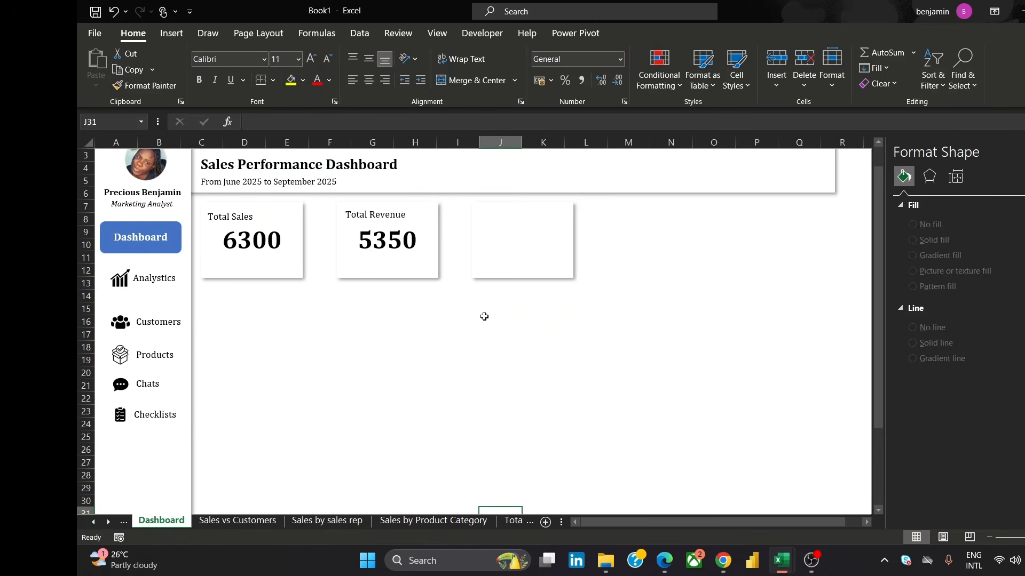
click(518, 308)
click(538, 298)
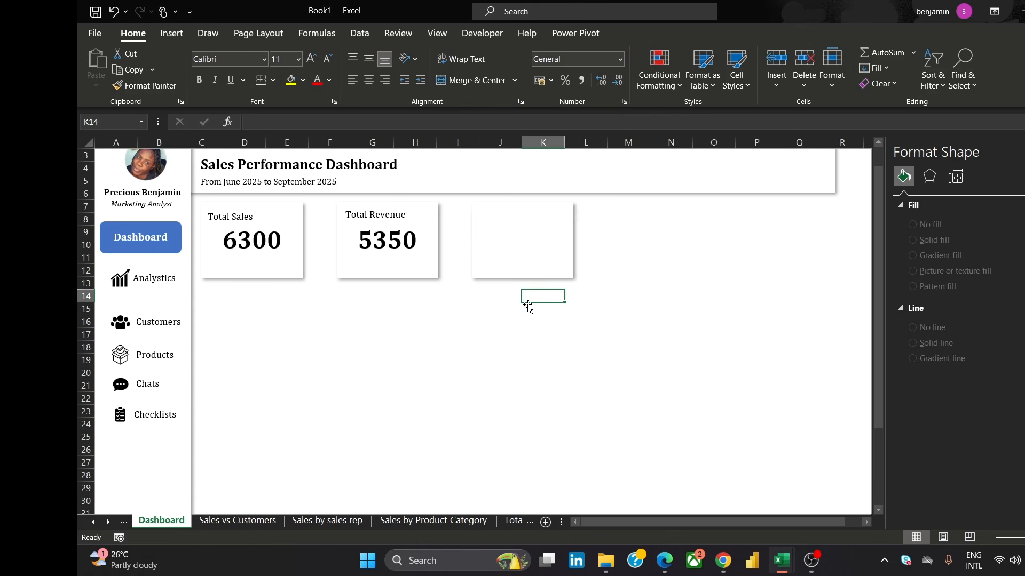
click(270, 127)
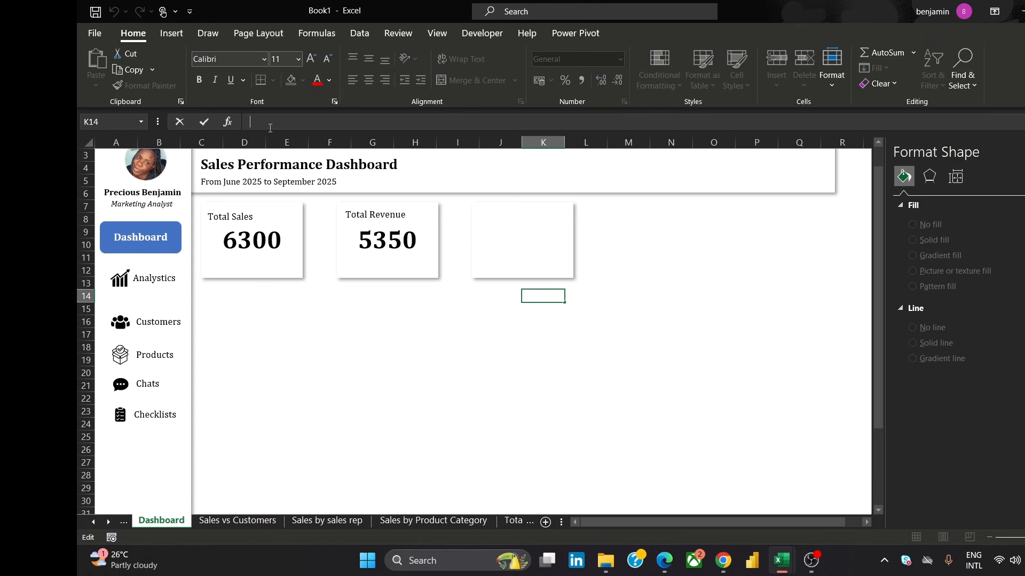
text(=T)
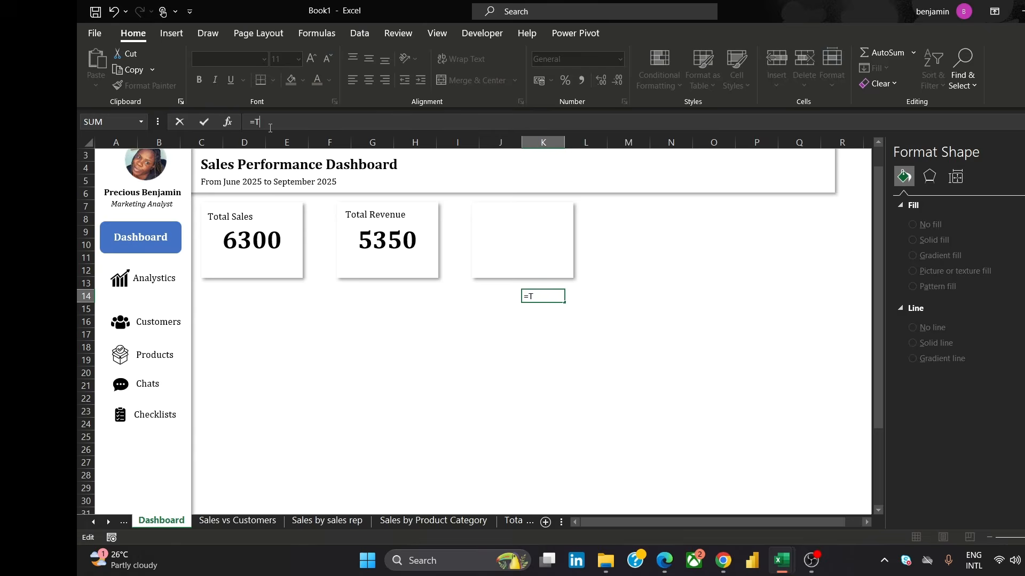
text(ota)
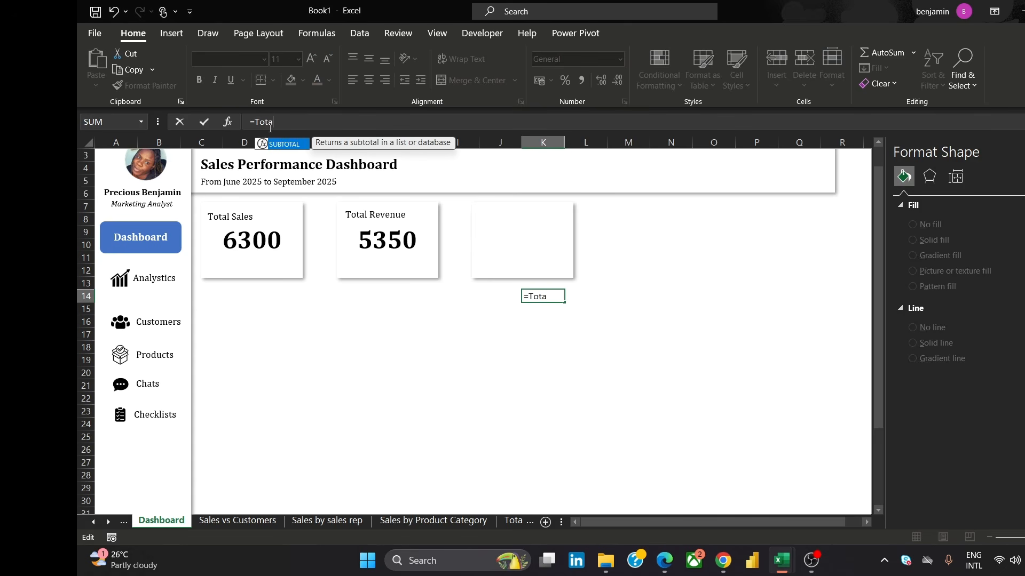
key(BackSpace)
key(BackSpace)
key(BackSpace)
key(BackSpace)
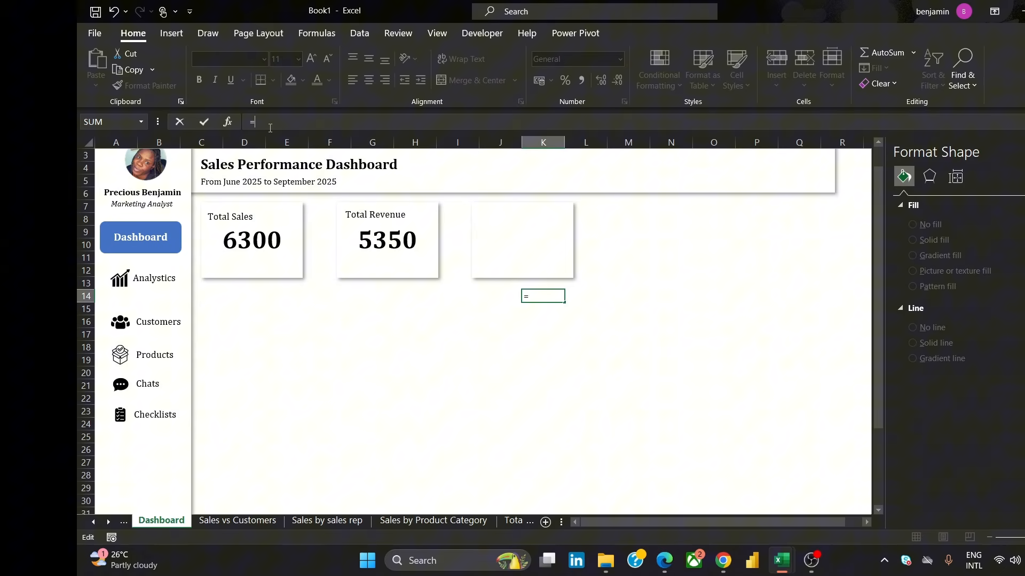
text('To)
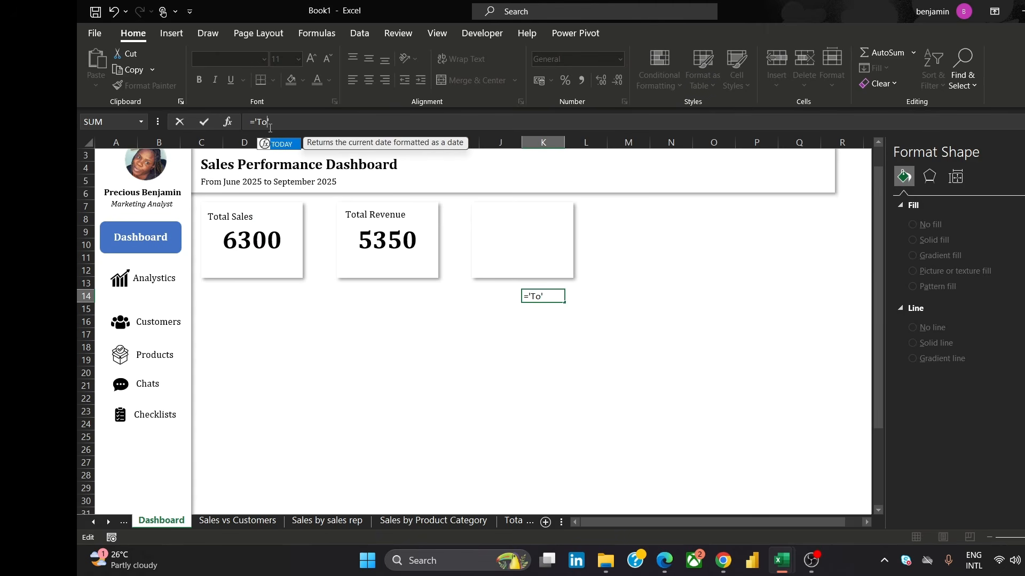
text(tal Sa)
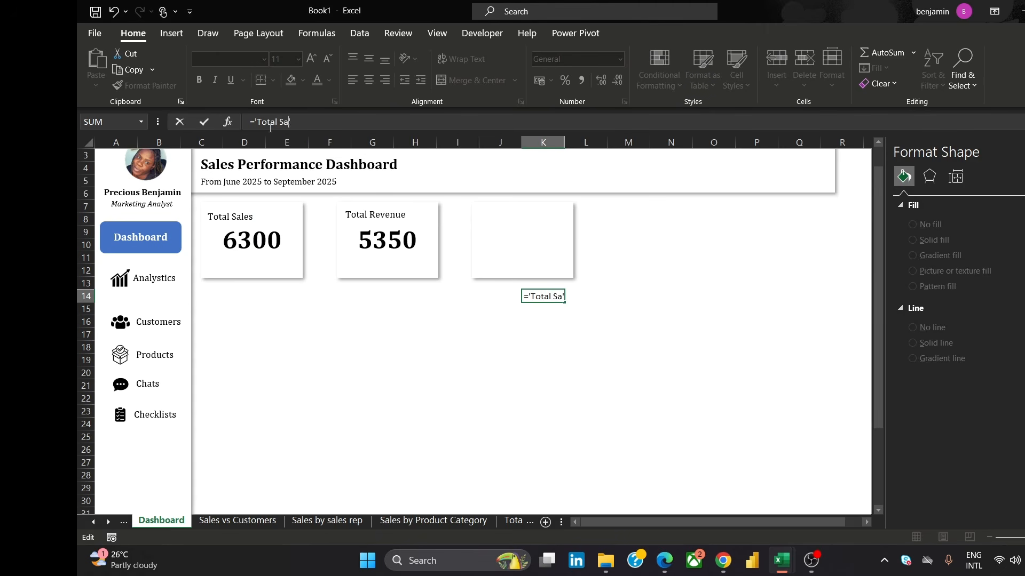
text(les KPI)
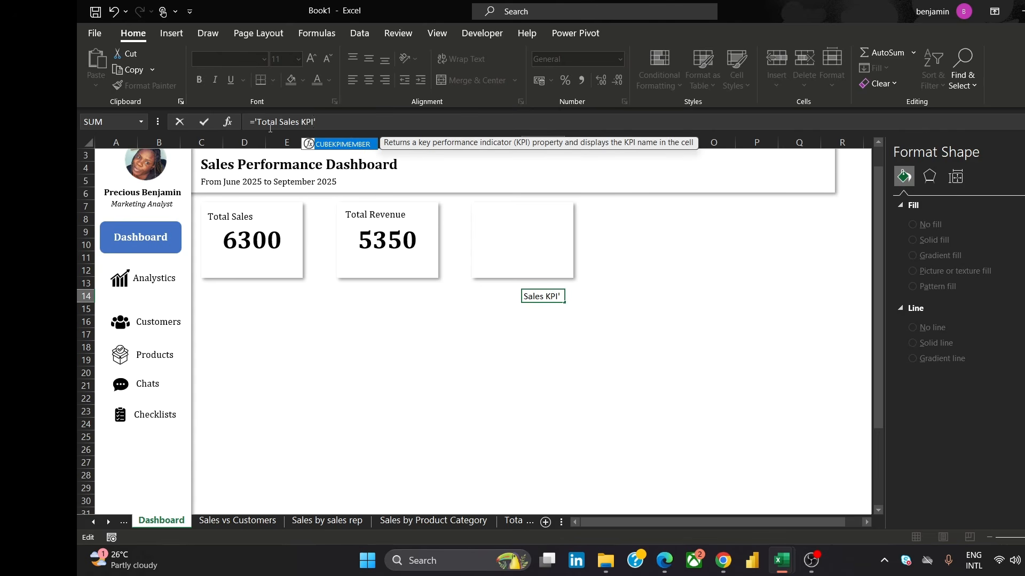
text(')
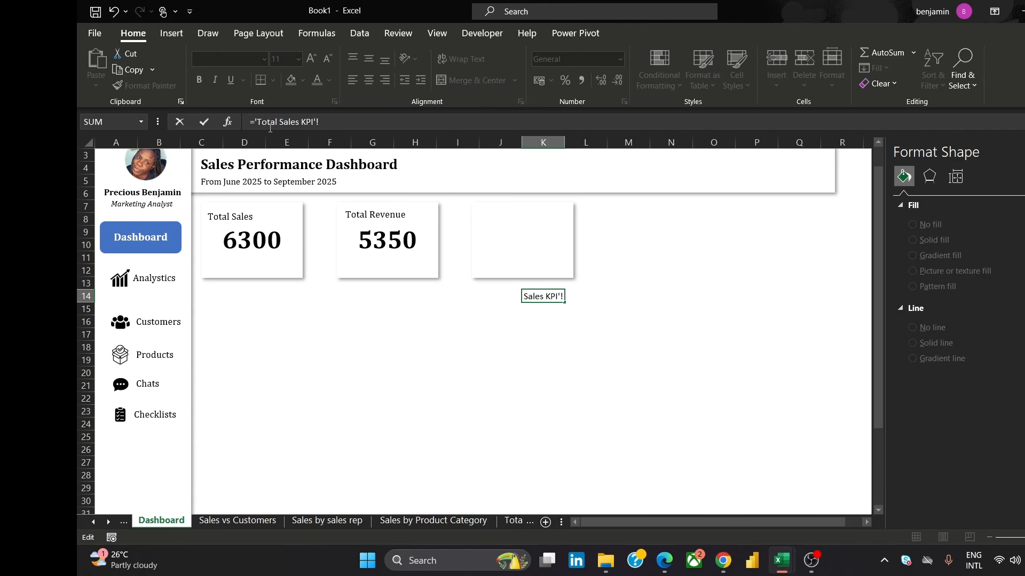
click(516, 522)
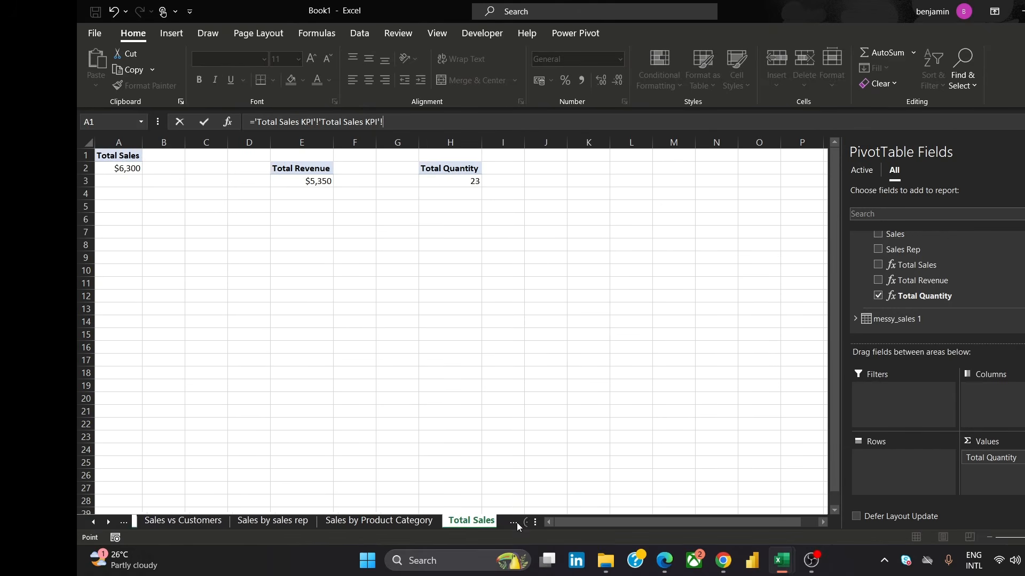
click(461, 177)
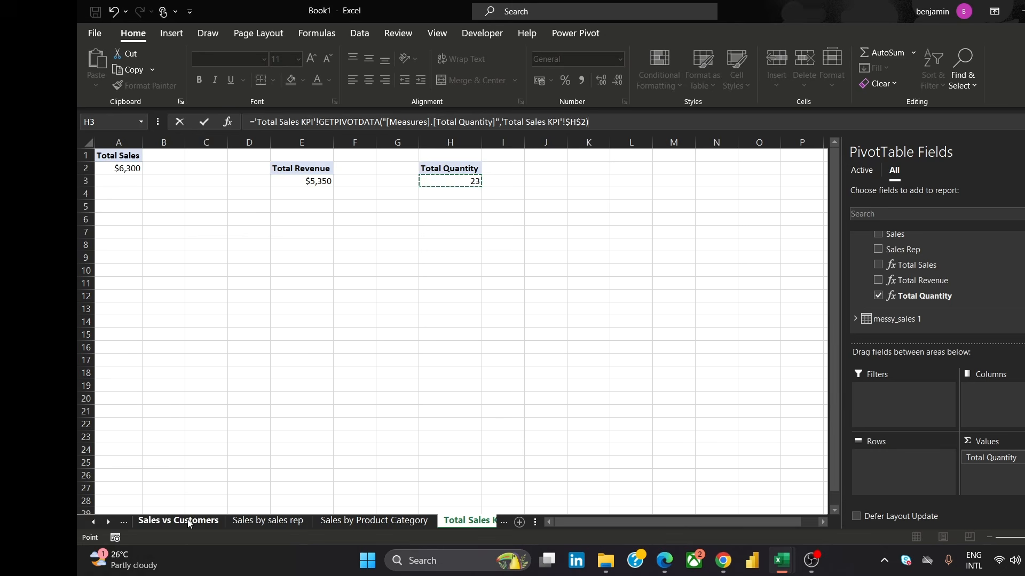
click(93, 521)
click(159, 520)
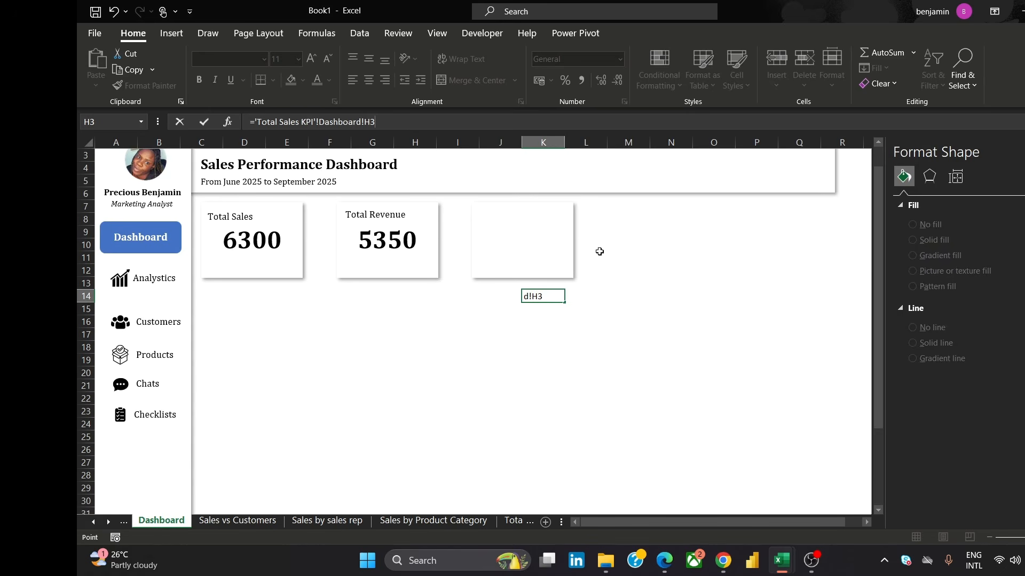
click(591, 219)
click(375, 122)
drag(390, 122, 321, 121)
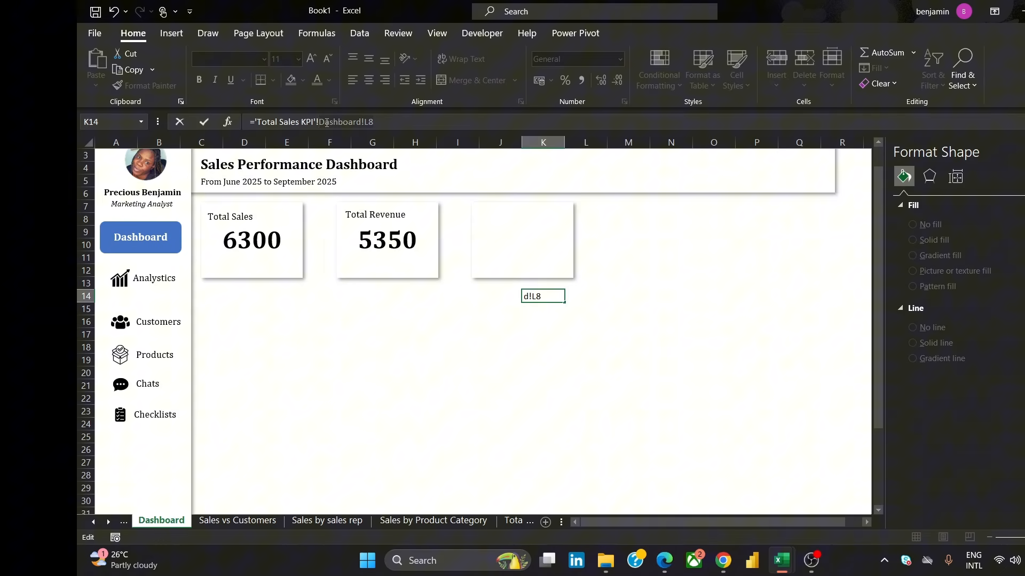
text(H3)
key(Return)
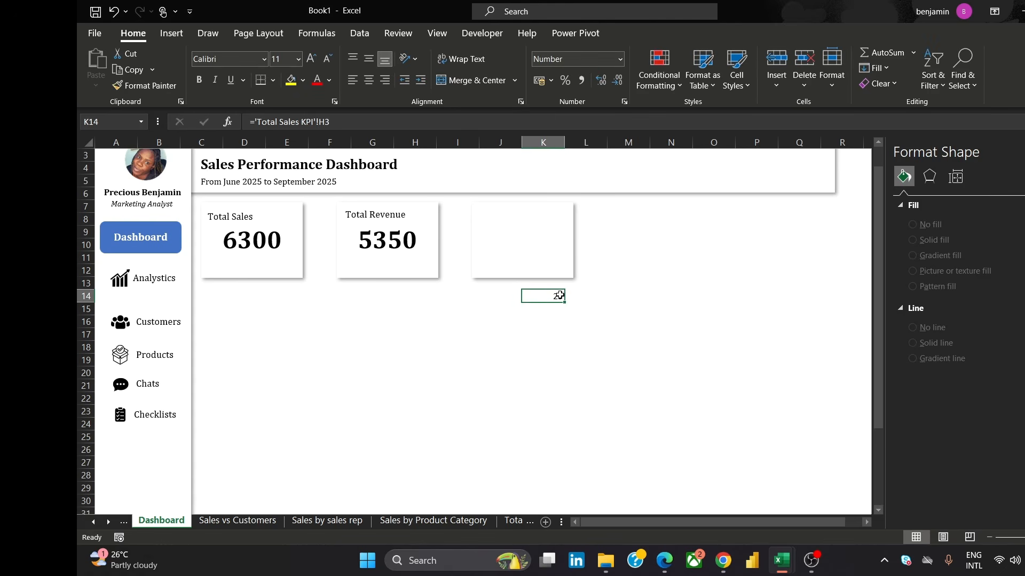
Link the third card's text to cell K14 so it displays the Total Quantity value
click(531, 261)
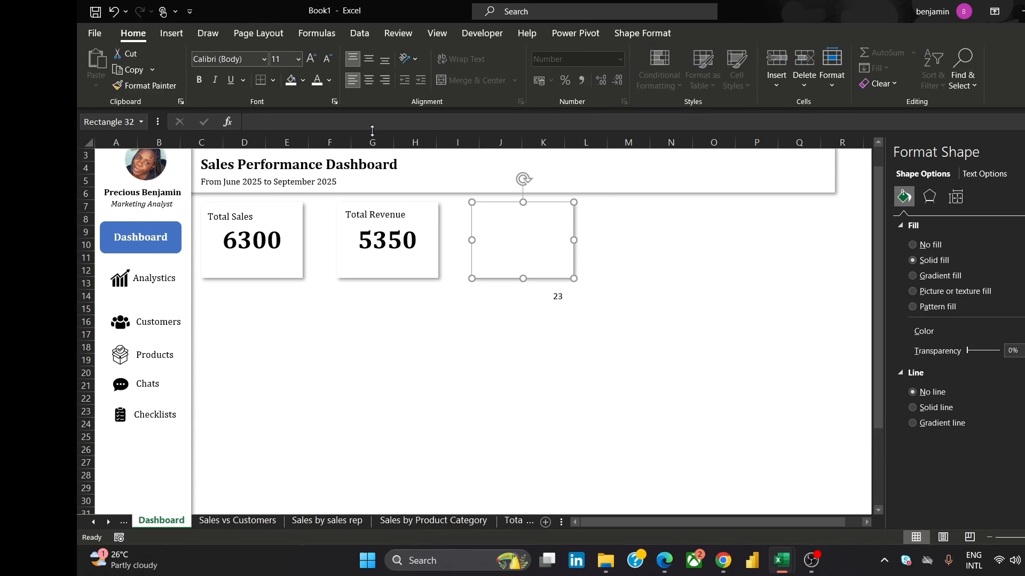
click(557, 296)
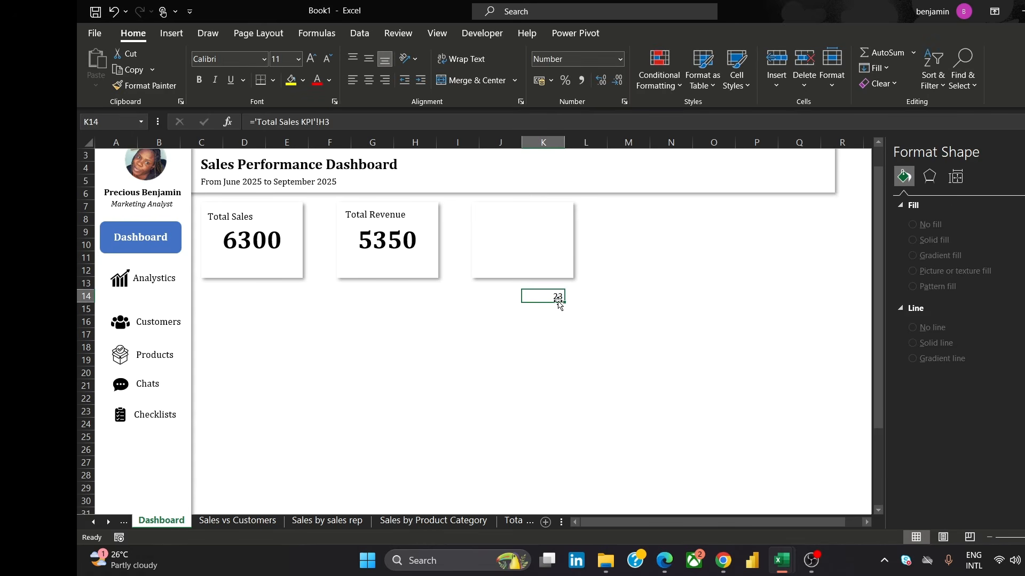
click(491, 237)
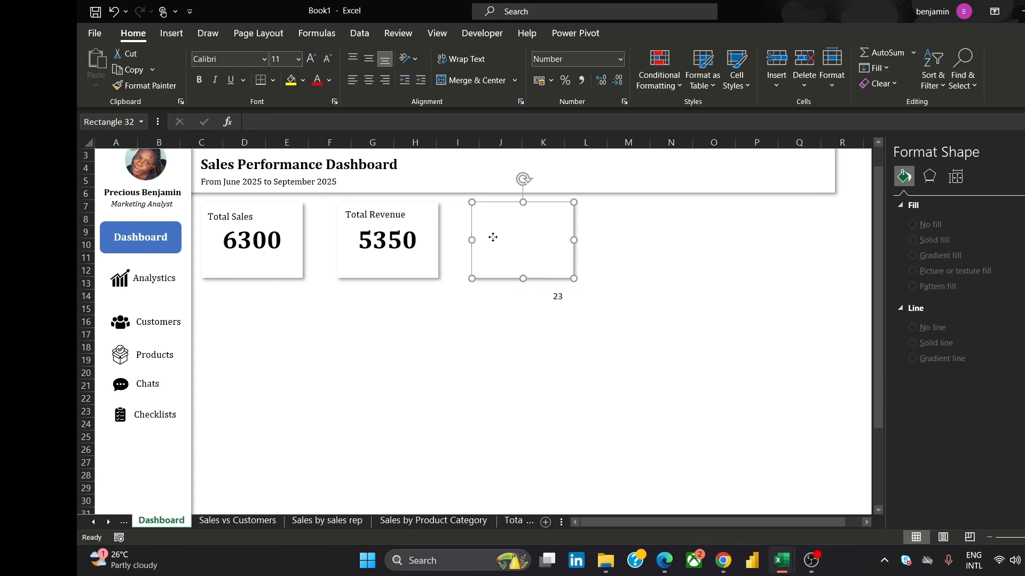
click(307, 117)
text(=)
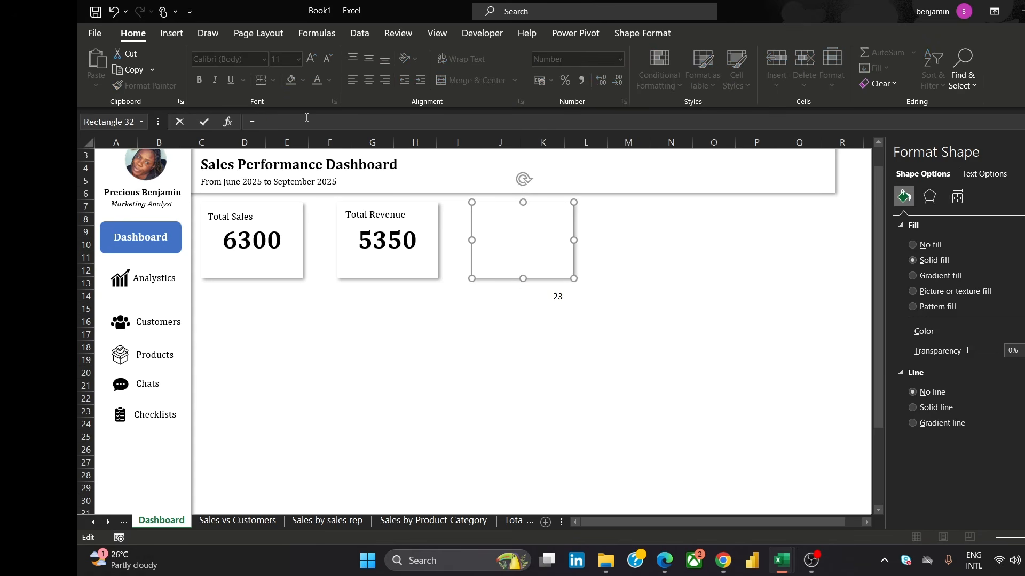
text(K14)
click(628, 252)
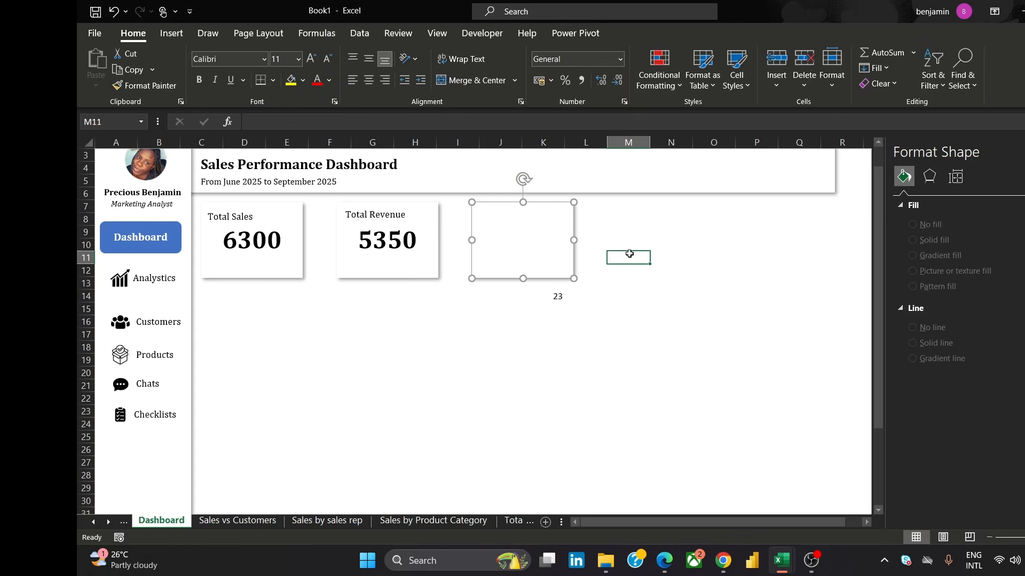
Format the third card's number as Cambria 28 pt bold, centred horizontally and vertically
click(484, 213)
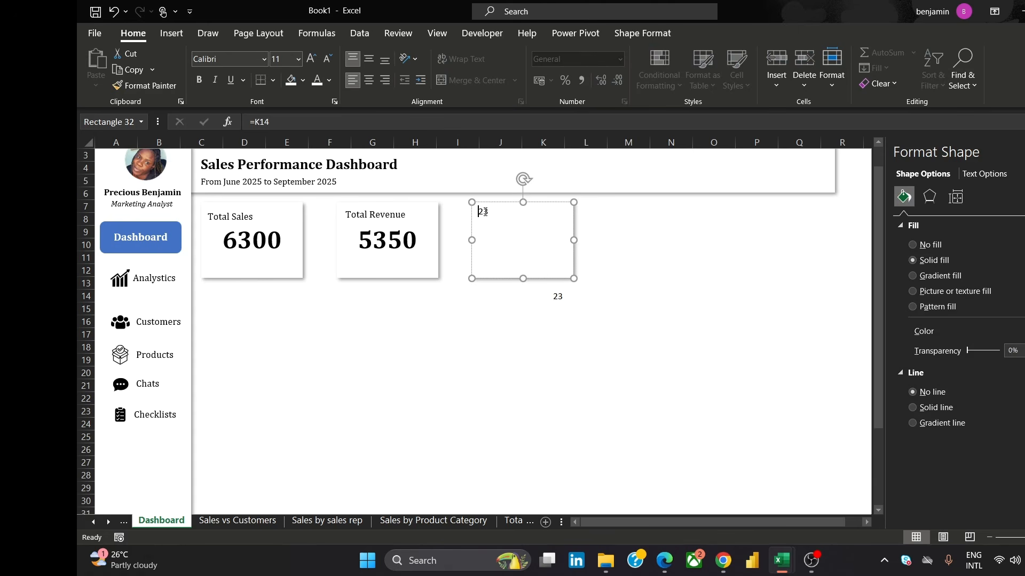
double_click(483, 212)
click(226, 63)
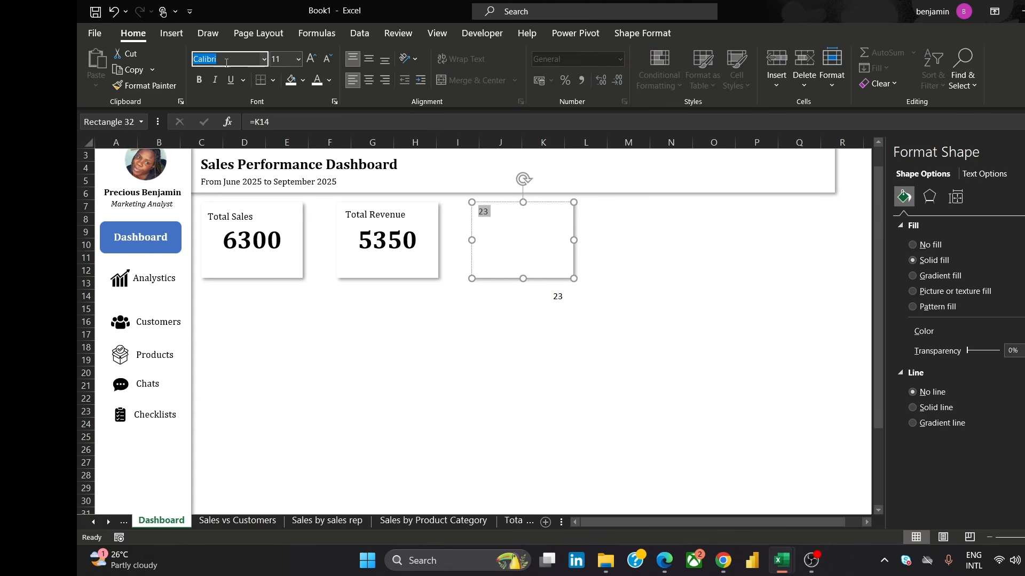
text(Cam)
key(Return)
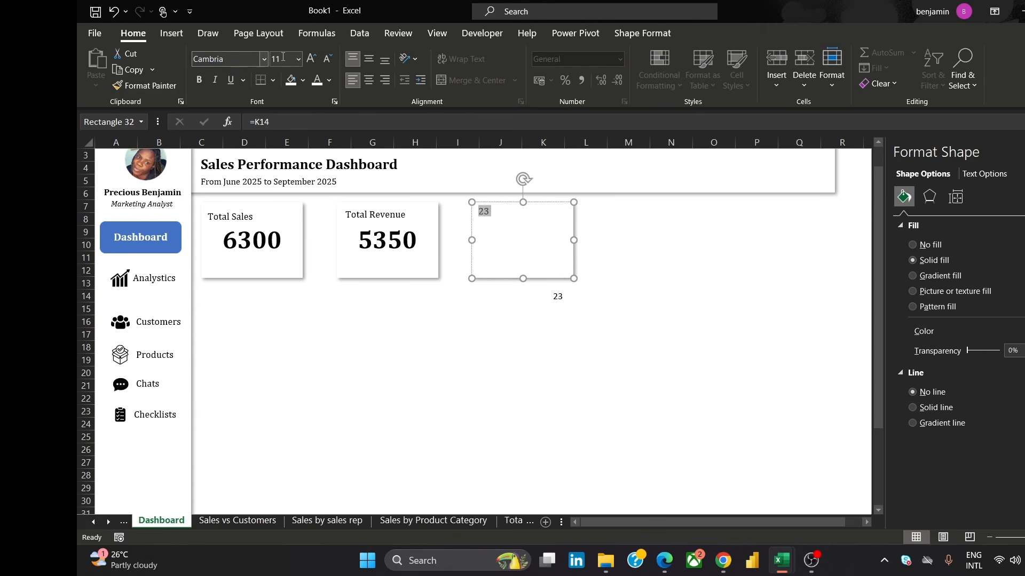
click(298, 59)
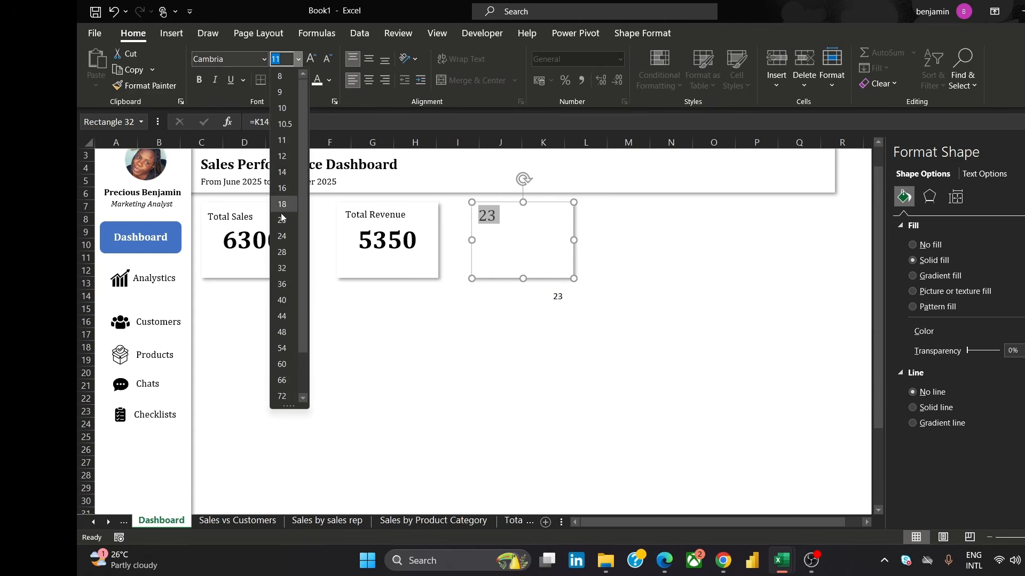
click(286, 252)
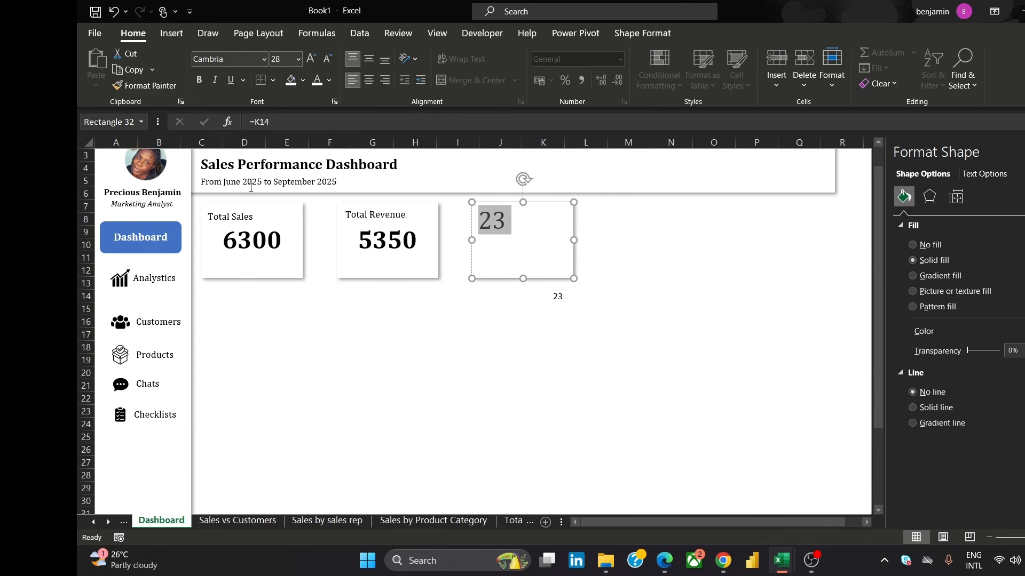
click(369, 79)
click(369, 60)
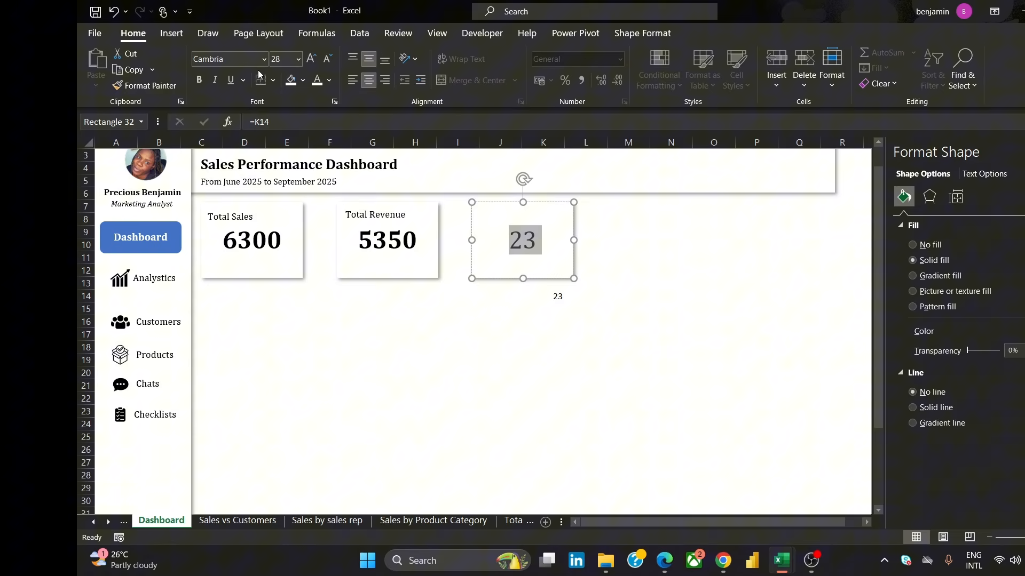
click(199, 79)
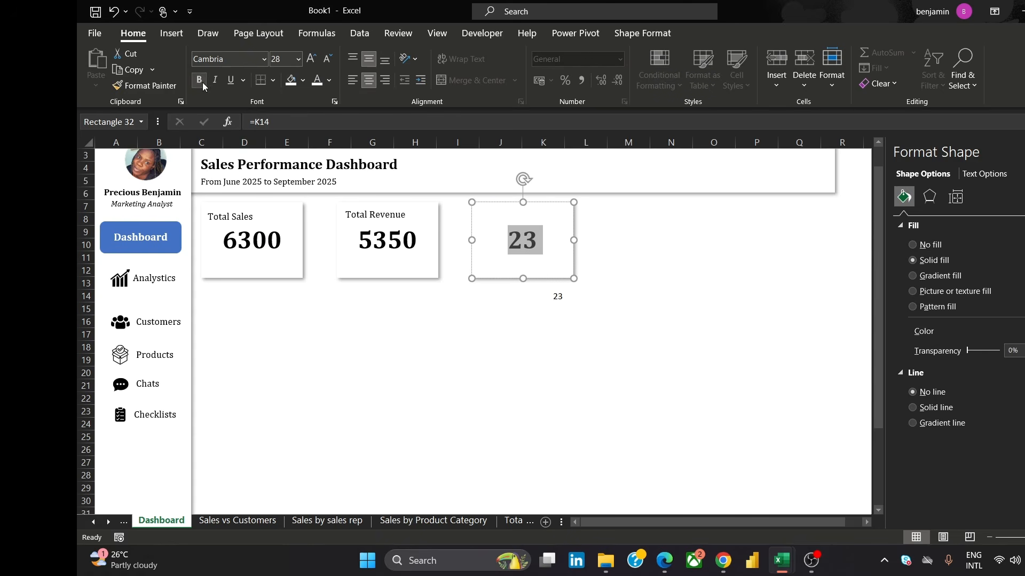
click(617, 259)
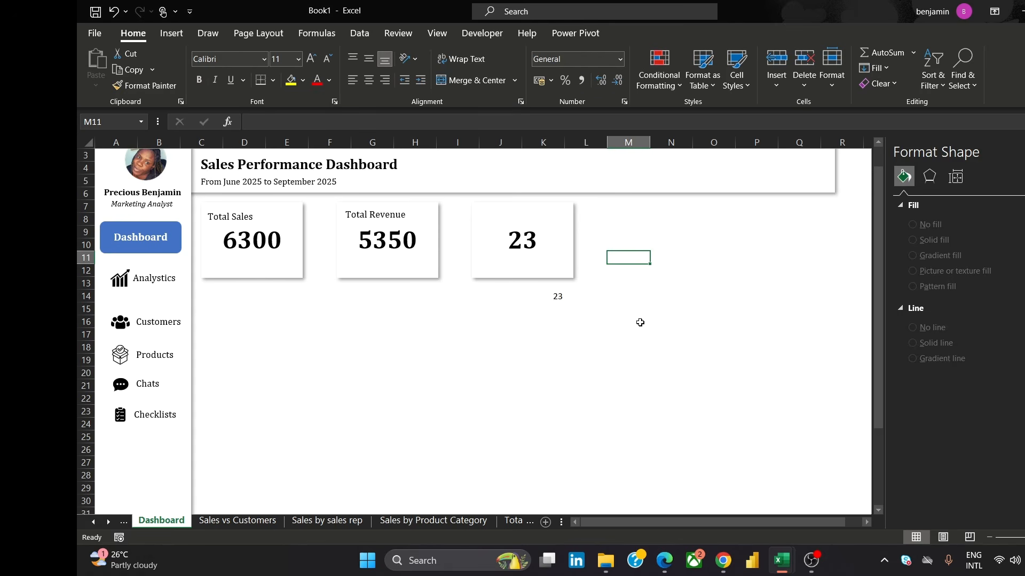
Move the helper value cell K14 up behind the third card to hide it
click(555, 296)
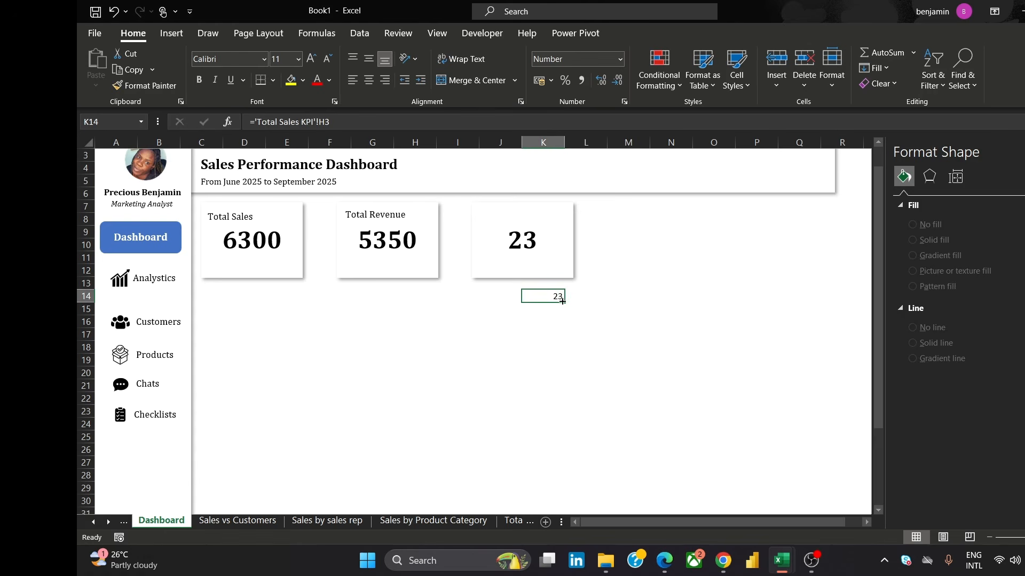
drag(555, 303, 553, 251)
click(655, 267)
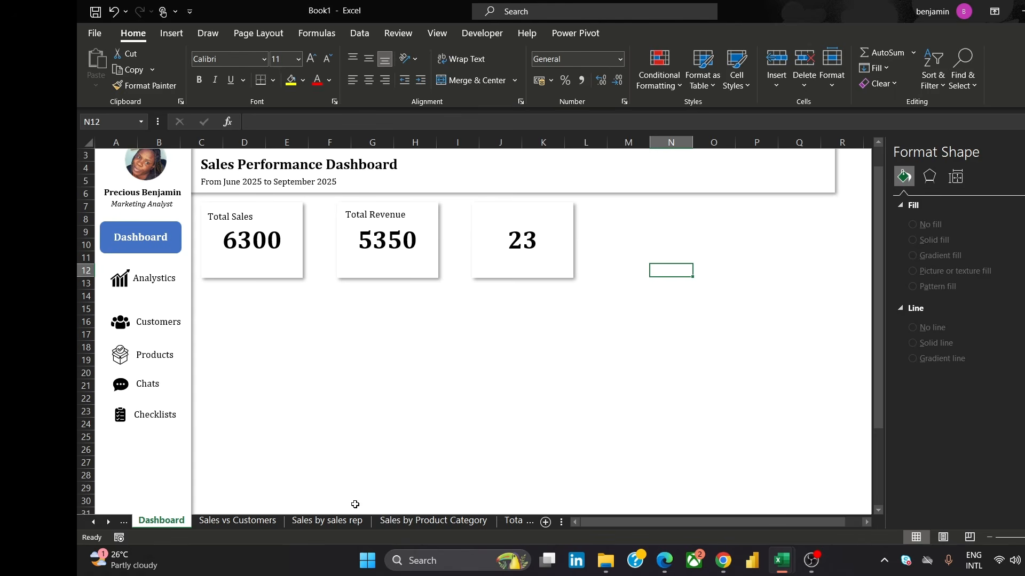
Copy the Total Sales vs Customers pivot chart and paste it onto the Dashboard to the right of the cards
click(266, 521)
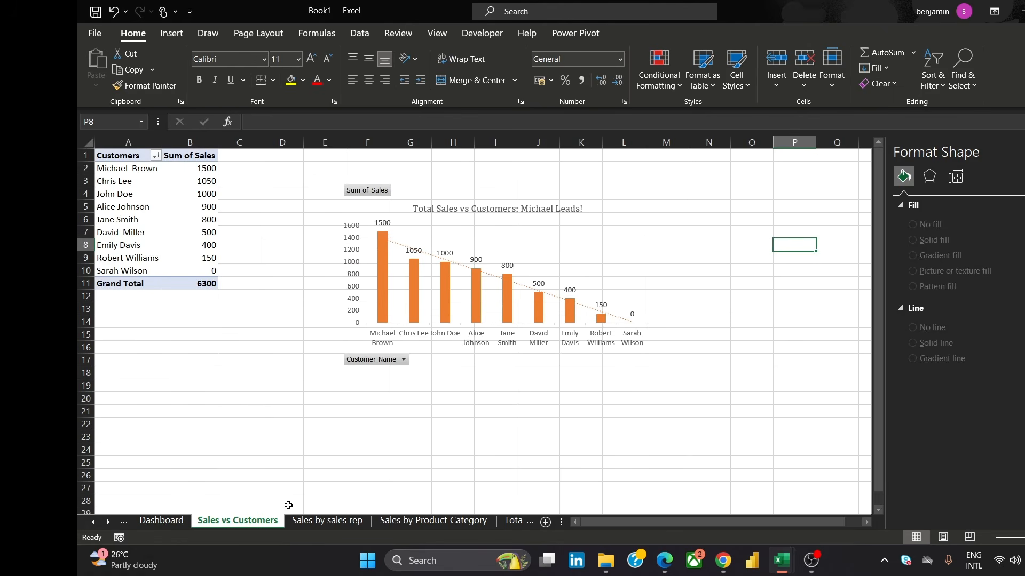
click(543, 198)
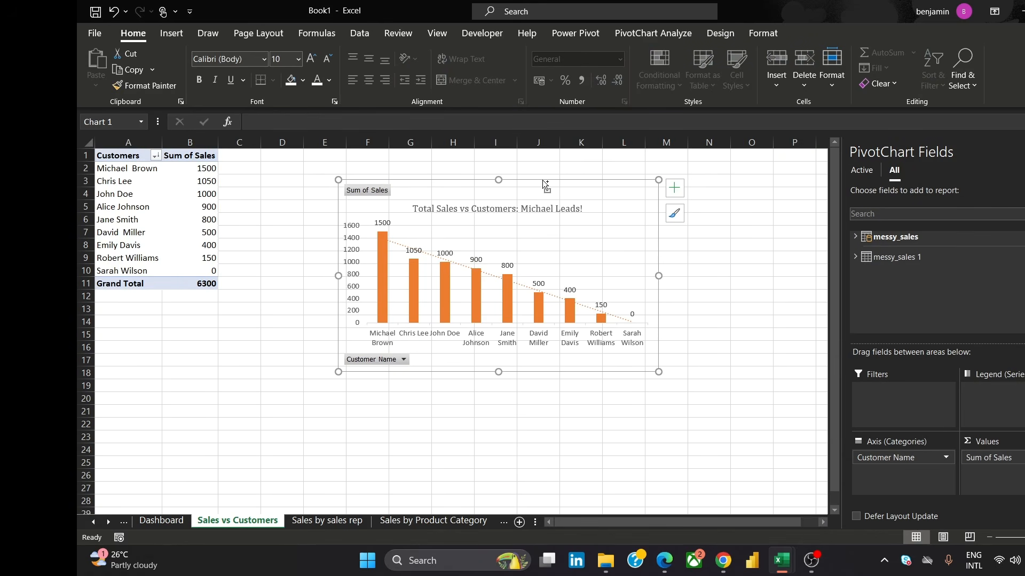
key(ctrl+c)
click(405, 520)
click(161, 520)
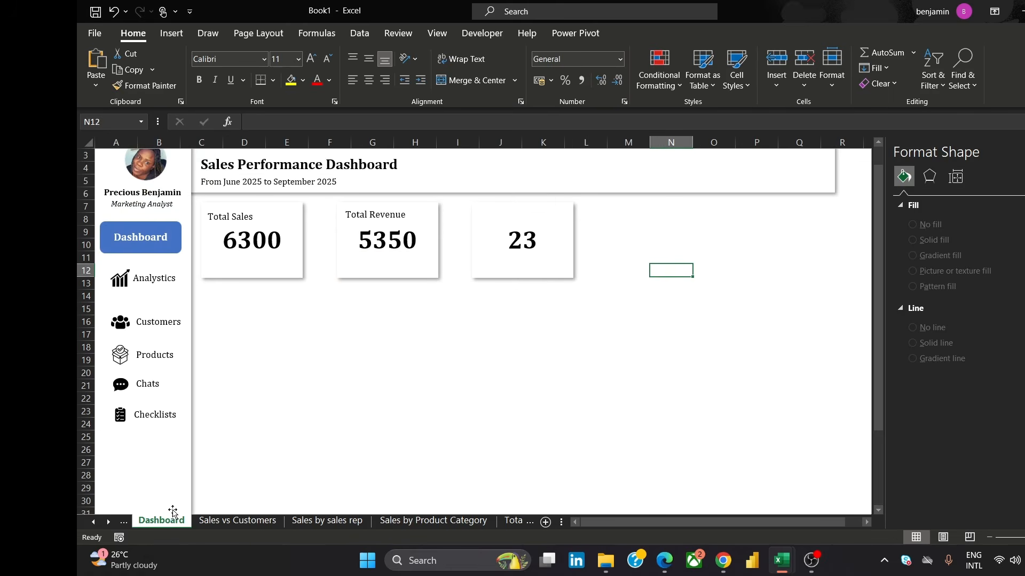
key(ctrl+v)
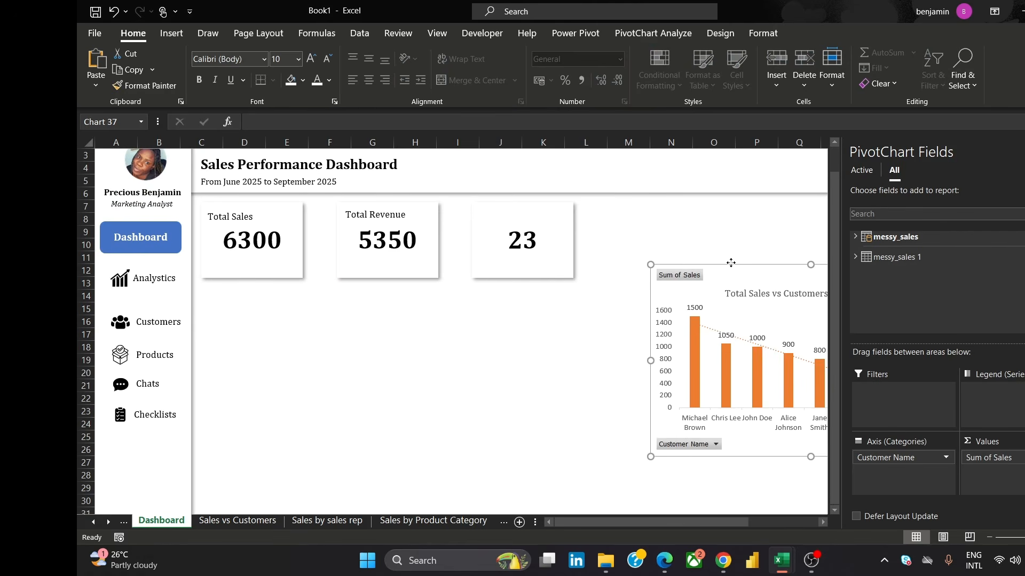
drag(730, 262, 693, 223)
Duplicate the third card and place the blank copy below the Total Sales card
click(511, 262)
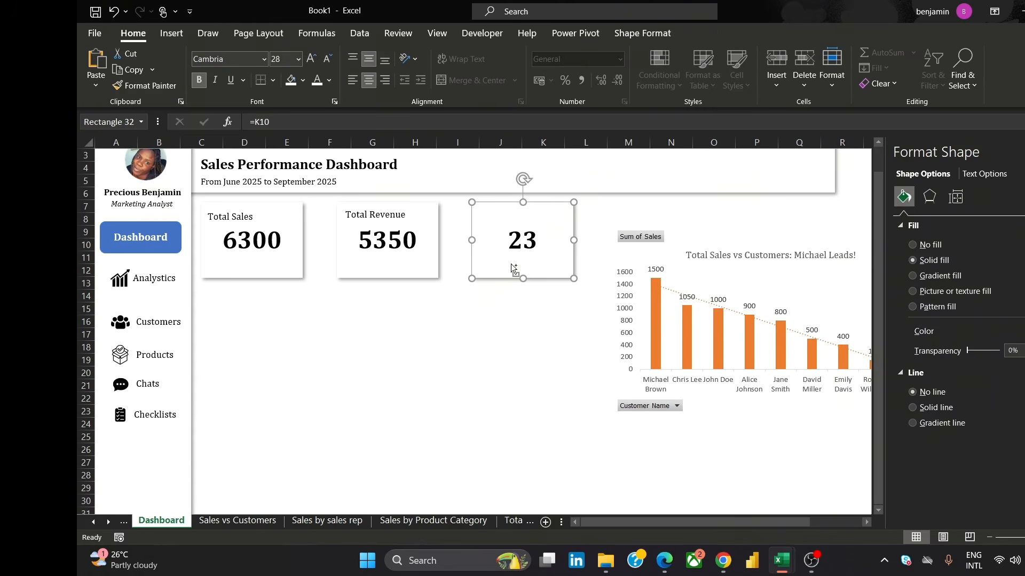
key(ctrl+d)
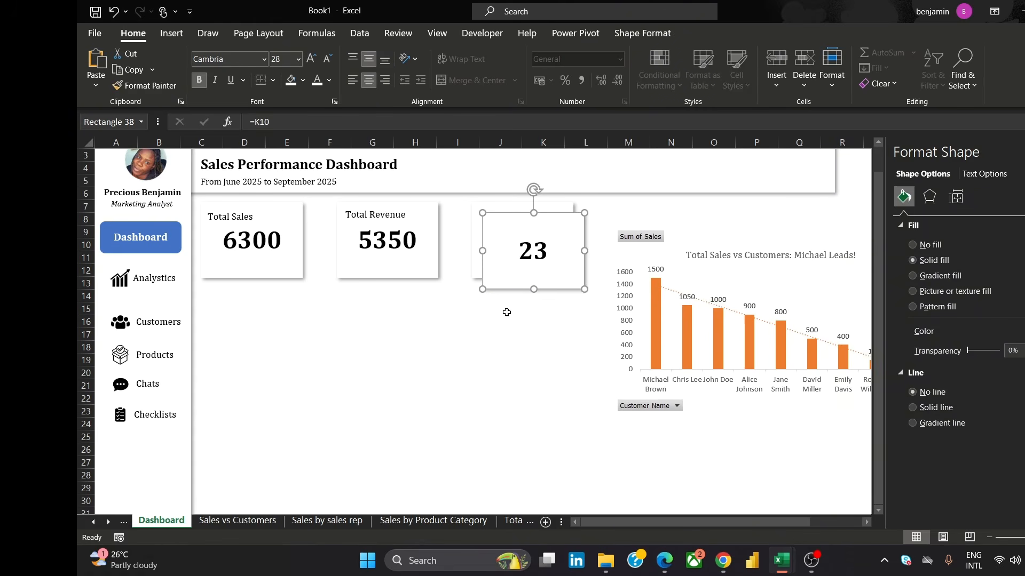
drag(506, 312, 313, 378)
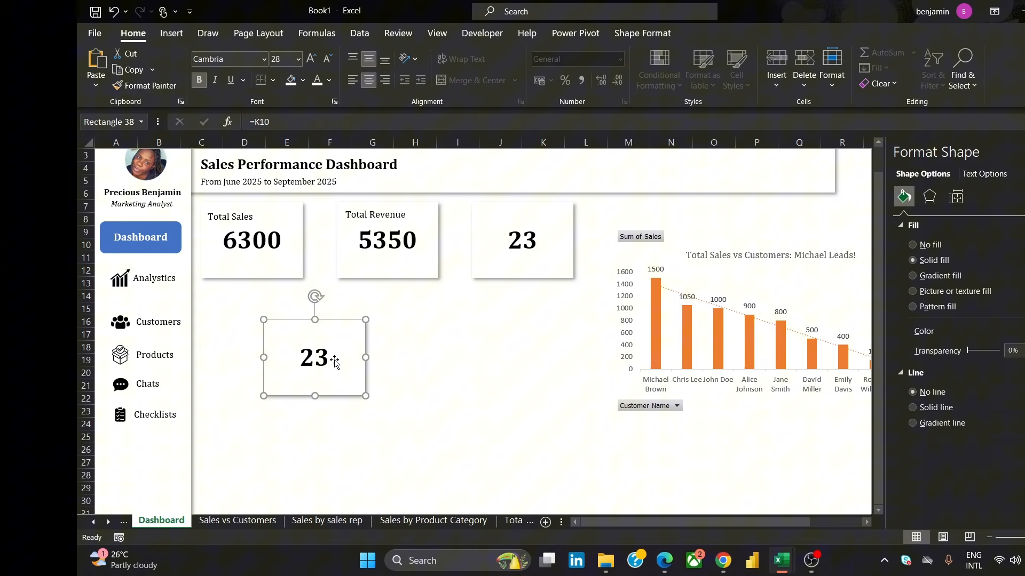
click(300, 360)
click(404, 359)
drag(335, 384, 271, 365)
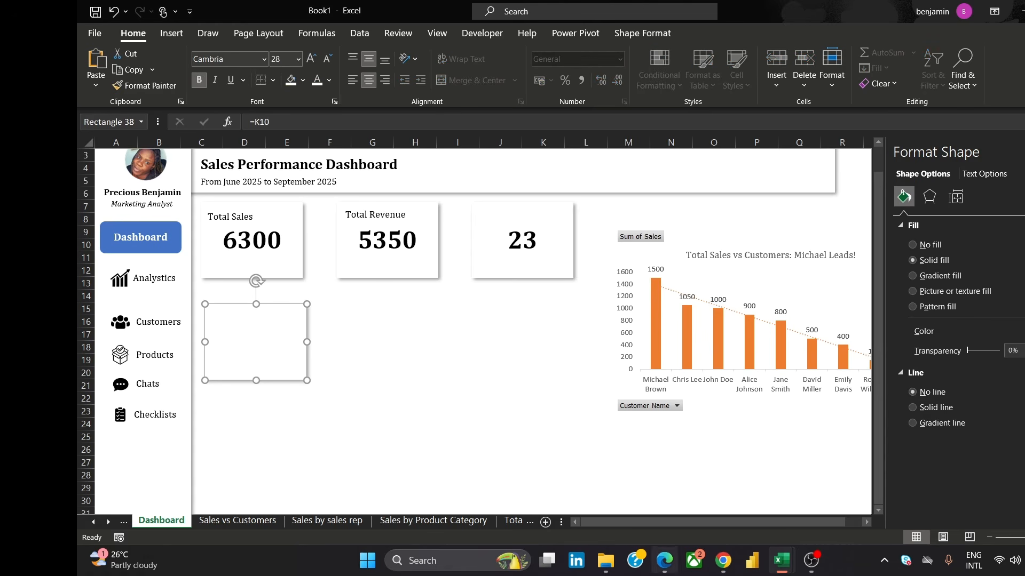
Widen the copied card into a panel spanning beneath all three KPI cards
mouse_move(723, 560)
mouse_move(755, 516)
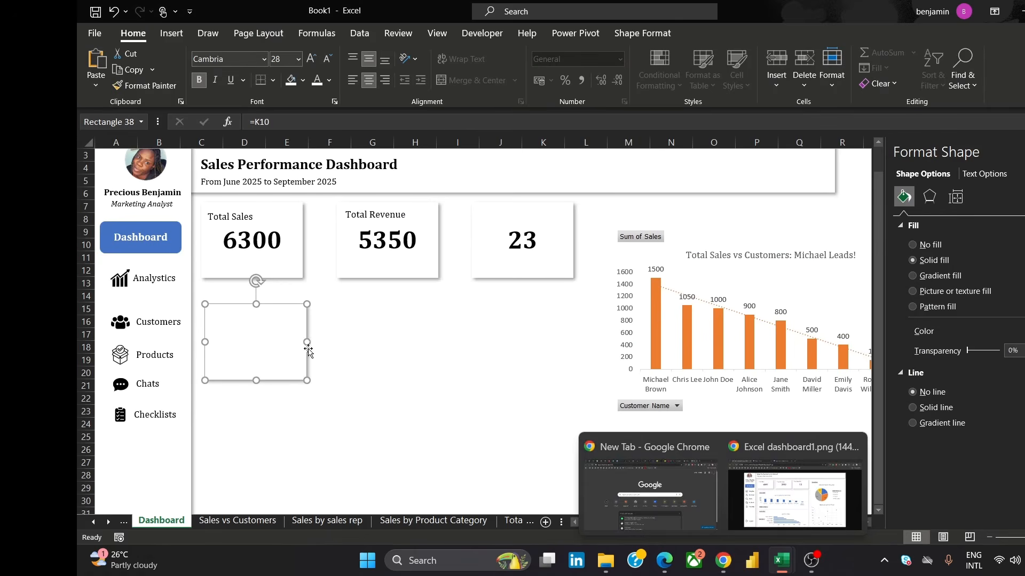
click(515, 368)
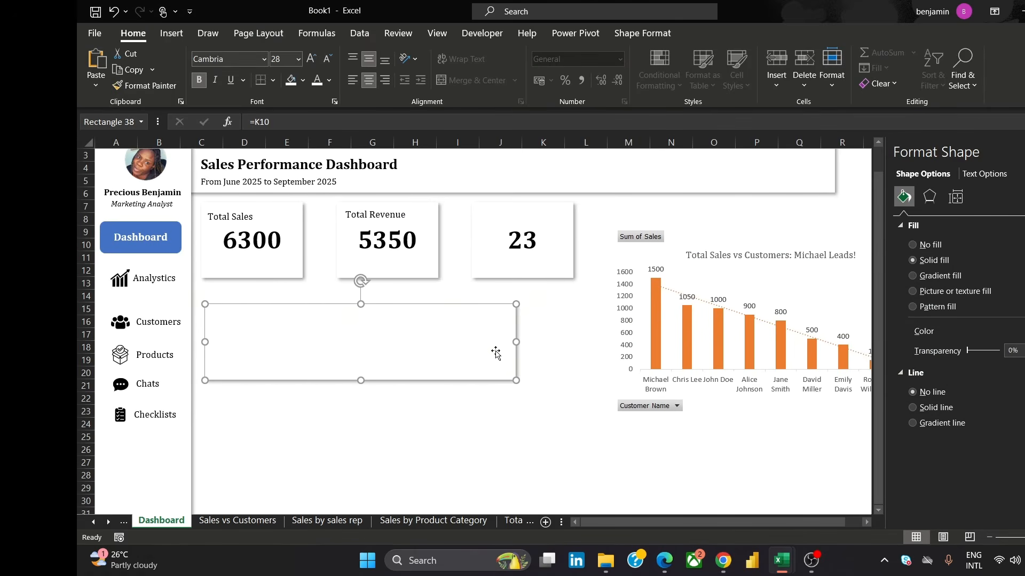
drag(518, 340, 584, 368)
Duplicate the wide panel and position the copy directly beneath it
drag(396, 380, 395, 386)
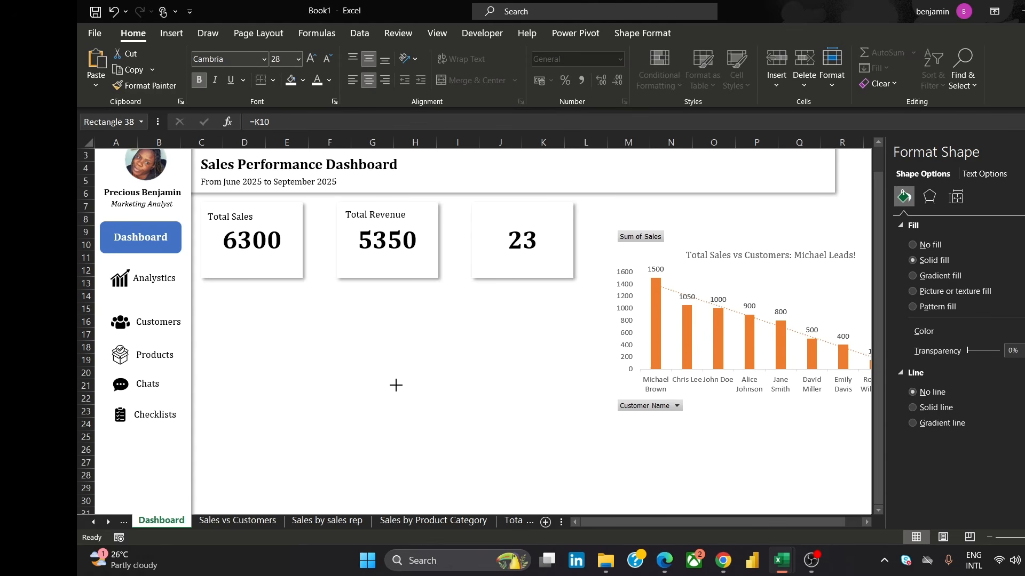
drag(392, 447, 392, 447)
drag(448, 398, 451, 385)
drag(395, 432, 400, 397)
drag(443, 369, 440, 369)
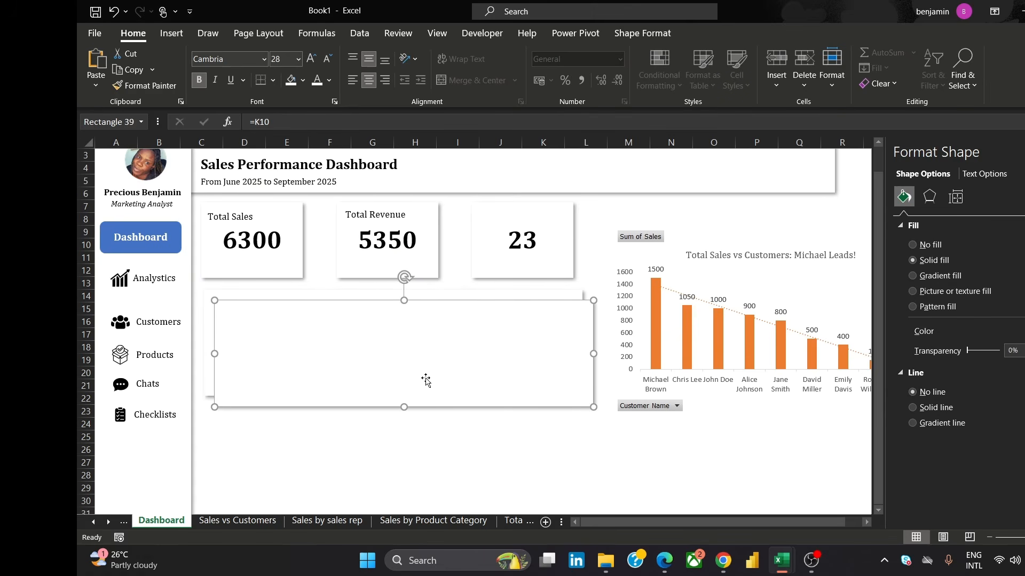
drag(400, 346, 395, 456)
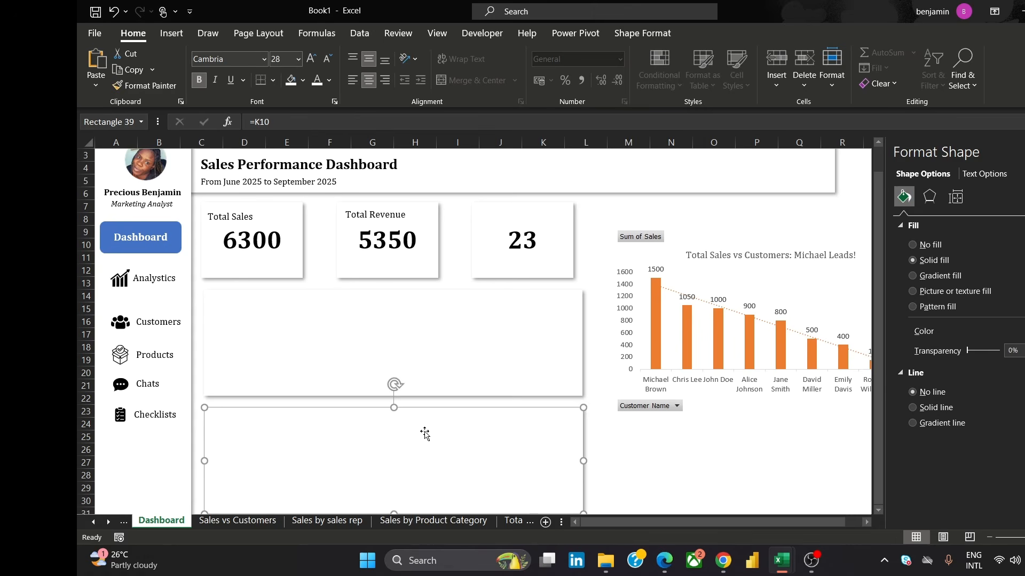
key(Up)
key(Up)
key(Up)
key(Up)
key(Up)
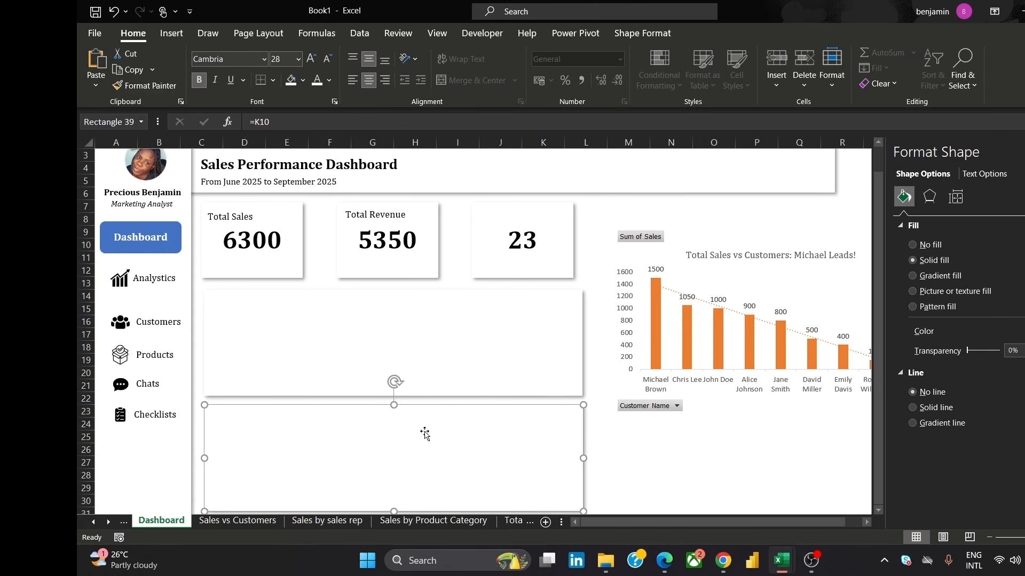
Adjust the upper panel's top and bottom edges to align it between the cards and the lower panel
click(437, 324)
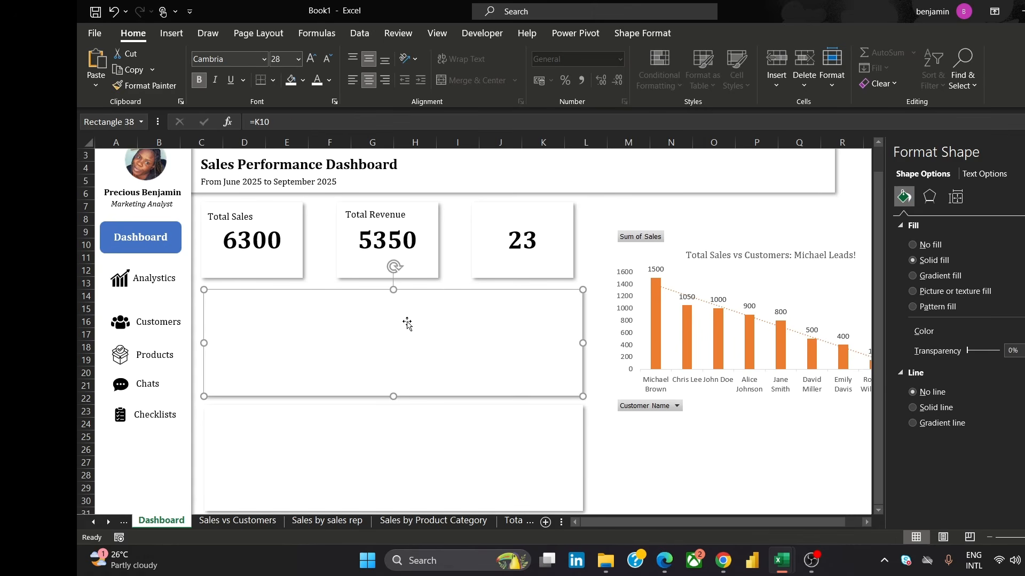
drag(393, 289, 393, 285)
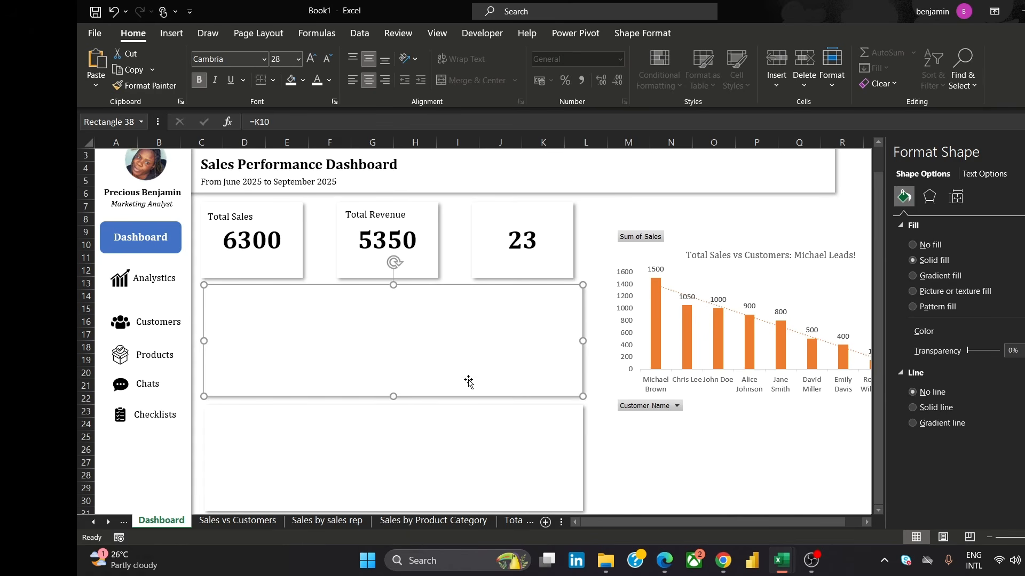
drag(393, 394, 393, 397)
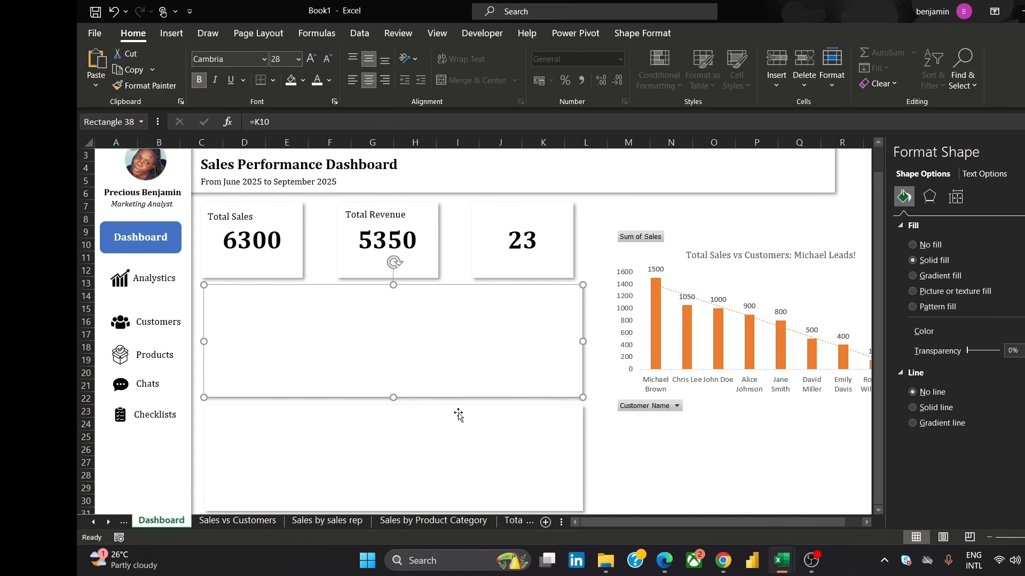
click(648, 469)
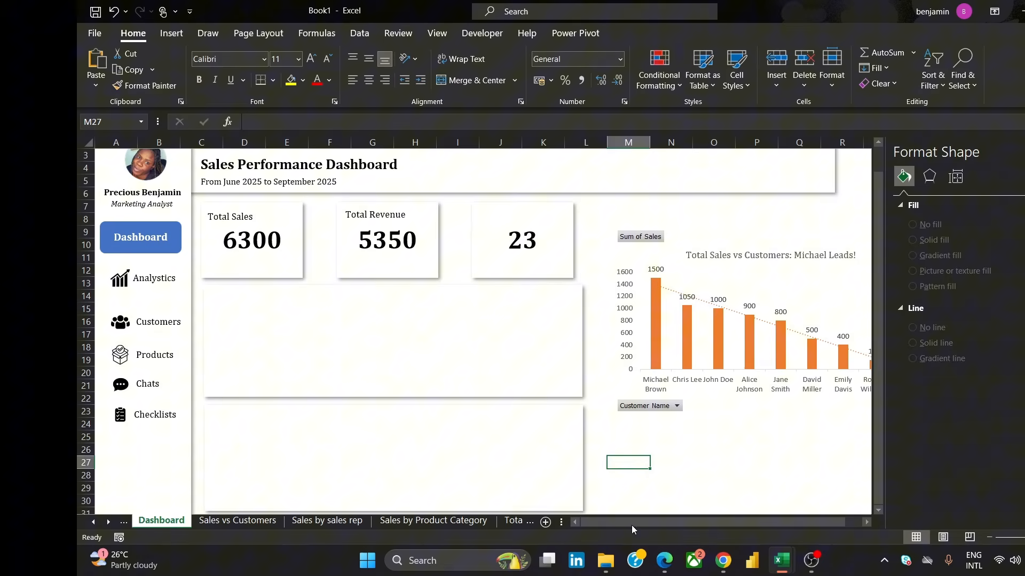
Move the Total Sales vs Customers pivot chart over the upper panel and bring it to the front
click(774, 284)
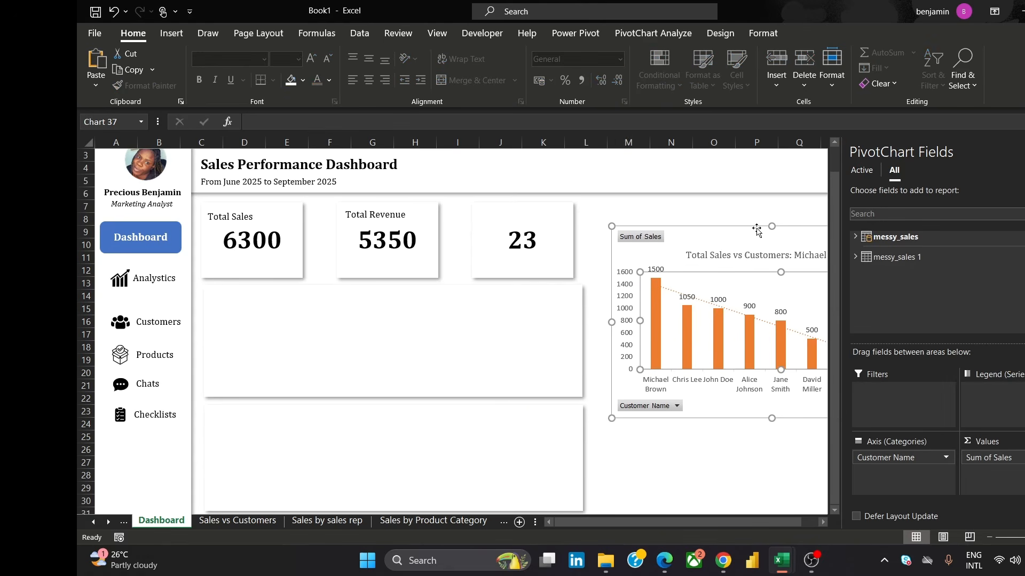
drag(756, 229, 580, 263)
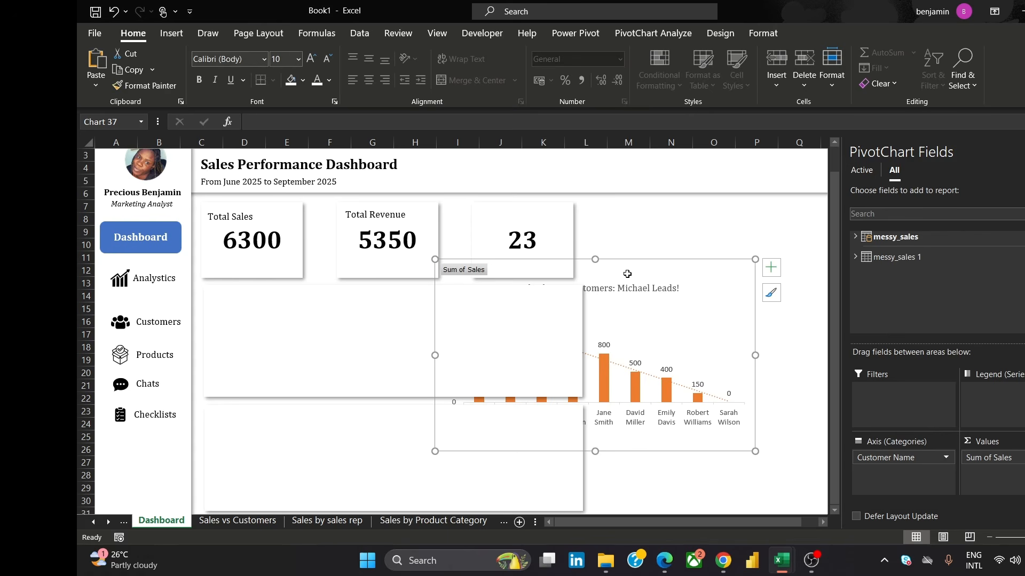
right_click(633, 258)
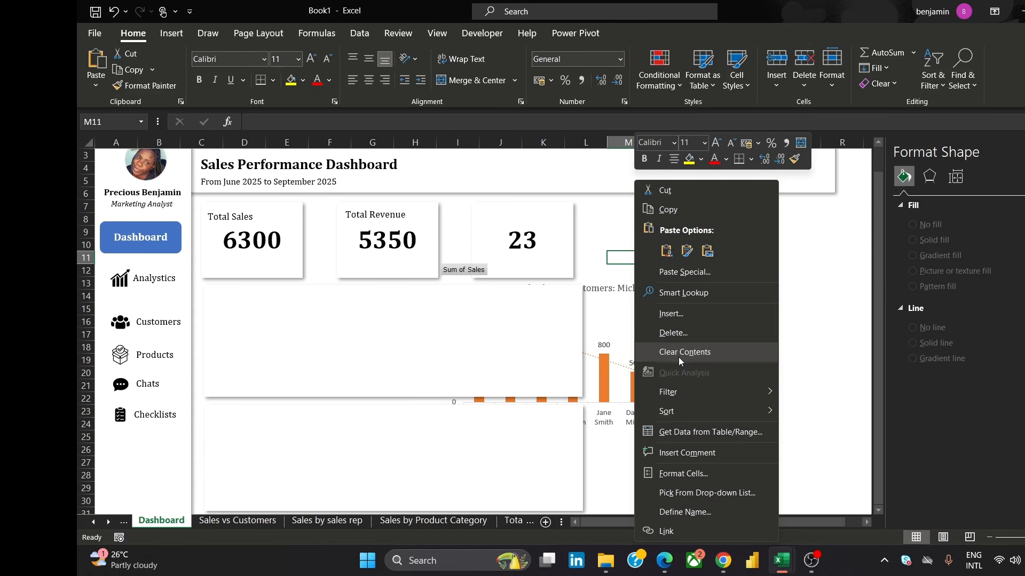
key(Escape)
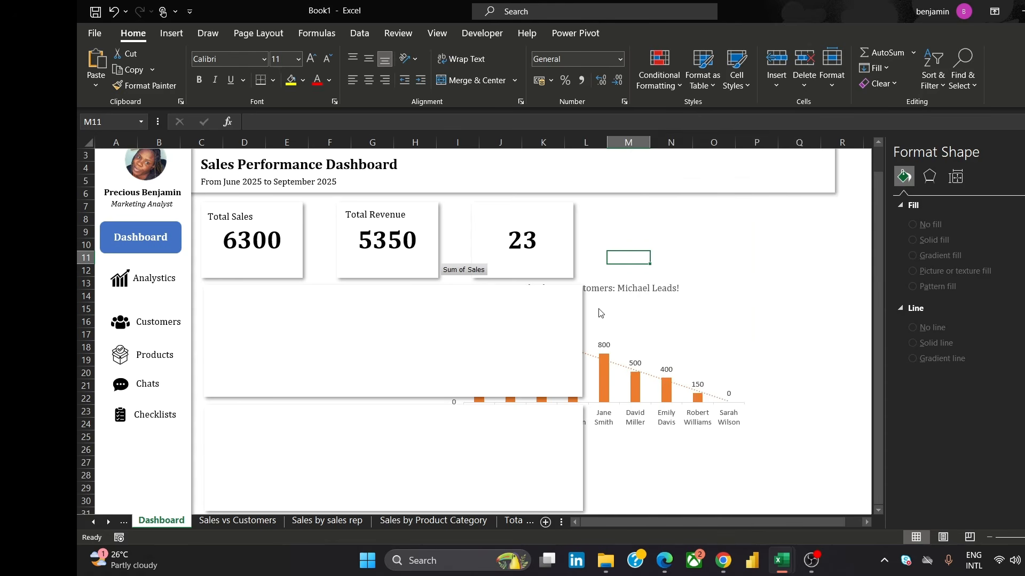
click(629, 301)
click(635, 280)
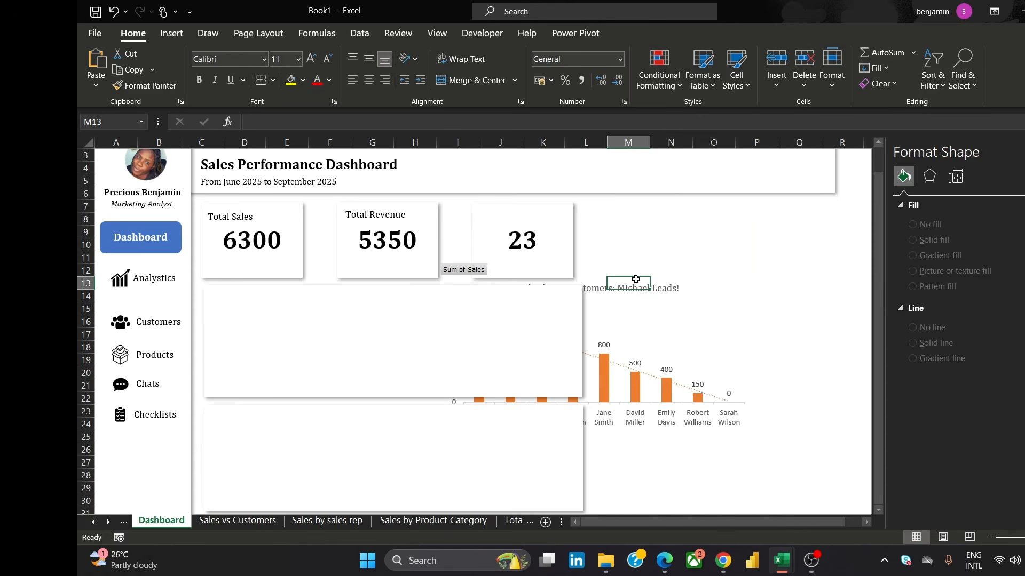
click(631, 423)
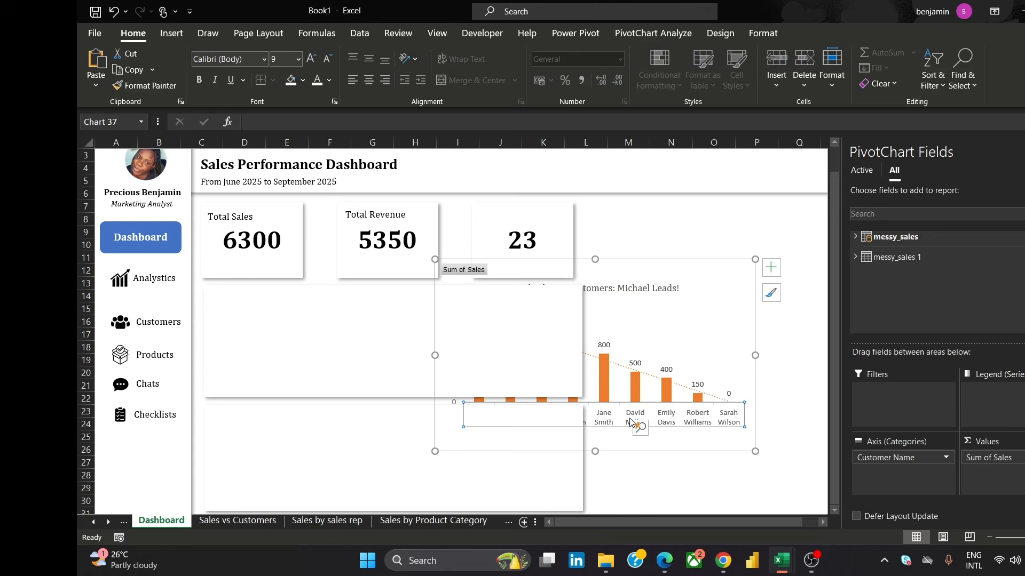
right_click(666, 261)
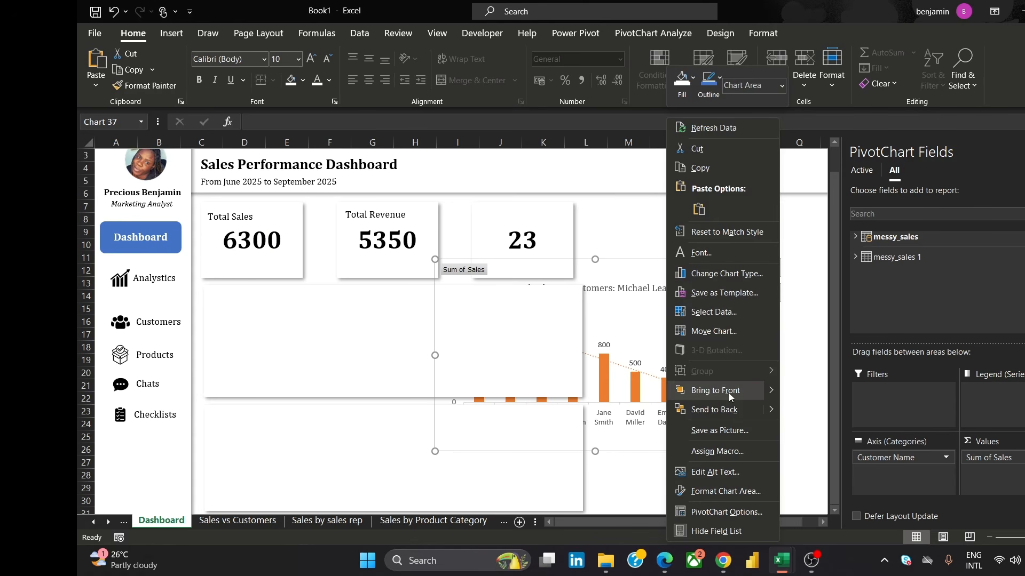
click(728, 392)
click(672, 266)
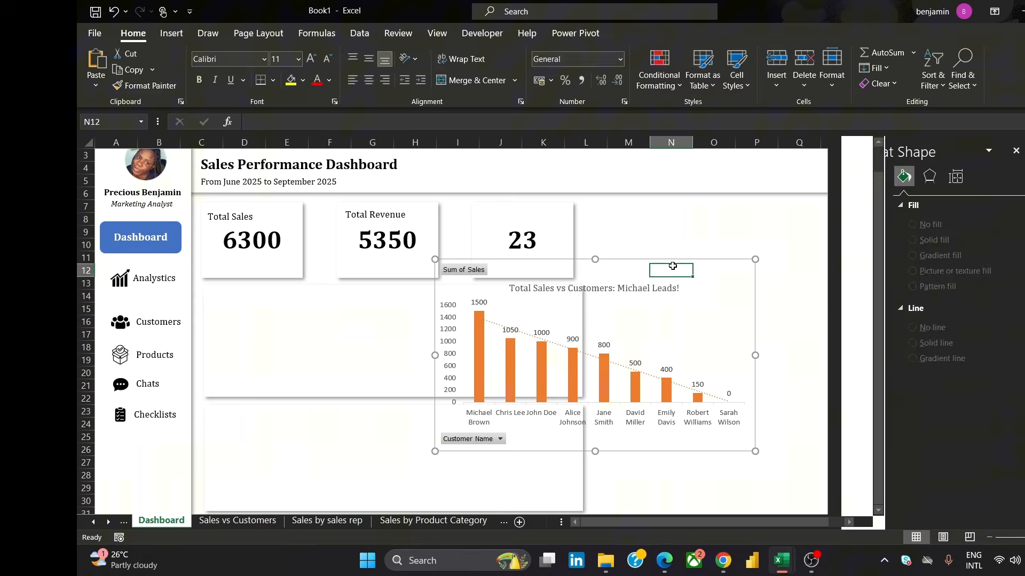
Resize and reposition the Total Sales vs Customers chart so it fits inside the upper panel
click(717, 303)
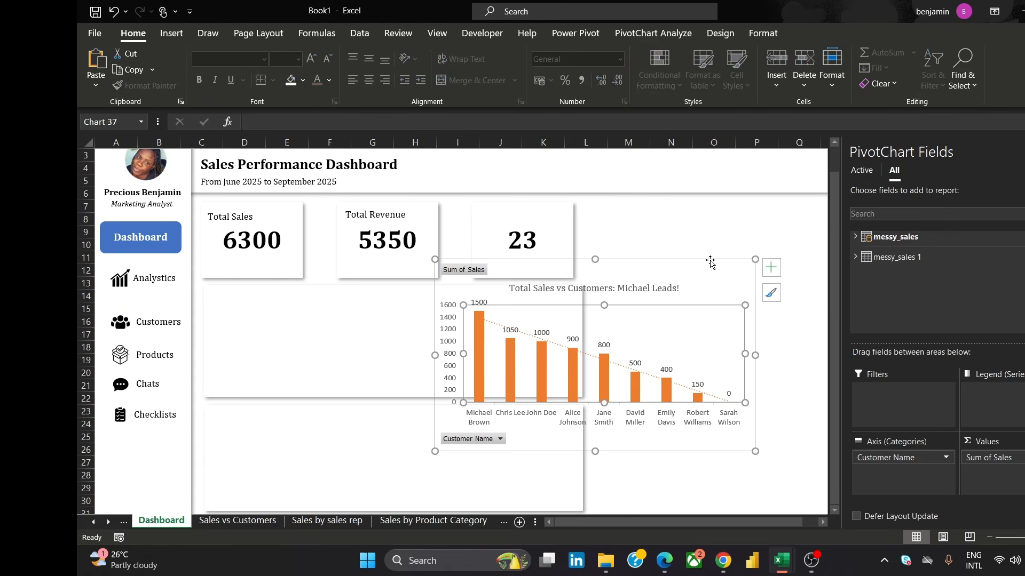
drag(709, 262, 545, 279)
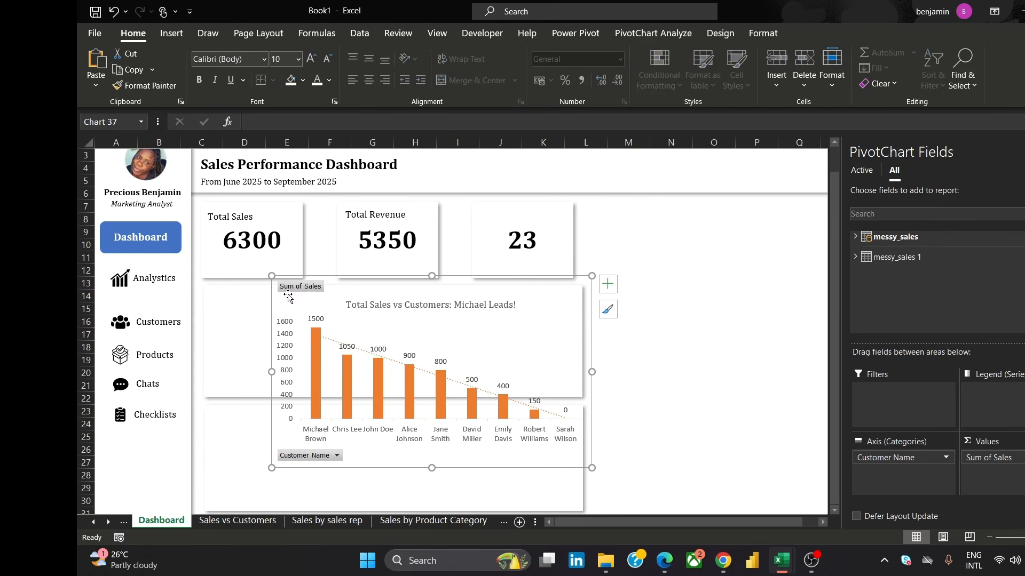
drag(272, 277, 349, 322)
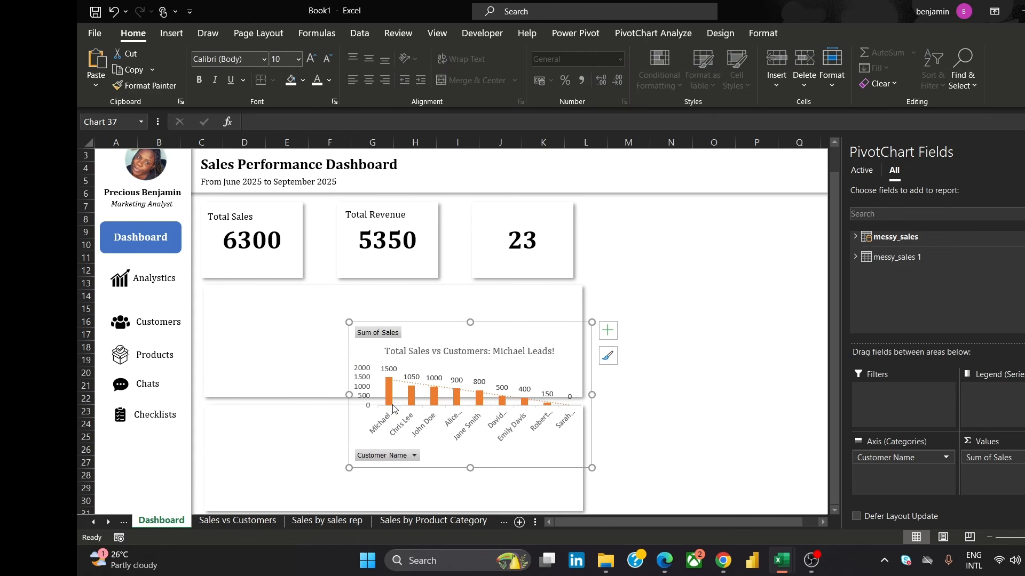
mouse_move(501, 356)
mouse_down()
mouse_move(511, 325)
mouse_move(490, 311)
mouse_move(394, 270)
mouse_move(353, 302)
mouse_move(368, 291)
mouse_move(357, 279)
mouse_up()
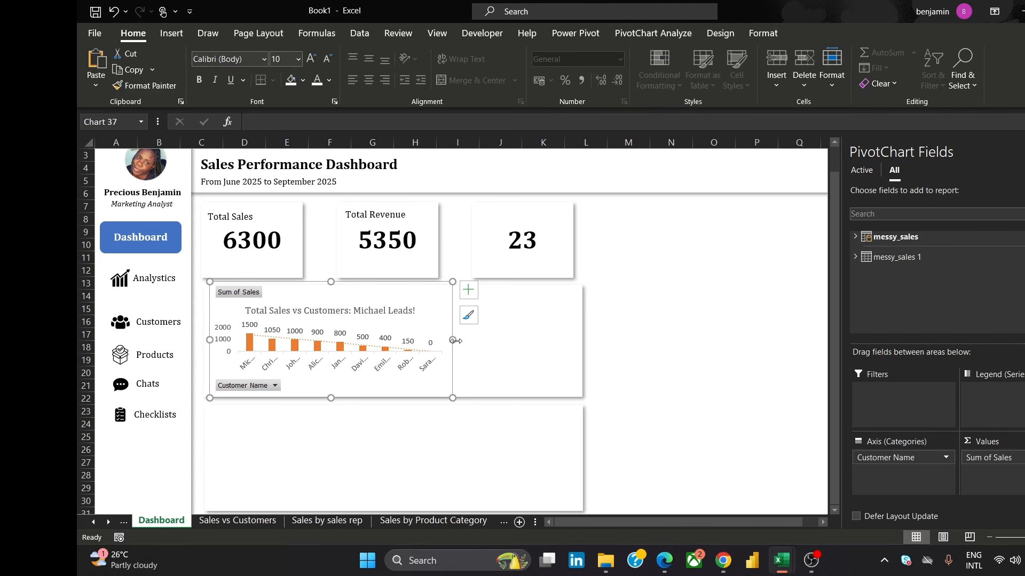
drag(453, 340, 575, 340)
click(803, 303)
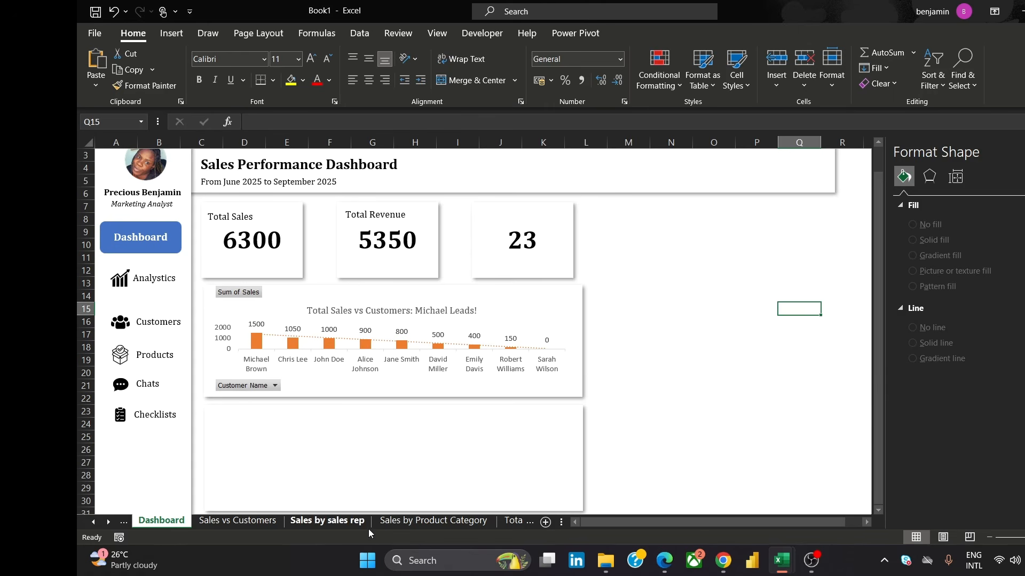
Copy the Sales Rep by Sales chart from the Sales by sales rep sheet and paste it onto the Dashboard
click(321, 523)
click(699, 246)
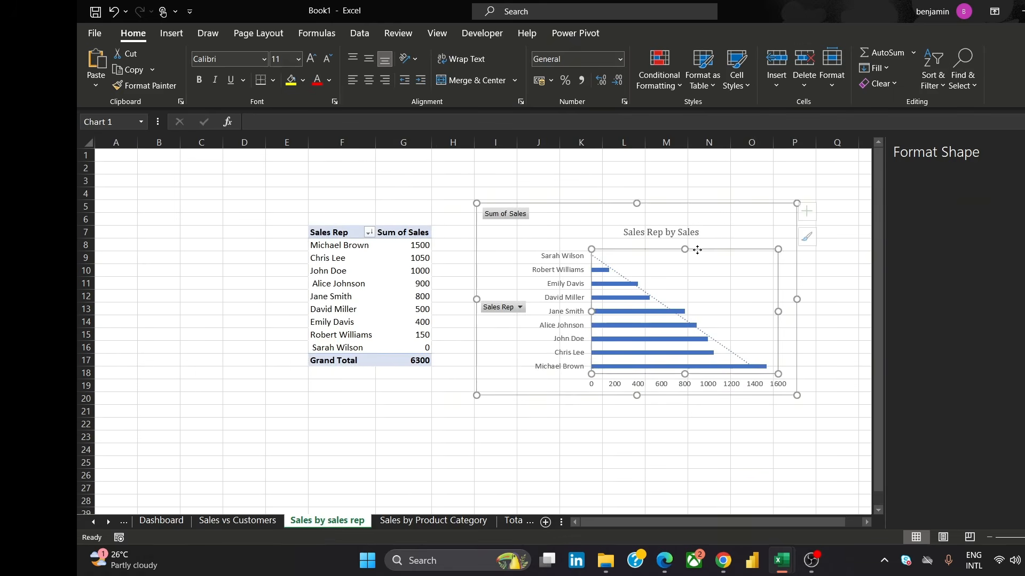
click(707, 196)
click(703, 210)
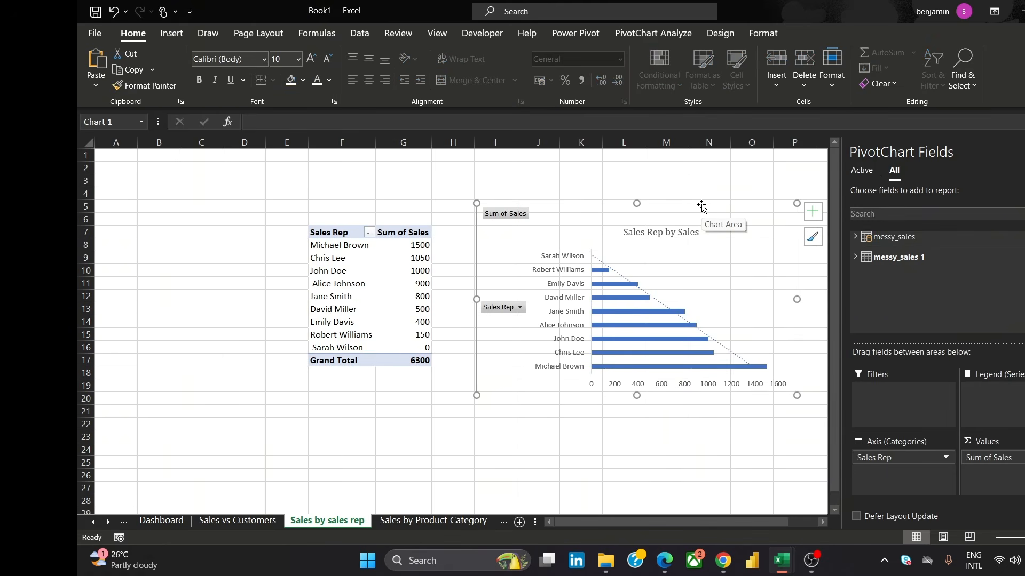
click(160, 521)
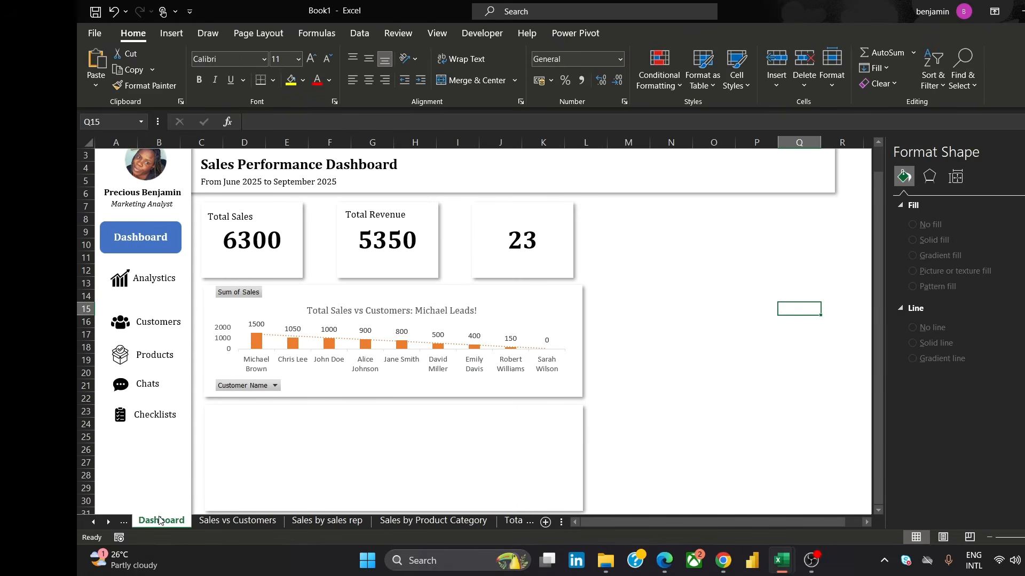
key(ctrl+v)
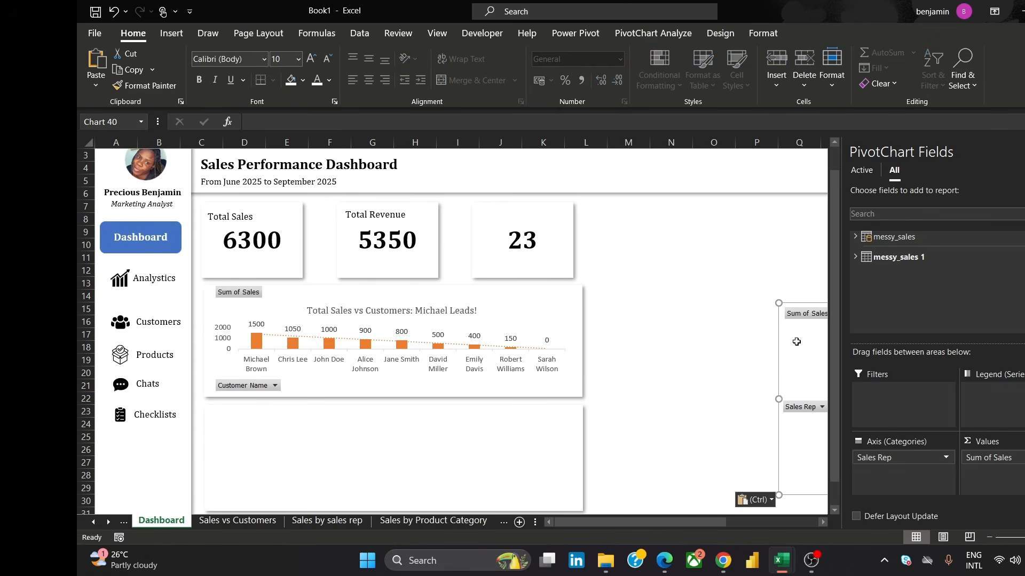
Move the Sales Rep by Sales chart into the lower panel and resize it to fill the panel
drag(792, 302, 515, 310)
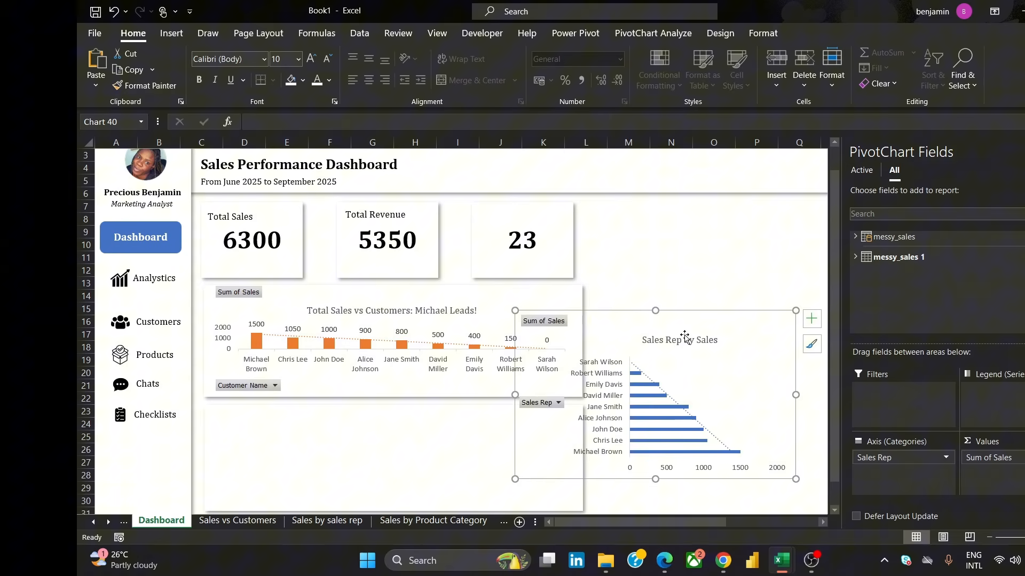
drag(655, 316, 355, 398)
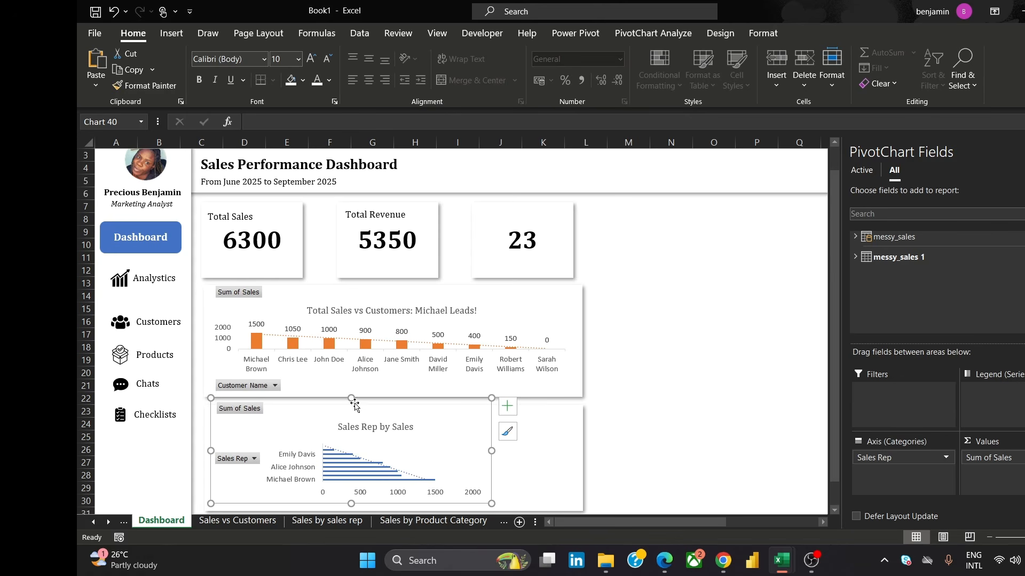
click(352, 415)
click(366, 427)
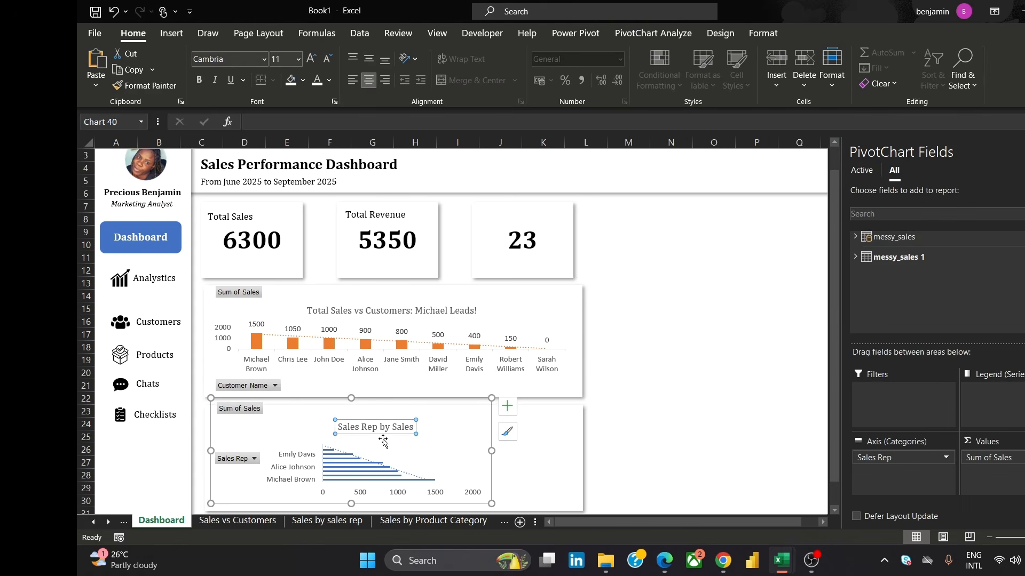
drag(491, 451, 566, 479)
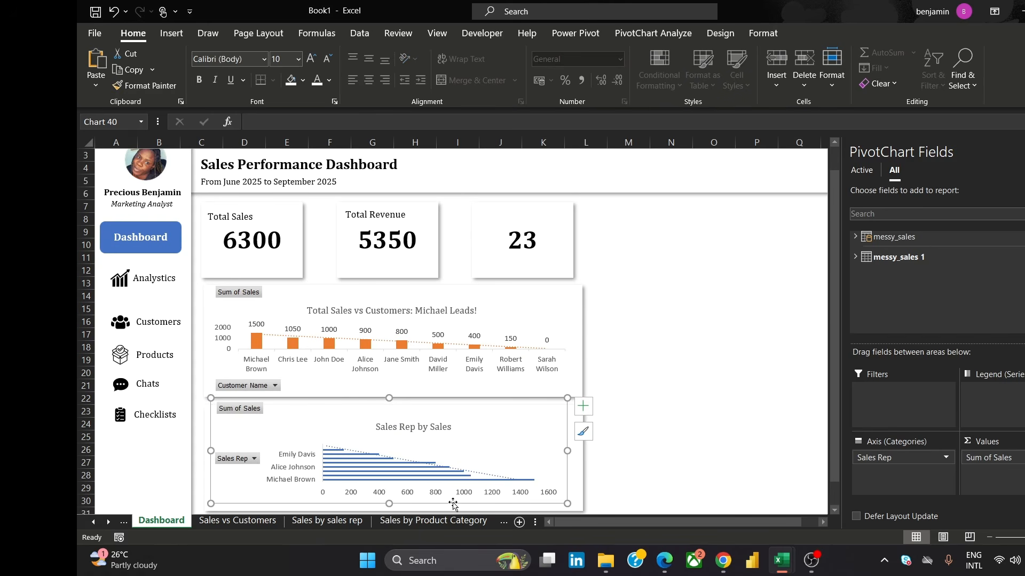
key(Down)
key(Down)
key(Down)
key(Down)
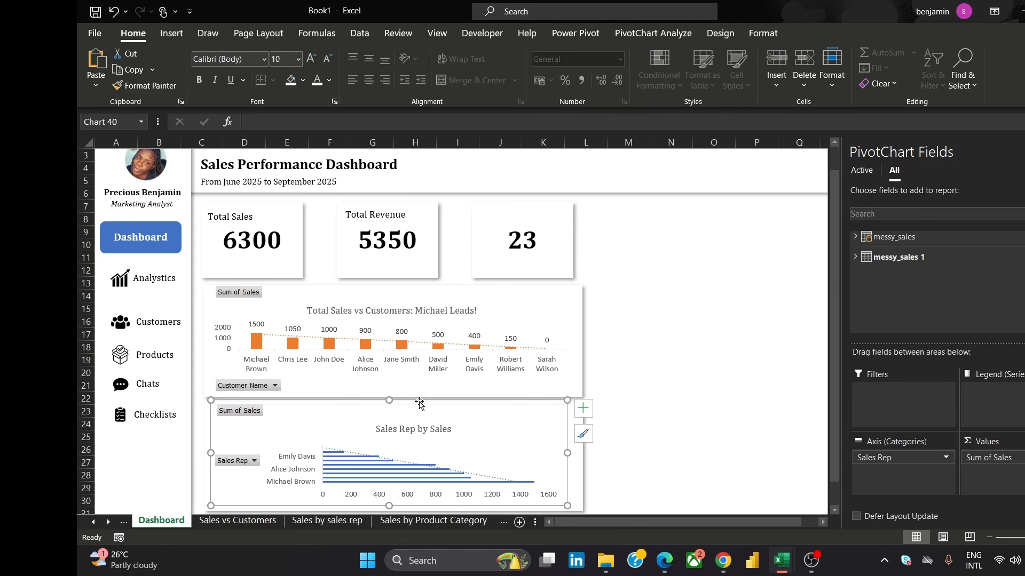
drag(388, 401, 388, 384)
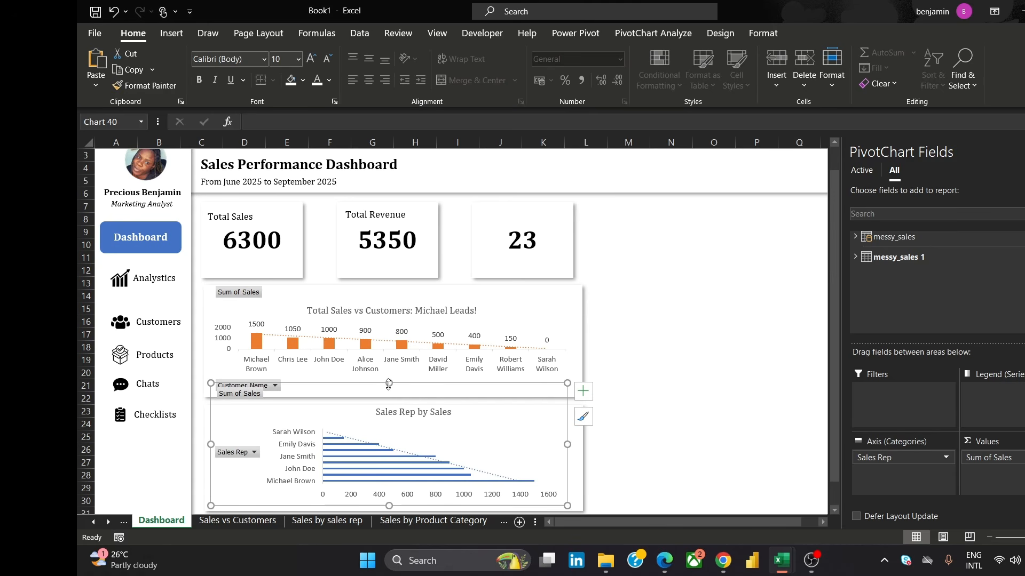
click(673, 410)
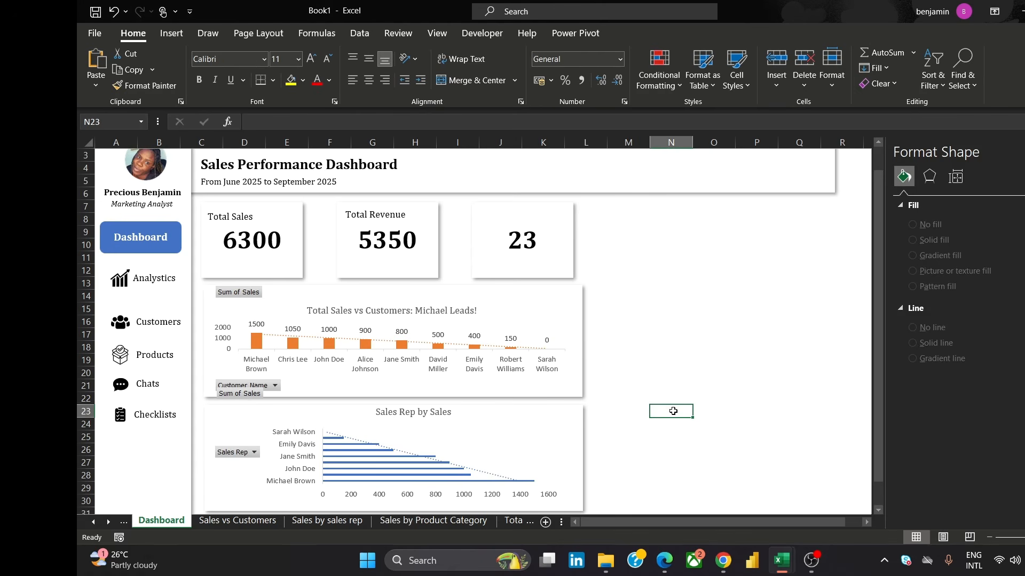
Lower the Sales Rep by Sales chart's top edge so it sits inside the lower panel
click(477, 431)
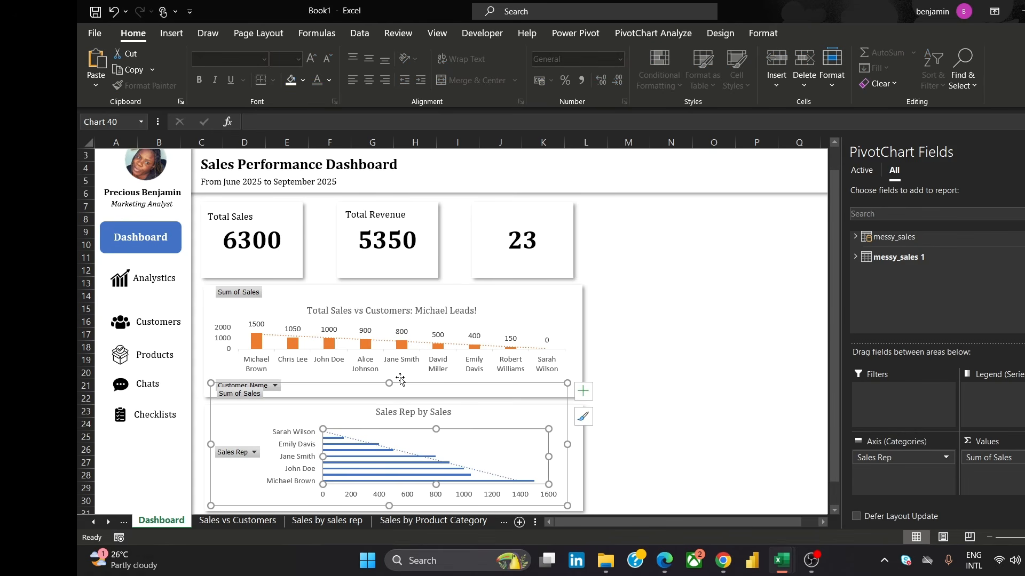
drag(390, 383, 398, 410)
click(644, 374)
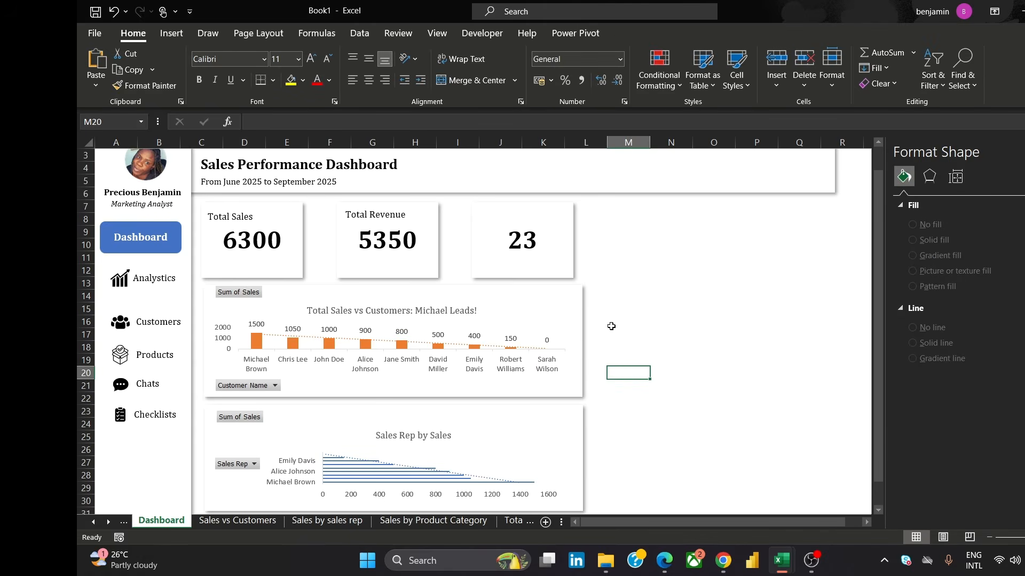
Select the upper chart panel and duplicate it
click(561, 291)
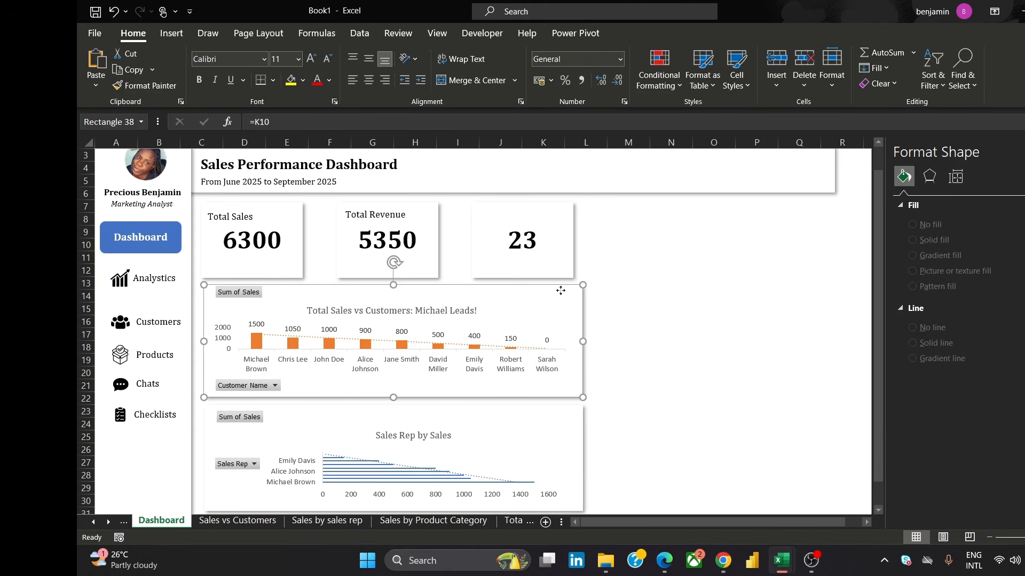
click(538, 338)
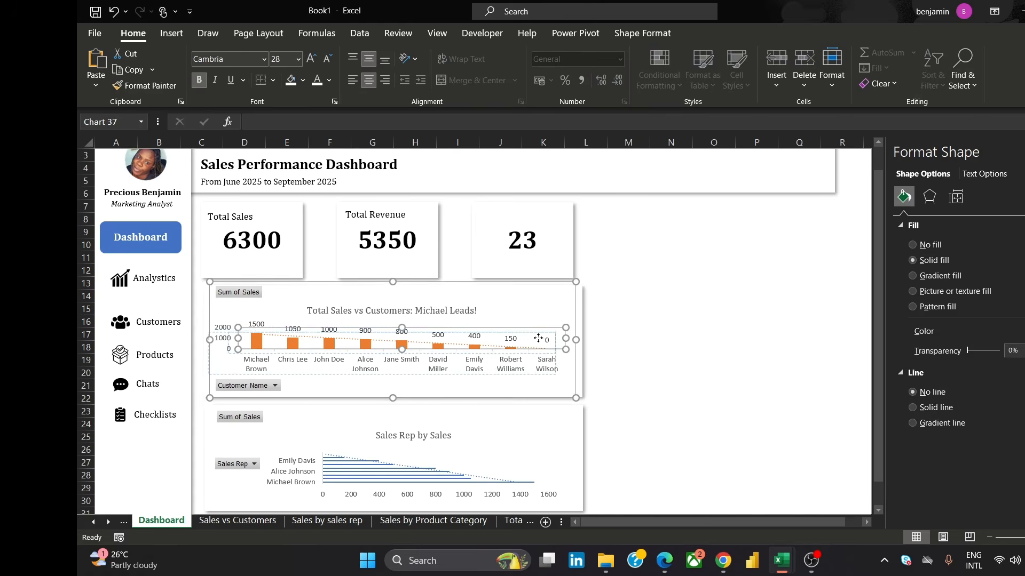
click(578, 325)
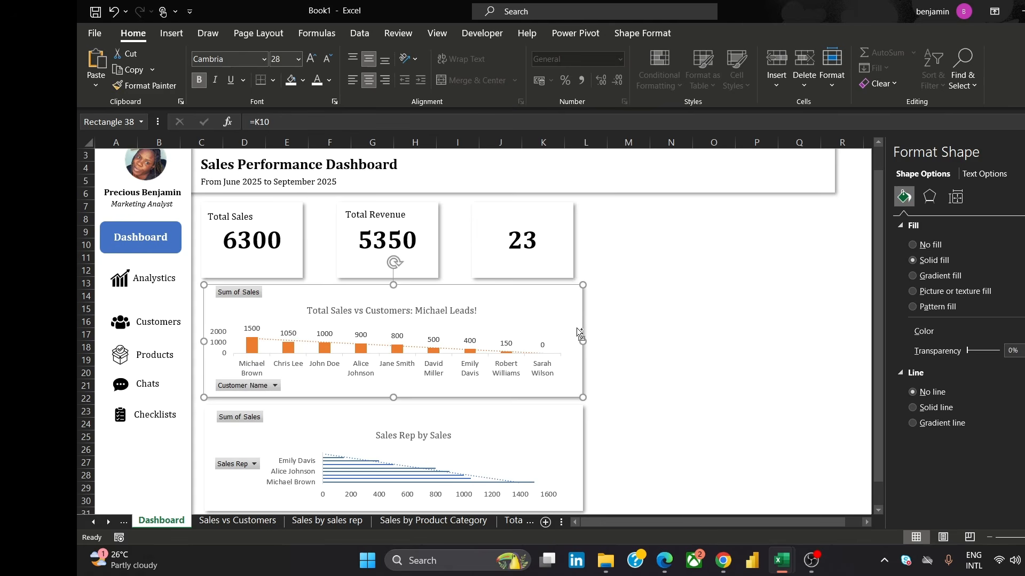
key(ctrl+d)
Position the duplicated panel to the right of the charts and stretch it into a tall panel from the KPI cards' top to the lower panel's bottom
drag(477, 361, 80, 330)
drag(669, 526, 604, 522)
drag(788, 348, 726, 319)
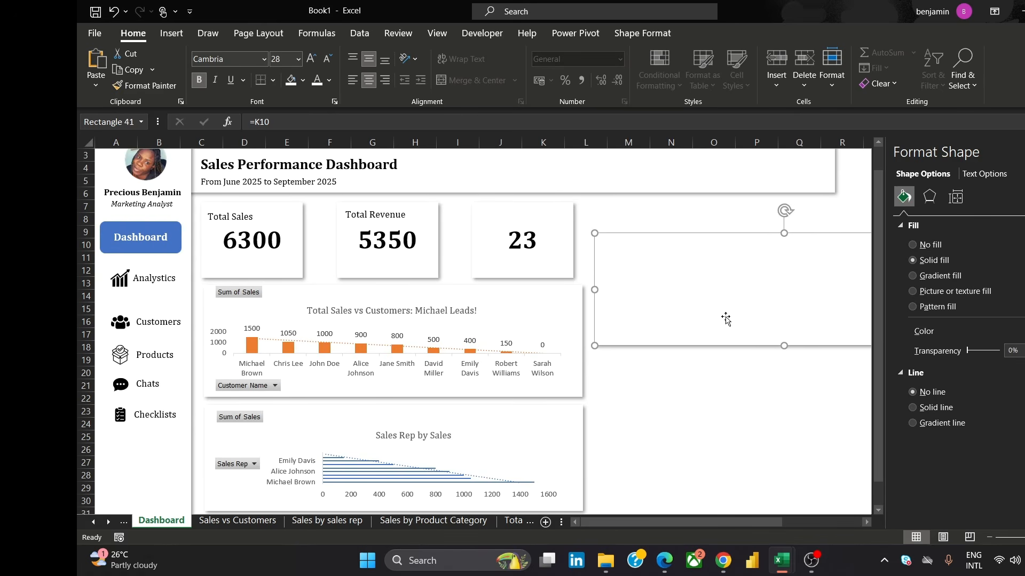
drag(784, 347, 786, 356)
drag(786, 460, 786, 459)
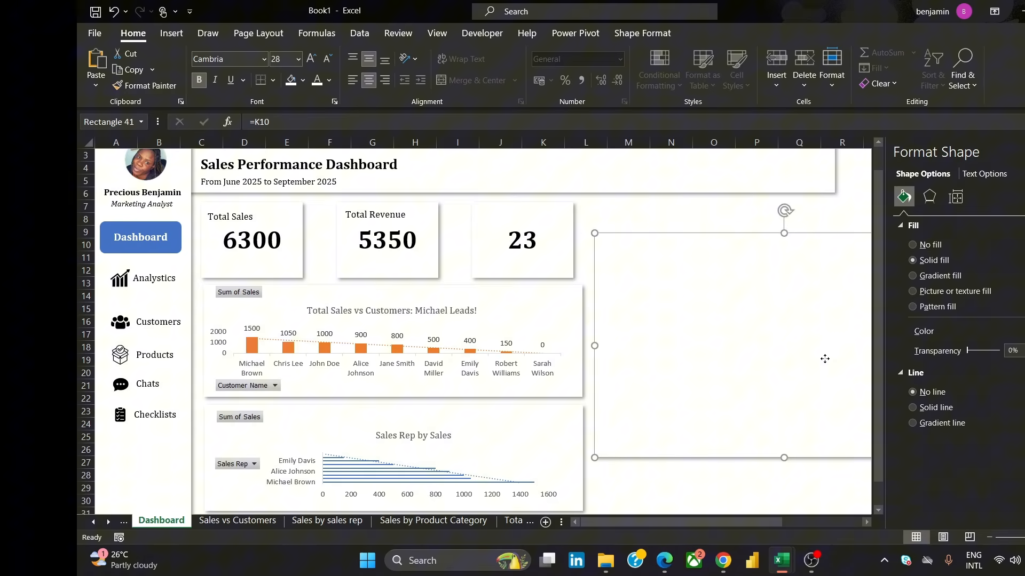
drag(825, 359, 299, 380)
drag(643, 512, 425, 515)
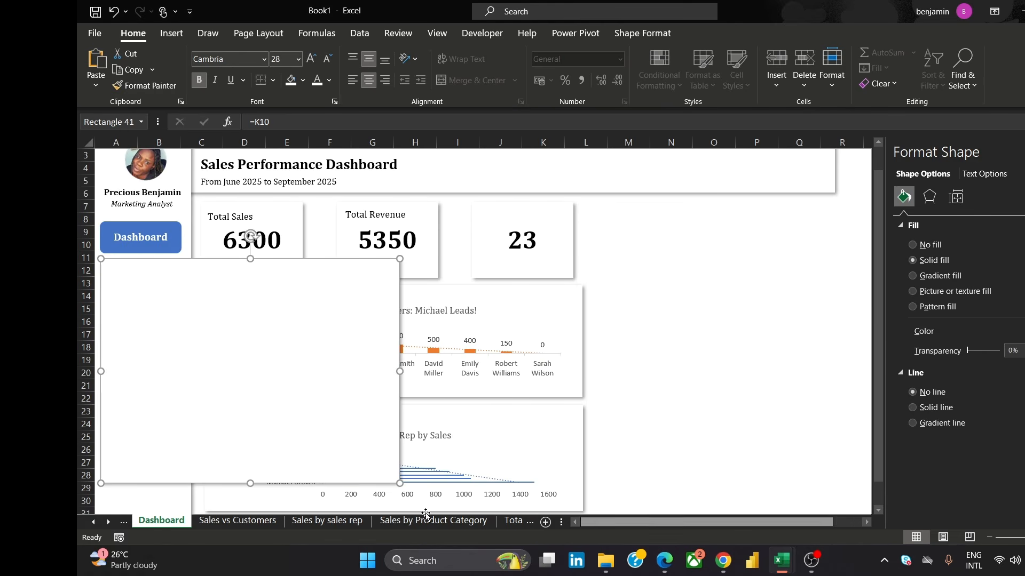
drag(366, 400, 705, 357)
drag(664, 367, 765, 345)
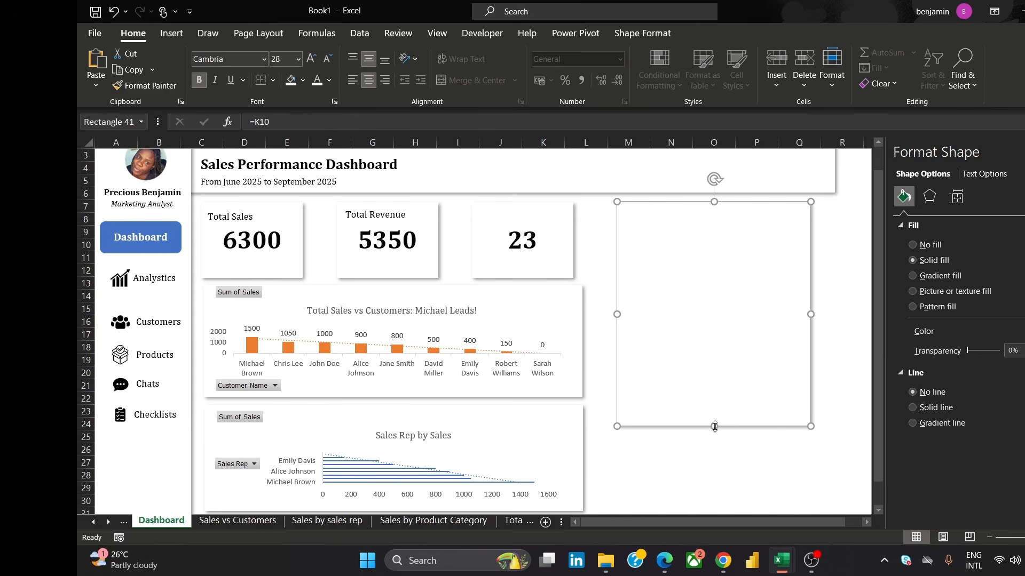
drag(715, 426, 729, 501)
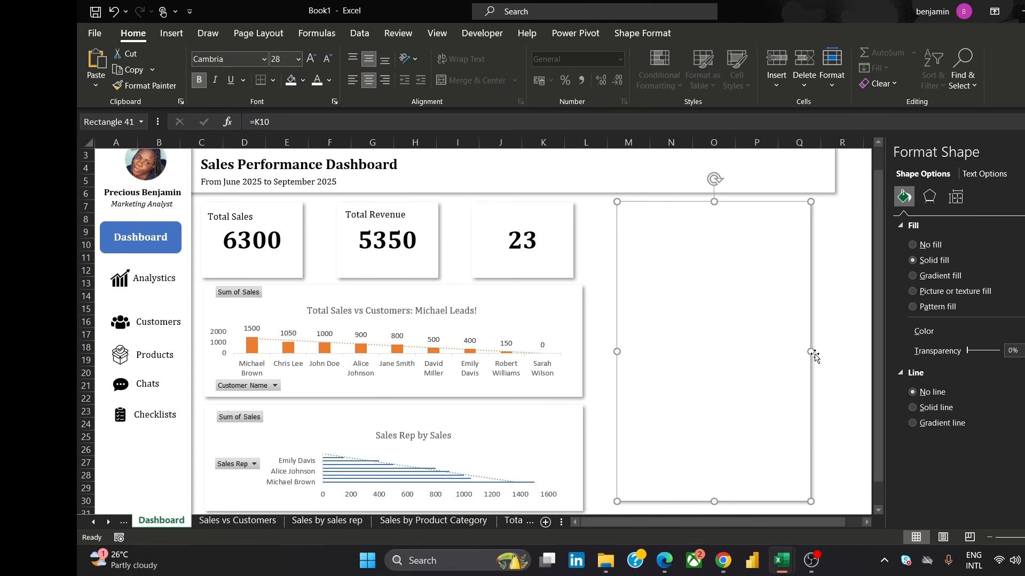
drag(812, 353, 831, 358)
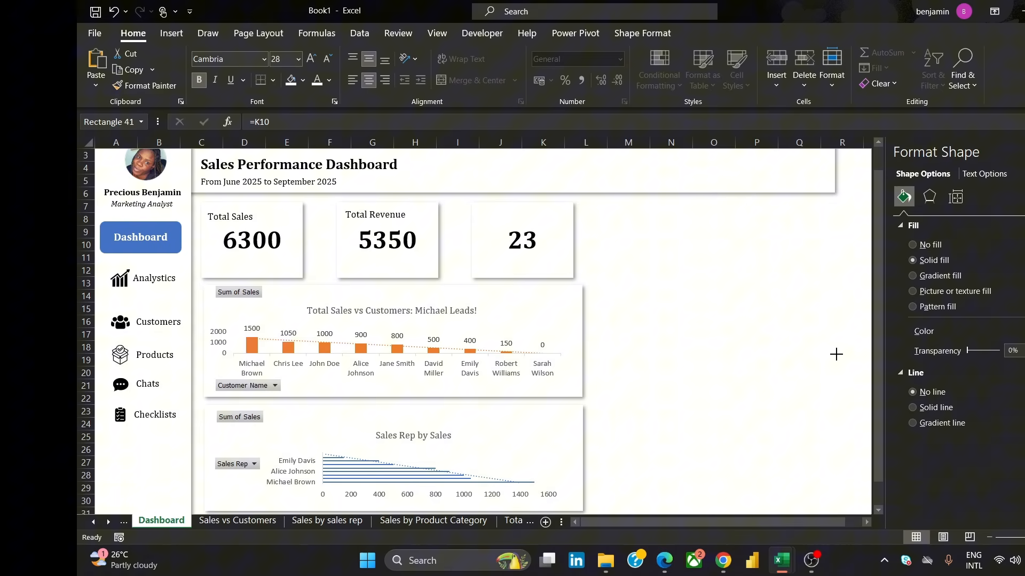
Extend the tall panel's bottom edge slightly further down to line up with the lower chart panel
click(836, 355)
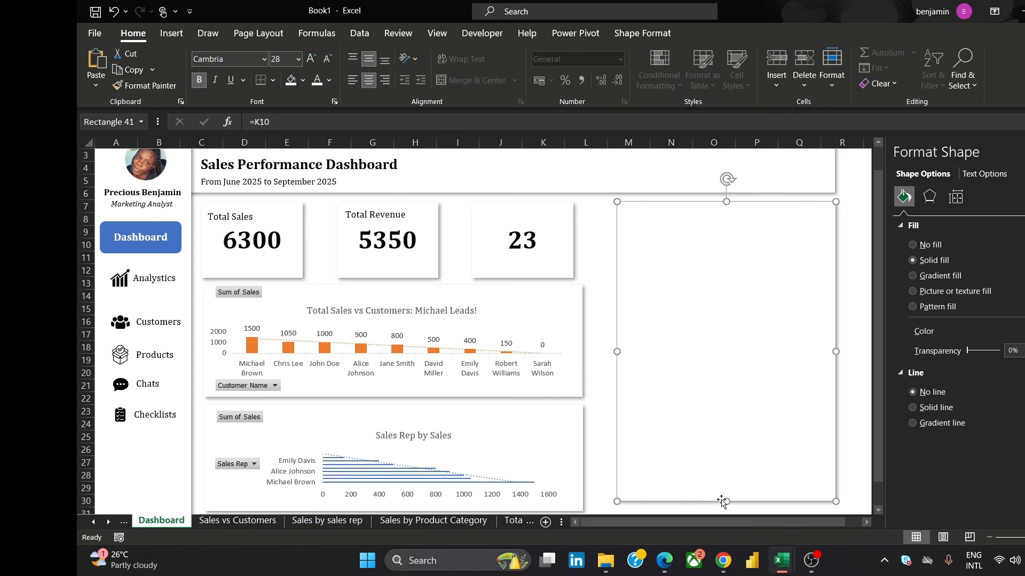
drag(728, 504, 728, 512)
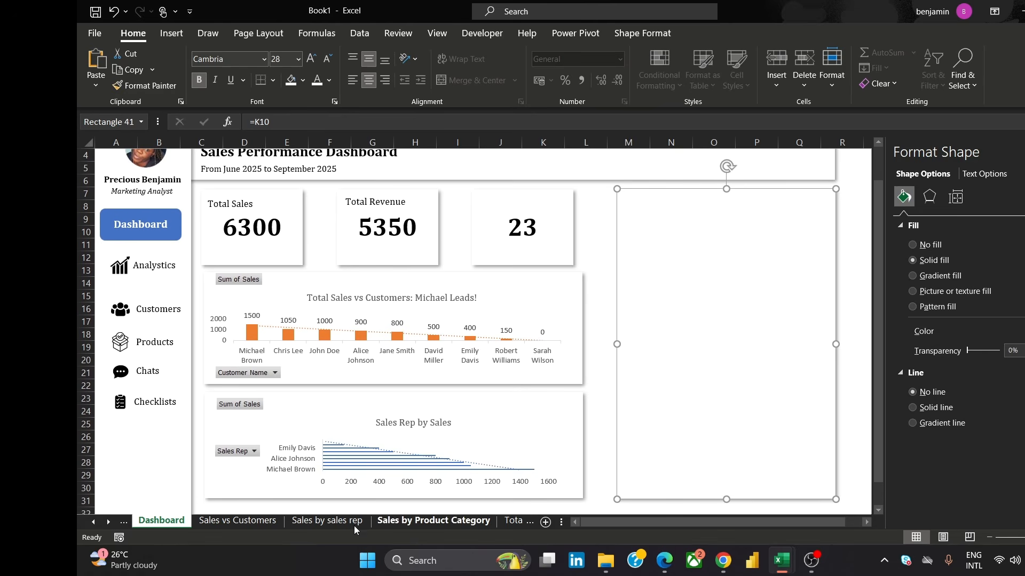
On the Sales by Product Category sheet, rename the pie chart's title to Sales vs PC
click(263, 521)
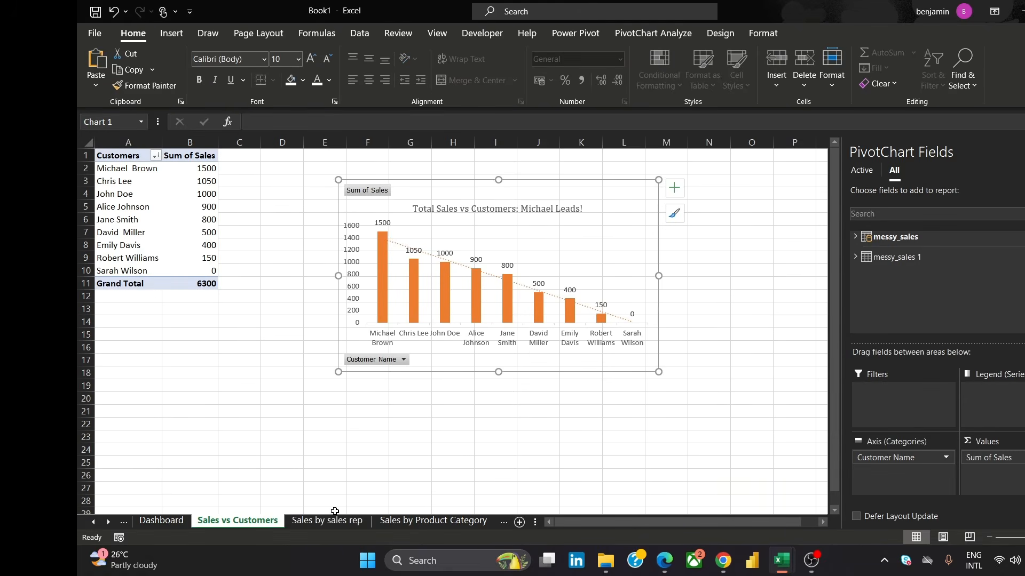
click(326, 520)
click(433, 520)
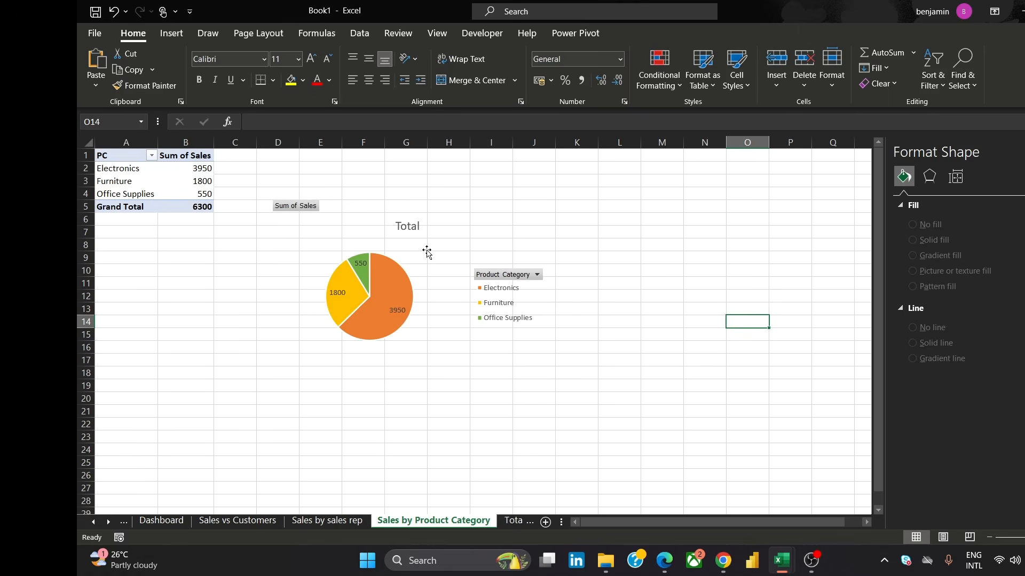
click(415, 226)
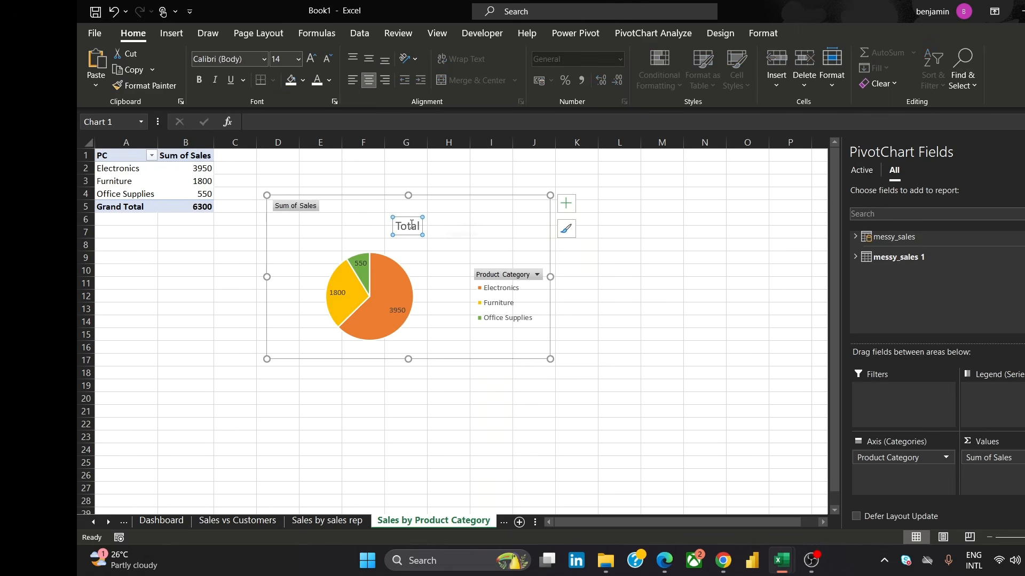
double_click(412, 231)
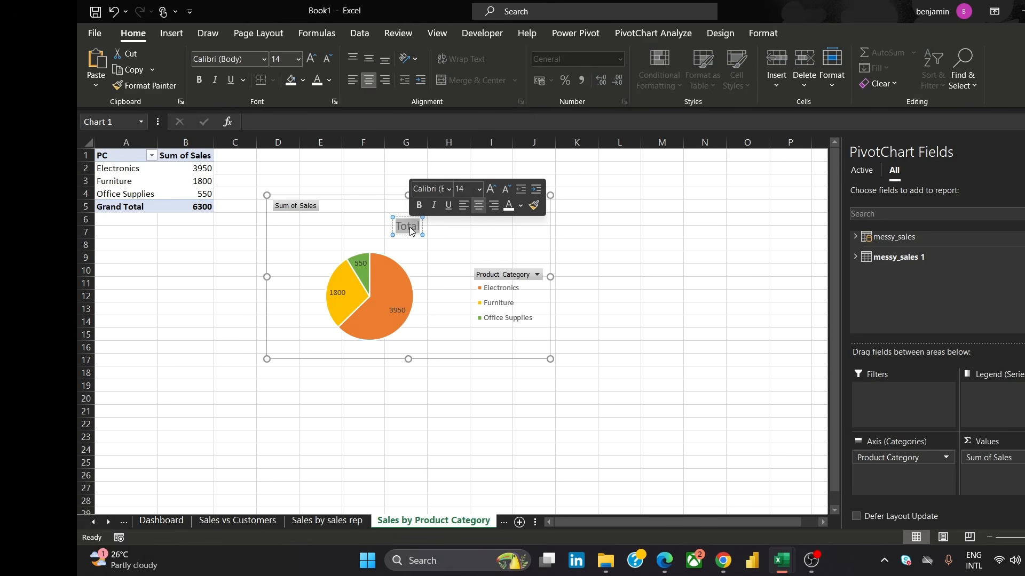
text(Sale)
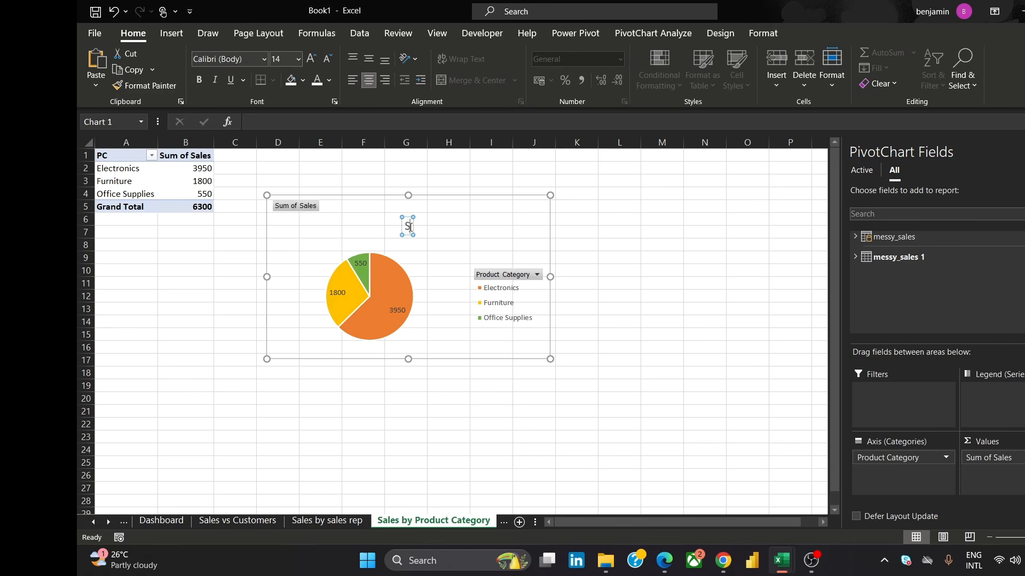
text(s vs)
text( PC)
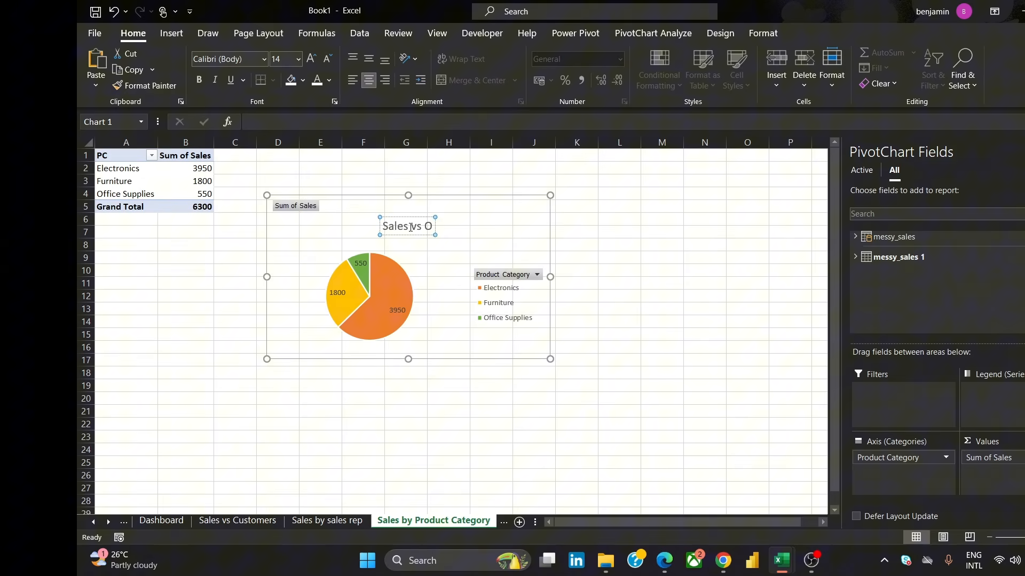
Format the pie chart title in Cambria at font size 11
key(ctrl+a)
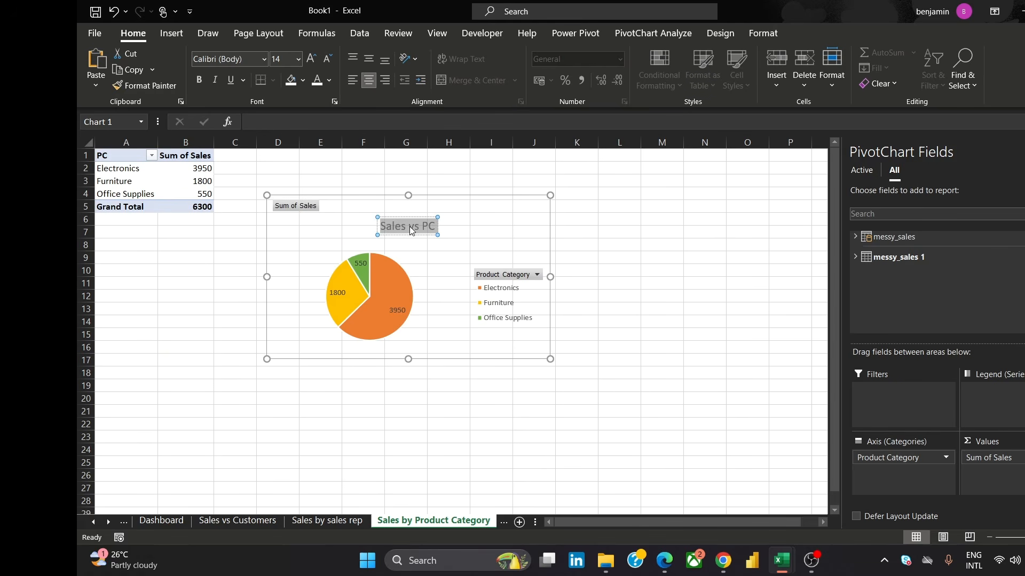
click(231, 60)
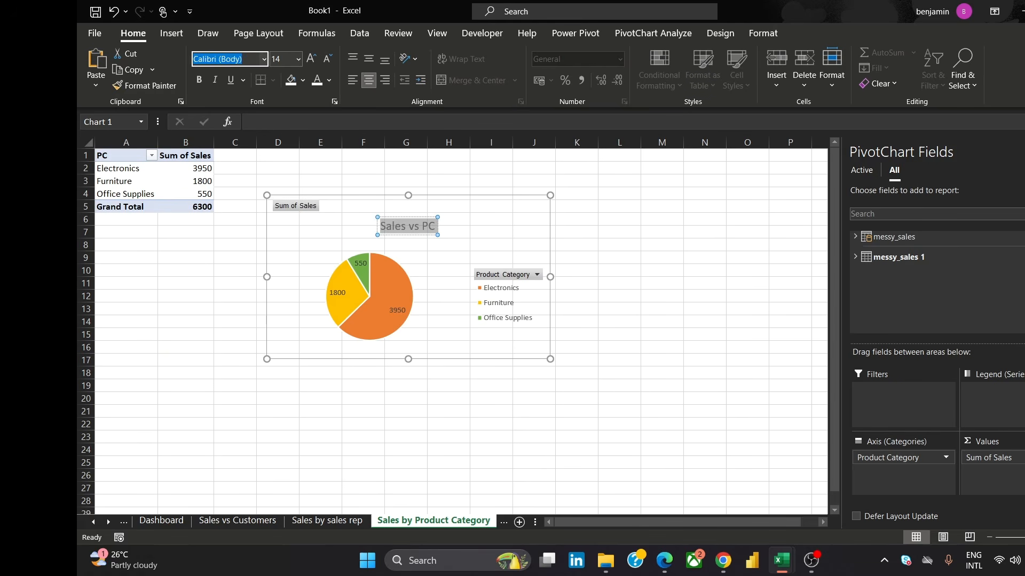
text(Cambria)
key(Return)
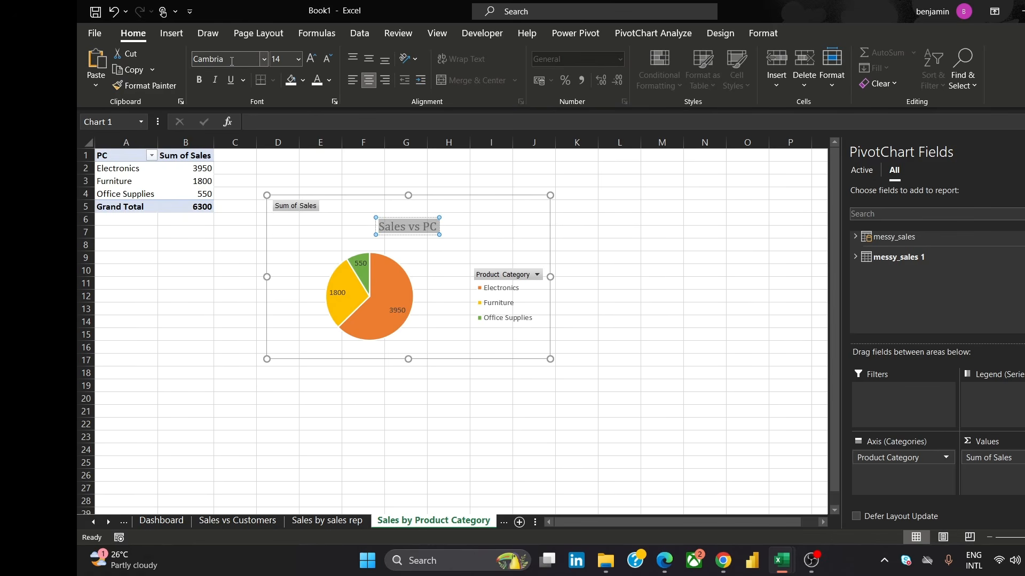
click(298, 59)
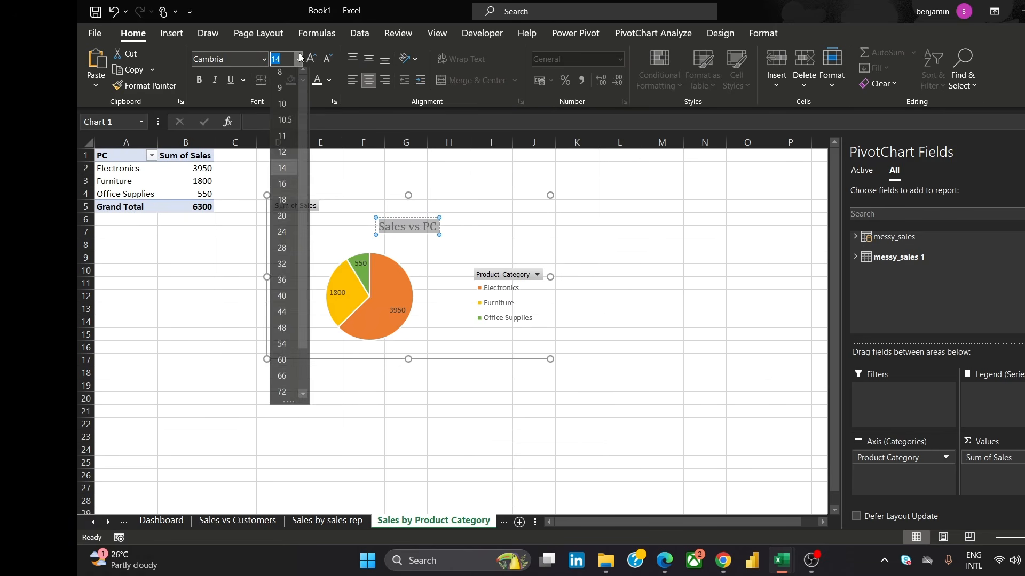
click(289, 141)
click(651, 232)
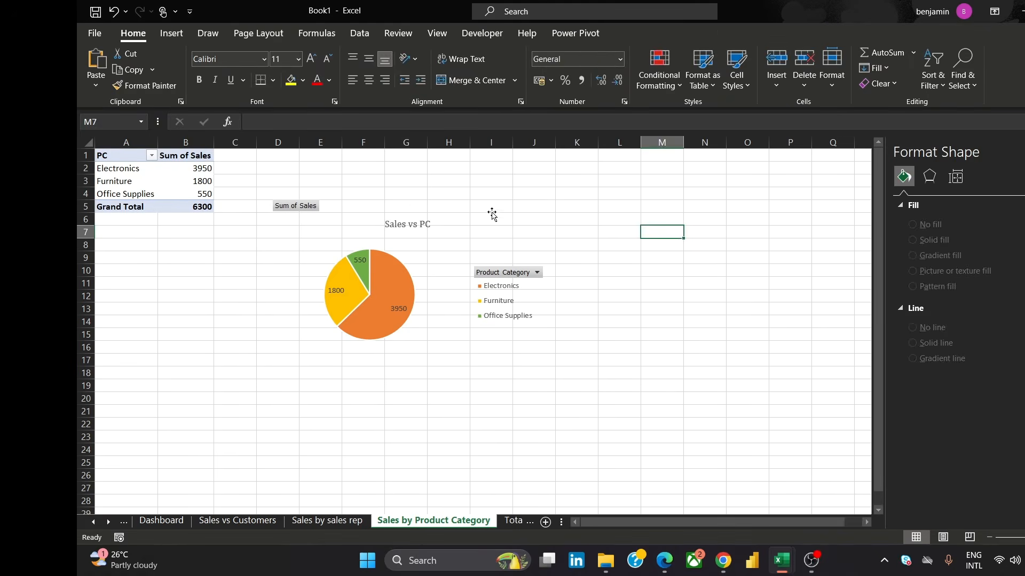
Copy the Sales vs PC pie chart and paste it onto the Dashboard sheet
click(492, 208)
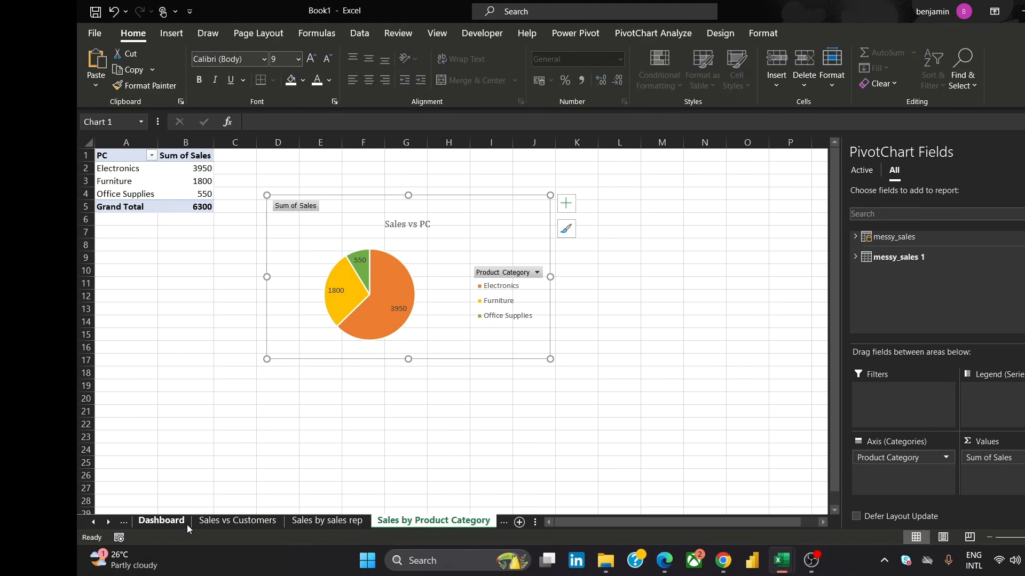
click(161, 520)
key(ctrl+v)
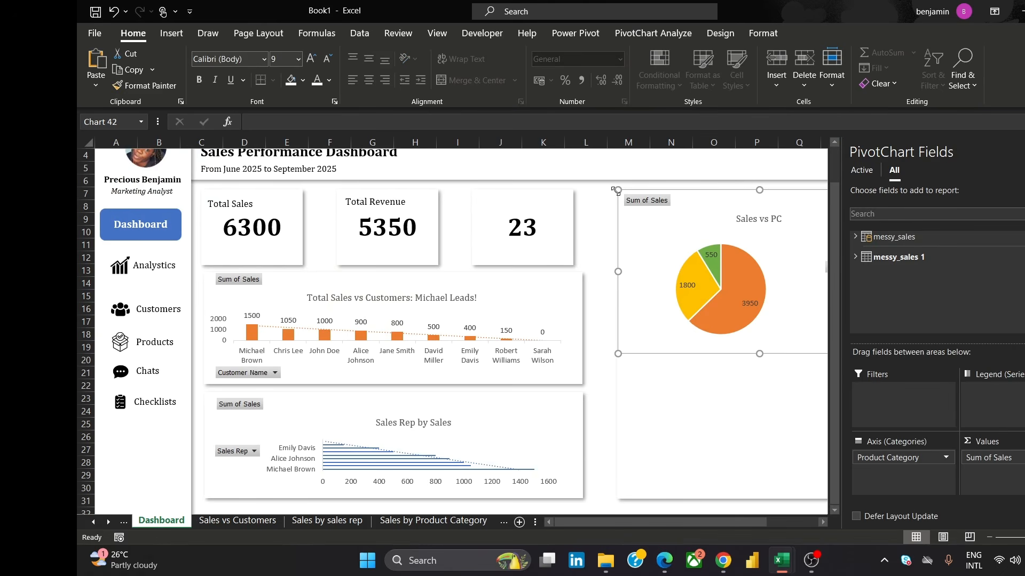
Try to position the pasted pie chart inside the tall panel, undoing the stray moves
drag(617, 191, 649, 222)
drag(737, 252, 718, 236)
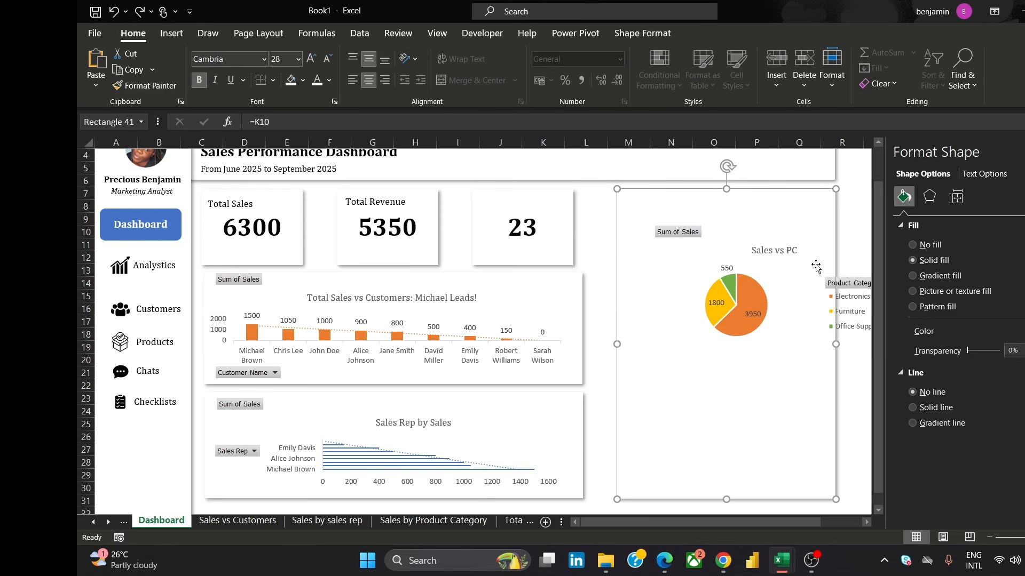
click(633, 291)
click(653, 202)
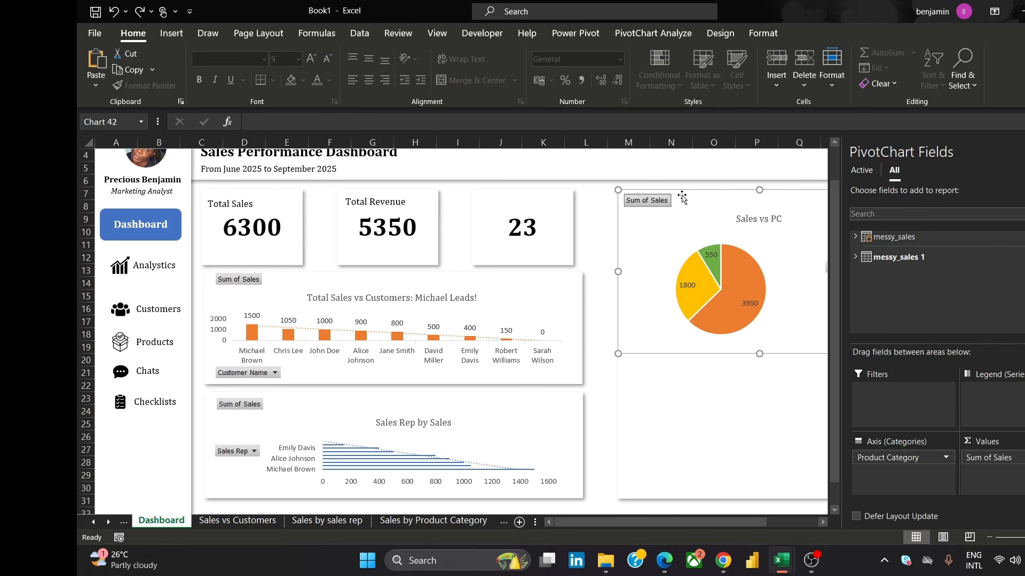
drag(681, 190, 685, 200)
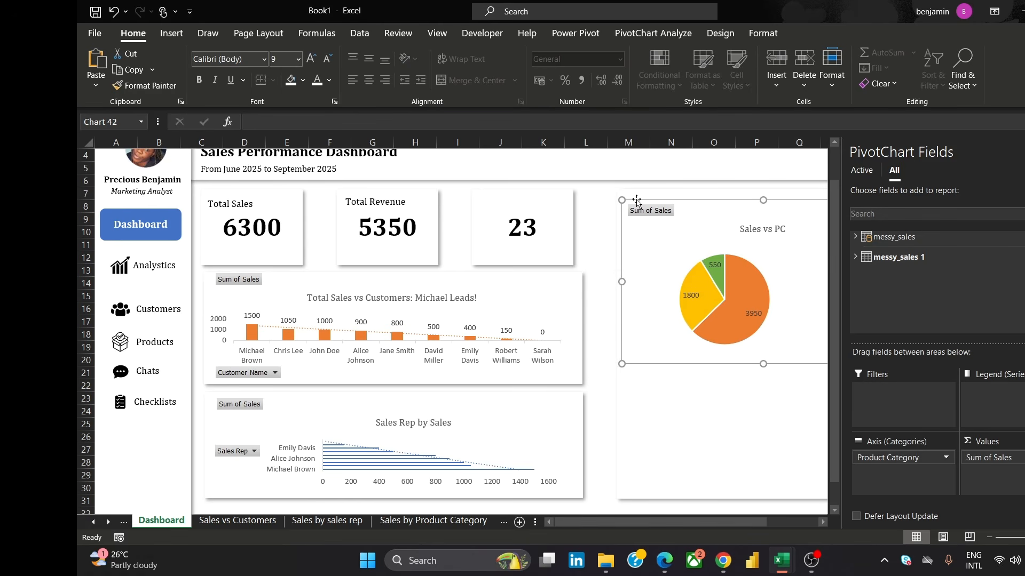
drag(623, 203, 674, 231)
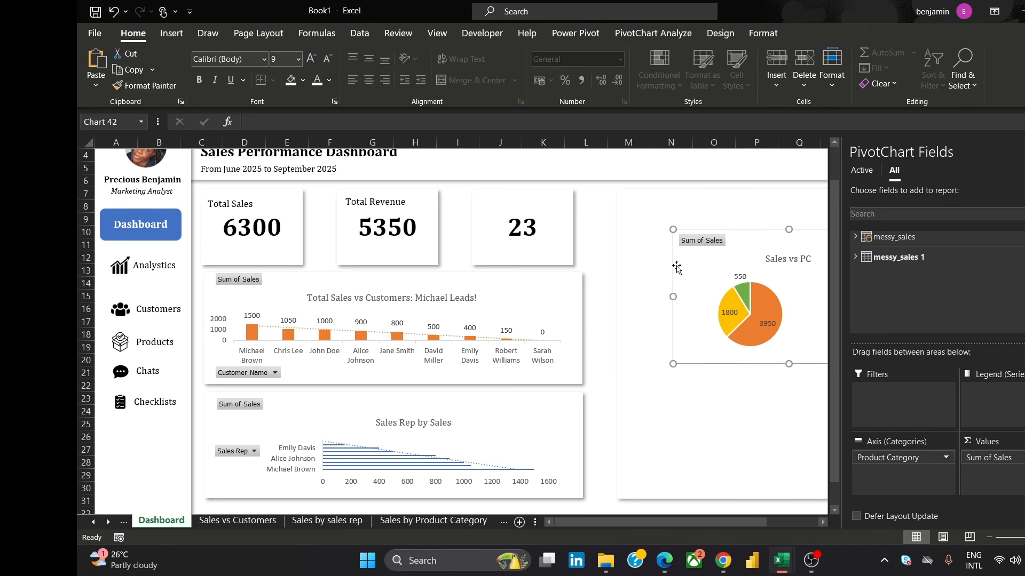
double_click(718, 227)
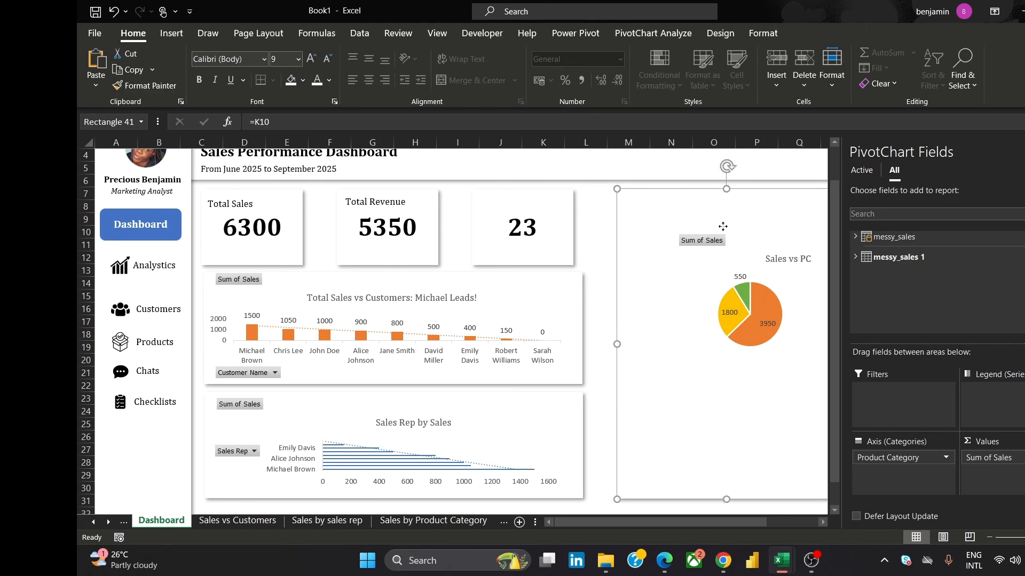
drag(719, 227, 723, 227)
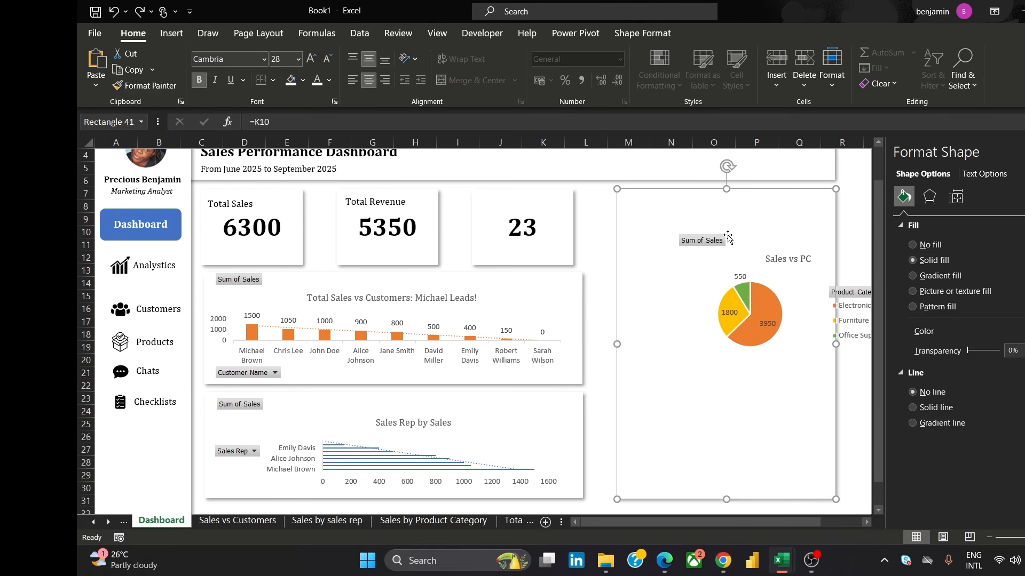
key(ctrl+z)
key(ctrl+z)
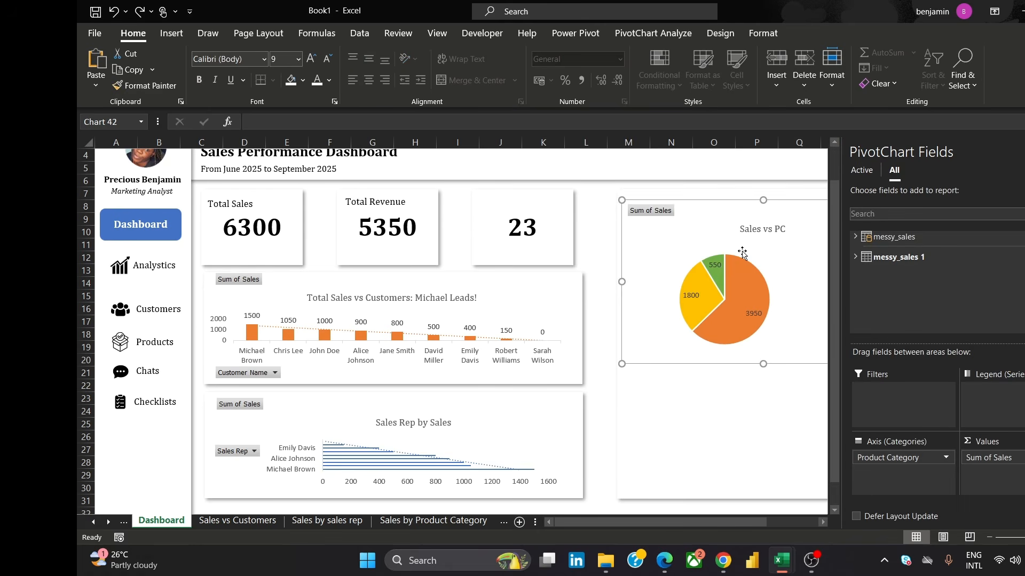
Resize the pie chart and move it into the upper part of the tall panel
drag(622, 200, 662, 223)
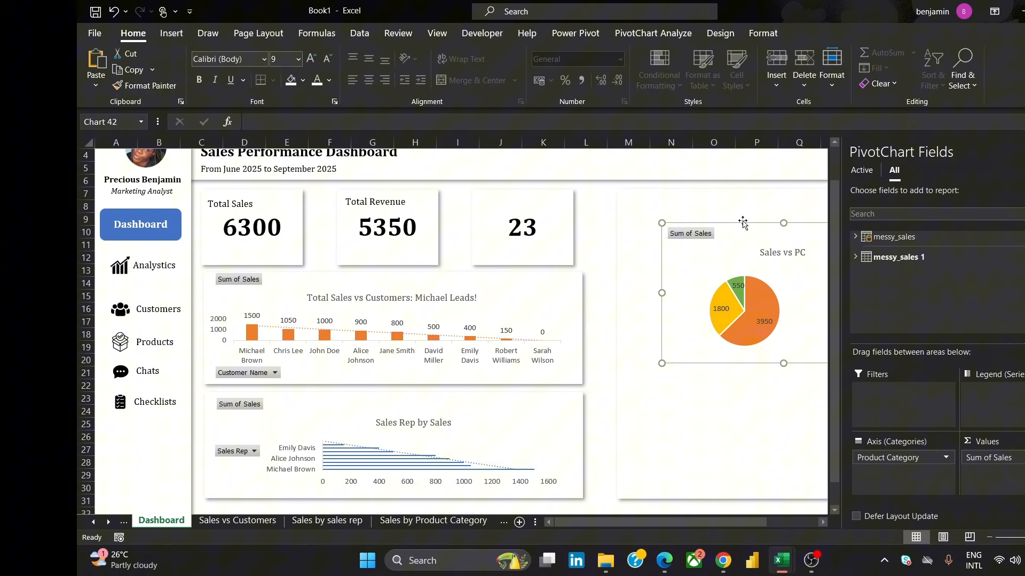
drag(743, 222, 617, 236)
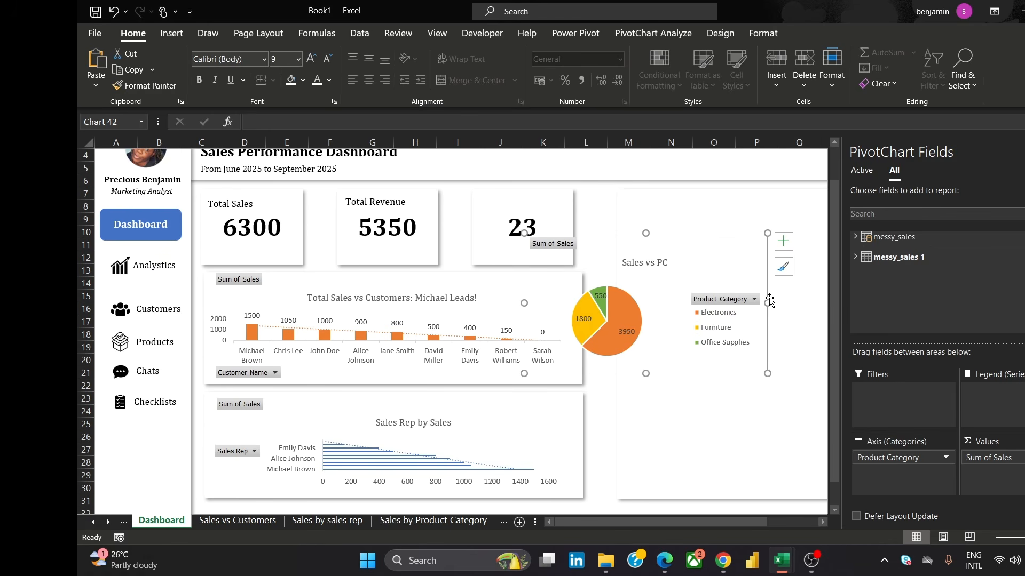
drag(769, 301, 701, 389)
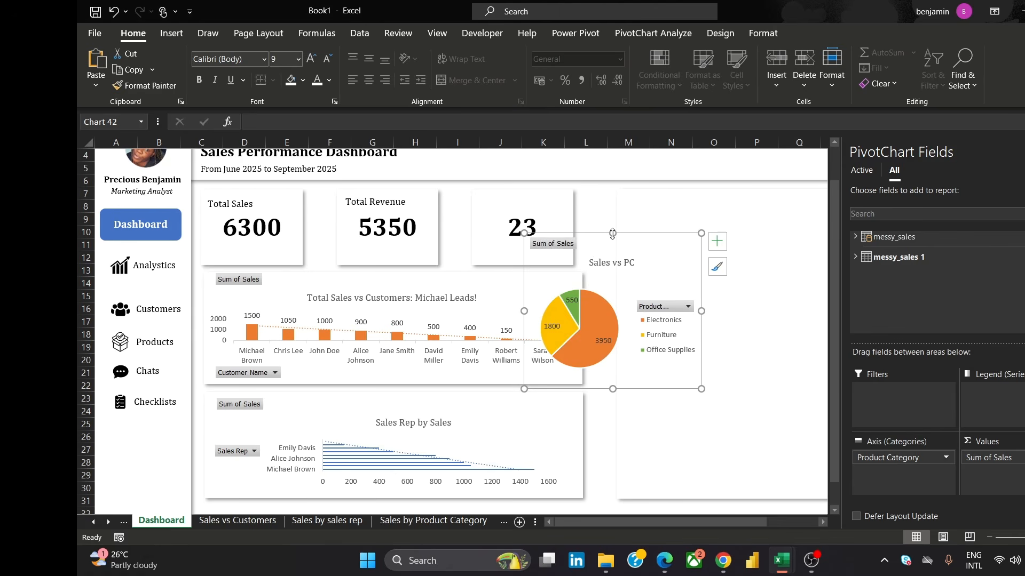
drag(624, 233, 733, 194)
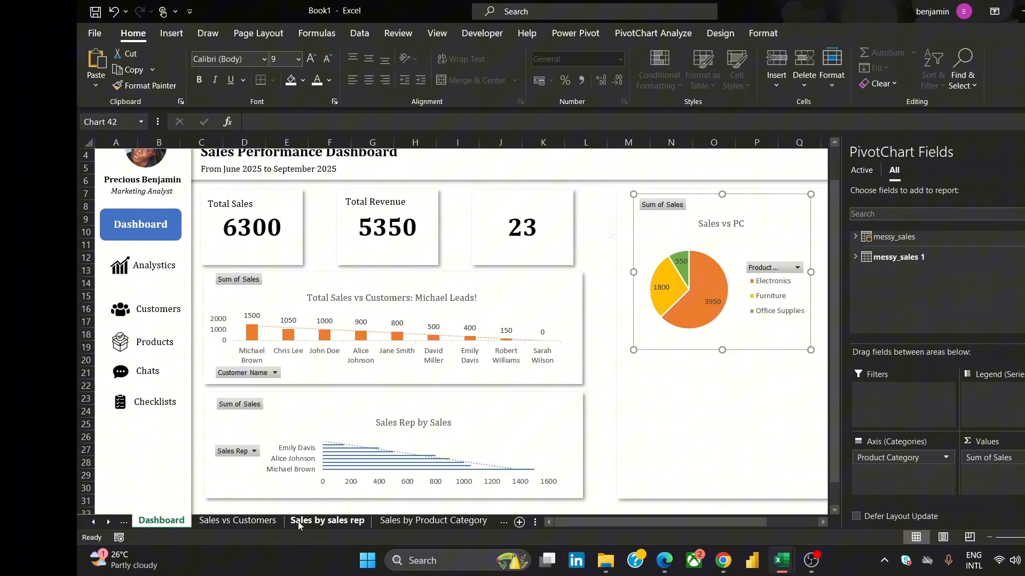
Undo the accidental recolouring of the Dashboard pie chart
click(224, 521)
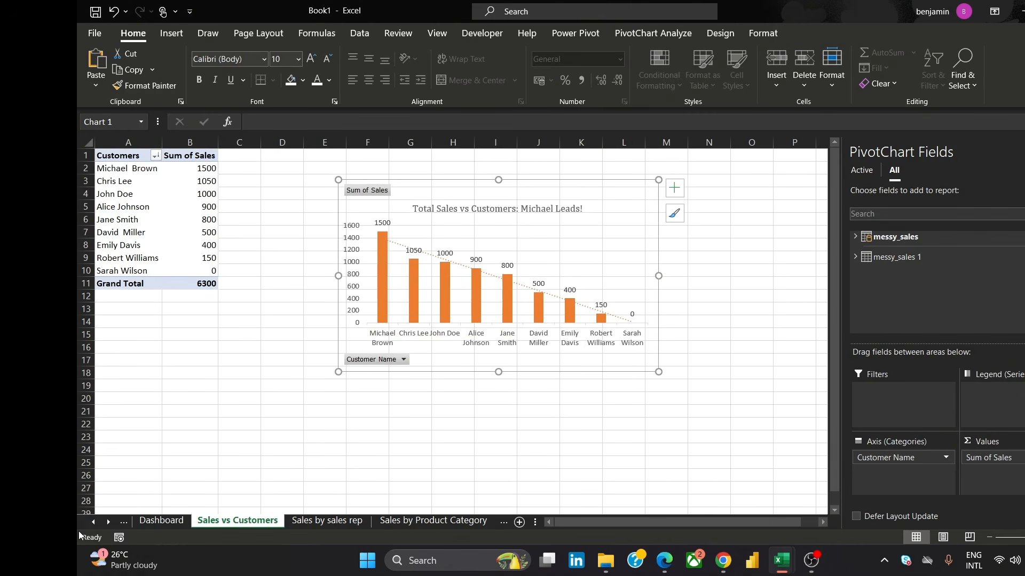
click(123, 520)
click(167, 522)
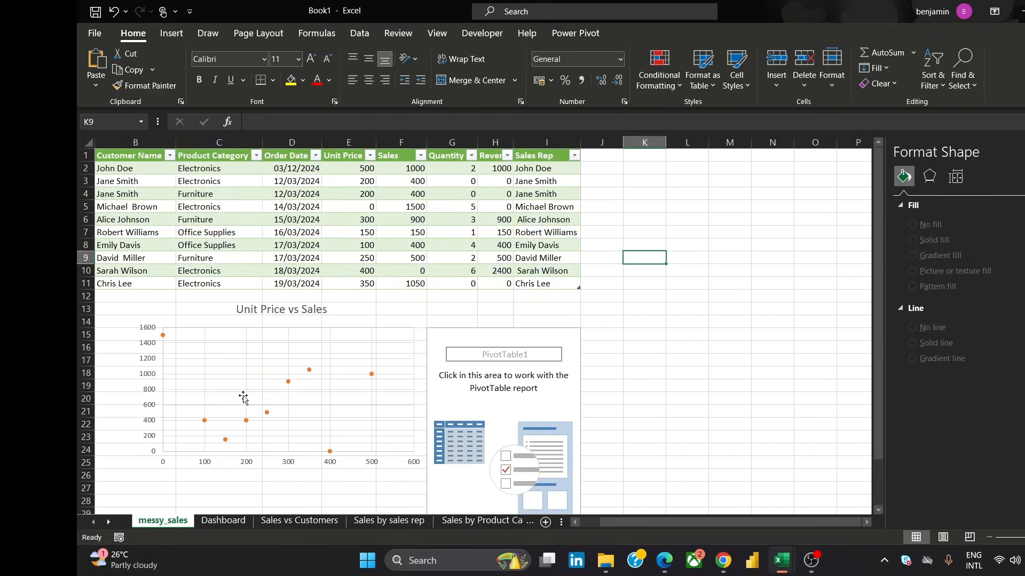
click(375, 334)
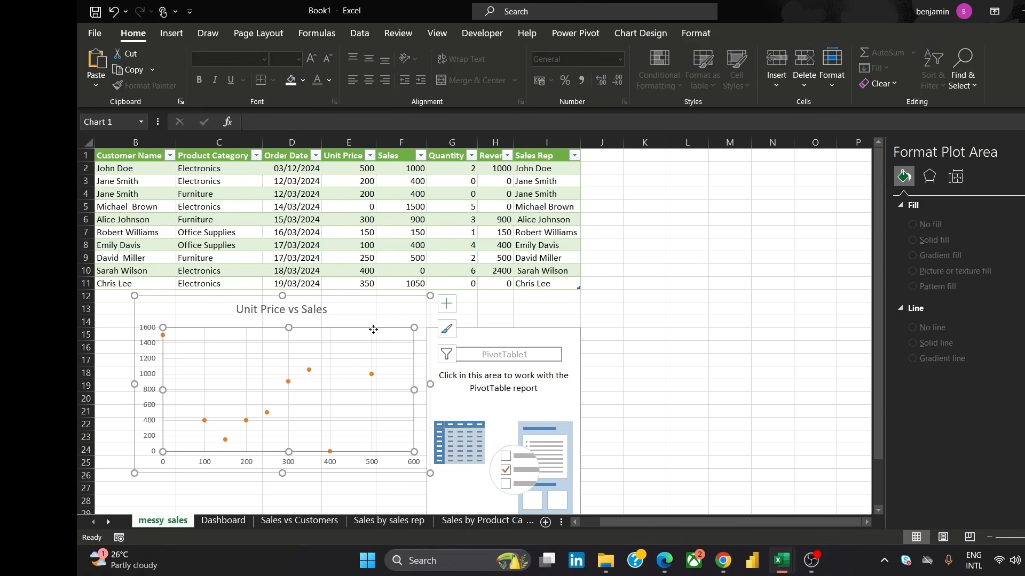
click(378, 315)
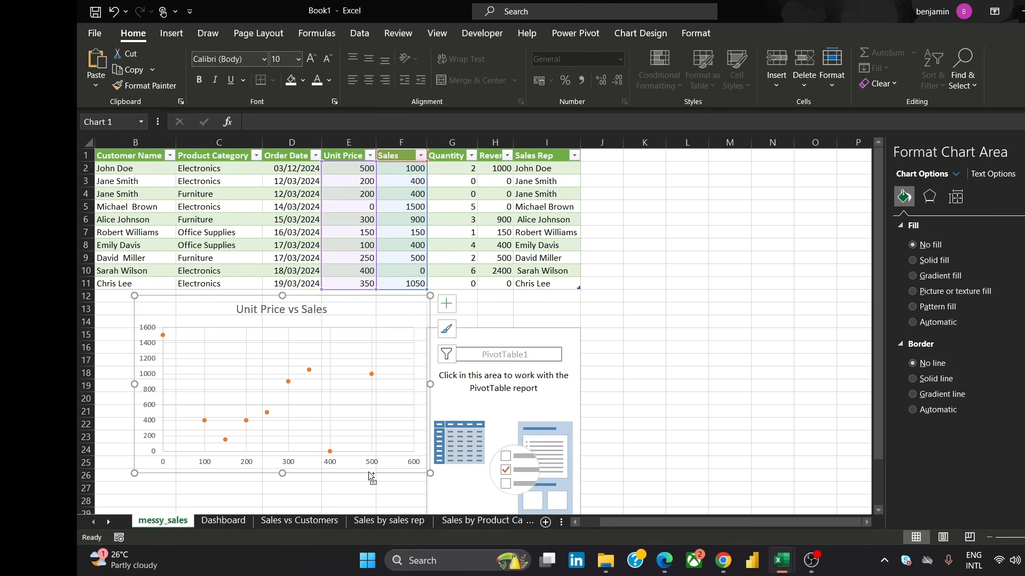
click(223, 520)
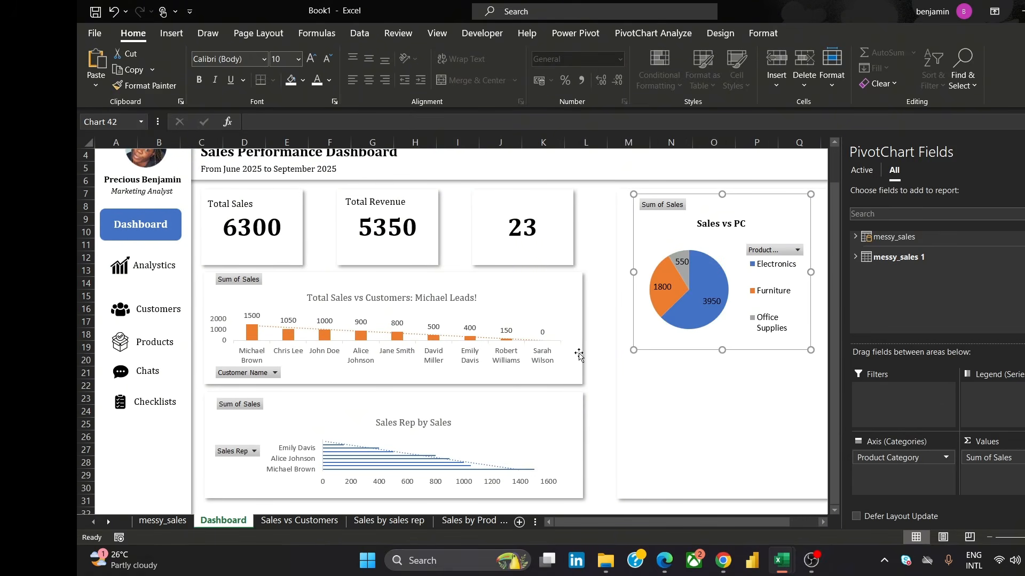
key(ctrl+z)
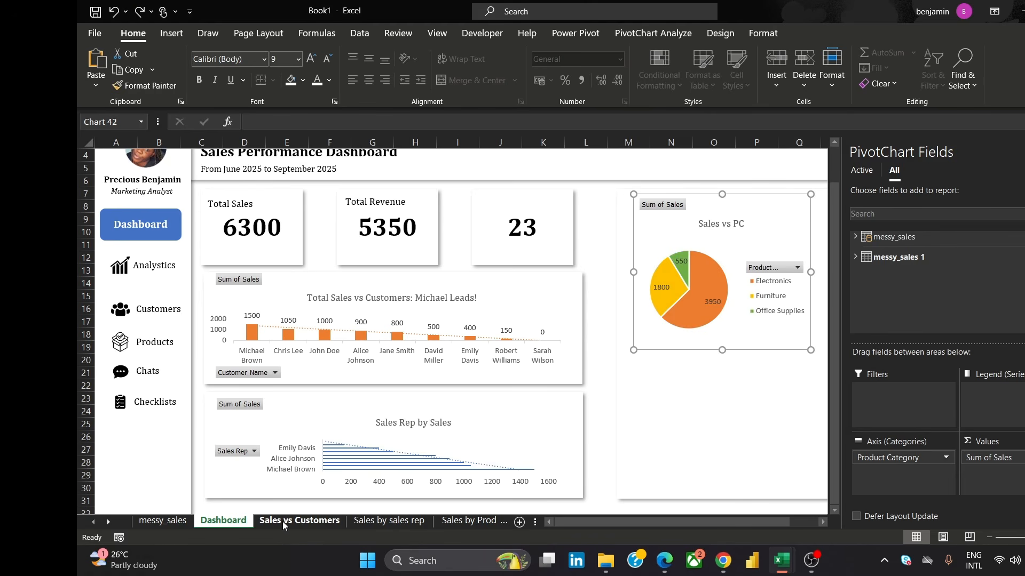
On the messy_sales sheet, select the Unit Price vs Sales scatter chart and move it slightly down
click(163, 520)
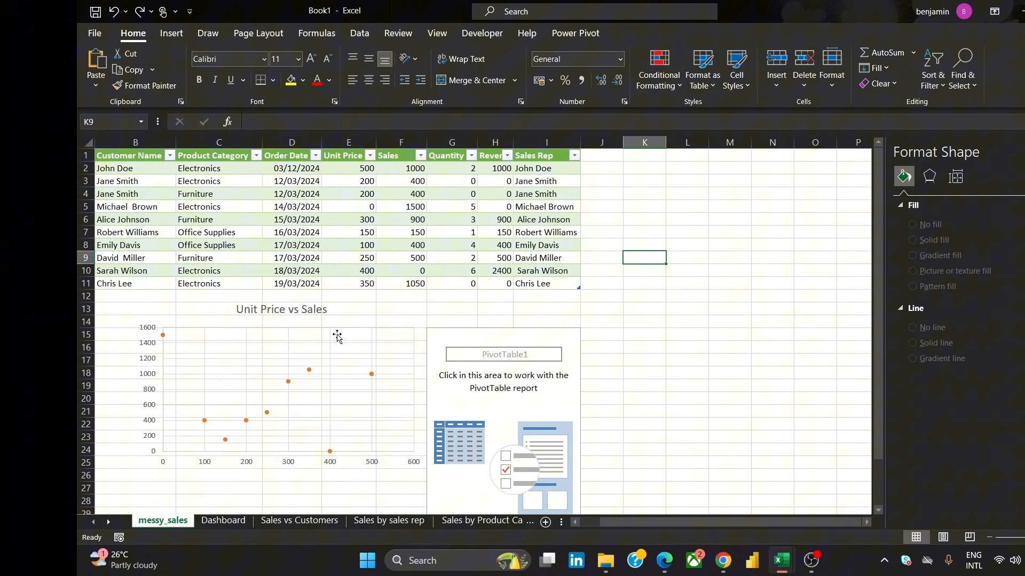
click(337, 327)
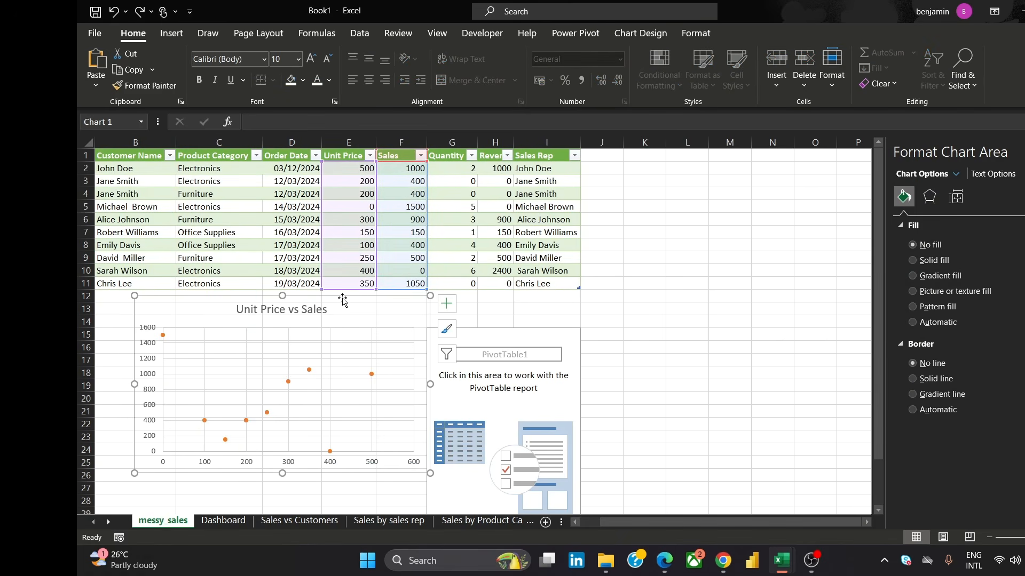
drag(342, 300, 352, 338)
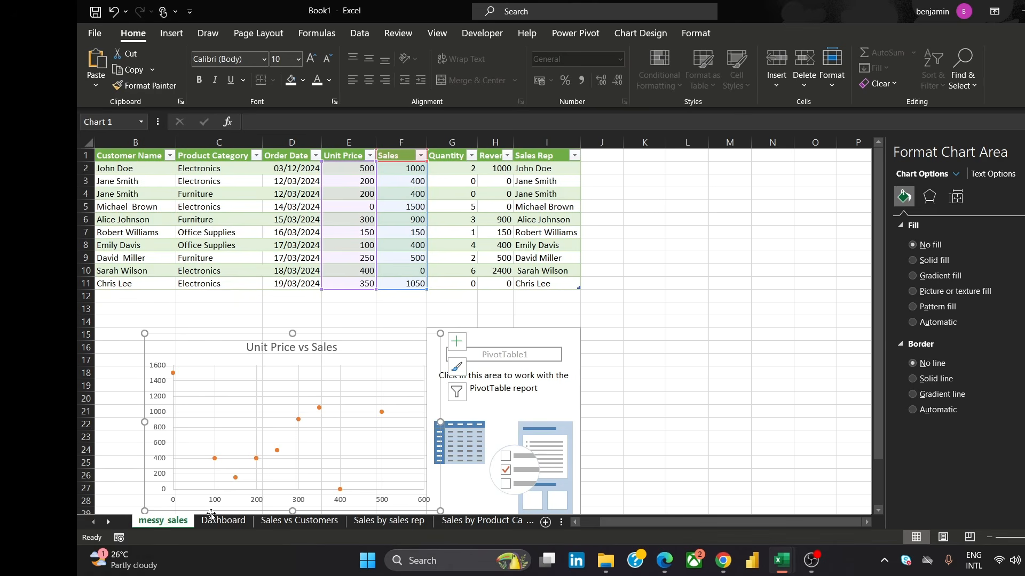
Paste the Unit Price vs Sales scatter chart into the tall panel on the Dashboard, undoing the stray paste and move
click(222, 521)
key(ctrl+v)
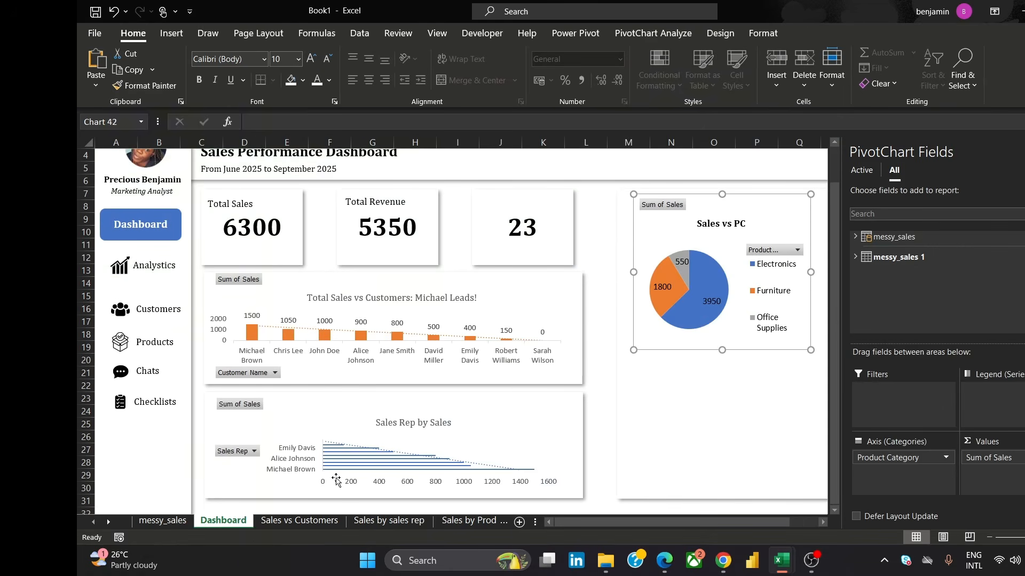
key(ctrl+z)
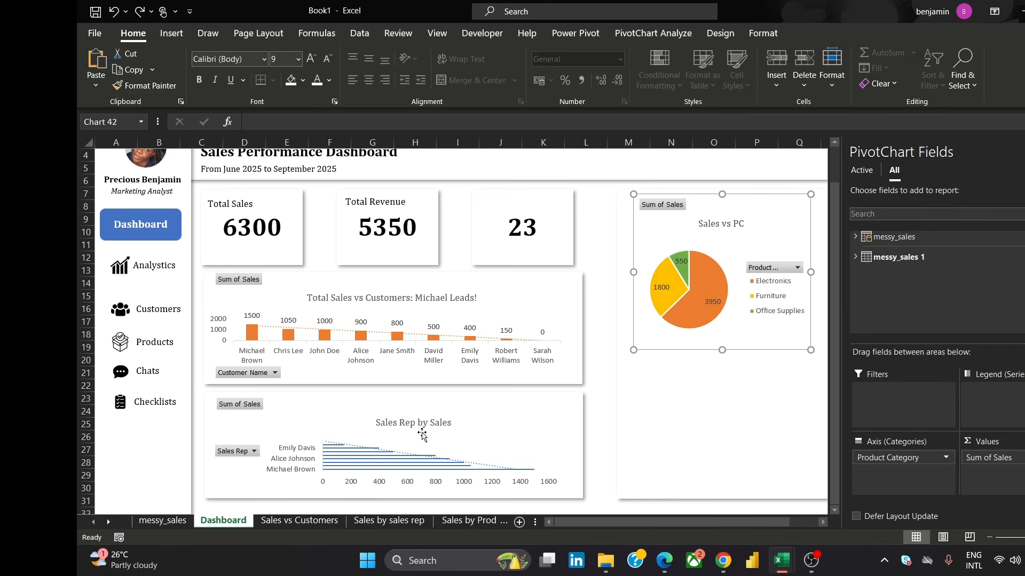
double_click(686, 408)
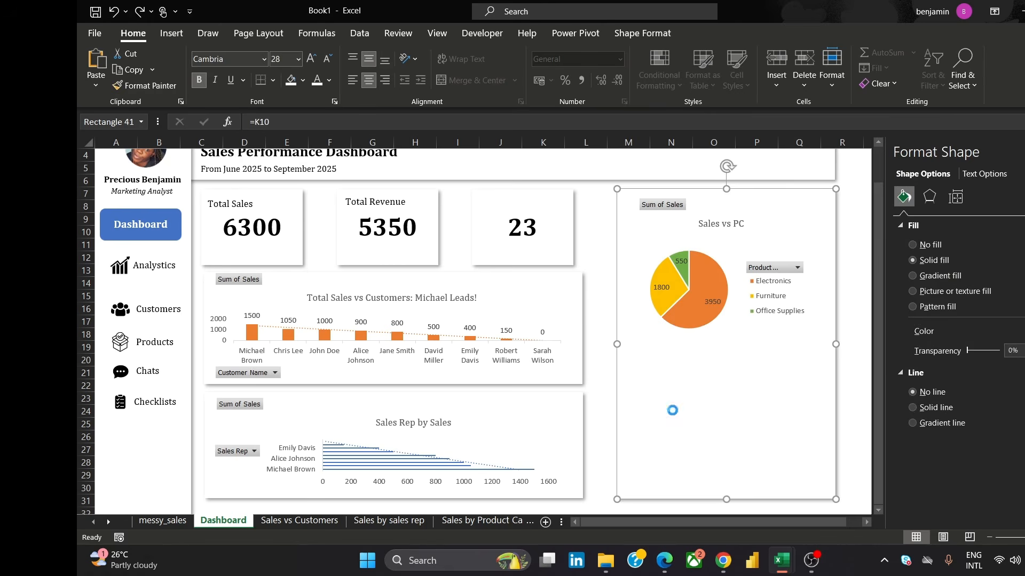
key(ctrl+v)
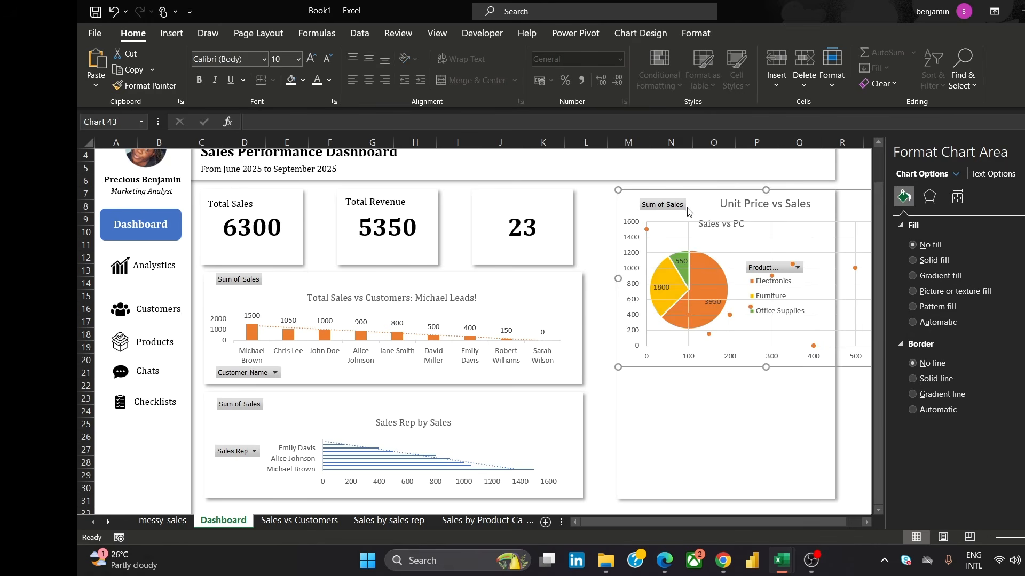
drag(703, 208, 698, 247)
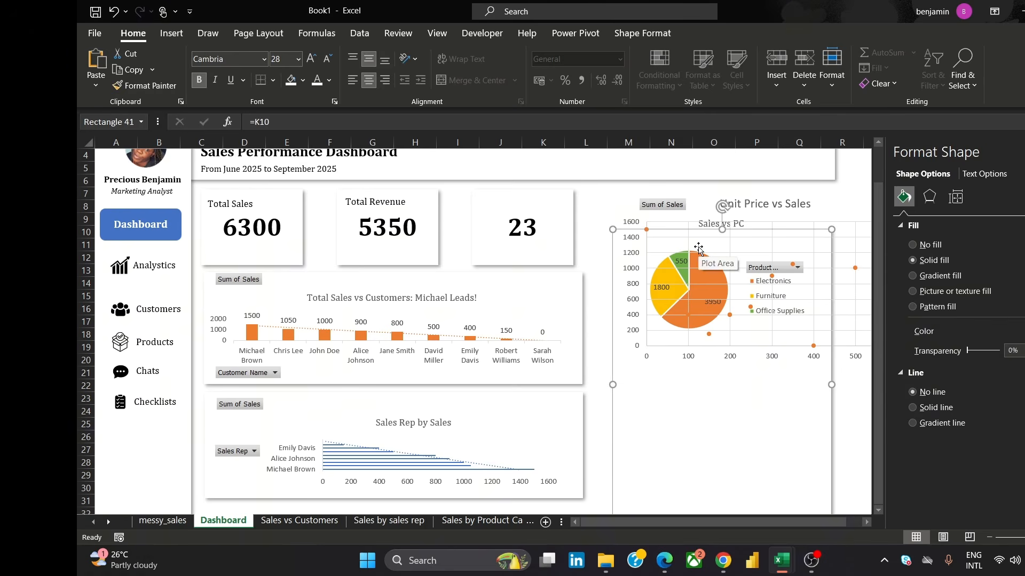
key(ctrl+z)
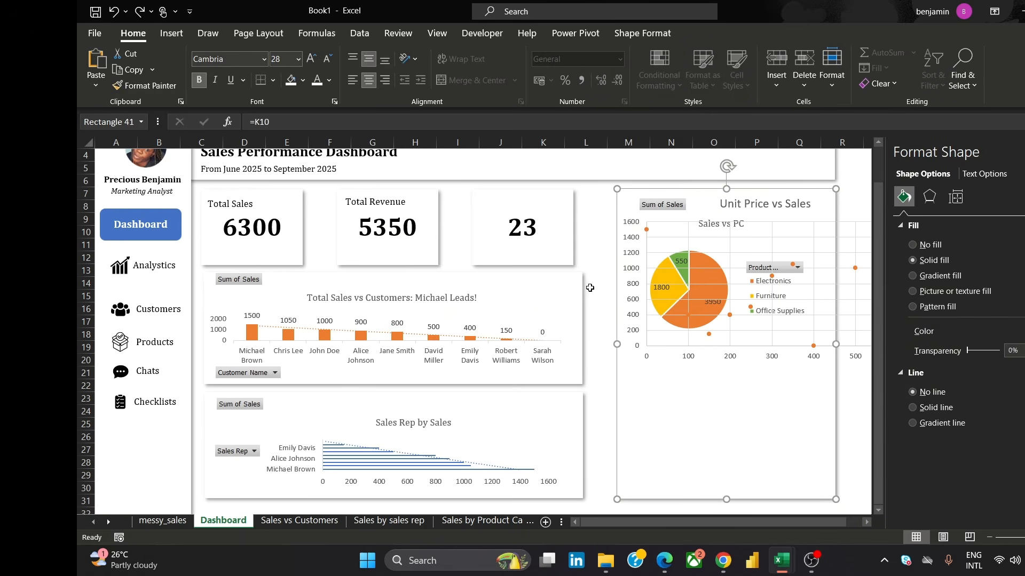
Move and resize the scatter chart into the lower part of the tall panel beneath the pie chart
click(590, 285)
click(669, 355)
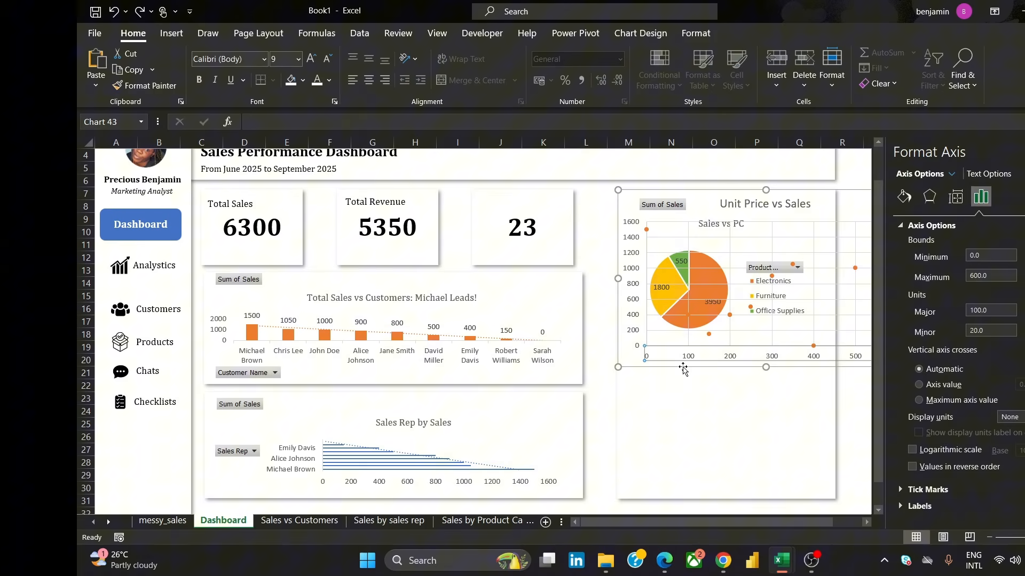
drag(683, 361, 542, 453)
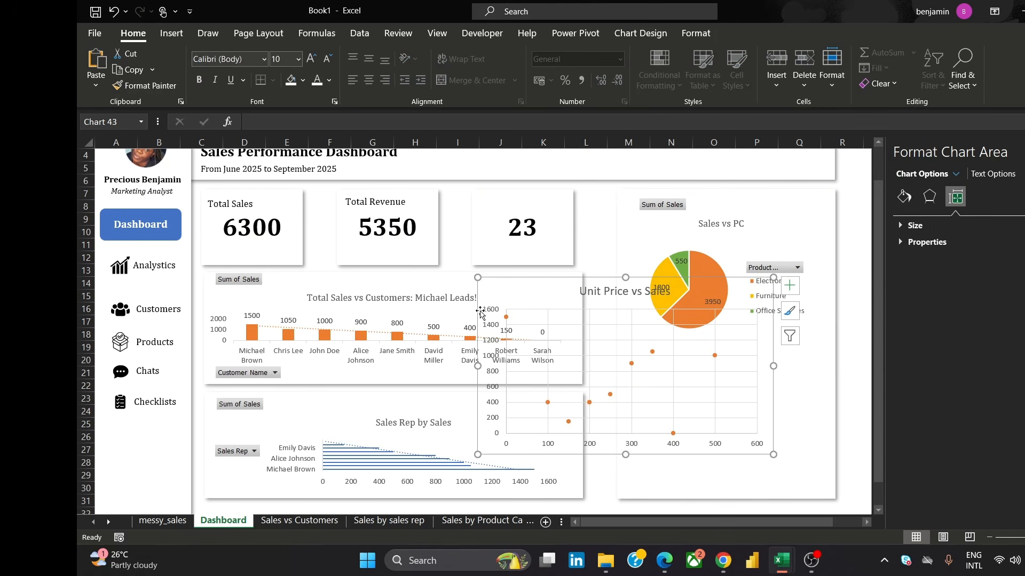
drag(478, 277, 592, 345)
drag(716, 451, 730, 486)
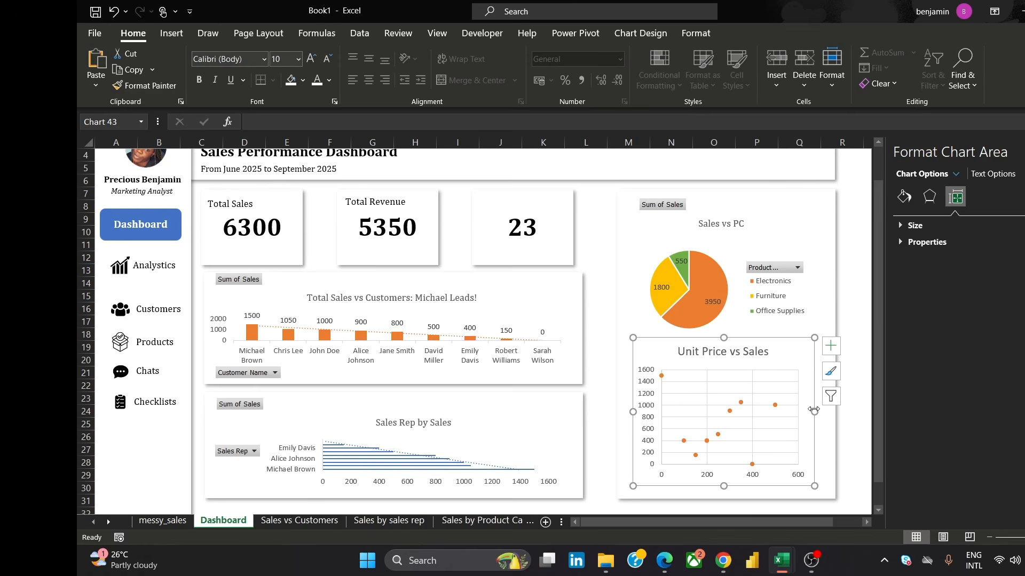
Stretch the scatter chart's sides to fill the panel width, then deselect it
drag(814, 412, 828, 419)
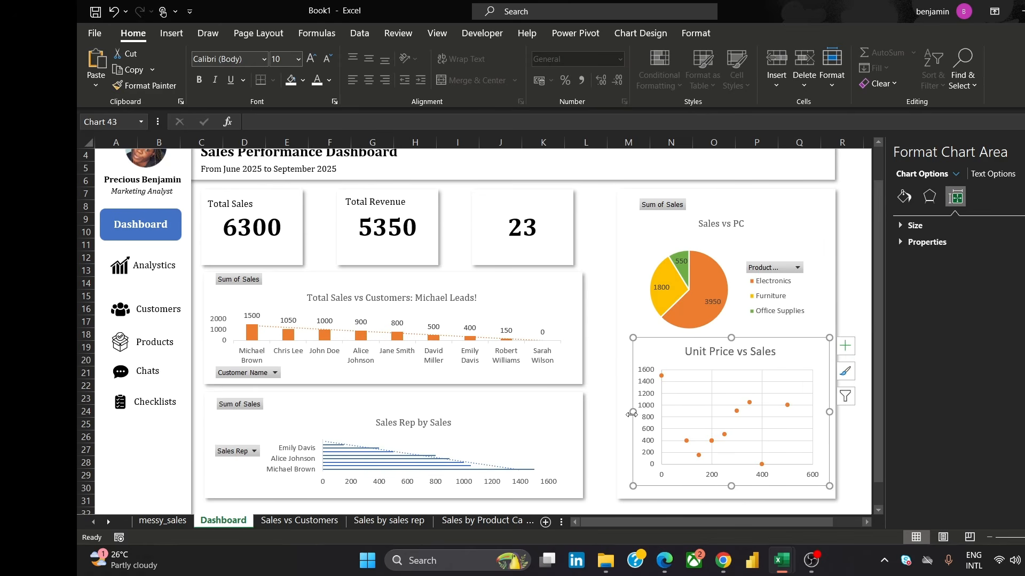
drag(633, 412, 626, 412)
click(591, 342)
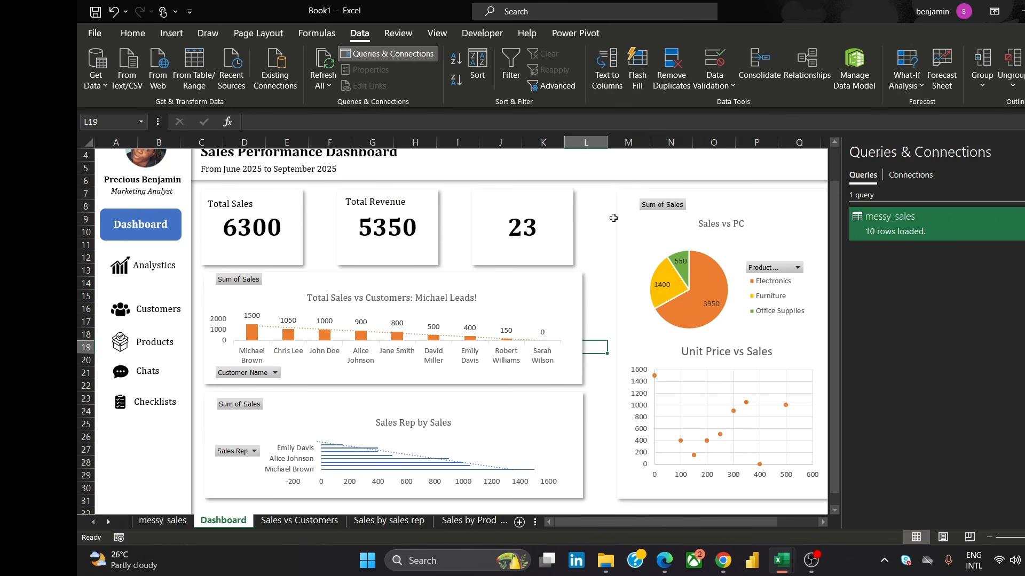
Compare the dashboard with the reference dashboard image in the browser, then return to the workbook
mouse_move(722, 567)
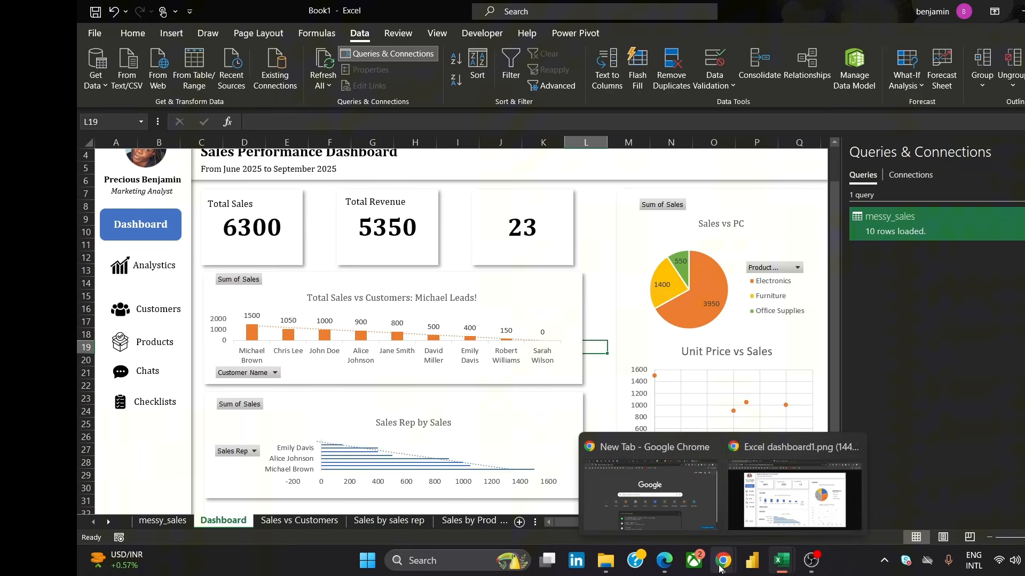
mouse_move(745, 512)
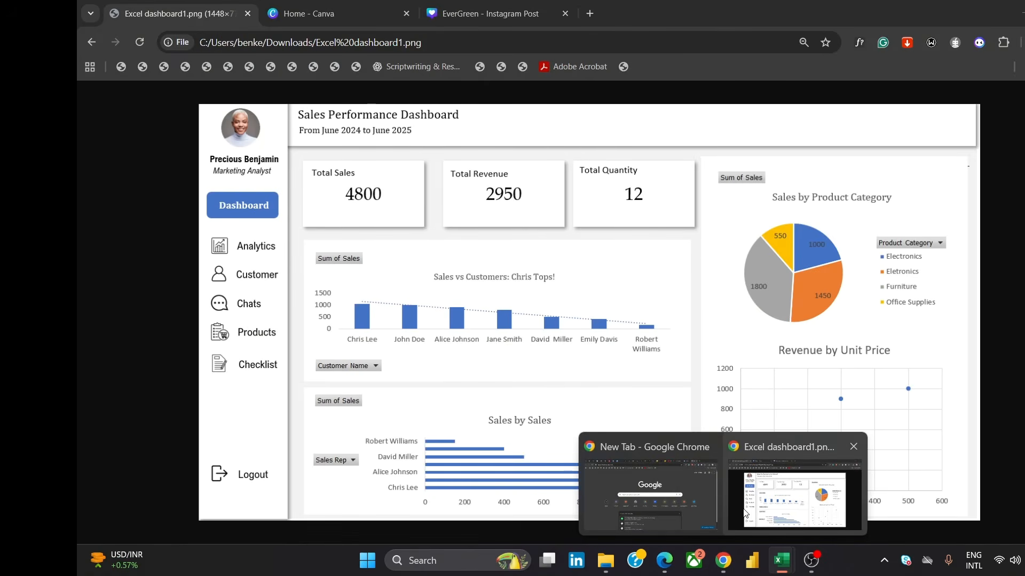
click(745, 512)
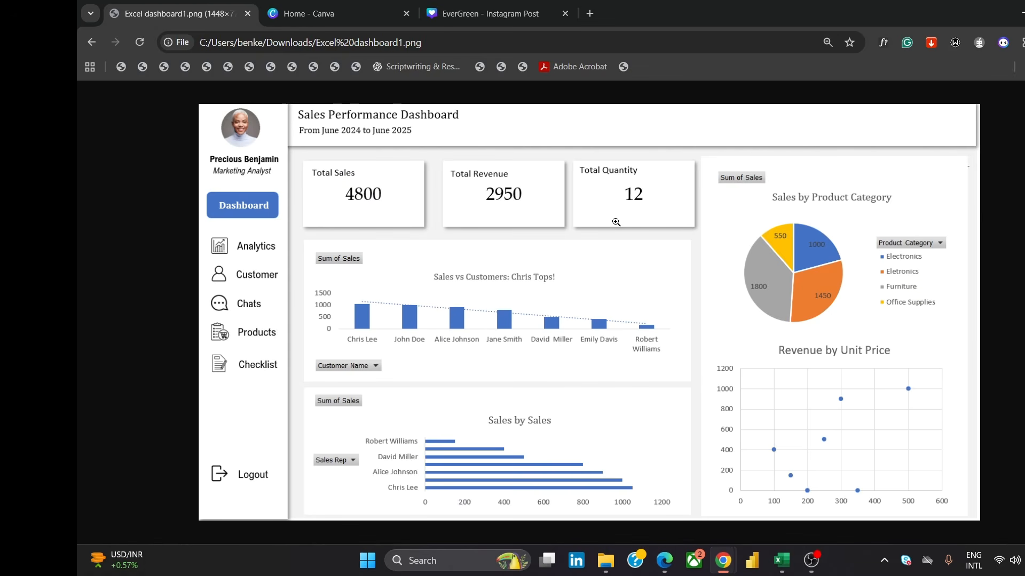
mouse_move(781, 560)
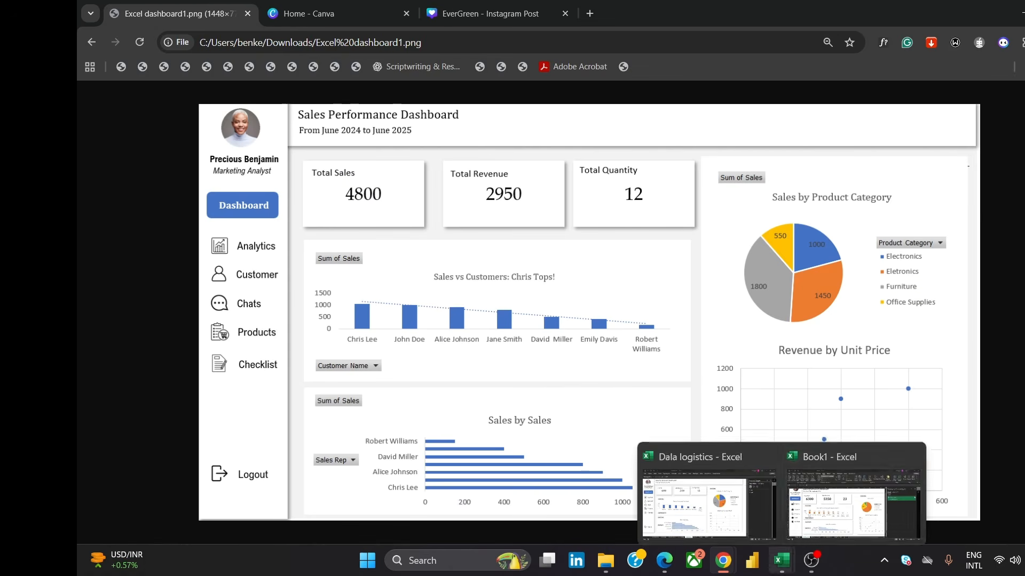
click(846, 497)
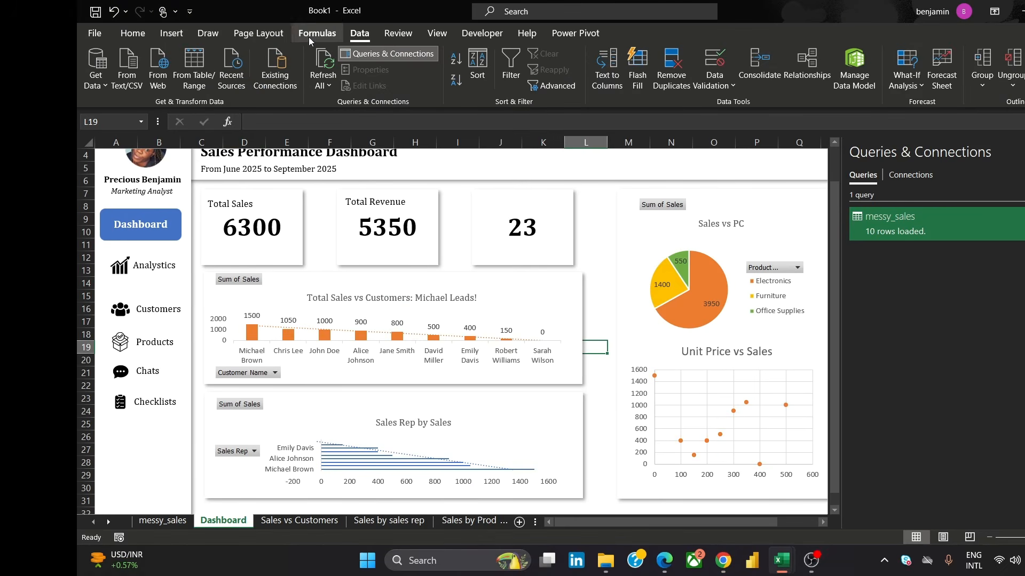
Hide the gridlines, formula bar and headings for the Dashboard sheet
click(438, 33)
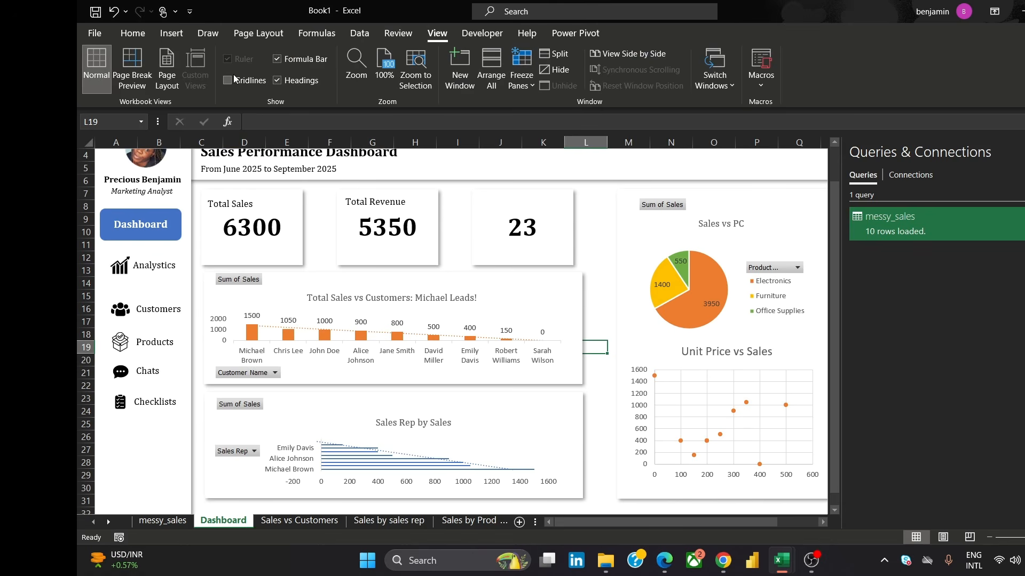
click(227, 81)
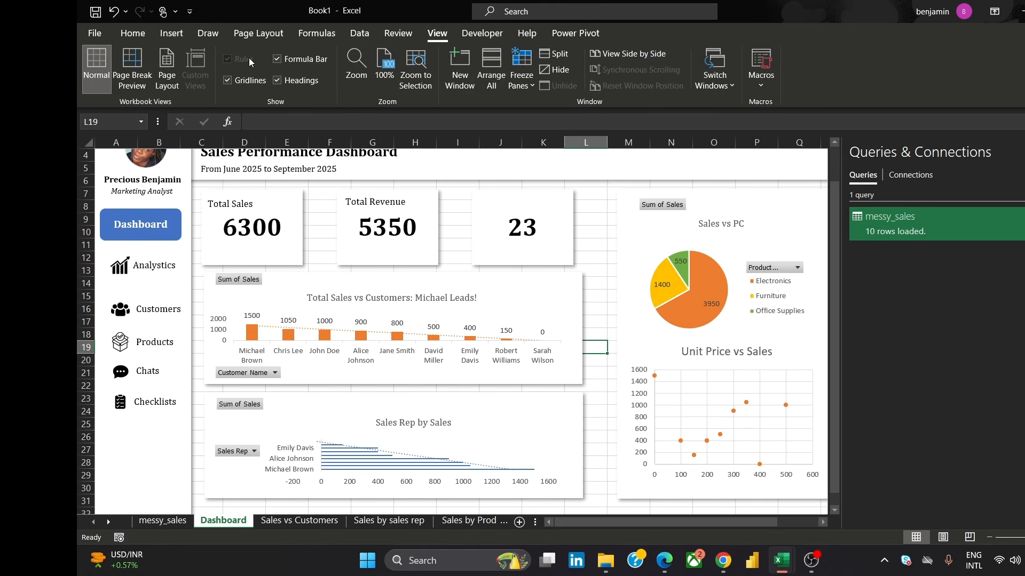
click(276, 60)
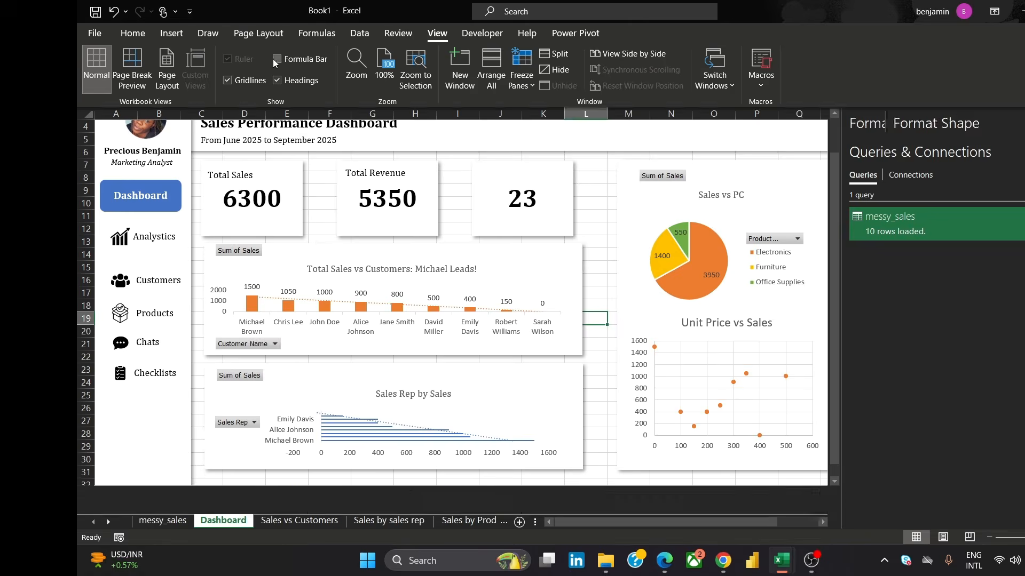
click(227, 81)
click(277, 80)
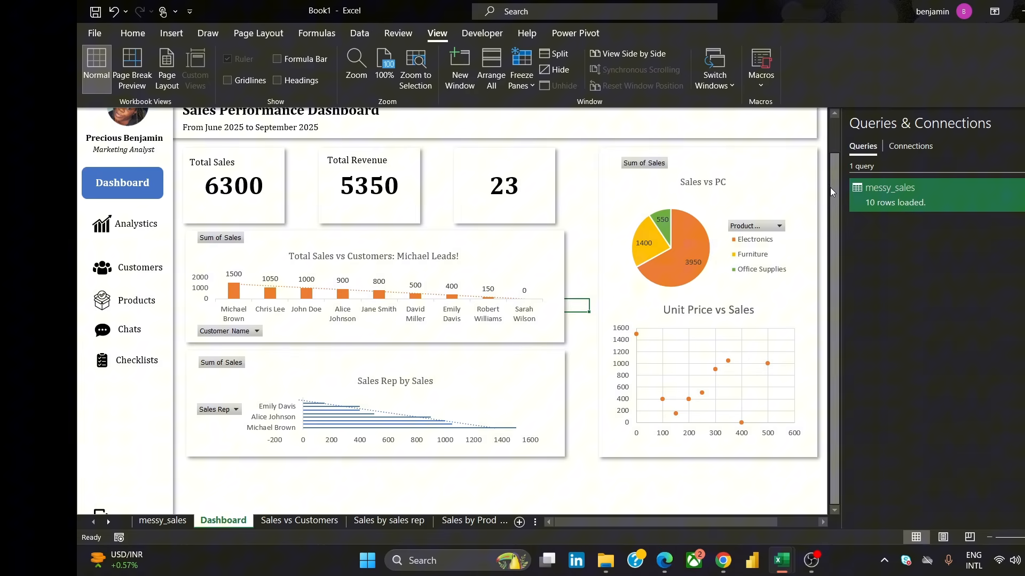
drag(830, 188, 837, 140)
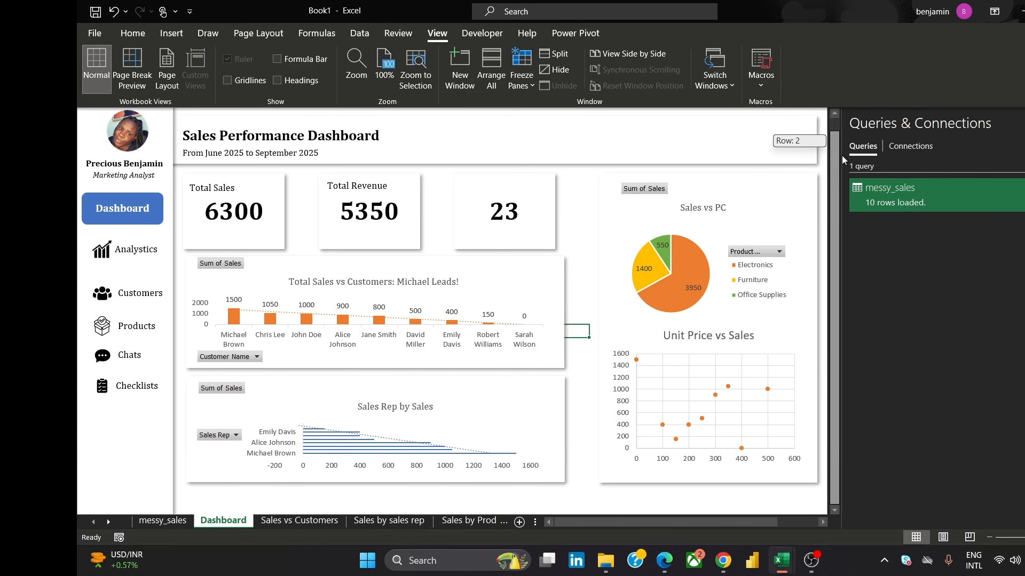